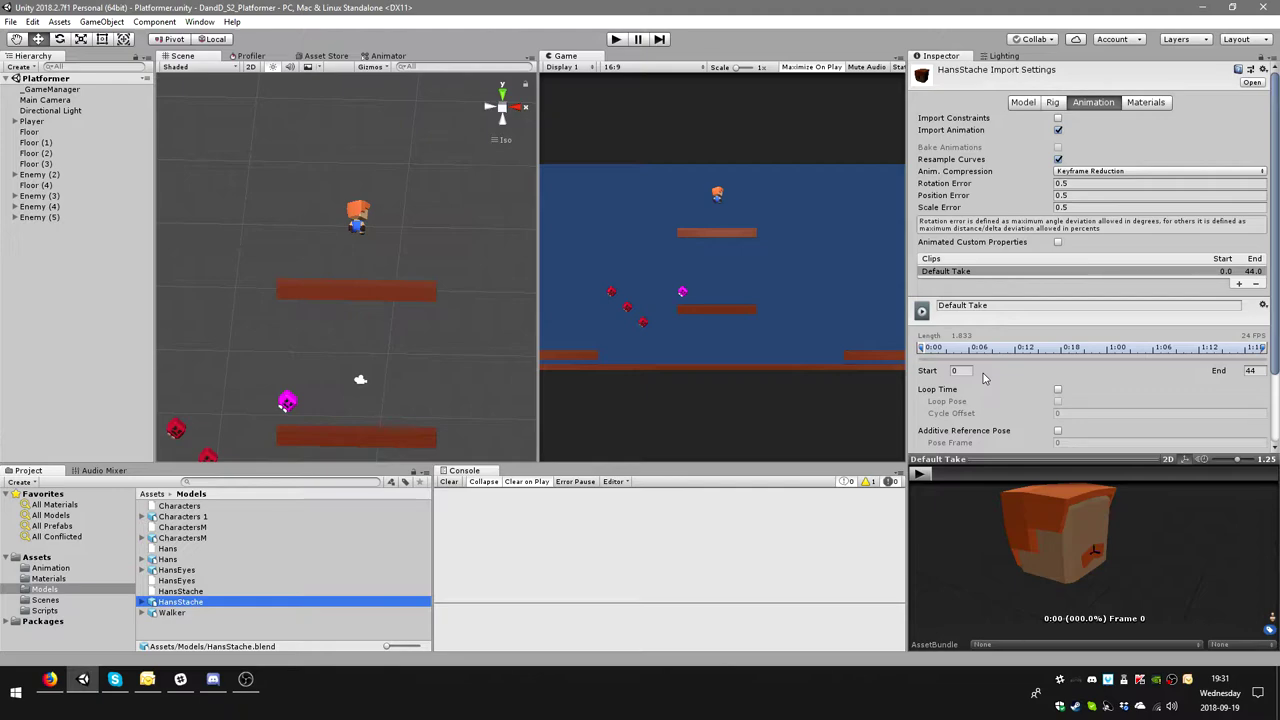
# - Zoom and orbit the Unity Scene view to inspect the character
pyautogui.scroll(3, 422, 300)
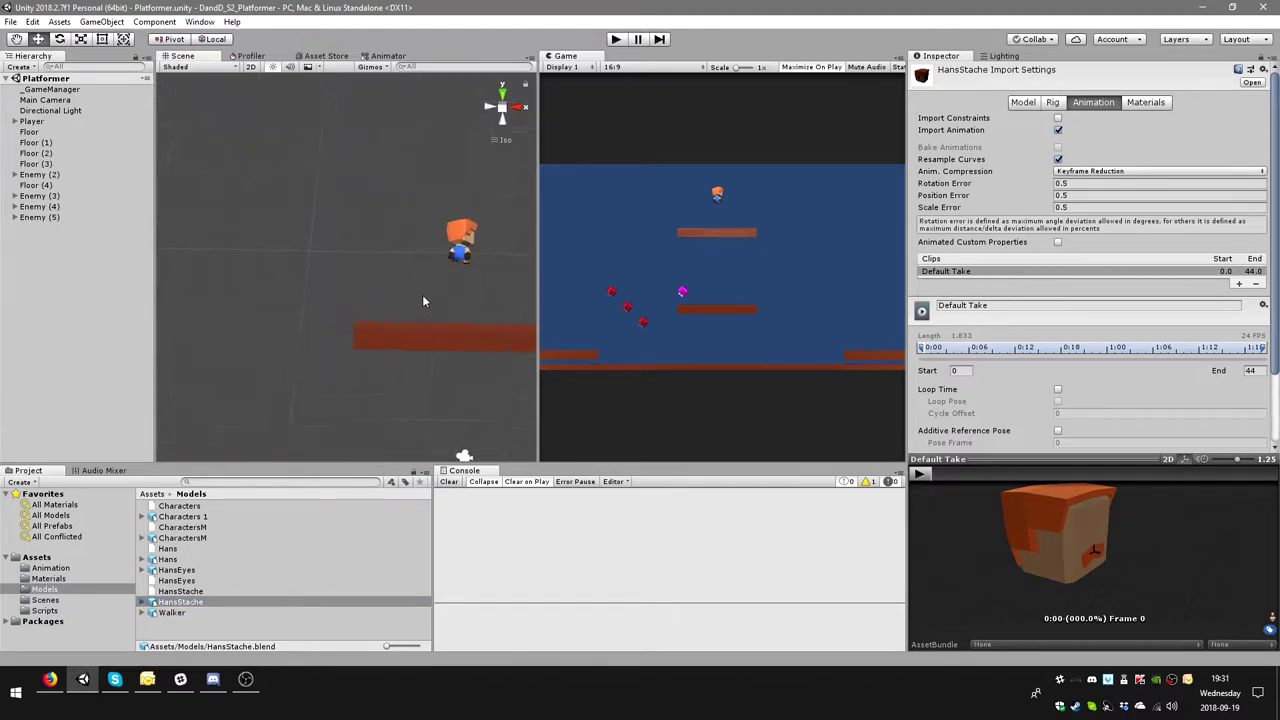
pyautogui.moveTo(422, 294); pyautogui.dragTo(412, 278, button='middle')
pyautogui.scroll(2, 412, 278)
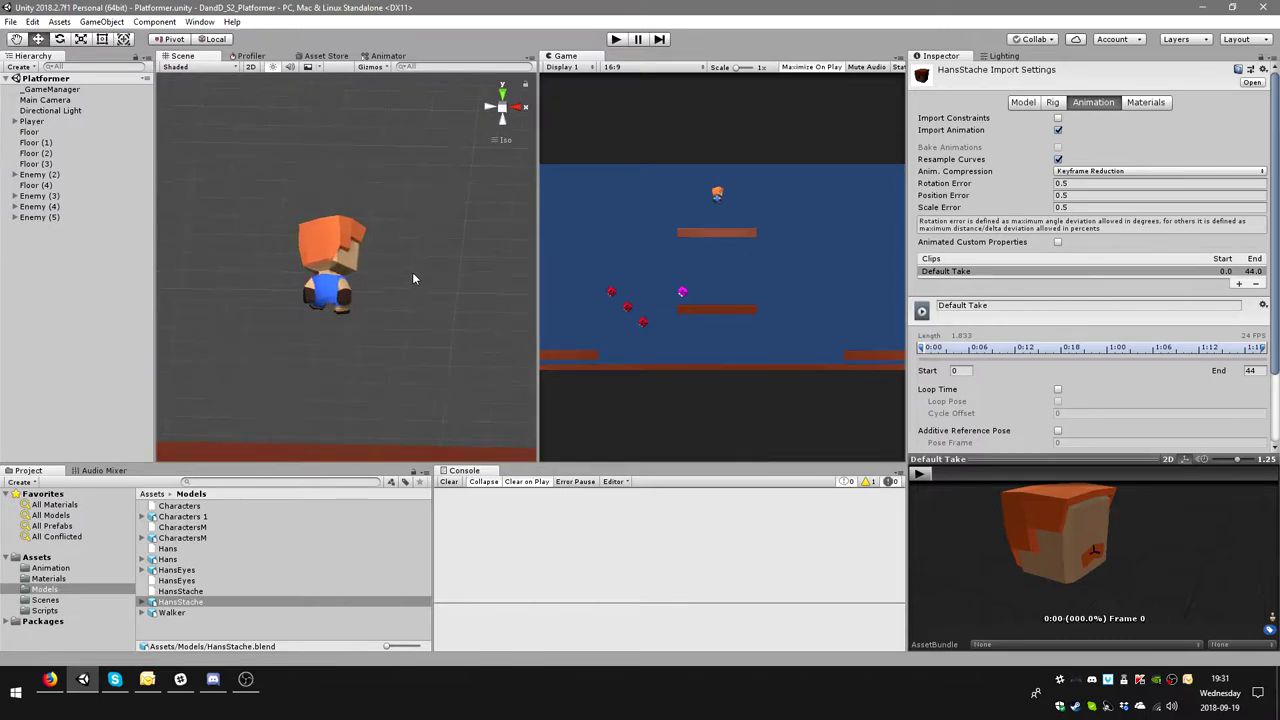
pyautogui.keyDown('alt'); pyautogui.moveTo(413, 278); pyautogui.dragTo(470, 270); pyautogui.keyUp('alt')
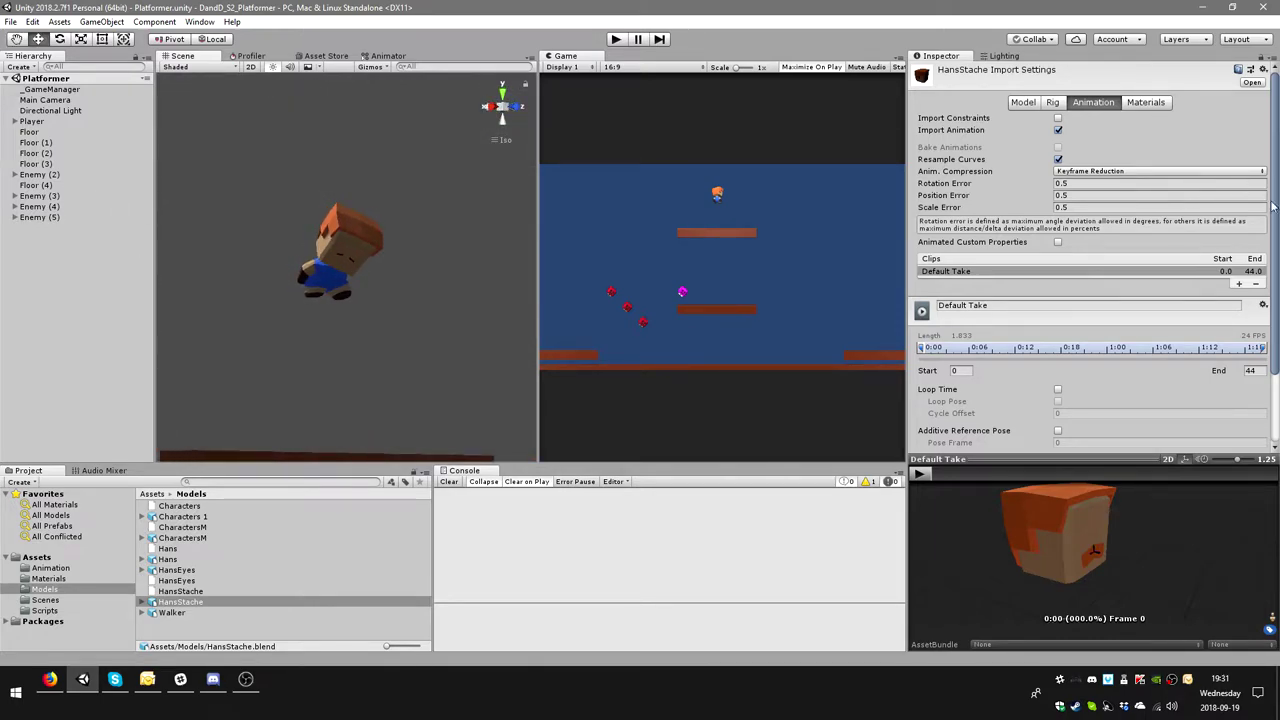
pyautogui.moveTo(278, 207)
pyautogui.keyDown('alt'); pyautogui.mouseDown()
pyautogui.moveTo(385, 268)
pyautogui.moveTo(368, 216)
pyautogui.mouseUp(); pyautogui.keyUp('alt')
pyautogui.scroll(2, 332, 241)
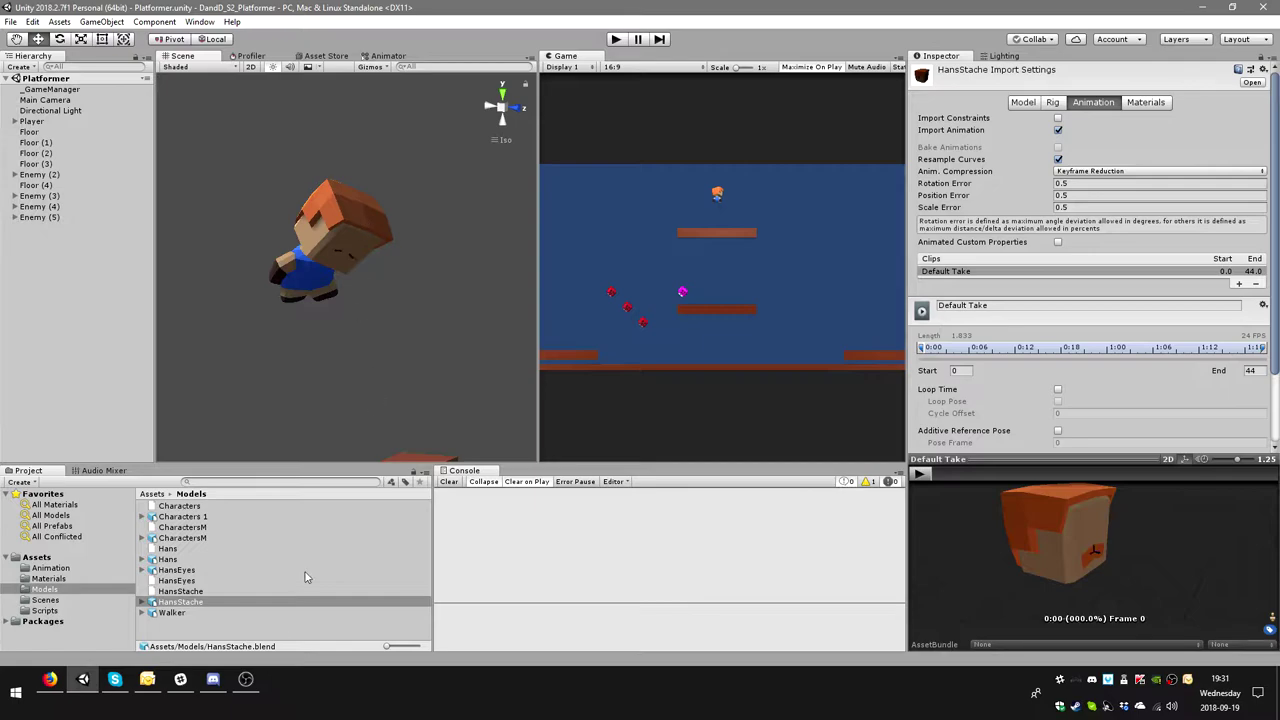
# - Select the HansStache model in the Project Models folder and open it in Blender
pyautogui.click(214, 580)
pyautogui.click(208, 602)
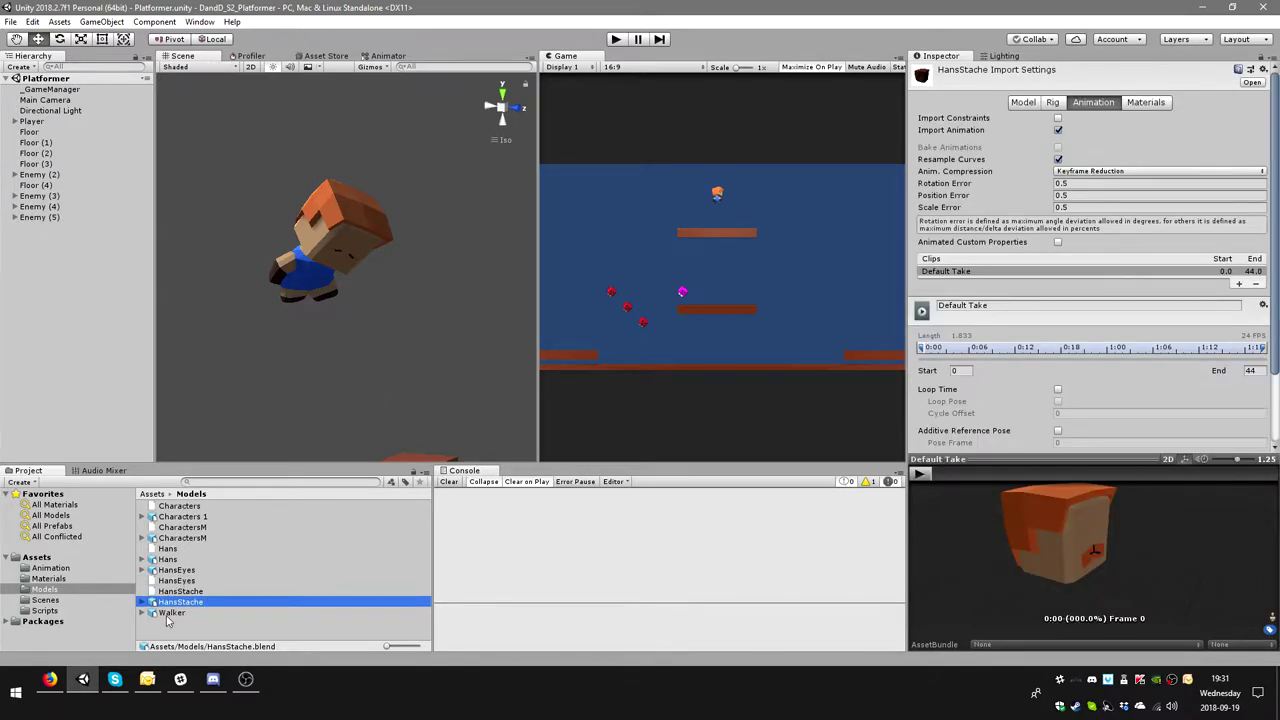
pyautogui.doubleClick(213, 604)
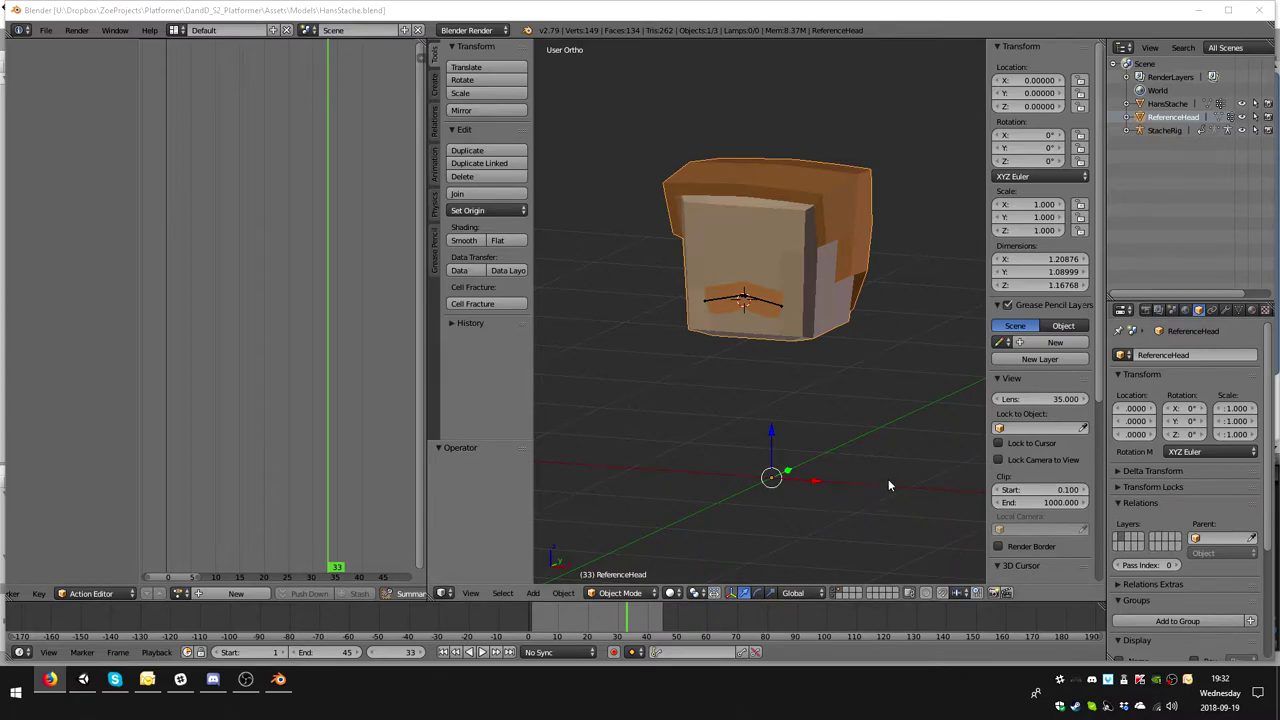
# - Select the StacheRig armature and orbit and zoom the view around the mustache
pyautogui.moveTo(888, 479)
pyautogui.mouseDown(button='middle')
pyautogui.moveTo(801, 394)
pyautogui.moveTo(830, 358)
pyautogui.moveTo(800, 338)
pyautogui.mouseUp(button='middle')
pyautogui.scroll(5, 801, 394)
pyautogui.rightClick(809, 323)
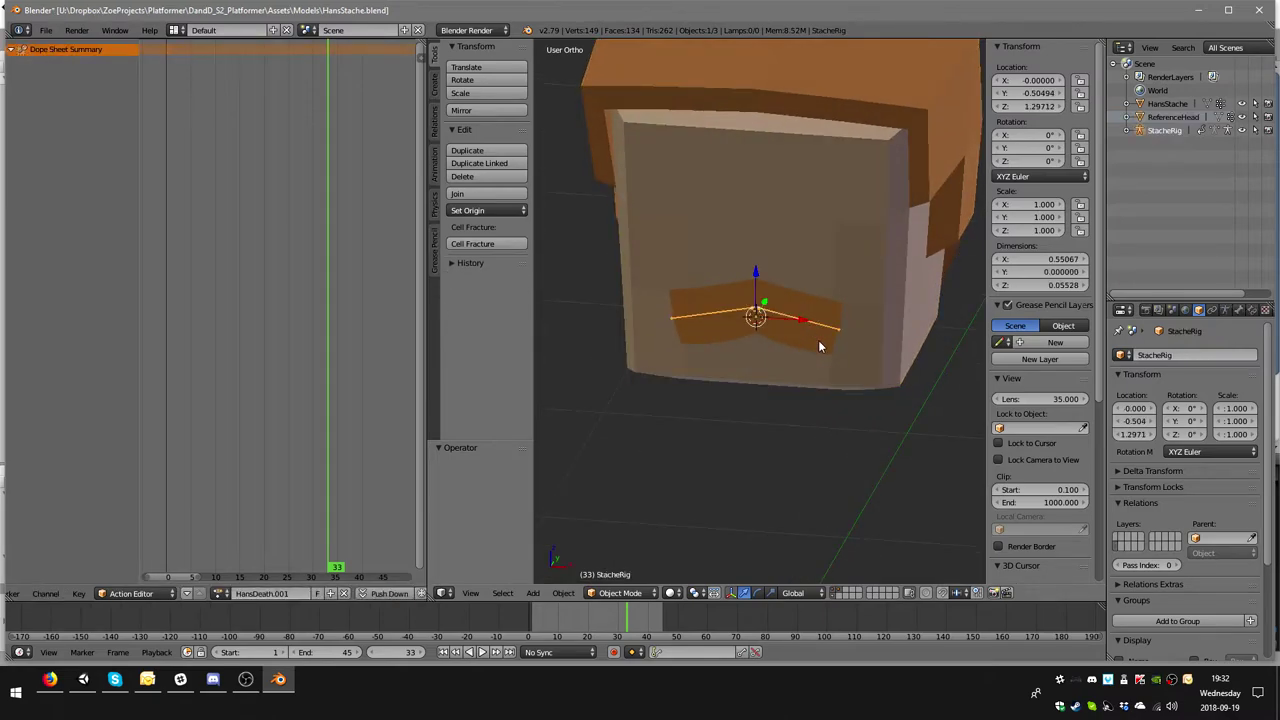
pyautogui.scroll(-3, 818, 345)
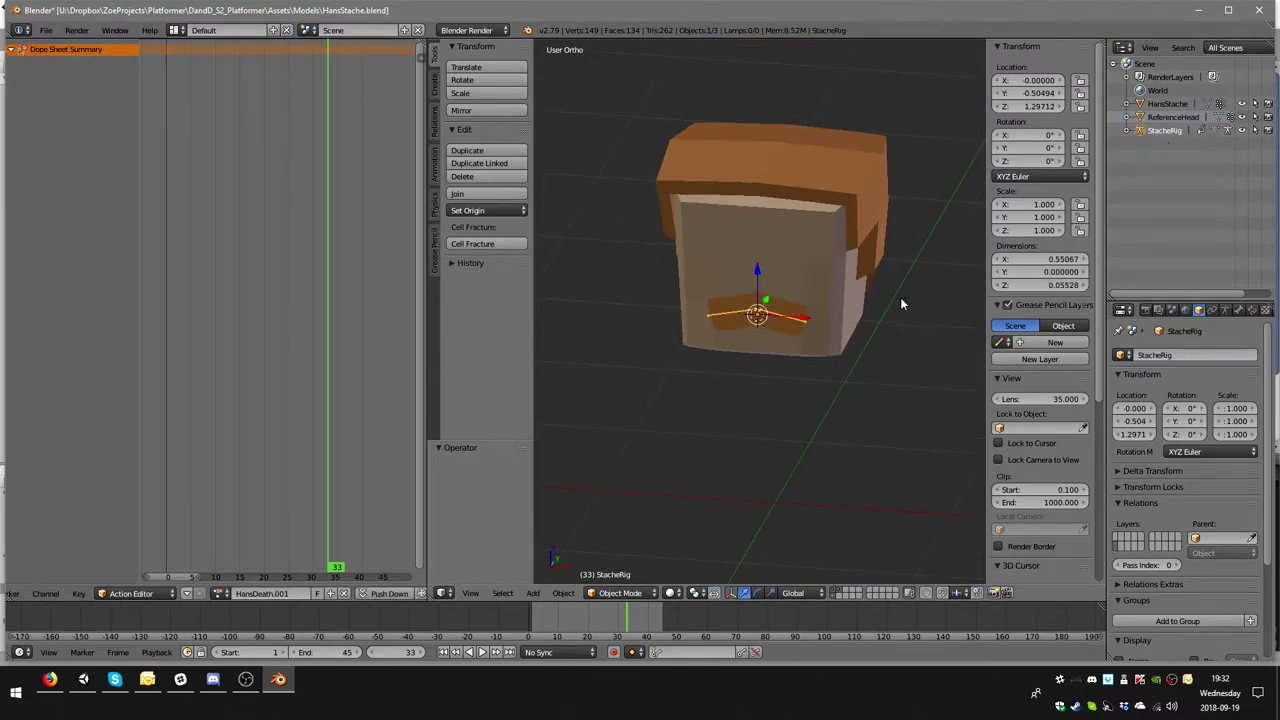
pyautogui.moveTo(900, 303); pyautogui.dragTo(942, 262, button='middle')
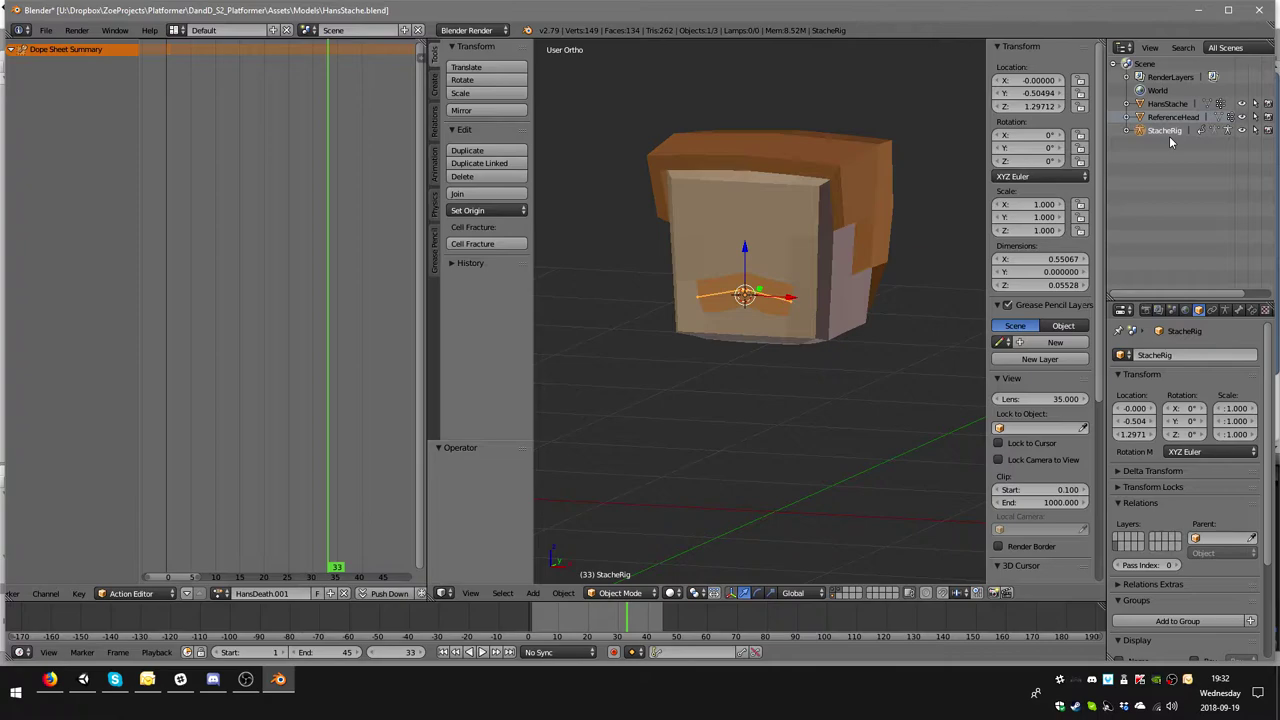
pyautogui.scroll(1, 749, 465)
pyautogui.scroll(1, 760, 440)
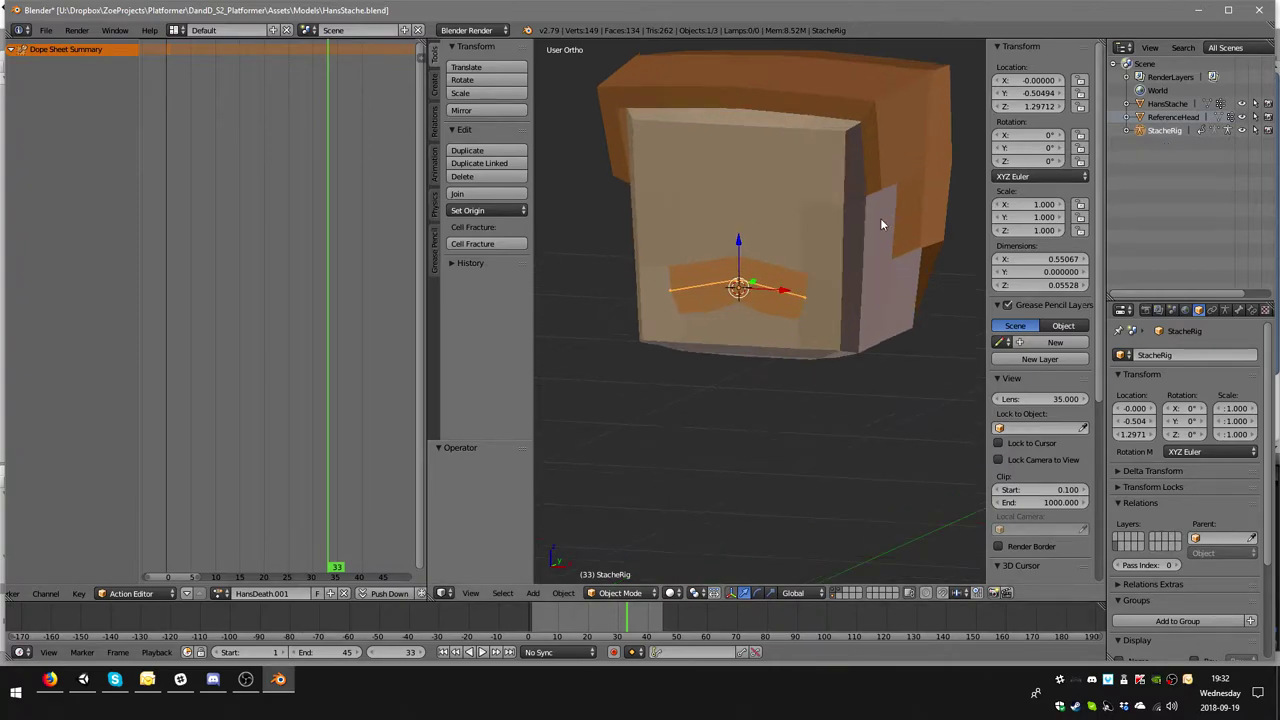
pyautogui.scroll(2, 831, 233)
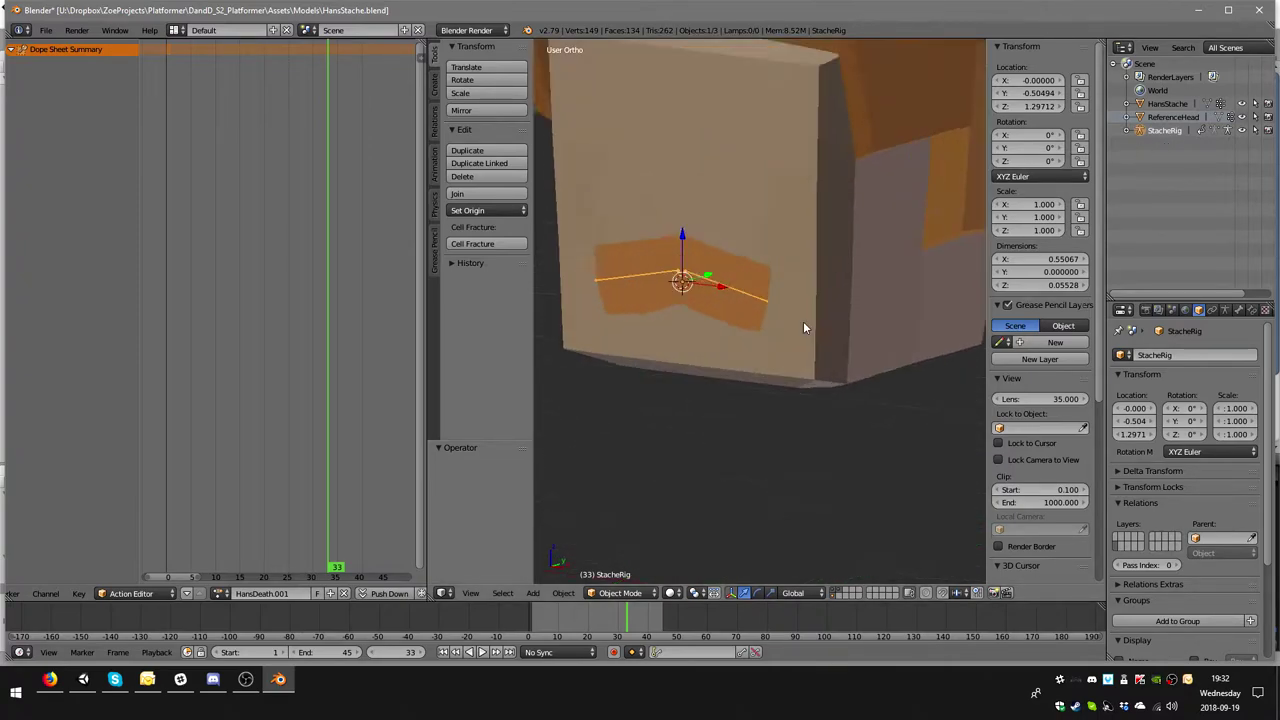
pyautogui.scroll(1, 803, 321)
pyautogui.scroll(1, 778, 298)
pyautogui.scroll(-3, 792, 310)
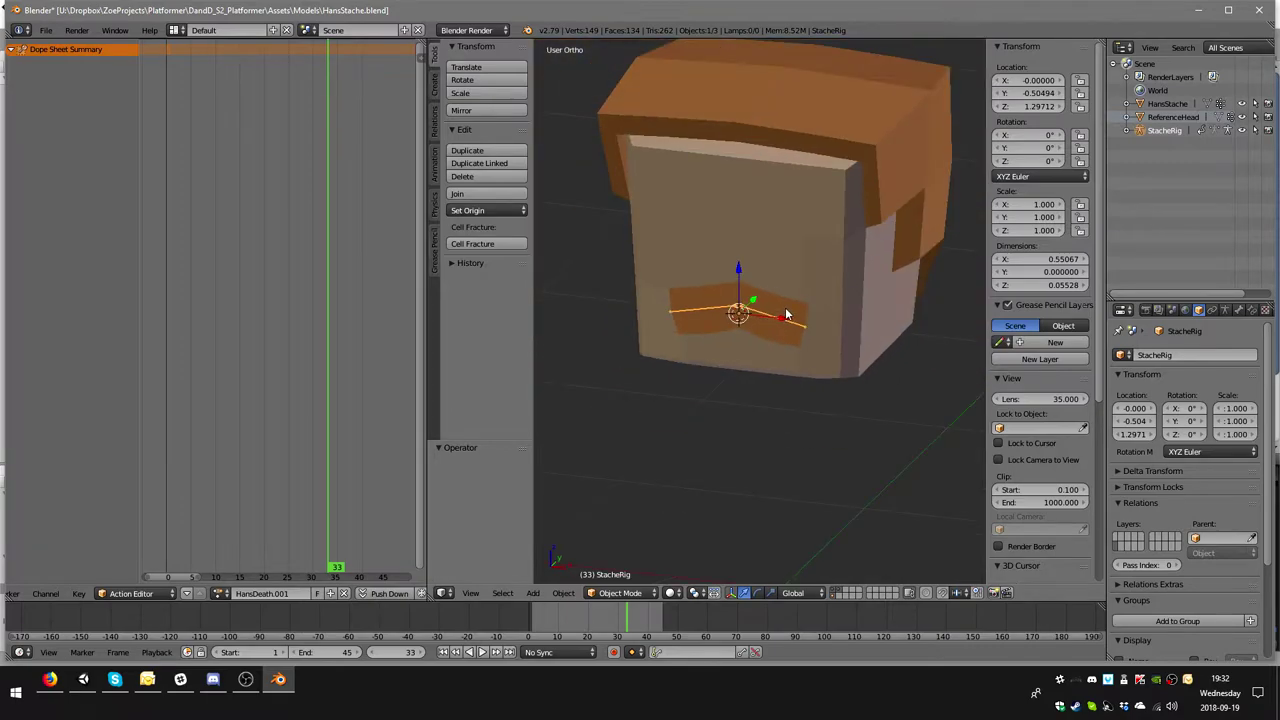
pyautogui.moveTo(788, 313); pyautogui.dragTo(795, 312, button='middle')
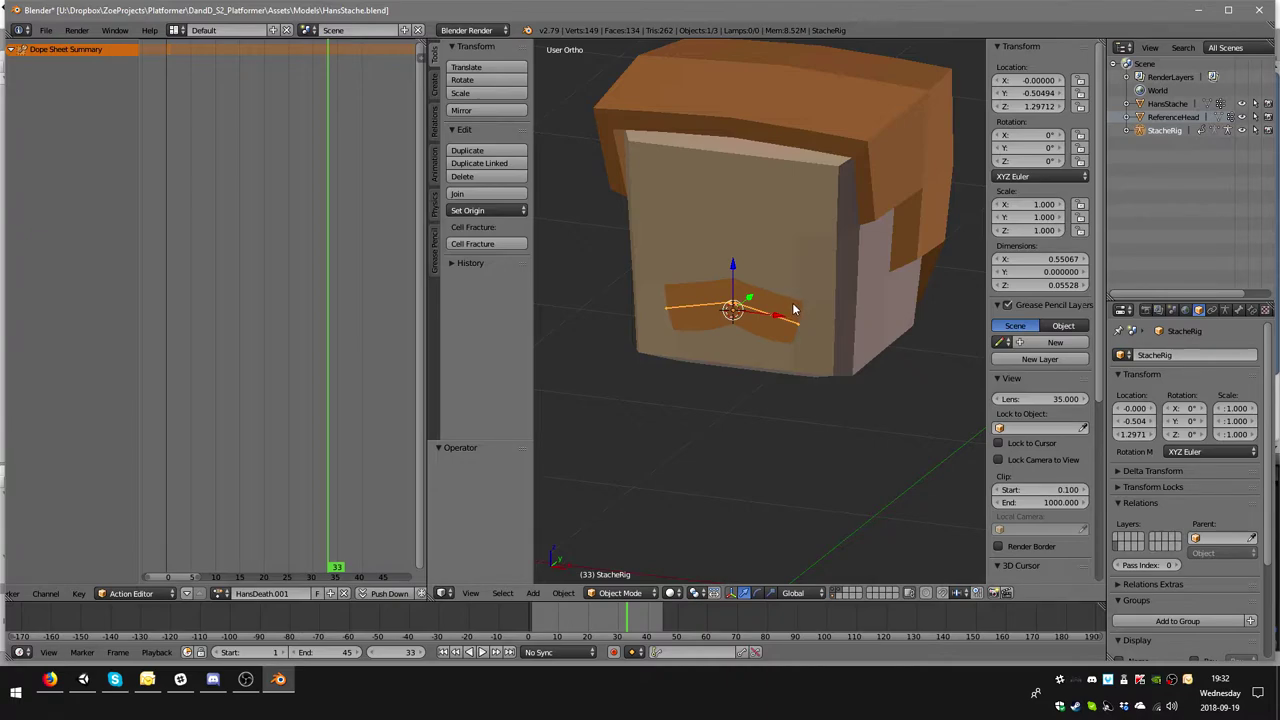
# - Parent the HansStache mesh to StacheRig with Automatic Weights
pyautogui.rightClick(793, 309)
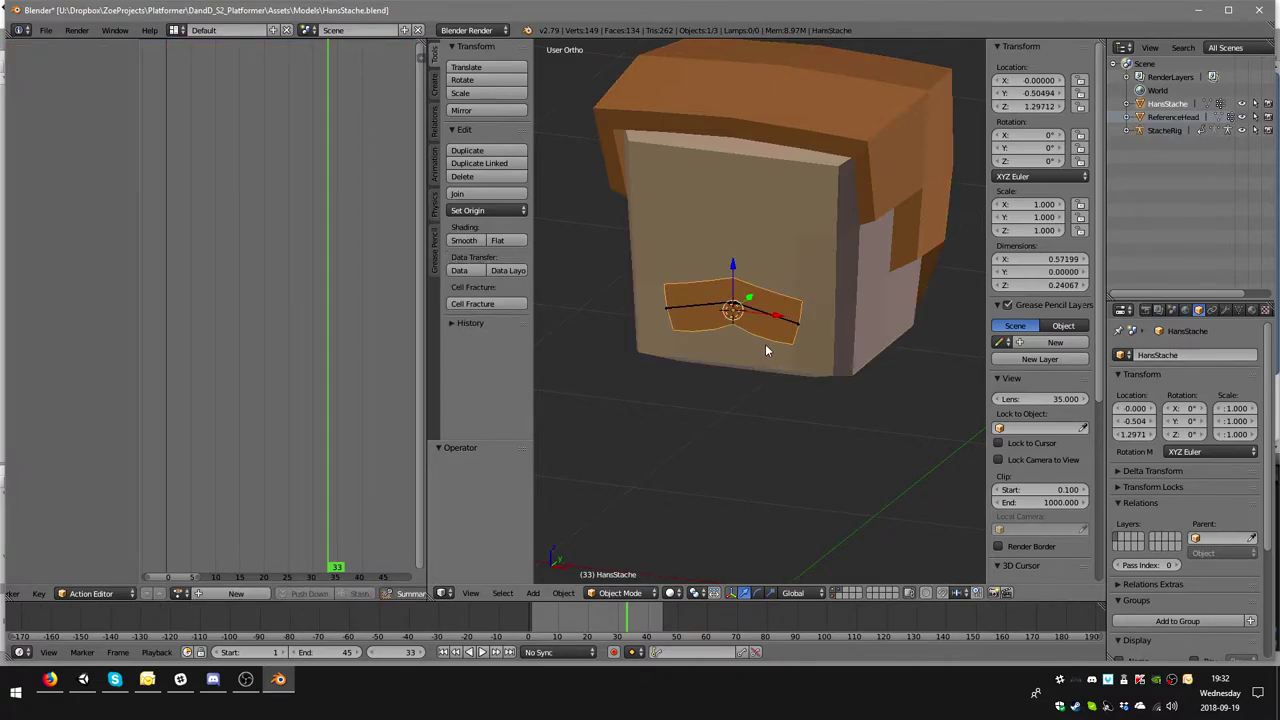
pyautogui.keyDown('shift'); pyautogui.rightClick(797, 335); pyautogui.keyUp('shift')
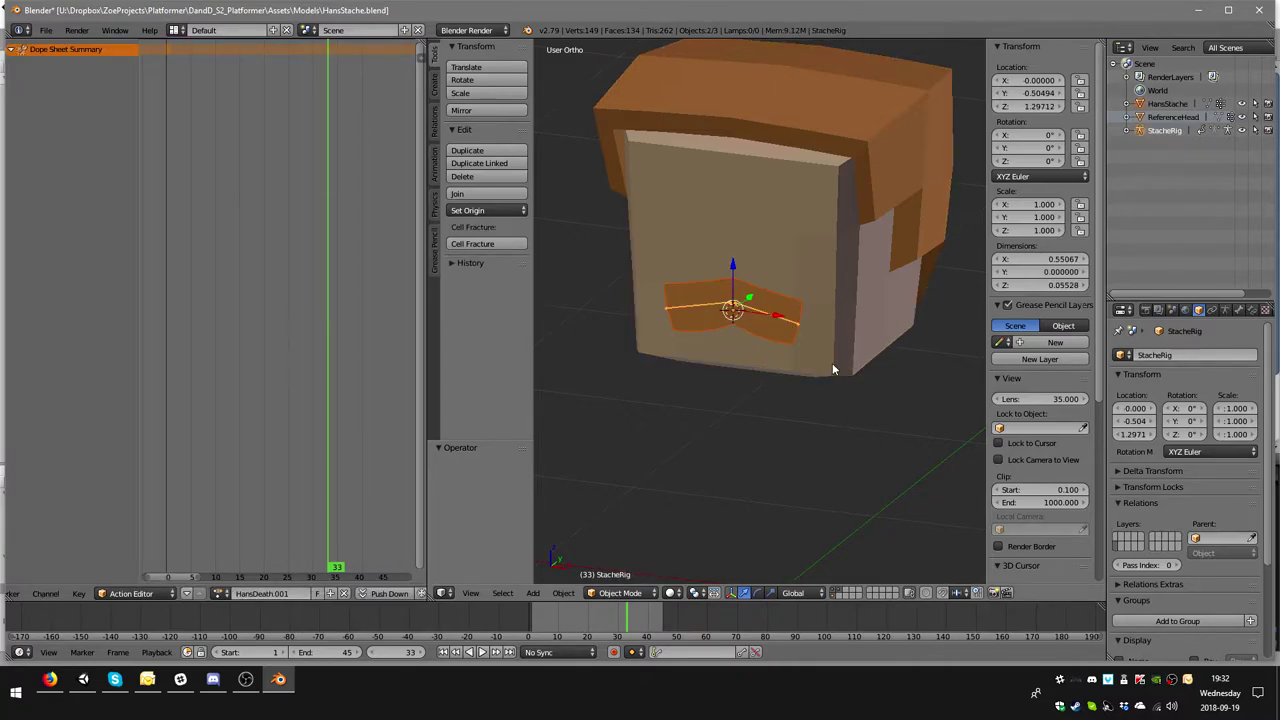
pyautogui.hotkey('ctrl', 'p')
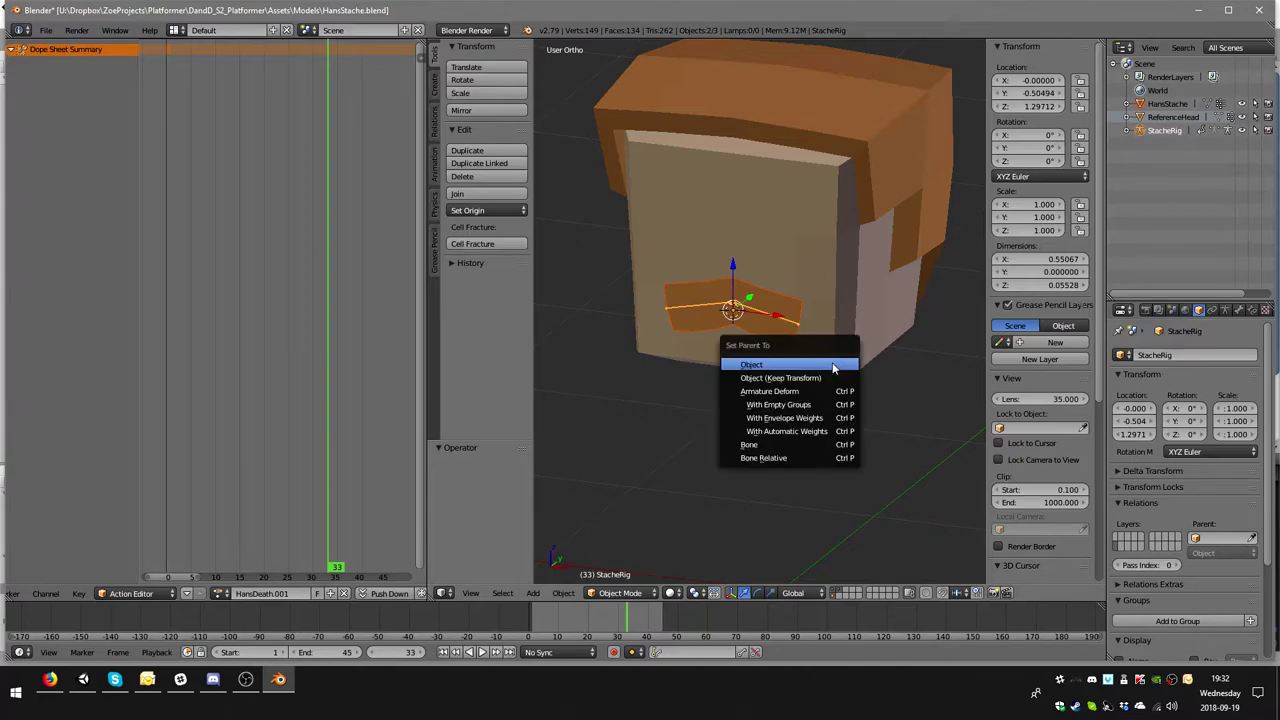
pyautogui.click(824, 431)
pyautogui.moveTo(782, 371); pyautogui.dragTo(781, 331, button='middle')
pyautogui.scroll(4, 781, 331)
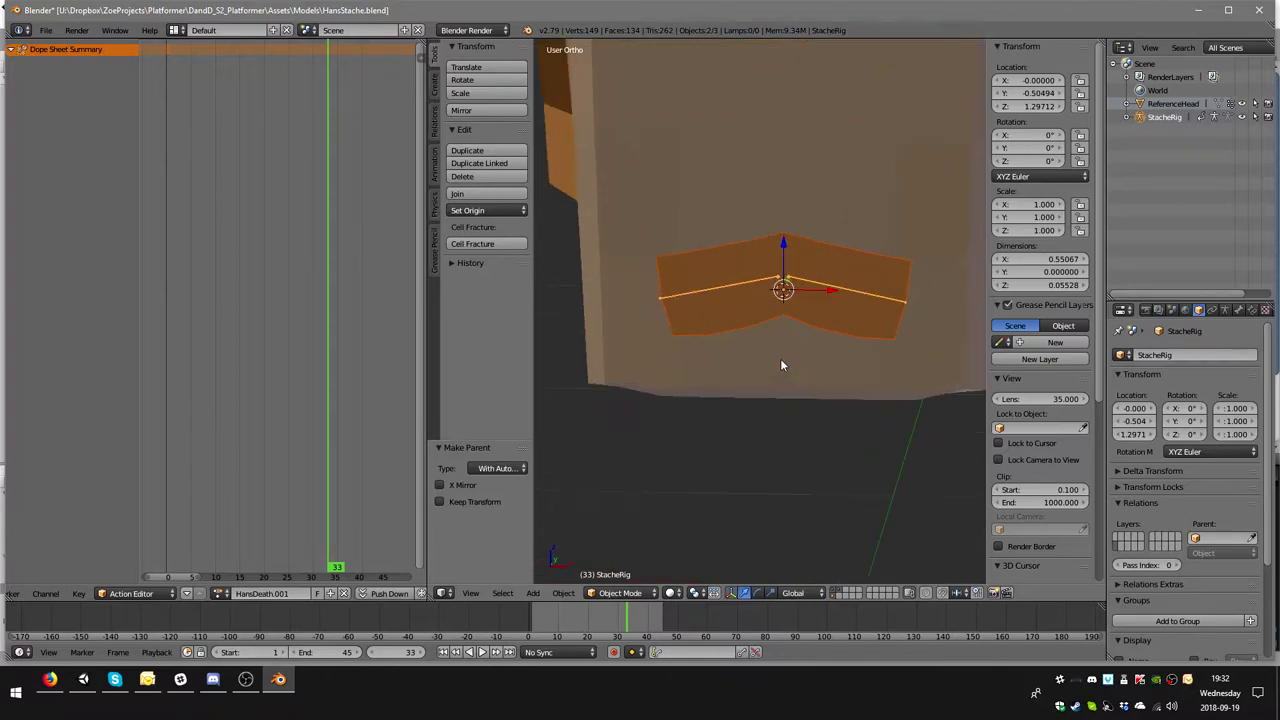
pyautogui.scroll(-1, 780, 358)
# - Switch StacheRig into Pose Mode and test-rotate a mustache bone, then cancel
pyautogui.click(635, 593)
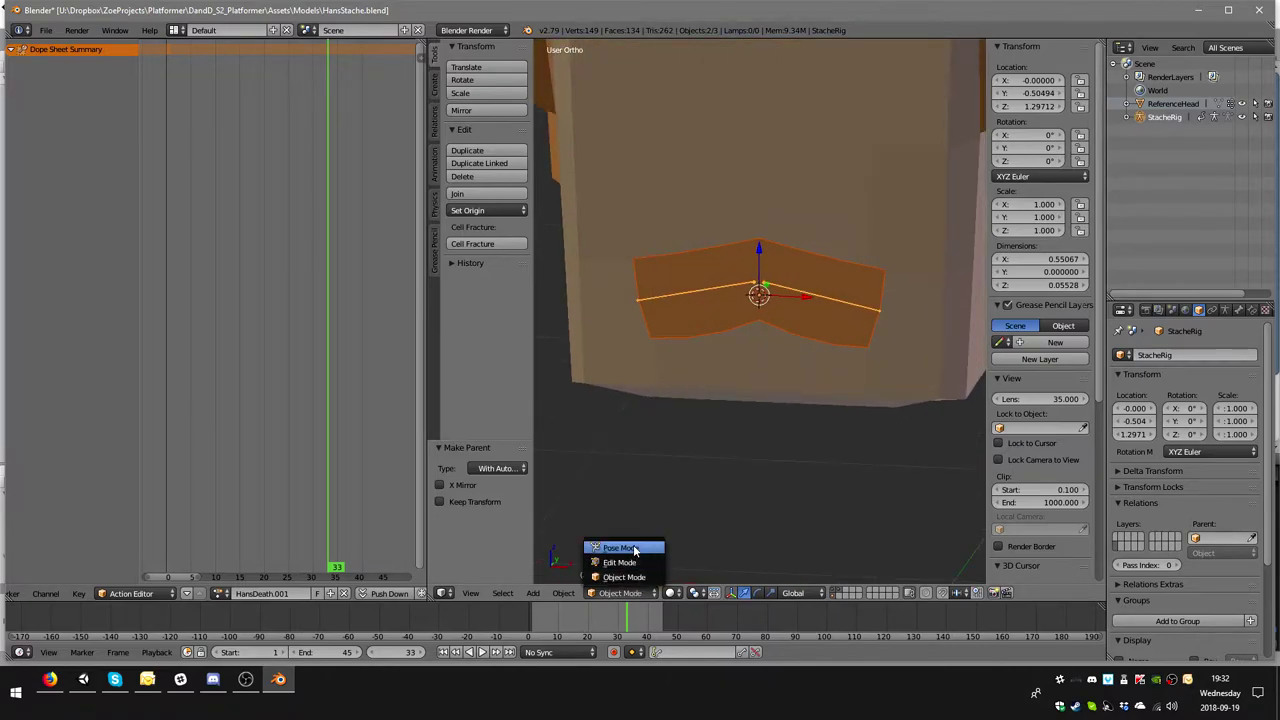
pyautogui.click(615, 545)
pyautogui.scroll(-3, 800, 360)
pyautogui.press('KP_4')
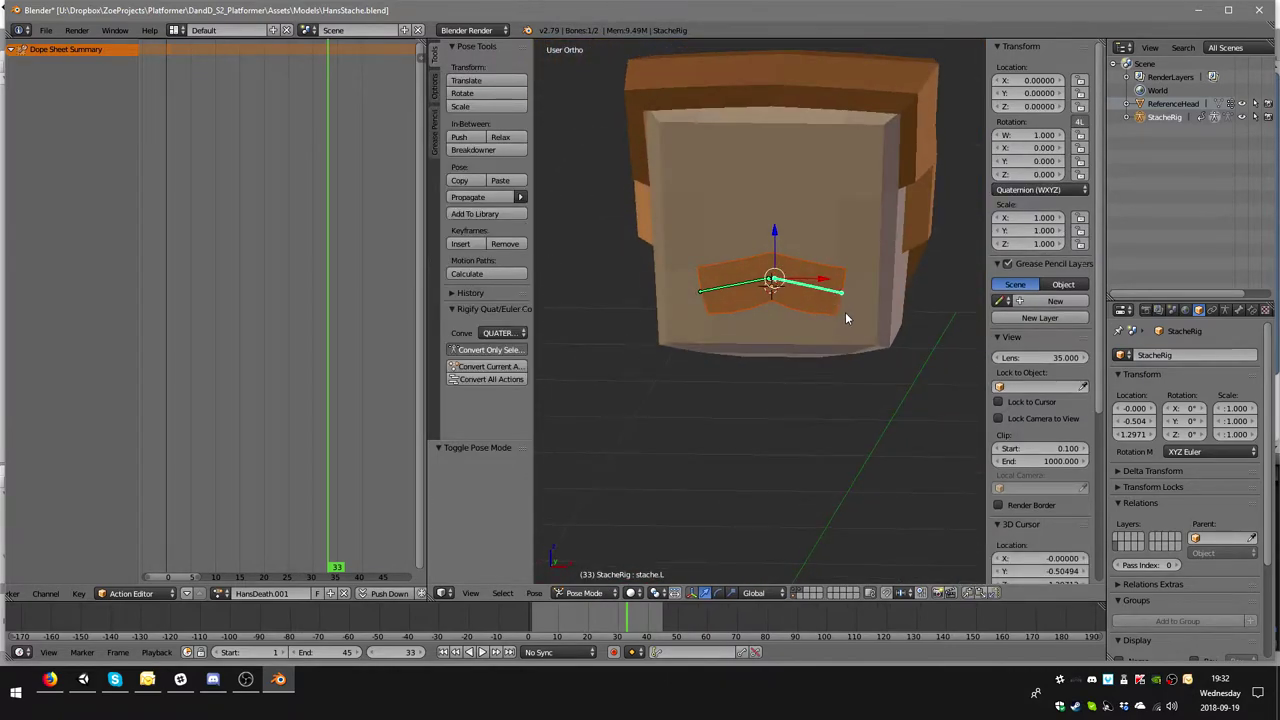
pyautogui.press('KP_8')
pyautogui.press('r')
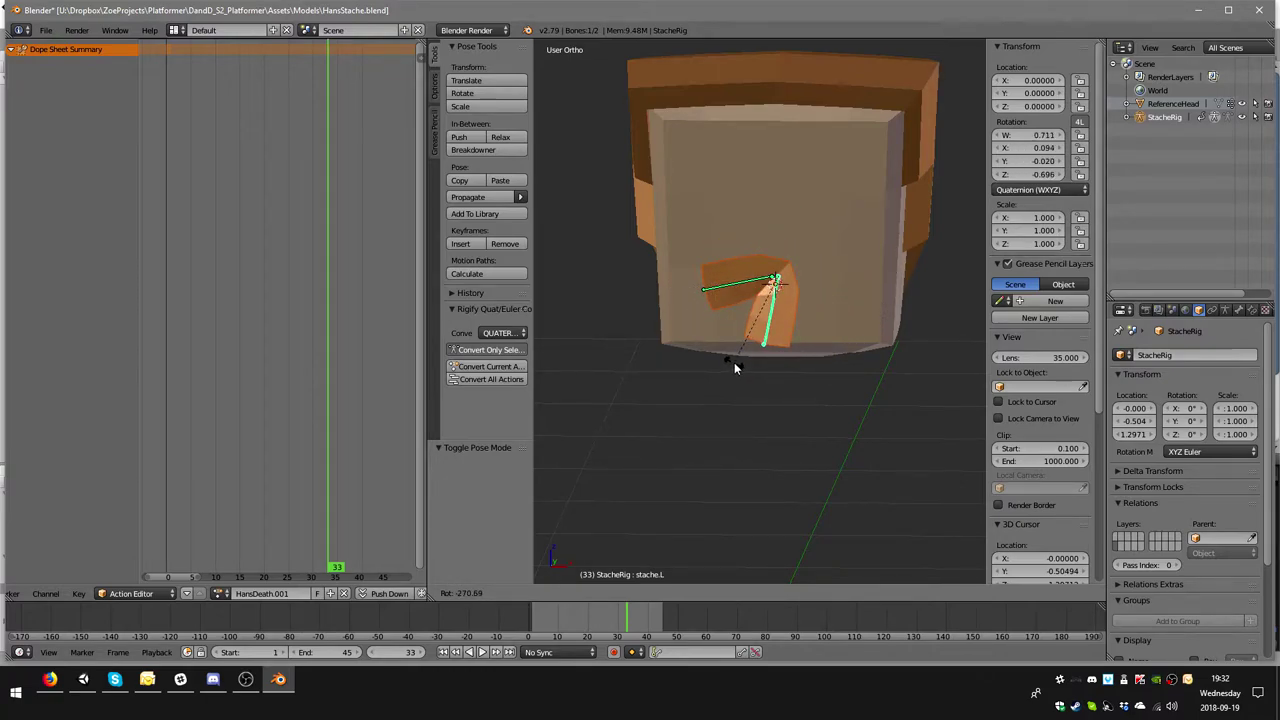
pyautogui.press('Escape')
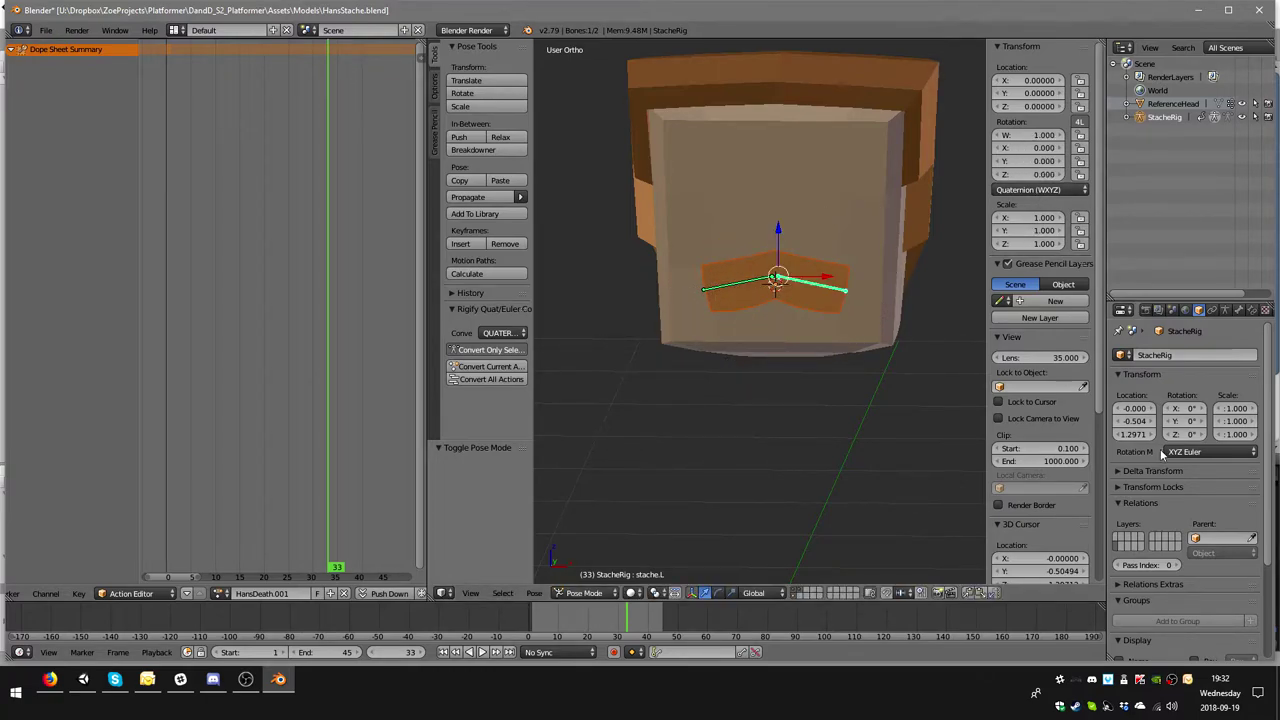
pyautogui.click(1252, 311)
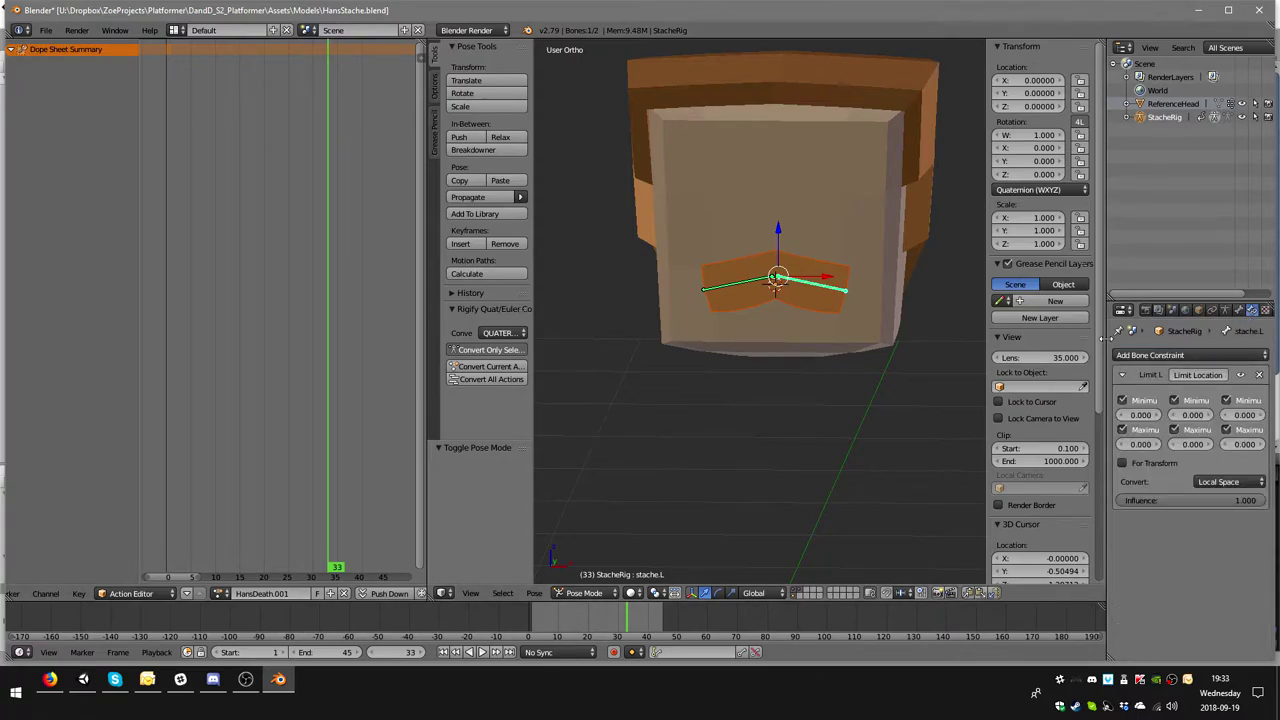
# - Add a Limit Rotation constraint to stache.L, evaluated in Local Space
pyautogui.moveTo(1107, 338); pyautogui.dragTo(1012, 338)
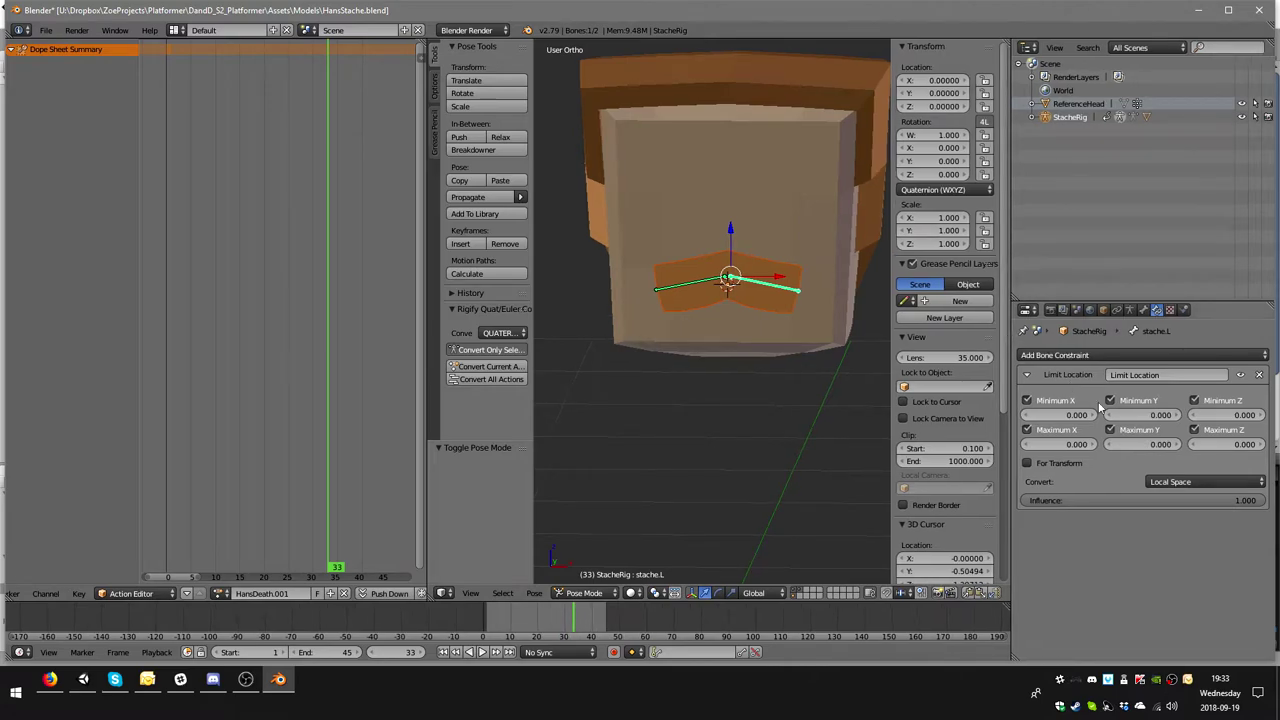
pyautogui.click(1176, 356)
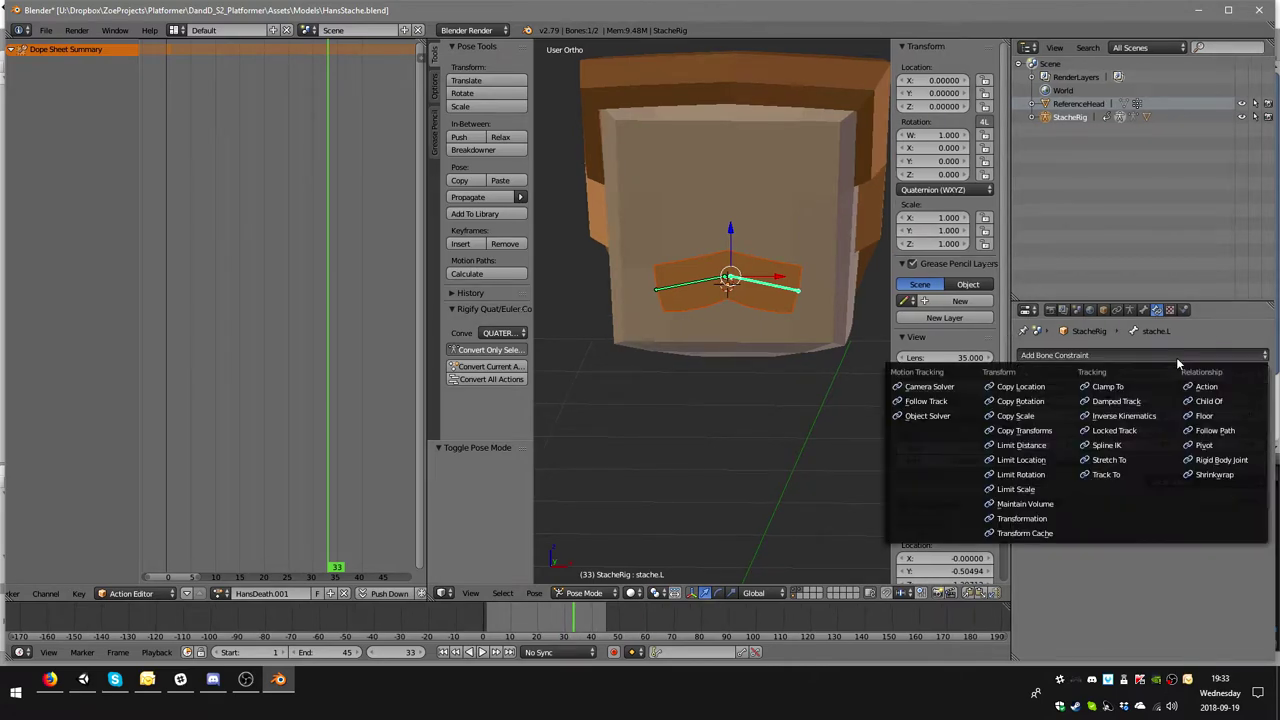
pyautogui.click(1021, 474)
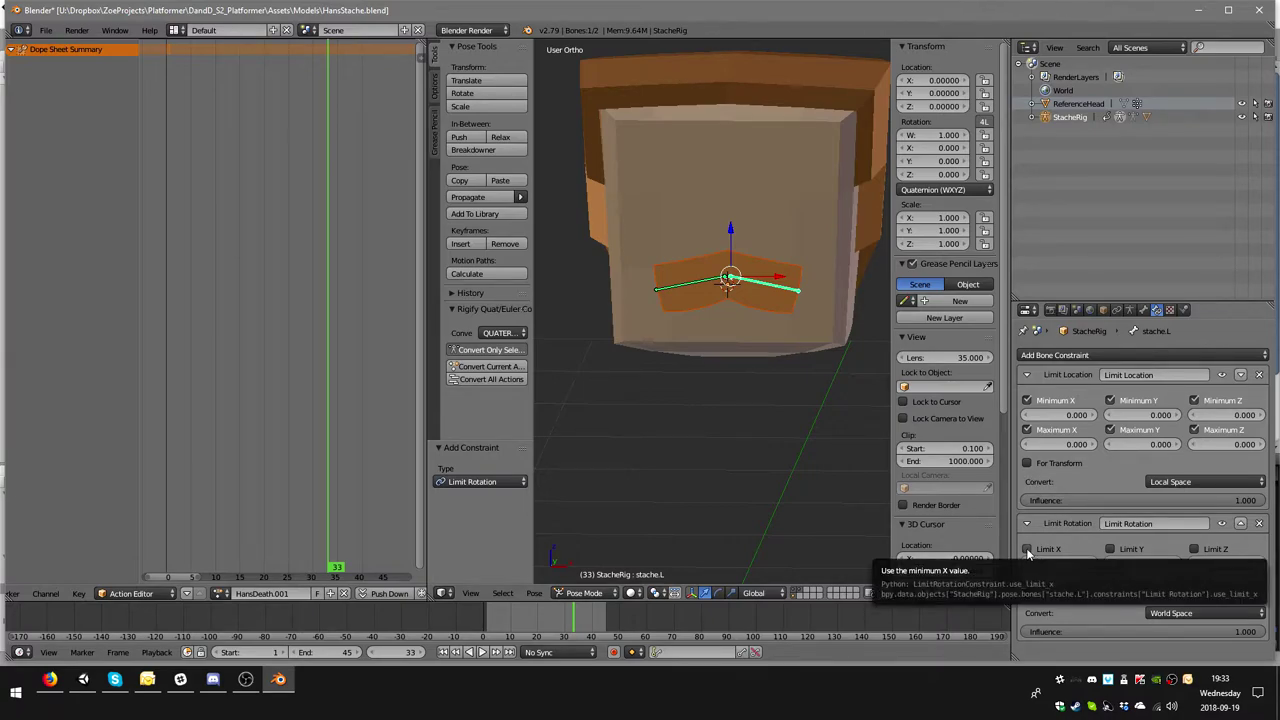
pyautogui.click(1027, 549)
pyautogui.click(1027, 549)
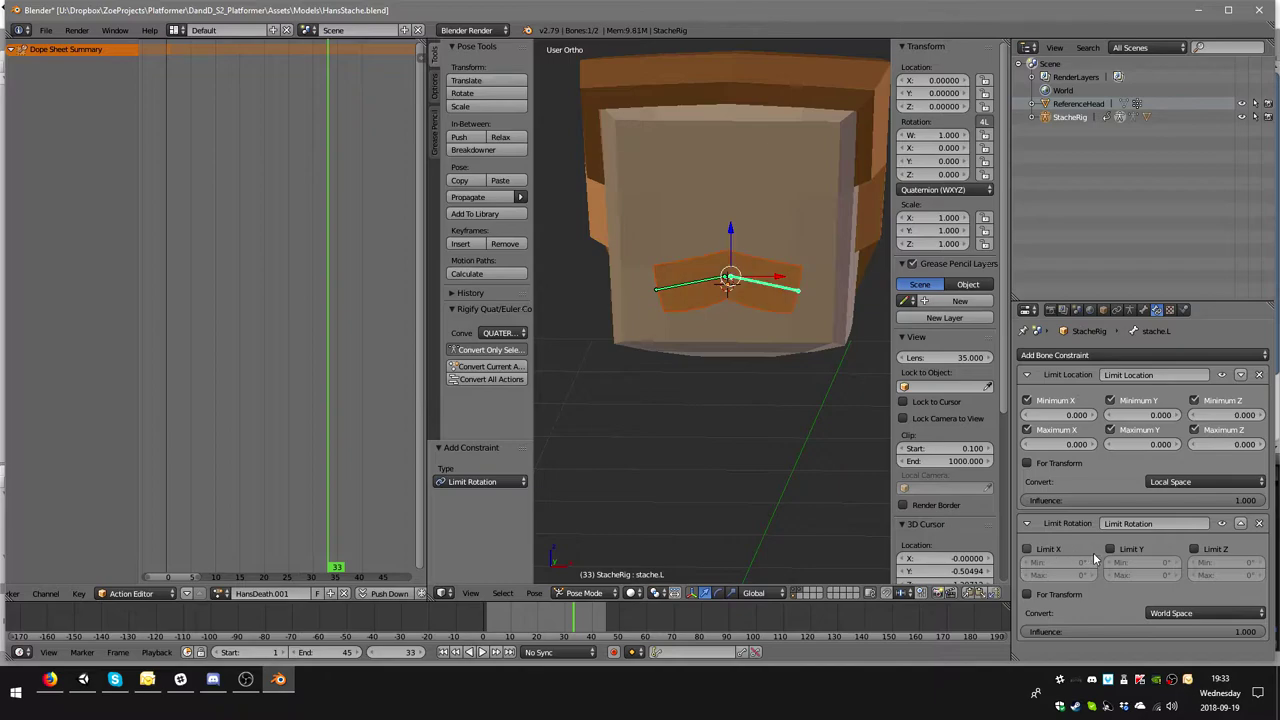
pyautogui.click(1110, 549)
pyautogui.click(1110, 549)
pyautogui.click(1176, 613)
pyautogui.click(1198, 565)
# - Lock the bone's X and Y rotation, then test-rotate it and cancel
pyautogui.click(1040, 549)
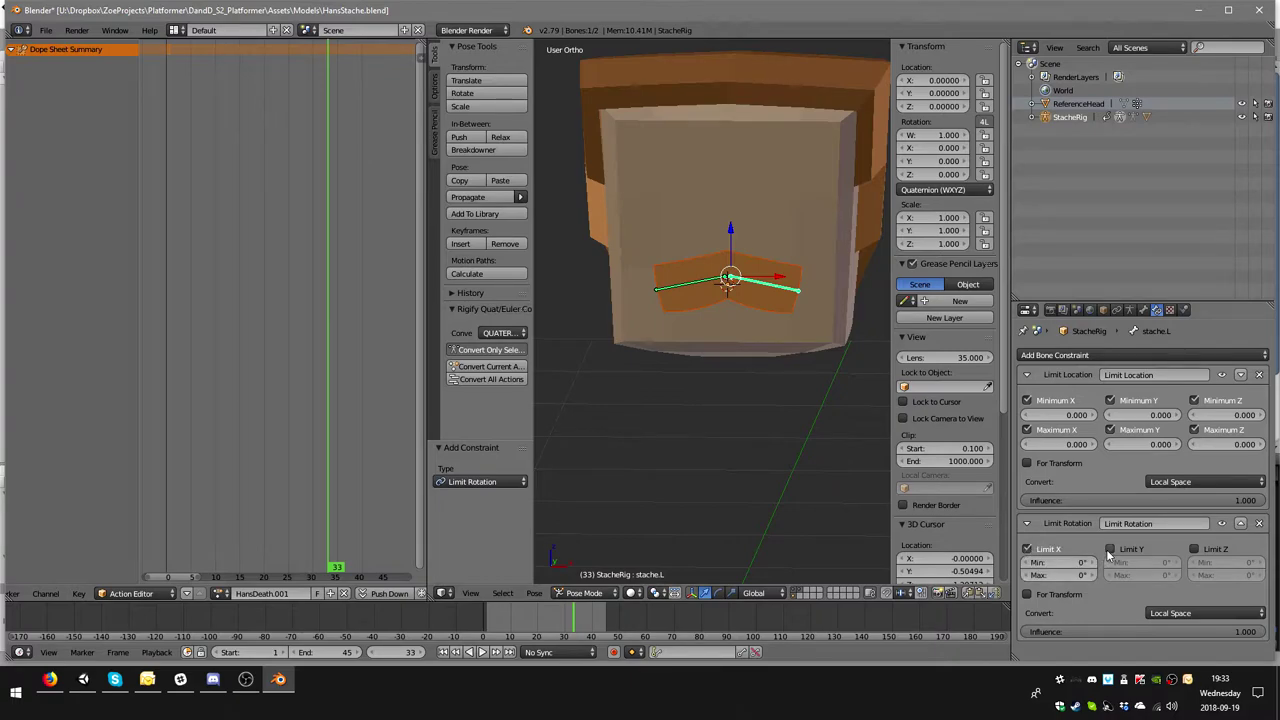
pyautogui.click(1110, 549)
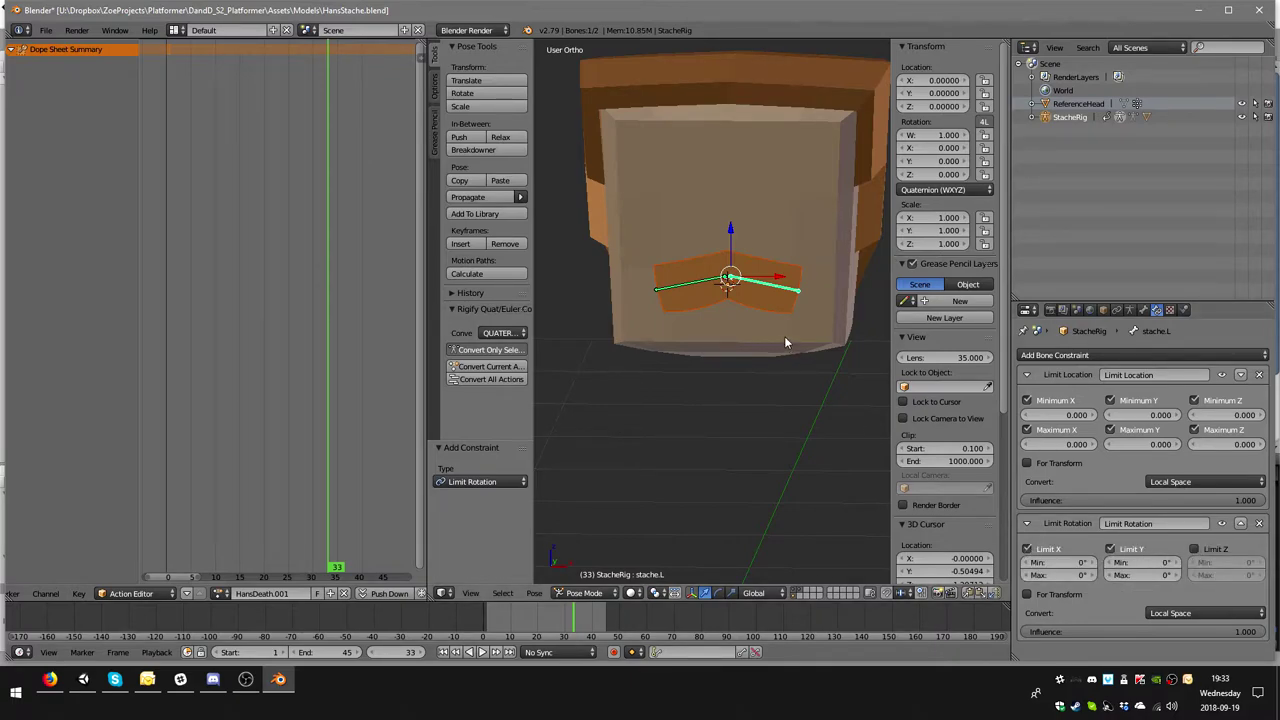
pyautogui.press('r')
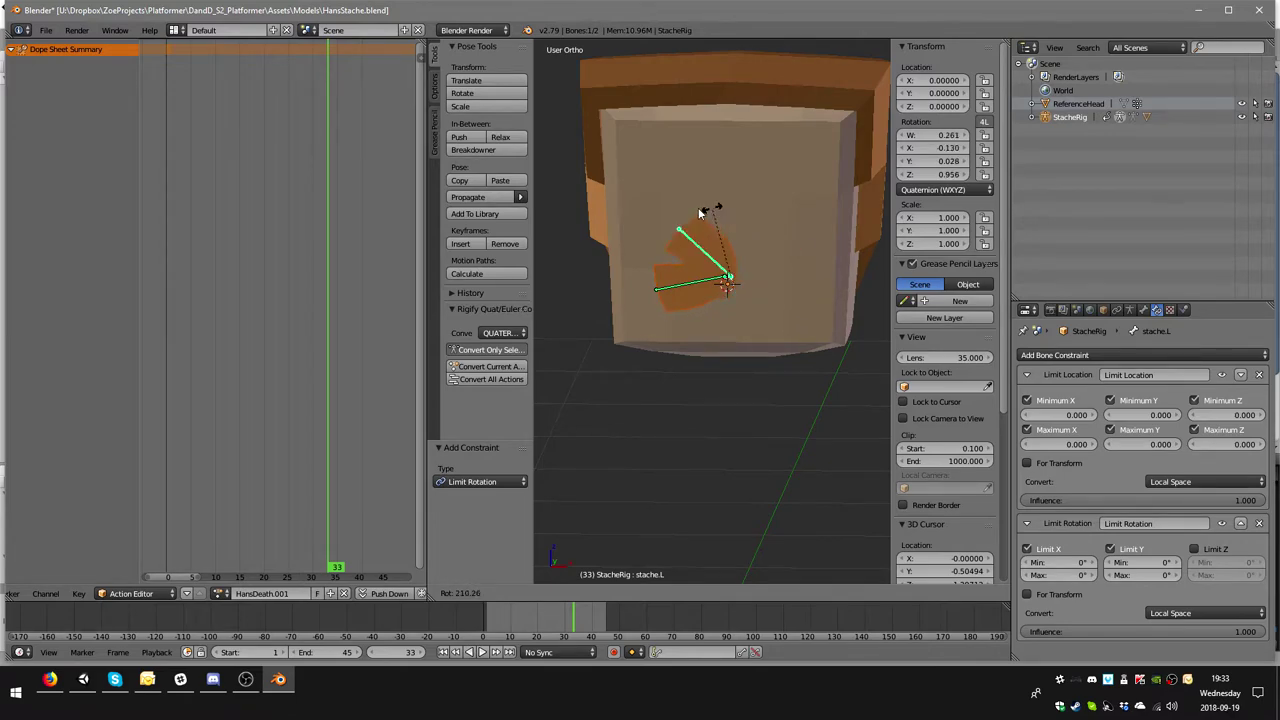
pyautogui.press('Escape')
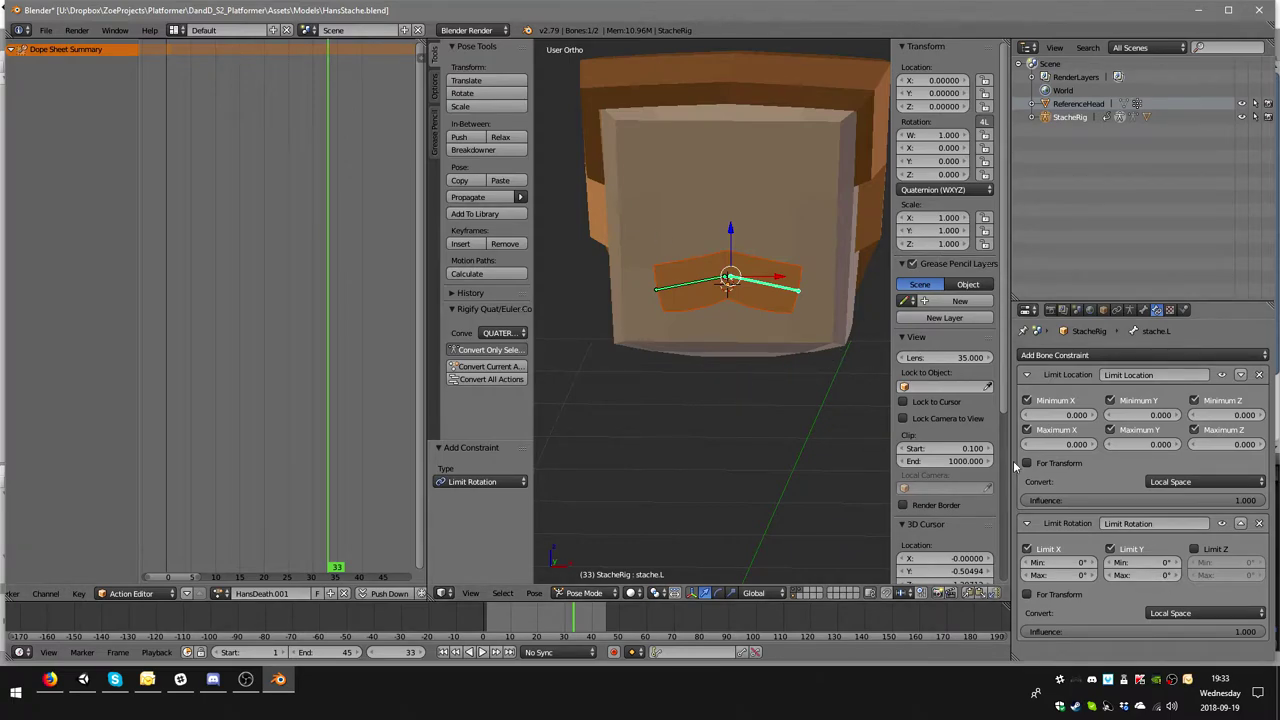
# - Select stache.R, try bending it, and cancel so it stays at rest
pyautogui.rightClick(679, 290)
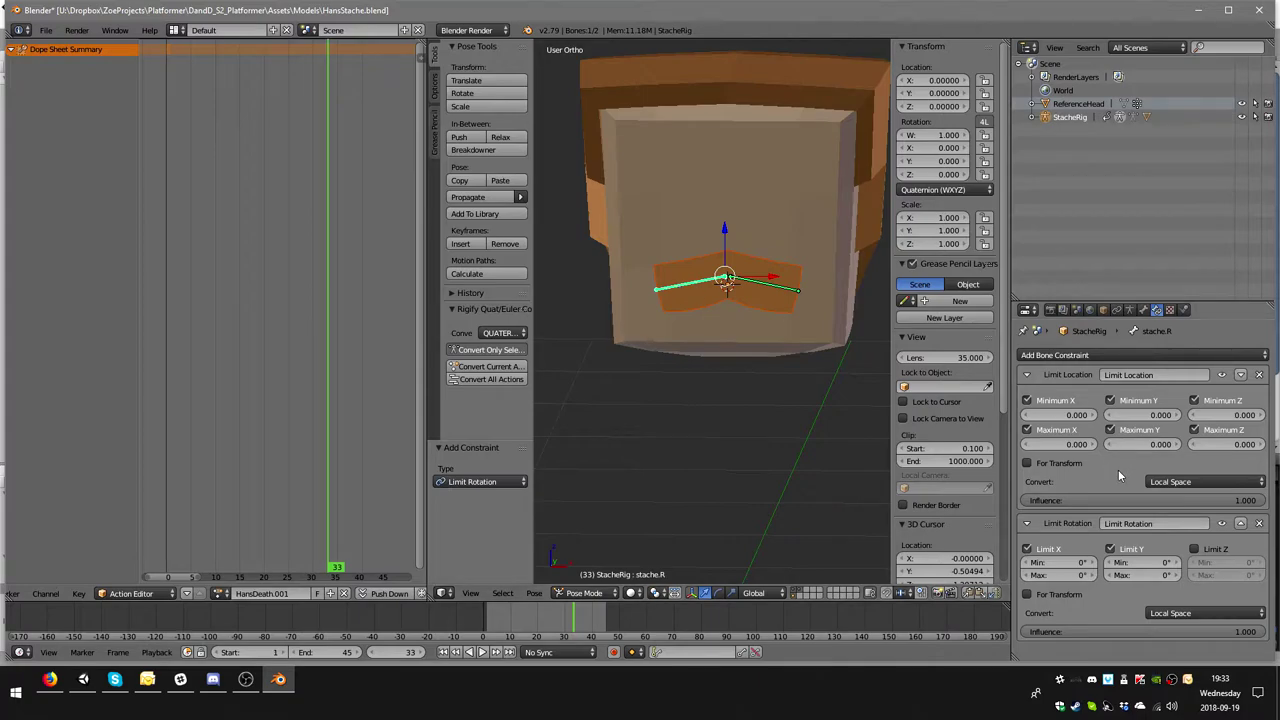
pyautogui.rightClick(770, 285)
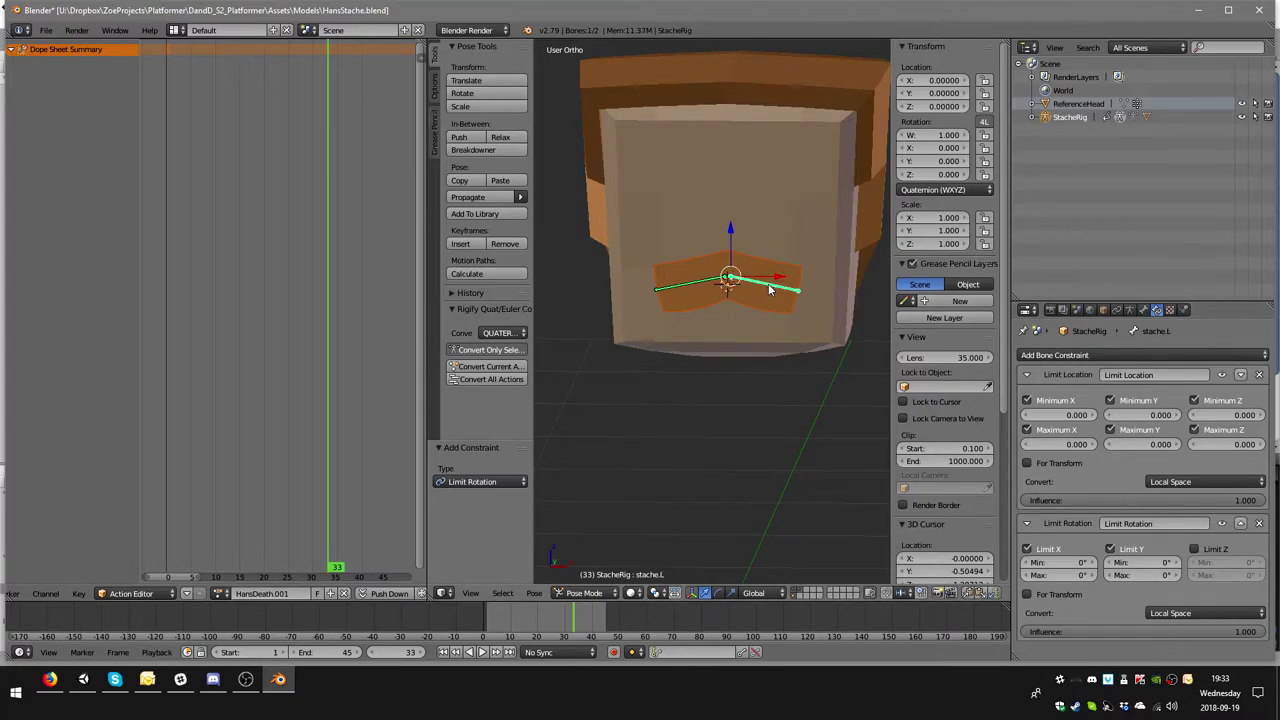
pyautogui.rightClick(704, 291)
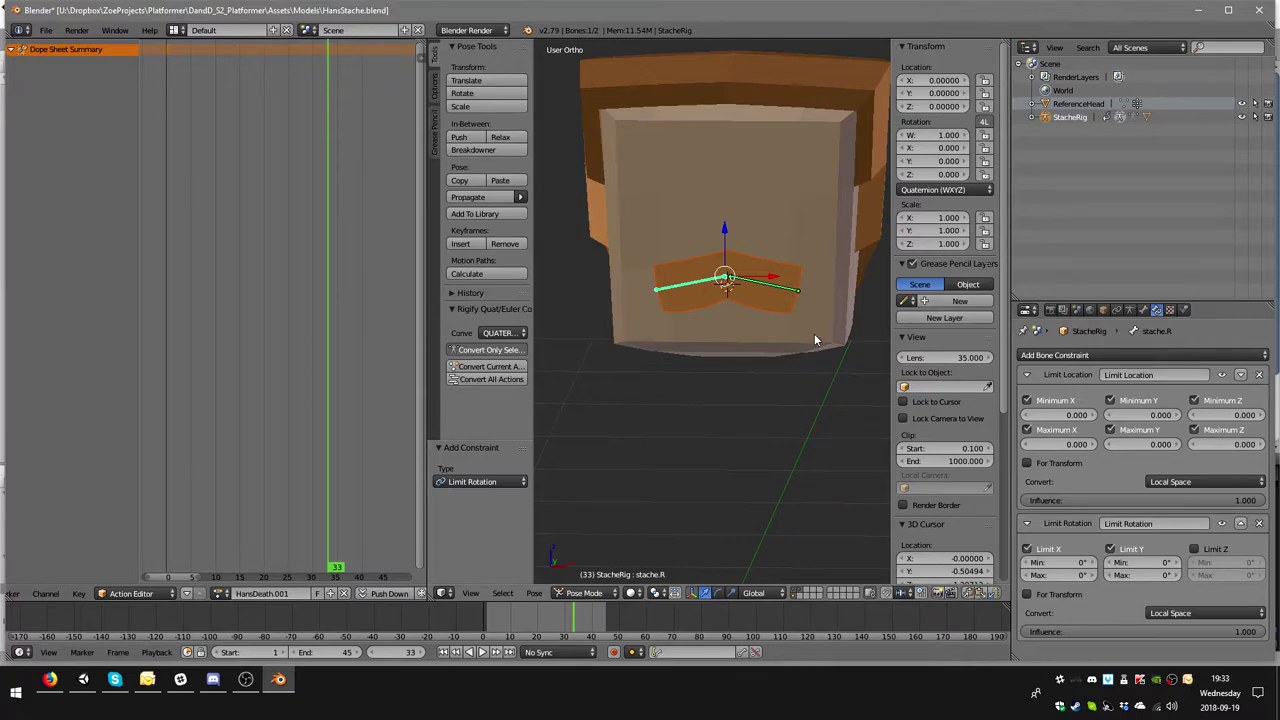
pyautogui.press('r')
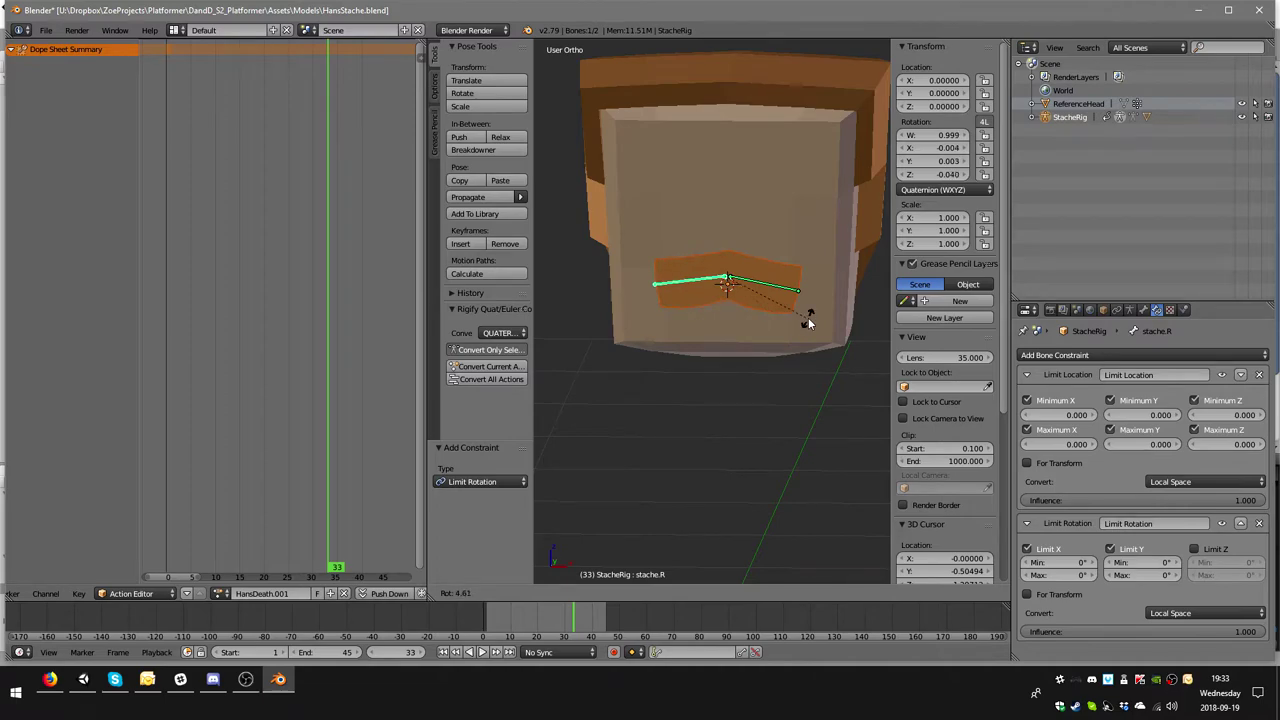
pyautogui.rightClick(808, 317)
pyautogui.moveTo(780, 222); pyautogui.dragTo(811, 220, button='middle')
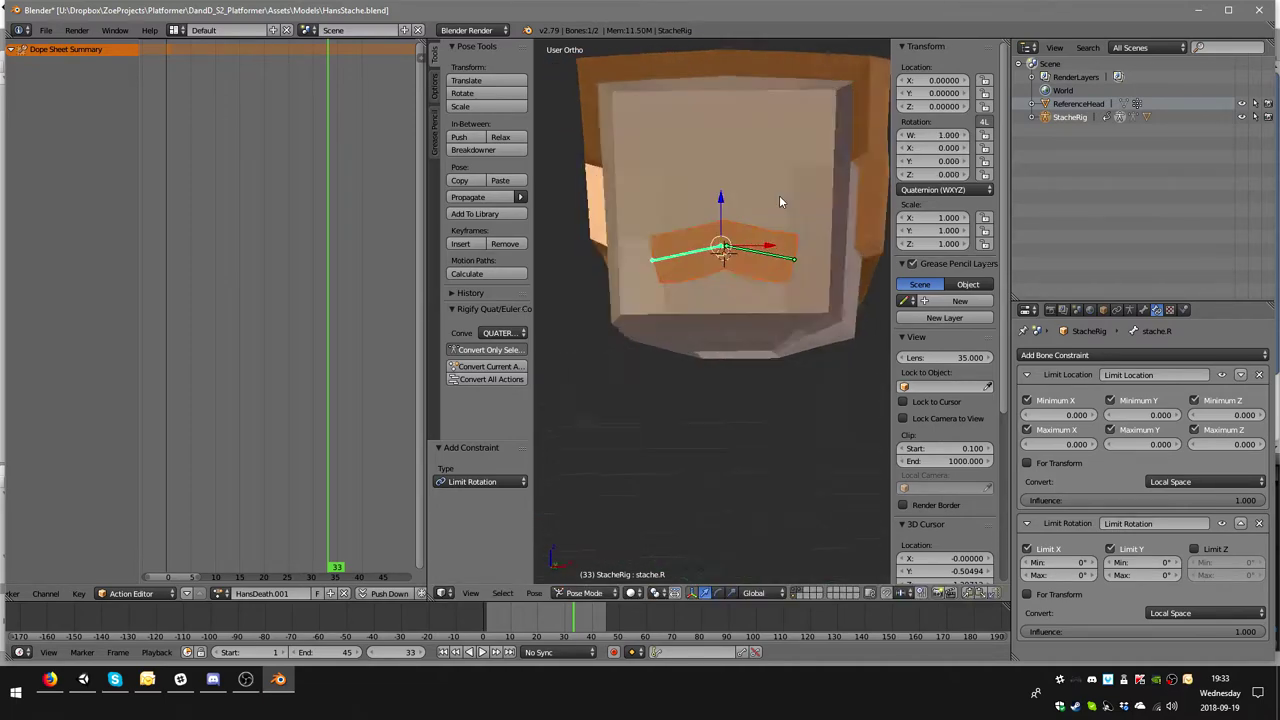
pyautogui.click(220, 593)
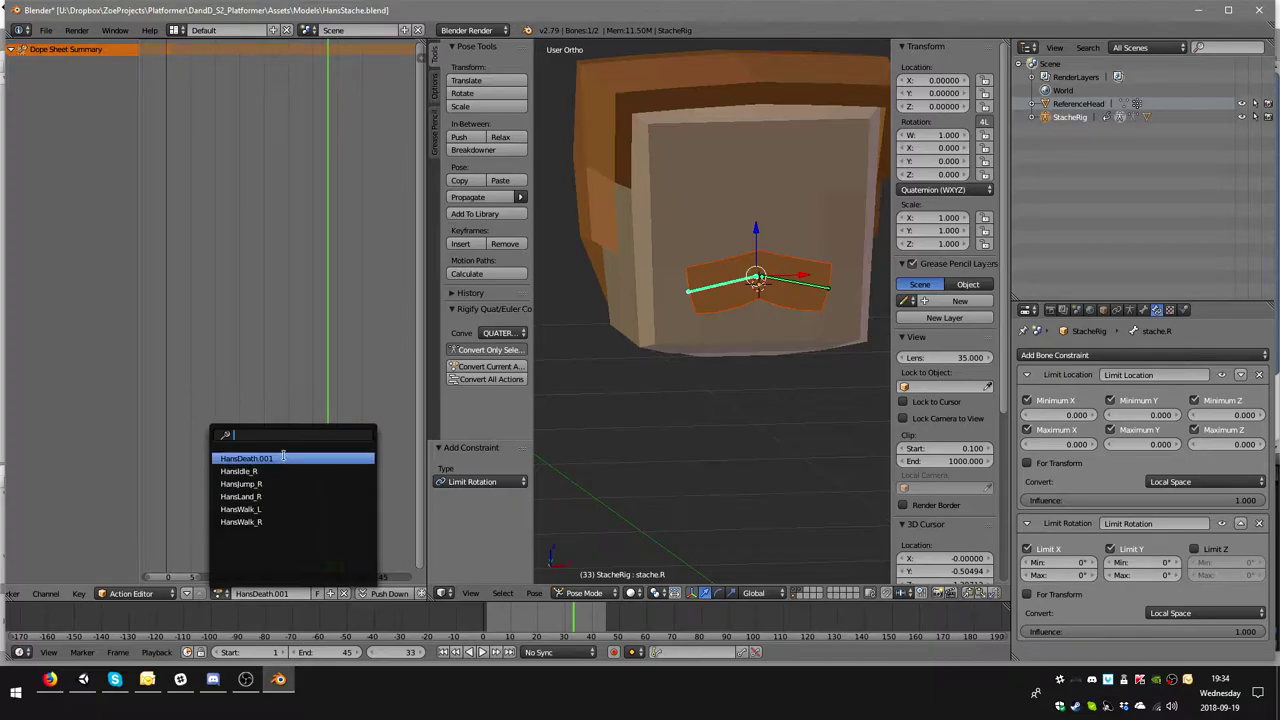
# - Unlink HansDeath.001, then preview HansIdle_R and HansJump_R on the rig, unlinking each
pyautogui.click(284, 458)
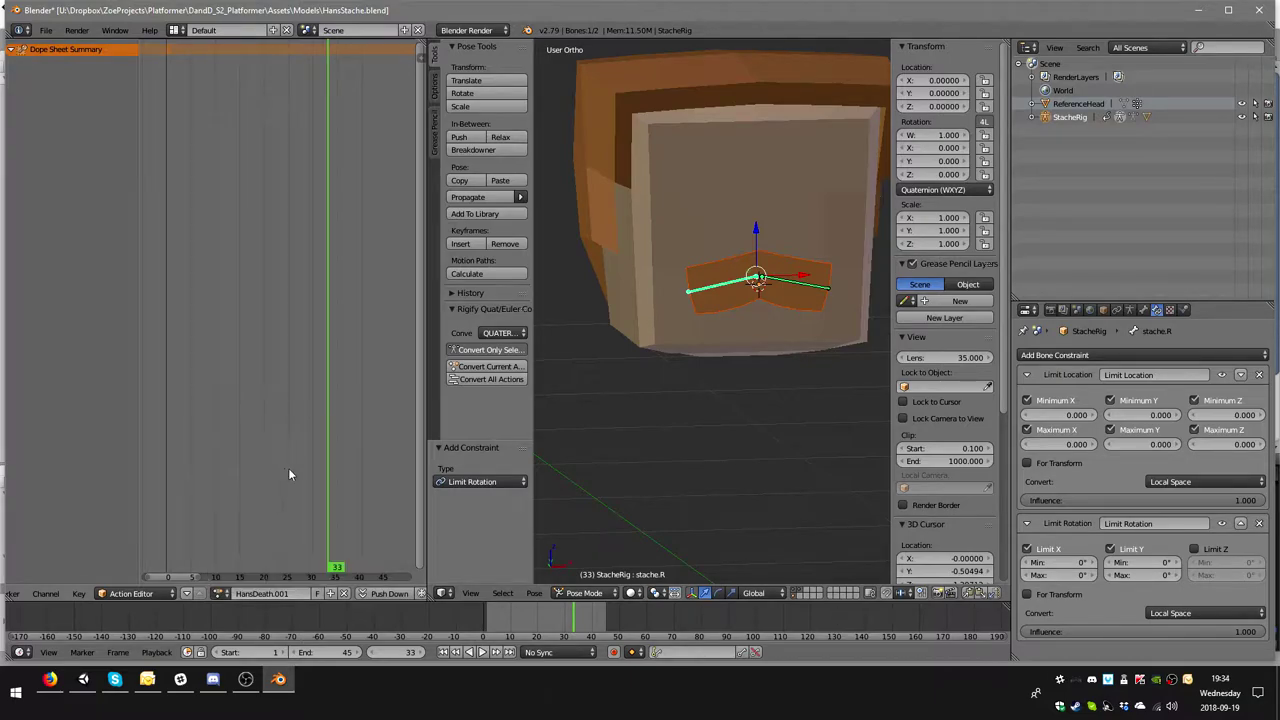
pyautogui.click(343, 593)
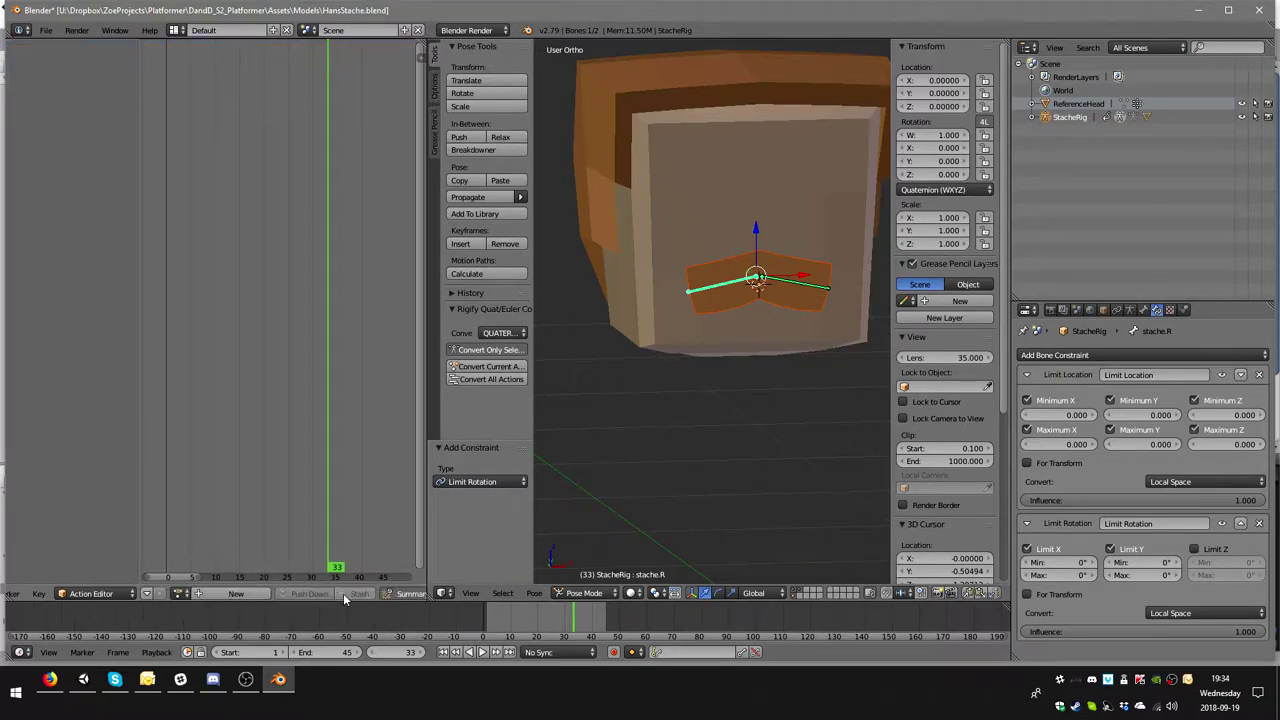
pyautogui.click(178, 593)
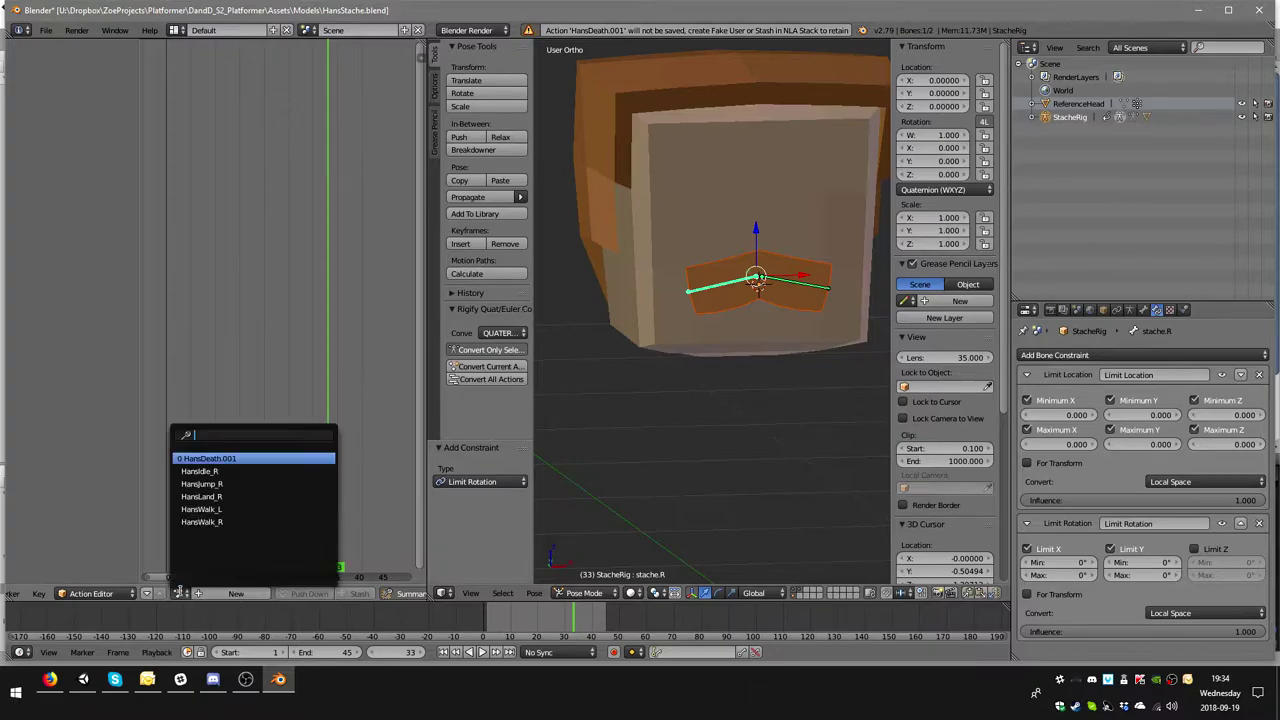
pyautogui.click(200, 471)
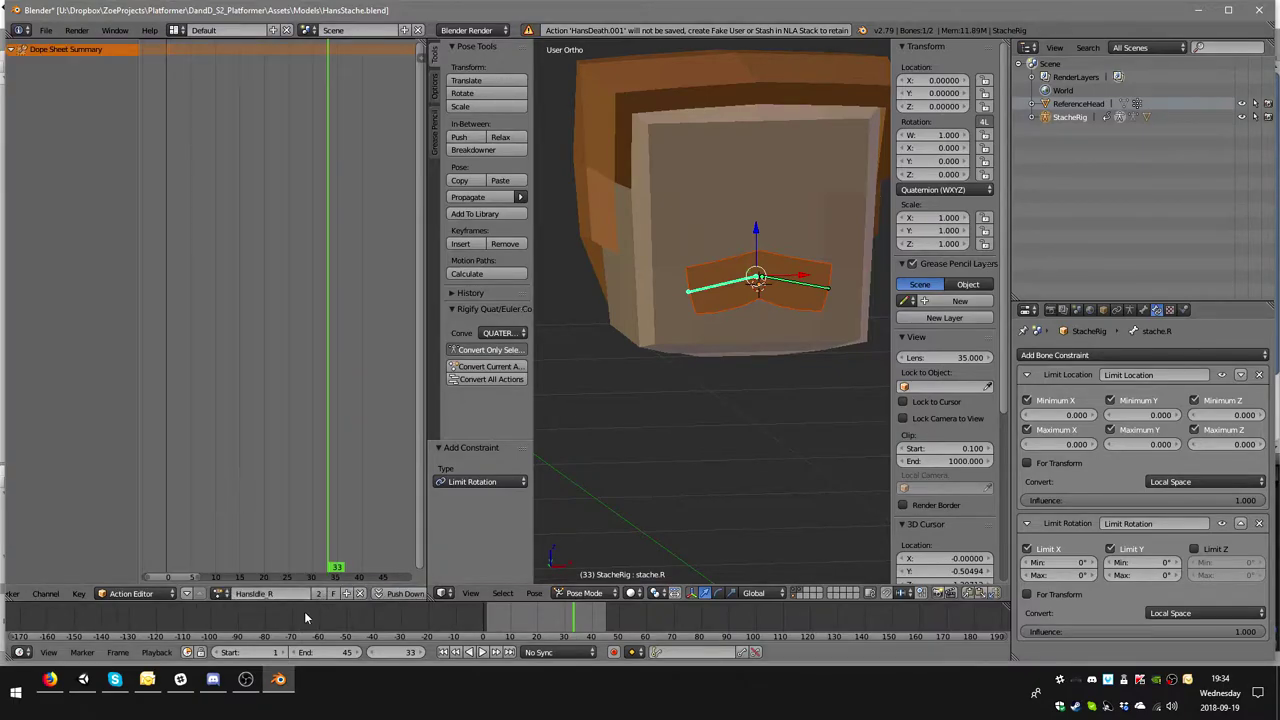
pyautogui.click(360, 593)
pyautogui.click(184, 594)
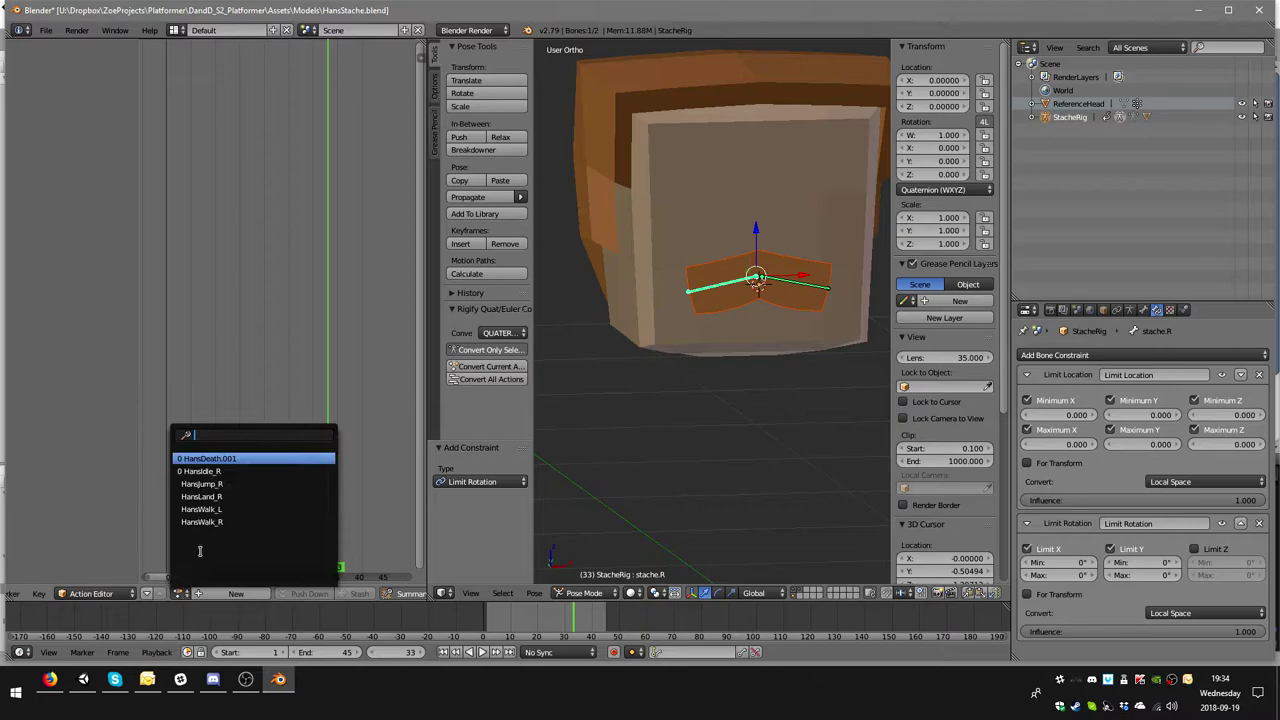
pyautogui.click(205, 483)
pyautogui.click(364, 594)
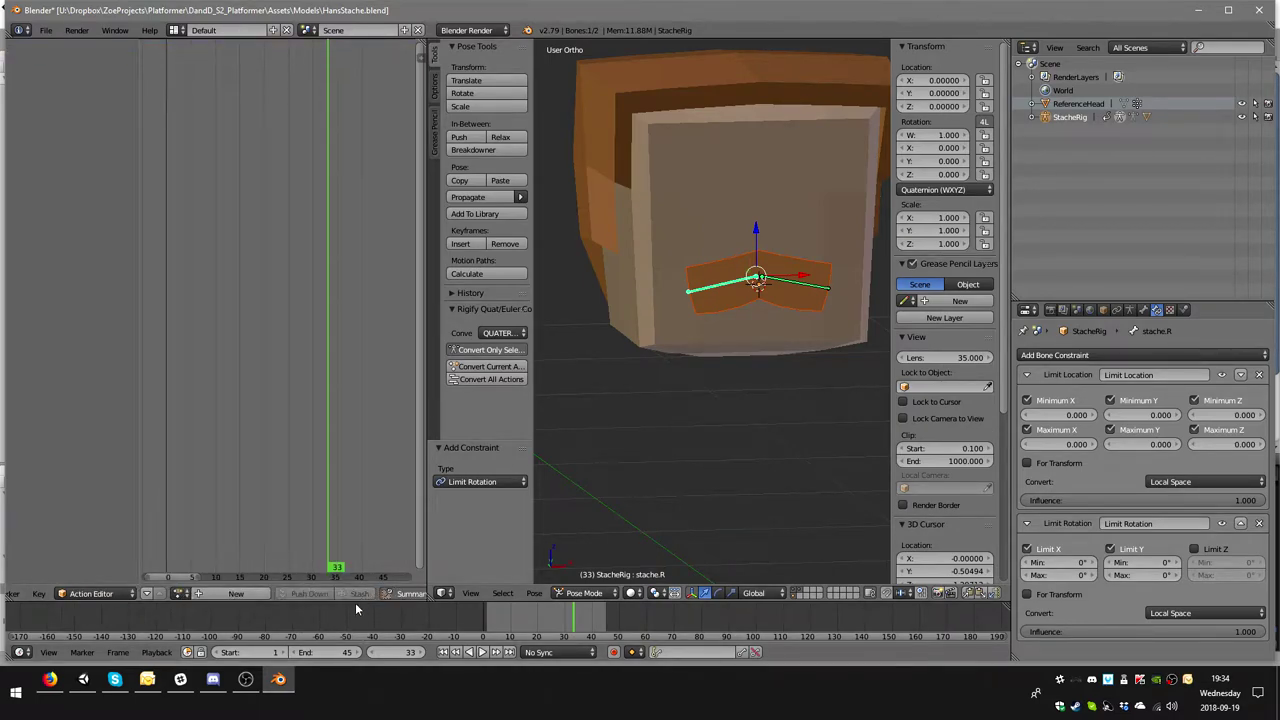
# - Preview HansLand_R, HansWalk_L and HansWalk_R, unlinking each so no action remains assigned
pyautogui.click(186, 594)
pyautogui.click(255, 492)
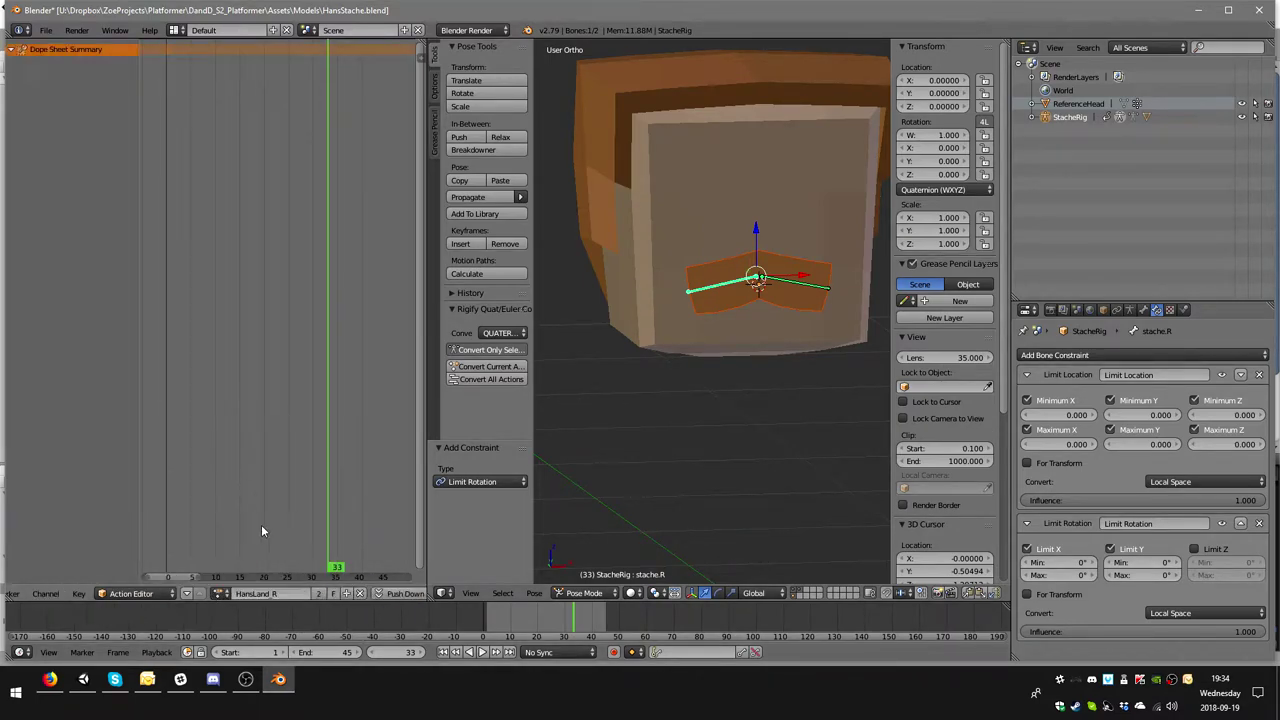
pyautogui.click(361, 593)
pyautogui.click(182, 594)
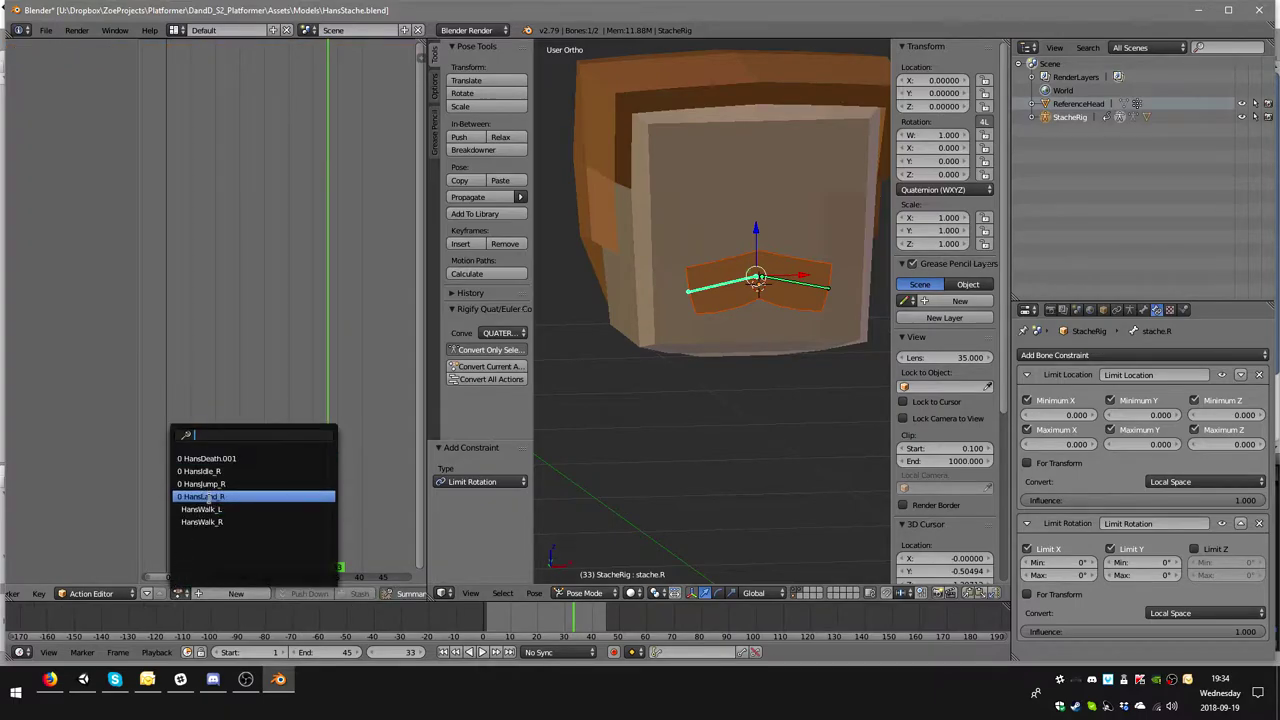
pyautogui.click(214, 508)
pyautogui.click(361, 594)
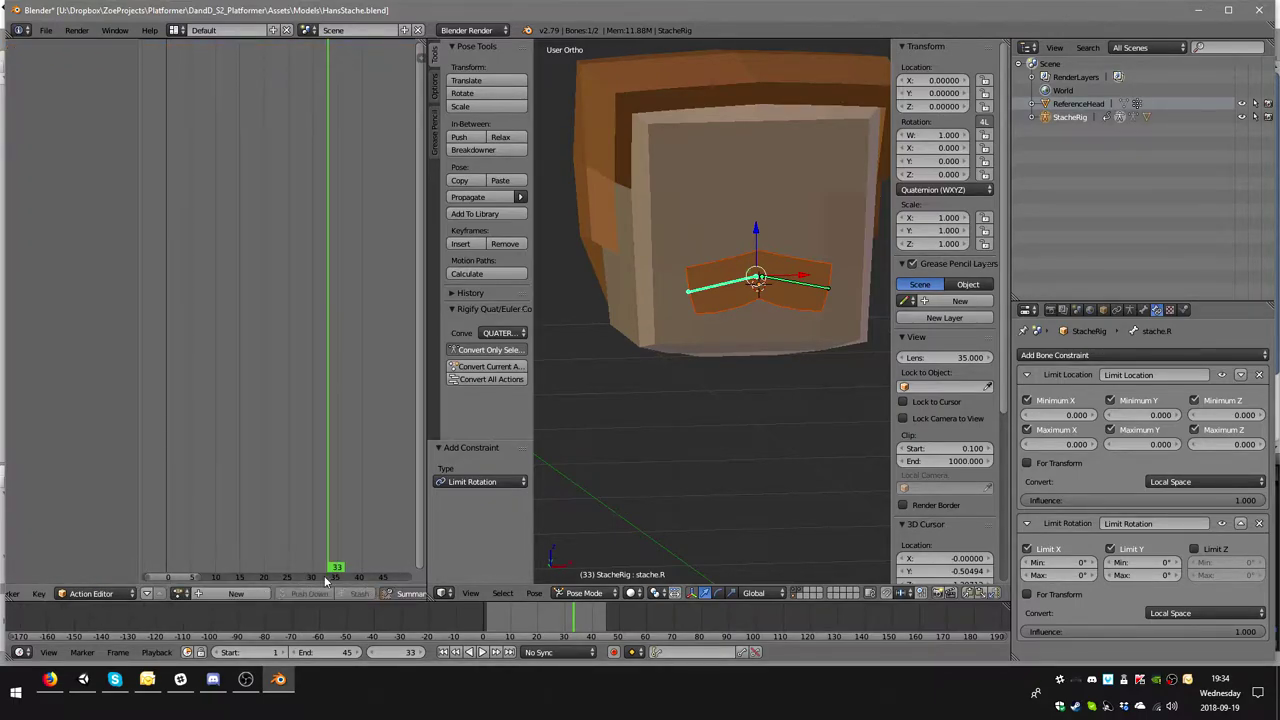
pyautogui.click(186, 594)
pyautogui.click(202, 521)
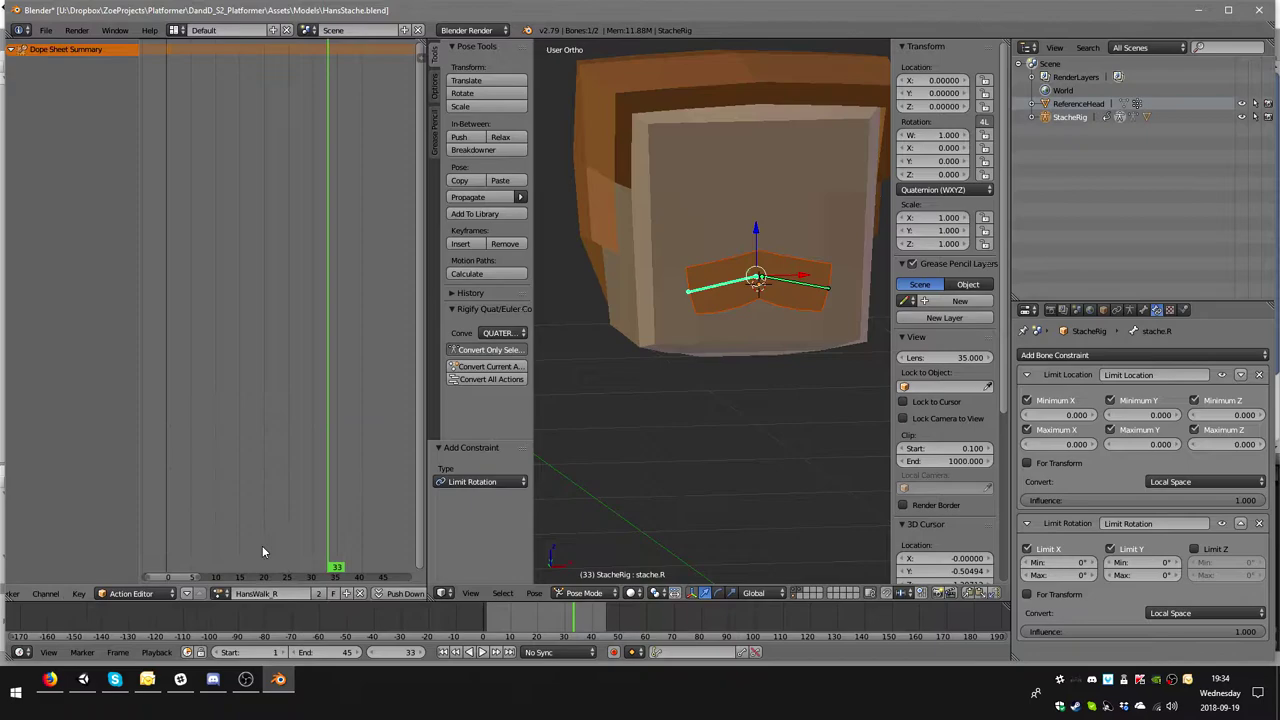
pyautogui.click(361, 594)
# - Close Blender and reopen HansStache.blend from Unity's Project panel
pyautogui.click(180, 593)
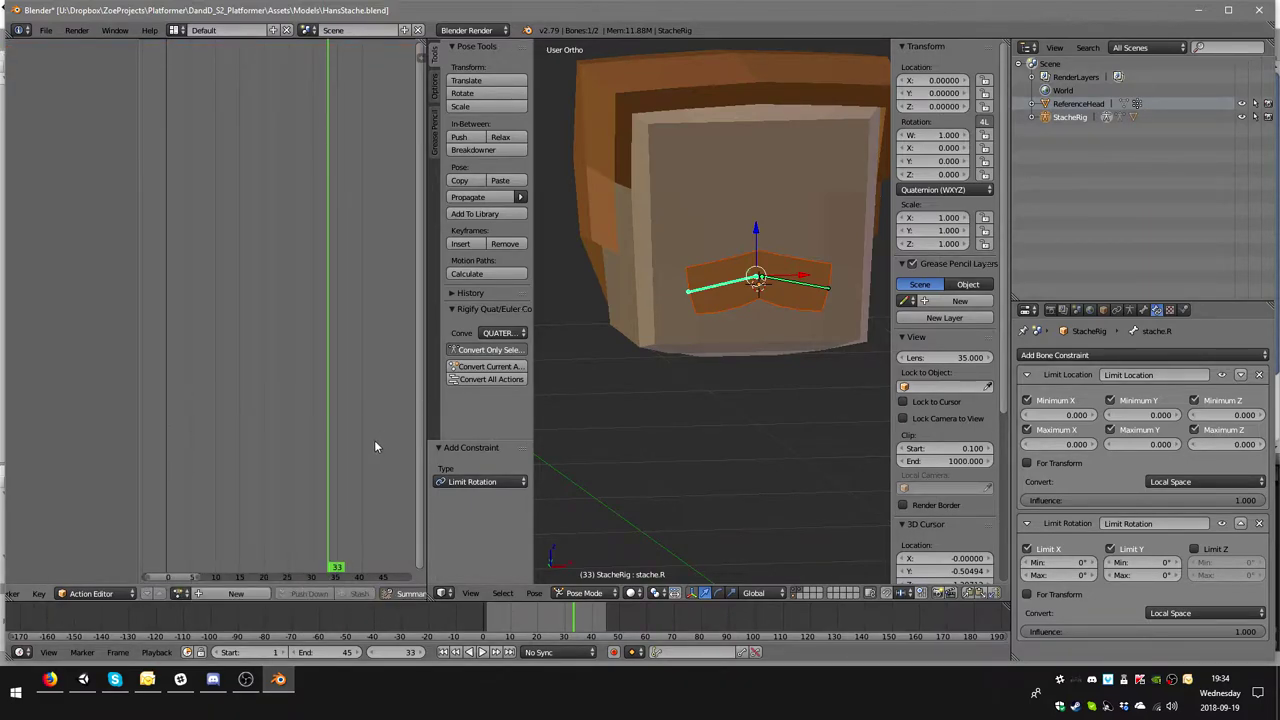
pyautogui.press('space')
pyautogui.press('Escape')
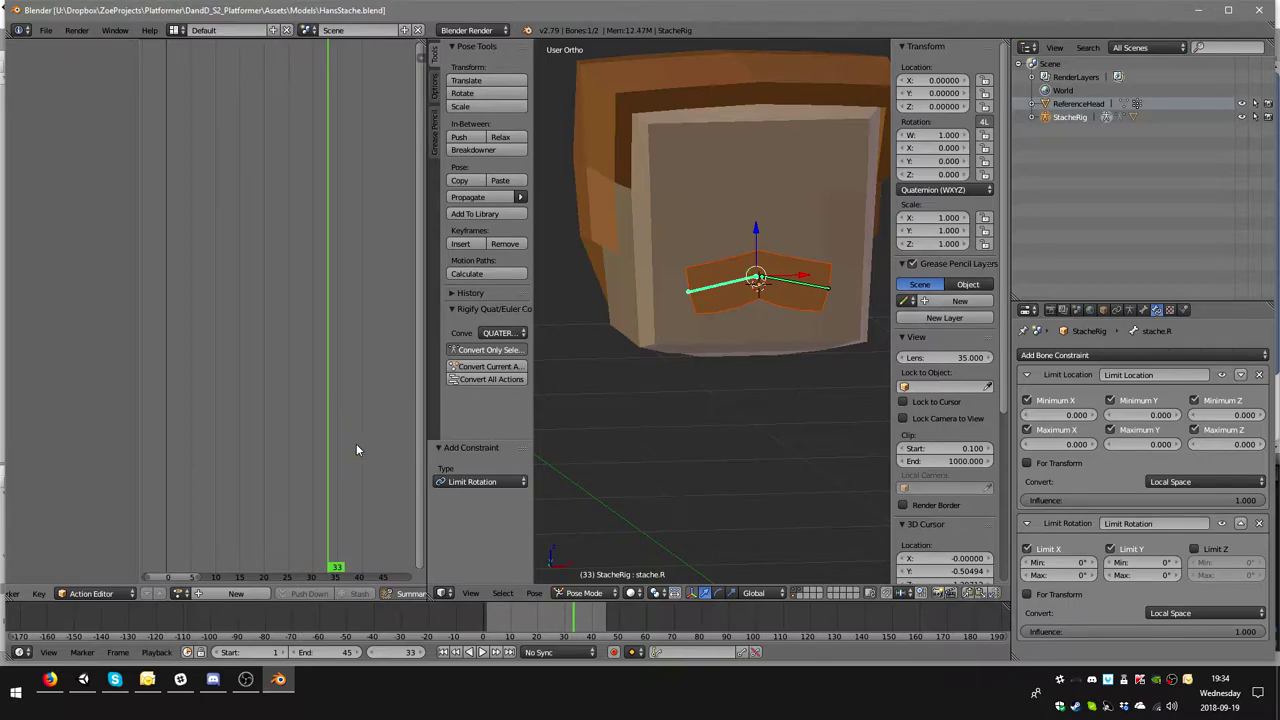
pyautogui.click(1261, 12)
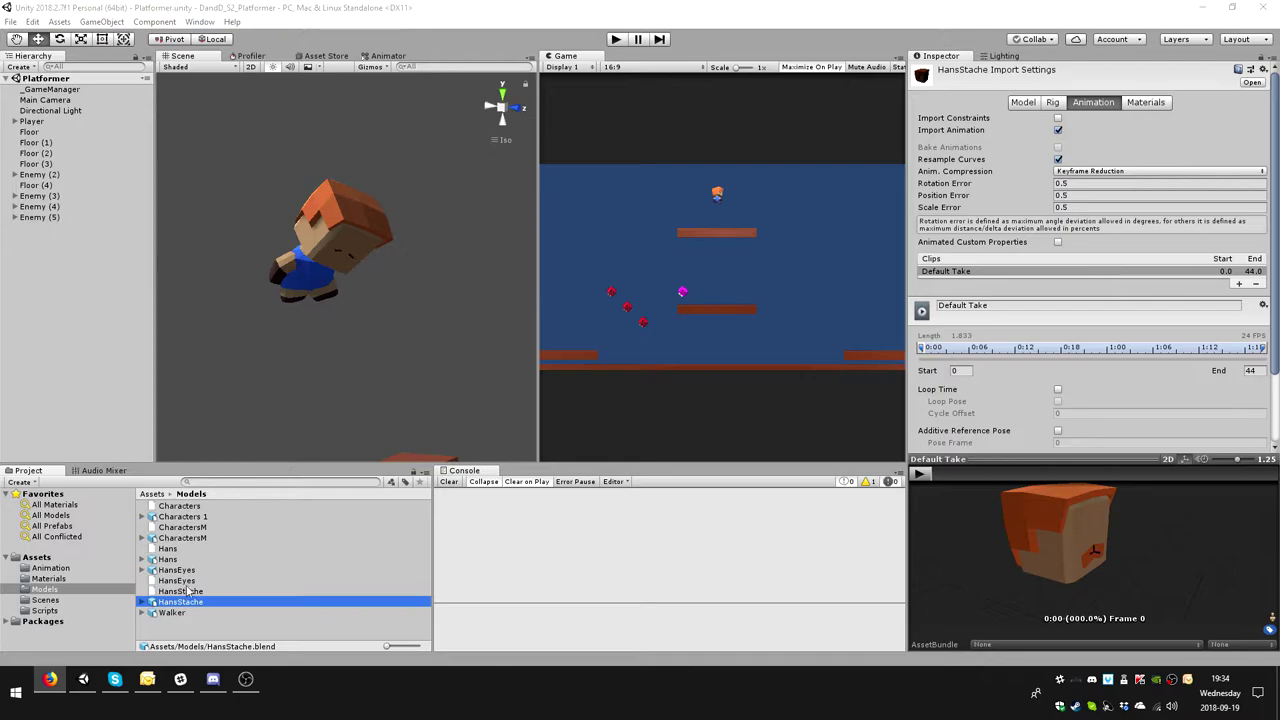
pyautogui.doubleClick(180, 602)
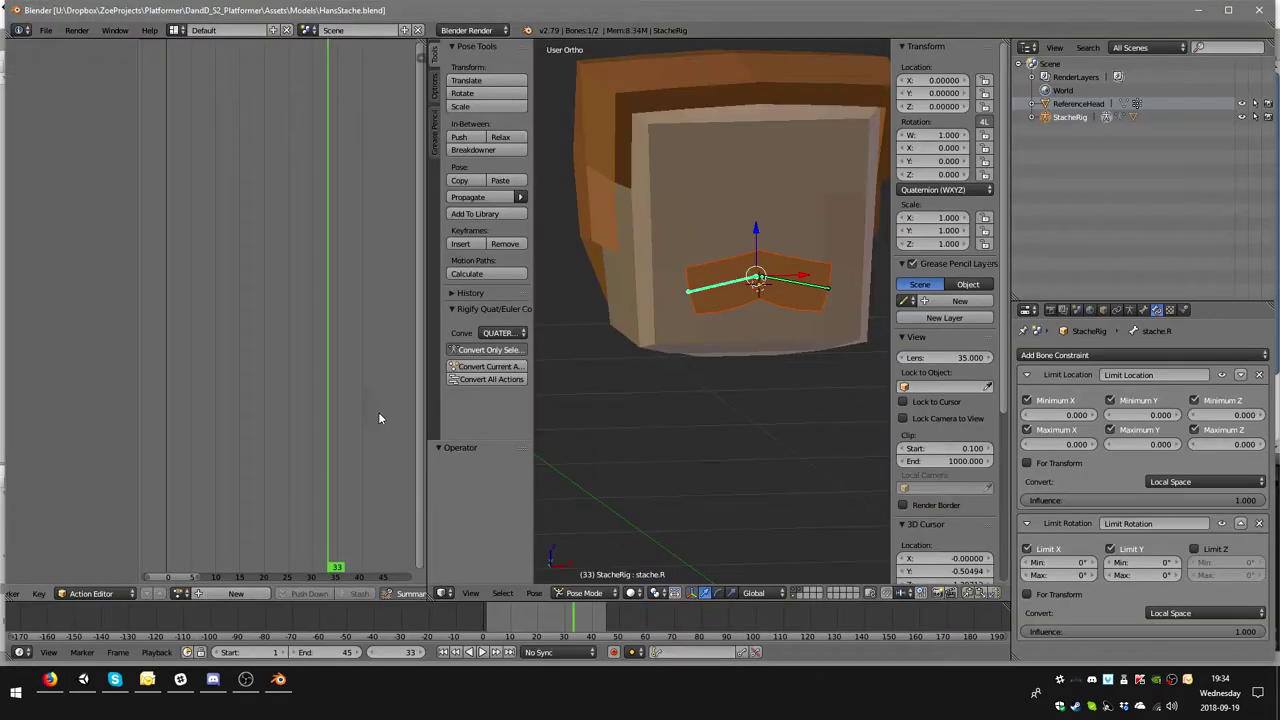
# - Maximize Blender, play the timeline from frame 1, and add stache.L to the selection
pyautogui.doubleClick(750, 7)
pyautogui.moveTo(754, 294)
pyautogui.mouseDown(button='middle')
pyautogui.moveTo(700, 355)
pyautogui.moveTo(704, 317)
pyautogui.mouseUp(button='middle')
pyautogui.scroll(4, 698, 358)
pyautogui.scroll(-4, 721, 341)
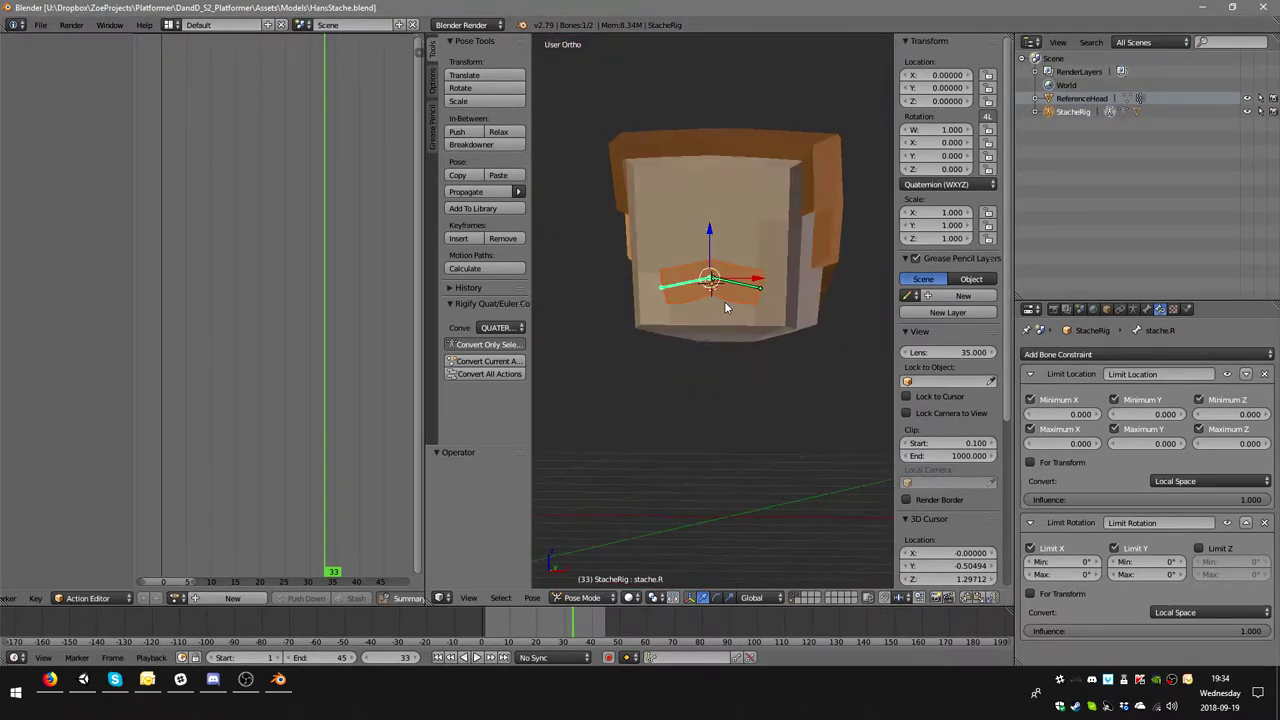
pyautogui.click(177, 598)
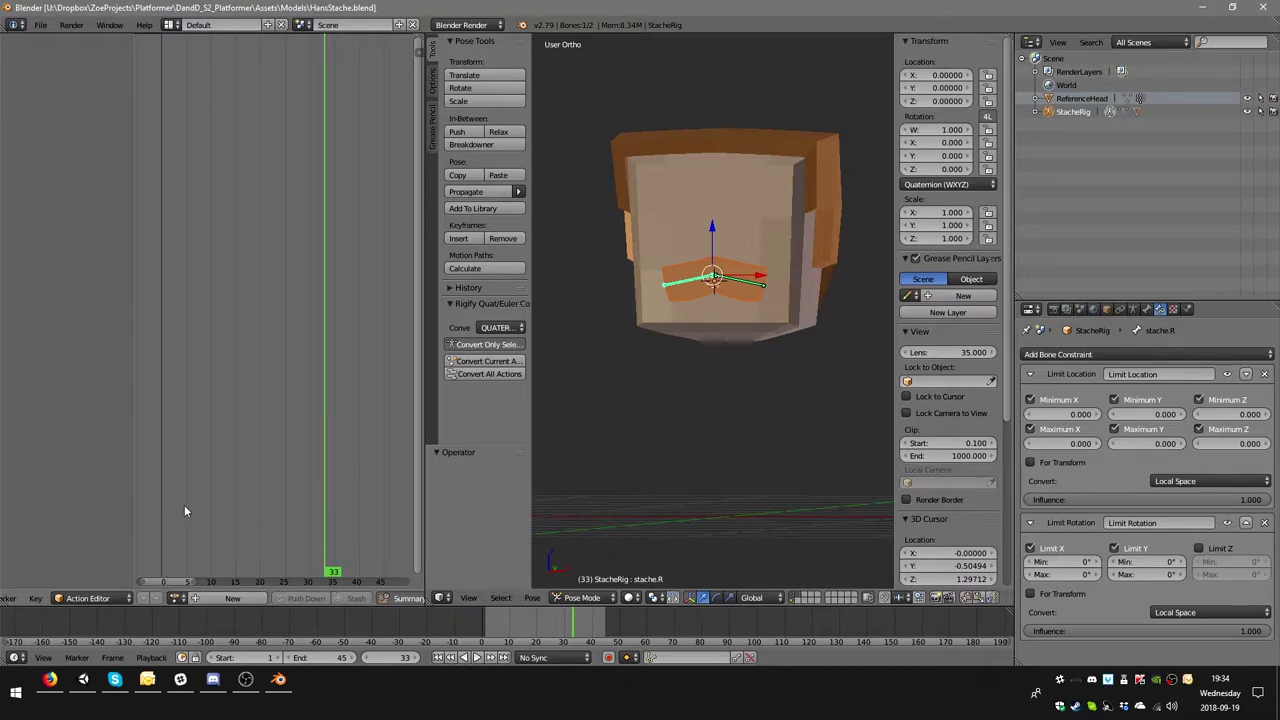
pyautogui.hotkey('alt', 'a')
pyautogui.hotkey('alt', 'a')
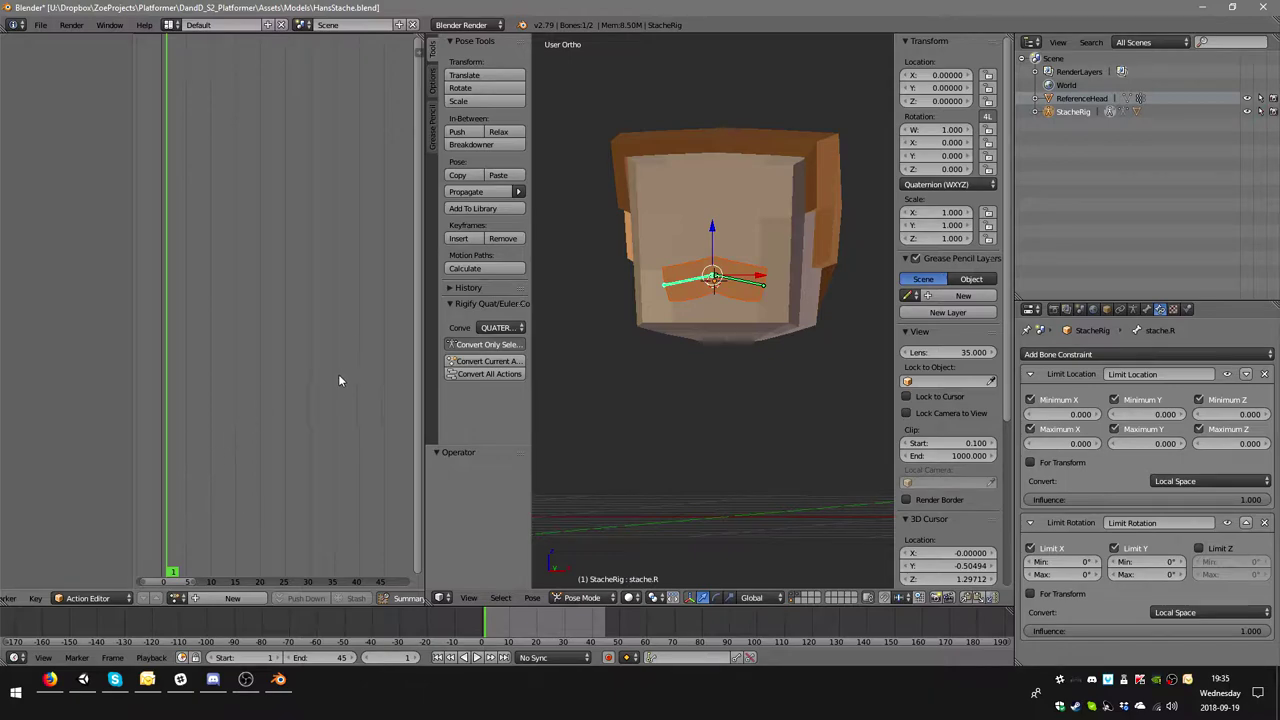
pyautogui.keyDown('ctrl'); pyautogui.hscroll(-2, 338, 374); pyautogui.keyUp('ctrl')
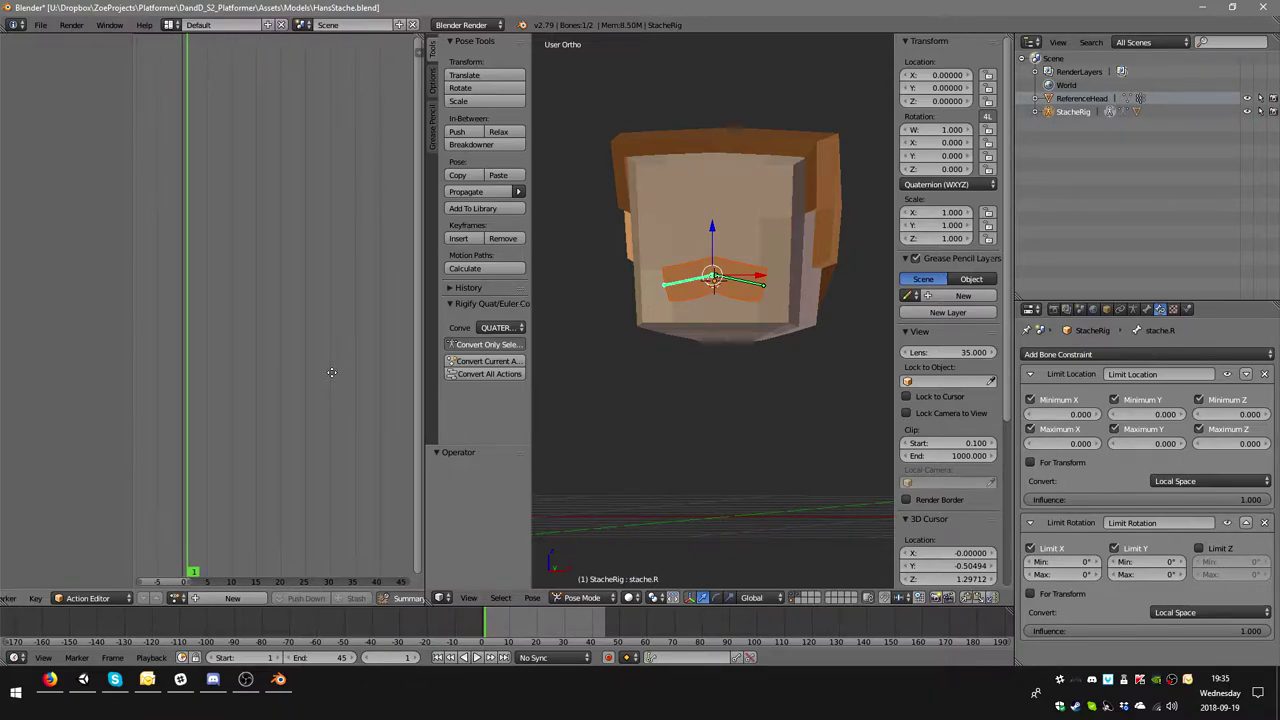
pyautogui.keyDown('shift'); pyautogui.rightClick(745, 286); pyautogui.keyUp('shift')
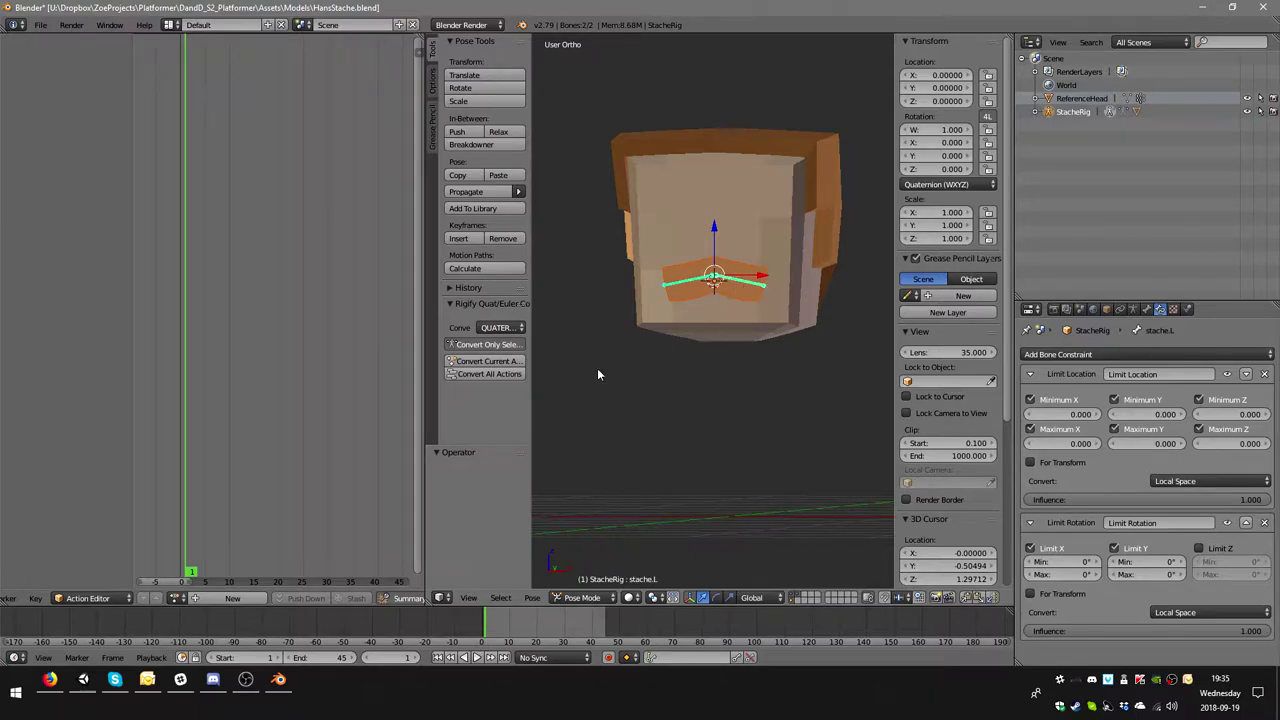
# - Create a new fake-user action for the rig named HansStacheIdle
pyautogui.click(235, 598)
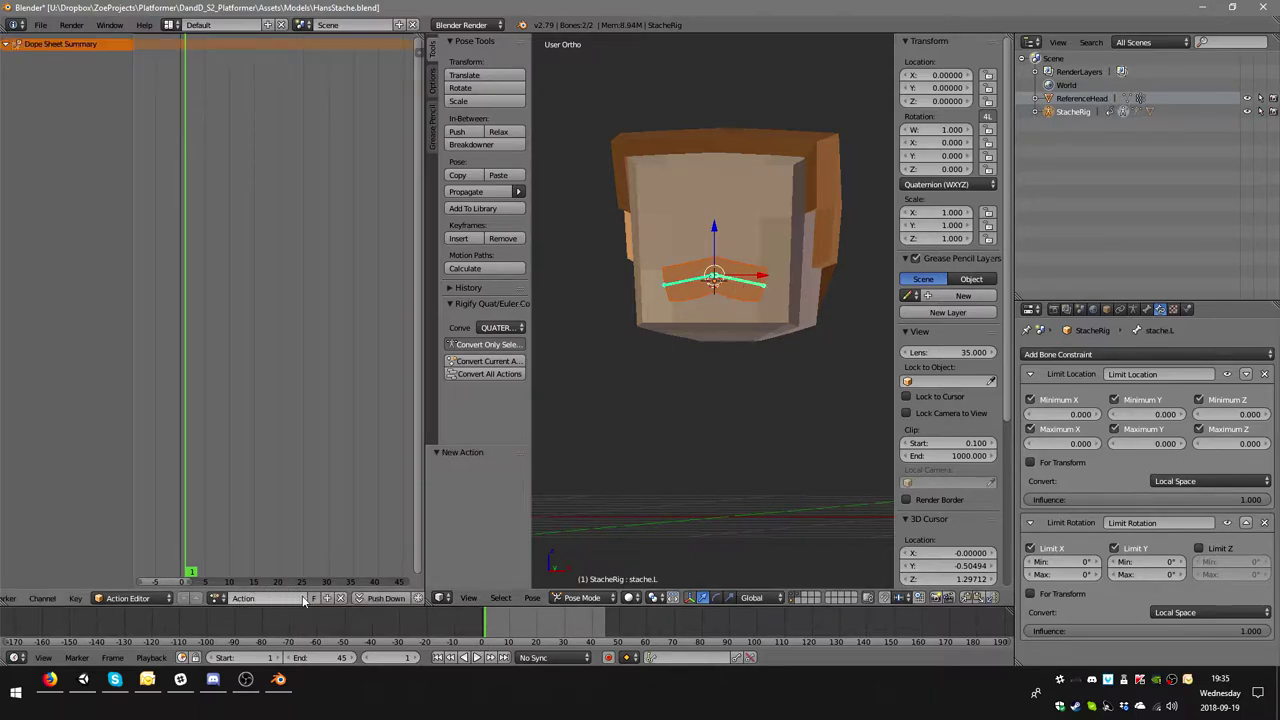
pyautogui.click(313, 598)
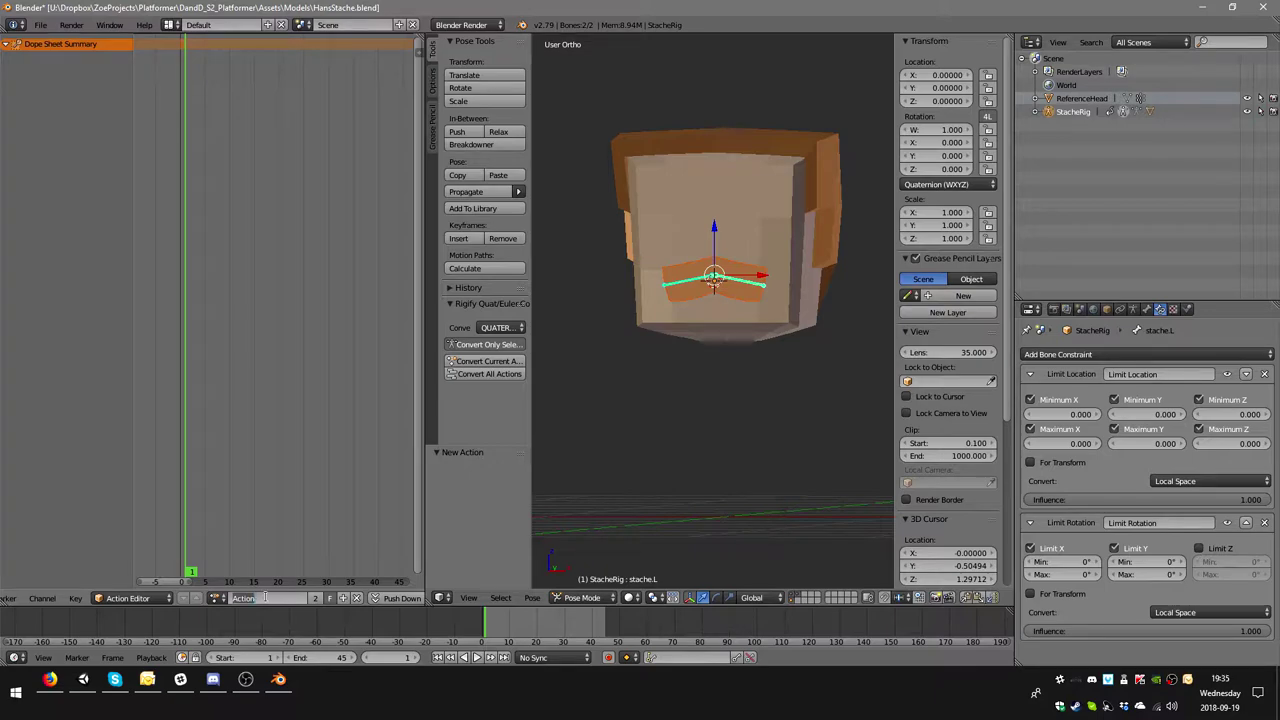
pyautogui.write('H')
pyautogui.write('ansStacheIdle')
pyautogui.press('Return')
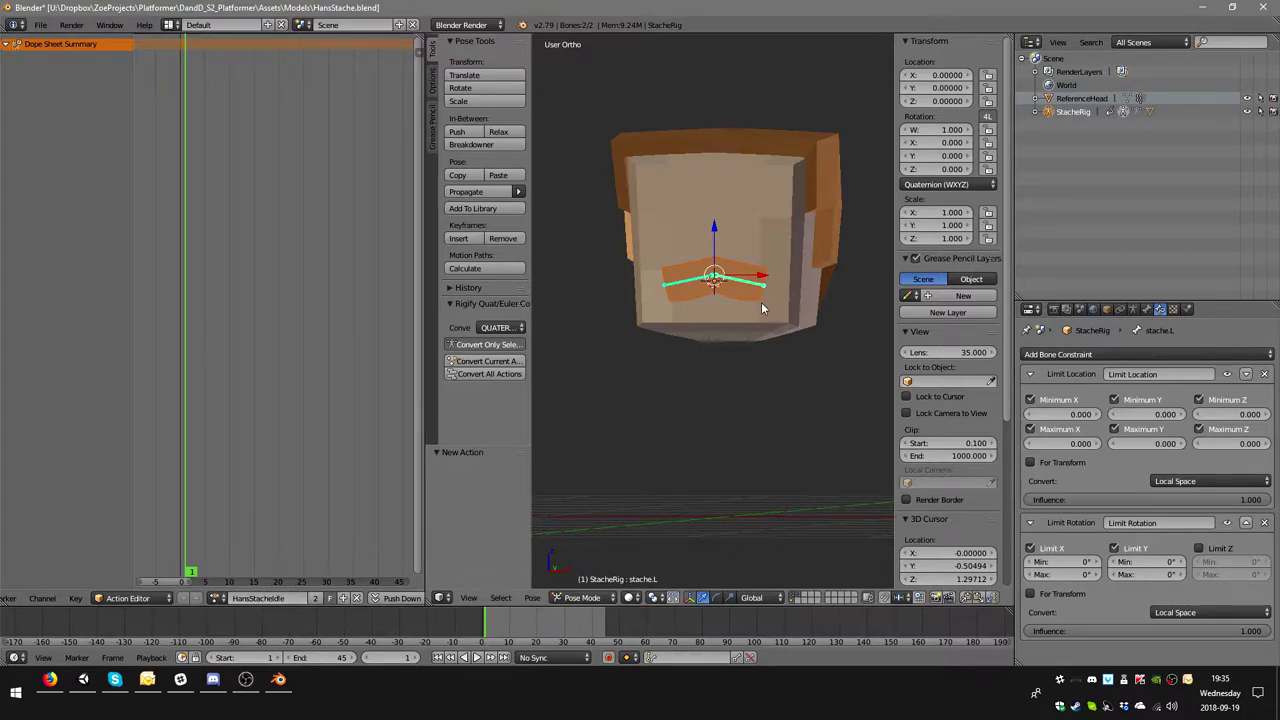
# - Key LocRotScale on both mustache bones at frame 1 and duplicate the keys later
pyautogui.press('i')
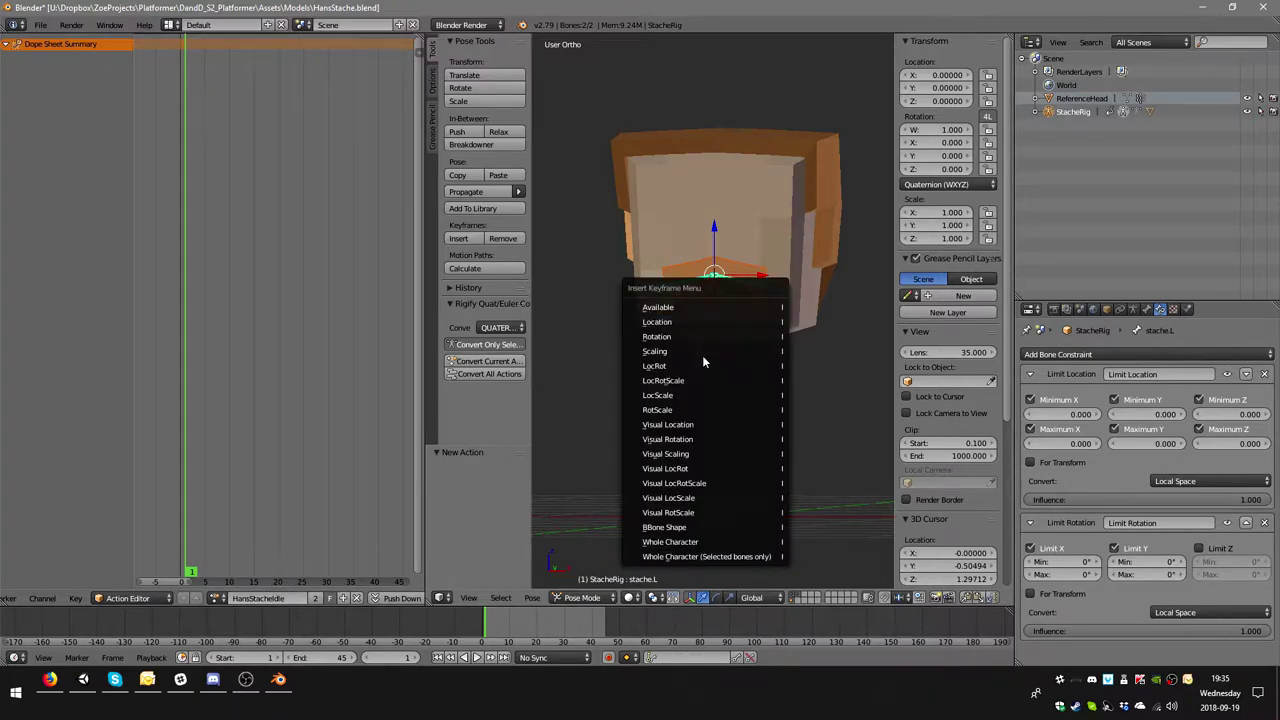
pyautogui.click(696, 380)
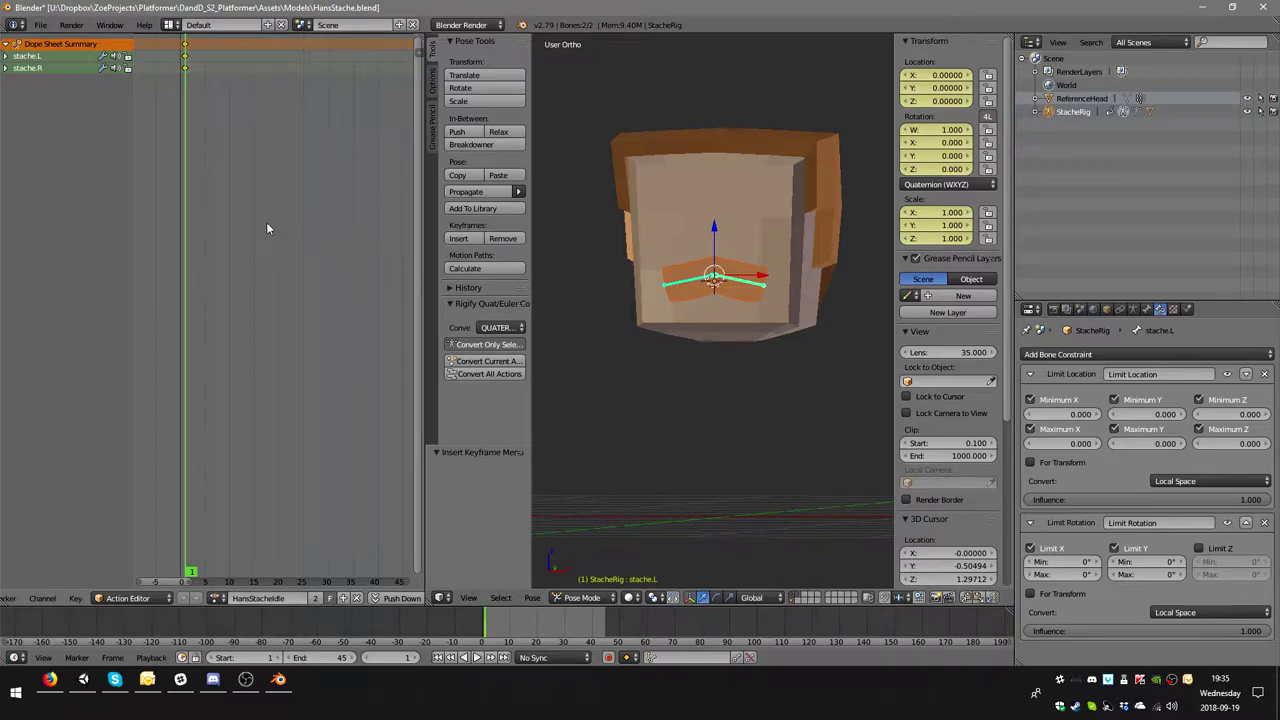
pyautogui.press('Right')
pyautogui.press('Right')
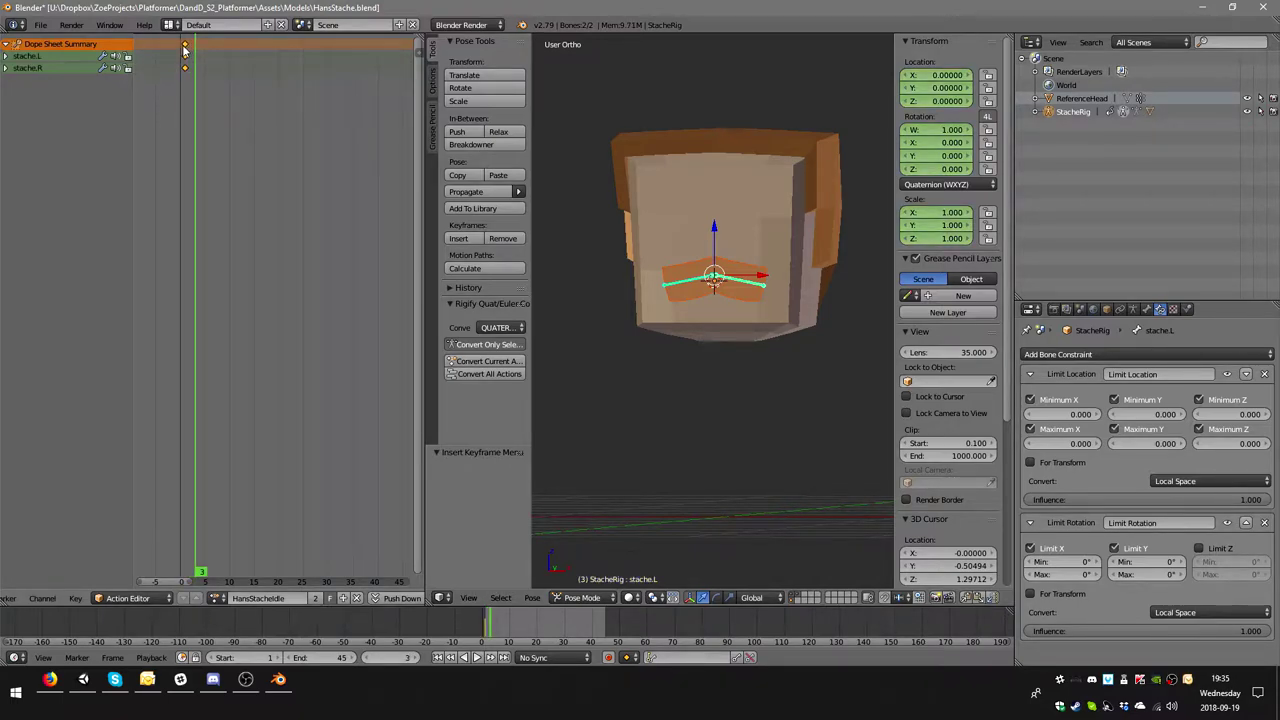
pyautogui.hotkey('shift', 'd')
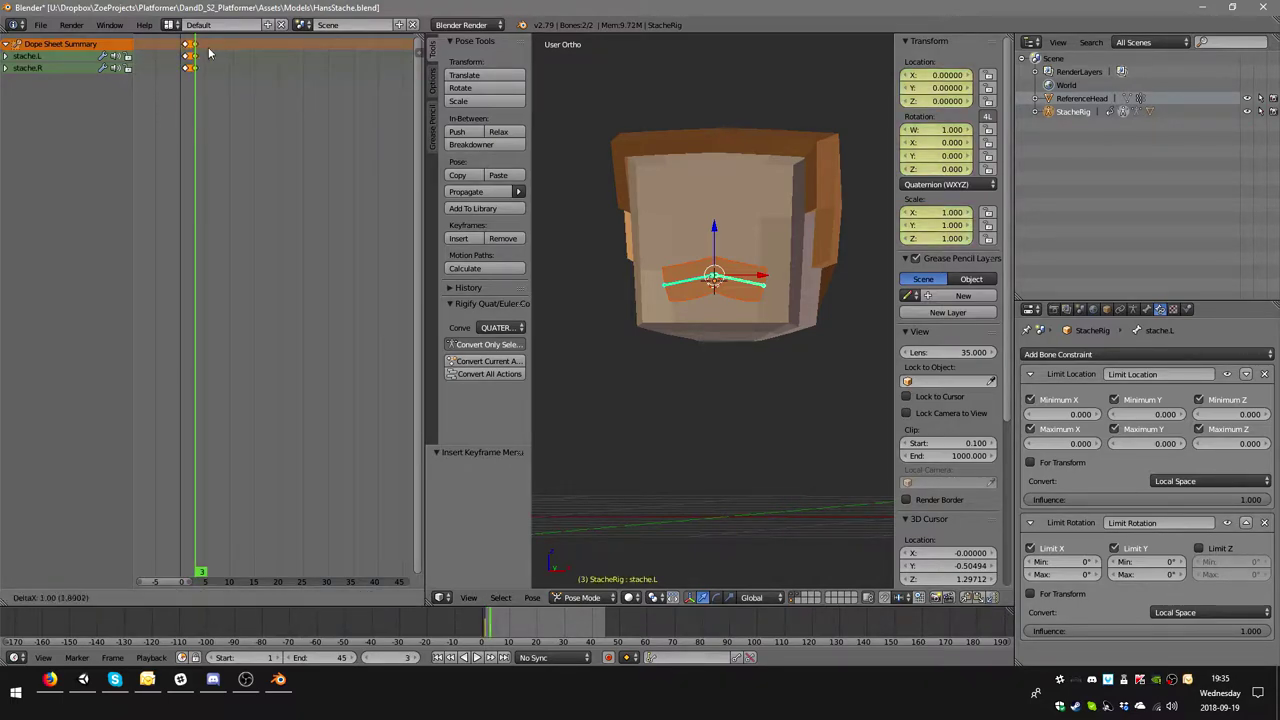
pyautogui.click(208, 57)
pyautogui.click(208, 57)
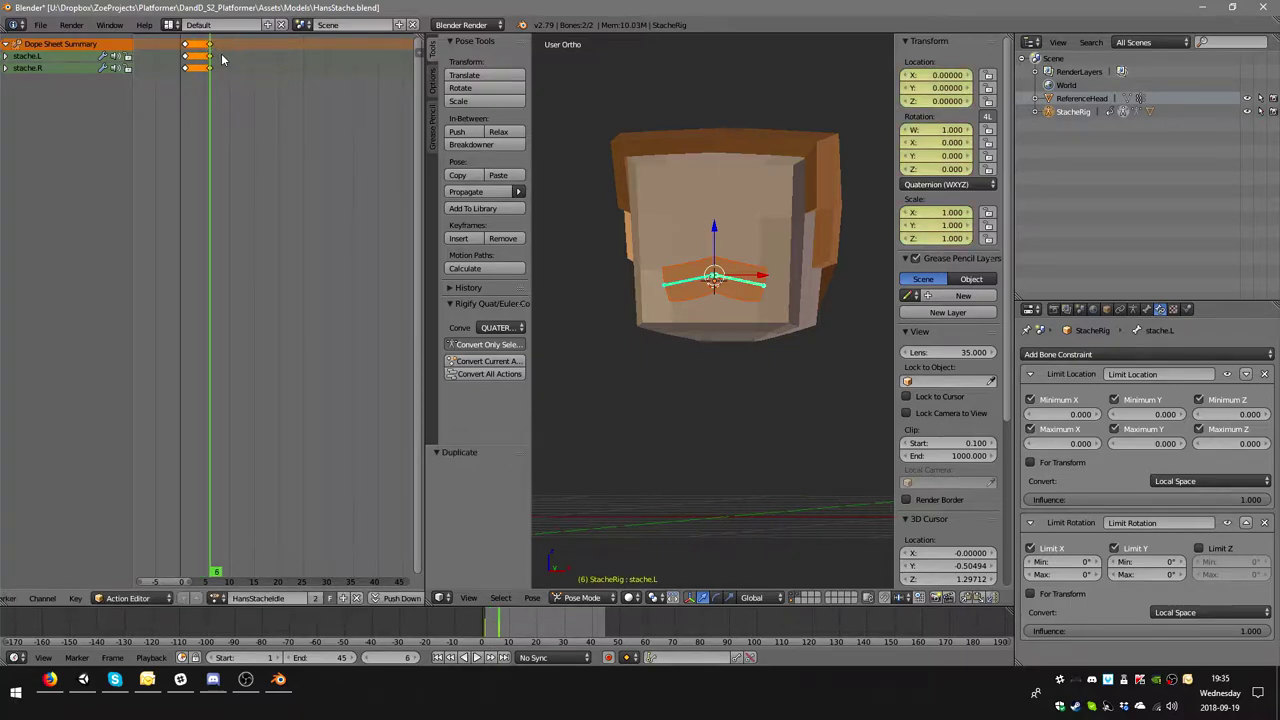
# - Duplicate the keyframe again so keys sit at frames 1, 6 and 11, then go to frame 6
pyautogui.hotkey('shift', 'd')
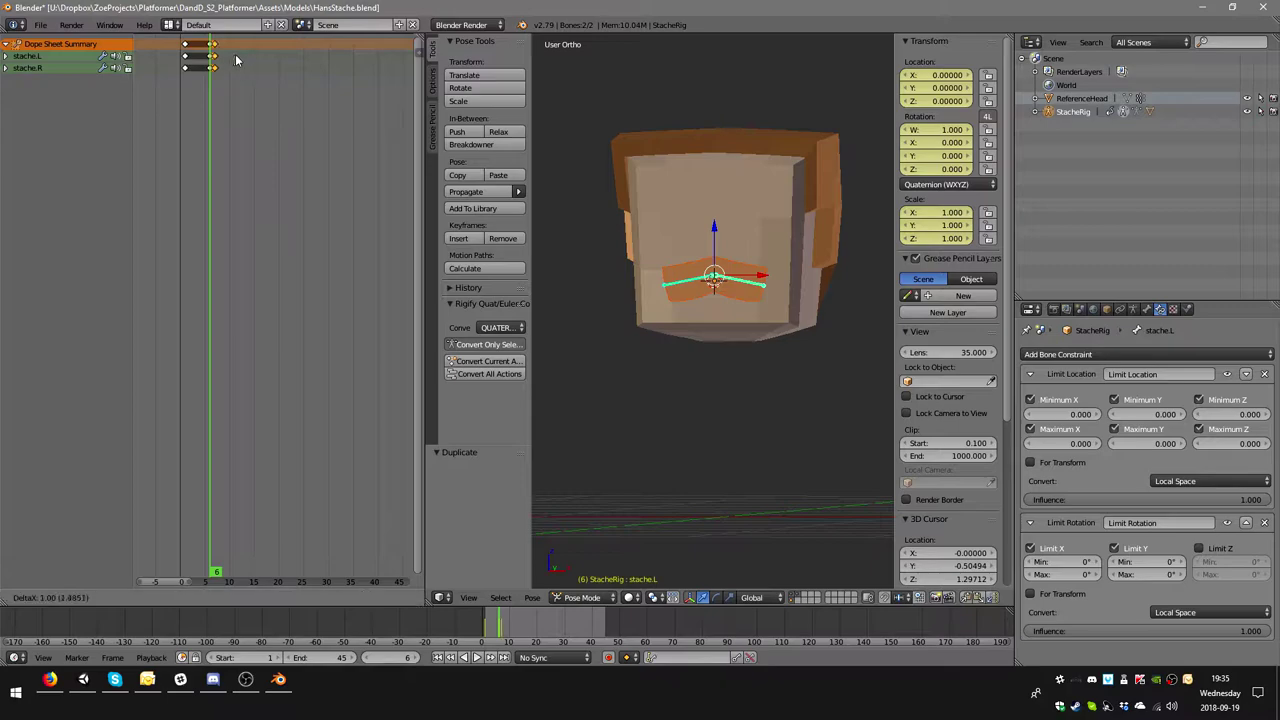
pyautogui.click(245, 62)
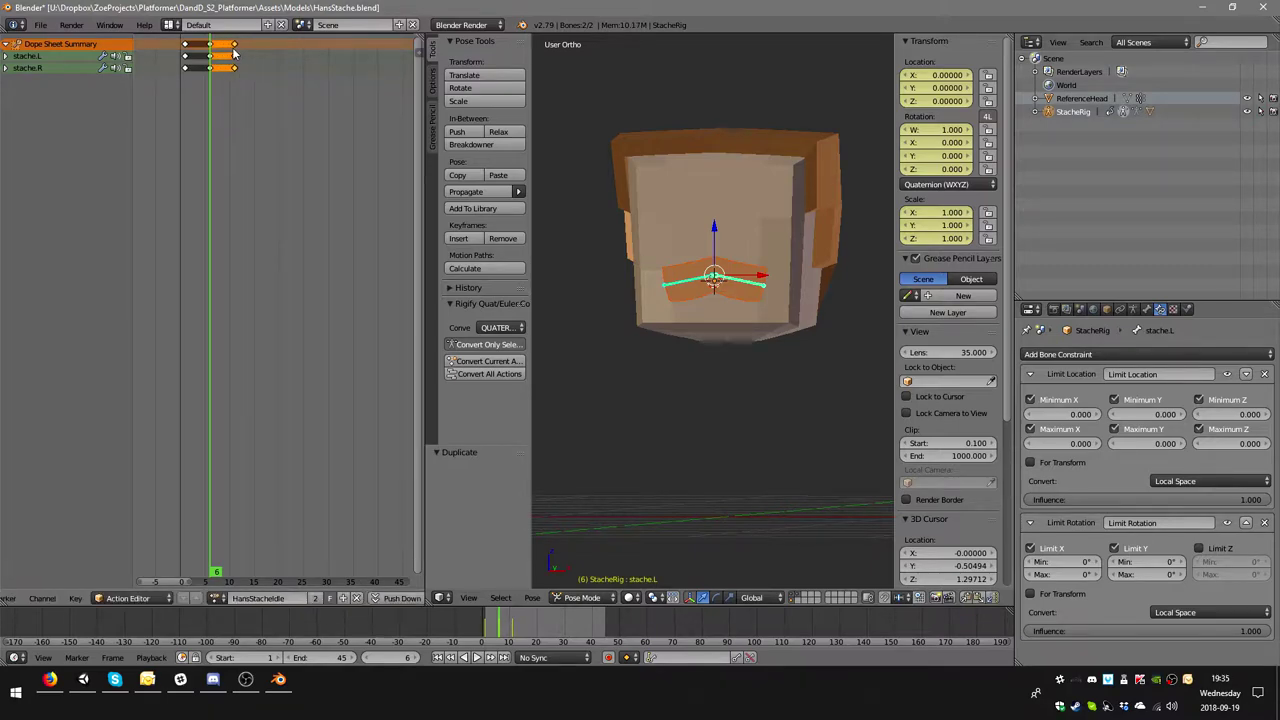
pyautogui.click(234, 110)
pyautogui.scroll(2, 251, 172)
pyautogui.scroll(2, 250, 166)
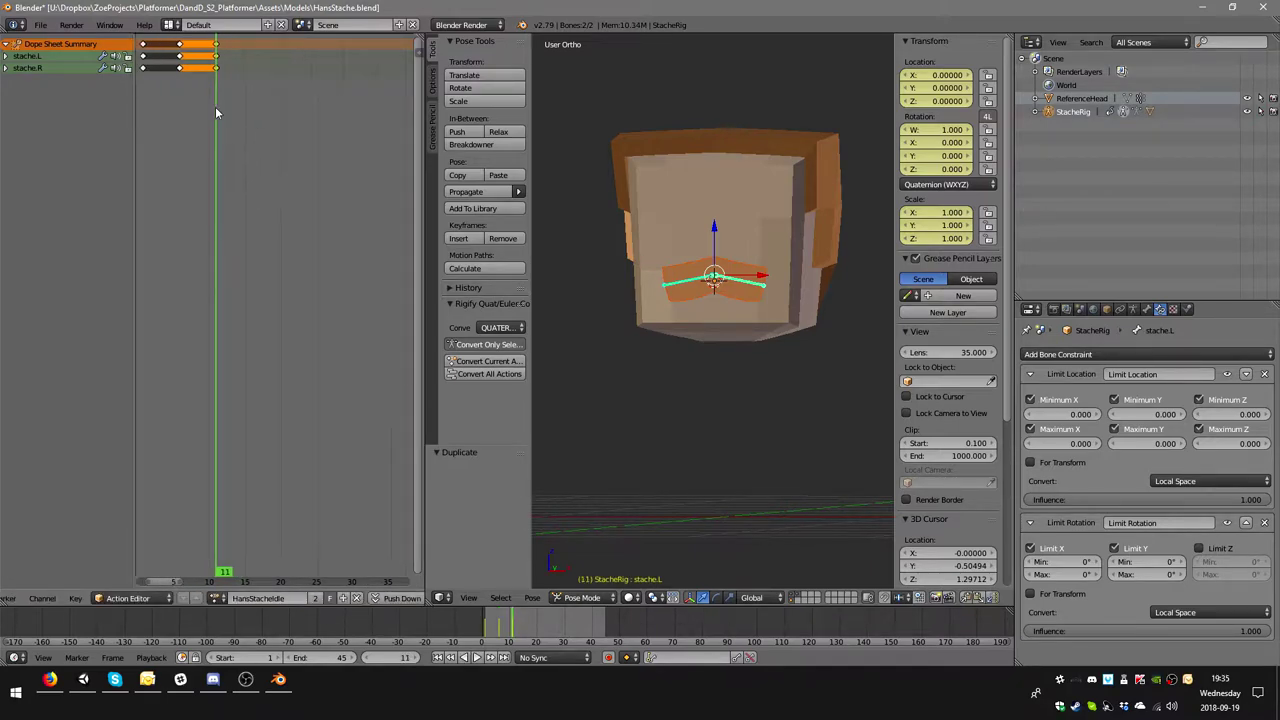
pyautogui.scroll(2, 290, 187)
pyautogui.scroll(1, 290, 187)
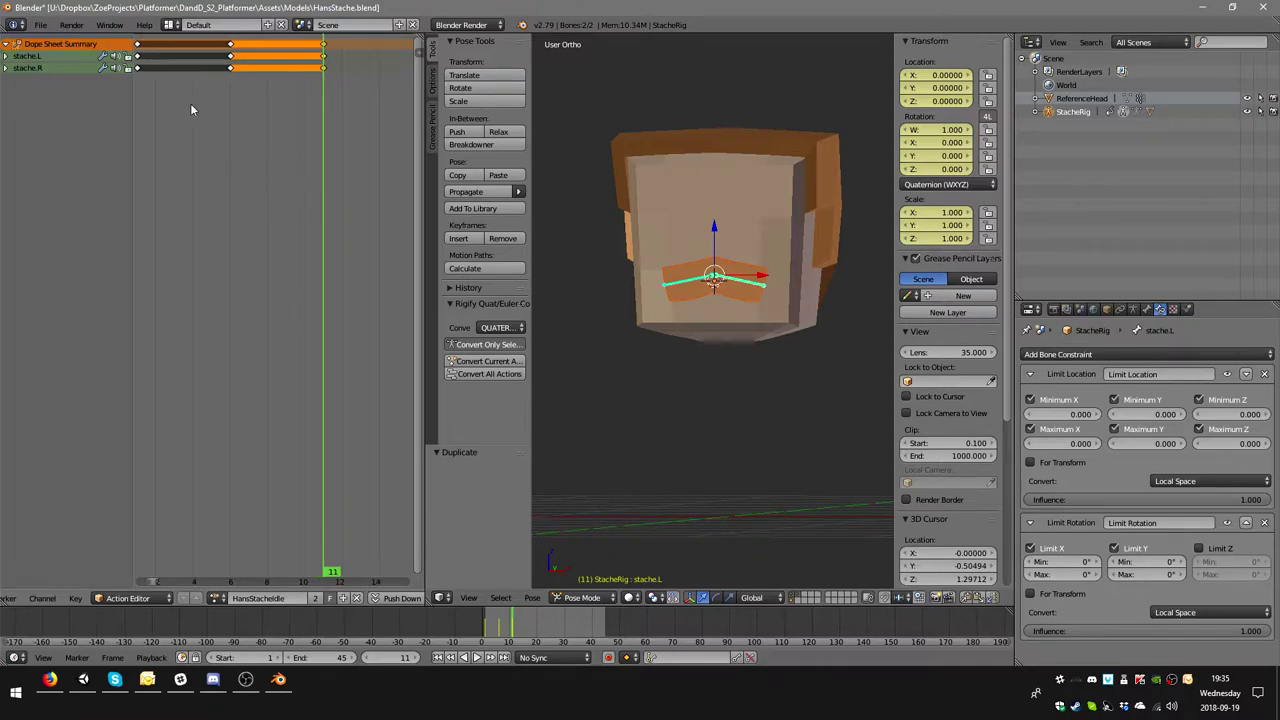
pyautogui.moveTo(229, 67); pyautogui.dragTo(257, 68, button='middle')
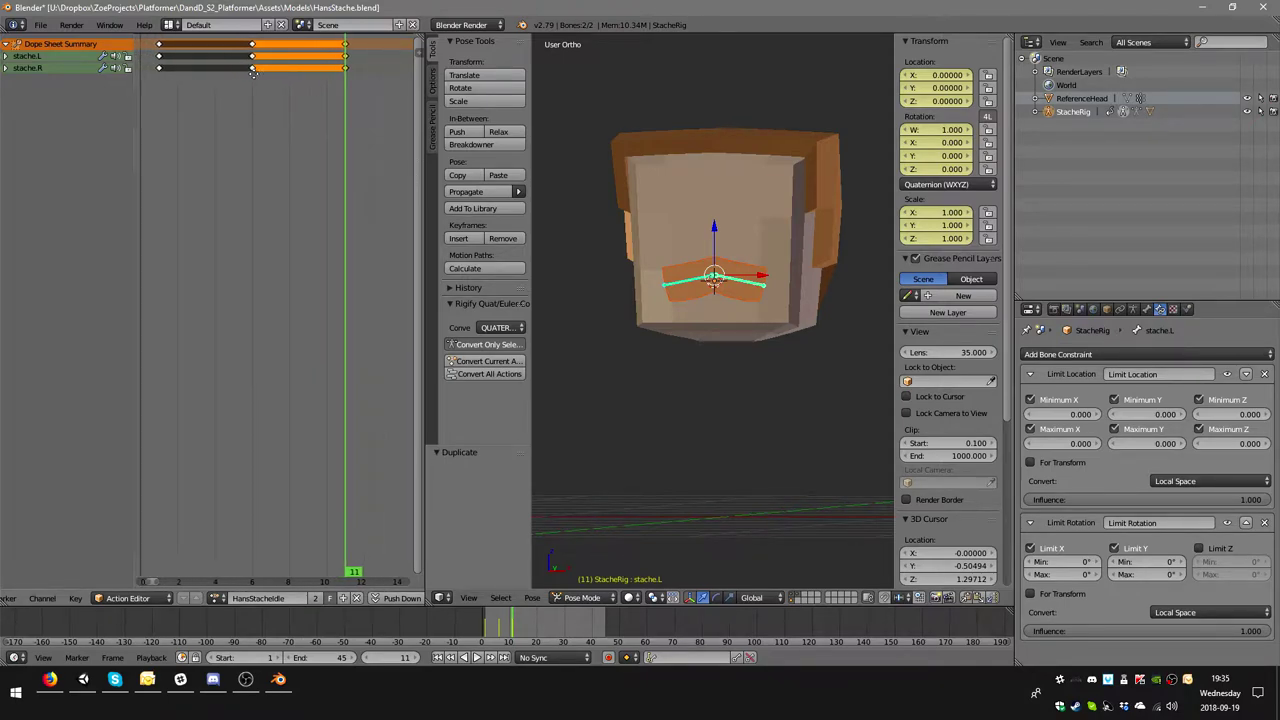
pyautogui.click(257, 62)
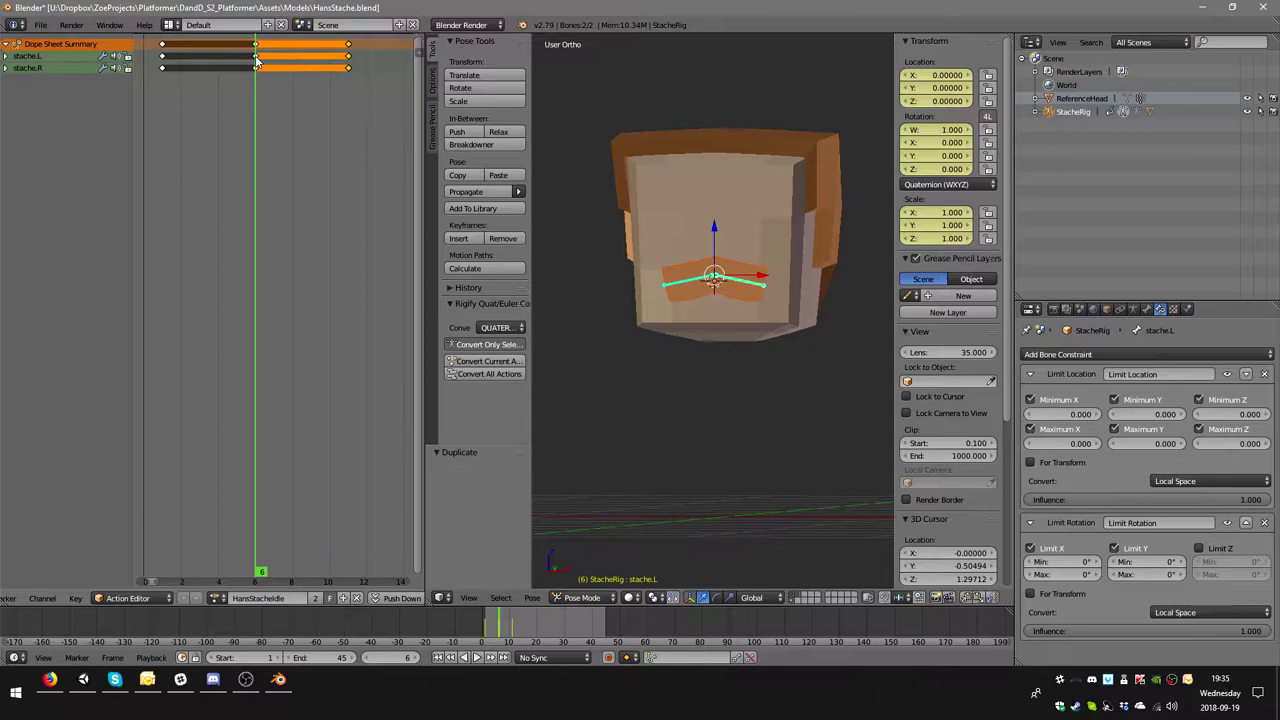
pyautogui.rightClick(688, 285)
# - Rotate stache.R and stache.L slightly, then key both with LocRotScale at frame 6
pyautogui.moveTo(699, 269); pyautogui.dragTo(786, 271, button='middle')
pyautogui.scroll(3, 730, 270)
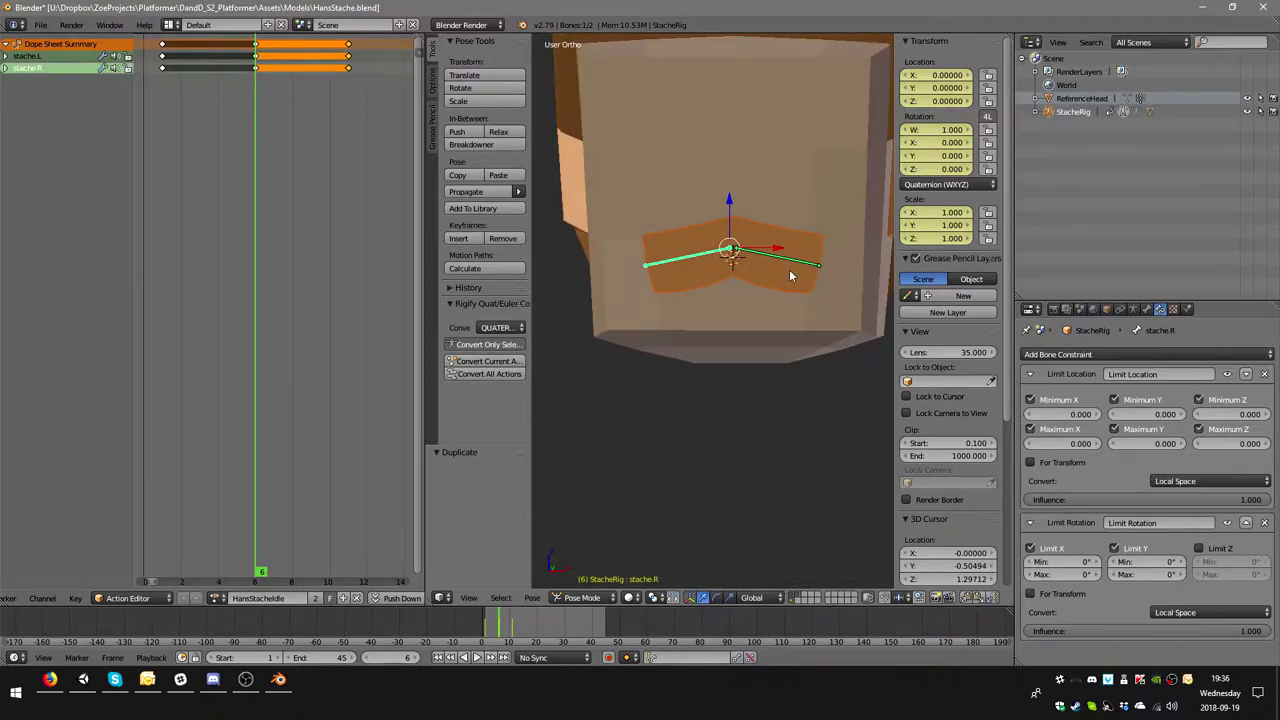
pyautogui.press('r')
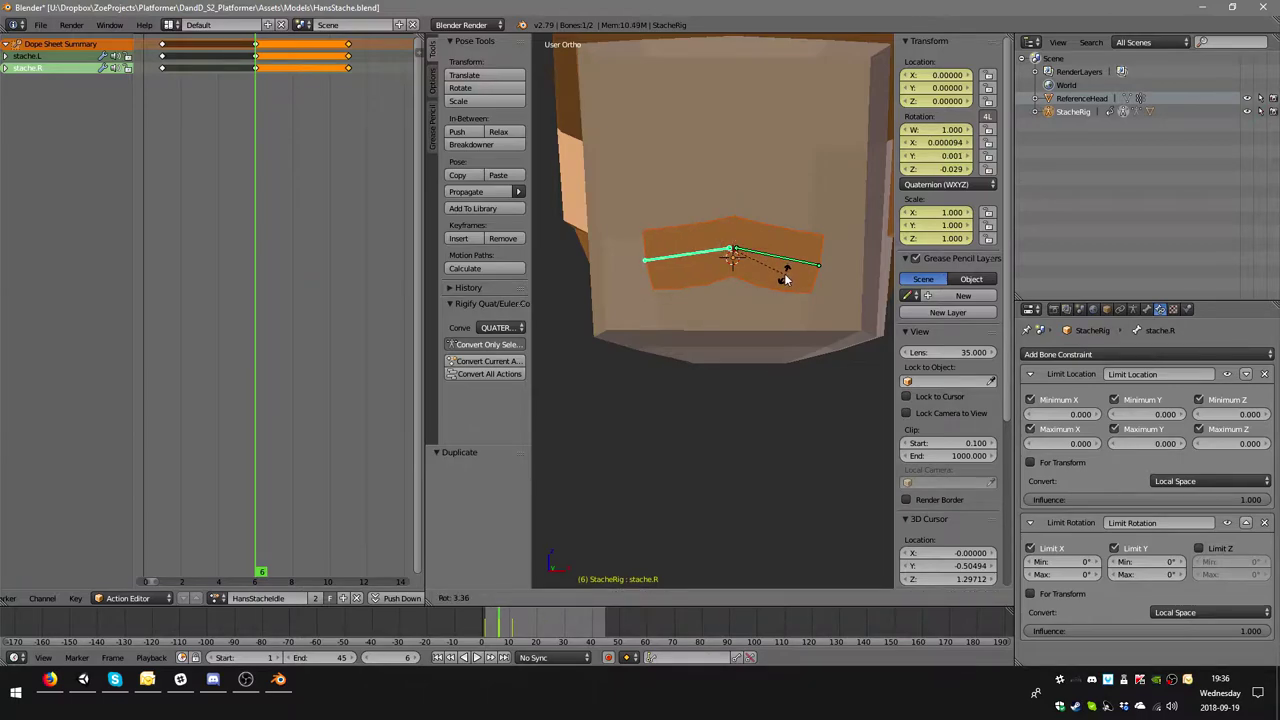
pyautogui.click(787, 277)
pyautogui.rightClick(794, 270)
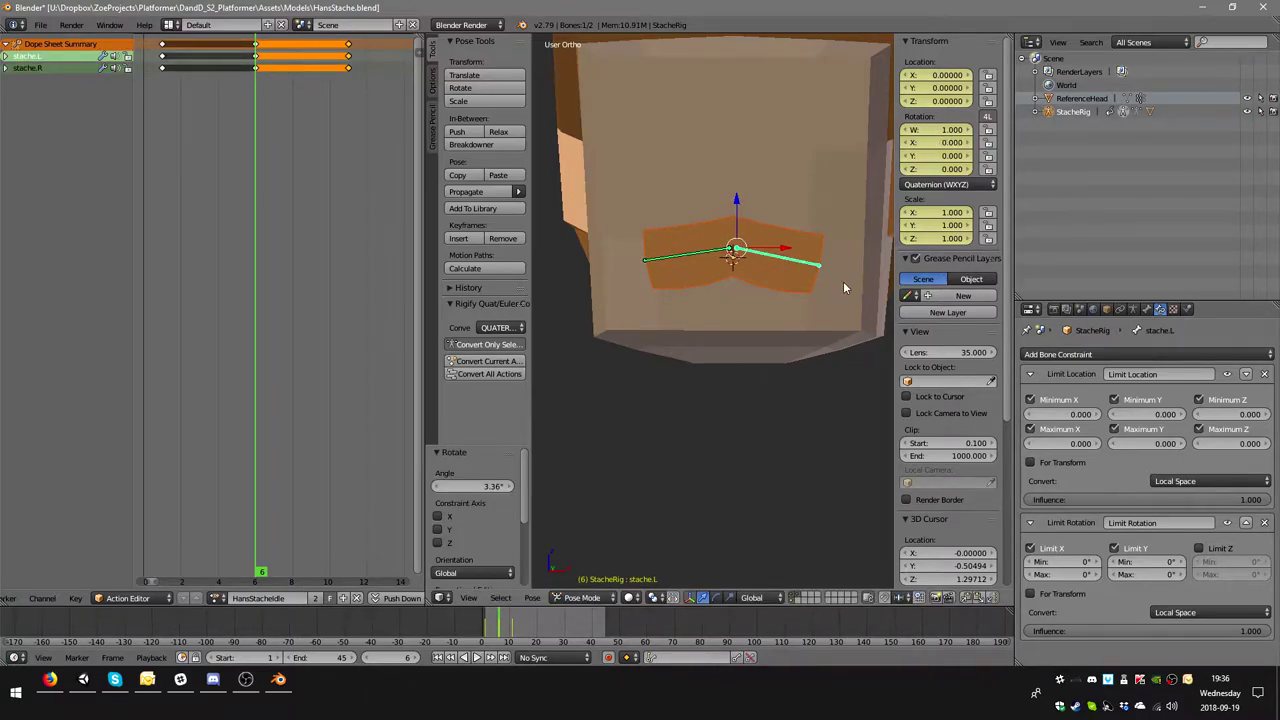
pyautogui.press('r')
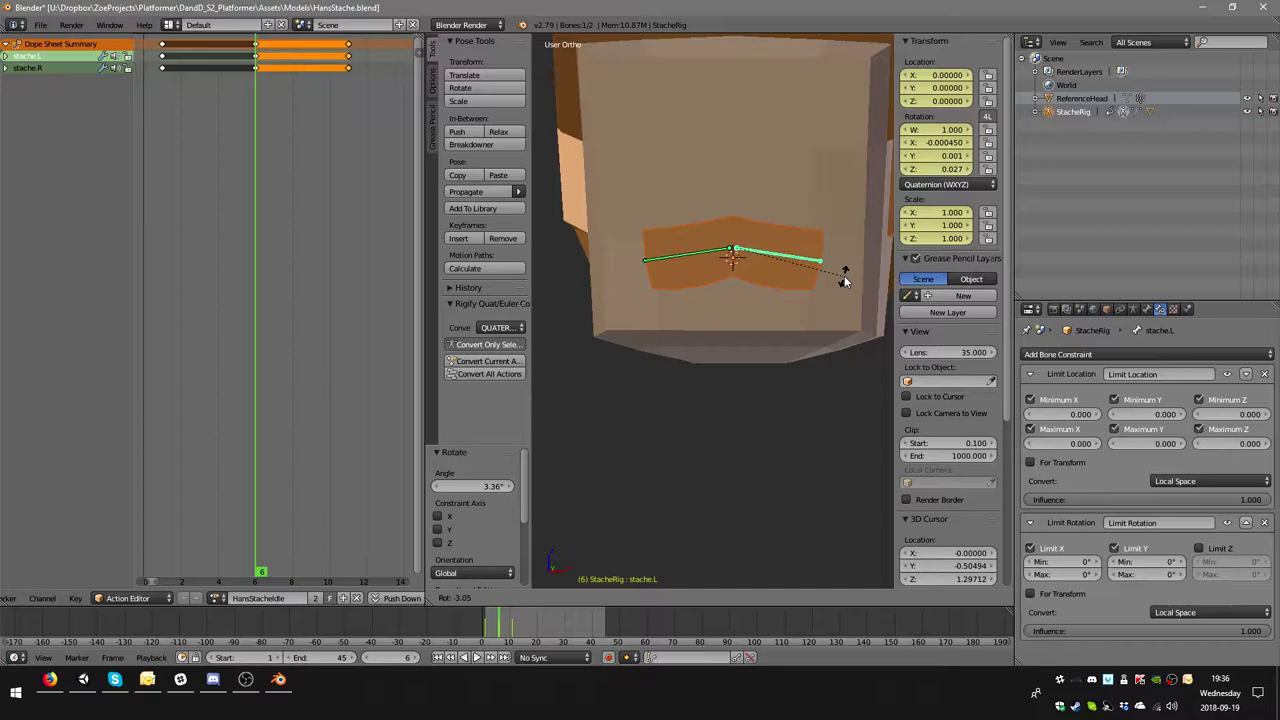
pyautogui.click(844, 278)
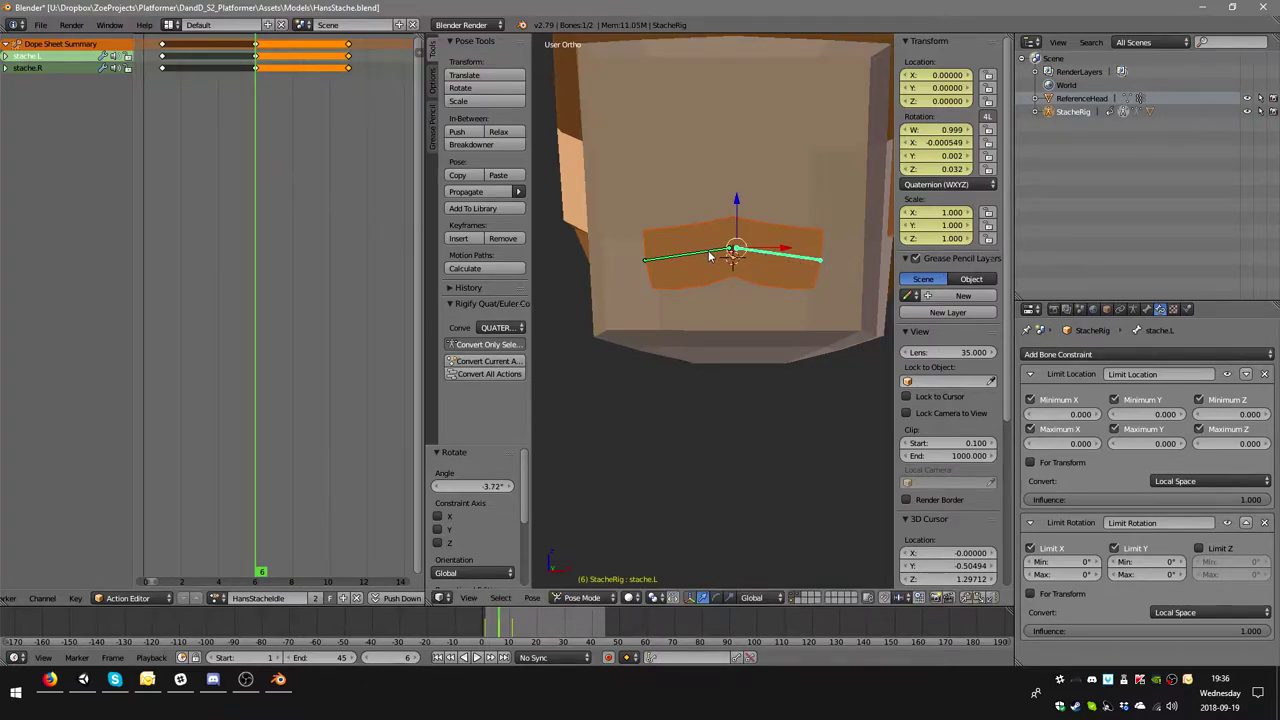
pyautogui.keyDown('shift'); pyautogui.rightClick(708, 257); pyautogui.keyUp('shift')
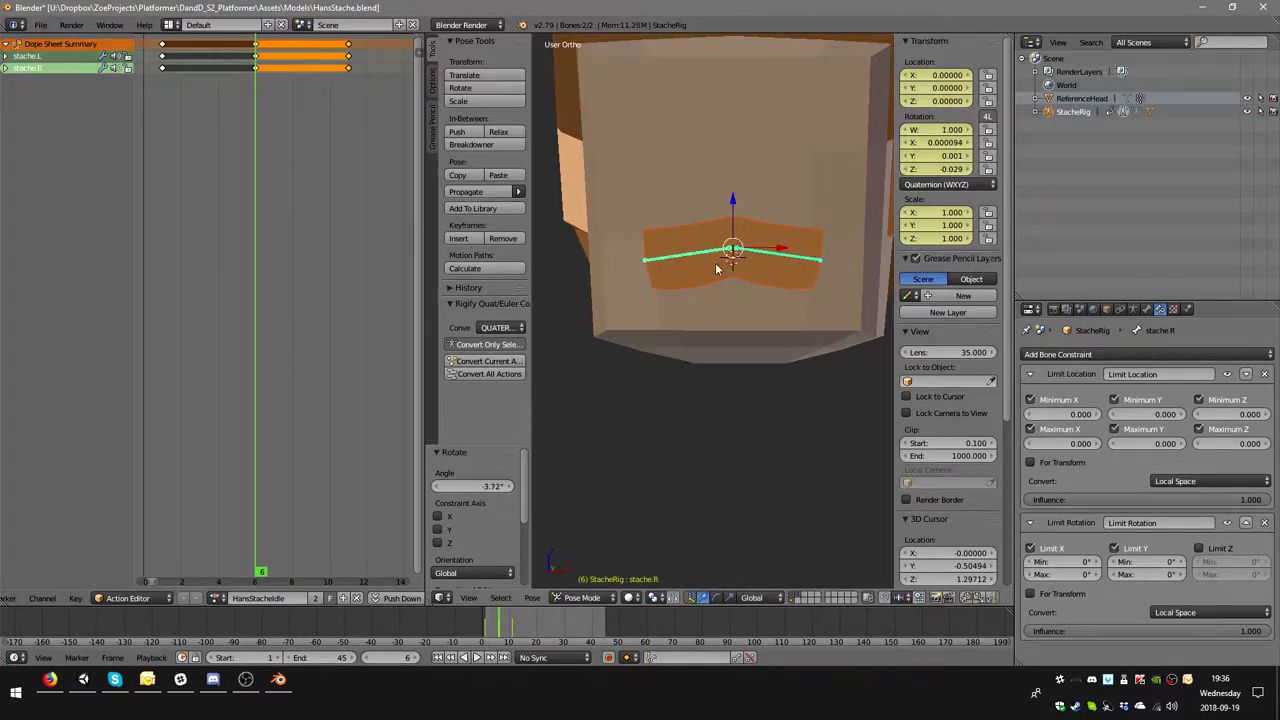
pyautogui.press('i')
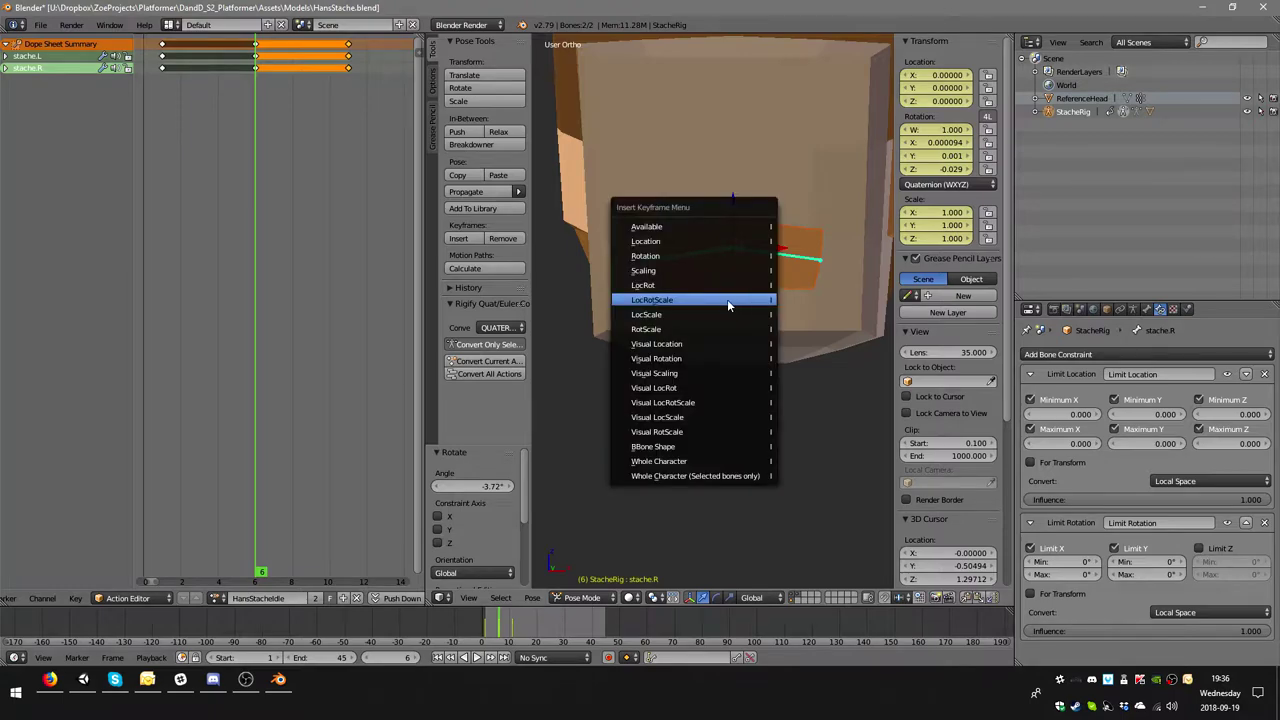
pyautogui.click(727, 297)
pyautogui.scroll(-2, 742, 310)
# - Set the animation end frame to 12 and play the mustache loop over frames 1–12
pyautogui.click(478, 657)
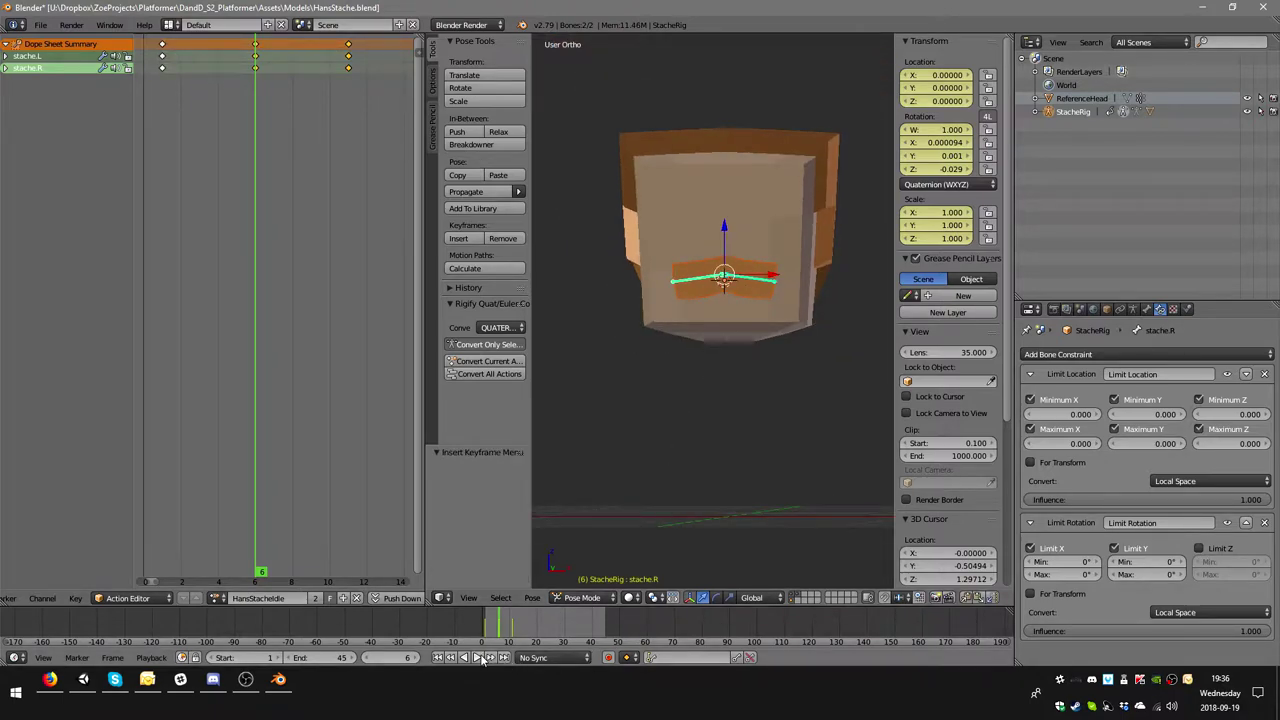
pyautogui.click(481, 658)
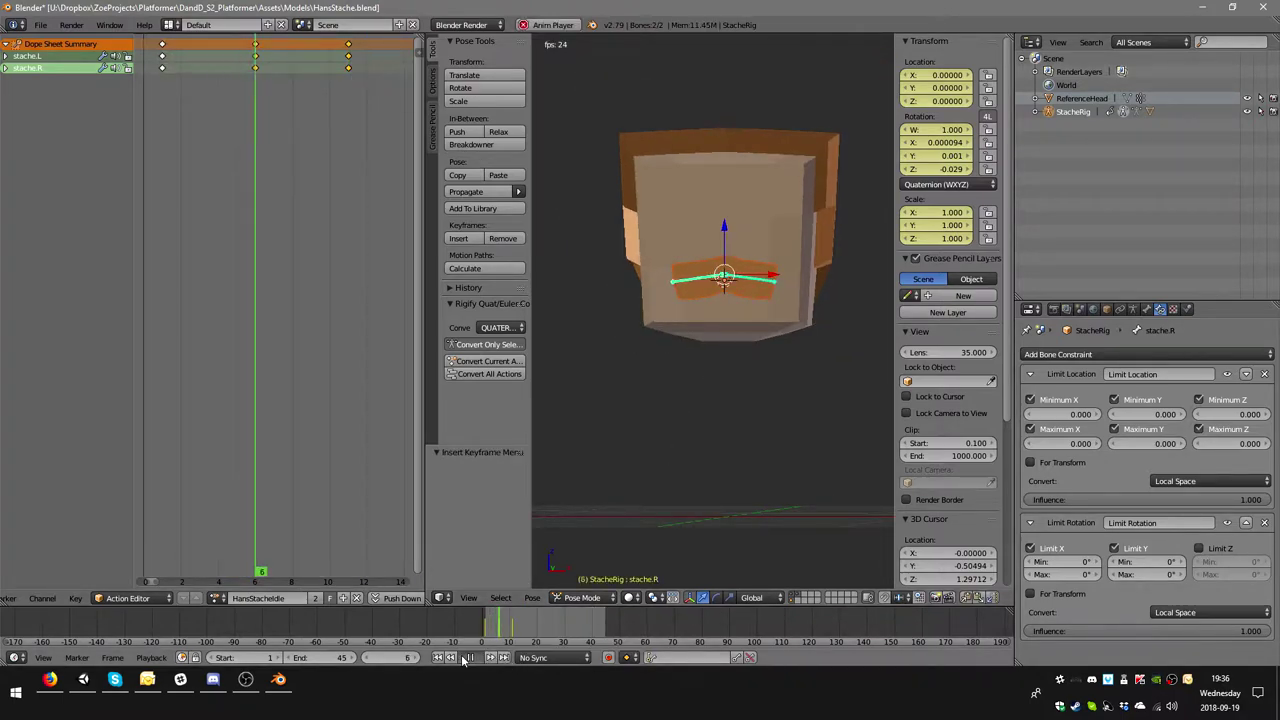
pyautogui.write('12')
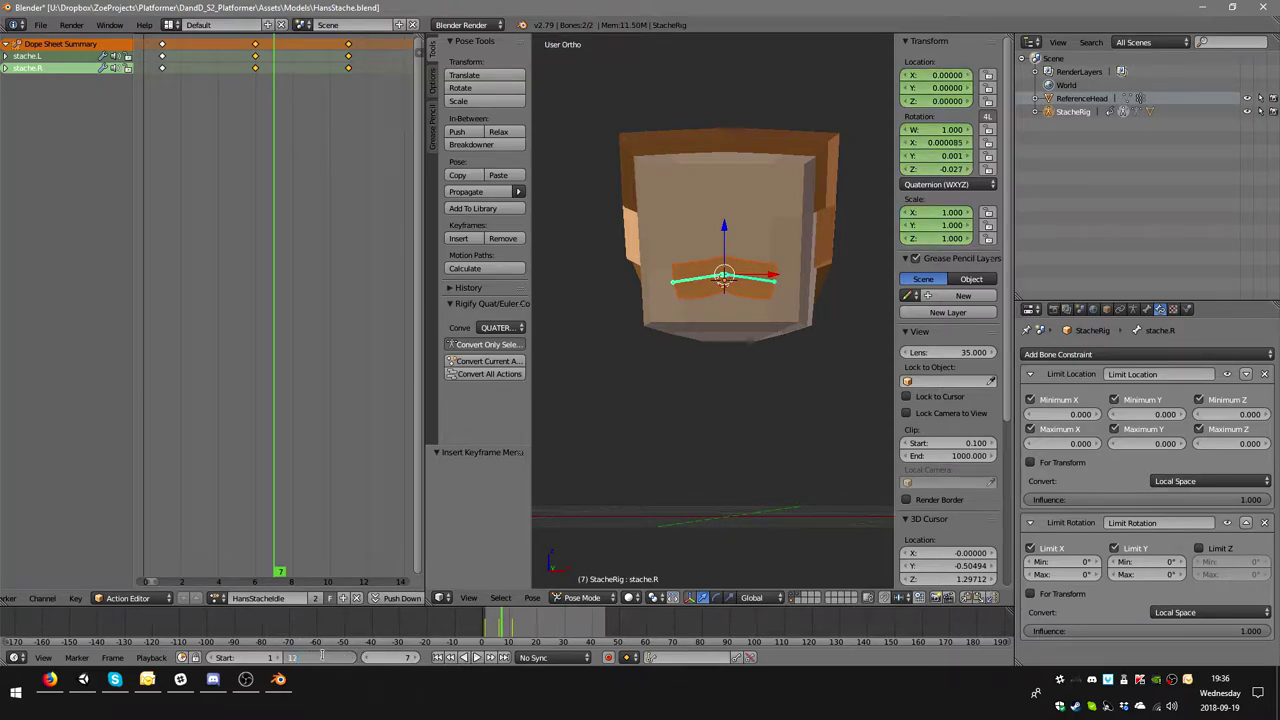
pyautogui.press('Return')
pyautogui.click(480, 657)
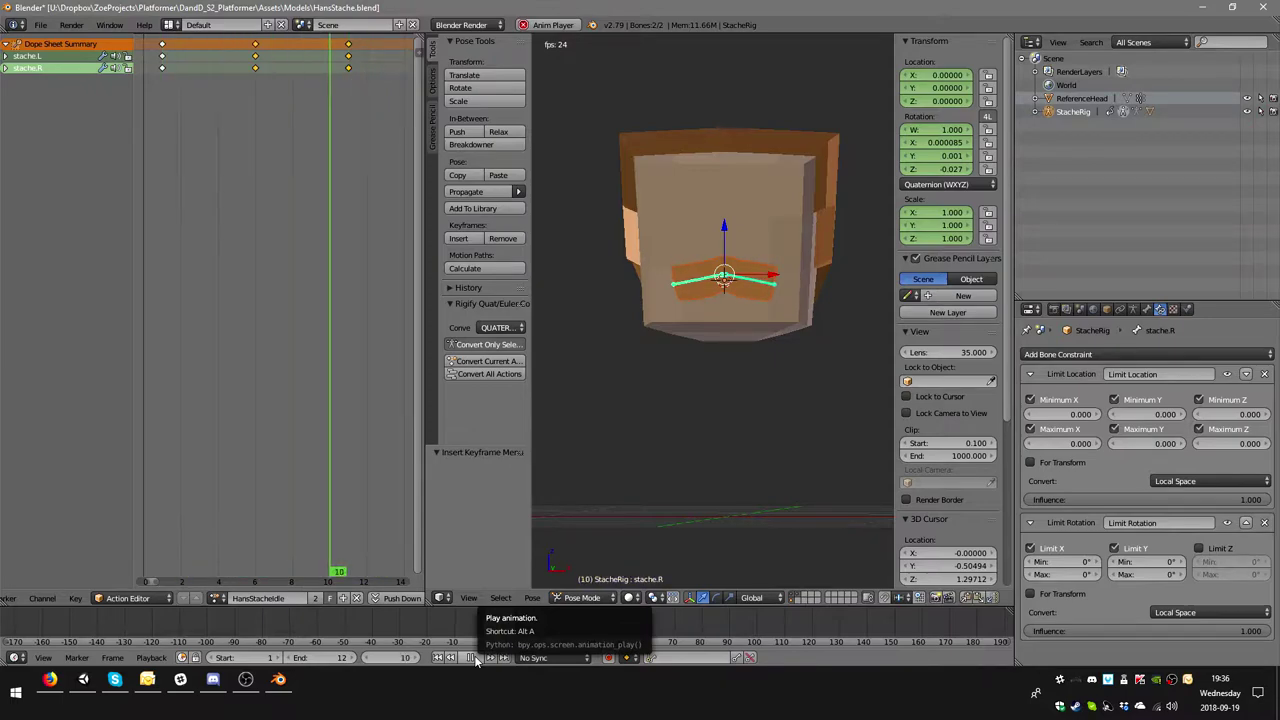
pyautogui.click(465, 658)
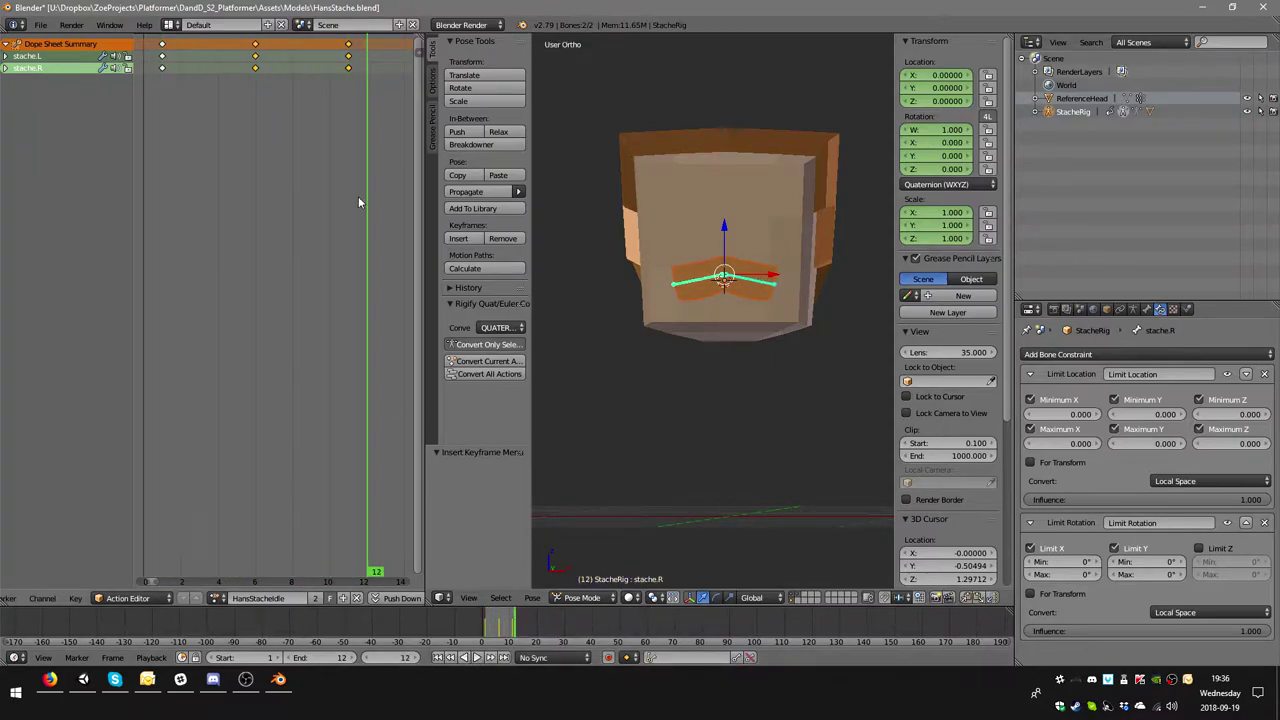
pyautogui.scroll(-2, 322, 133)
pyautogui.scroll(-2, 322, 133)
pyautogui.scroll(-3, 324, 145)
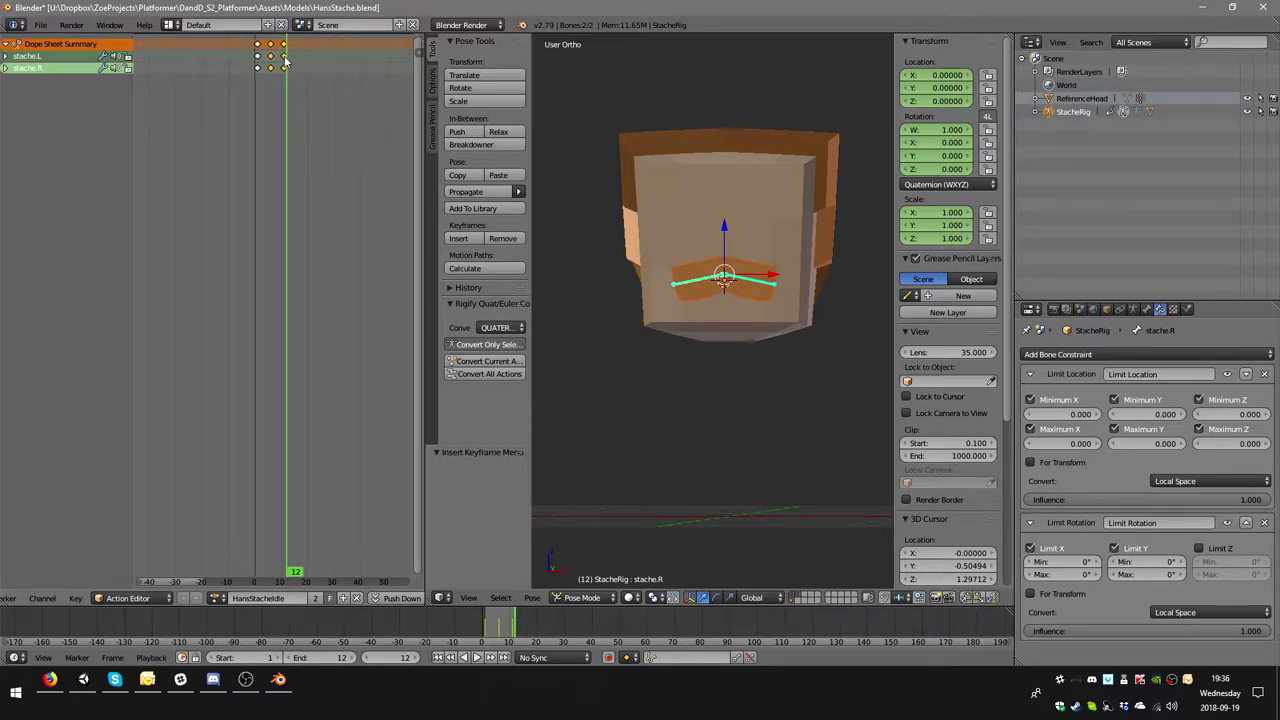
# - Duplicate the mustache keyframes three times with Shift+D, placing each copy further right
pyautogui.hotkey('shift', 'd')
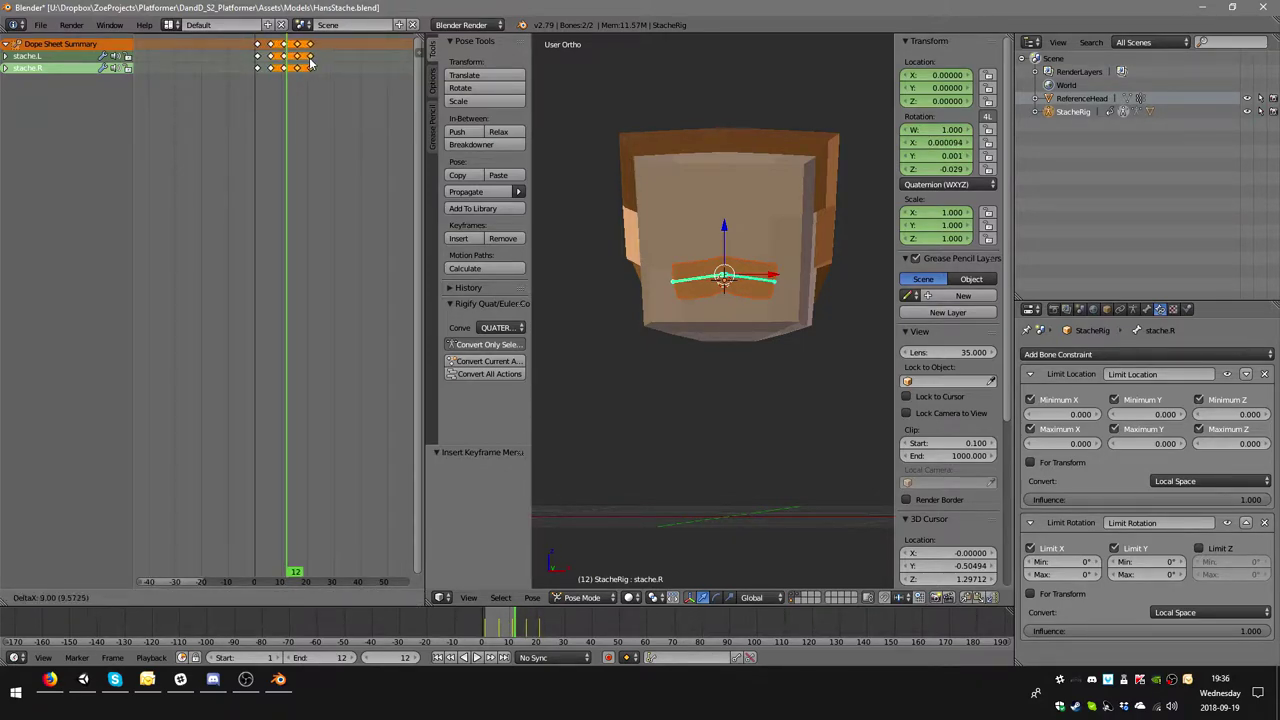
pyautogui.click(310, 62)
pyautogui.hotkey('shift', 'd')
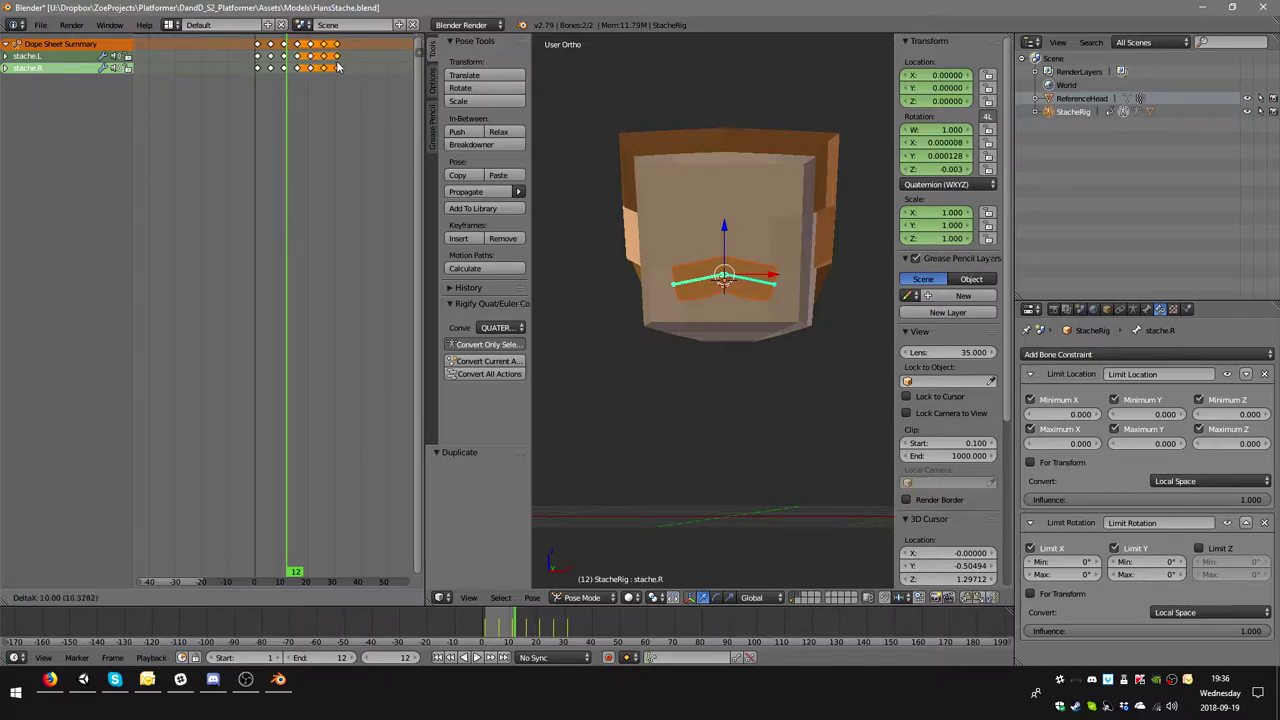
pyautogui.click(337, 66)
pyautogui.hotkey('shift', 'd')
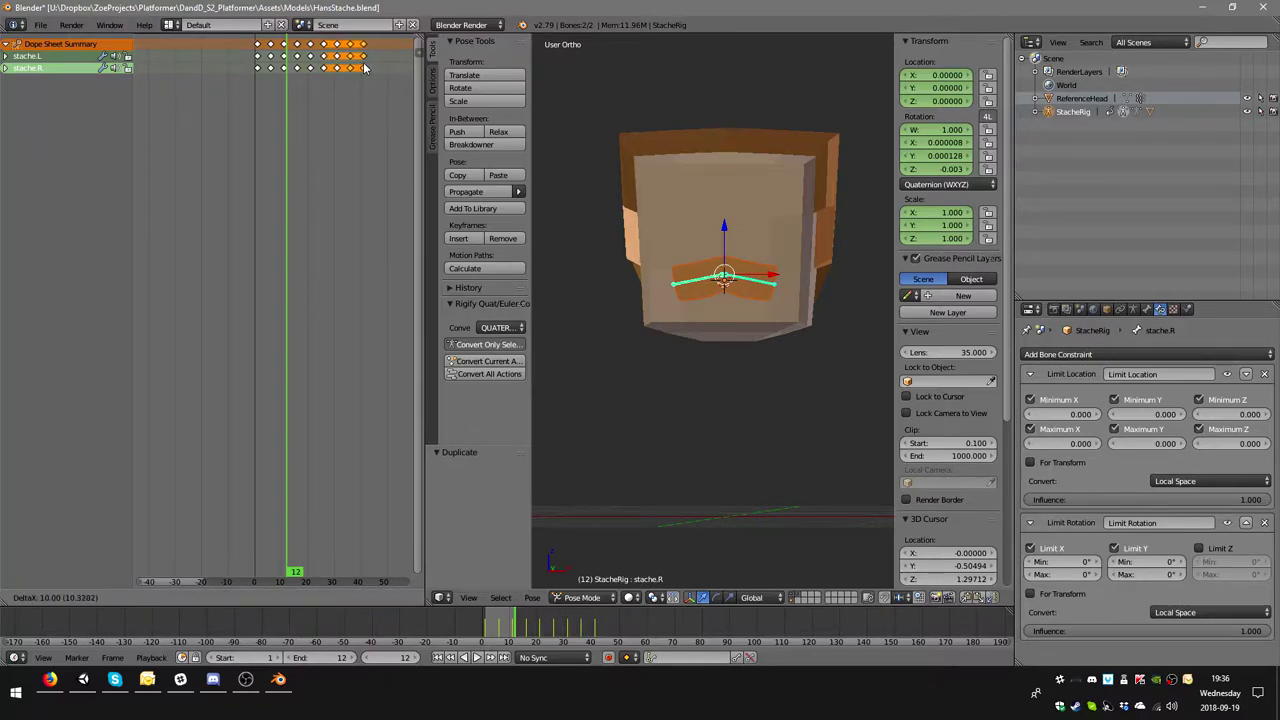
pyautogui.click(366, 68)
pyautogui.click(269, 56)
# - Shift the first stache.L key two frames earlier and nudge the matching stache.R key later
pyautogui.scroll(4, 269, 72)
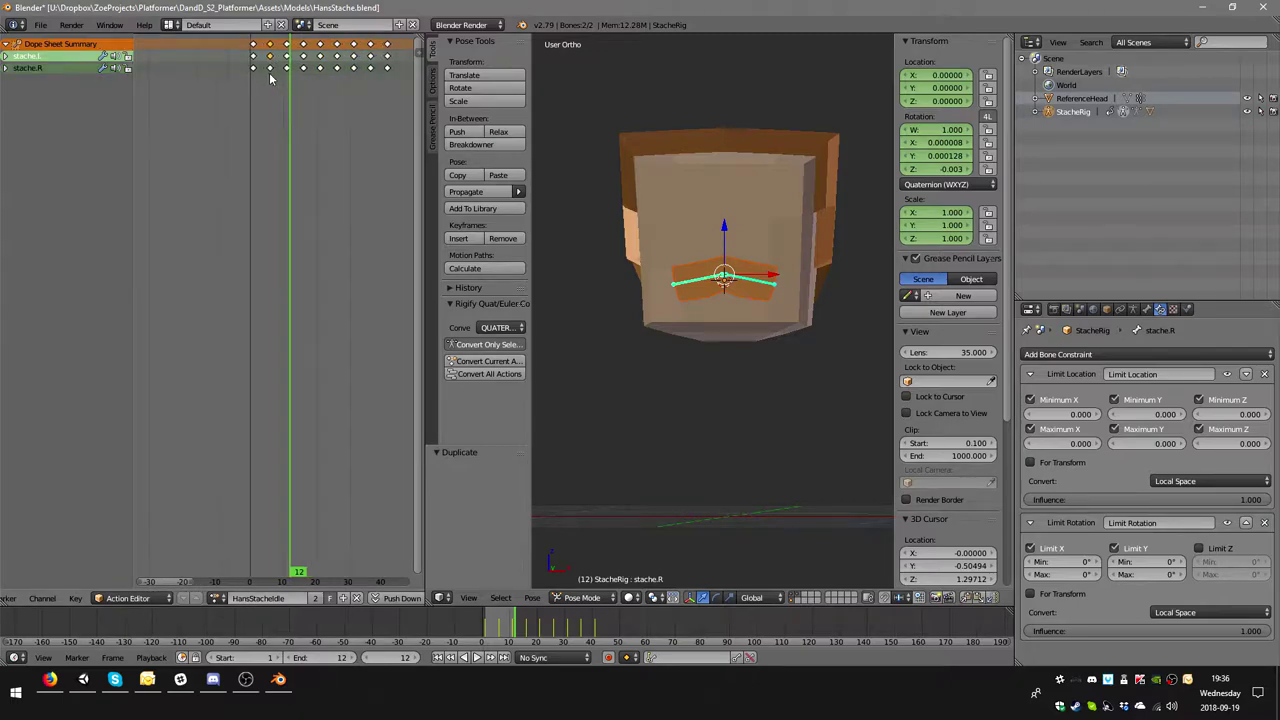
pyautogui.scroll(1, 293, 83)
pyautogui.keyDown('ctrl'); pyautogui.scroll(-2, 293, 83); pyautogui.keyUp('ctrl')
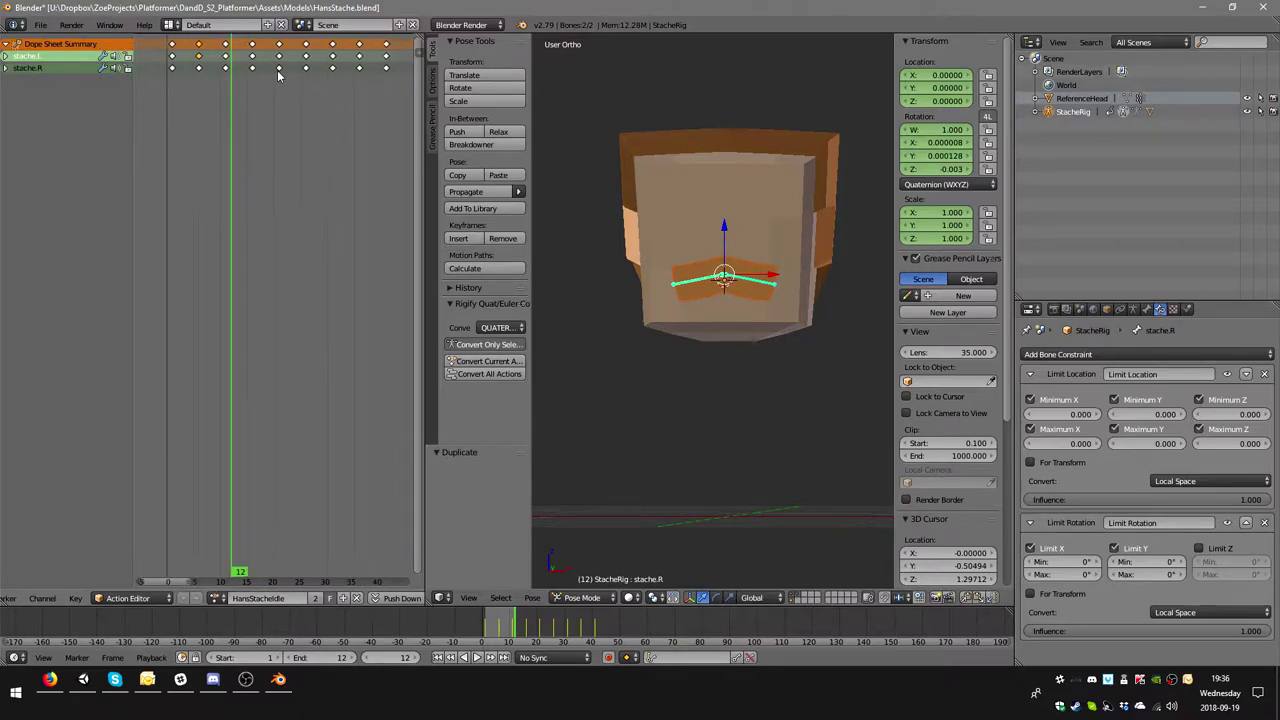
pyautogui.press('g')
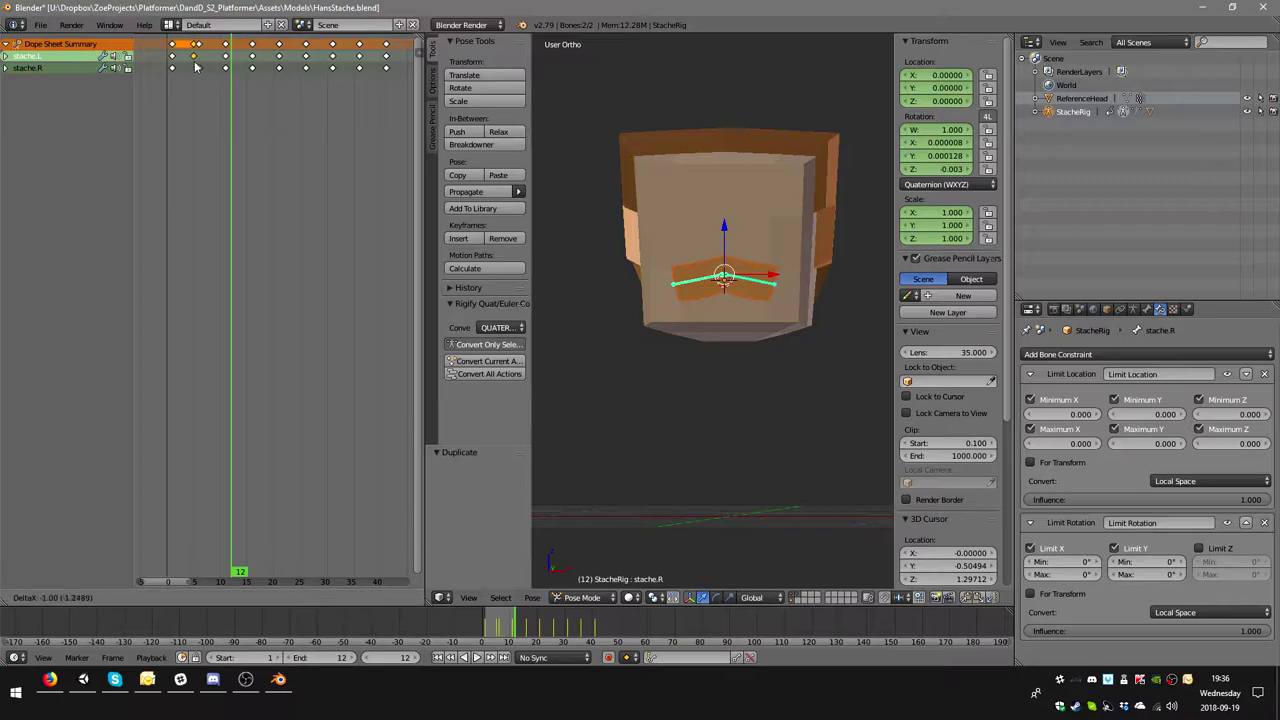
pyautogui.click(190, 66)
pyautogui.click(199, 68)
pyautogui.press('g')
pyautogui.click(205, 70)
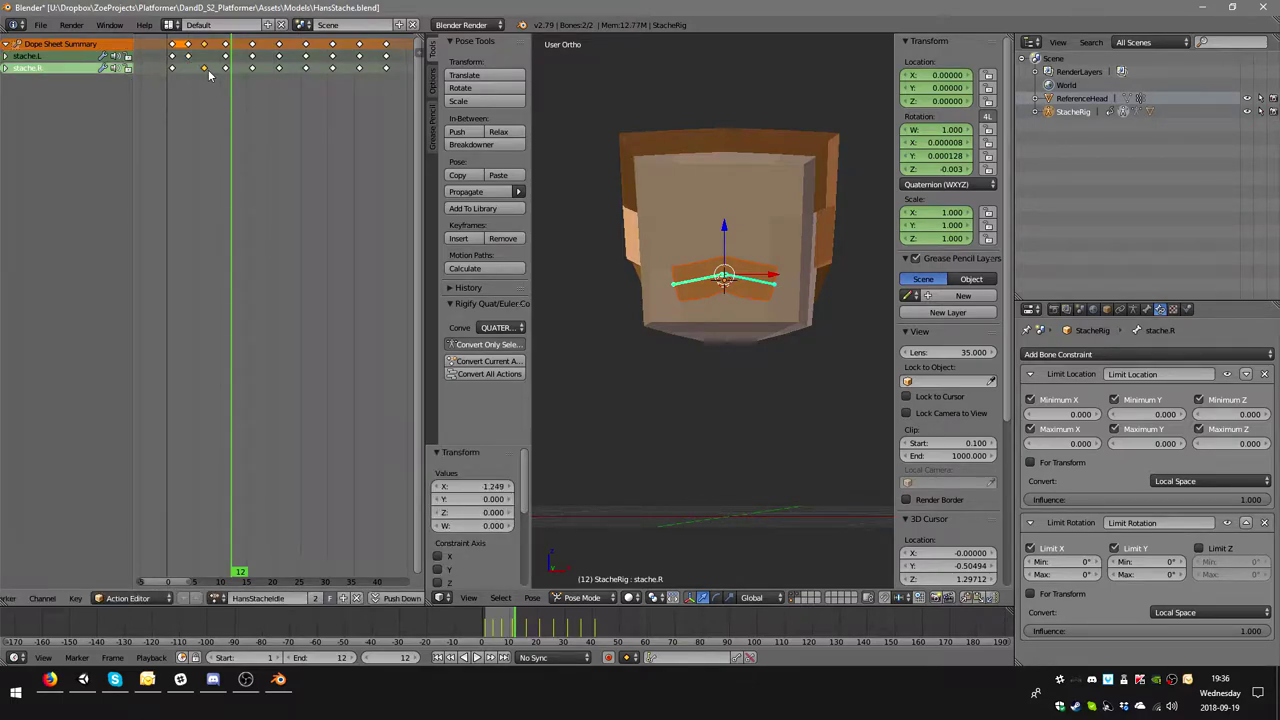
# - Move the next stache.L key to around frame 13 and adjust the following stache.R key
pyautogui.click(226, 57)
pyautogui.press('g')
pyautogui.click(230, 60)
pyautogui.click(220, 68)
pyautogui.press('g')
pyautogui.click(222, 75)
# - Retime the third stache.L key and move its stache.R partner slightly later
pyautogui.click(252, 57)
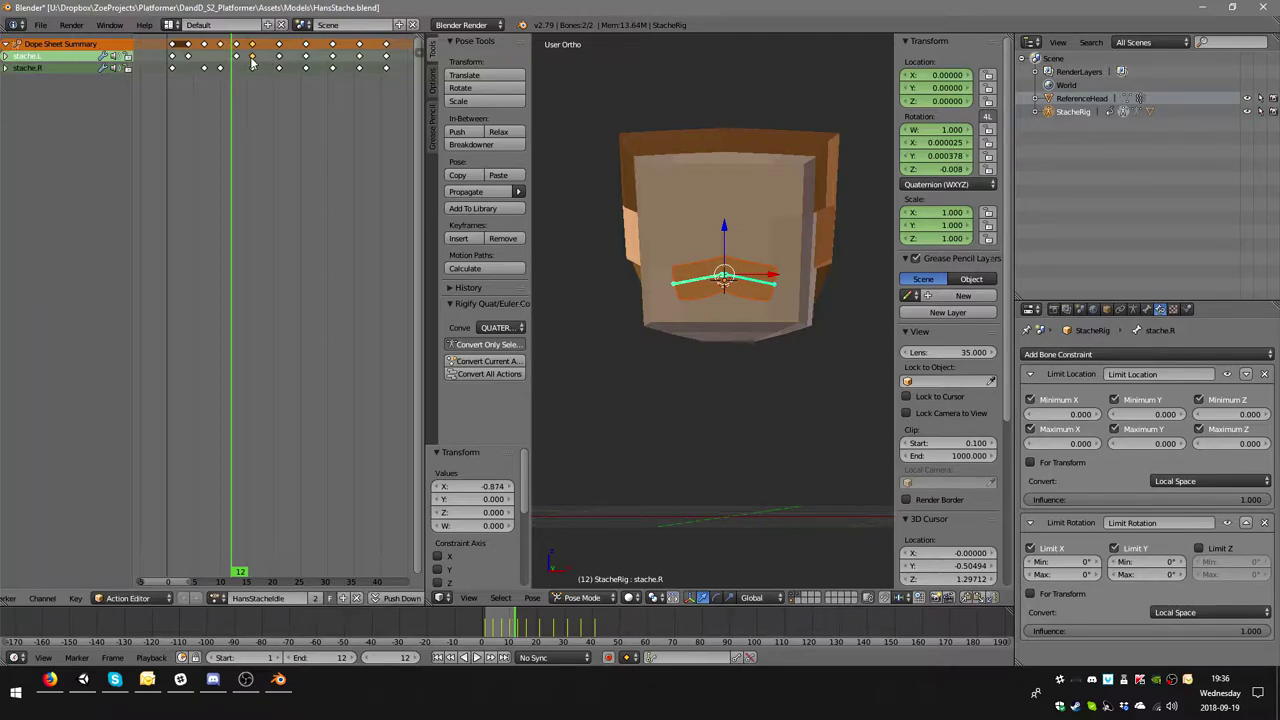
pyautogui.press('g')
pyautogui.click(263, 62)
pyautogui.click(252, 70)
pyautogui.press('g')
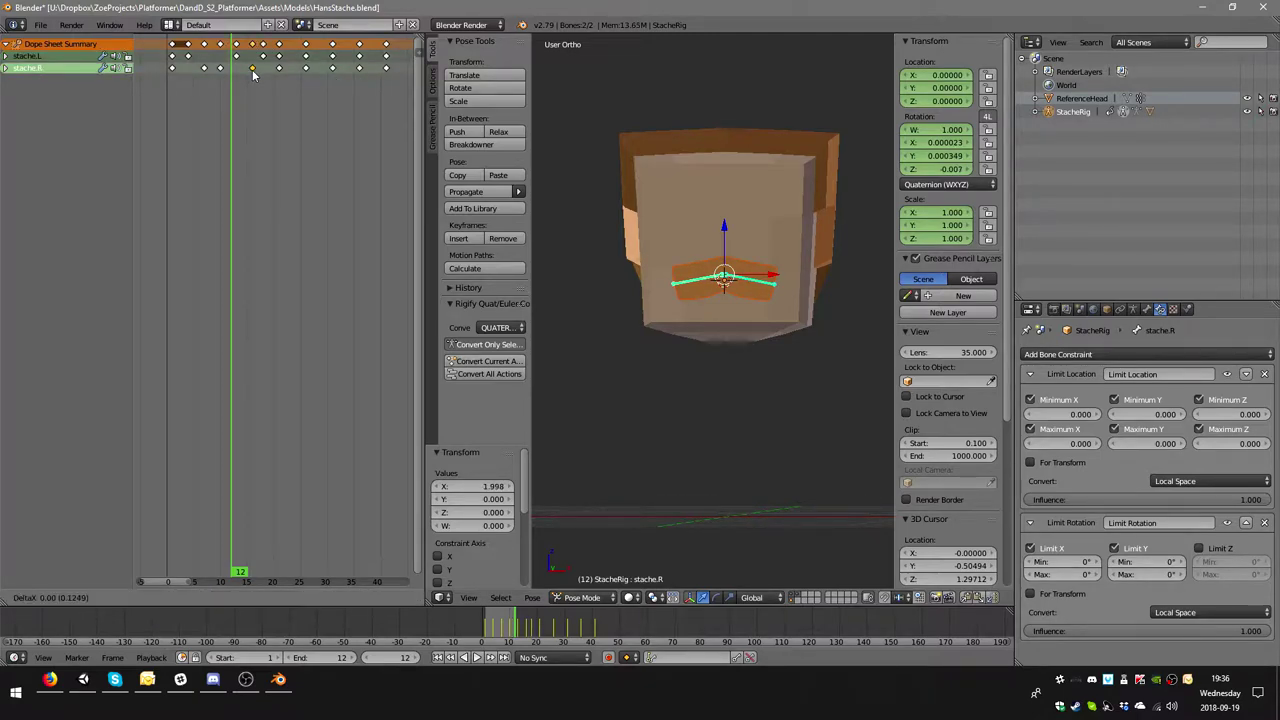
pyautogui.click(257, 72)
# - Move the next stache.L key two frames later and the paired stache.R key earlier
pyautogui.click(280, 58)
pyautogui.press('g')
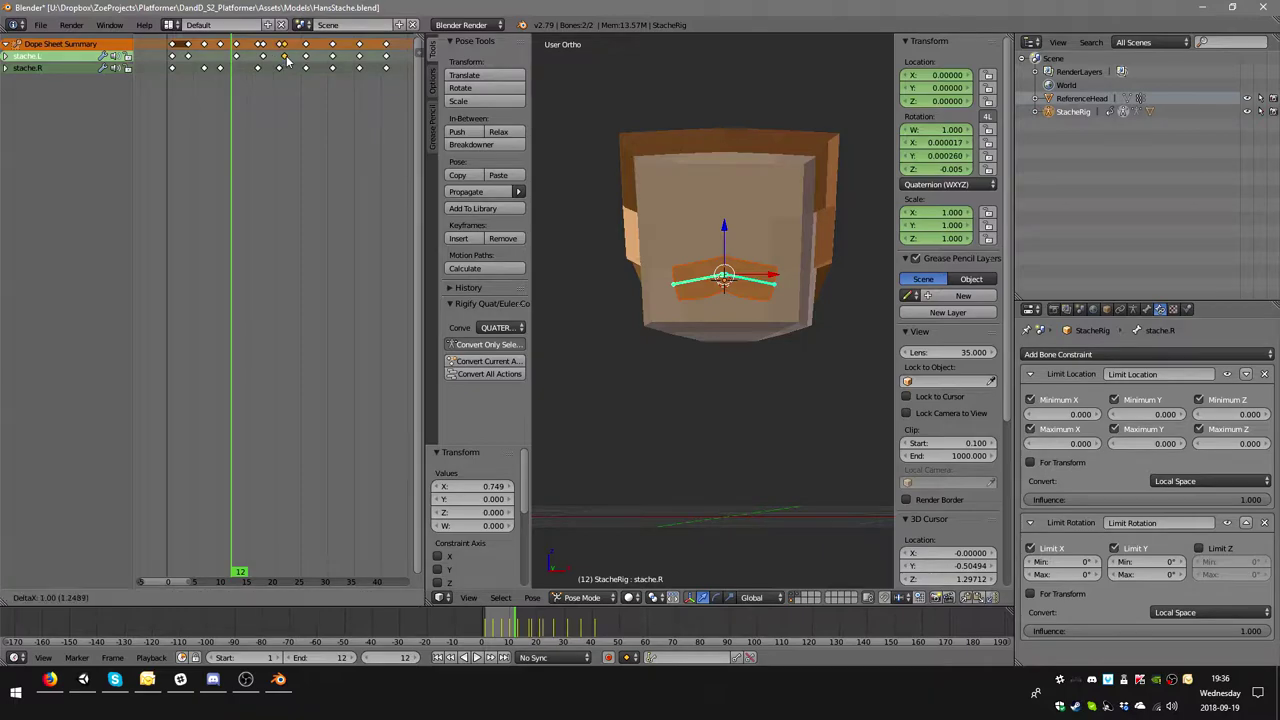
pyautogui.click(290, 62)
pyautogui.click(280, 70)
pyautogui.press('g')
pyautogui.click(273, 70)
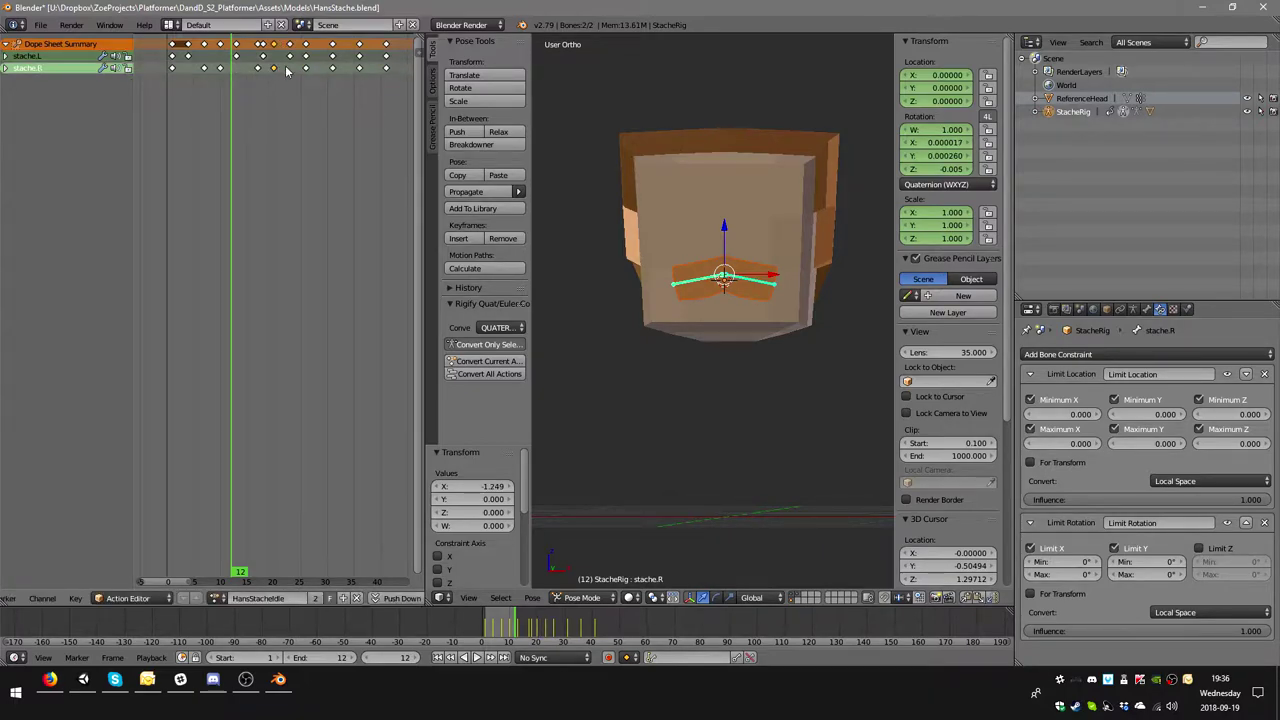
# - Push a later stache.L key and the last stache.R key one frame later each
pyautogui.click(305, 57)
pyautogui.press('g')
pyautogui.click(307, 60)
pyautogui.click(311, 70)
pyautogui.press('g')
pyautogui.click(326, 72)
# - Nudge the final stache.R key one frame later and retime the last stache.L keyframe
pyautogui.click(333, 68)
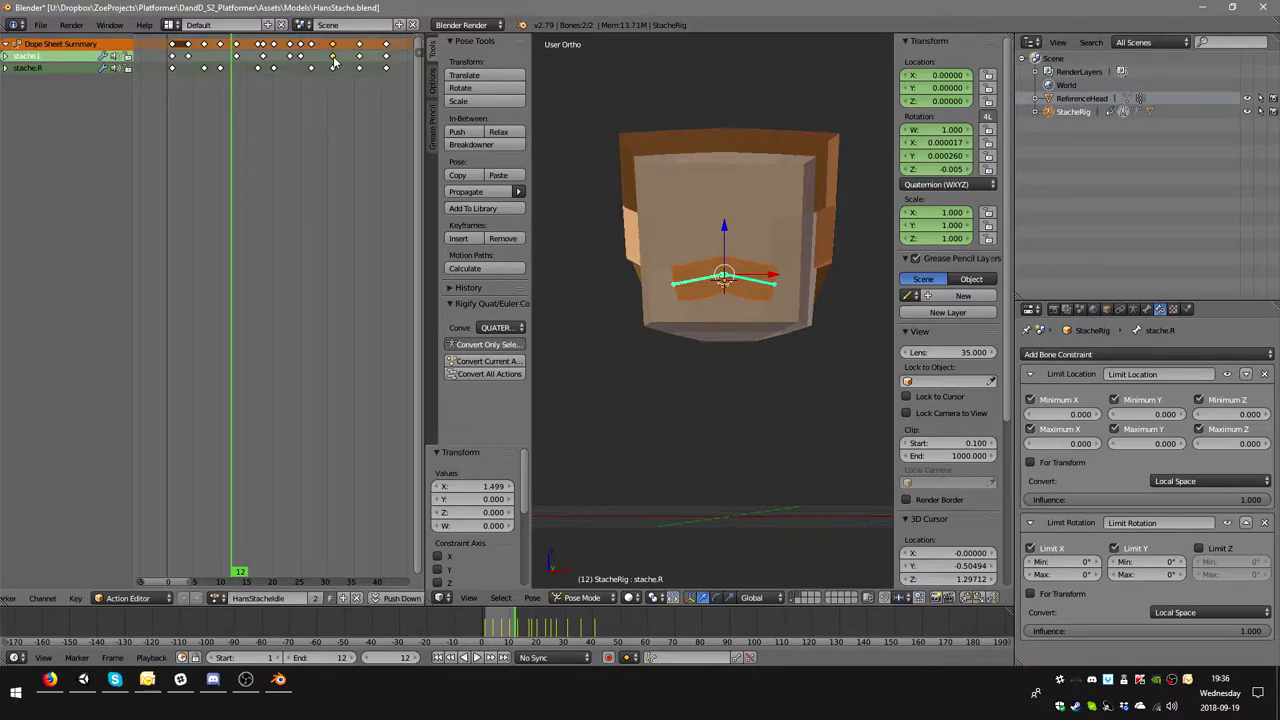
pyautogui.press('g')
pyautogui.click(330, 74)
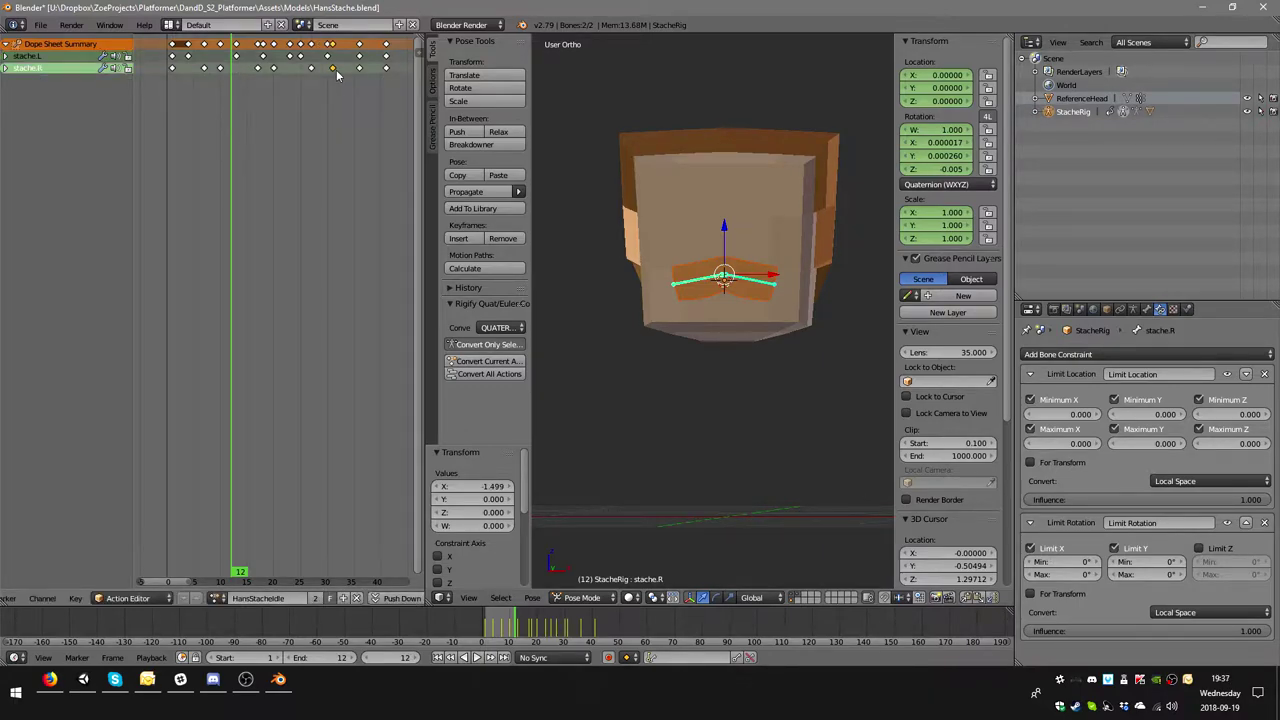
pyautogui.press('g')
pyautogui.click(348, 73)
pyautogui.press('g')
pyautogui.click(365, 74)
pyautogui.click(360, 57)
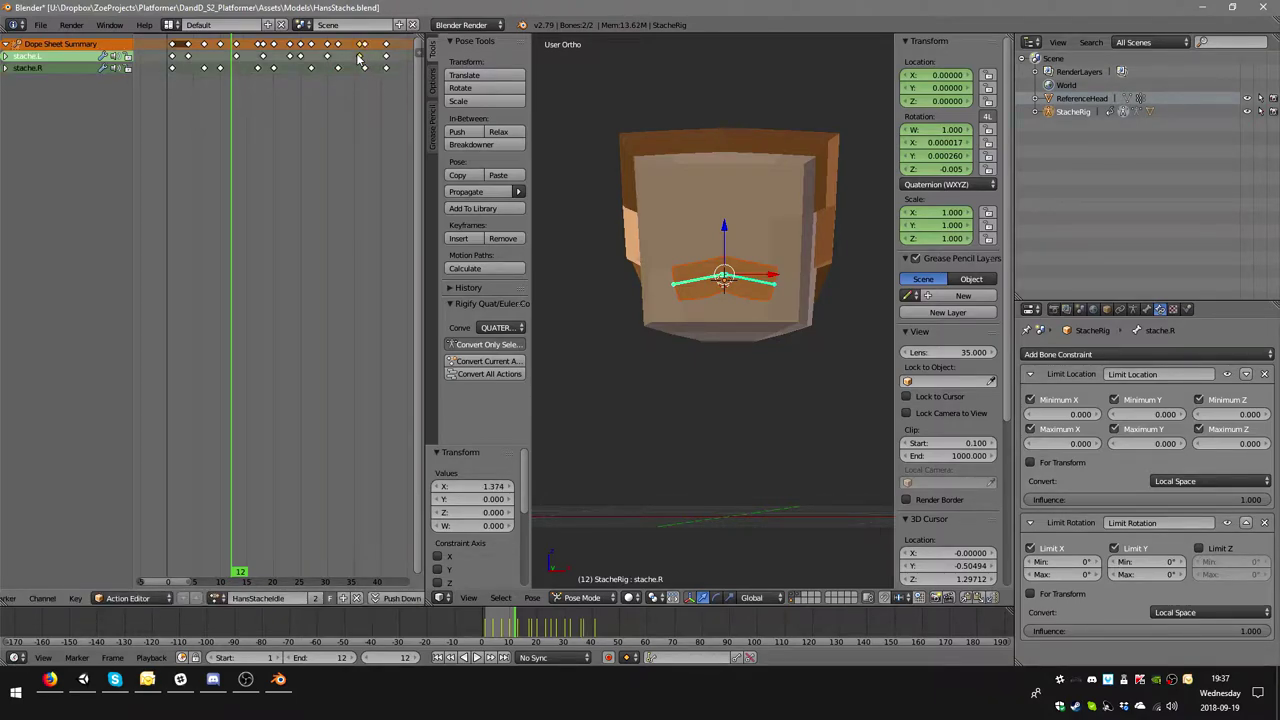
pyautogui.press('g')
pyautogui.click(360, 60)
# - Set the scene end frame to 41 and preview the staggered mustache loop with Alt+A
pyautogui.click(383, 115)
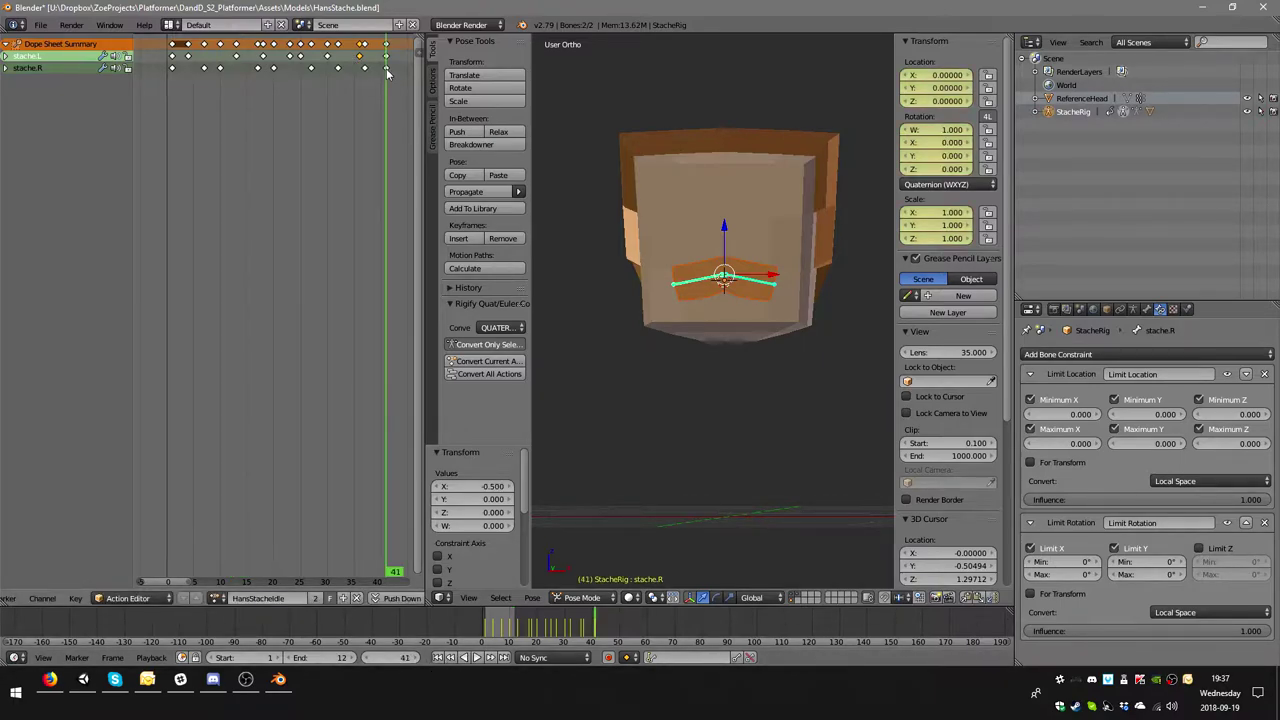
pyautogui.click(355, 656)
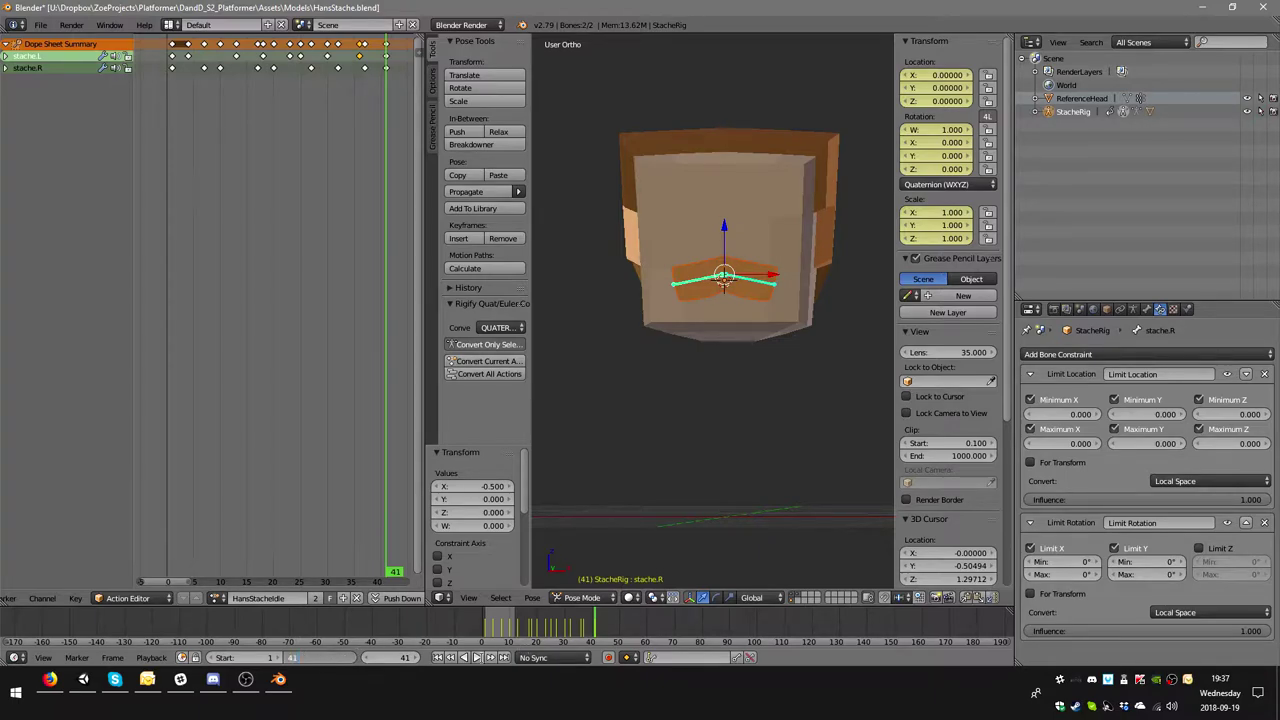
pyautogui.press('Return')
pyautogui.hotkey('alt', 'a')
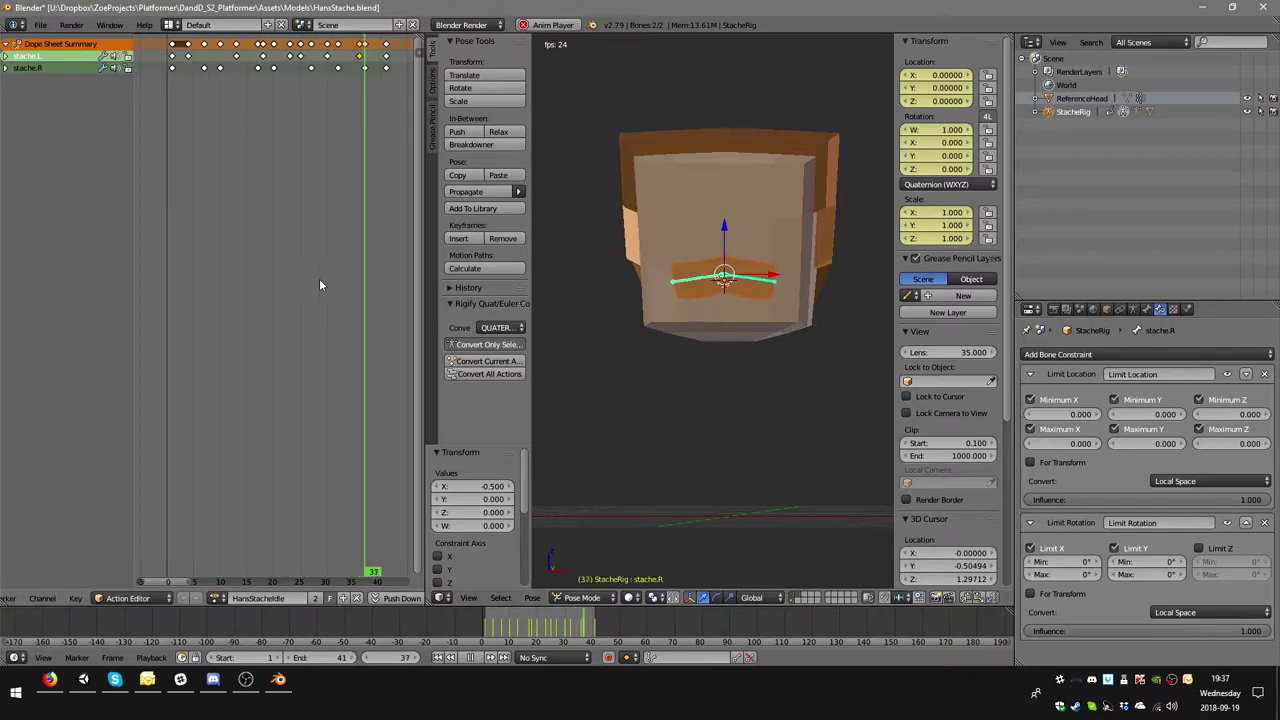
pyautogui.hotkey('alt', 'a')
pyautogui.scroll(-1, 294, 97)
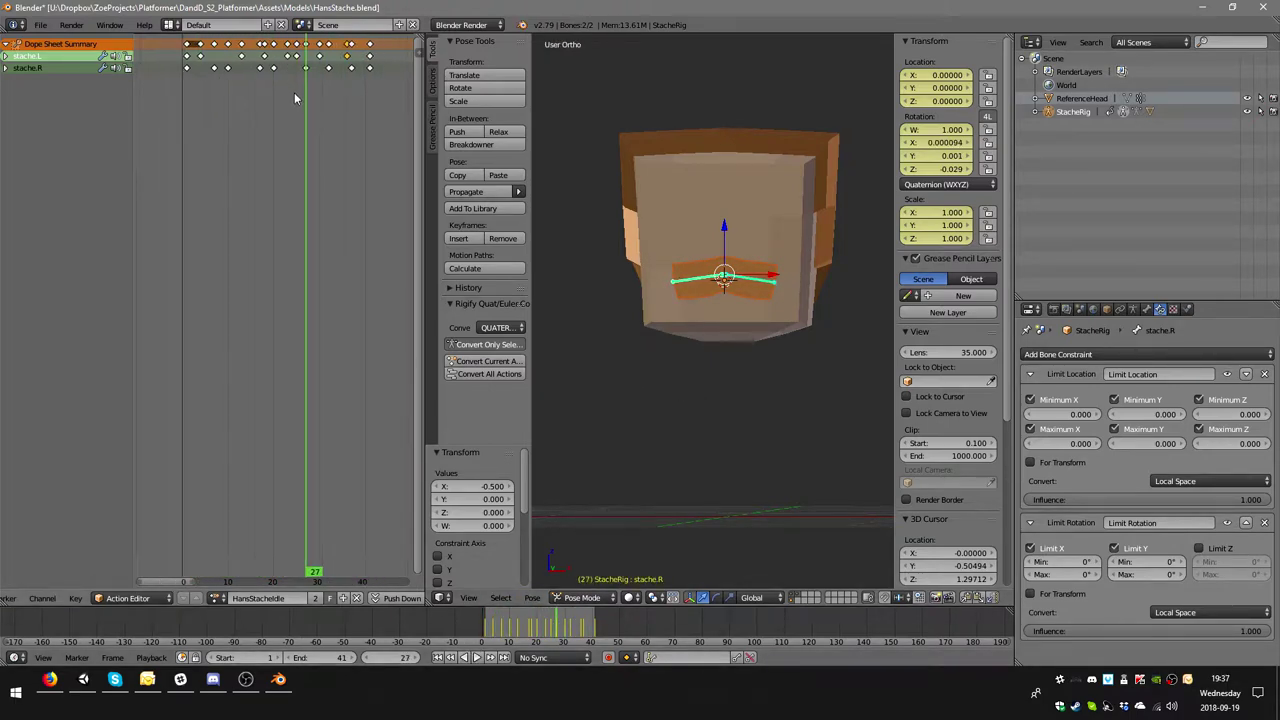
pyautogui.scroll(-2, 294, 97)
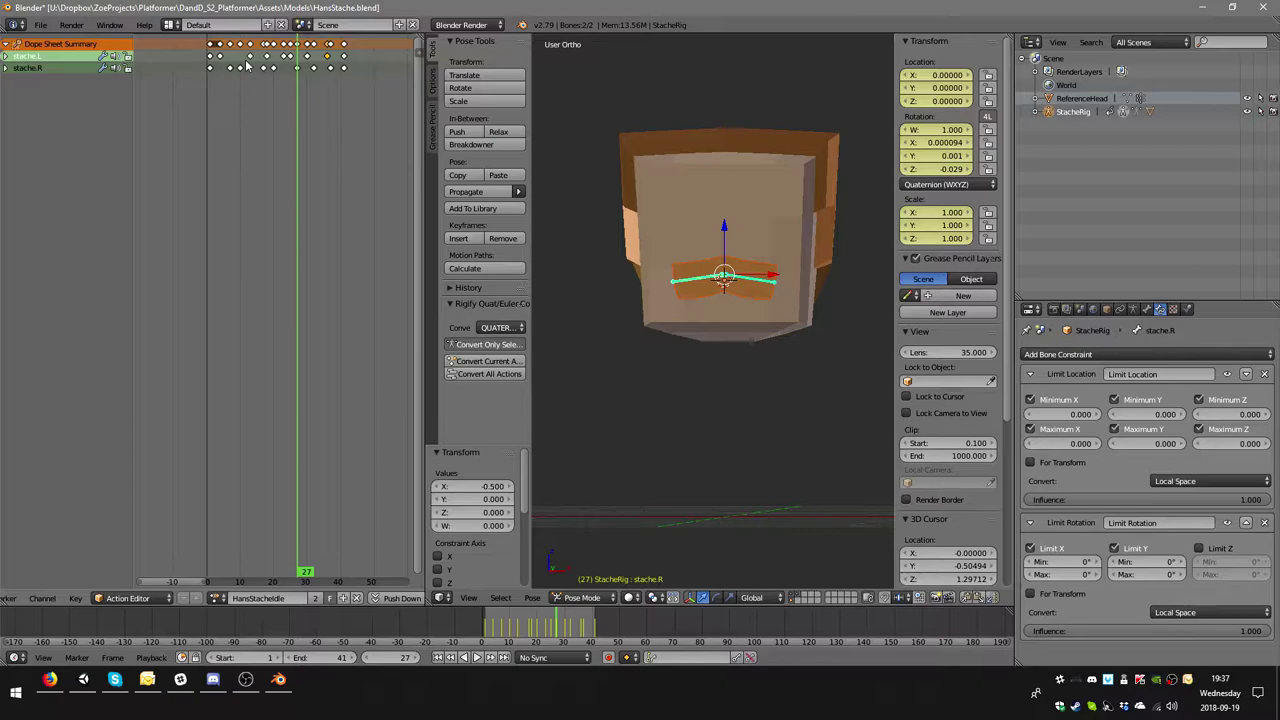
# - Select all keyframes and begin scaling them from frame 1
pyautogui.press('a')
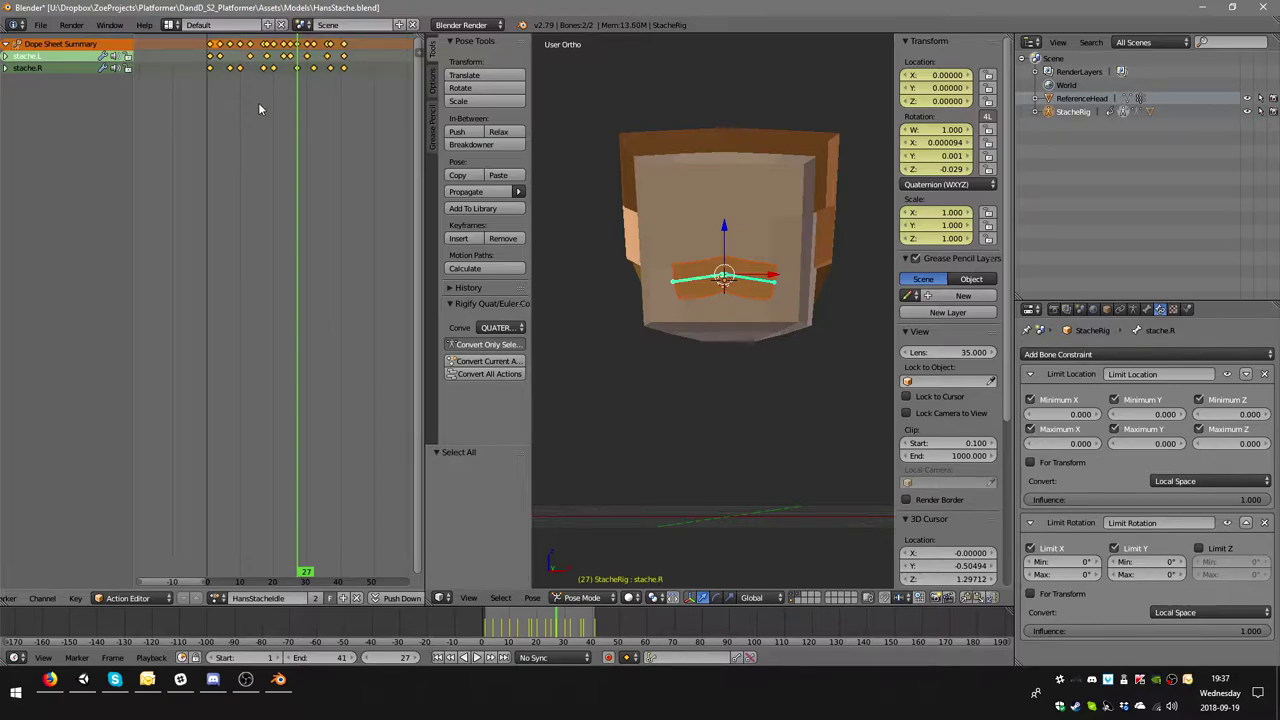
pyautogui.click(212, 67)
pyautogui.press('s')
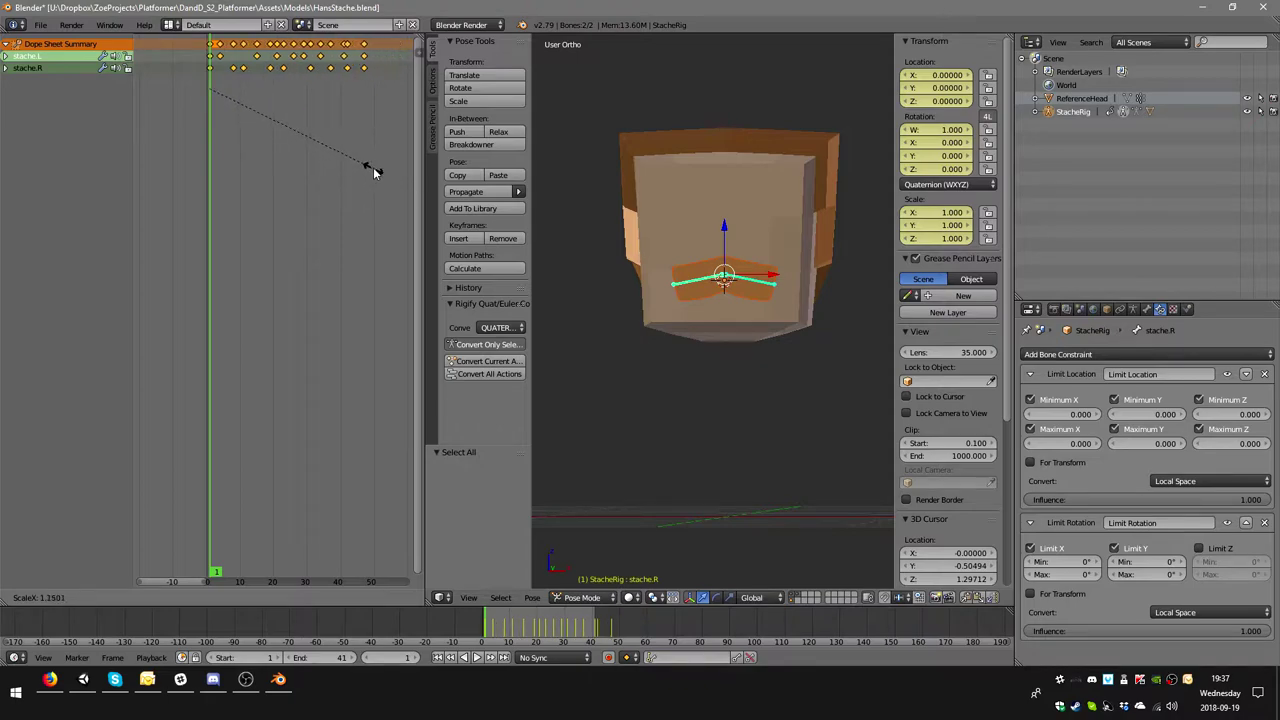
# - Scale all the mustache keyframes by a factor of 3 from frame 1
pyautogui.write('3')
pyautogui.press('Return')
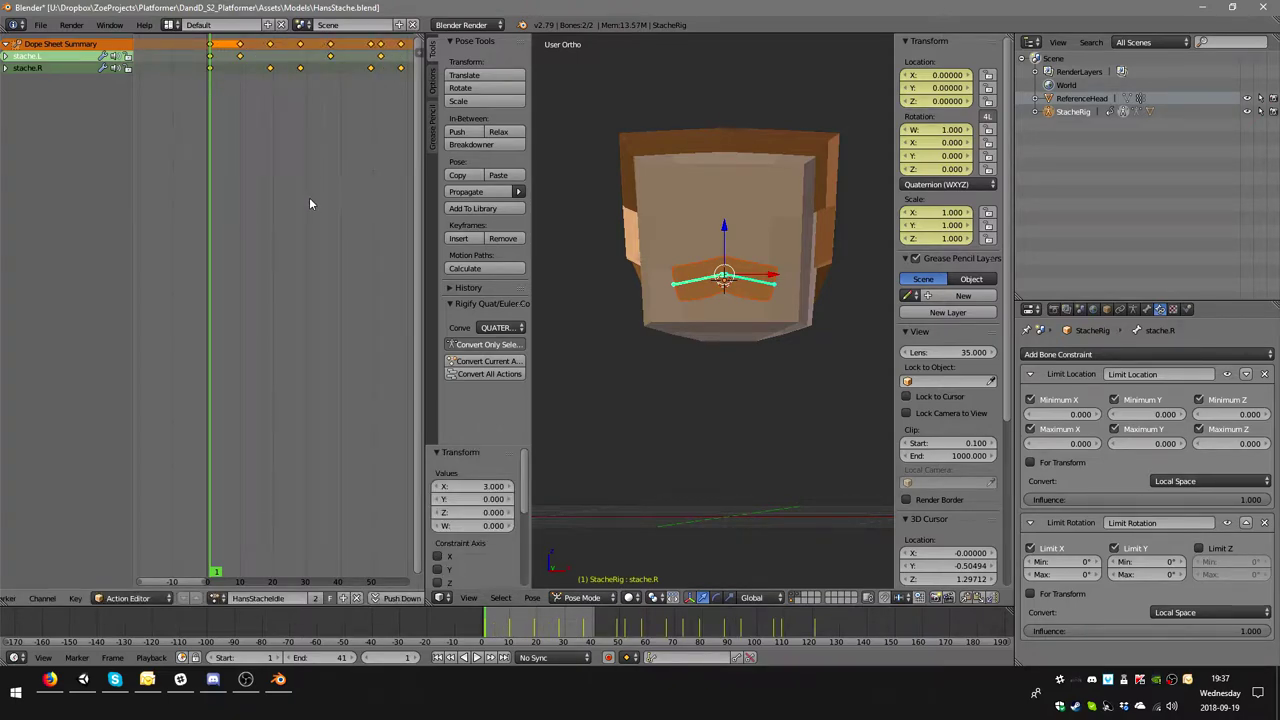
pyautogui.scroll(-3, 310, 205)
pyautogui.scroll(-2, 316, 228)
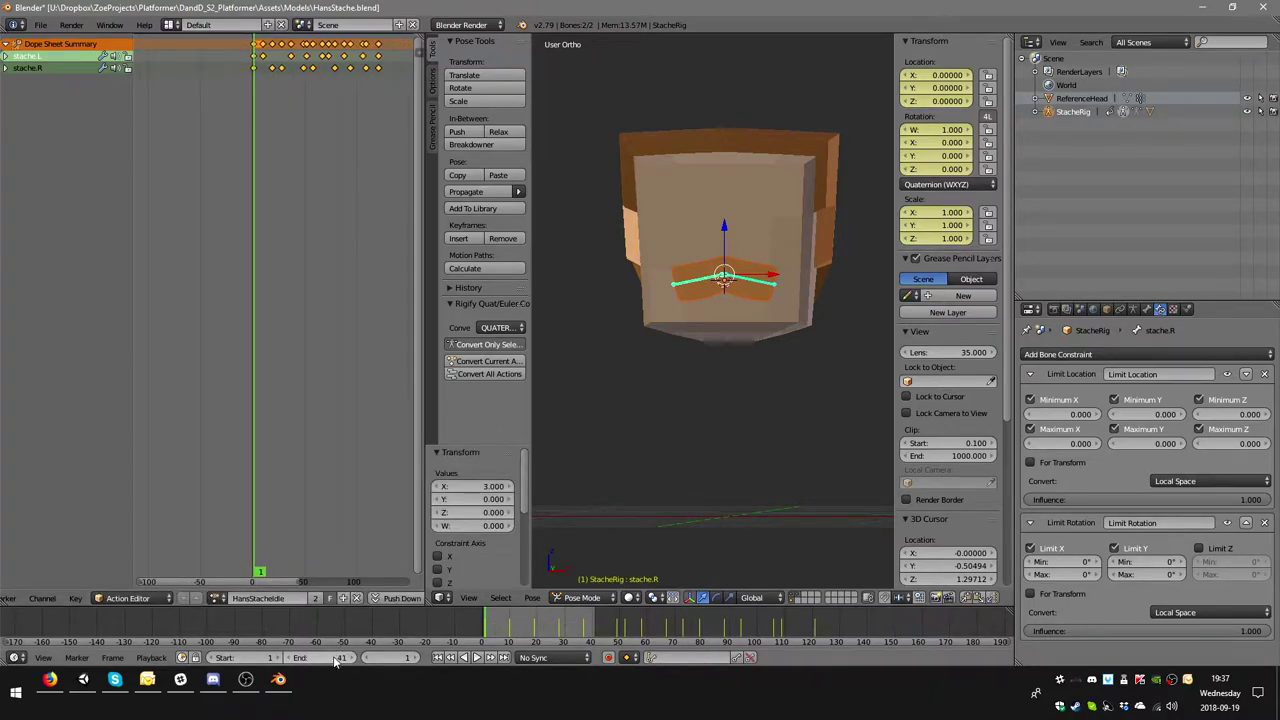
# - Set the animation end frame to 122 and play the stretched animation
pyautogui.click(379, 92)
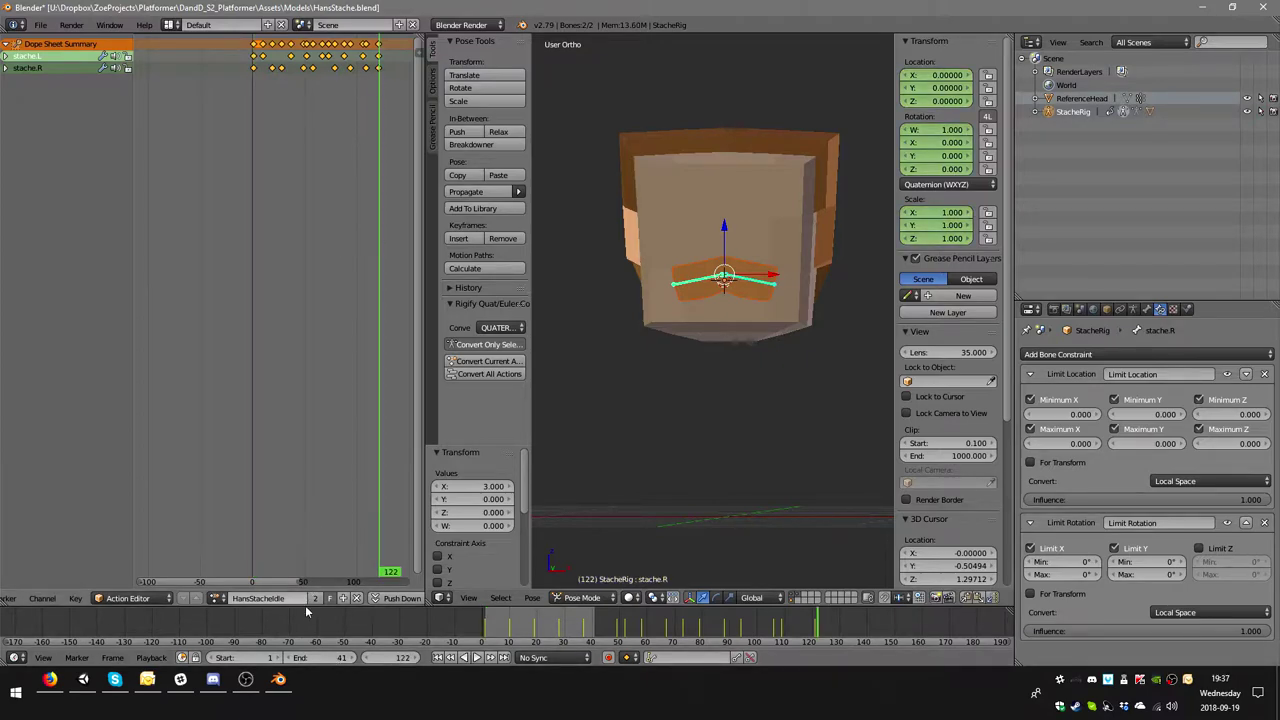
pyautogui.click(309, 658)
pyautogui.write('22')
pyautogui.press('Return')
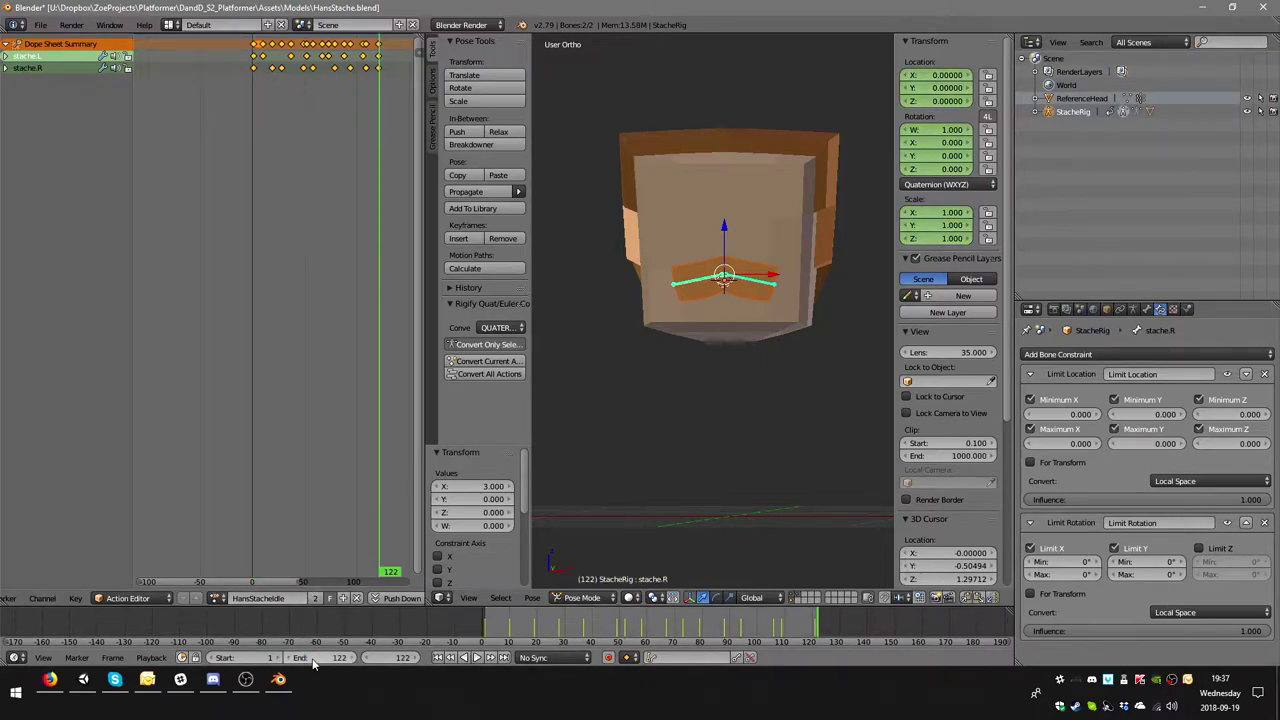
pyautogui.click(476, 657)
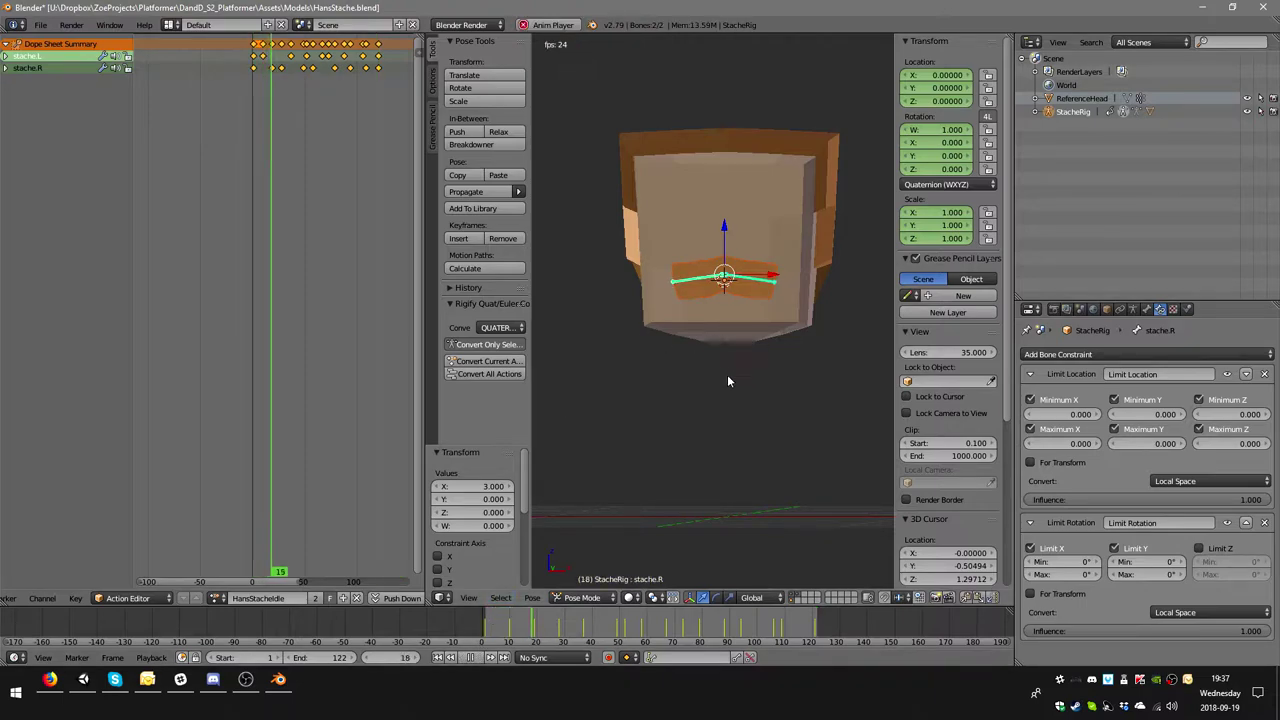
# - Orbit around the head to watch the slowed mustache animation, then stop playback
pyautogui.moveTo(776, 318)
pyautogui.mouseDown(button='middle')
pyautogui.moveTo(729, 339)
pyautogui.moveTo(766, 340)
pyautogui.mouseUp(button='middle')
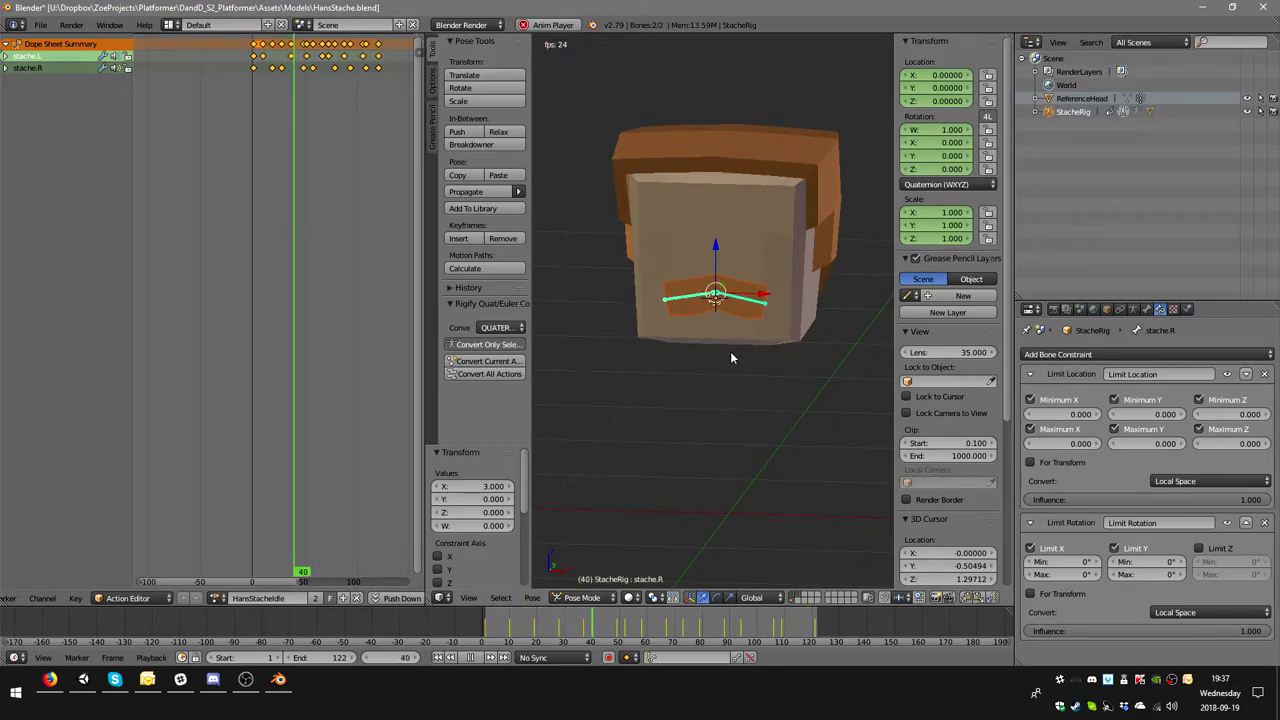
pyautogui.moveTo(727, 350); pyautogui.dragTo(749, 336, button='middle')
pyautogui.scroll(4, 749, 336)
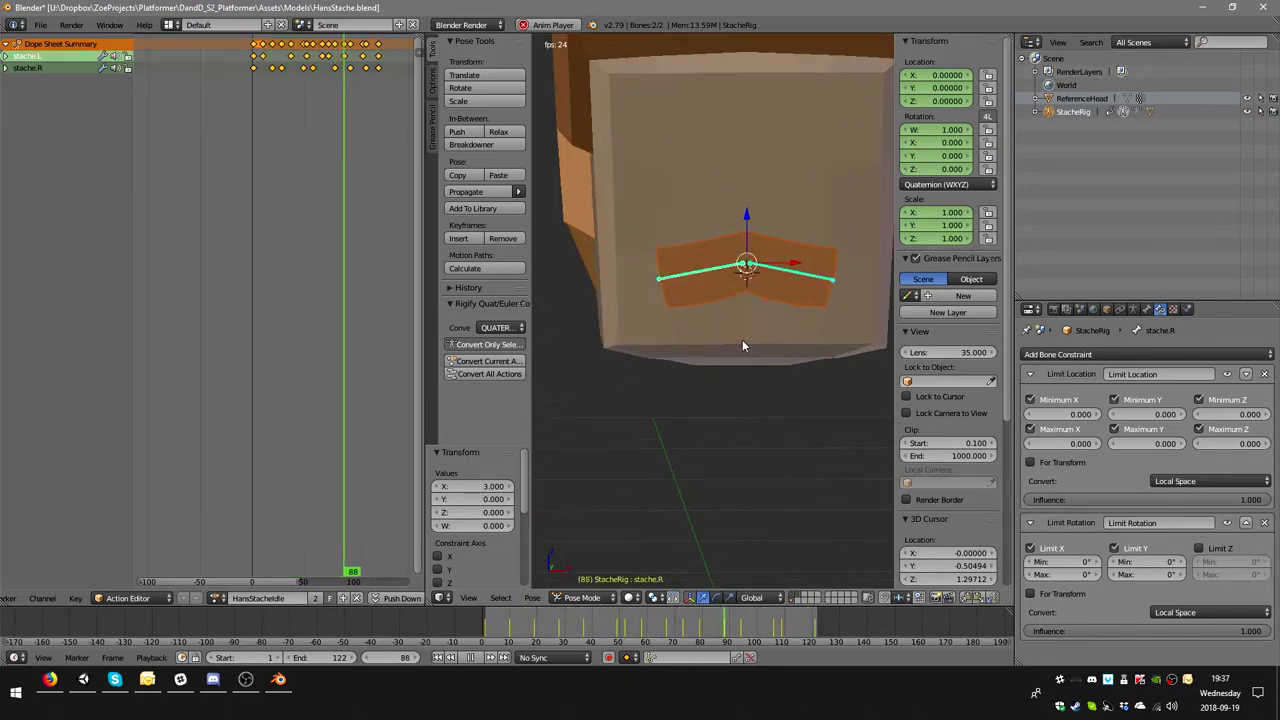
pyautogui.scroll(-2, 730, 330)
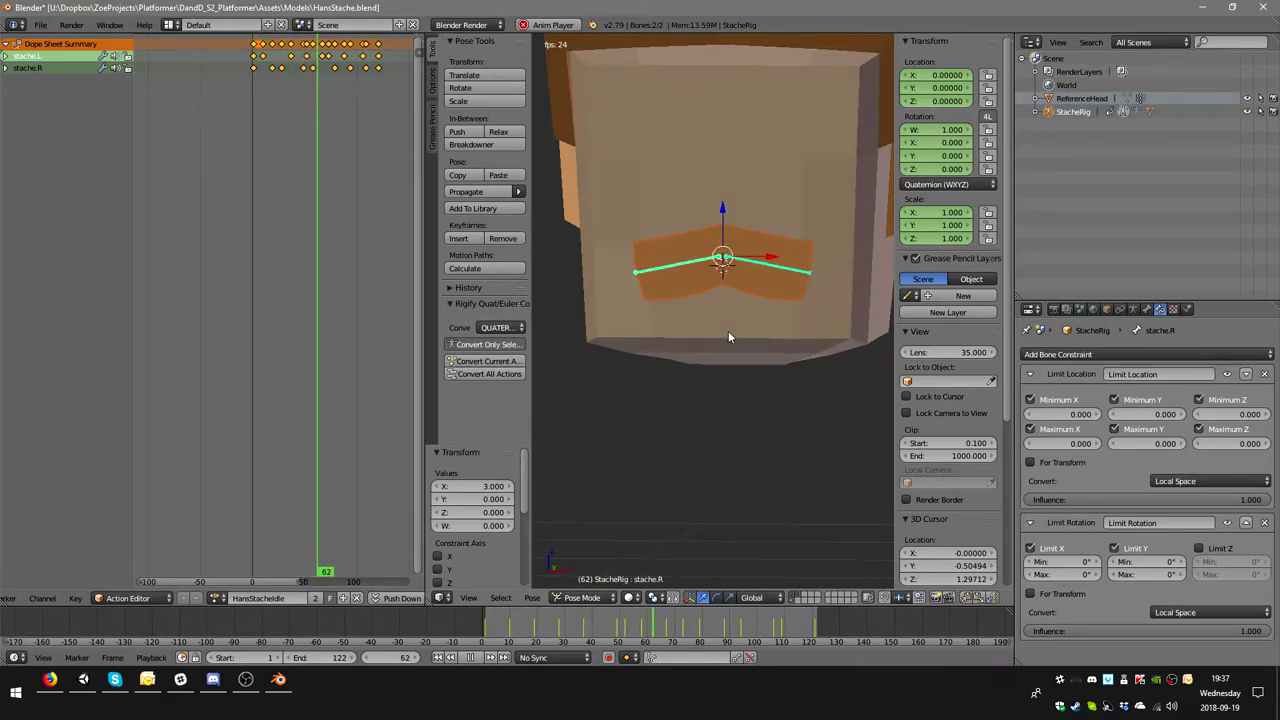
pyautogui.click(470, 657)
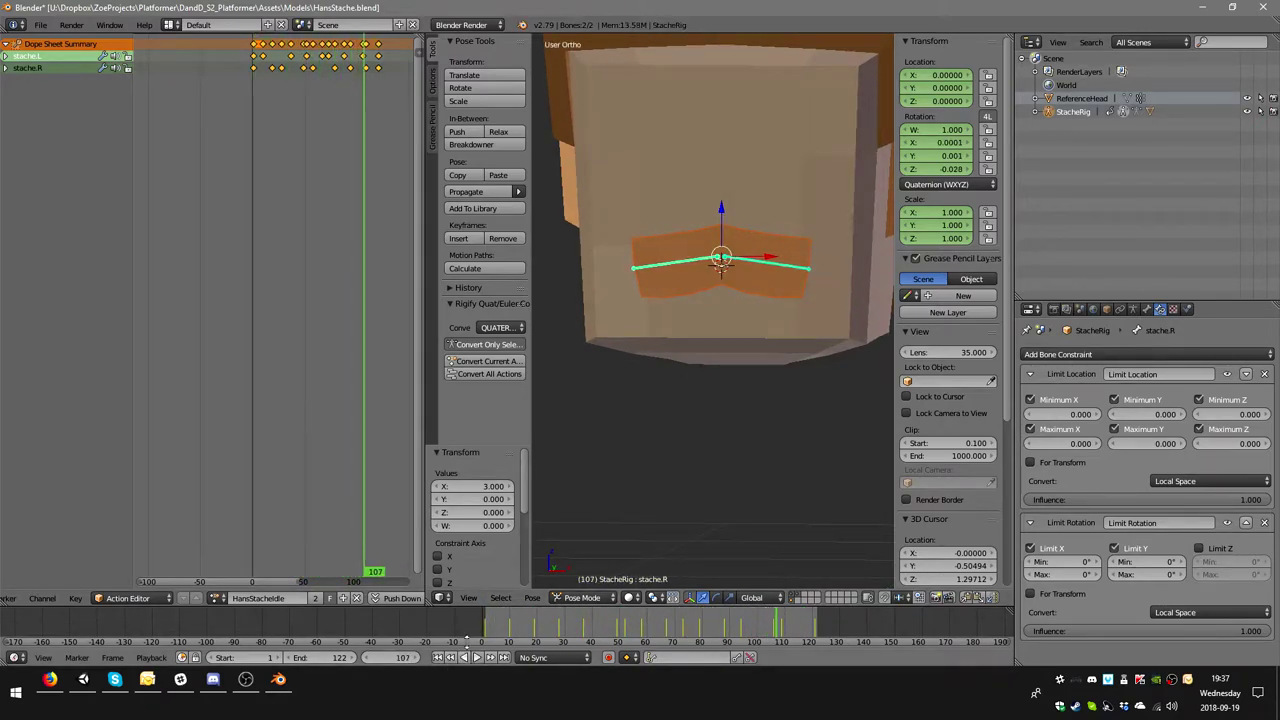
# - Jump back to frame 0, bring the action start into view, and set the frame to 1
pyautogui.click(253, 58)
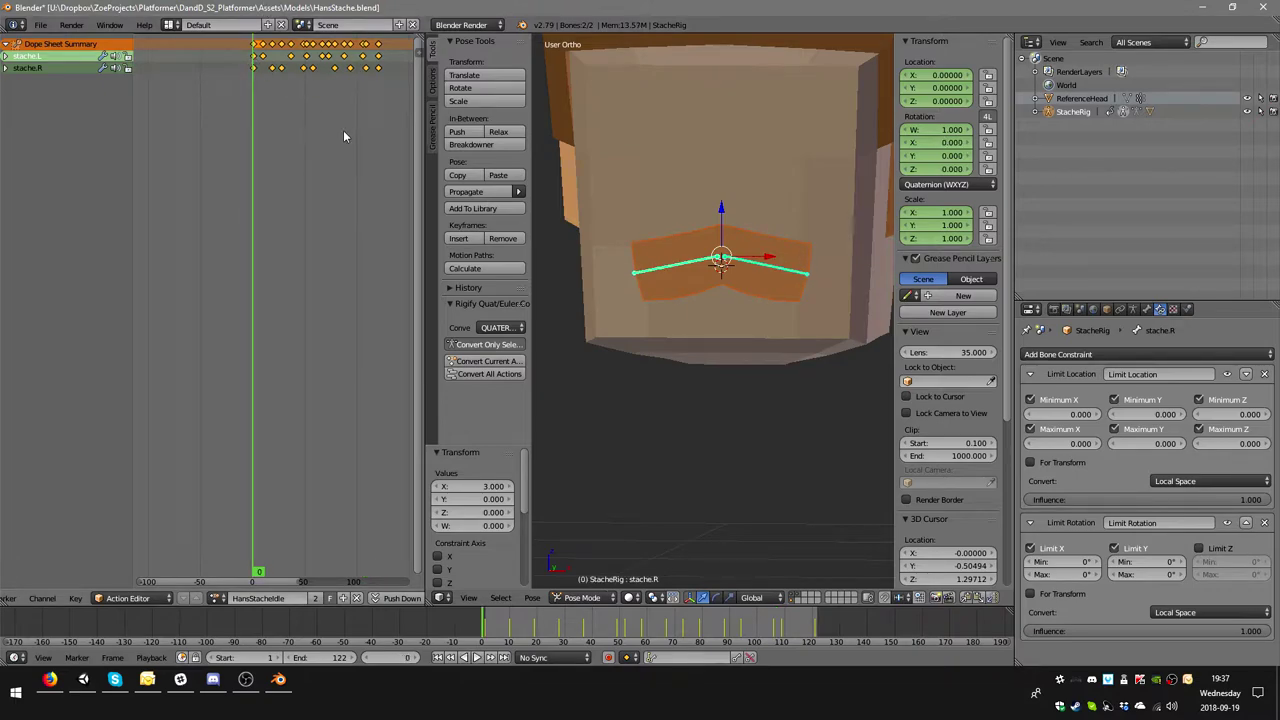
pyautogui.scroll(3, 244, 119)
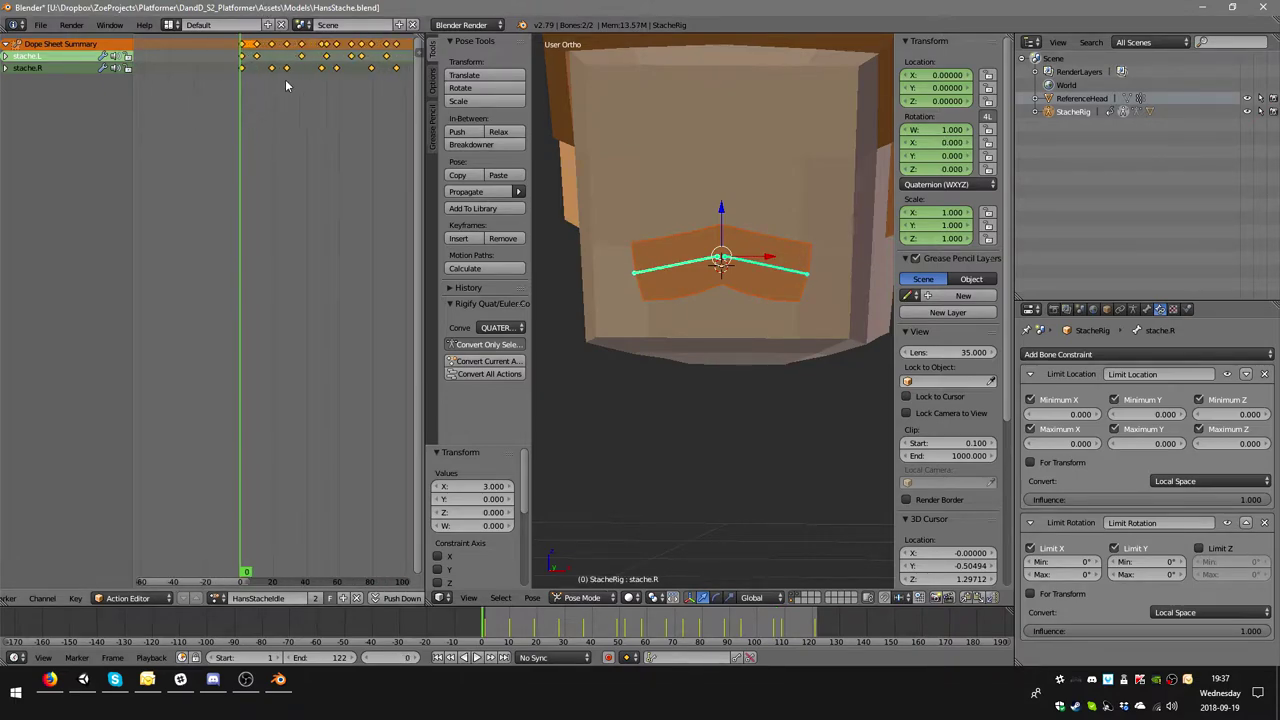
pyautogui.moveTo(285, 79); pyautogui.dragTo(204, 96, button='middle')
pyautogui.click(185, 70)
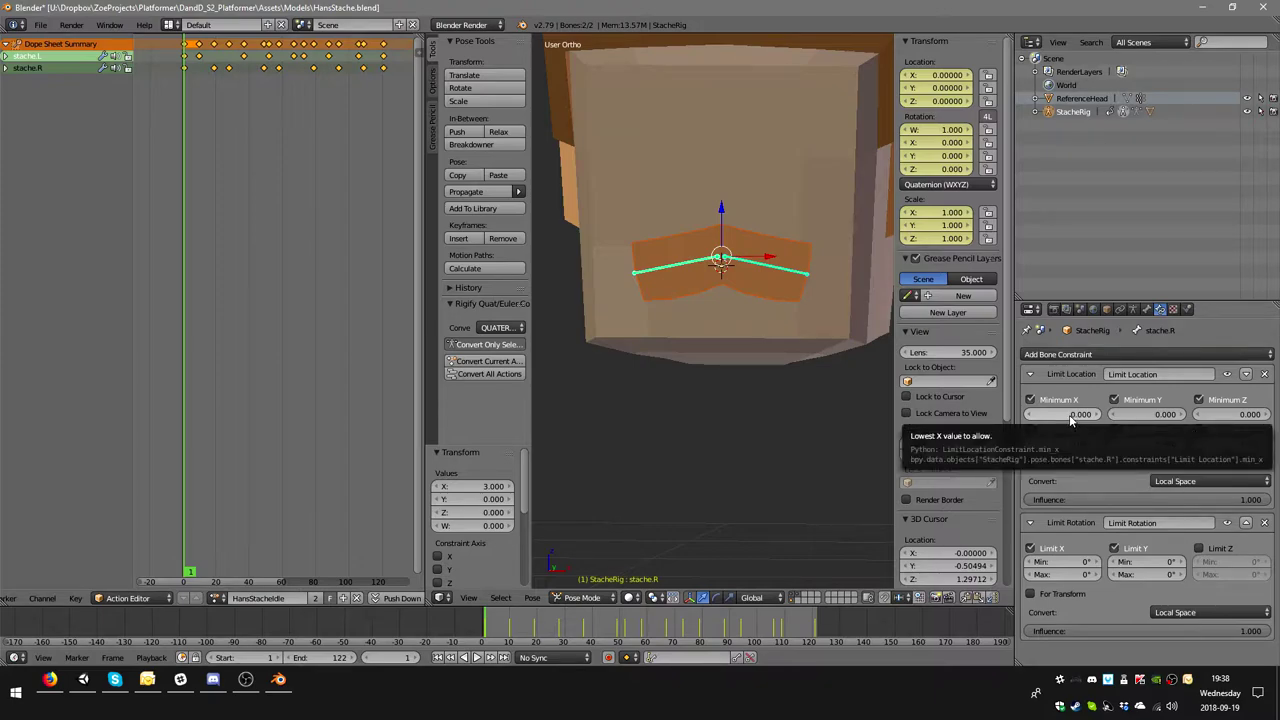
# - Set stache.R's Limit Location minimums to -0.1 on X and Y and 0 on Z
pyautogui.click(1068, 415)
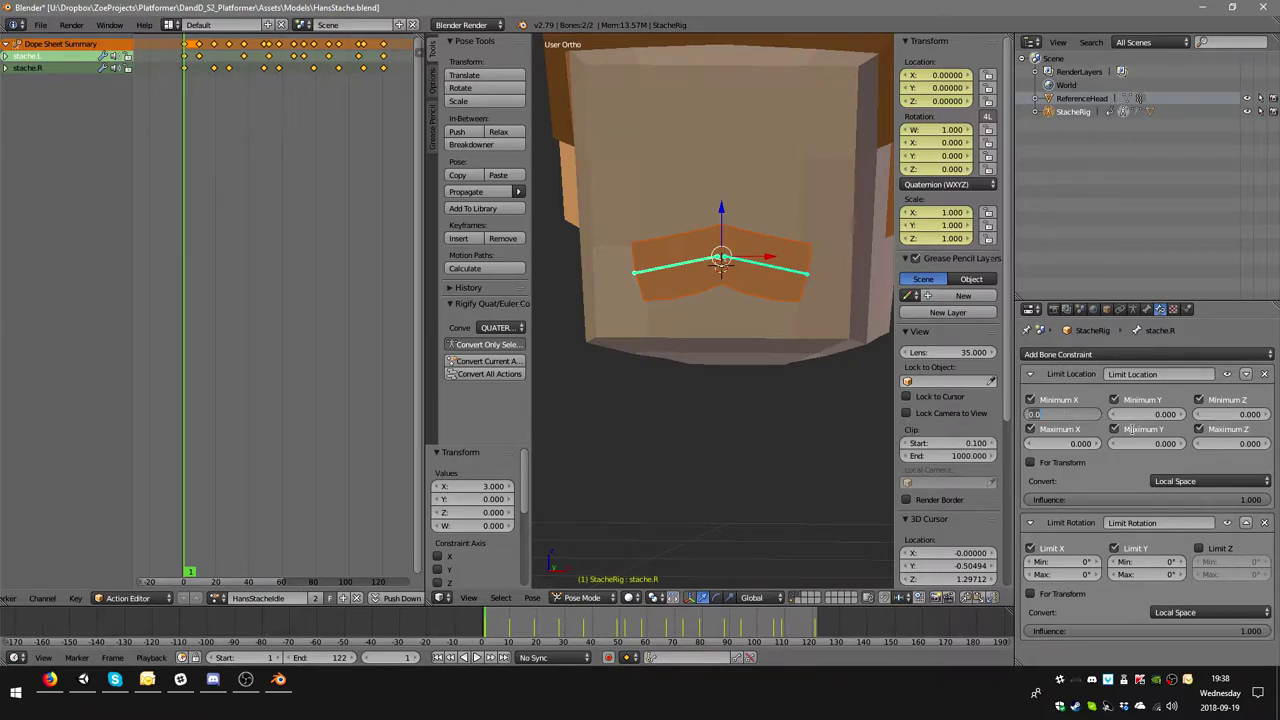
pyautogui.write('.1')
pyautogui.press('Return')
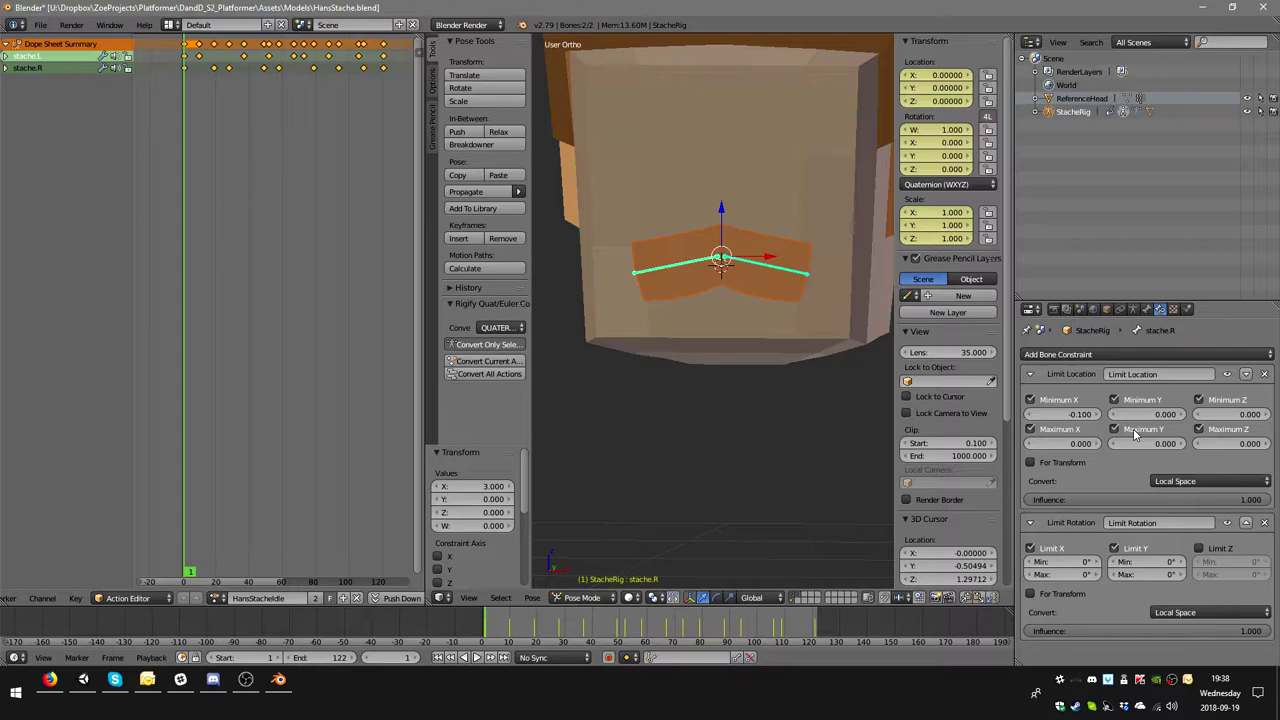
pyautogui.click(1160, 414)
pyautogui.write('.1')
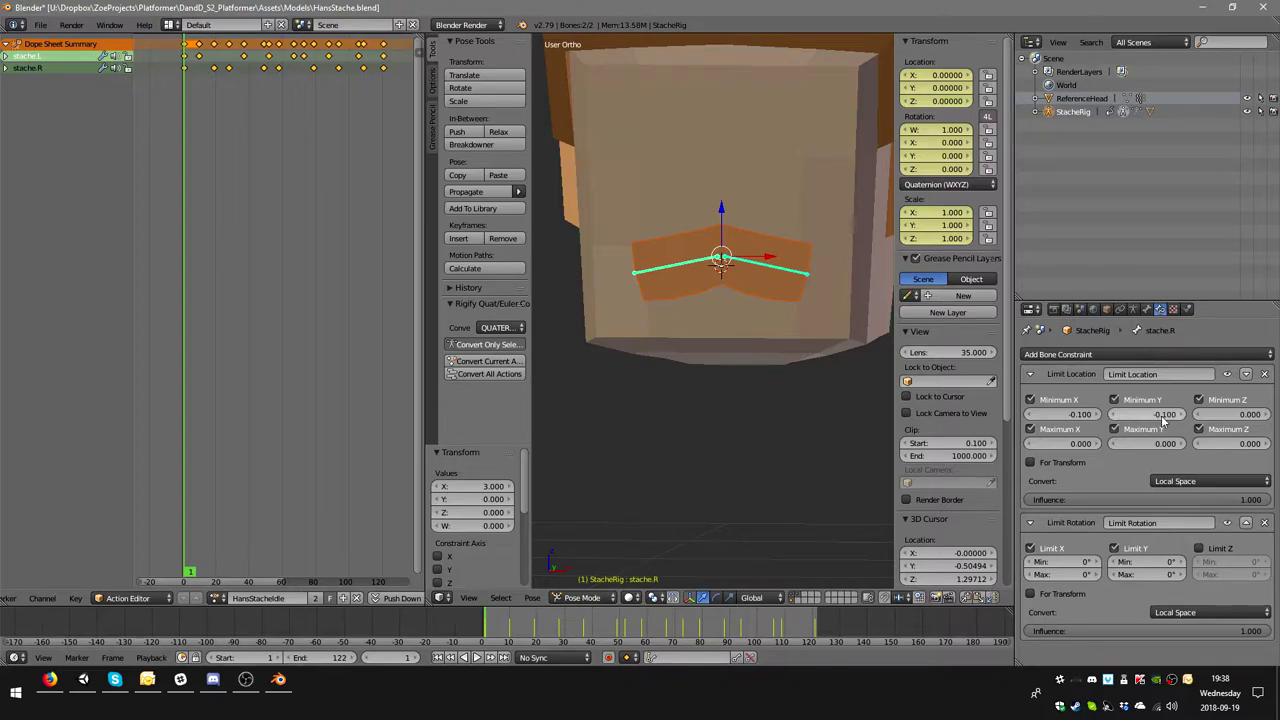
pyautogui.press('Return')
pyautogui.click(1232, 414)
pyautogui.write('-0.100')
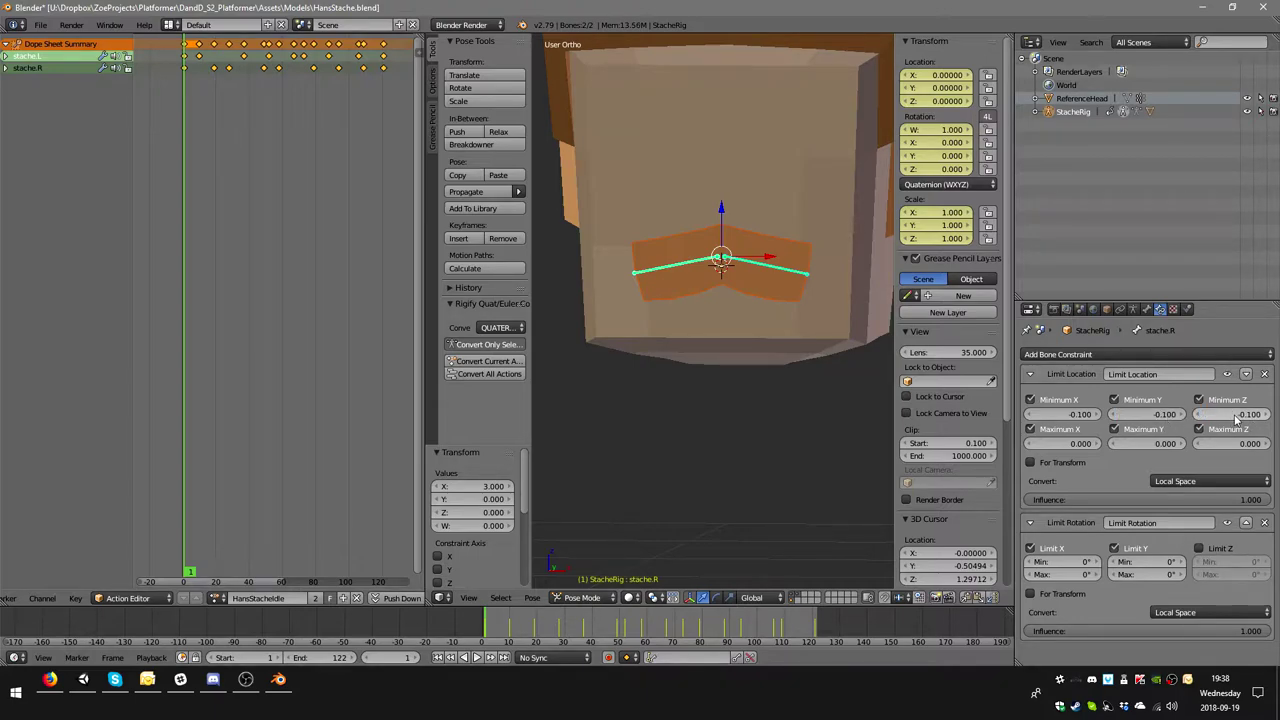
pyautogui.press('Return')
pyautogui.moveTo(800, 387); pyautogui.dragTo(709, 397, button='middle')
pyautogui.click(1232, 414)
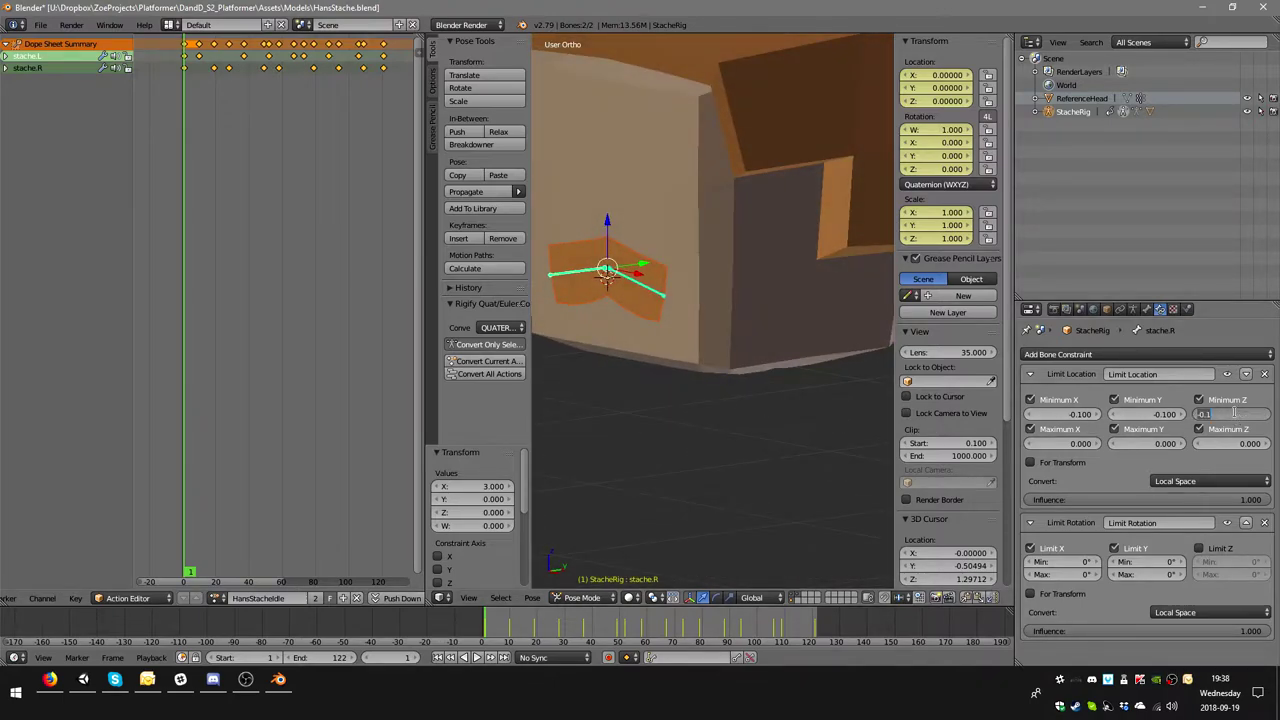
pyautogui.write('0')
pyautogui.press('Return')
# - Set the maximum X, Y and Z limits to 0.1, then move the bone to test them
pyautogui.click(1079, 443)
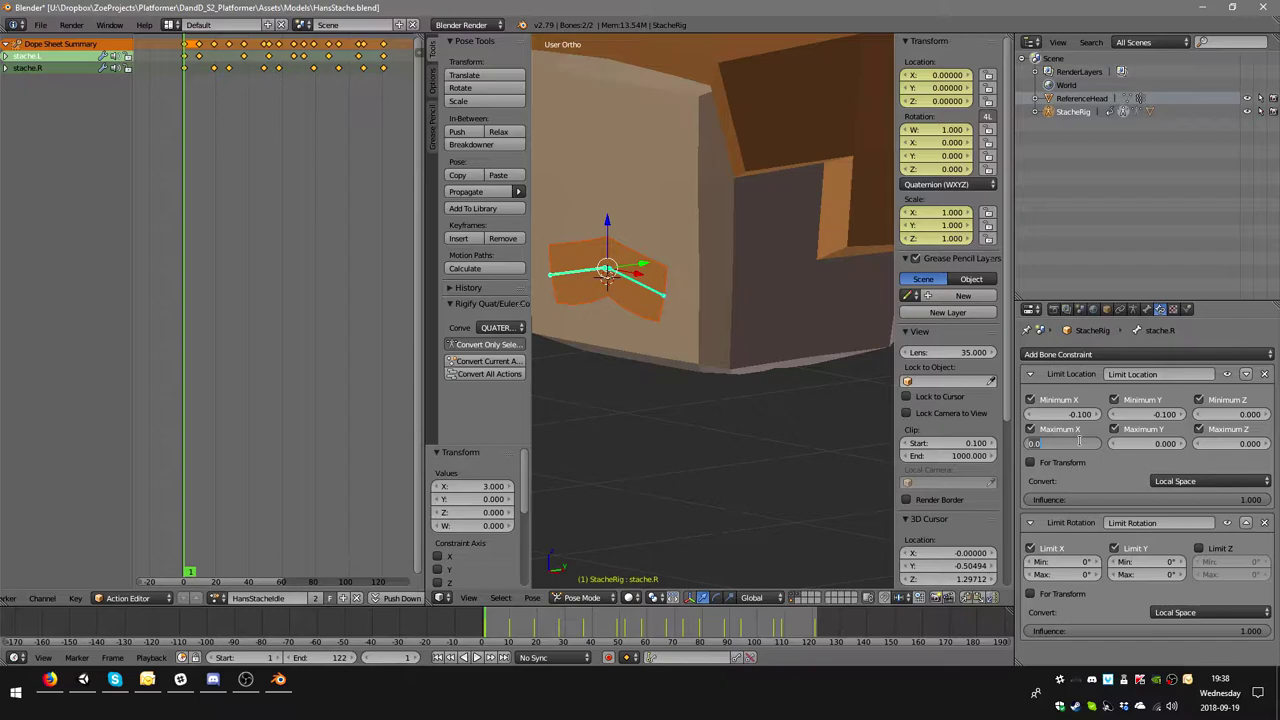
pyautogui.write('0.1')
pyautogui.press('Return')
pyautogui.hotkey('ctrl', 'c')
pyautogui.hotkey('ctrl', 'v')
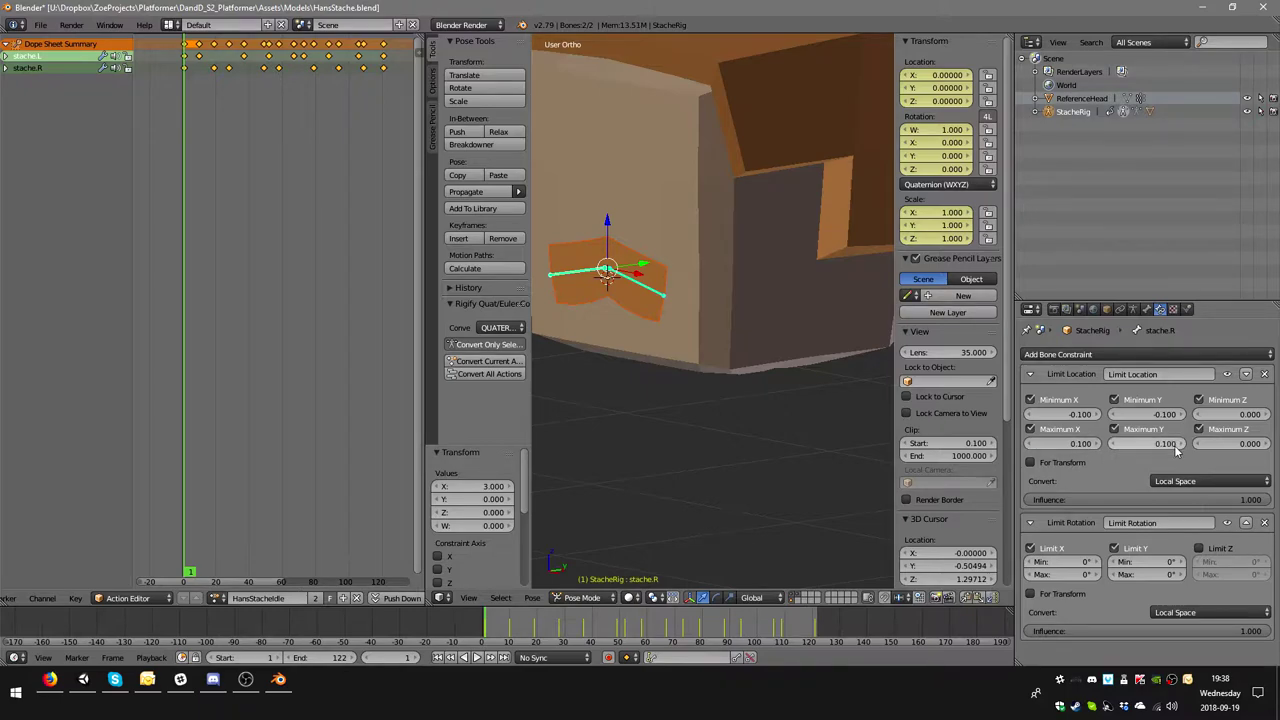
pyautogui.hotkey('ctrl', 'v')
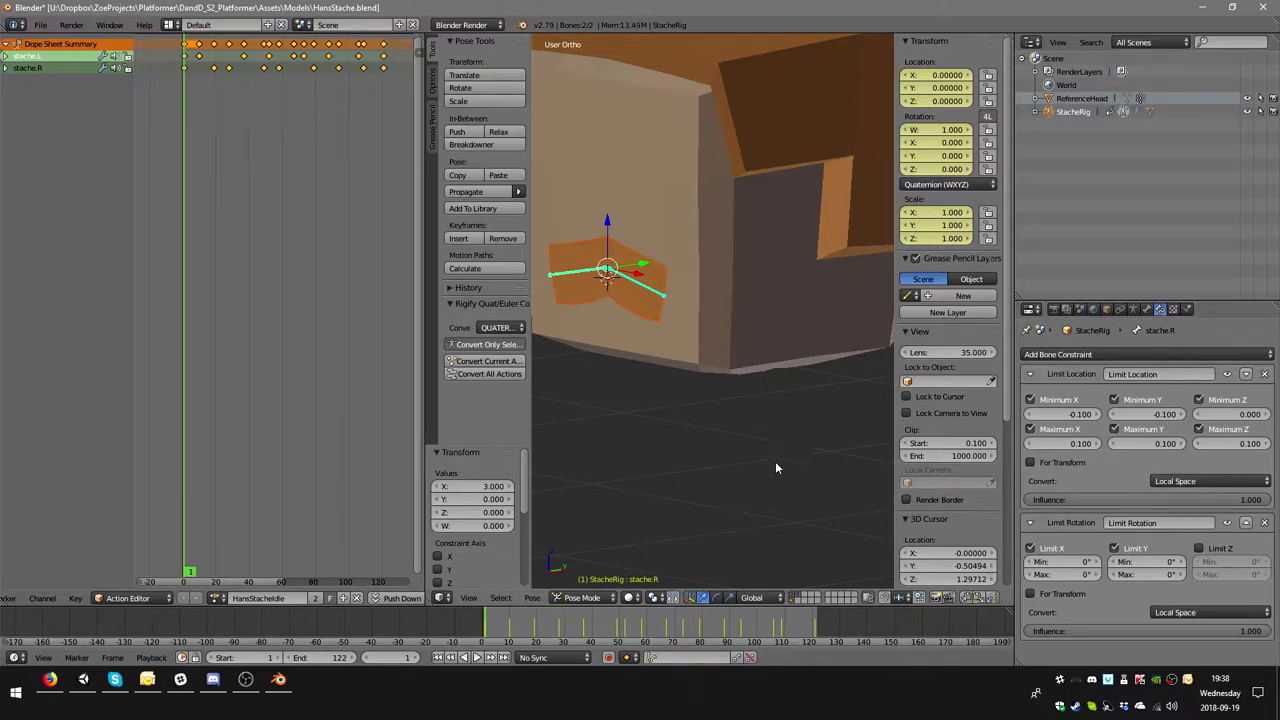
pyautogui.moveTo(775, 461); pyautogui.dragTo(817, 446, button='middle')
pyautogui.moveTo(678, 253); pyautogui.dragTo(658, 195)
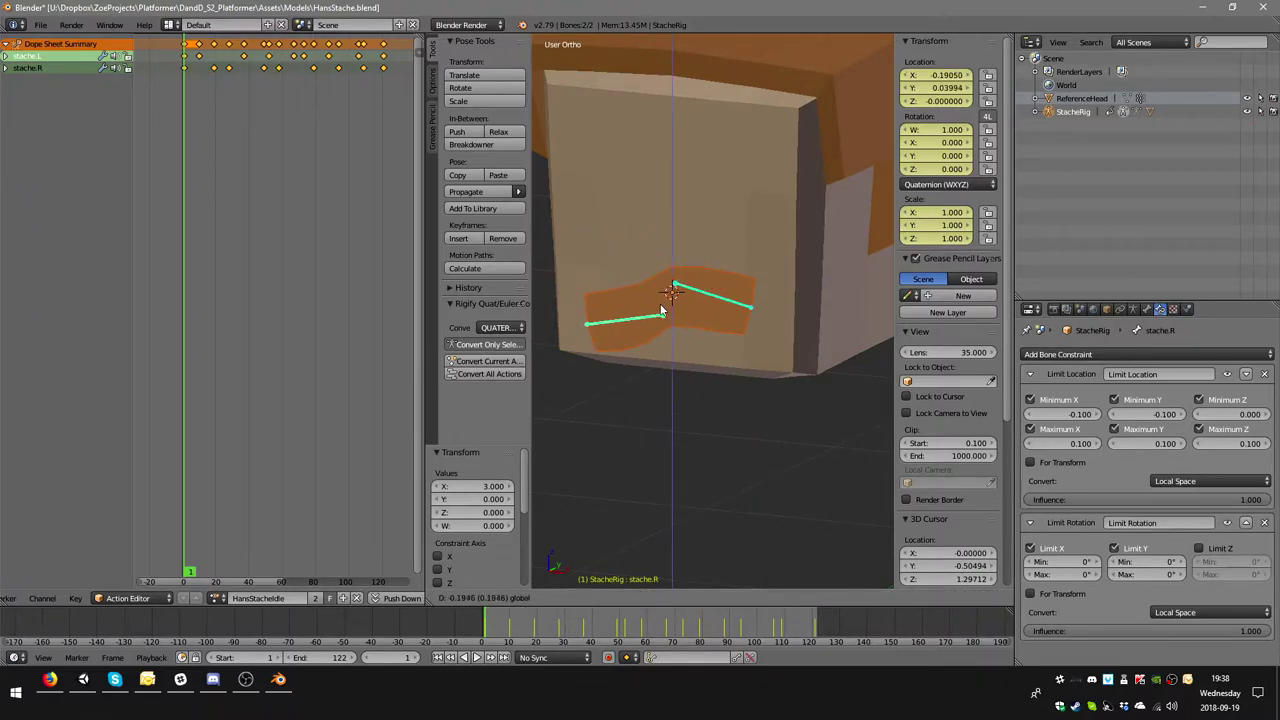
# - Test-move the mustache bone against its limits, then reset it to rest with Alt+G
pyautogui.moveTo(659, 194)
pyautogui.mouseDown()
pyautogui.moveTo(680, 311)
pyautogui.moveTo(697, 291)
pyautogui.mouseUp()
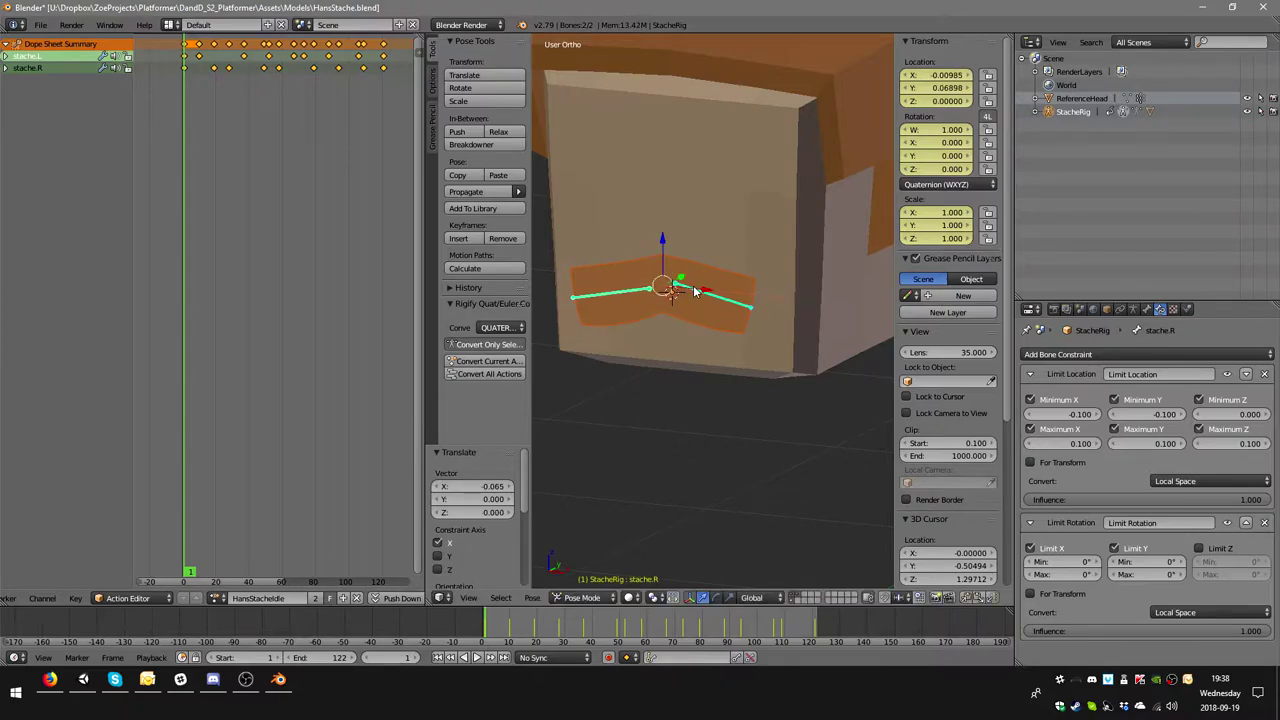
pyautogui.hotkey('alt', 'g')
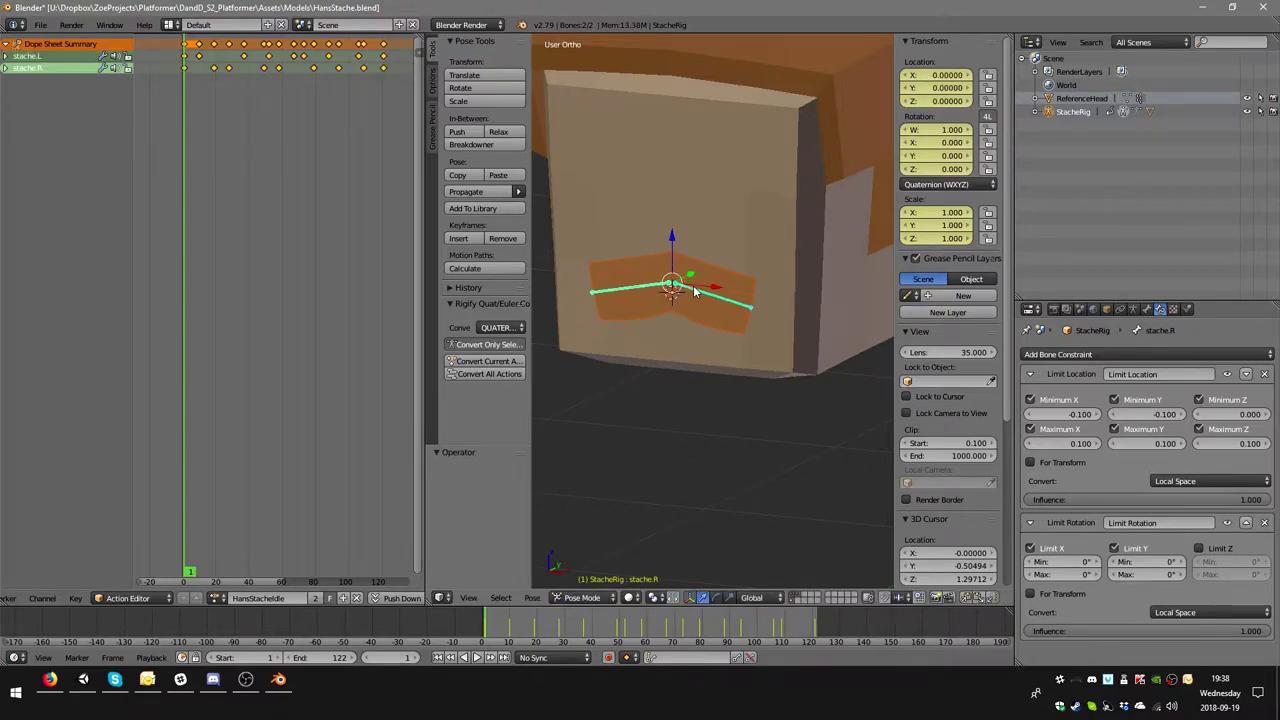
pyautogui.moveTo(696, 290)
pyautogui.mouseDown(button='middle')
pyautogui.moveTo(666, 227)
pyautogui.moveTo(685, 236)
pyautogui.mouseUp(button='middle')
pyautogui.scroll(-2, 666, 227)
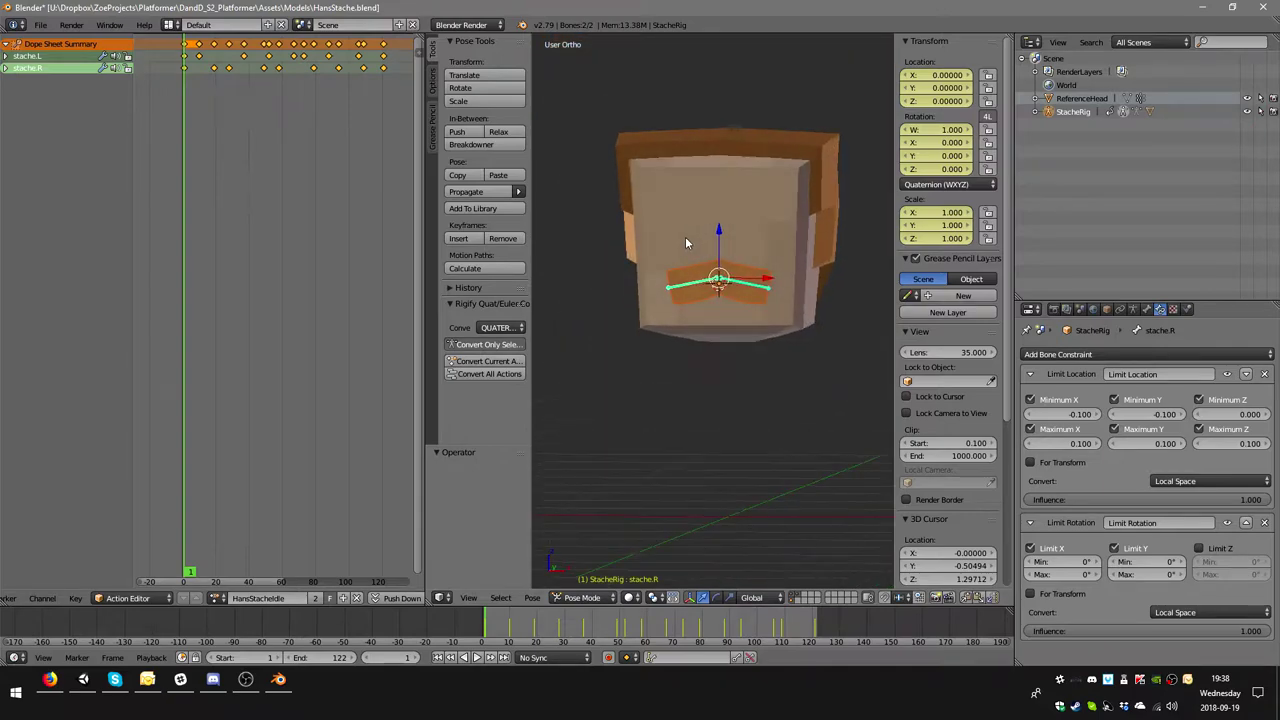
# - Go to frame 9 and select the stache.L bone
pyautogui.click(198, 55)
pyautogui.click(50, 57)
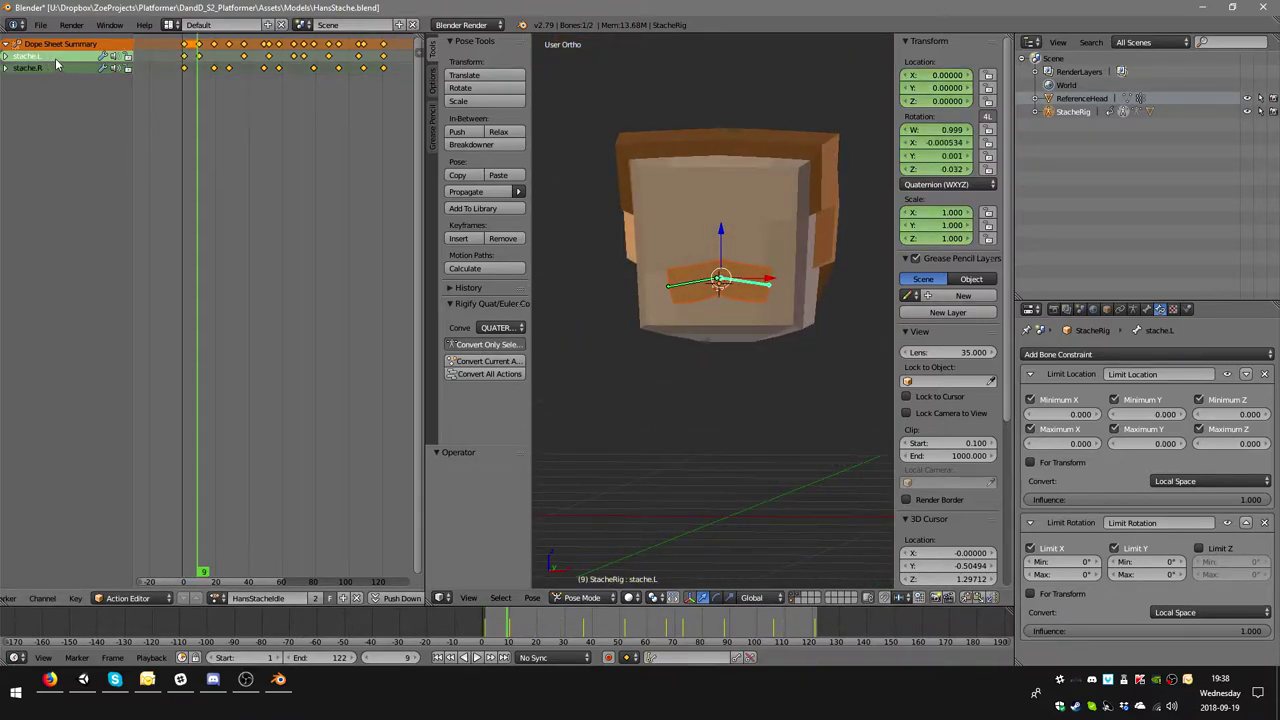
pyautogui.scroll(4, 776, 296)
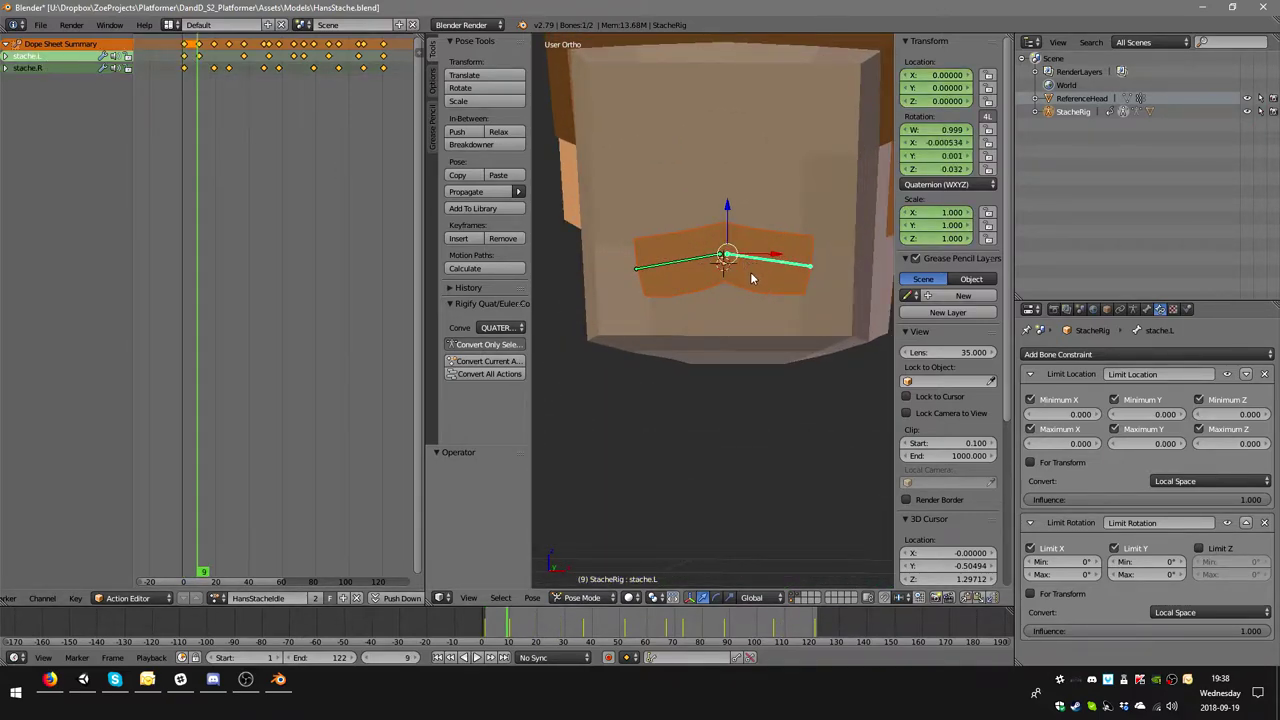
pyautogui.moveTo(751, 278); pyautogui.dragTo(759, 275, button='middle')
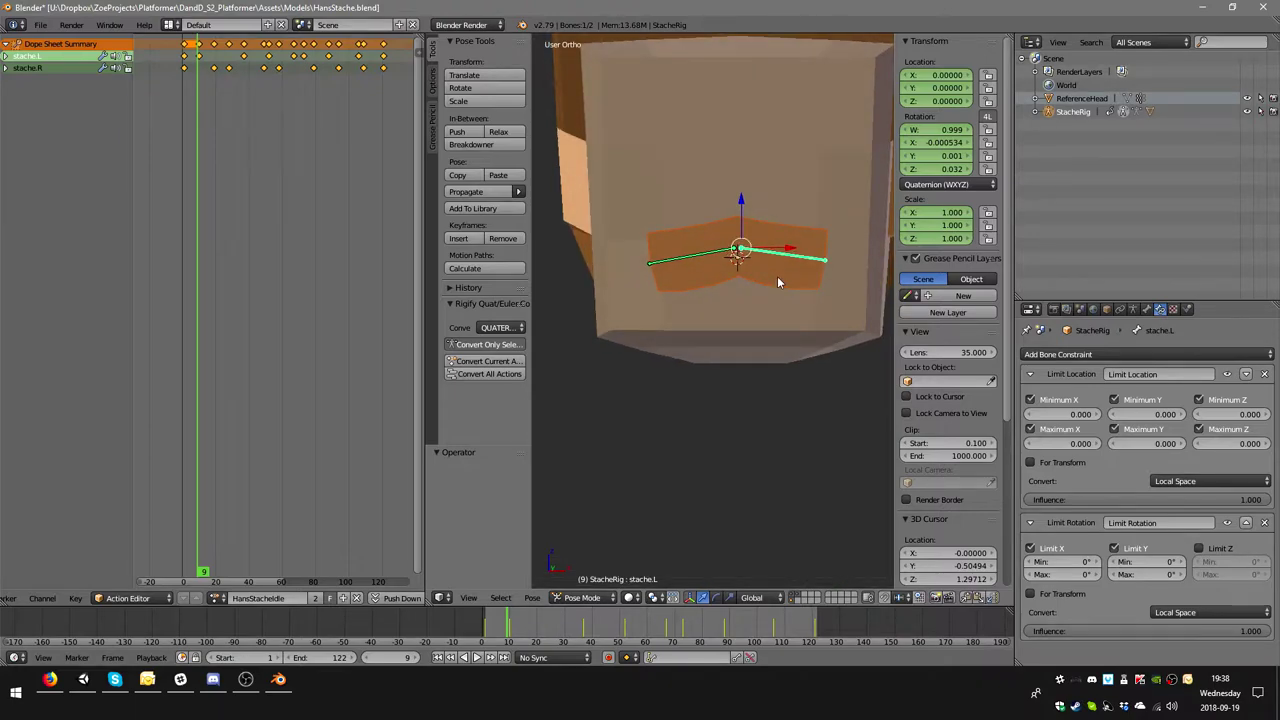
# - Nudge stache.L slightly along X after two cancelled tries, then select stache.R to compare
pyautogui.press('g')
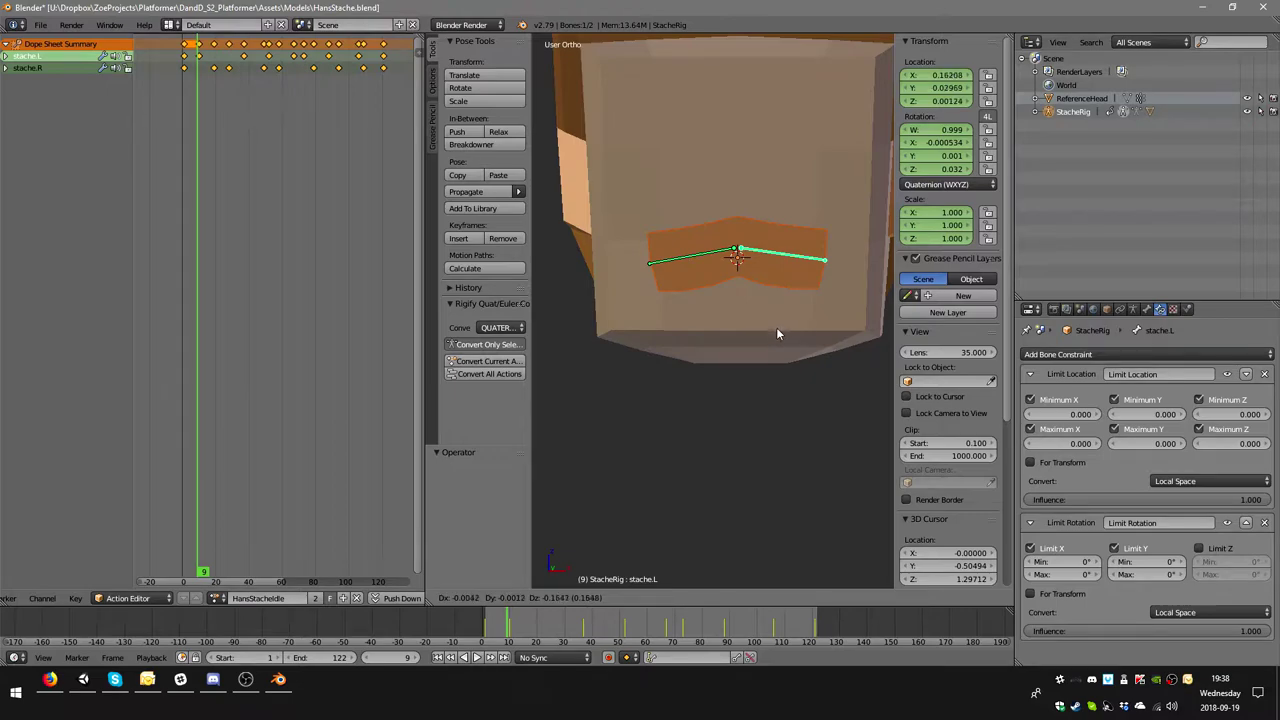
pyautogui.press('Escape')
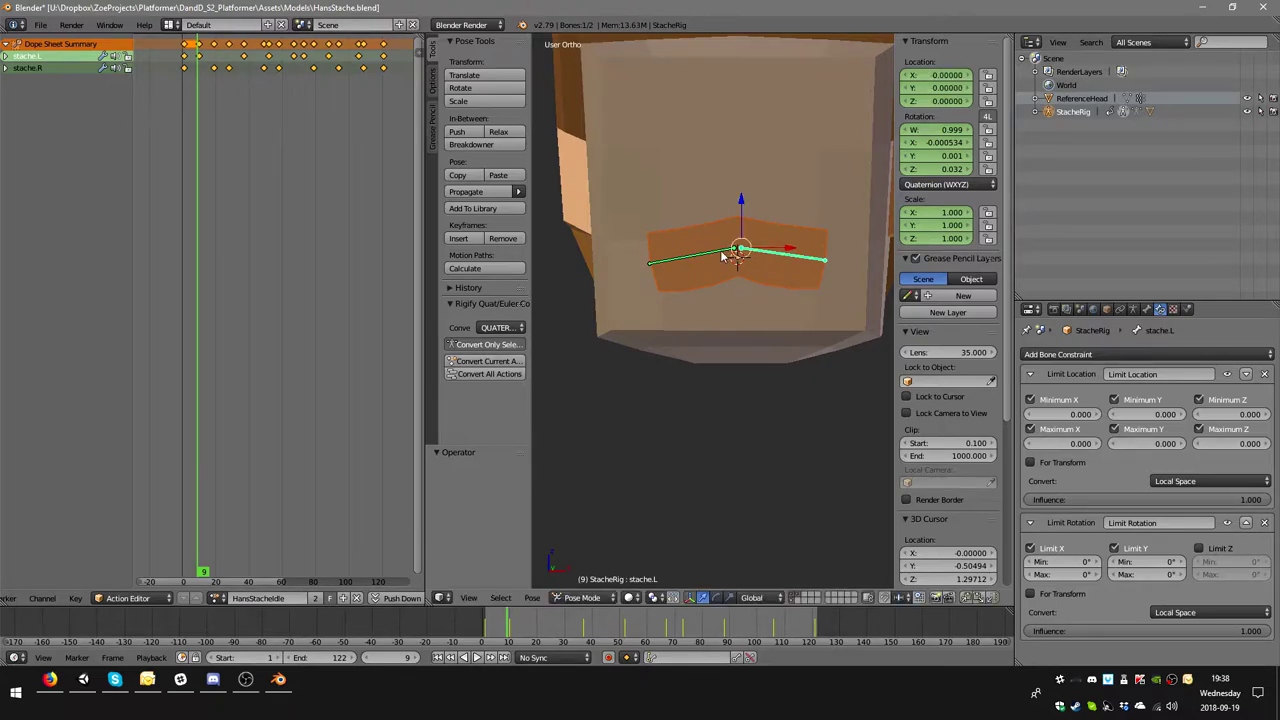
pyautogui.press('g')
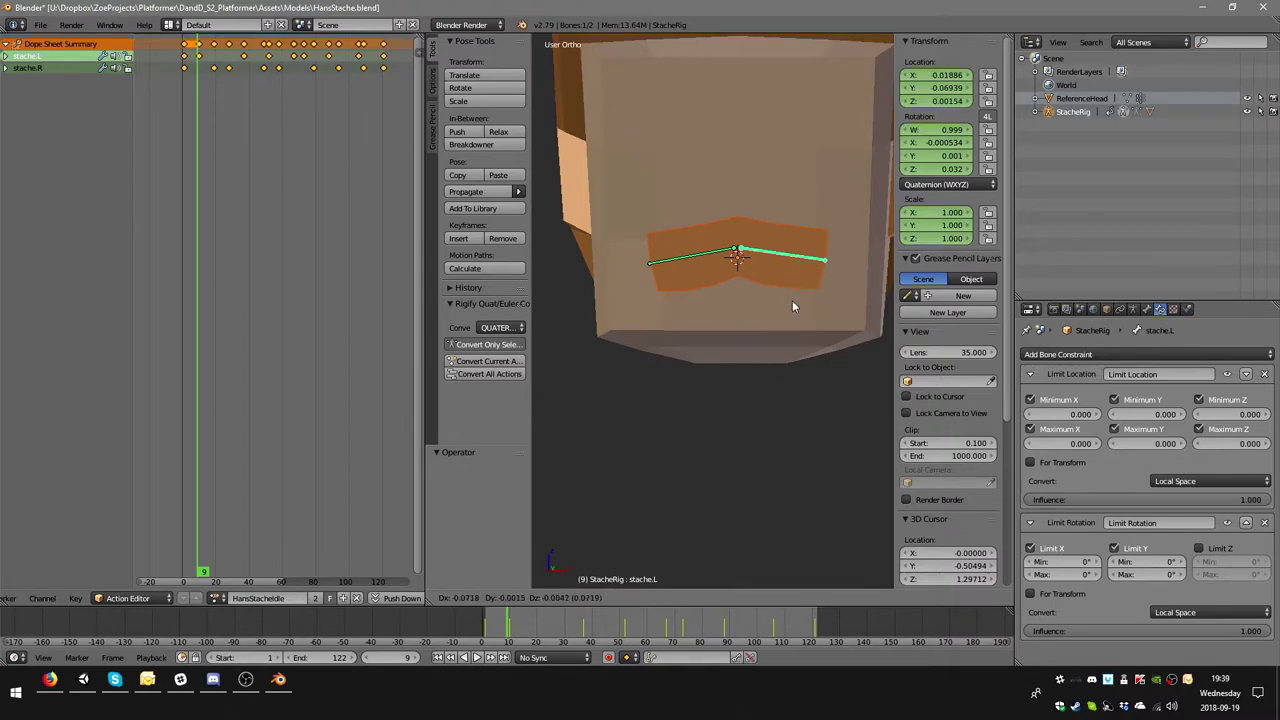
pyautogui.press('Escape')
pyautogui.press('g')
pyautogui.press('x')
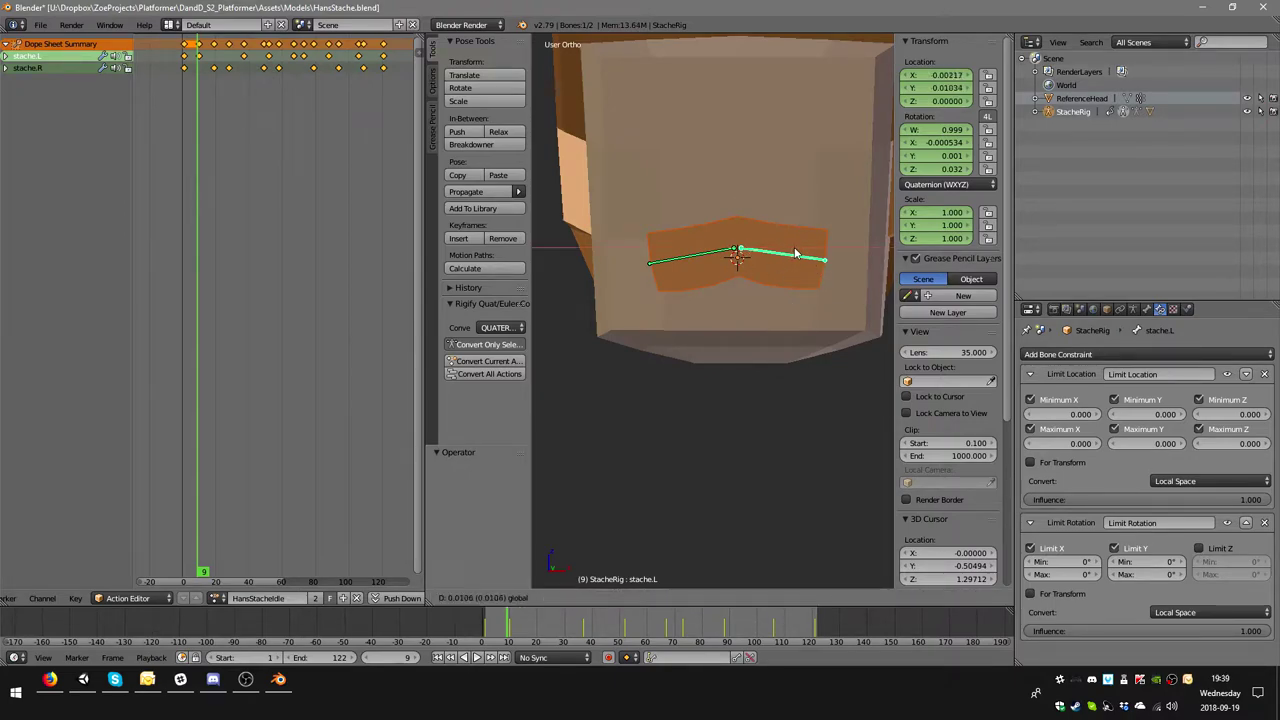
pyautogui.click(797, 248)
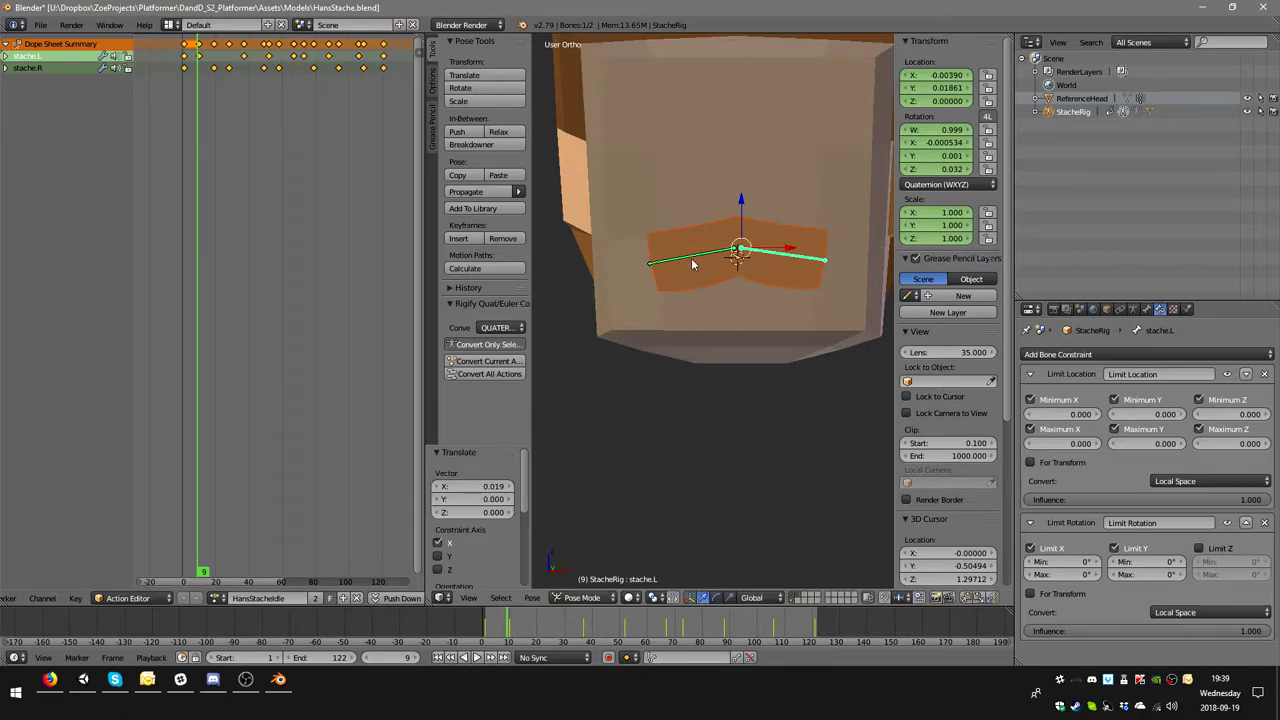
pyautogui.rightClick(694, 264)
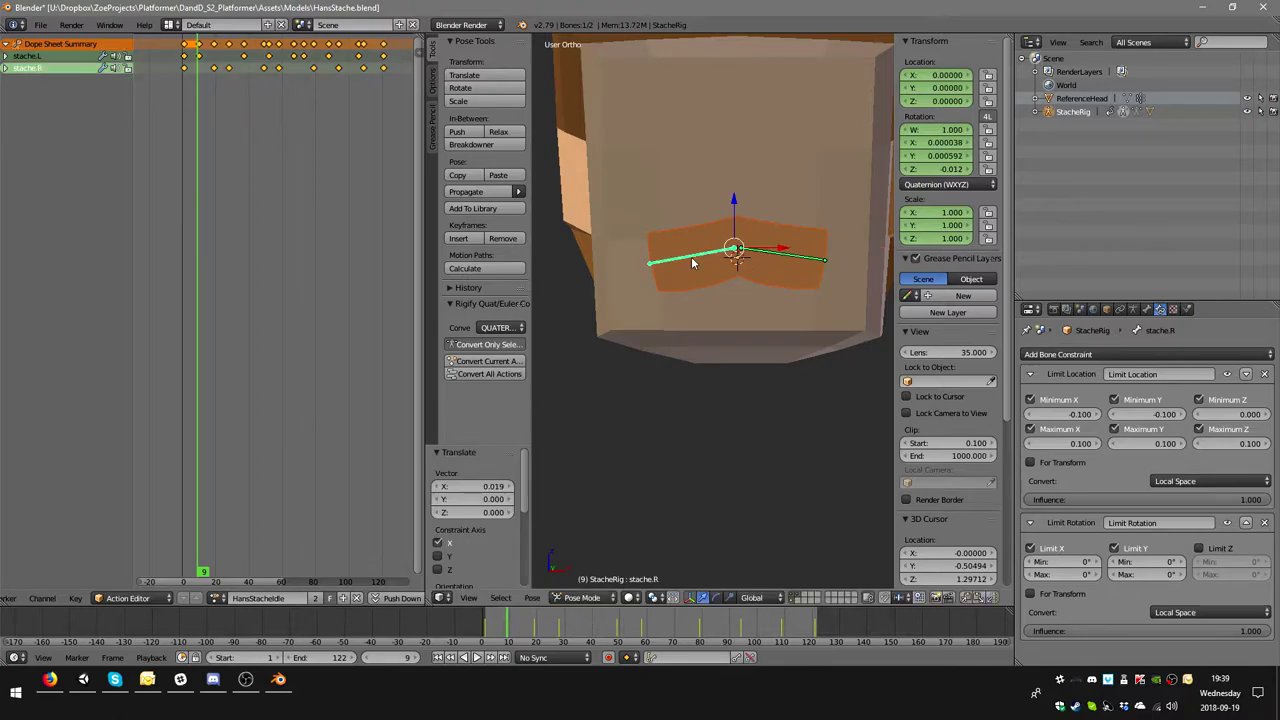
# - Set stache.L's Limit Location minimum X and Y to -0.1, checking stache.R's values
pyautogui.rightClick(812, 262)
pyautogui.click(1098, 414)
pyautogui.write('-0.1')
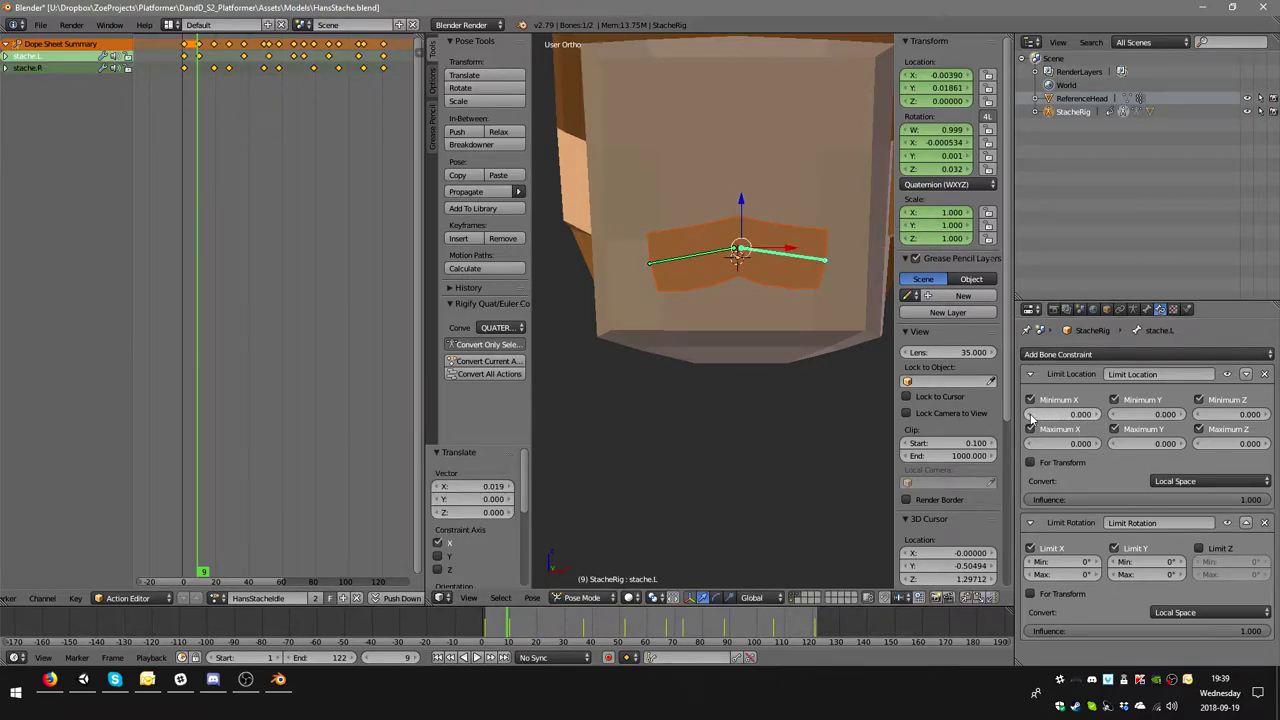
pyautogui.press('Tab')
pyautogui.write('-0.1')
pyautogui.press('Return')
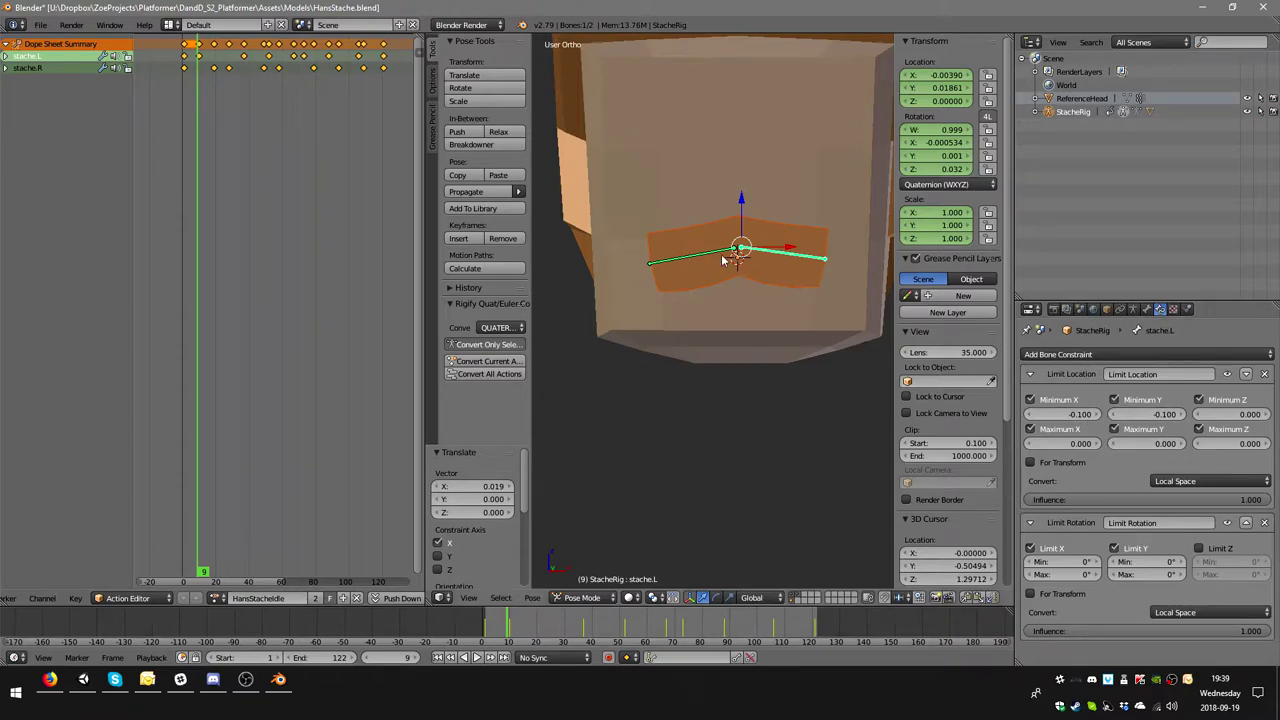
pyautogui.rightClick(713, 259)
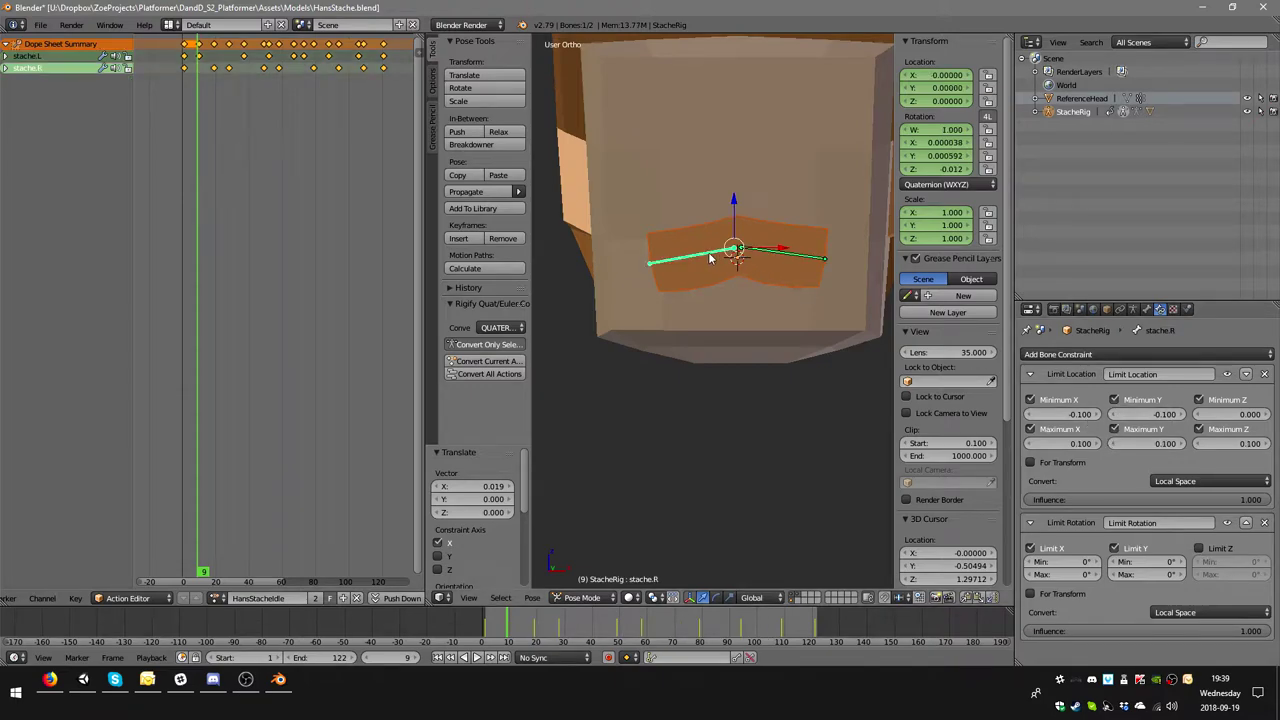
pyautogui.rightClick(822, 278)
# - Set stache.L's maximum X and Y to 0.1 and test-move it within the limits
pyautogui.click(1095, 443)
pyautogui.write('0.1')
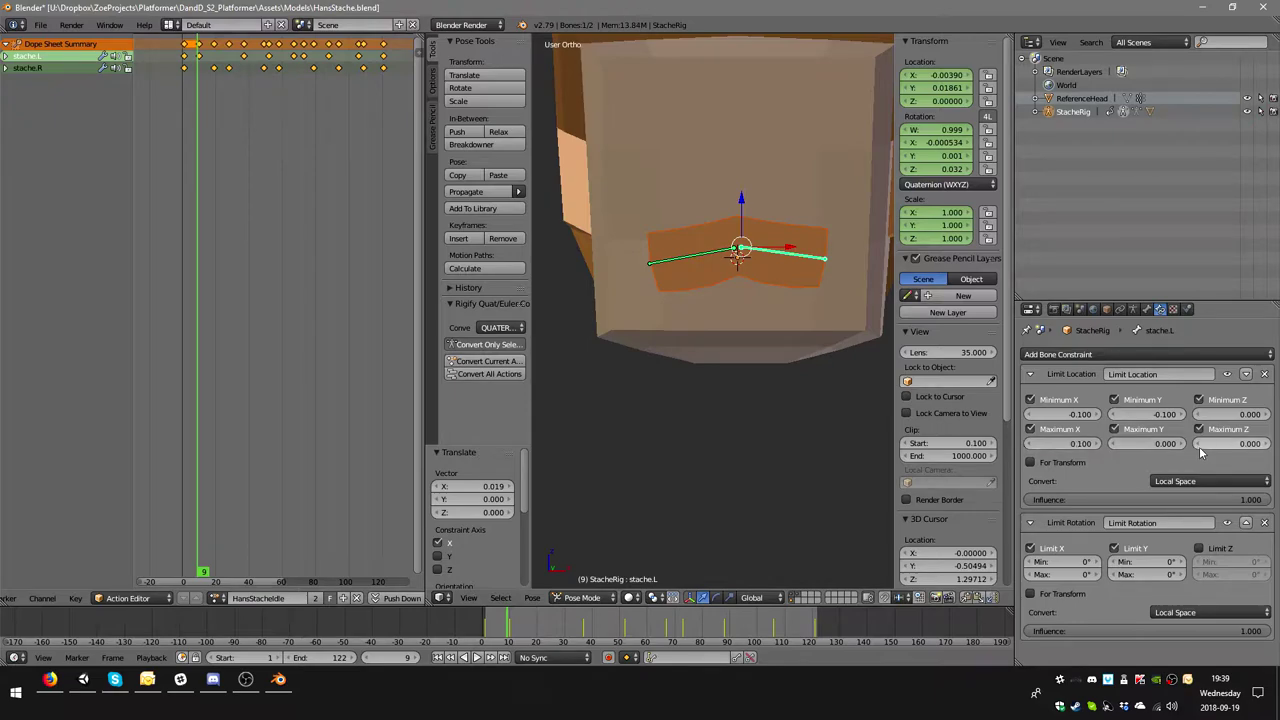
pyautogui.press('Tab')
pyautogui.write('0.1')
pyautogui.press('Return')
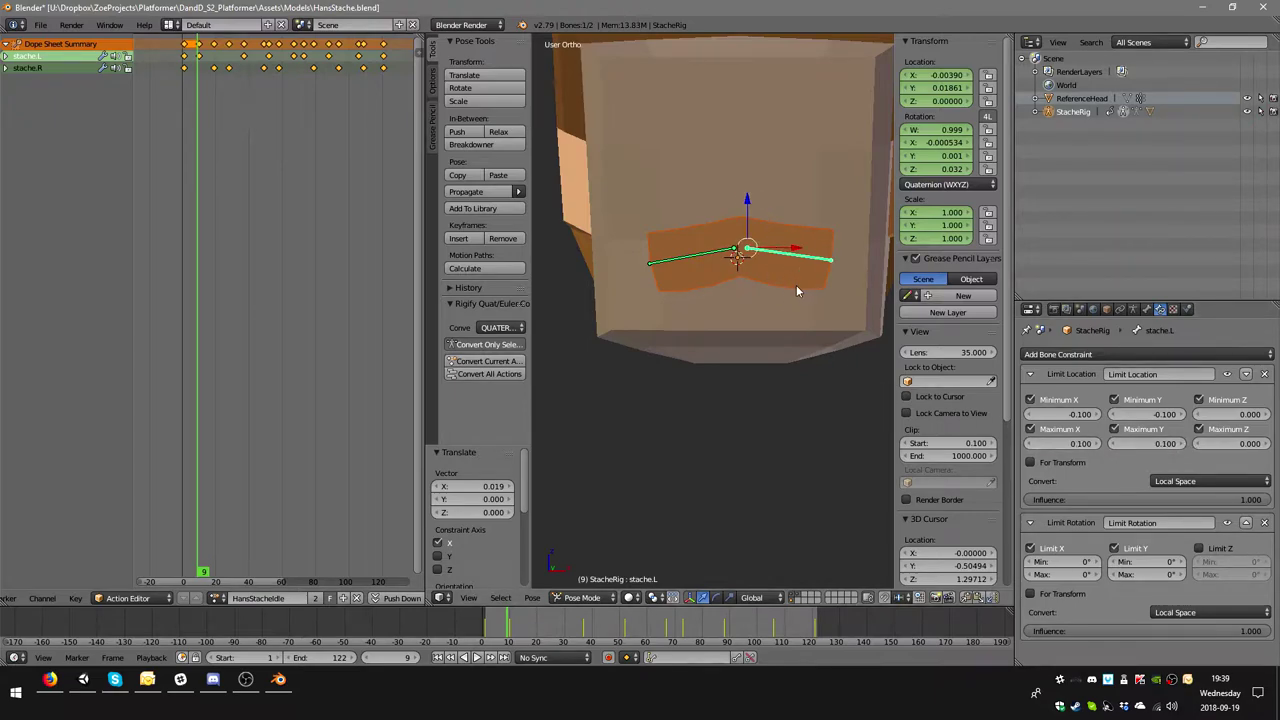
pyautogui.press('g')
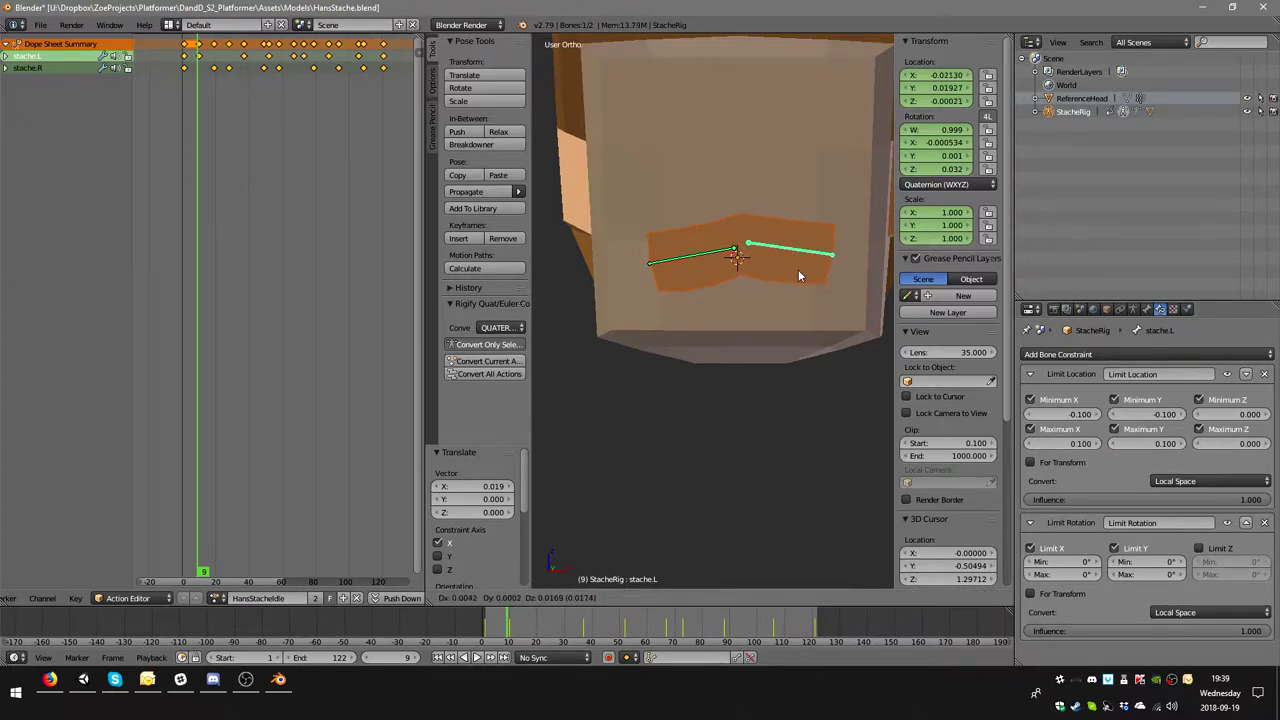
pyautogui.rightClick(810, 282)
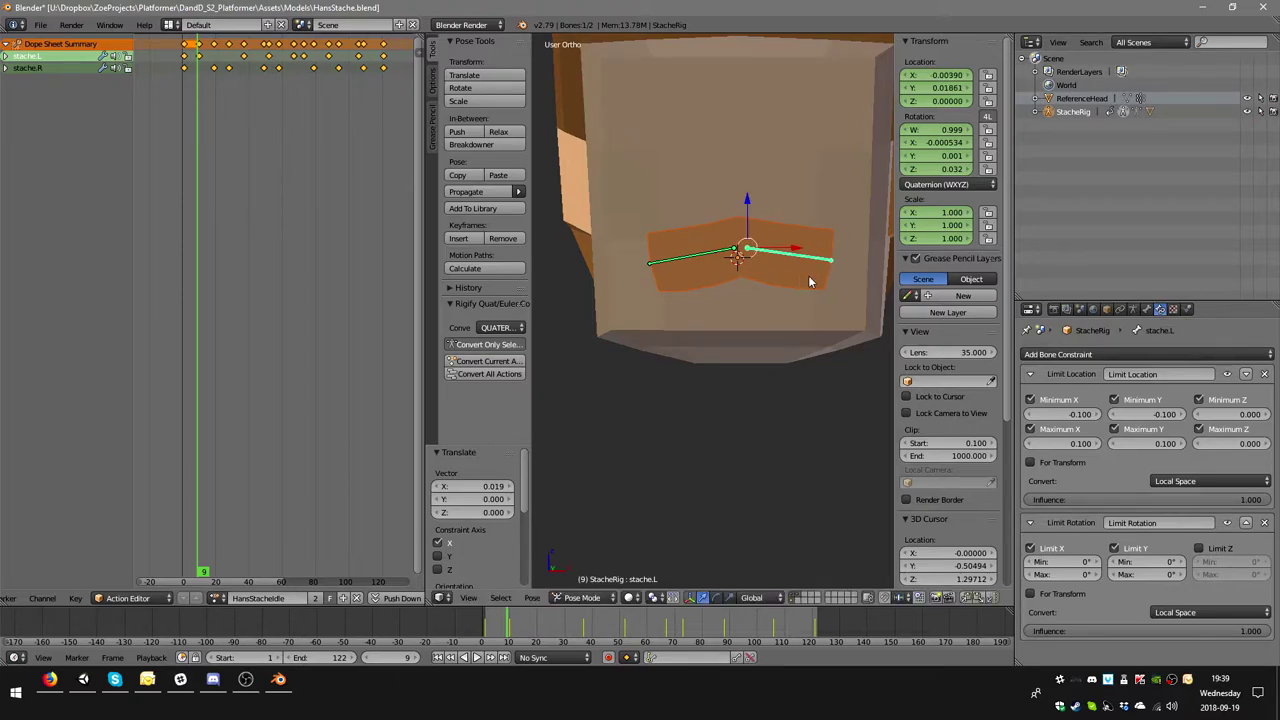
# - Nudge stache.L slightly and key its LocRotScale pose at frame 10
pyautogui.scroll(2, 190, 60)
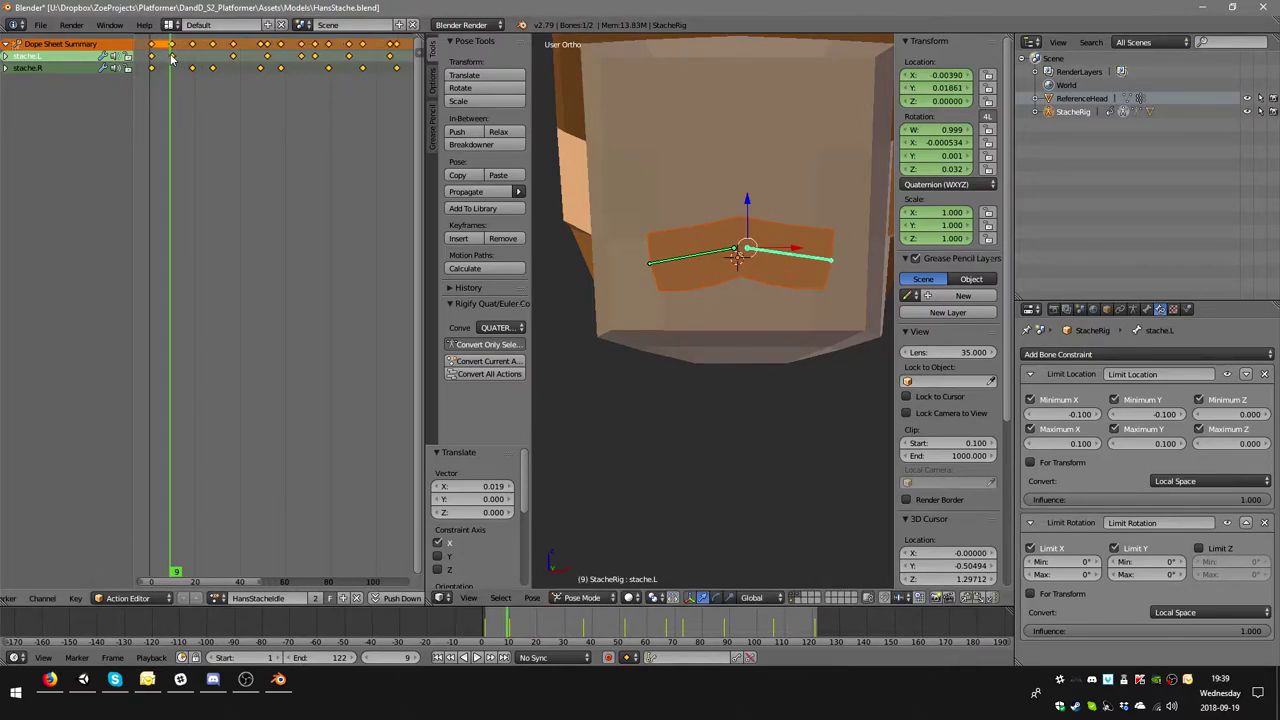
pyautogui.press('Right')
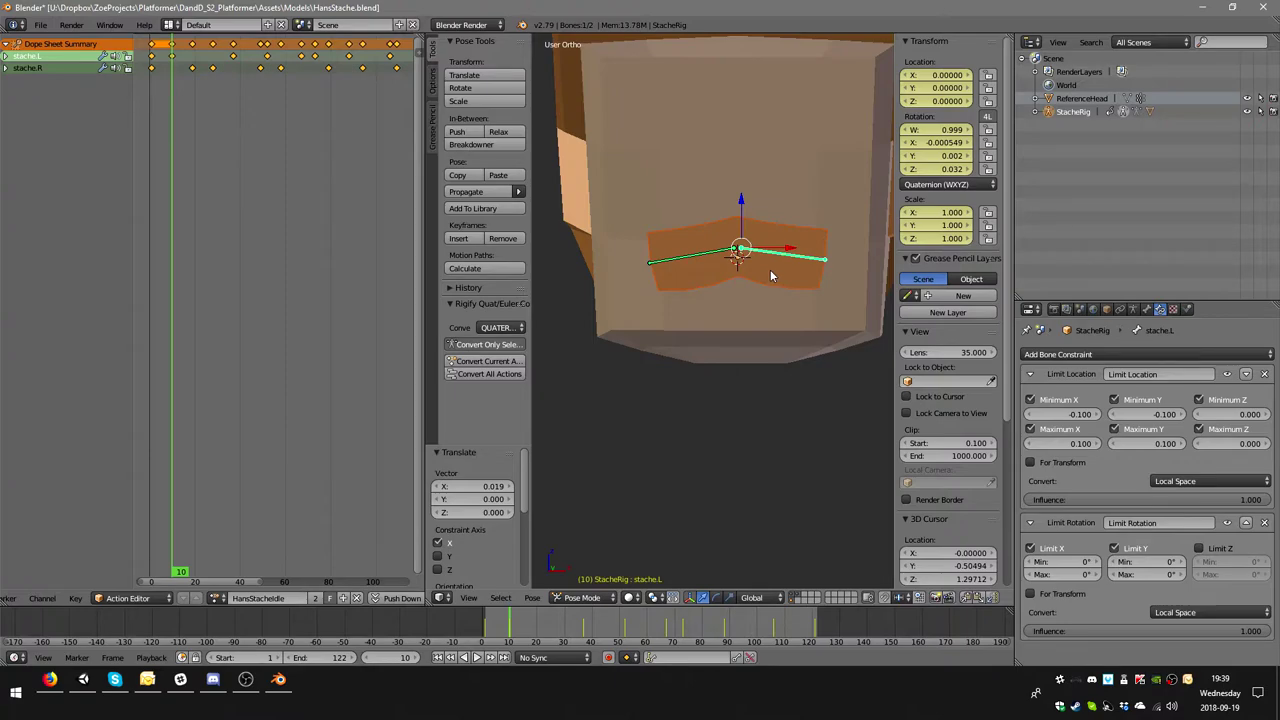
pyautogui.press('g')
pyautogui.click(773, 267)
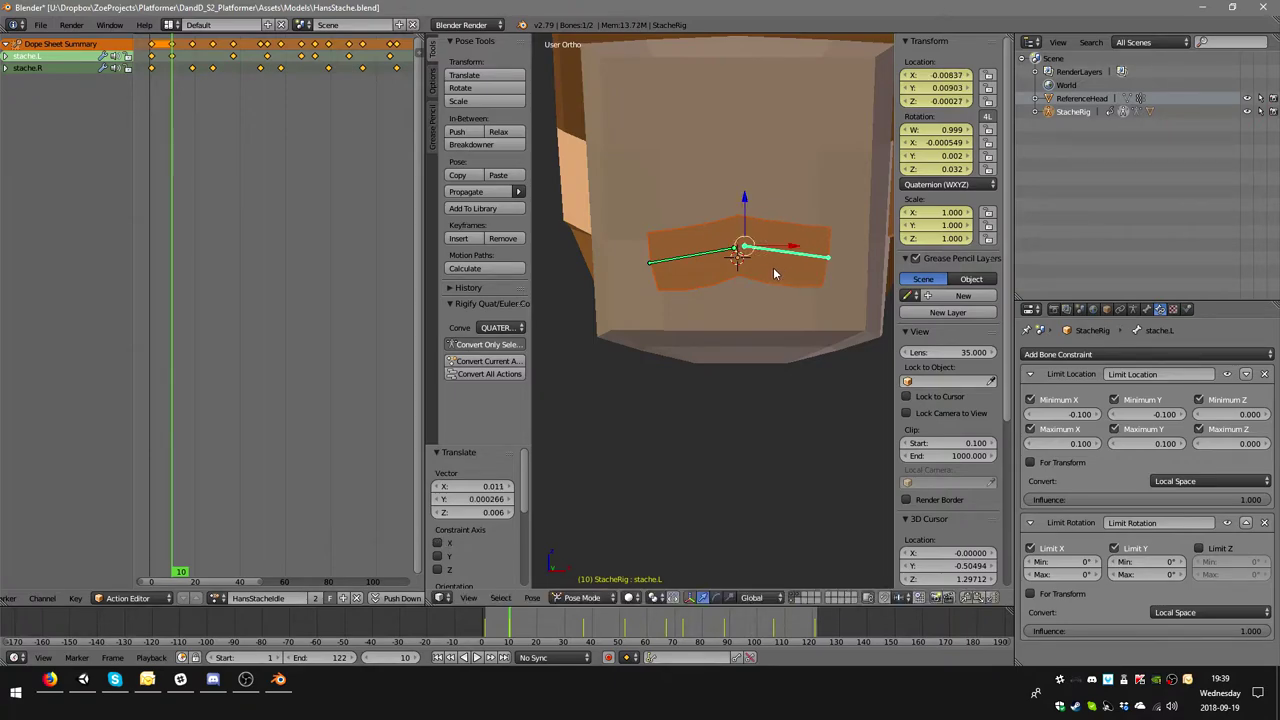
pyautogui.press('i')
pyautogui.click(793, 349)
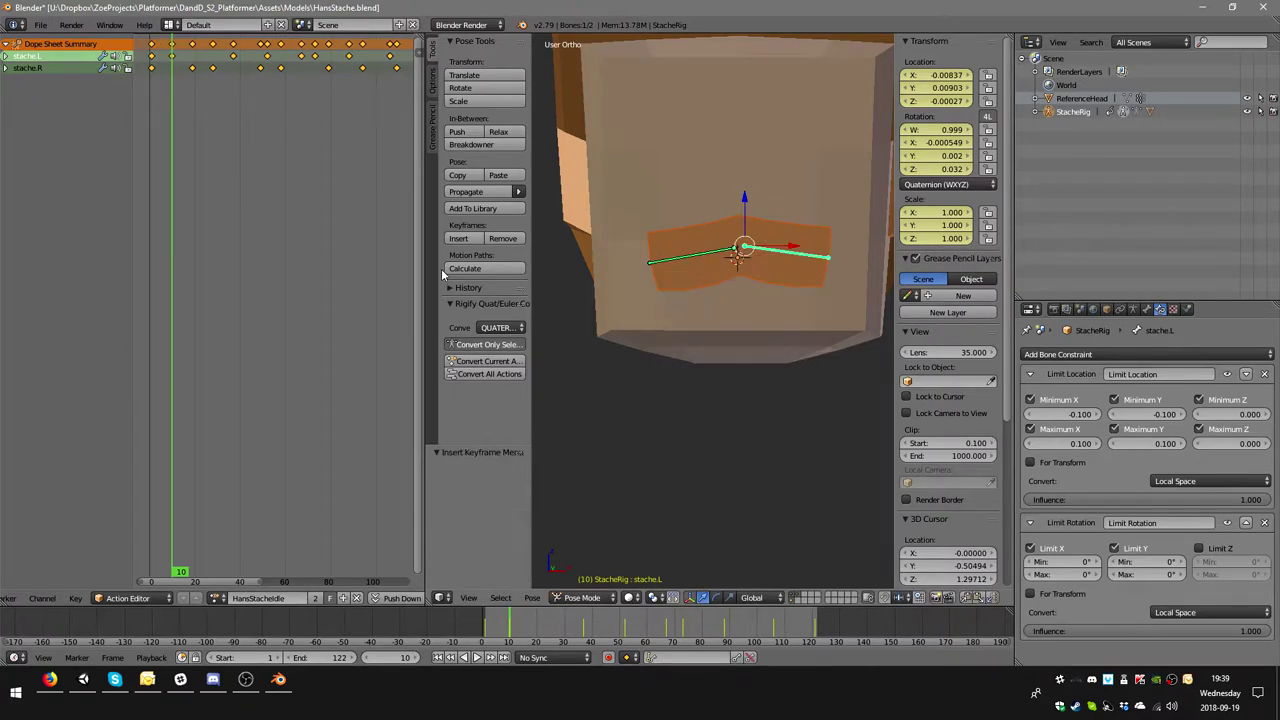
# - At frame 28, give stache.R a small offset and key its LocRotScale pose
pyautogui.click(212, 68)
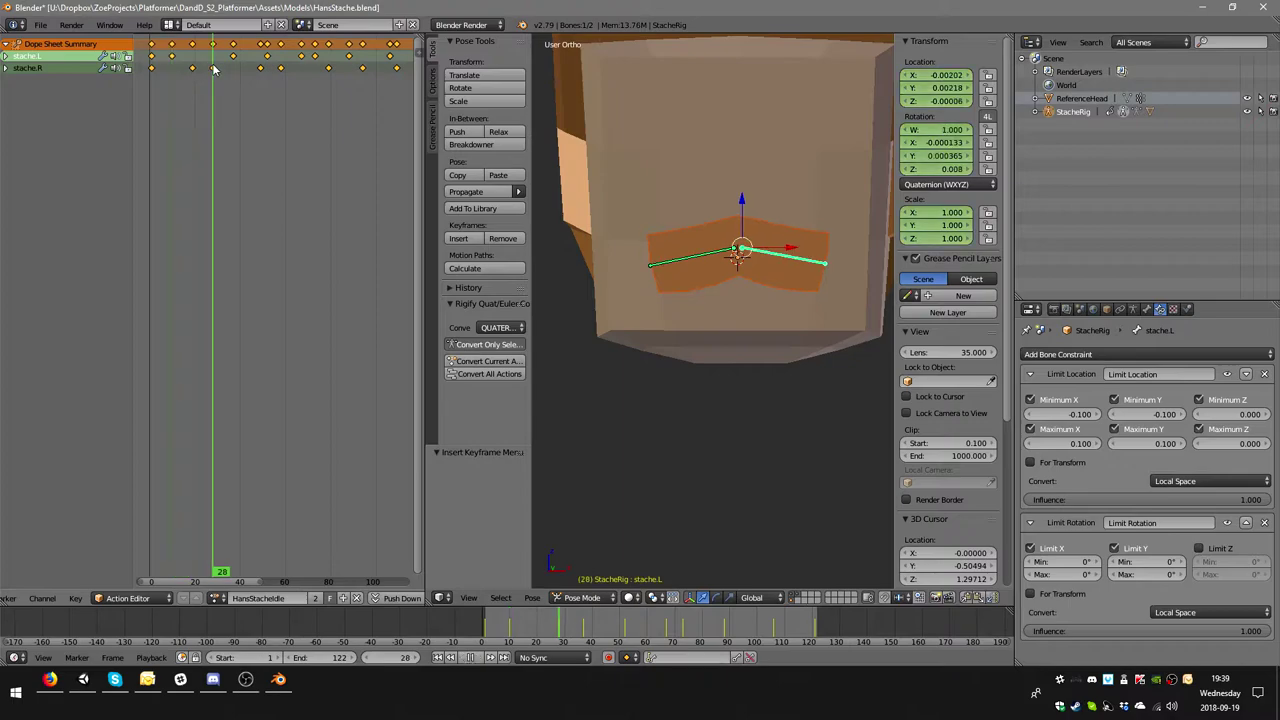
pyautogui.rightClick(707, 258)
pyautogui.press('g')
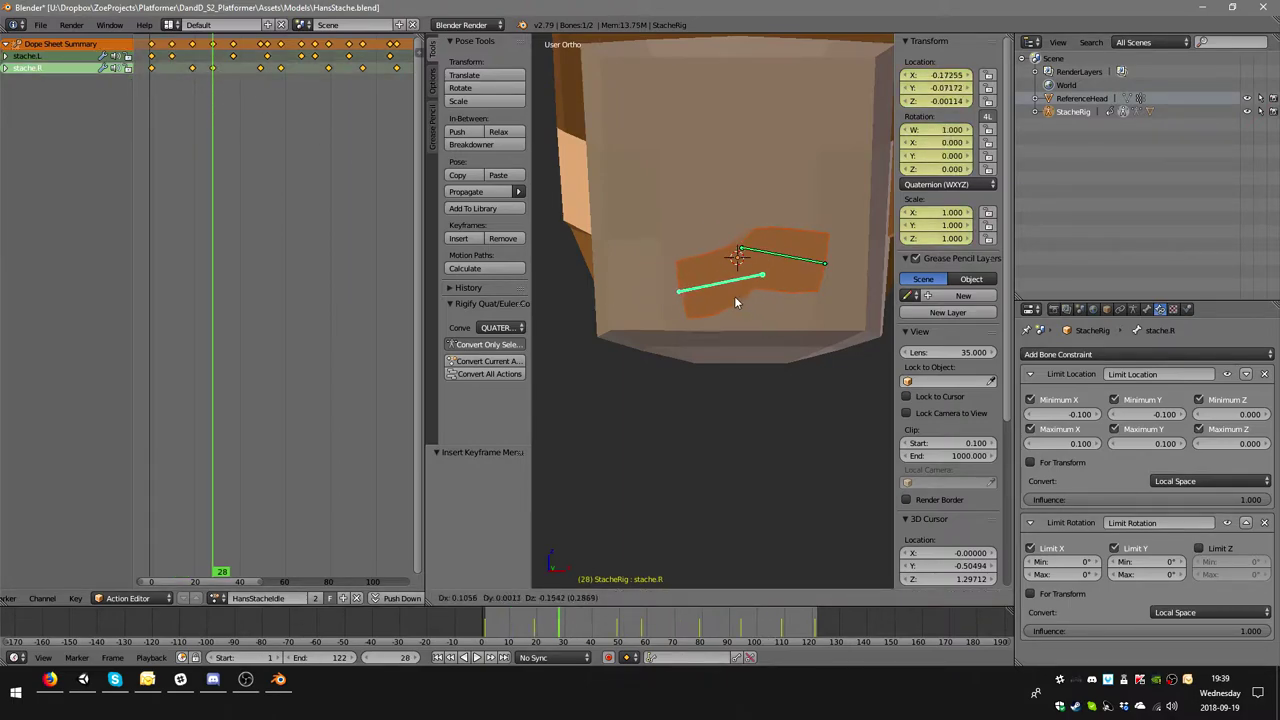
pyautogui.rightClick(693, 248)
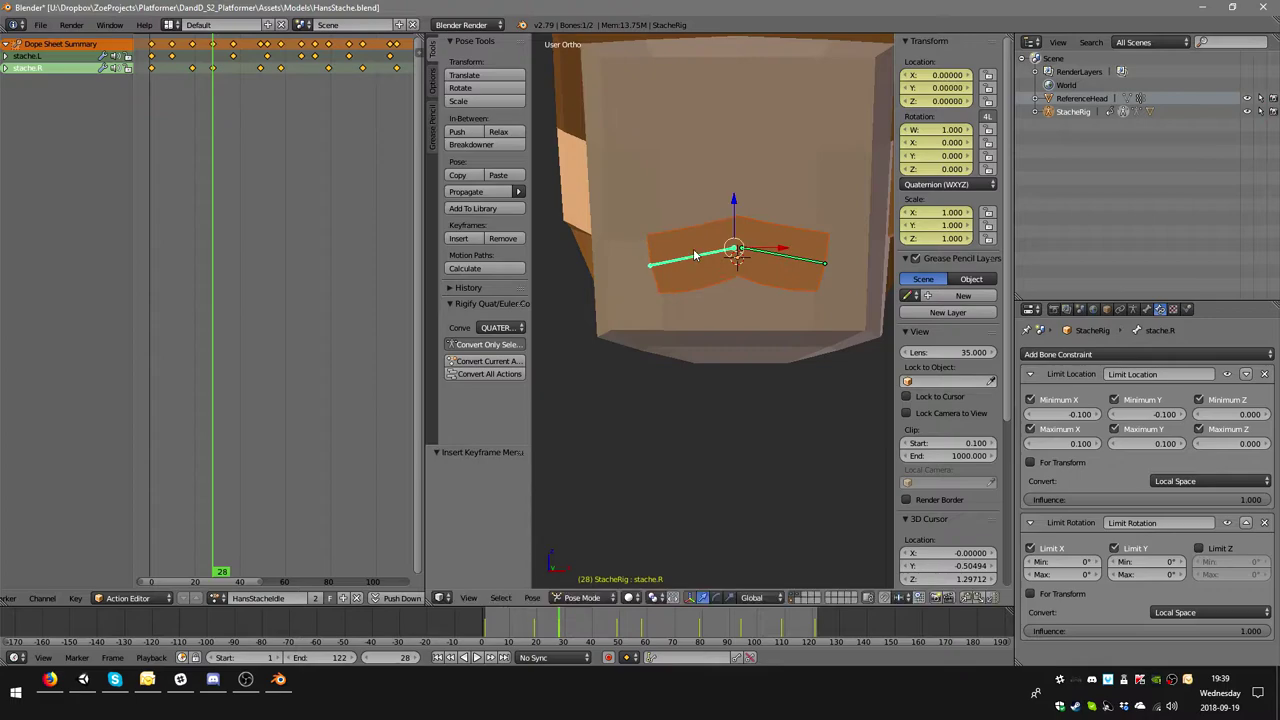
pyautogui.press('g')
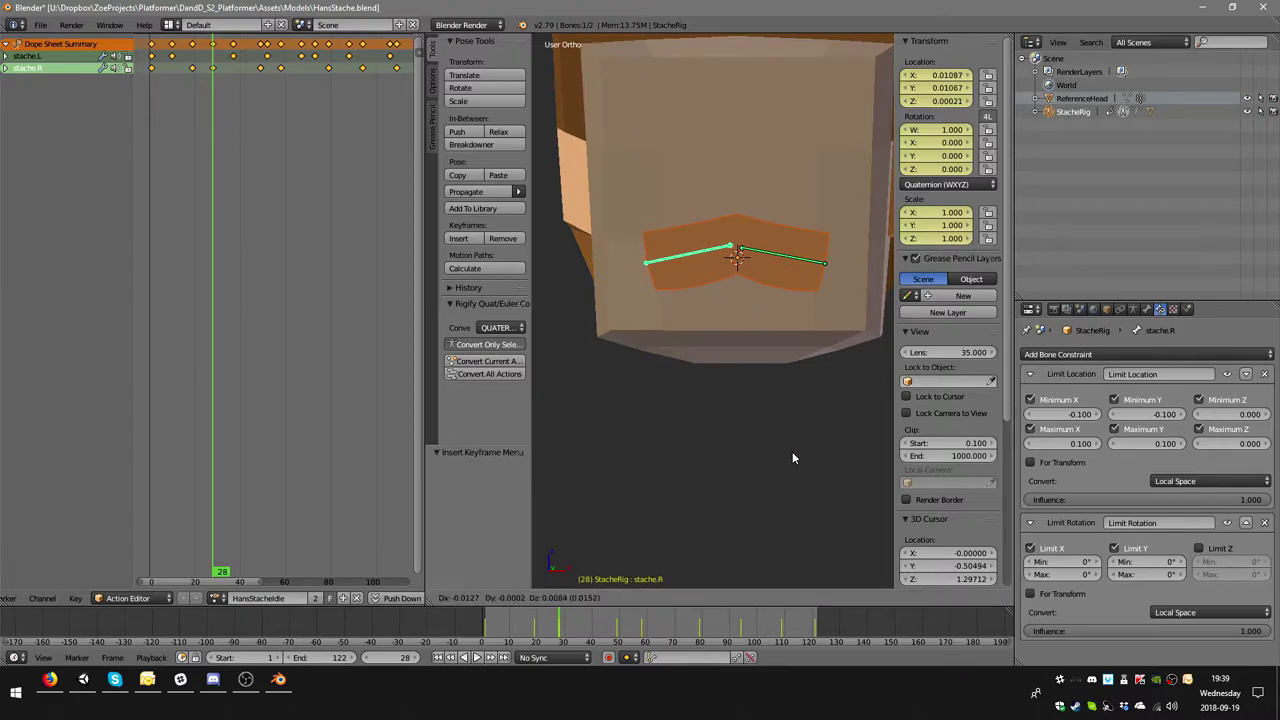
pyautogui.click(792, 458)
pyautogui.press('i')
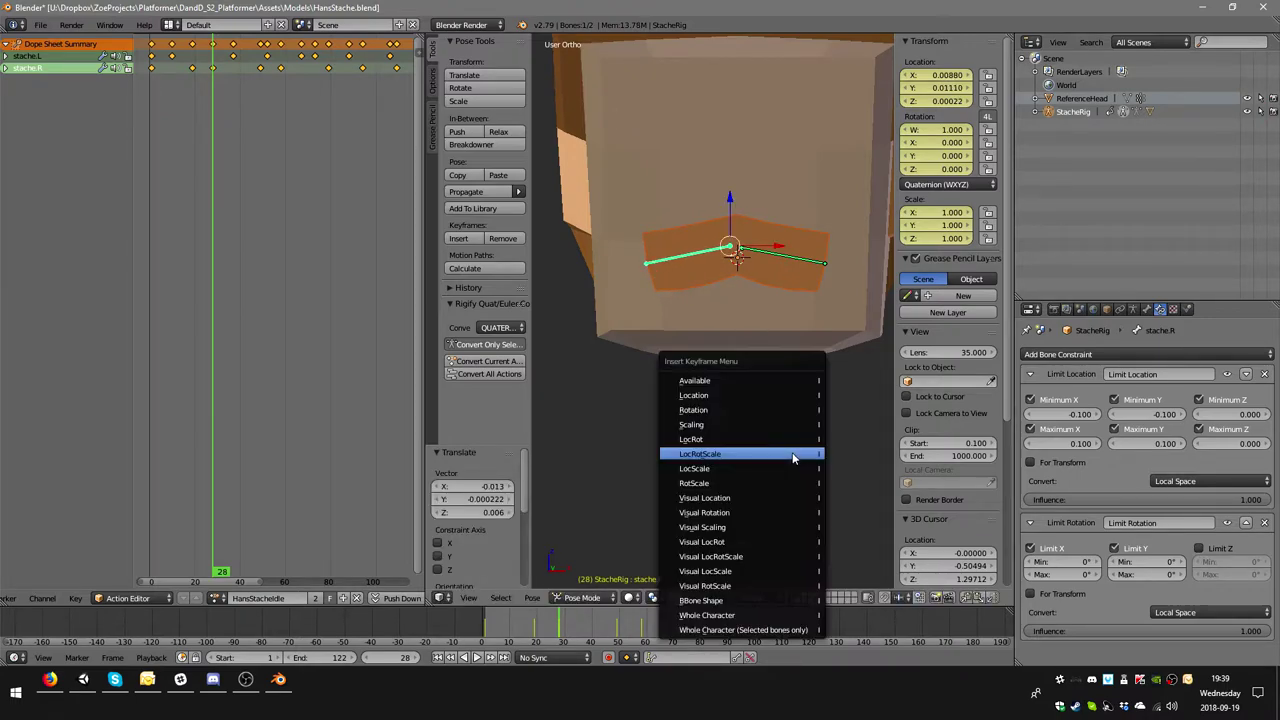
pyautogui.click(792, 452)
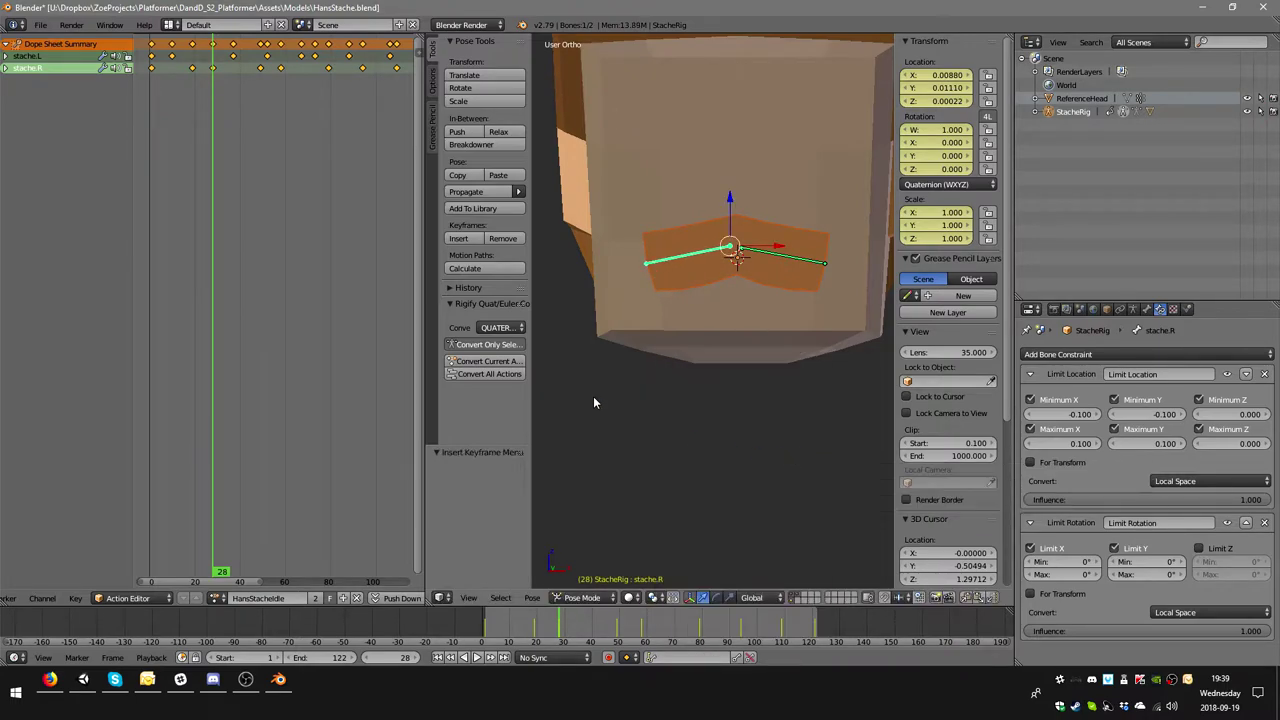
# - At frame 52, move stache.L slightly and key its pose
pyautogui.click(266, 60)
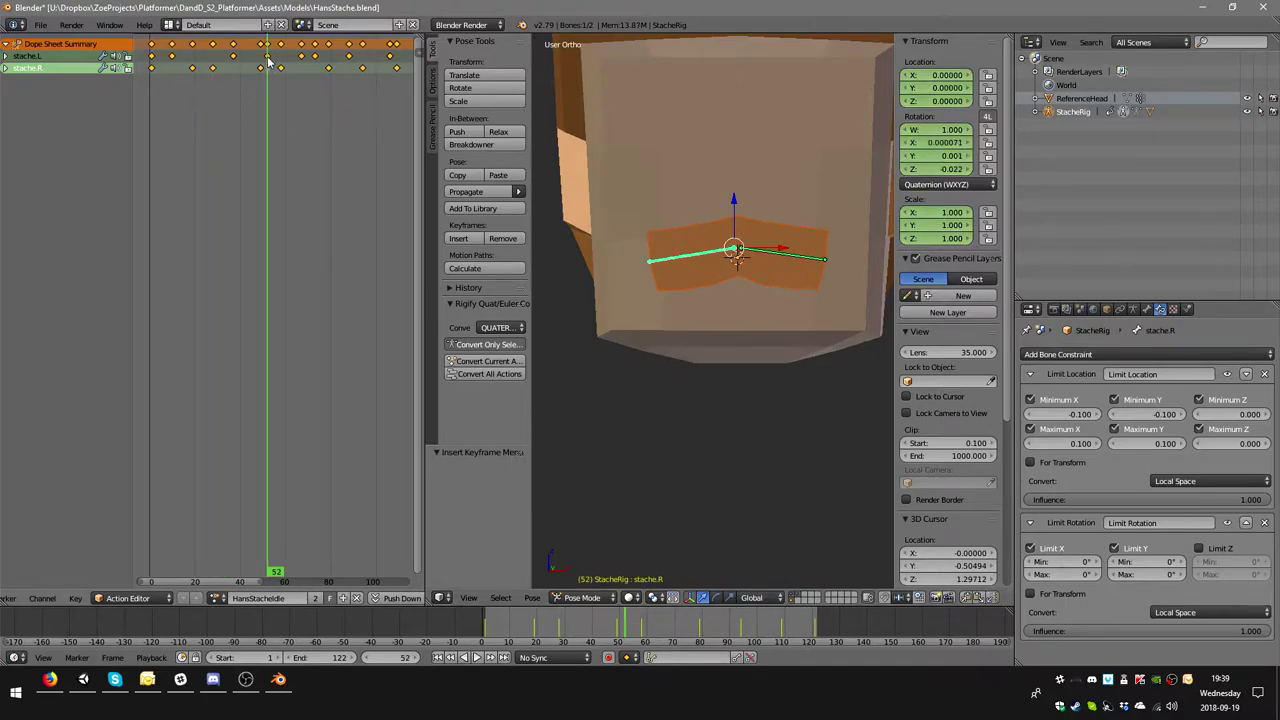
pyautogui.rightClick(792, 260)
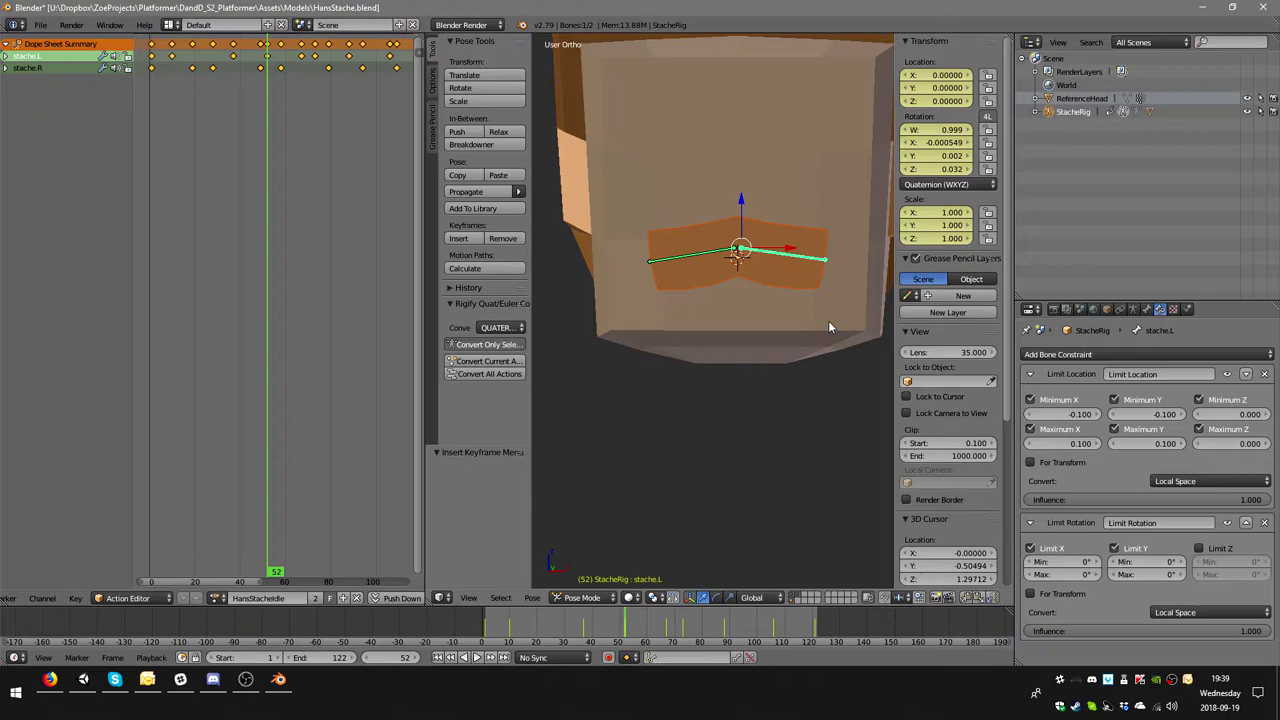
pyautogui.press('g')
pyautogui.click(830, 322)
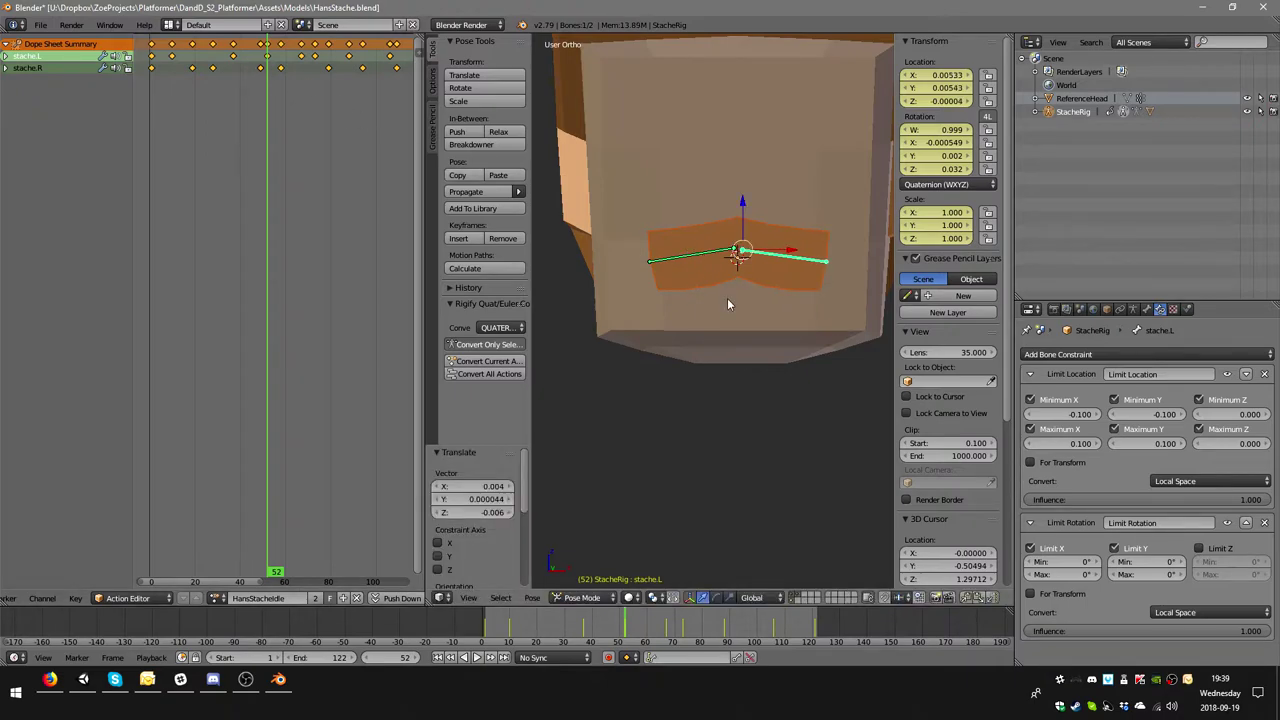
pyautogui.press('i')
pyautogui.click(727, 298)
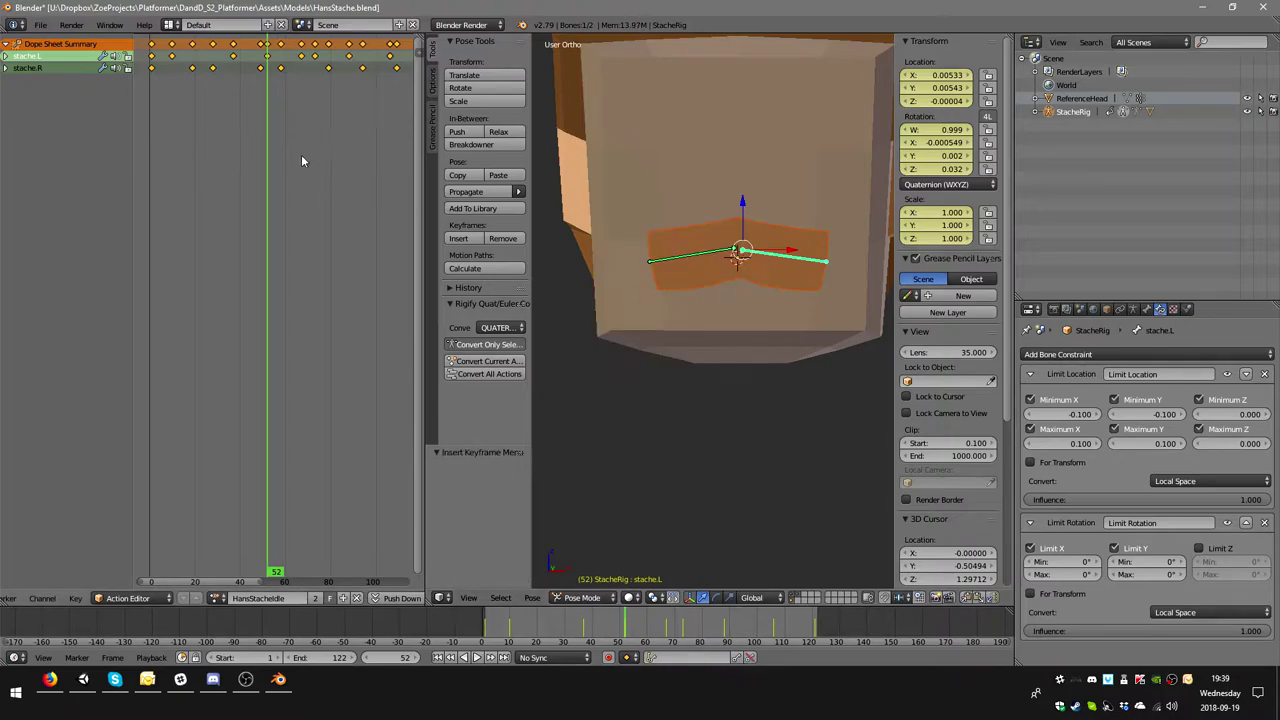
# - At frame 73, give stache.L a small offset, cancelling an extra move
pyautogui.click(316, 57)
pyautogui.press('g')
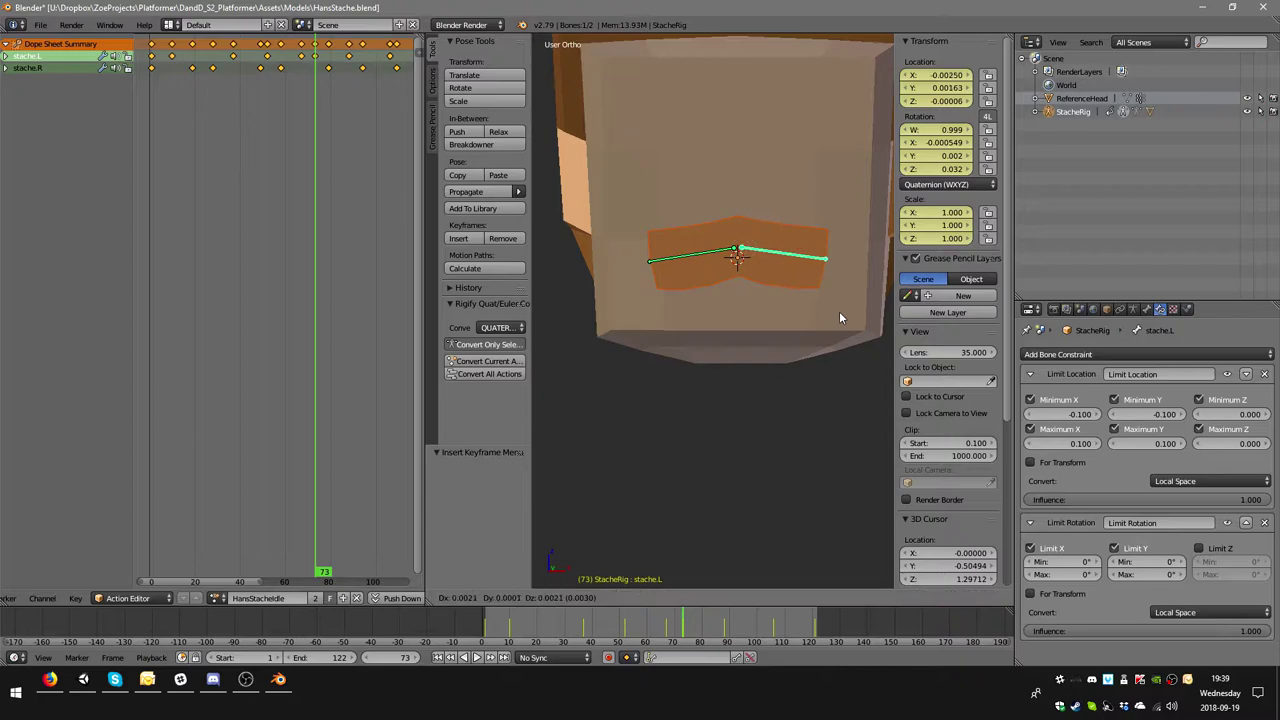
pyautogui.click(840, 311)
pyautogui.press('g')
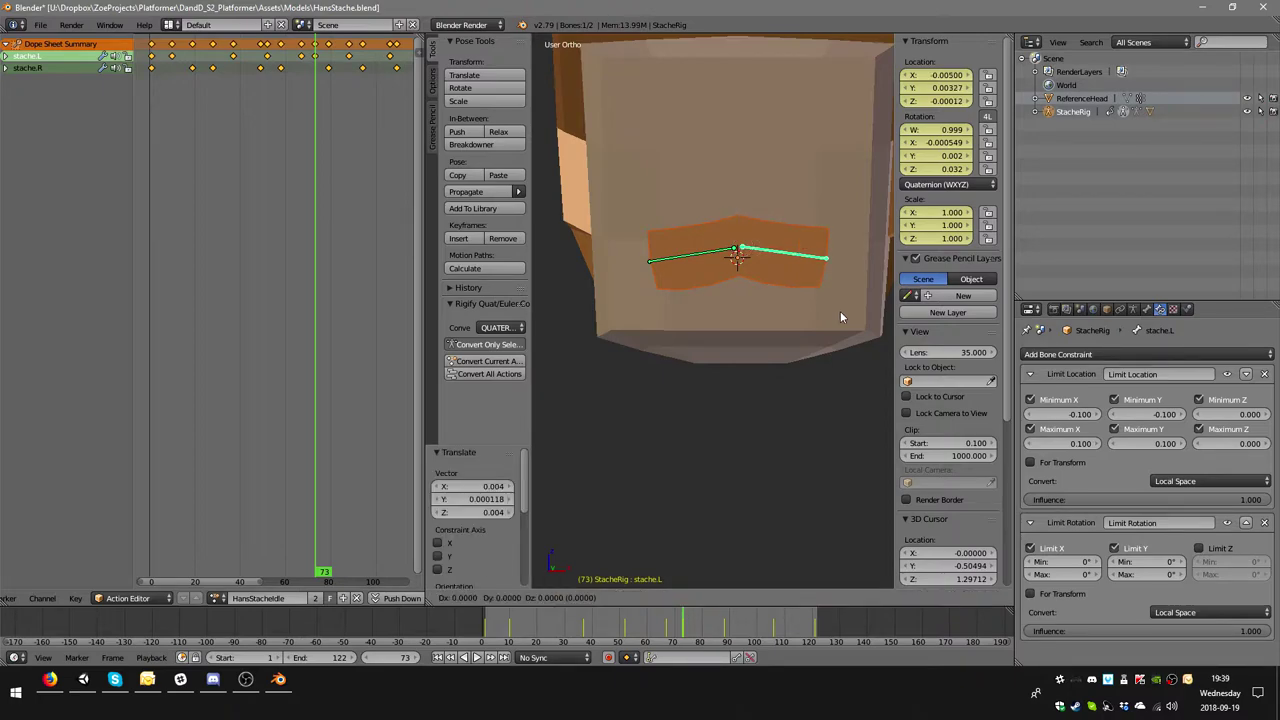
pyautogui.rightClick(840, 316)
# - Key stache.L's pose at frame 73 and delete the frame-69 keyframes
pyautogui.press('i')
pyautogui.click(840, 316)
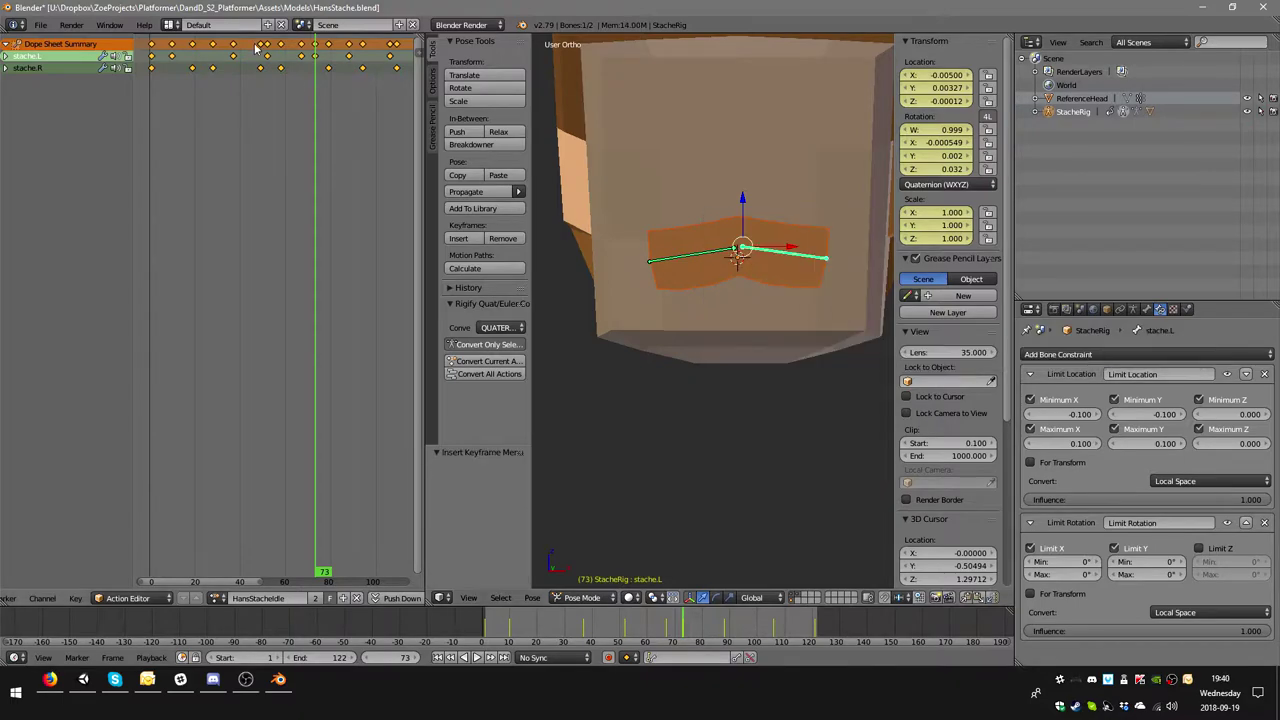
pyautogui.click(304, 60)
pyautogui.press('x')
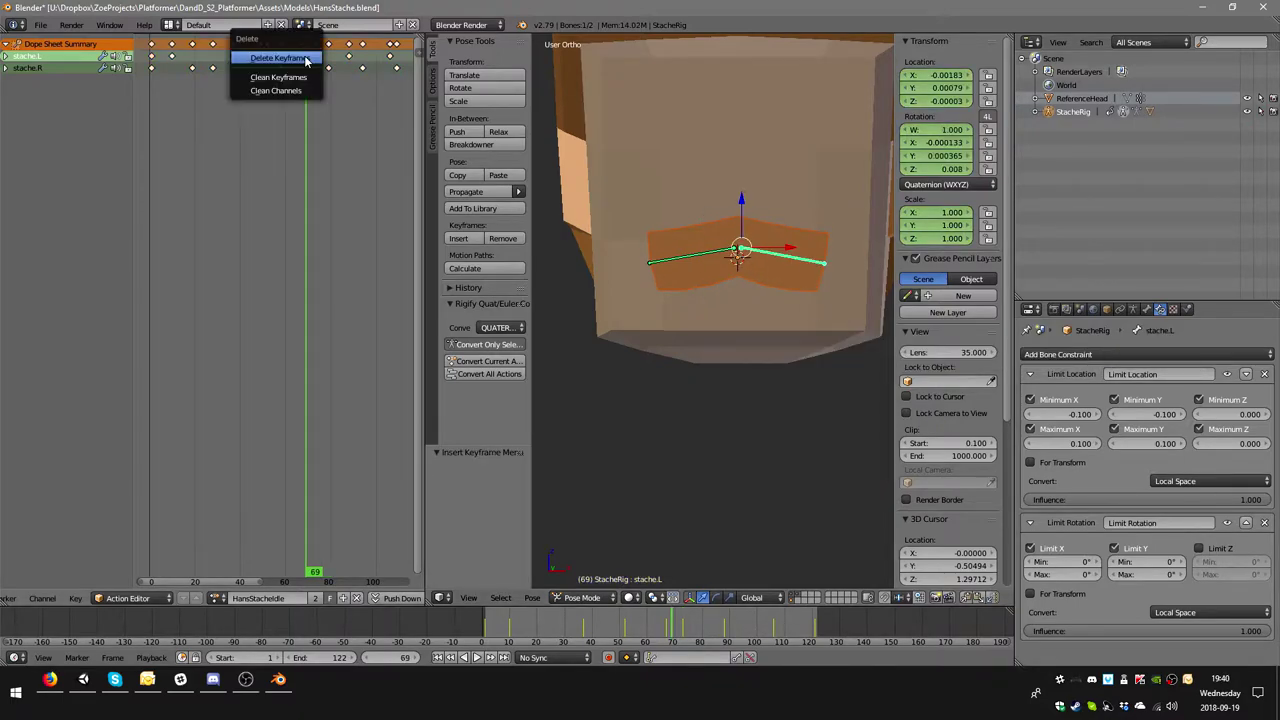
pyautogui.click(285, 66)
# - At frame 58, nudge stache.R and key its LocRotScale pose
pyautogui.click(280, 69)
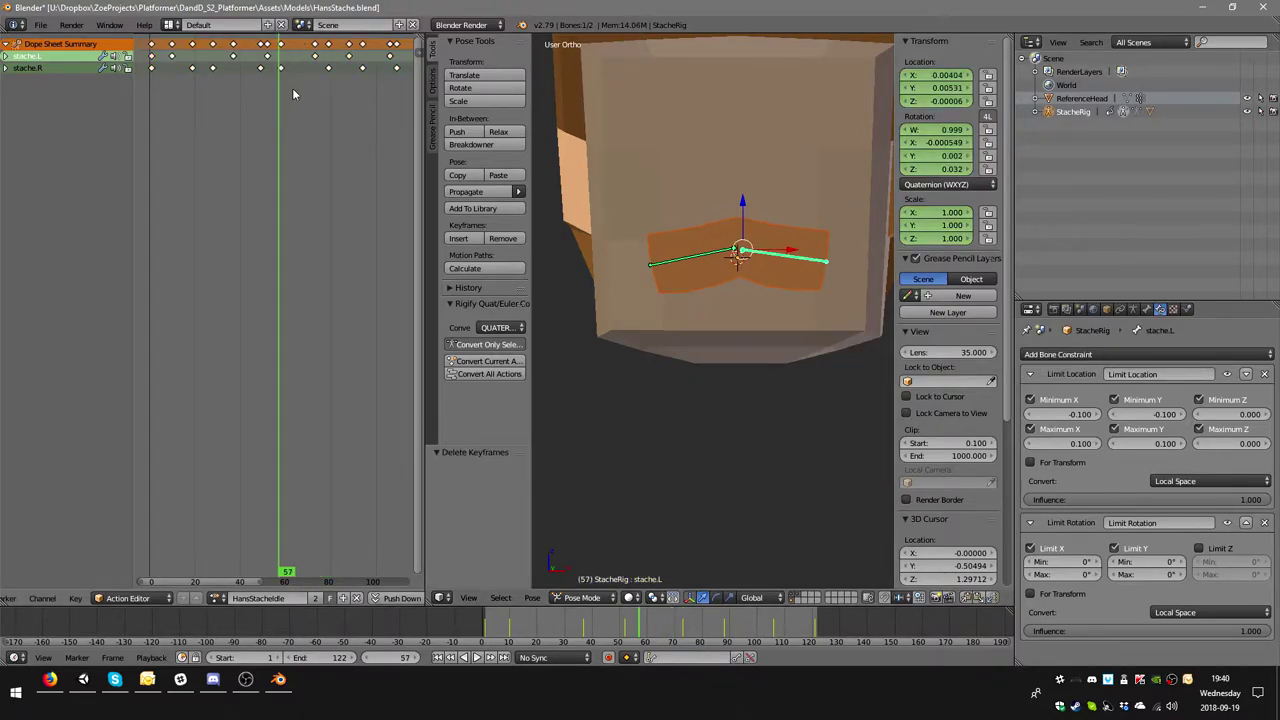
pyautogui.click(282, 70)
pyautogui.rightClick(697, 260)
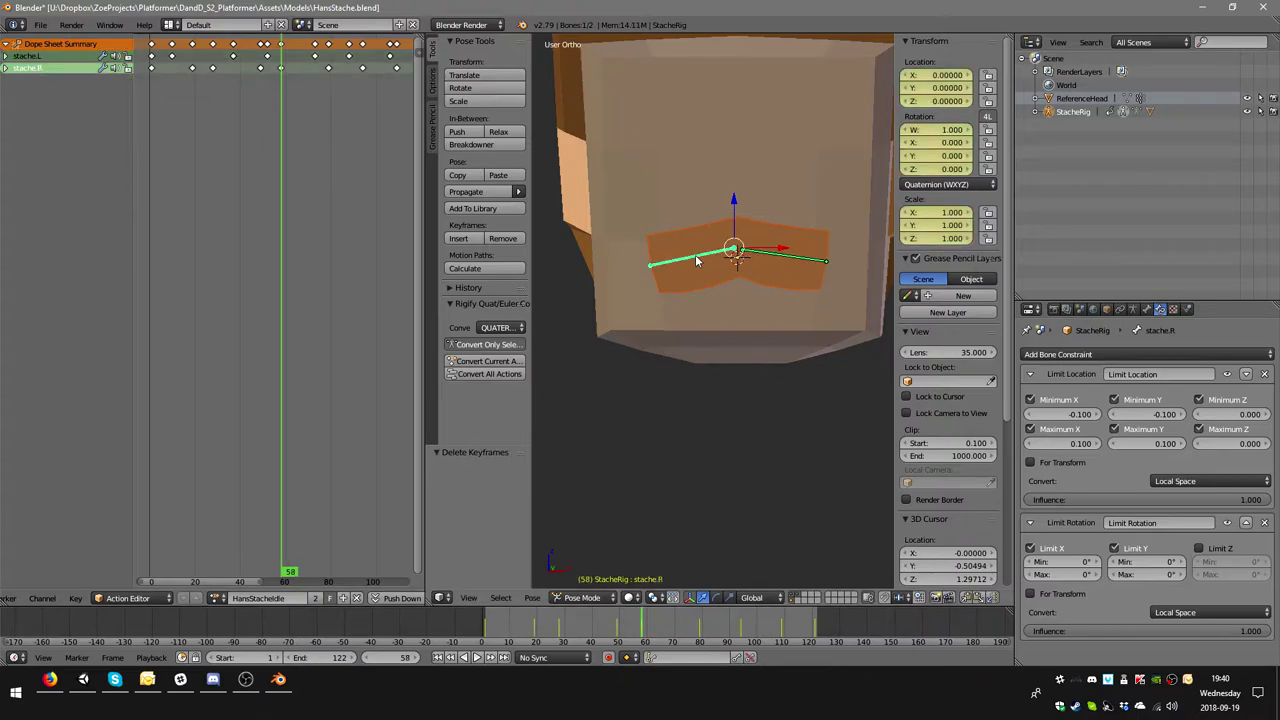
pyautogui.press('g')
pyautogui.click(834, 300)
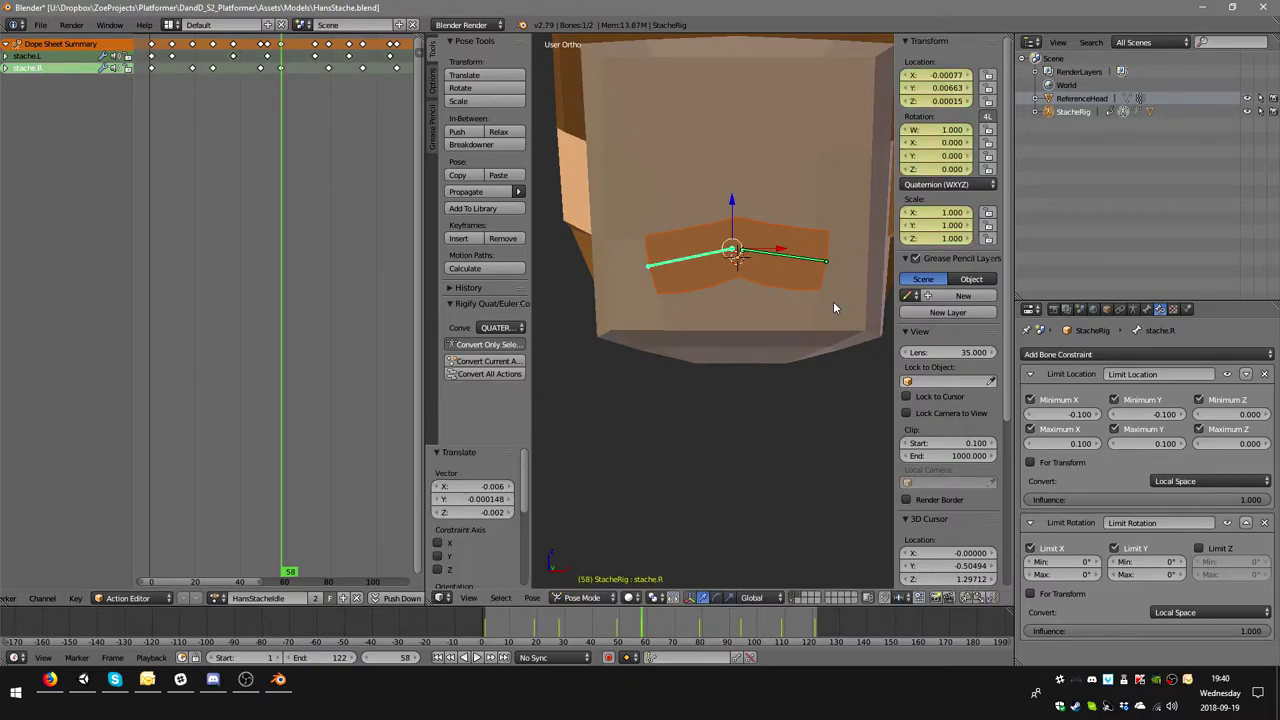
pyautogui.press('i')
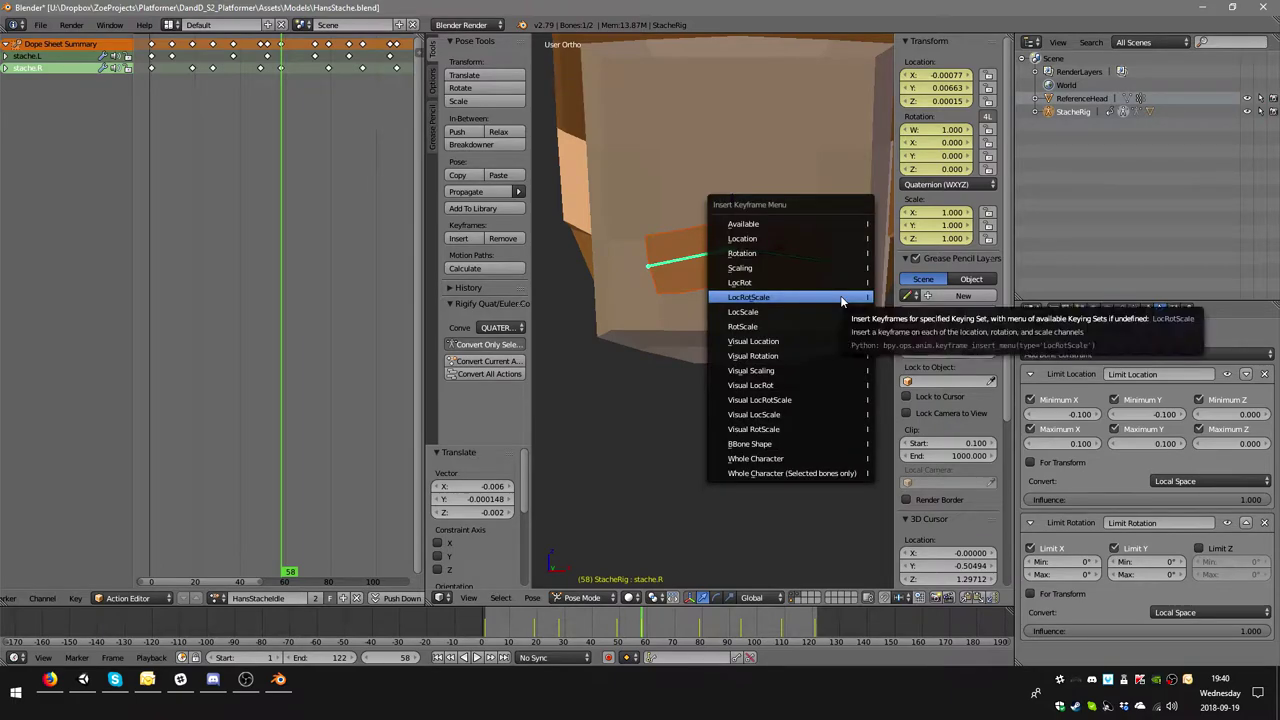
pyautogui.click(840, 295)
# - At frame 79, reposition stache.R and key its pose
pyautogui.click(333, 70)
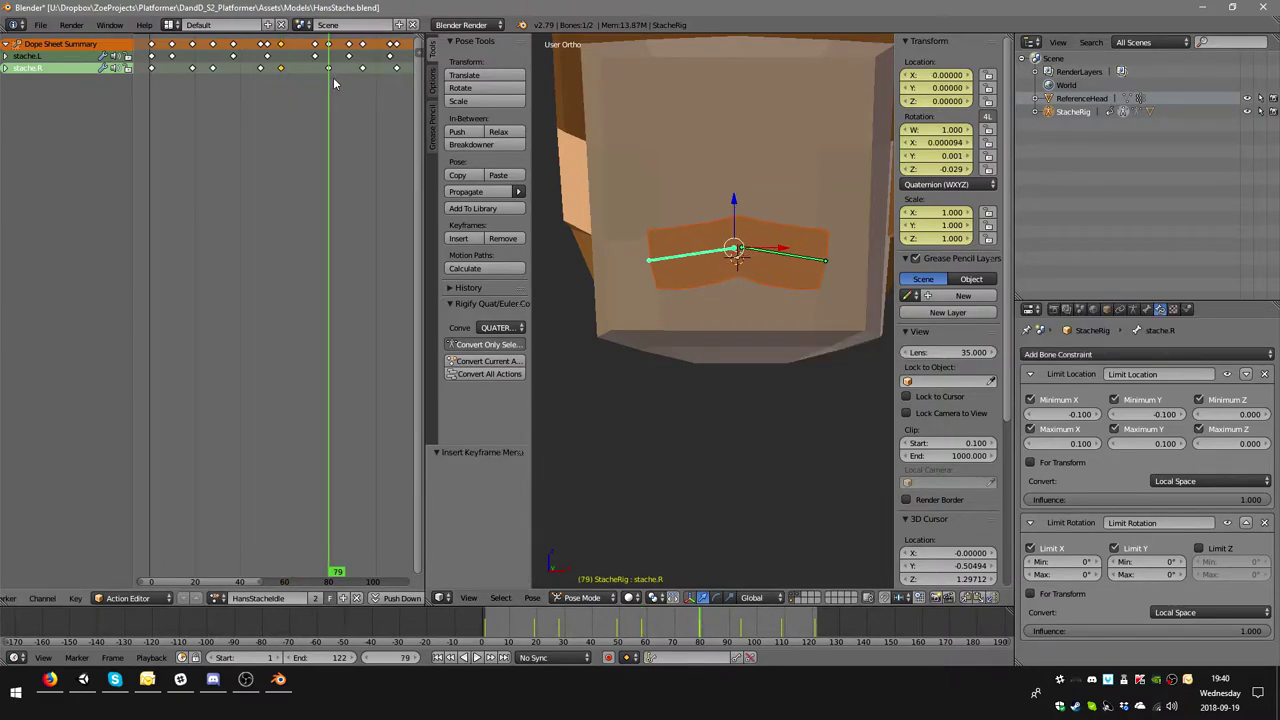
pyautogui.press('g')
pyautogui.click(799, 289)
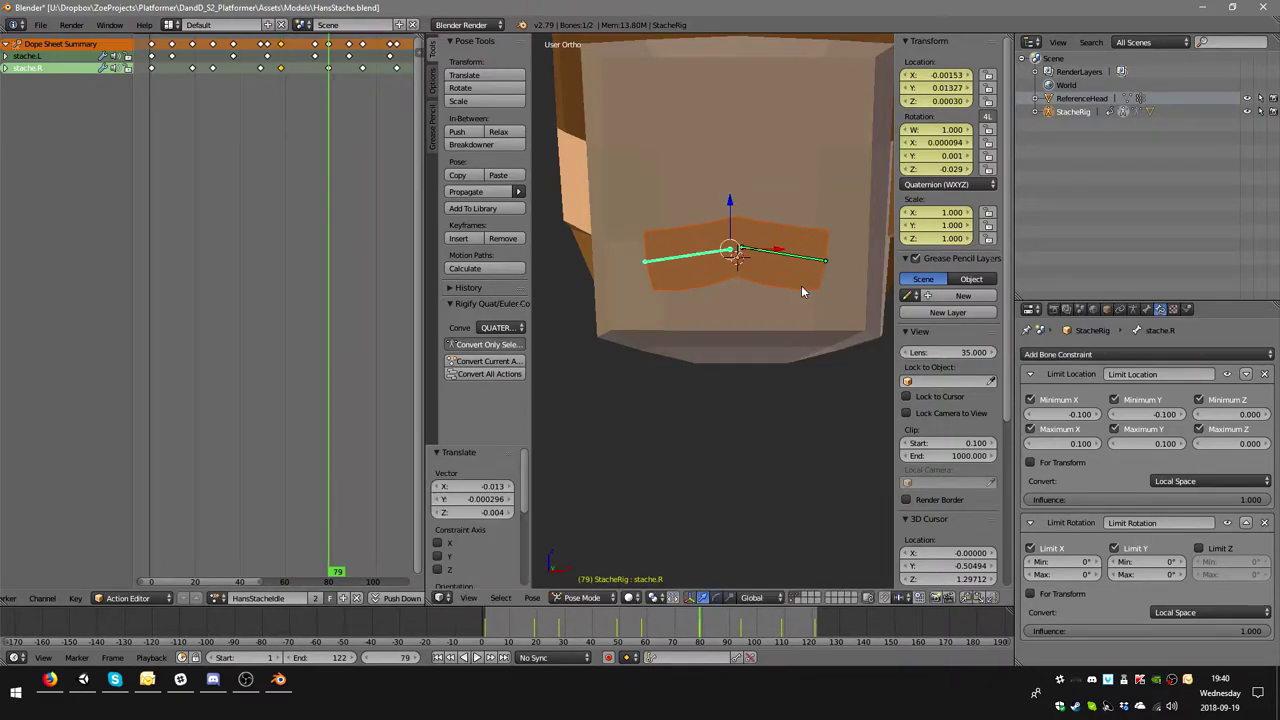
pyautogui.press('i')
pyautogui.click(801, 286)
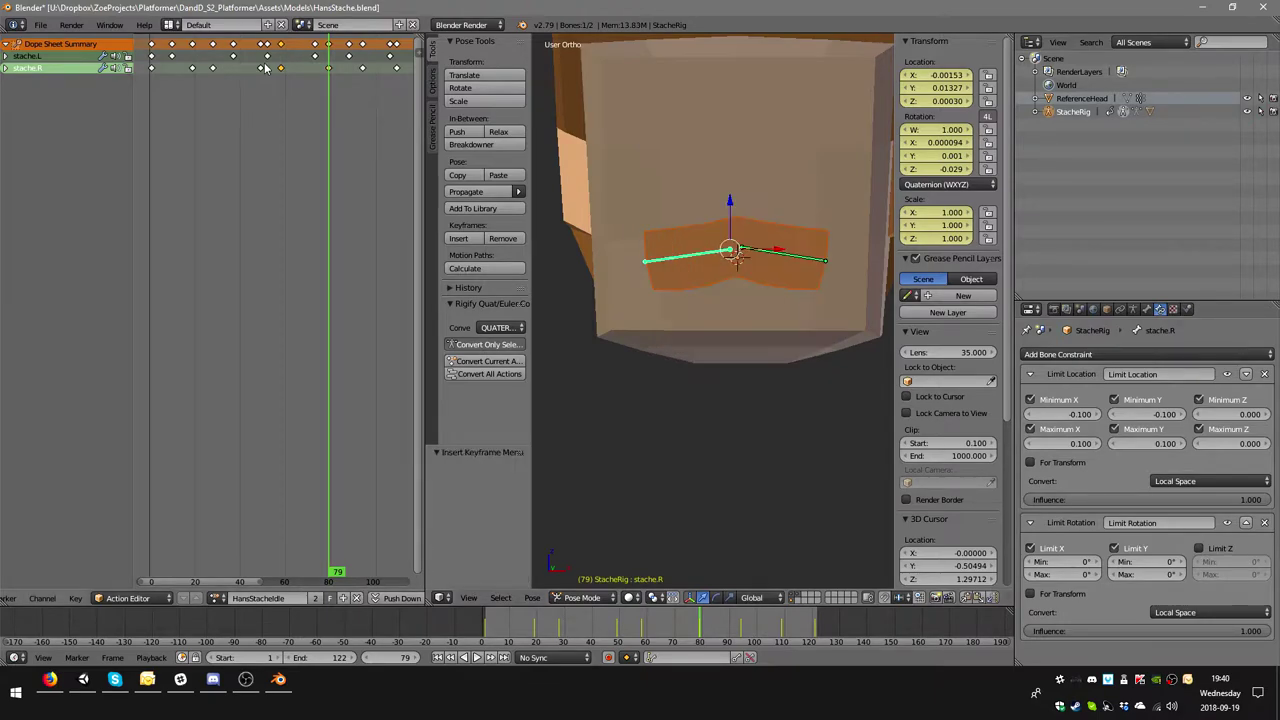
# - At frame 88, move stache.L slightly and key its pose
pyautogui.click(350, 63)
pyautogui.rightClick(781, 263)
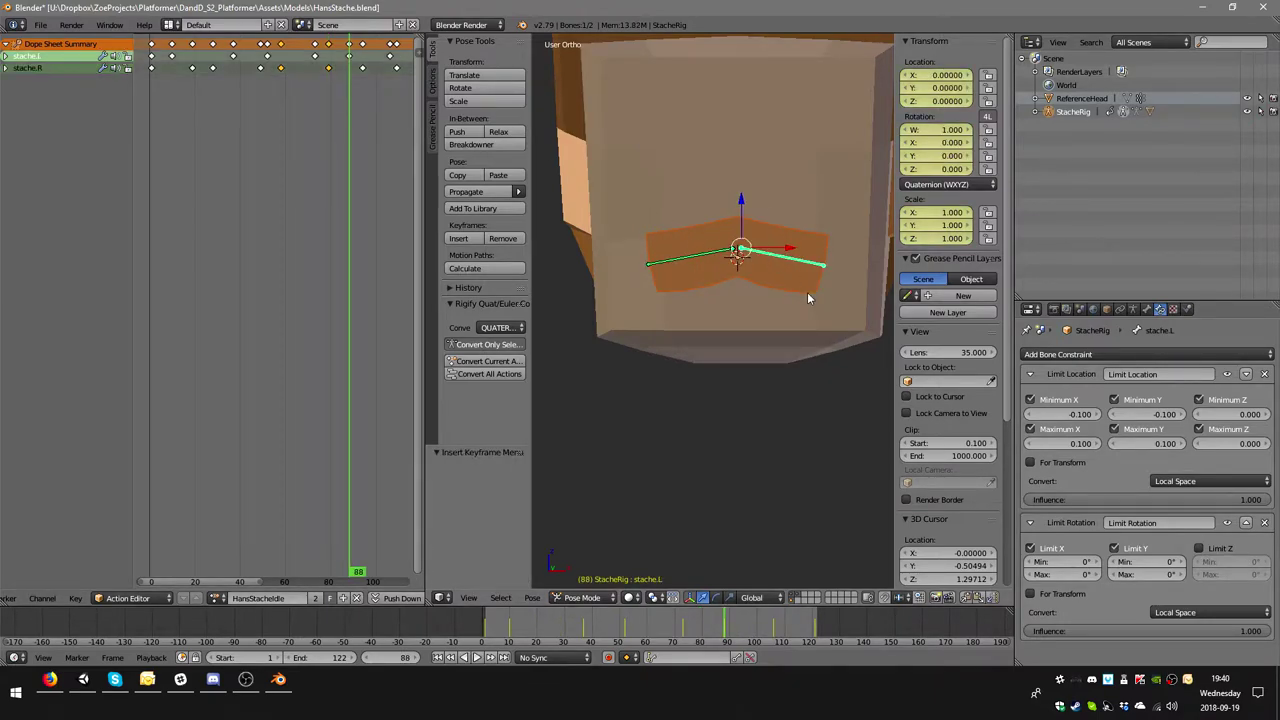
pyautogui.press('g')
pyautogui.click(808, 291)
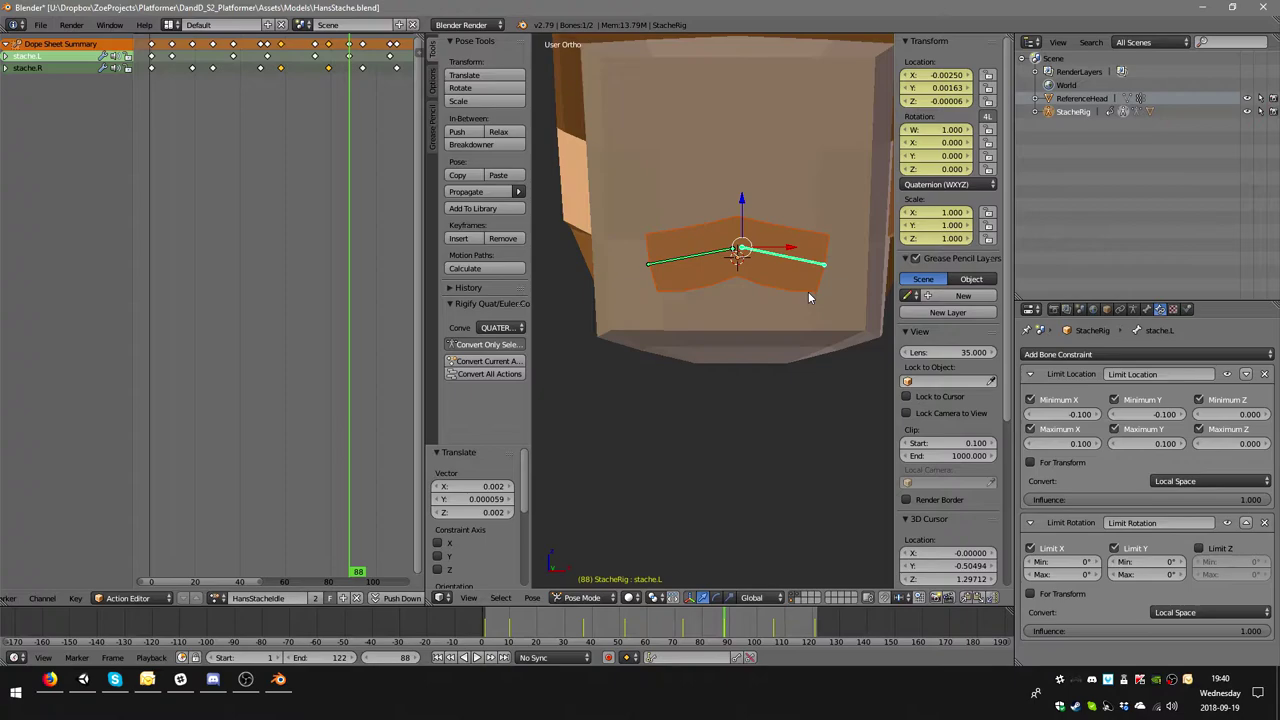
pyautogui.press('i')
pyautogui.click(808, 291)
# - At frame 109, nudge stache.R, key its pose, and play the animation
pyautogui.scroll(-2, 340, 130)
pyautogui.scroll(-1, 340, 120)
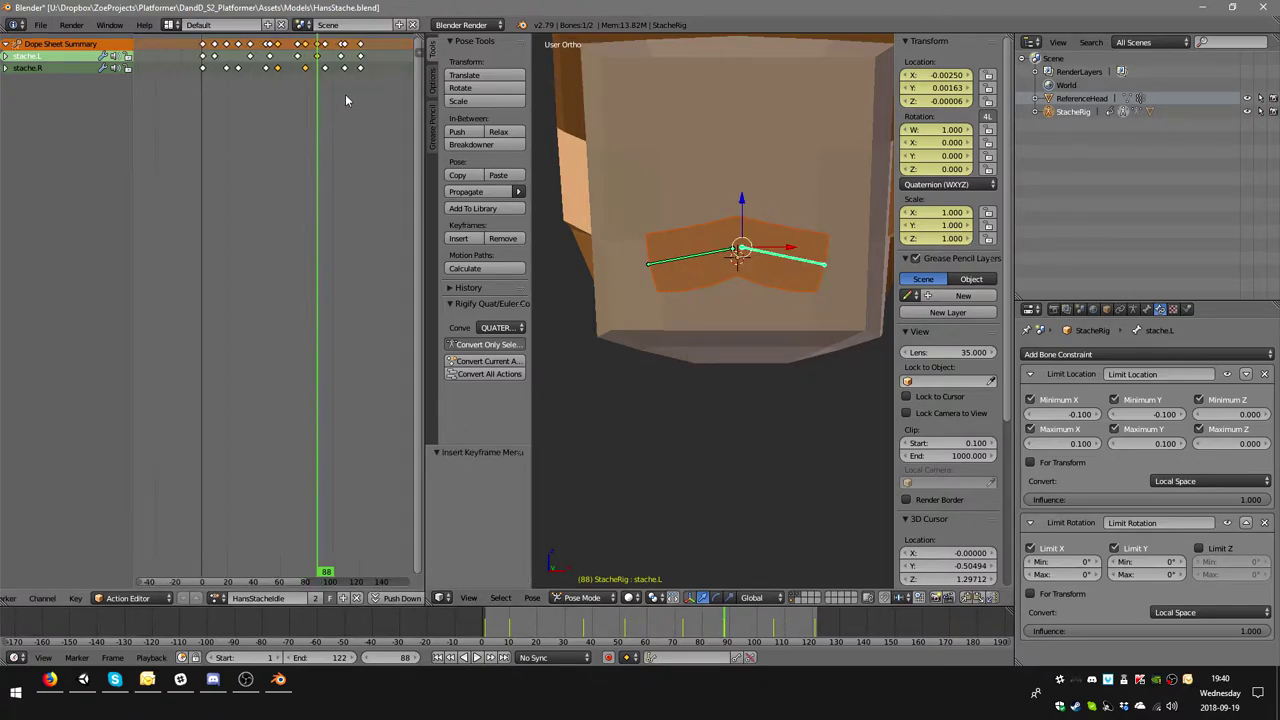
pyautogui.click(345, 70)
pyautogui.rightClick(689, 251)
pyautogui.press('g')
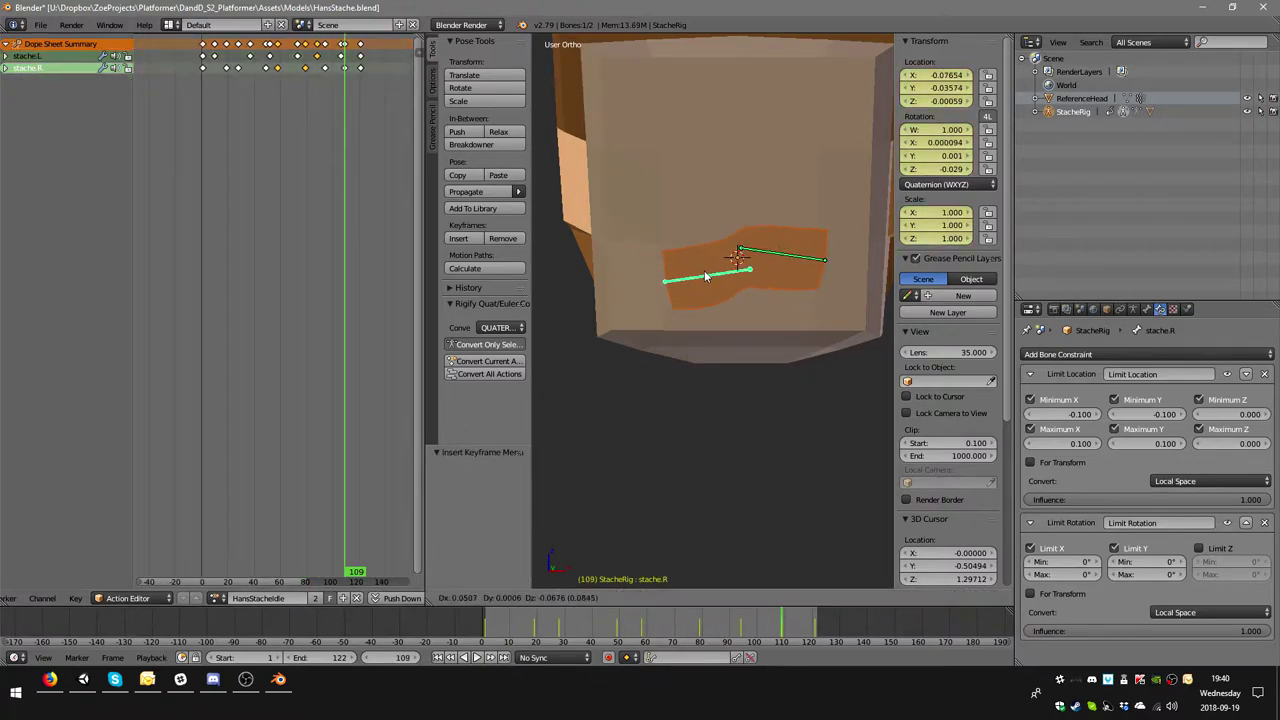
pyautogui.click(683, 255)
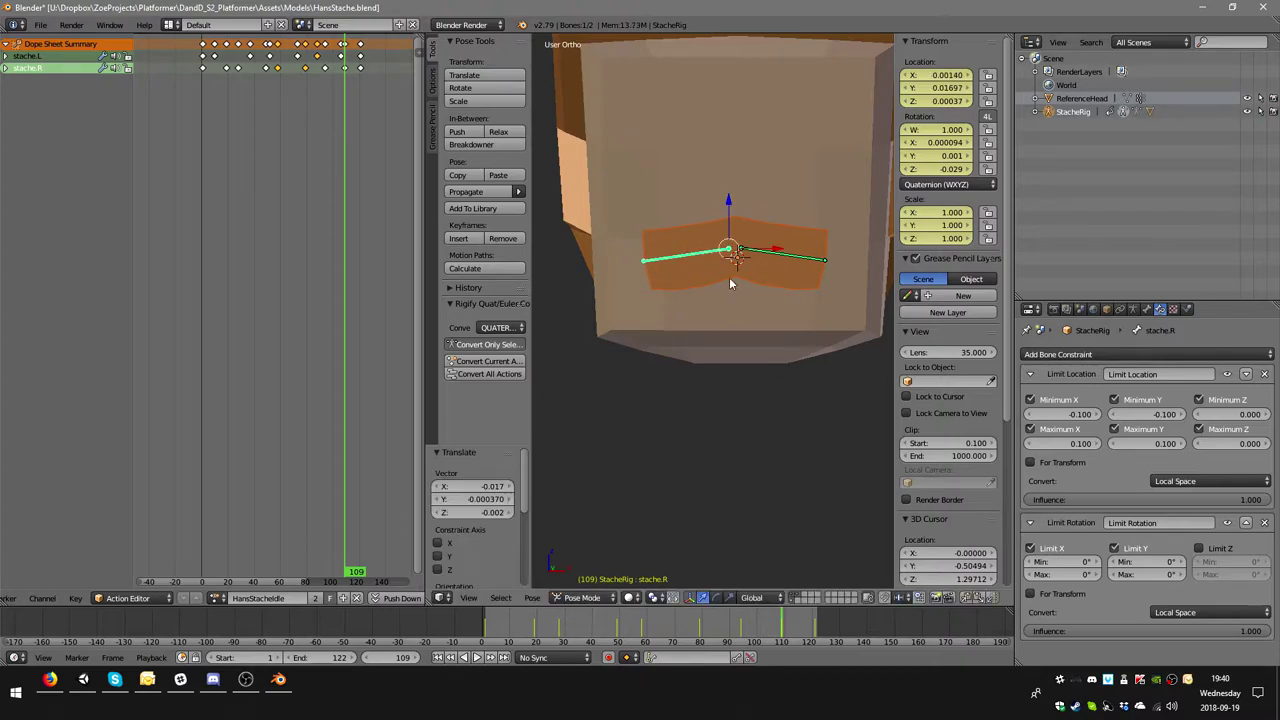
pyautogui.press('i')
pyautogui.click(768, 306)
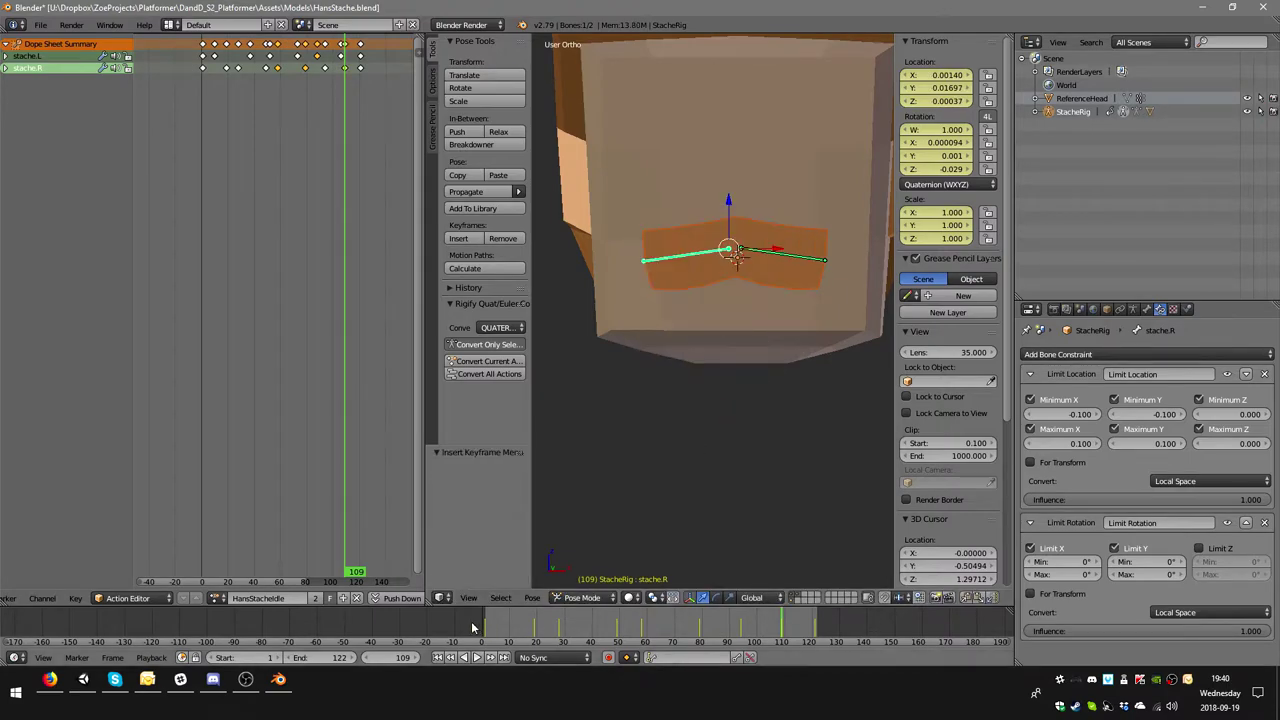
pyautogui.click(482, 657)
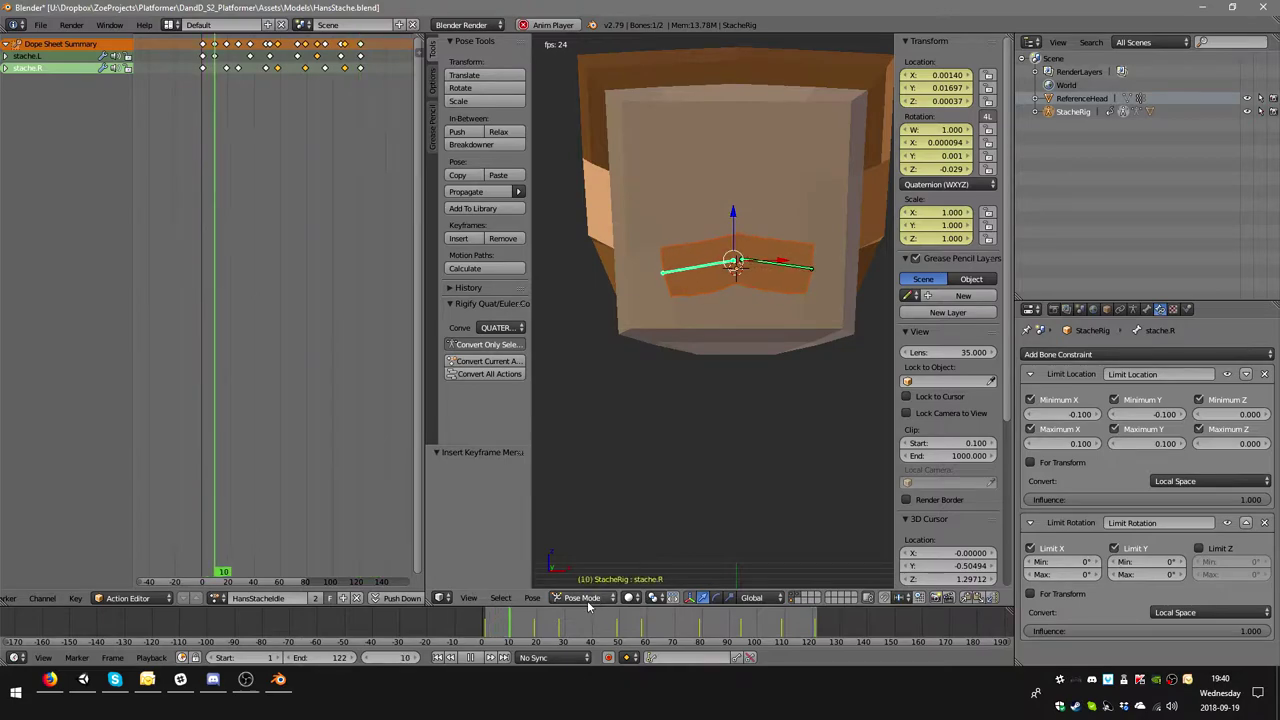
# - Stop playback, rewind to frame 1 and replay briefly to review the motion
pyautogui.hotkey('alt', 'a')
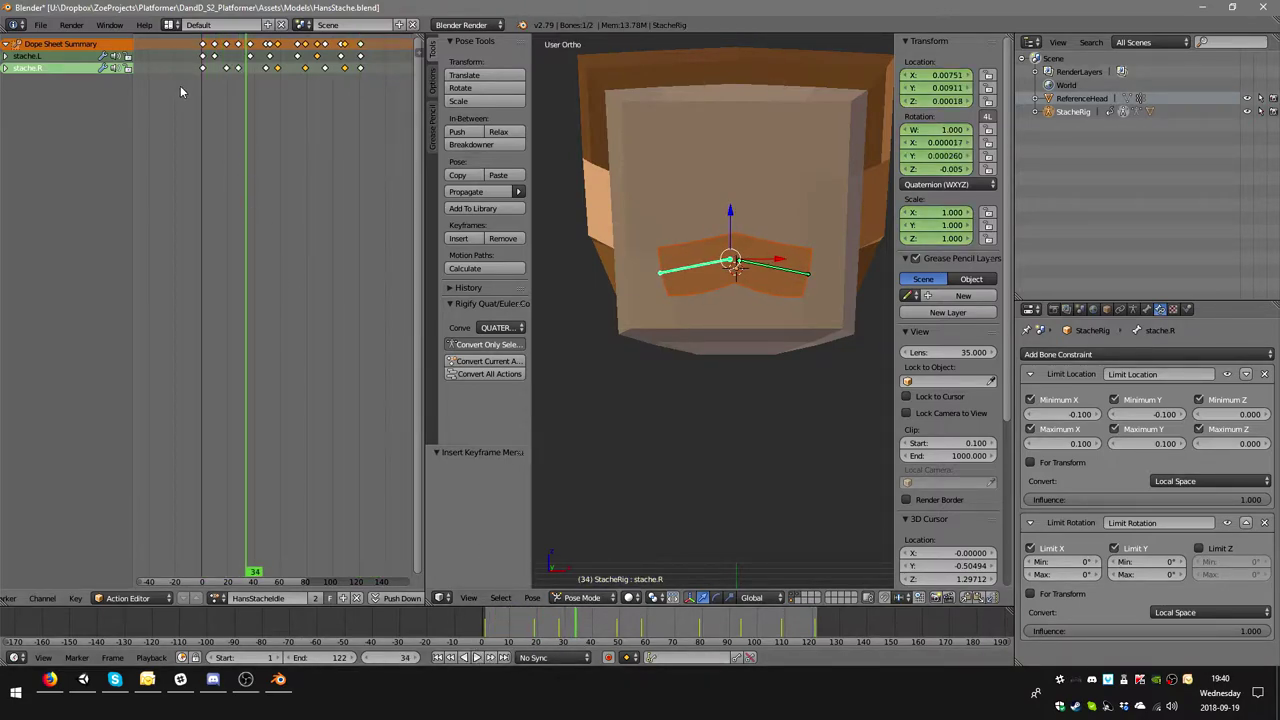
pyautogui.click(204, 76)
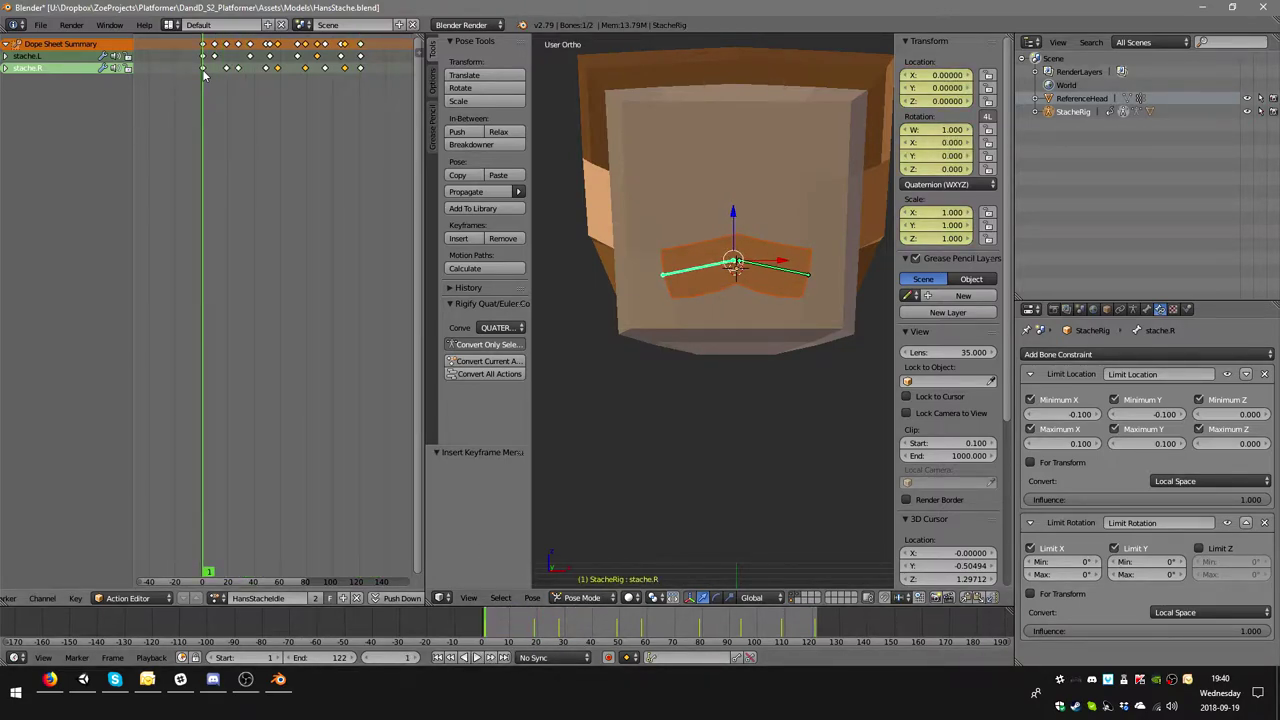
pyautogui.click(477, 657)
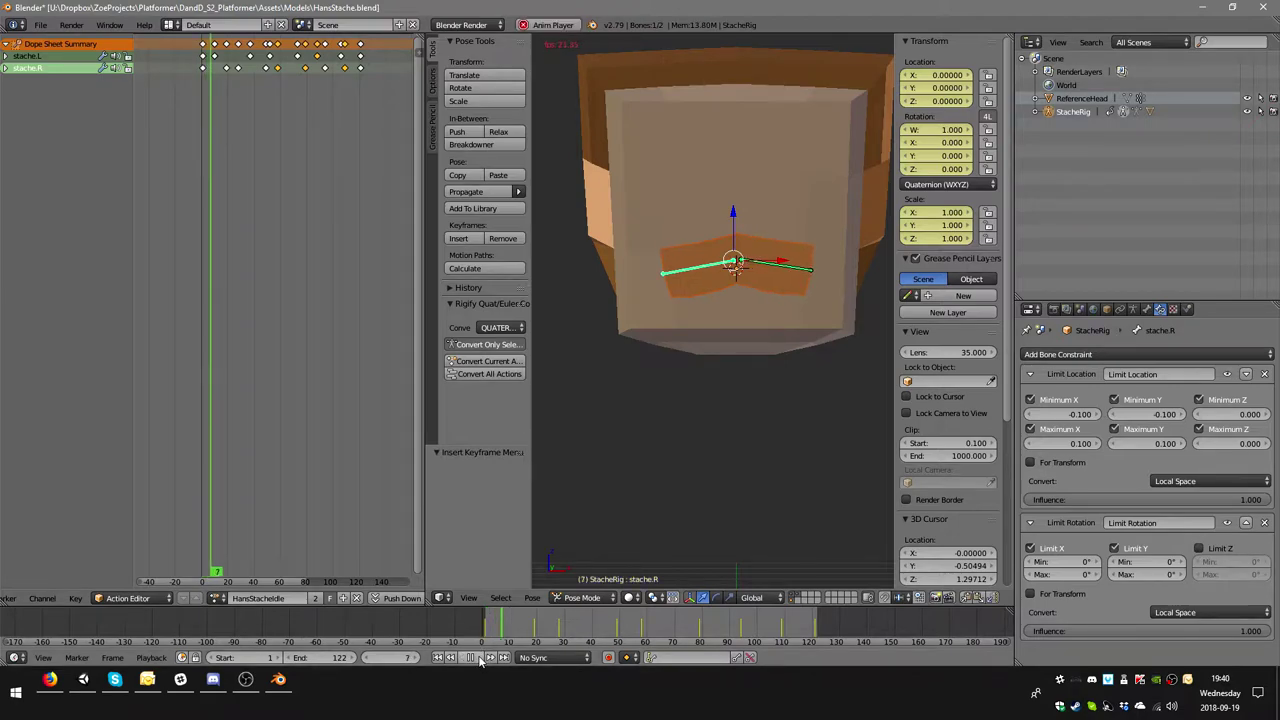
pyautogui.click(477, 657)
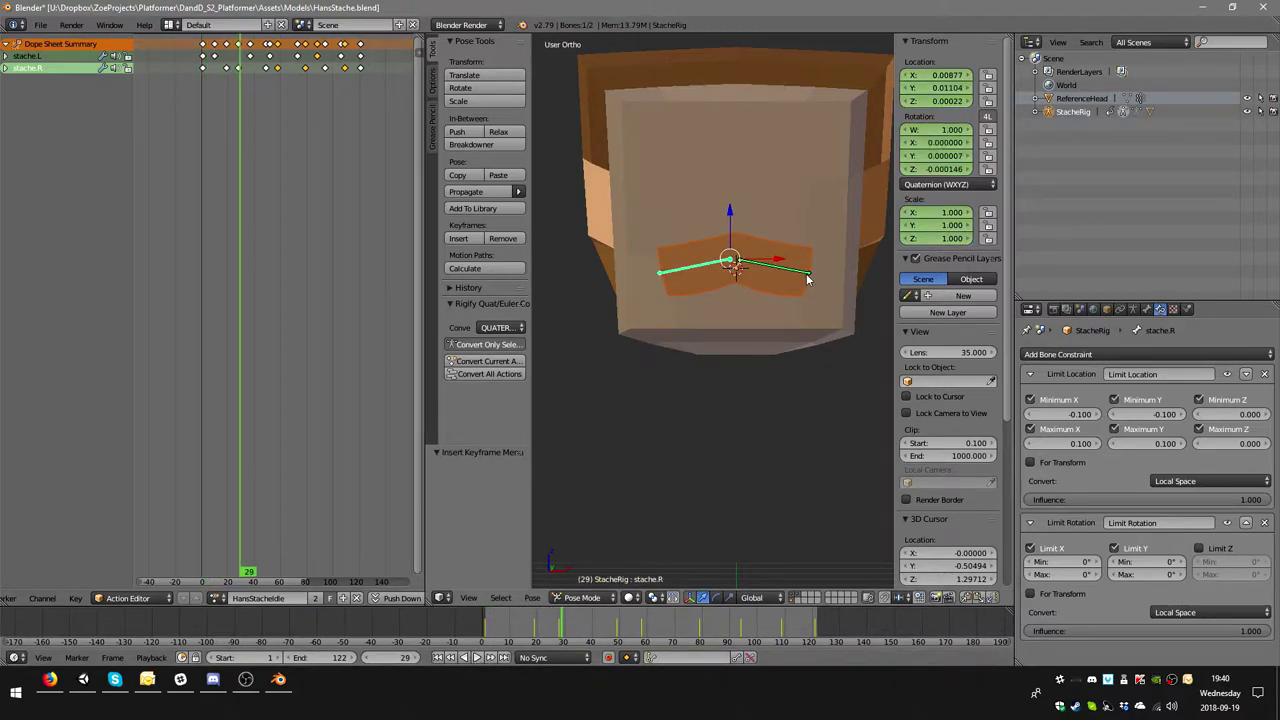
# - Slide the stache.L keyframe from frame 10 about five frames later
pyautogui.click(215, 58)
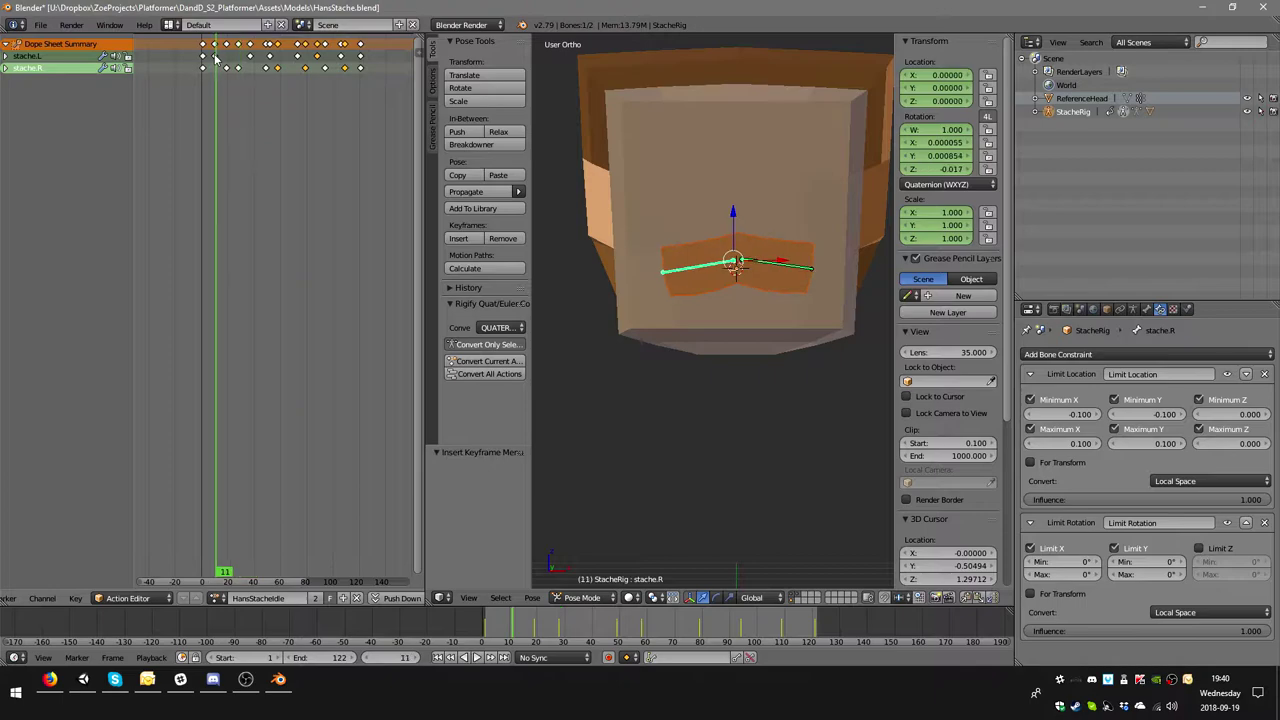
pyautogui.click(214, 58)
pyautogui.rightClick(215, 57)
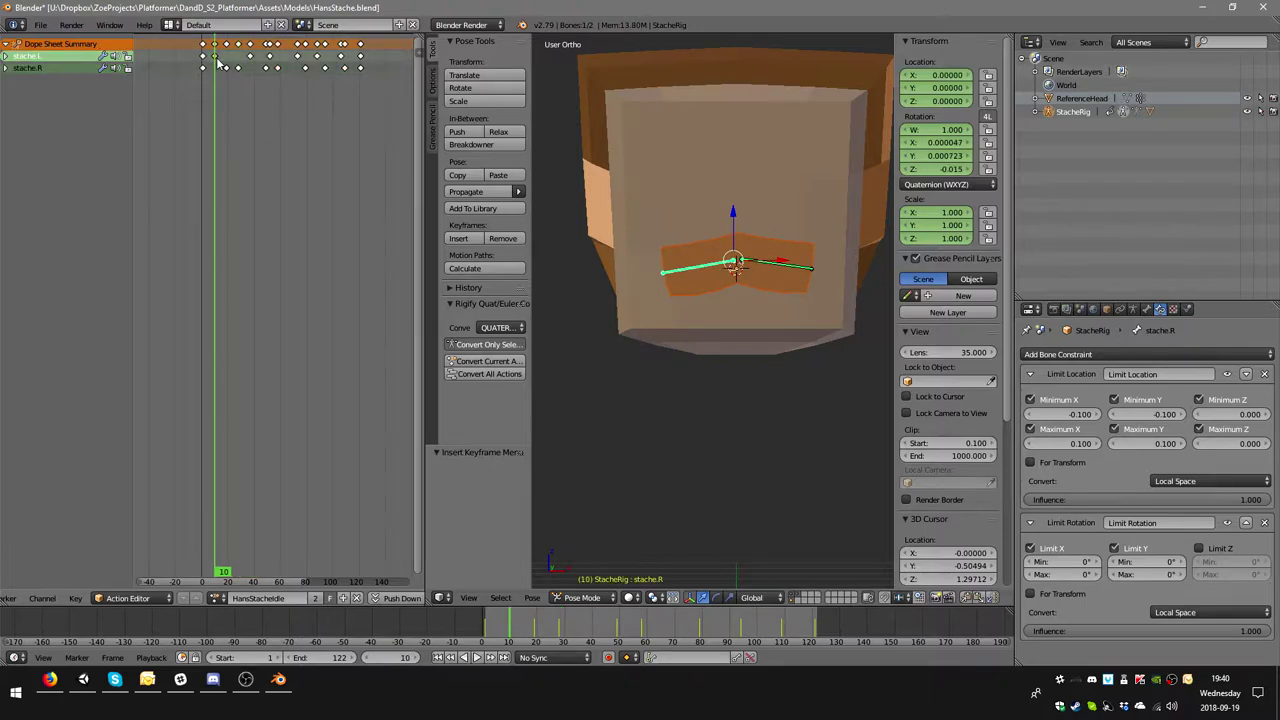
pyautogui.press('g')
pyautogui.click(226, 63)
# - Replay from frame 1 to review the bounce, then select the stache.R key at frame 19
pyautogui.click(204, 63)
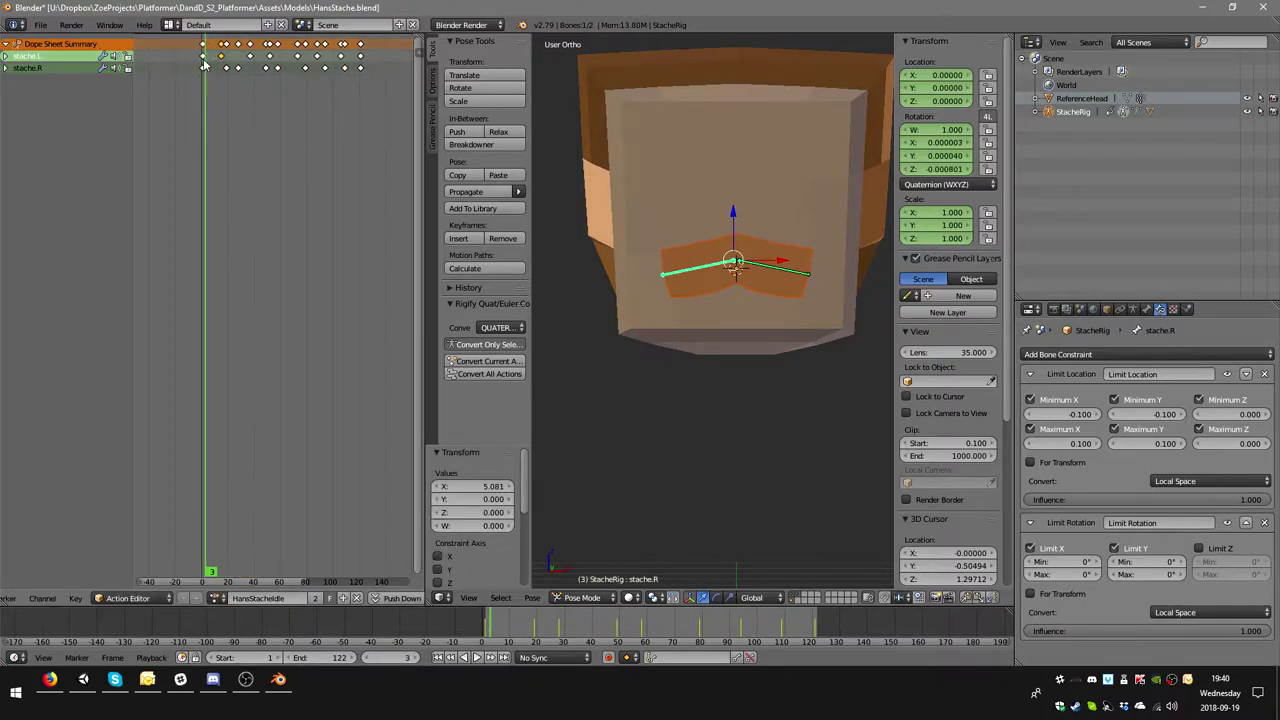
pyautogui.click(203, 63)
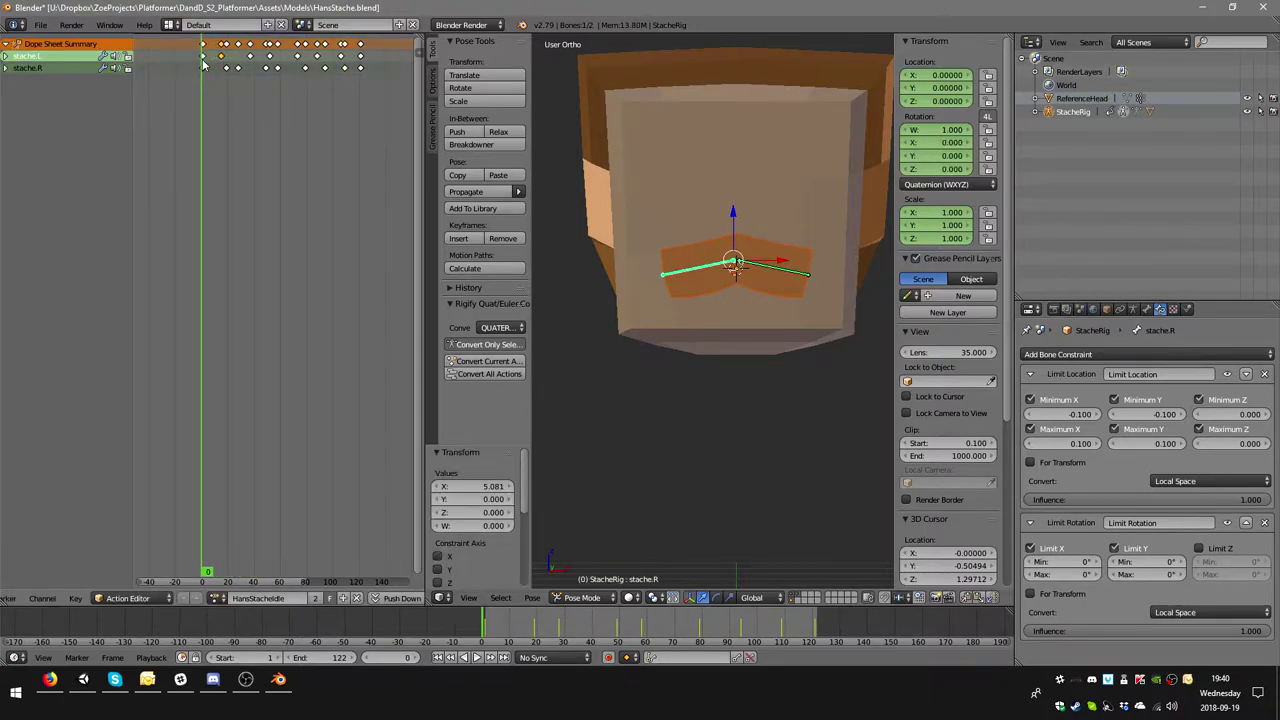
pyautogui.click(479, 661)
pyautogui.click(479, 661)
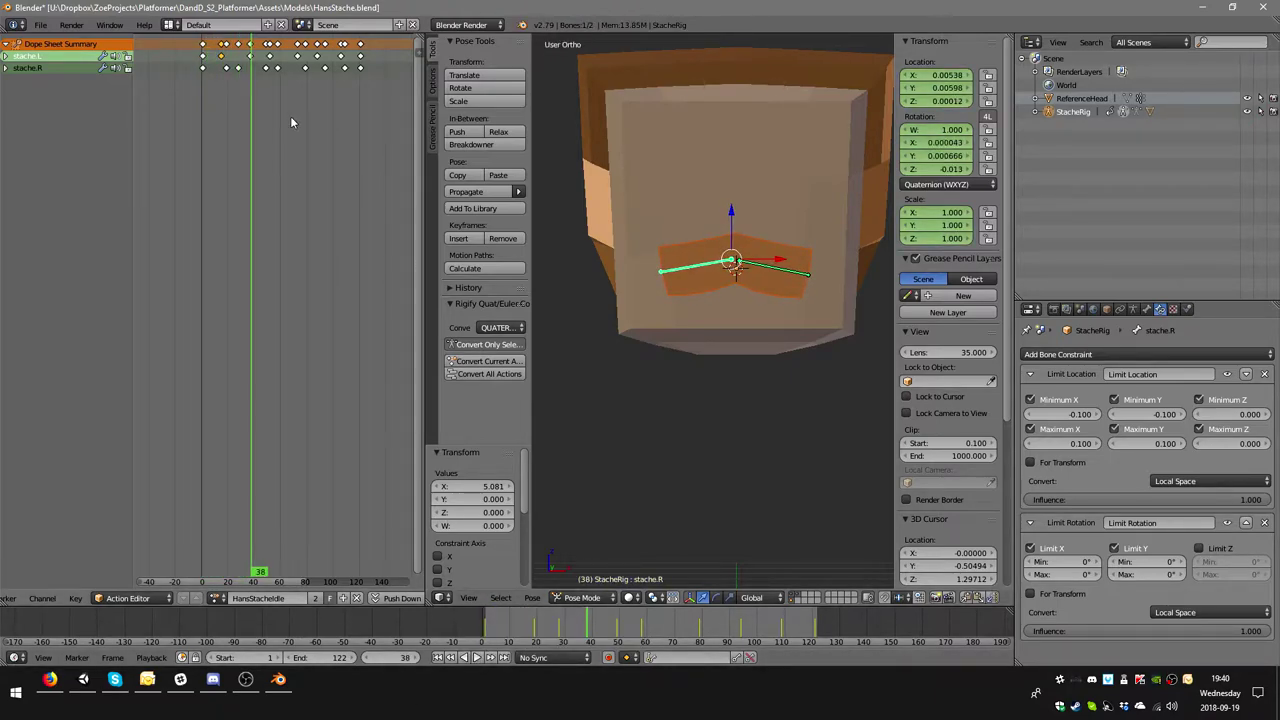
pyautogui.click(204, 83)
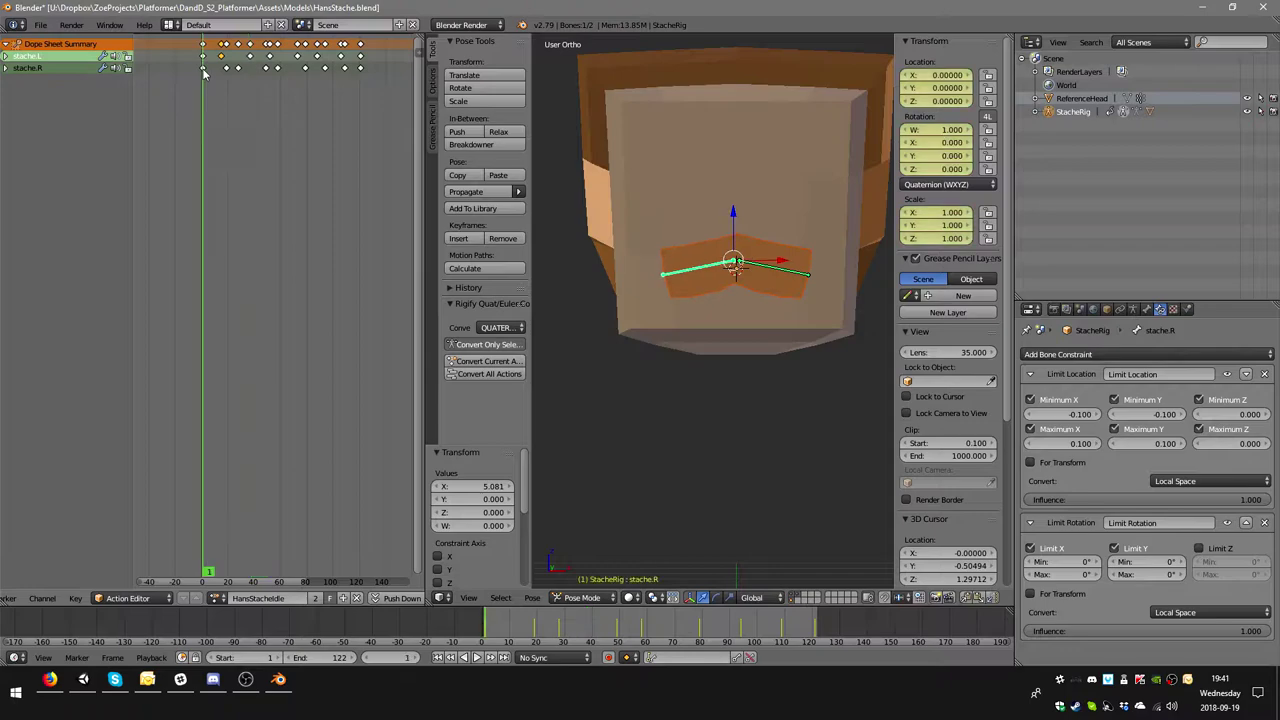
pyautogui.click(474, 658)
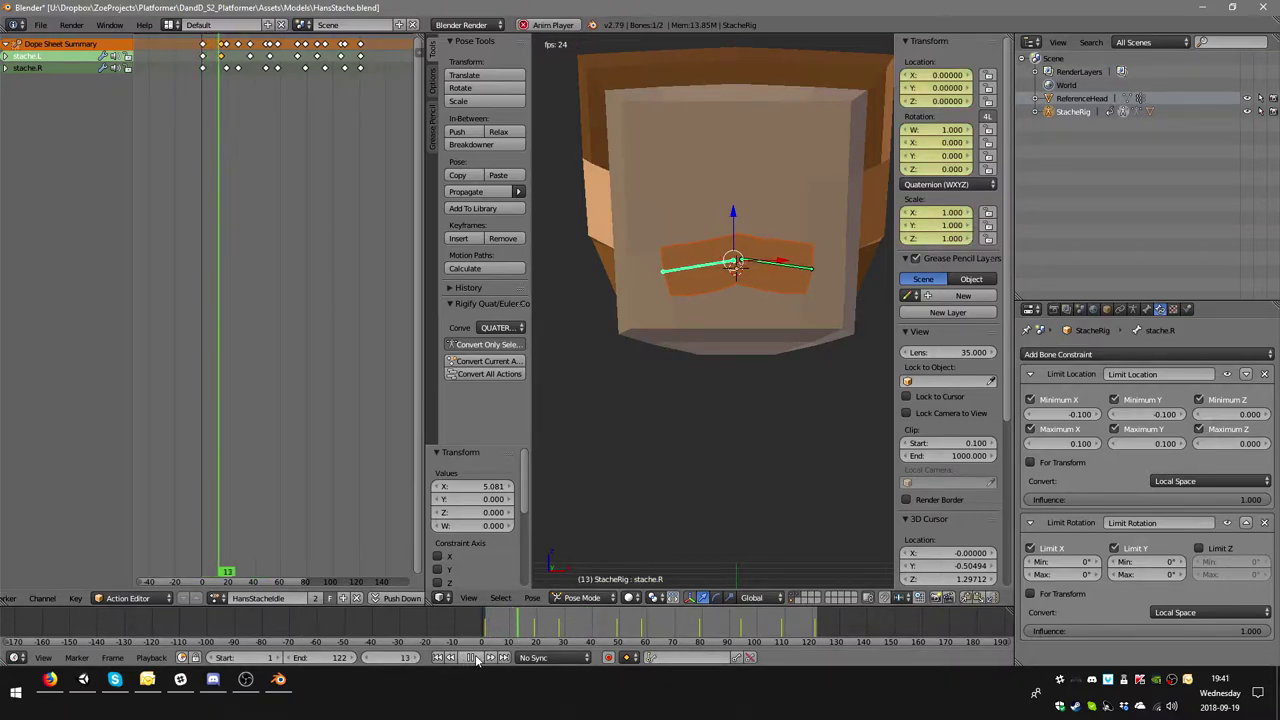
pyautogui.click(474, 658)
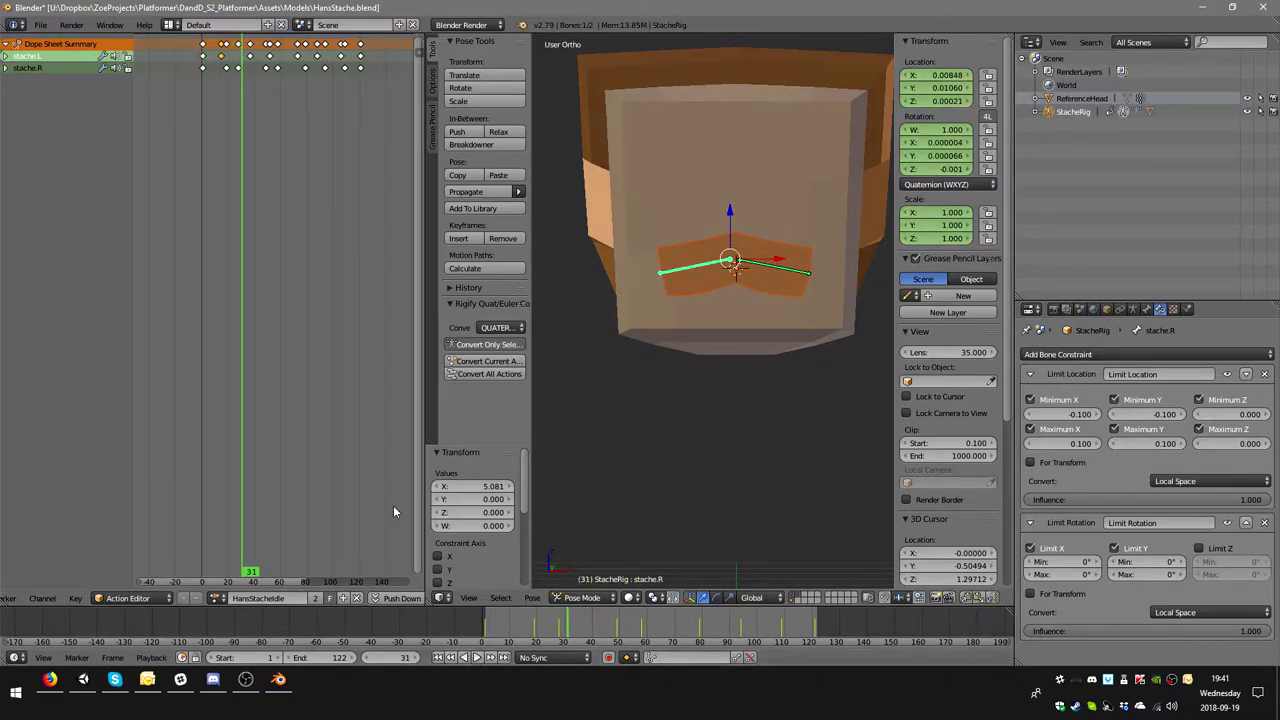
pyautogui.click(228, 72)
pyautogui.keyDown('shift'); pyautogui.click(228, 68); pyautogui.keyUp('shift')
# - Delete the stache.R keyframe at frame 19 and replay the animation
pyautogui.press('x')
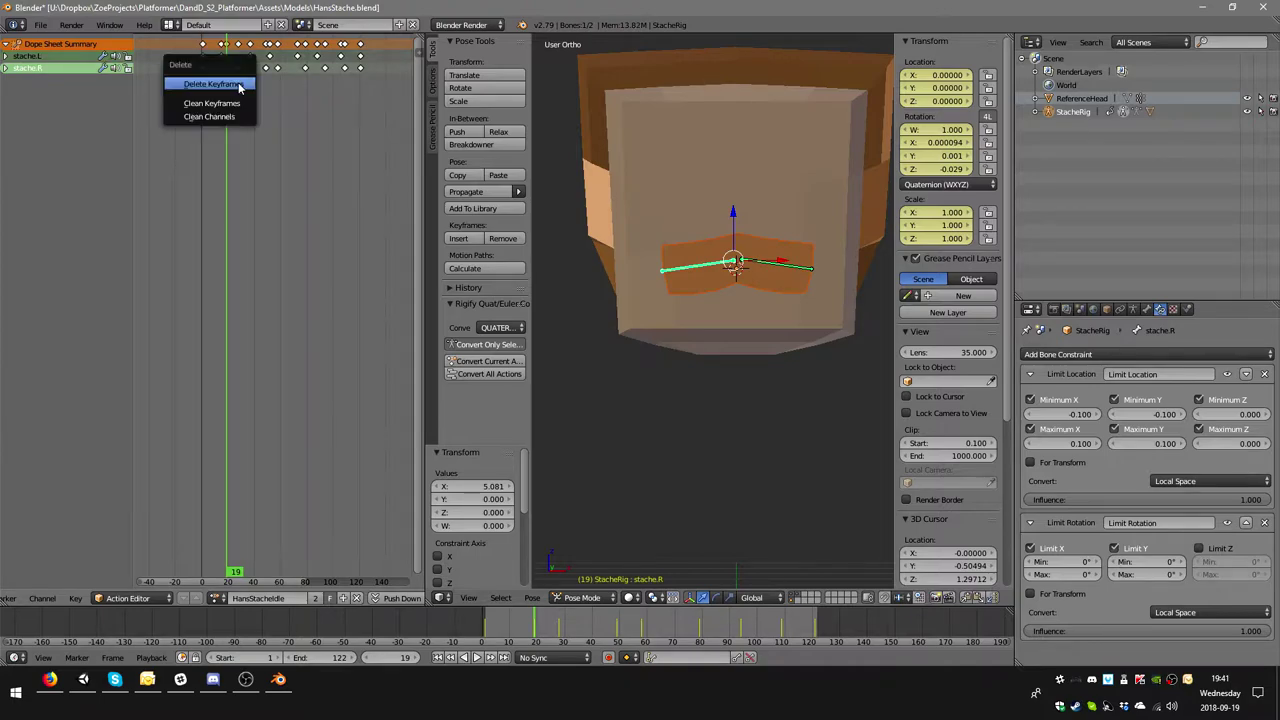
pyautogui.click(238, 82)
pyautogui.click(474, 658)
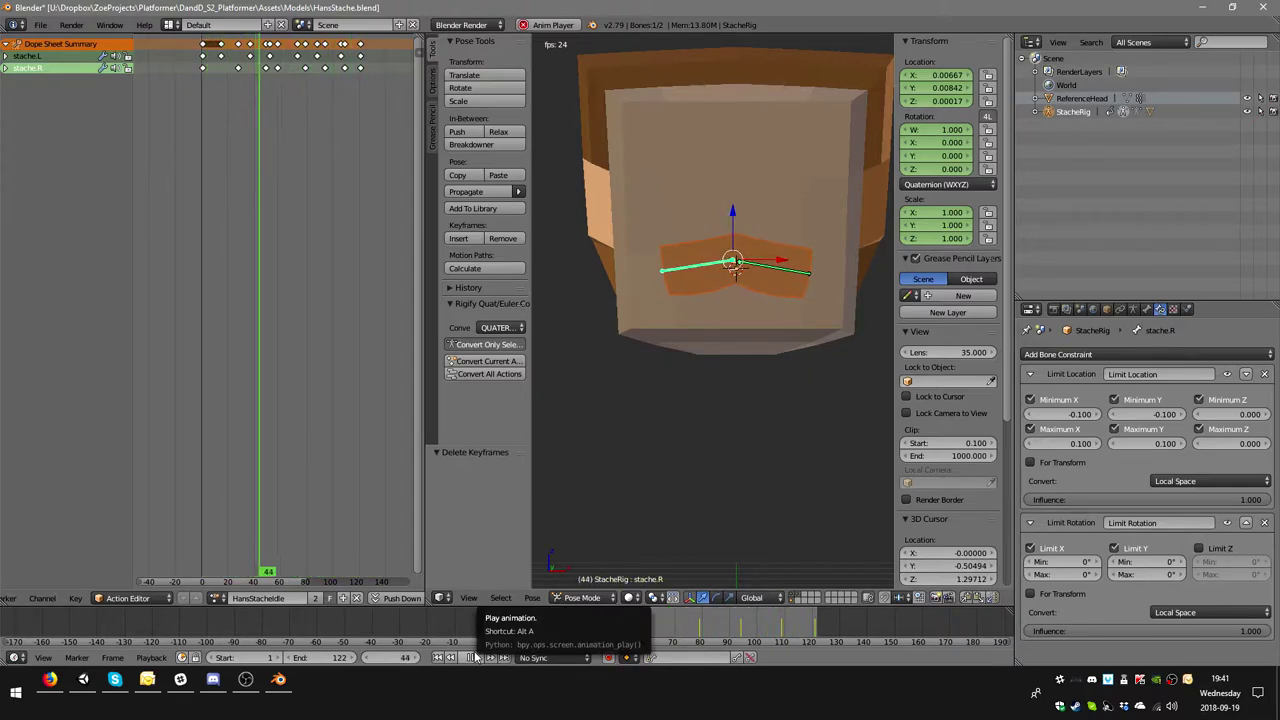
pyautogui.click(476, 657)
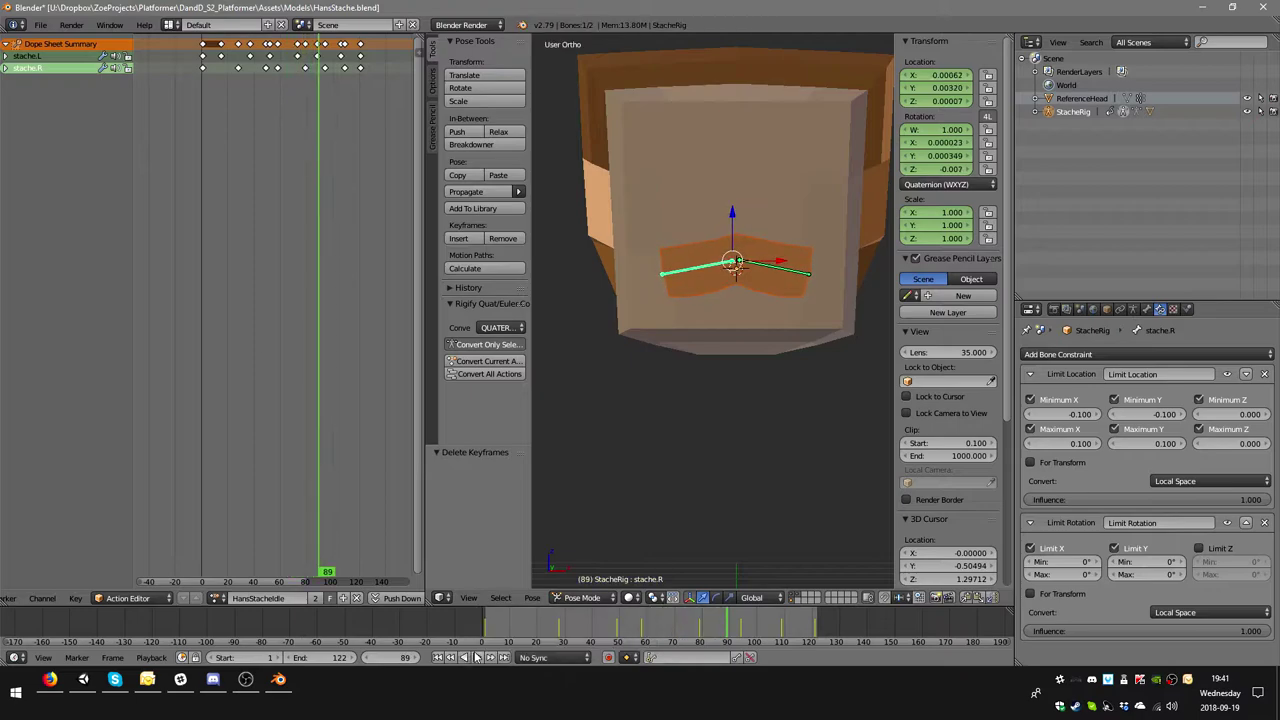
pyautogui.click(255, 62)
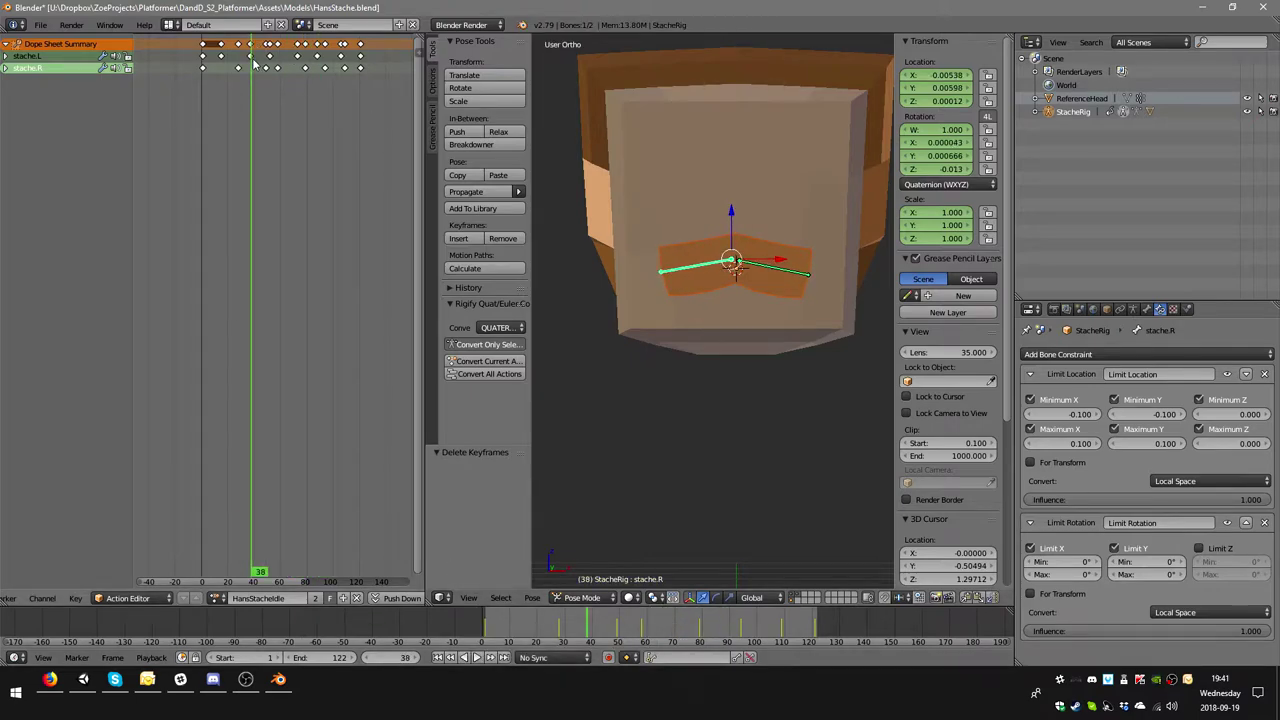
pyautogui.click(474, 657)
pyautogui.click(472, 657)
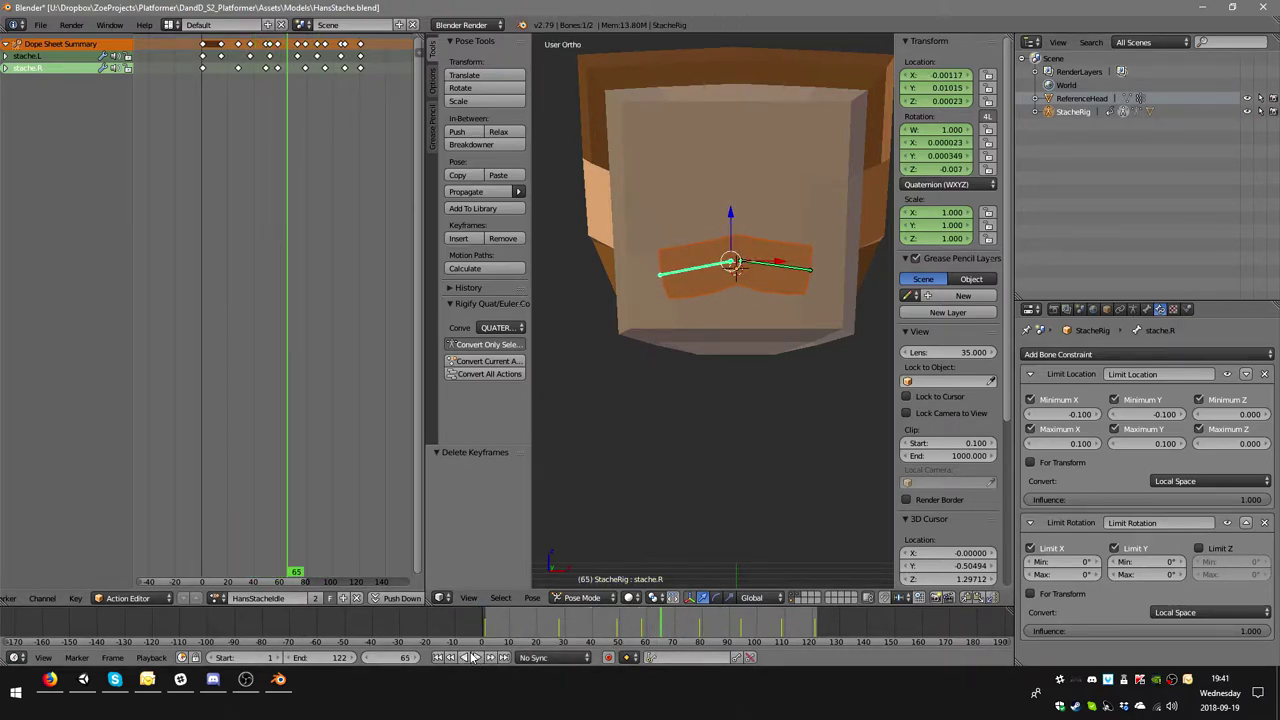
# - Scrub around frame 49 and move that stache.R keyframe about six frames later
pyautogui.click(277, 72)
pyautogui.click(266, 71)
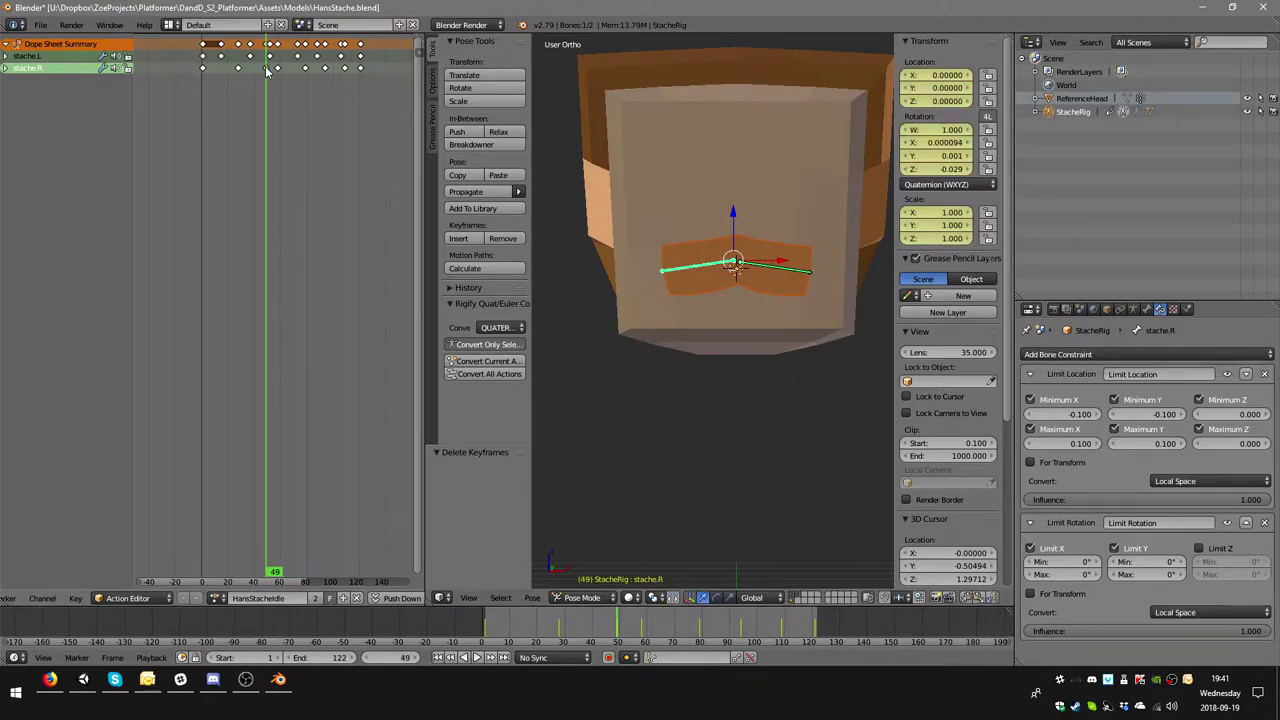
pyautogui.moveTo(241, 72); pyautogui.dragTo(275, 72)
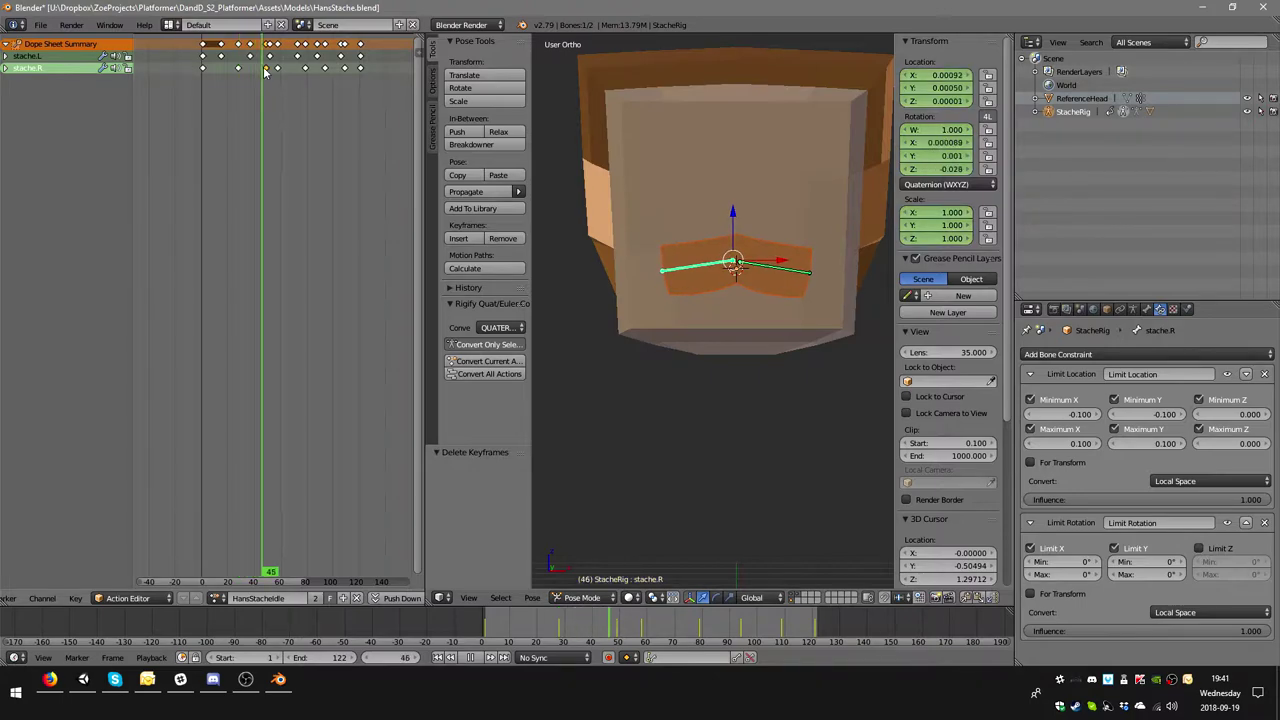
pyautogui.press('Down')
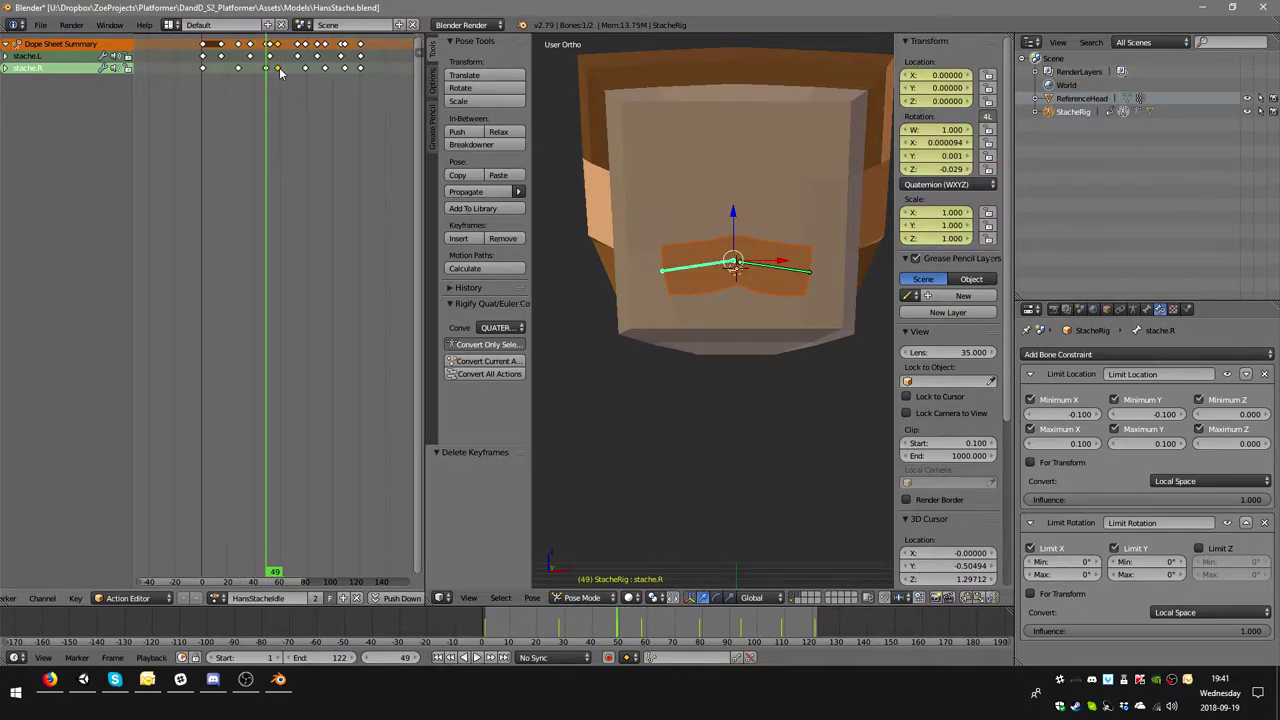
pyautogui.press('g')
pyautogui.click(286, 68)
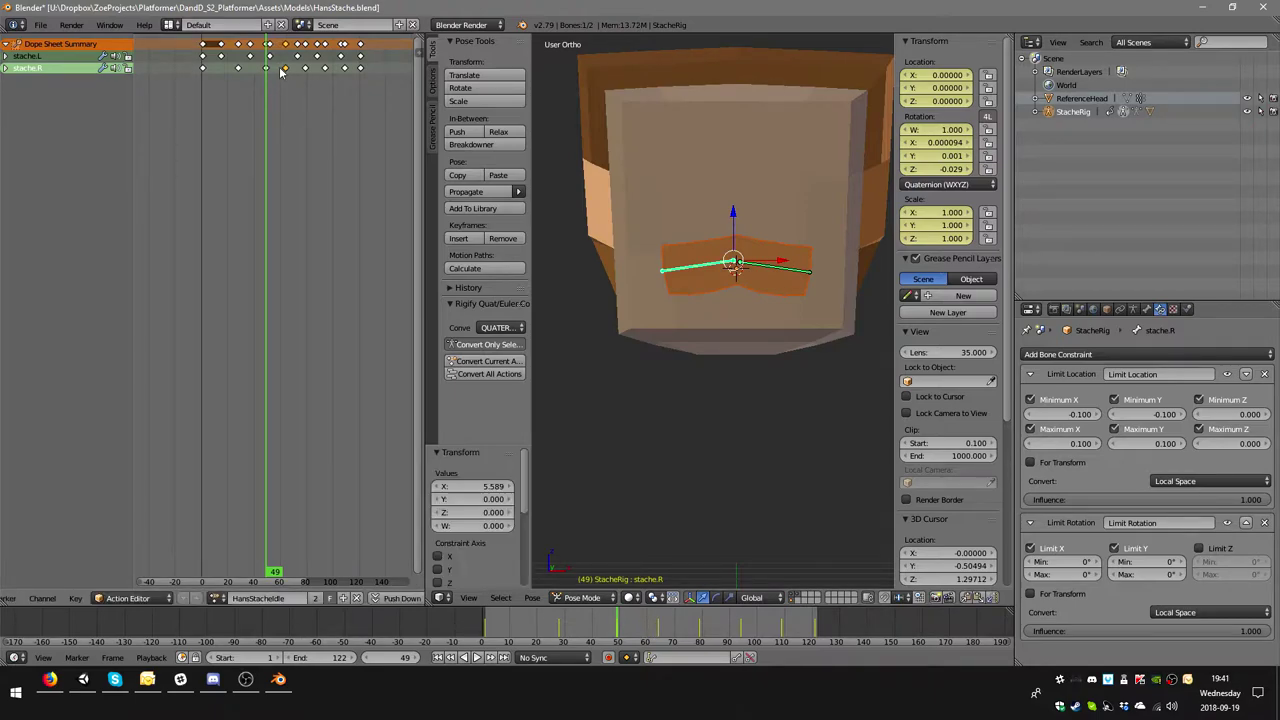
# - Play from frame 34 to check timing, then scrub near frame 109
pyautogui.click(247, 81)
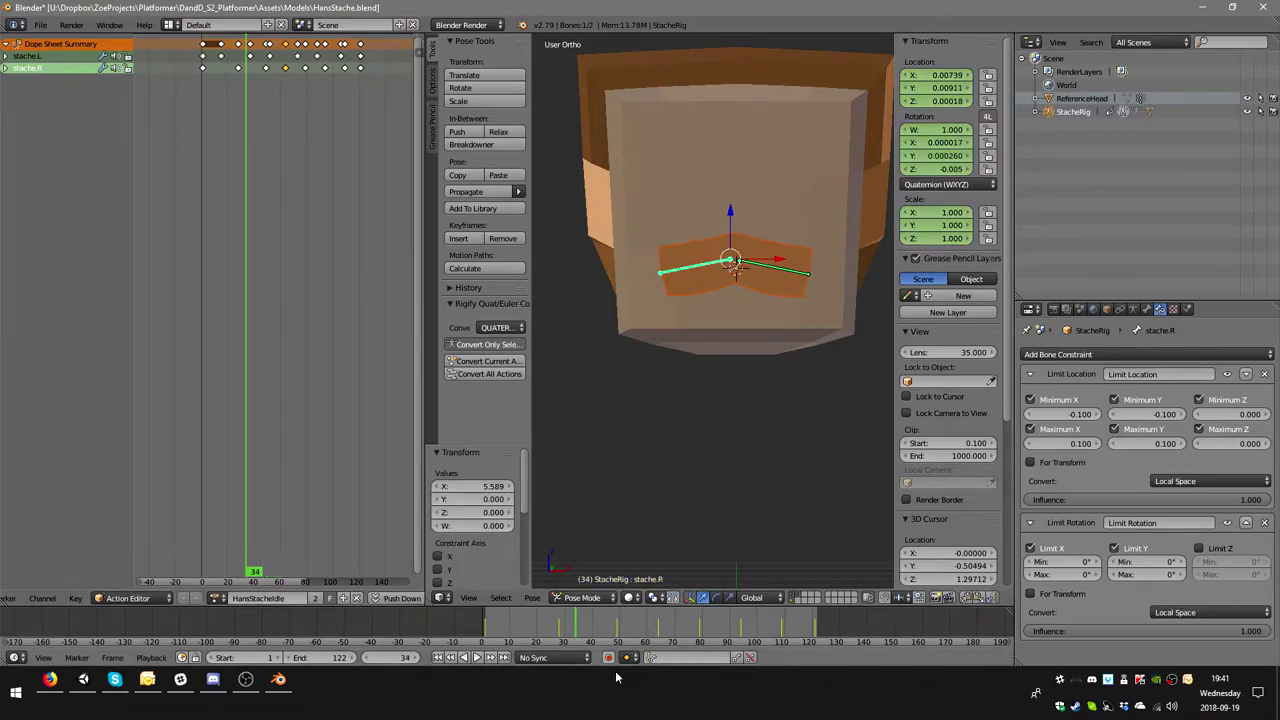
pyautogui.click(478, 658)
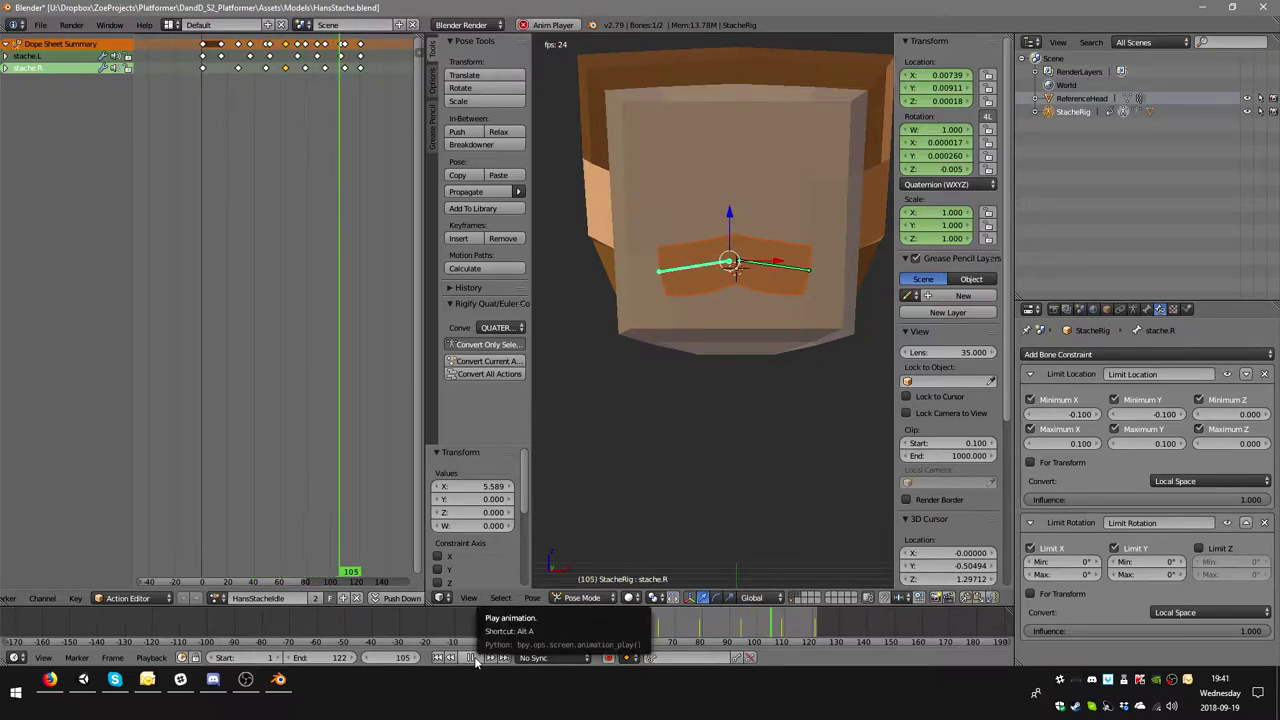
pyautogui.click(475, 658)
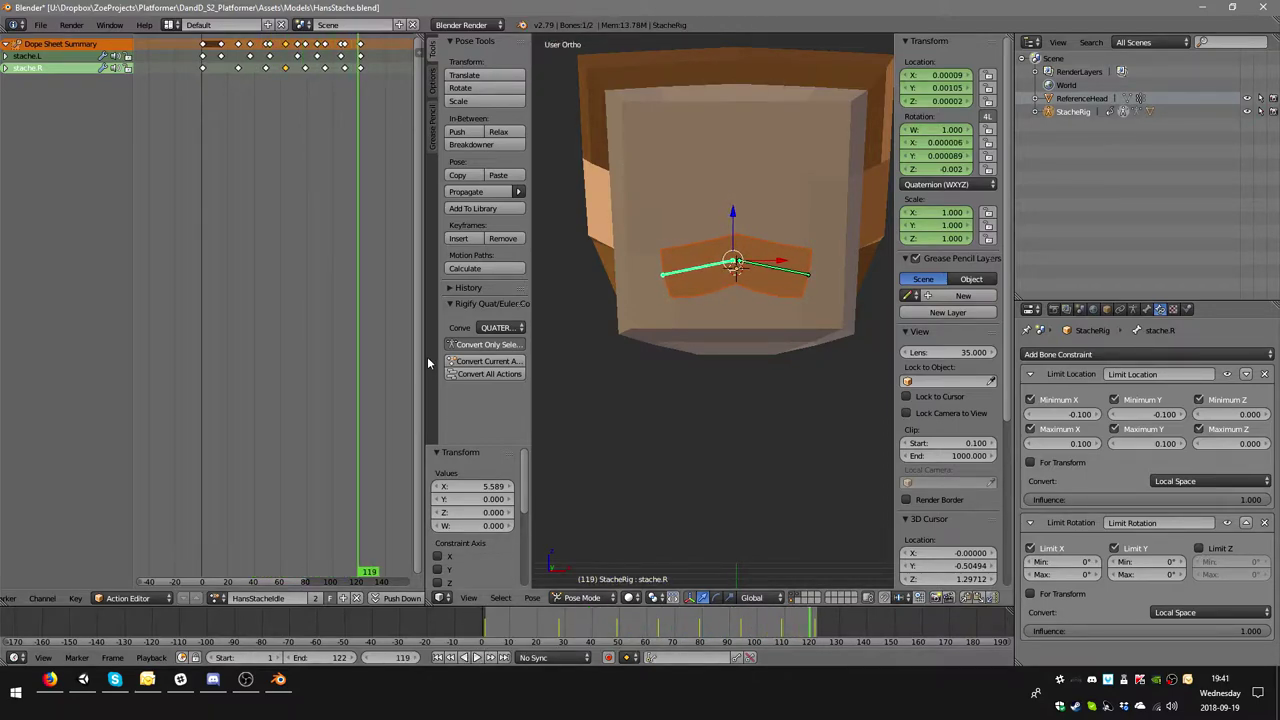
pyautogui.click(344, 72)
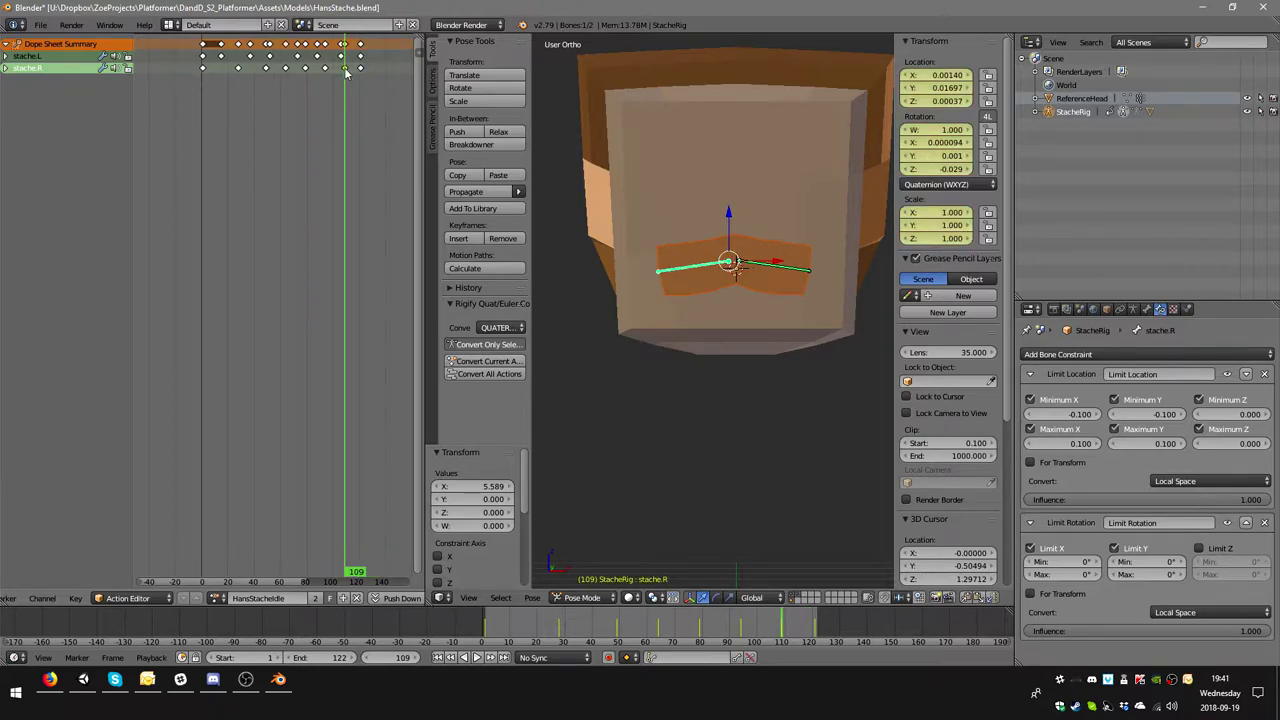
pyautogui.moveTo(345, 72)
pyautogui.mouseDown()
pyautogui.moveTo(314, 58)
pyautogui.moveTo(344, 70)
pyautogui.mouseUp()
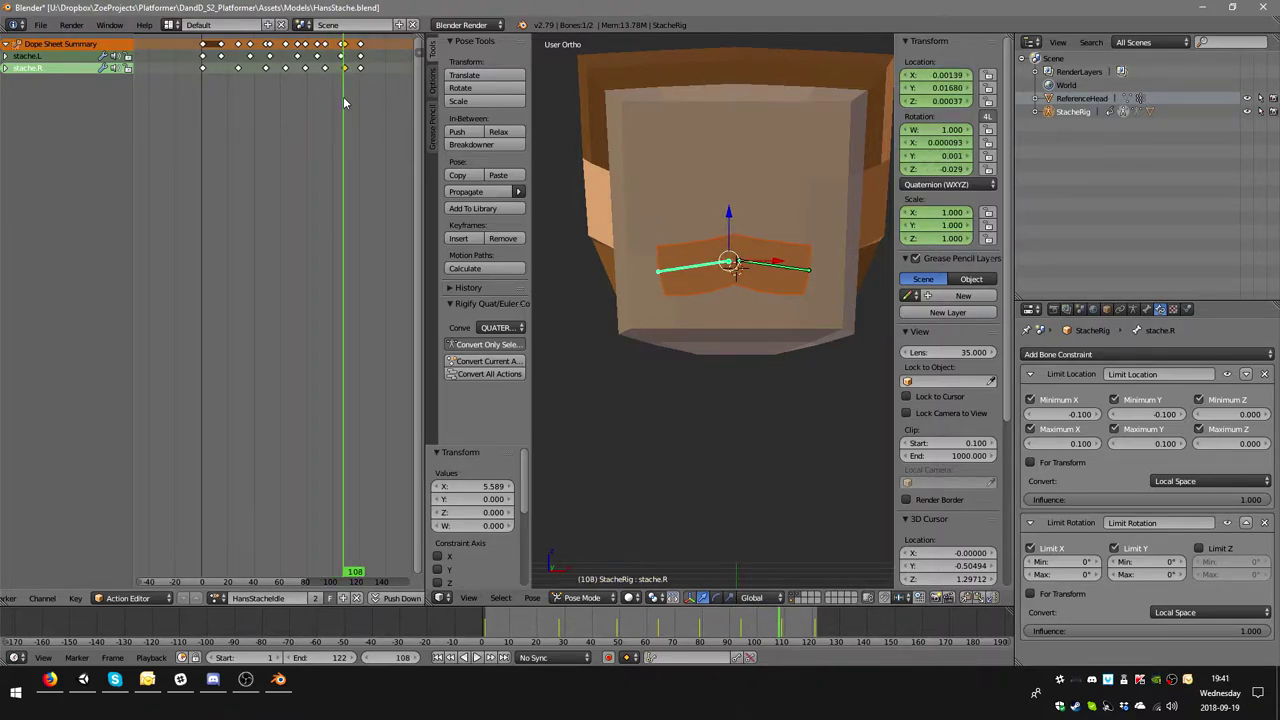
# - Delete the keyframes at frame 108 and preview the animation from frame 71
pyautogui.press('x')
pyautogui.click(344, 97)
pyautogui.click(293, 350)
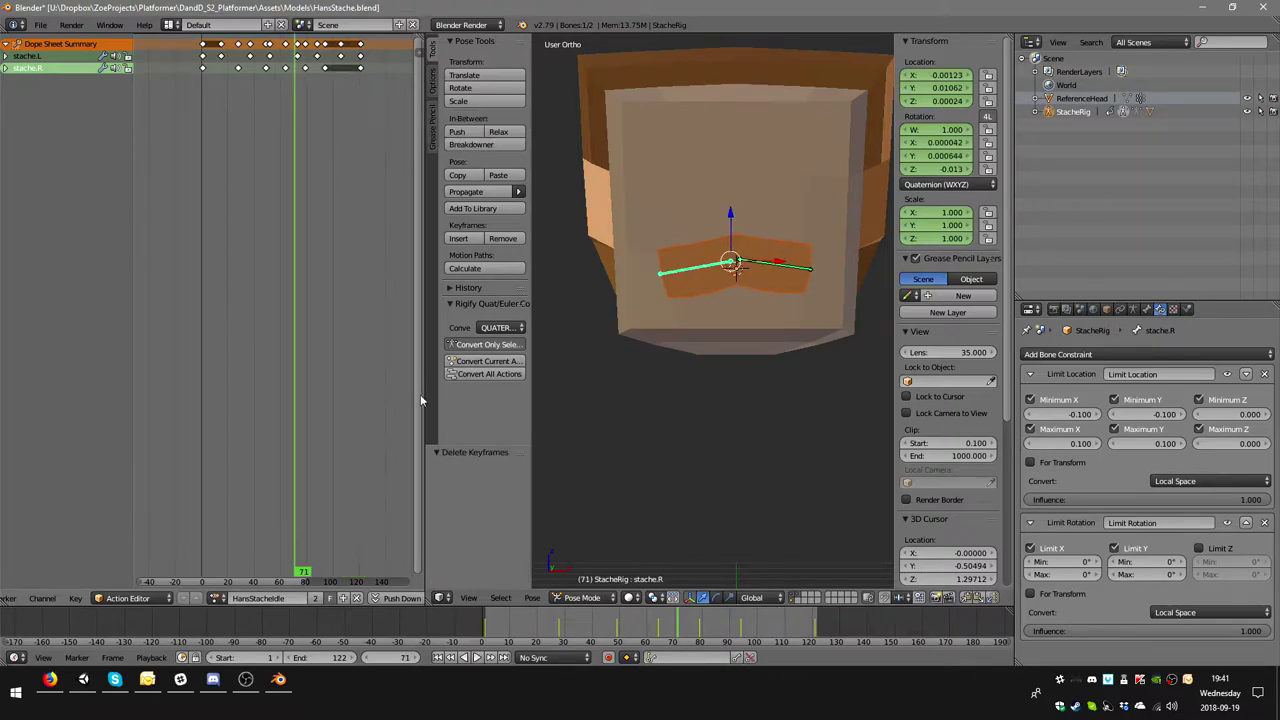
pyautogui.click(477, 657)
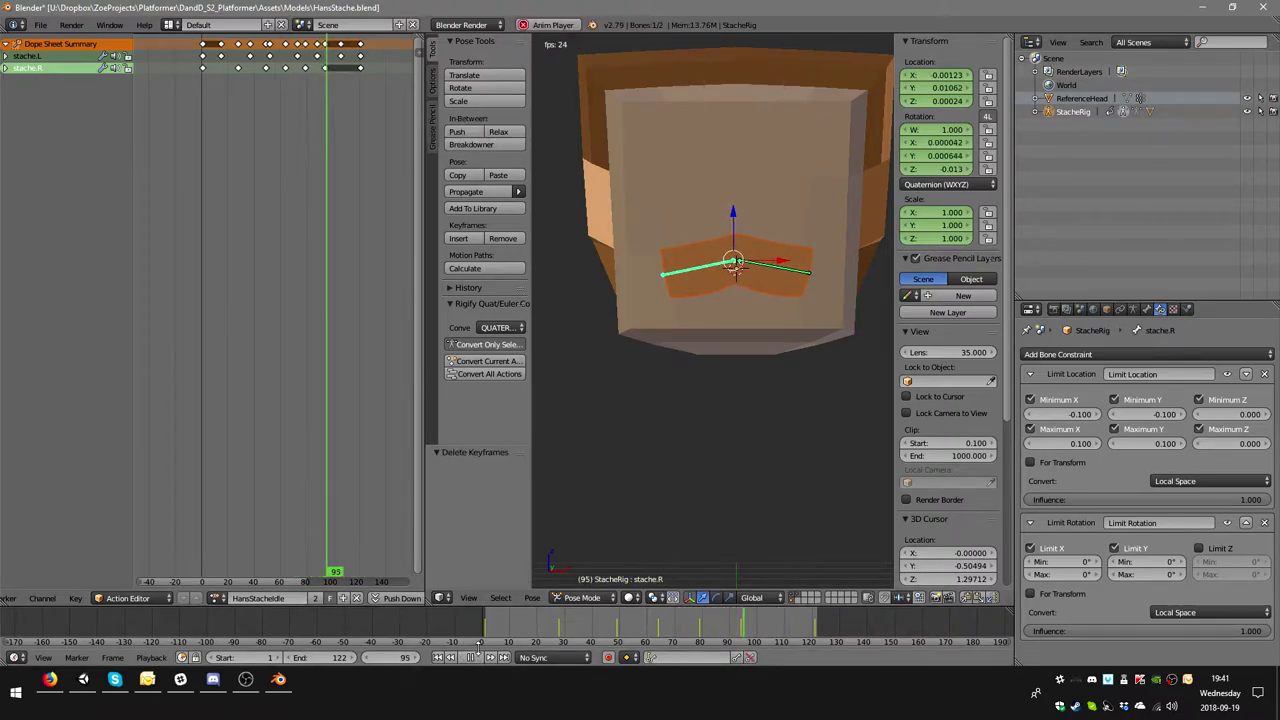
pyautogui.hotkey('alt', 'a')
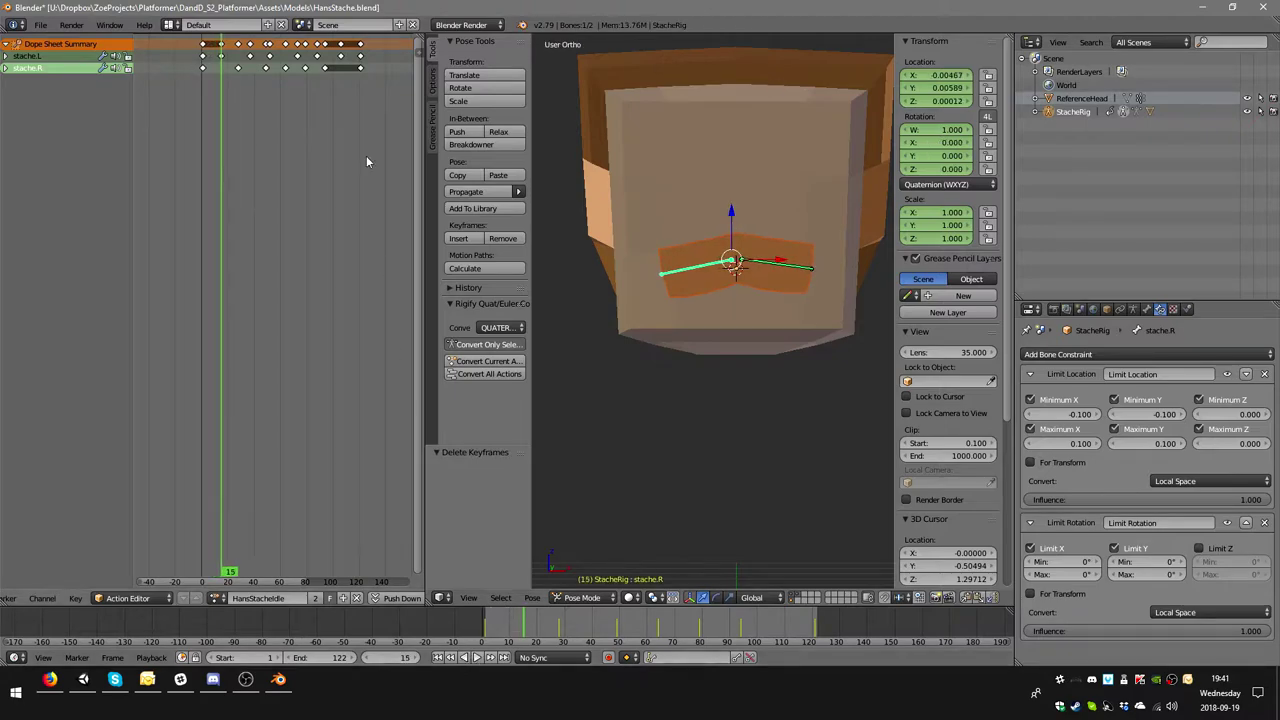
# - Nudge the mustache bone at frame 108, key its pose, and play it back
pyautogui.click(343, 75)
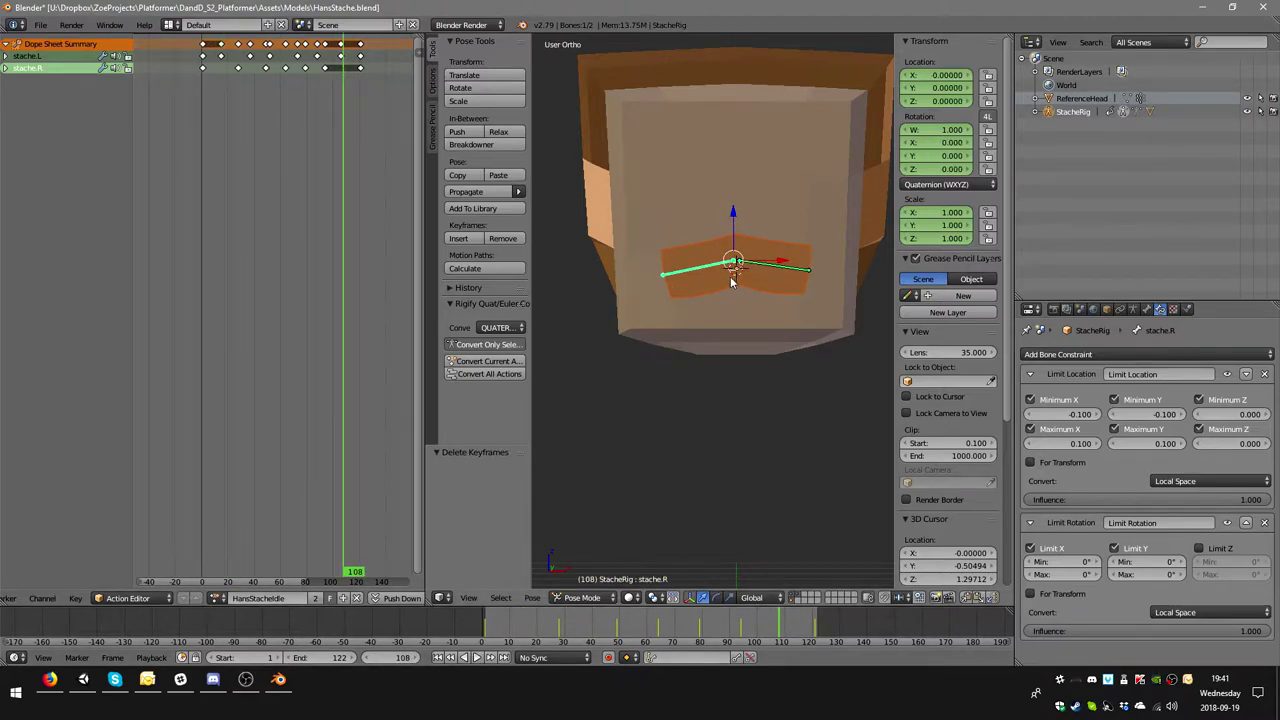
pyautogui.press('g')
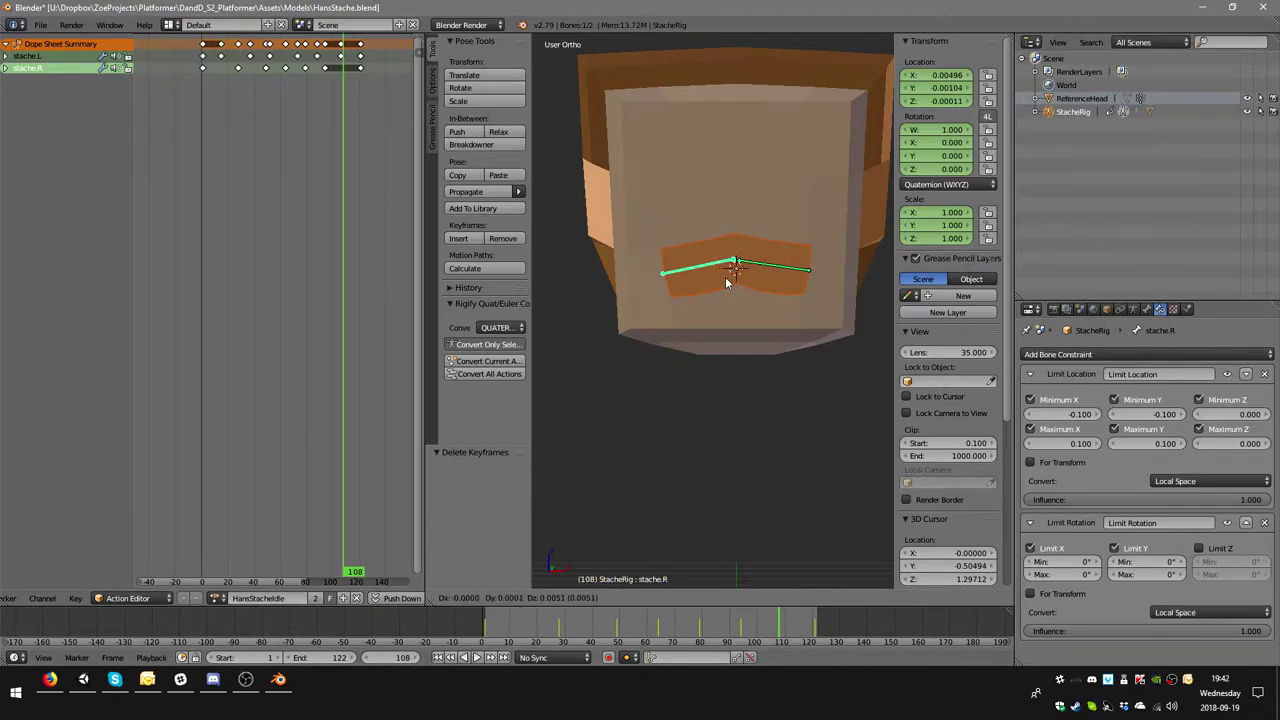
pyautogui.click(730, 279)
pyautogui.press('i')
pyautogui.click(748, 288)
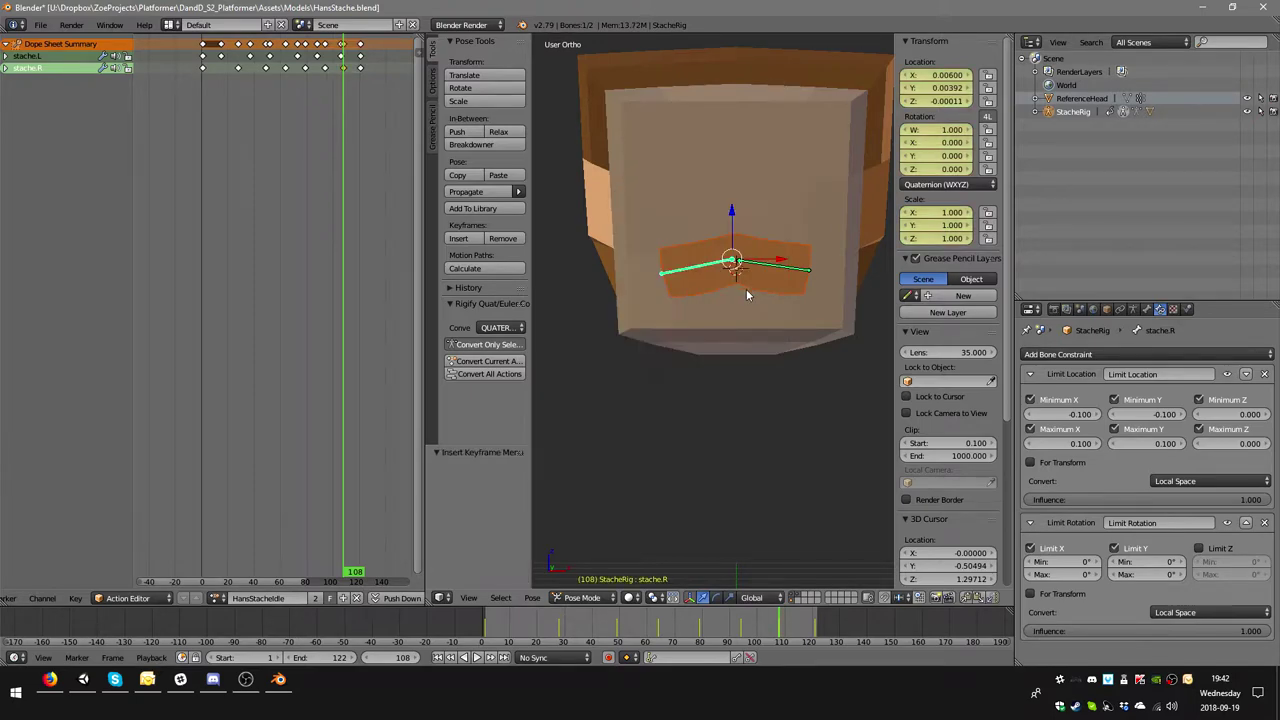
pyautogui.click(481, 657)
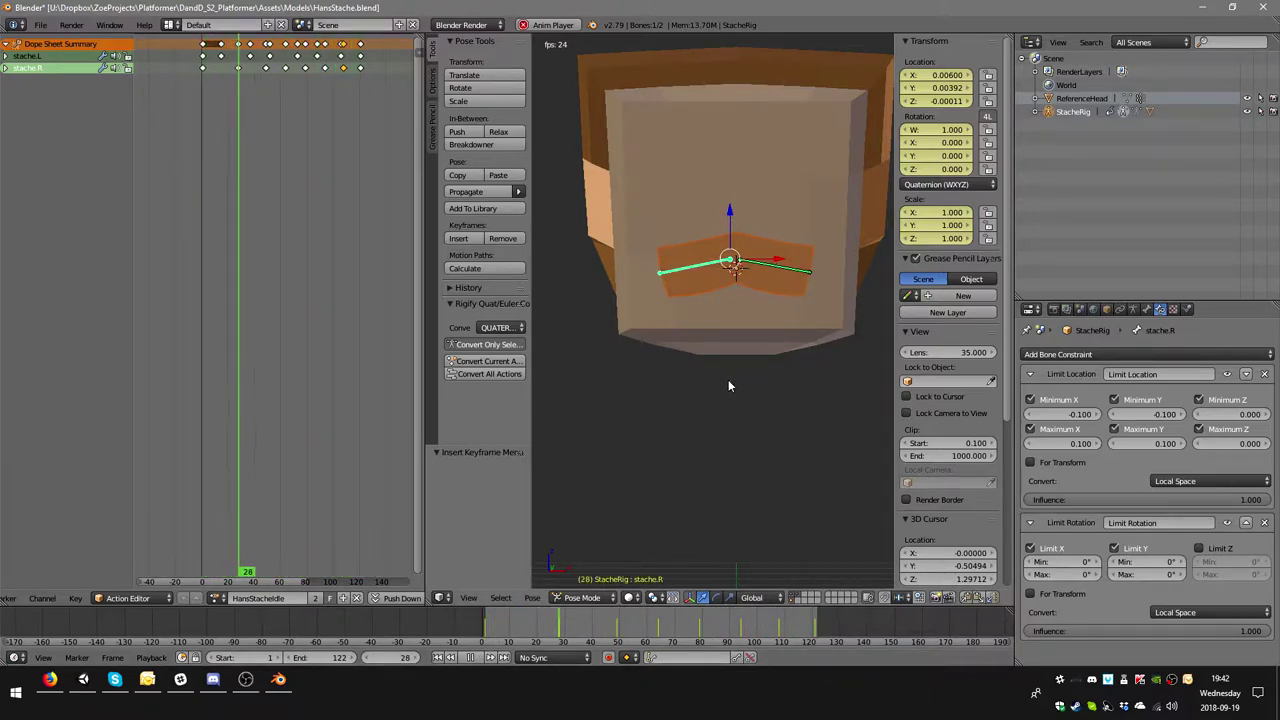
# - Orbit to the head's right side, stop playback and rewind to frame 1
pyautogui.moveTo(750, 338); pyautogui.dragTo(700, 356, button='middle')
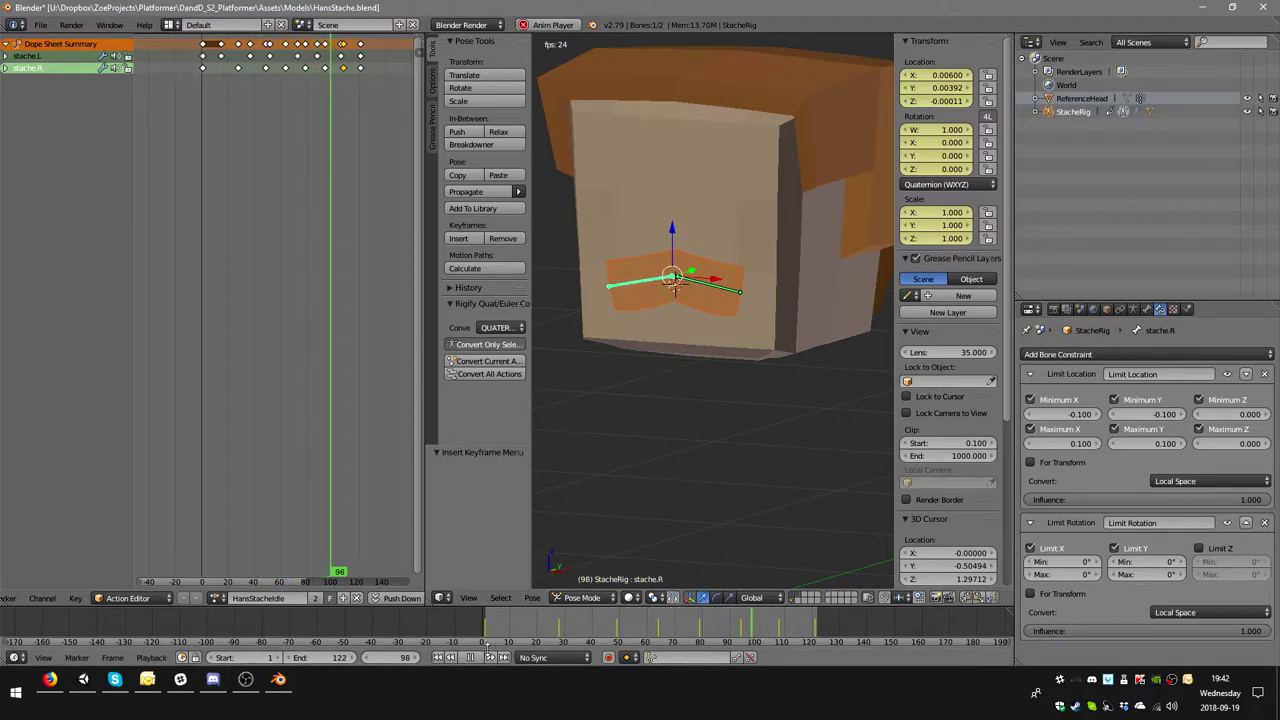
pyautogui.hotkey('alt', 'a')
pyautogui.moveTo(288, 212); pyautogui.dragTo(269, 221, button='middle')
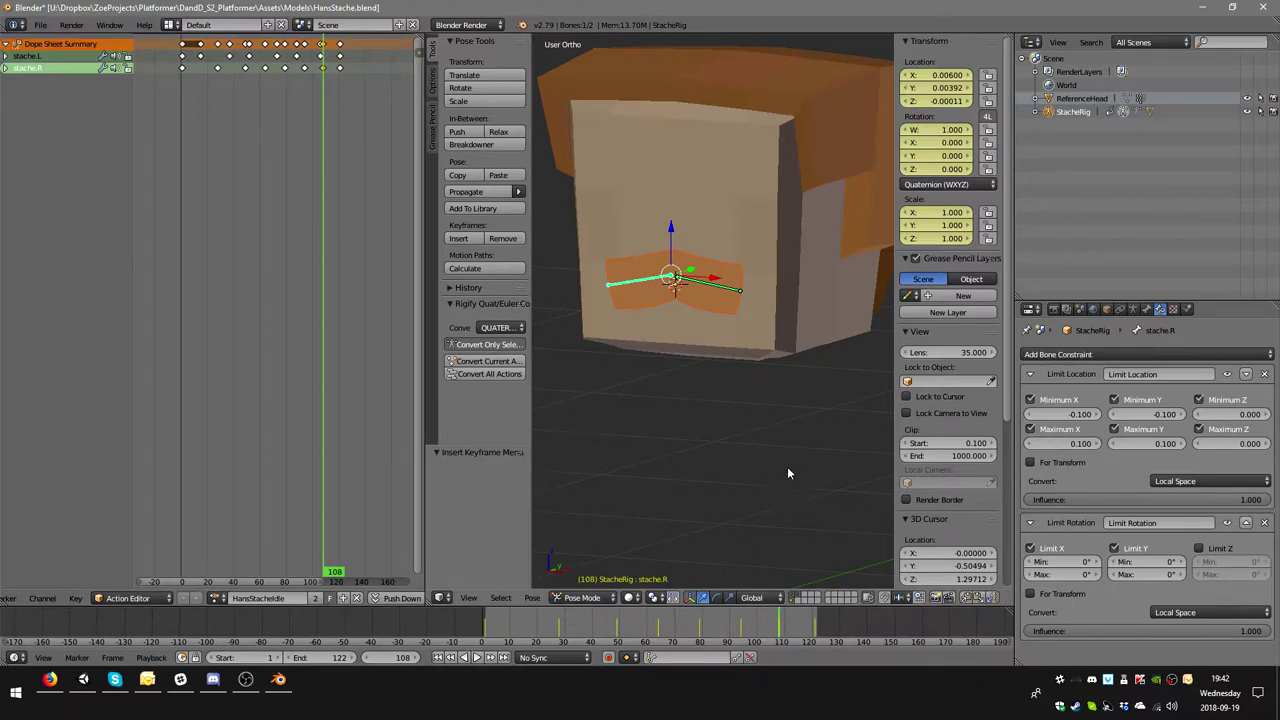
pyautogui.press('space')
pyautogui.press('Escape')
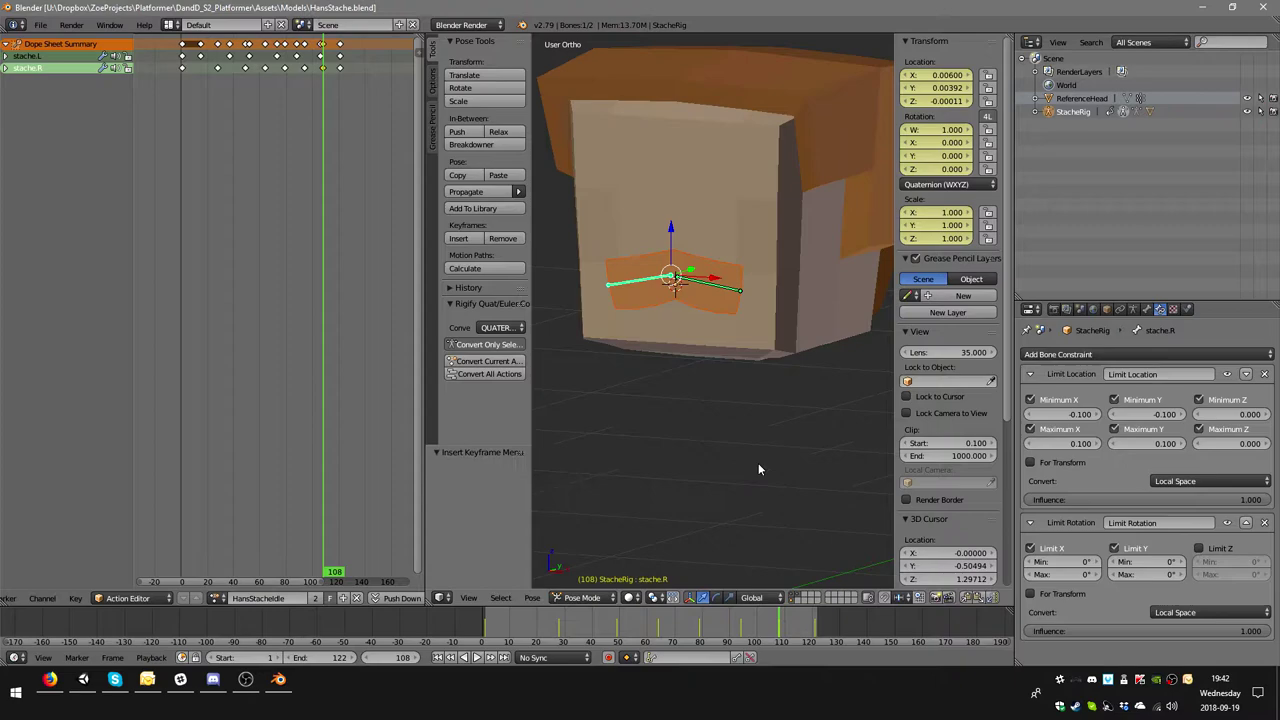
pyautogui.click(184, 62)
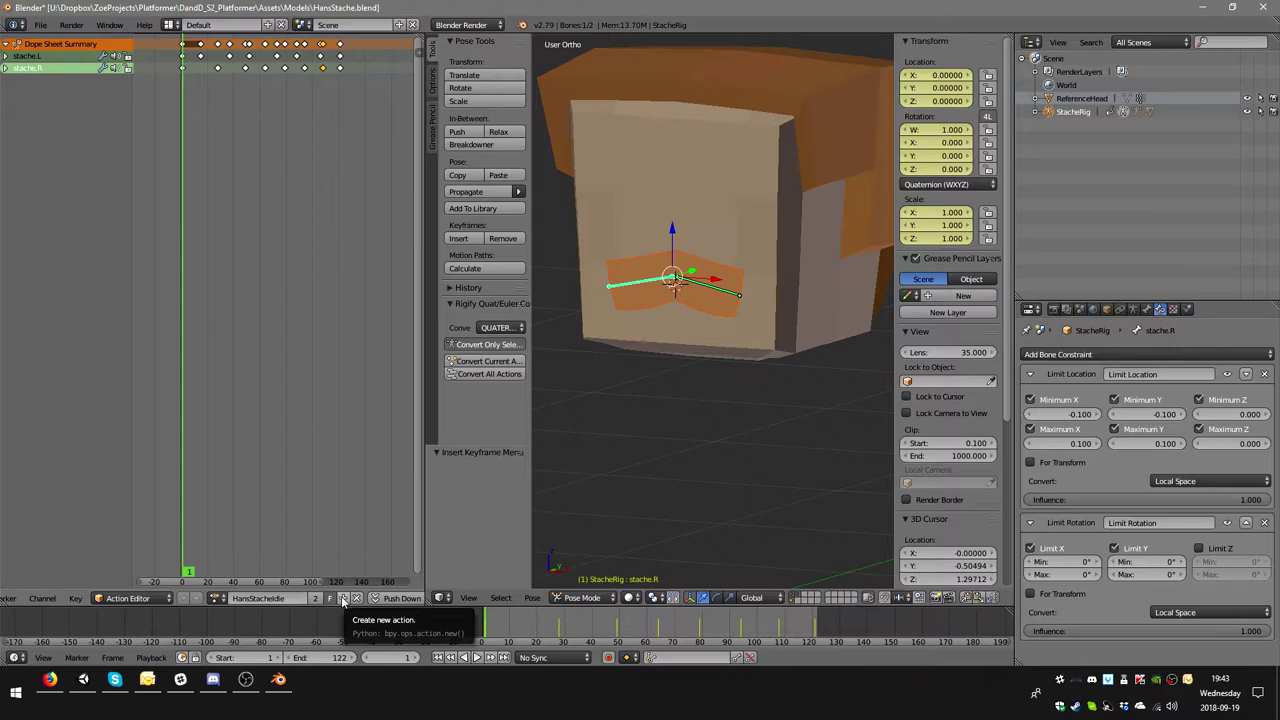
# - Copy HansStacheIdle into a new action renamed HansStacheJump, then move to frame 9
pyautogui.click(341, 596)
pyautogui.click(248, 601)
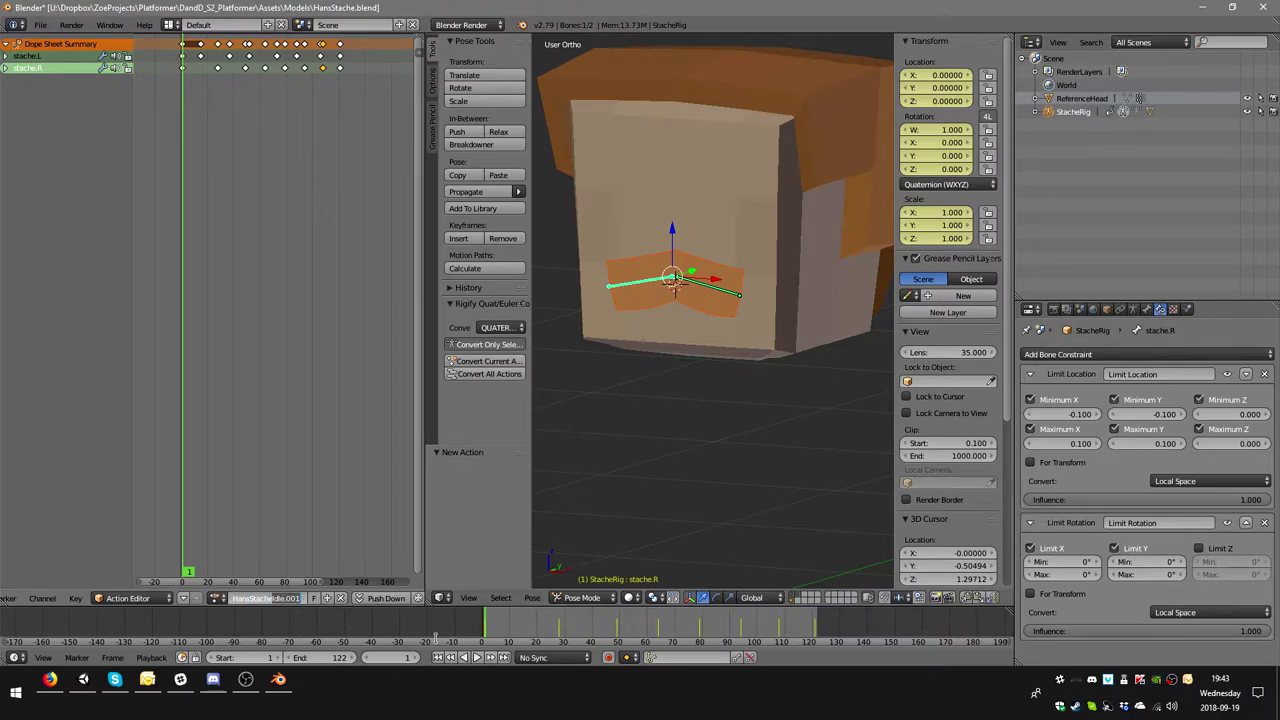
pyautogui.press('BackSpace')
pyautogui.write('jump')
pyautogui.press('Return')
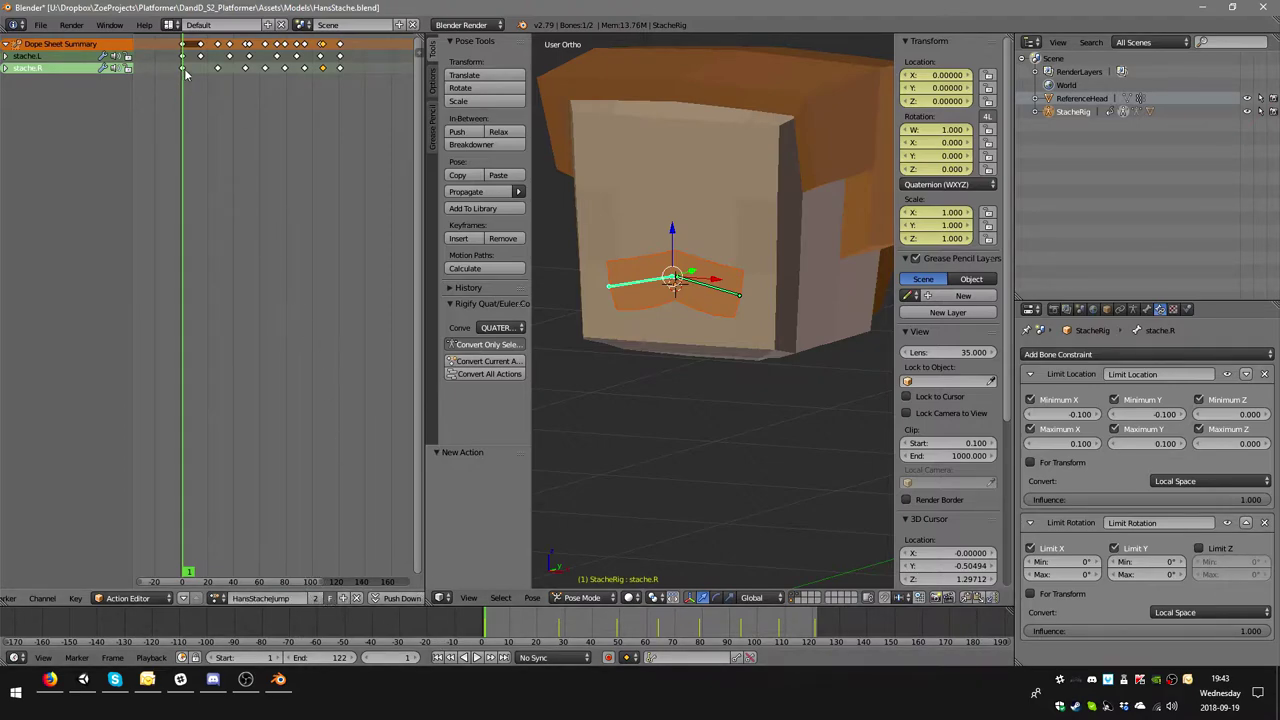
pyautogui.moveTo(200, 44); pyautogui.dragTo(196, 46)
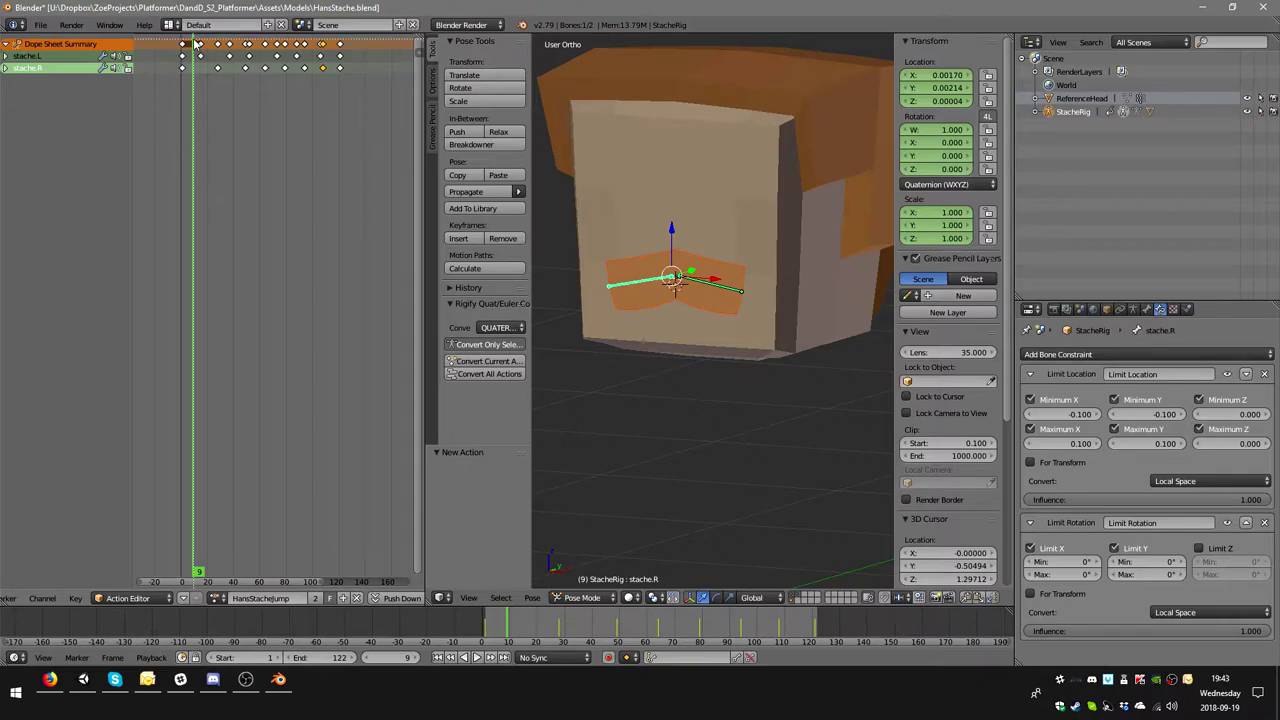
# - Box-select and delete every copied keyframe after frame 1, then step to frame 4
pyautogui.moveTo(196, 44); pyautogui.dragTo(357, 52)
pyautogui.press('x')
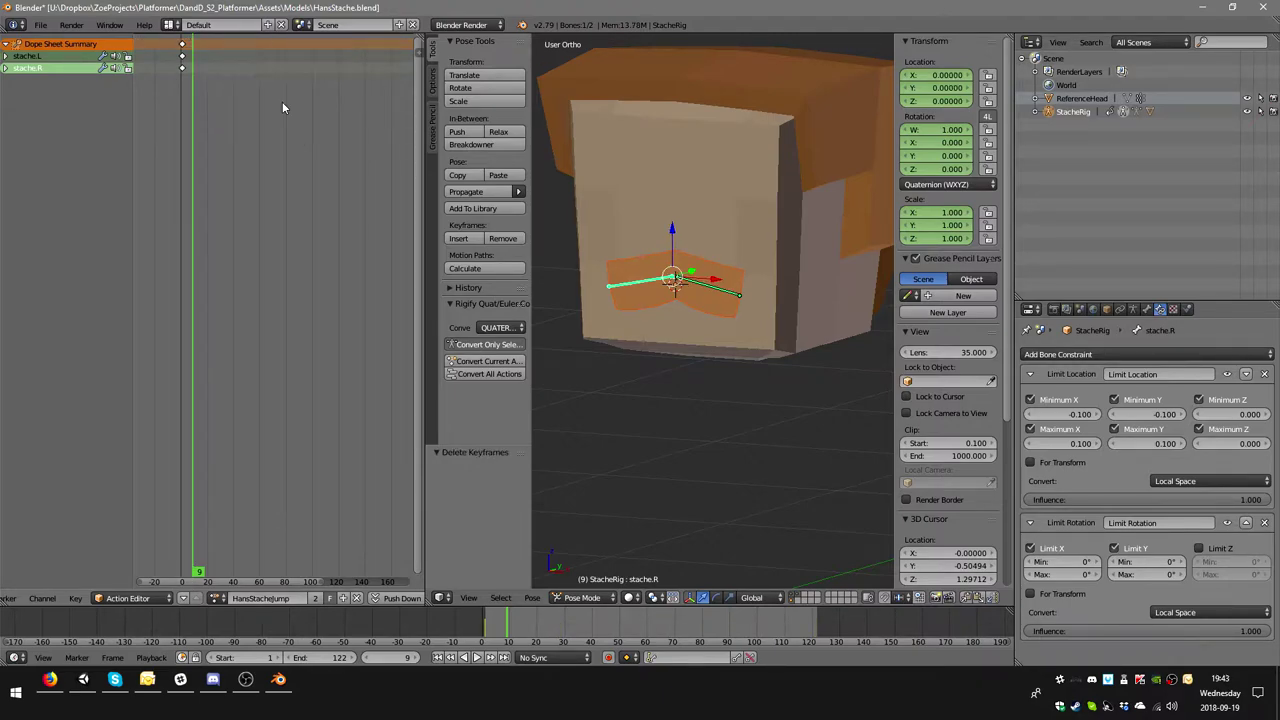
pyautogui.click(183, 66)
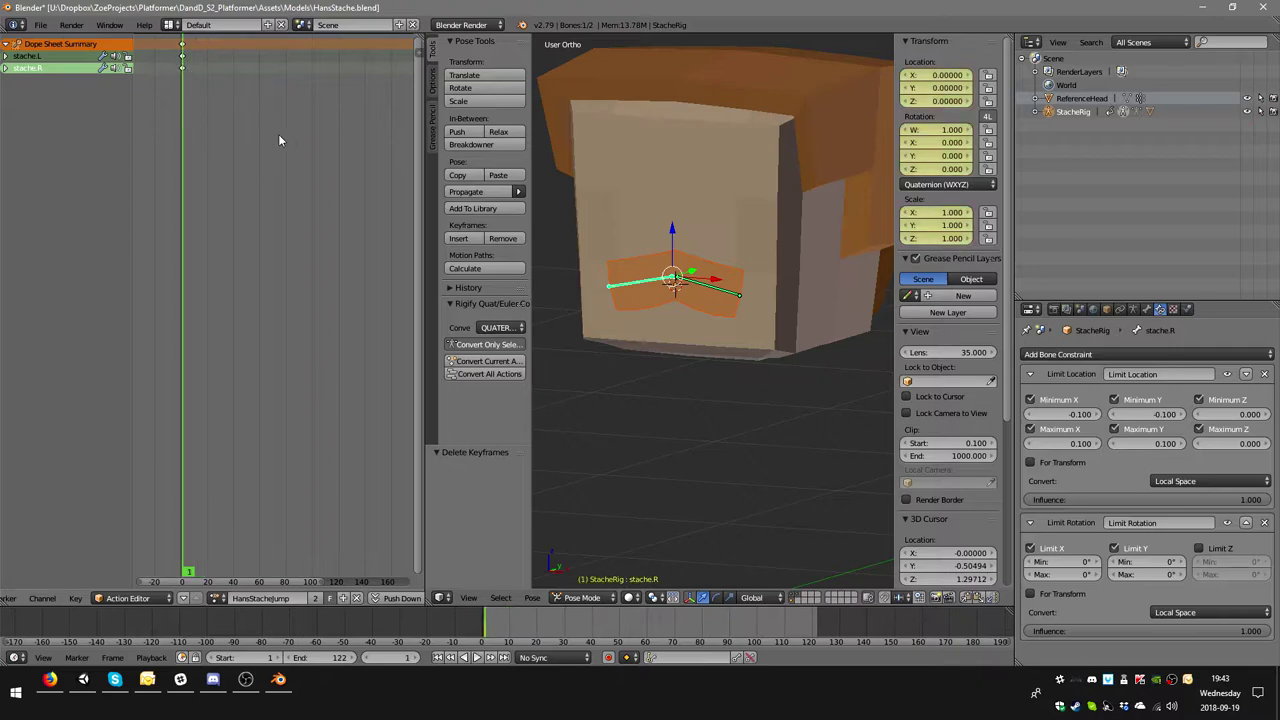
pyautogui.scroll(3, 646, 296)
pyautogui.scroll(-3, 650, 297)
pyautogui.moveTo(652, 294); pyautogui.dragTo(695, 310, button='middle')
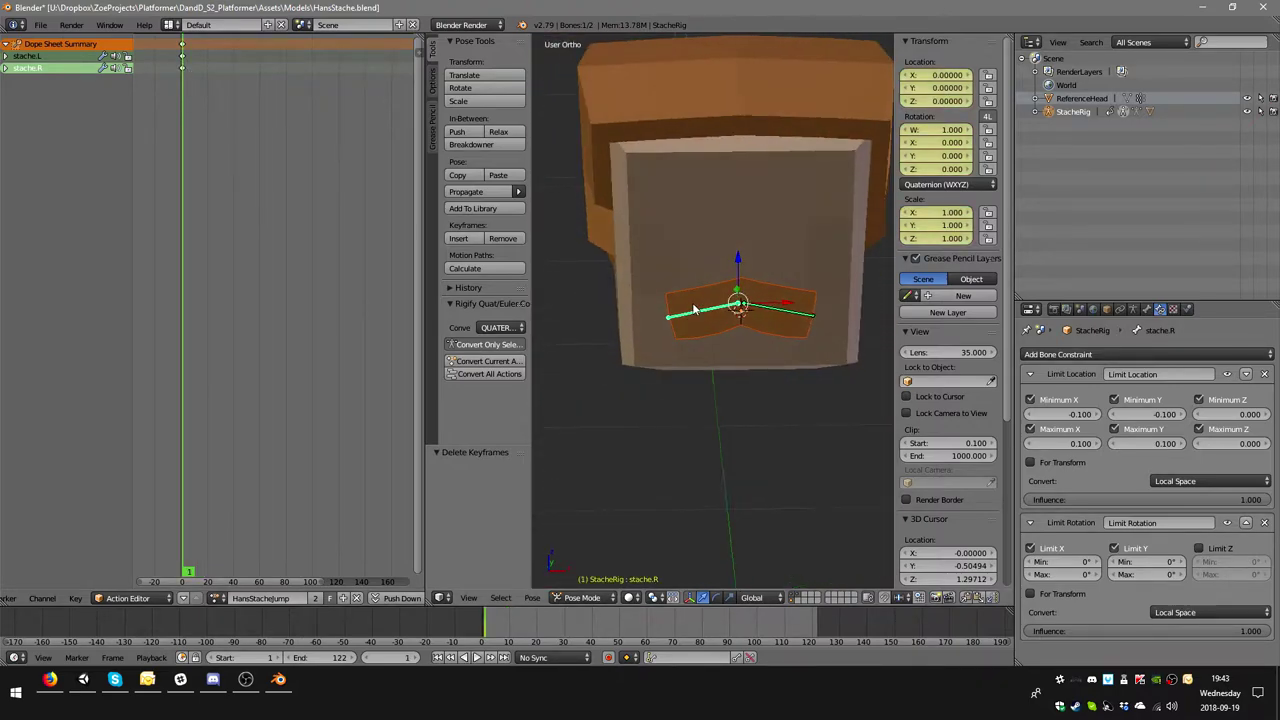
pyautogui.scroll(2, 217, 97)
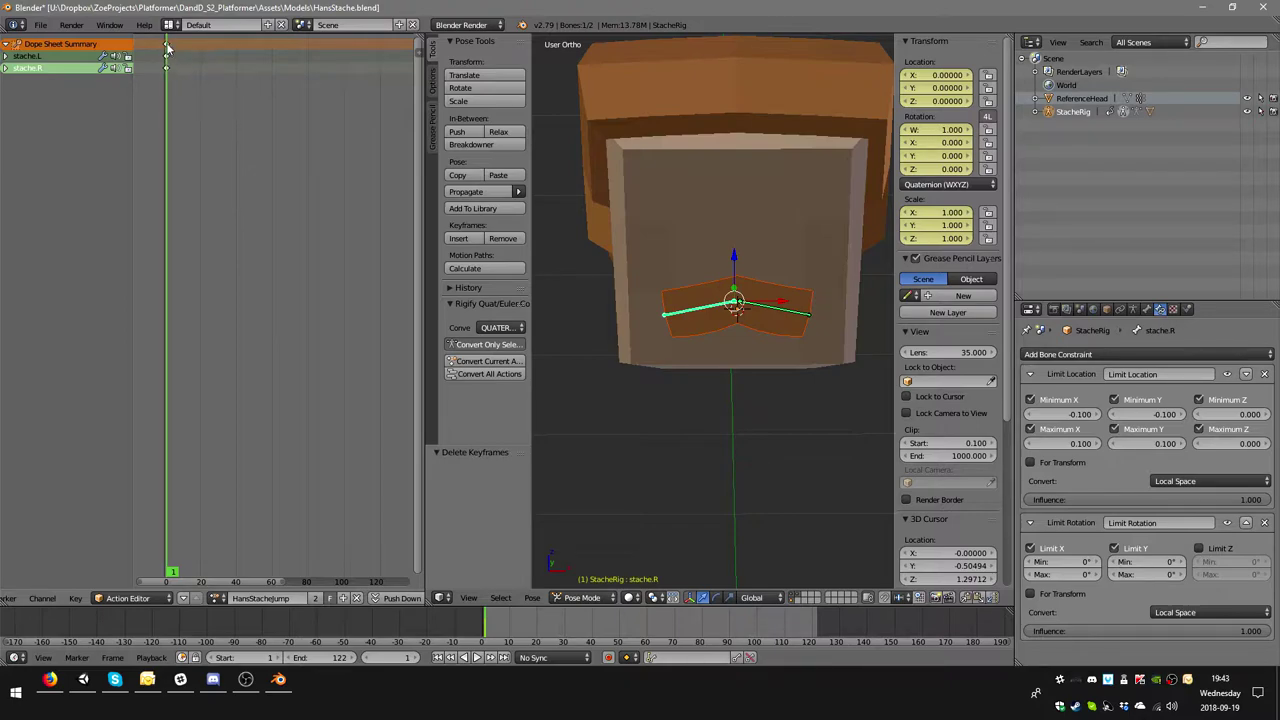
pyautogui.press('Right')
pyautogui.press('Right')
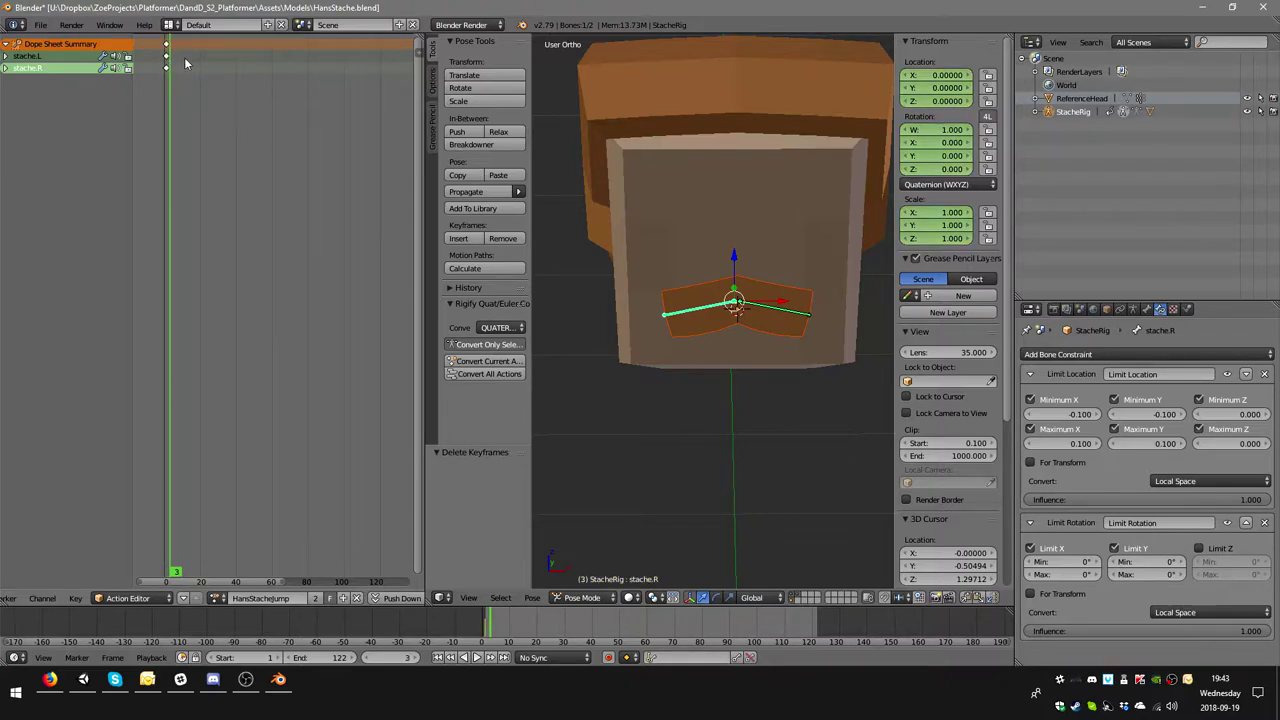
pyautogui.press('Right')
# - Bend stache.R about 24° and stache.L about 29.5° upward, keying both at frame 4
pyautogui.moveTo(787, 360)
pyautogui.mouseDown(button='middle')
pyautogui.moveTo(778, 255)
pyautogui.moveTo(772, 272)
pyautogui.mouseUp(button='middle')
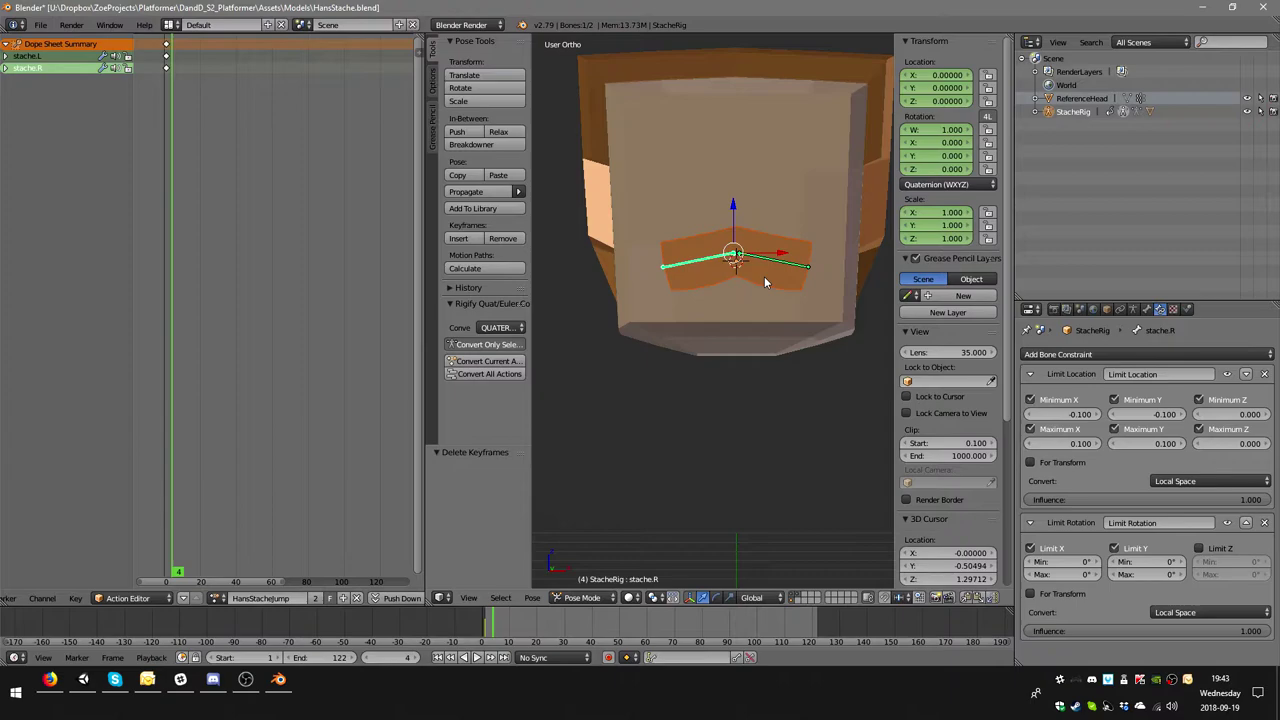
pyautogui.press('r')
pyautogui.click(758, 297)
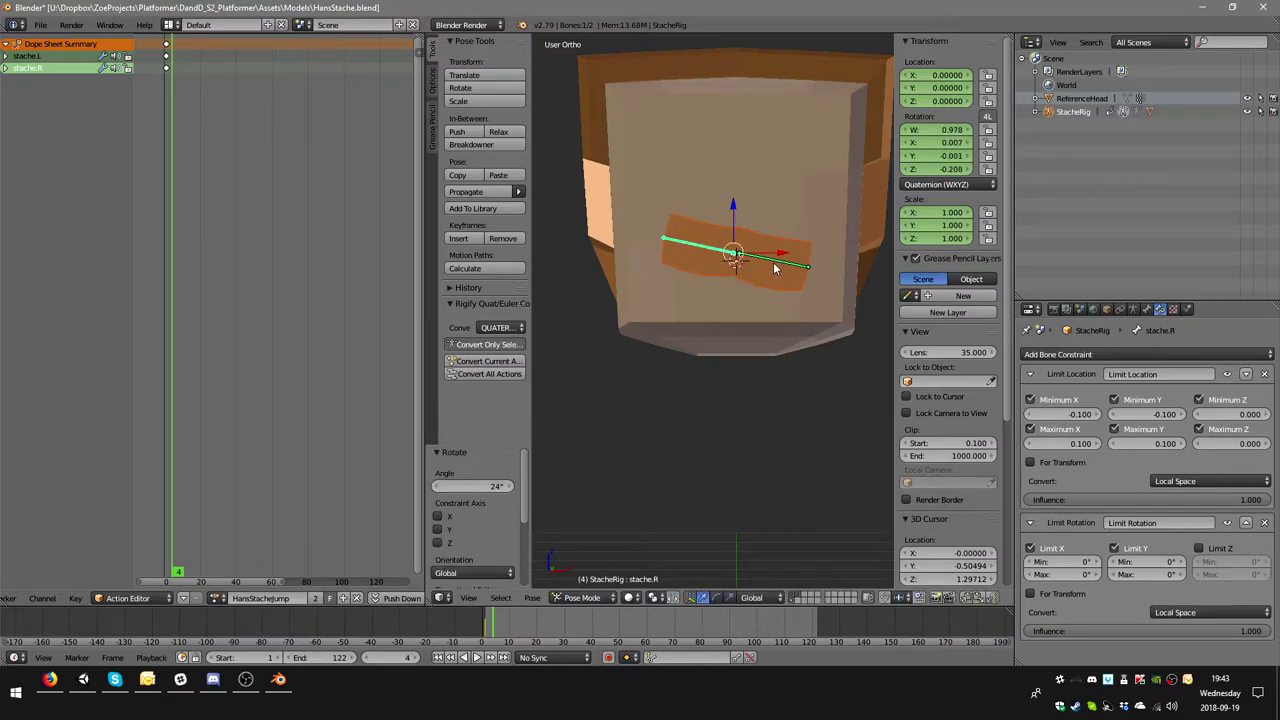
pyautogui.rightClick(775, 268)
pyautogui.press('r')
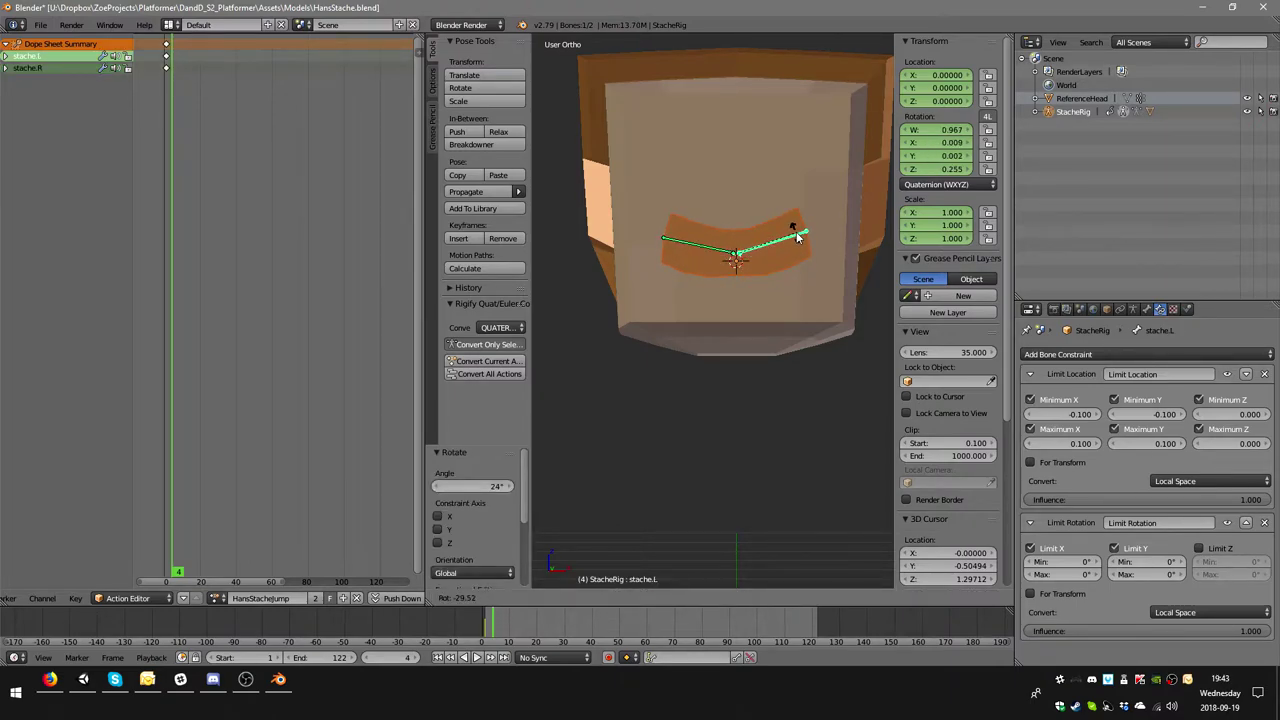
pyautogui.click(797, 237)
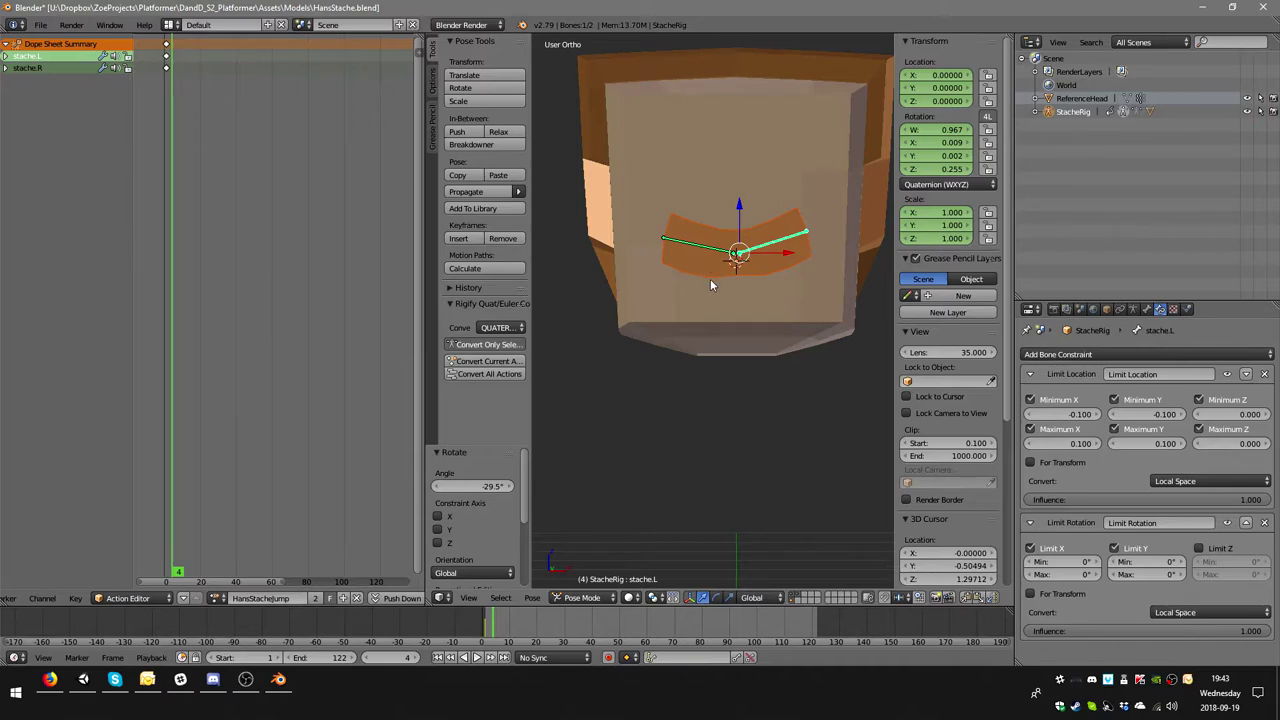
pyautogui.press('a')
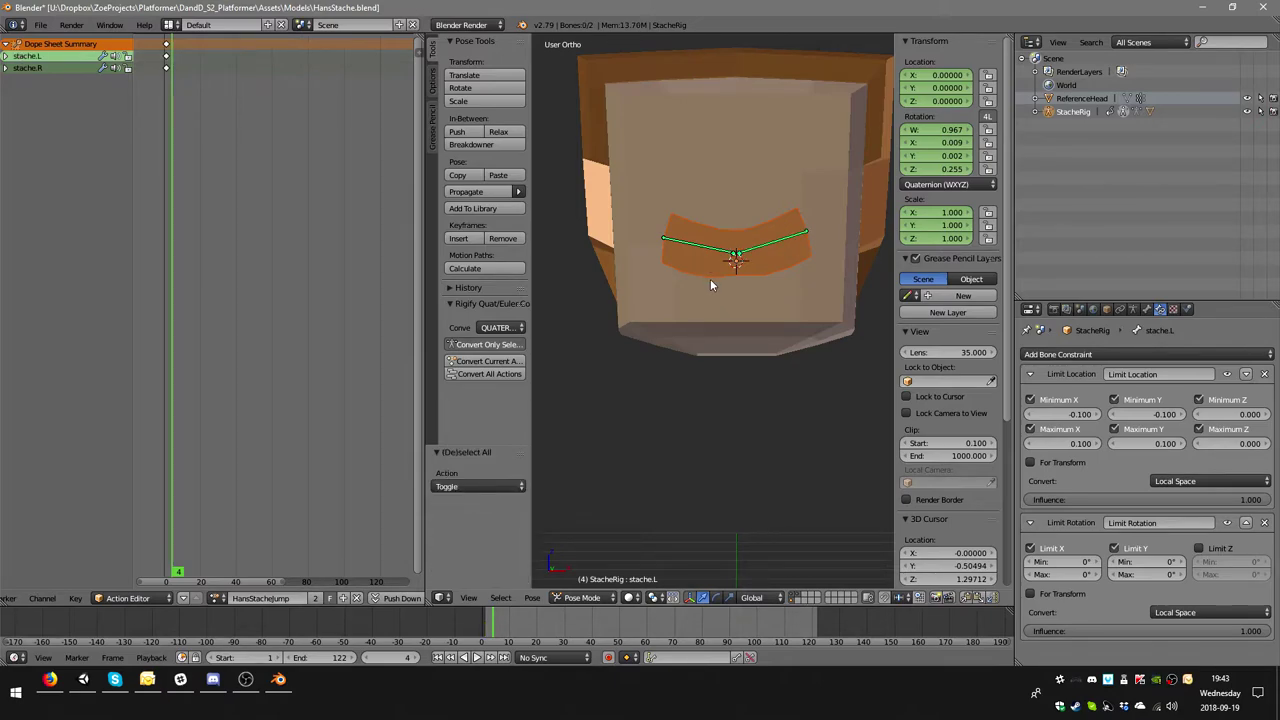
pyautogui.press('a')
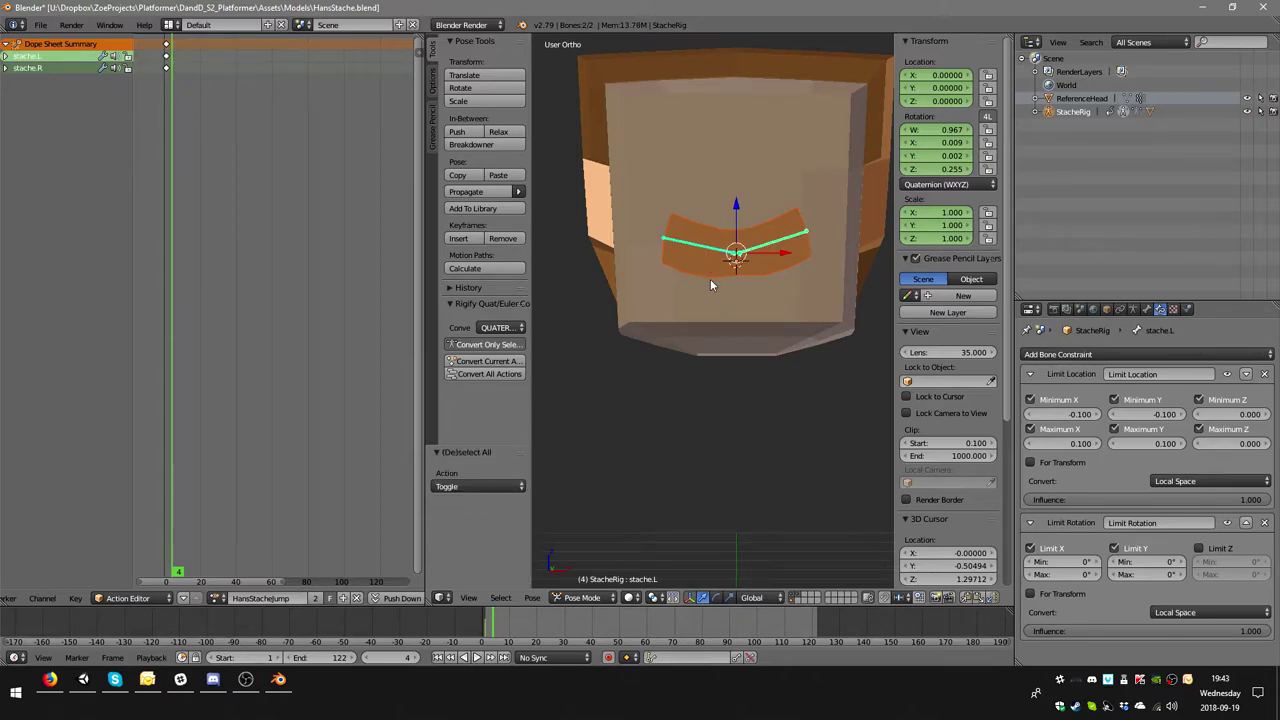
pyautogui.press('i')
pyautogui.click(692, 280)
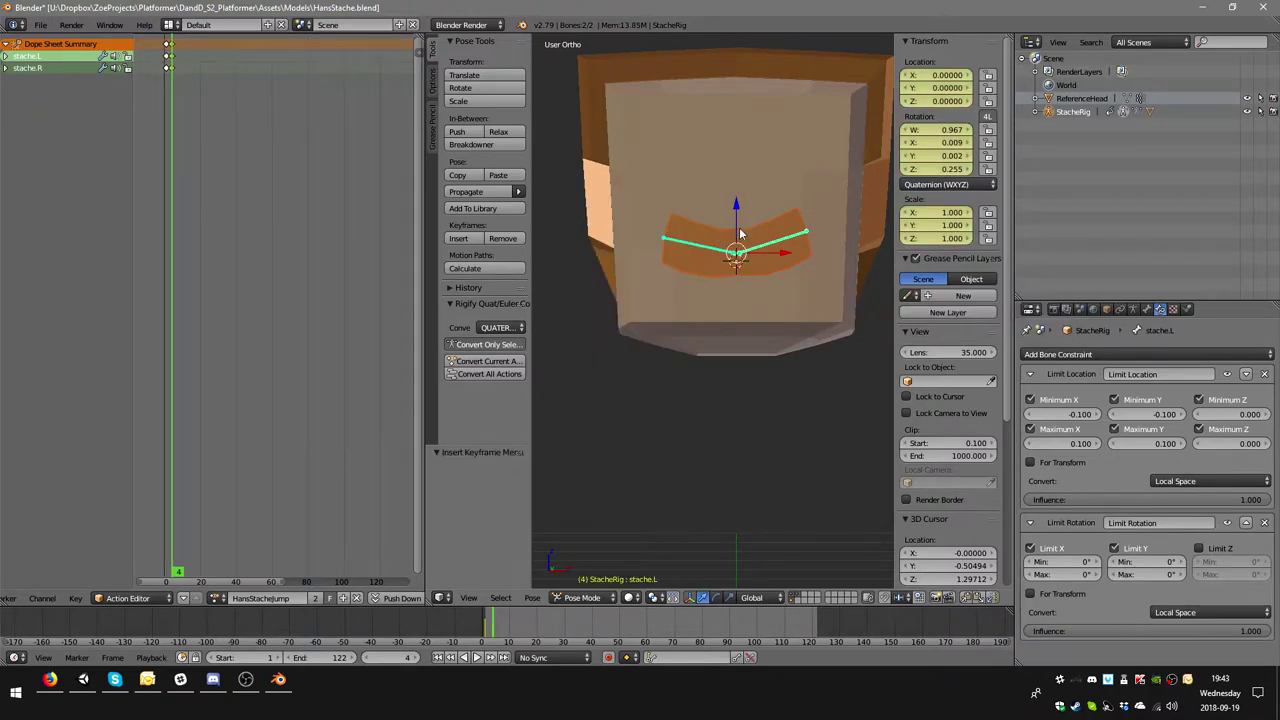
# - Raise the mustache slightly along Z and re-key the pose at frame 4
pyautogui.moveTo(737, 208); pyautogui.dragTo(736, 206)
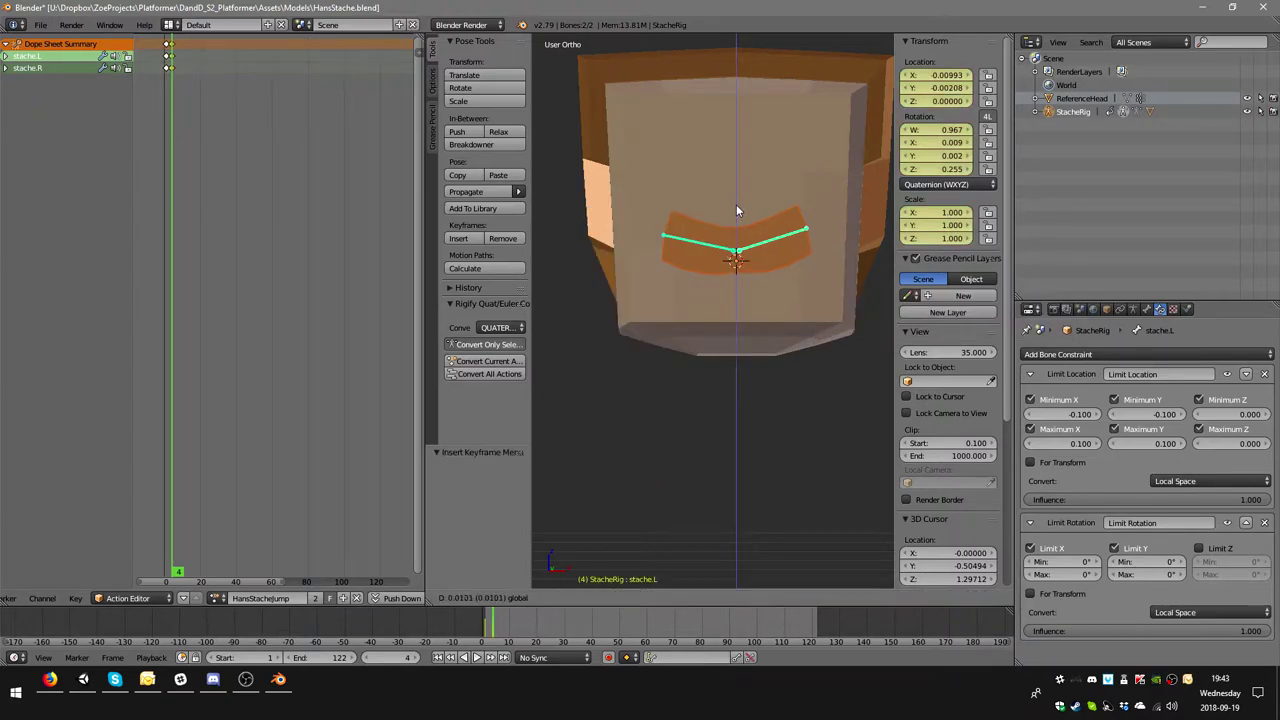
pyautogui.press('i')
pyautogui.click(787, 317)
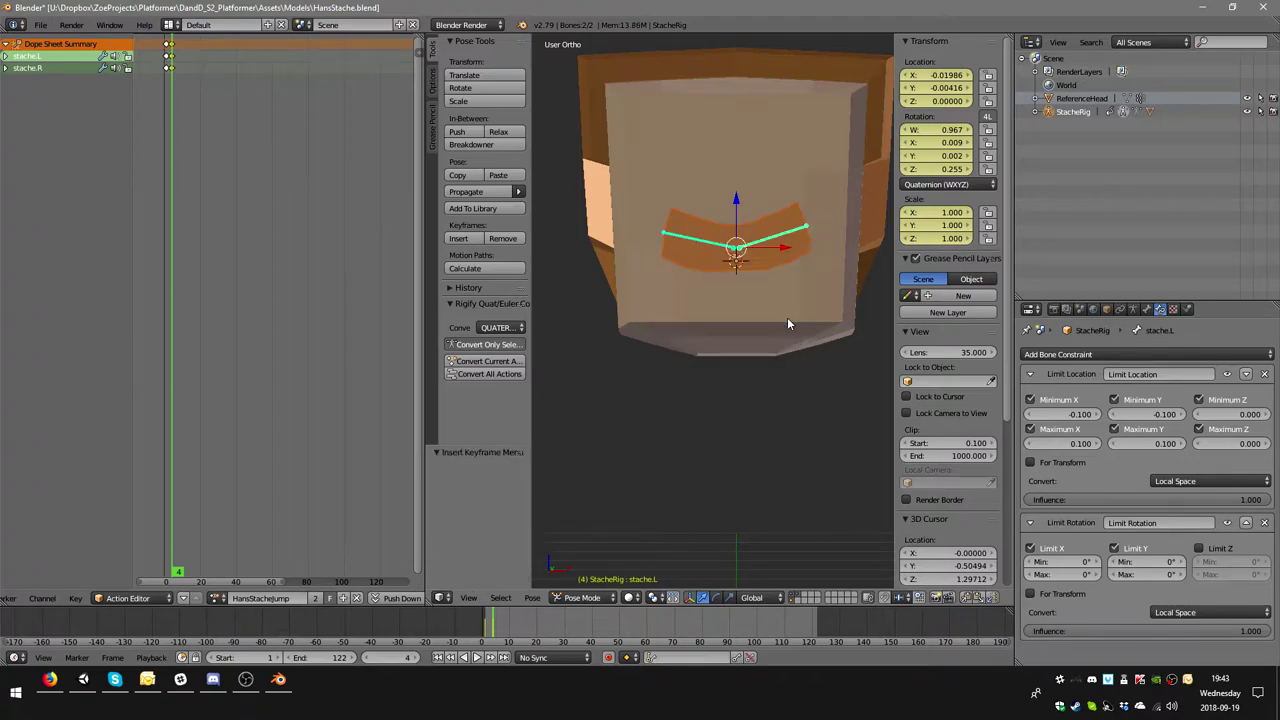
# - Duplicate the frame-0 rest-pose keys and place them later, around frame 11
pyautogui.click(168, 50)
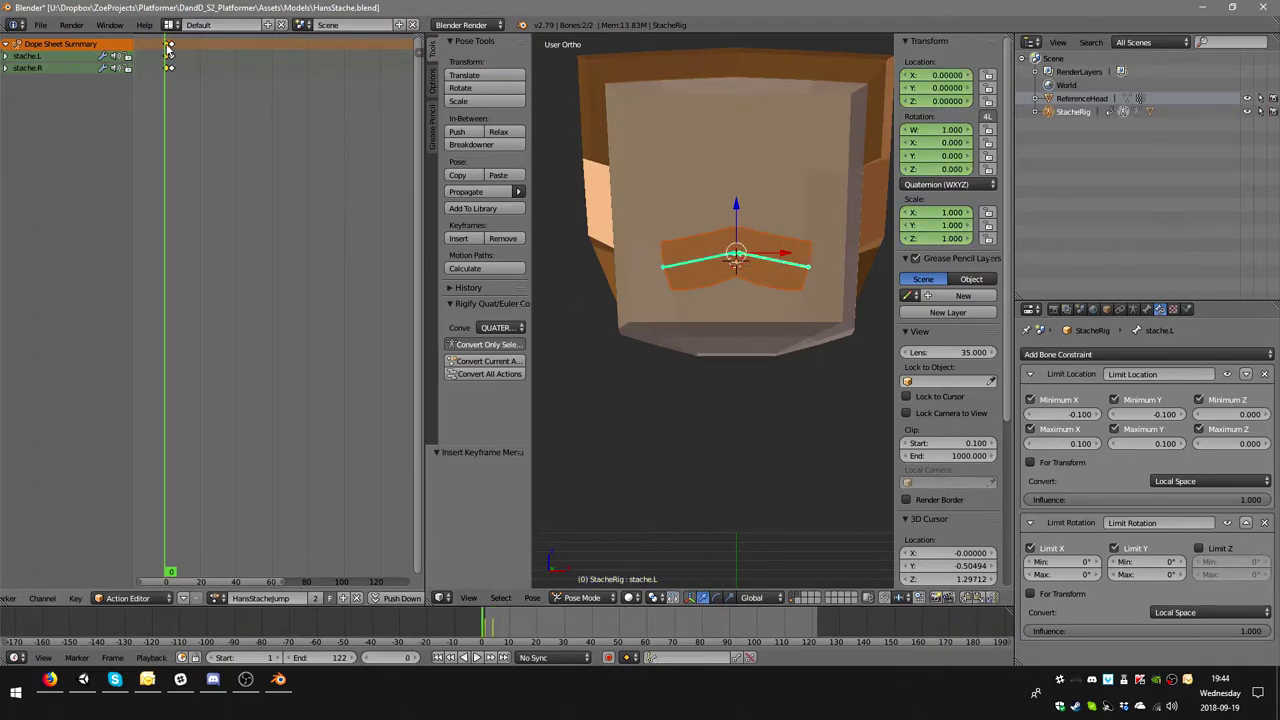
pyautogui.press('g')
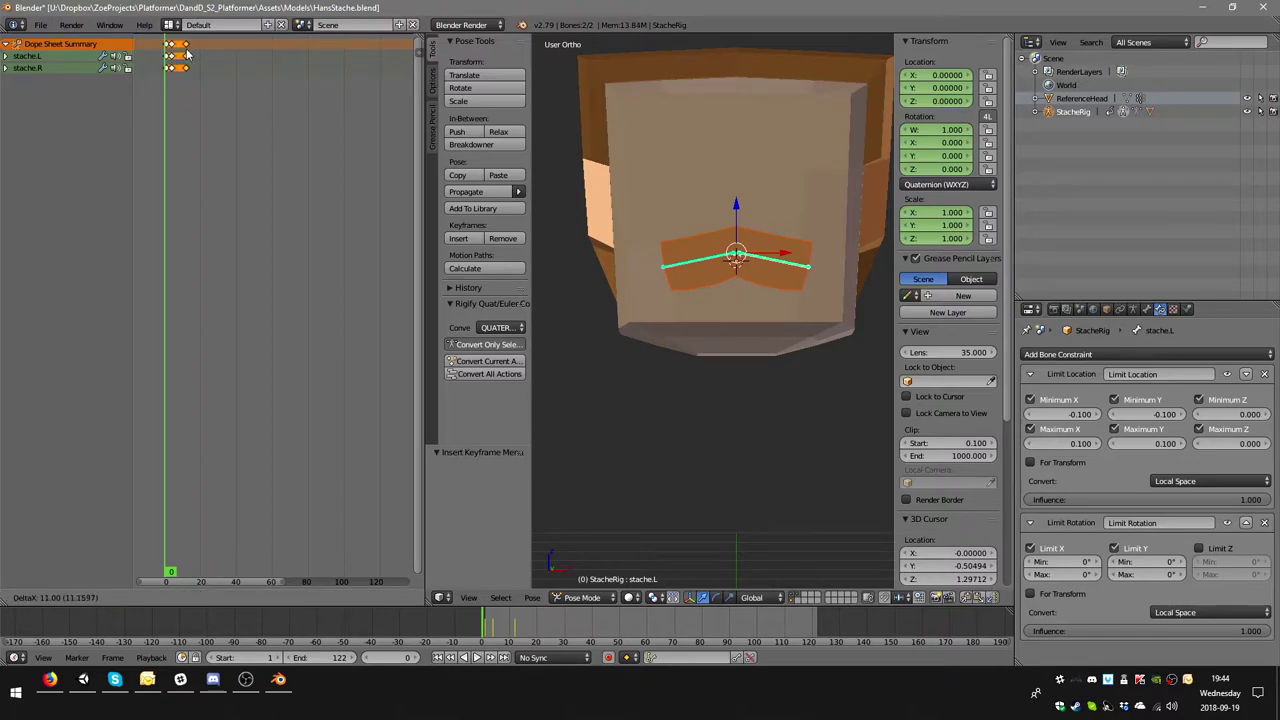
pyautogui.click(186, 55)
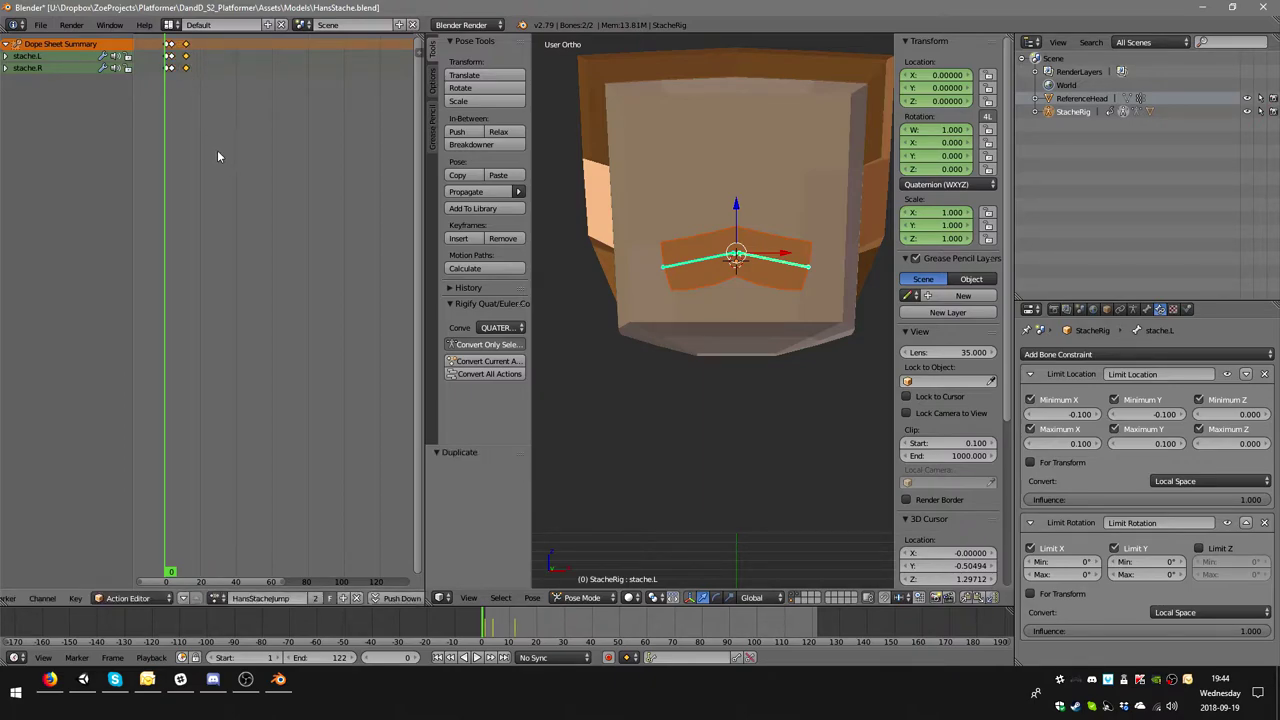
# - Set the animation end frame to 12 and preview the playback
pyautogui.click(187, 60)
pyautogui.click(338, 657)
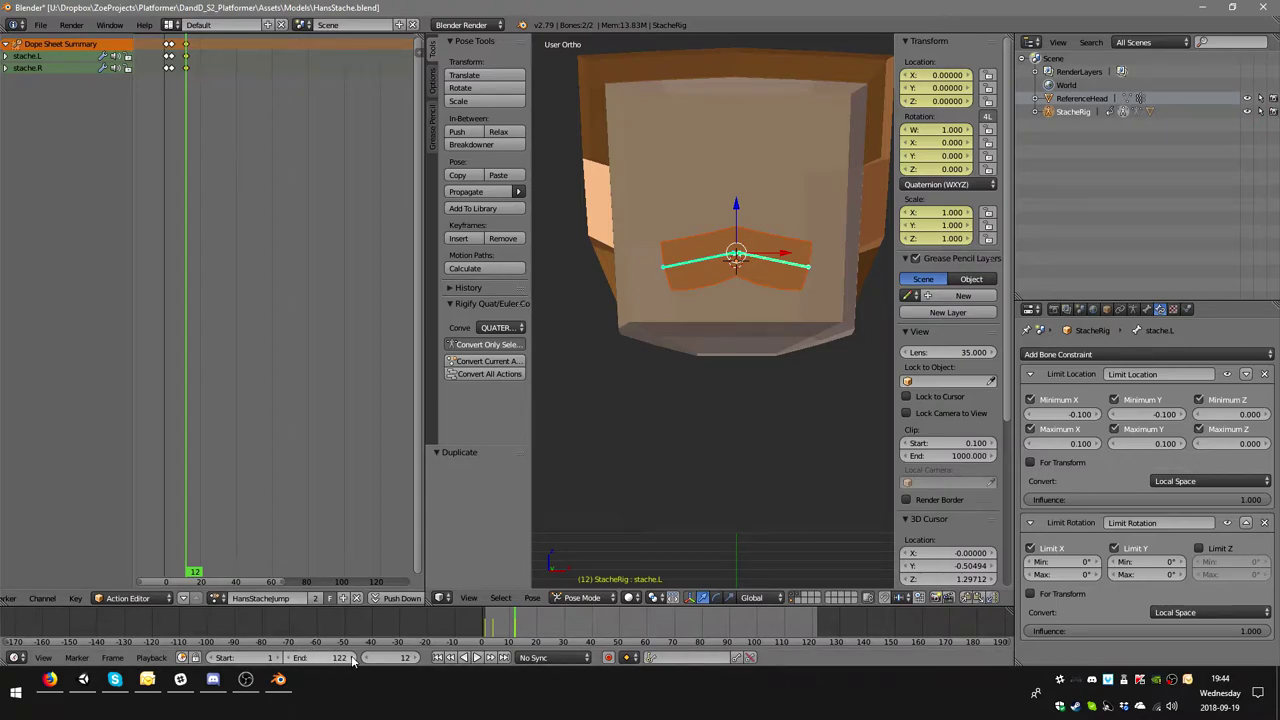
pyautogui.write('12+')
pyautogui.press('Return')
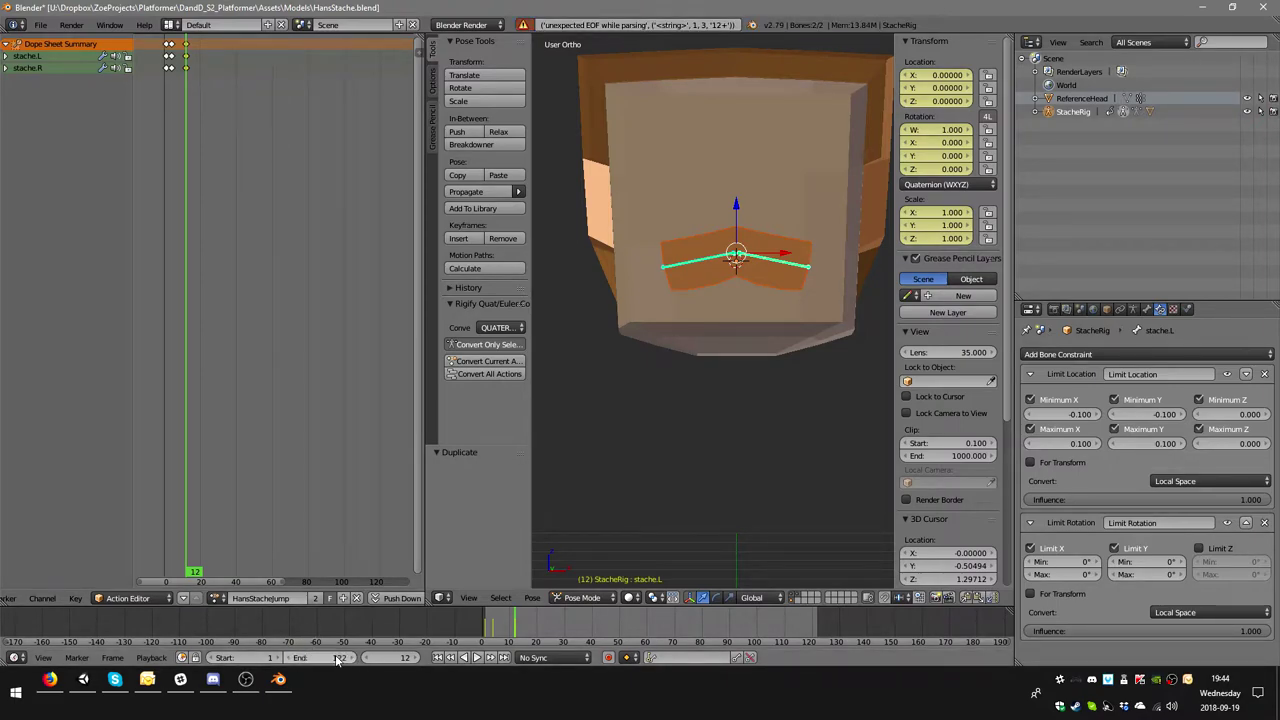
pyautogui.click(336, 658)
pyautogui.write('12')
pyautogui.press('Return')
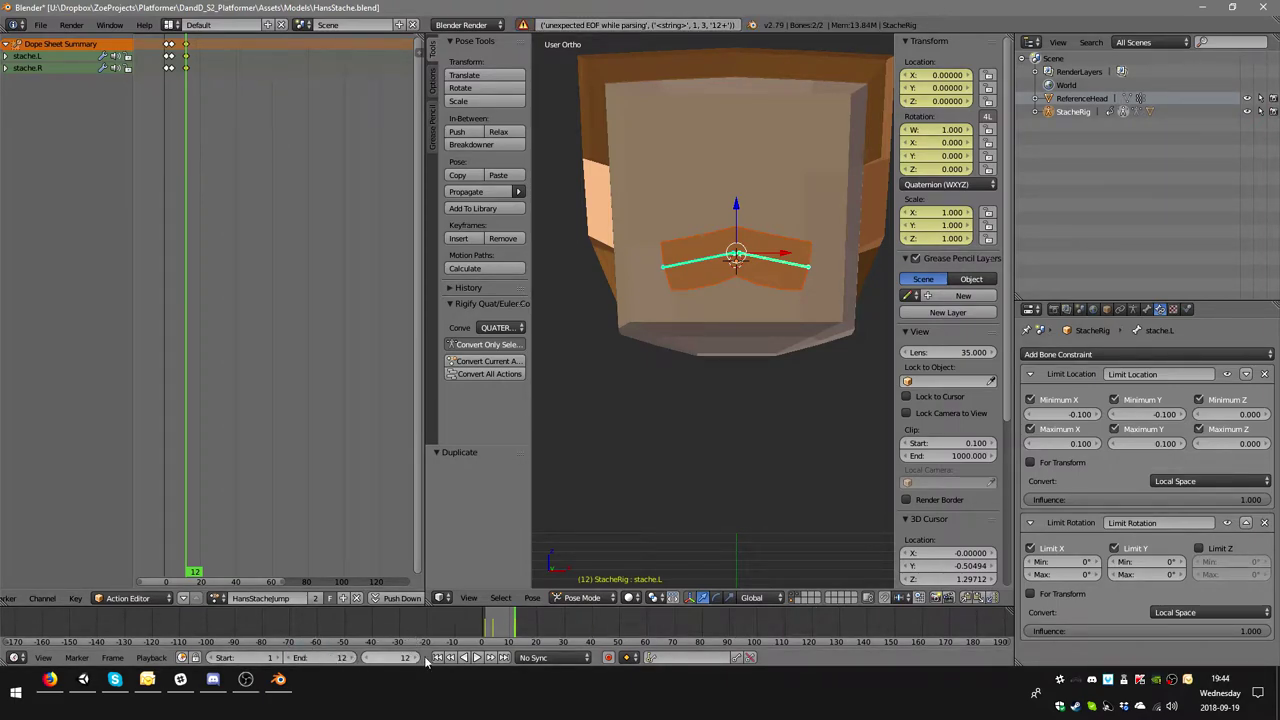
pyautogui.click(476, 657)
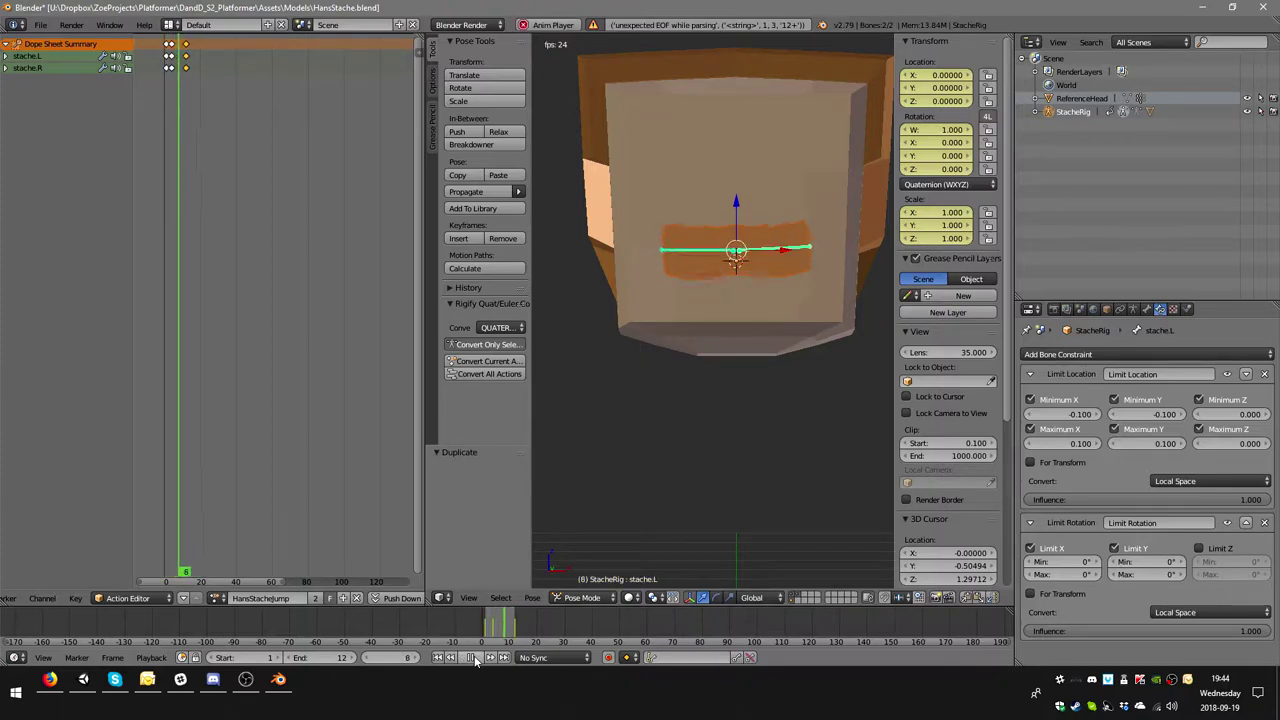
pyautogui.click(475, 657)
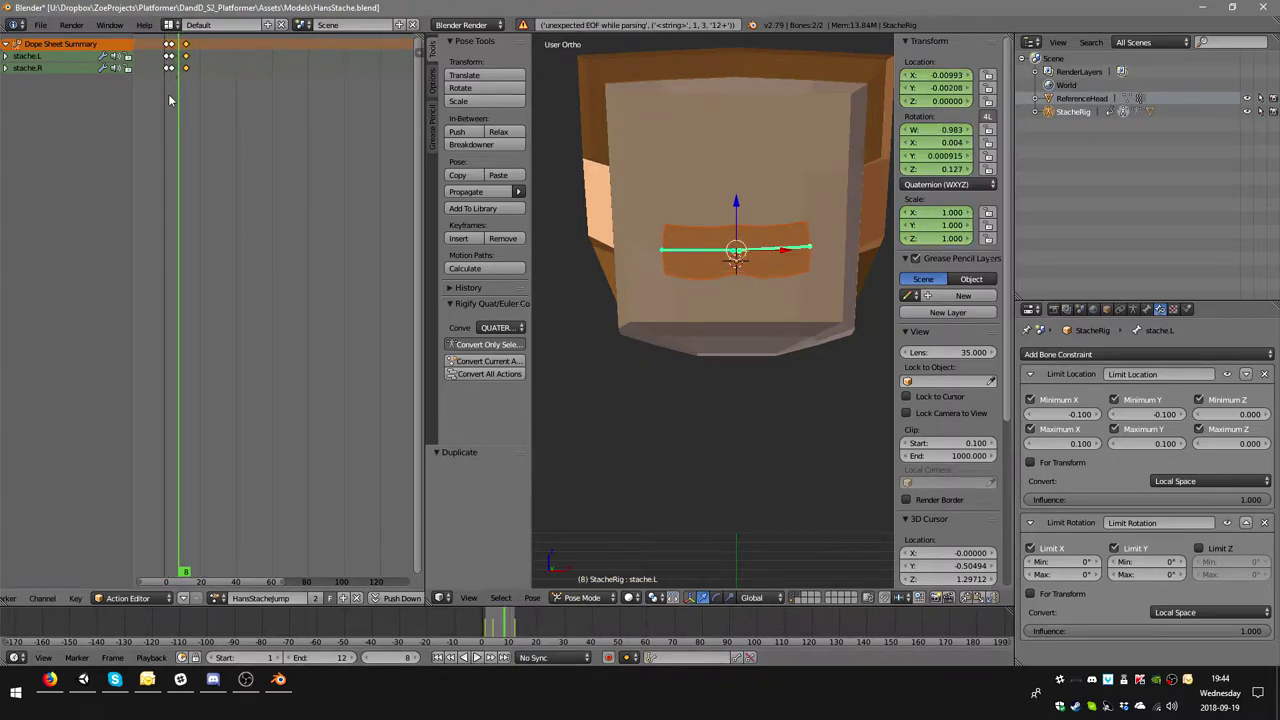
# - Move the frame-12 rest keys about 10 frames later, then duplicate the frame-4 keys about 9 frames later
pyautogui.click(186, 52)
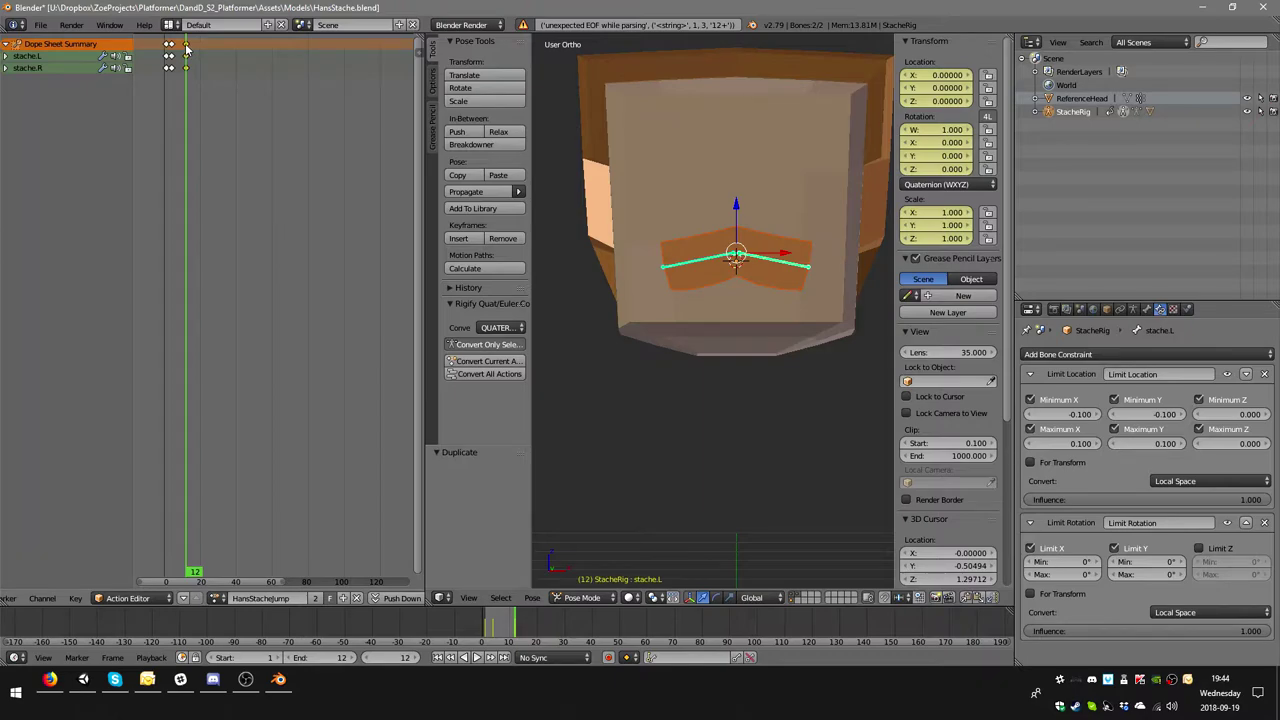
pyautogui.press('g')
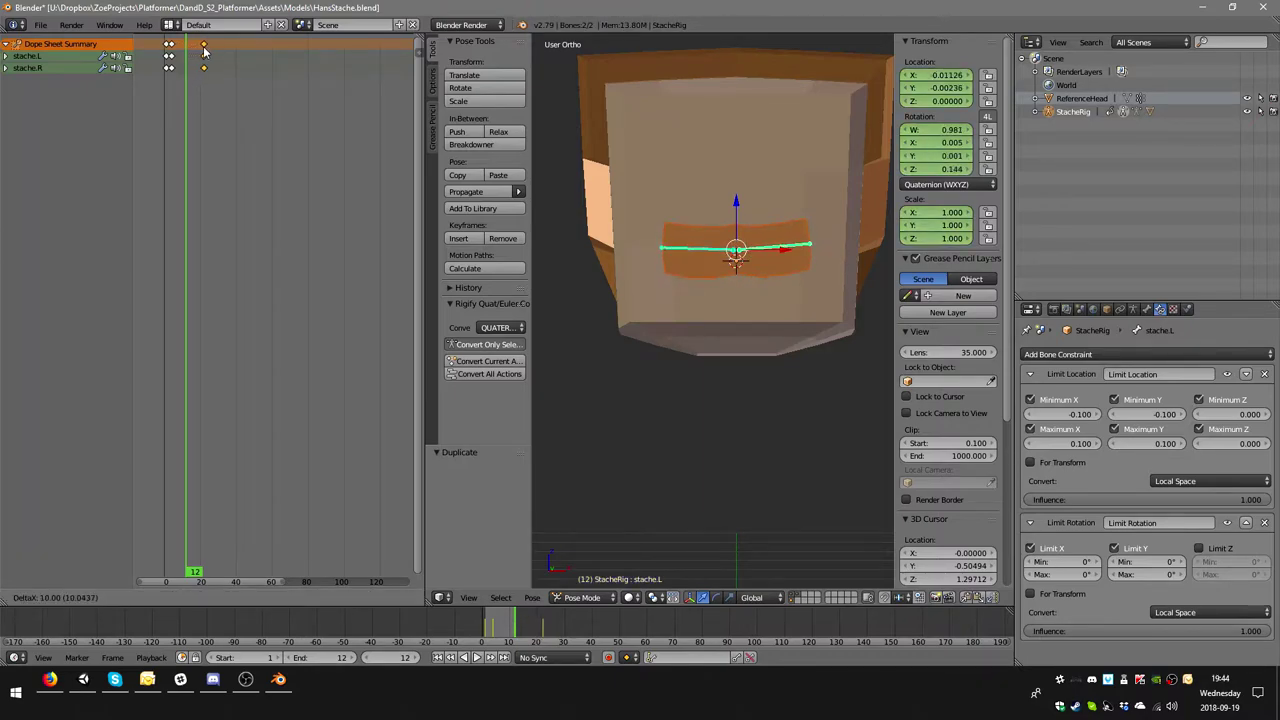
pyautogui.click(204, 52)
pyautogui.click(171, 48)
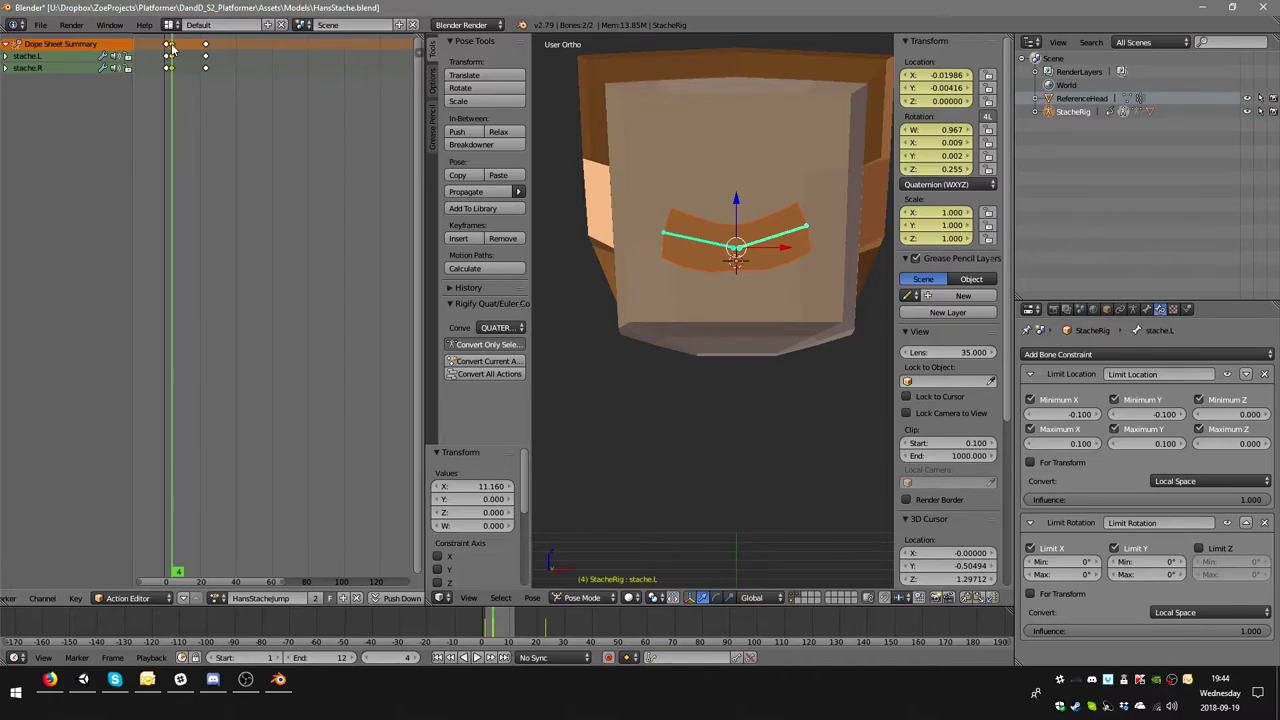
pyautogui.hotkey('shift', 'd')
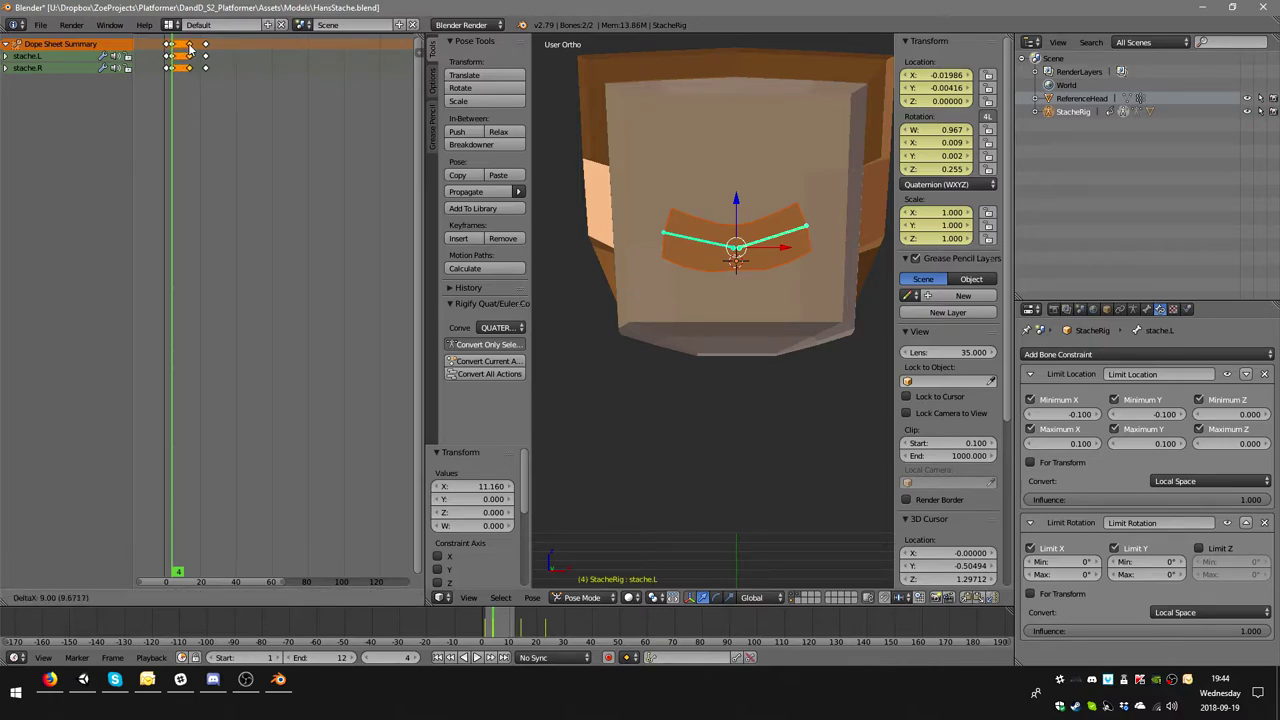
pyautogui.click(190, 48)
pyautogui.click(190, 48)
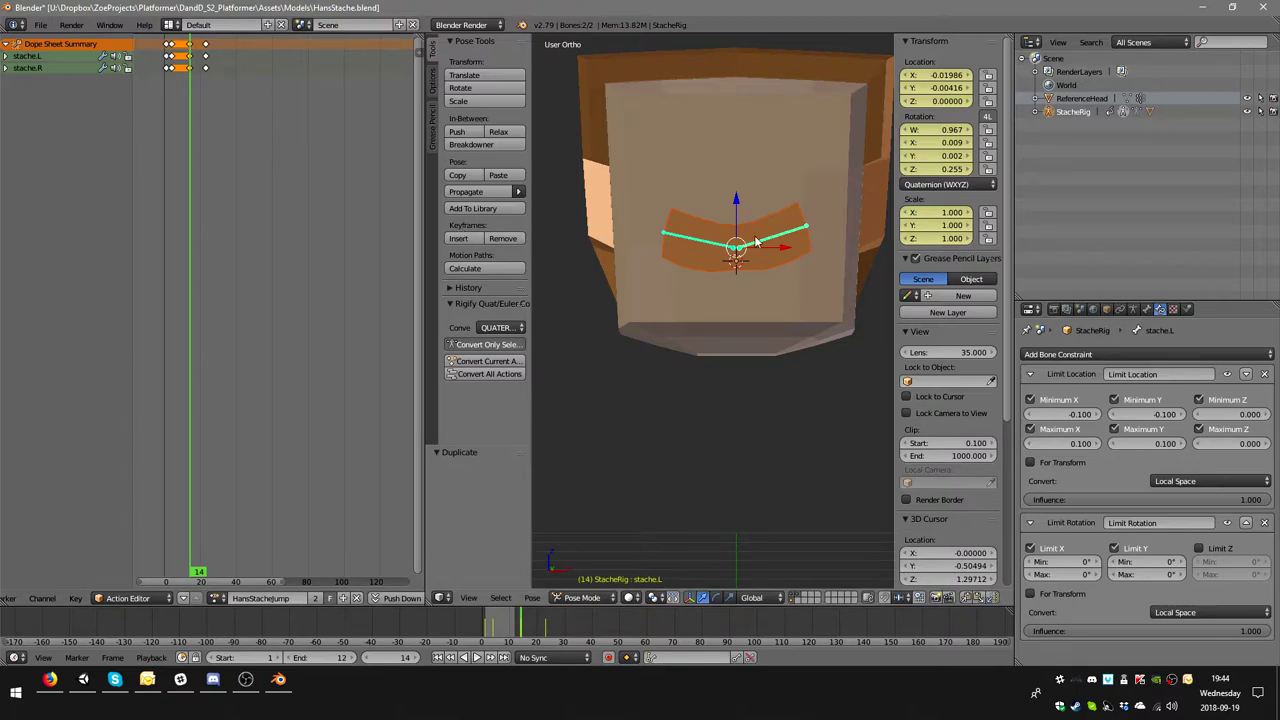
# - Lower and slightly rotate both mustache bones, then key LocRotScale at frame 14
pyautogui.moveTo(737, 207); pyautogui.dragTo(736, 208)
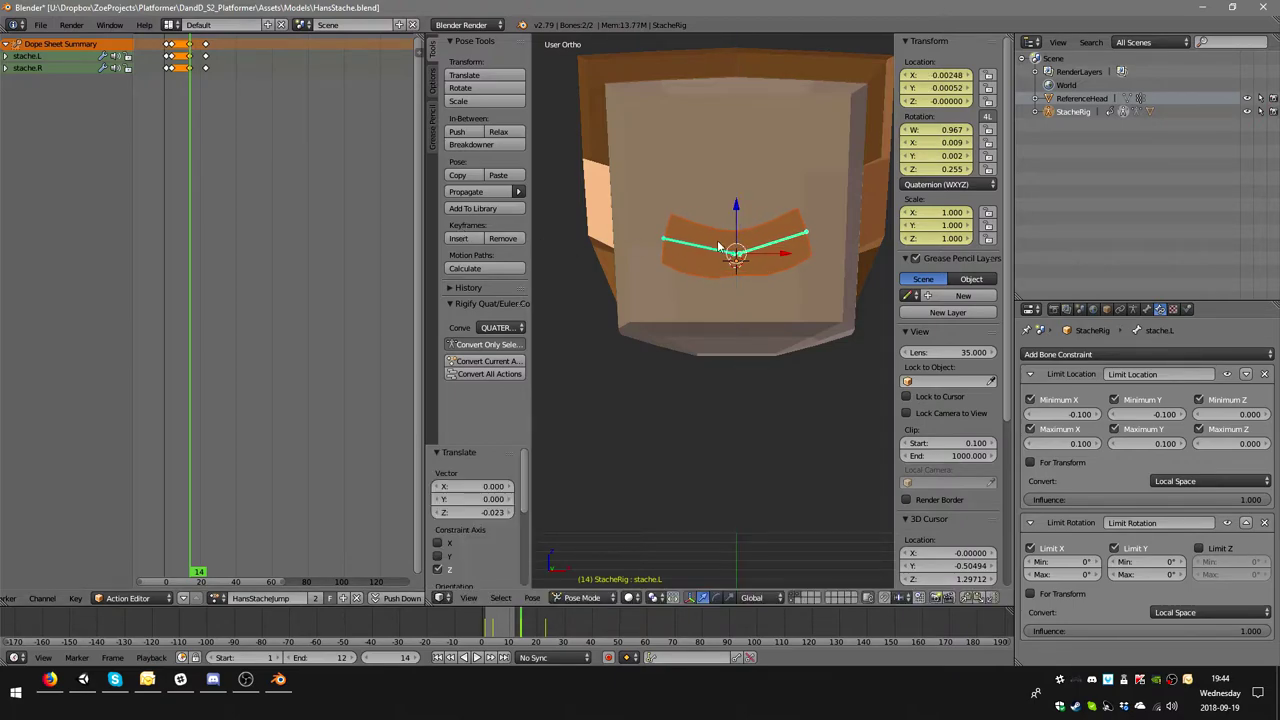
pyautogui.rightClick(797, 249)
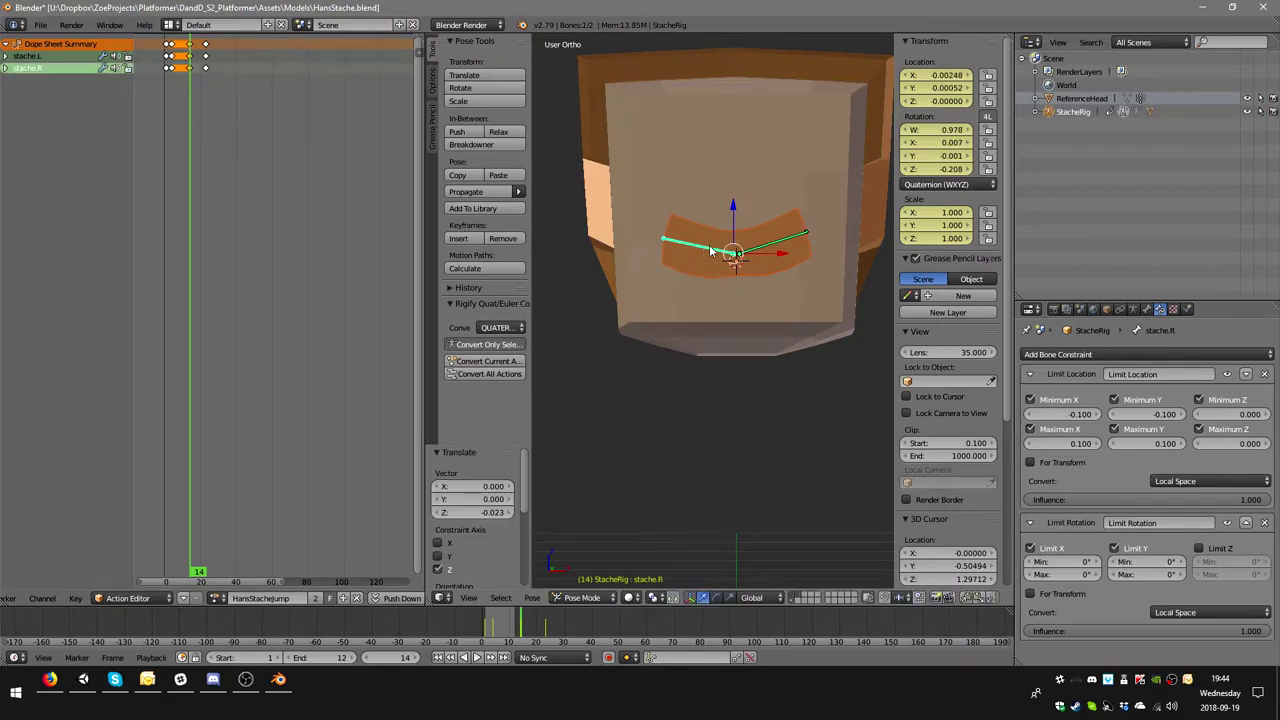
pyautogui.press('r')
pyautogui.click(794, 250)
pyautogui.rightClick(793, 250)
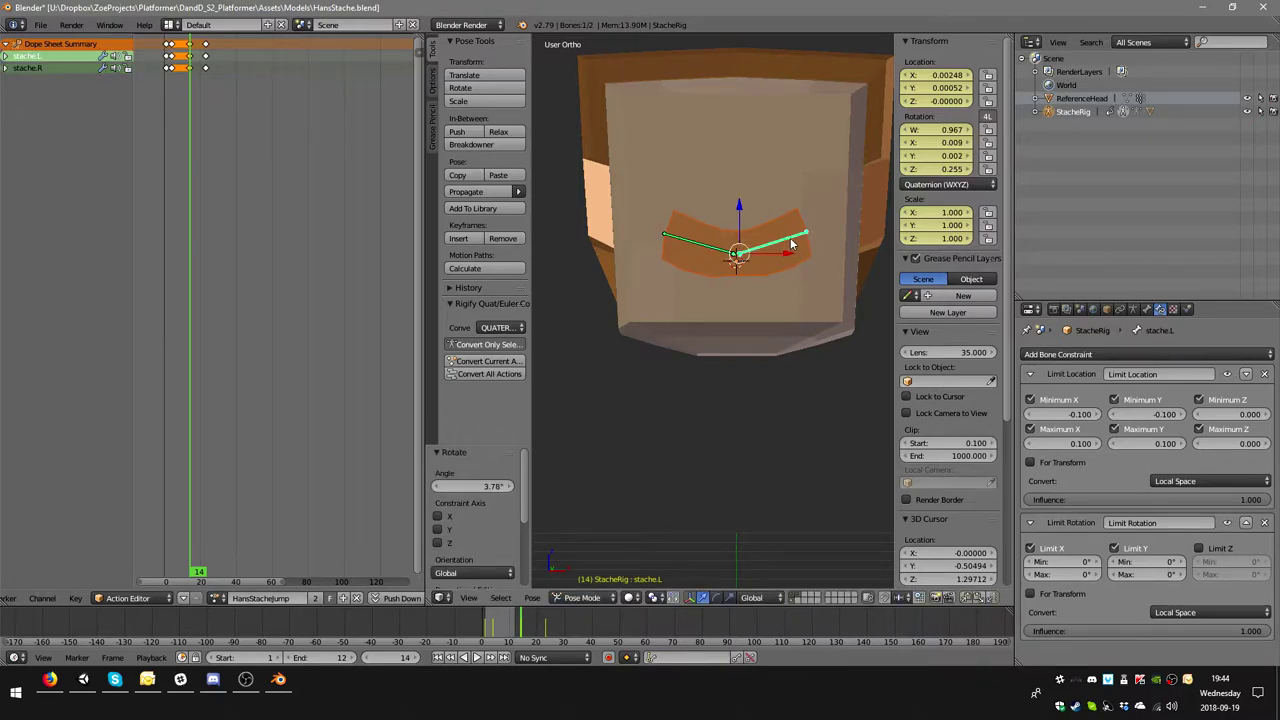
pyautogui.press('r')
pyautogui.click(797, 274)
pyautogui.press('a')
pyautogui.press('i')
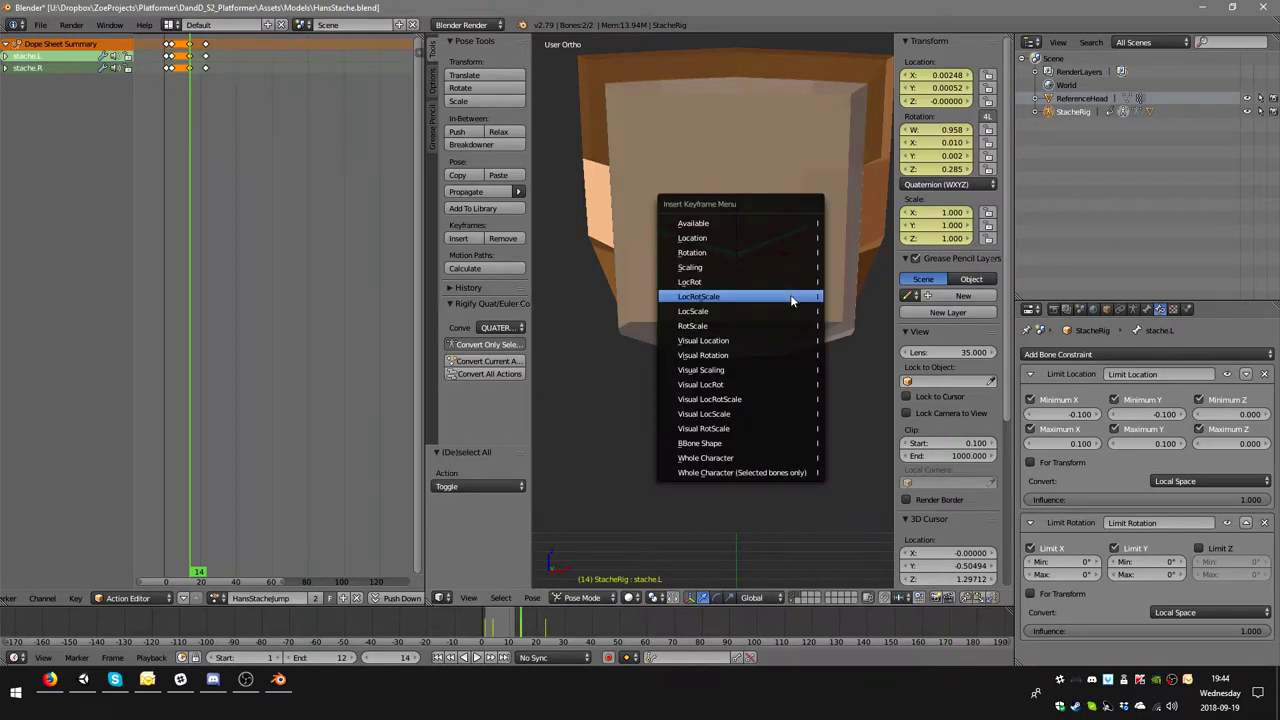
pyautogui.click(790, 294)
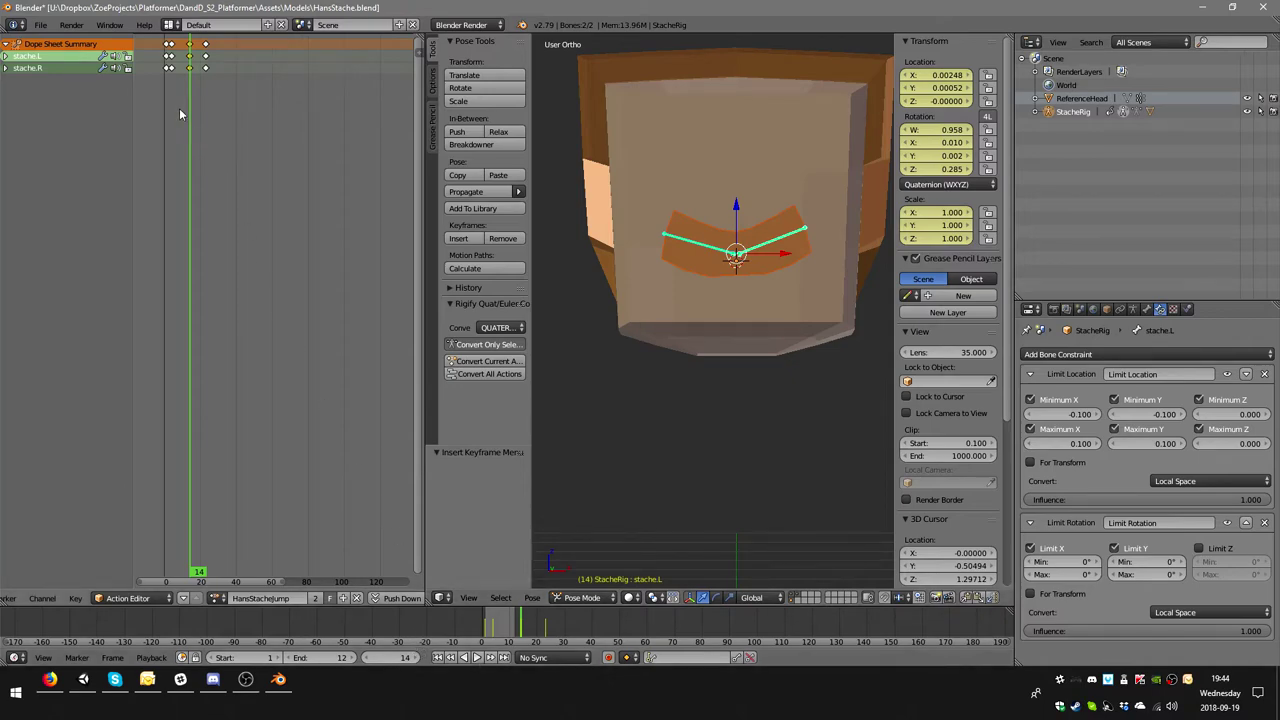
# - Set the end frame to 23 and play the animation loop
pyautogui.click(206, 70)
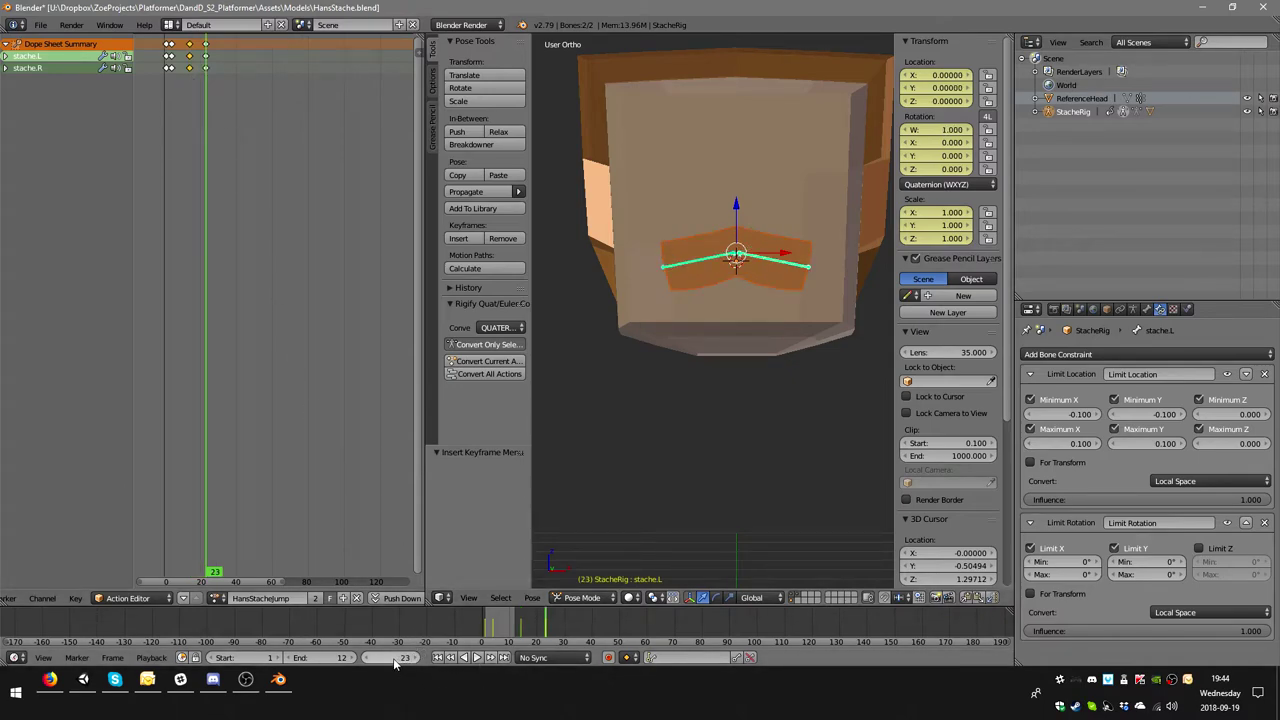
pyautogui.click(323, 657)
pyautogui.write('23')
pyautogui.press('Return')
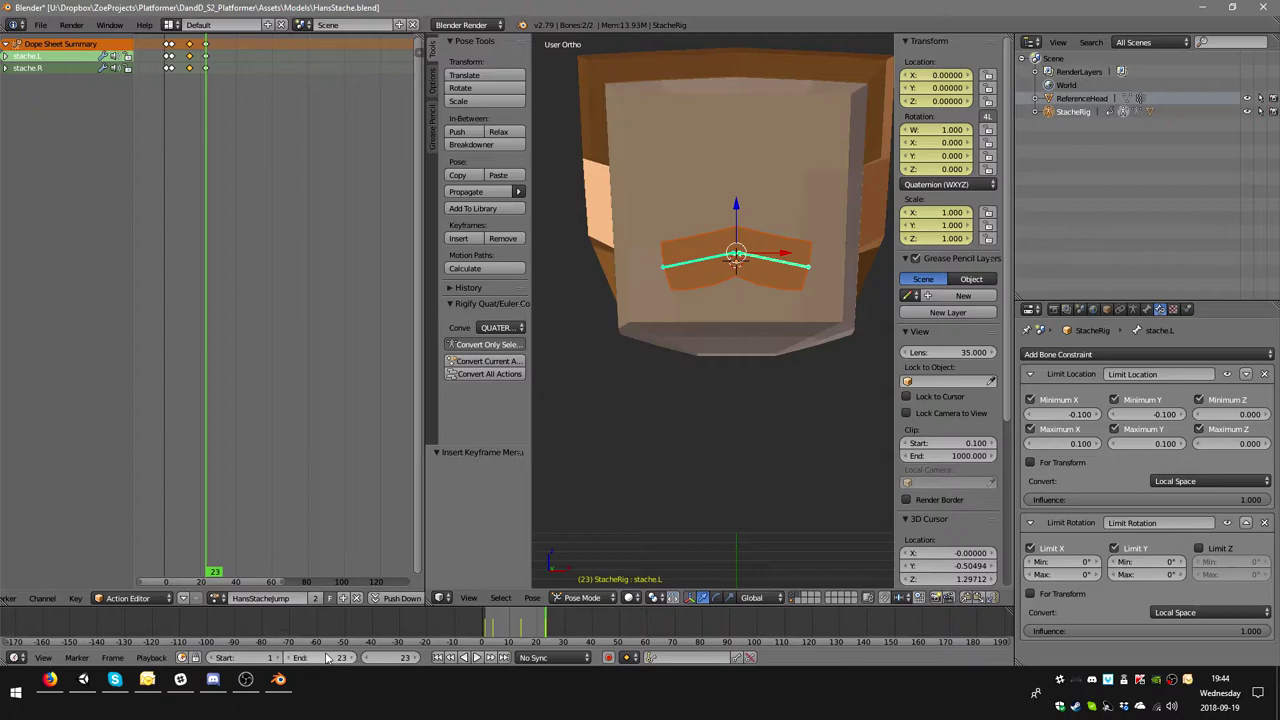
pyautogui.click(476, 657)
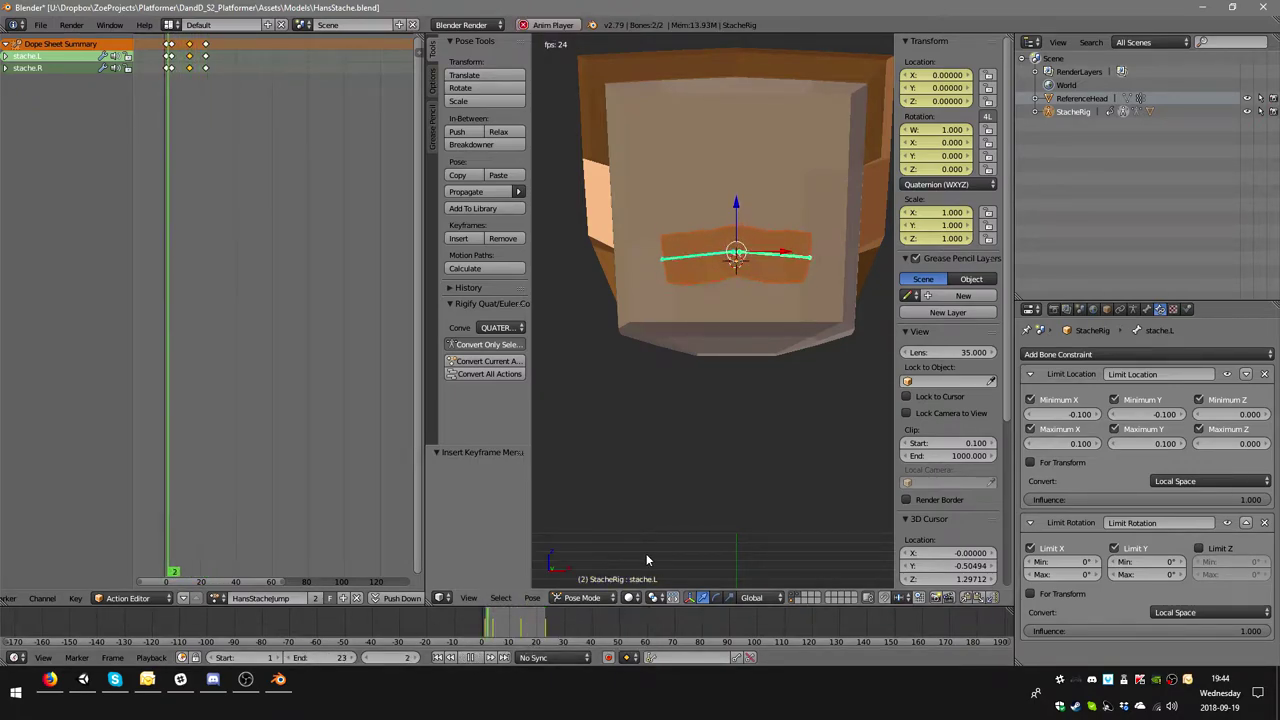
# - Stop playback in front view and shift the last rest-pose keys from frame 23 to 24
pyautogui.moveTo(743, 356)
pyautogui.mouseDown(button='middle')
pyautogui.moveTo(683, 366)
pyautogui.moveTo(747, 351)
pyautogui.mouseUp(button='middle')
pyautogui.press('KP_1')
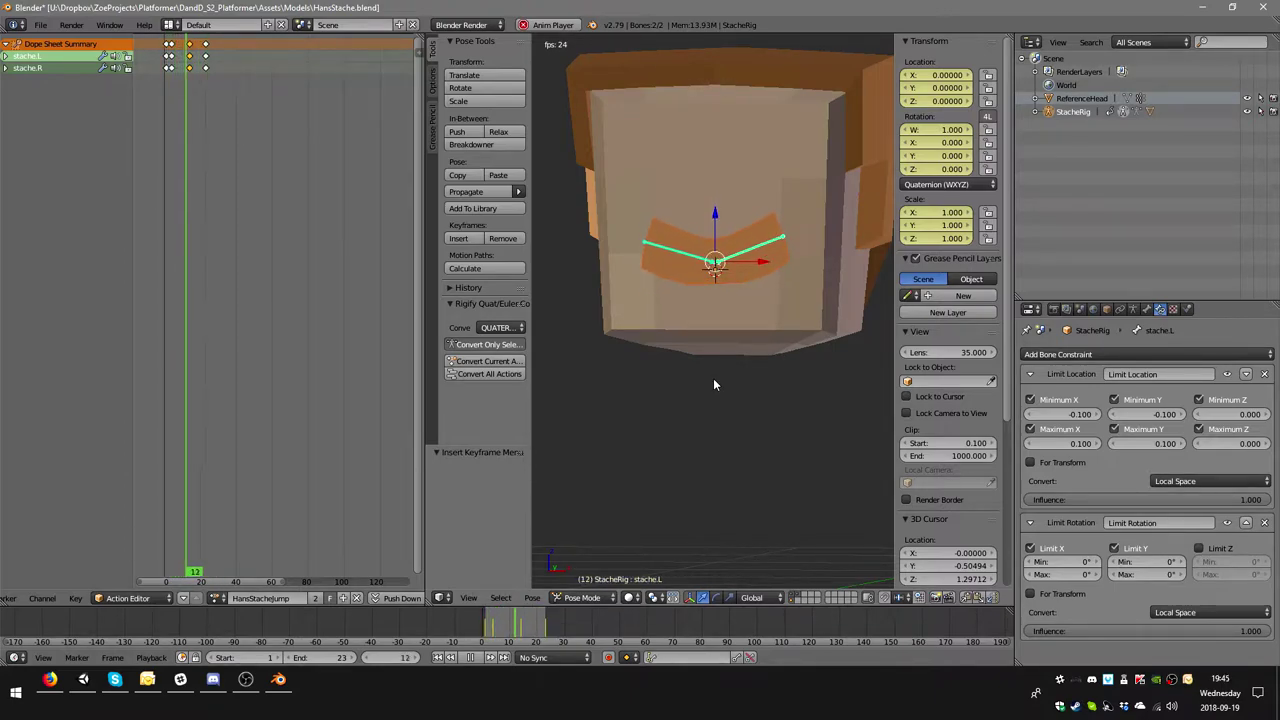
pyautogui.press('Escape')
pyautogui.click(205, 44)
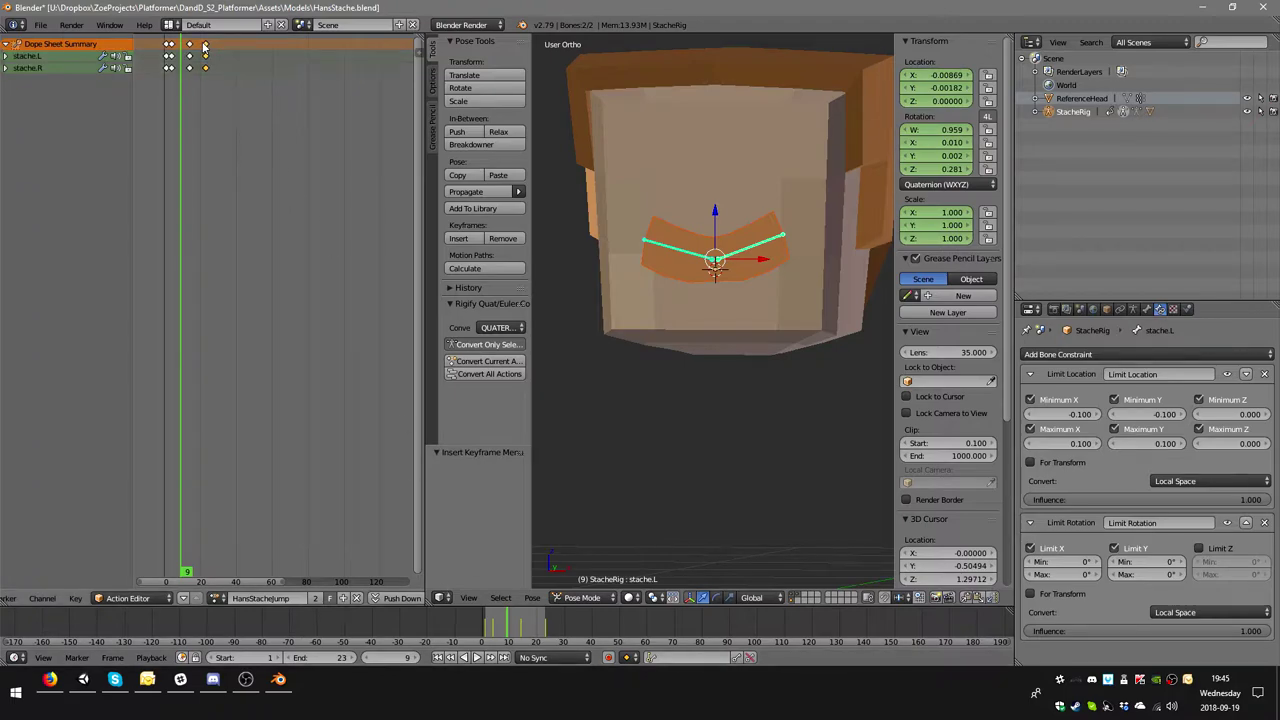
pyautogui.click(207, 47)
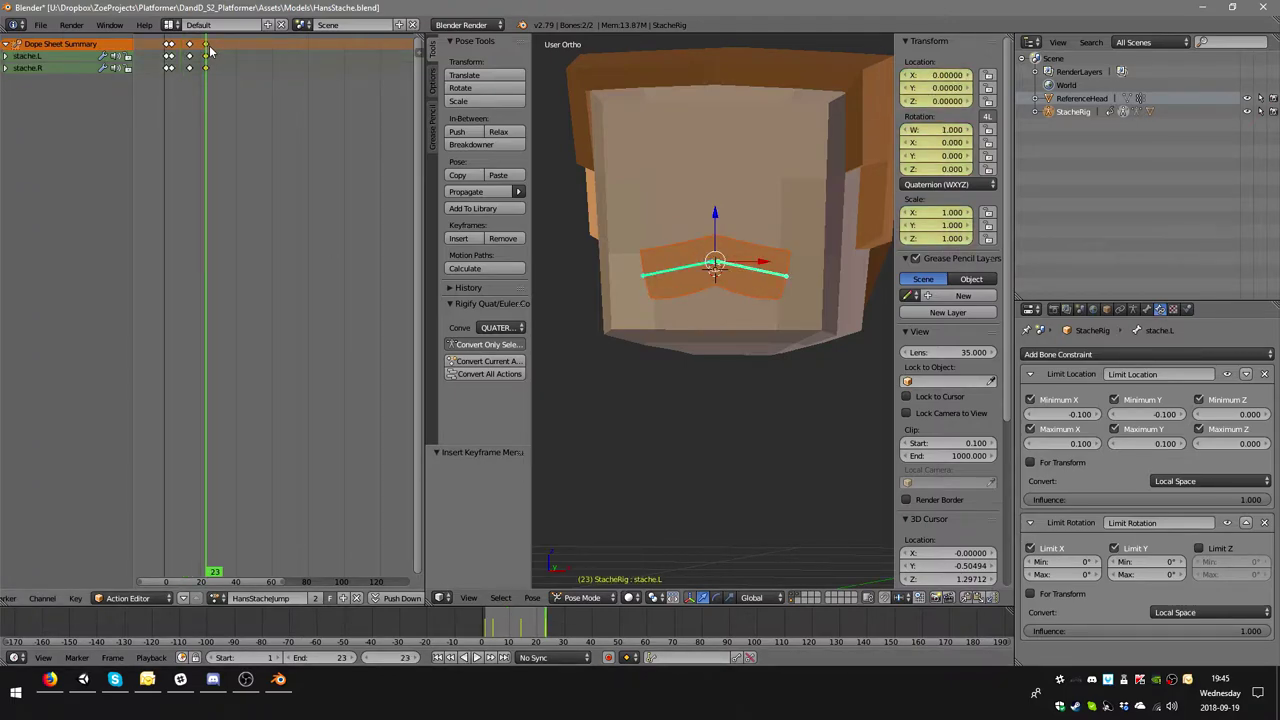
pyautogui.moveTo(210, 52); pyautogui.dragTo(212, 56)
pyautogui.press('Right')
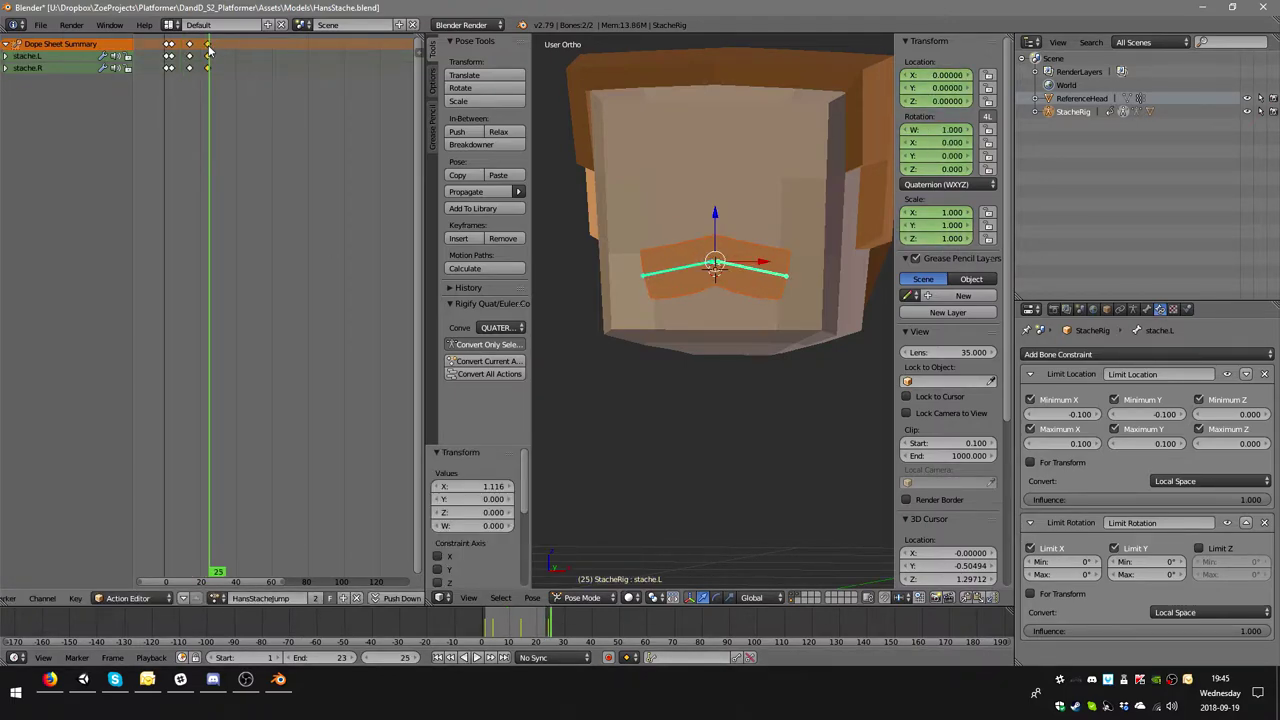
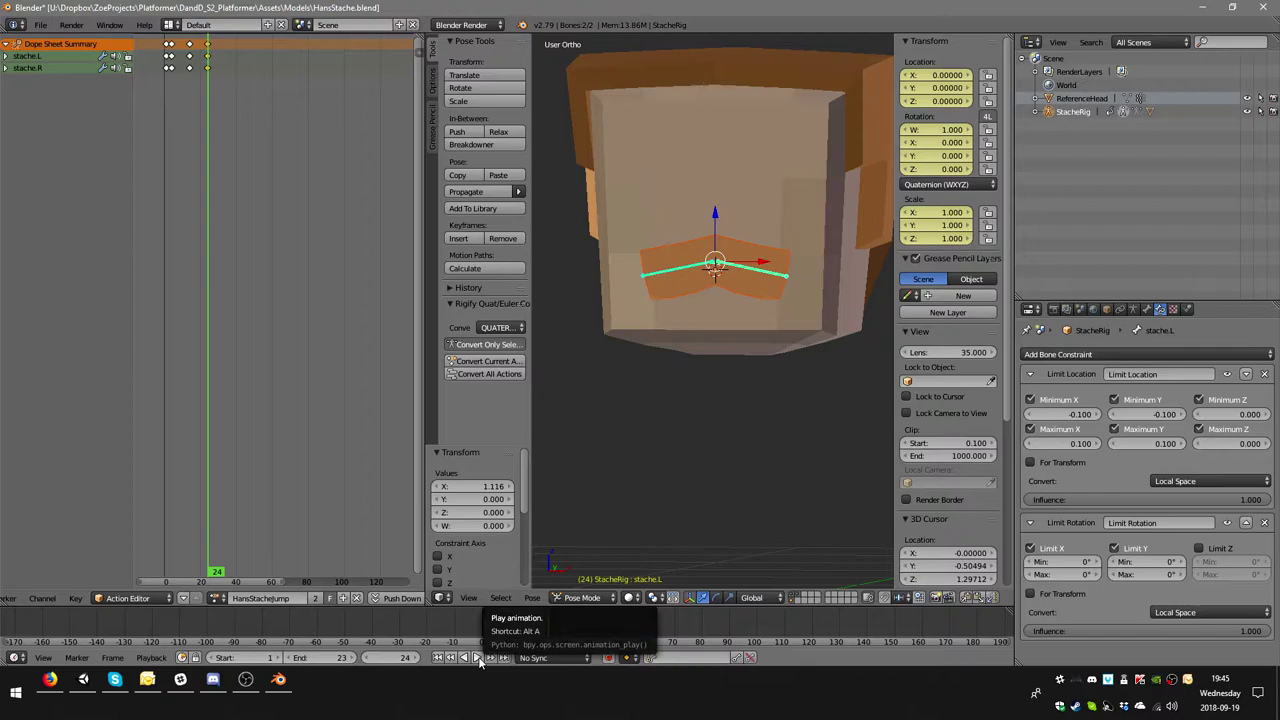
# - Preview the droop, then shift stache.R's frame-13 key slightly later than stache.L's
pyautogui.click(476, 657)
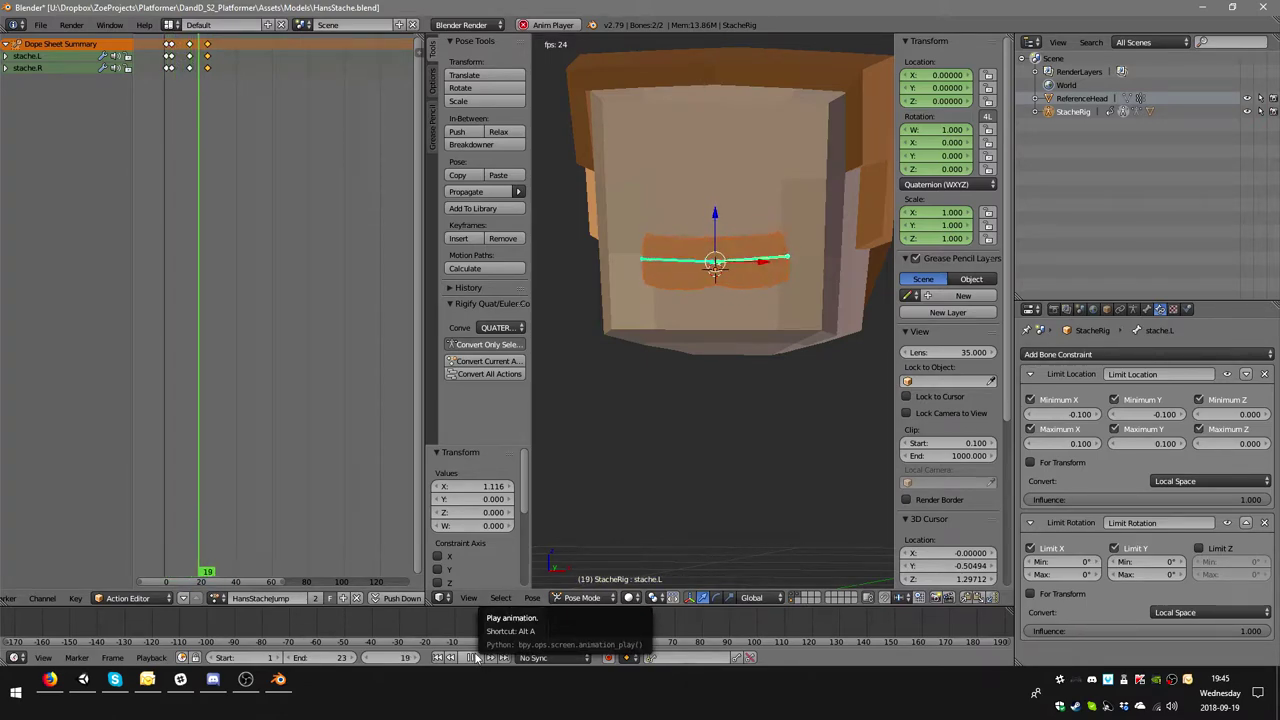
pyautogui.click(476, 657)
pyautogui.click(189, 72)
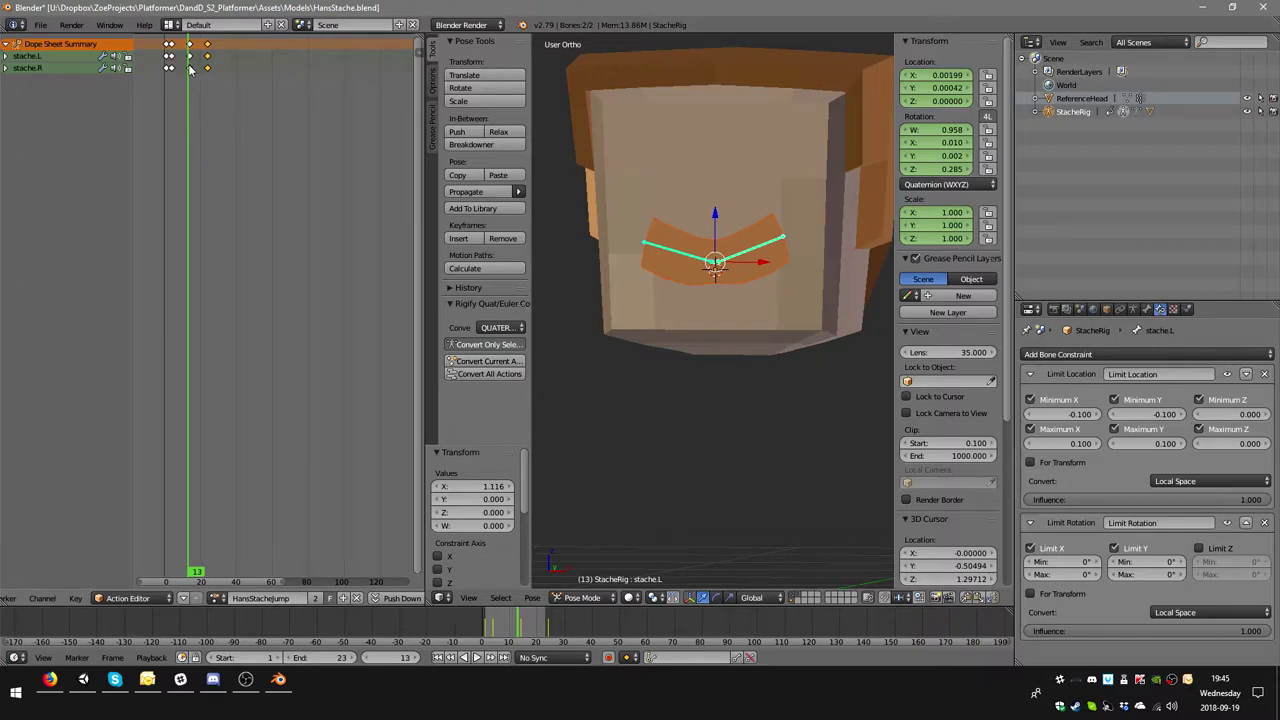
pyautogui.rightClick(189, 67)
pyautogui.scroll(2, 200, 100)
pyautogui.moveTo(155, 60); pyautogui.dragTo(200, 75, button='middle')
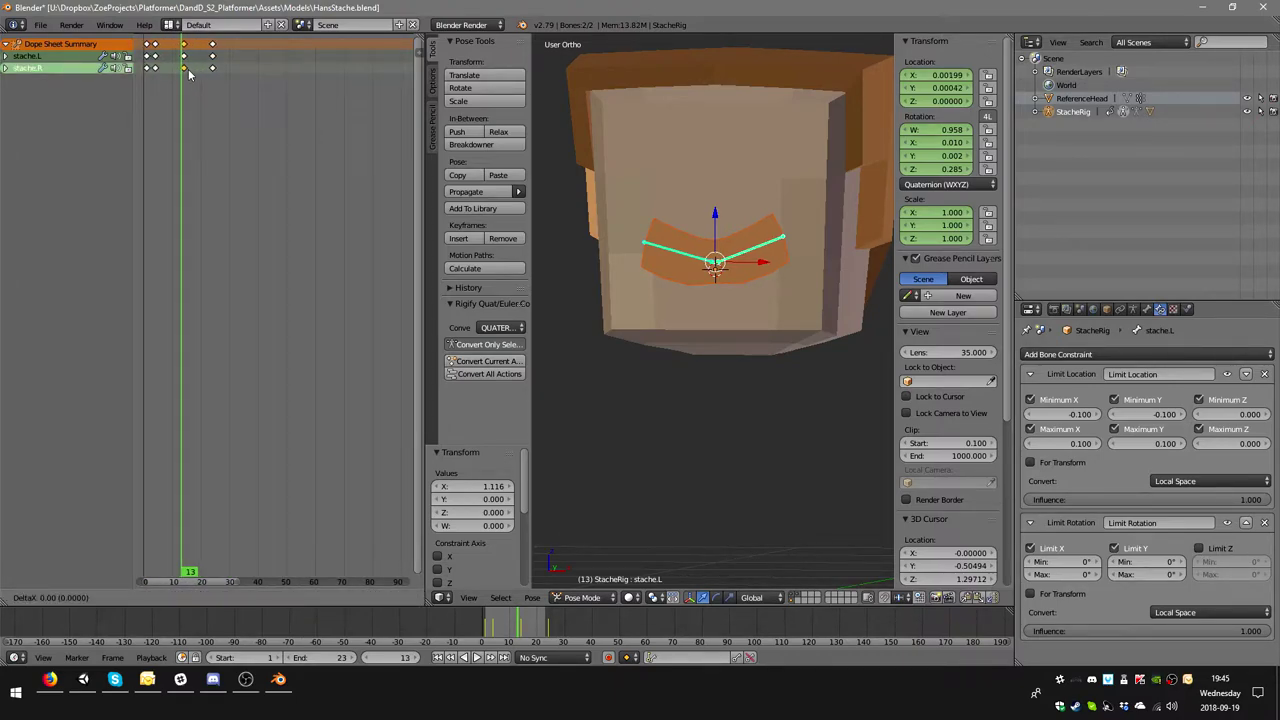
pyautogui.rightClick(184, 57)
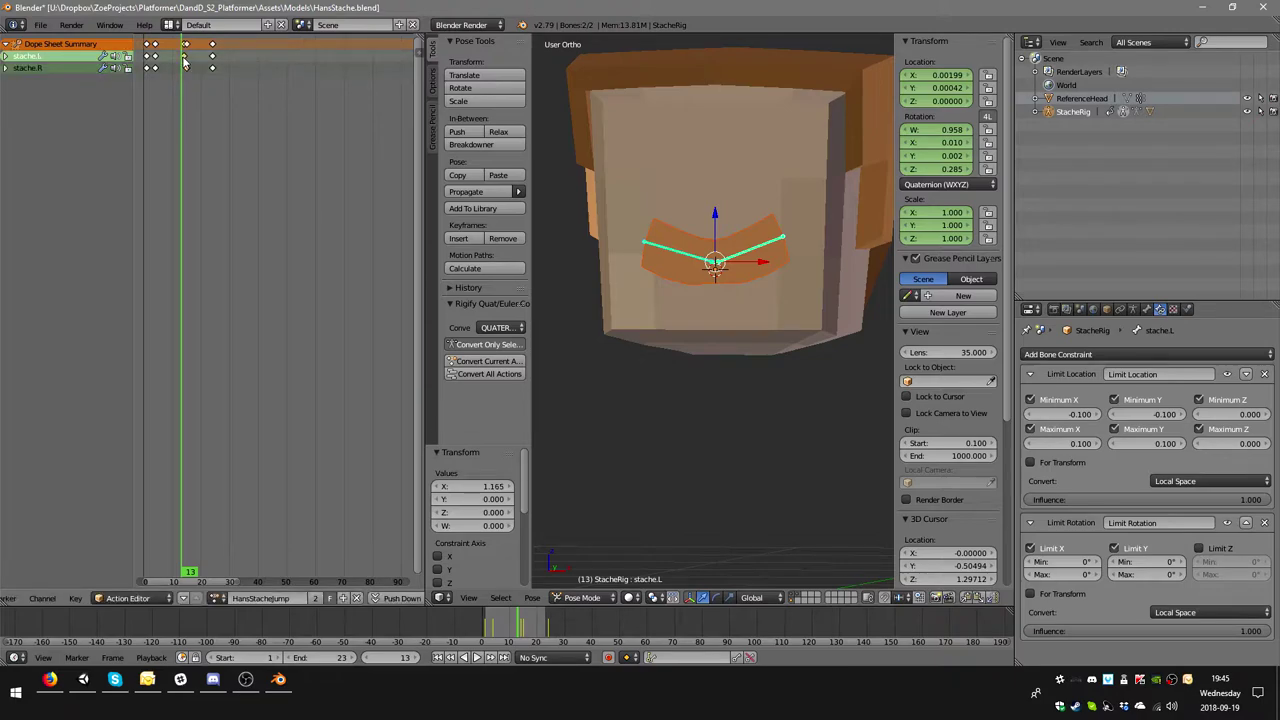
pyautogui.rightClick(155, 67)
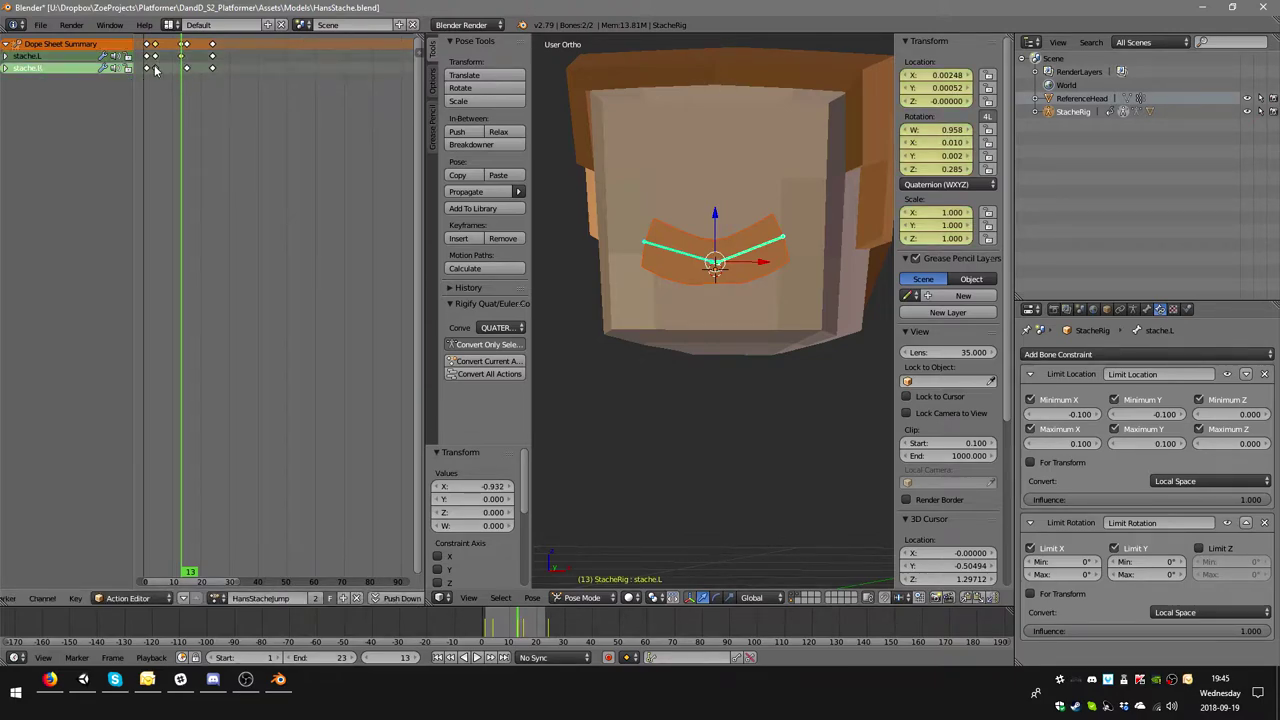
pyautogui.moveTo(155, 70); pyautogui.dragTo(158, 73, button='right')
# - Replay the loop to check the offset, then save over the existing blend file
pyautogui.scroll(-2, 356, 487)
pyautogui.click(476, 657)
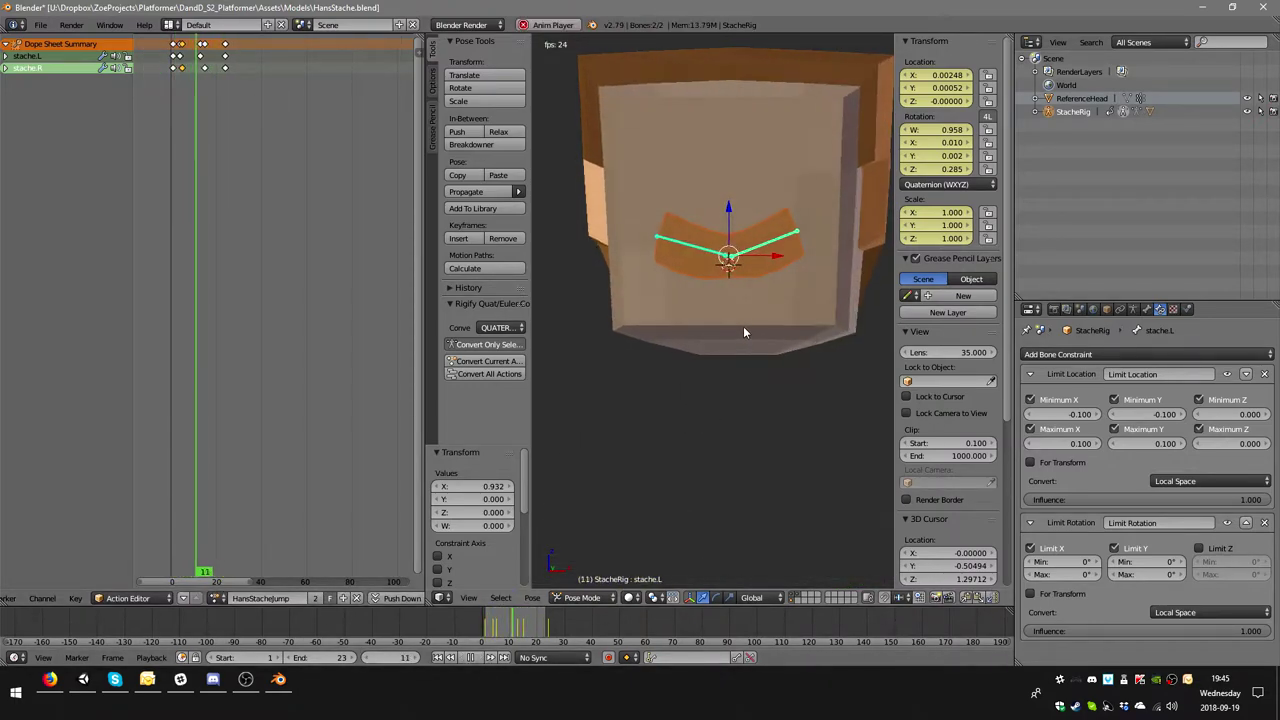
pyautogui.moveTo(743, 326)
pyautogui.mouseDown(button='middle')
pyautogui.moveTo(765, 336)
pyautogui.moveTo(759, 359)
pyautogui.moveTo(665, 352)
pyautogui.moveTo(731, 371)
pyautogui.moveTo(711, 354)
pyautogui.moveTo(786, 314)
pyautogui.moveTo(720, 315)
pyautogui.moveTo(733, 318)
pyautogui.mouseUp(button='middle')
pyautogui.scroll(4, 726, 366)
pyautogui.scroll(-3, 737, 347)
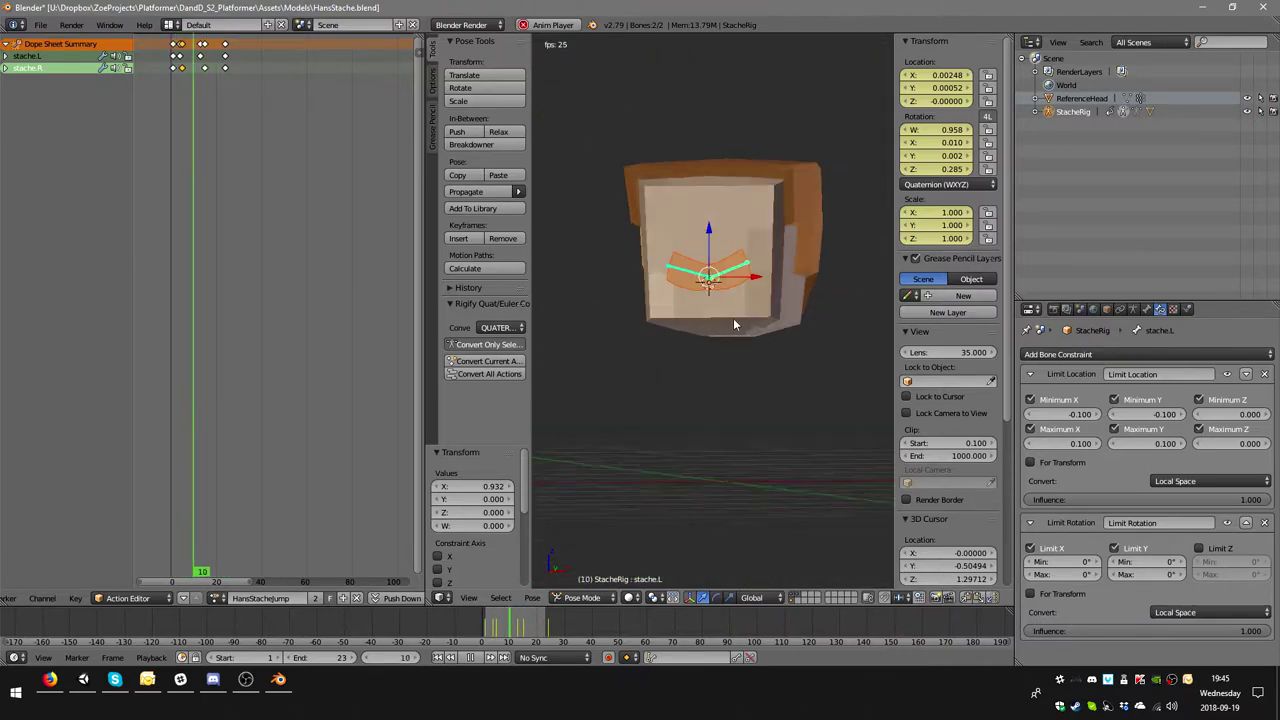
pyautogui.click(480, 657)
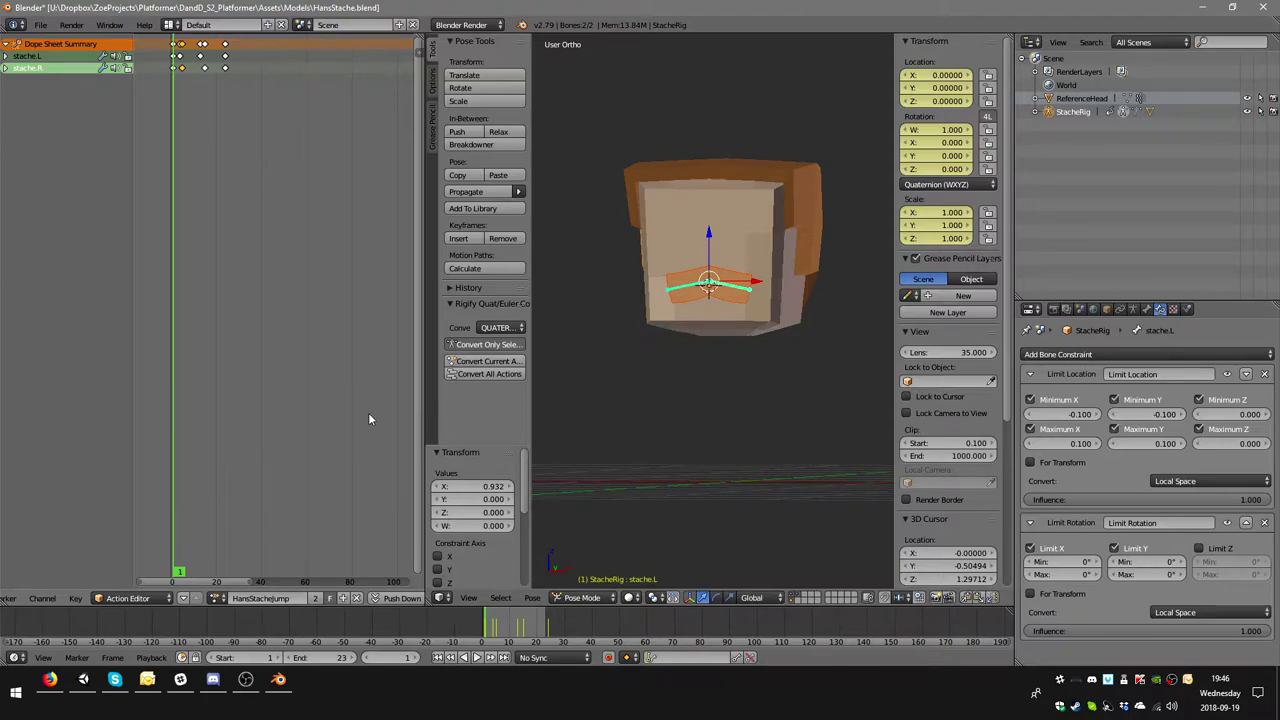
pyautogui.hotkey('ctrl', 's')
pyautogui.press('Return')
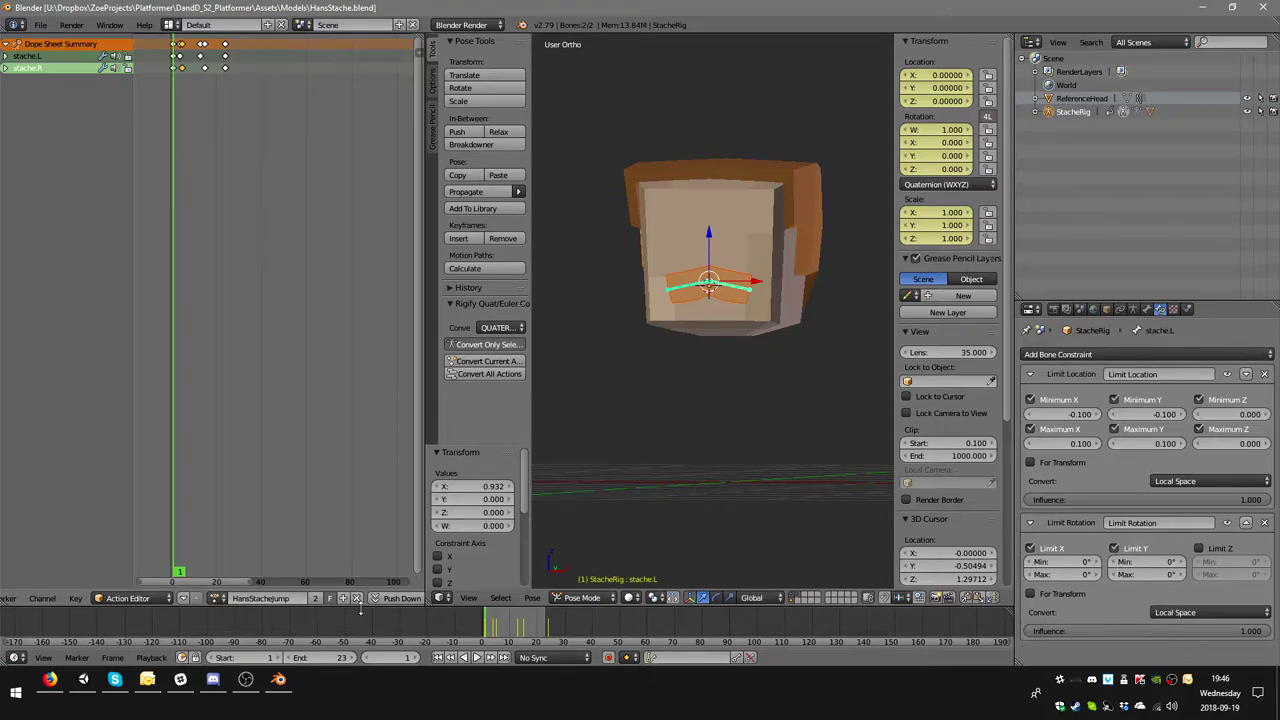
# - Copy the jump action as 'HansStacheStomp' and enable Fake User on it
pyautogui.click(343, 598)
pyautogui.click(289, 600)
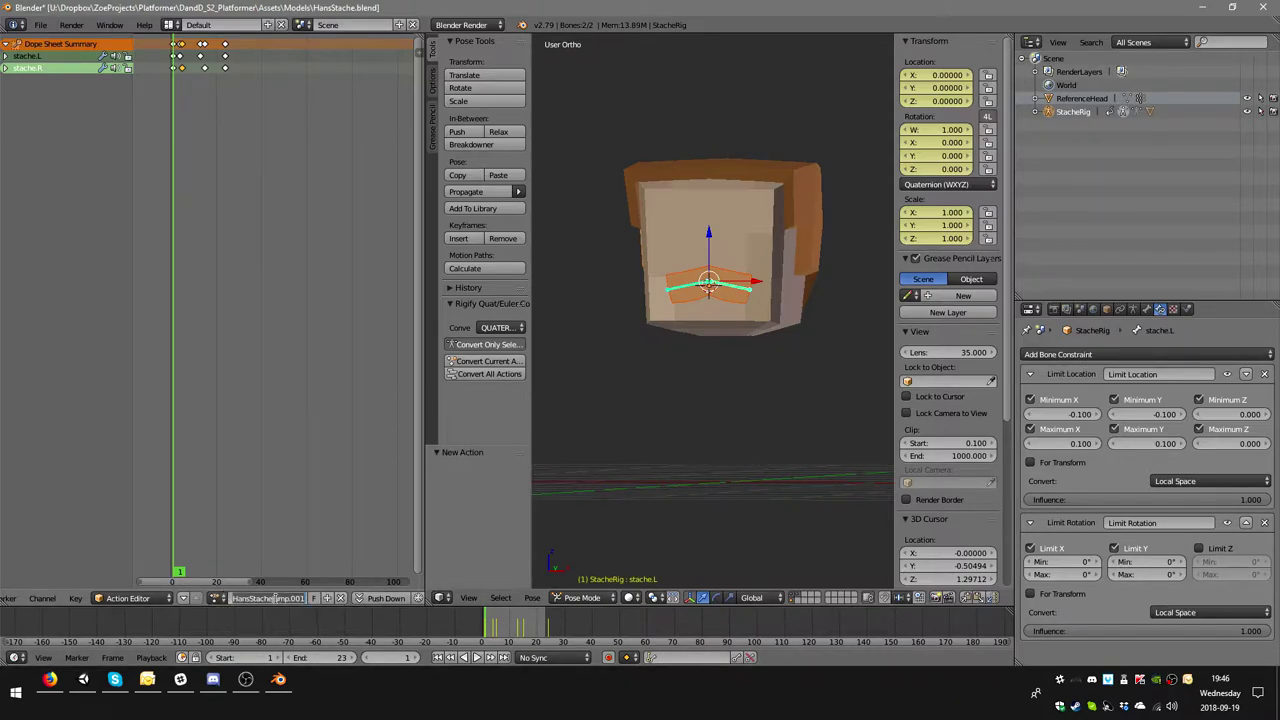
pyautogui.hotkey('shift', 'Left')
pyautogui.hotkey('shift', 'Left')
pyautogui.hotkey('shift', 'Left')
pyautogui.write('S')
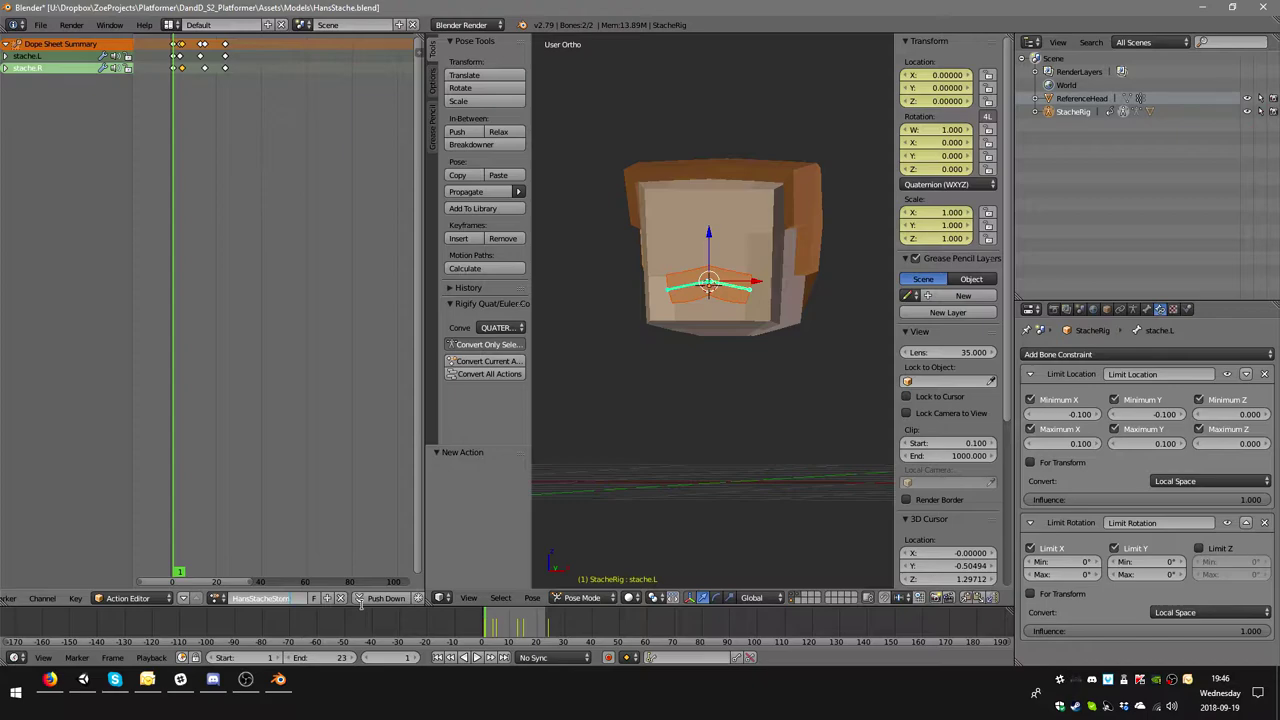
pyautogui.press('Return')
pyautogui.click(314, 598)
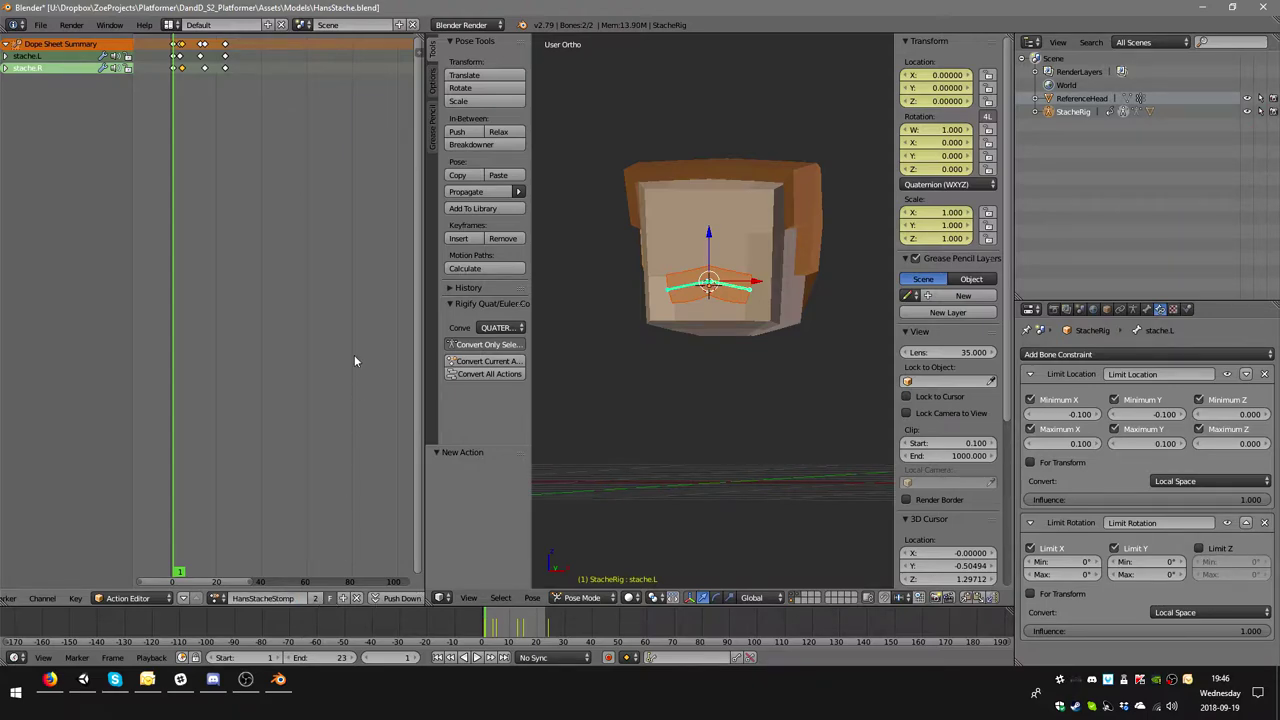
# - Delete every keyframe after frame 1 in the new action
pyautogui.click(183, 62)
pyautogui.scroll(3, 200, 80)
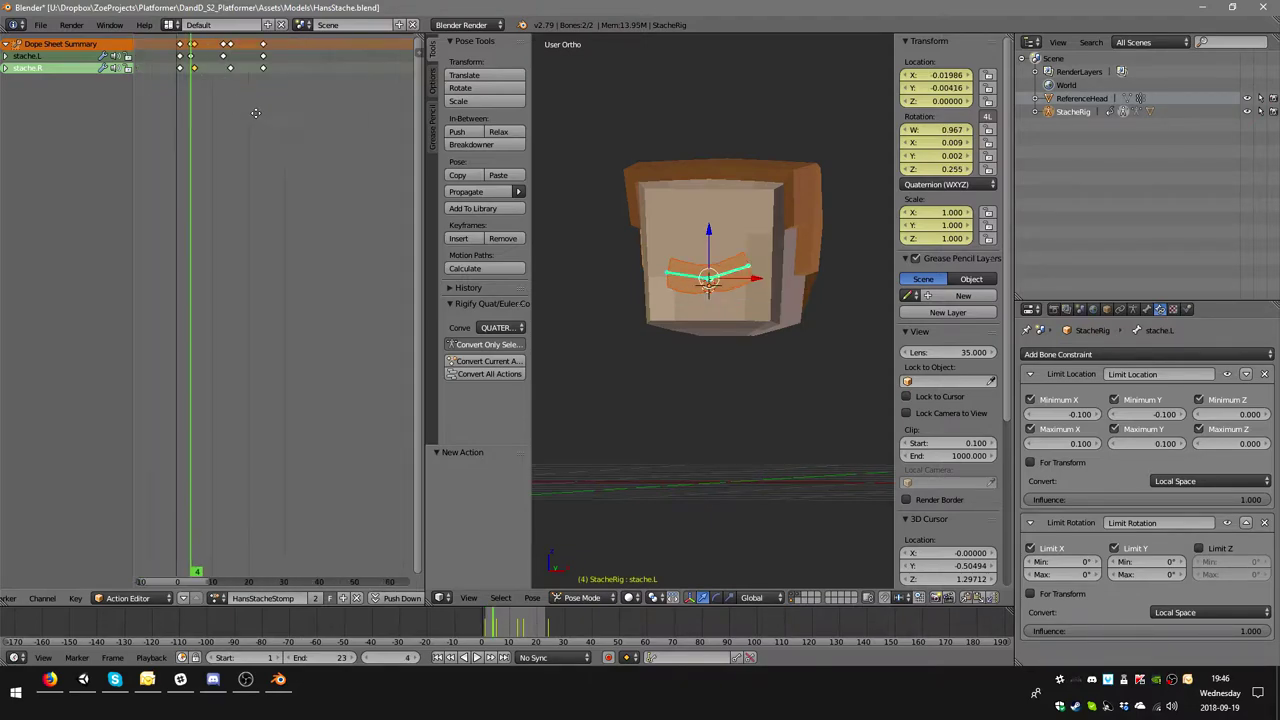
pyautogui.scroll(1, 245, 95)
pyautogui.scroll(1, 228, 75)
pyautogui.scroll(1, 212, 58)
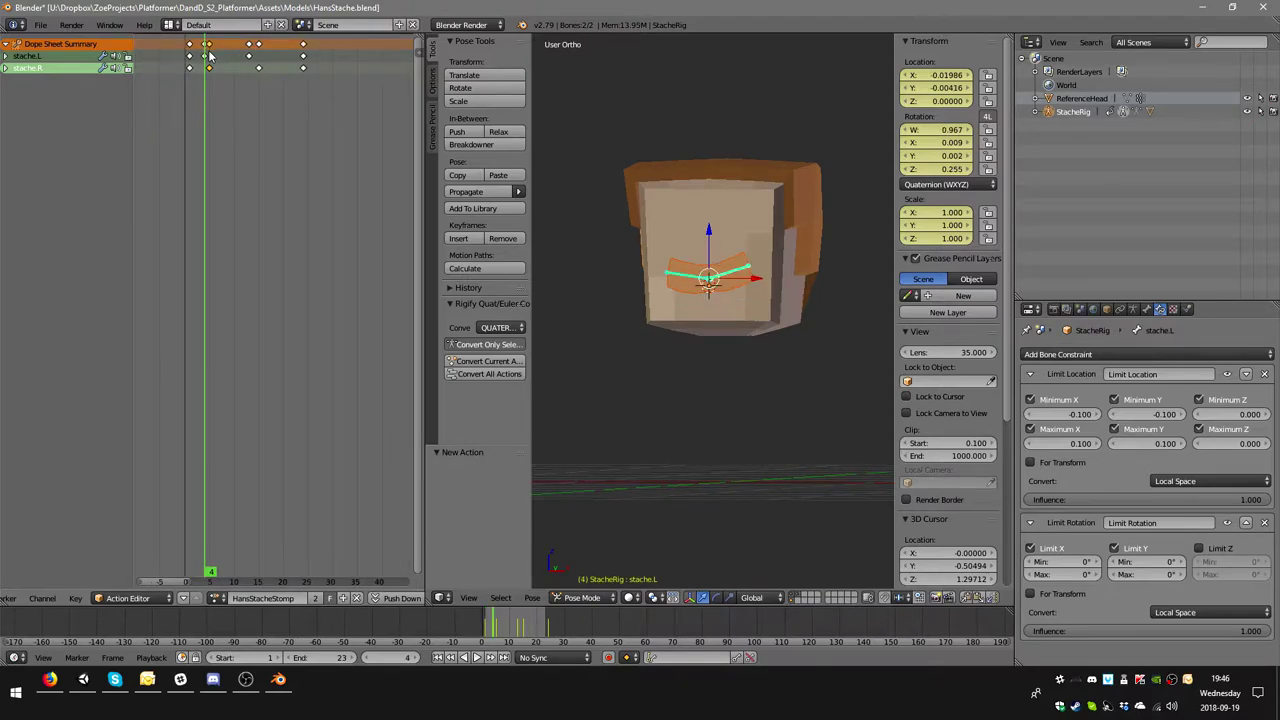
pyautogui.press('a')
pyautogui.press('n')
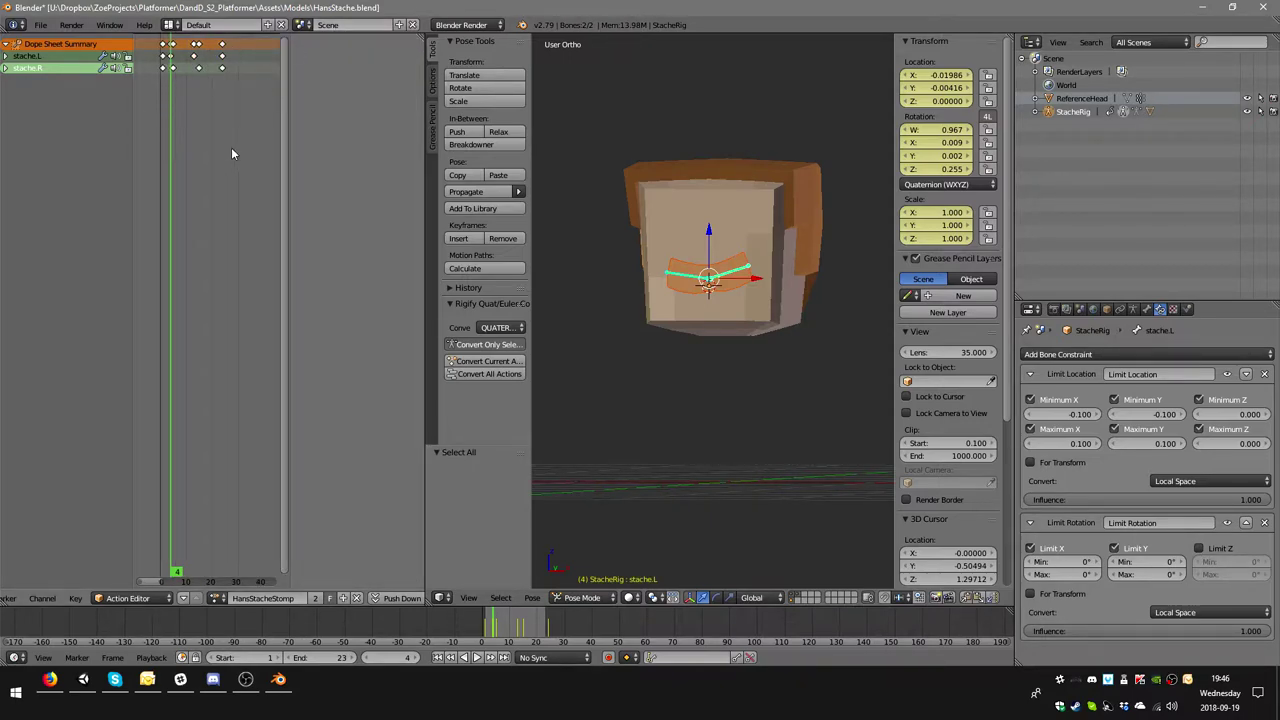
pyautogui.press('n')
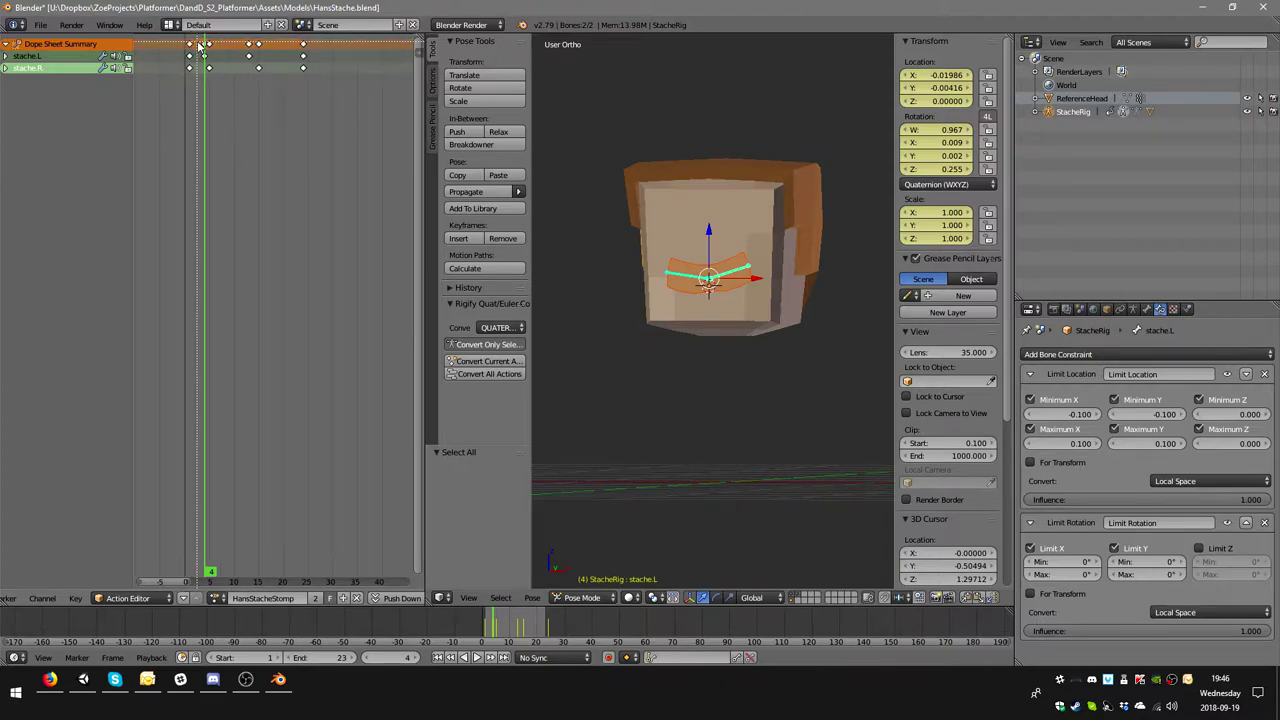
pyautogui.moveTo(205, 38); pyautogui.dragTo(320, 68)
pyautogui.press('x')
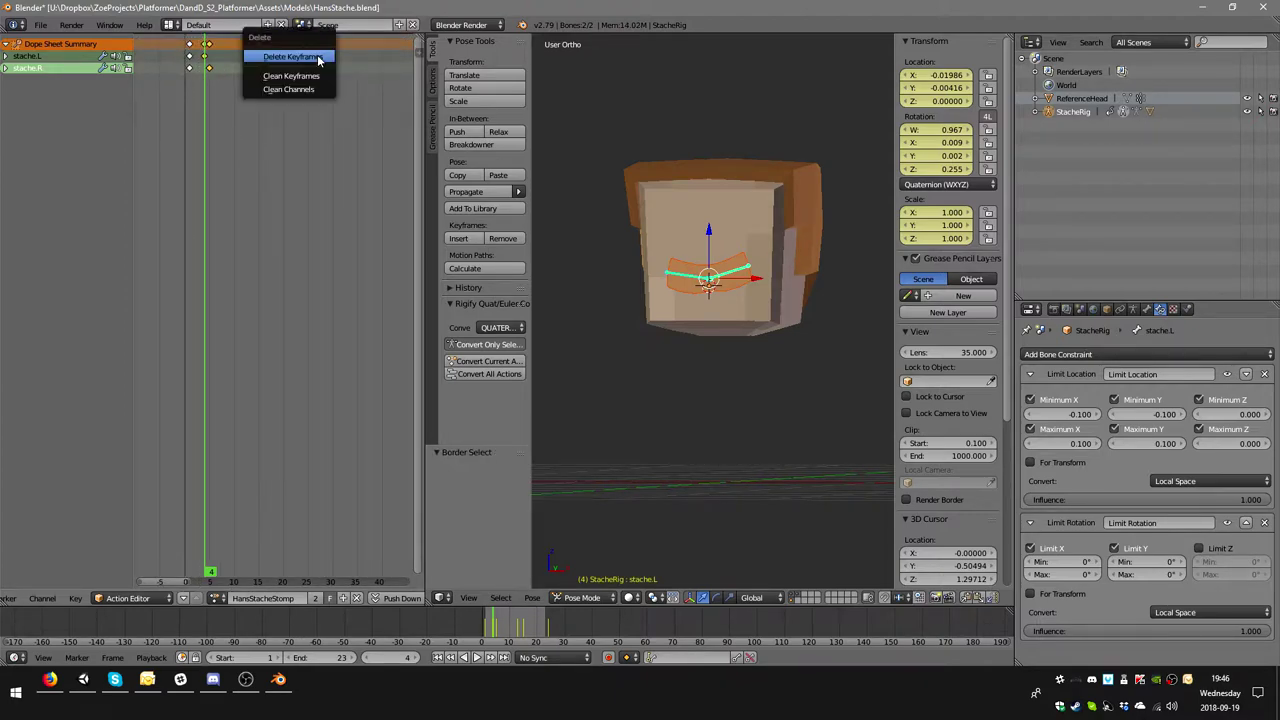
pyautogui.click(317, 58)
# - Duplicate the frame-1 rest keyframes of both stache bones
pyautogui.hotkey('shift', 'Left')
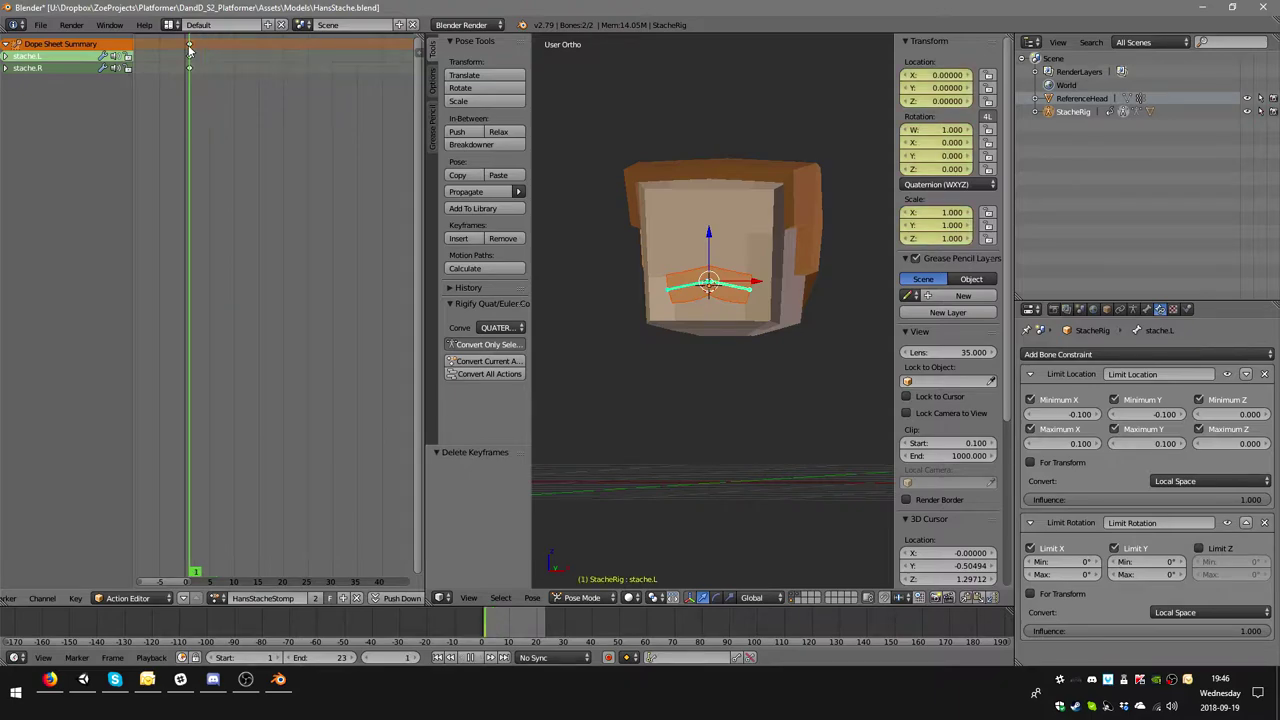
pyautogui.scroll(1, 257, 119)
pyautogui.scroll(1, 218, 99)
pyautogui.keyDown('ctrl'); pyautogui.scroll(2, 220, 100); pyautogui.keyUp('ctrl')
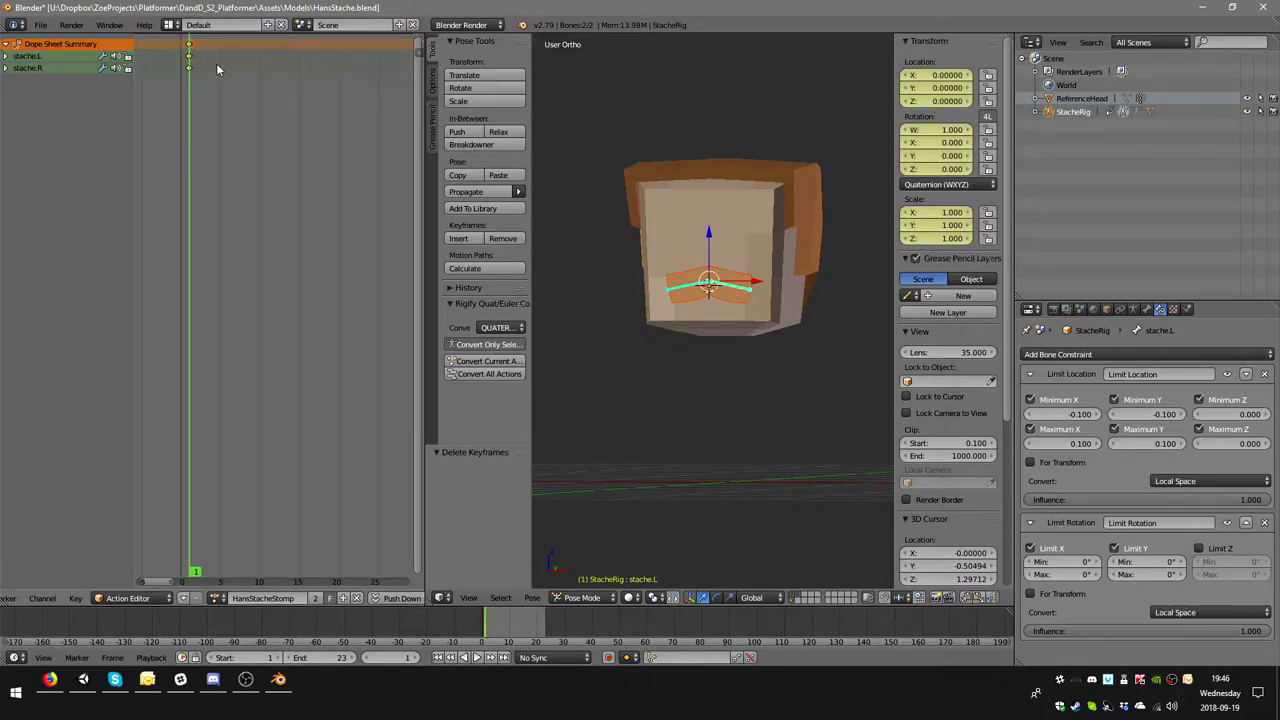
pyautogui.hotkey('shift', 'd')
# - Place the duplicated rest keys at frame 3
pyautogui.click(237, 68)
pyautogui.click(213, 48)
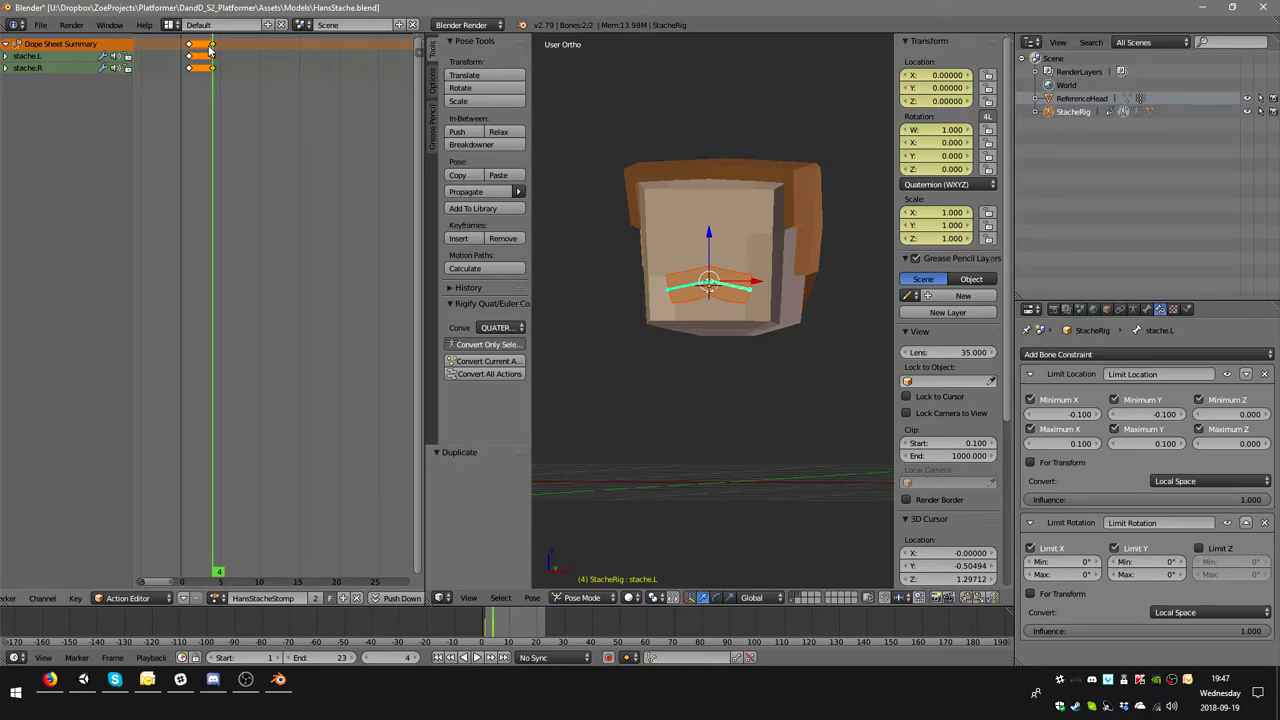
pyautogui.press('g')
pyautogui.click(204, 50)
pyautogui.click(206, 48)
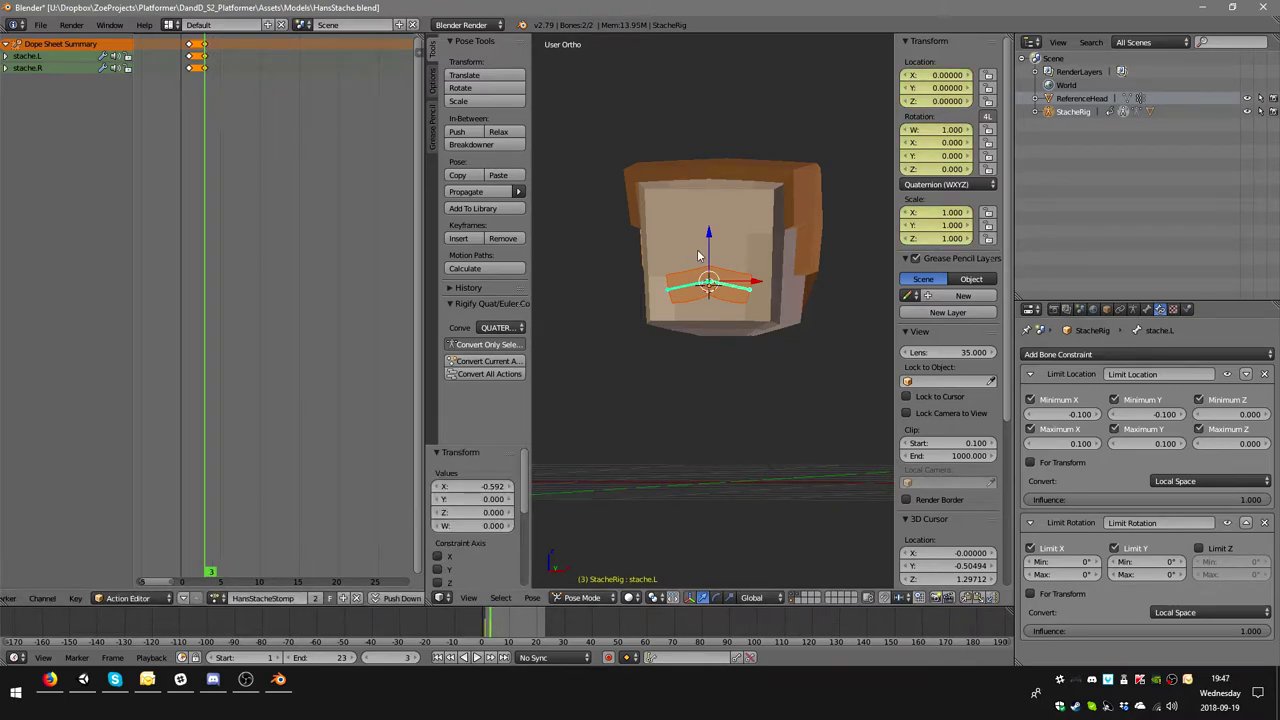
pyautogui.scroll(5, 720, 262)
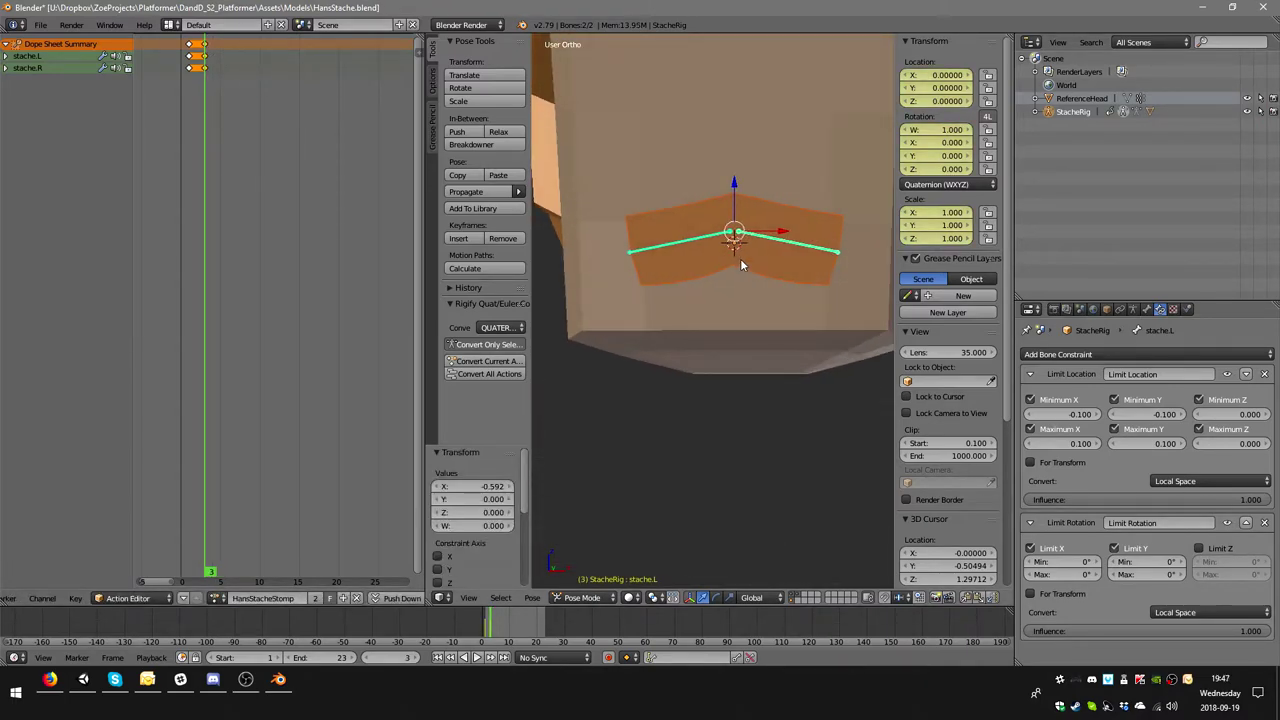
pyautogui.scroll(-5, 740, 258)
# - Rotate stache.R and stache.L into droop angles and nudge stache.L up and right
pyautogui.rightClick(745, 268)
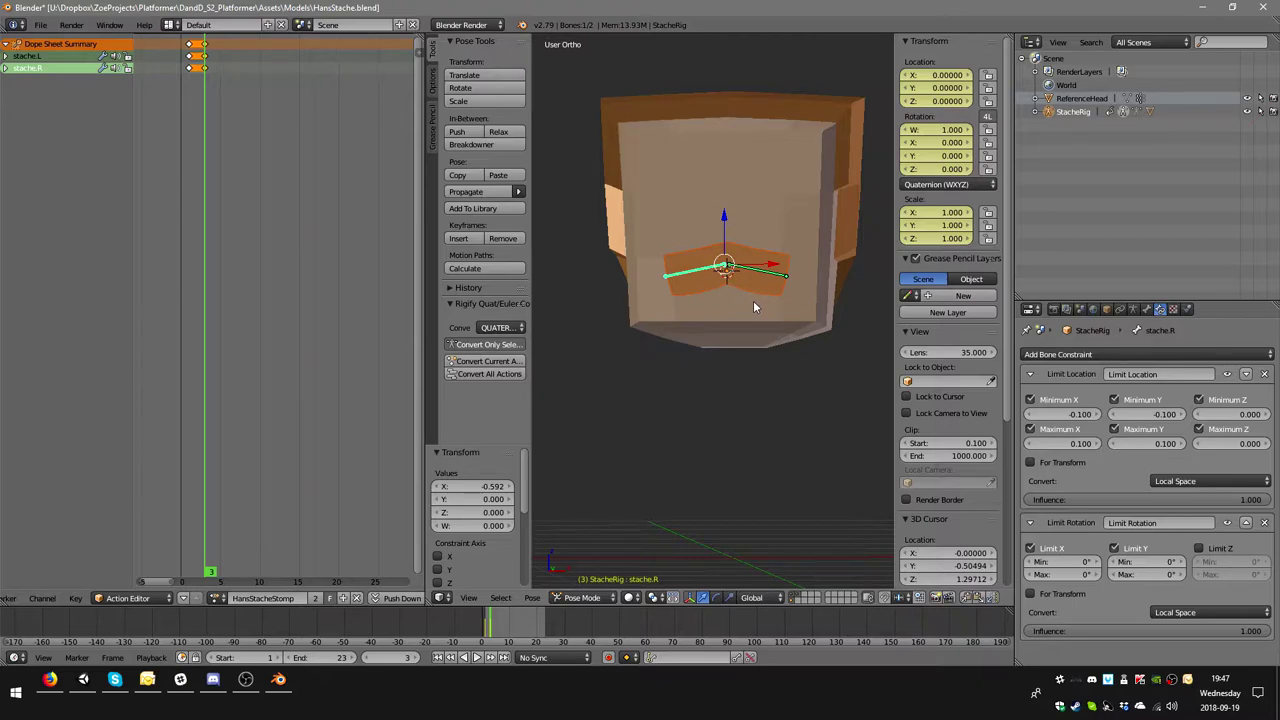
pyautogui.press('r')
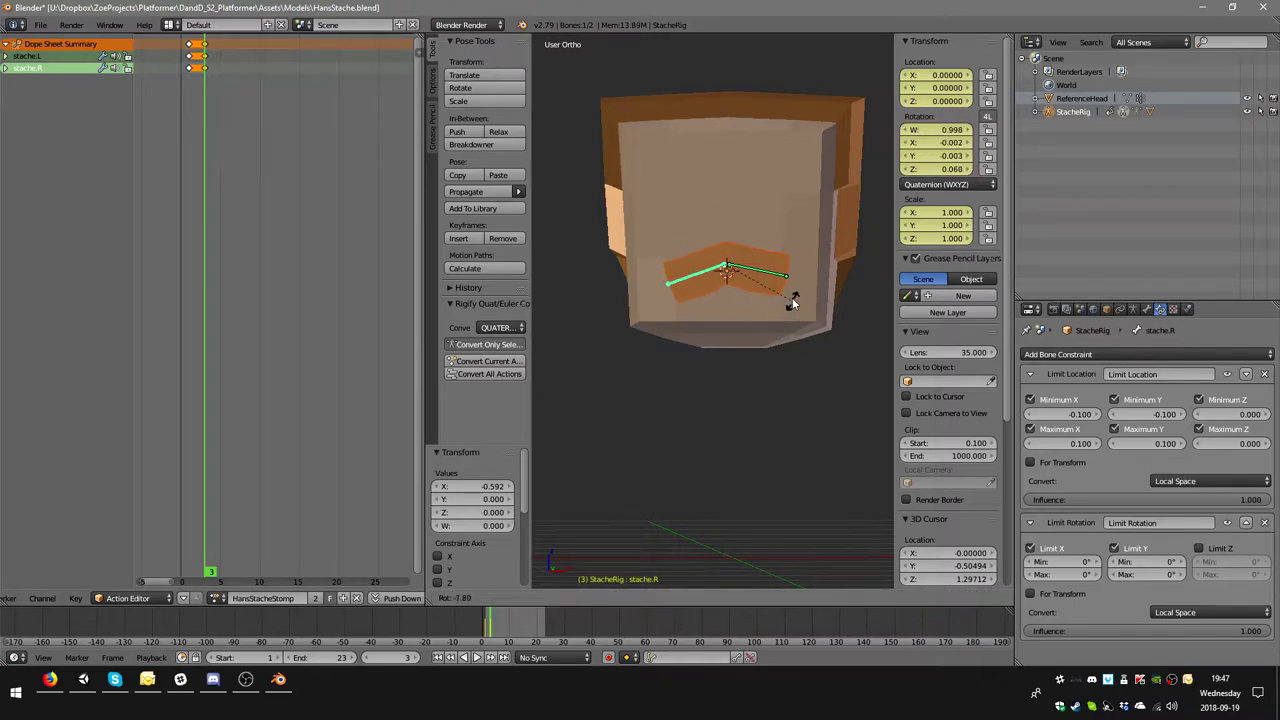
pyautogui.click(769, 284)
pyautogui.rightClick(765, 280)
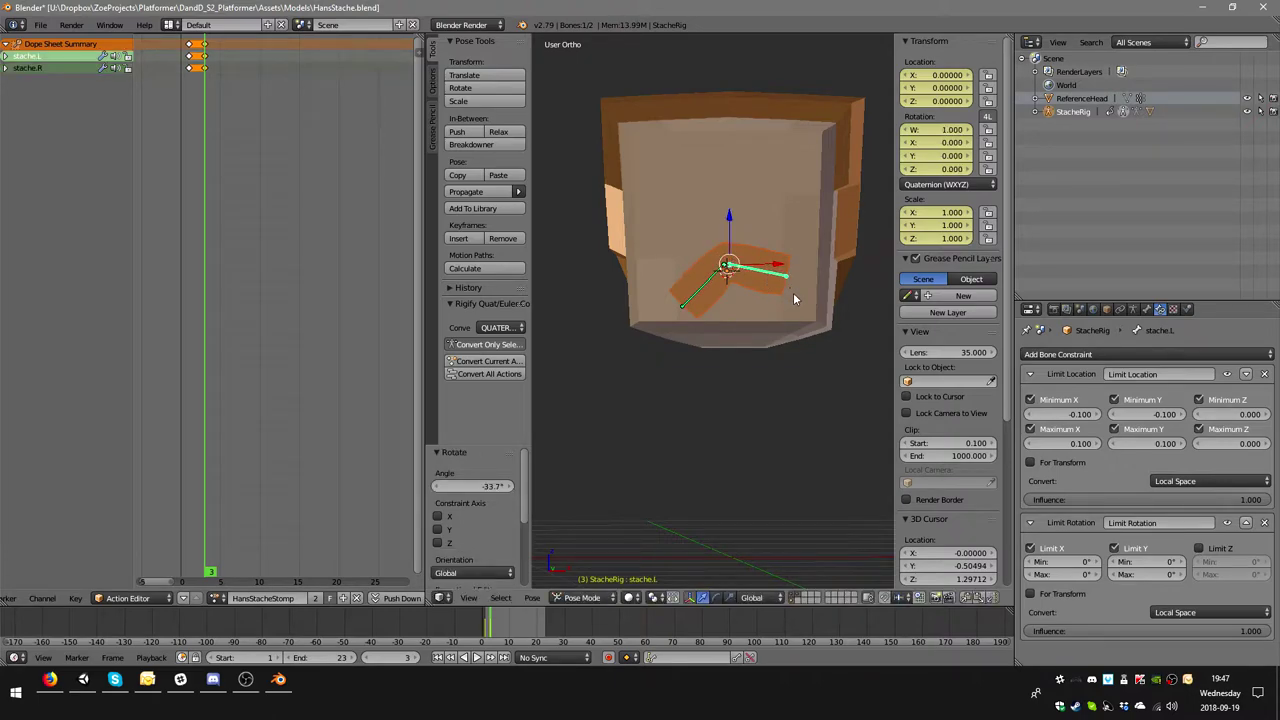
pyautogui.press('r')
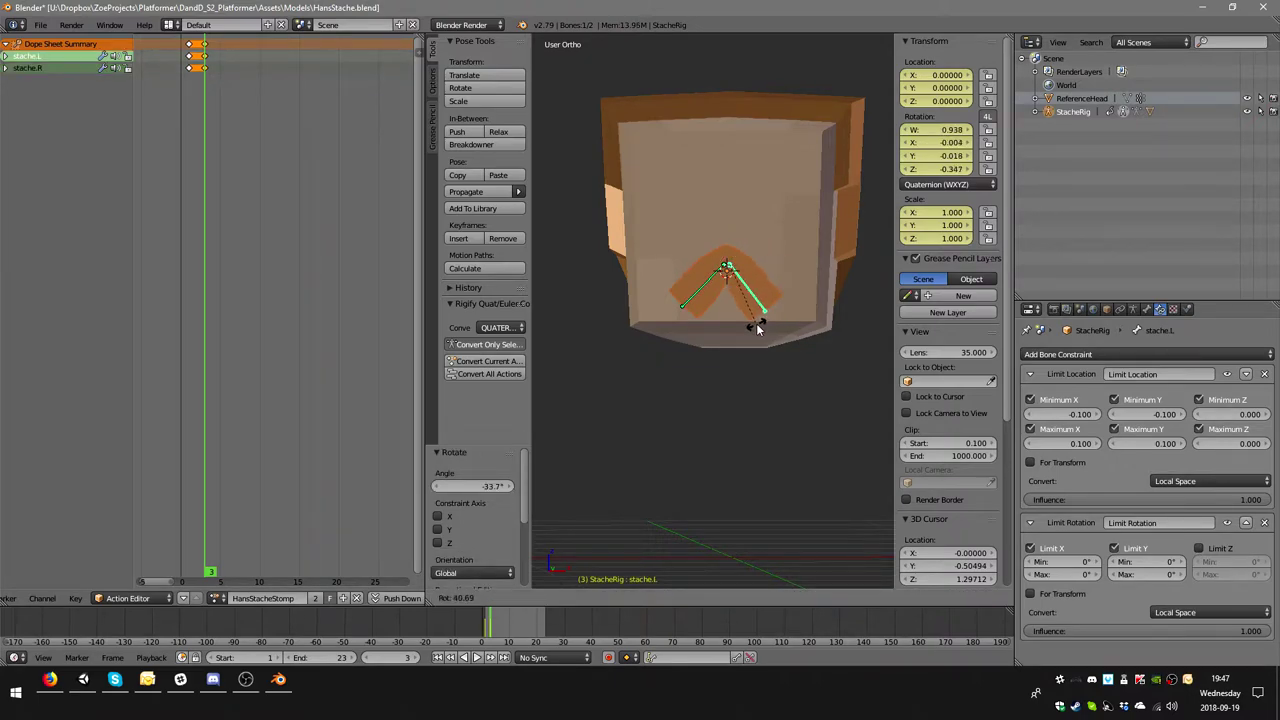
pyautogui.click(767, 312)
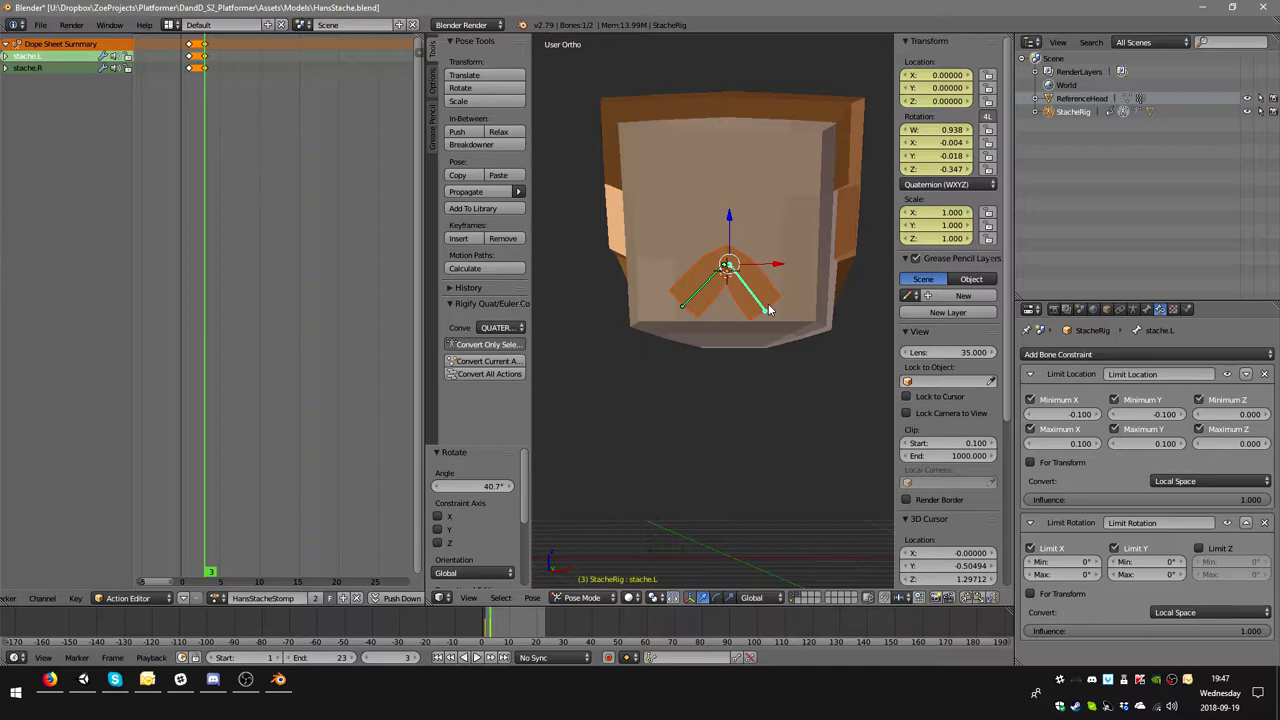
pyautogui.press('g')
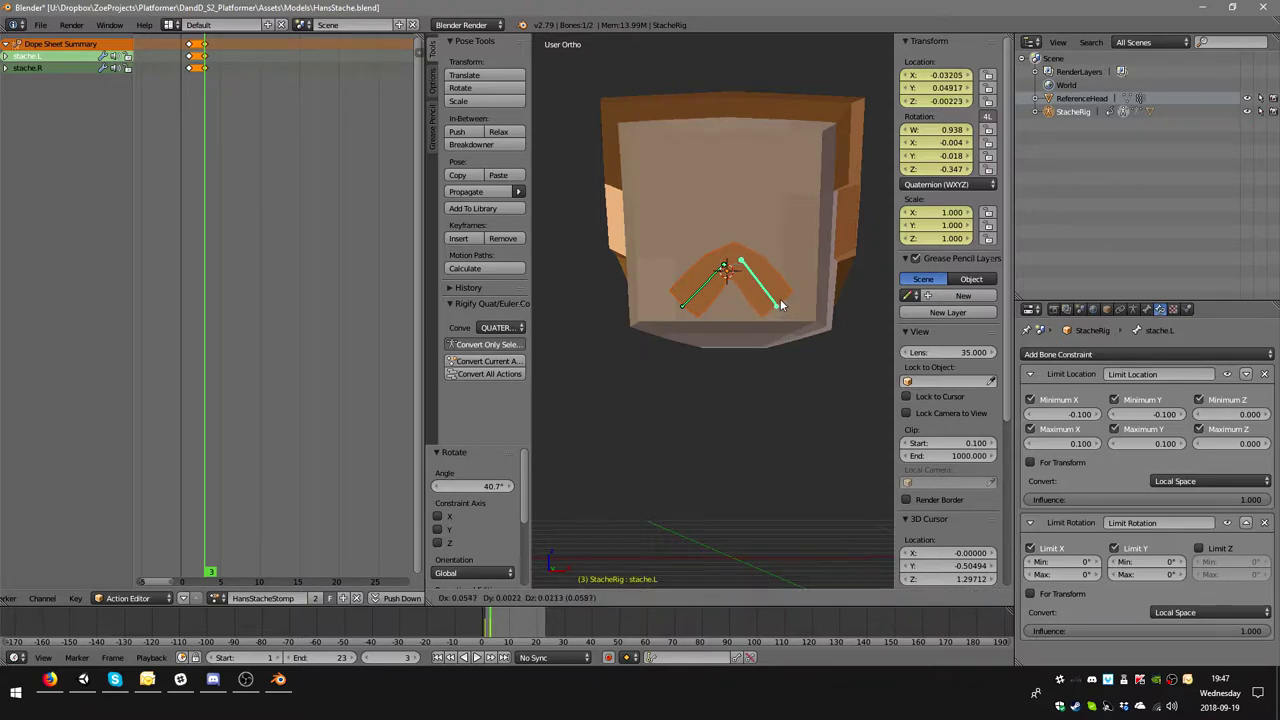
pyautogui.click(778, 304)
# - Reposition both stache bones, rotating stache.L and turning stache.R by 18.9°
pyautogui.rightClick(705, 290)
pyautogui.press('g')
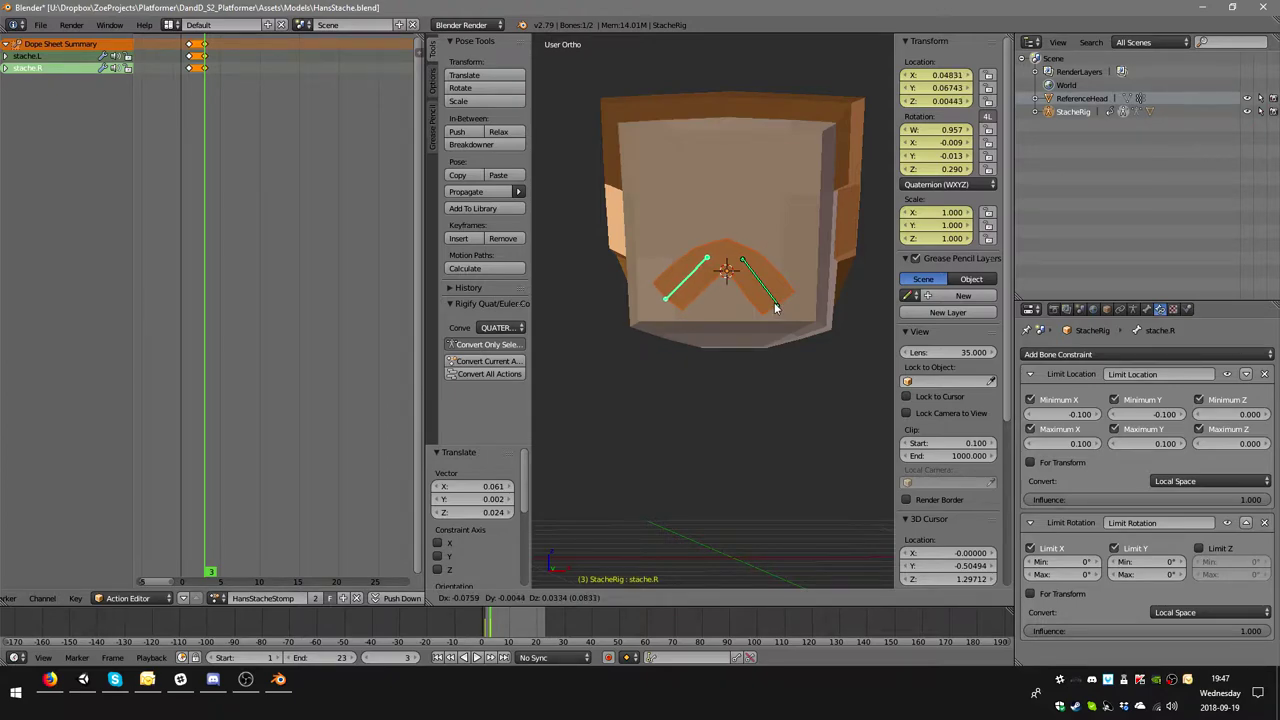
pyautogui.click(777, 309)
pyautogui.rightClick(770, 297)
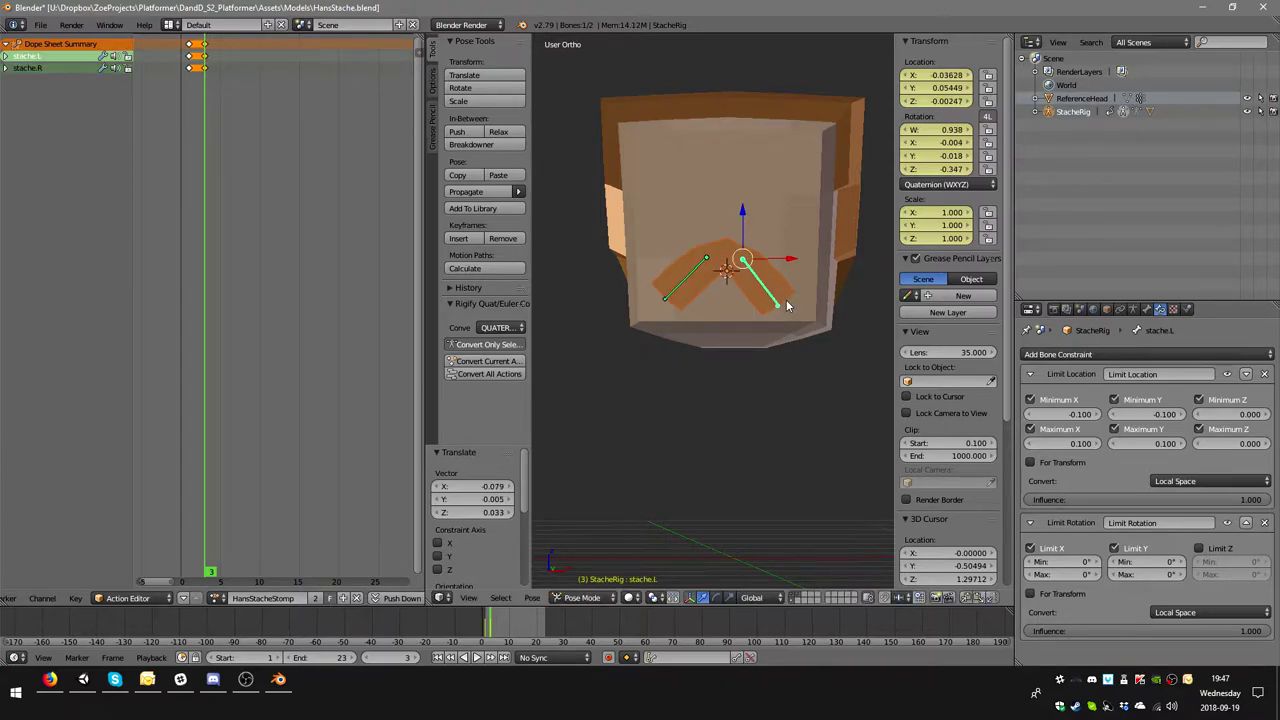
pyautogui.press('g')
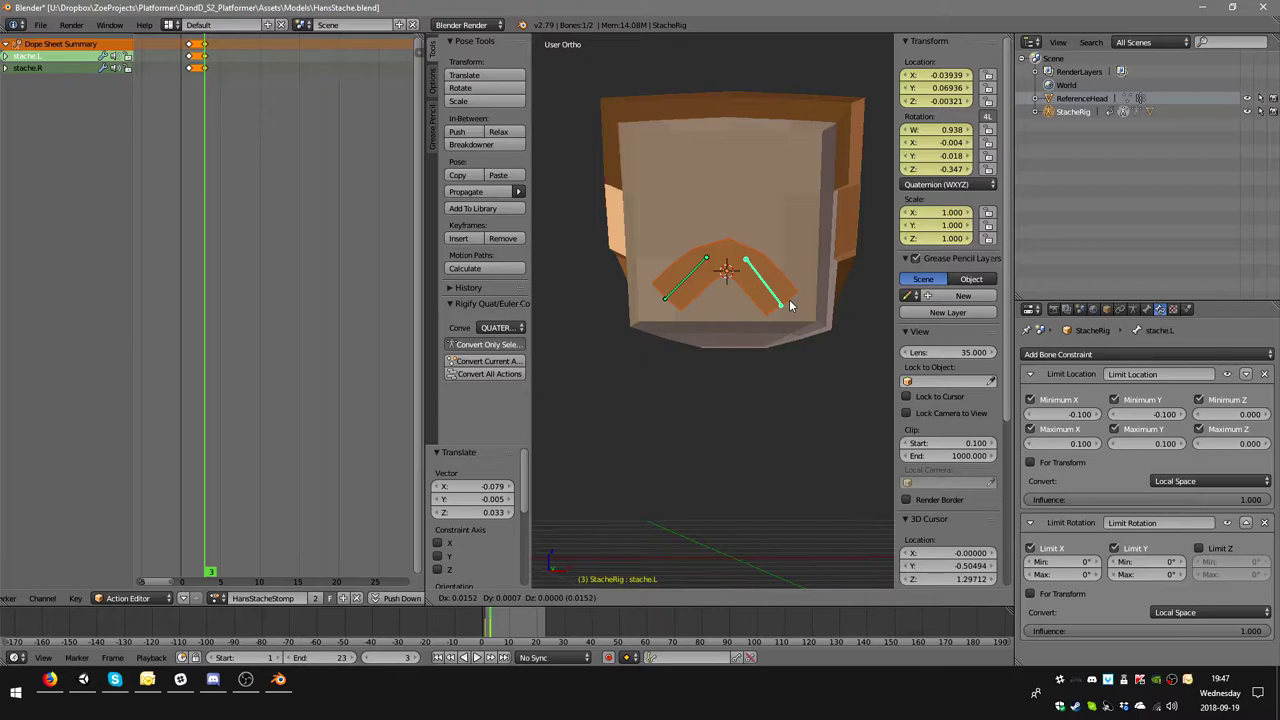
pyautogui.click(788, 300)
pyautogui.press('r')
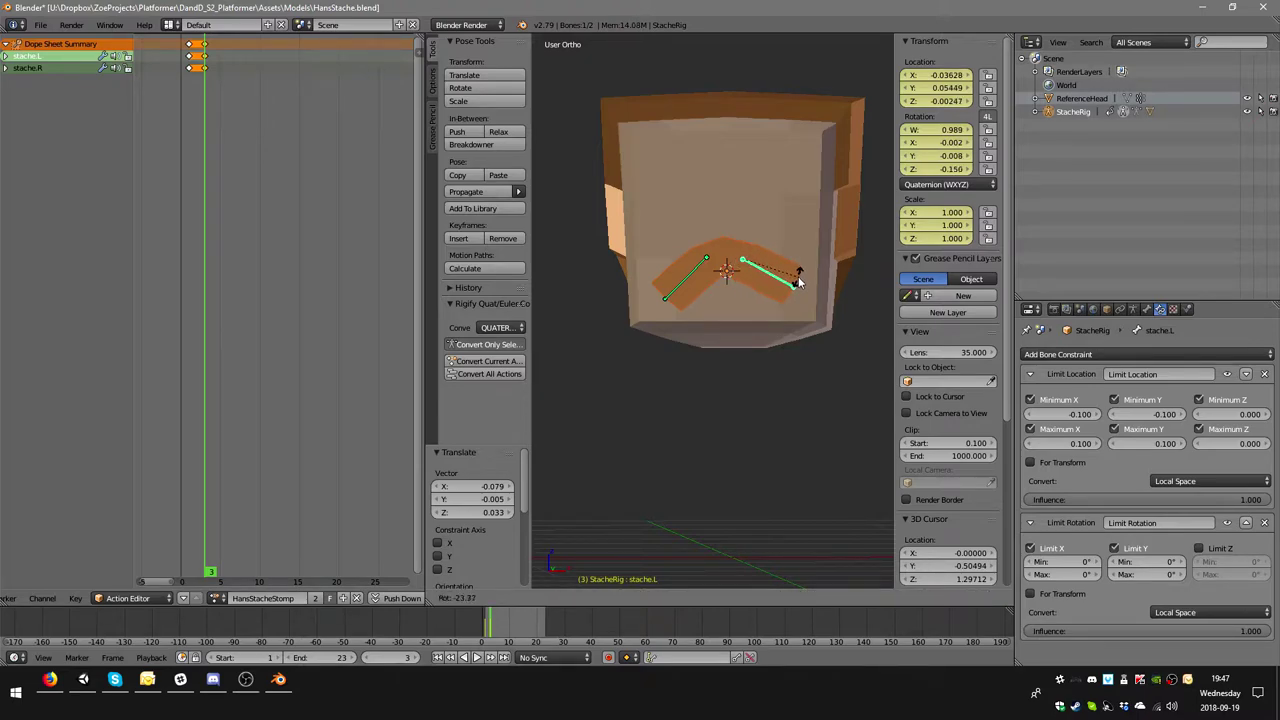
pyautogui.click(799, 281)
pyautogui.rightClick(694, 277)
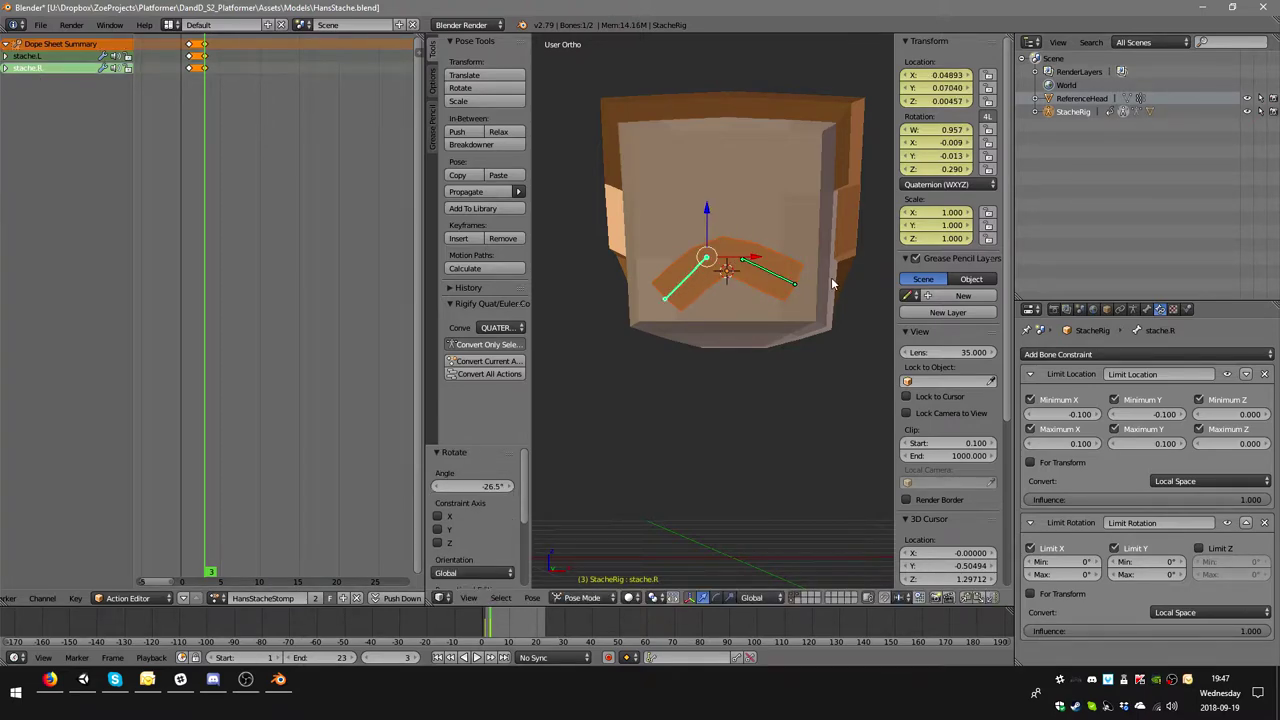
pyautogui.press('r')
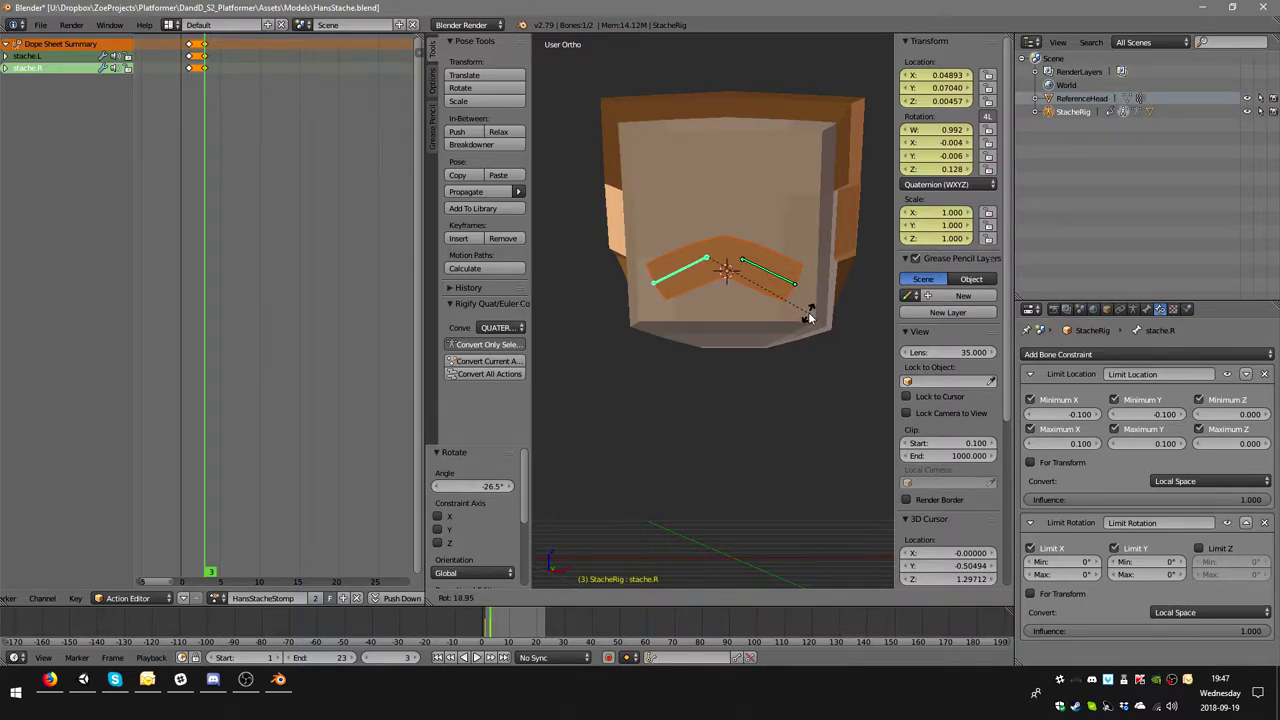
pyautogui.click(808, 317)
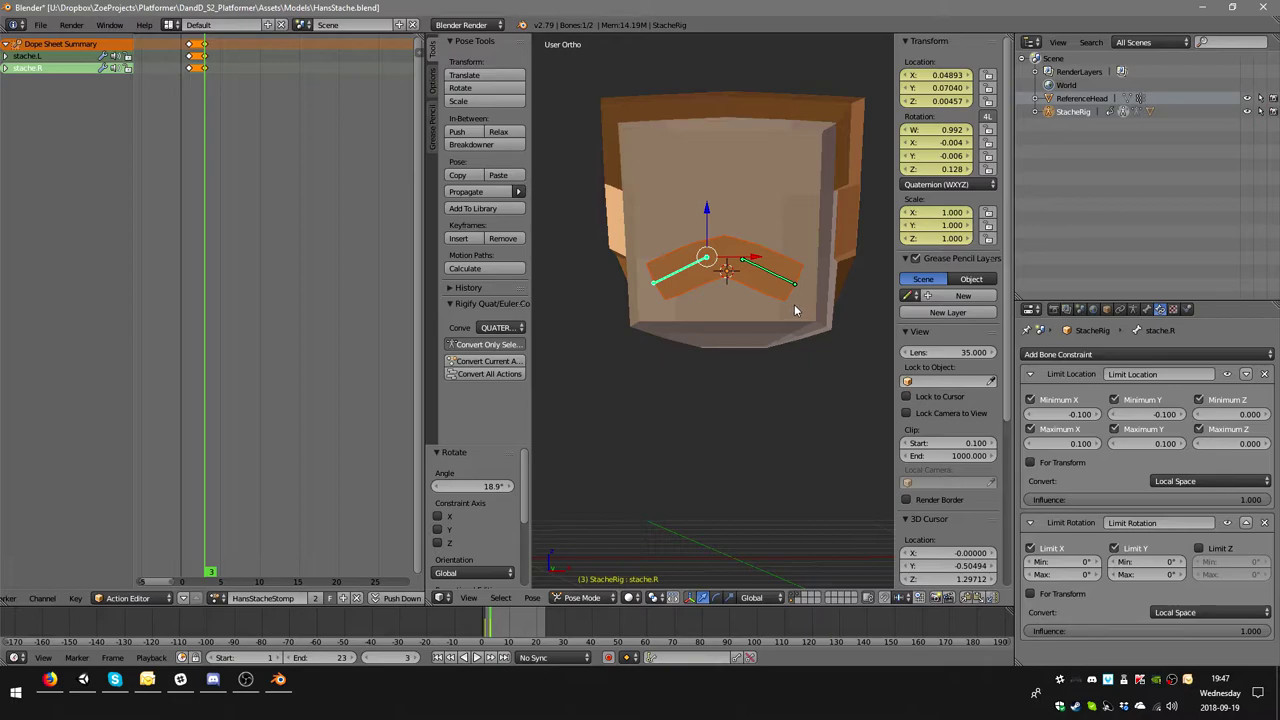
# - Scale stache.R to 1.236 and stache.L to 1.265, then select both bones
pyautogui.press('s')
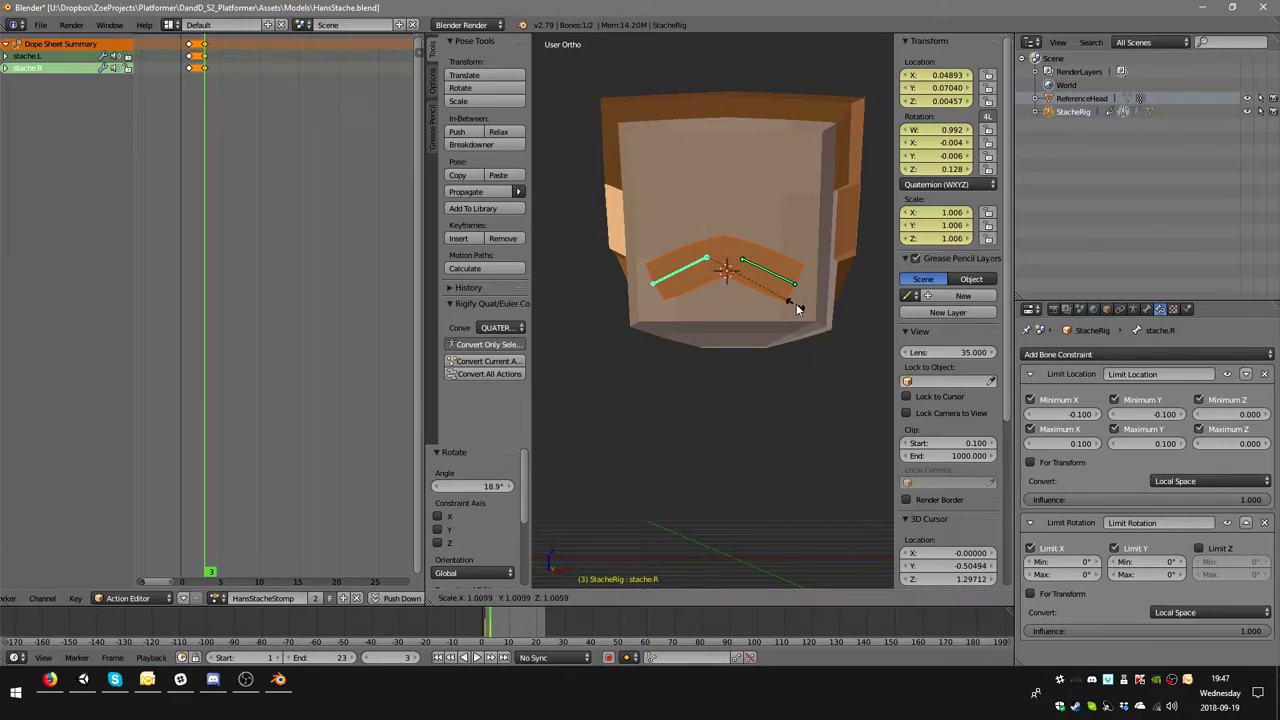
pyautogui.click(818, 302)
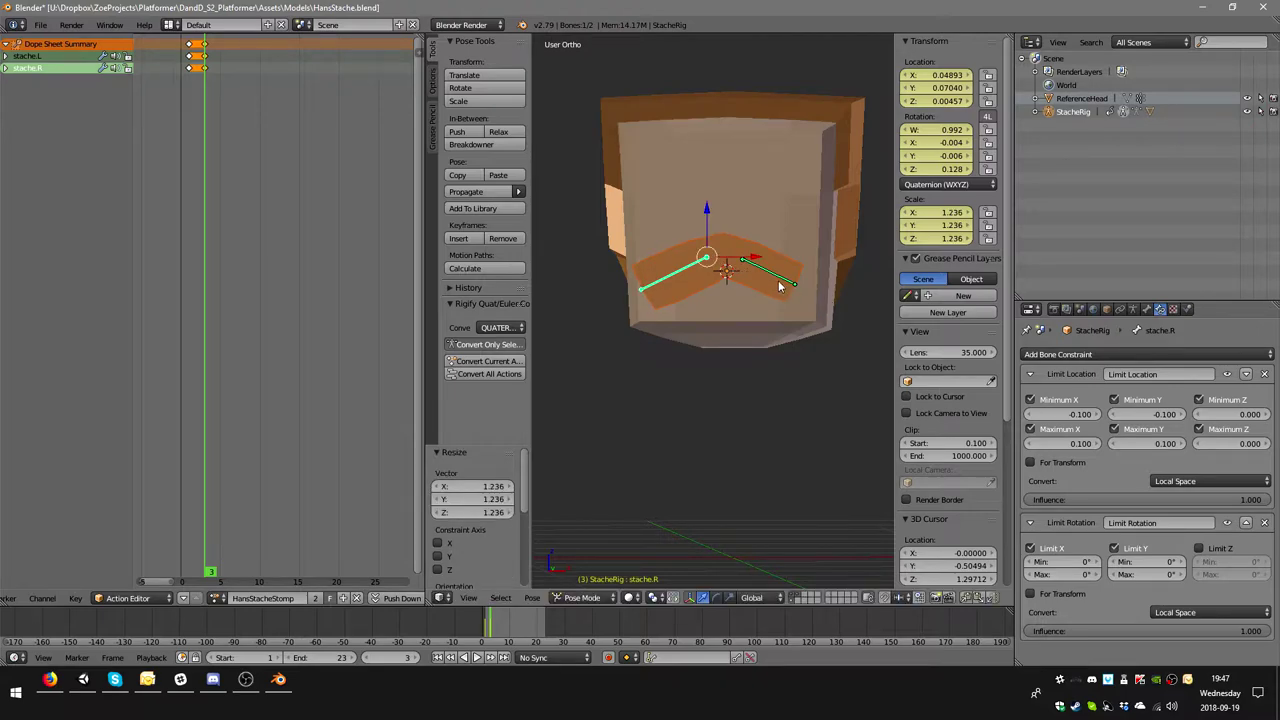
pyautogui.rightClick(785, 290)
pyautogui.press('s')
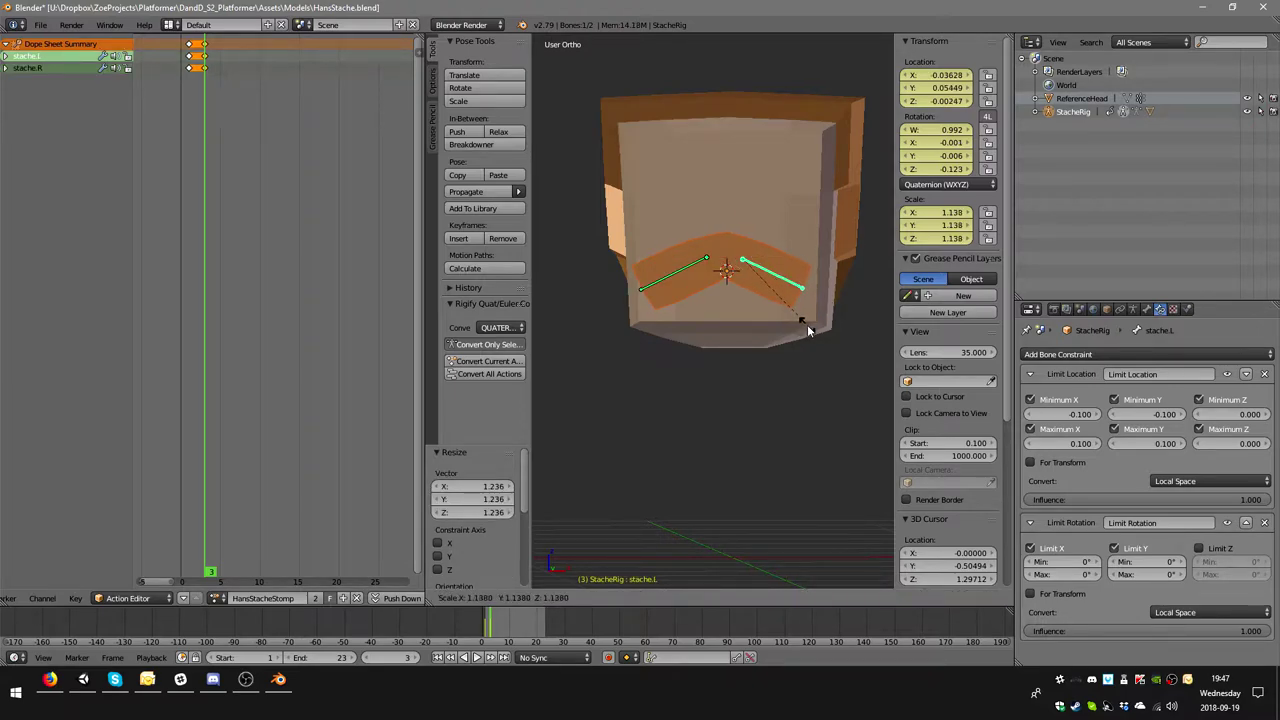
pyautogui.click(811, 323)
pyautogui.moveTo(811, 323); pyautogui.dragTo(765, 310, button='middle')
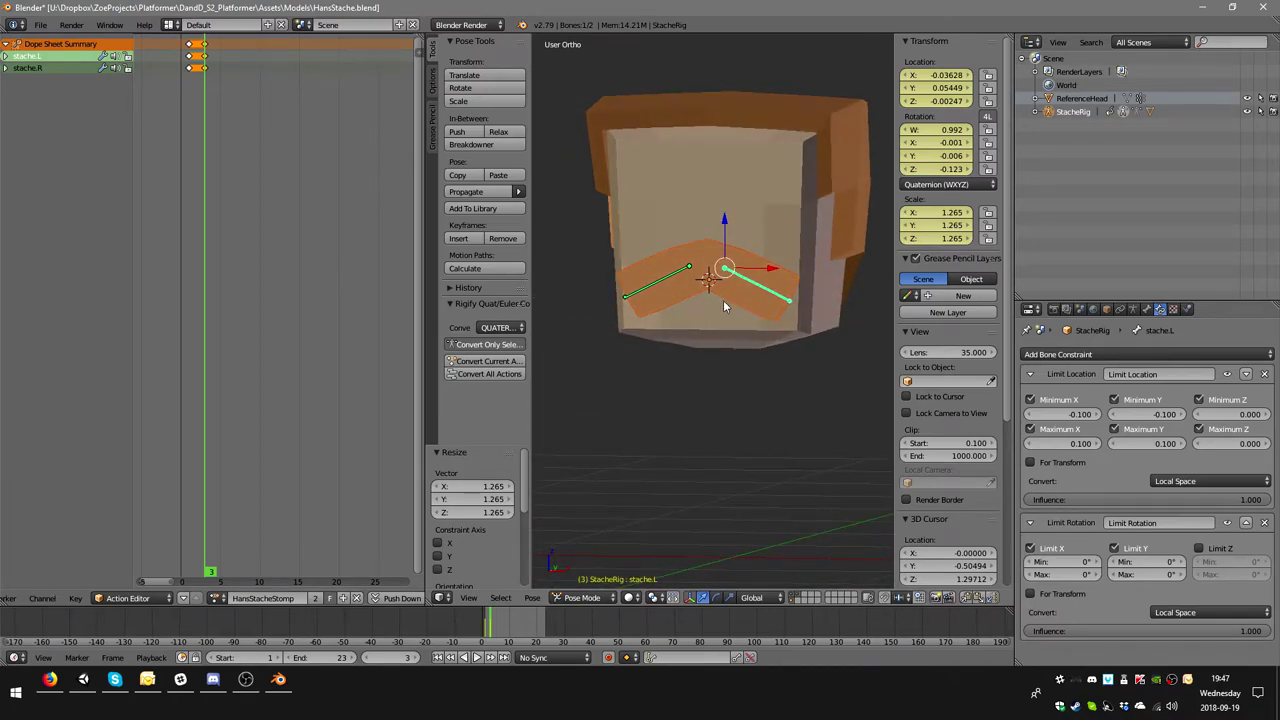
pyautogui.moveTo(702, 298)
pyautogui.mouseDown(button='middle')
pyautogui.moveTo(770, 303)
pyautogui.moveTo(860, 246)
pyautogui.moveTo(680, 240)
pyautogui.moveTo(660, 263)
pyautogui.moveTo(745, 279)
pyautogui.moveTo(704, 297)
pyautogui.moveTo(665, 292)
pyautogui.mouseUp(button='middle')
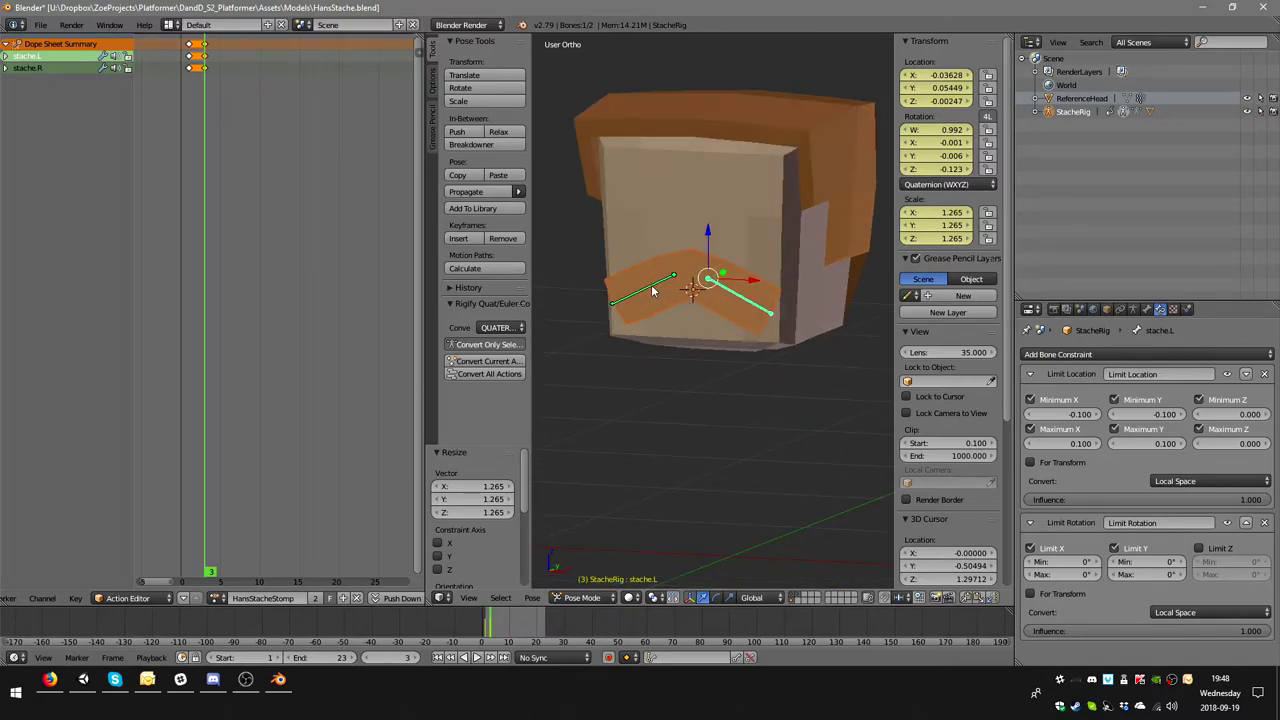
pyautogui.rightClick(652, 290)
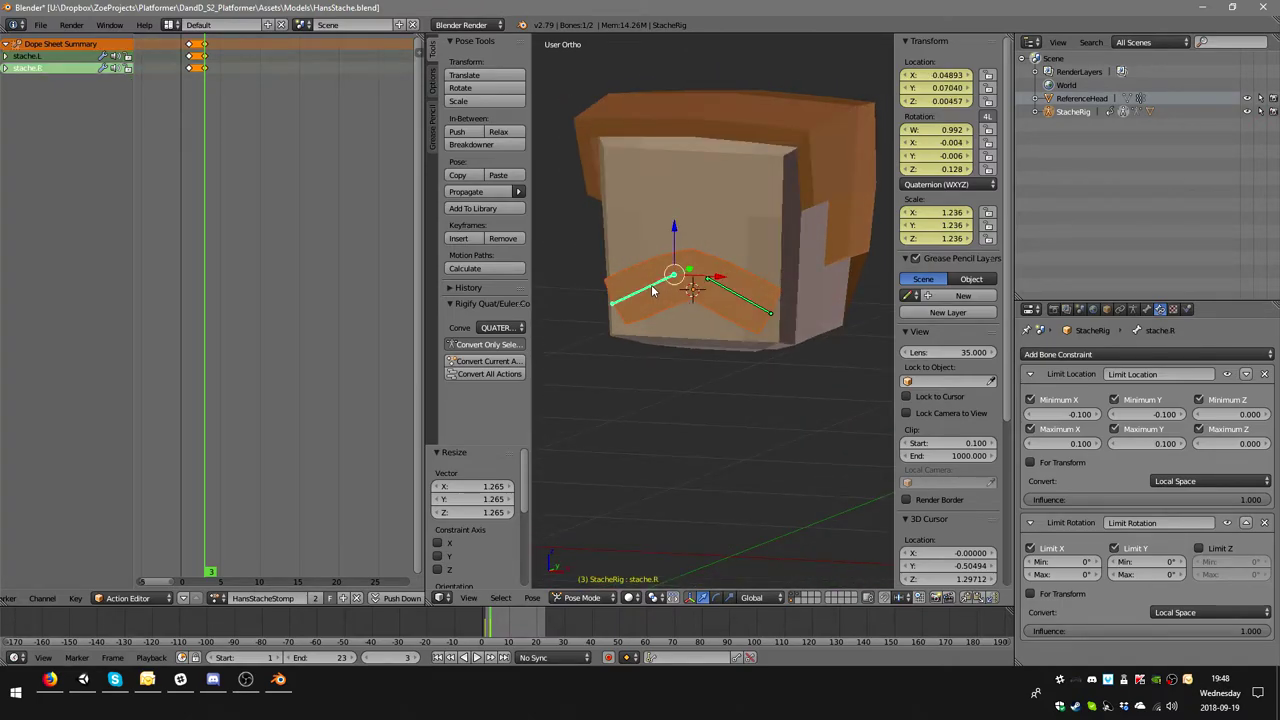
pyautogui.keyDown('shift'); pyautogui.rightClick(741, 300); pyautogui.keyUp('shift')
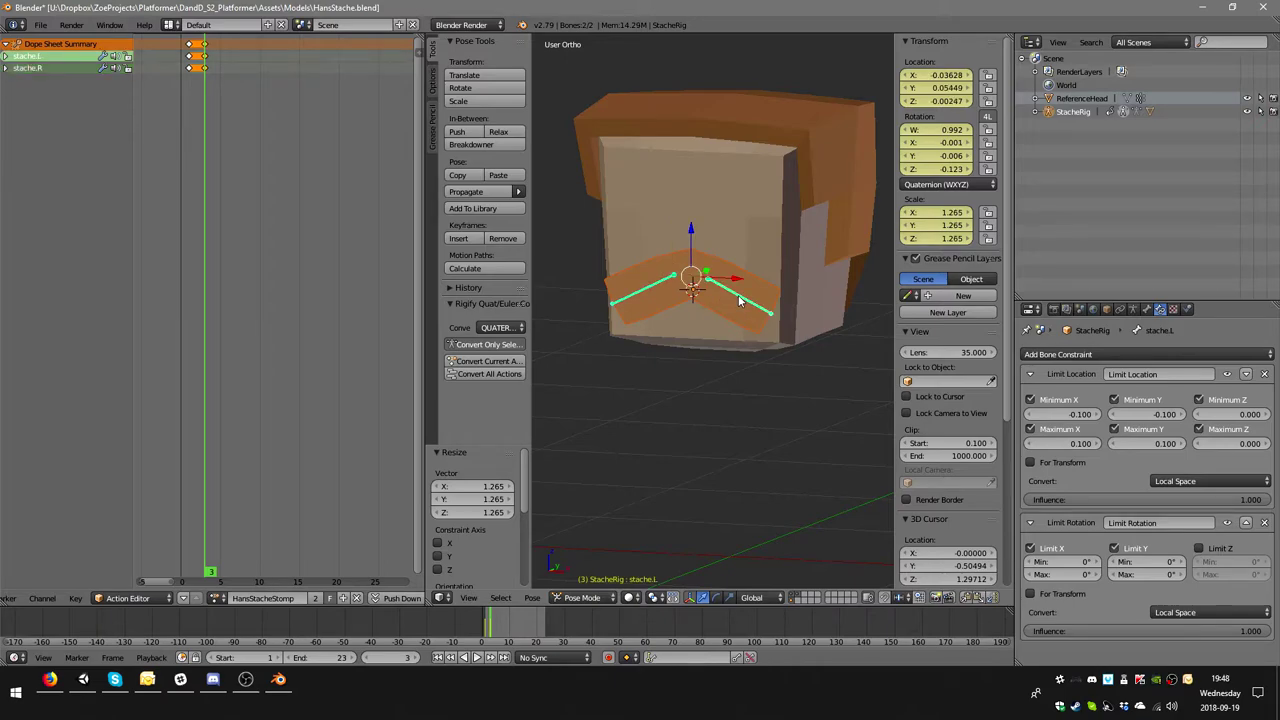
# - Key LocRotScale for both bones at frame 3 and copy the frame-1 rest keys to frame 5
pyautogui.press('i')
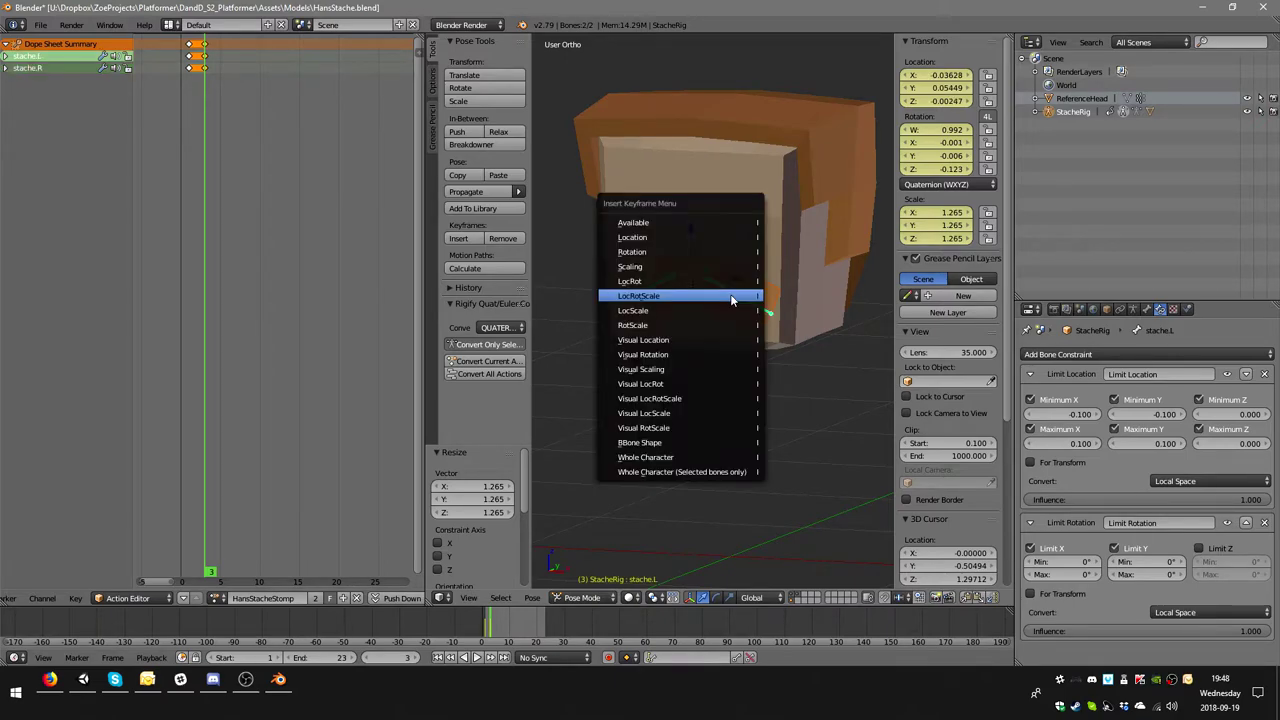
pyautogui.click(723, 300)
pyautogui.click(190, 48)
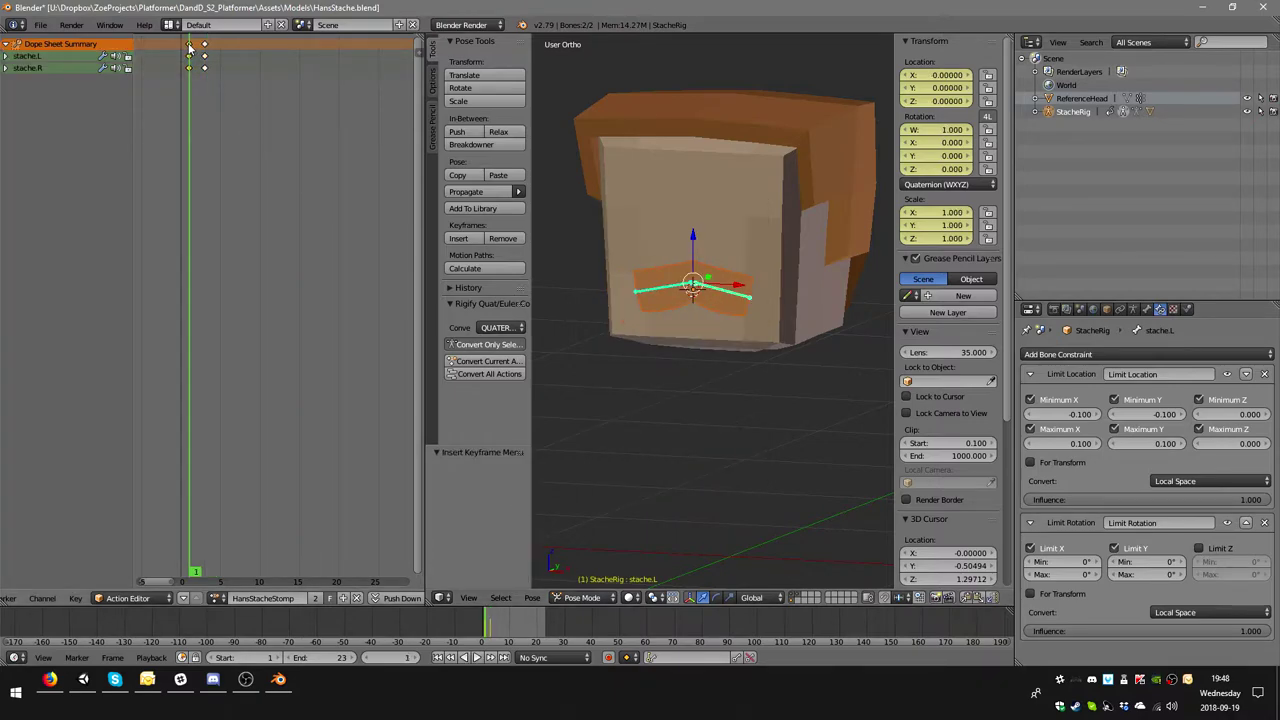
pyautogui.hotkey('shift', 'd')
pyautogui.click(220, 47)
pyautogui.click(220, 48)
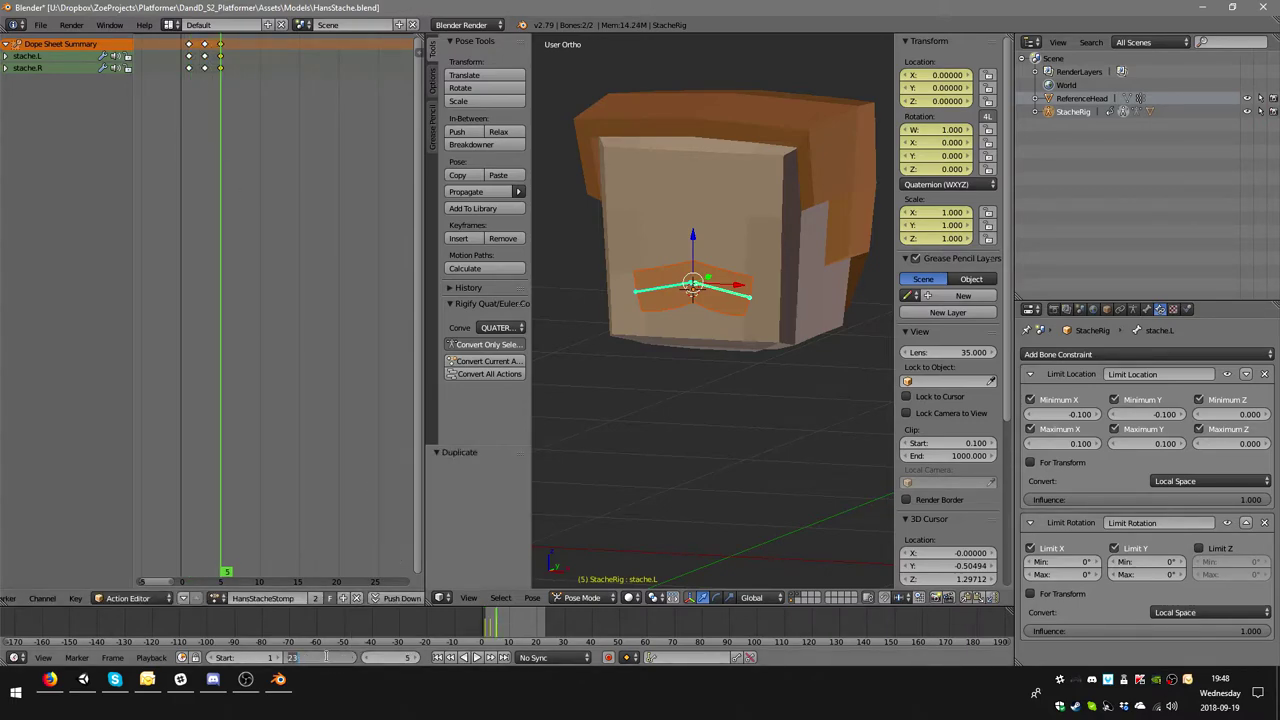
# - Set the end frame to 6 and play the short stomp loop
pyautogui.write('6')
pyautogui.press('Return')
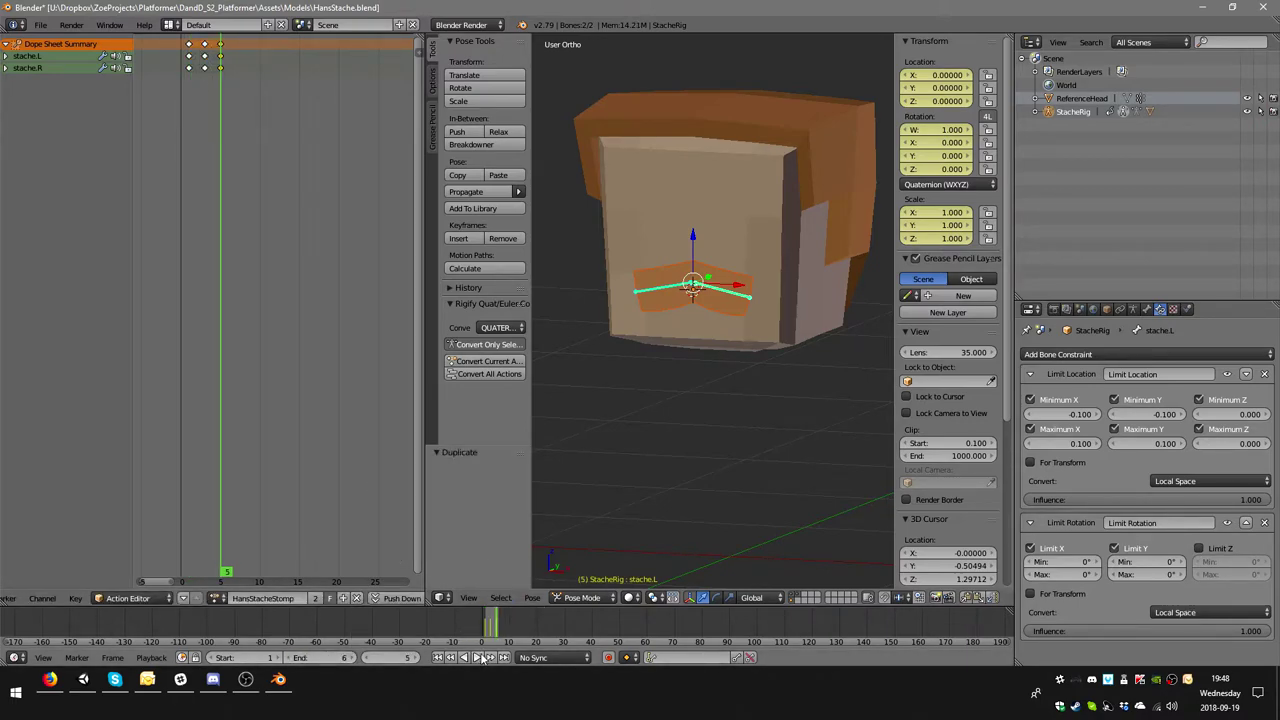
pyautogui.click(476, 657)
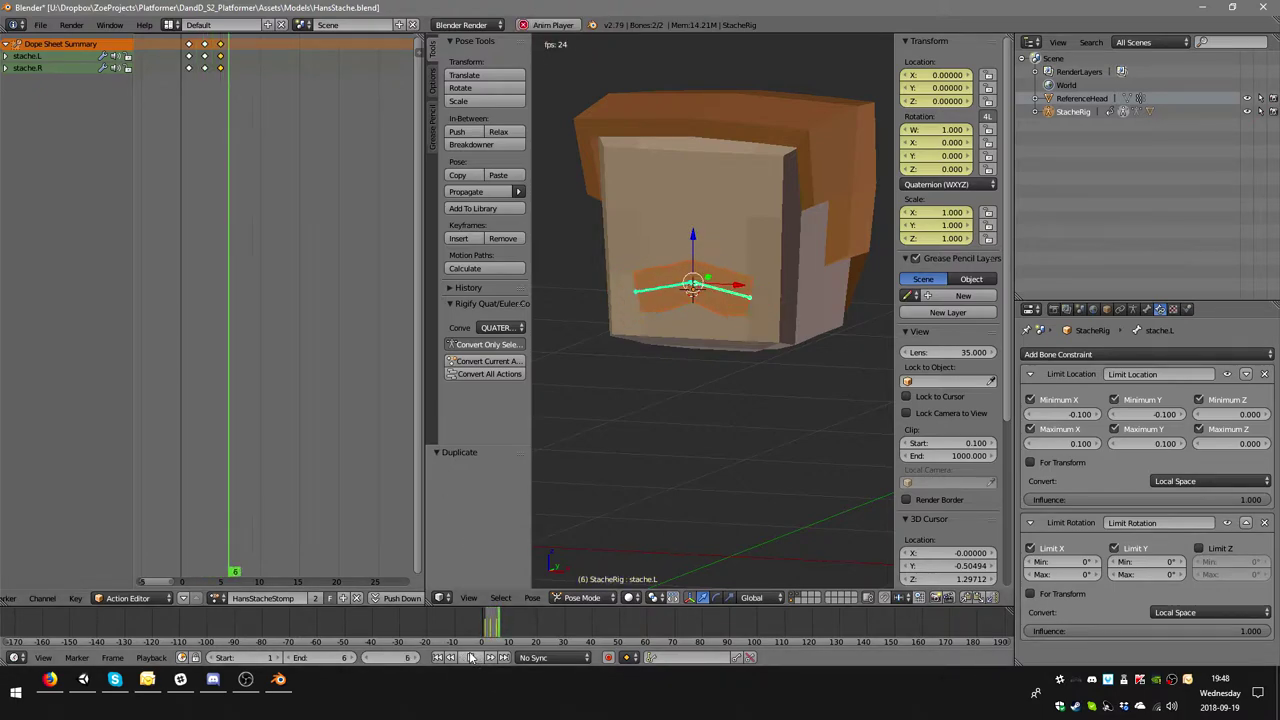
pyautogui.click(465, 657)
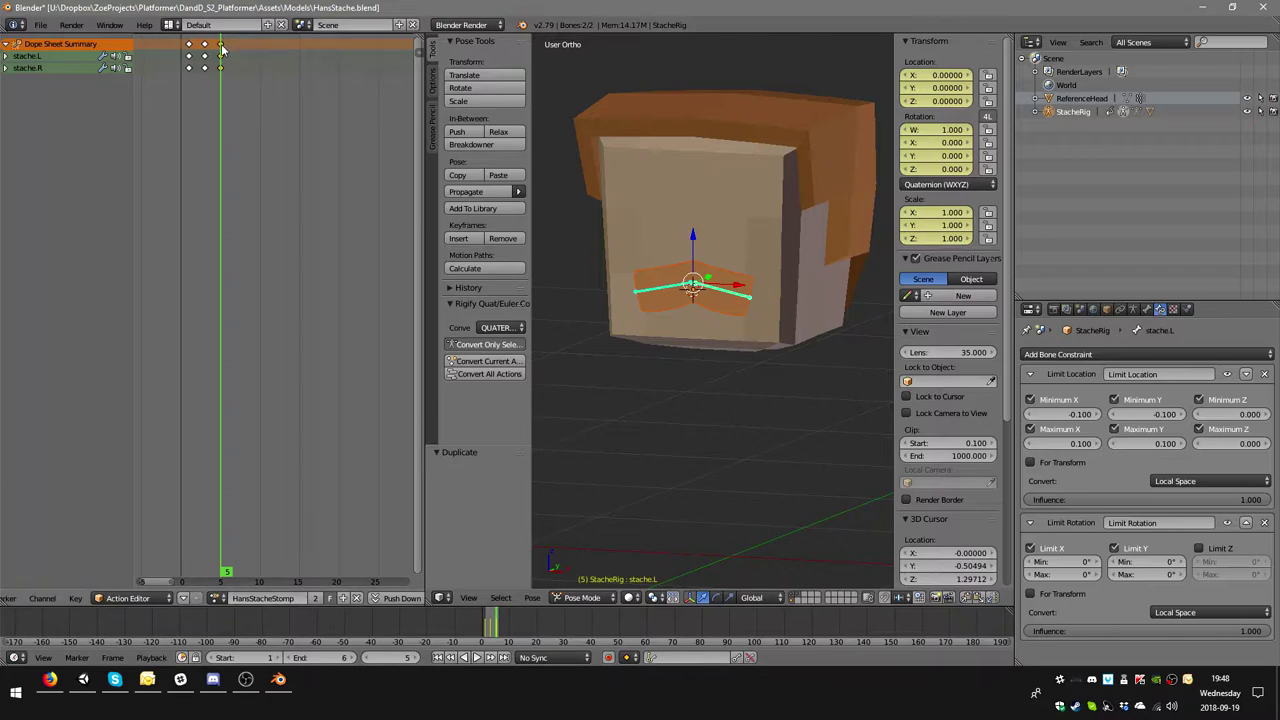
# - Move the frame-5 rest keys to frame 15 and copy the frame-3 droop keys to frame 11
pyautogui.press('g')
pyautogui.click(299, 50)
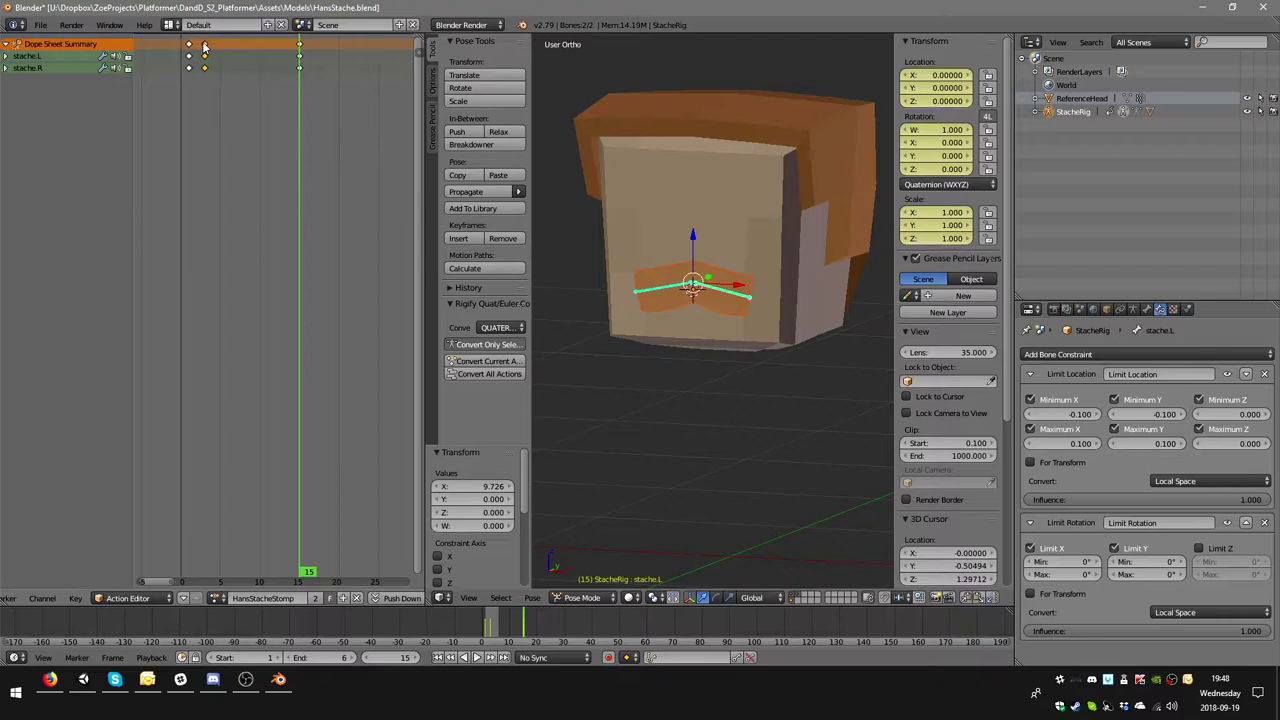
pyautogui.press('g')
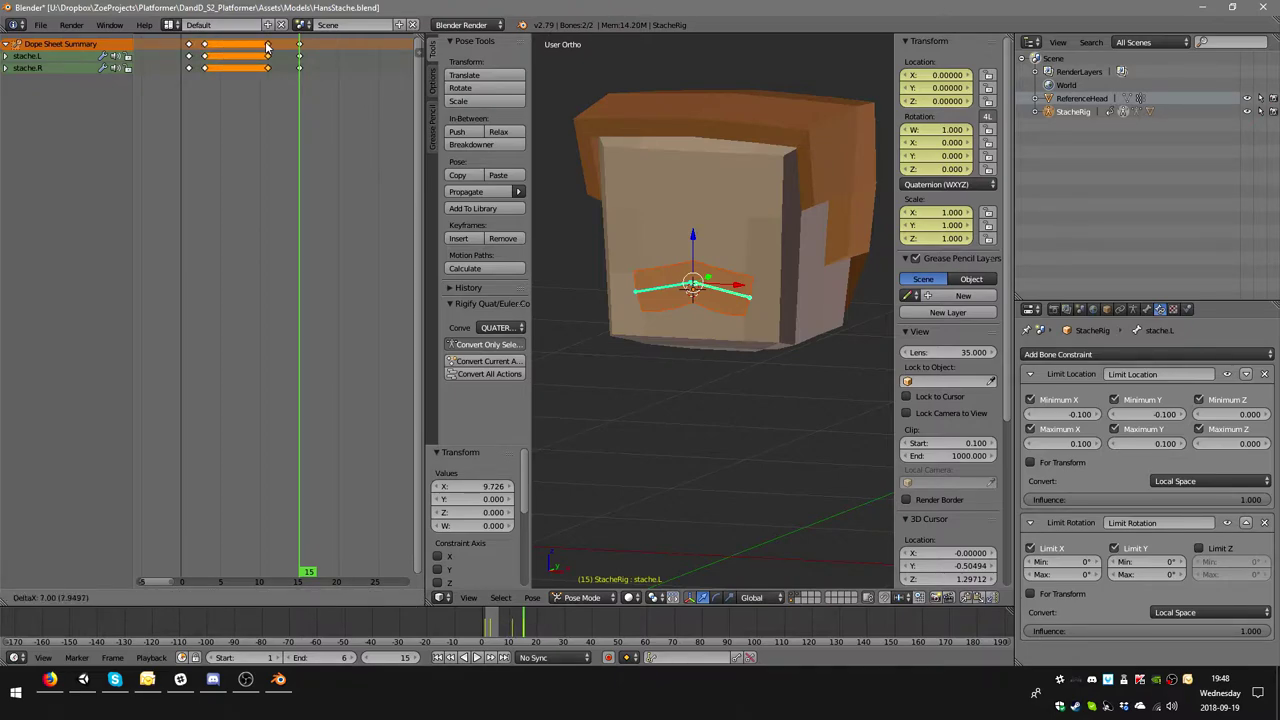
pyautogui.click(267, 47)
pyautogui.click(266, 49)
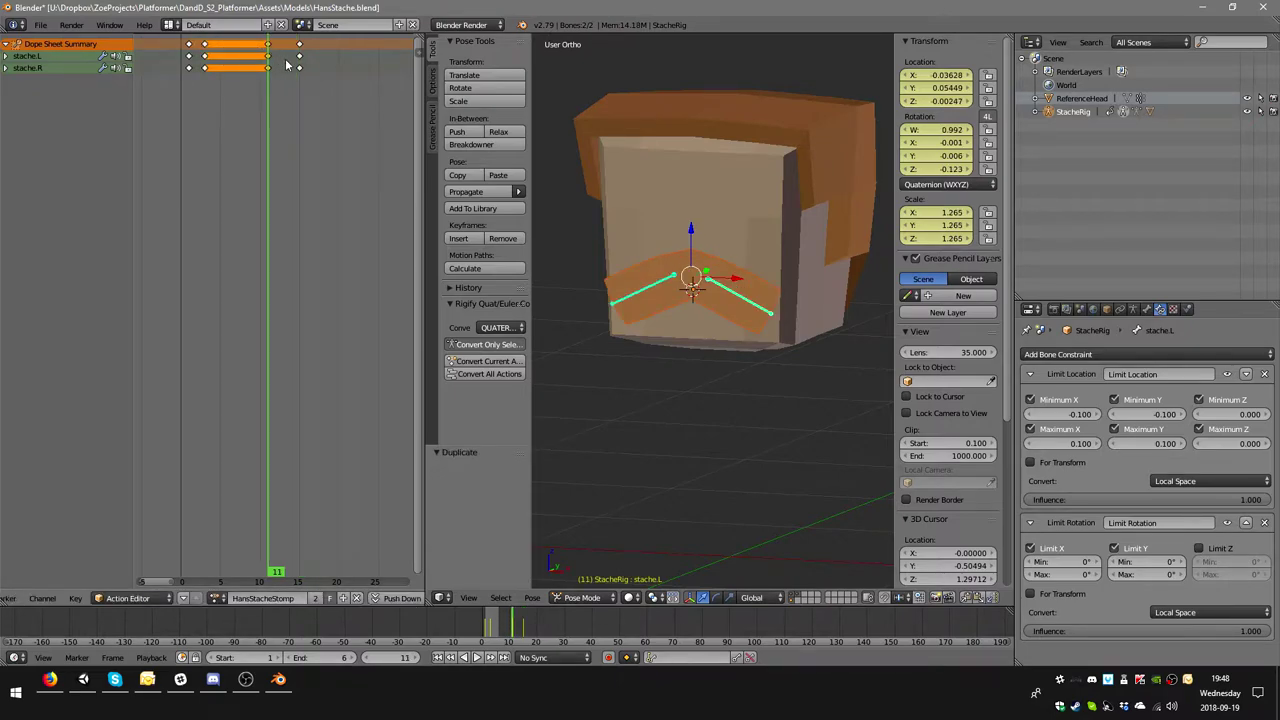
# - Rotate stache.R 13.6° and stache.L -14.4° toward level and key LocRotScale at frame 11
pyautogui.moveTo(624, 293)
pyautogui.mouseDown(button='middle')
pyautogui.moveTo(728, 305)
pyautogui.moveTo(768, 282)
pyautogui.mouseUp(button='middle')
pyautogui.rightClick(748, 281)
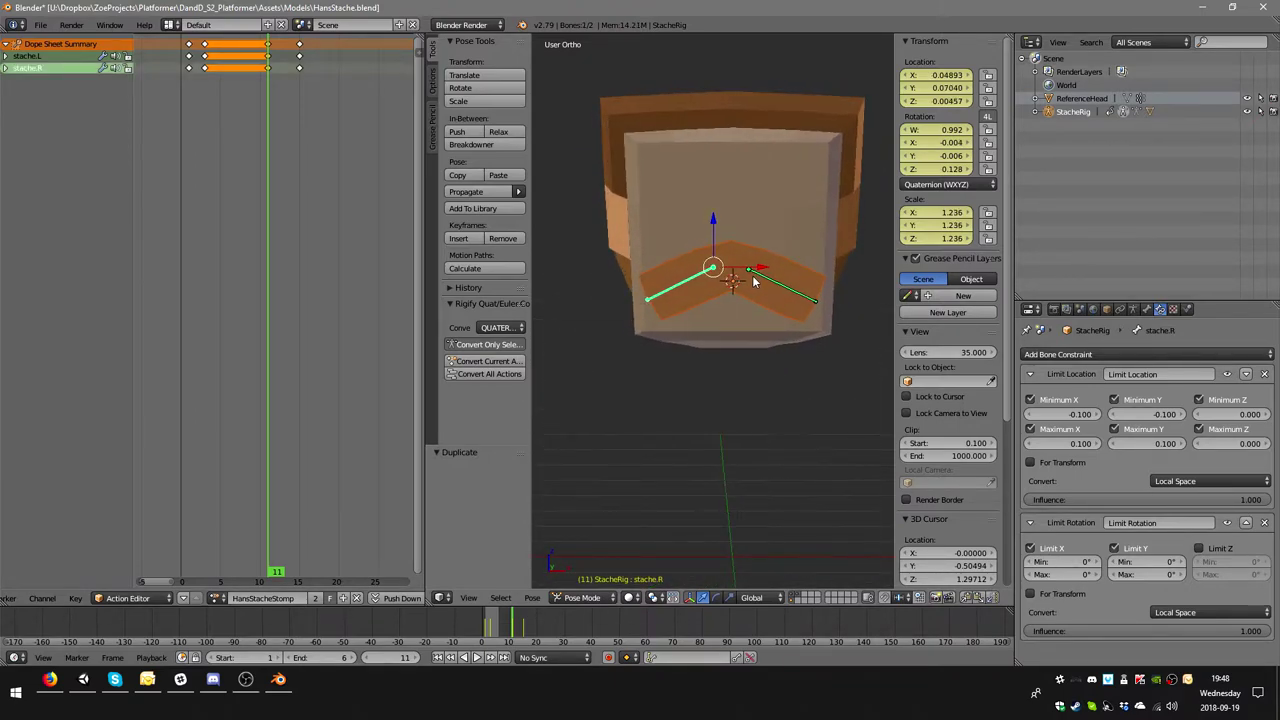
pyautogui.press('r')
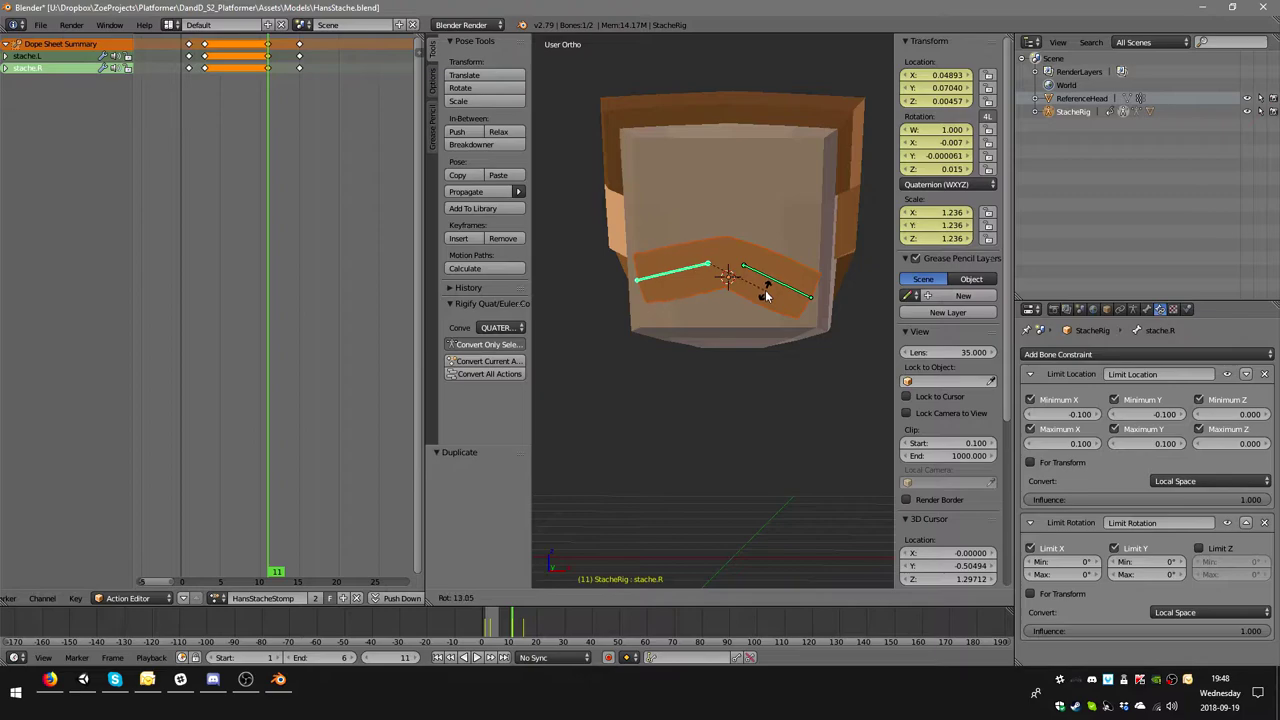
pyautogui.click(768, 285)
pyautogui.rightClick(783, 289)
pyautogui.press('r')
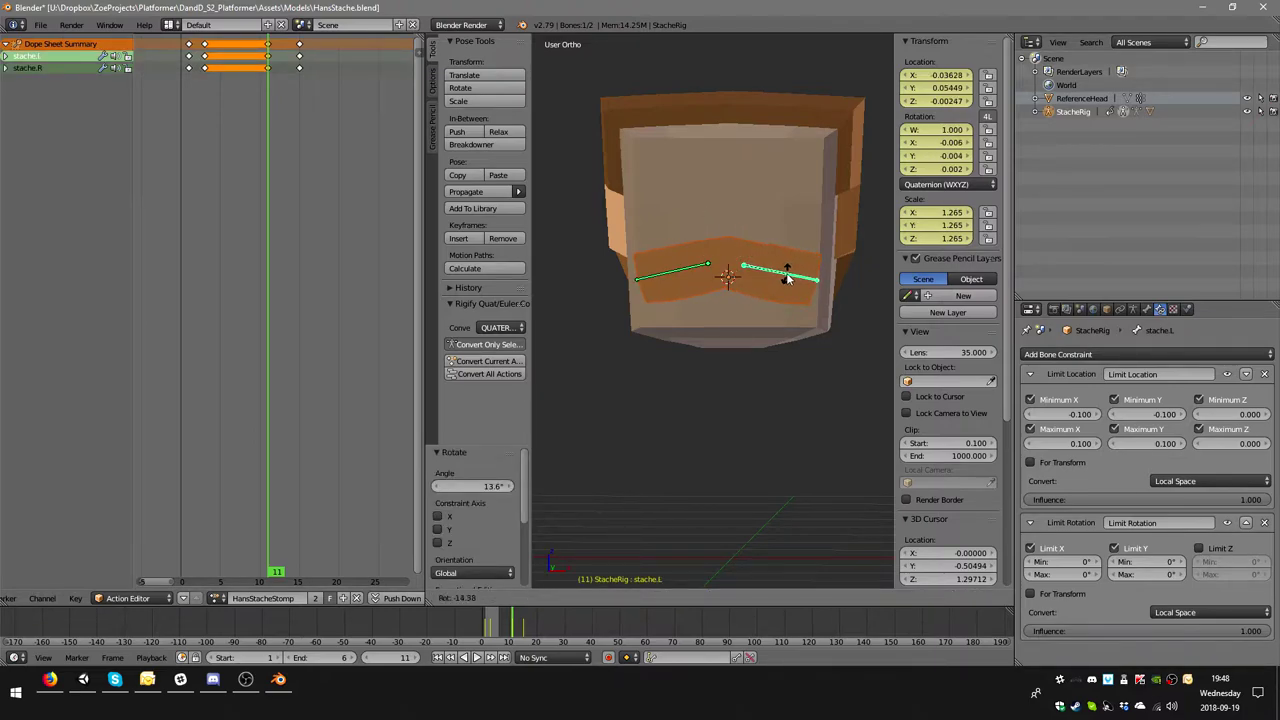
pyautogui.click(766, 272)
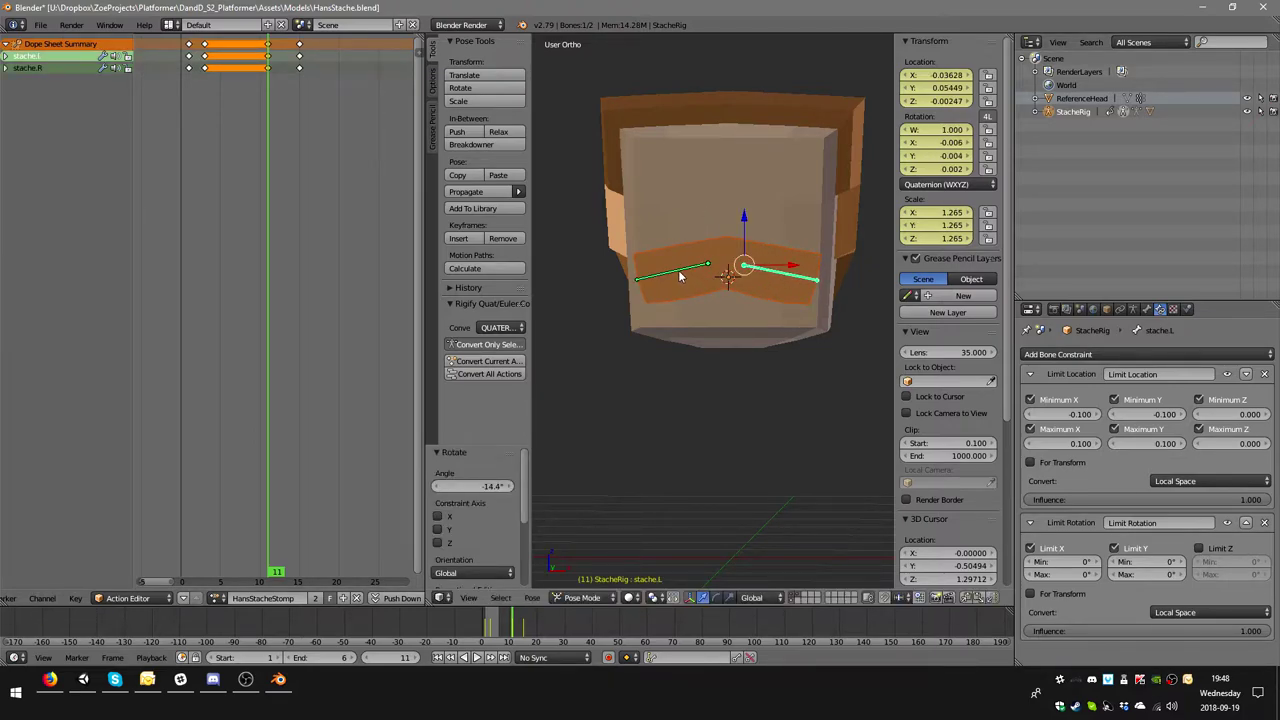
pyautogui.keyDown('shift'); pyautogui.rightClick(679, 277); pyautogui.keyUp('shift')
pyautogui.press('i')
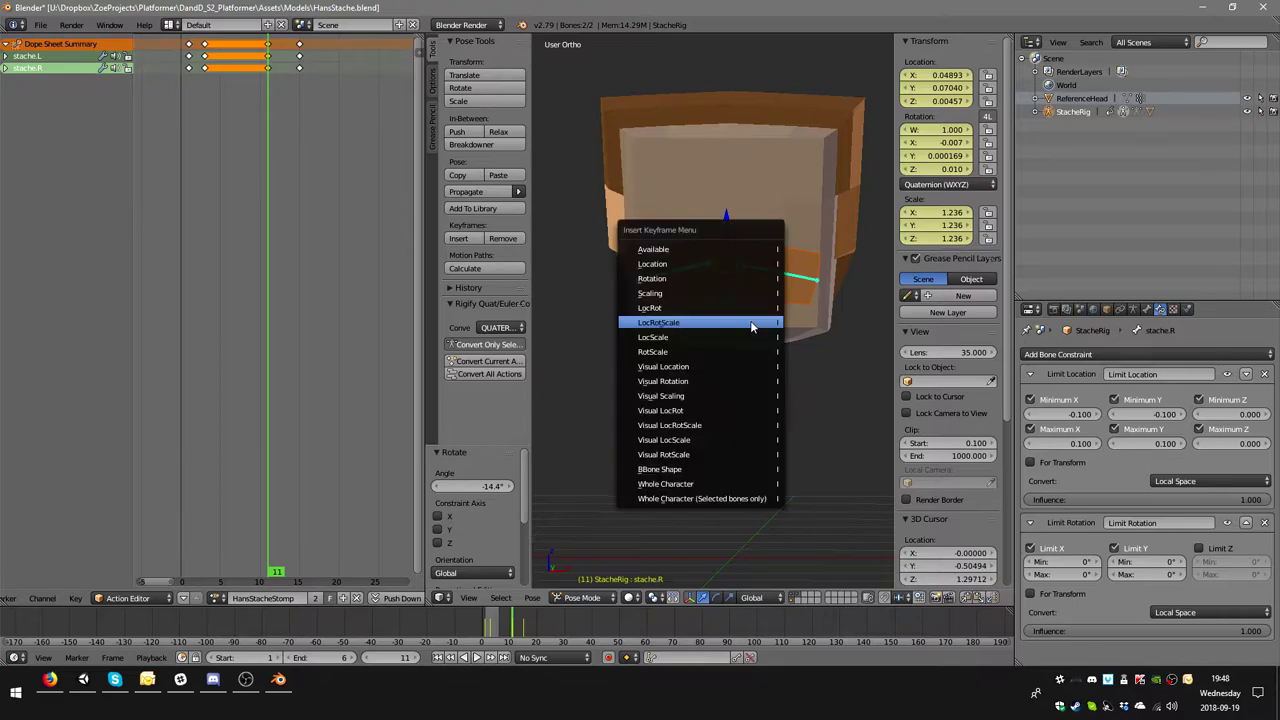
pyautogui.click(743, 337)
pyautogui.moveTo(764, 326); pyautogui.dragTo(700, 328, button='middle')
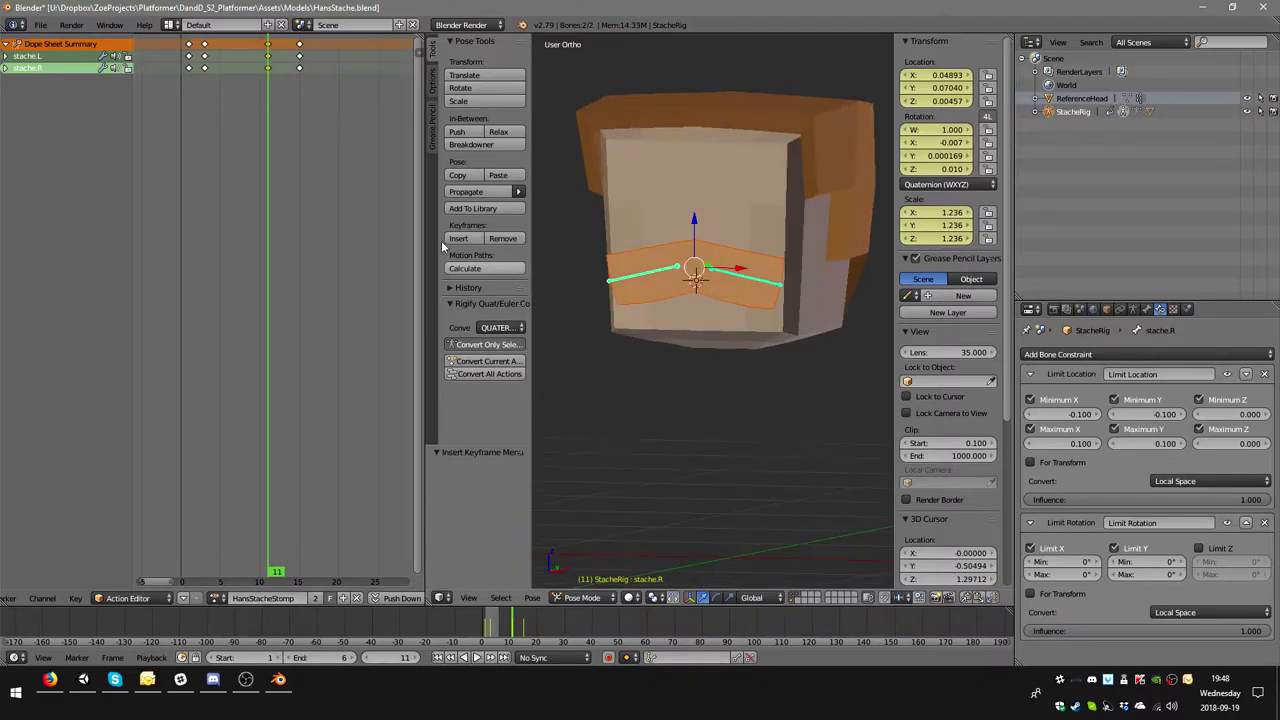
pyautogui.click(300, 47)
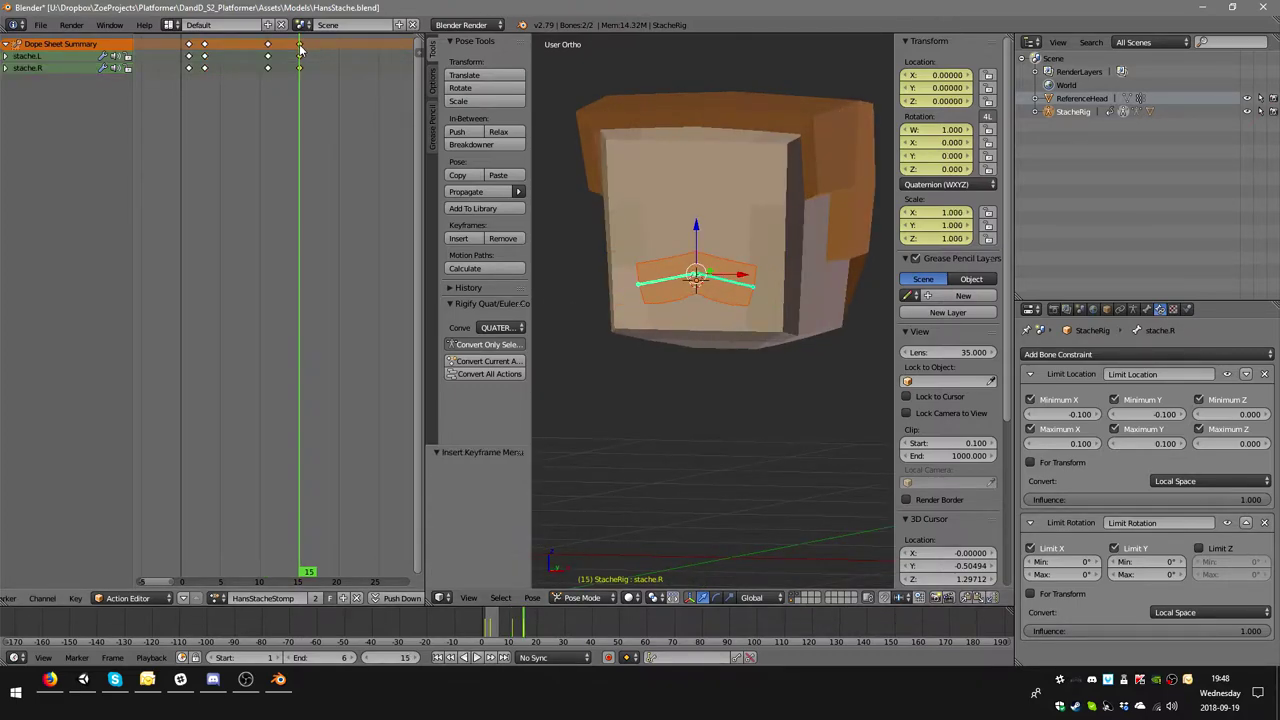
# - Set the end frame to 24, move the closing rest keys to frame 24, and play the loop
pyautogui.moveTo(300, 47); pyautogui.dragTo(354, 47, button='right')
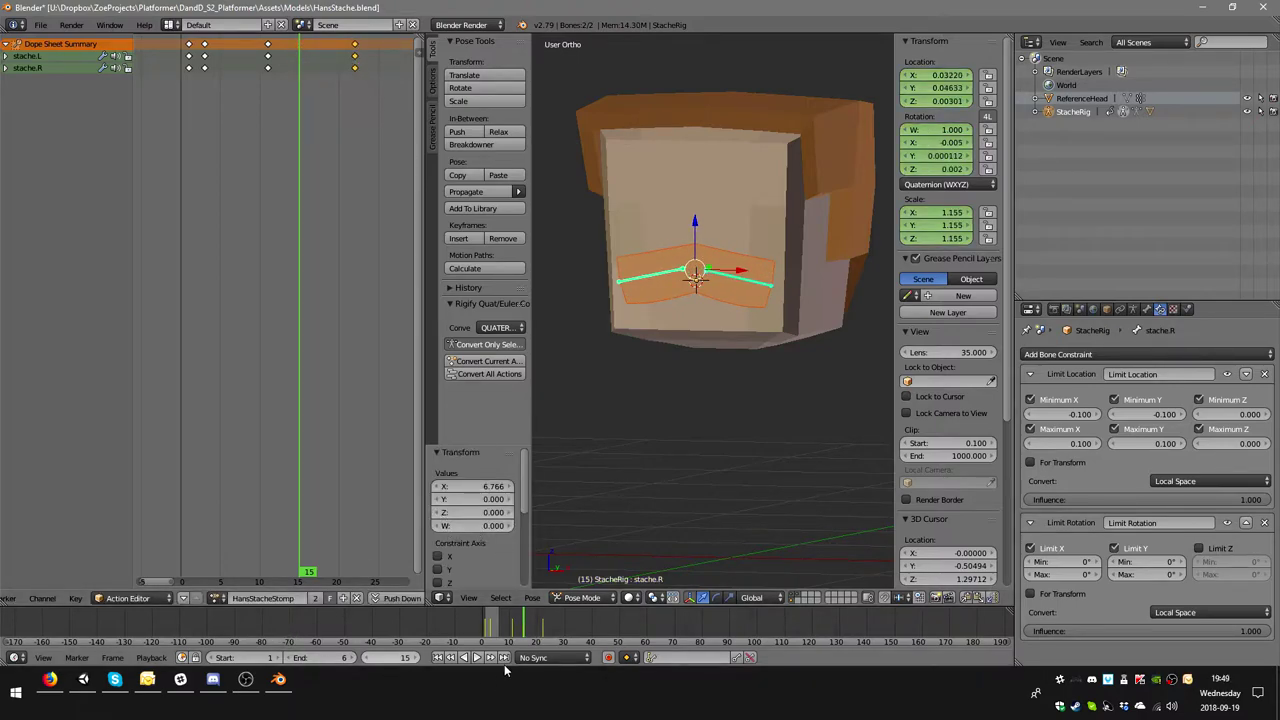
pyautogui.click(354, 55)
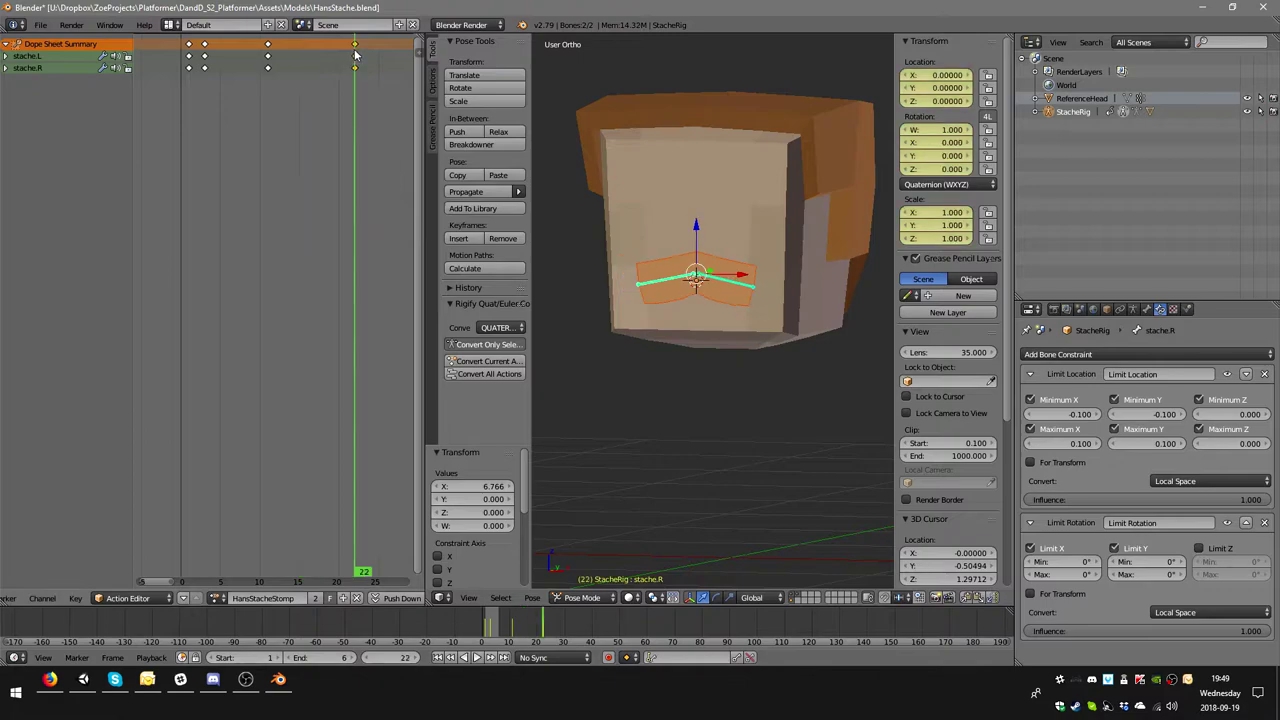
pyautogui.click(329, 657)
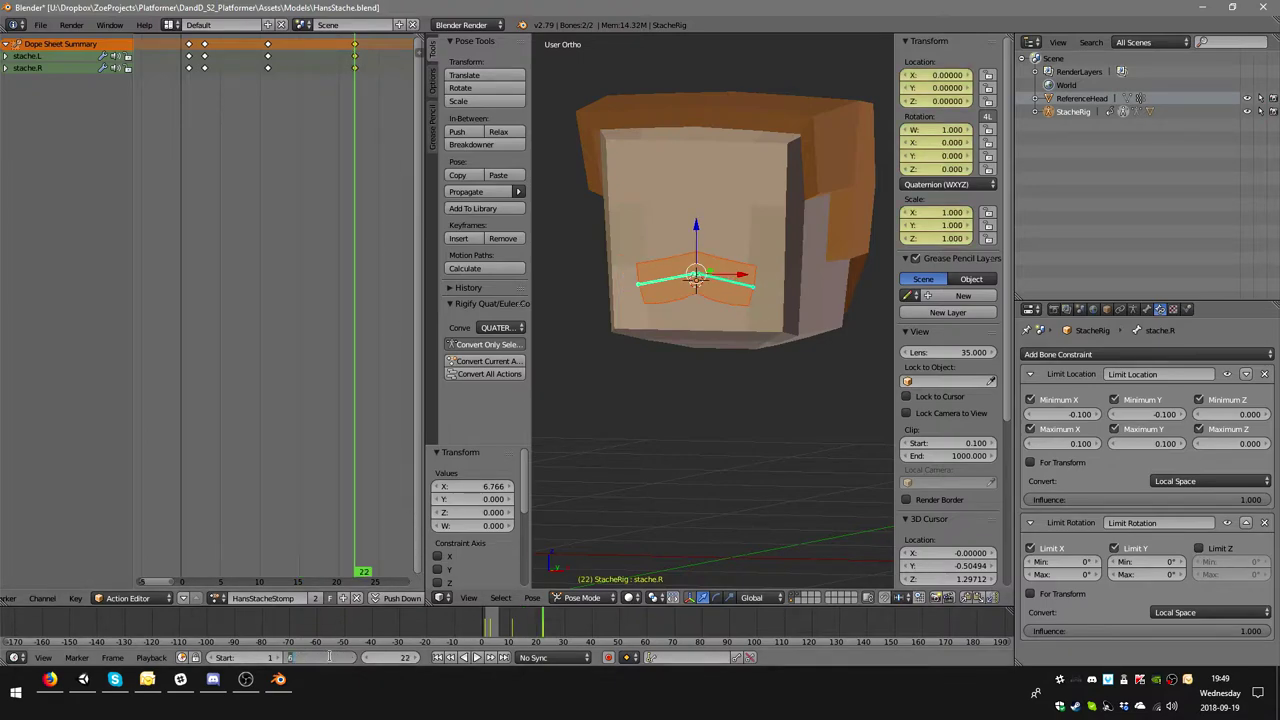
pyautogui.write('24')
pyautogui.press('Return')
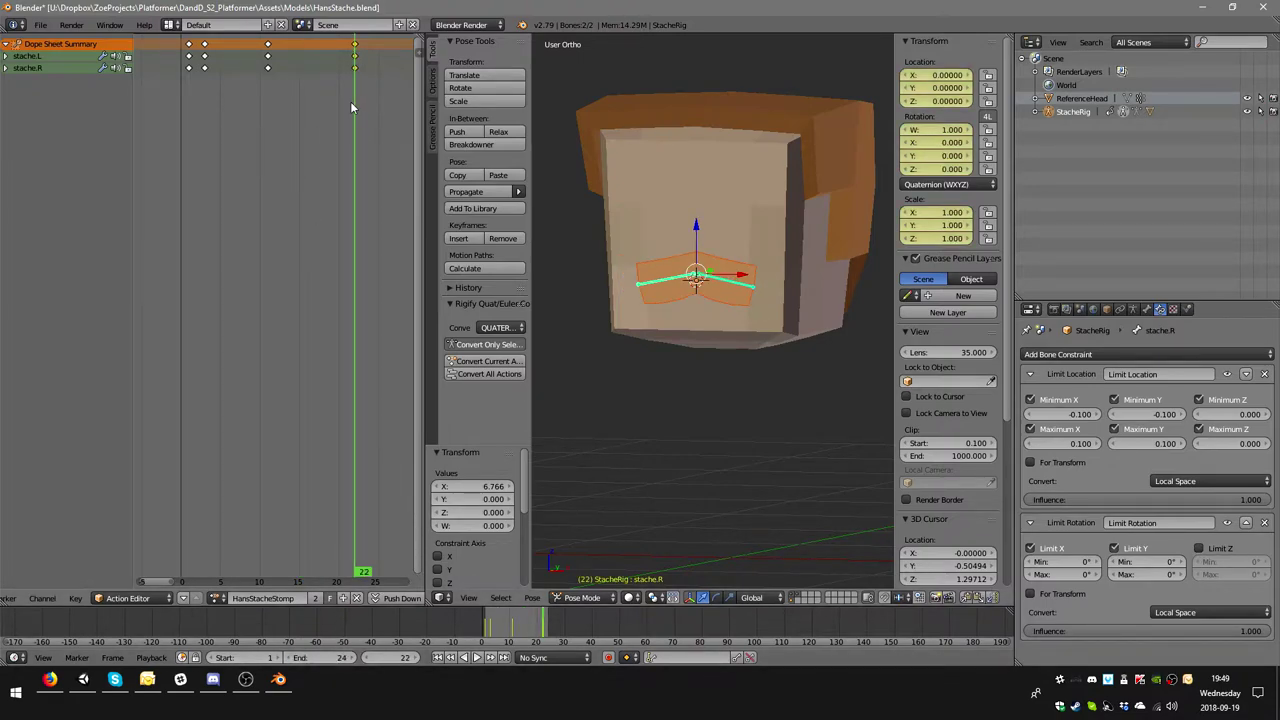
pyautogui.press('g')
pyautogui.click(371, 94)
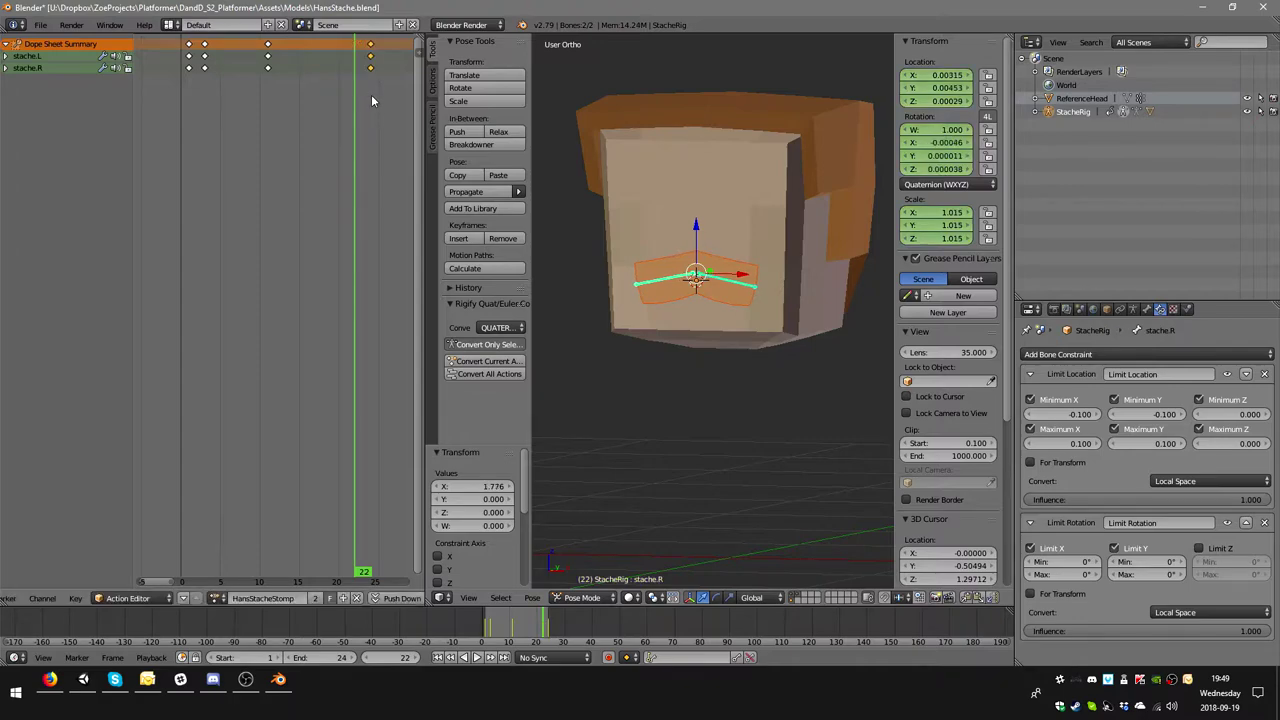
pyautogui.click(477, 657)
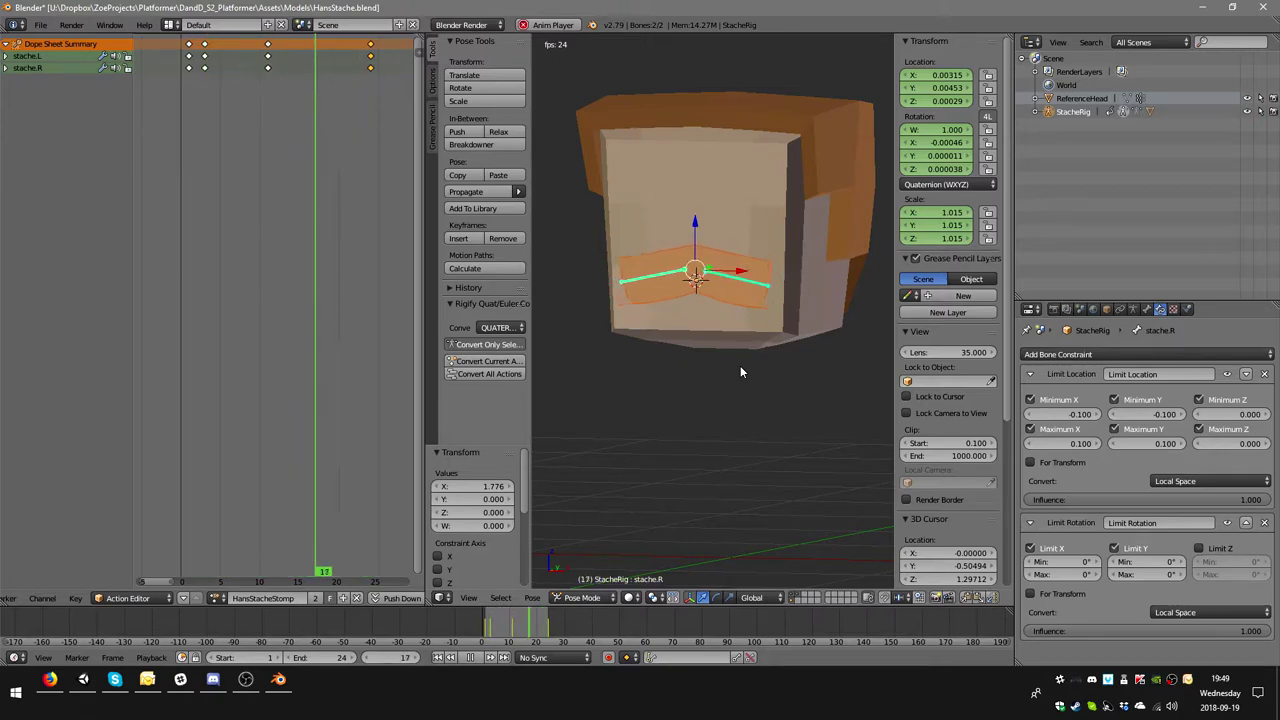
pyautogui.hotkey('alt', 'a')
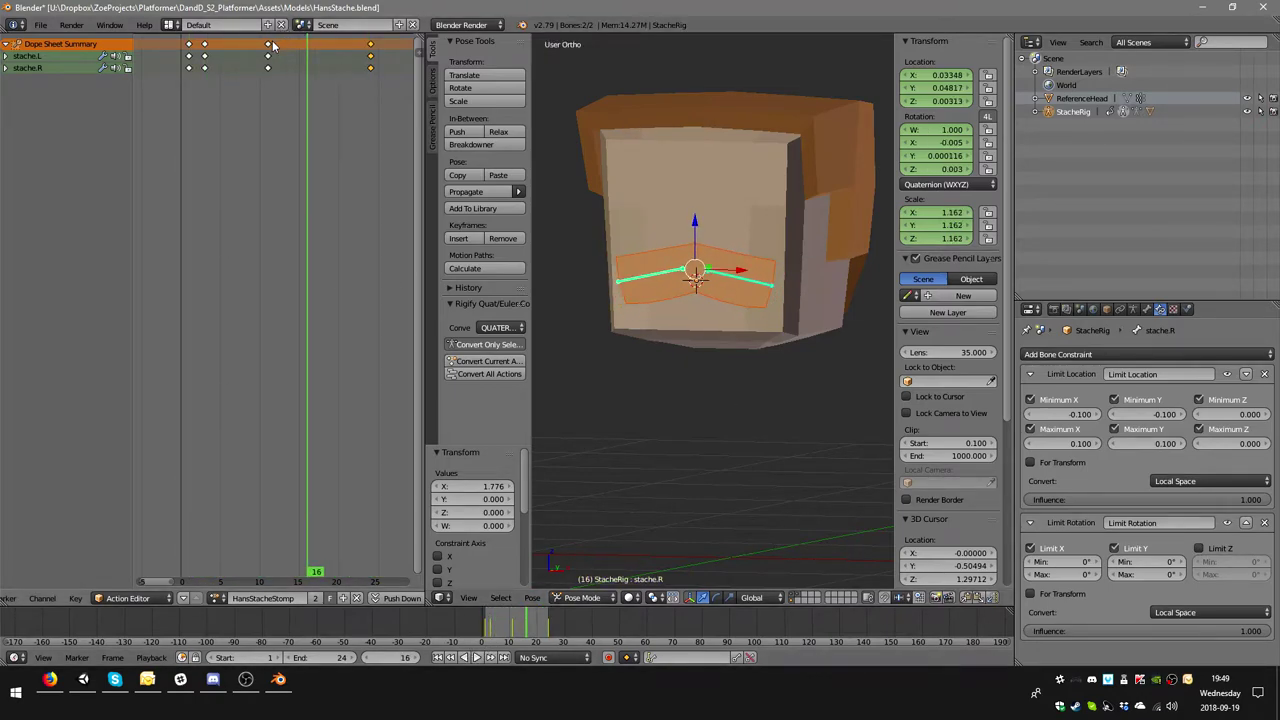
pyautogui.press('Down')
# - Duplicate a column of mustache keys to frame 5 and preview the timing
pyautogui.keyDown('shift'); pyautogui.click(205, 45); pyautogui.keyUp('shift')
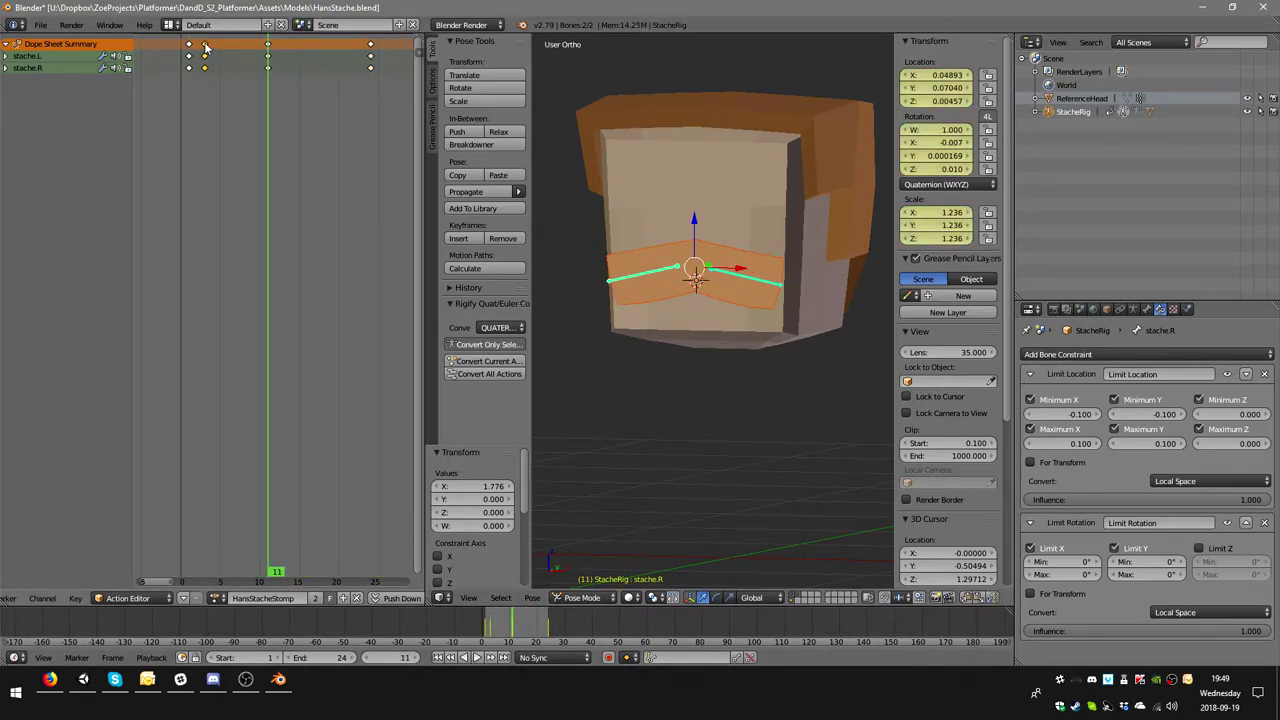
pyautogui.hotkey('shift', 'd')
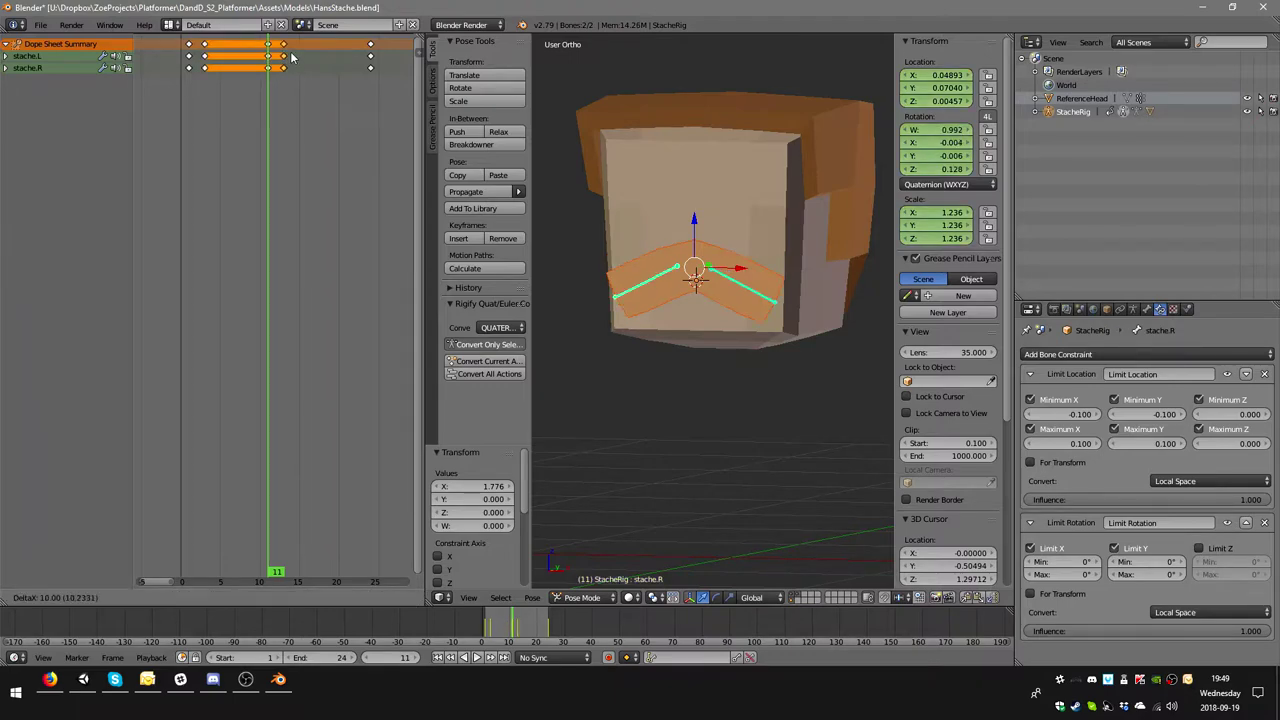
pyautogui.click(312, 45)
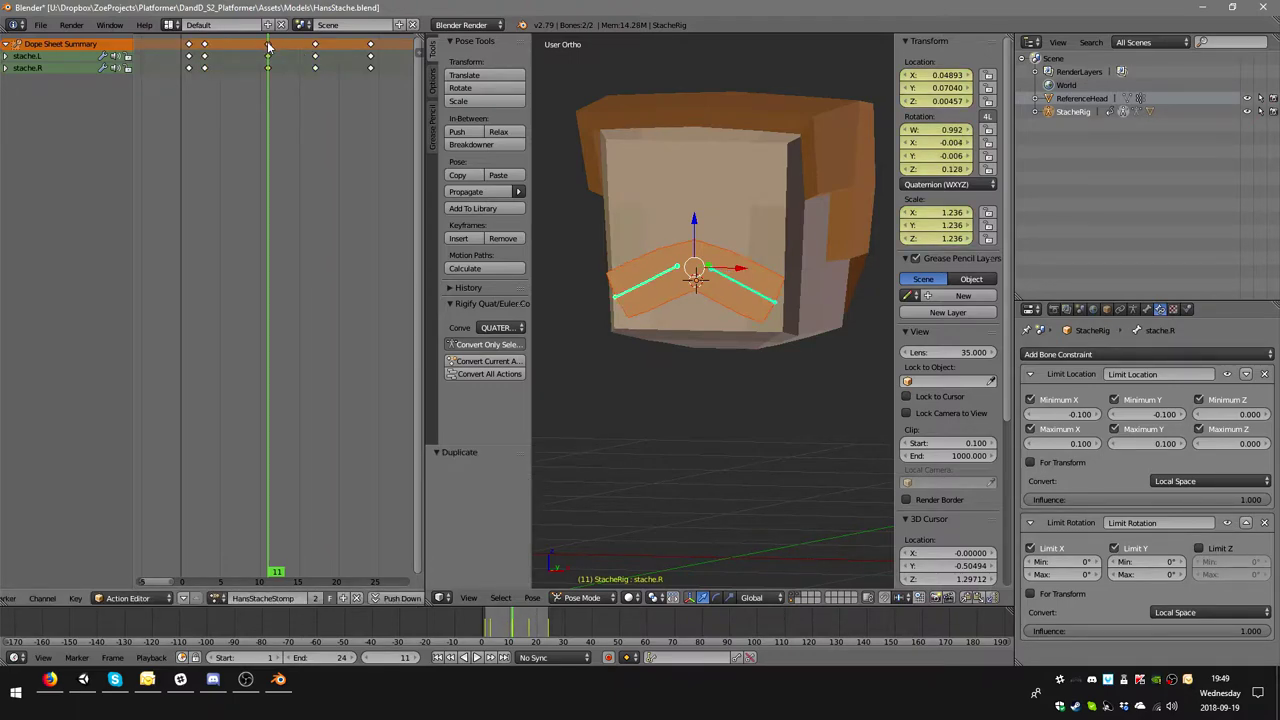
pyautogui.click(221, 45)
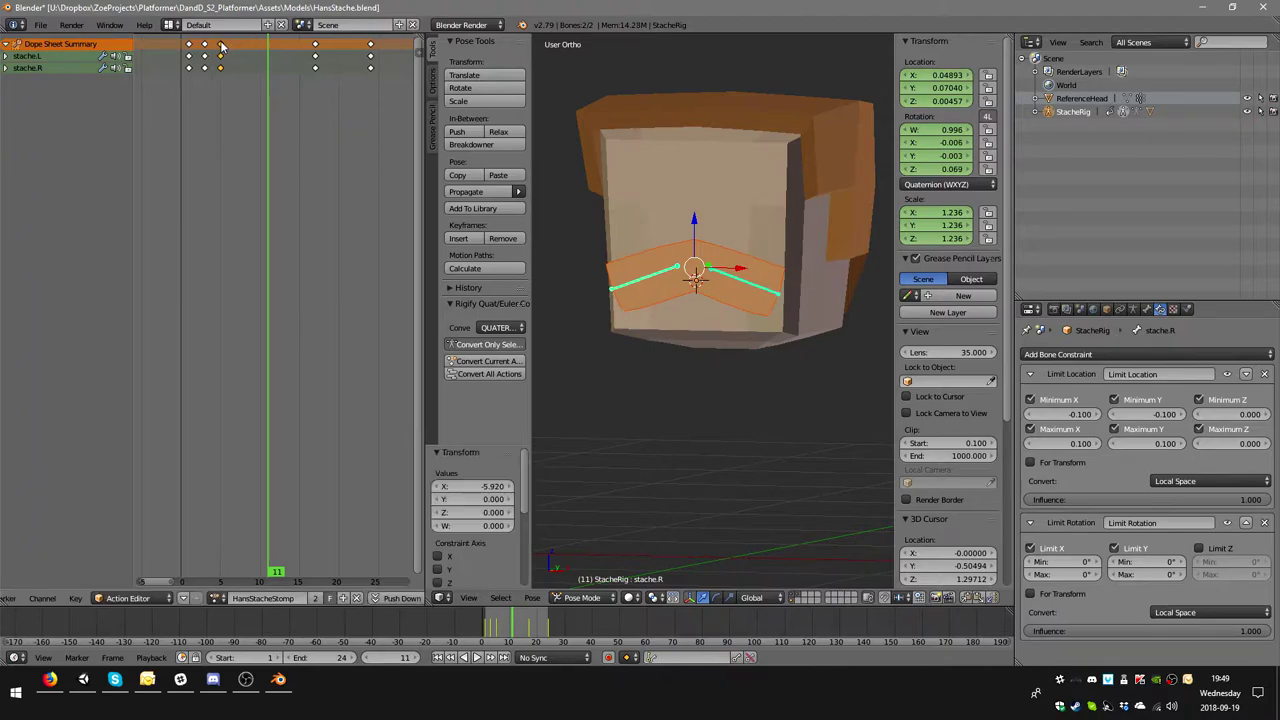
pyautogui.click(477, 657)
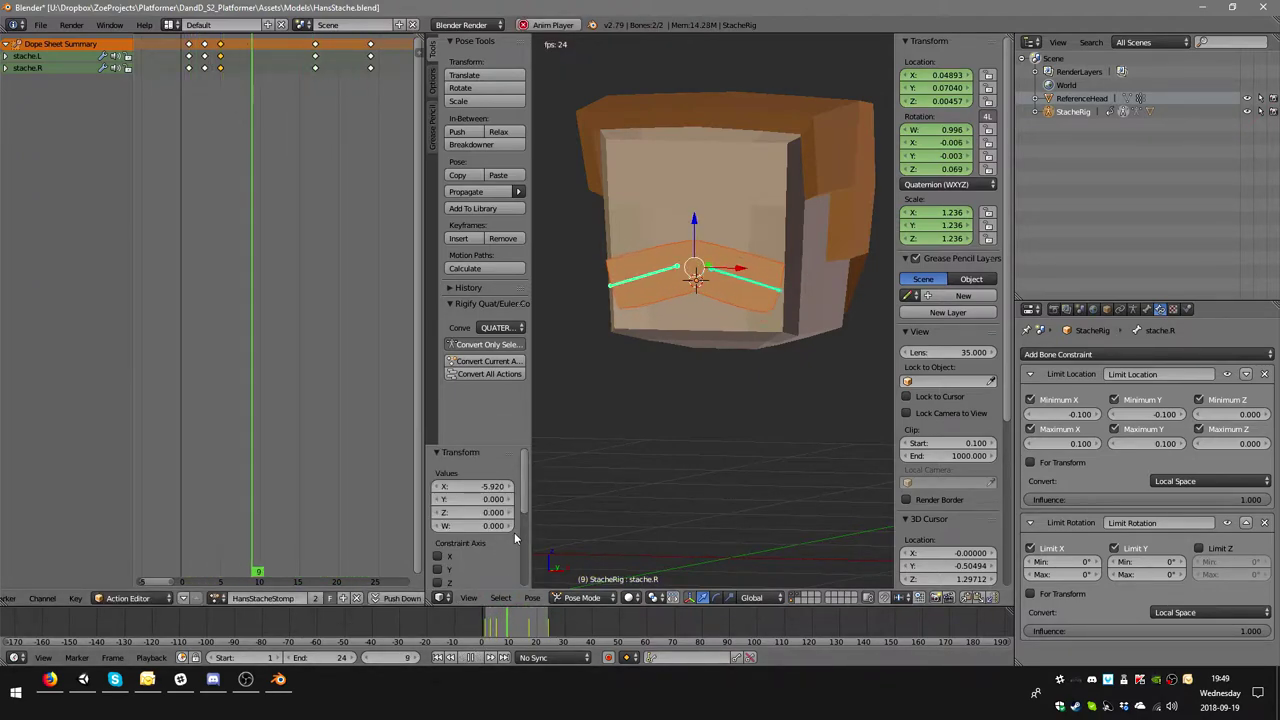
pyautogui.moveTo(631, 445); pyautogui.dragTo(729, 330, button='middle')
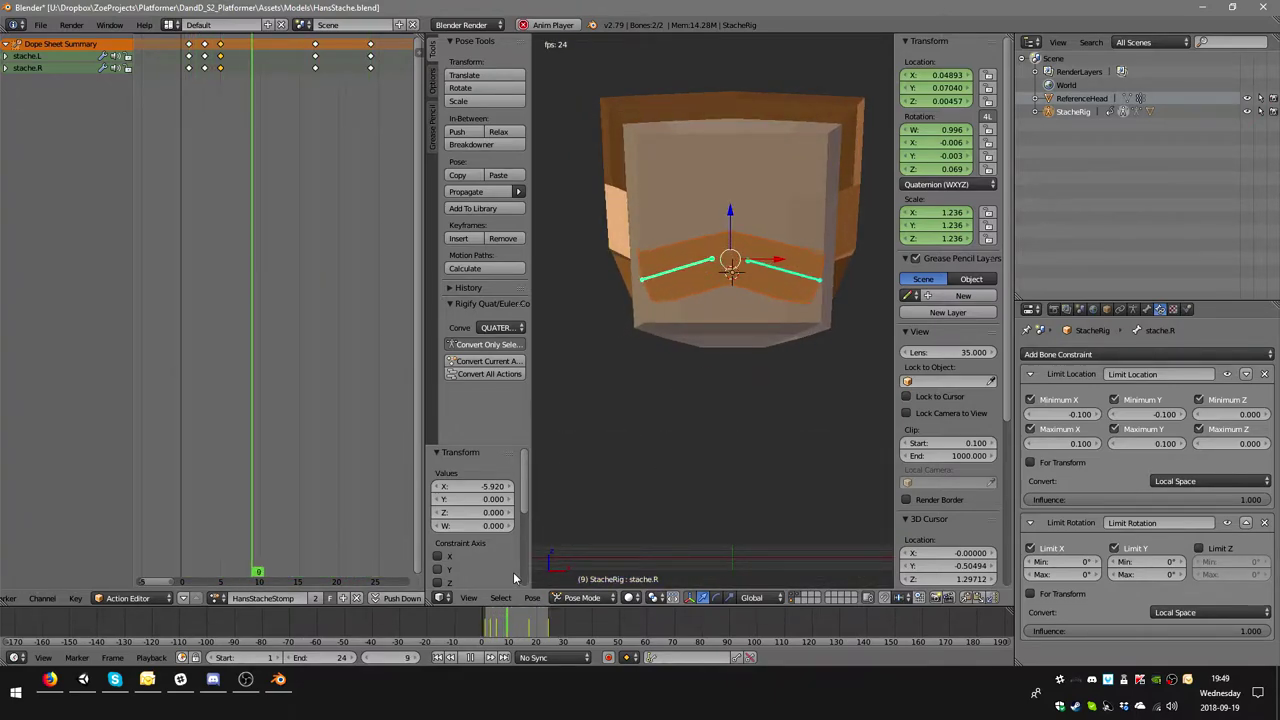
pyautogui.click(479, 656)
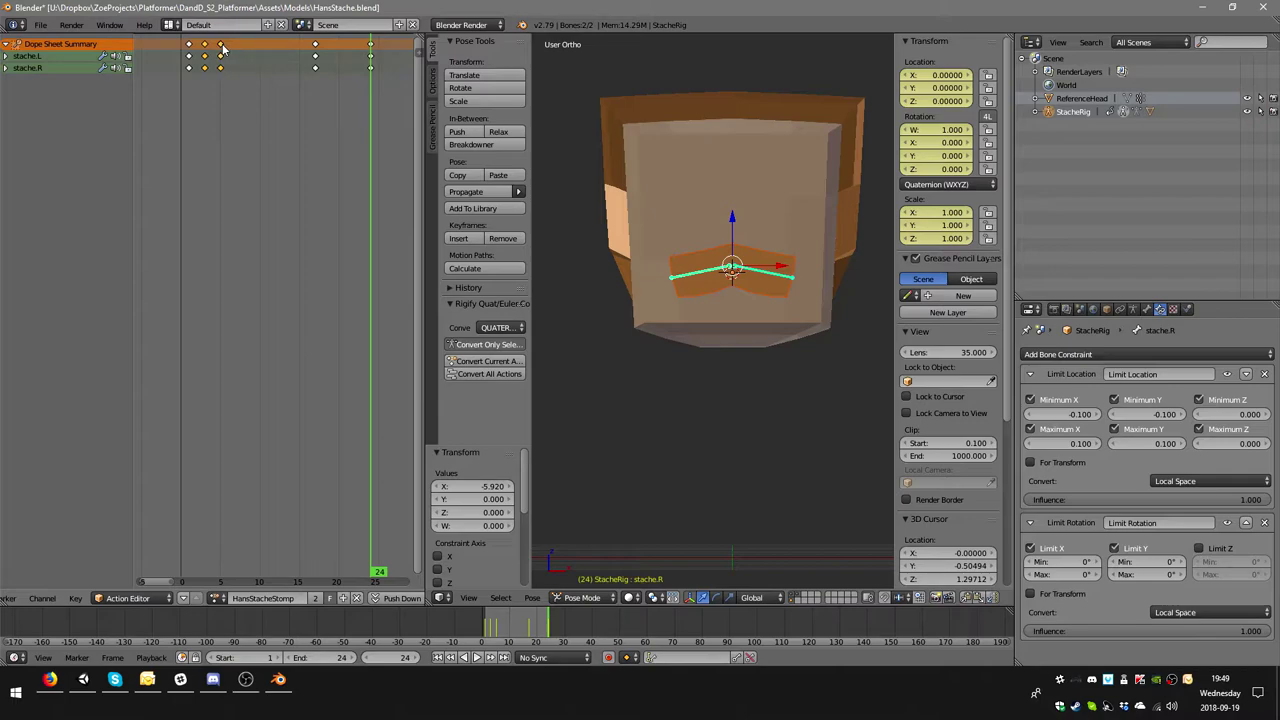
# - Shift the copied keys 5 frames later and replay the twitching loop
pyautogui.moveTo(222, 47); pyautogui.dragTo(265, 55)
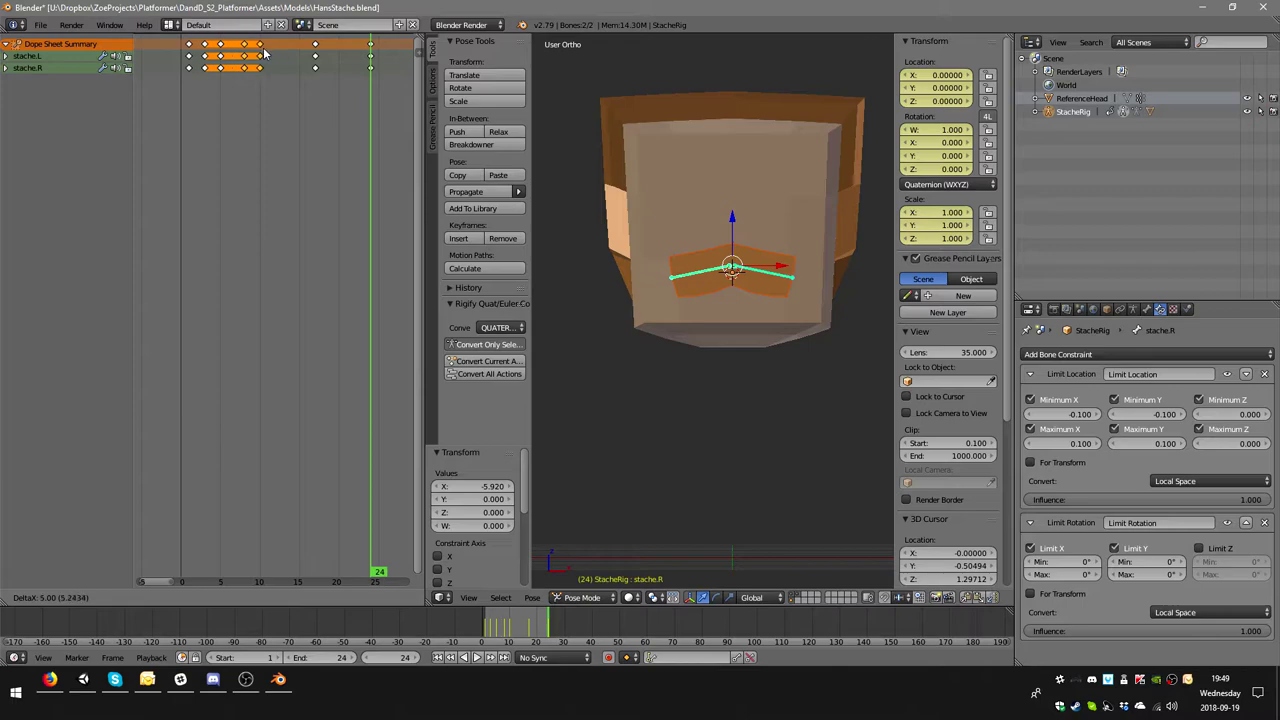
pyautogui.click(265, 55)
pyautogui.click(475, 656)
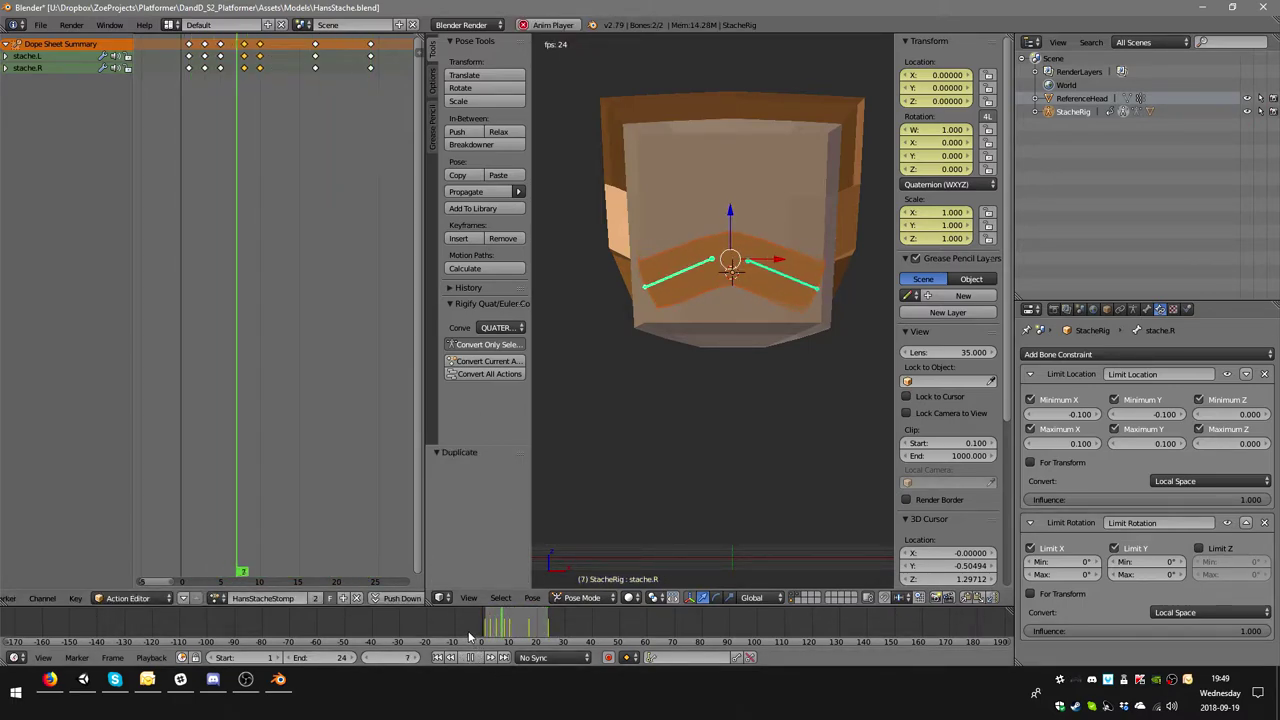
pyautogui.press('Escape')
pyautogui.click(262, 50)
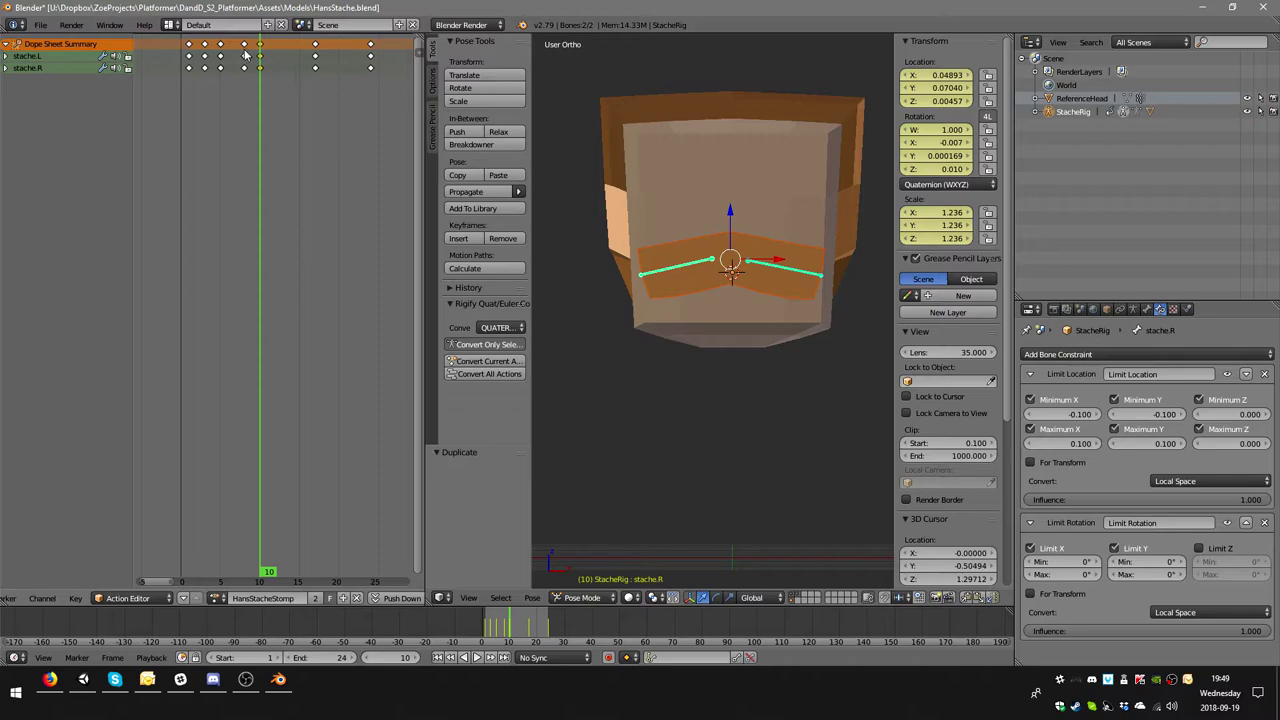
# - Compare frames 5 and 8, then shrink the mustache bones at frame 8 and key them
pyautogui.click(244, 53)
pyautogui.click(210, 55)
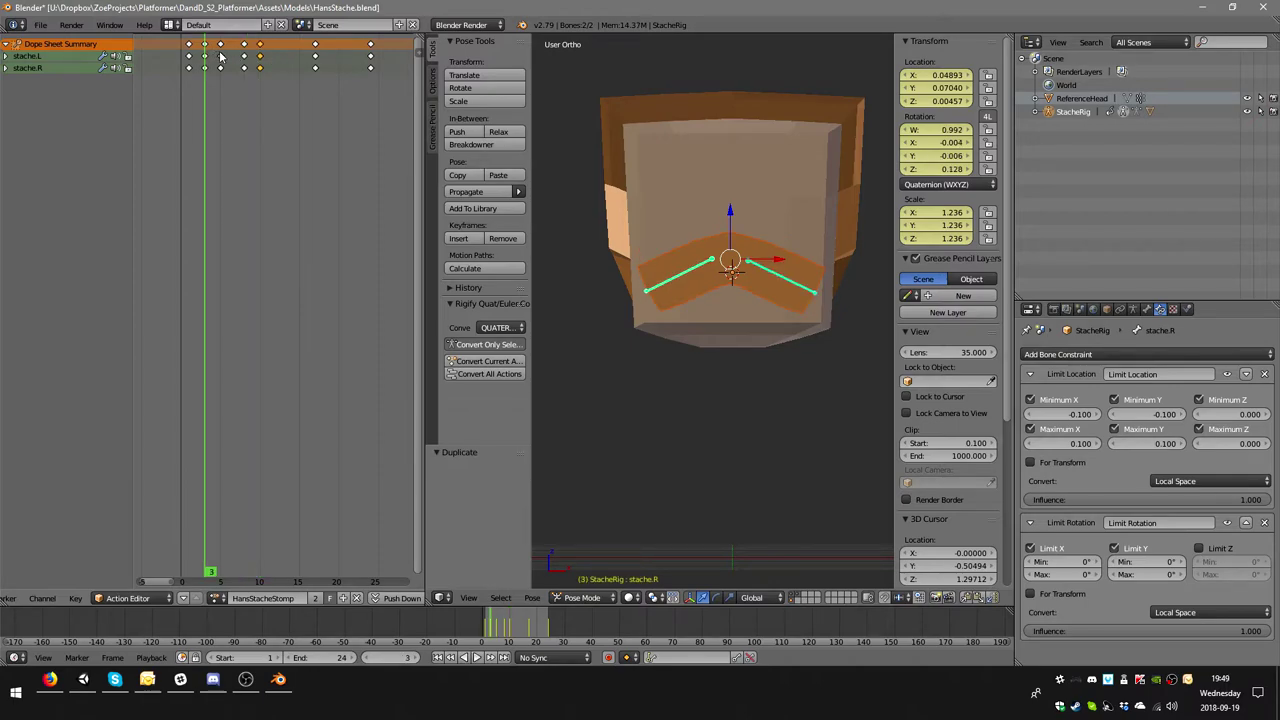
pyautogui.click(224, 60)
pyautogui.click(246, 57)
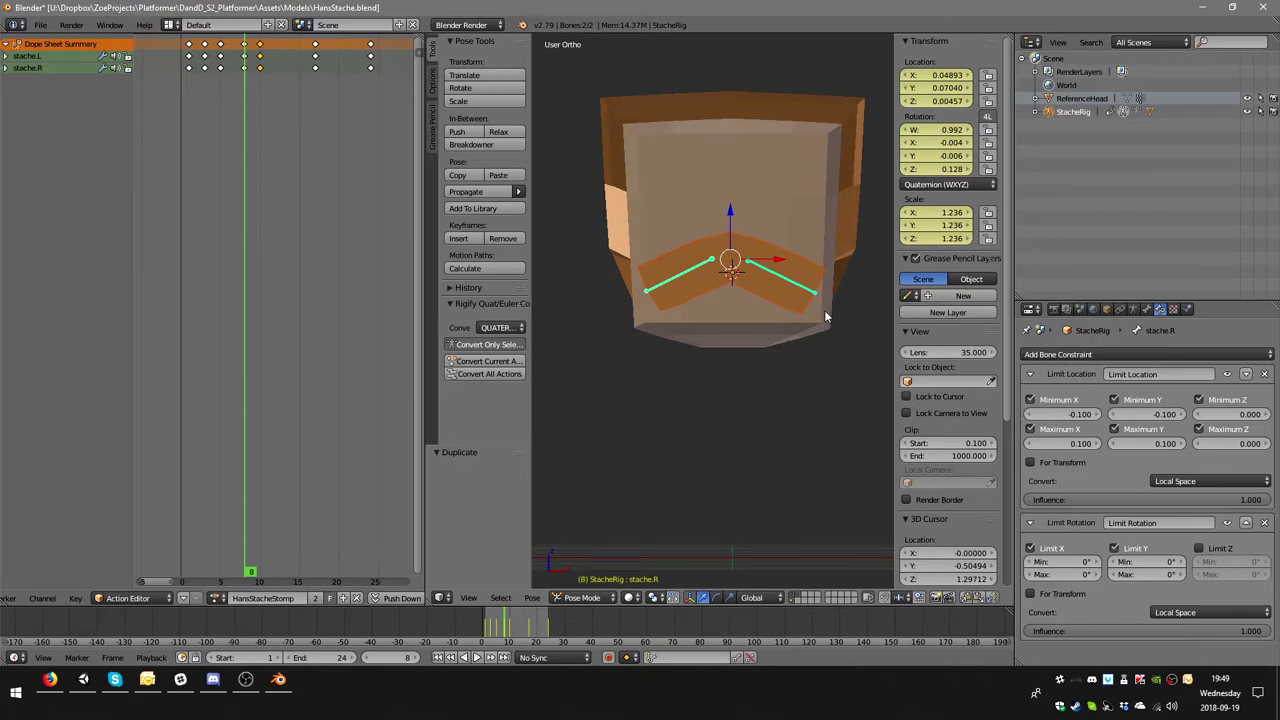
pyautogui.press('s')
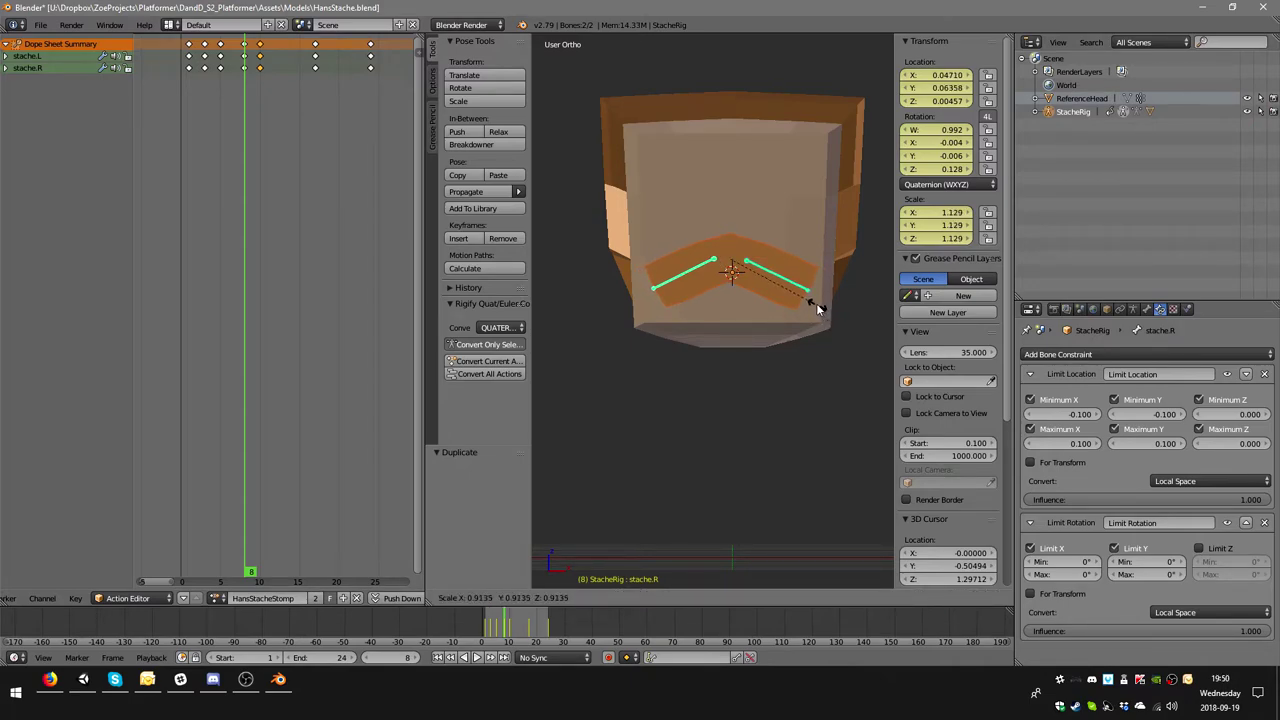
pyautogui.click(815, 309)
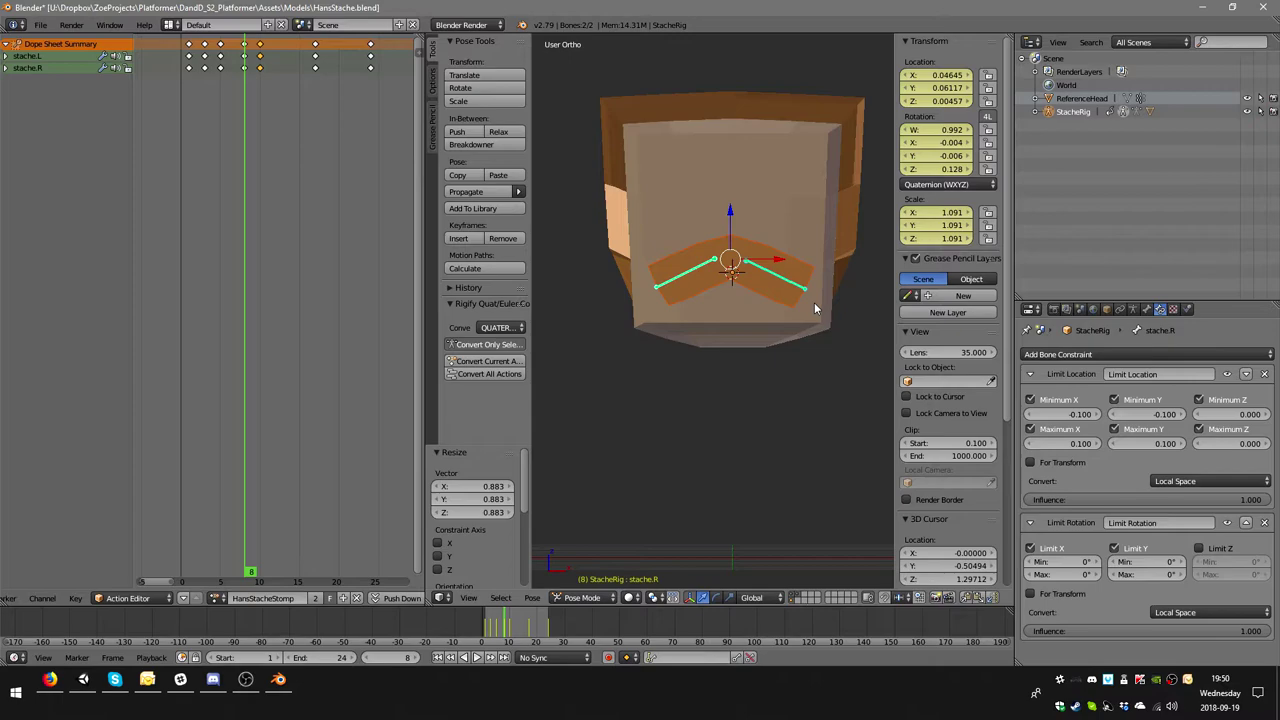
pyautogui.press('i')
pyautogui.click(816, 300)
# - Rotate stache.R and stache.L slightly in opposite directions and key the offset pose at frame 8
pyautogui.rightClick(783, 283)
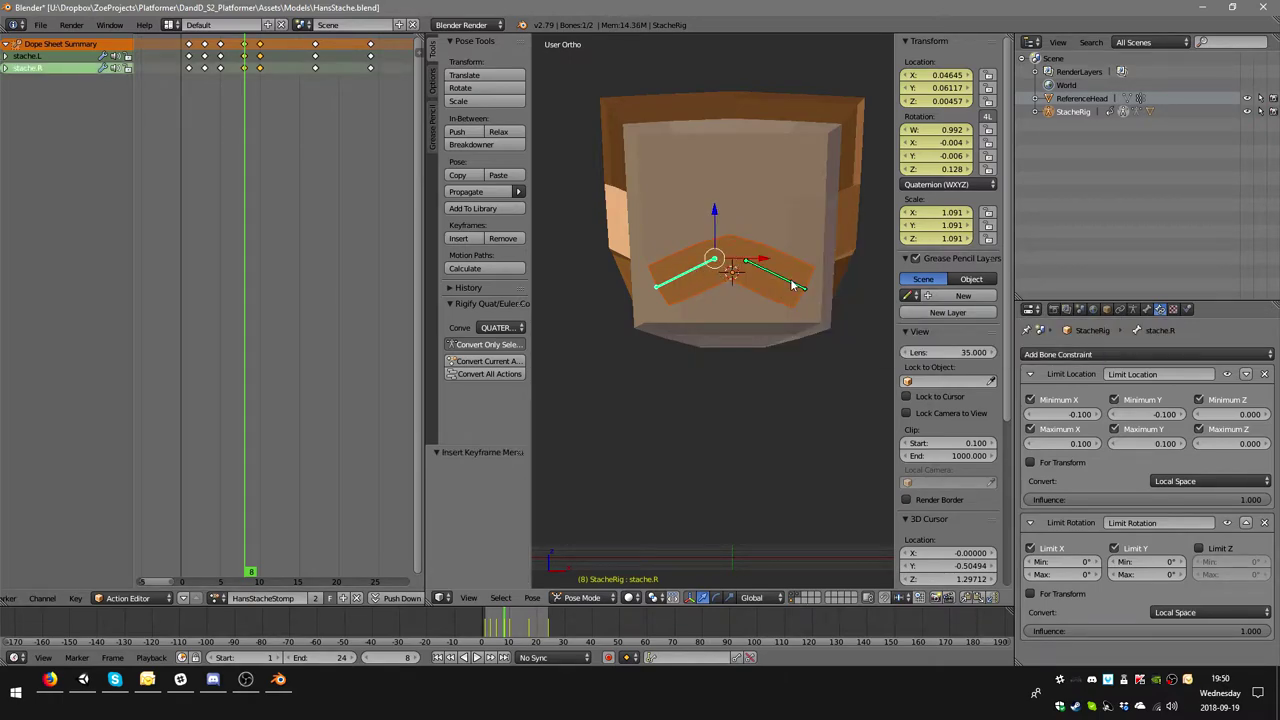
pyautogui.press('r')
pyautogui.click(788, 284)
pyautogui.rightClick(783, 283)
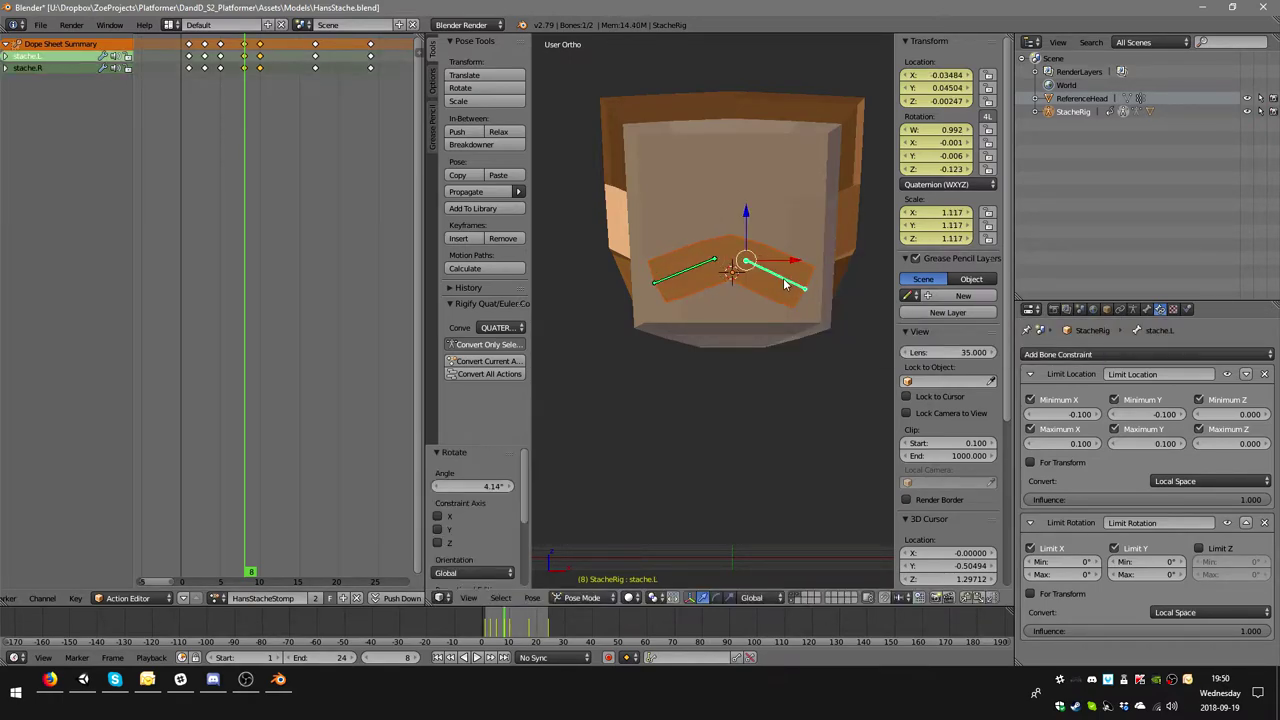
pyautogui.press('r')
pyautogui.click(778, 278)
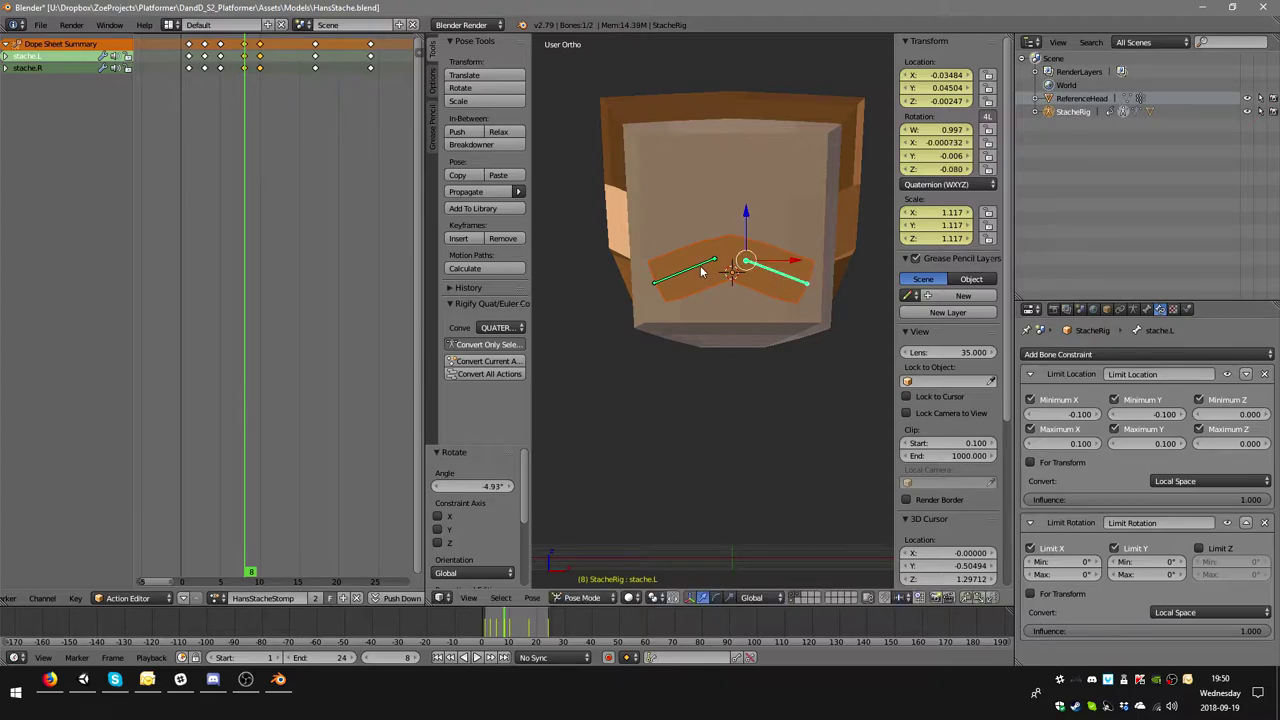
pyautogui.keyDown('shift'); pyautogui.rightClick(697, 271); pyautogui.keyUp('shift')
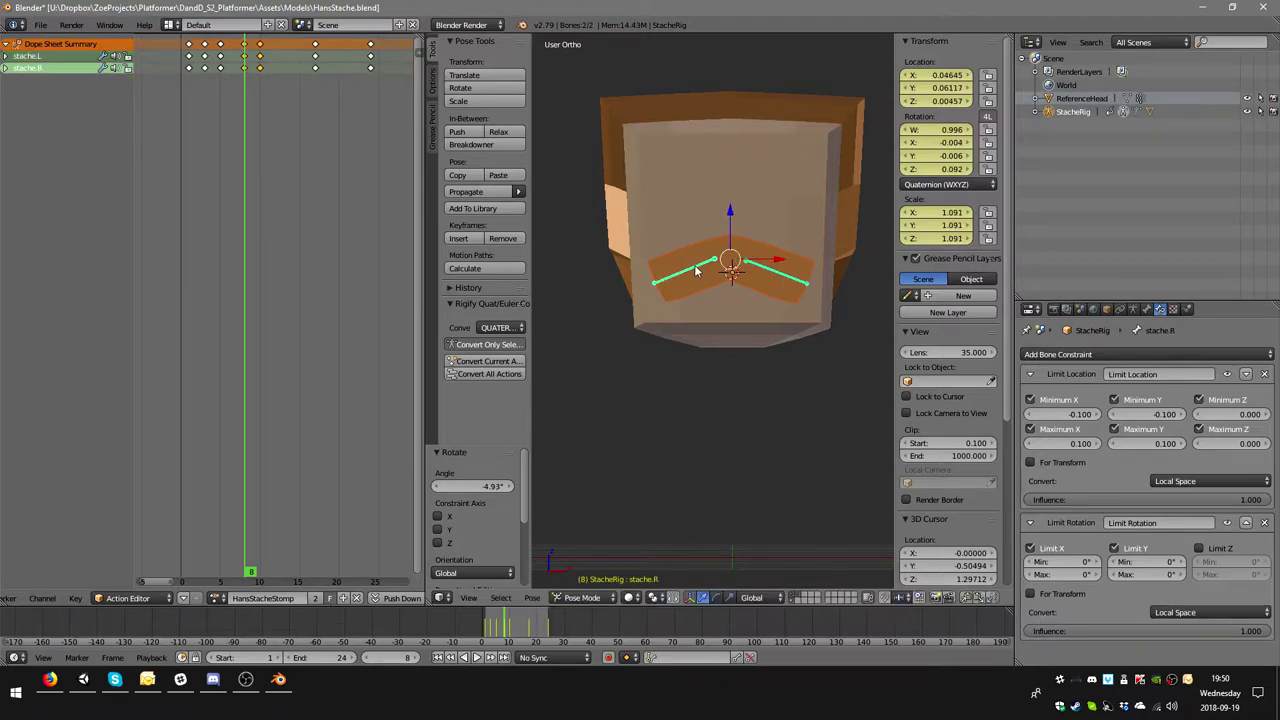
pyautogui.press('i')
pyautogui.click(800, 316)
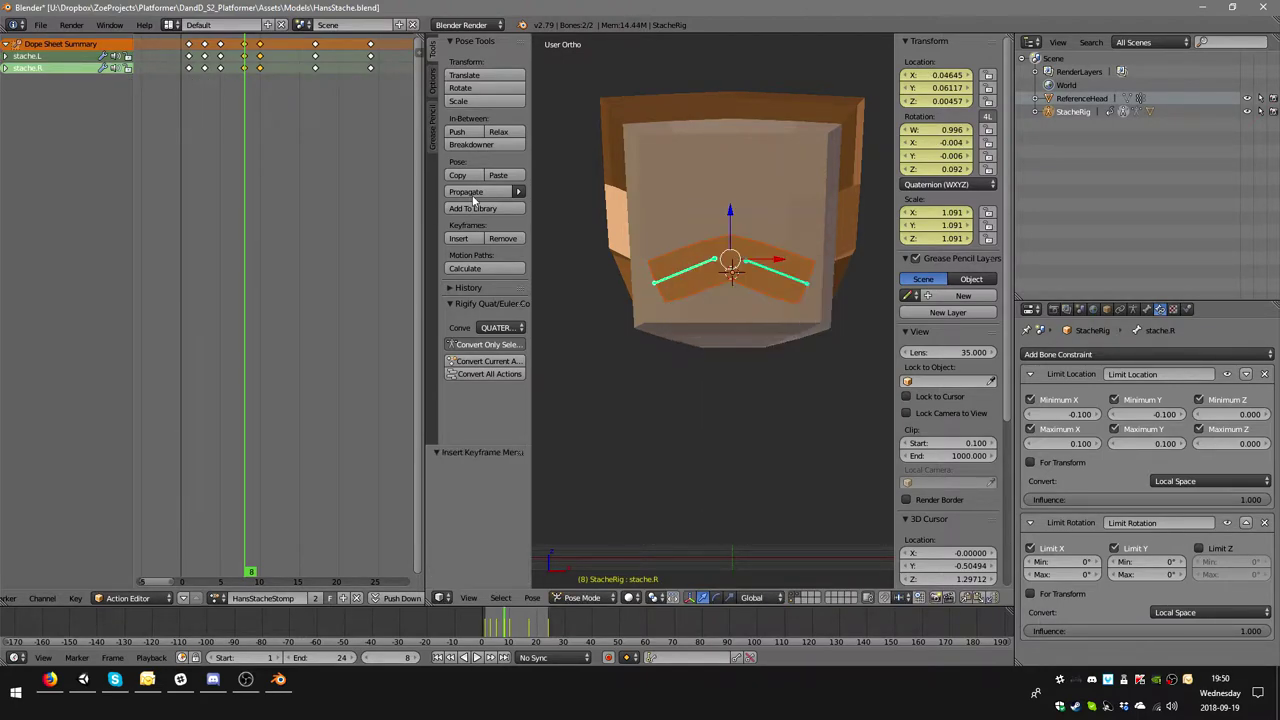
# - At frame 10, shrink the mustache slightly, squash it along Z, and key LocRotScale
pyautogui.click(258, 55)
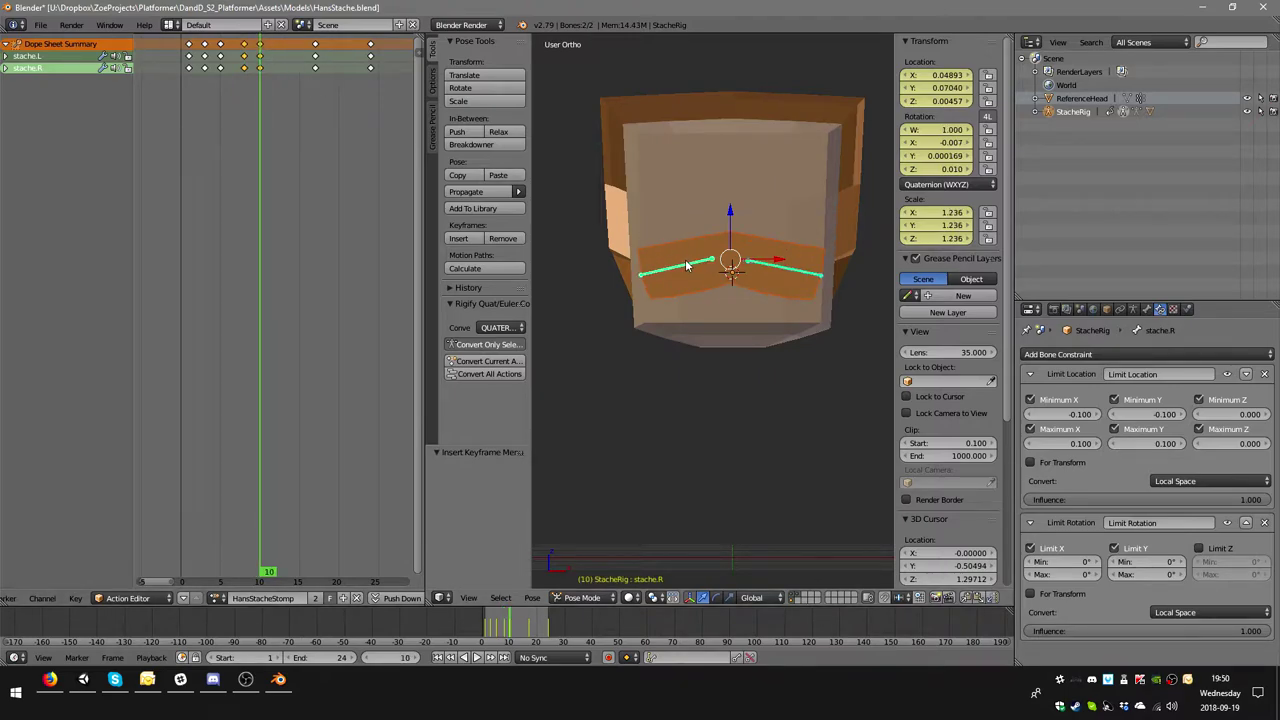
pyautogui.press('s')
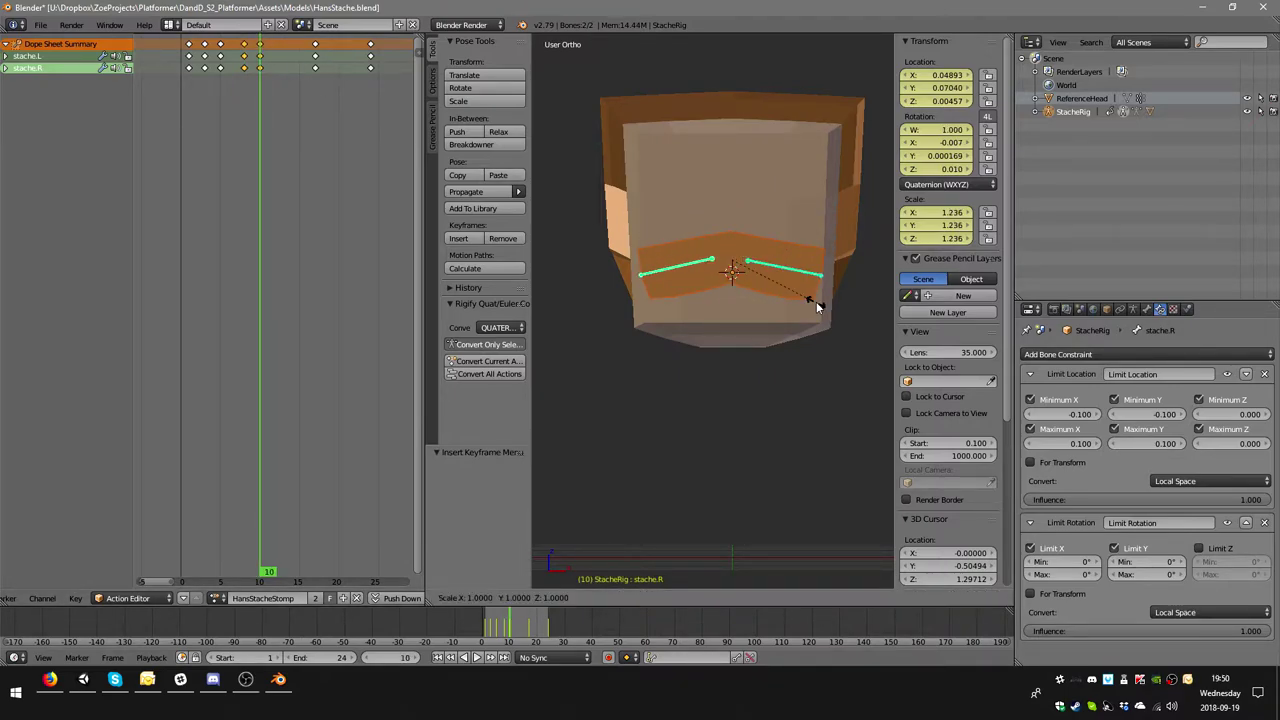
pyautogui.click(814, 299)
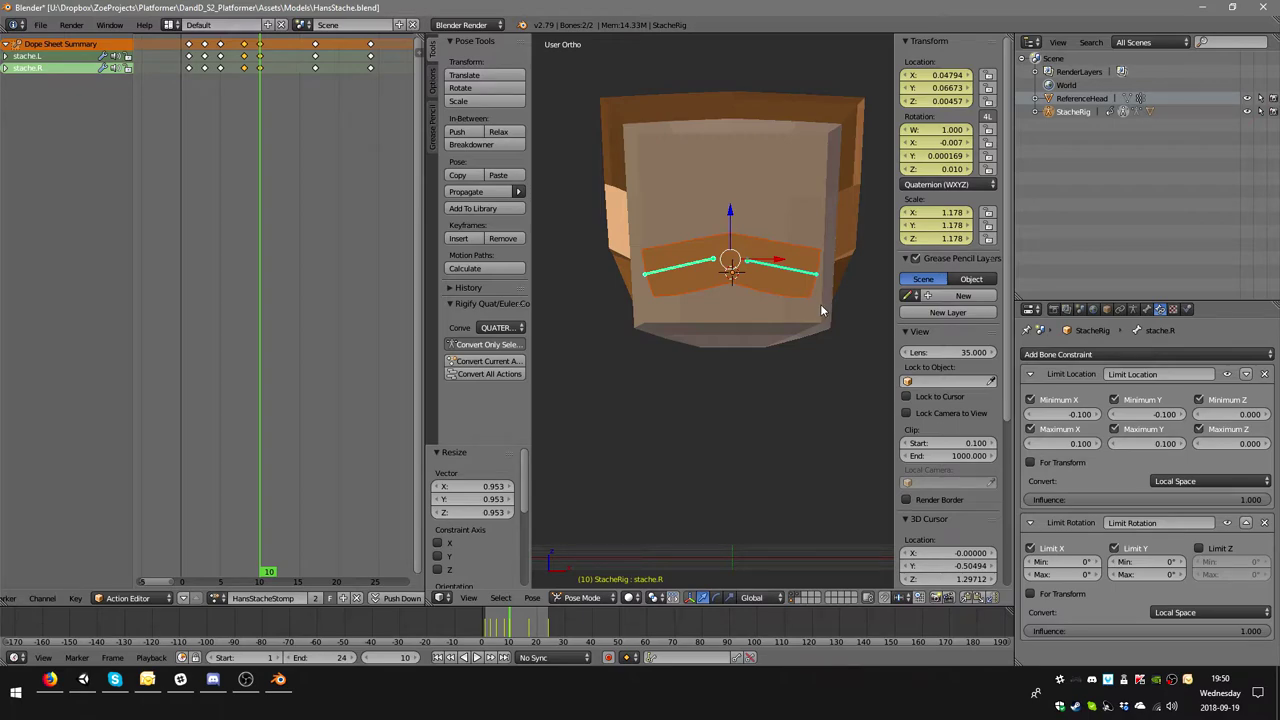
pyautogui.press('s')
pyautogui.press('z')
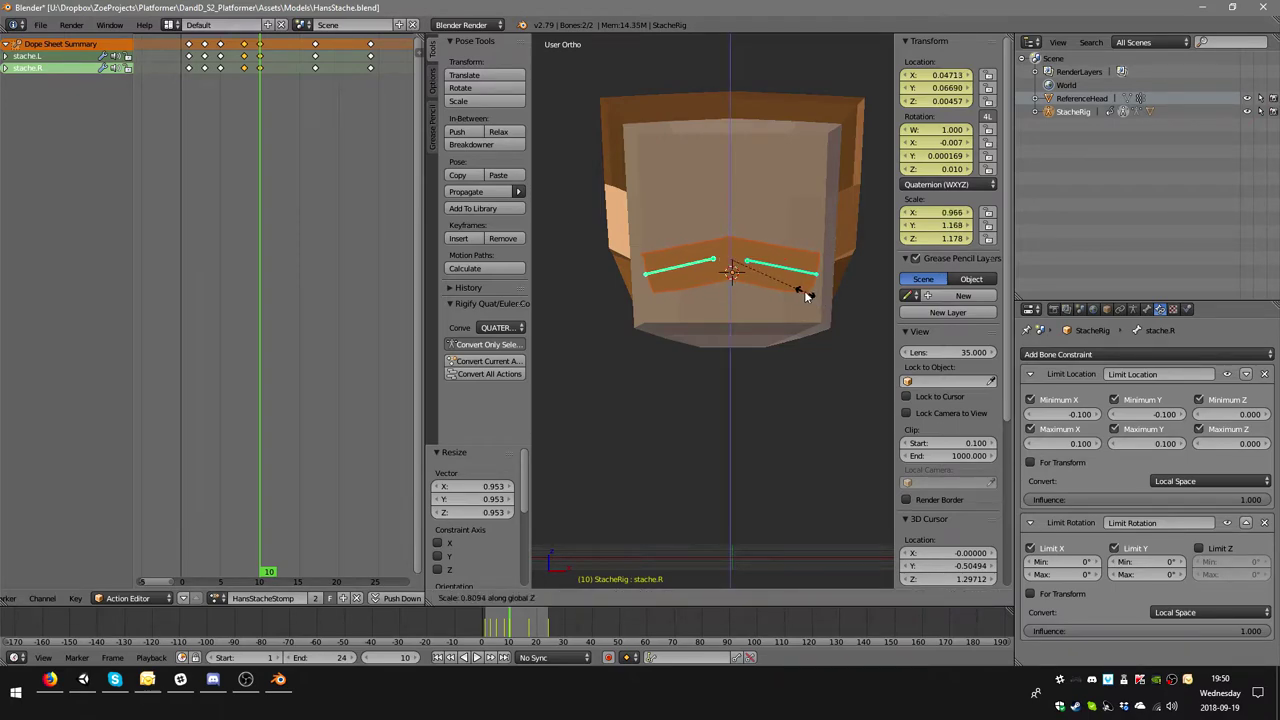
pyautogui.click(819, 302)
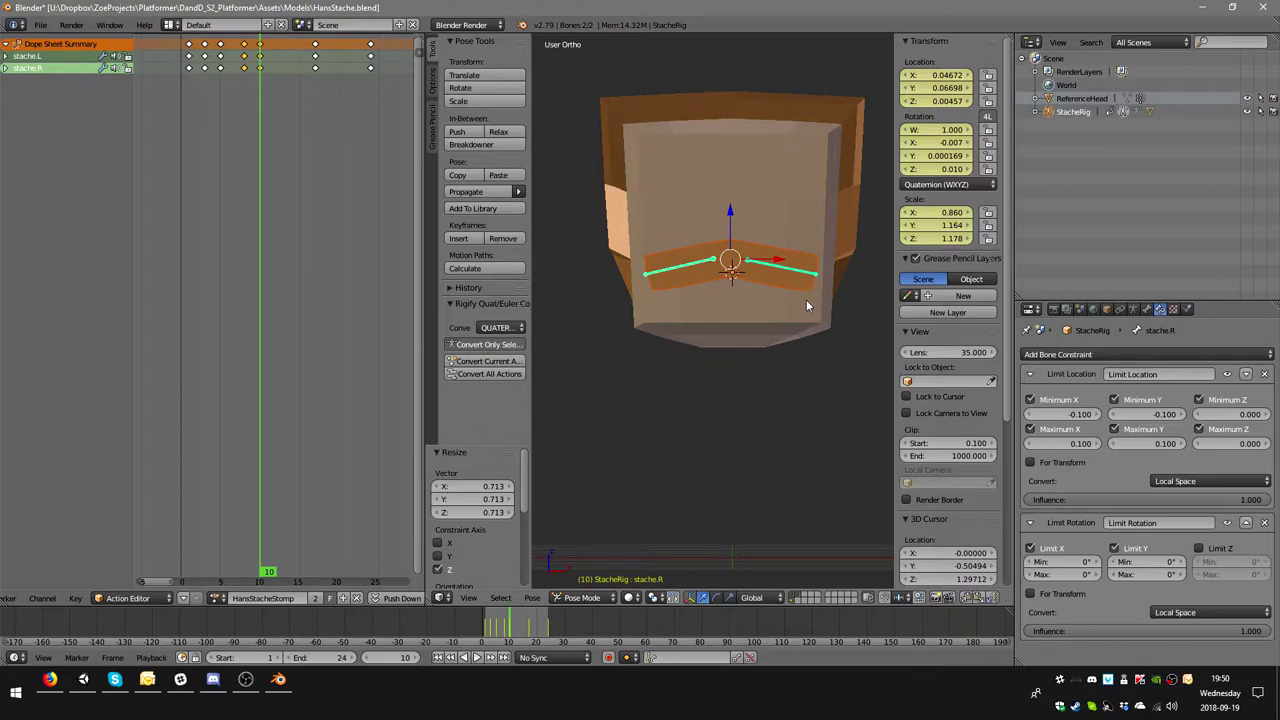
pyautogui.press('i')
pyautogui.click(797, 302)
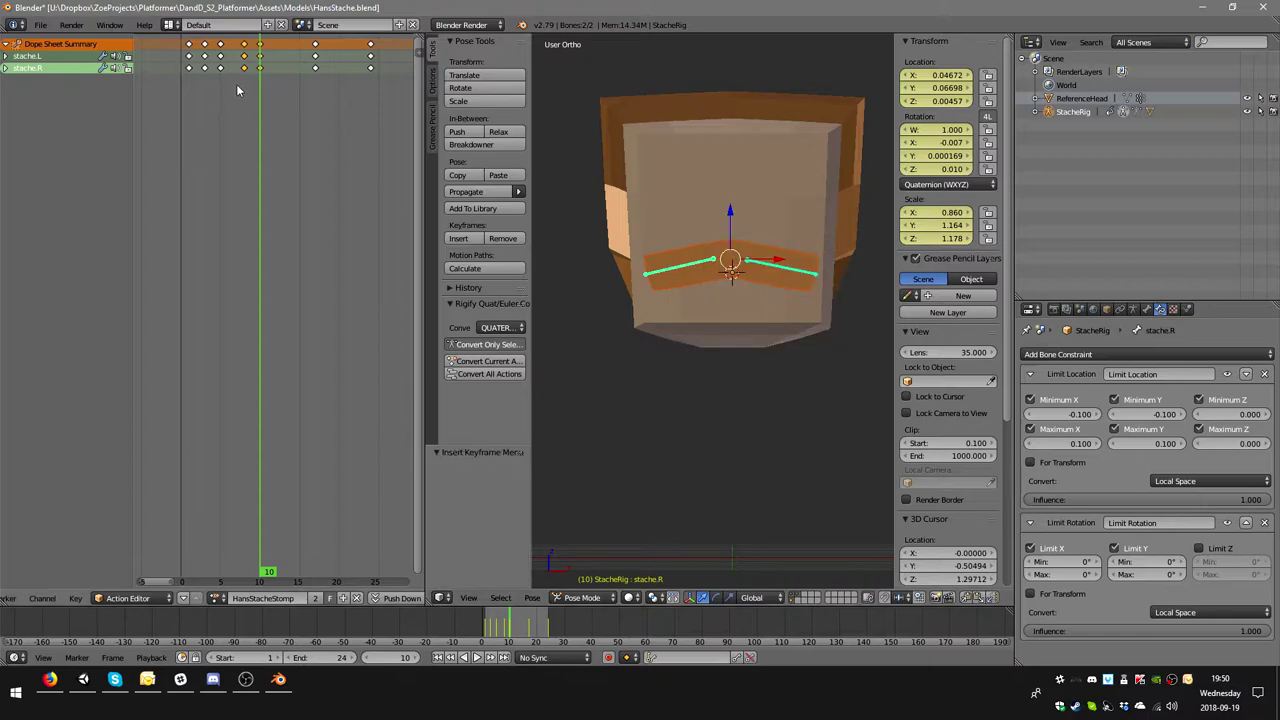
# - At frame 5, scale the mustache bones to a squashed pose and key it
pyautogui.click(221, 56)
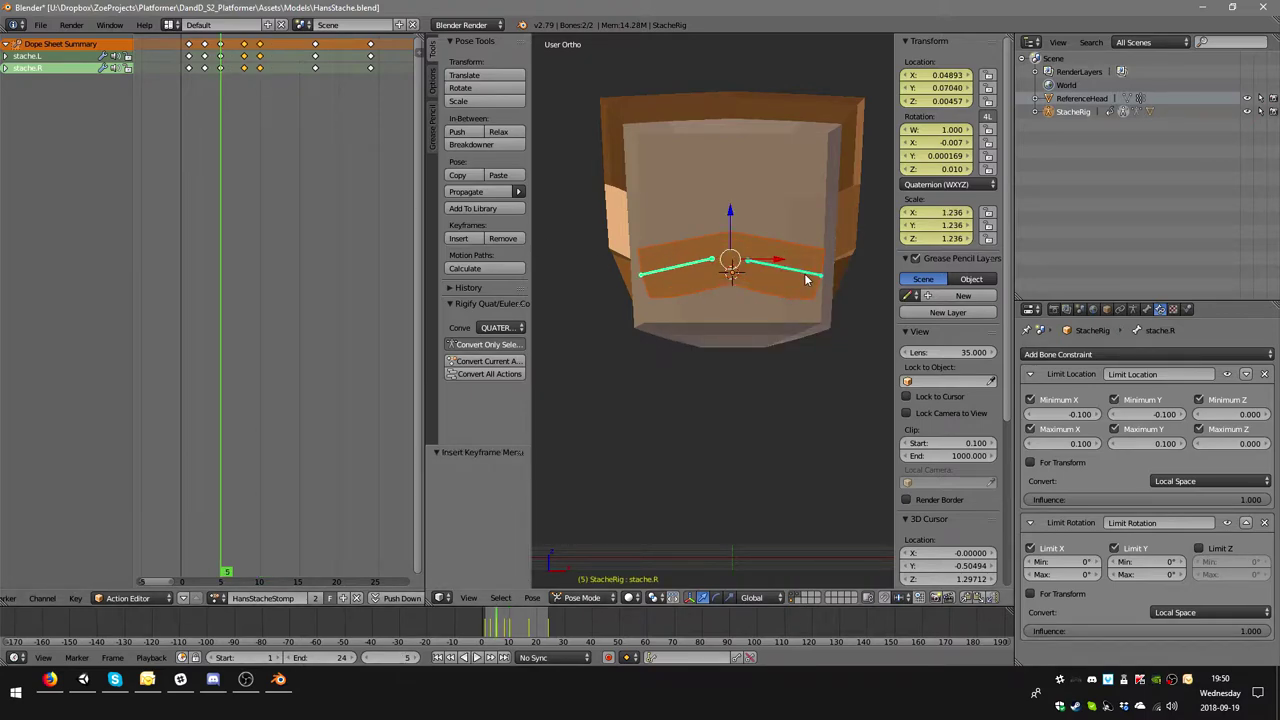
pyautogui.press('s')
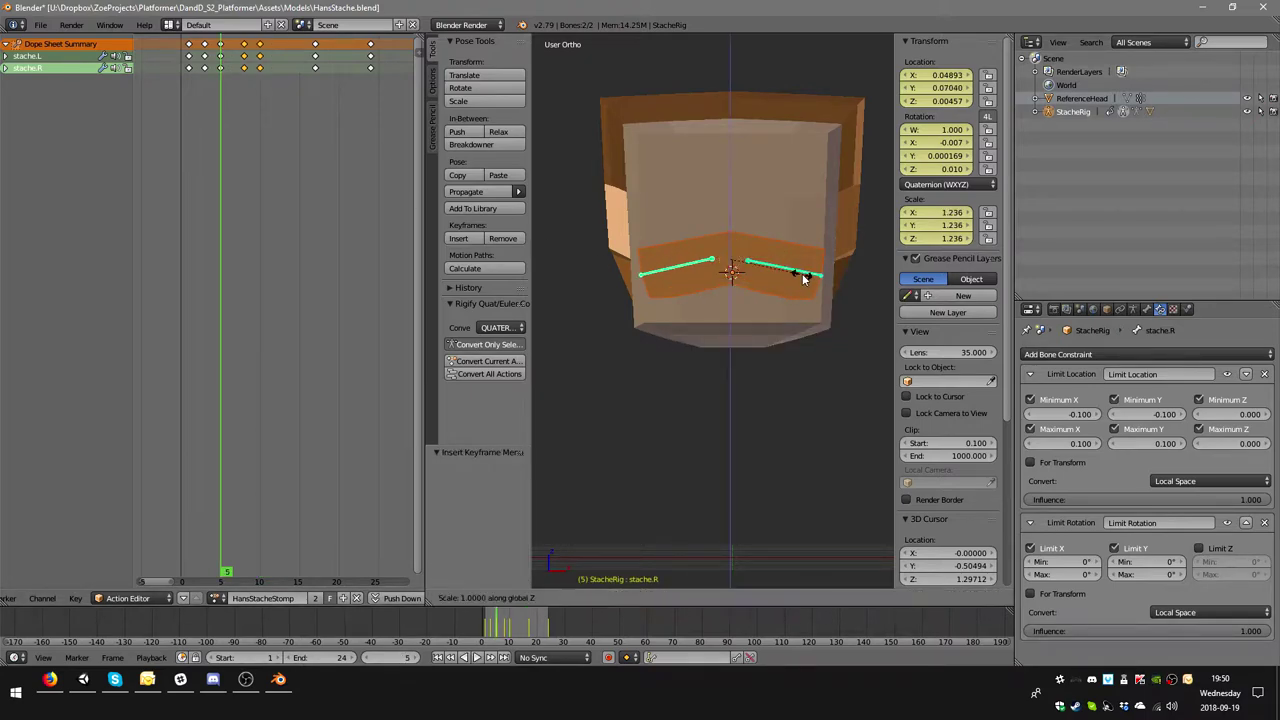
pyautogui.click(824, 296)
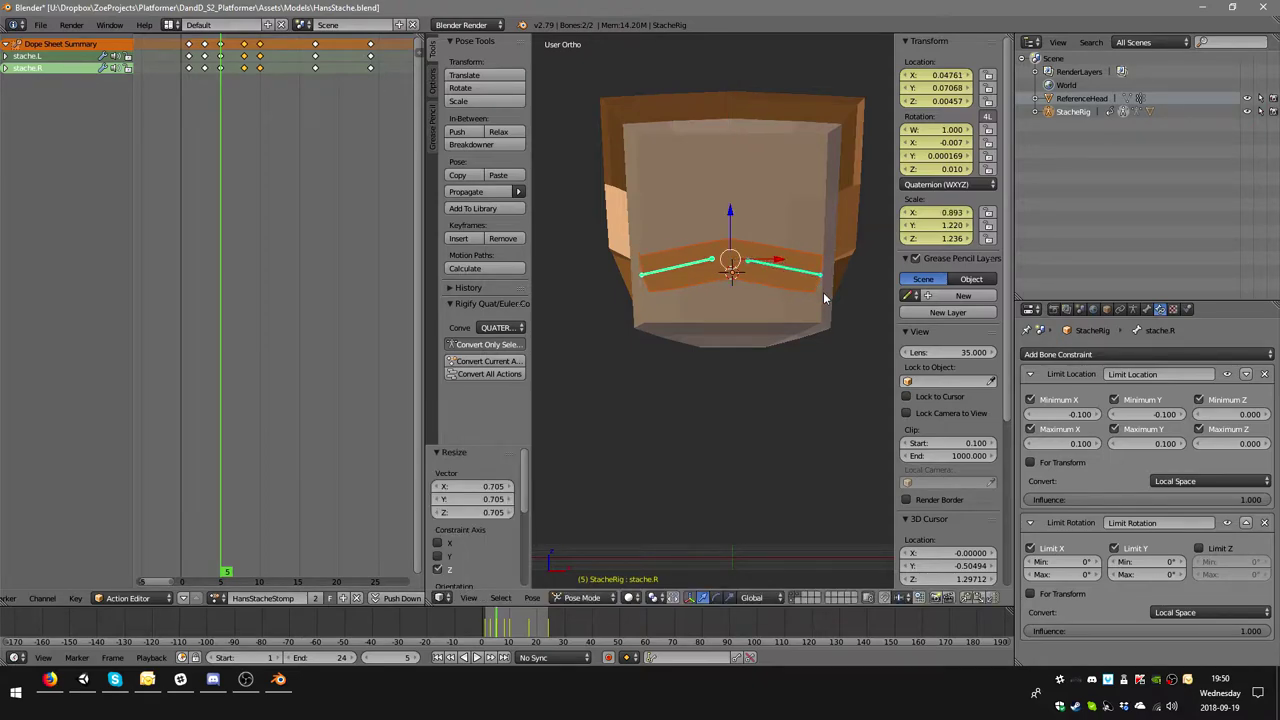
pyautogui.press('i')
pyautogui.click(822, 292)
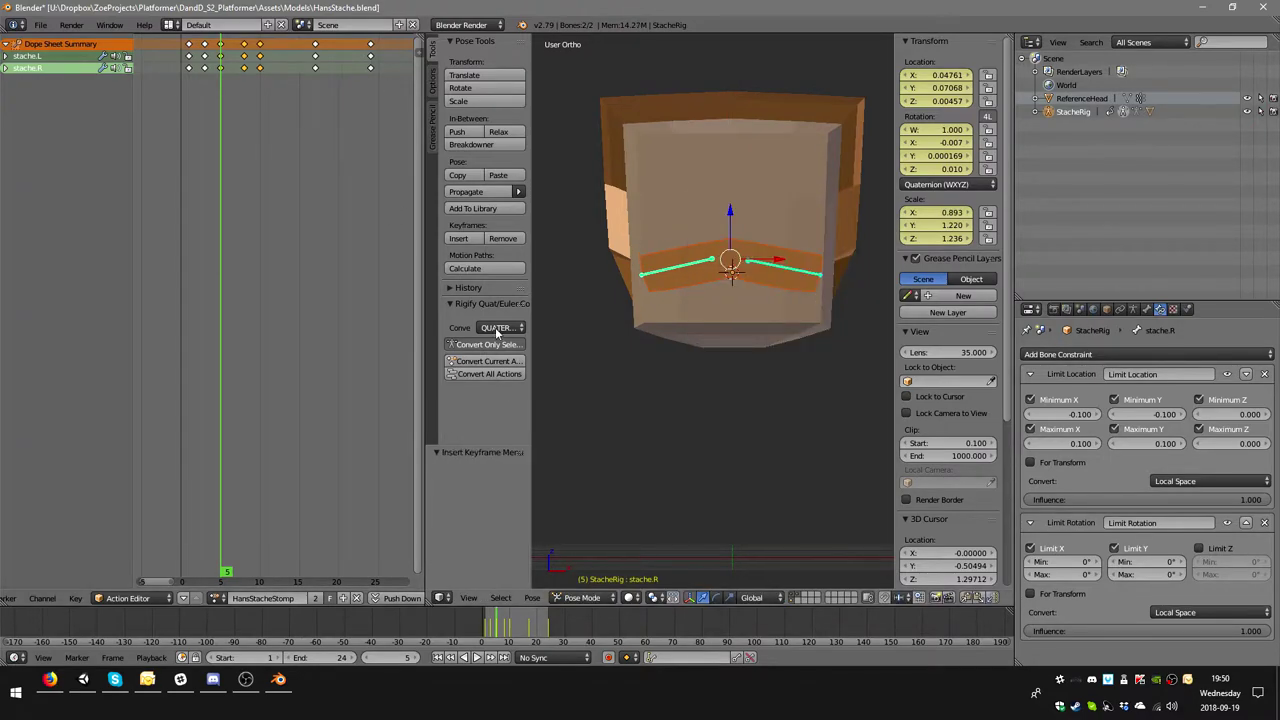
# - Play the action back, then stop it and return to frame 1
pyautogui.click(478, 658)
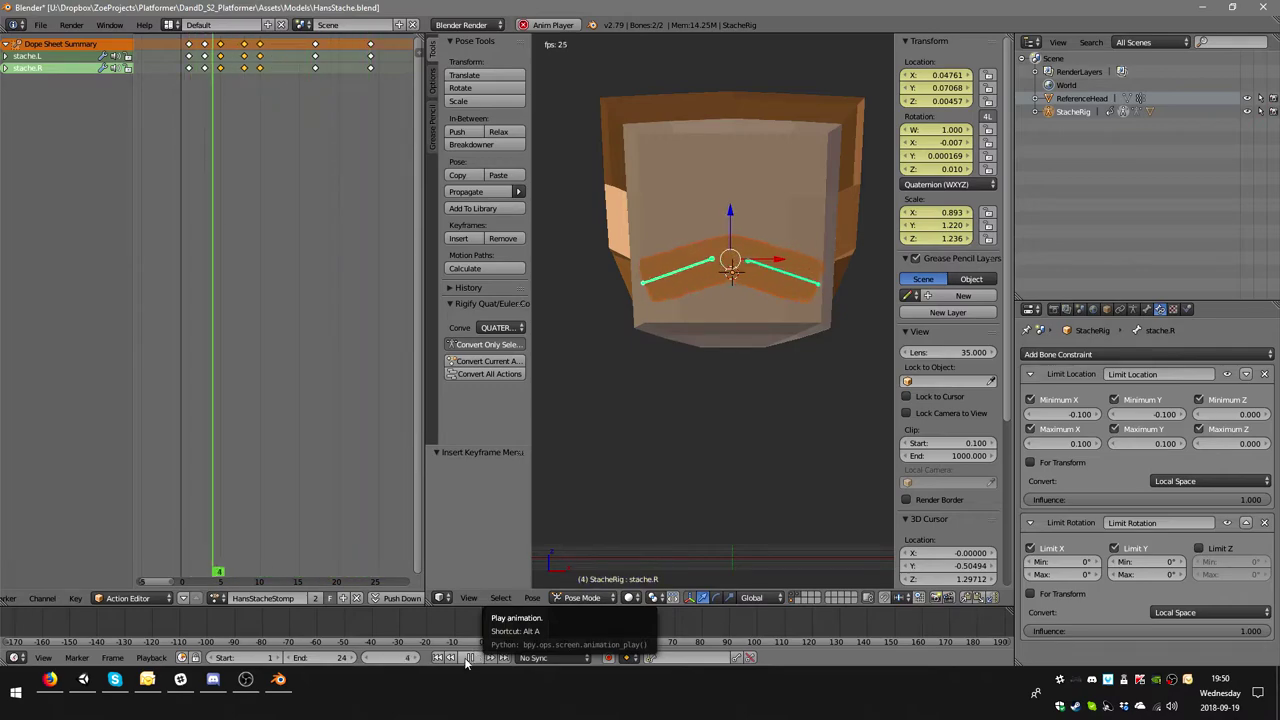
pyautogui.click(471, 665)
pyautogui.click(193, 67)
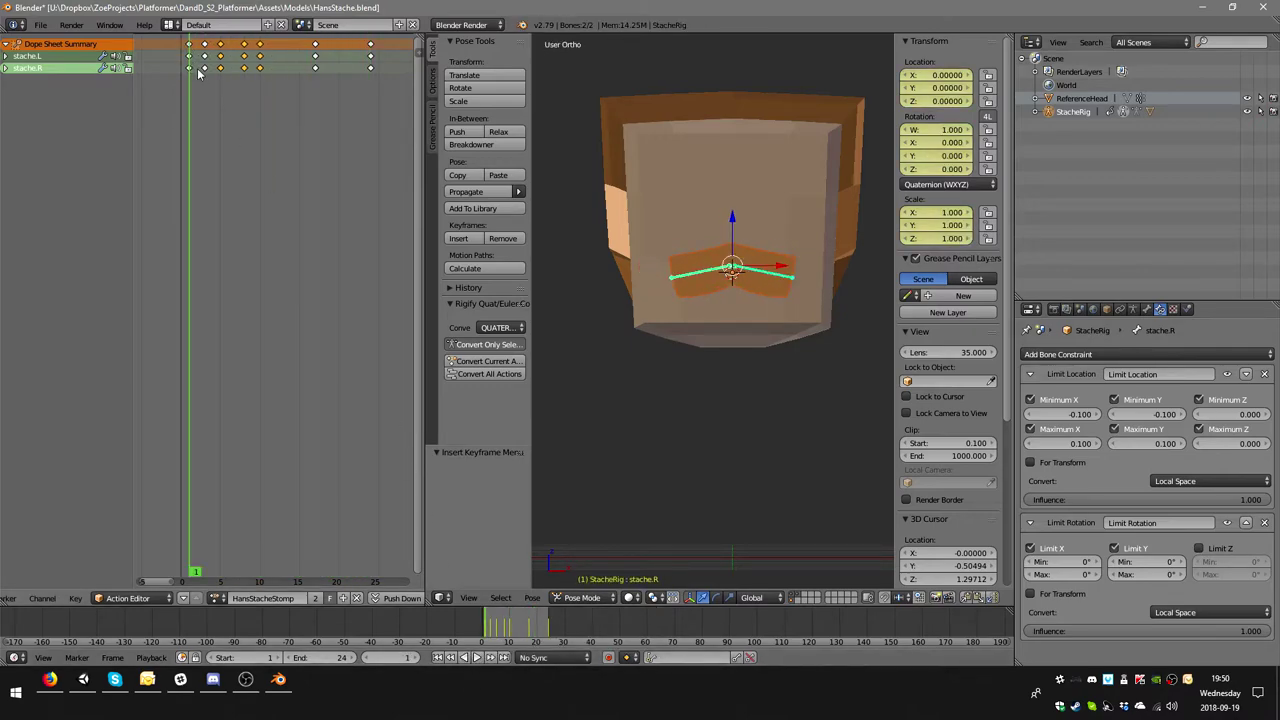
# - At frame 10, droop stache.L and the mirrored stache.R by different angles
pyautogui.press('Right')
pyautogui.press('Right')
pyautogui.press('Right')
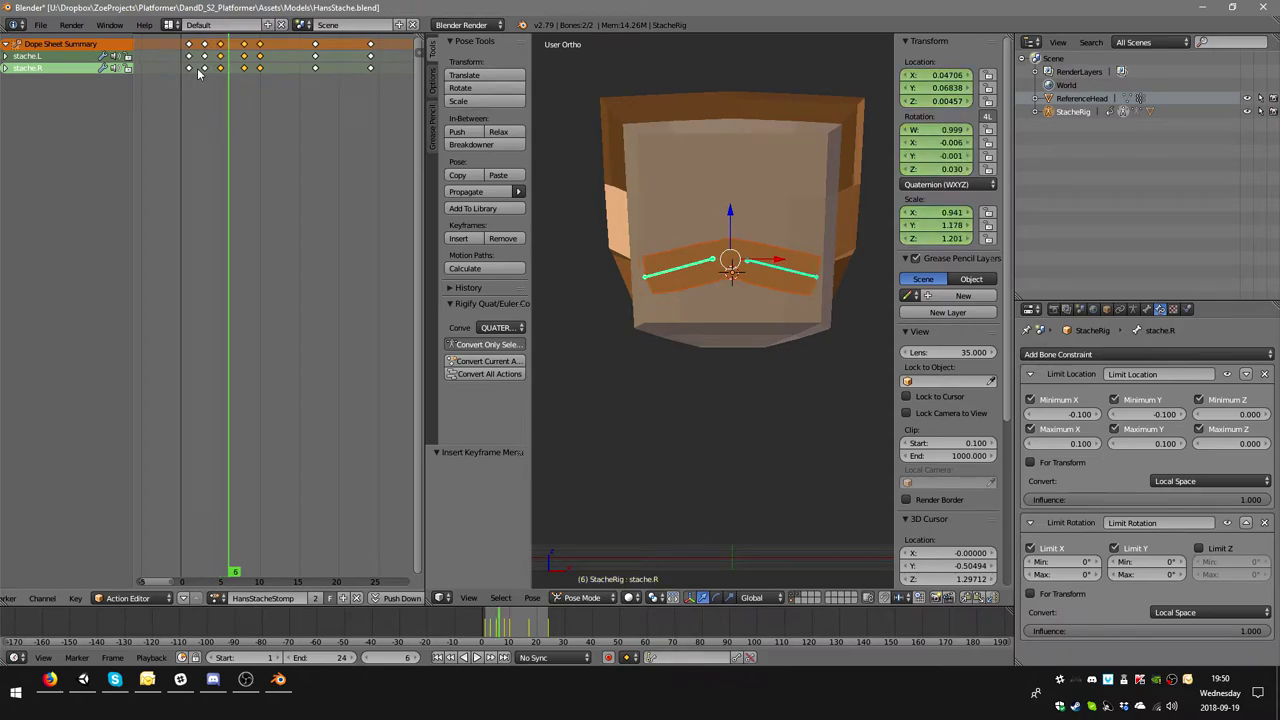
pyautogui.press('Right')
pyautogui.press('Right')
pyautogui.press('Right')
pyautogui.press('Right')
pyautogui.press('Right')
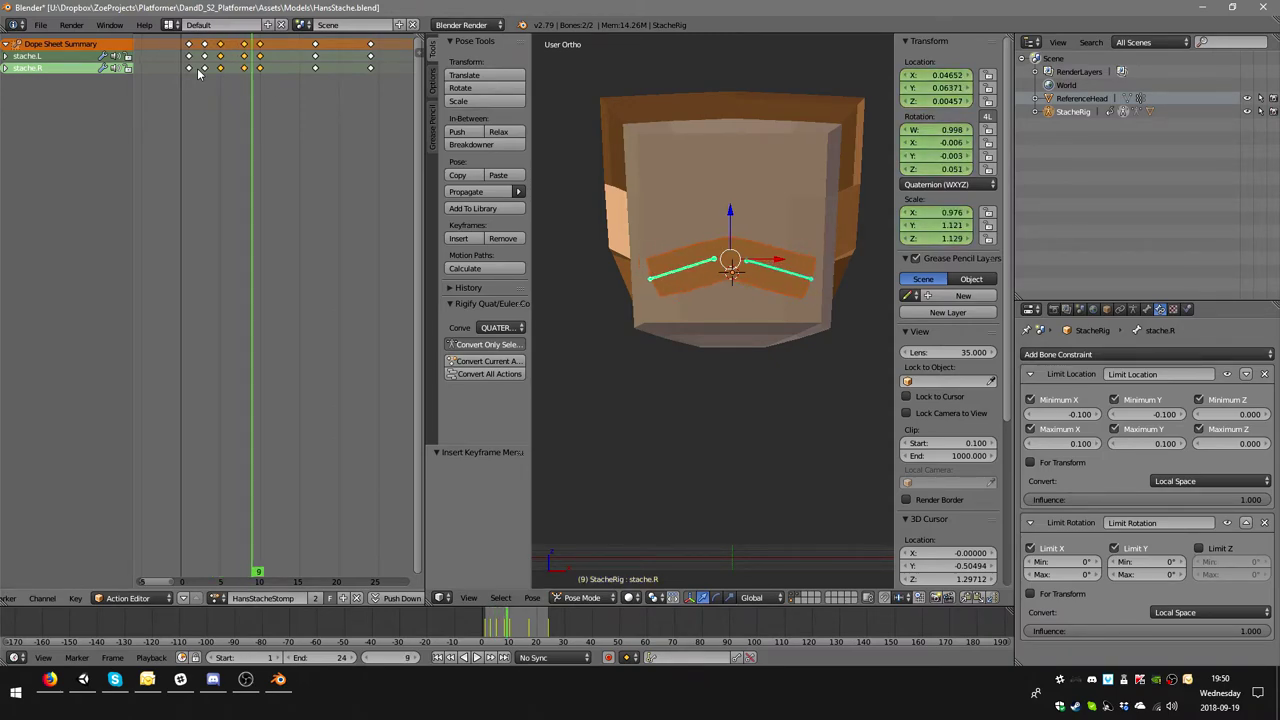
pyautogui.press('Right')
pyautogui.press('Right')
pyautogui.press('Left')
pyautogui.press('Left')
pyautogui.press('Left')
pyautogui.press('Left')
pyautogui.press('Right')
pyautogui.press('Right')
pyautogui.press('Right')
pyautogui.press('Right')
pyautogui.press('Left')
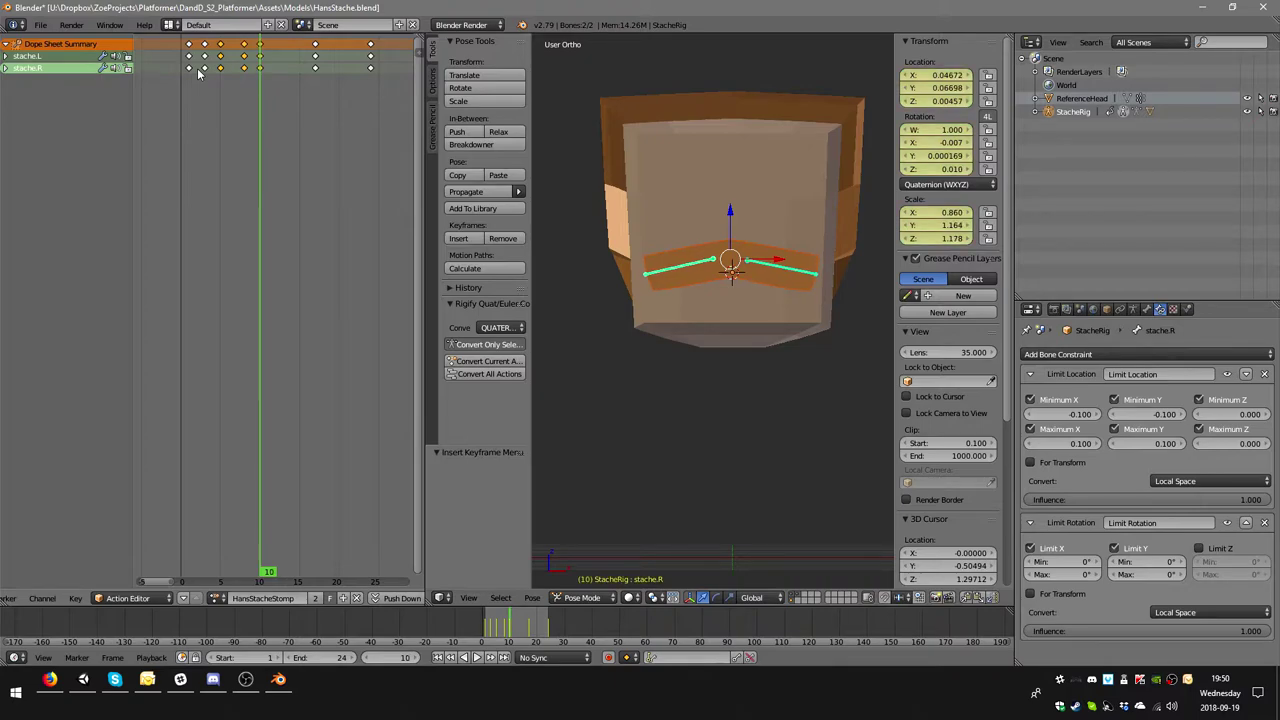
pyautogui.rightClick(809, 279)
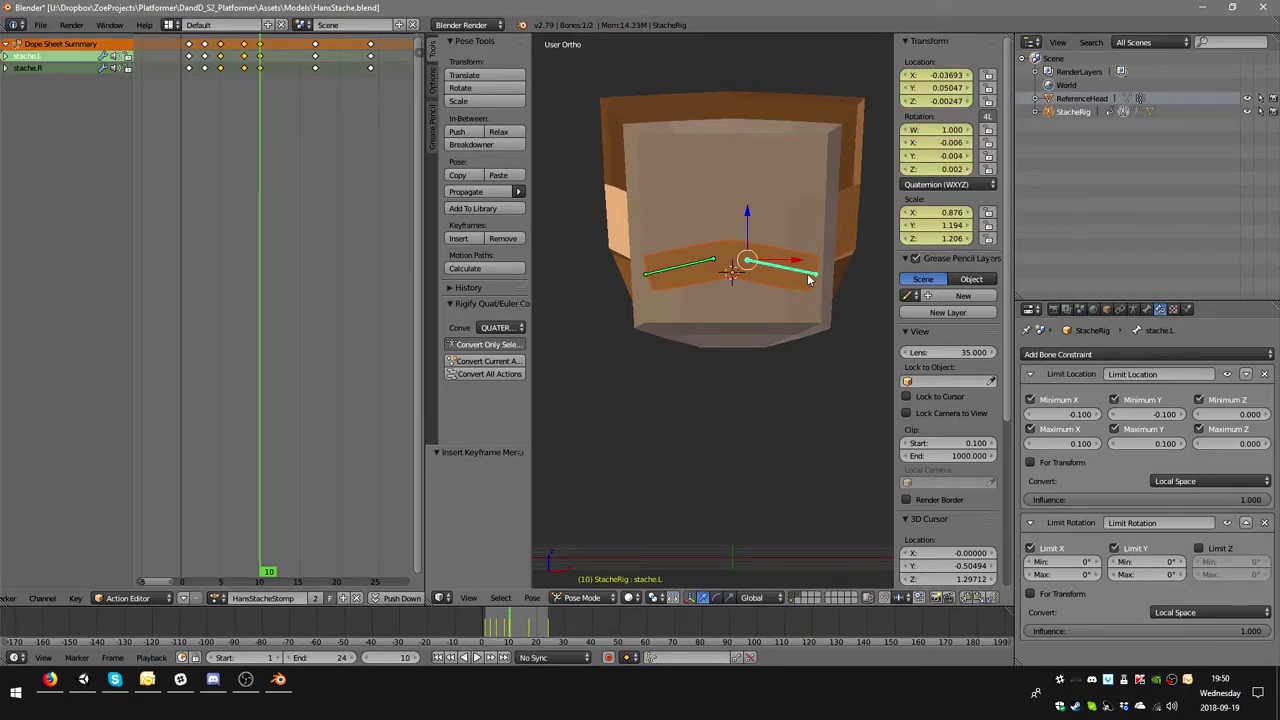
pyautogui.press('r')
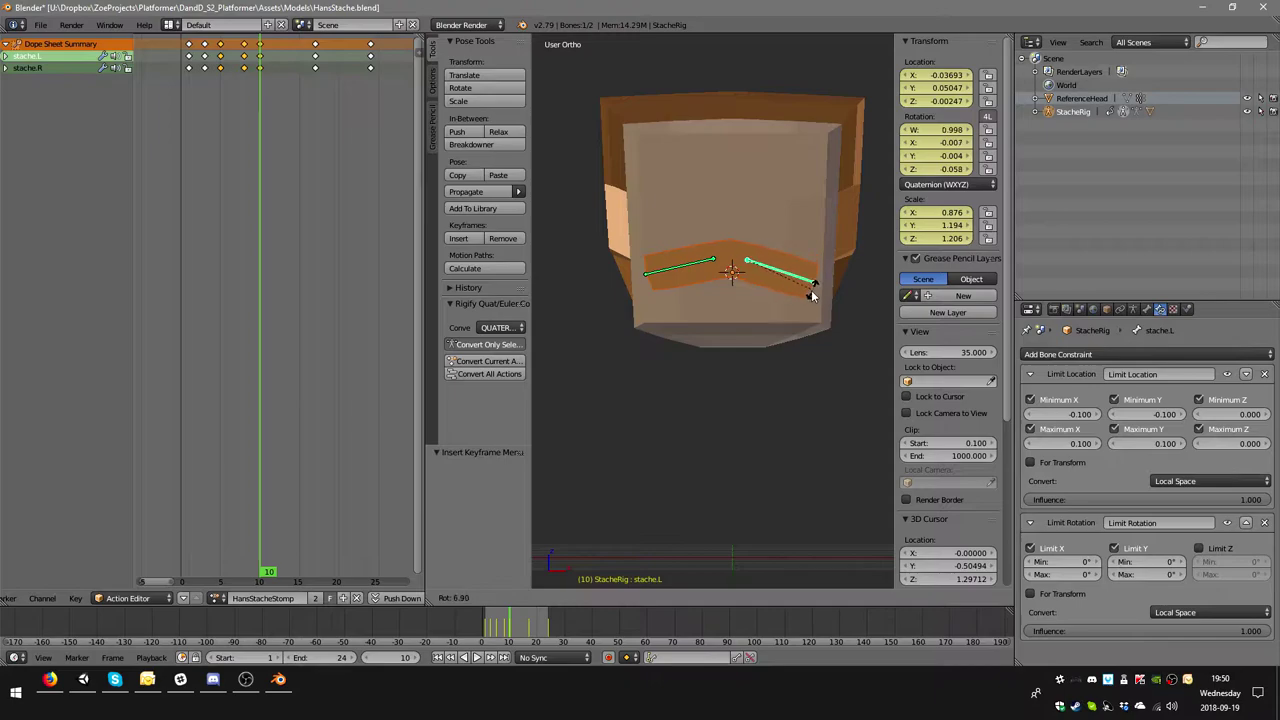
pyautogui.click(820, 292)
pyautogui.hotkey('ctrl', 'shift', 'm')
pyautogui.press('r')
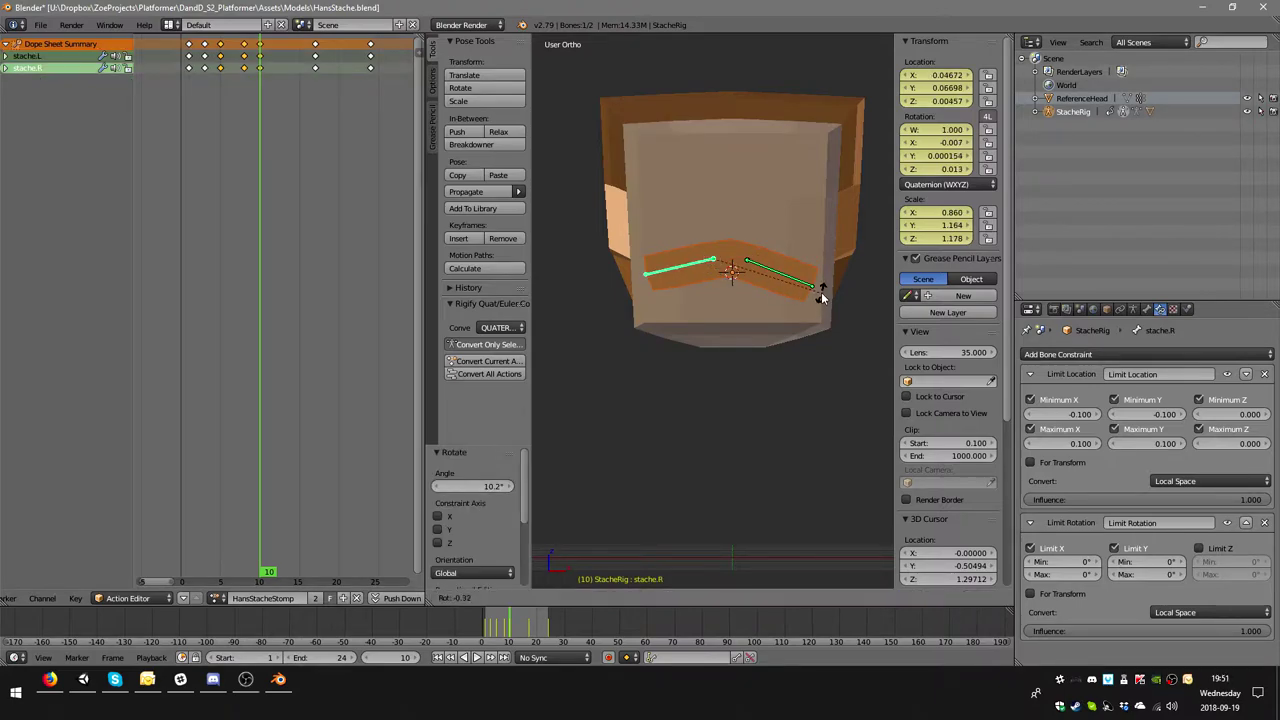
pyautogui.click(824, 267)
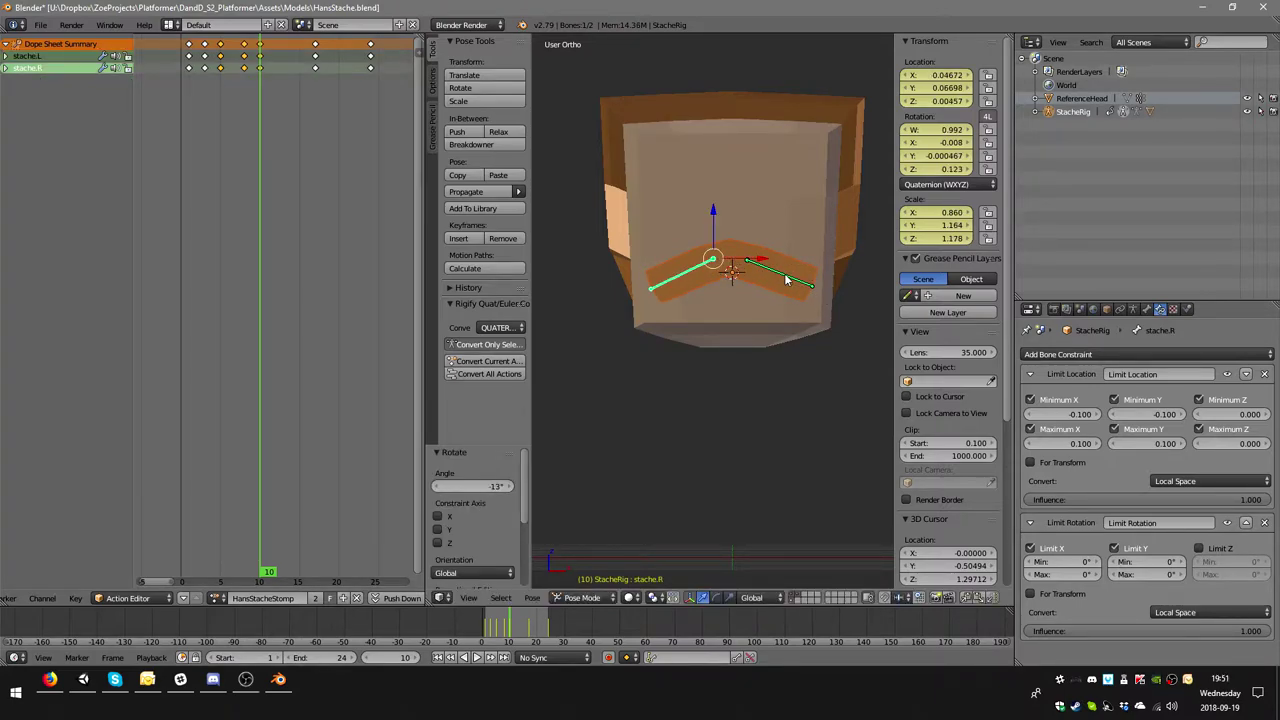
# - Key the rotated stache.R and stache.L poses
pyautogui.press('i')
pyautogui.click(784, 273)
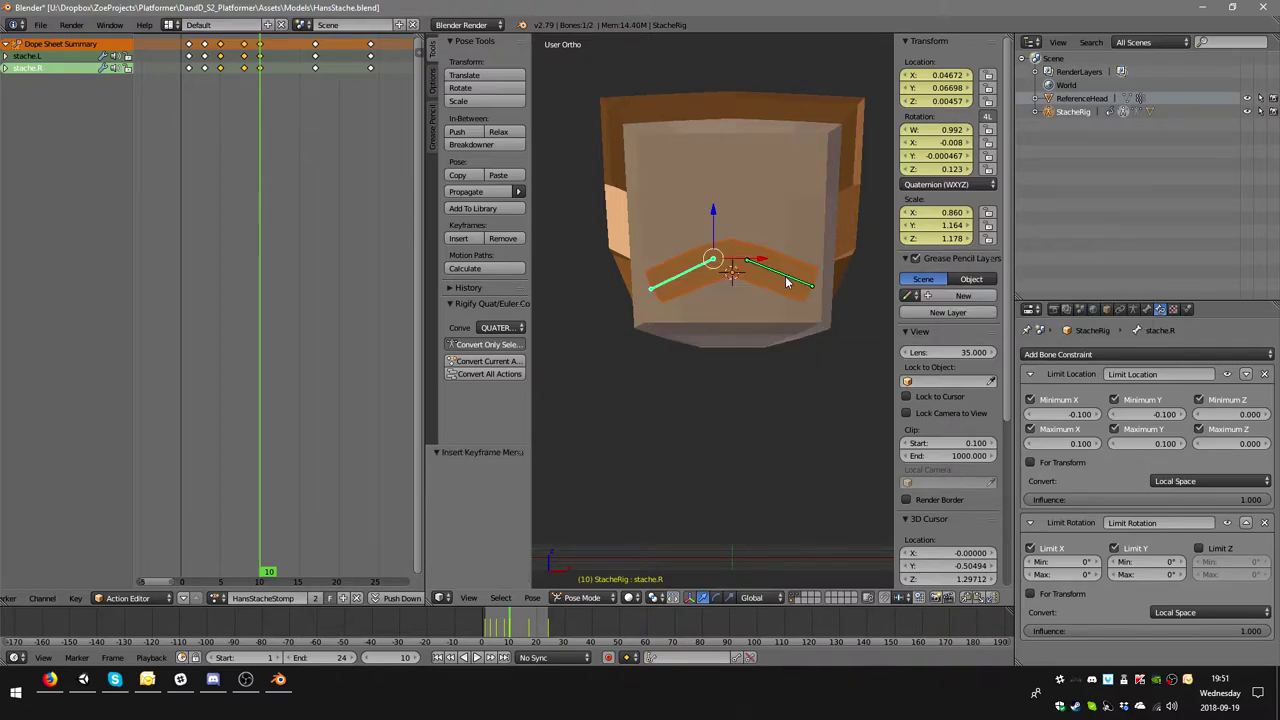
pyautogui.rightClick(790, 281)
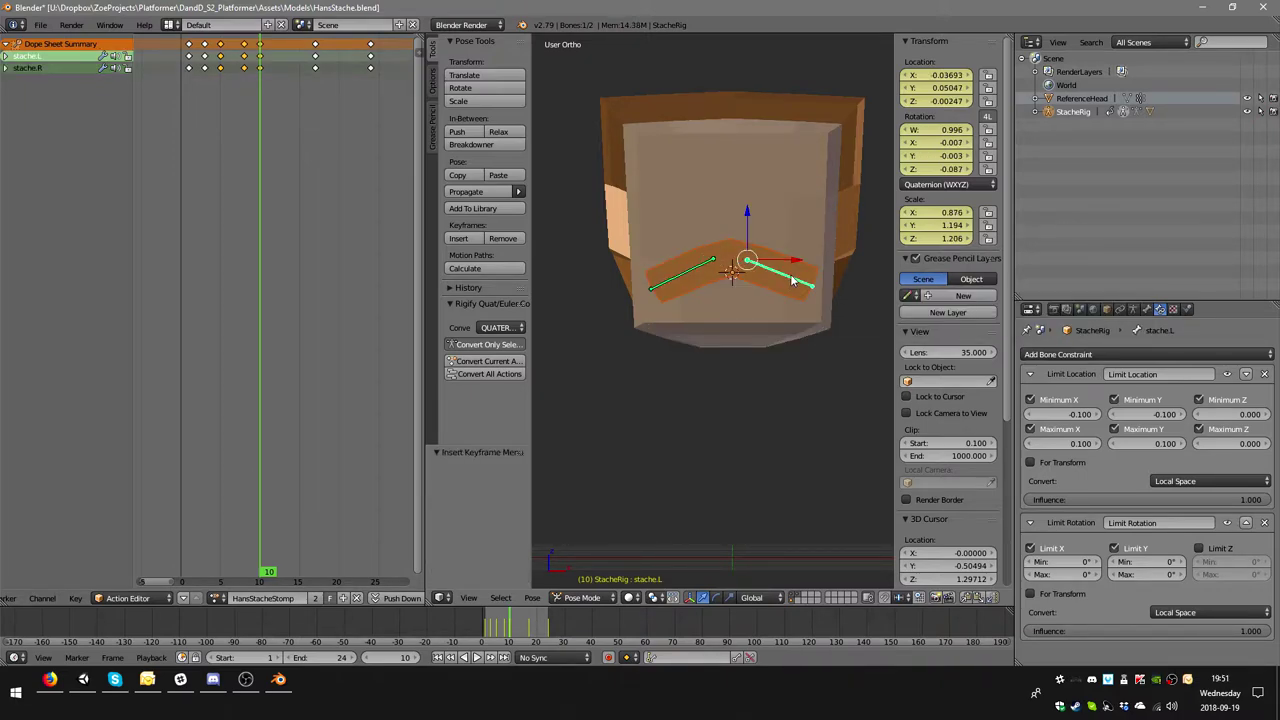
pyautogui.press('i')
pyautogui.click(790, 274)
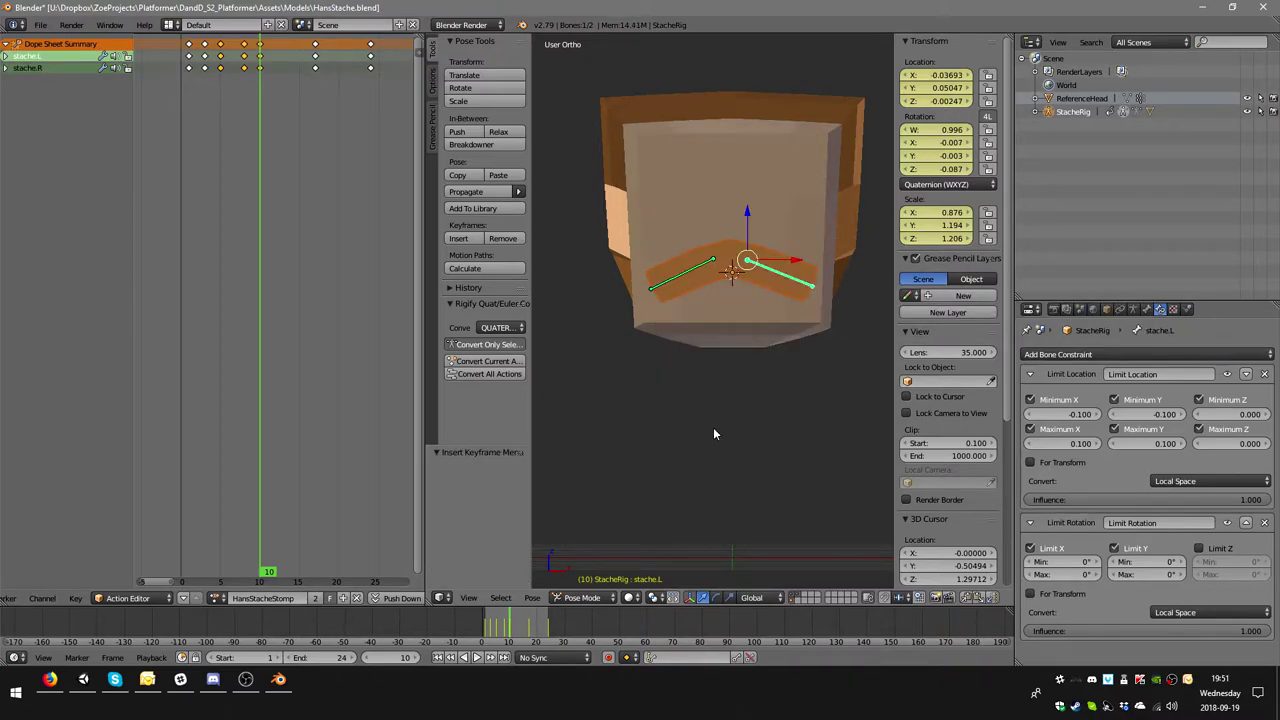
# - Play the animation, stop it, and return to frame 10
pyautogui.click(476, 657)
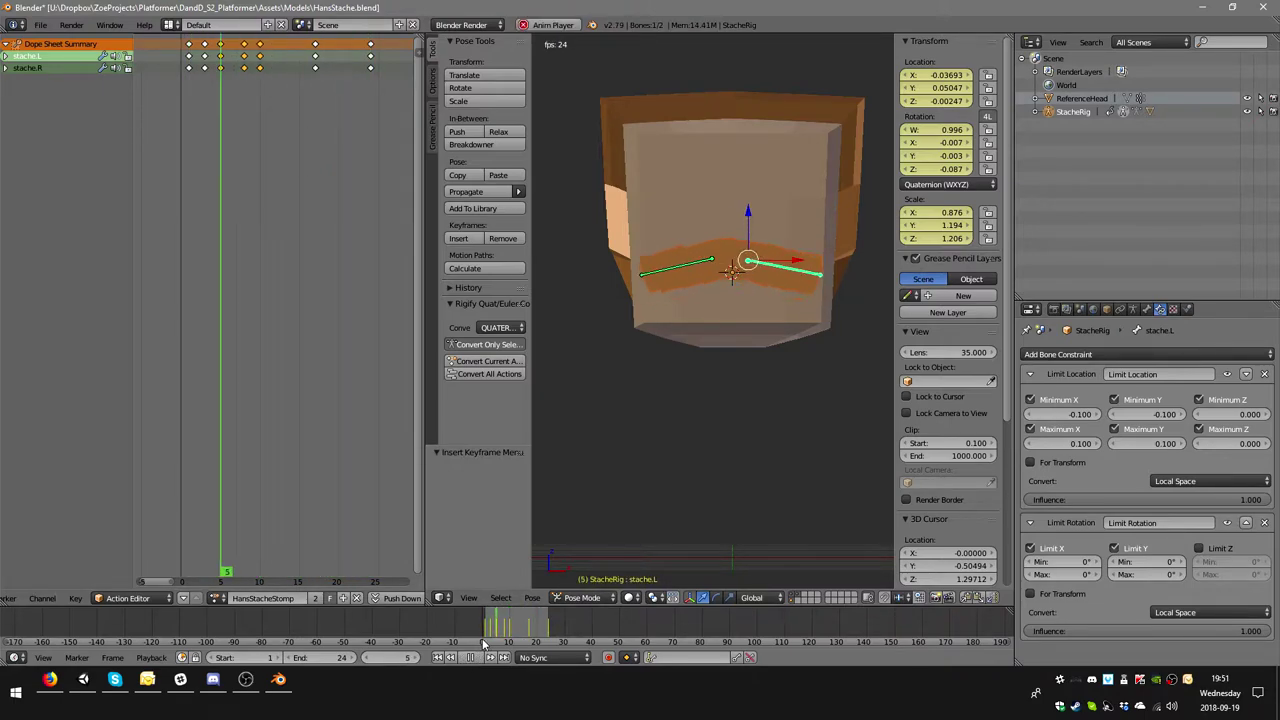
pyautogui.click(470, 657)
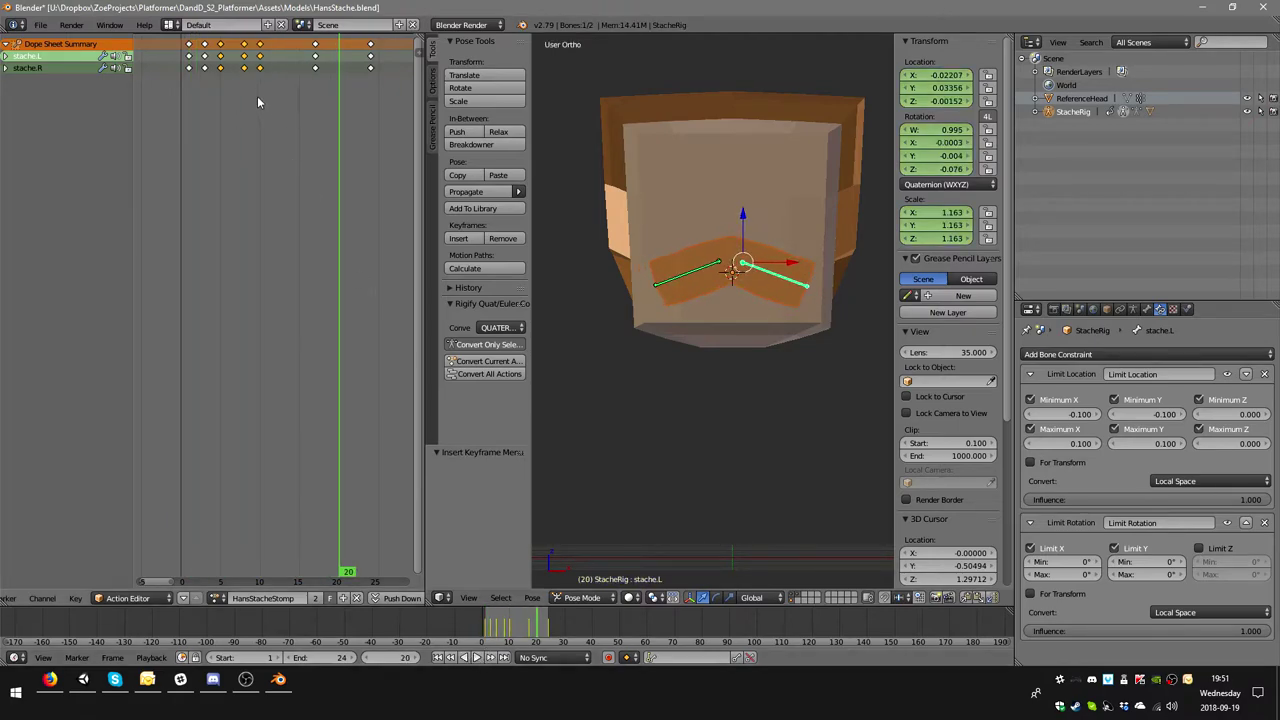
pyautogui.click(245, 70)
pyautogui.press('Right')
pyautogui.press('Right')
pyautogui.press('Right')
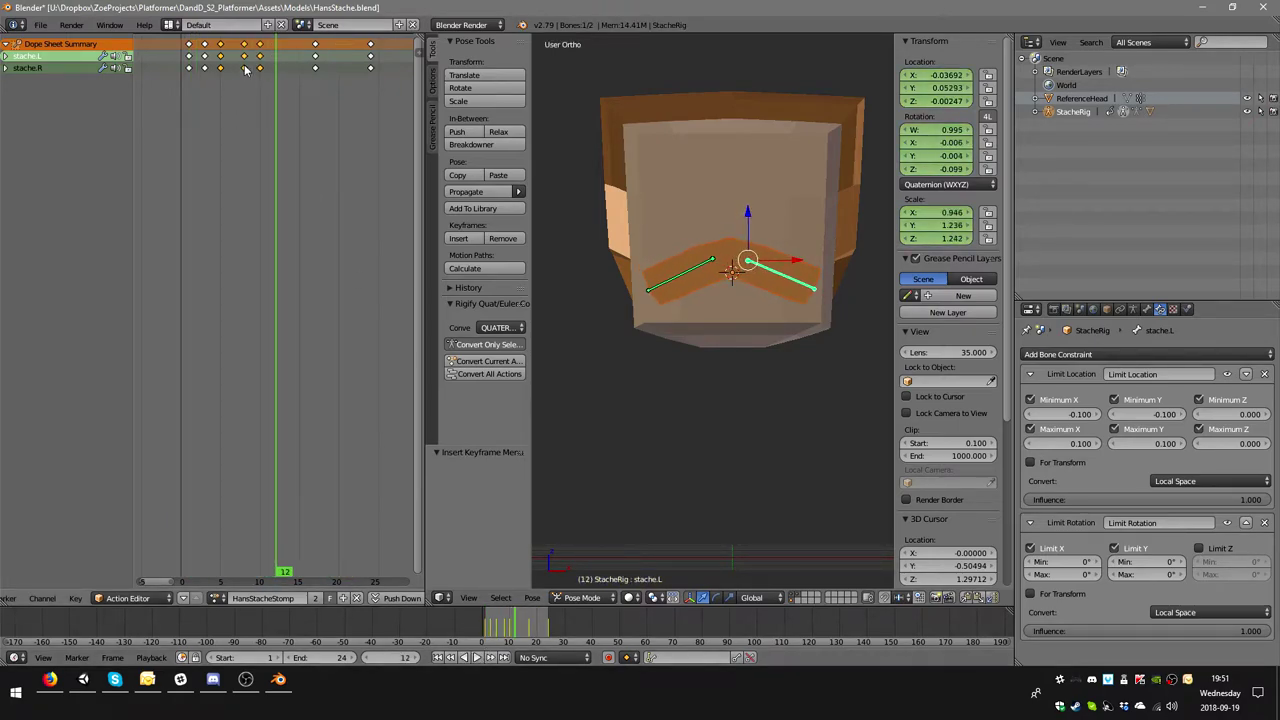
pyautogui.press('Left')
pyautogui.press('Left')
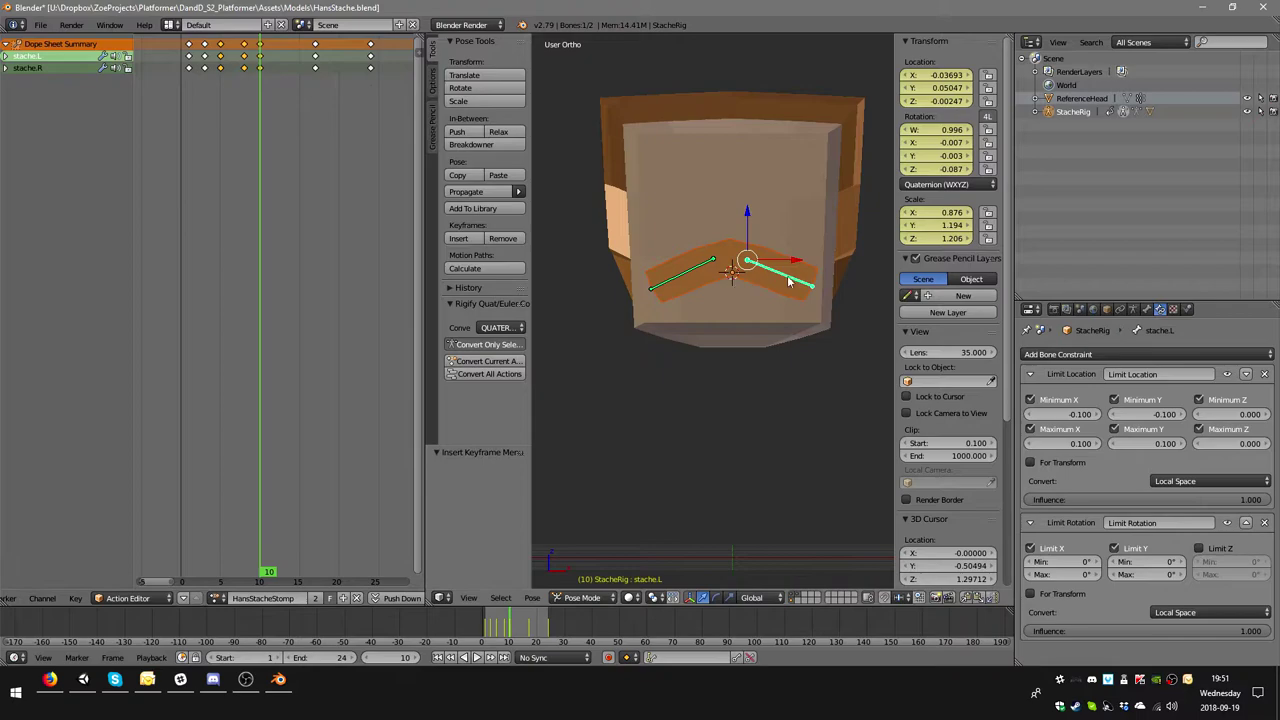
# - Nudge stache.R sideways along X and key both mustache bones at frame 10
pyautogui.moveTo(796, 264); pyautogui.dragTo(763, 276)
pyautogui.rightClick(680, 275)
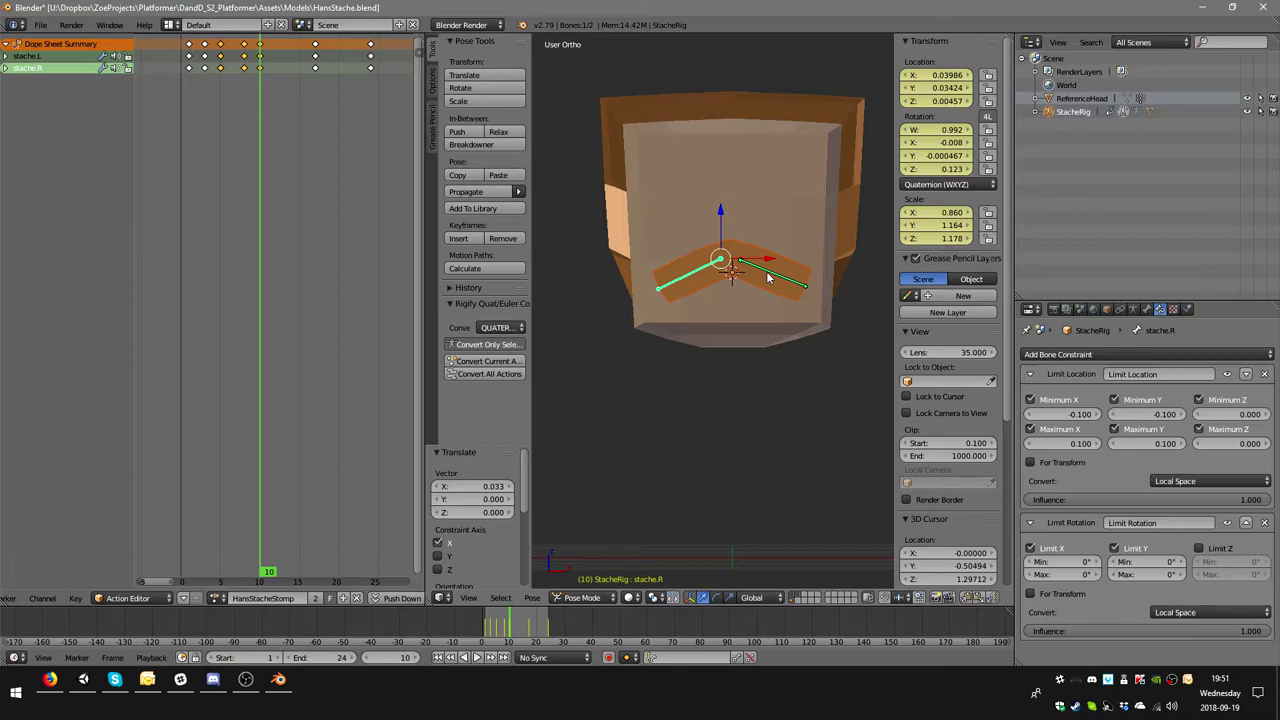
pyautogui.keyDown('shift'); pyautogui.rightClick(768, 279); pyautogui.keyUp('shift')
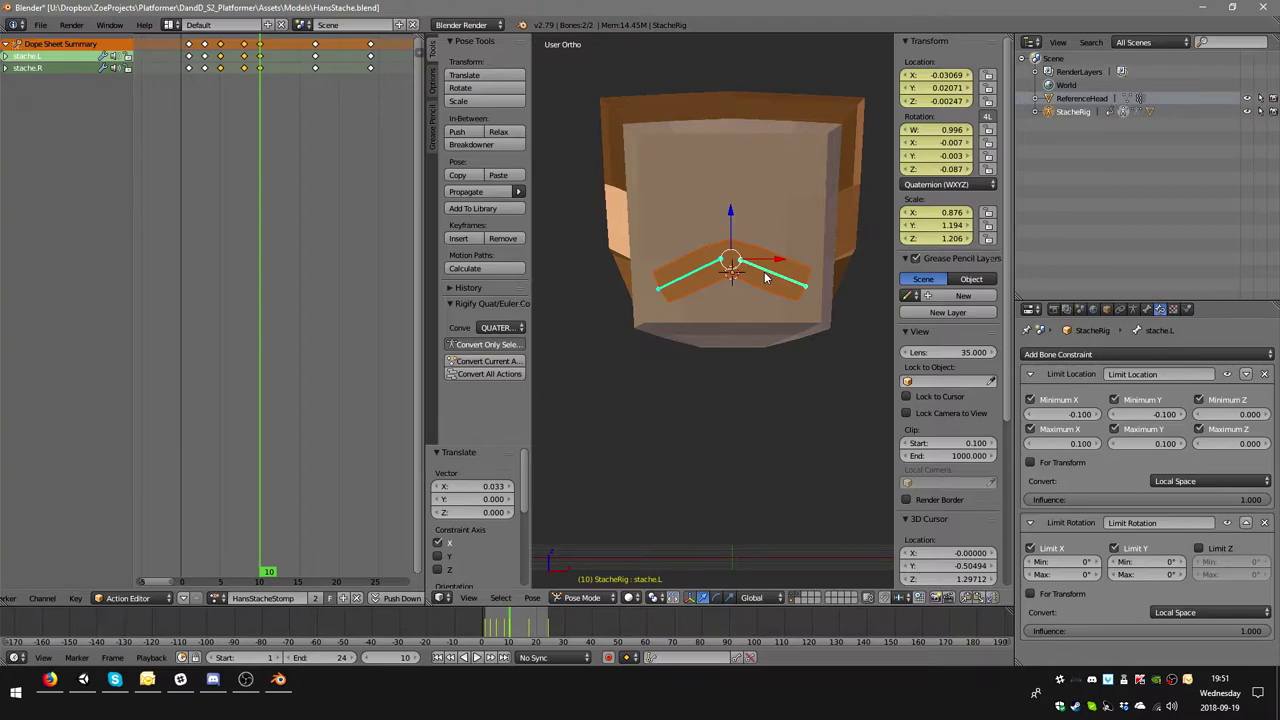
pyautogui.press('i')
pyautogui.click(762, 277)
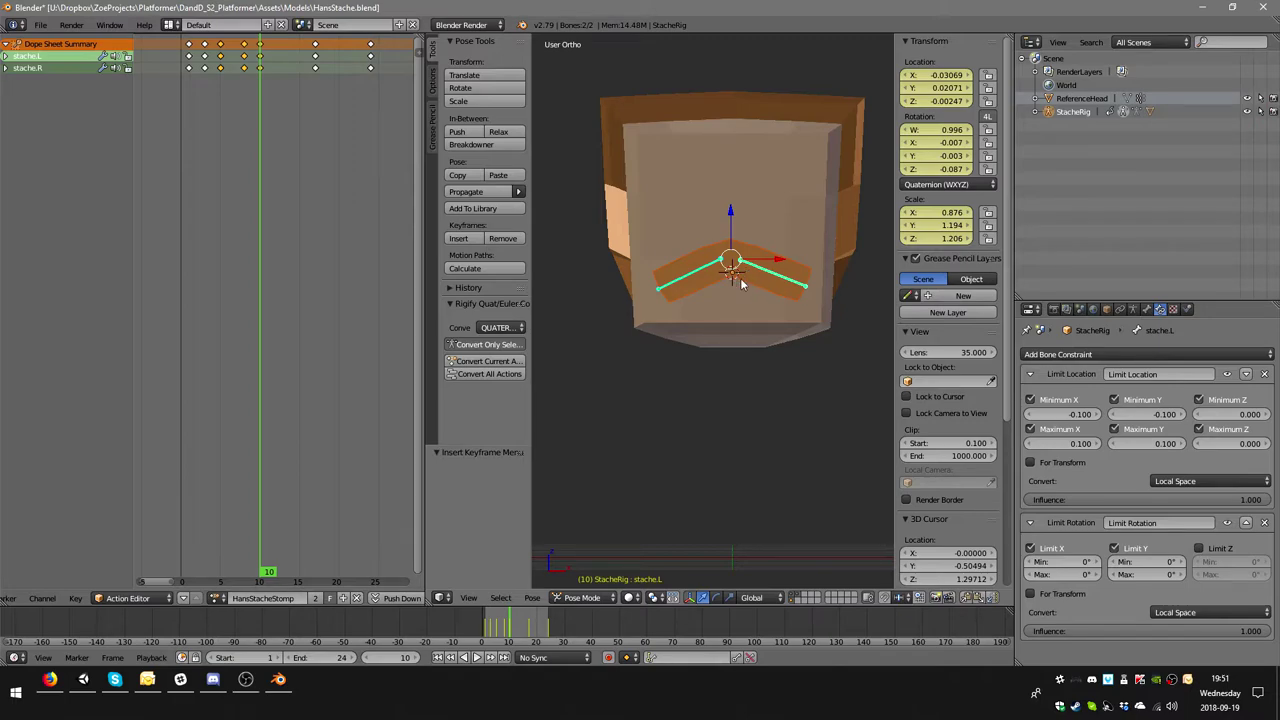
# - Play the motion back while orbiting around the head's right side and front
pyautogui.click(477, 657)
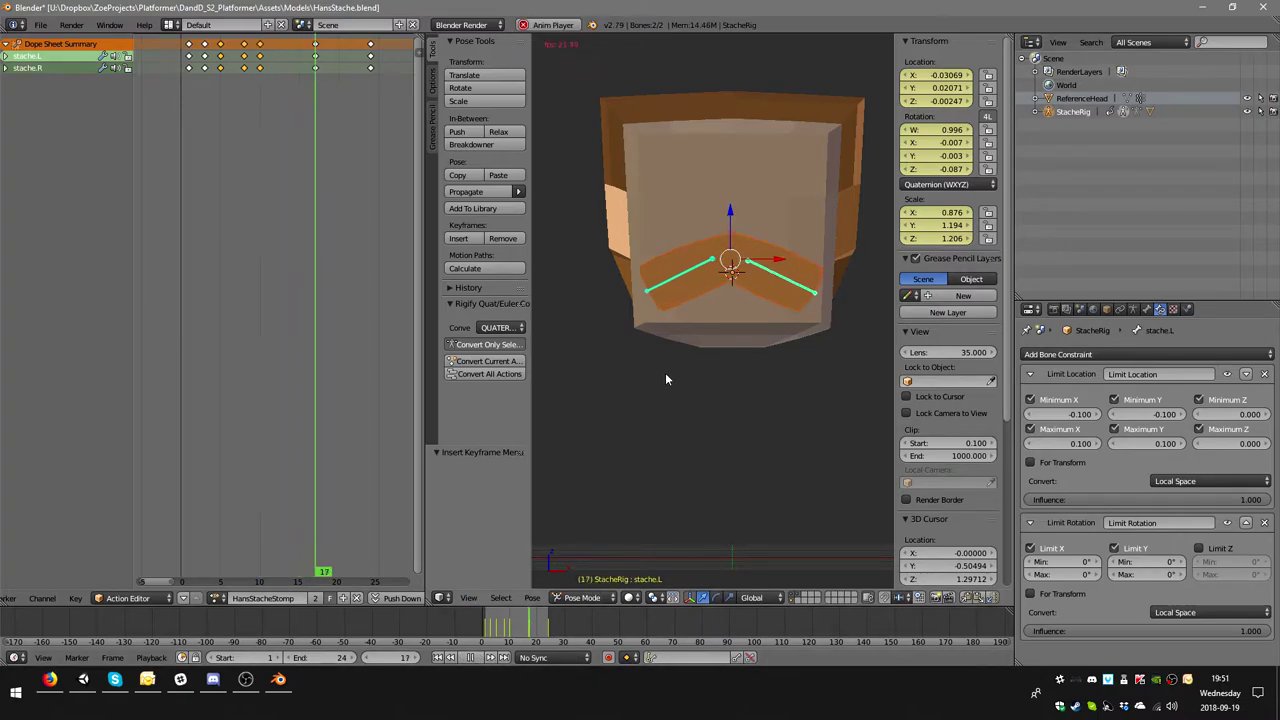
pyautogui.scroll(3, 755, 320)
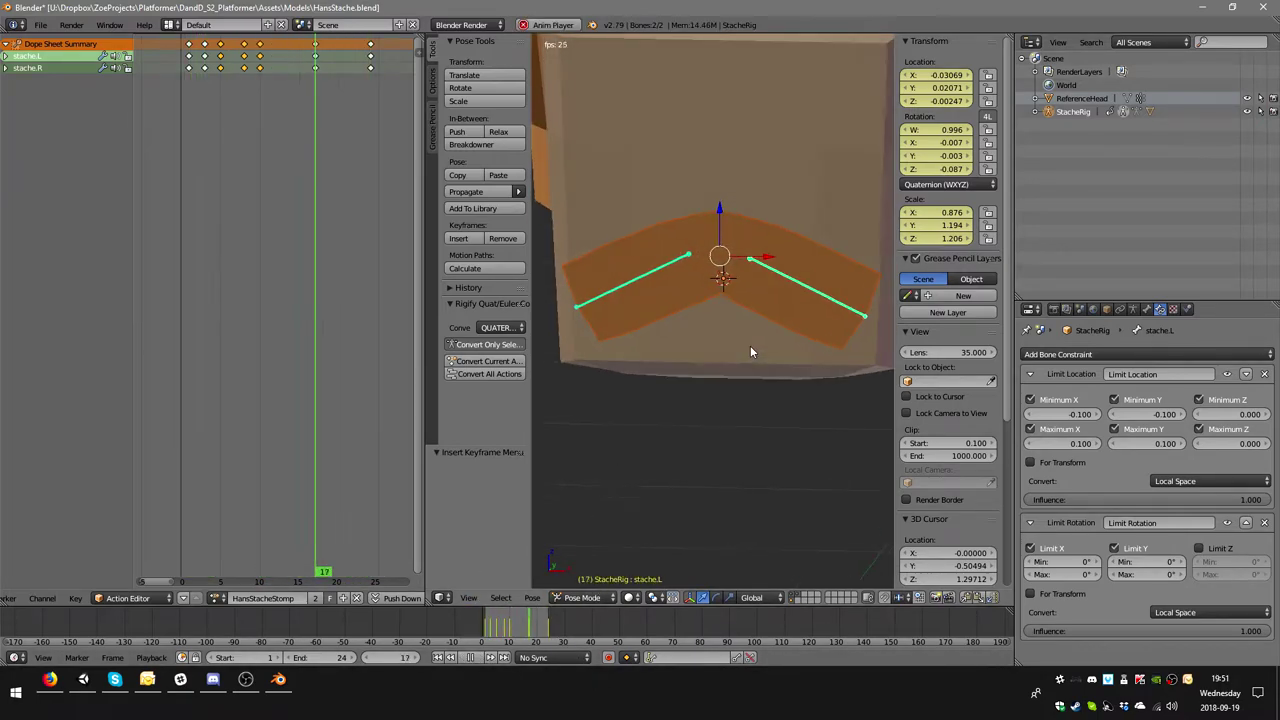
pyautogui.moveTo(750, 348); pyautogui.dragTo(719, 344, button='middle')
pyautogui.scroll(-2, 719, 344)
pyautogui.scroll(-2, 727, 353)
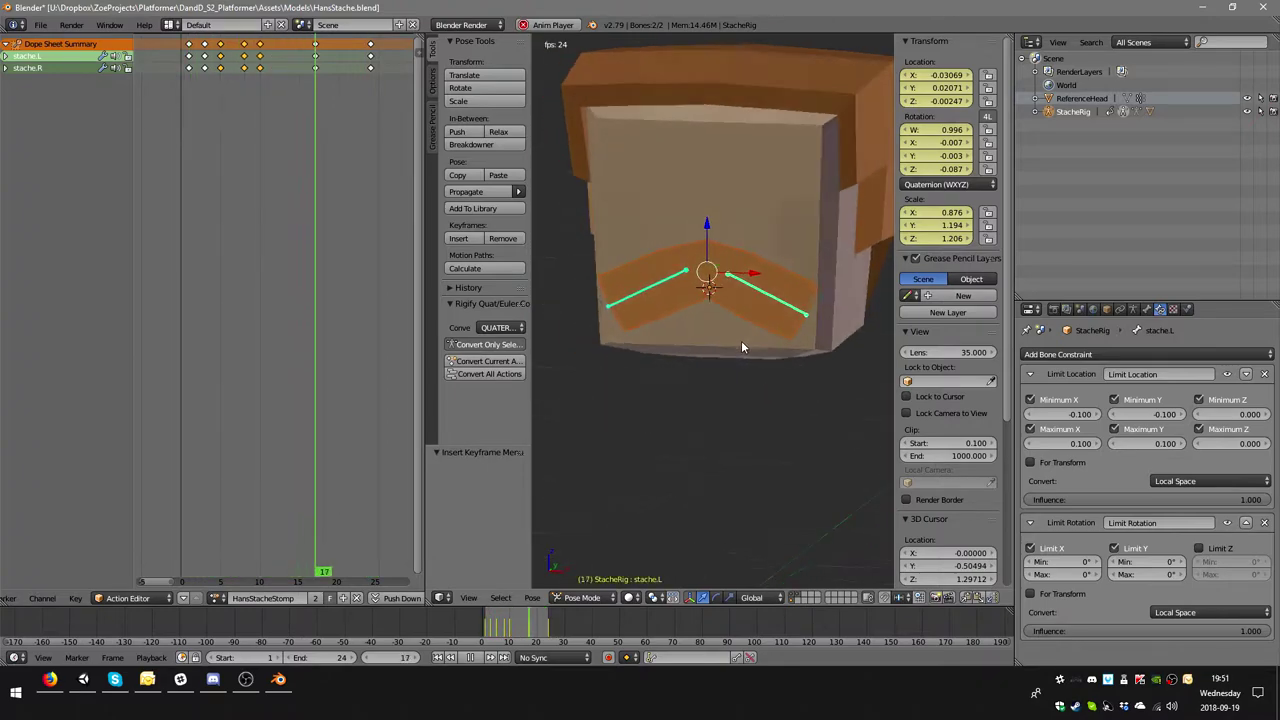
pyautogui.moveTo(775, 293)
pyautogui.mouseDown(button='middle')
pyautogui.moveTo(761, 340)
pyautogui.moveTo(776, 330)
pyautogui.mouseUp(button='middle')
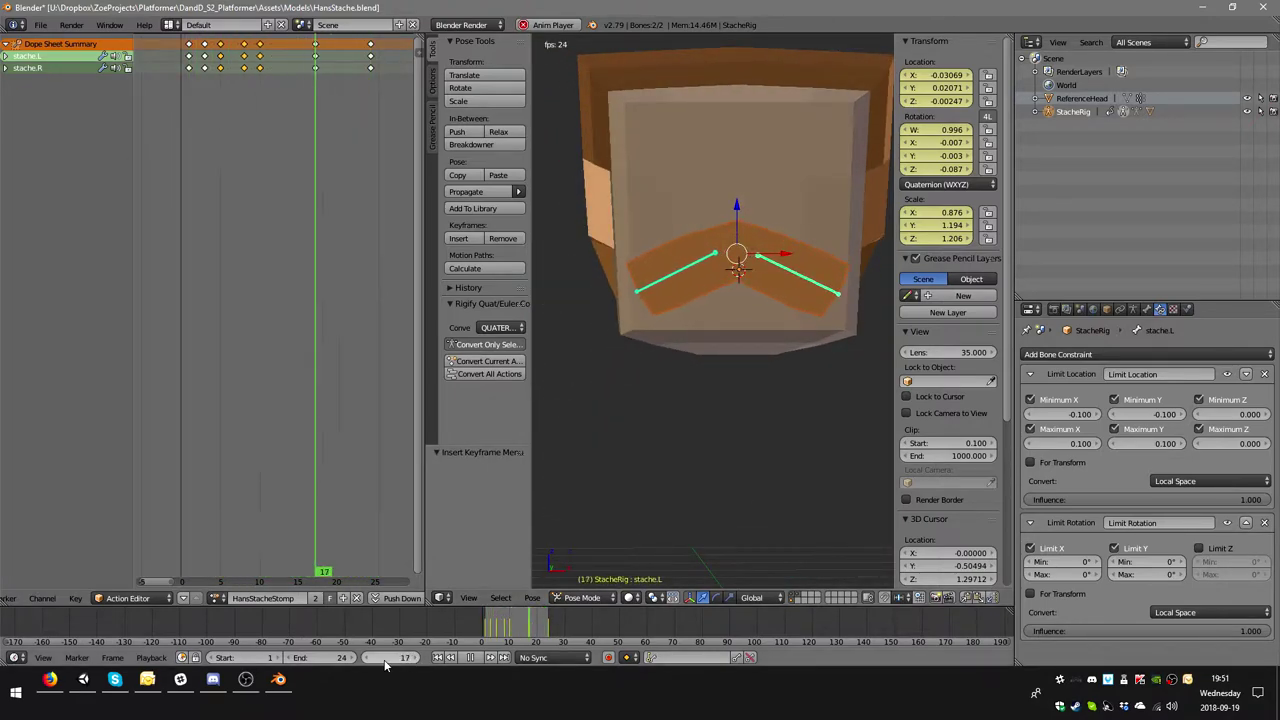
# - Stop playback and shift the early stache.R keyframes one frame later in the Dope Sheet
pyautogui.click(458, 659)
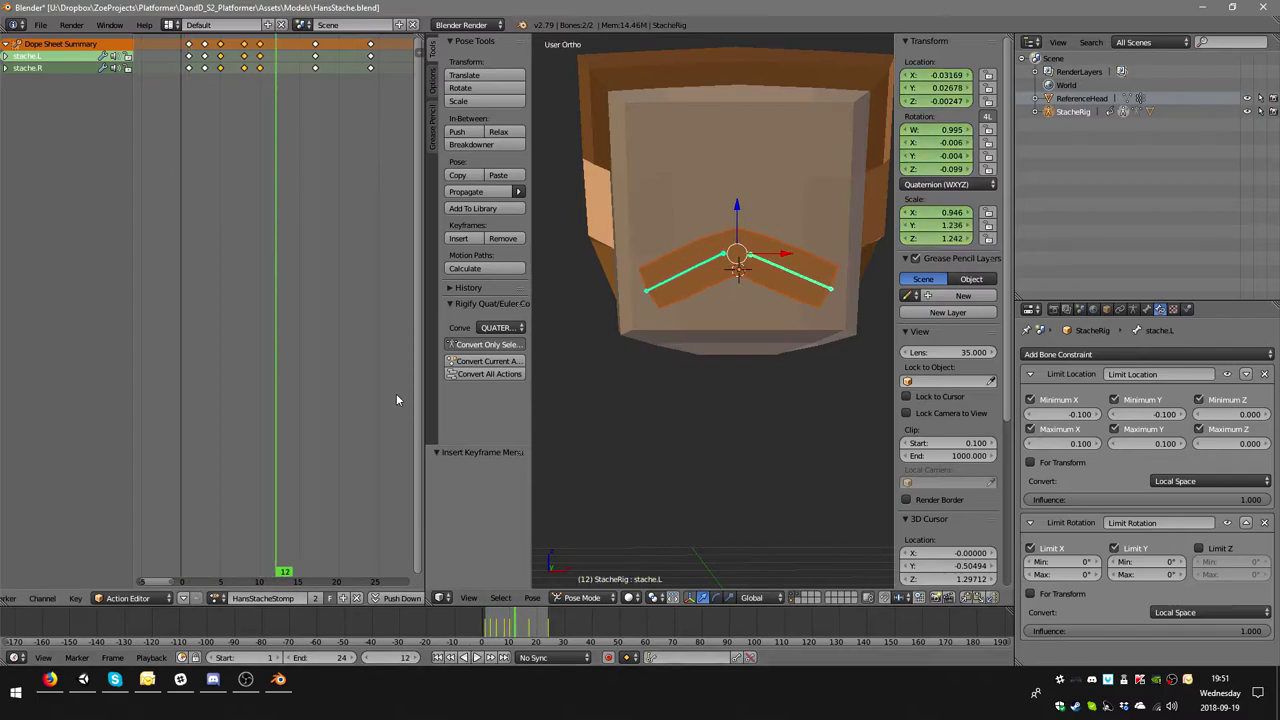
pyautogui.click(205, 62)
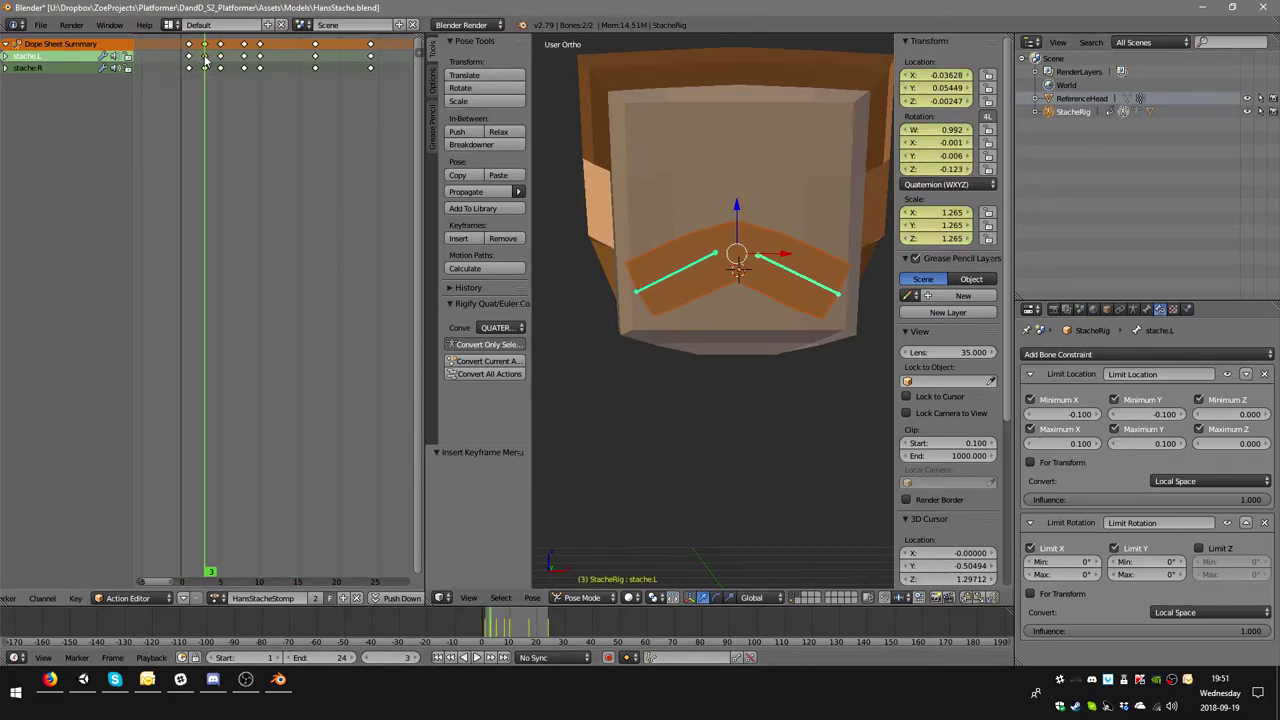
pyautogui.press('g')
pyautogui.click(205, 62)
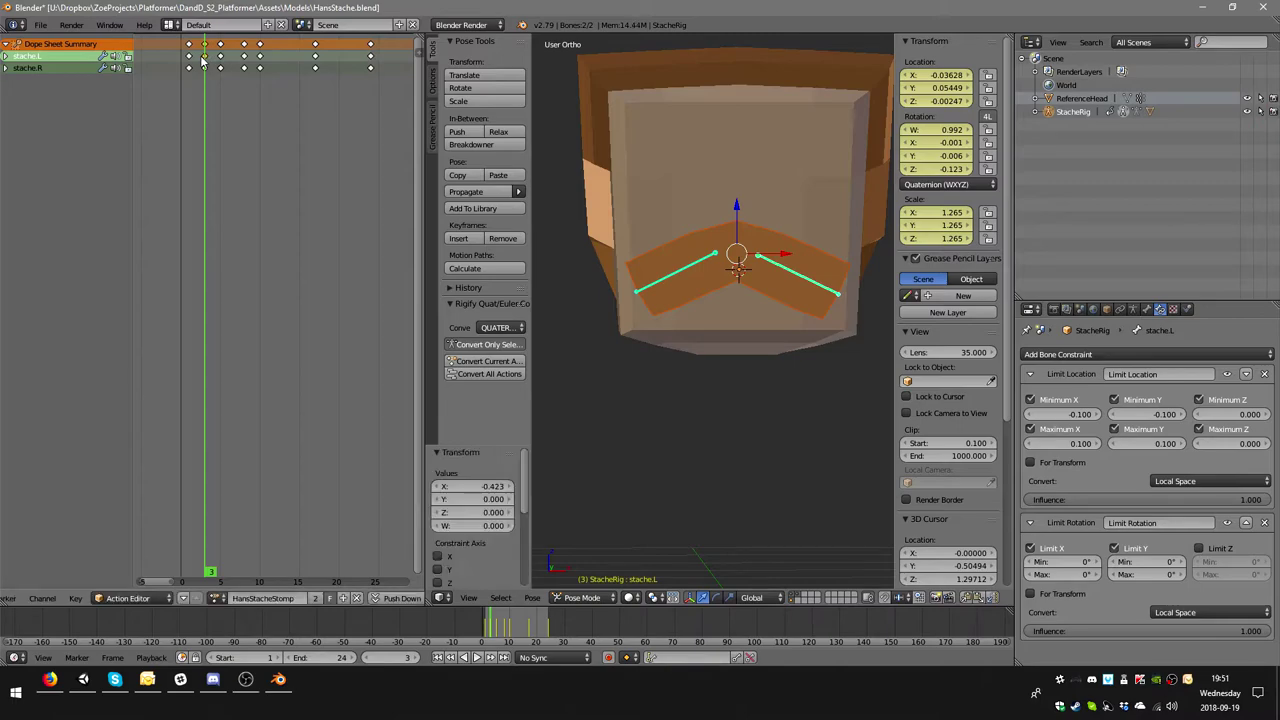
pyautogui.press('g')
pyautogui.click(205, 62)
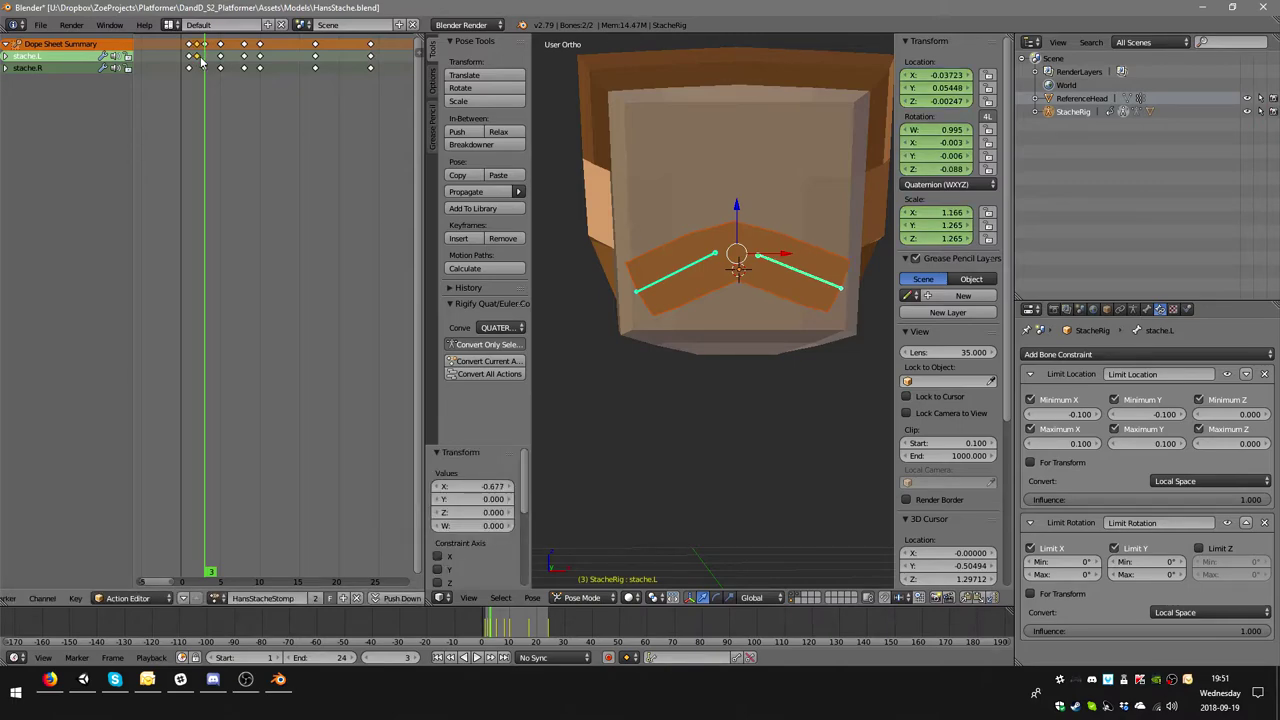
pyautogui.click(206, 68)
pyautogui.press('g')
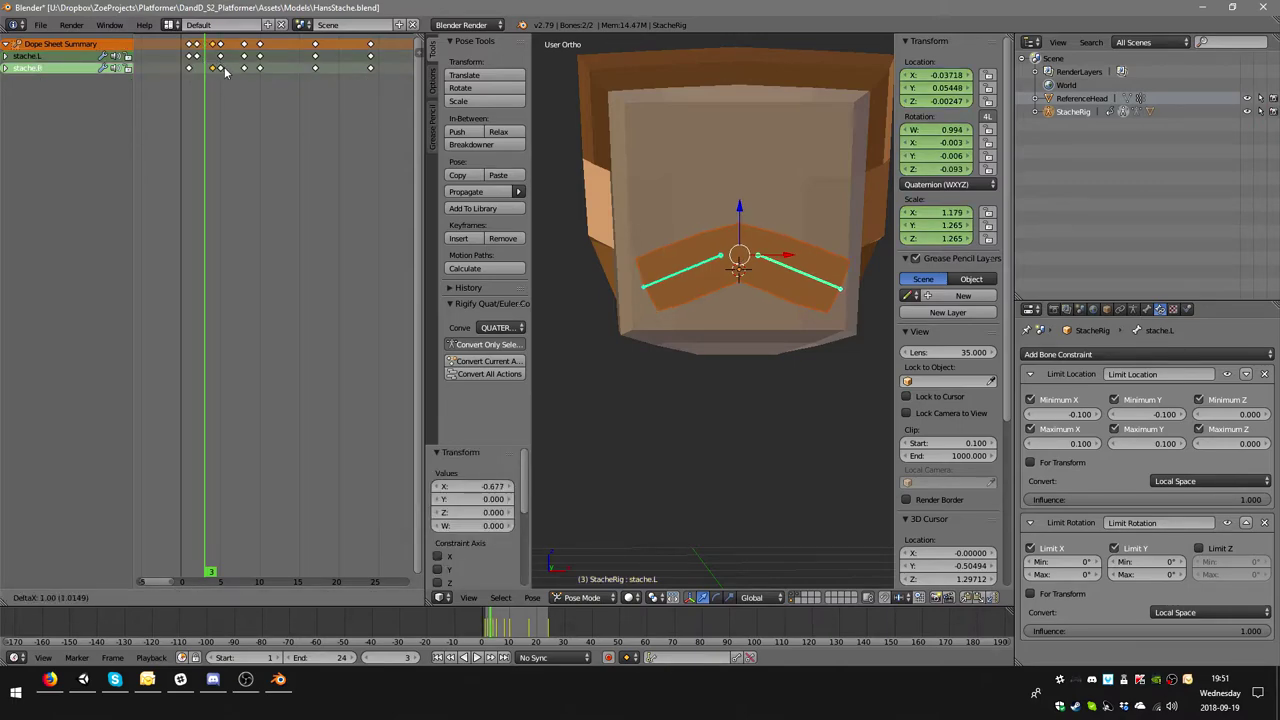
pyautogui.click(213, 73)
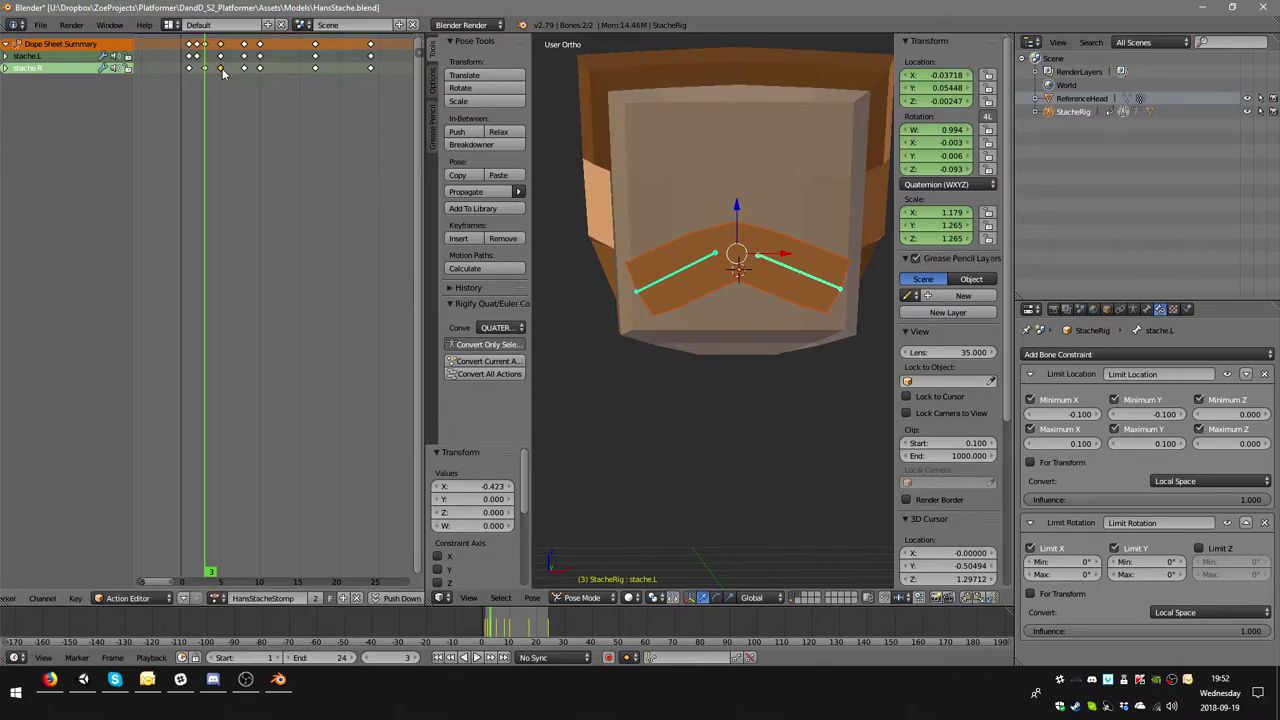
pyautogui.press('g')
pyautogui.click(236, 73)
# - Move the stache.L and stache.R keyframes near frame 10 one frame later
pyautogui.click(259, 57)
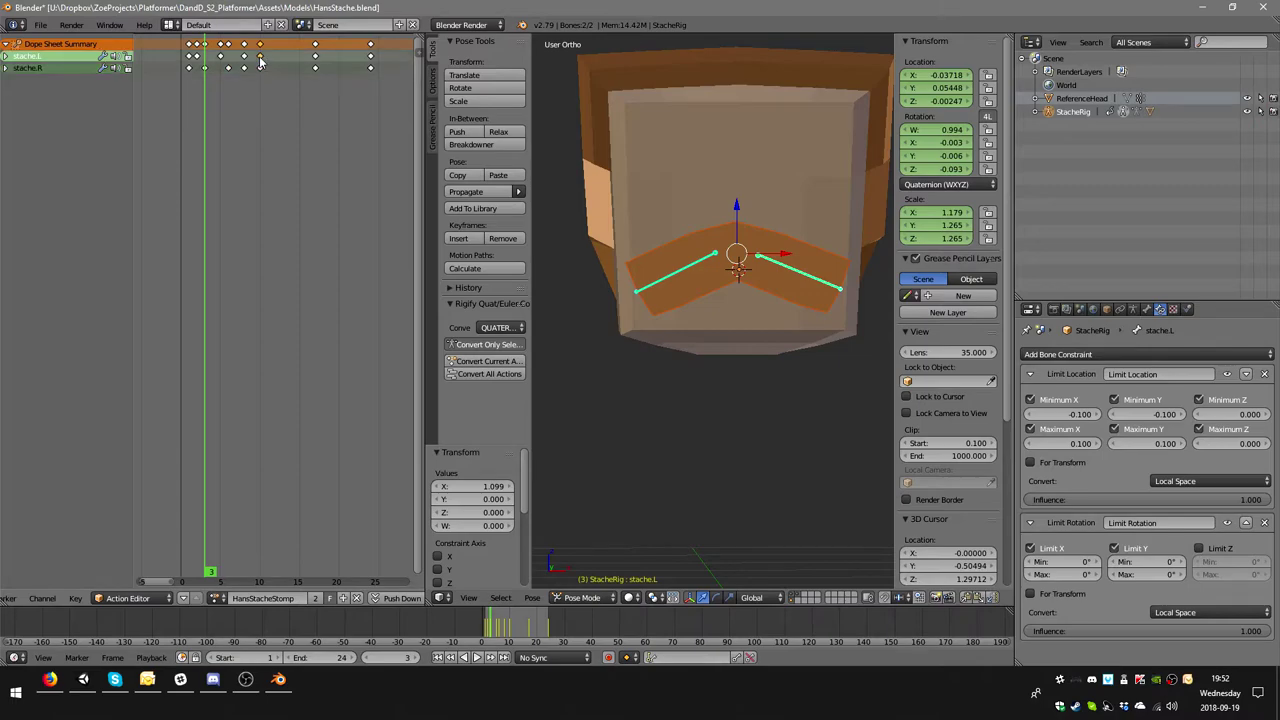
pyautogui.press('g')
pyautogui.click(267, 62)
pyautogui.click(244, 62)
pyautogui.press('g')
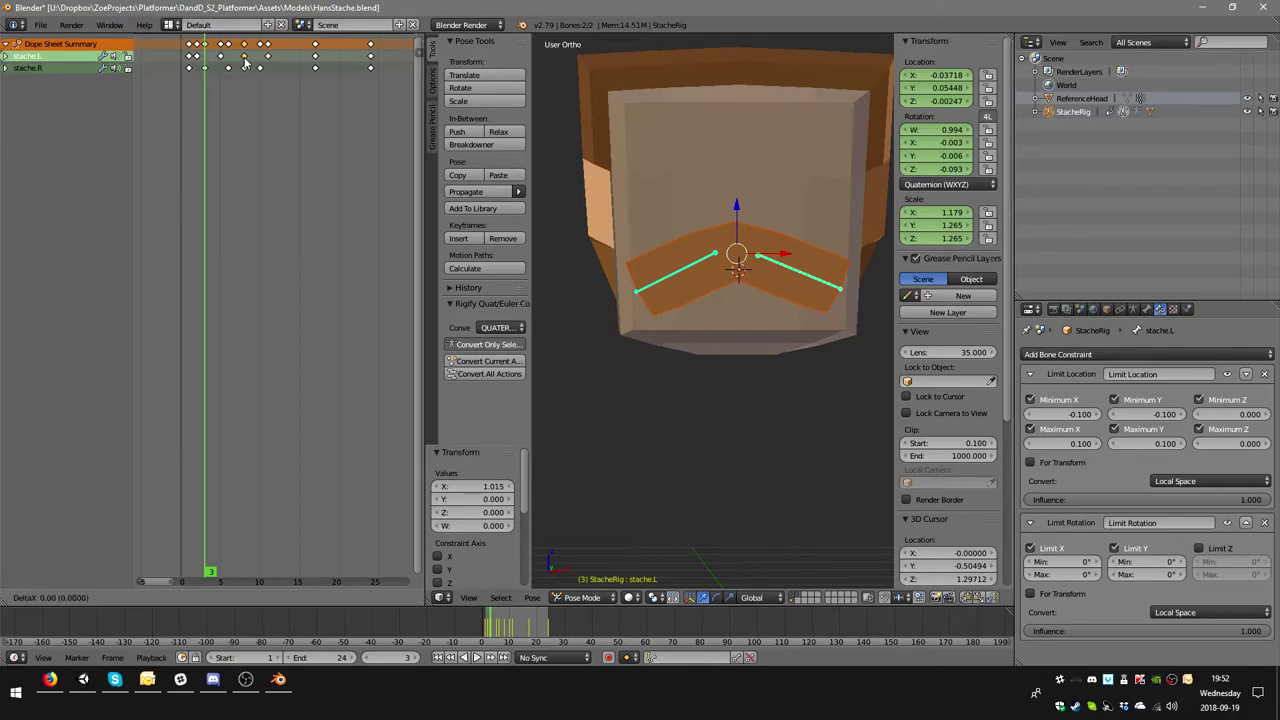
pyautogui.click(253, 63)
pyautogui.click(259, 68)
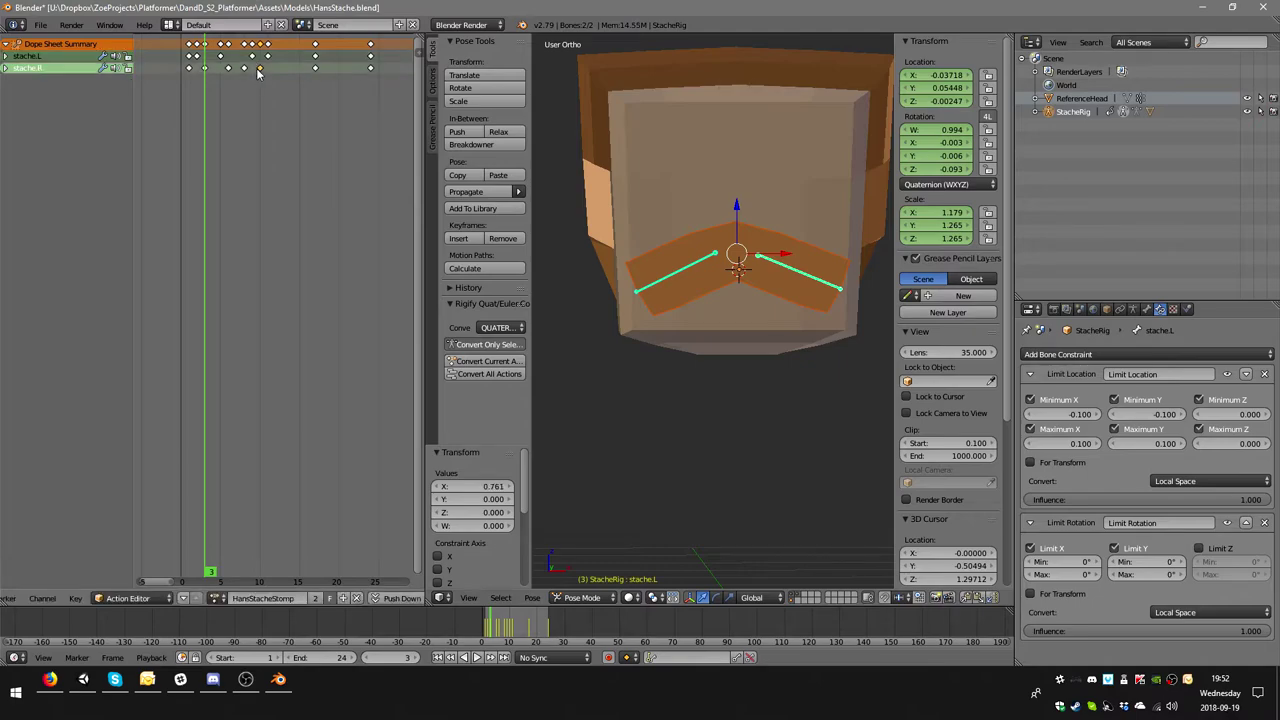
pyautogui.press('g')
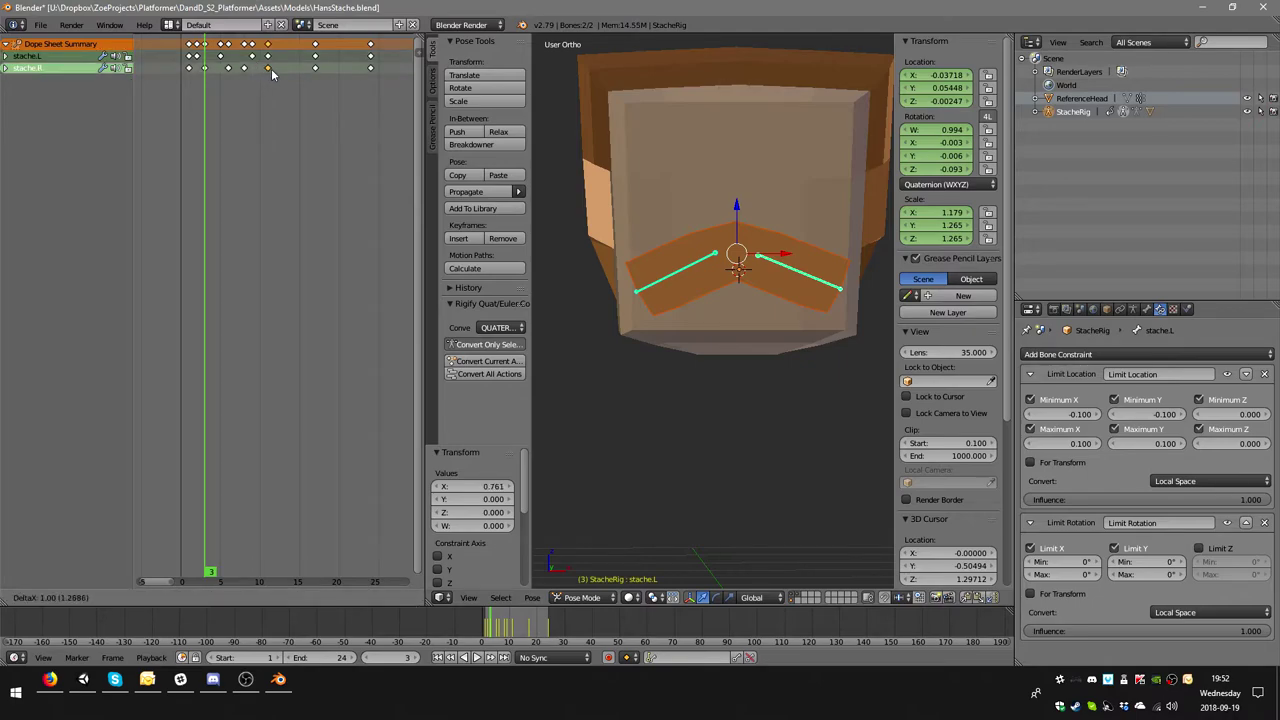
pyautogui.click(279, 71)
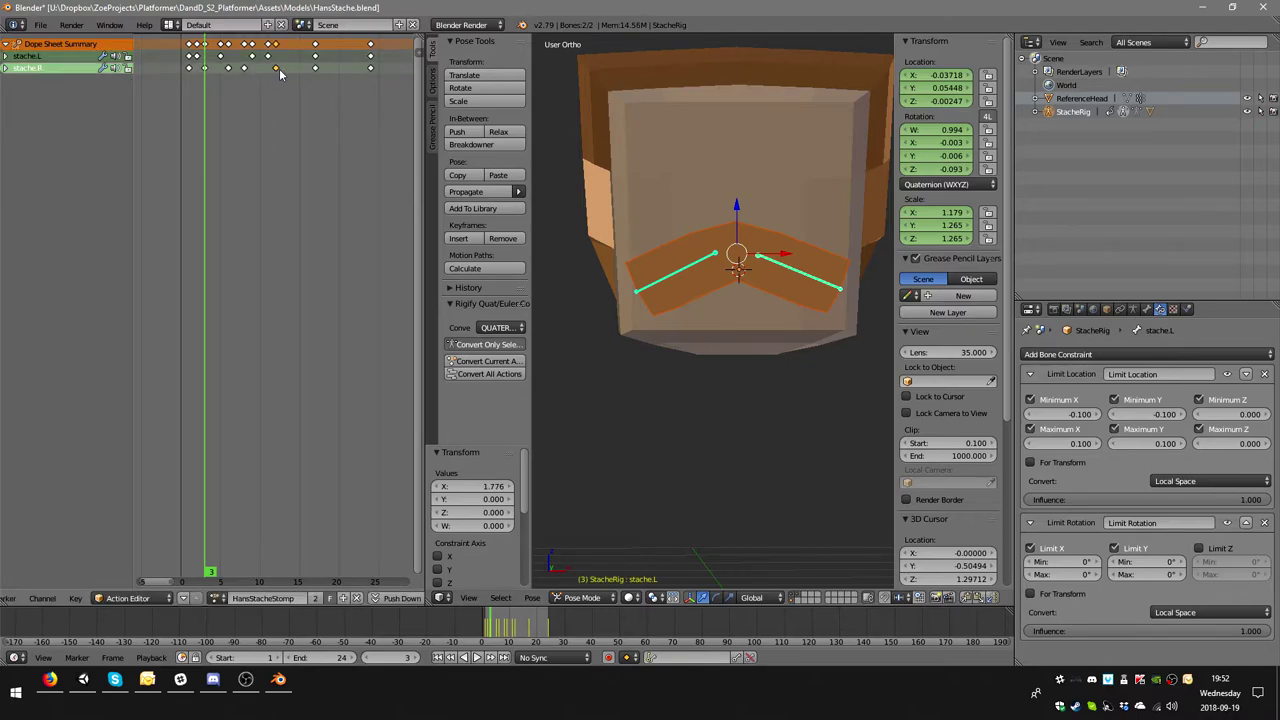
# - Shift another selected key later and a later stache.L key one frame earlier
pyautogui.press('g')
pyautogui.click(330, 74)
pyautogui.click(315, 57)
pyautogui.press('g')
pyautogui.click(308, 63)
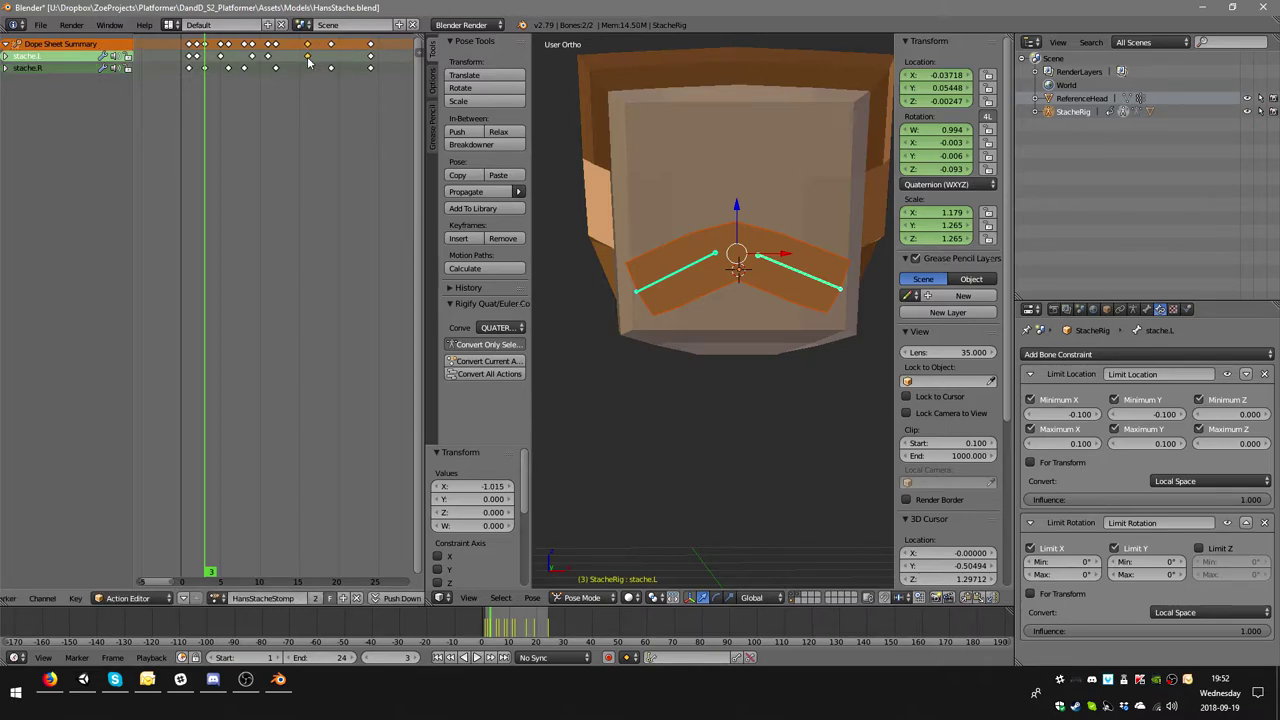
# - Preview the timing, then move the stache.R keyframe from frame 20 to 18
pyautogui.scroll(-2, 313, 157)
pyautogui.click(476, 657)
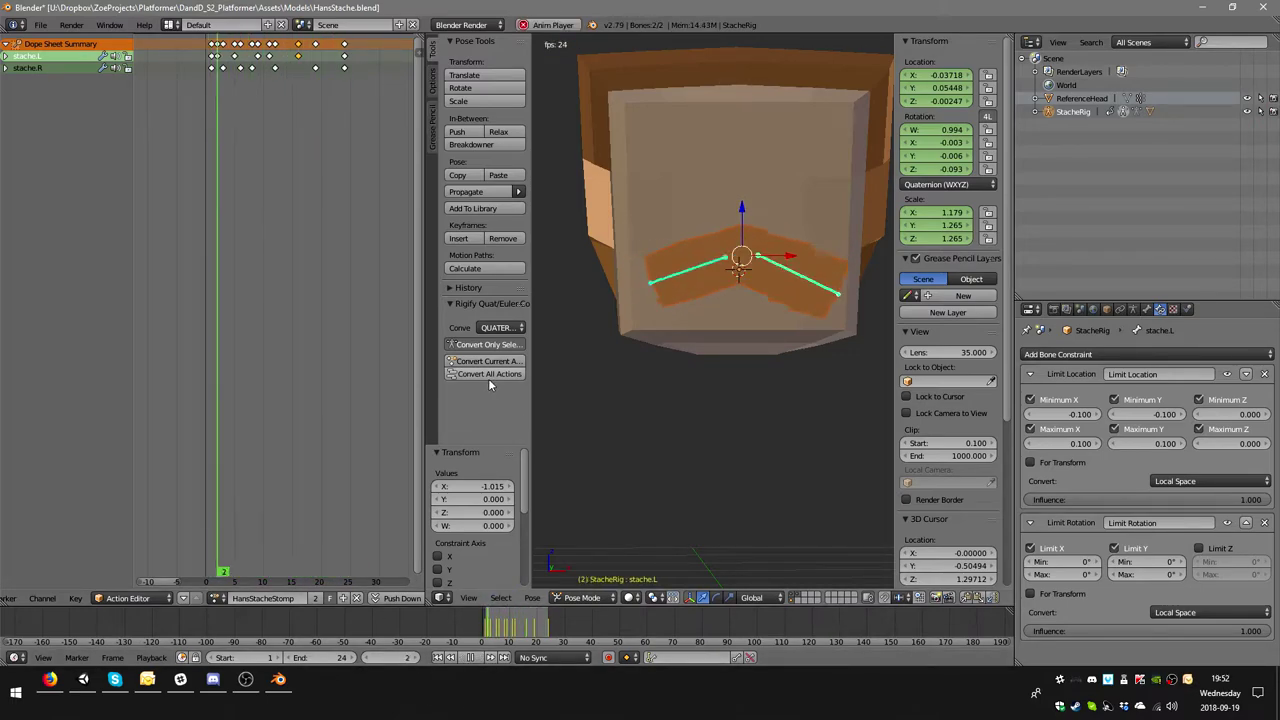
pyautogui.click(470, 657)
pyautogui.rightClick(314, 68)
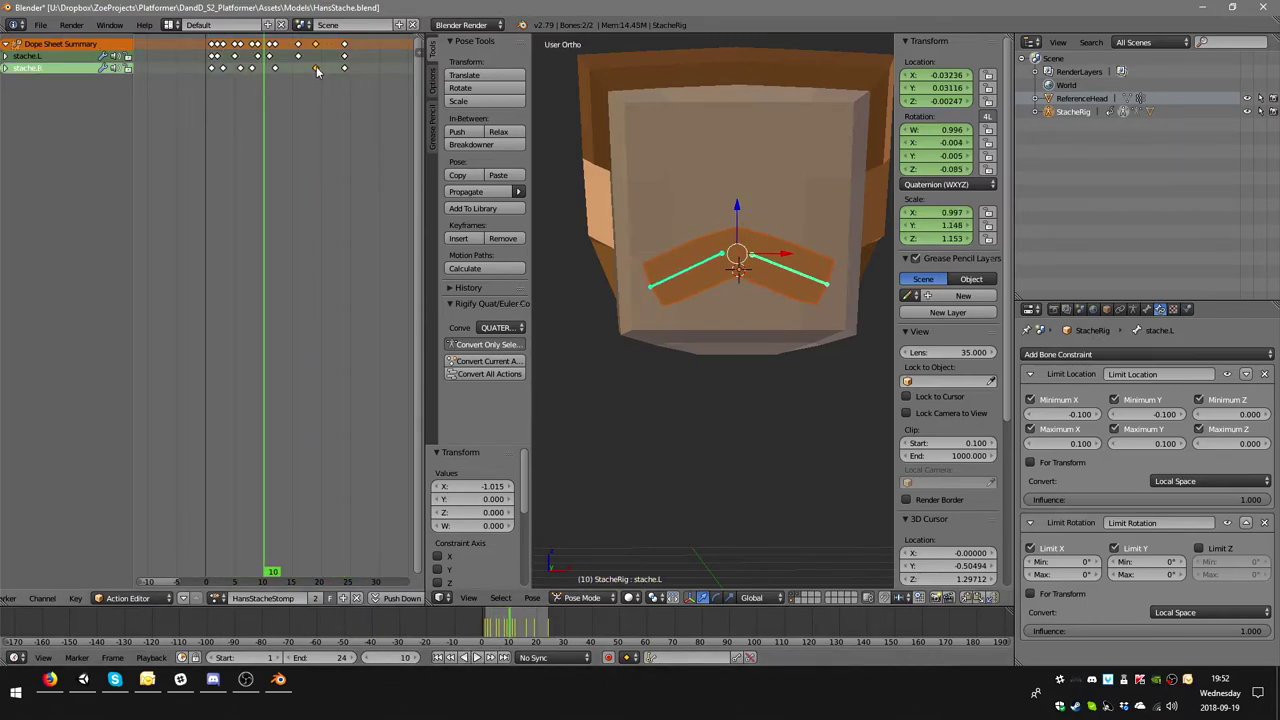
pyautogui.press('g')
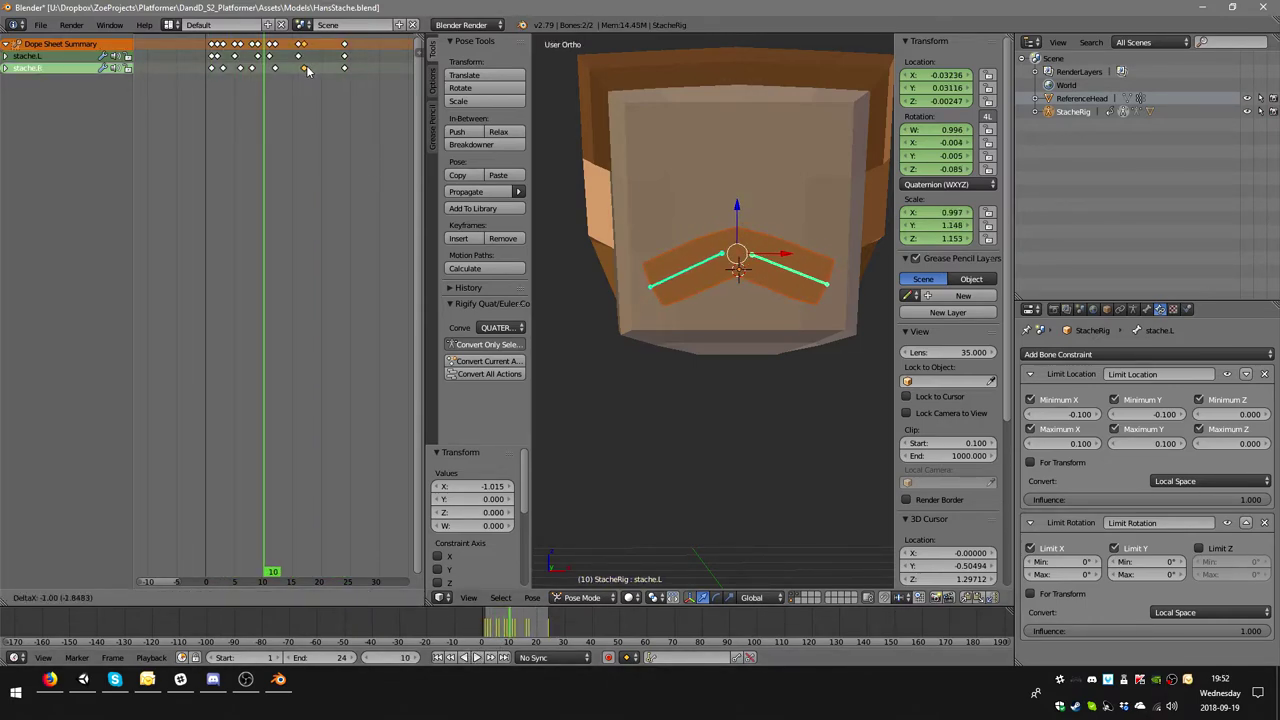
pyautogui.click(304, 70)
# - Play the animation again, orbiting to the side and back to the front
pyautogui.click(472, 657)
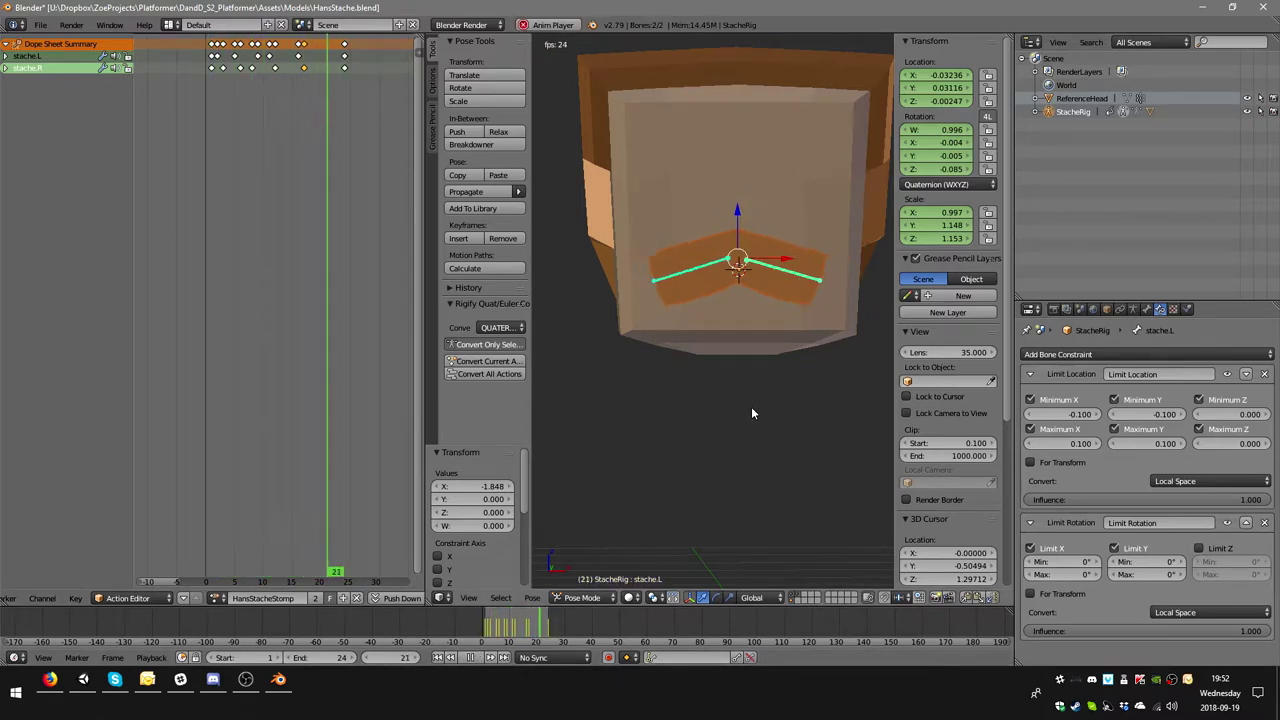
pyautogui.moveTo(768, 357); pyautogui.dragTo(728, 380, button='middle')
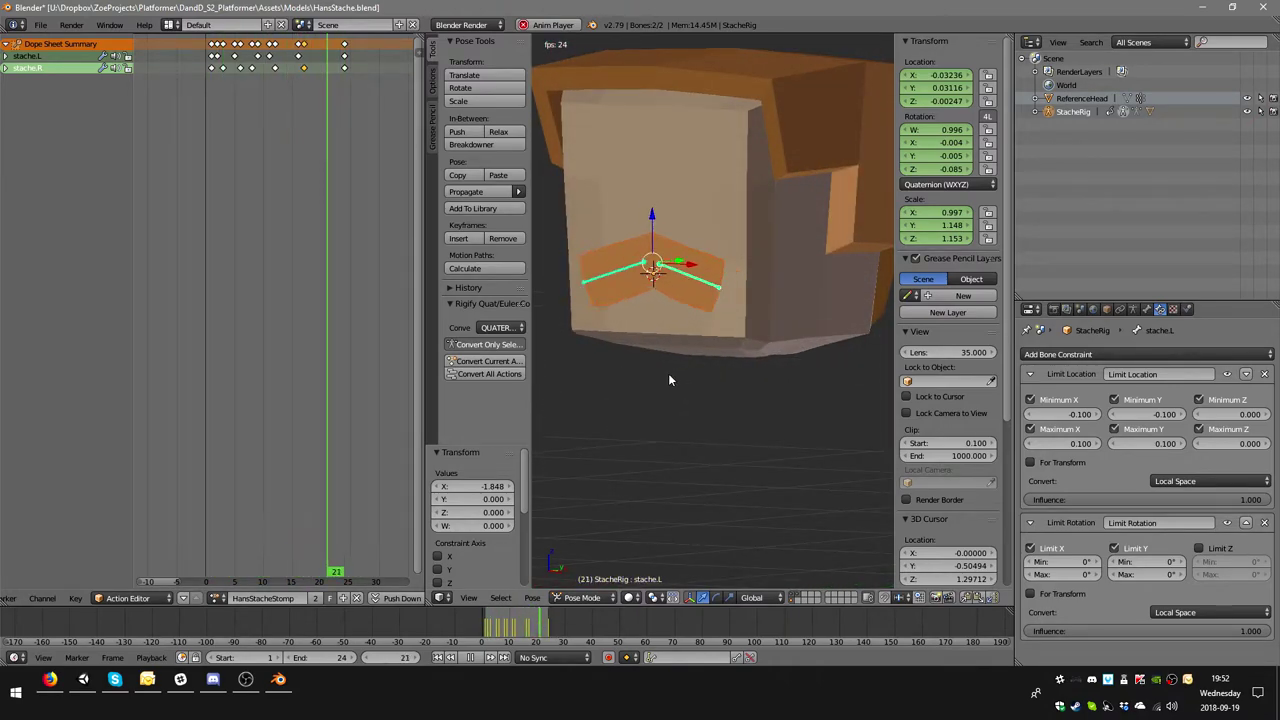
pyautogui.moveTo(668, 373); pyautogui.dragTo(730, 357, button='middle')
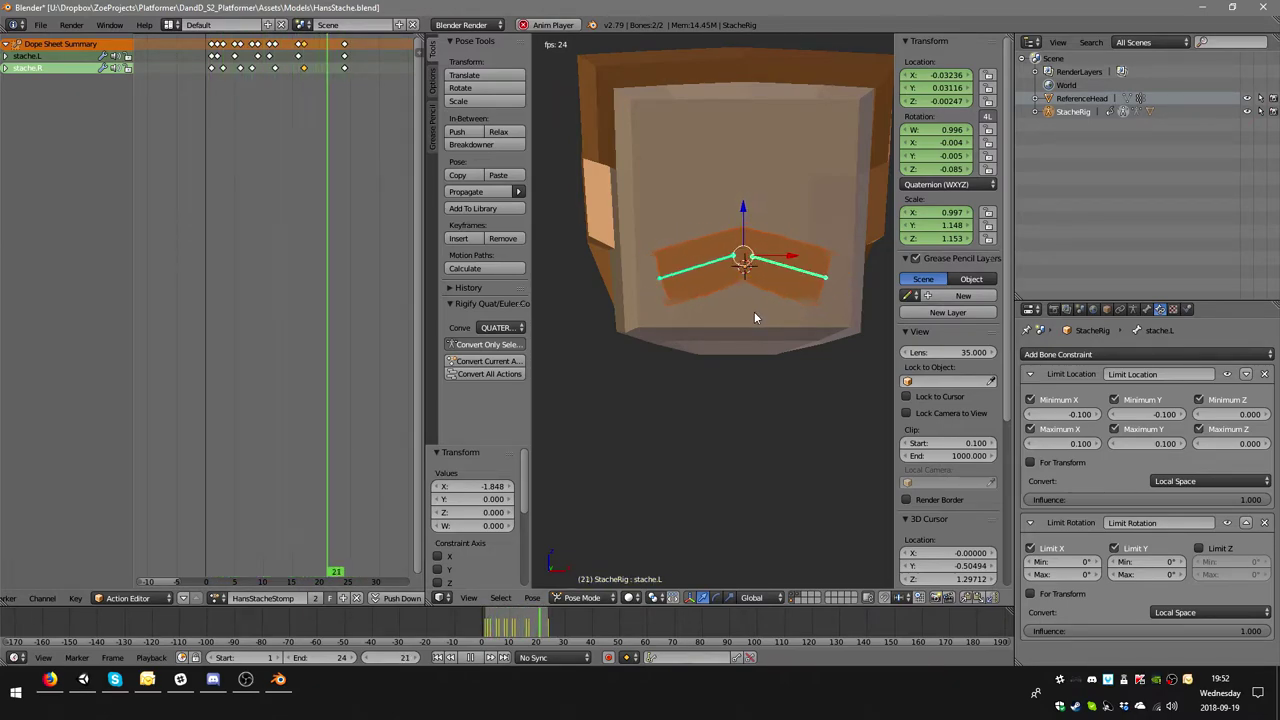
# - Stop playback and, at frame 21, rotate the right bone about 5° and the left upward
pyautogui.click(486, 660)
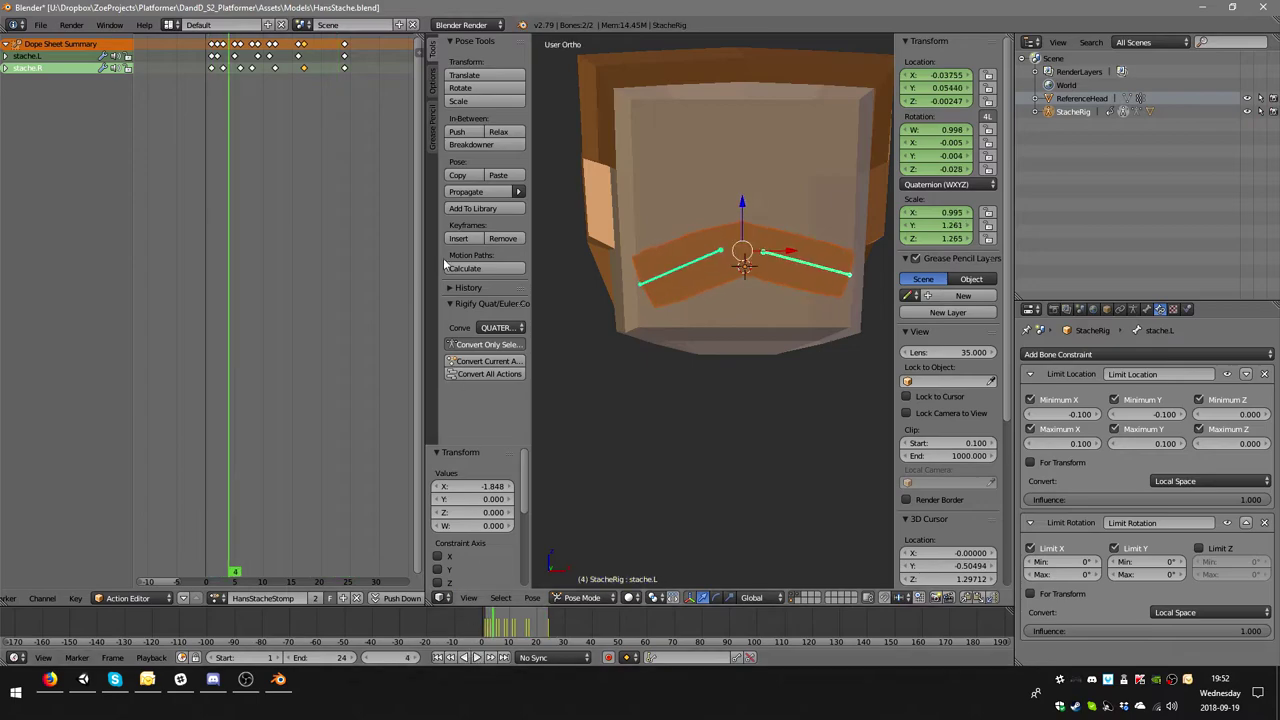
pyautogui.click(323, 57)
pyautogui.click(303, 56)
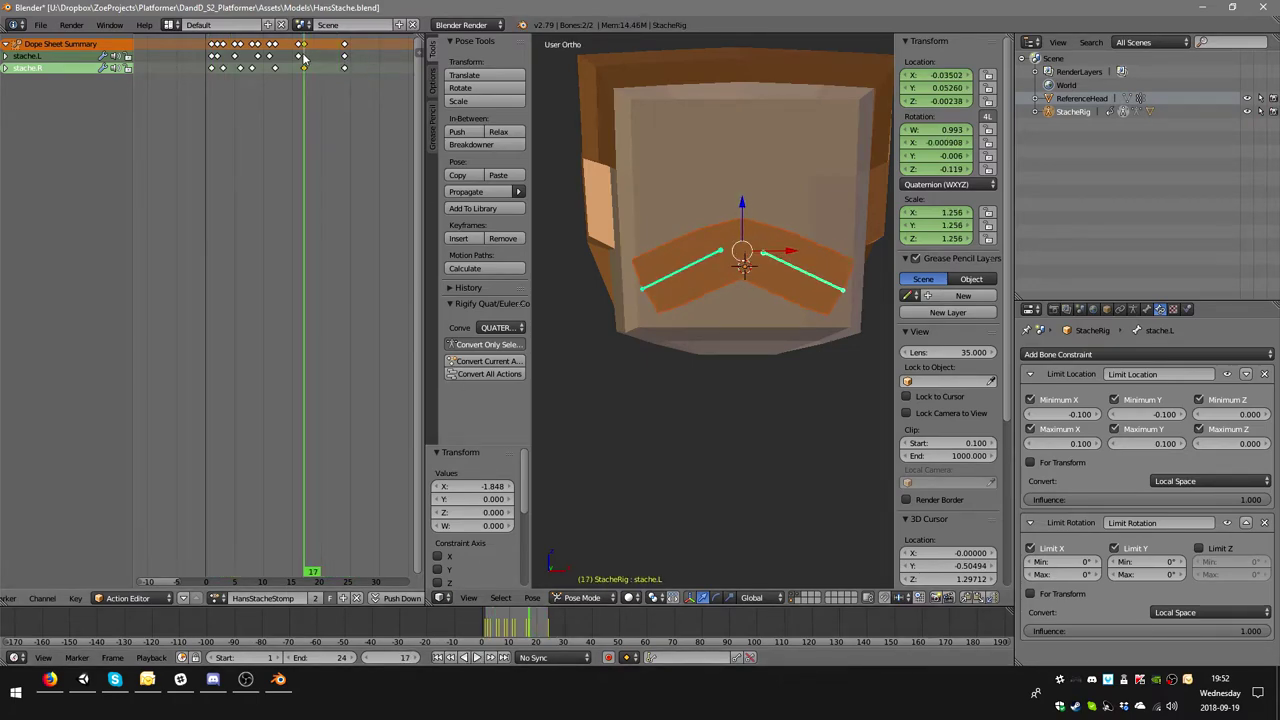
pyautogui.click(327, 64)
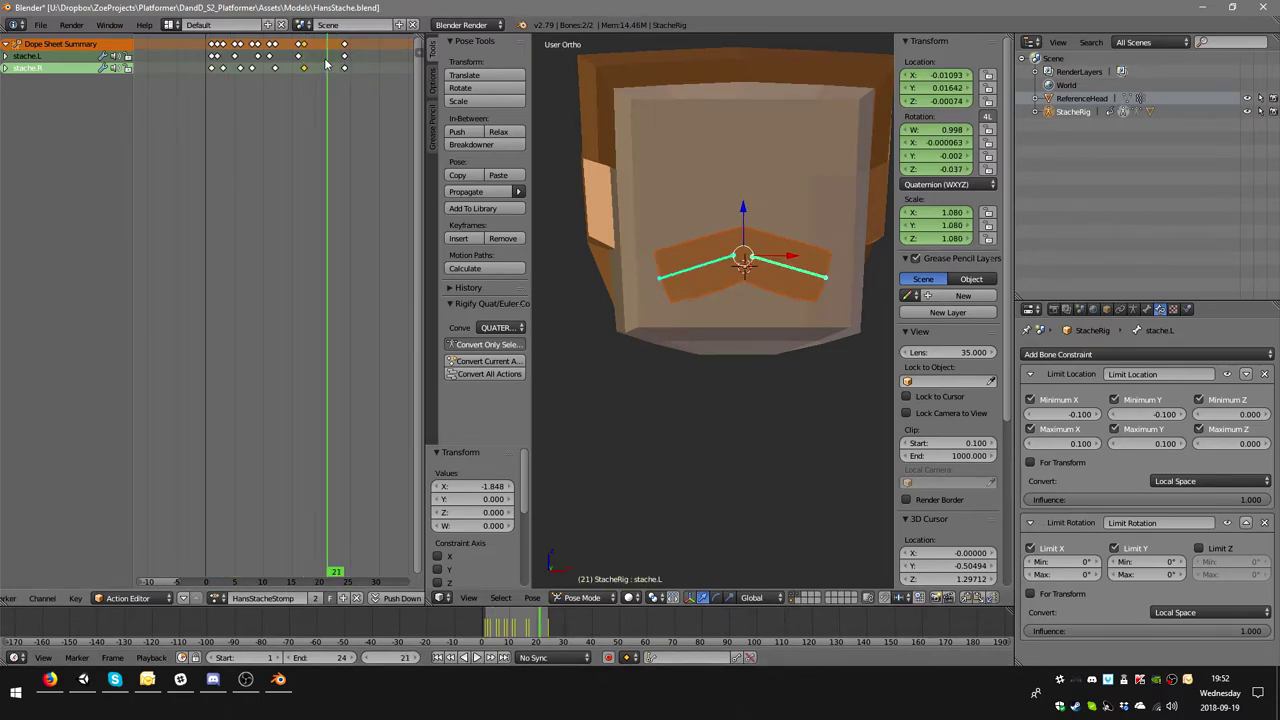
pyautogui.rightClick(724, 271)
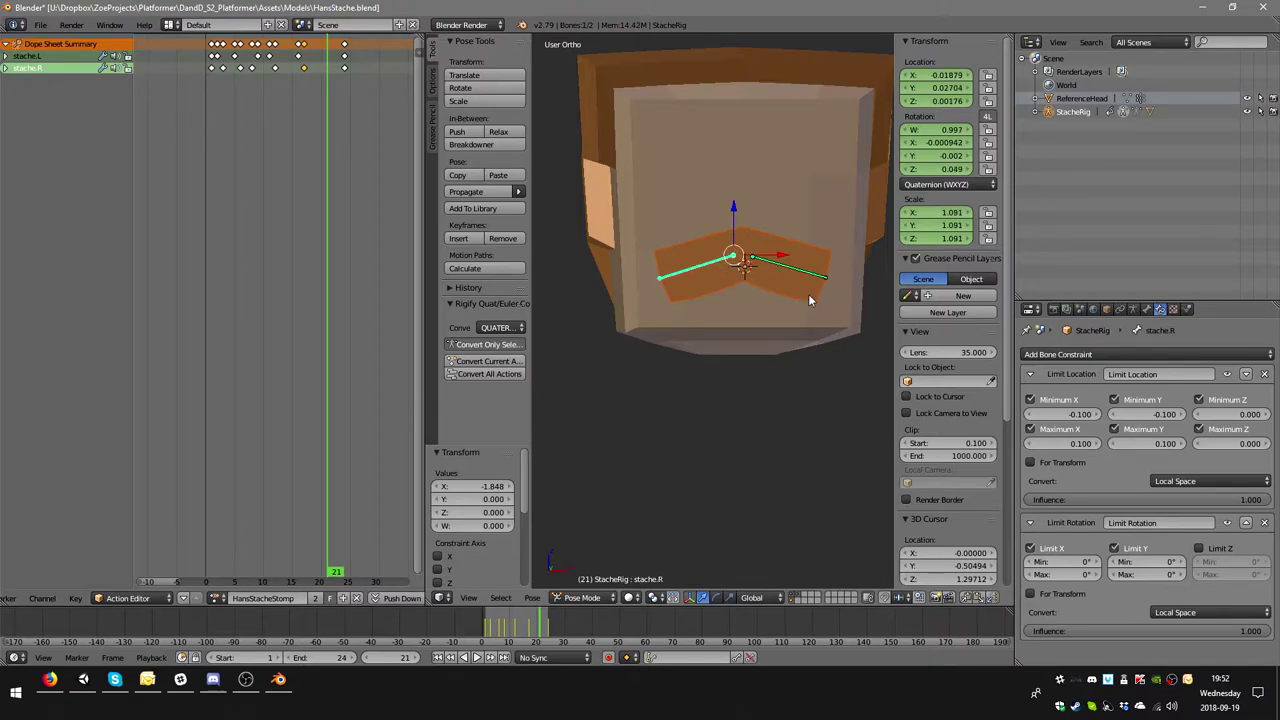
pyautogui.press('r')
pyautogui.click(809, 292)
pyautogui.rightClick(812, 277)
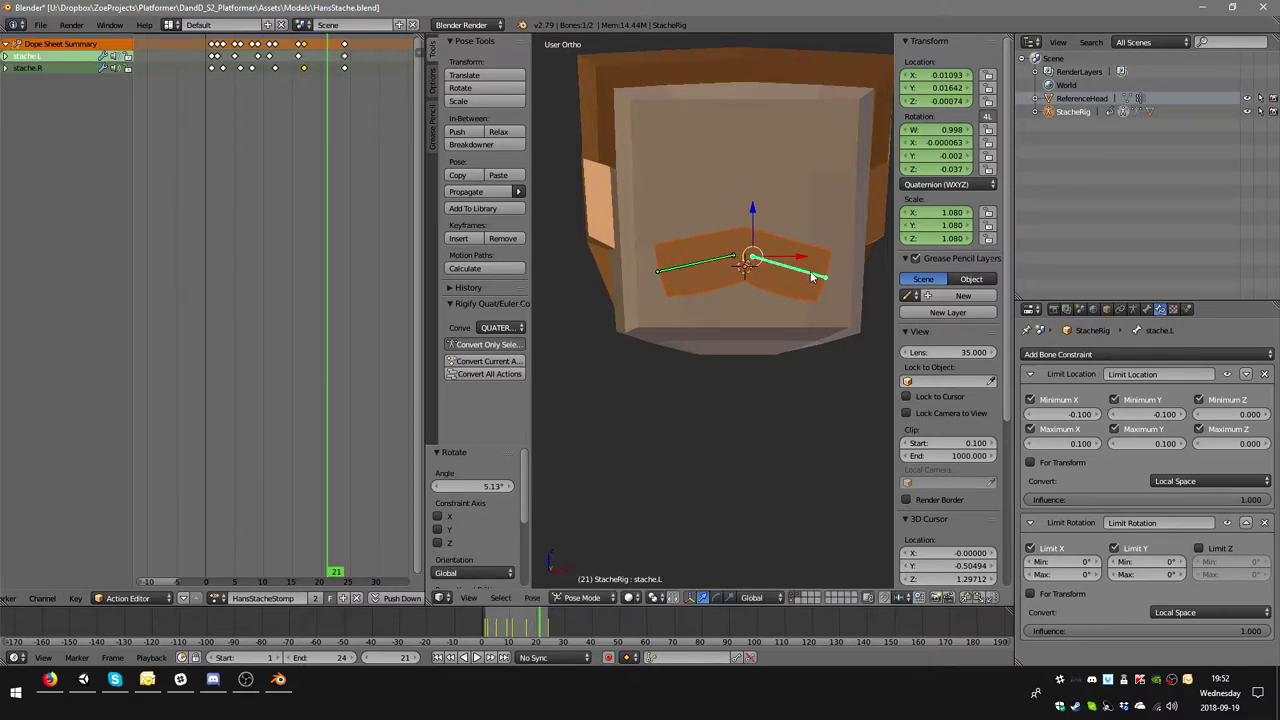
pyautogui.press('r')
pyautogui.click(814, 267)
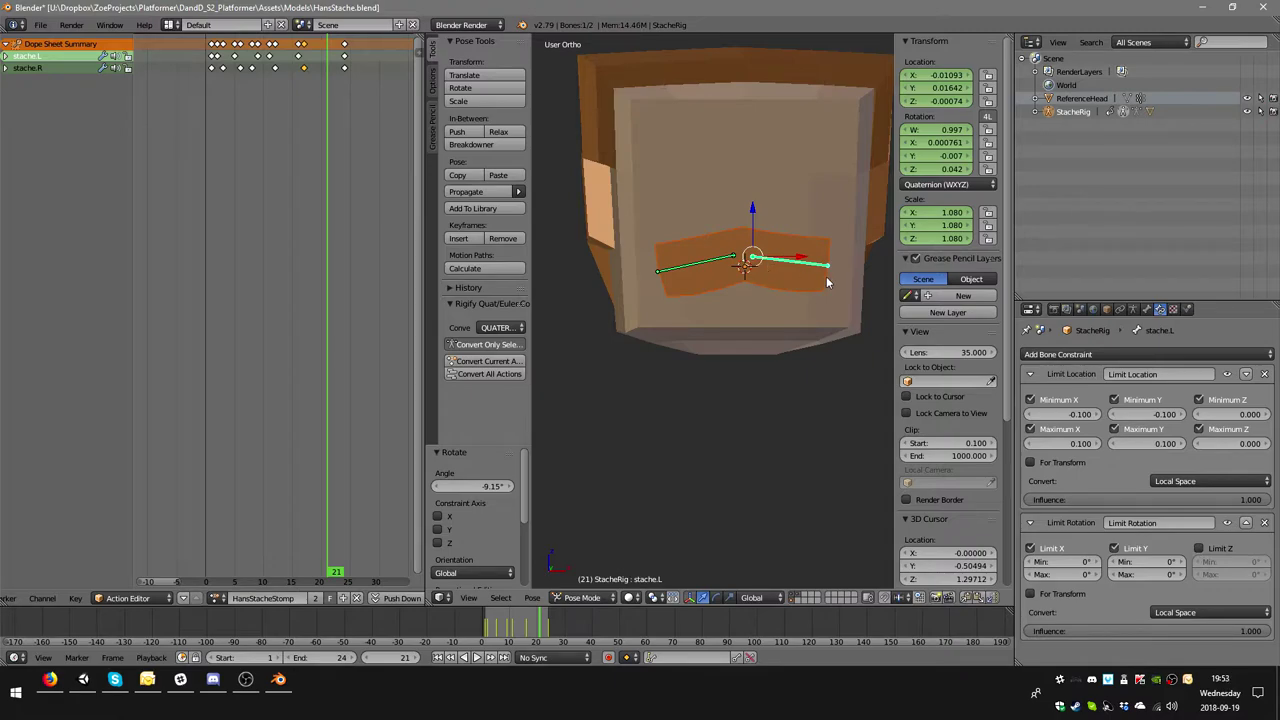
# - Scale the left and right mustache bones slightly smaller
pyautogui.press('s')
pyautogui.click(823, 279)
pyautogui.rightClick(821, 291)
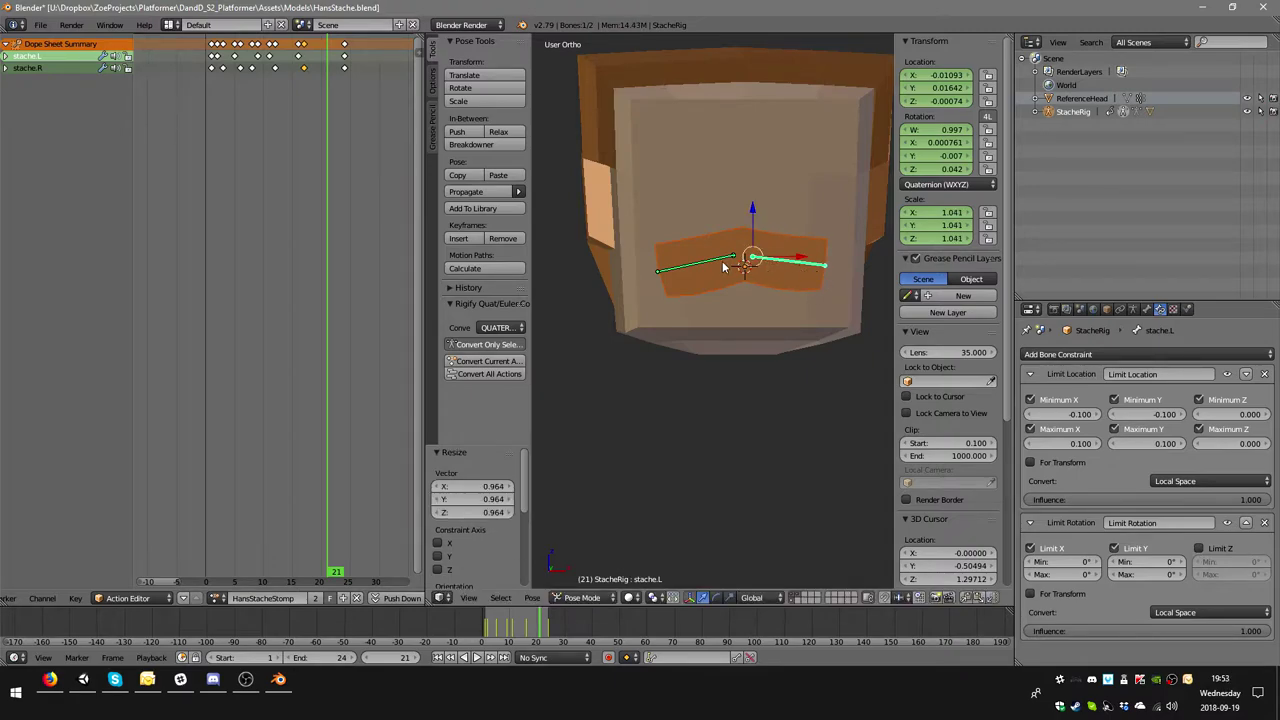
pyautogui.press('s')
pyautogui.click(815, 296)
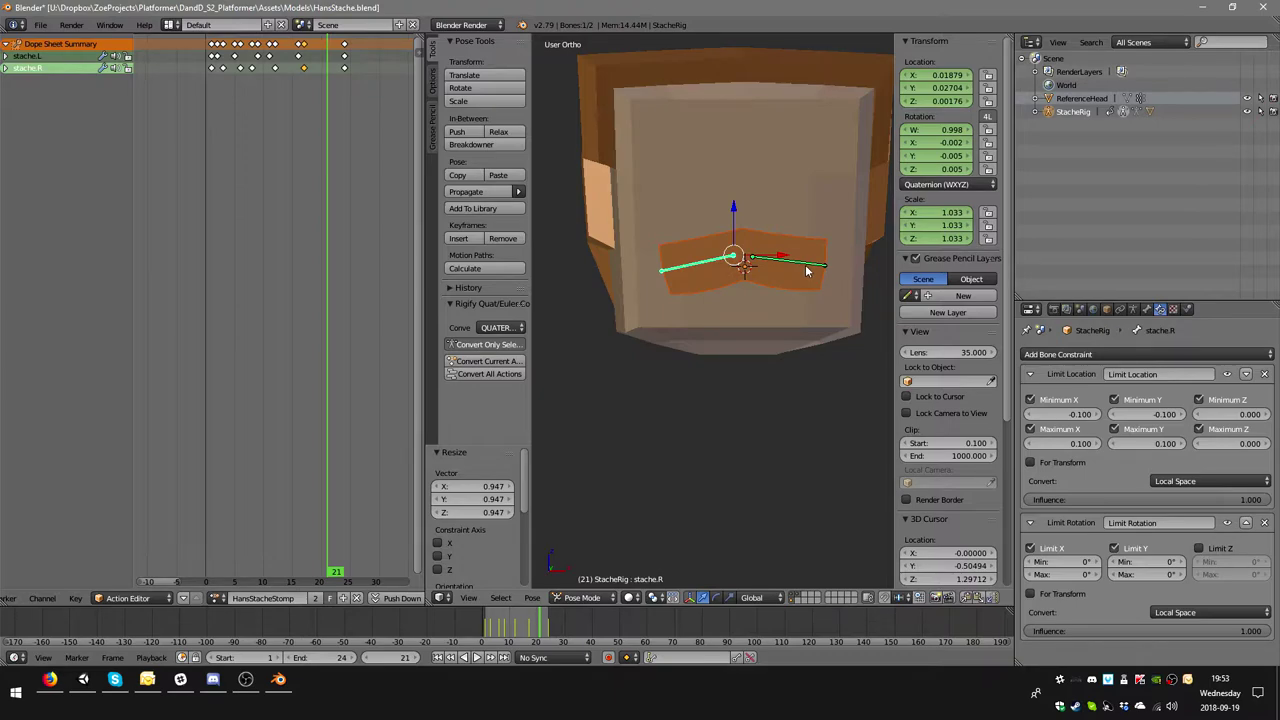
# - Key LocRotScale for both bones at frame 21 and shift those keys slightly earlier
pyautogui.keyDown('shift'); pyautogui.rightClick(807, 271); pyautogui.keyUp('shift')
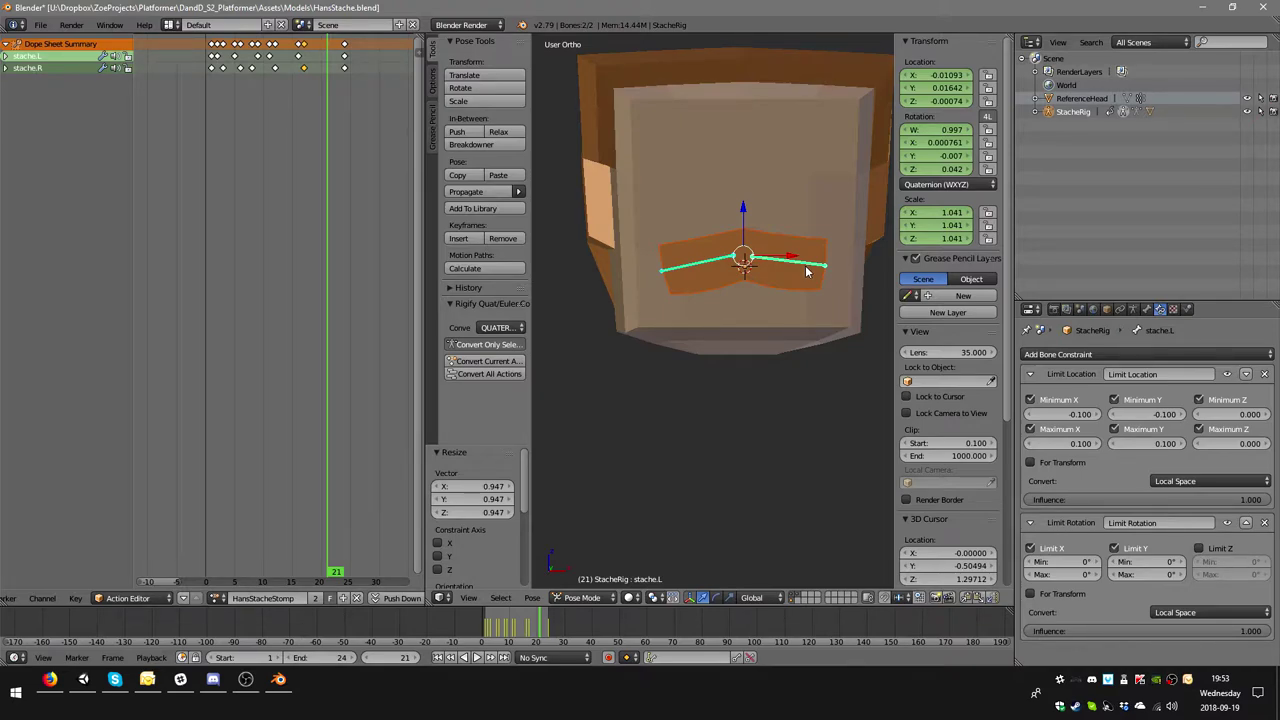
pyautogui.press('i')
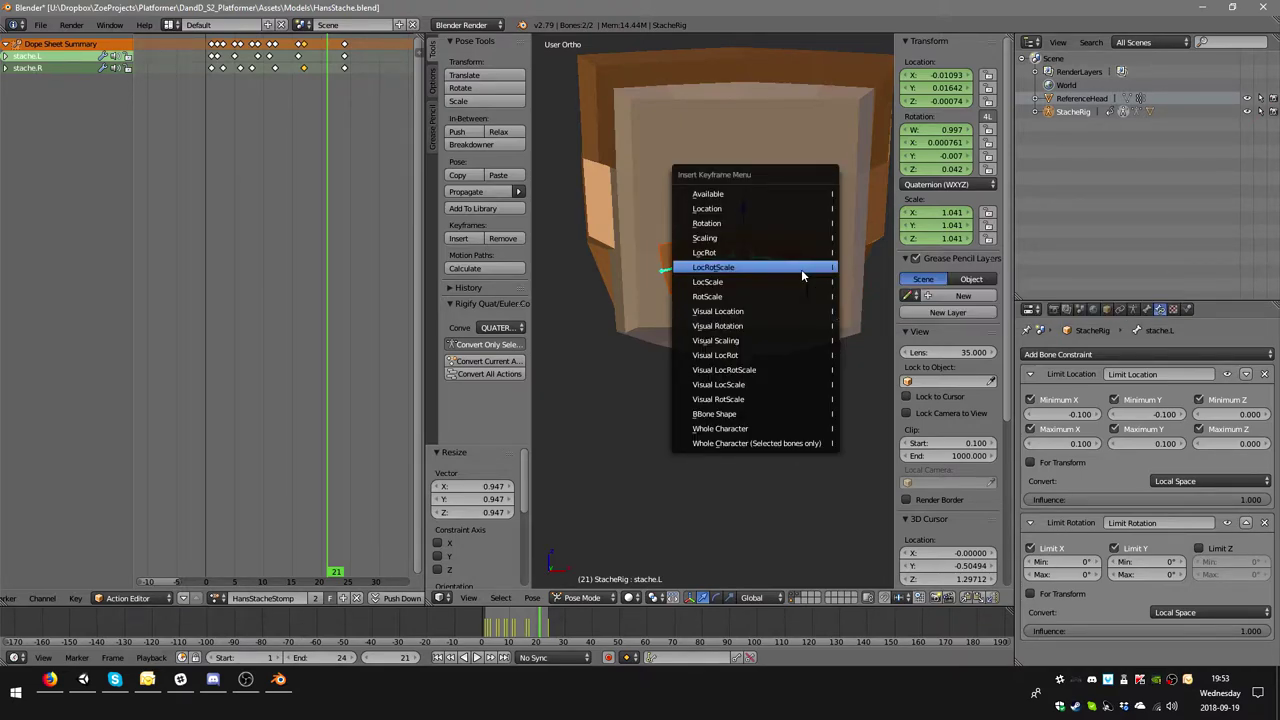
pyautogui.click(801, 269)
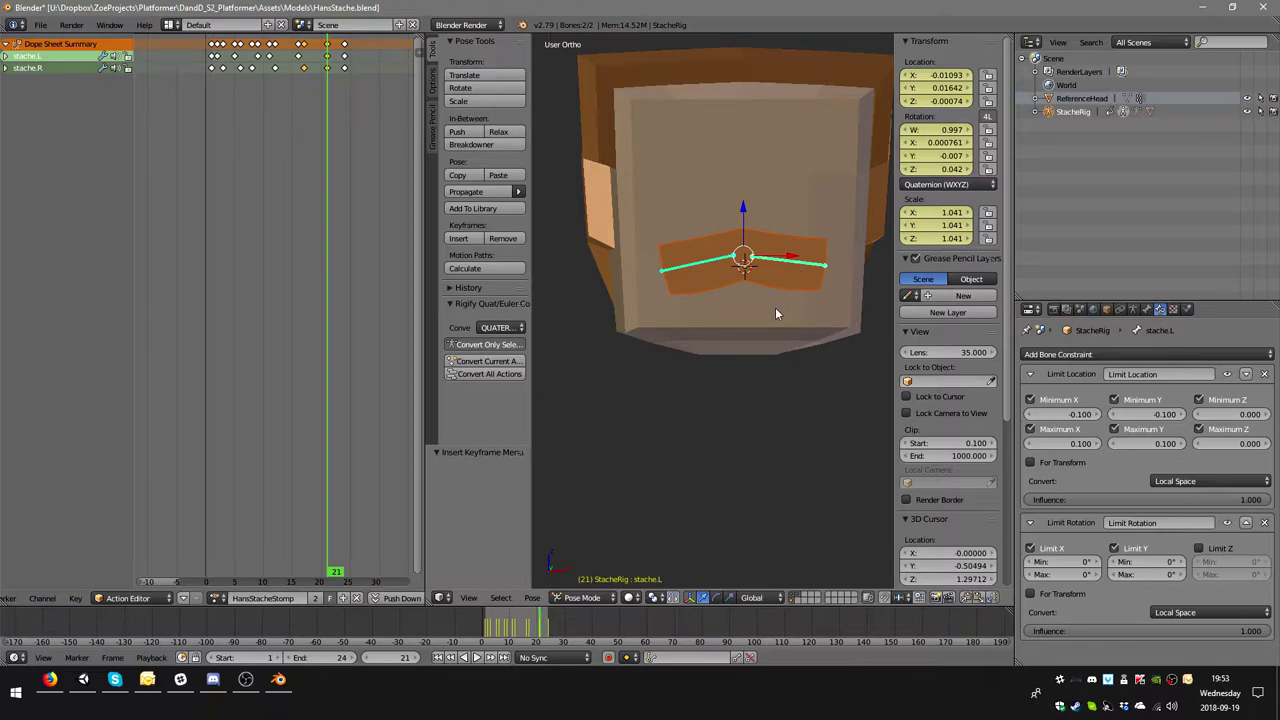
pyautogui.moveTo(788, 318); pyautogui.dragTo(791, 365, button='middle')
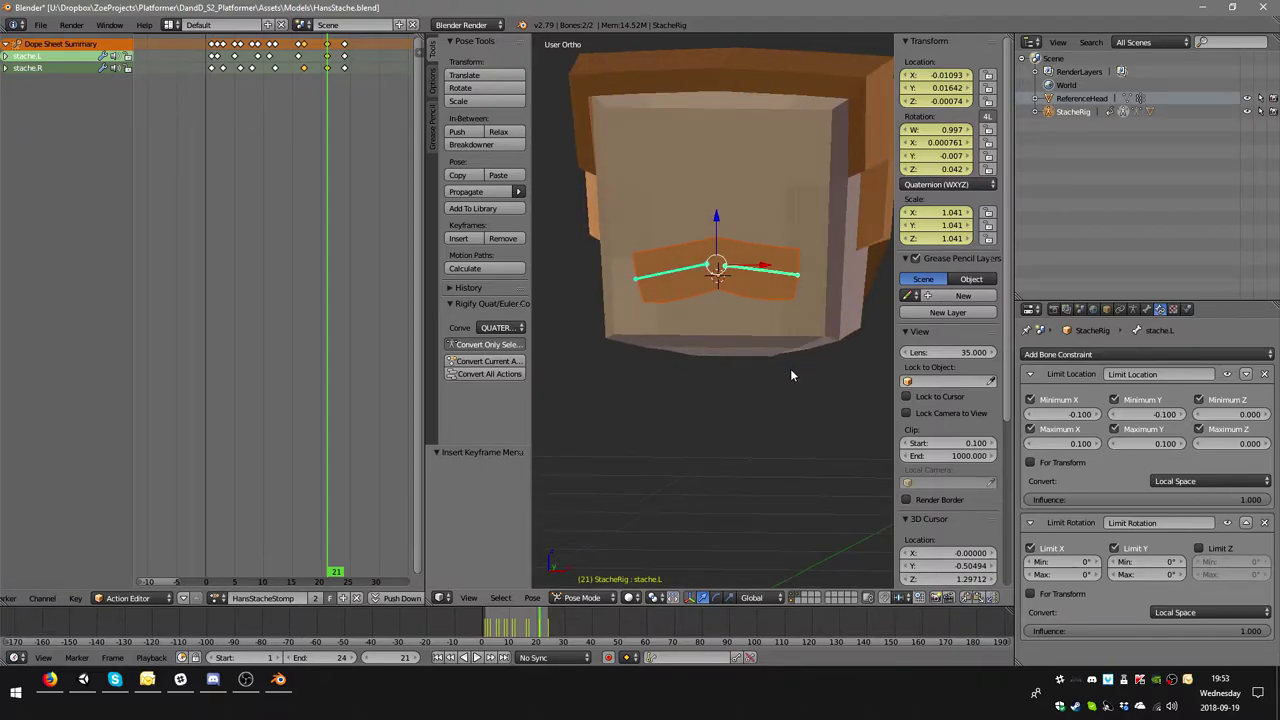
pyautogui.click(327, 56)
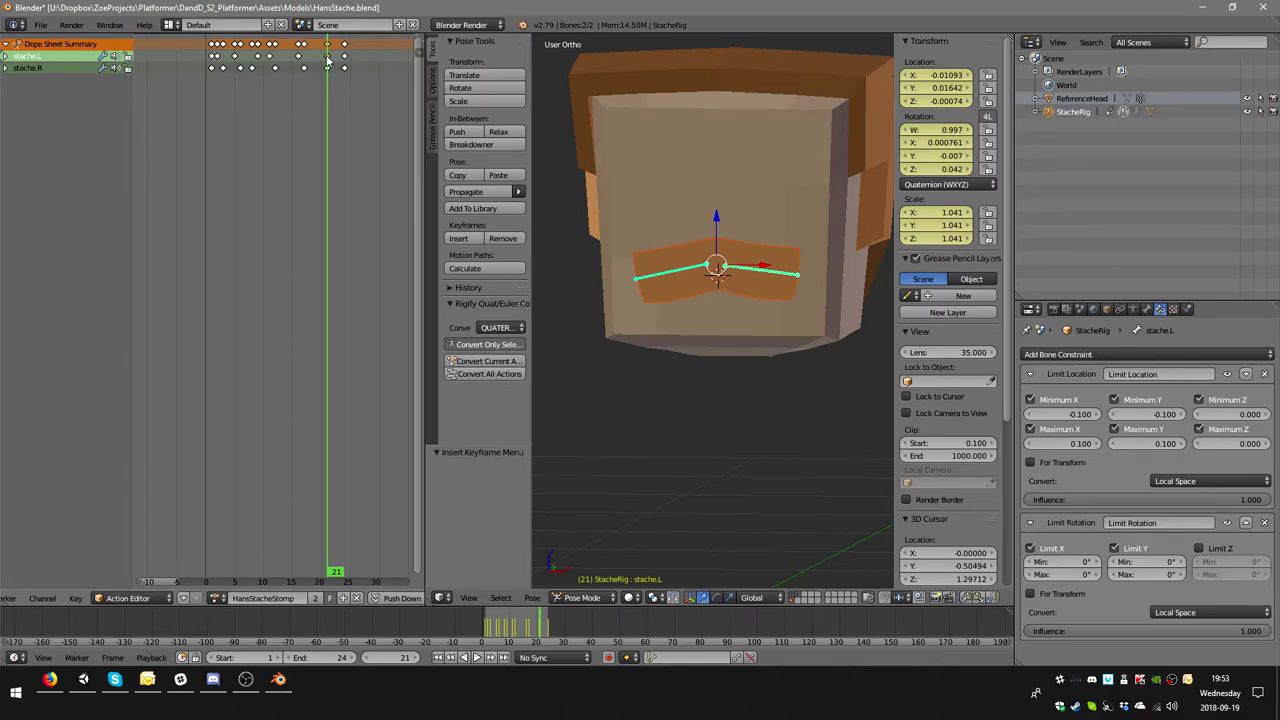
pyautogui.moveTo(327, 58); pyautogui.dragTo(323, 58)
# - Play the animation while orbiting around the head, then stop it with Escape
pyautogui.click(477, 658)
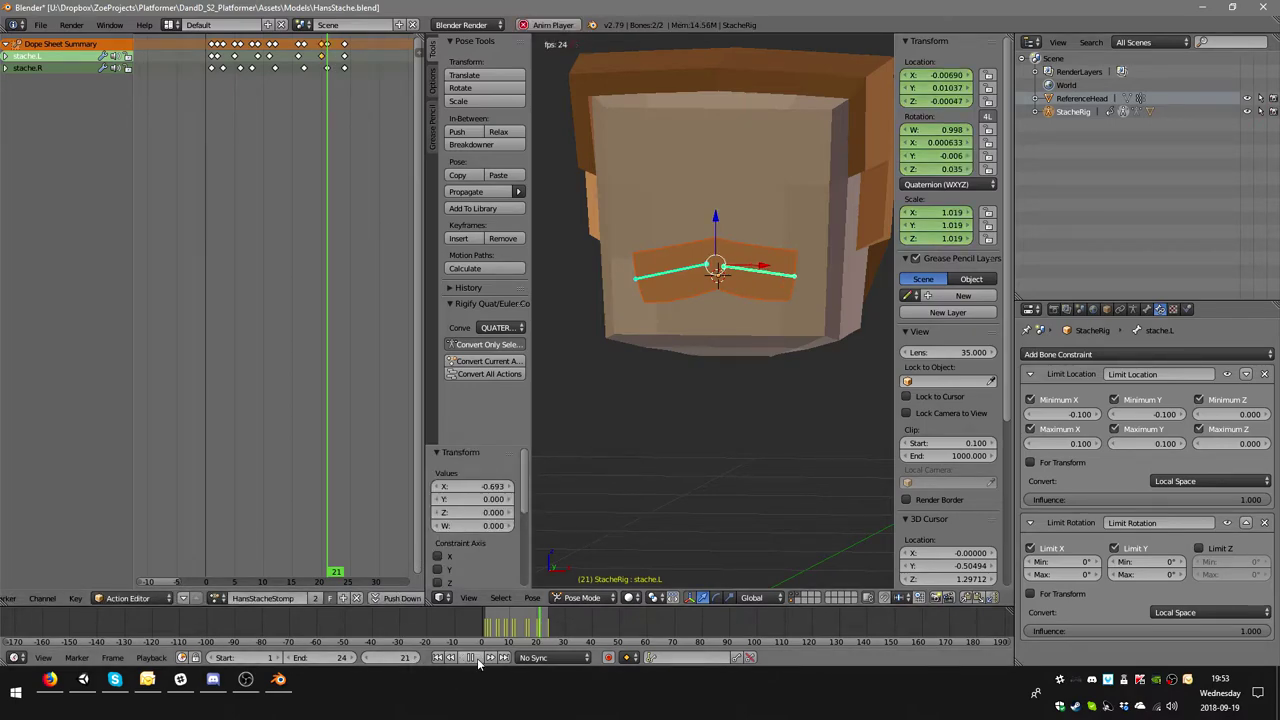
pyautogui.moveTo(702, 435); pyautogui.dragTo(752, 354, button='middle')
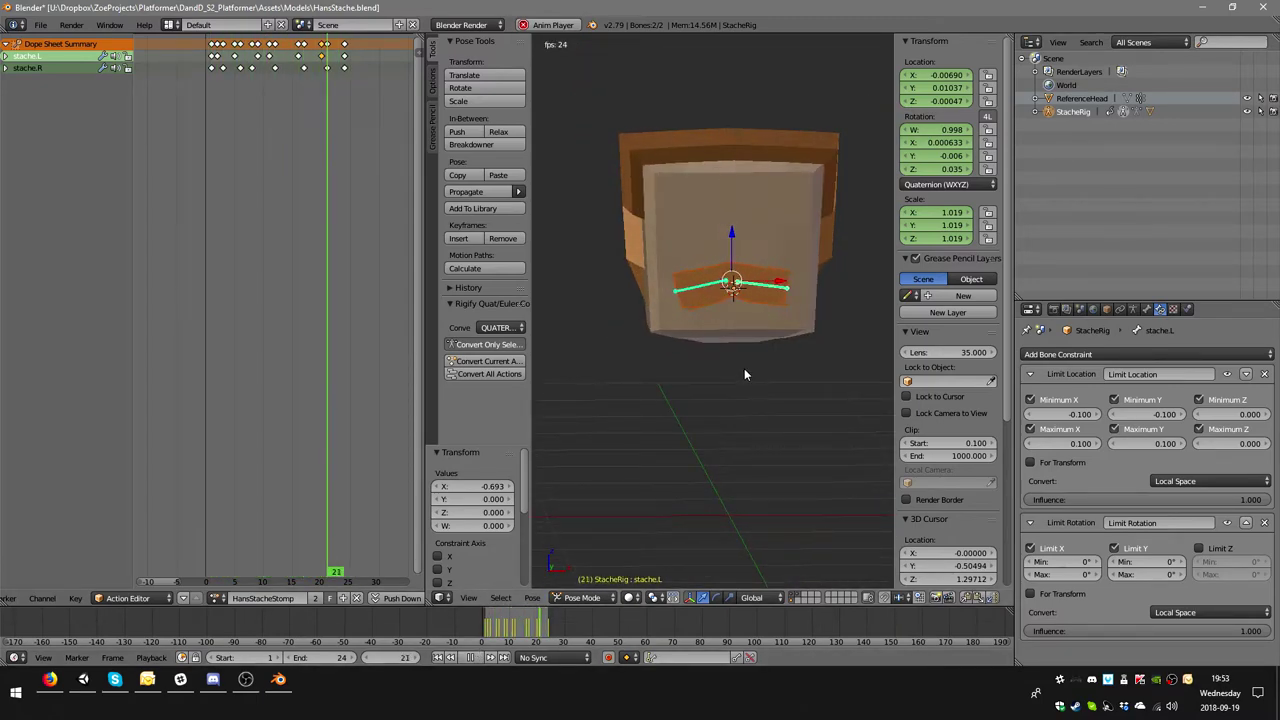
pyautogui.moveTo(748, 360); pyautogui.dragTo(734, 366, button='middle')
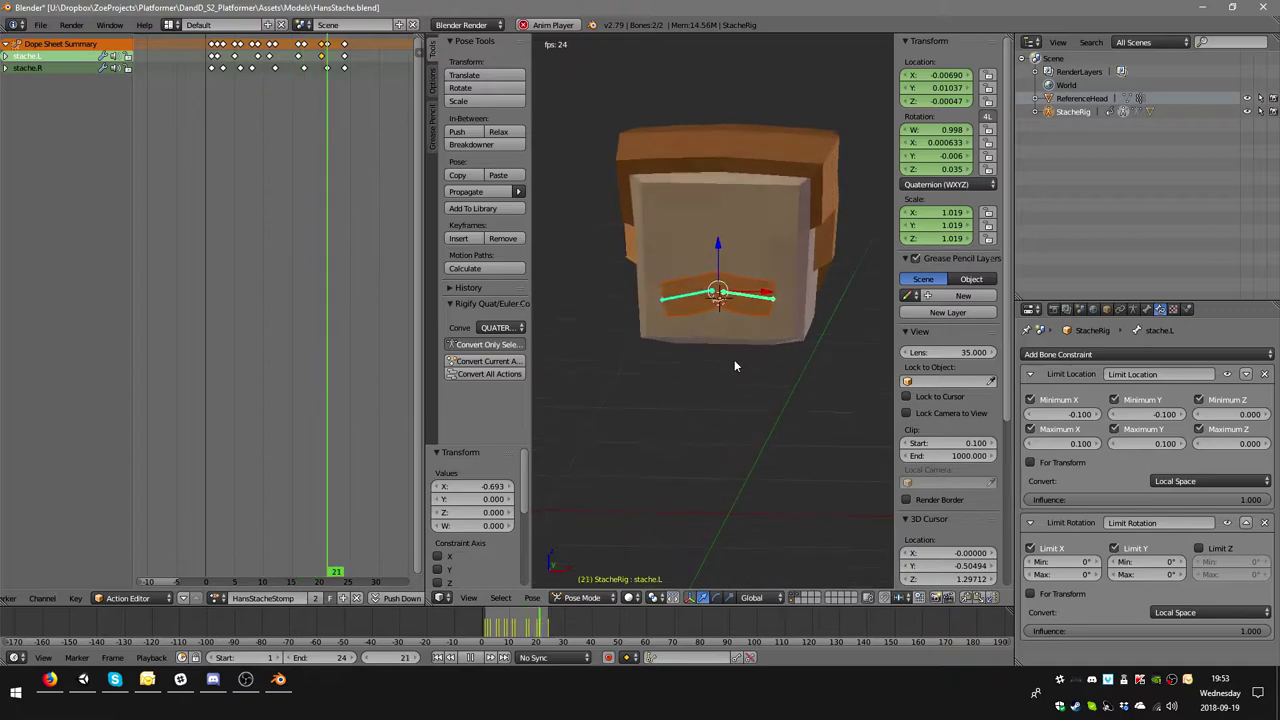
pyautogui.scroll(4, 740, 351)
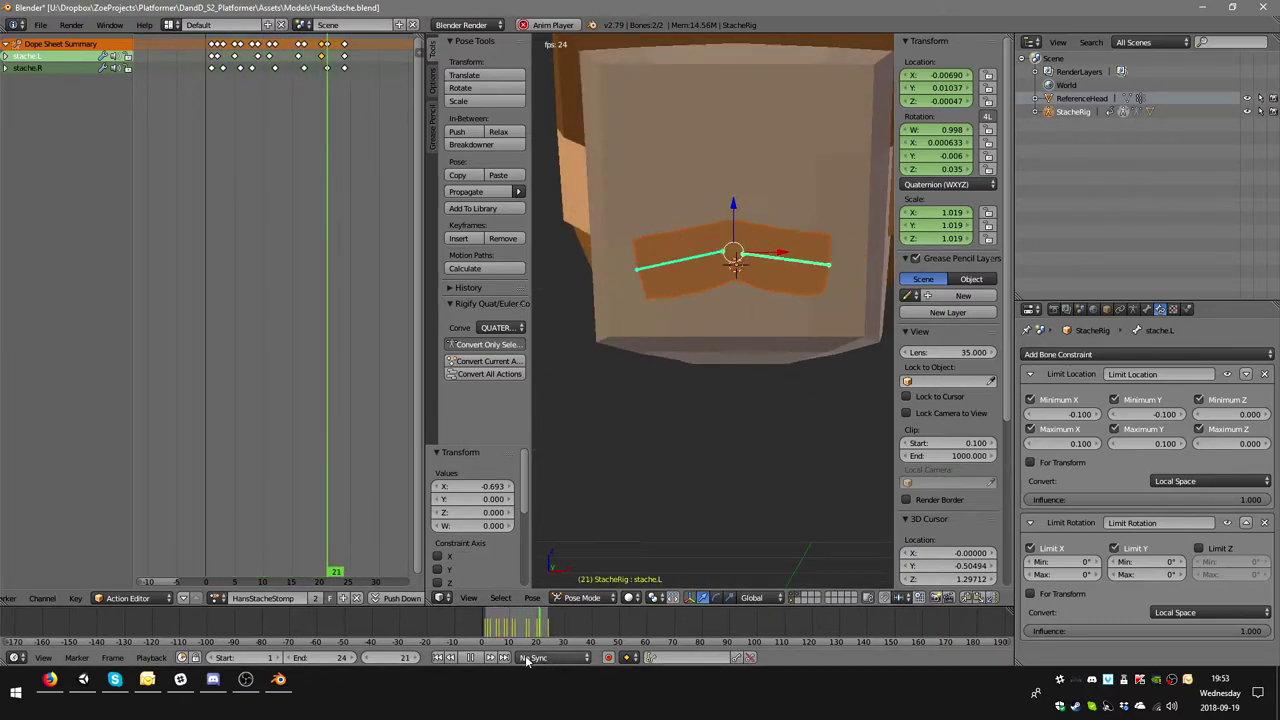
pyautogui.press('Escape')
# - At frame 21, nudge stache.R along X and Z and key the pose
pyautogui.click(318, 66)
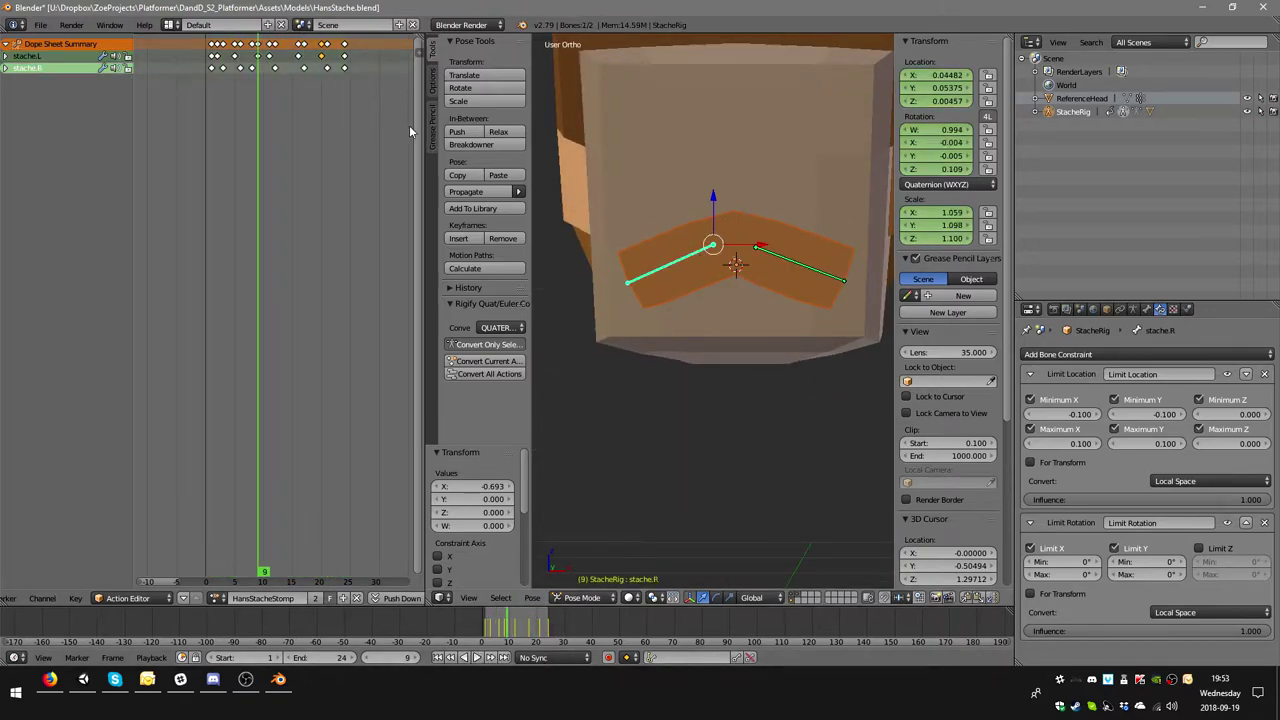
pyautogui.click(330, 74)
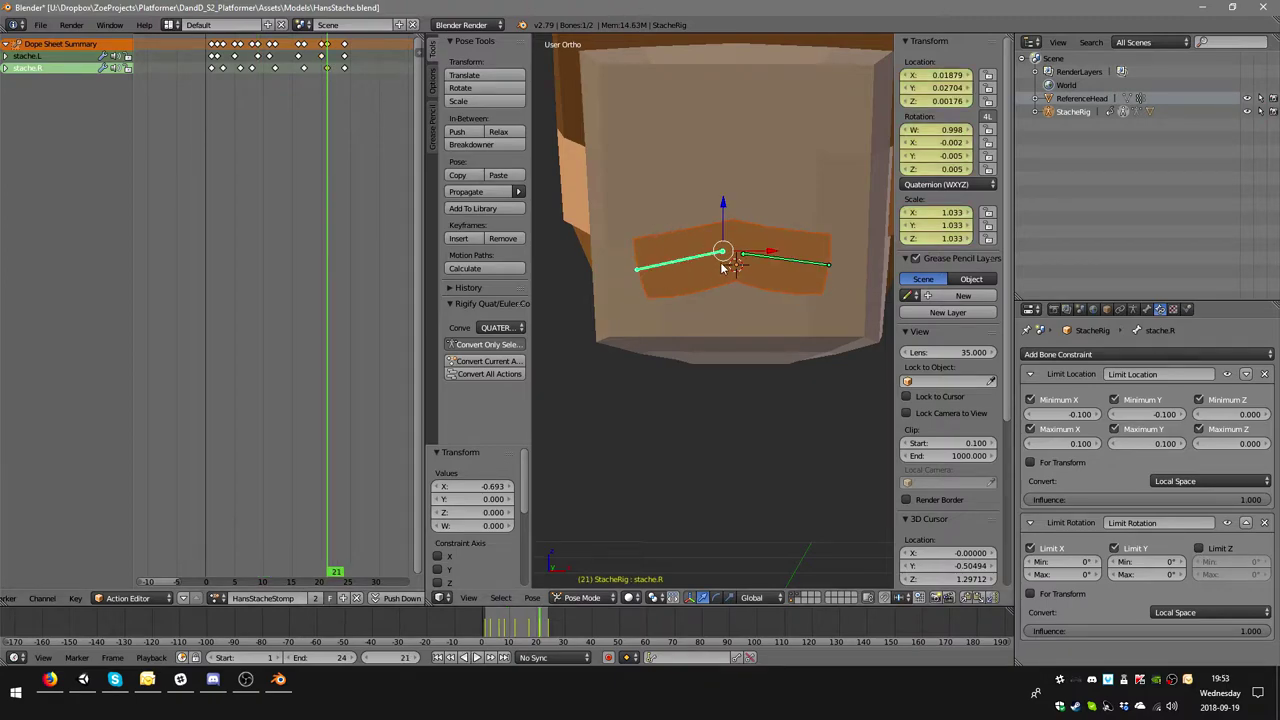
pyautogui.press('g')
pyautogui.press('x')
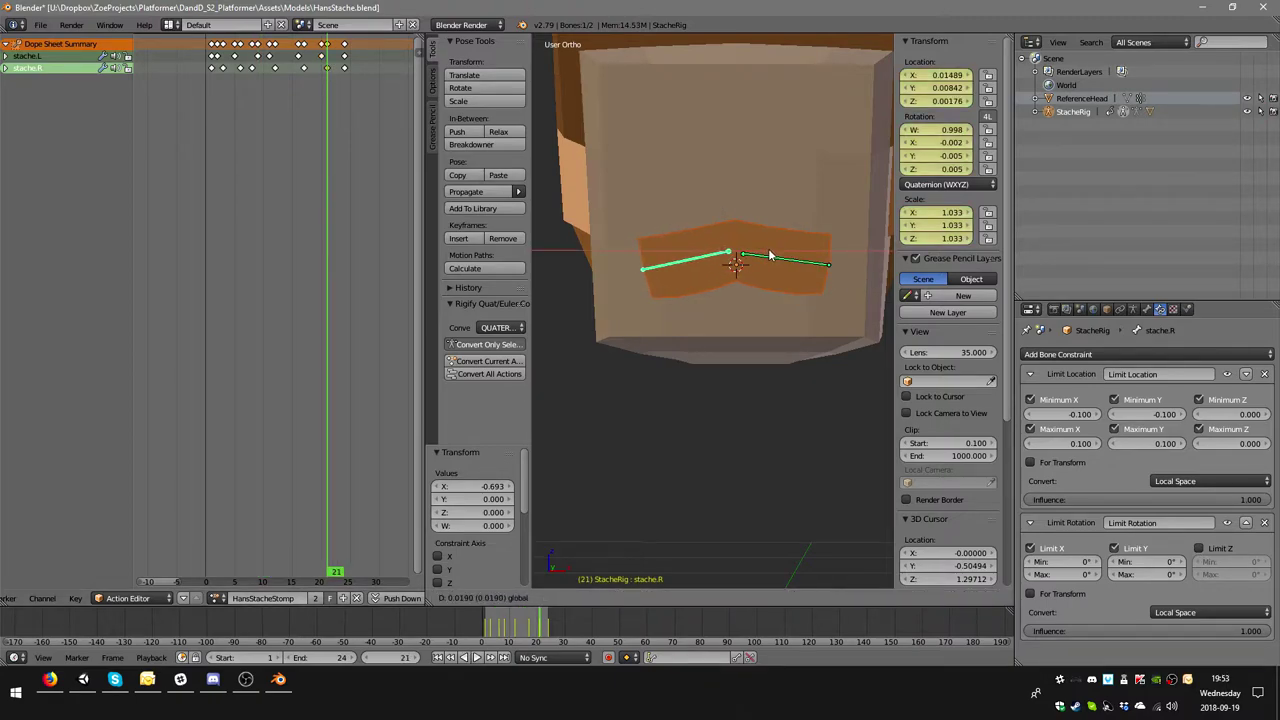
pyautogui.click(740, 233)
pyautogui.press('g')
pyautogui.press('z')
pyautogui.click(735, 224)
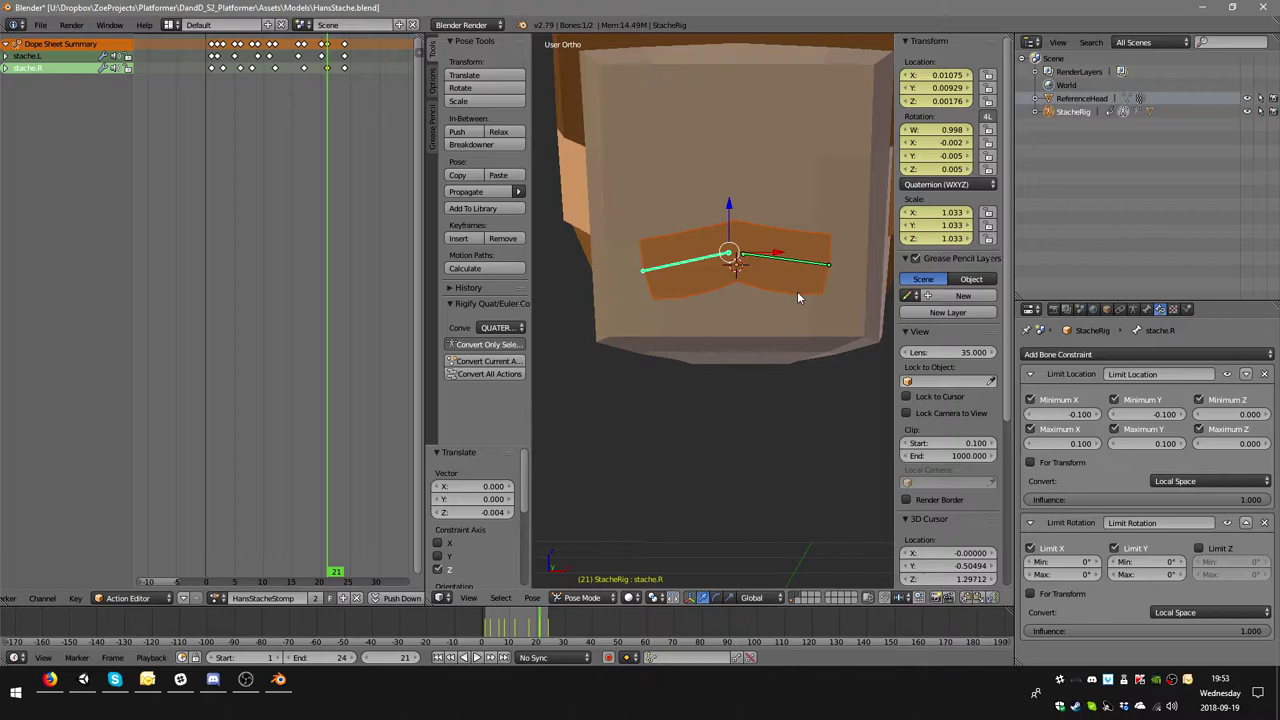
pyautogui.click(777, 291)
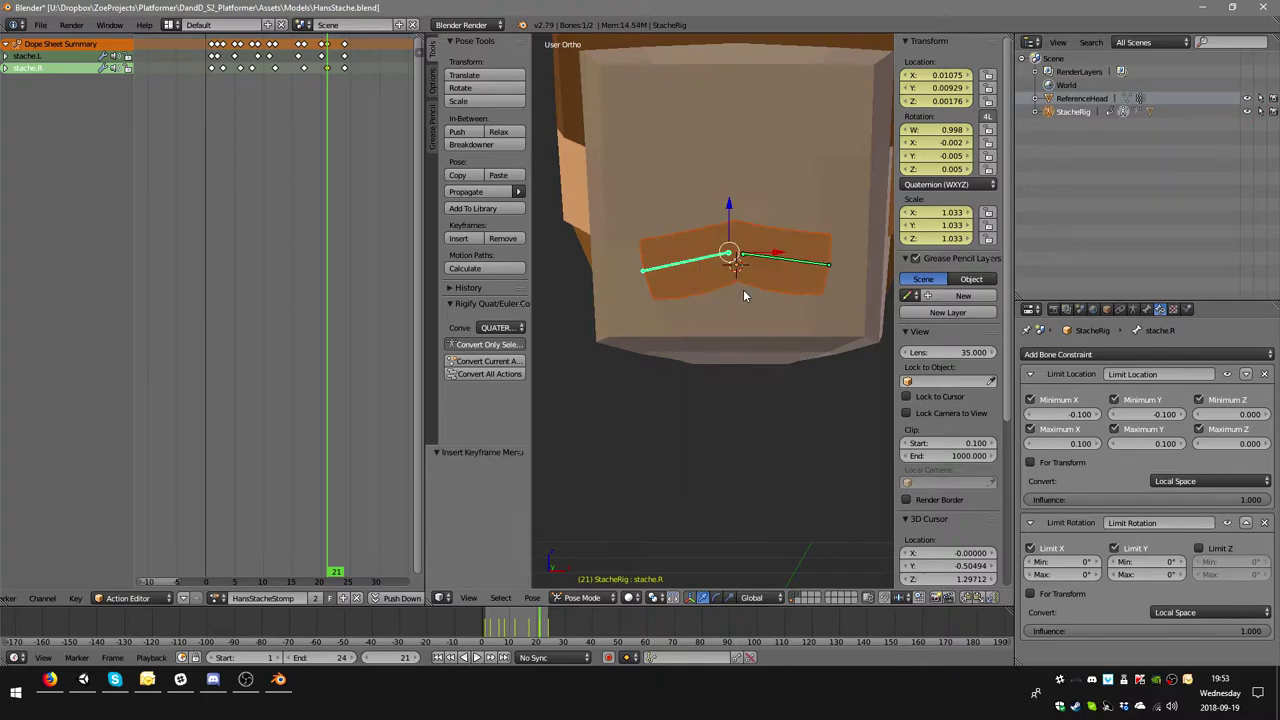
# - Play the HansStacheStomp action to check the motion, then stop it
pyautogui.click(477, 654)
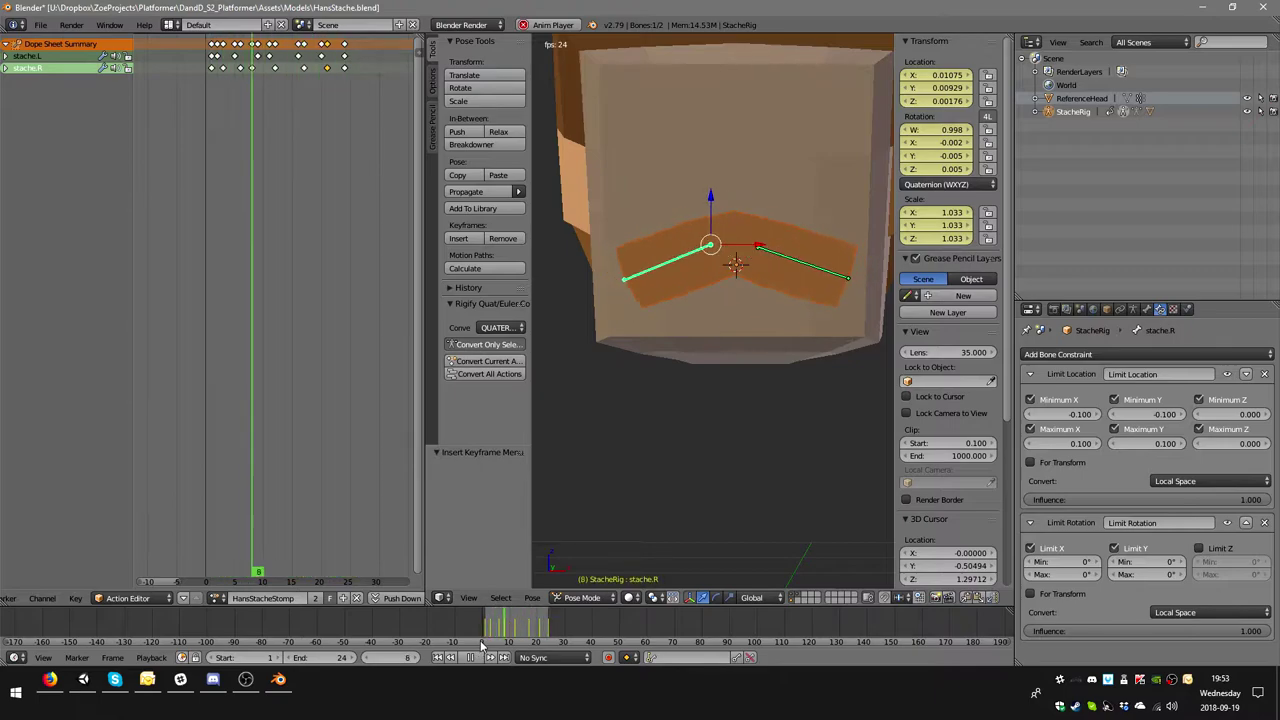
pyautogui.scroll(-4, 704, 373)
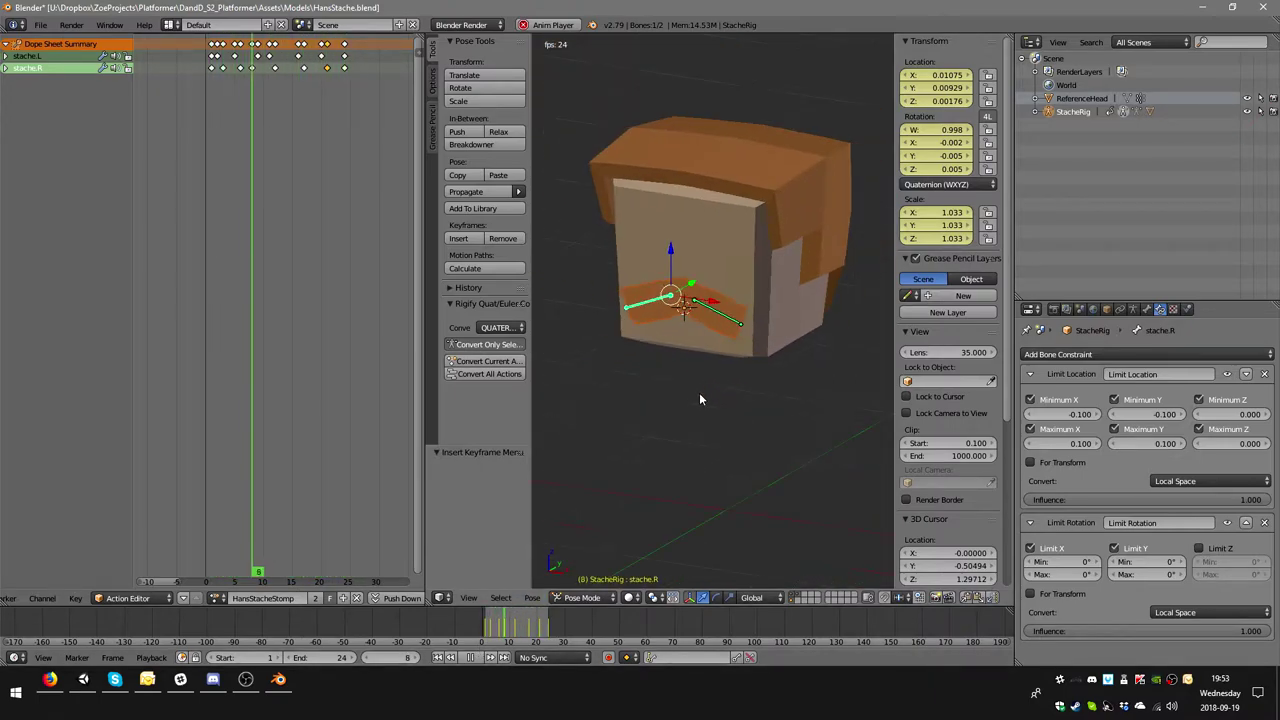
pyautogui.click(477, 657)
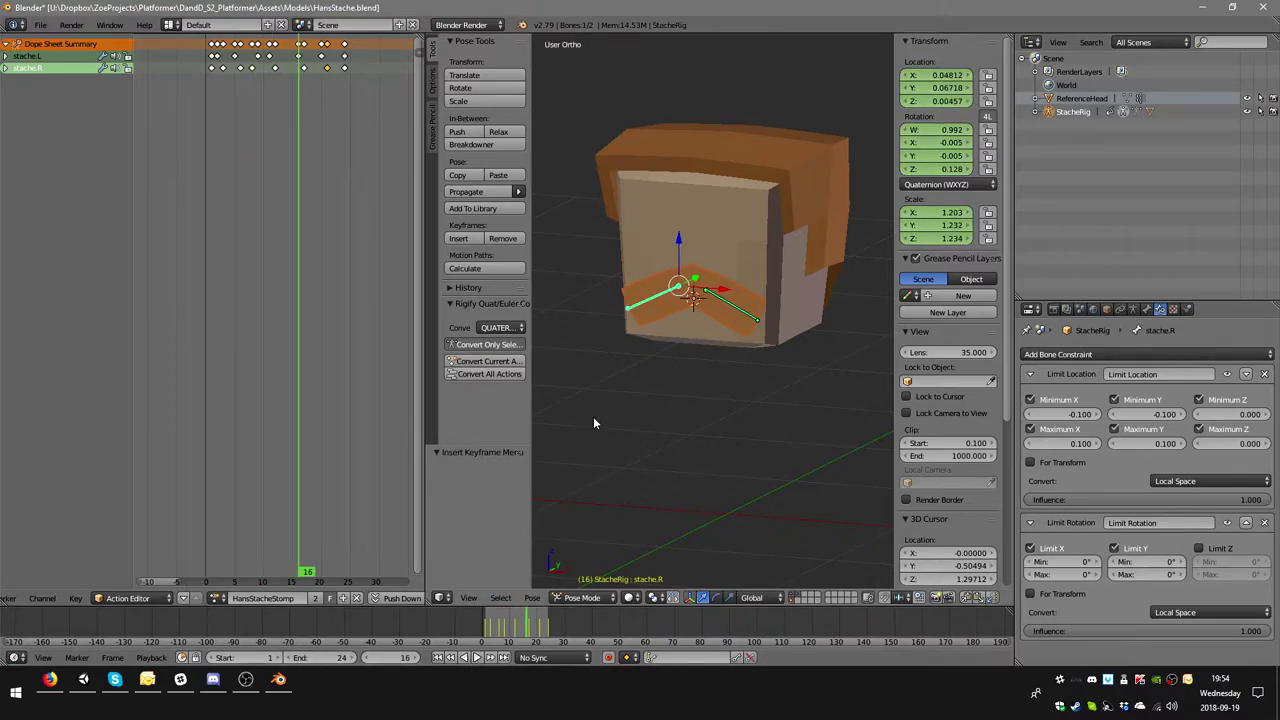
pyautogui.press('space')
pyautogui.press('Return')
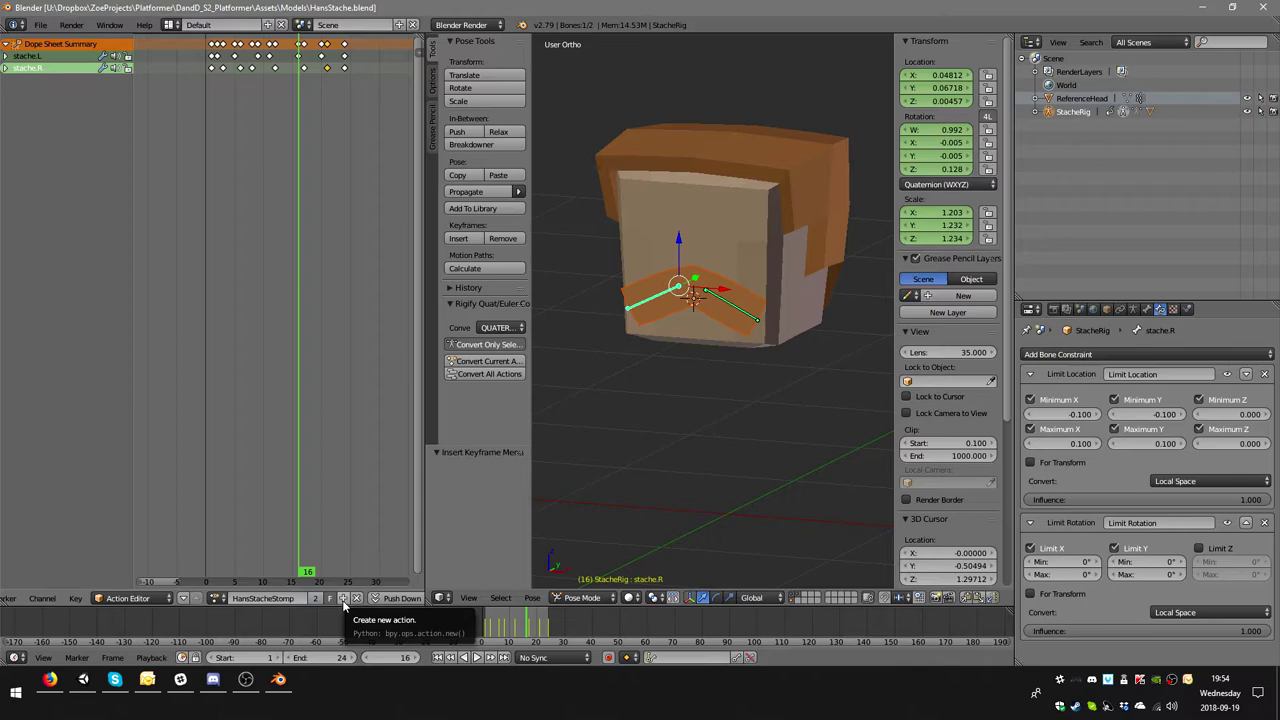
# - Create a new action copy named HansStacheDie and save the blend file
pyautogui.click(343, 599)
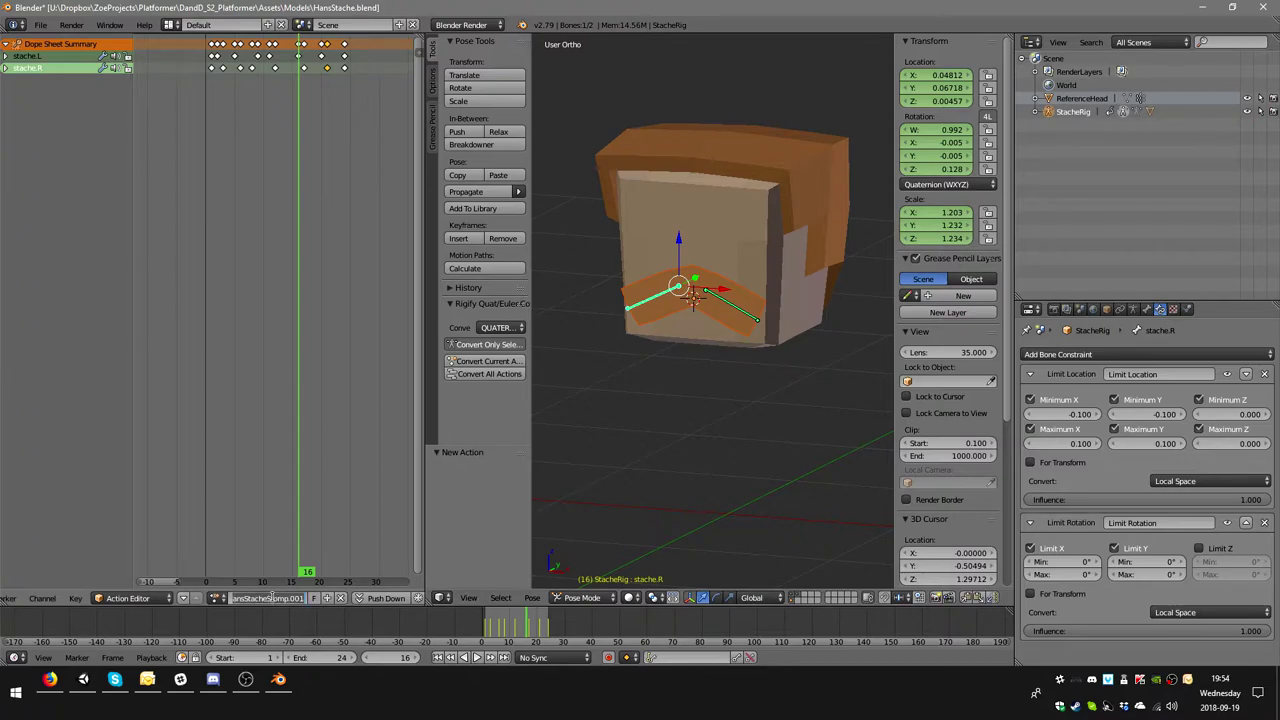
pyautogui.click(270, 598)
pyautogui.moveTo(268, 598); pyautogui.dragTo(231, 598)
pyautogui.write('D')
pyautogui.press('BackSpace')
pyautogui.press('Return')
pyautogui.hotkey('ctrl', 's')
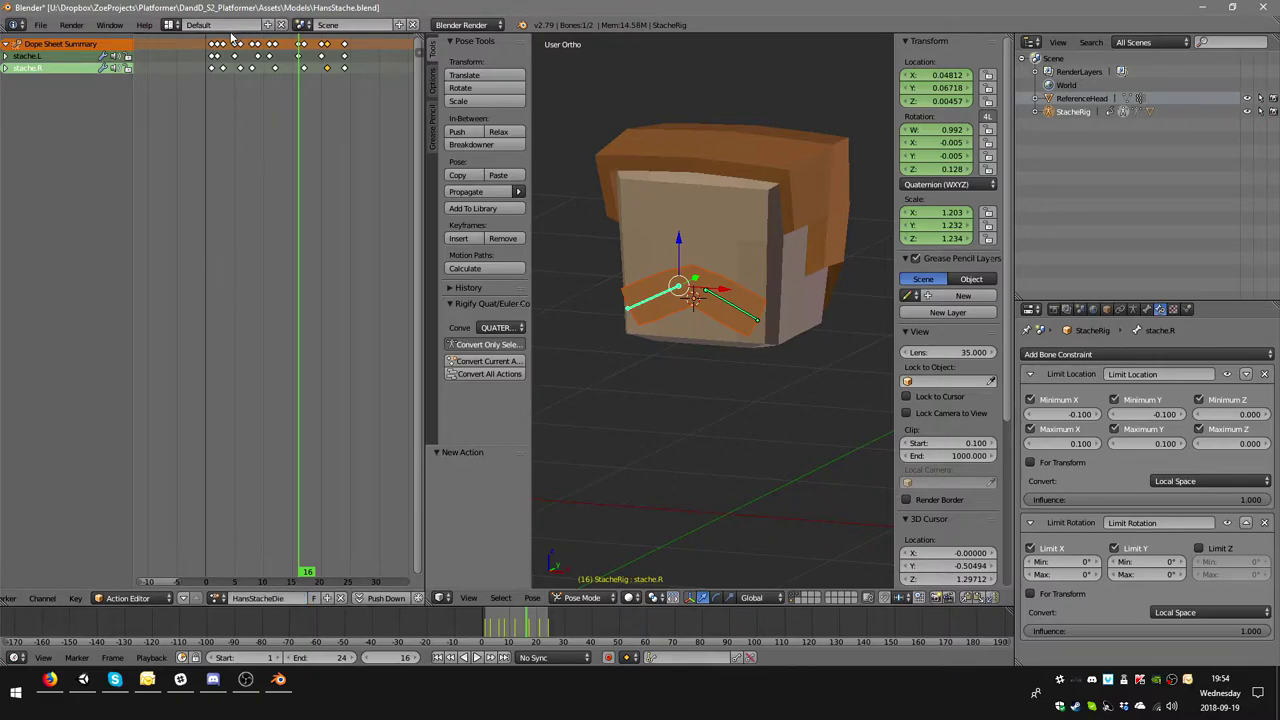
# - Delete every keyframe after frame 1, leaving only the rest-pose keys
pyautogui.click(218, 45)
pyautogui.rightClick(218, 45)
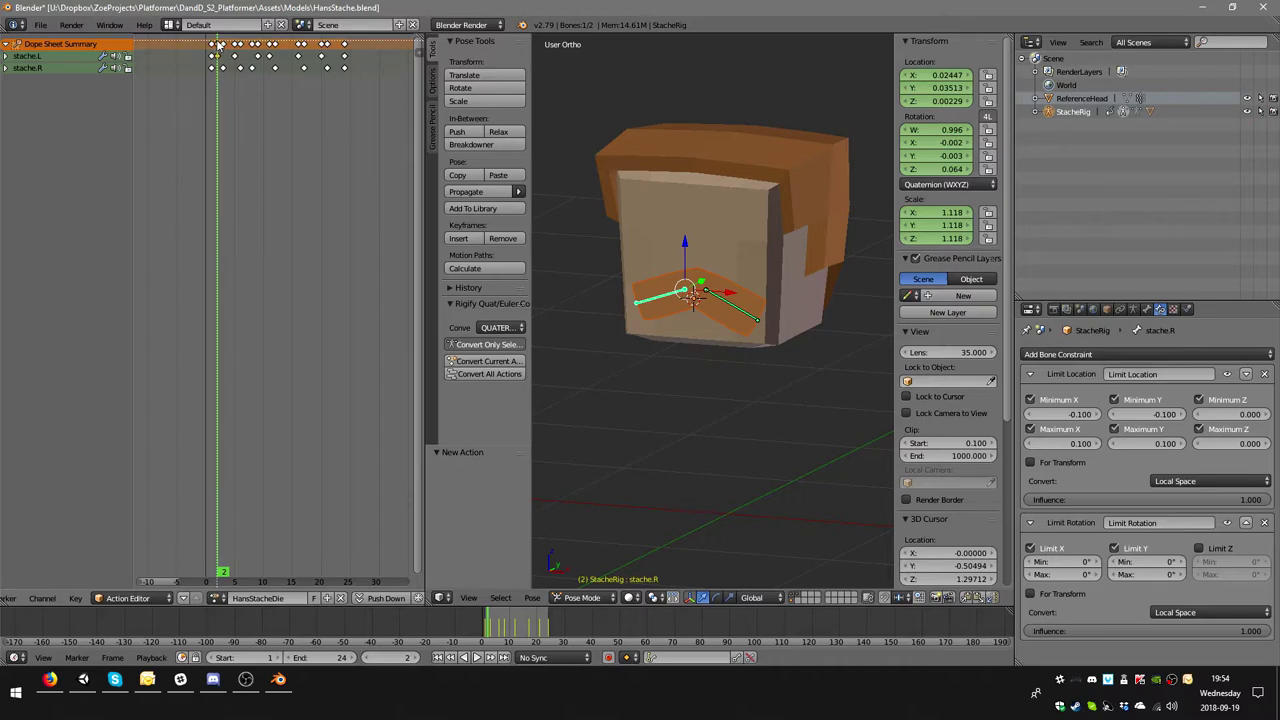
pyautogui.moveTo(200, 42); pyautogui.dragTo(372, 52, button='right')
pyautogui.press('x')
pyautogui.click(368, 48)
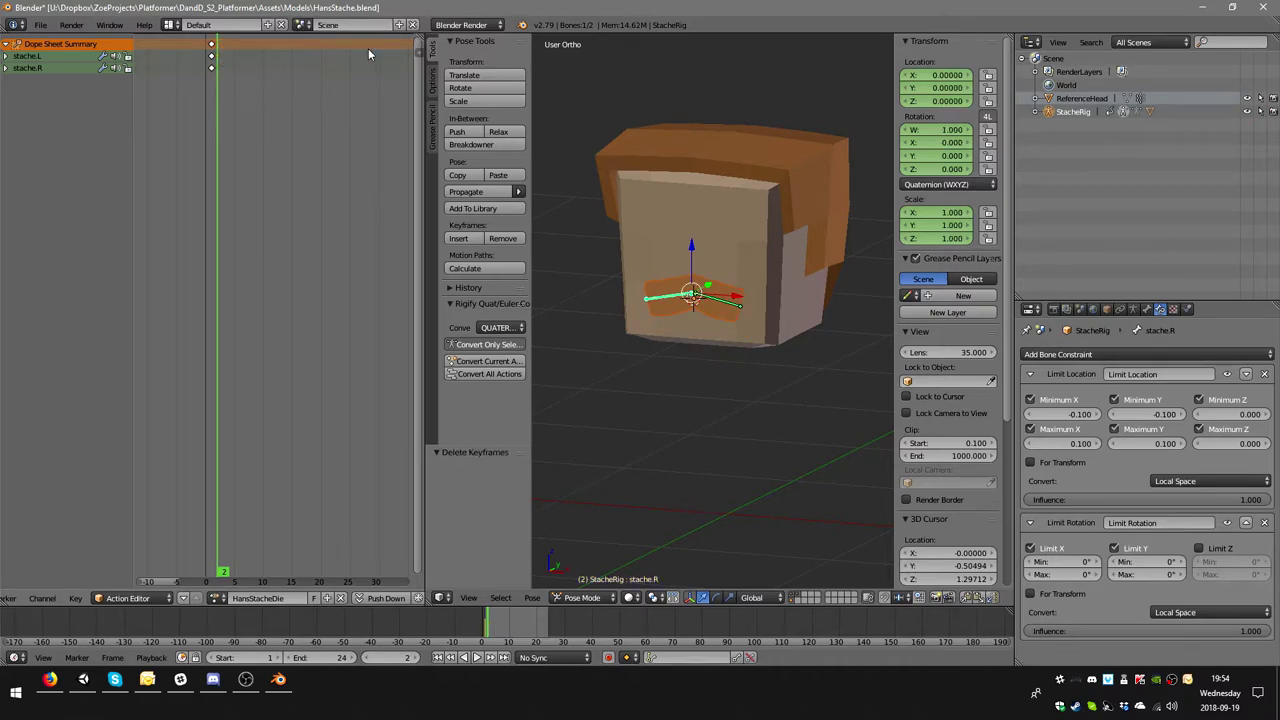
# - At frame 1, centre the view on the mustache bone and duplicate the frame-1 keys
pyautogui.click(211, 47)
pyautogui.press('KP_Decimal')
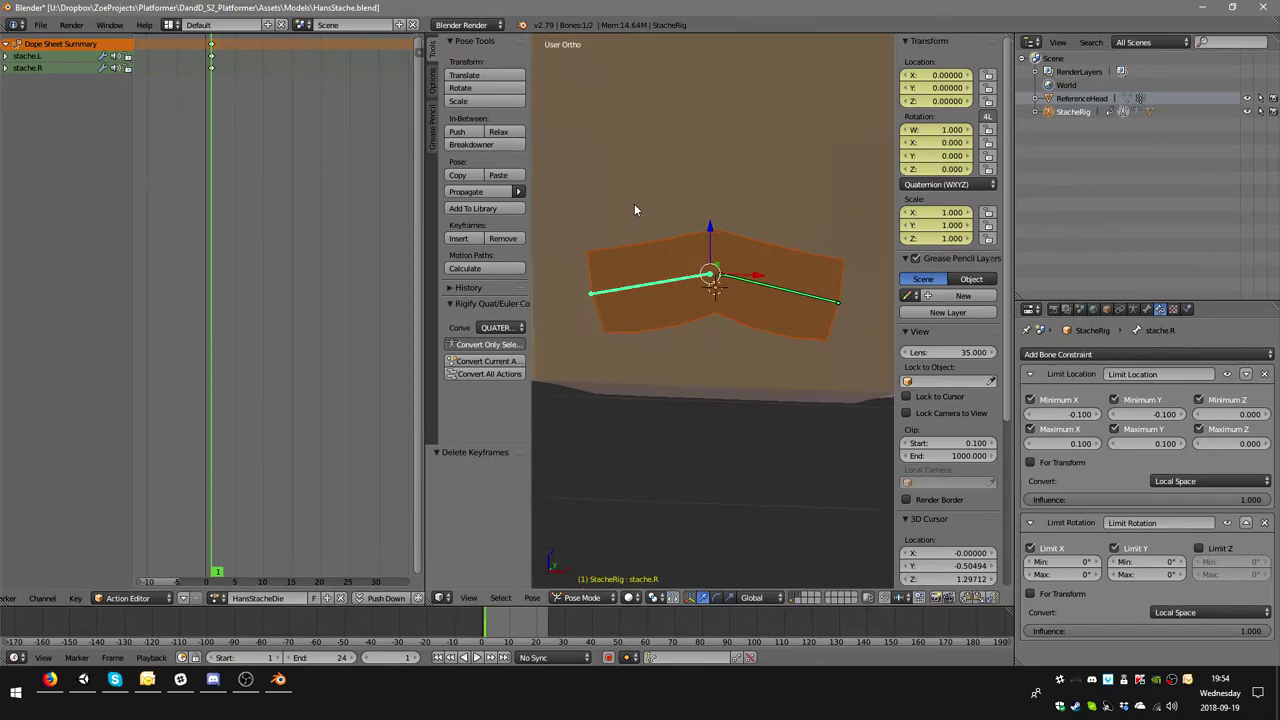
pyautogui.scroll(-3, 650, 208)
pyautogui.scroll(-1, 655, 200)
pyautogui.scroll(-2, 740, 230)
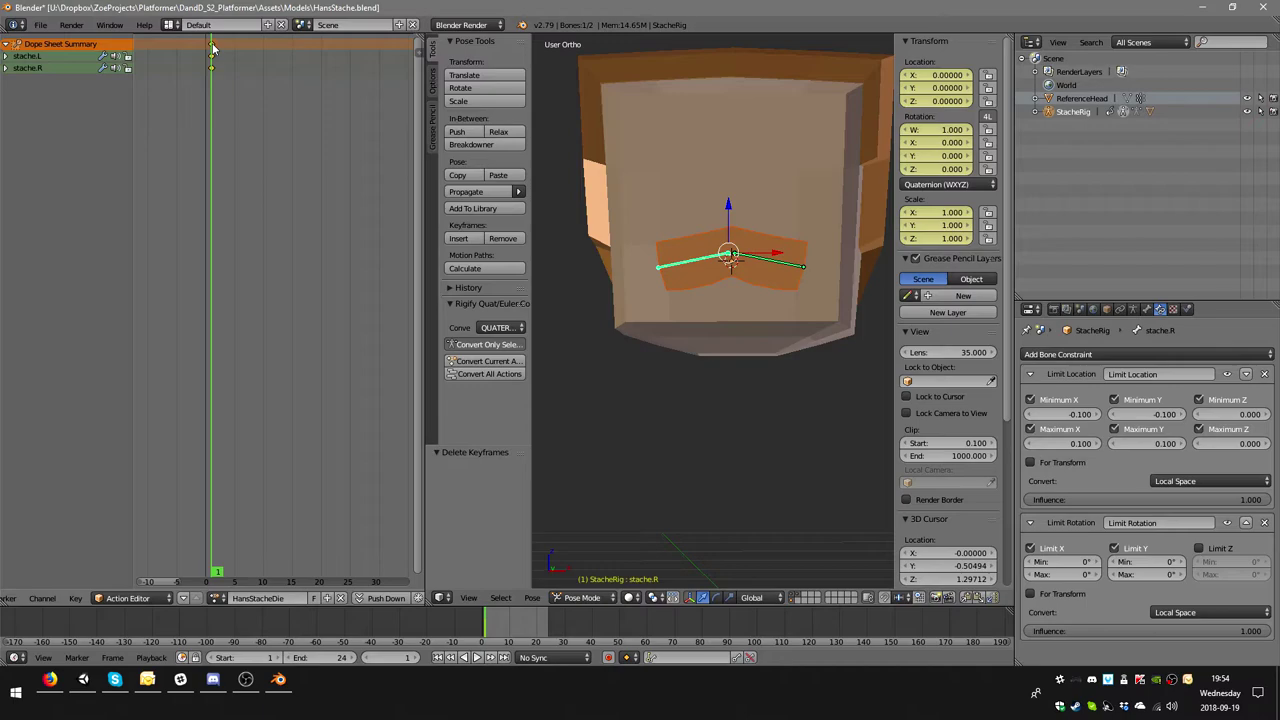
pyautogui.hotkey('shift', 'd')
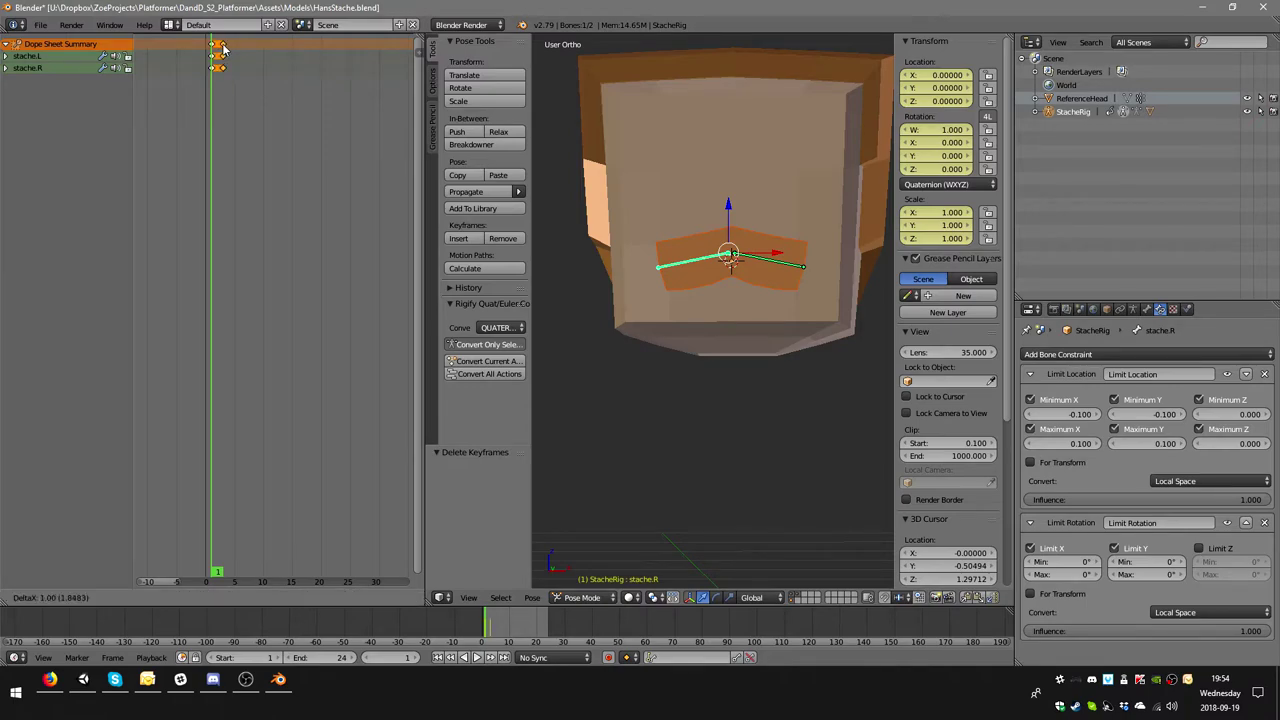
# - Drop the copied keys at frame 3, give the action a fake user, and shift both stache bones along X
pyautogui.click(224, 47)
pyautogui.click(224, 47)
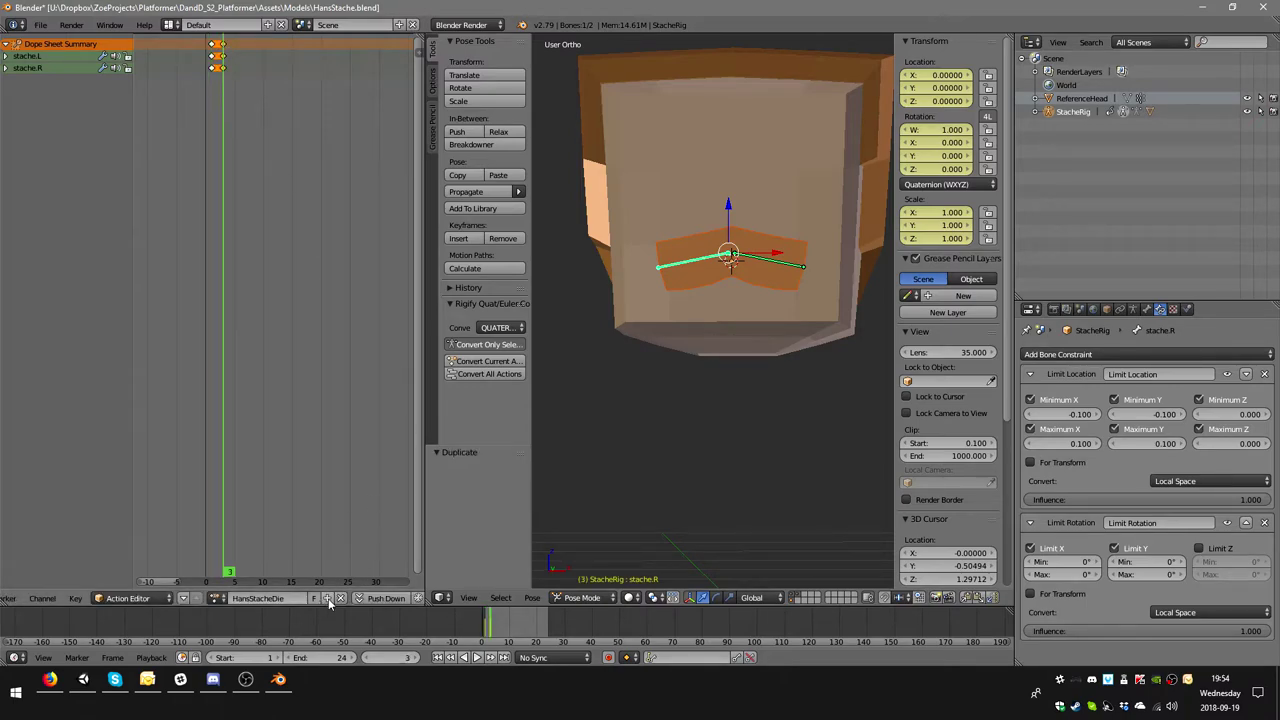
pyautogui.click(314, 598)
pyautogui.rightClick(714, 257)
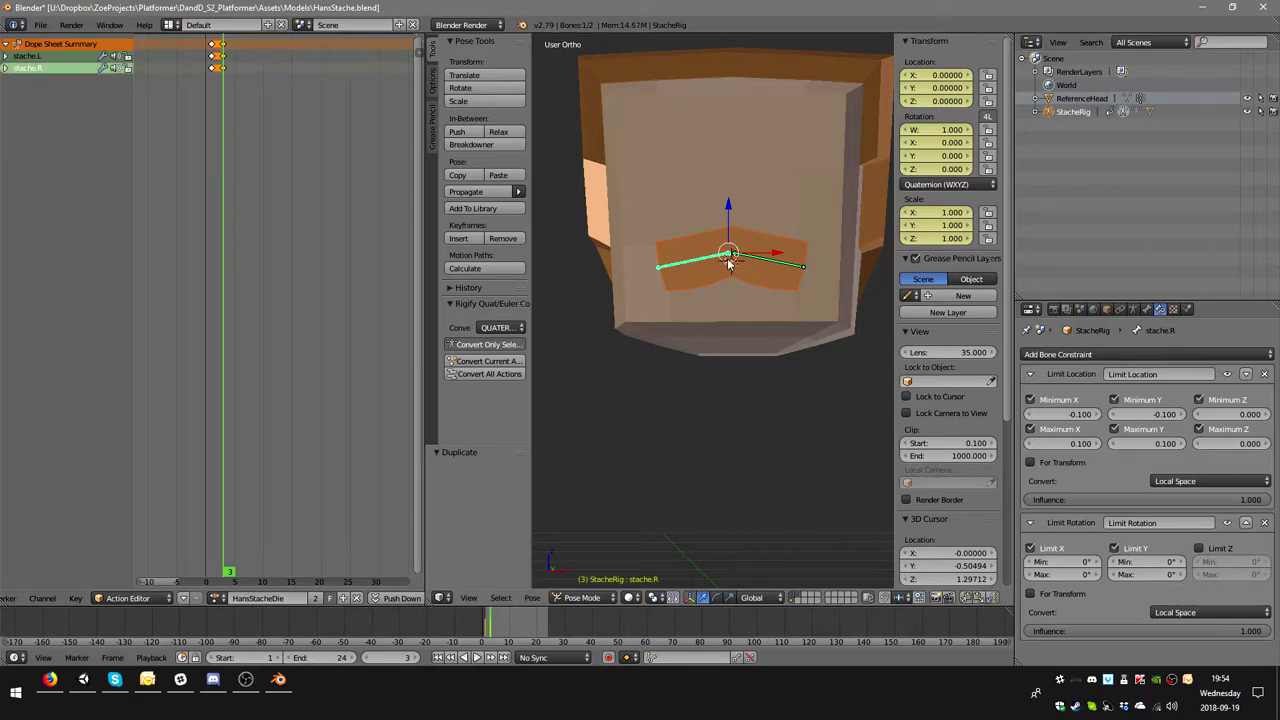
pyautogui.press('g')
pyautogui.press('x')
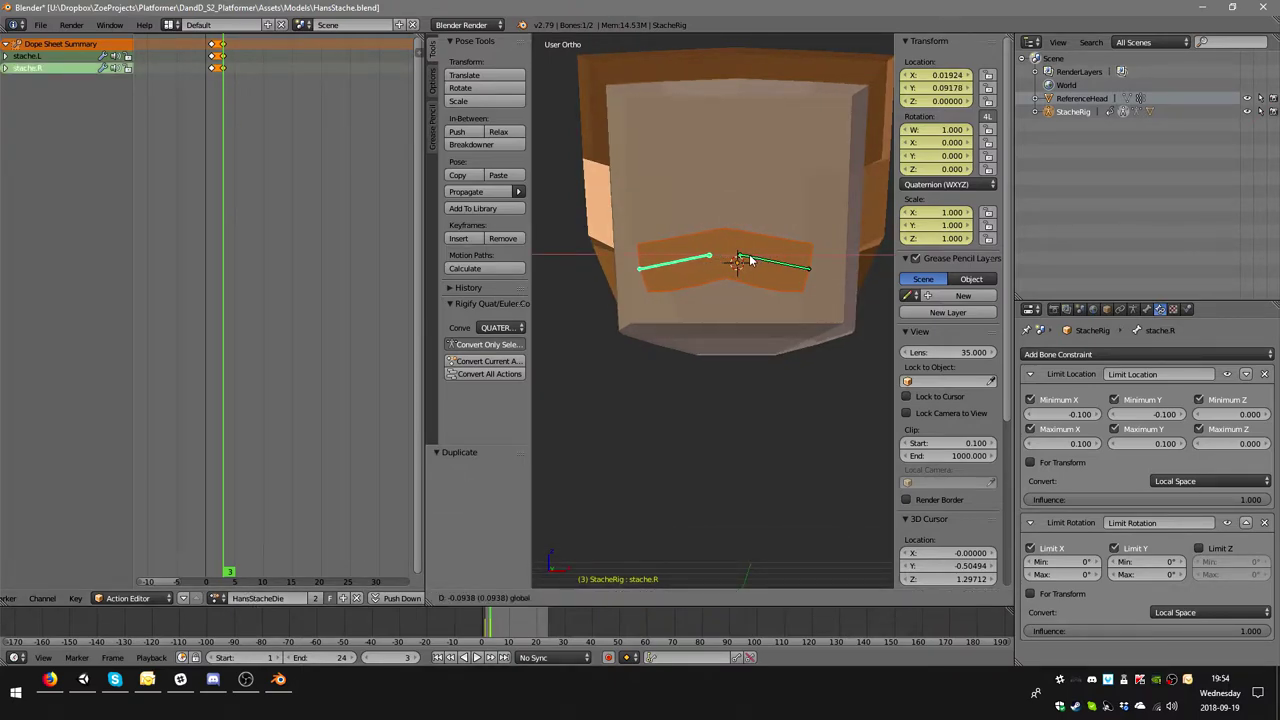
pyautogui.click(750, 262)
pyautogui.rightClick(775, 262)
pyautogui.press('g')
pyautogui.press('x')
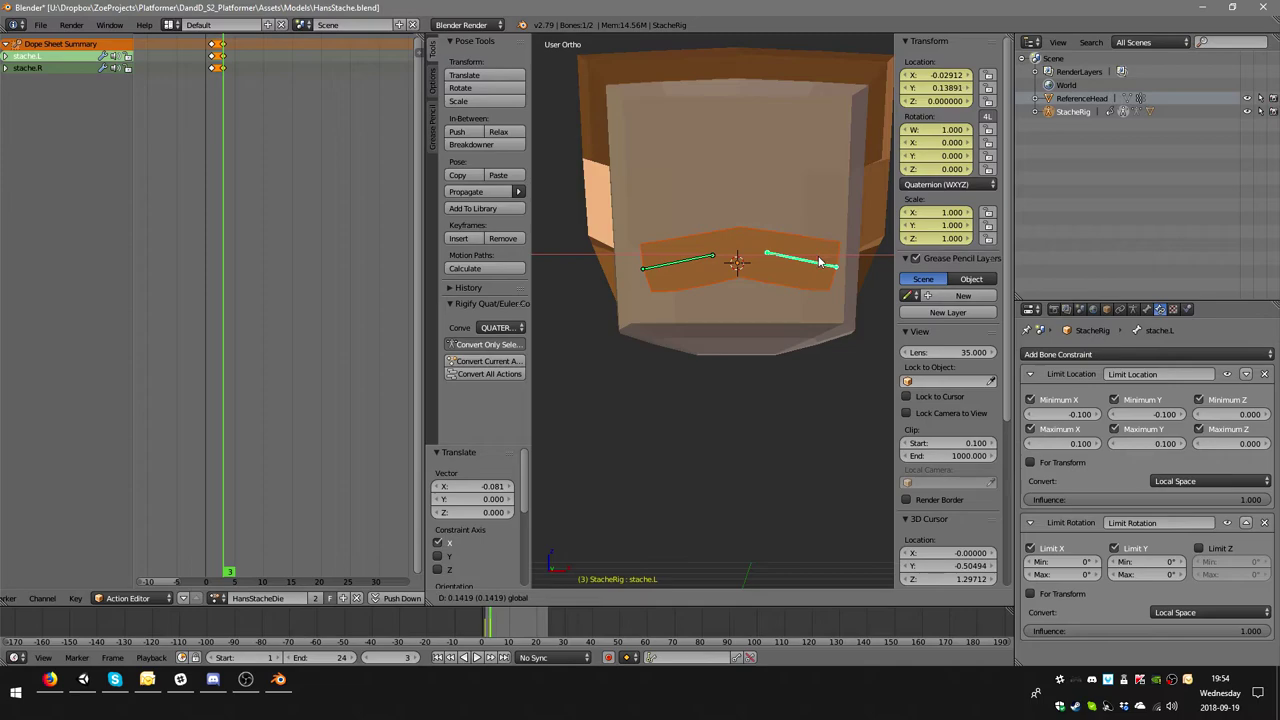
pyautogui.click(803, 265)
# - Nudge stache.R along X and rotate both stache bones to droop downward
pyautogui.rightClick(698, 266)
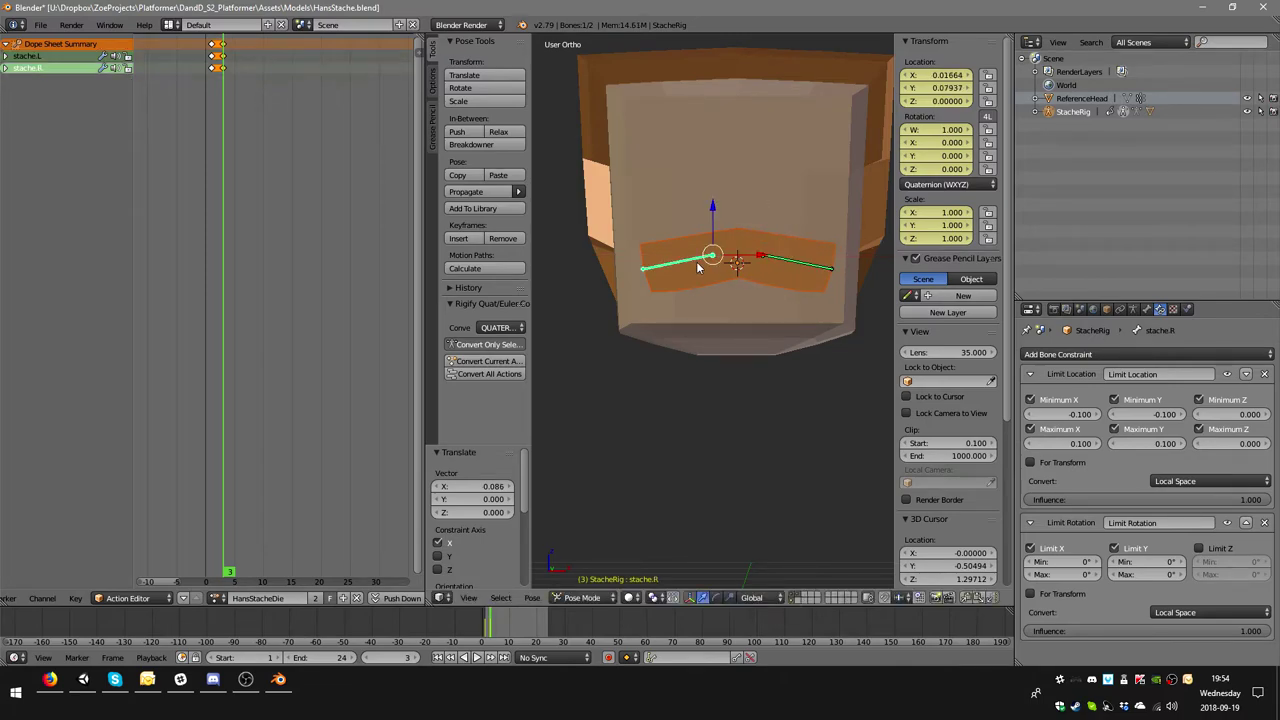
pyautogui.press('g')
pyautogui.press('x')
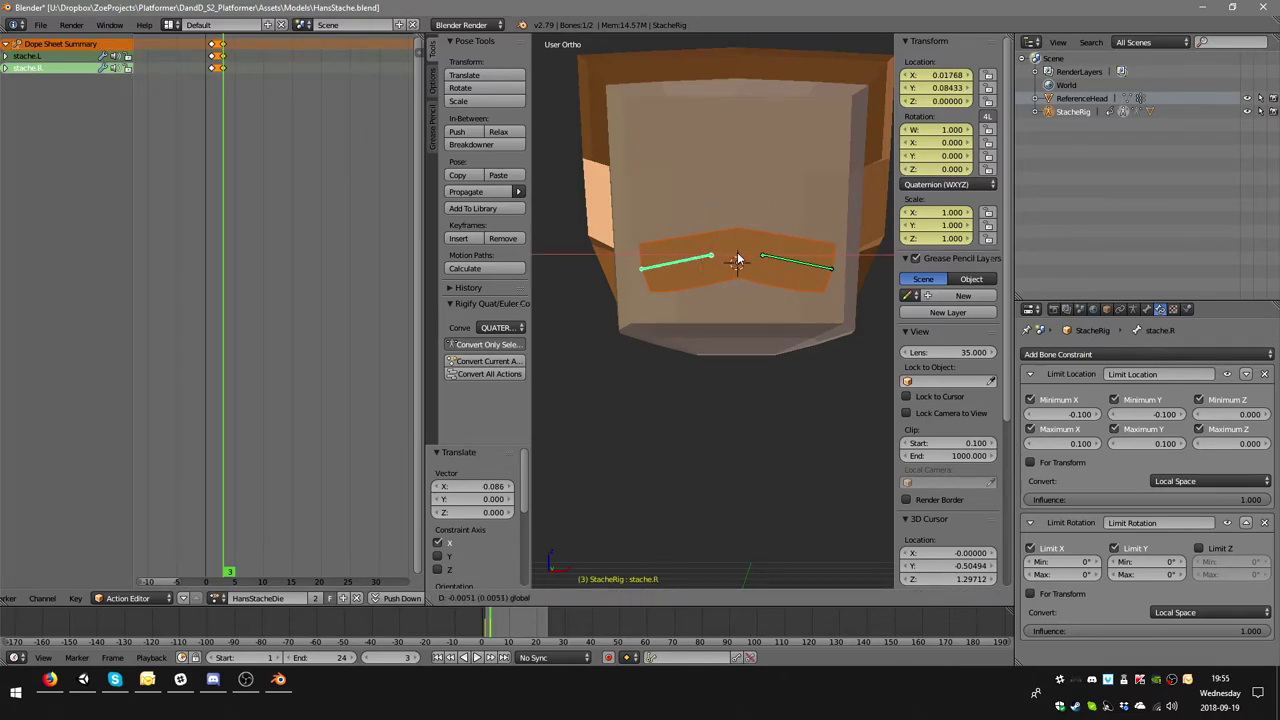
pyautogui.click(737, 260)
pyautogui.press('r')
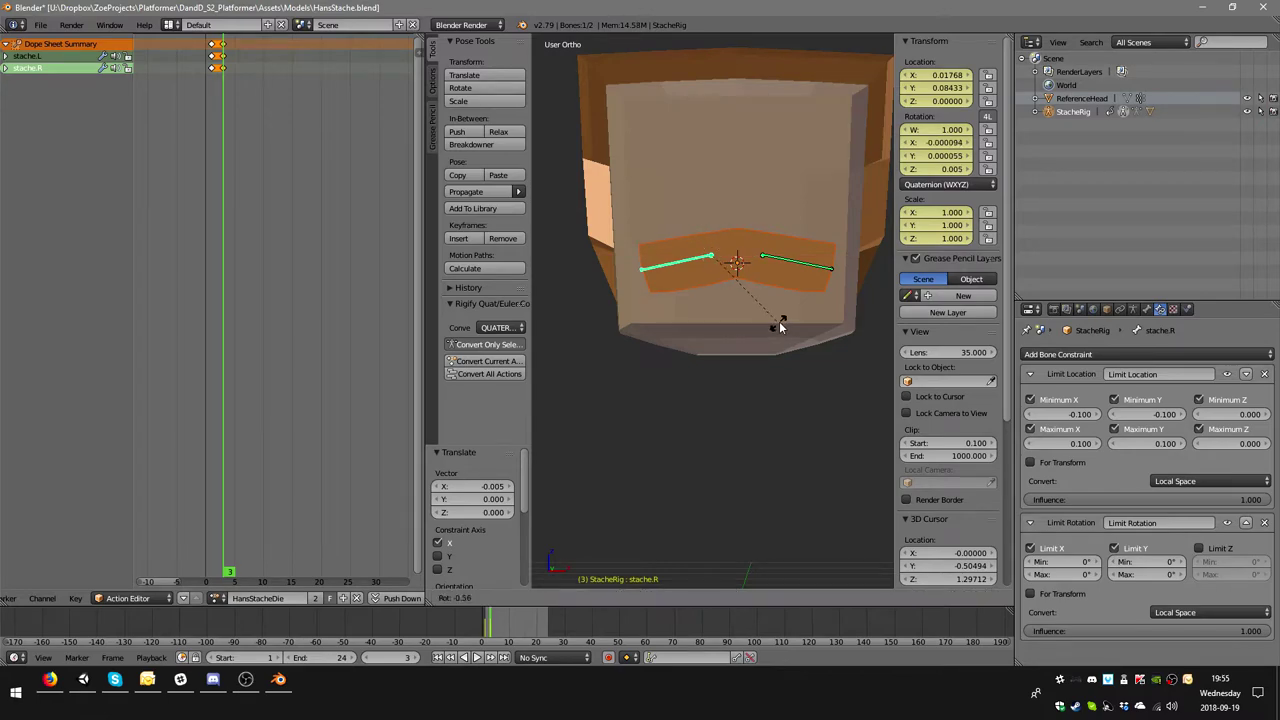
pyautogui.click(786, 245)
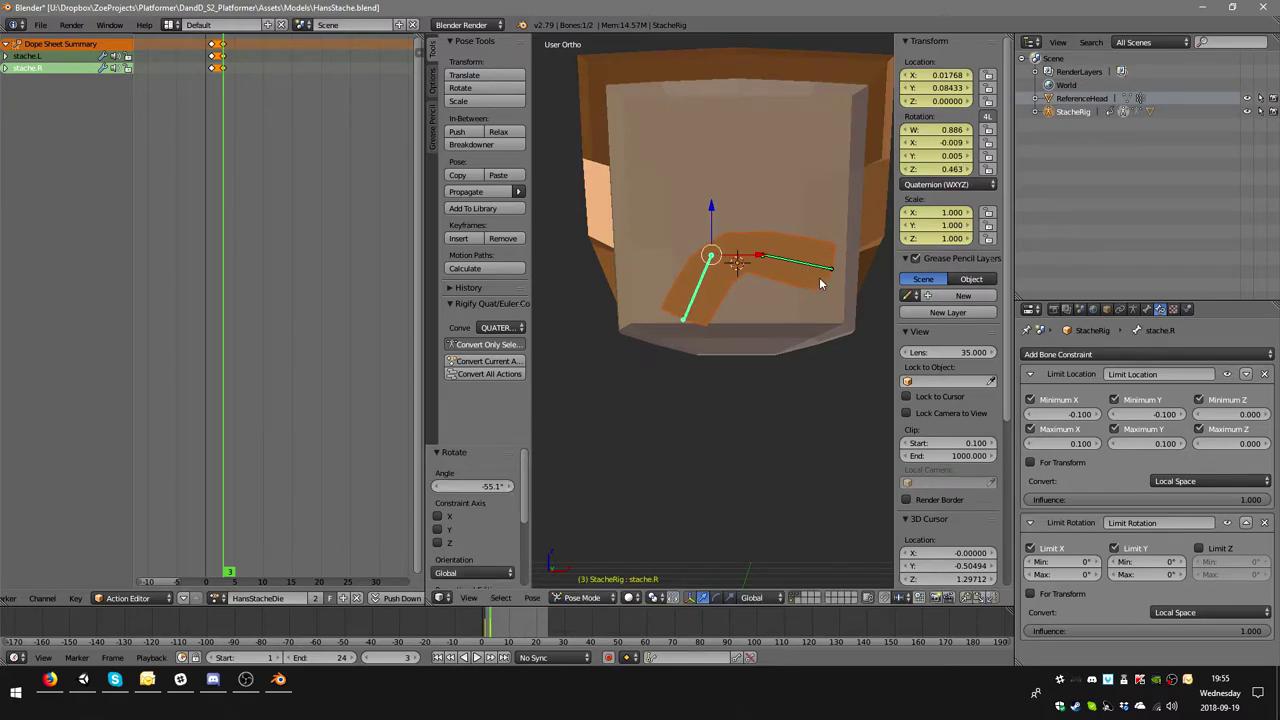
pyautogui.rightClick(817, 279)
pyautogui.press('r')
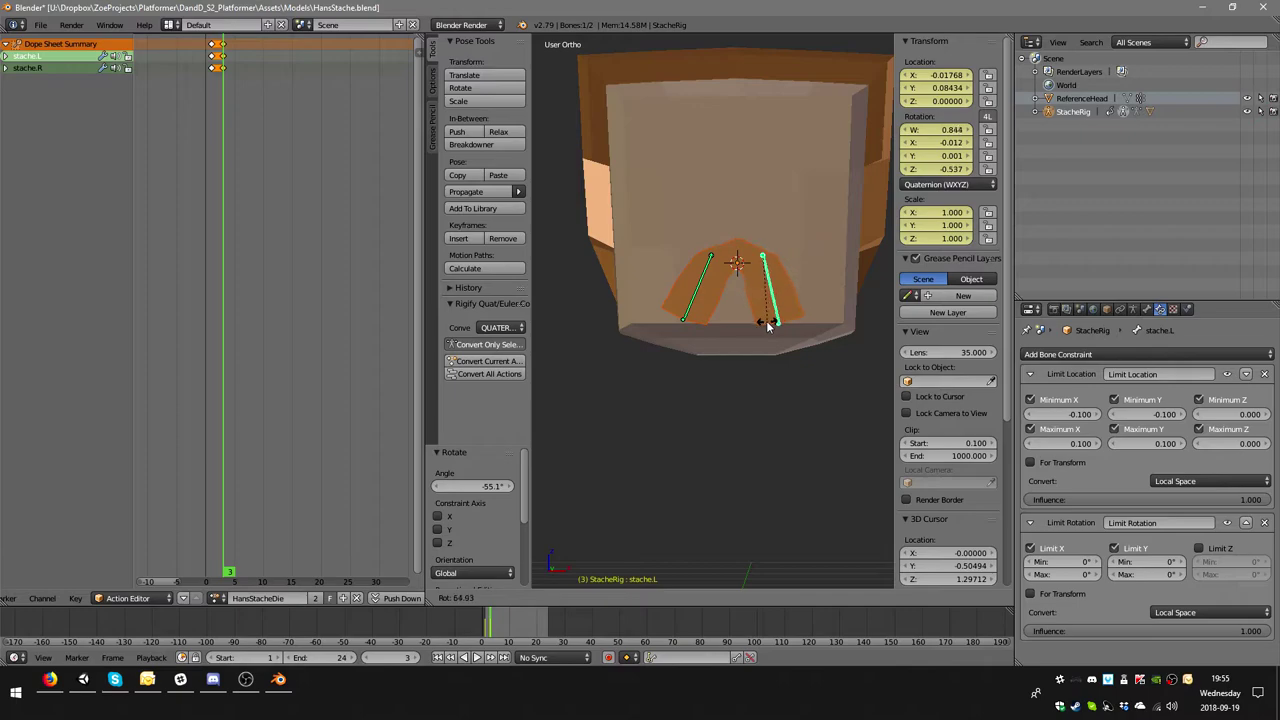
pyautogui.click(771, 326)
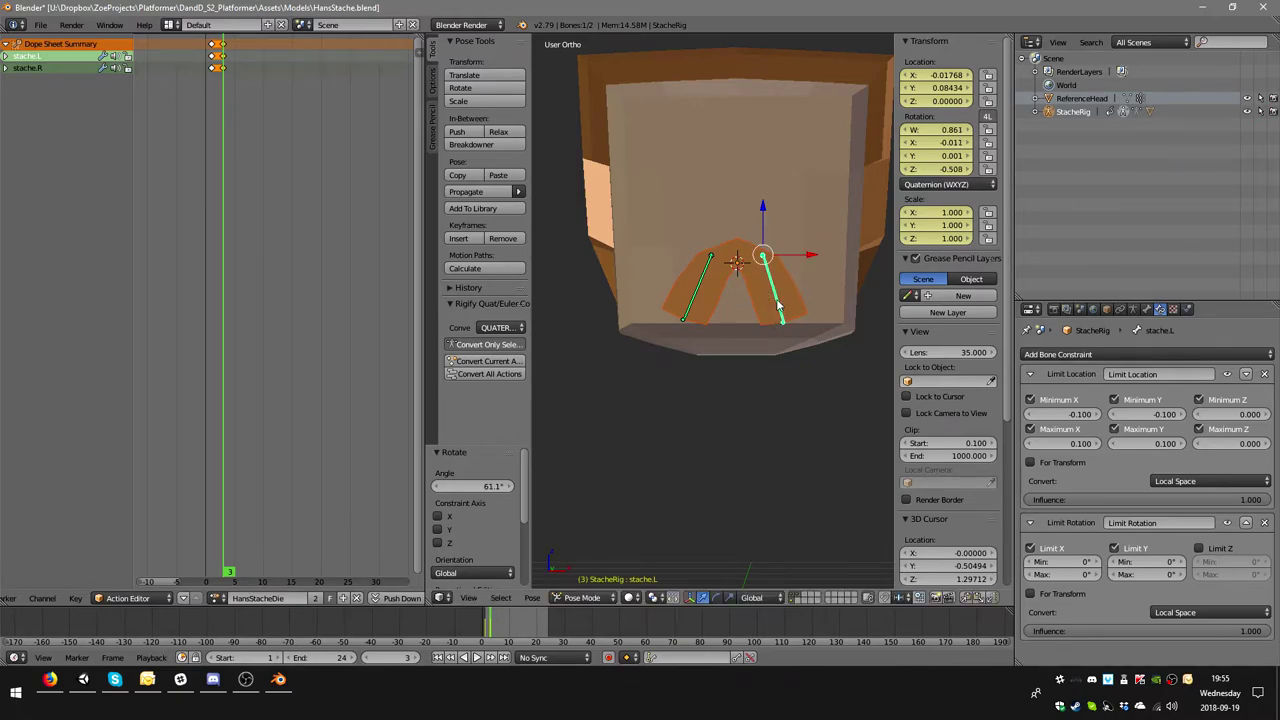
pyautogui.moveTo(778, 306); pyautogui.dragTo(615, 291, button='middle')
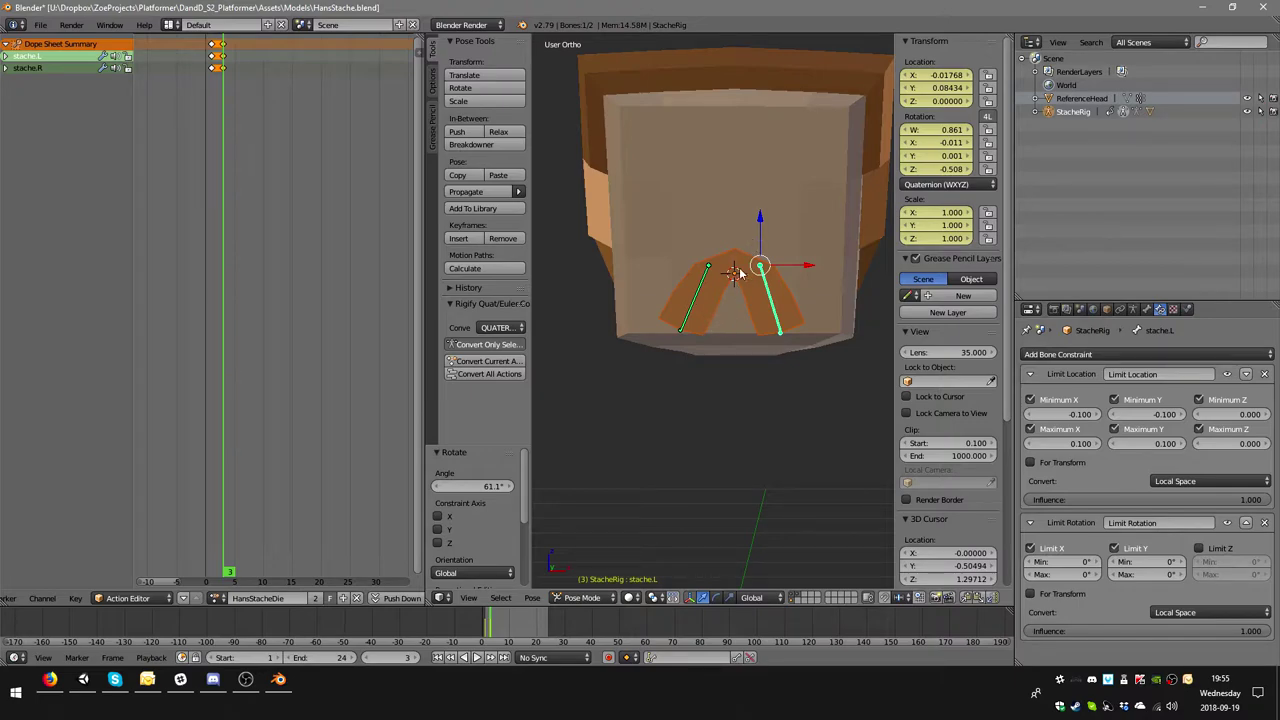
# - Adjust the heights of stache.L and stache.R along Z
pyautogui.press('g')
pyautogui.press('z')
pyautogui.click(704, 291)
pyautogui.rightClick(704, 291)
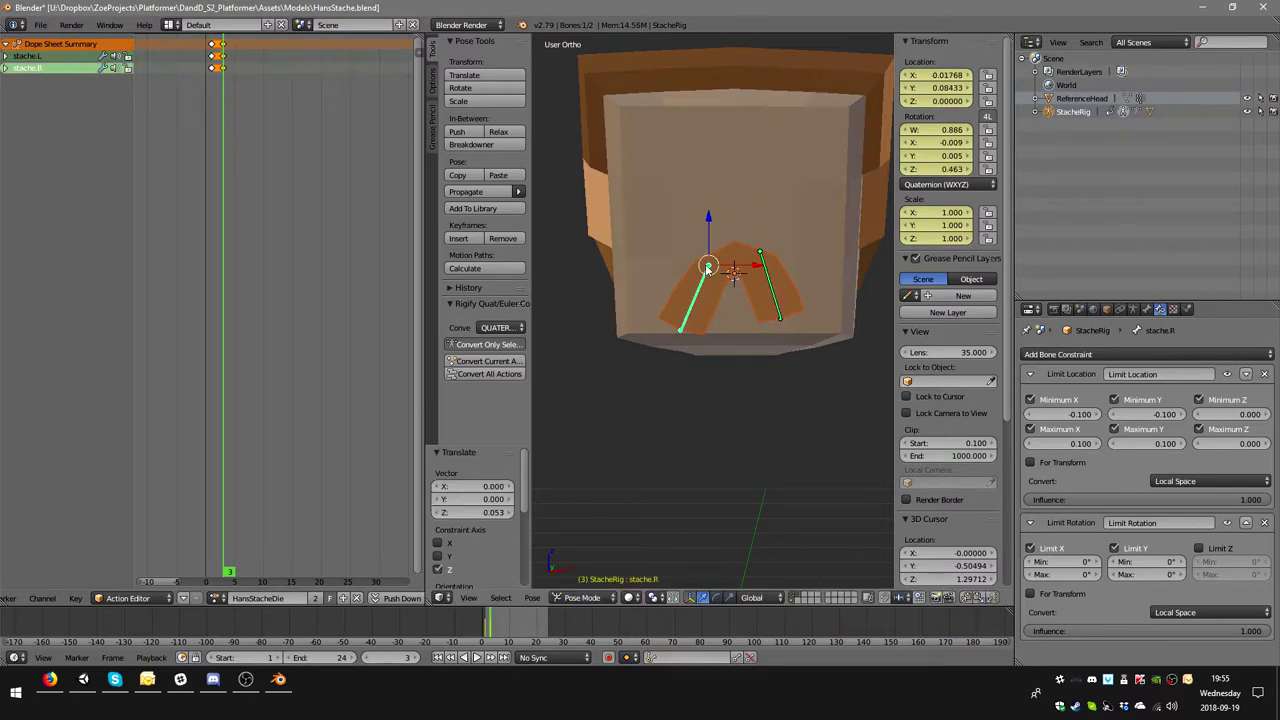
pyautogui.press('g')
pyautogui.press('z')
pyautogui.click(709, 220)
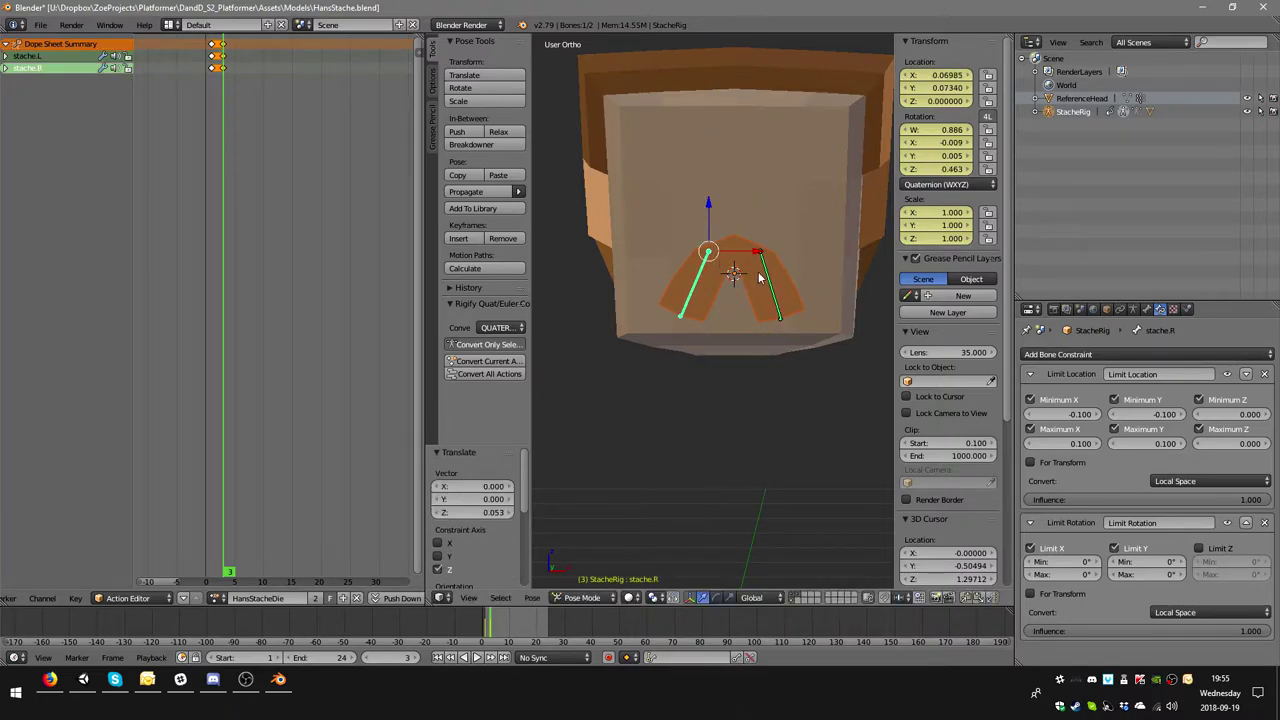
pyautogui.moveTo(709, 220); pyautogui.dragTo(741, 316, button='middle')
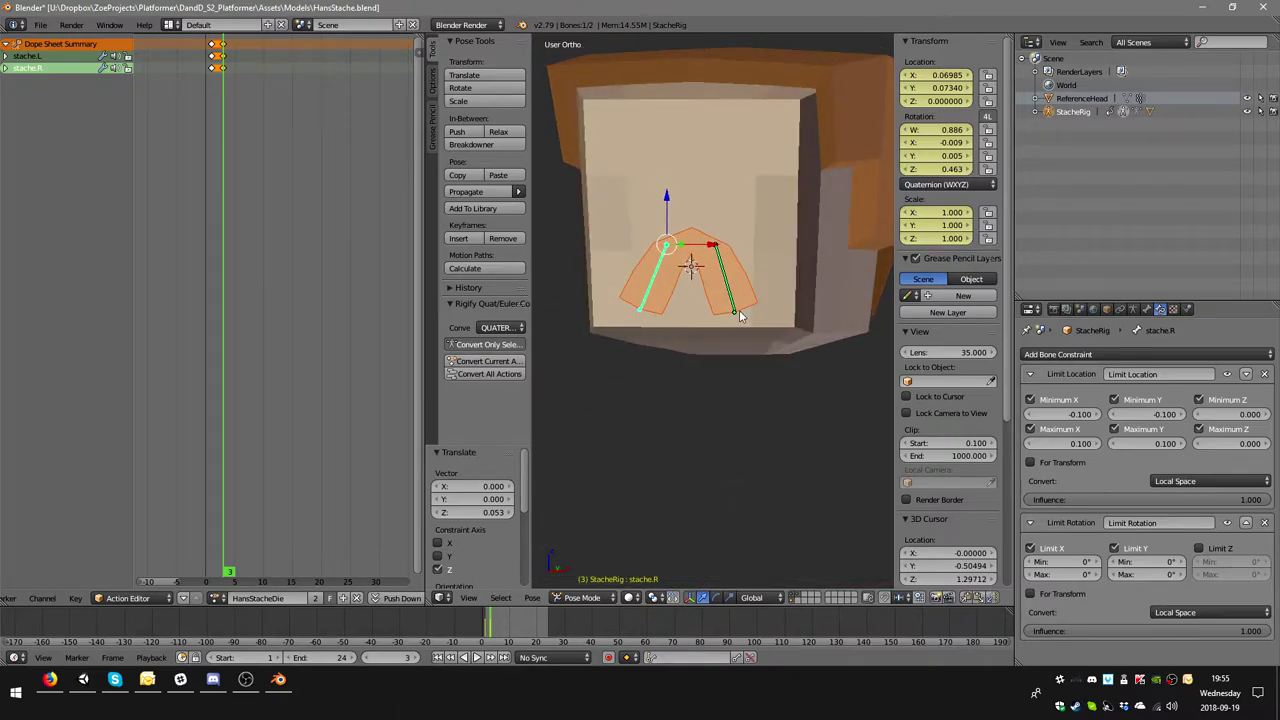
# - Key LocRotScale for both stache bones at frame 3
pyautogui.press('a')
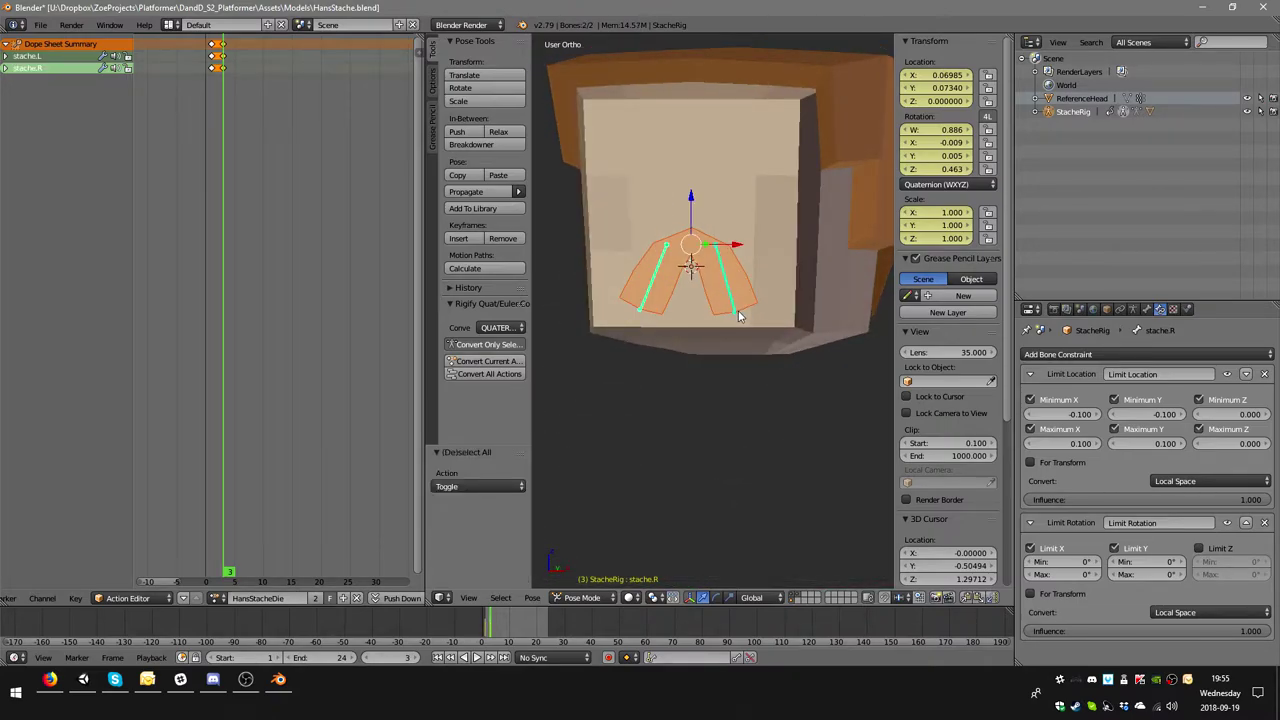
pyautogui.press('i')
pyautogui.click(738, 314)
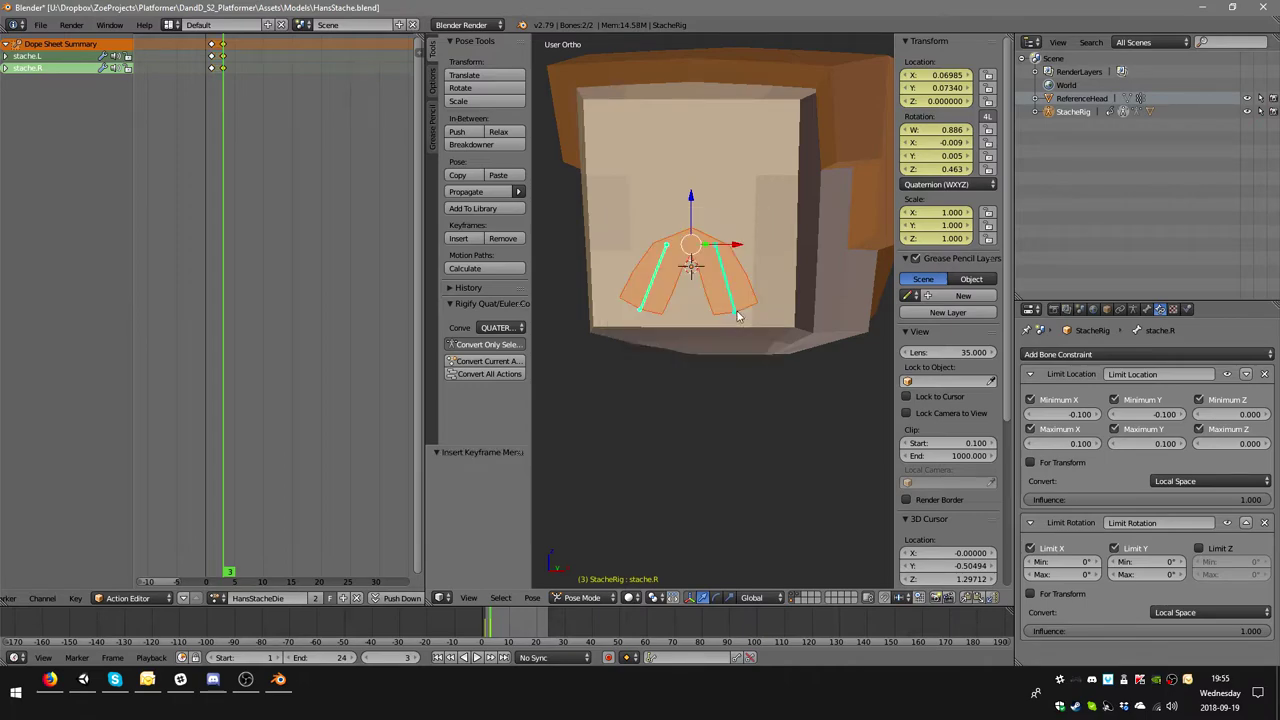
pyautogui.moveTo(738, 314)
pyautogui.mouseDown(button='middle')
pyautogui.moveTo(773, 305)
pyautogui.moveTo(755, 303)
pyautogui.mouseUp(button='middle')
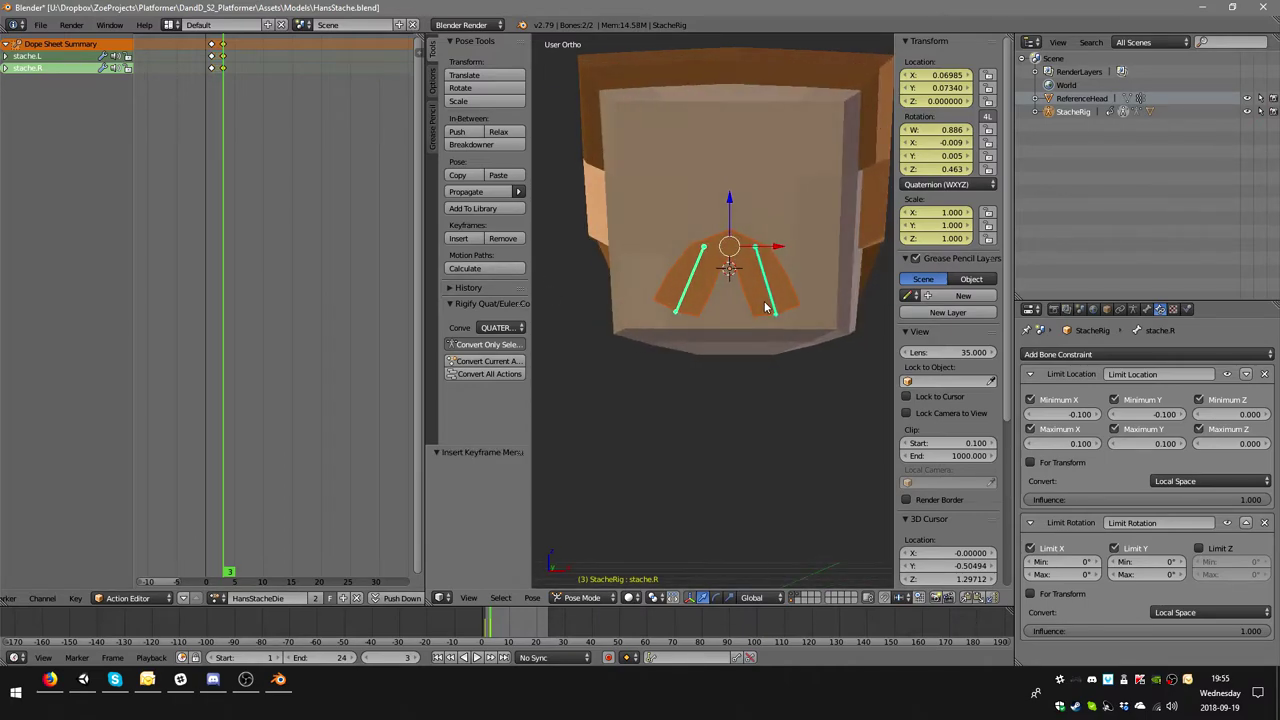
pyautogui.click(224, 46)
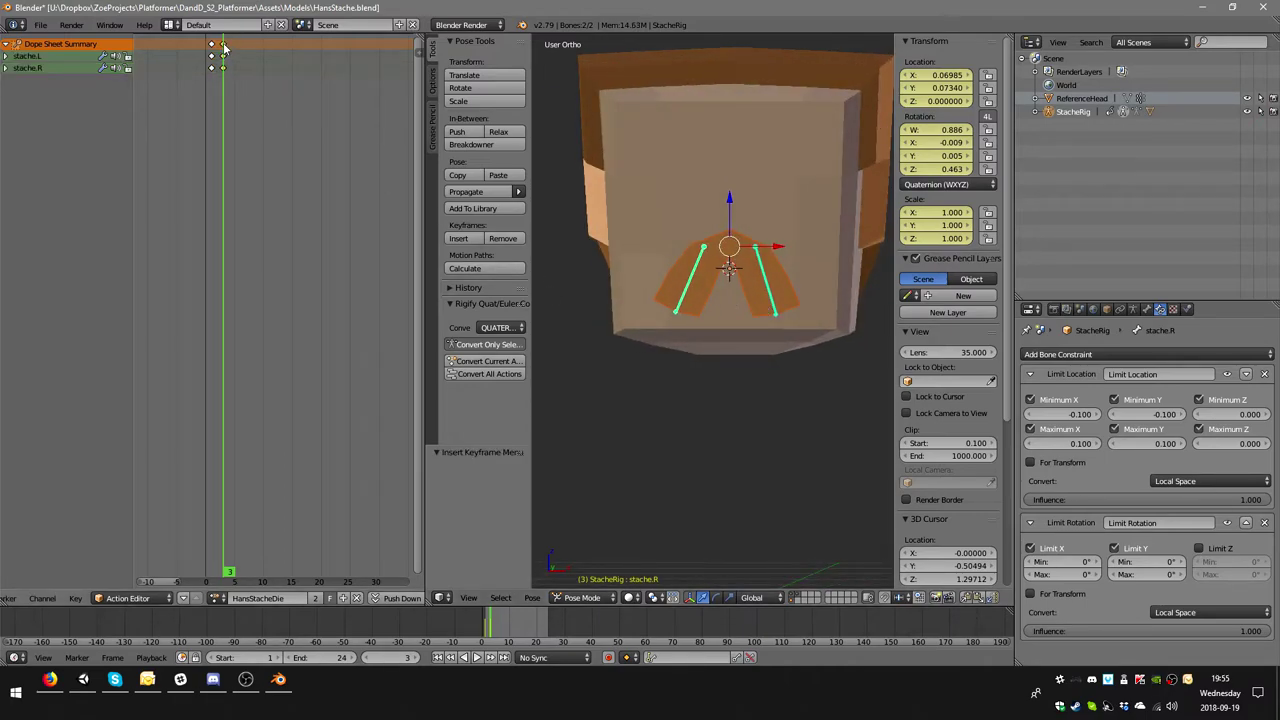
# - Duplicate the frame-3 keys to frame 7 and make frame 7 current
pyautogui.hotkey('shift', 'd')
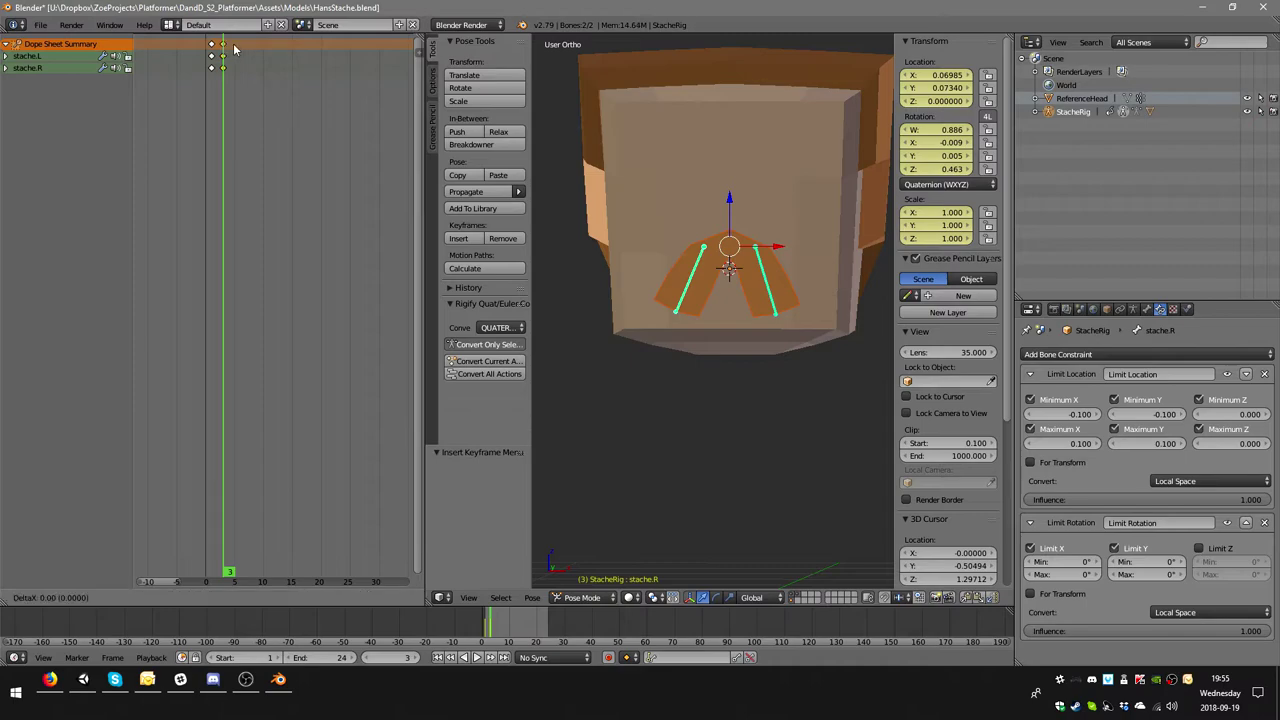
pyautogui.click(247, 50)
pyautogui.click(248, 52)
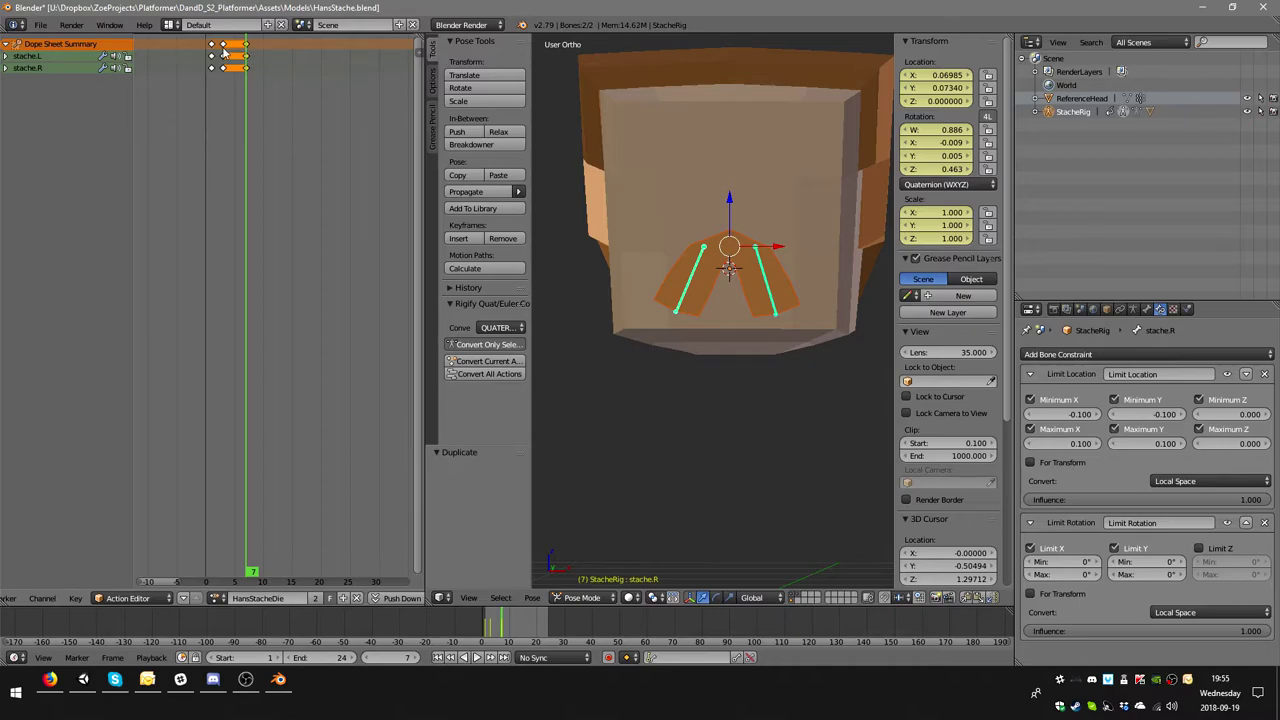
pyautogui.click(224, 52)
pyautogui.click(247, 57)
# - Rotate stache.R -2.9° and stache.L 2.48°, then scale stache.L to 0.918 and stache.R to 0.883
pyautogui.rightClick(692, 292)
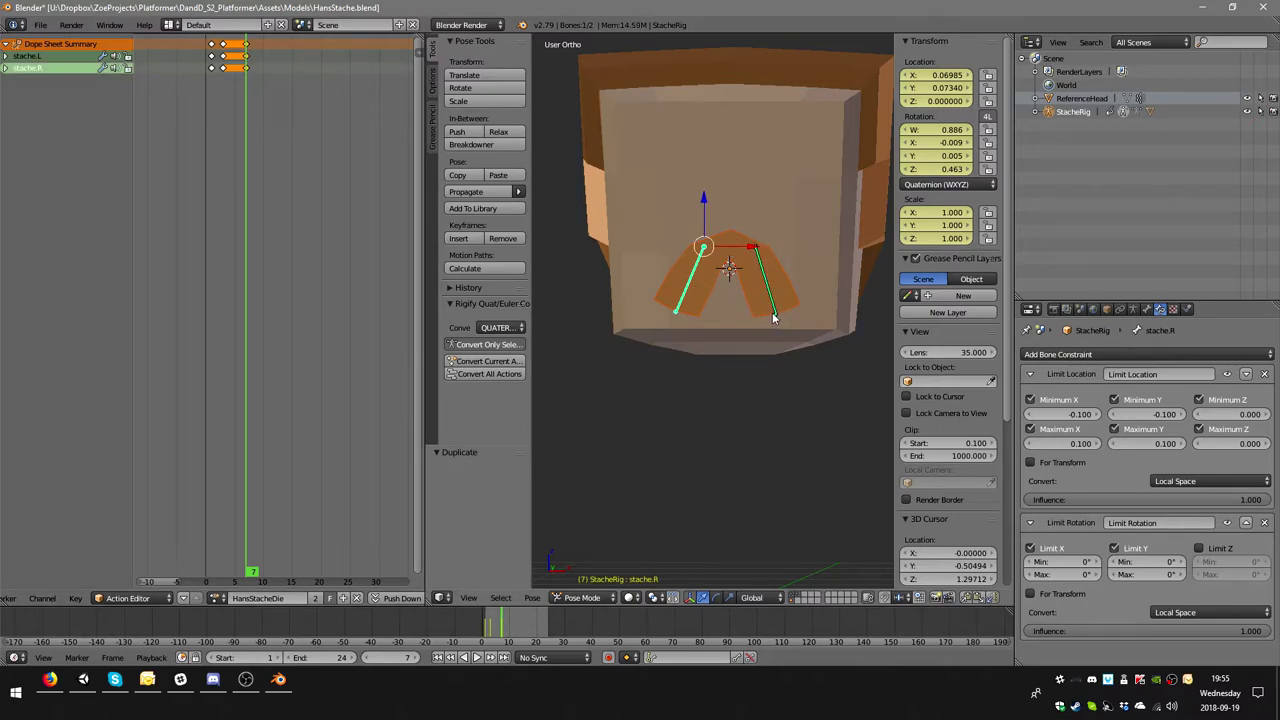
pyautogui.press('r')
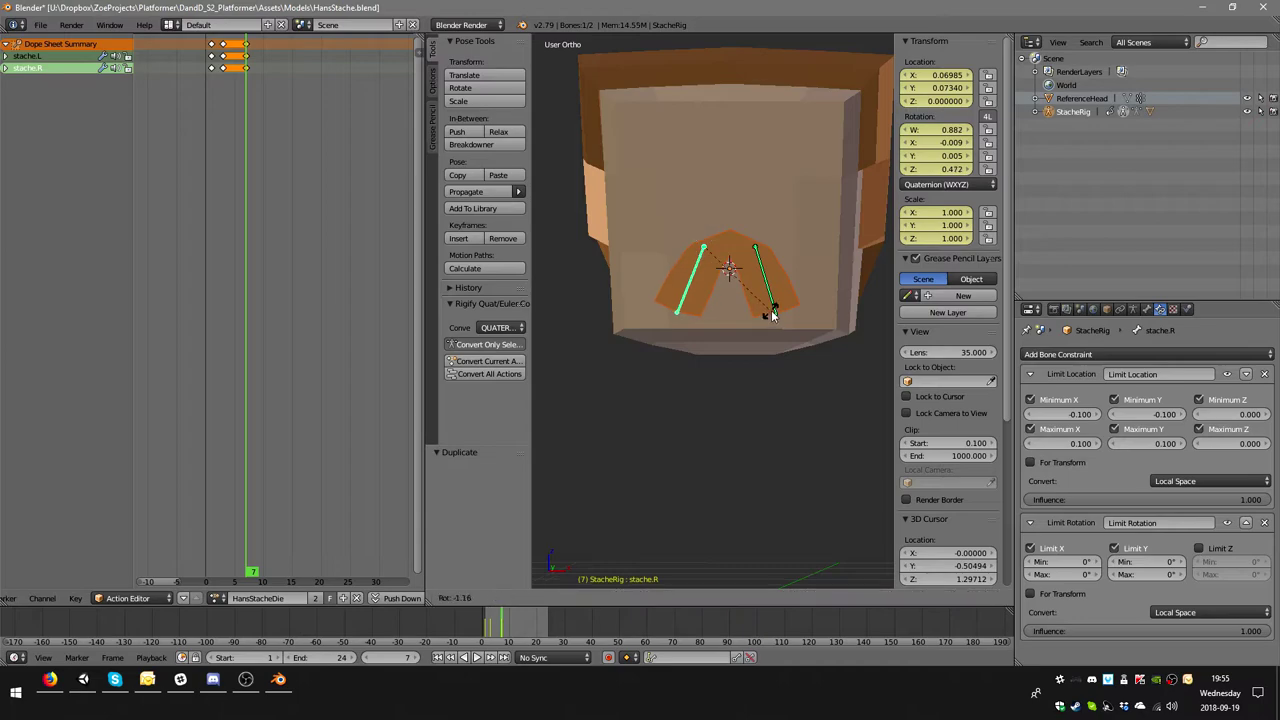
pyautogui.click(772, 313)
pyautogui.rightClick(775, 310)
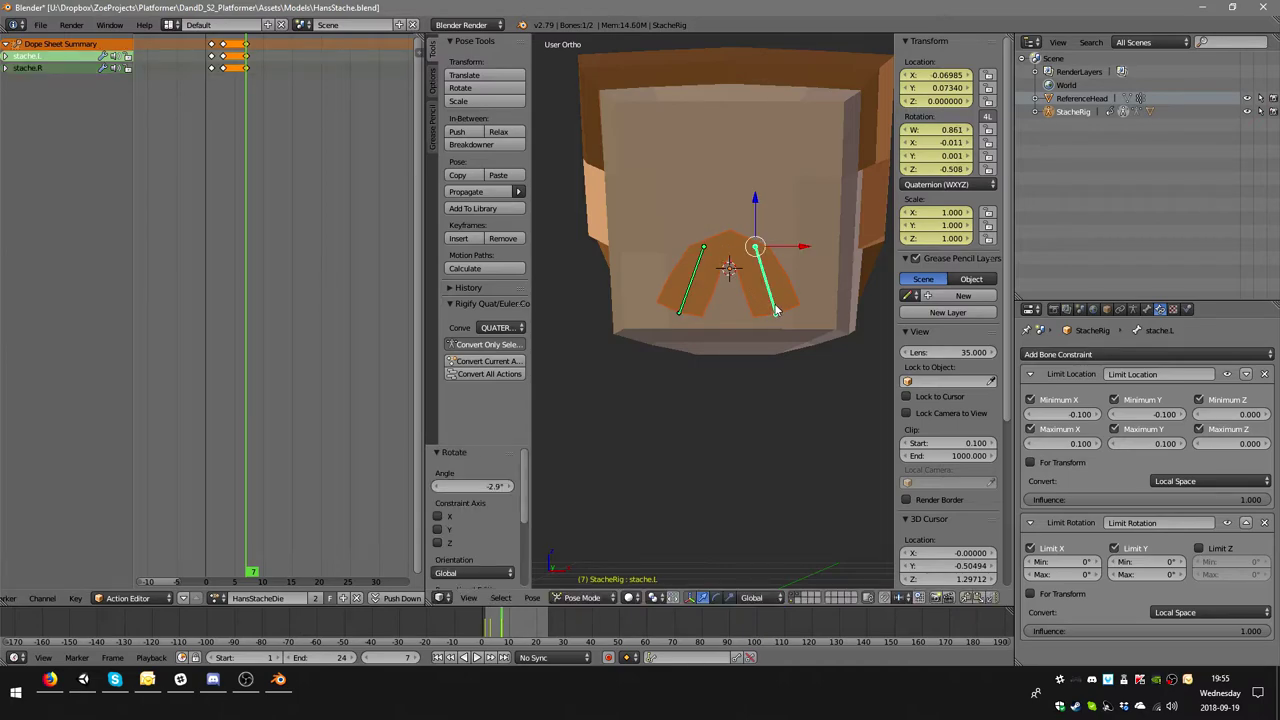
pyautogui.press('r')
pyautogui.click(772, 313)
pyautogui.press('s')
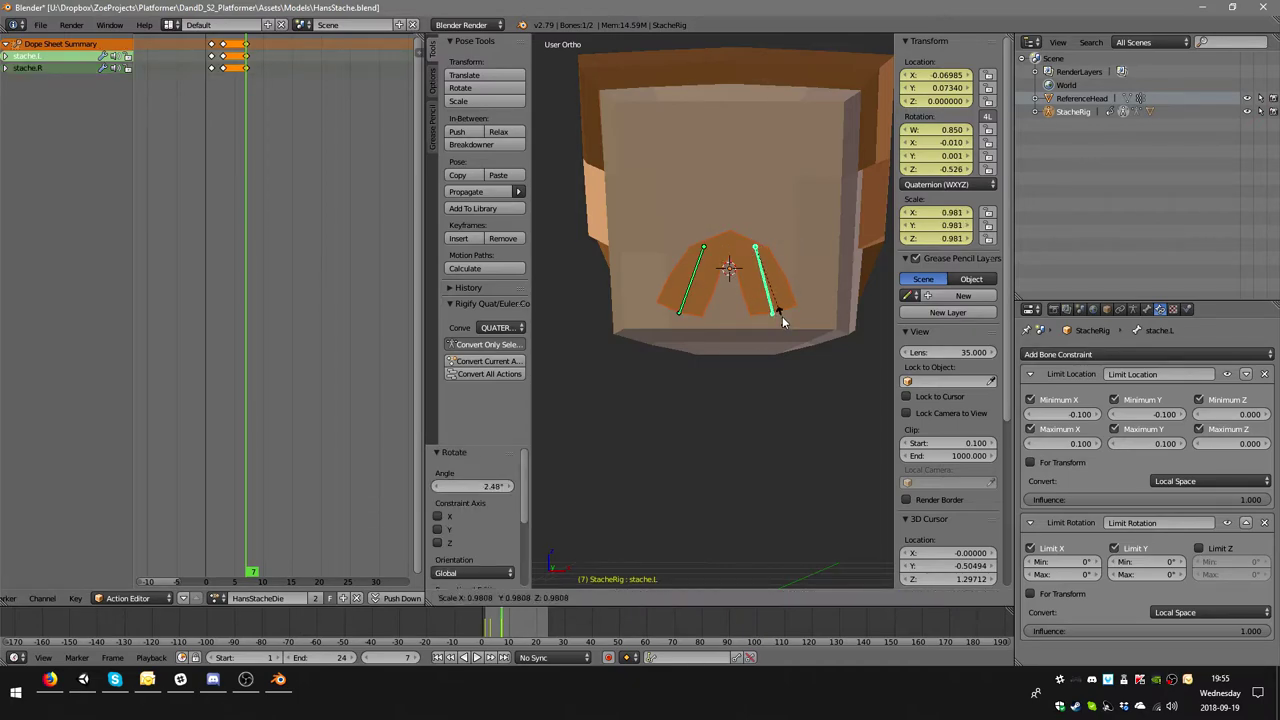
pyautogui.click(658, 278)
pyautogui.rightClick(697, 289)
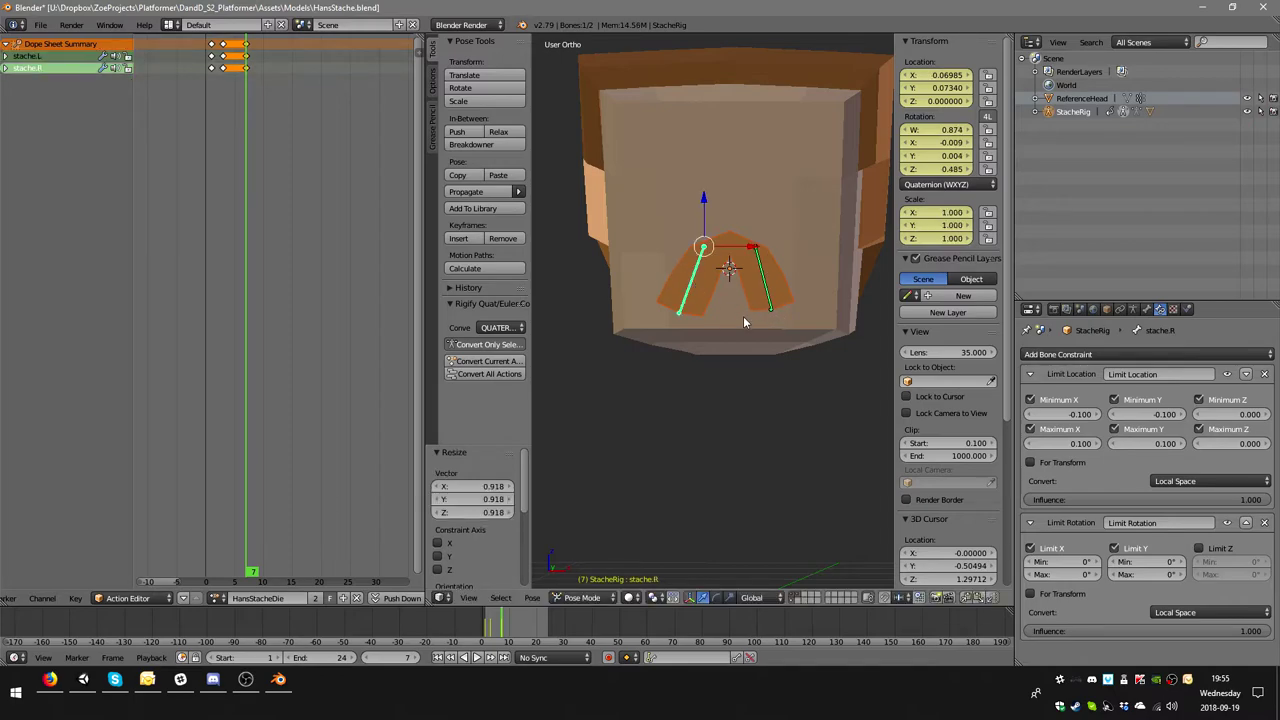
pyautogui.press('s')
pyautogui.click(720, 296)
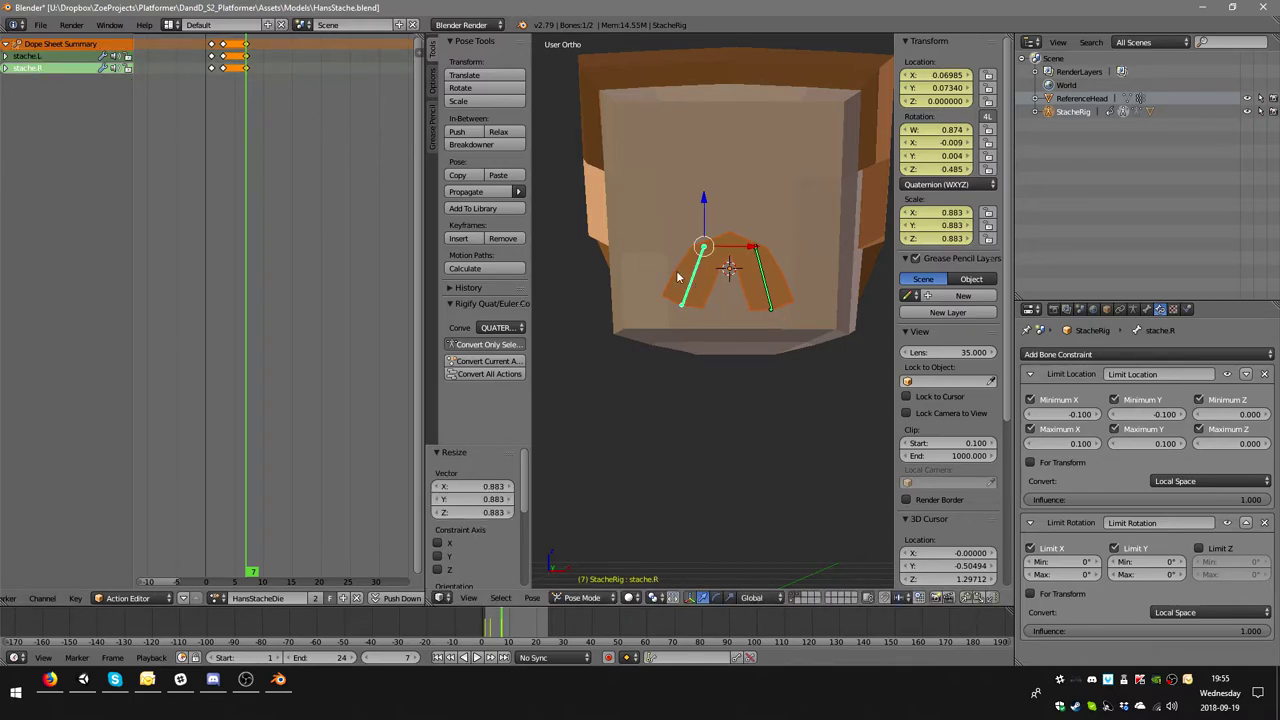
# - Key LocRotScale for both stache bones at frame 7
pyautogui.press('a')
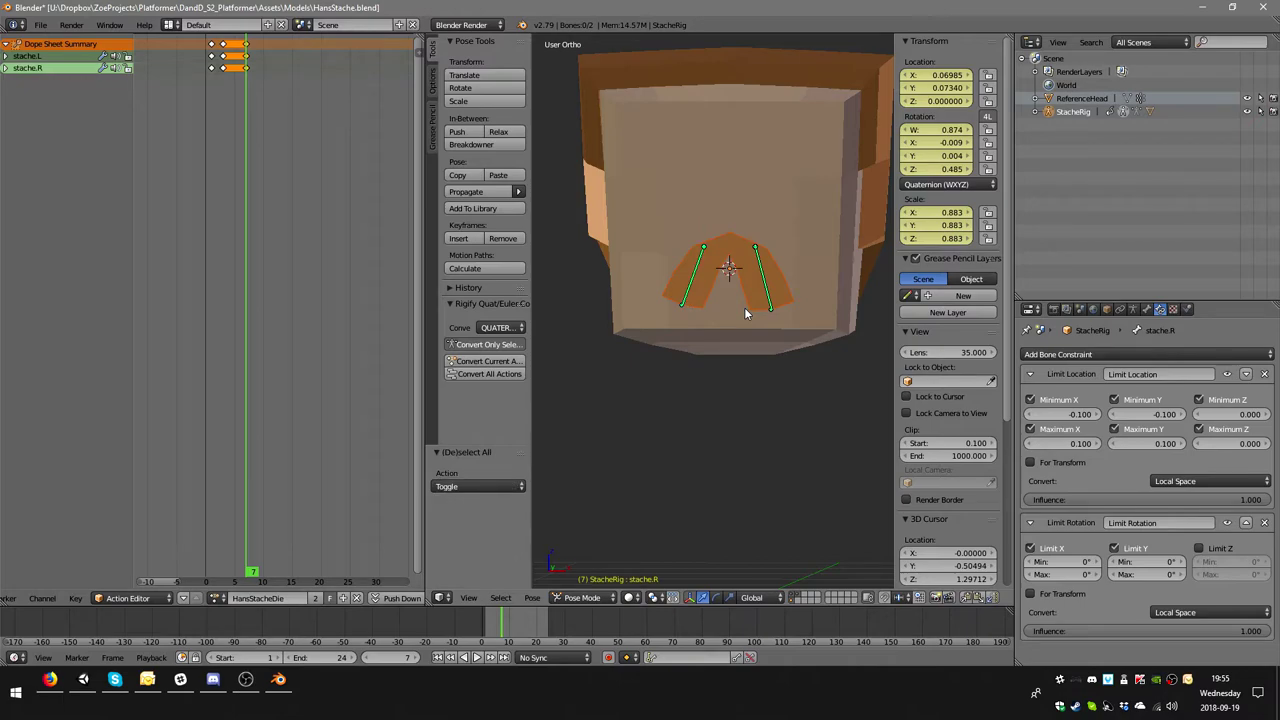
pyautogui.press('a')
pyautogui.press('i')
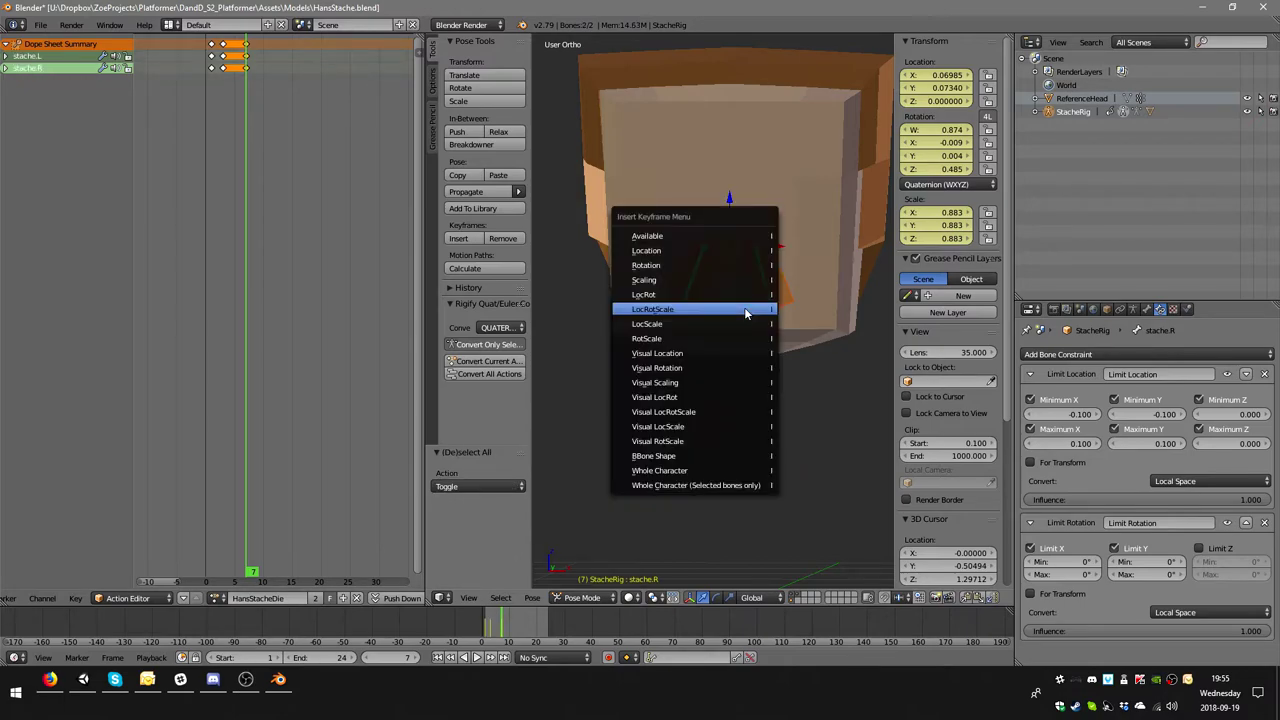
pyautogui.click(731, 309)
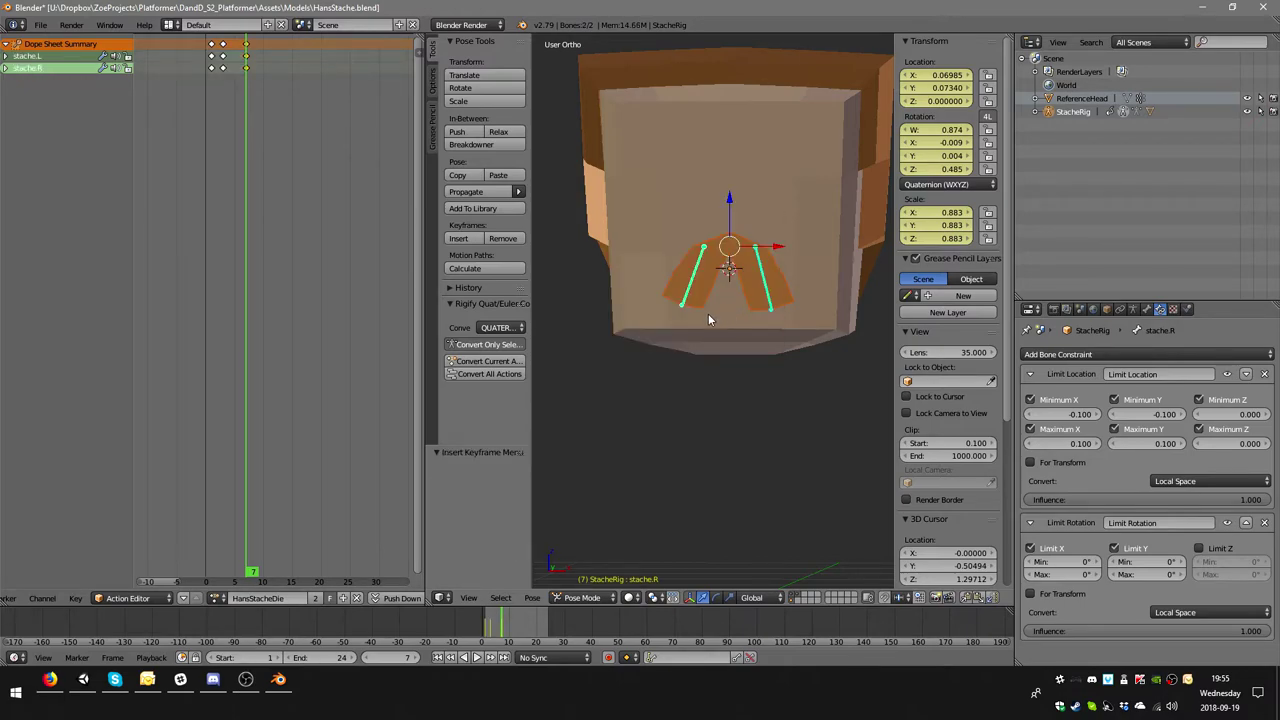
pyautogui.rightClick(222, 45)
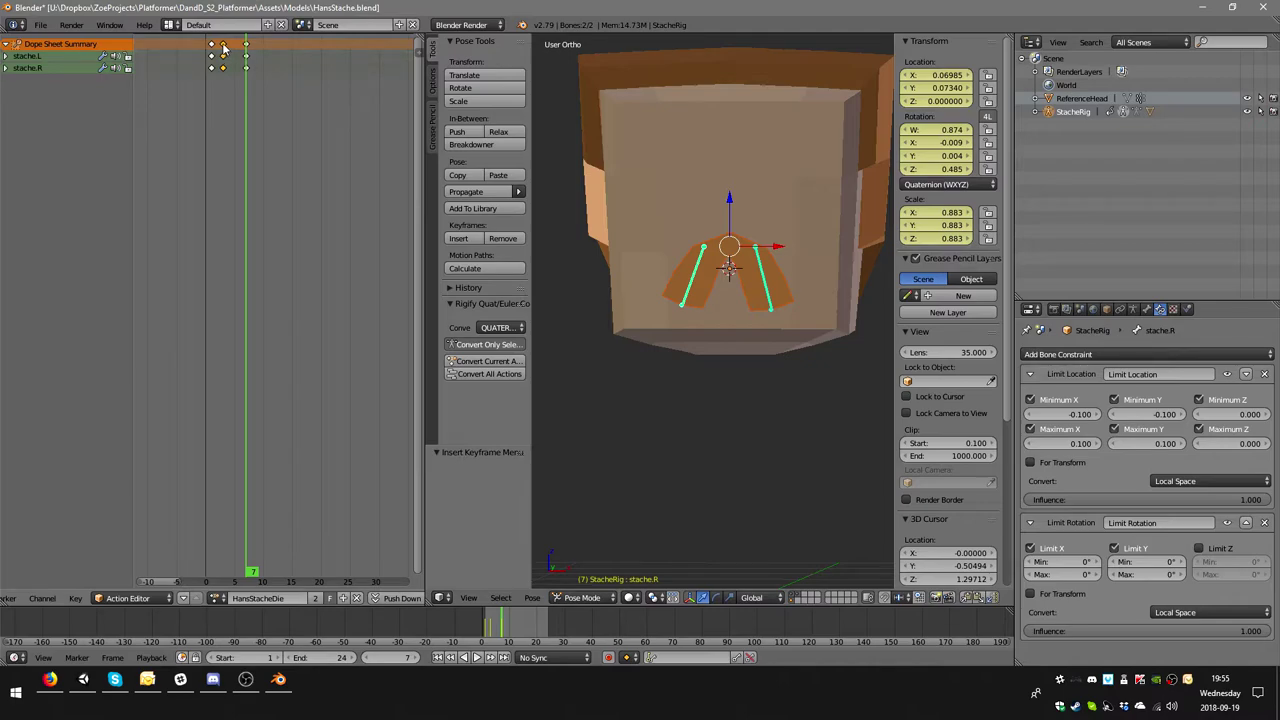
# - Repeat the frame-3 and frame-7 droop keys along the timeline, then return to frame 1
pyautogui.hotkey('shift', 'd')
pyautogui.click(268, 45)
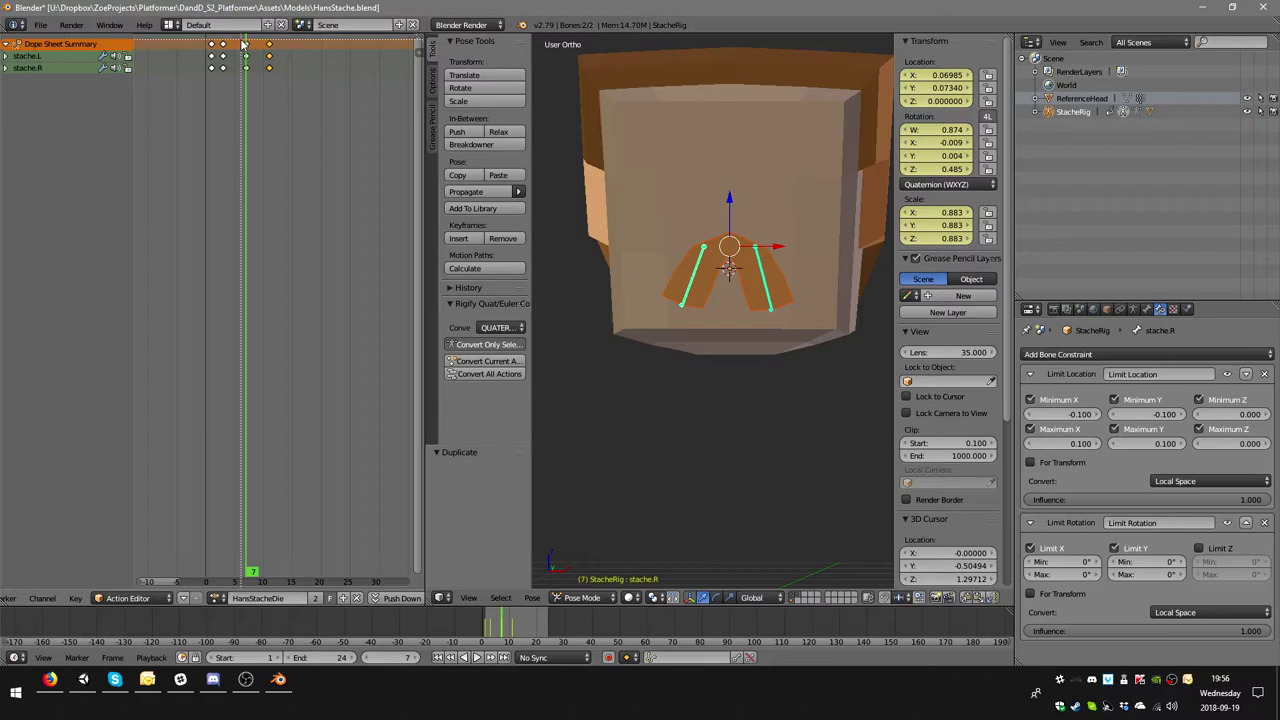
pyautogui.moveTo(241, 44); pyautogui.dragTo(280, 55)
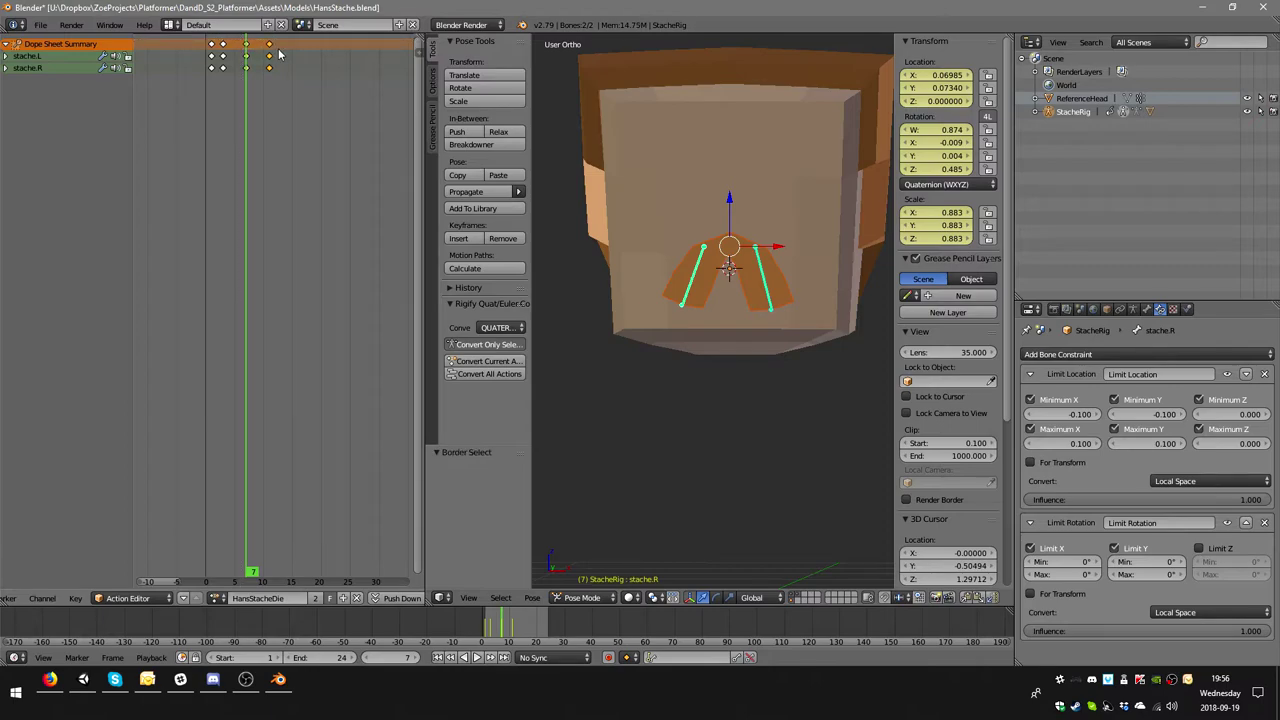
pyautogui.hotkey('shift', 'd')
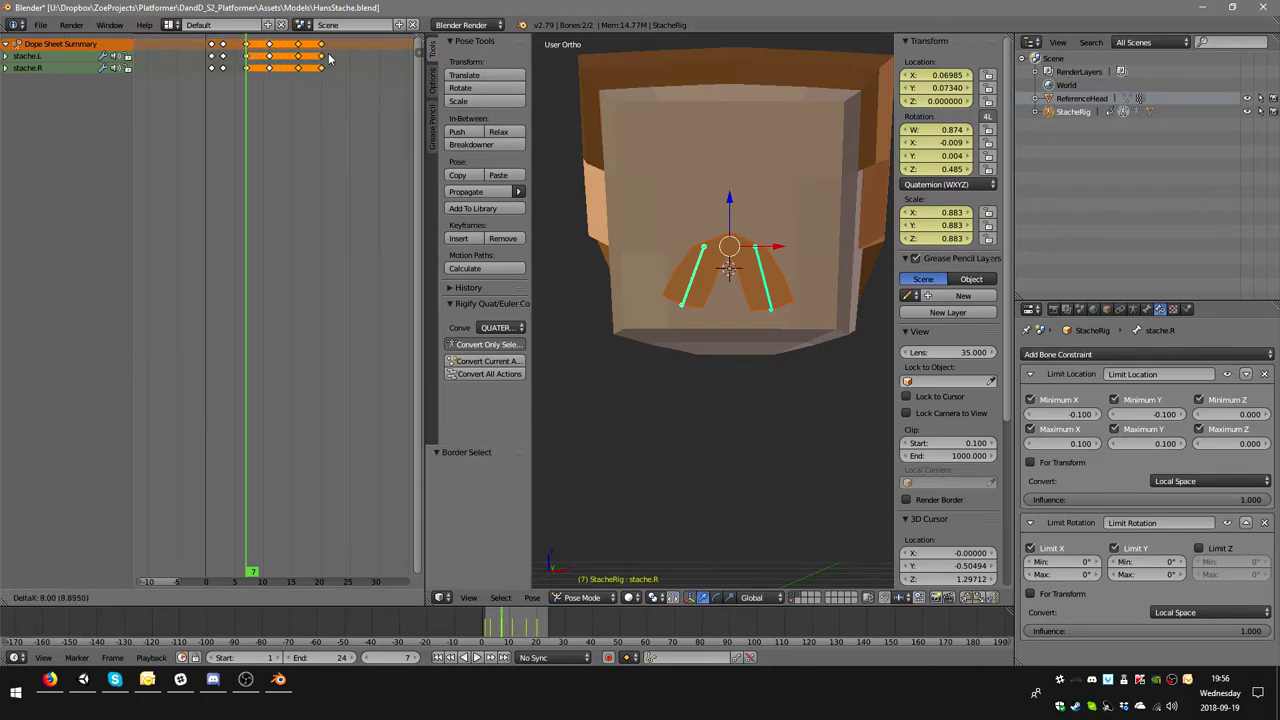
pyautogui.click(323, 57)
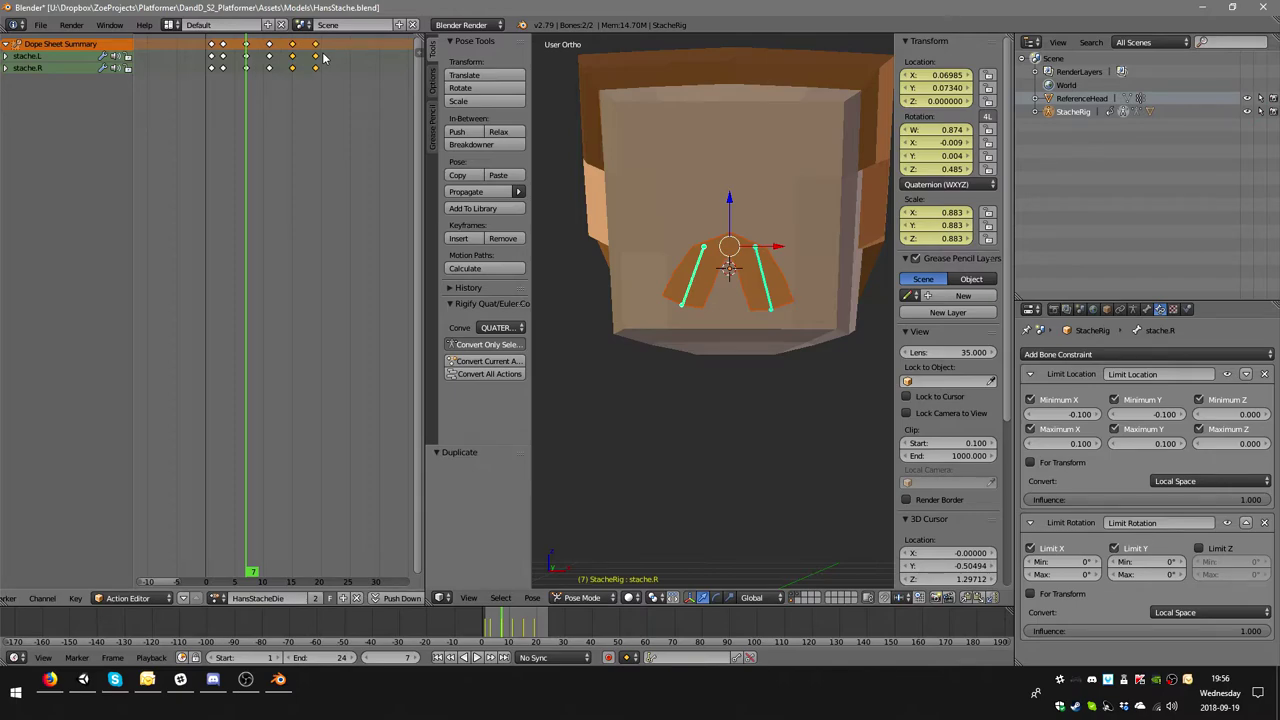
pyautogui.hotkey('shift', 'd')
pyautogui.click(369, 57)
pyautogui.hotkey('shift', 'Left')
# - Play and stop the mustache animation, zoom the 3D view out, and widen the dope sheet
pyautogui.click(476, 657)
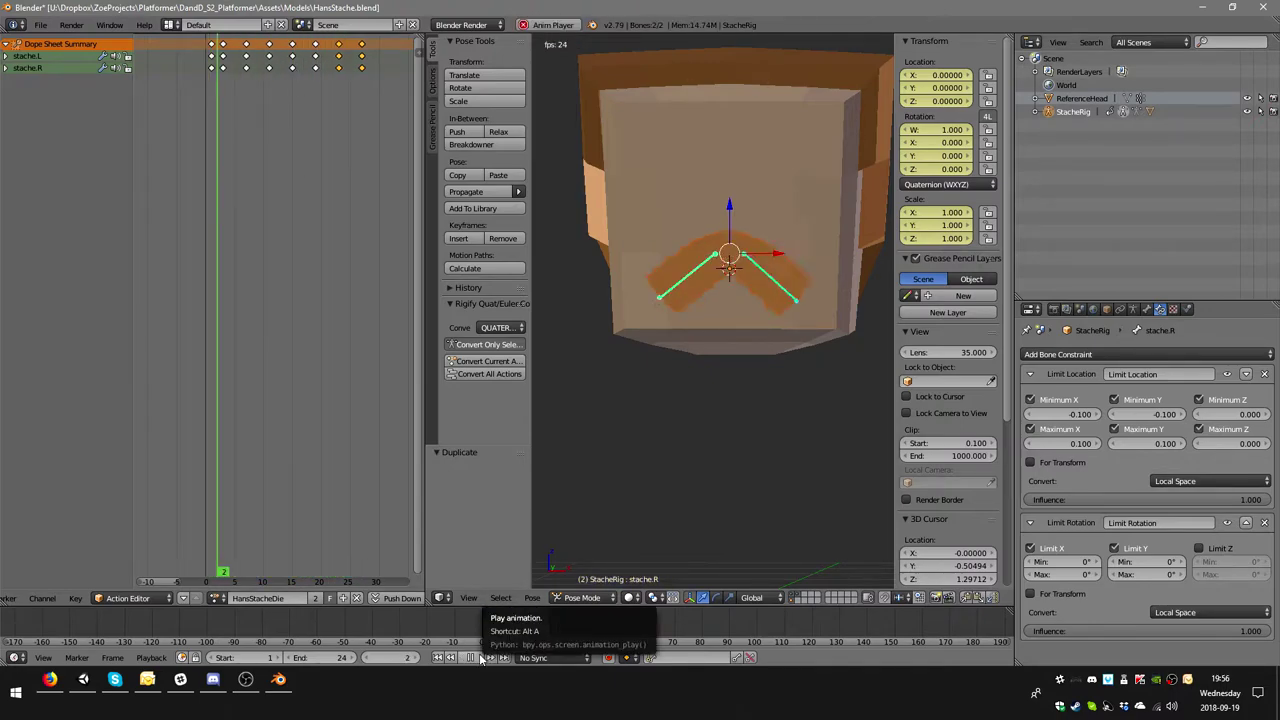
pyautogui.click(481, 657)
pyautogui.press('KP_5')
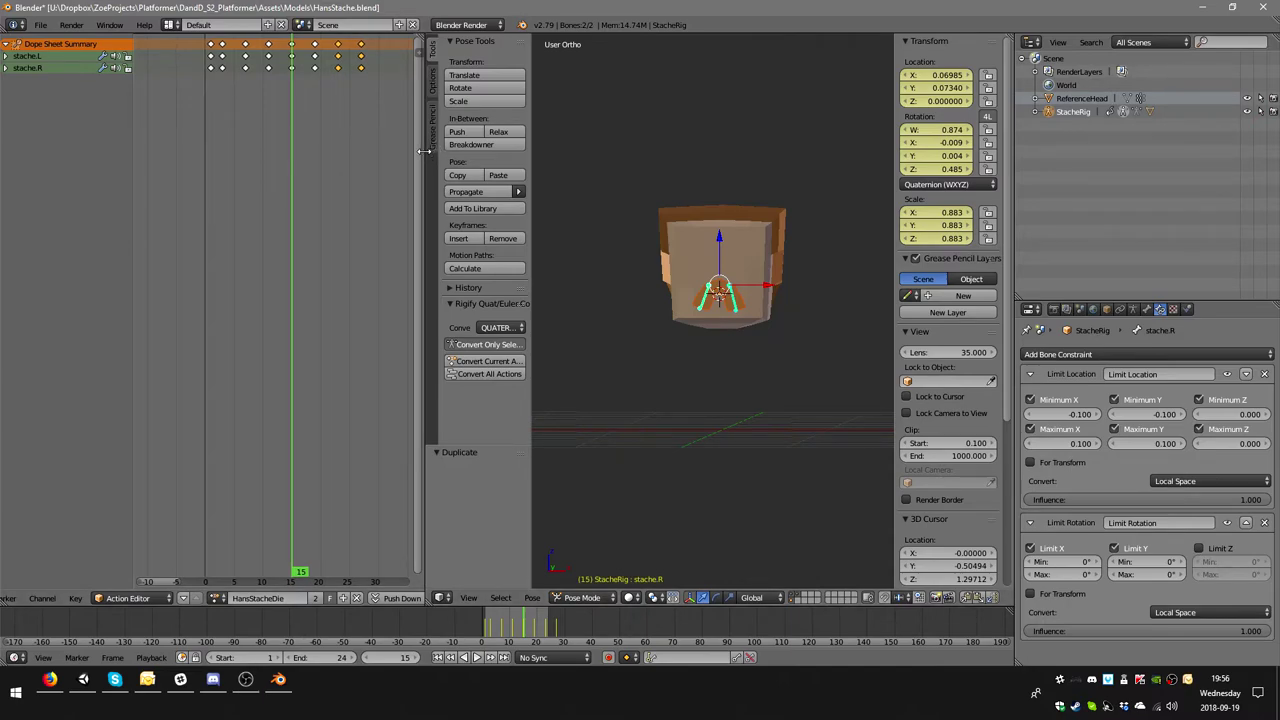
pyautogui.moveTo(425, 157); pyautogui.dragTo(553, 100)
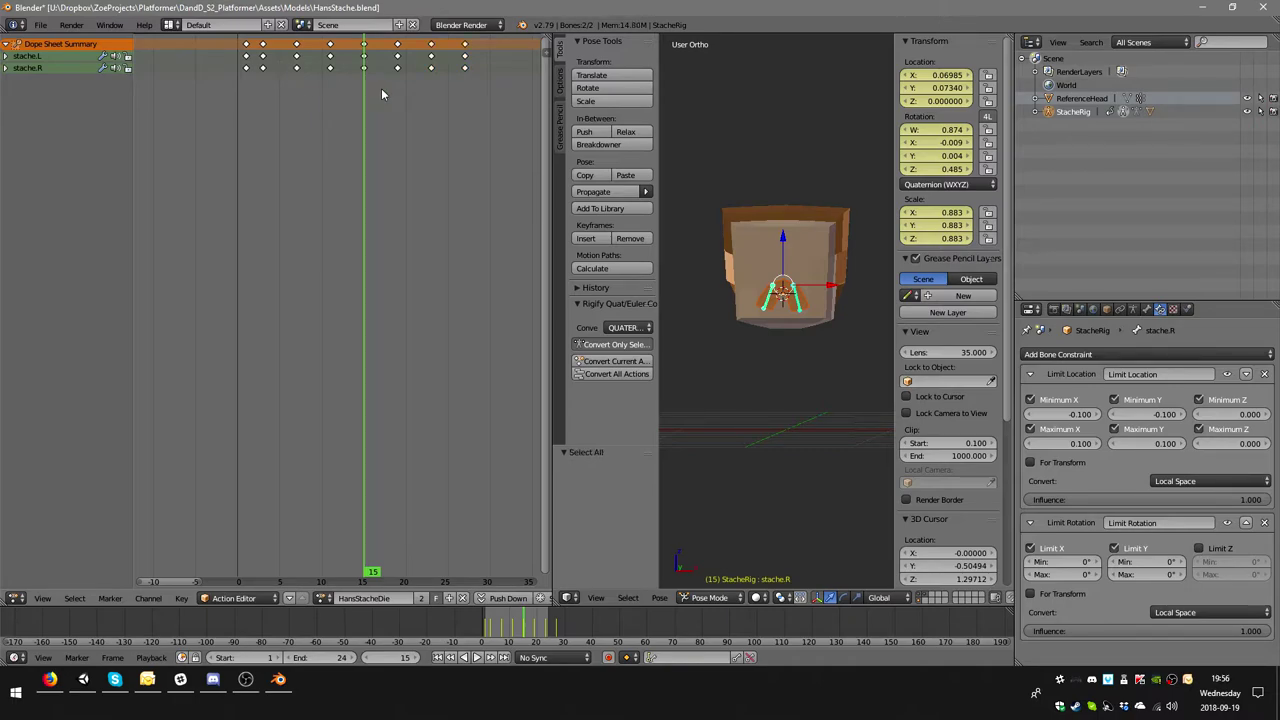
# - Copy all stache.R keyframes 4 frames later and check the pose near frame 30
pyautogui.press('a')
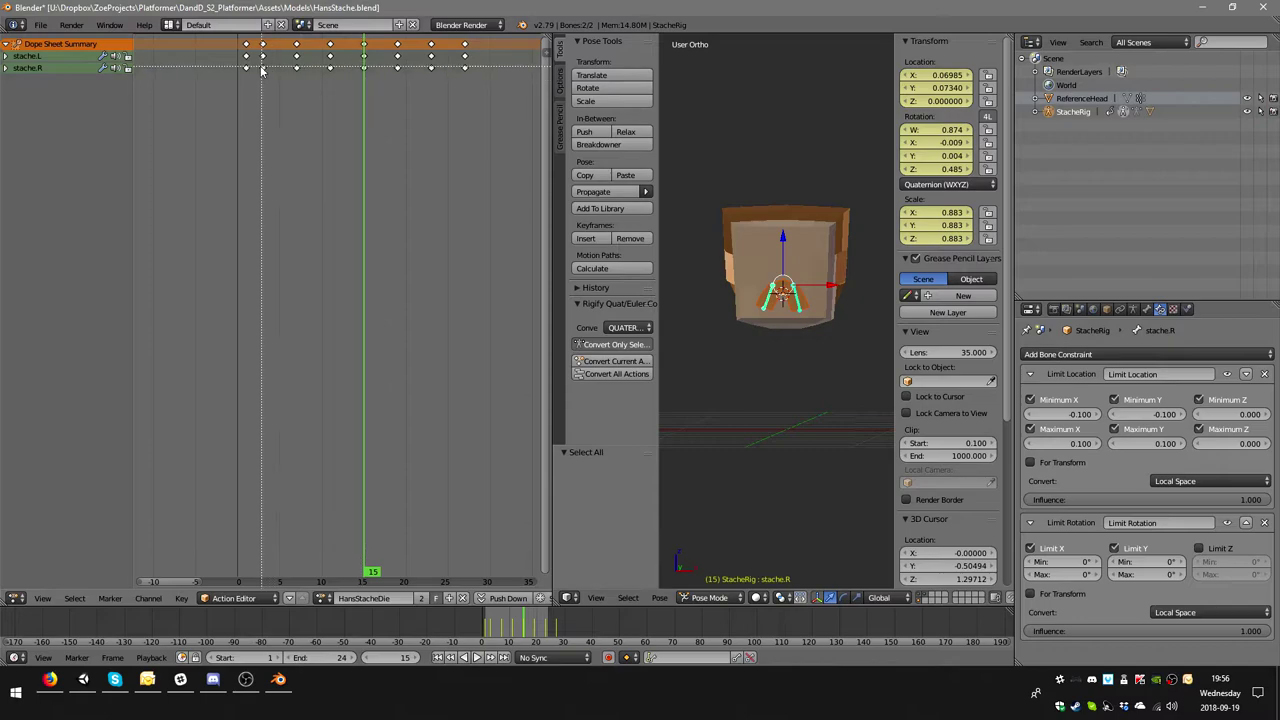
pyautogui.moveTo(255, 62); pyautogui.dragTo(496, 82)
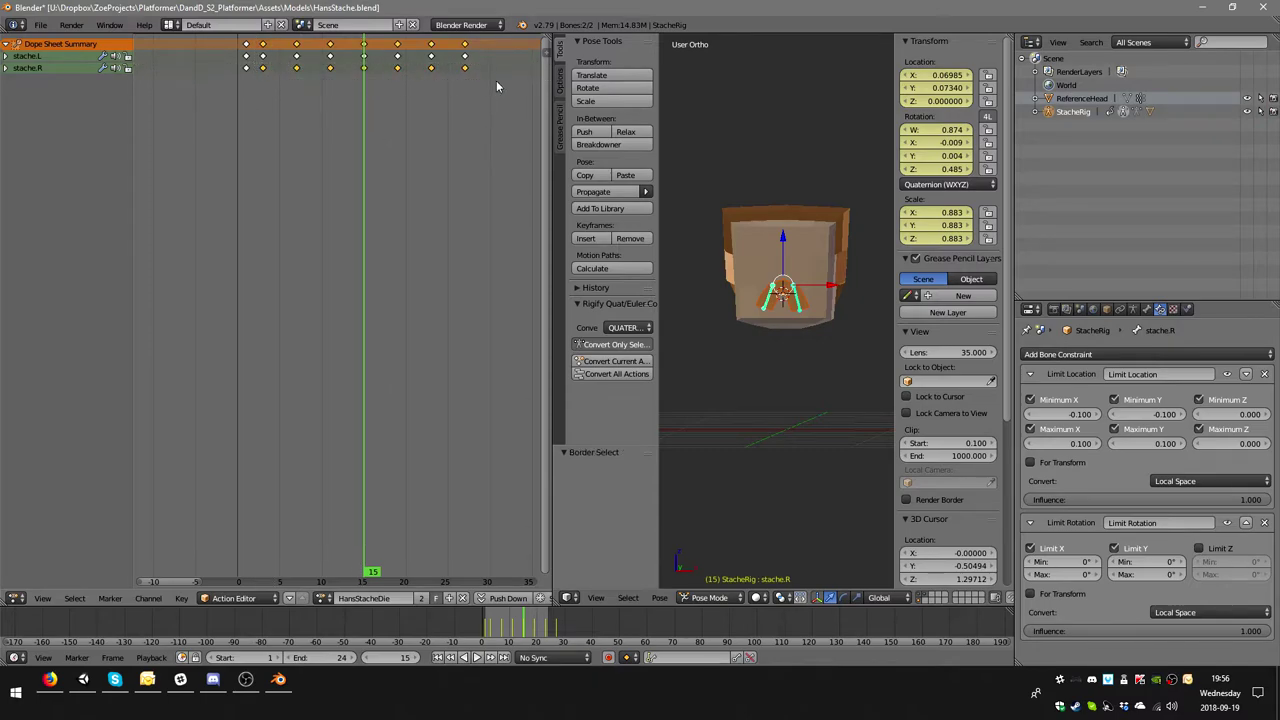
pyautogui.hotkey('shift', 'd')
pyautogui.click(533, 86)
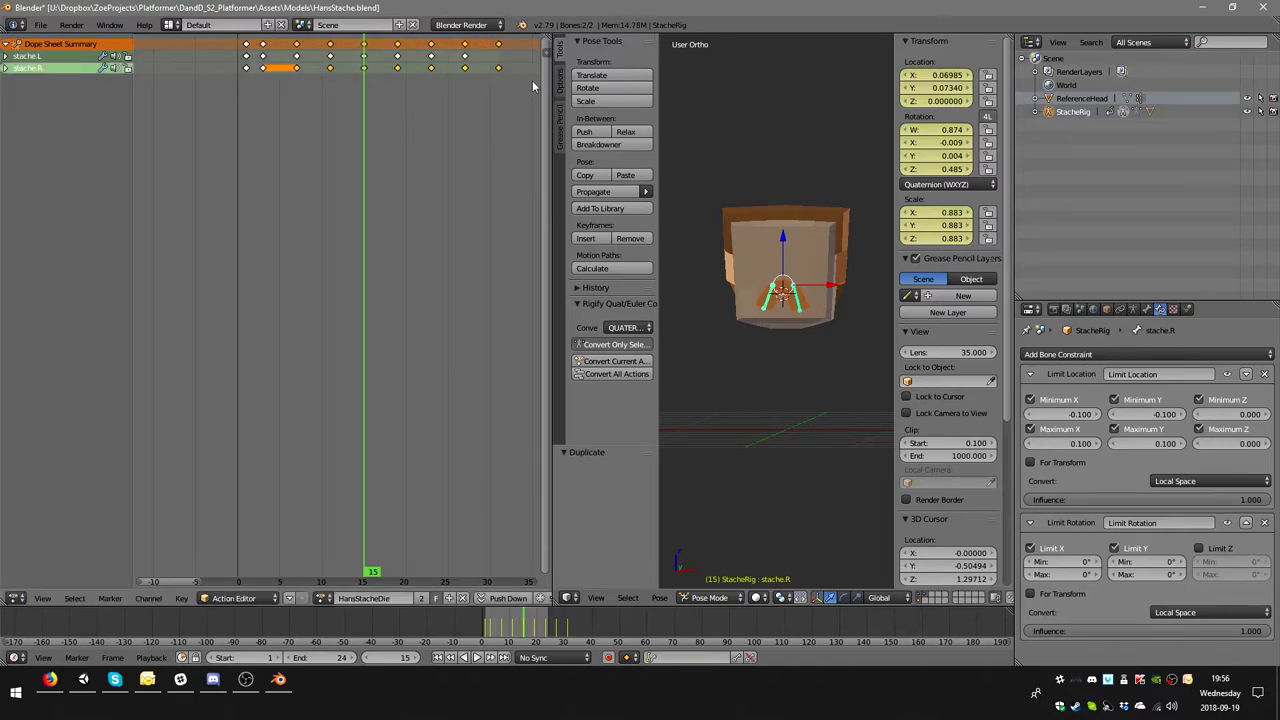
pyautogui.click(491, 52)
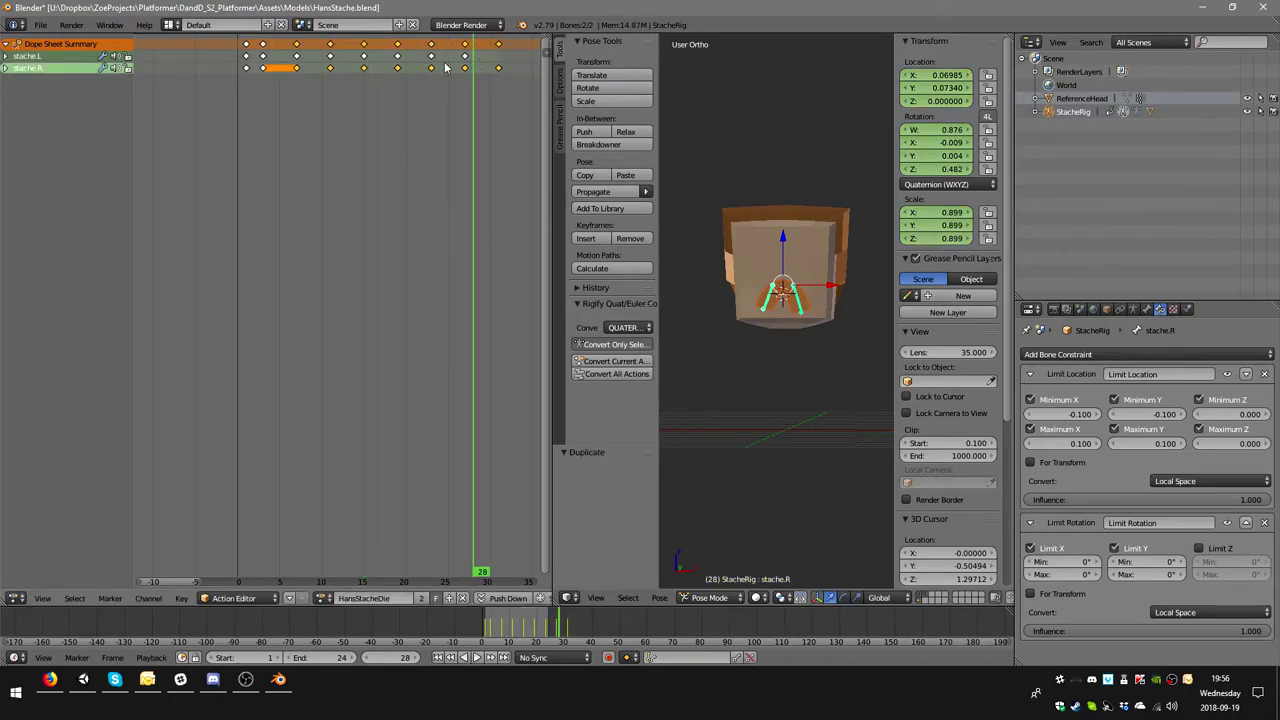
pyautogui.click(248, 58)
# - Copy a stache.L keyframe out to about frame 31 and play the animation
pyautogui.rightClick(248, 60)
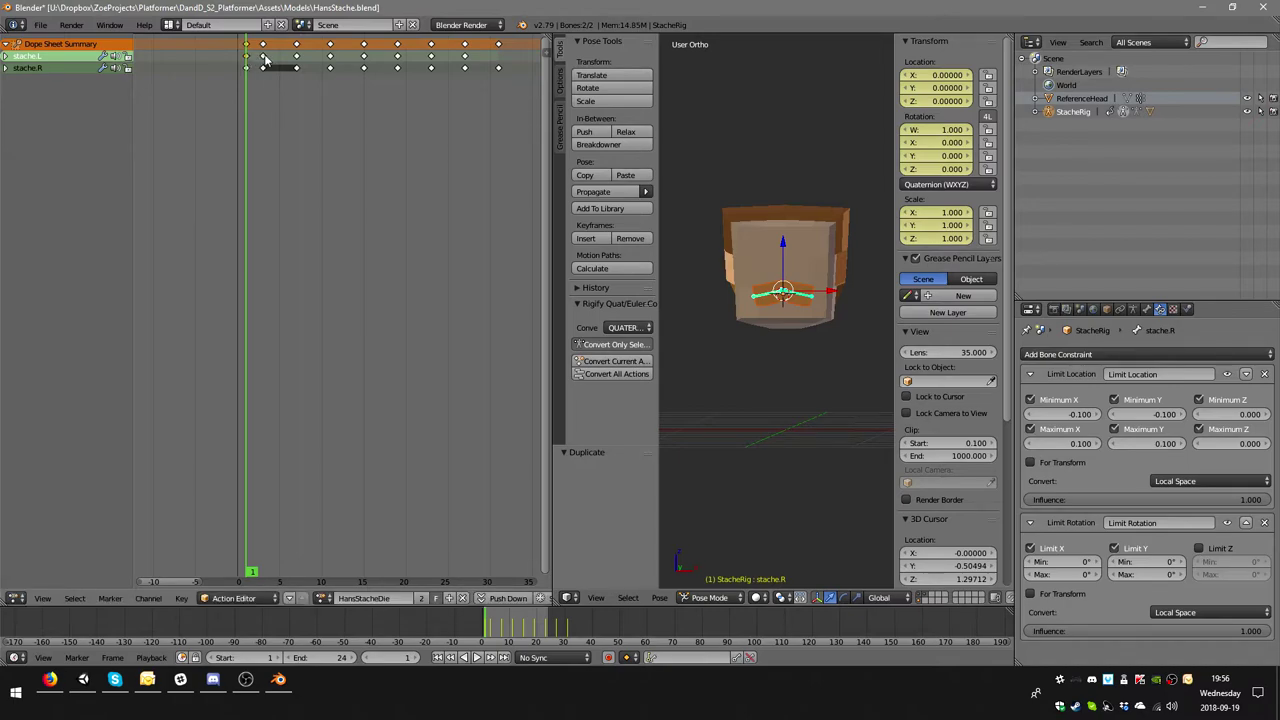
pyautogui.hotkey('shift', 'd')
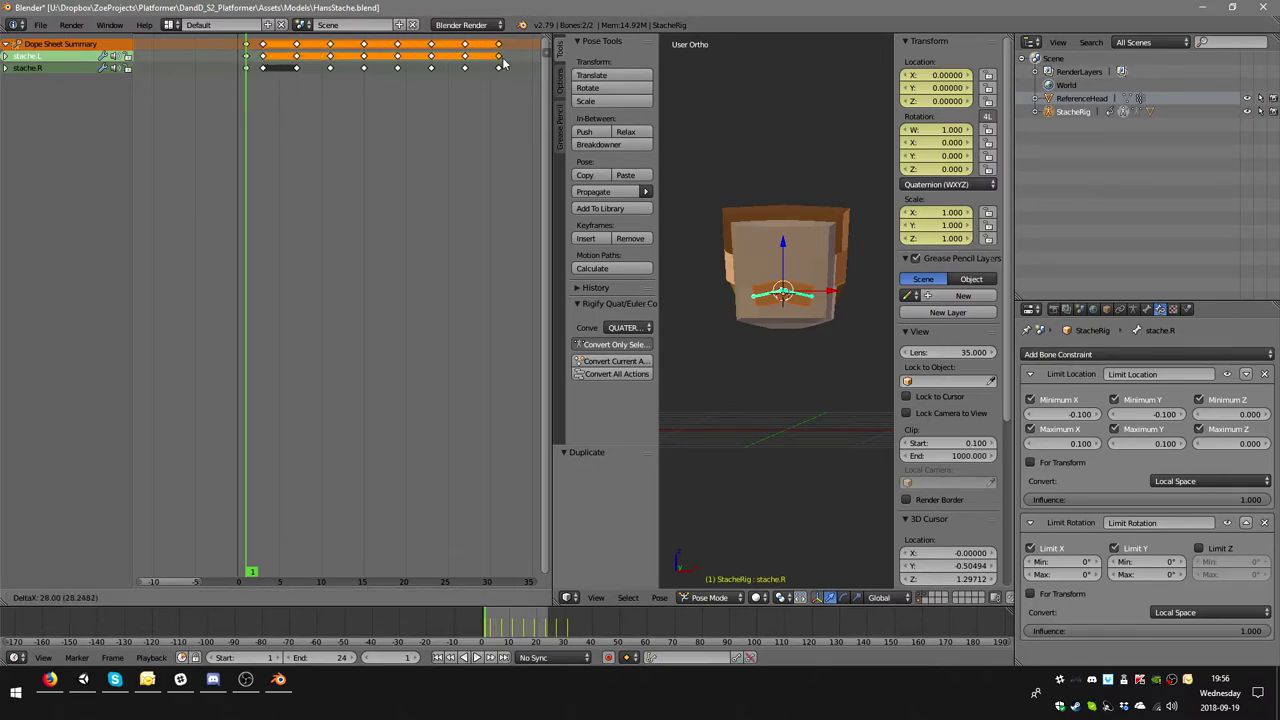
pyautogui.click(500, 62)
pyautogui.hotkey('alt', 'a')
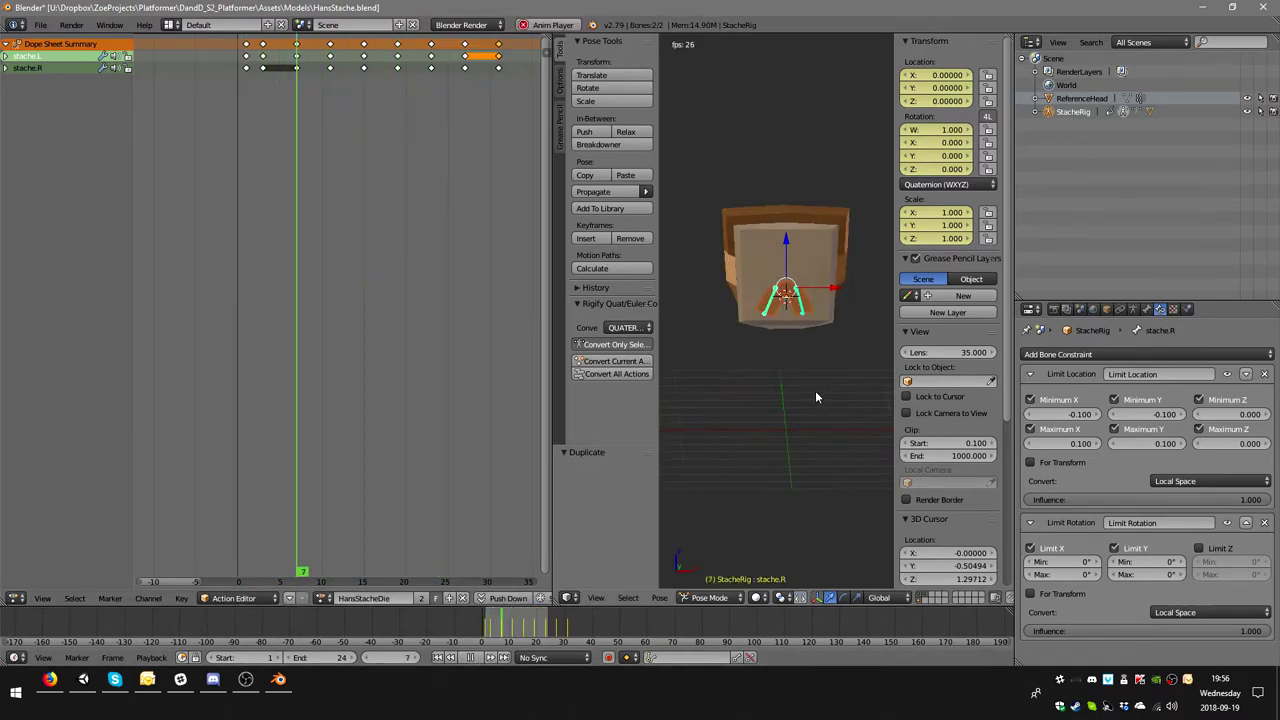
# - Stop playback at frame 7, compare with the frame-1 rest pose, and select stache.L
pyautogui.scroll(3, 805, 405)
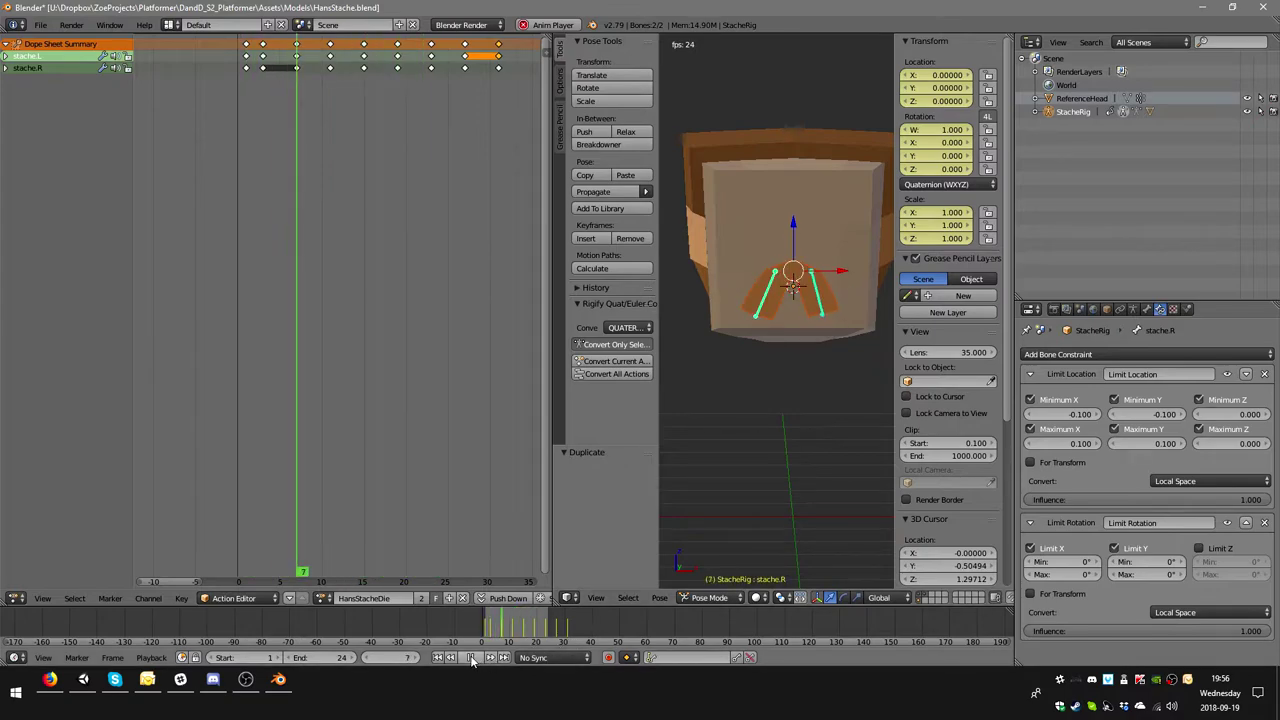
pyautogui.hotkey('alt', 'a')
pyautogui.click(297, 68)
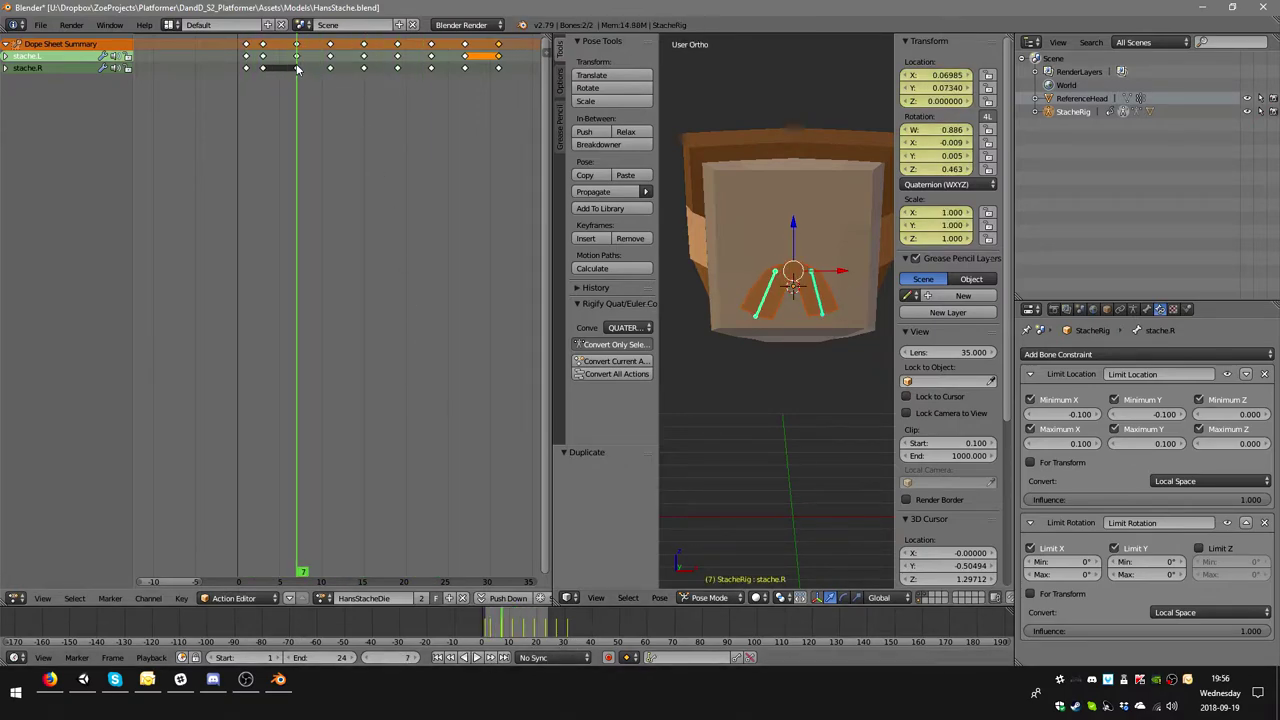
pyautogui.press('Left')
pyautogui.press('Left')
pyautogui.press('Left')
pyautogui.press('Left')
pyautogui.press('Left')
pyautogui.press('Left')
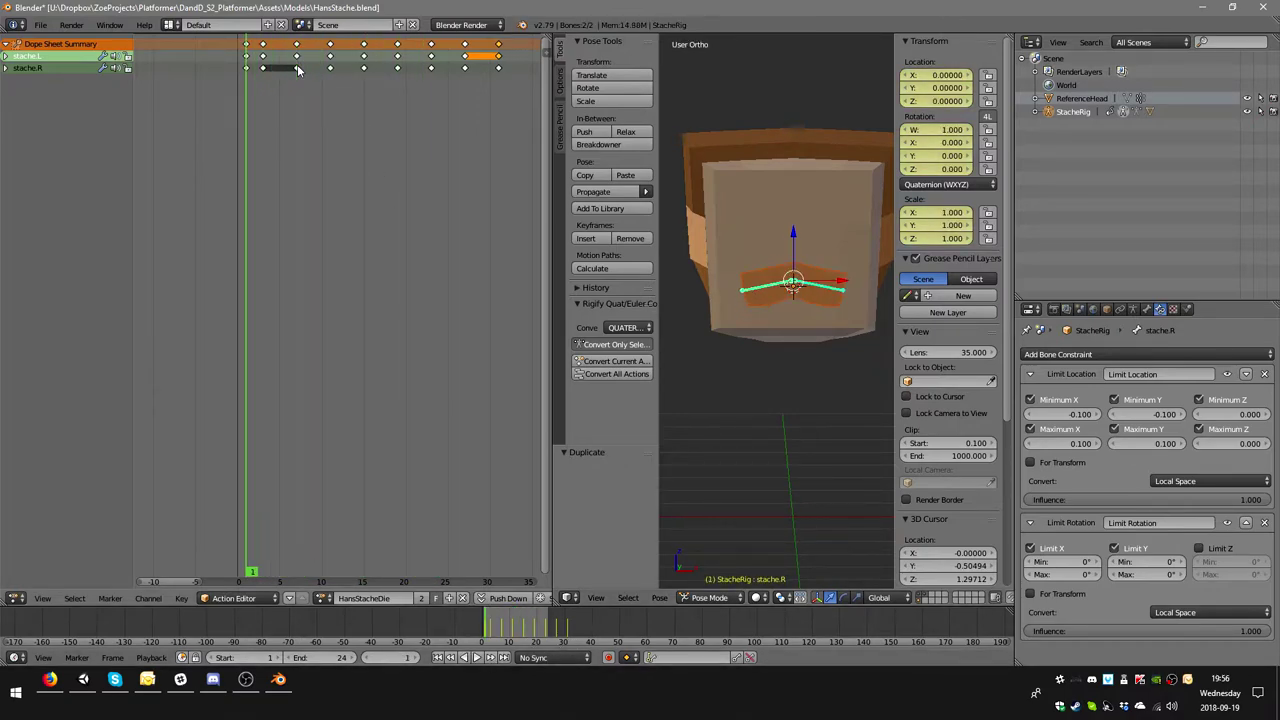
pyautogui.press('Right')
pyautogui.press('Right')
pyautogui.press('Right')
pyautogui.press('Right')
pyautogui.press('Right')
pyautogui.press('Right')
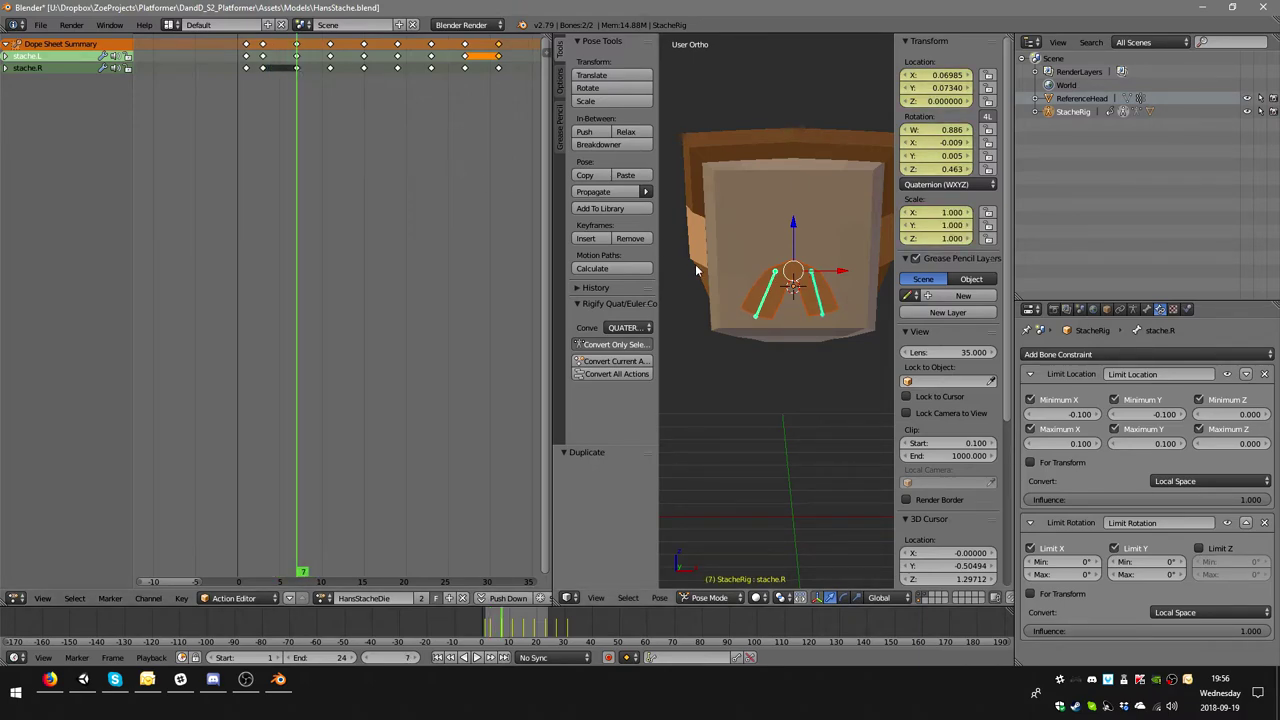
pyautogui.rightClick(820, 308)
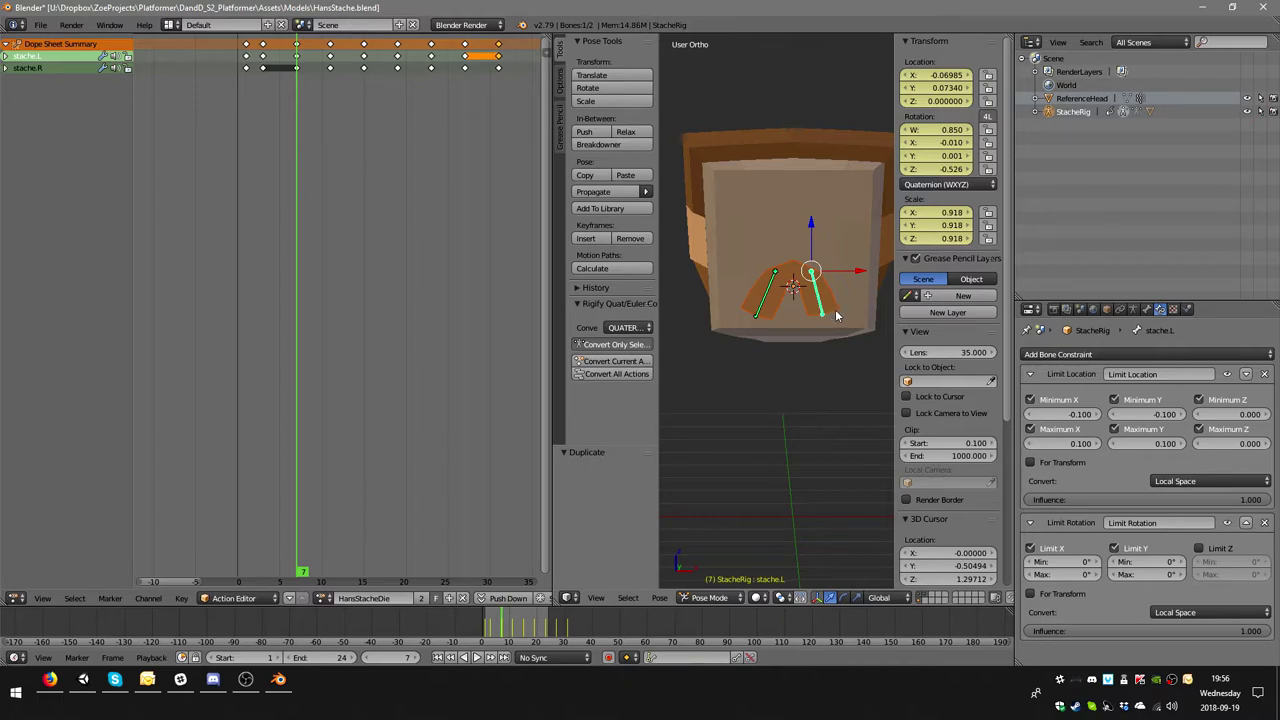
# - Rotate stache.L about -49.6° and key LocRotScale at frame 7
pyautogui.press('r')
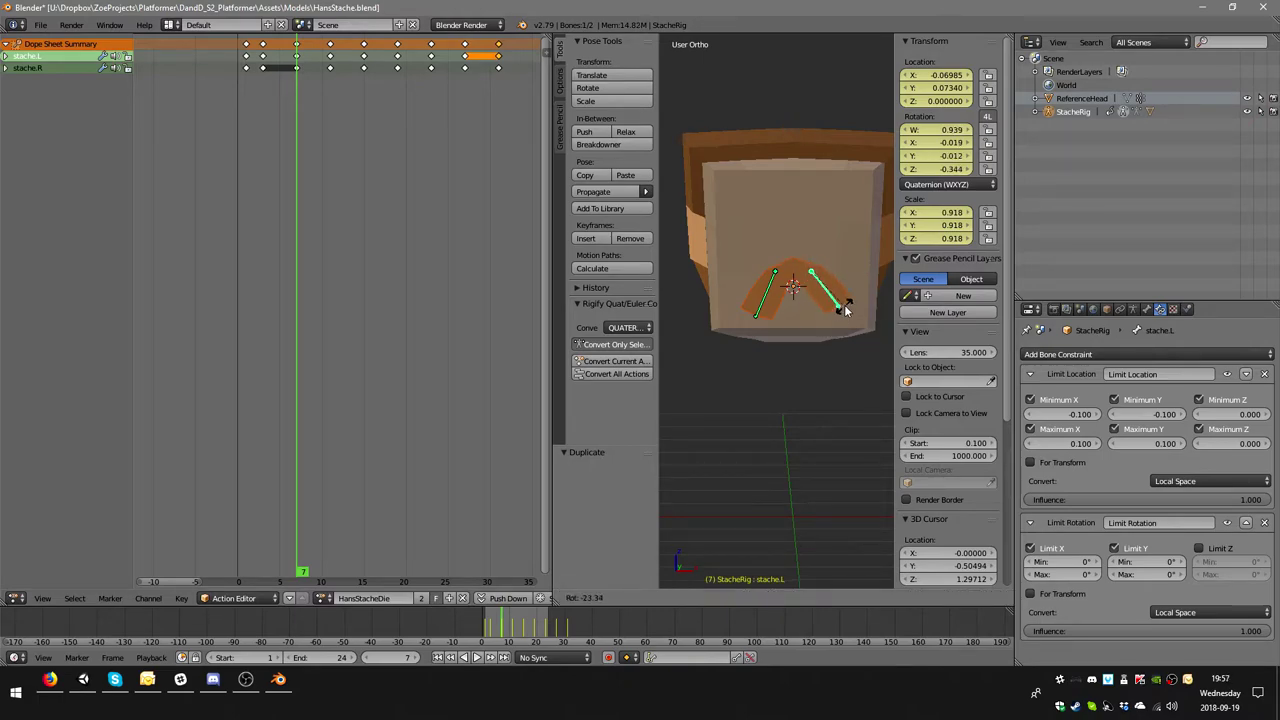
pyautogui.click(847, 289)
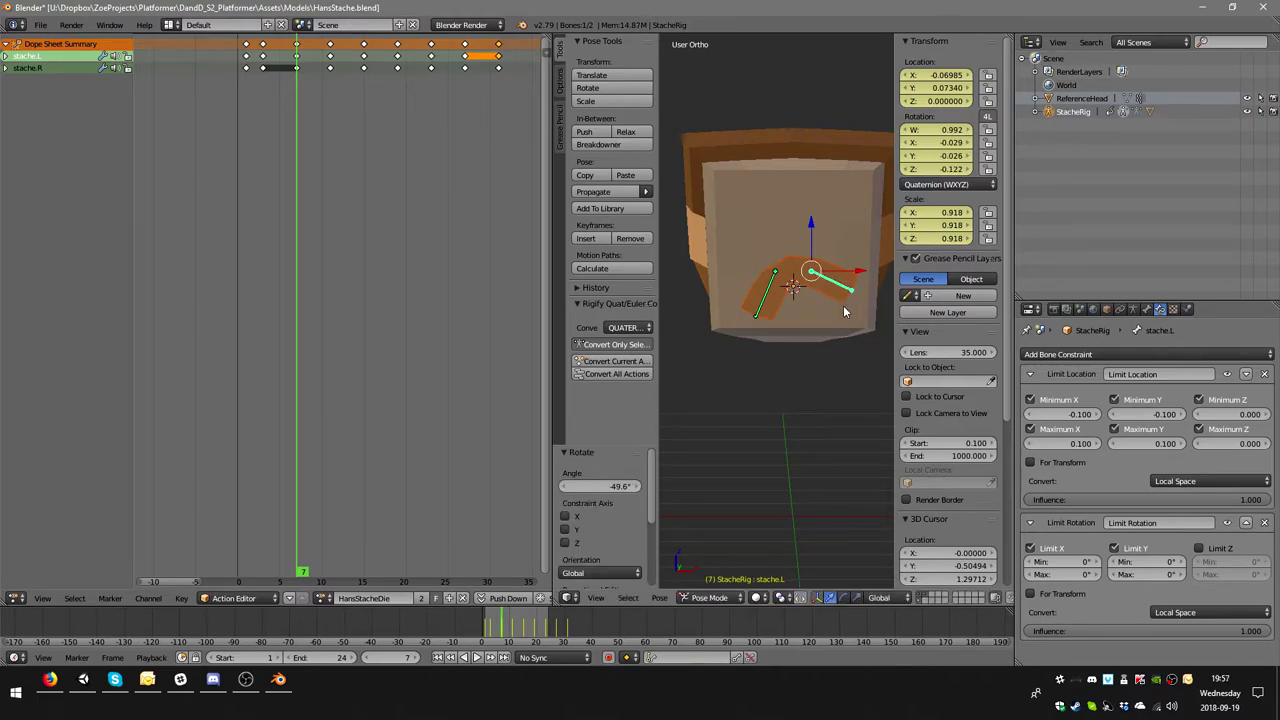
pyautogui.press('i')
pyautogui.click(843, 310)
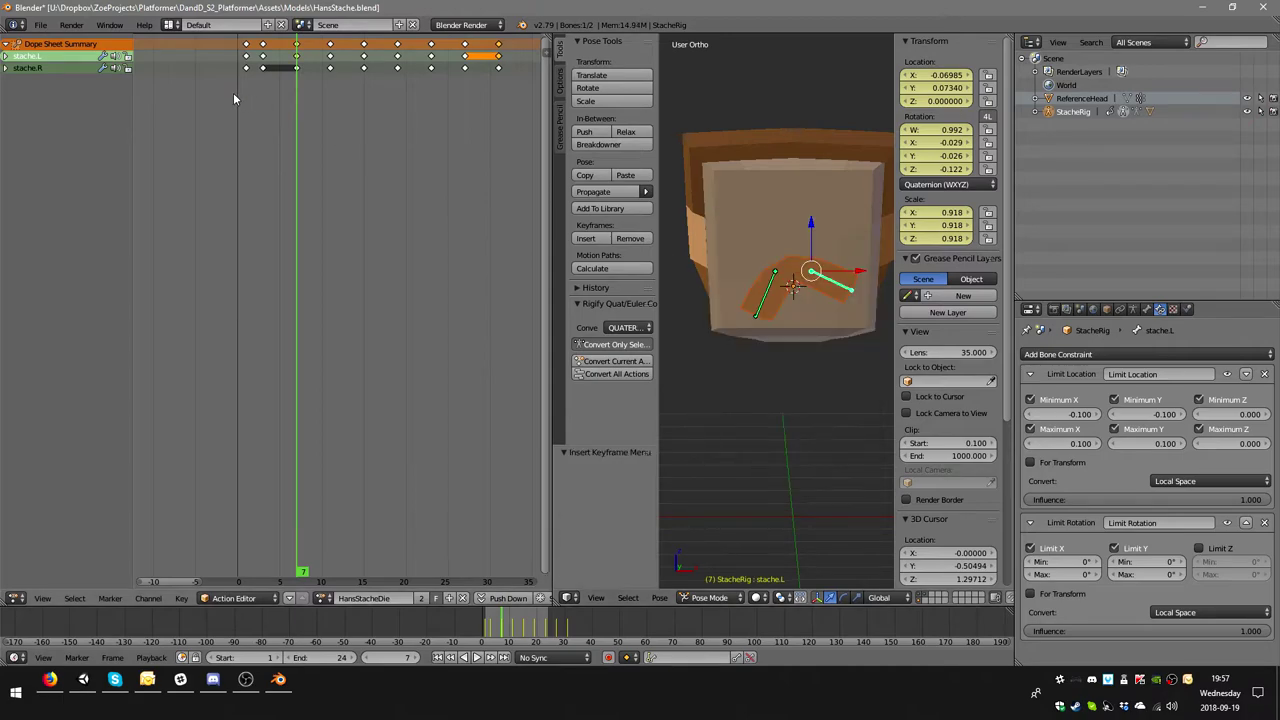
# - At frame 15, rotate stache.L into a raised pose and key it
pyautogui.click(364, 68)
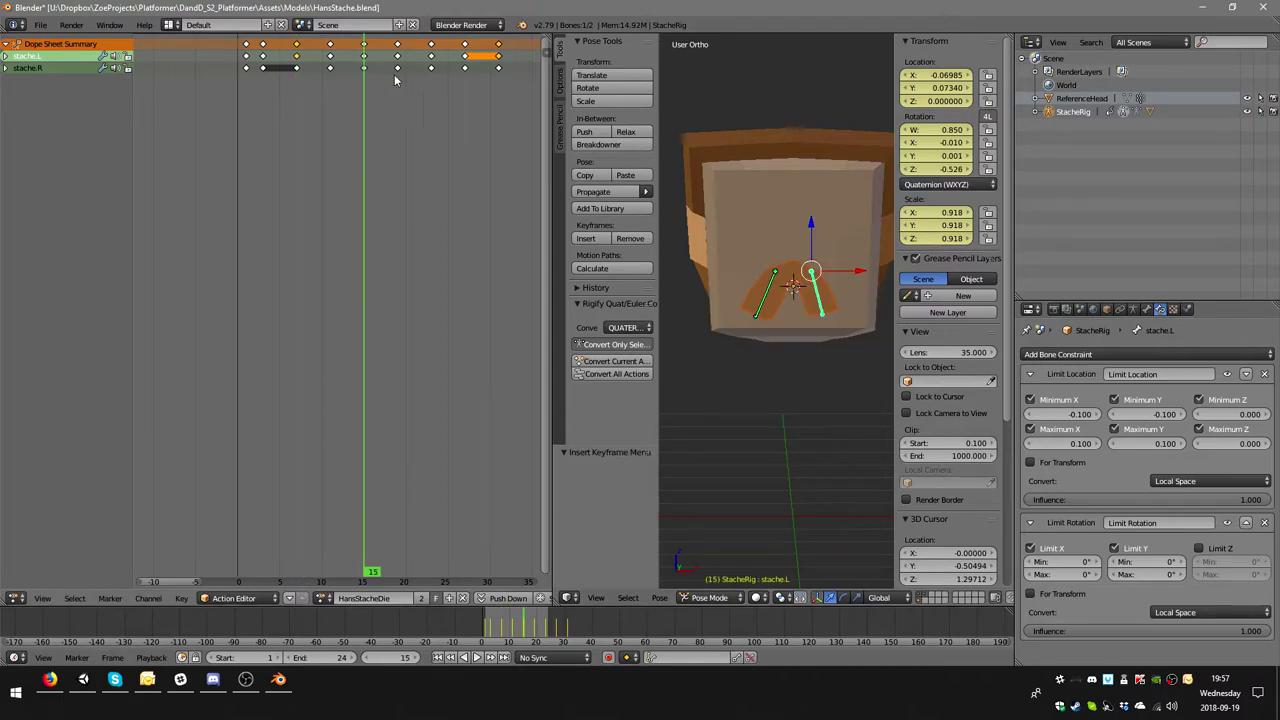
pyautogui.press('i')
pyautogui.click(828, 328)
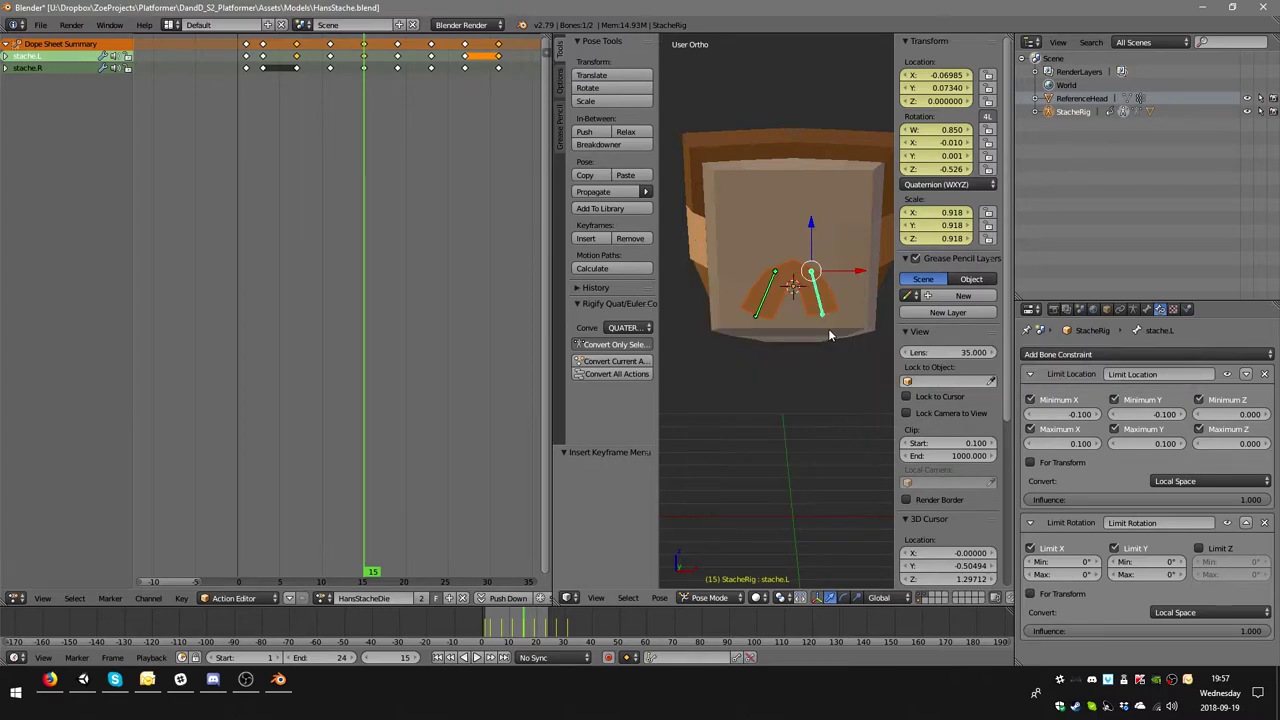
pyautogui.press('r')
pyautogui.click(866, 295)
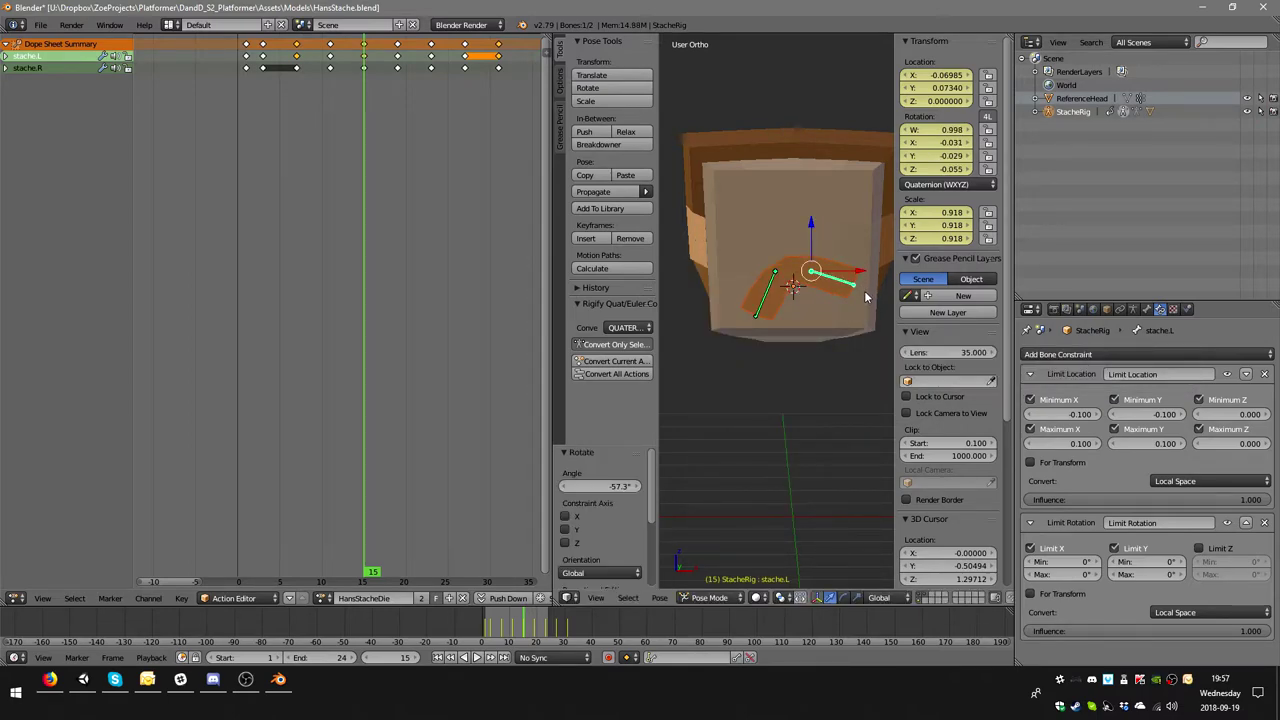
pyautogui.press('i')
pyautogui.click(866, 292)
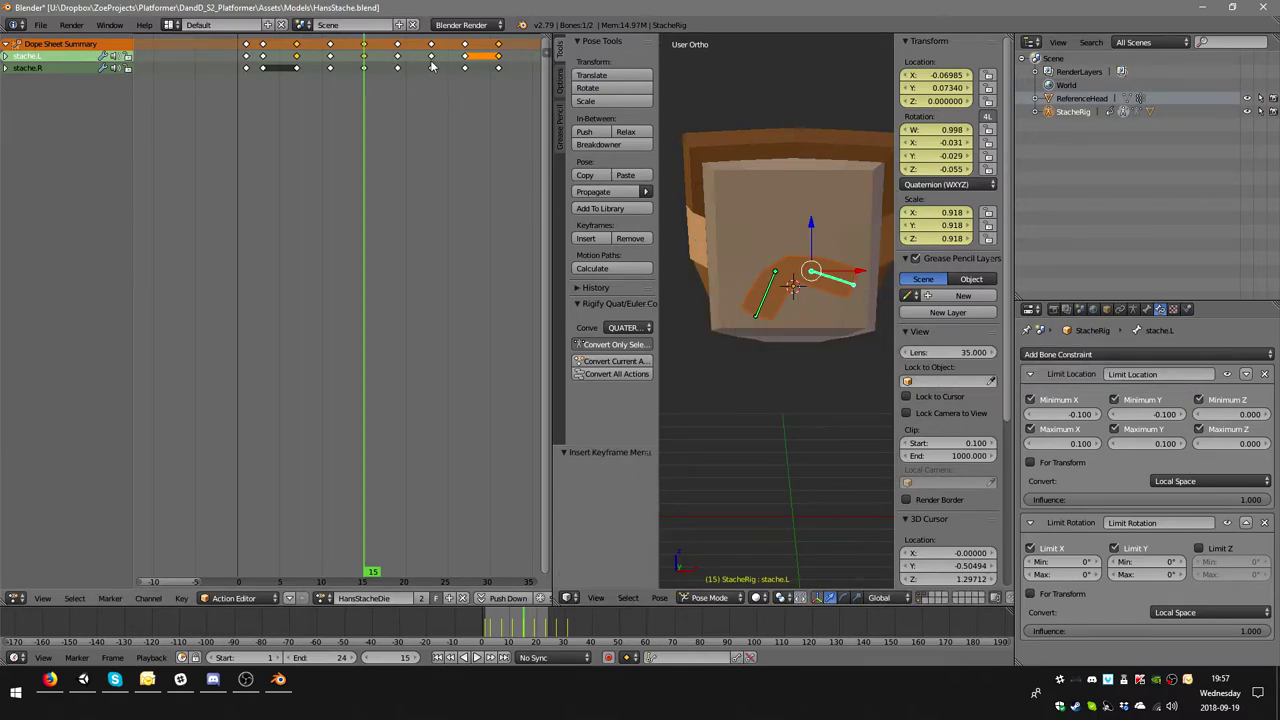
# - At frame 23, rotate stache.L to a -48.1° droop and key LocRotScale
pyautogui.click(432, 64)
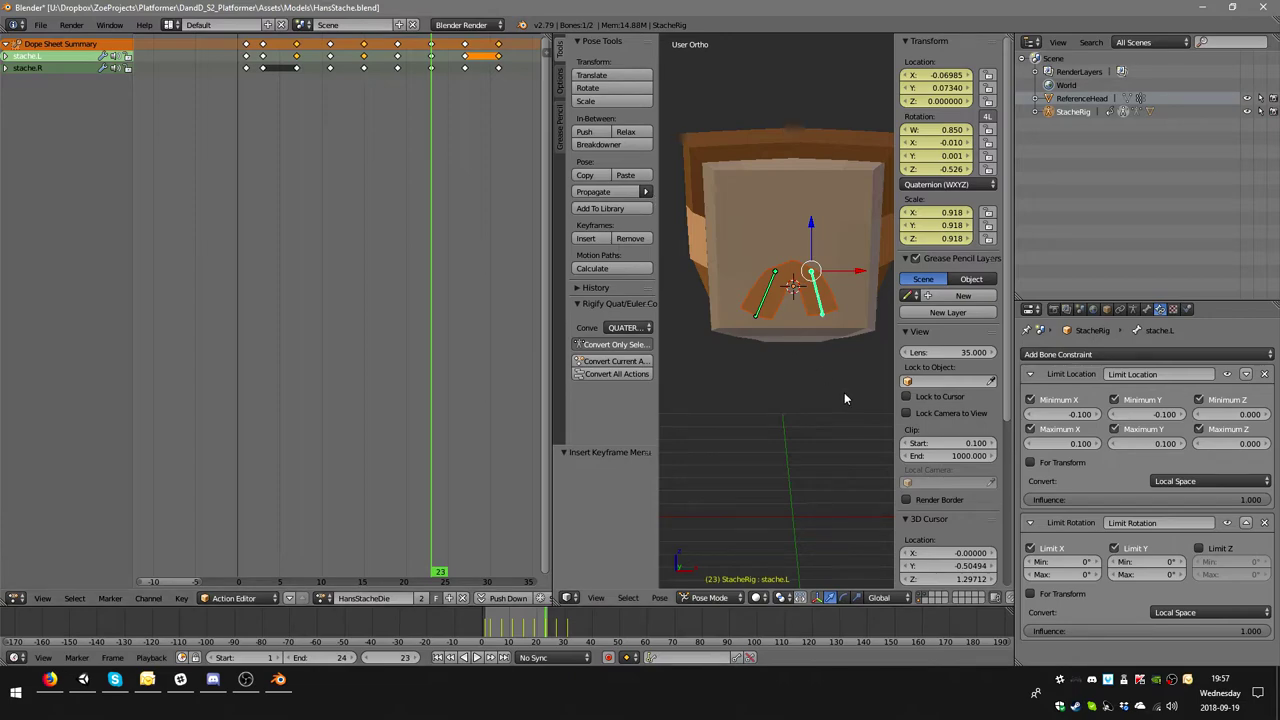
pyautogui.press('r')
pyautogui.click(866, 308)
pyautogui.press('i')
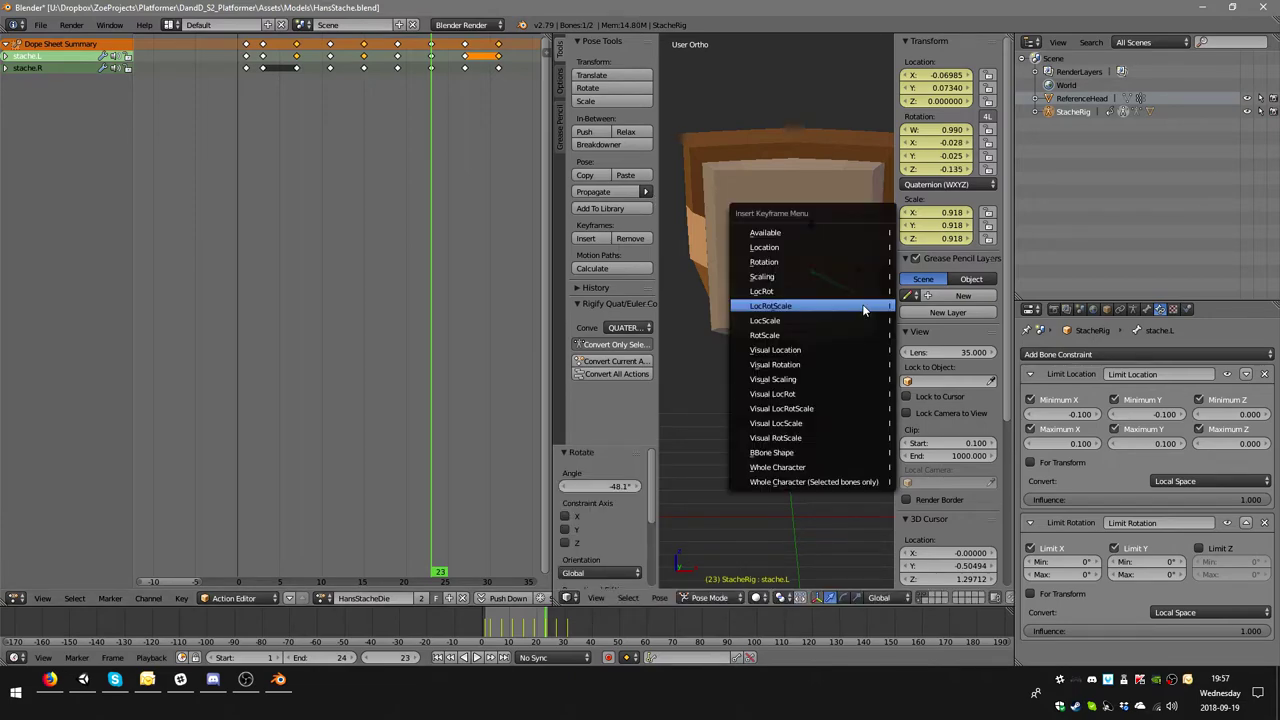
pyautogui.click(866, 306)
# - At frame 11, rotate stache.R 43° and key its pose
pyautogui.click(330, 62)
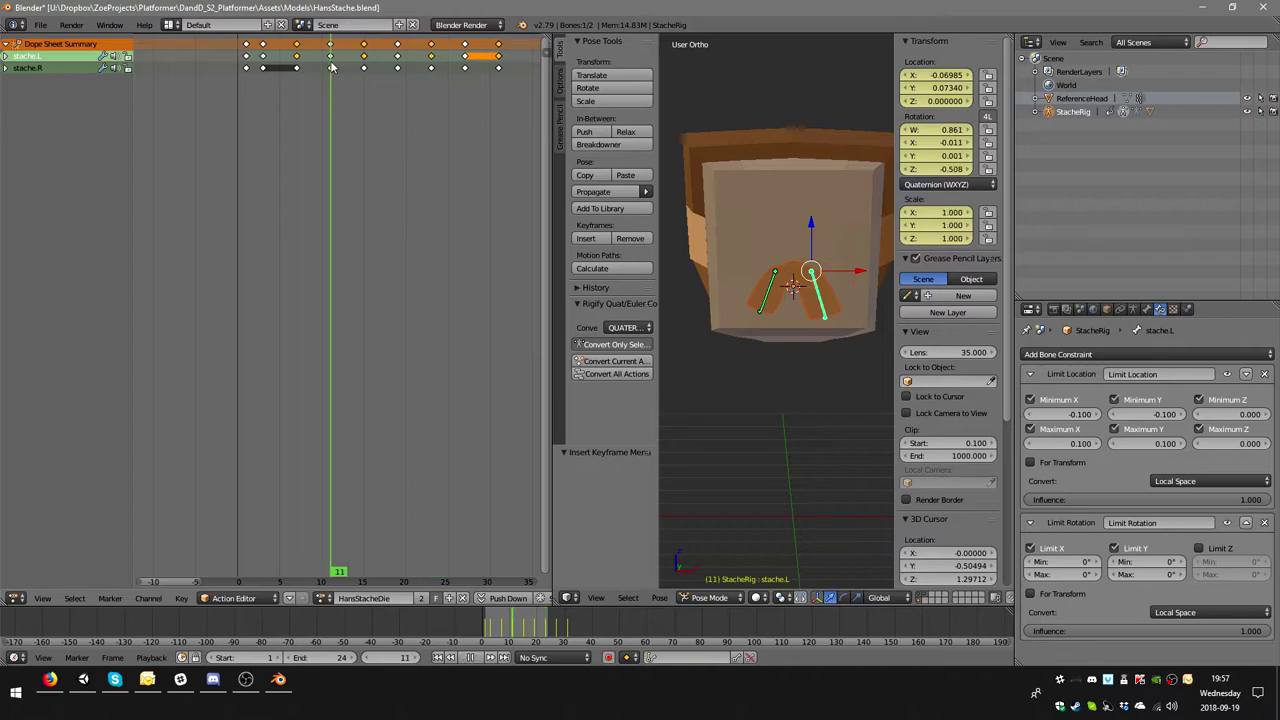
pyautogui.rightClick(772, 287)
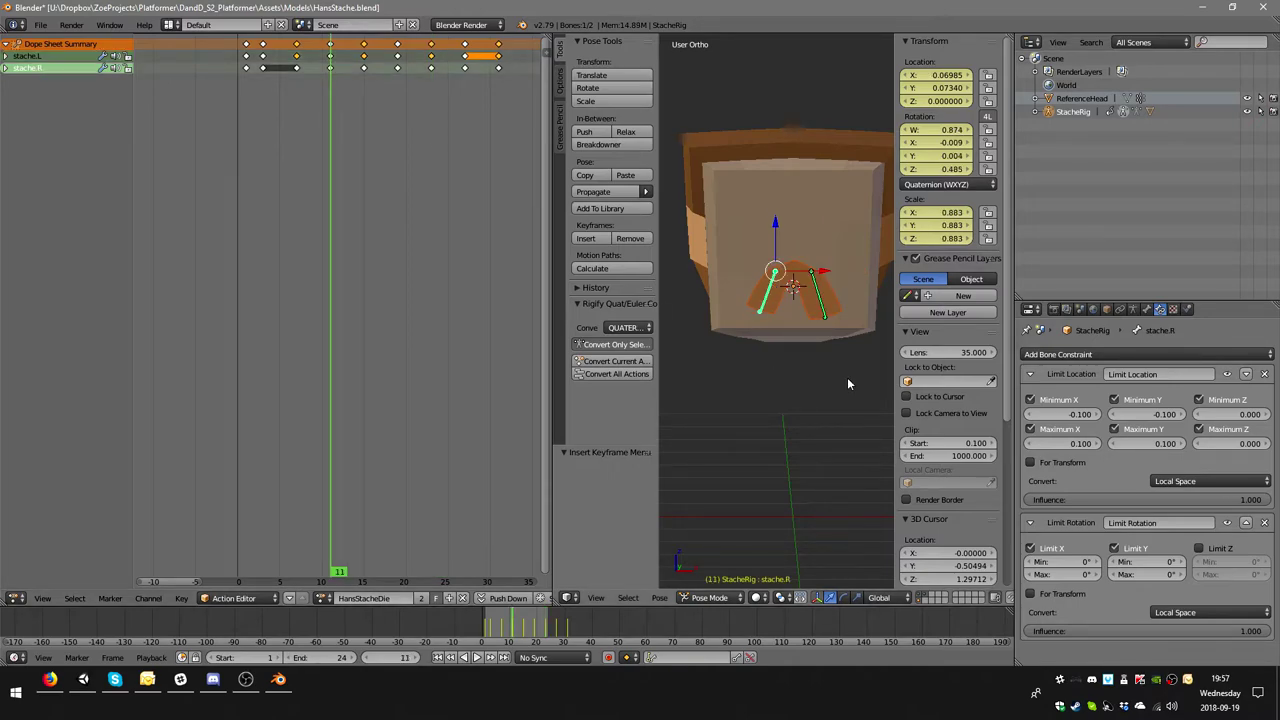
pyautogui.press('r')
pyautogui.click(758, 384)
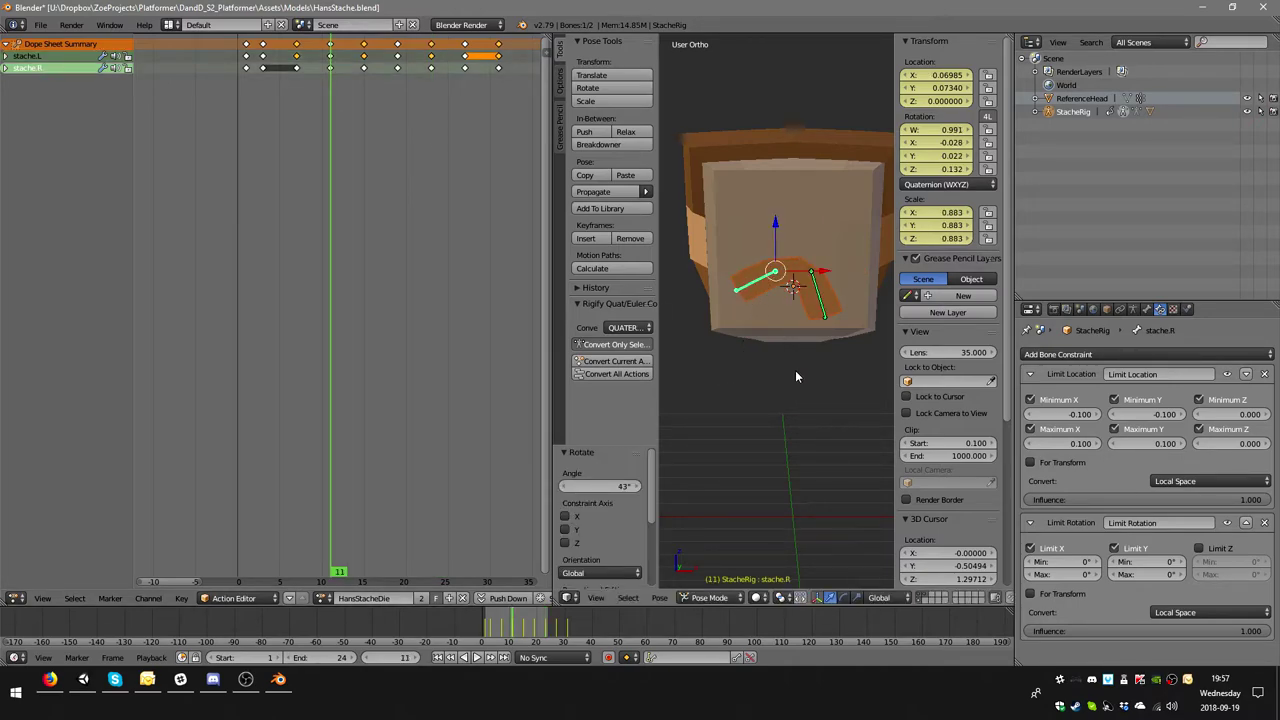
pyautogui.press('i')
pyautogui.click(795, 372)
# - Key stache.R rotations of 42.4° at frame 19 and 42.2° at frame 27
pyautogui.click(403, 72)
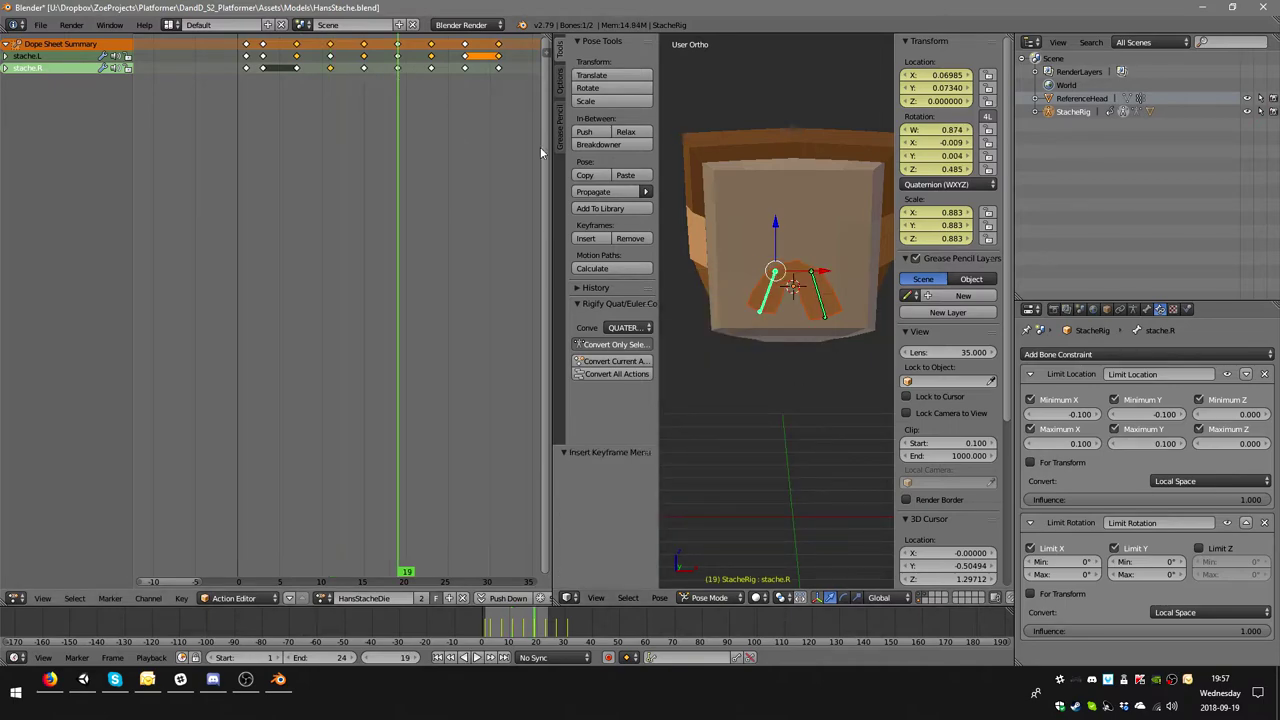
pyautogui.press('r')
pyautogui.click(747, 405)
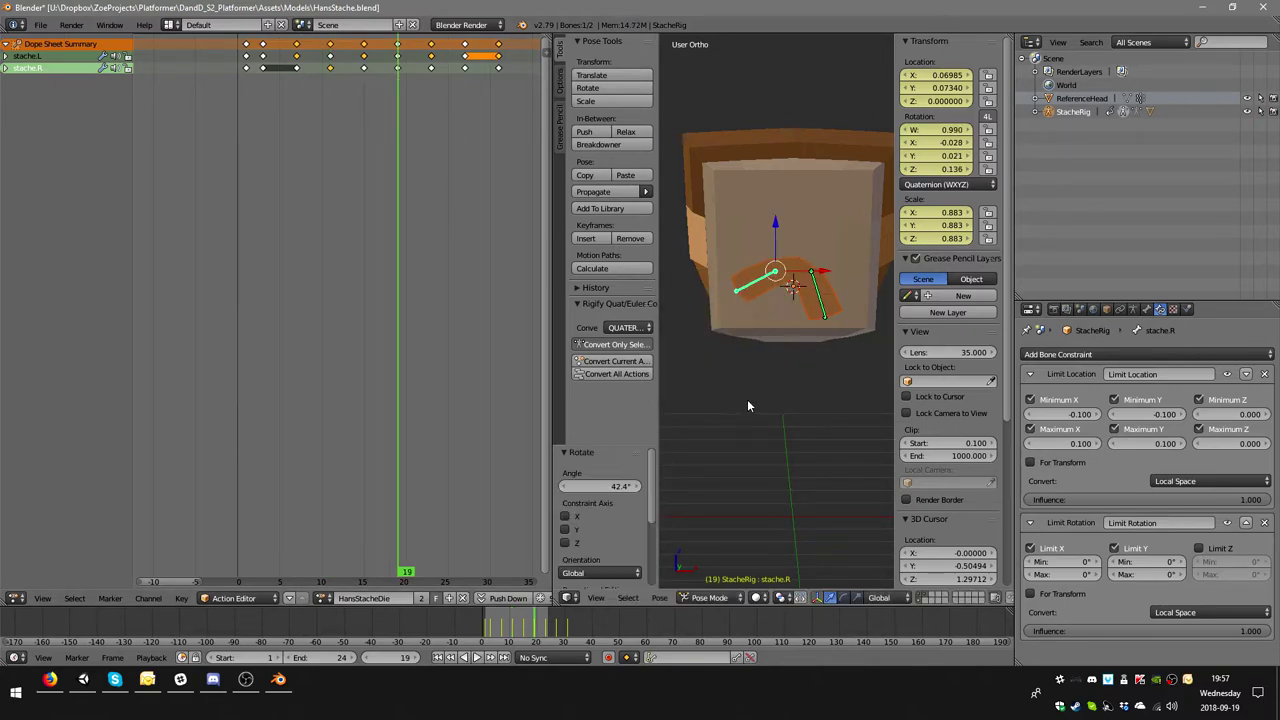
pyautogui.press('i')
pyautogui.click(765, 390)
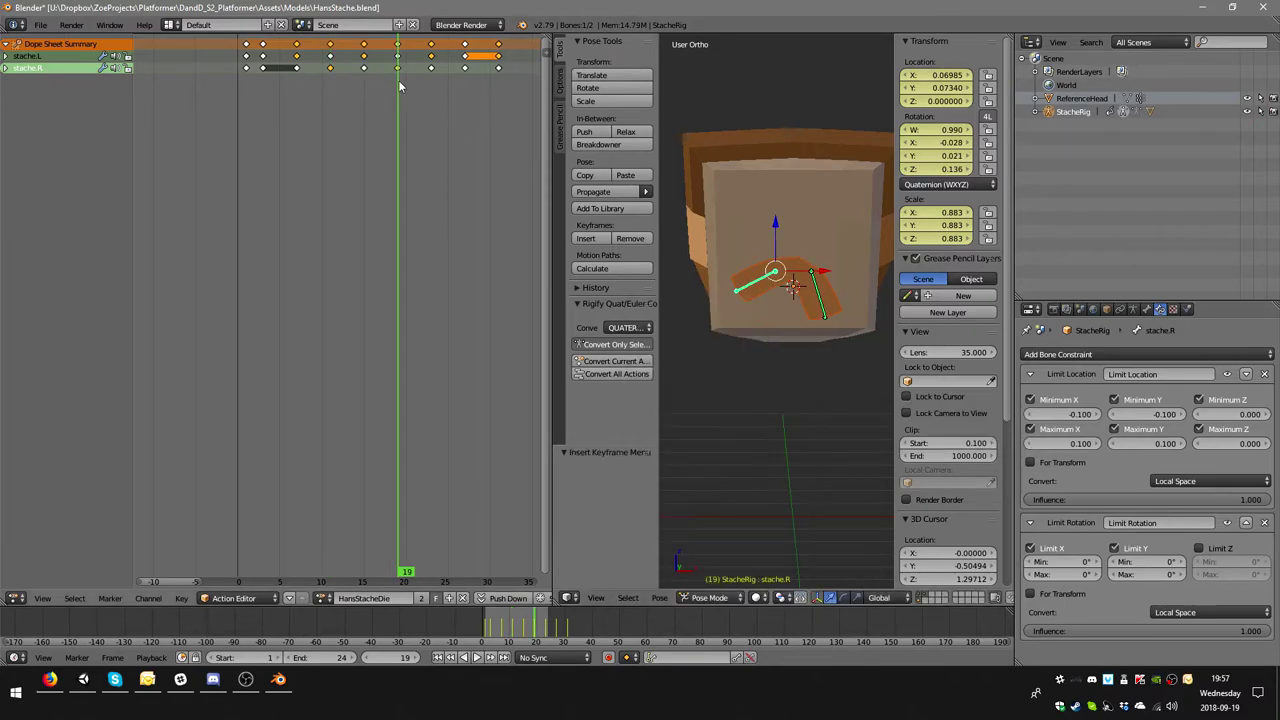
pyautogui.click(471, 68)
pyautogui.press('r')
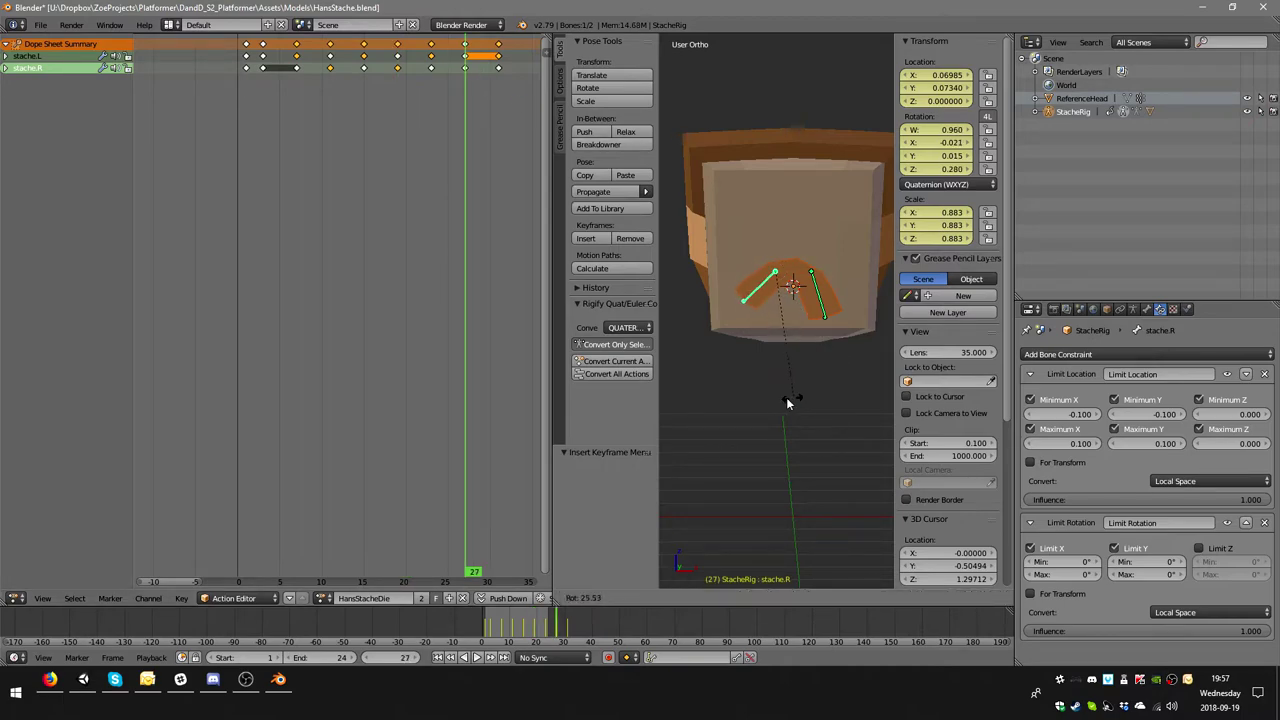
pyautogui.click(756, 394)
pyautogui.press('i')
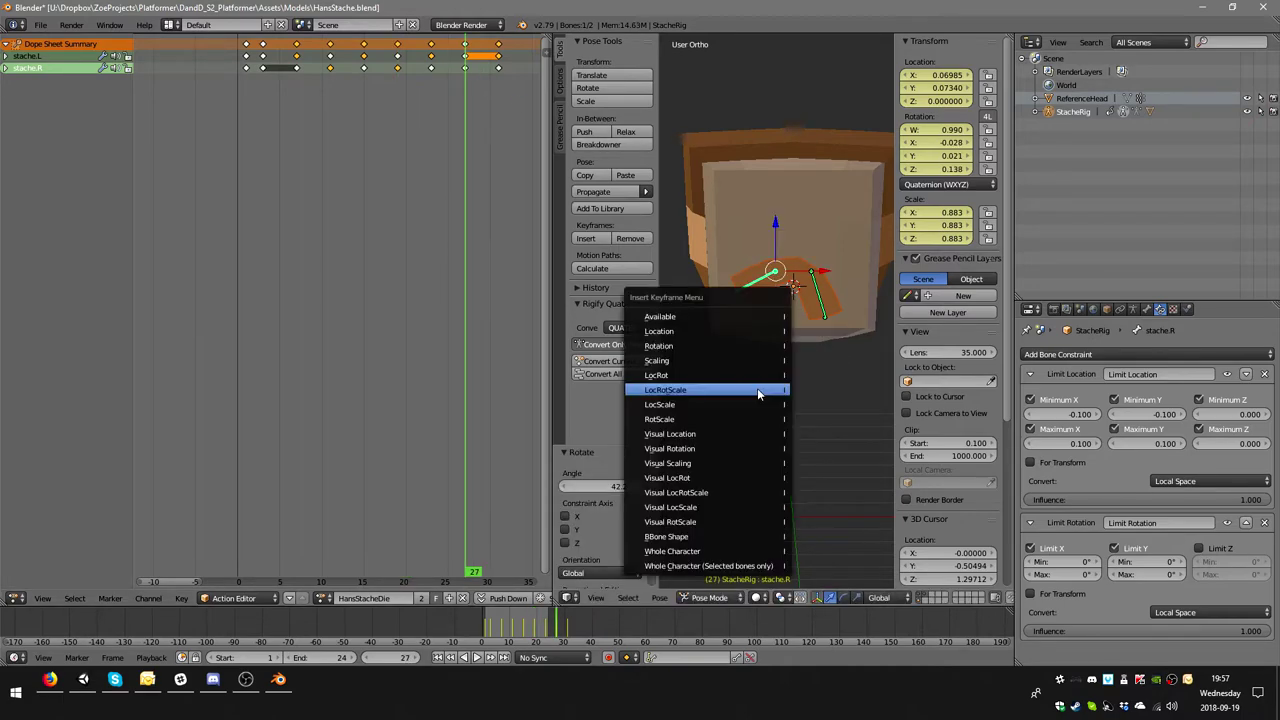
pyautogui.click(757, 388)
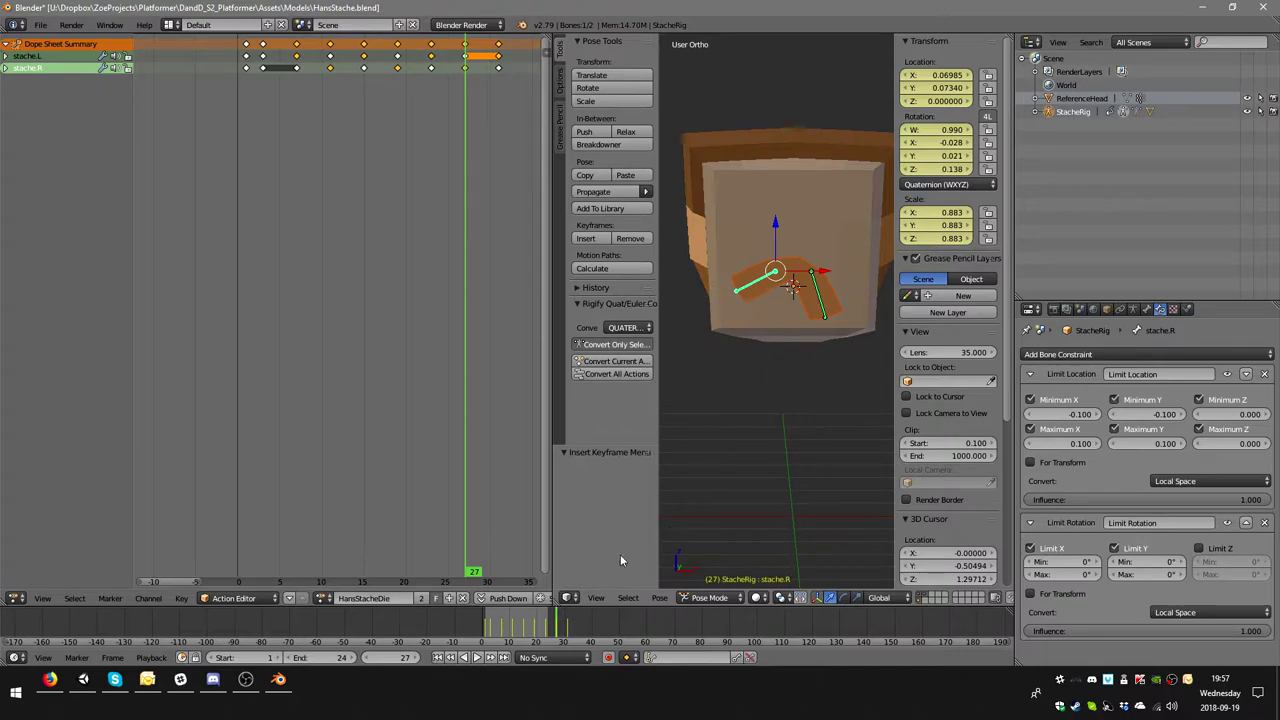
# - Play the animation, orbit around the head to review the twitches, then stop playback
pyautogui.click(477, 657)
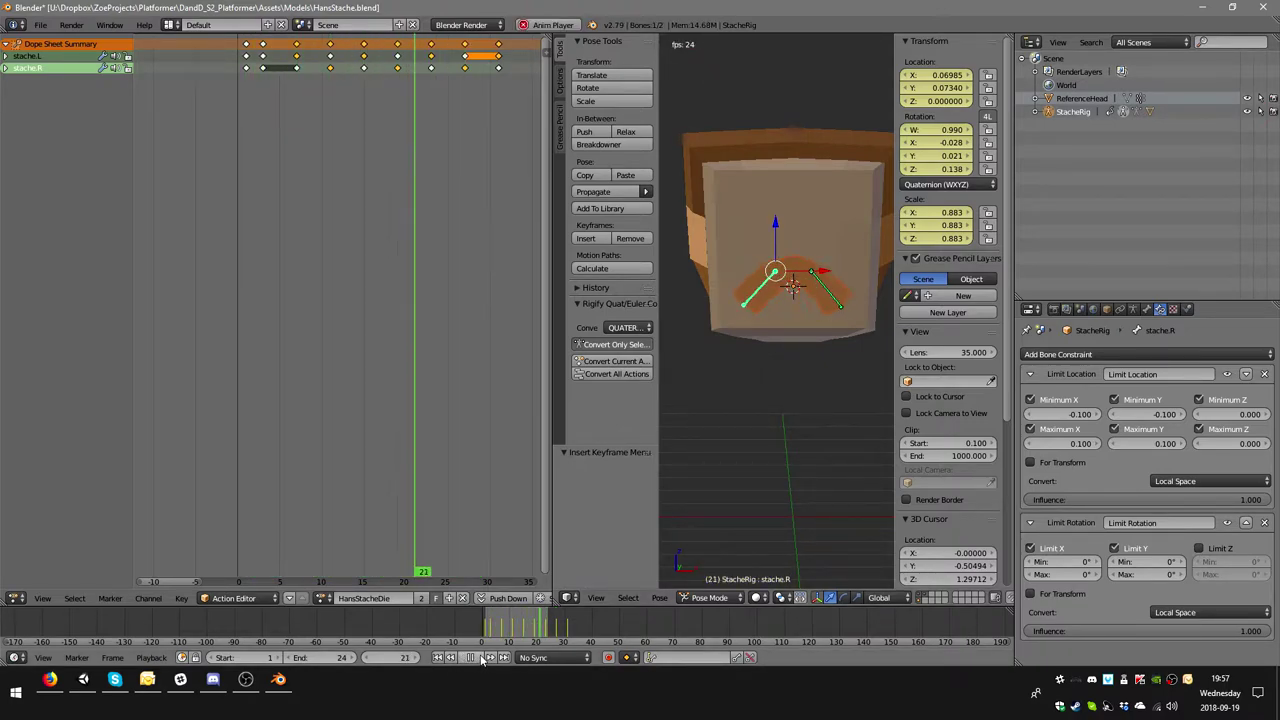
pyautogui.scroll(-3, 766, 391)
pyautogui.moveTo(766, 391)
pyautogui.mouseDown(button='middle')
pyautogui.moveTo(806, 358)
pyautogui.moveTo(760, 347)
pyautogui.mouseUp(button='middle')
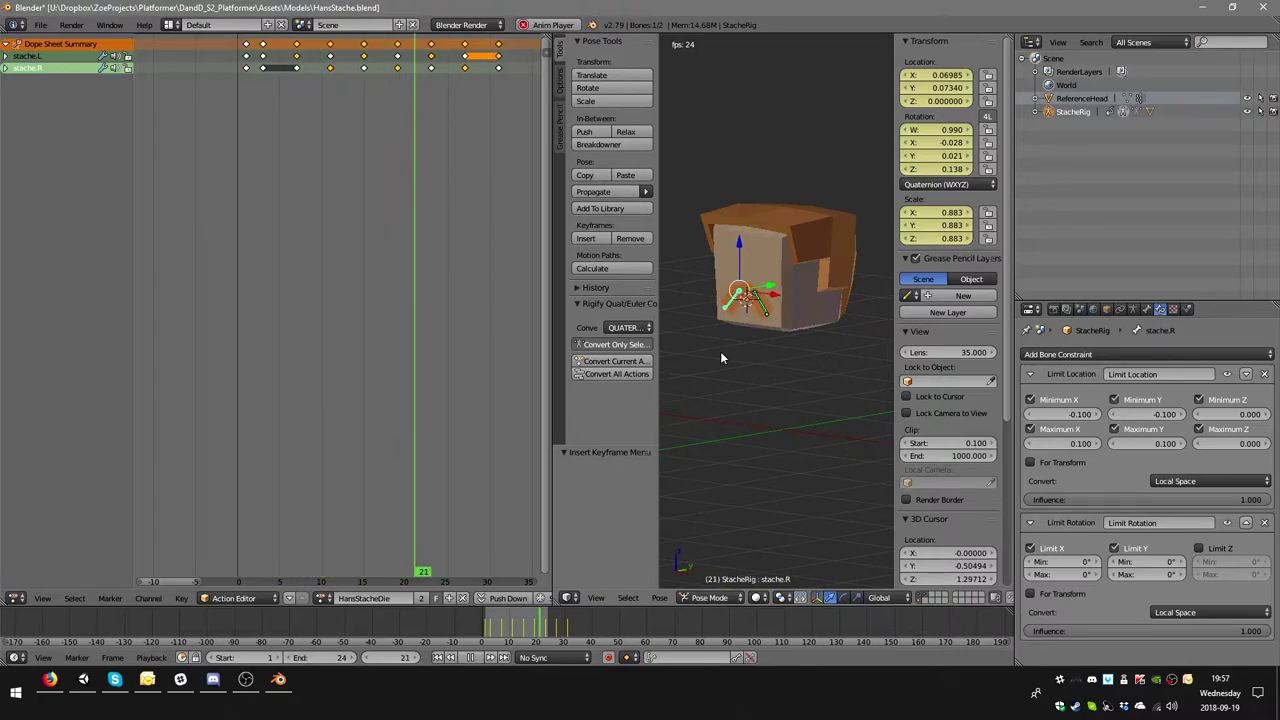
pyautogui.moveTo(724, 349)
pyautogui.mouseDown(button='middle')
pyautogui.moveTo(781, 349)
pyautogui.moveTo(766, 386)
pyautogui.moveTo(776, 392)
pyautogui.mouseUp(button='middle')
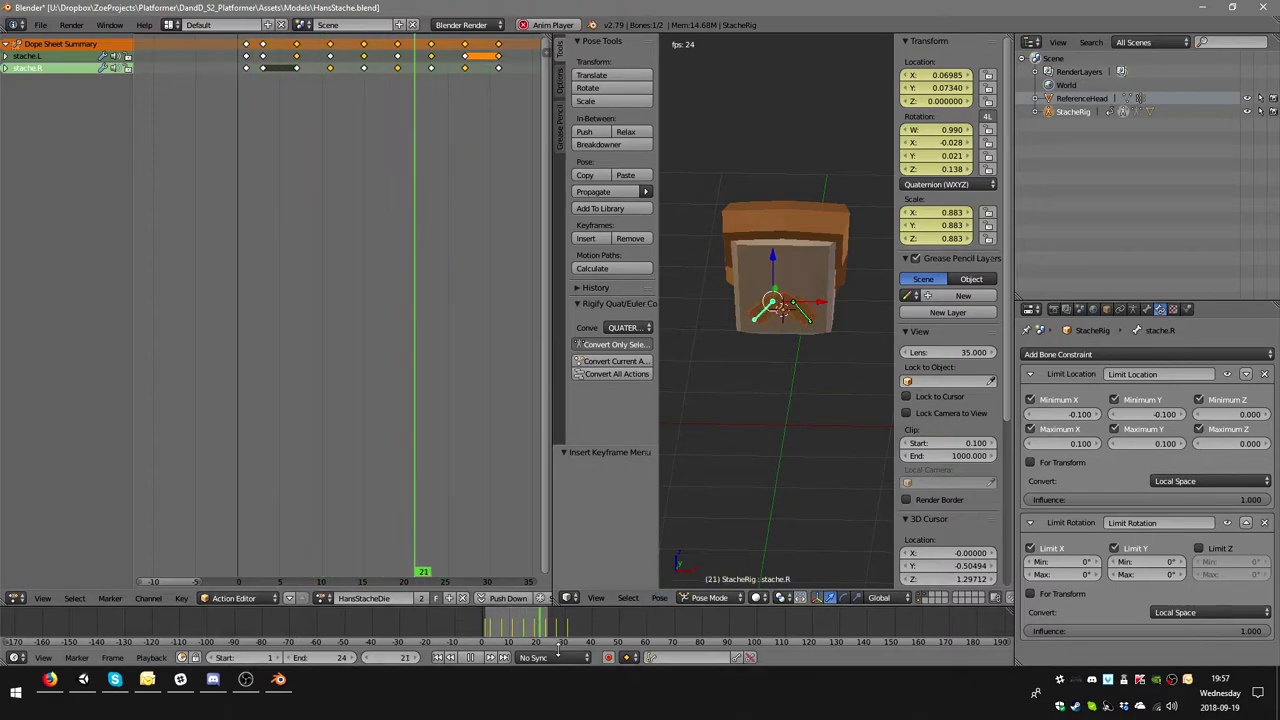
pyautogui.hotkey('alt', 'a')
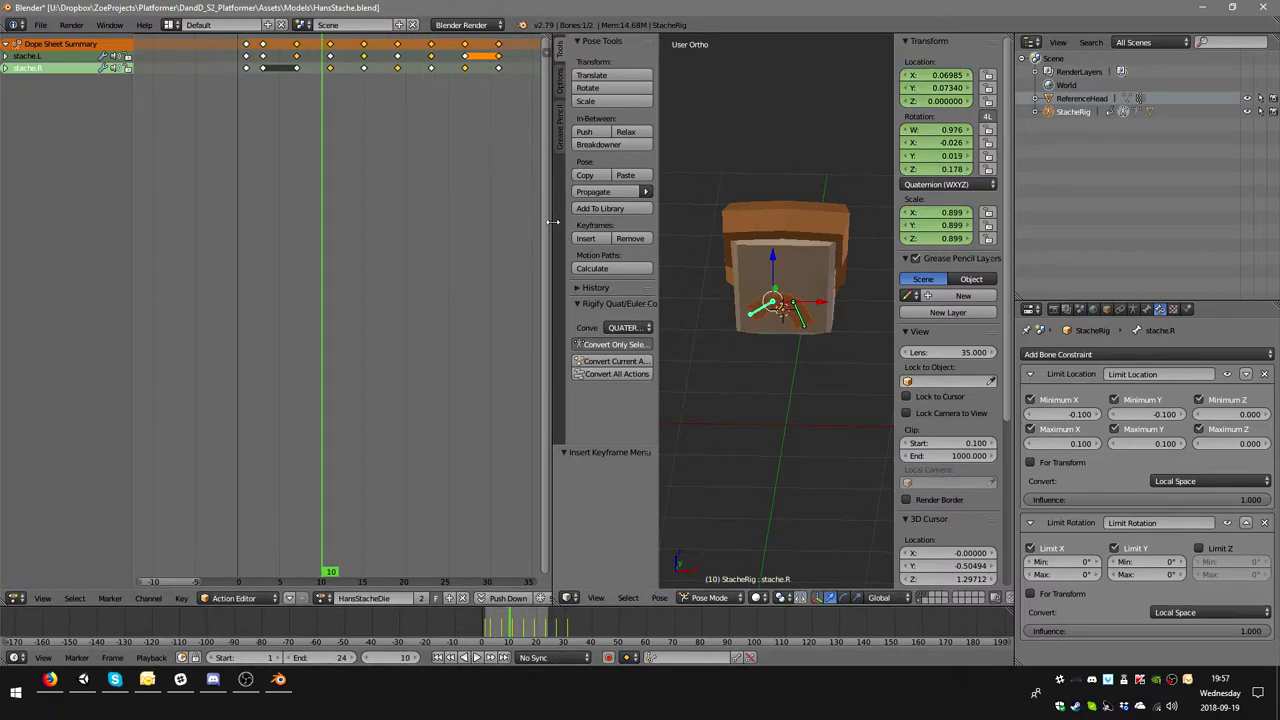
# - Widen the Dope Sheet and zoom out to show all keyframes through about frame 31
pyautogui.moveTo(549, 228); pyautogui.dragTo(683, 210)
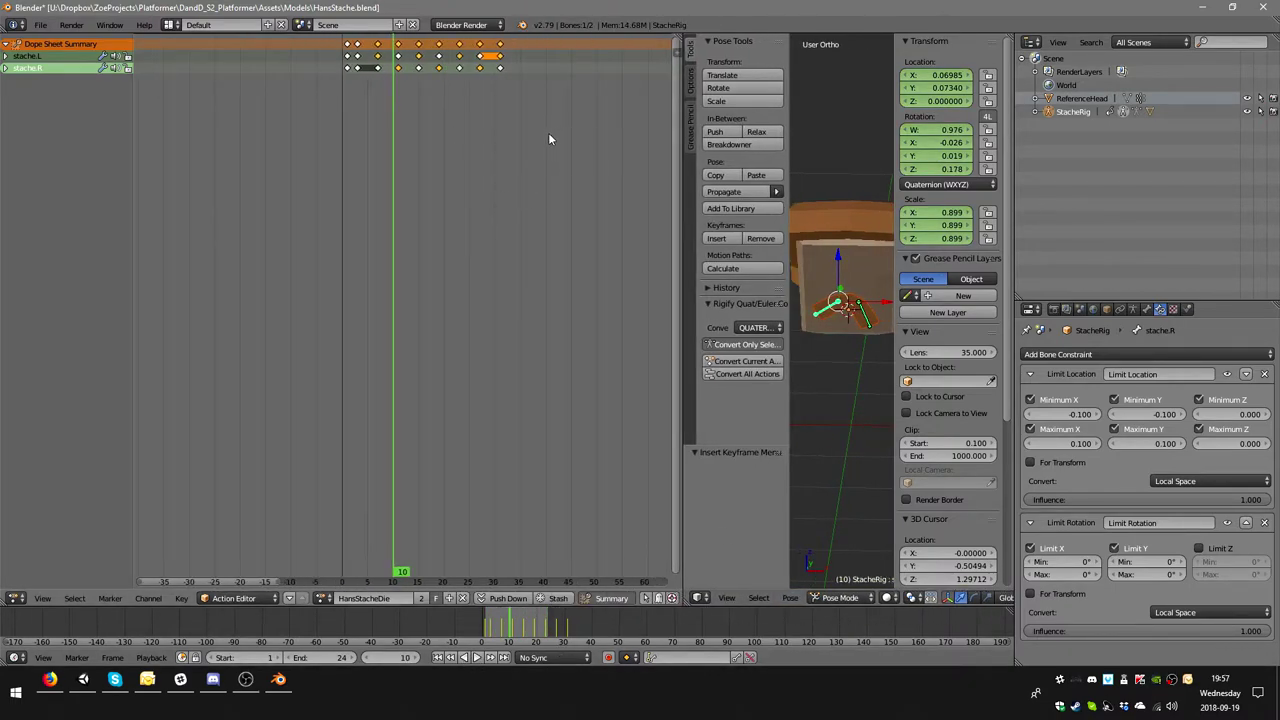
pyautogui.moveTo(572, 146); pyautogui.dragTo(458, 187, button='middle')
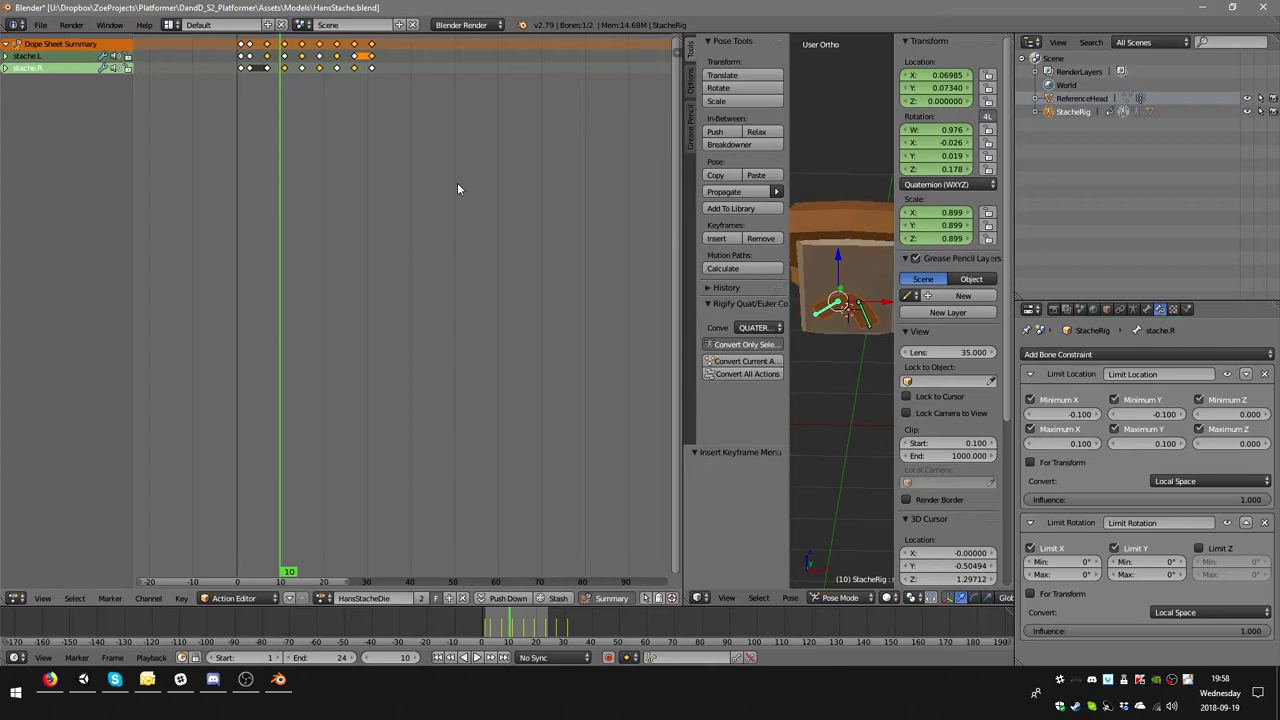
# - Duplicate the early stache.L and stache.R keyframes 32 frames later
pyautogui.scroll(-2, 840, 290)
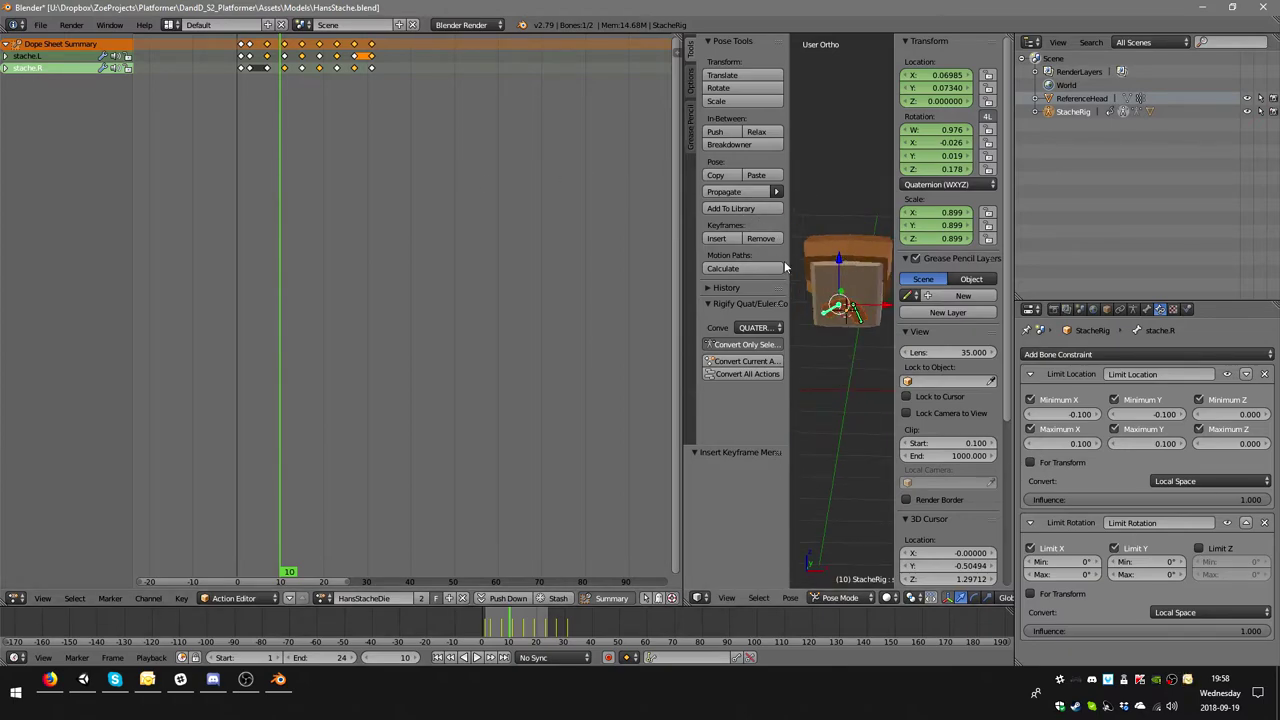
pyautogui.moveTo(688, 248); pyautogui.dragTo(532, 250)
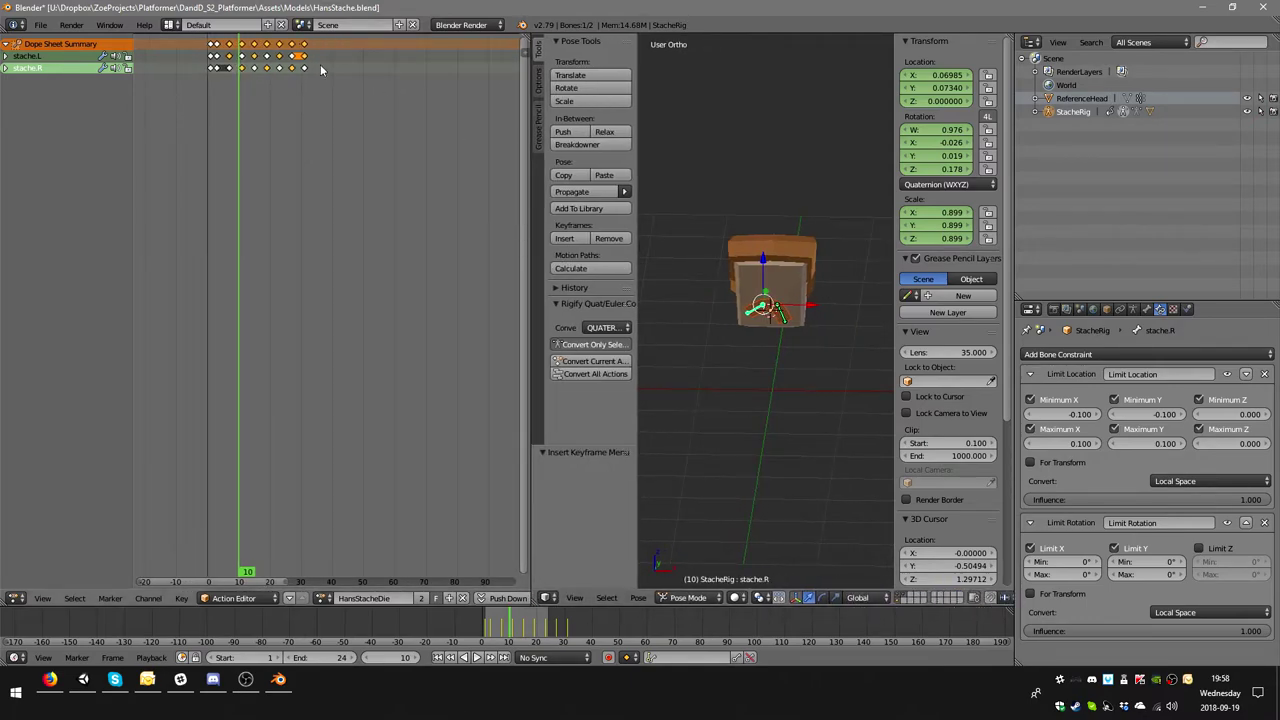
pyautogui.click(231, 47)
pyautogui.rightClick(216, 46)
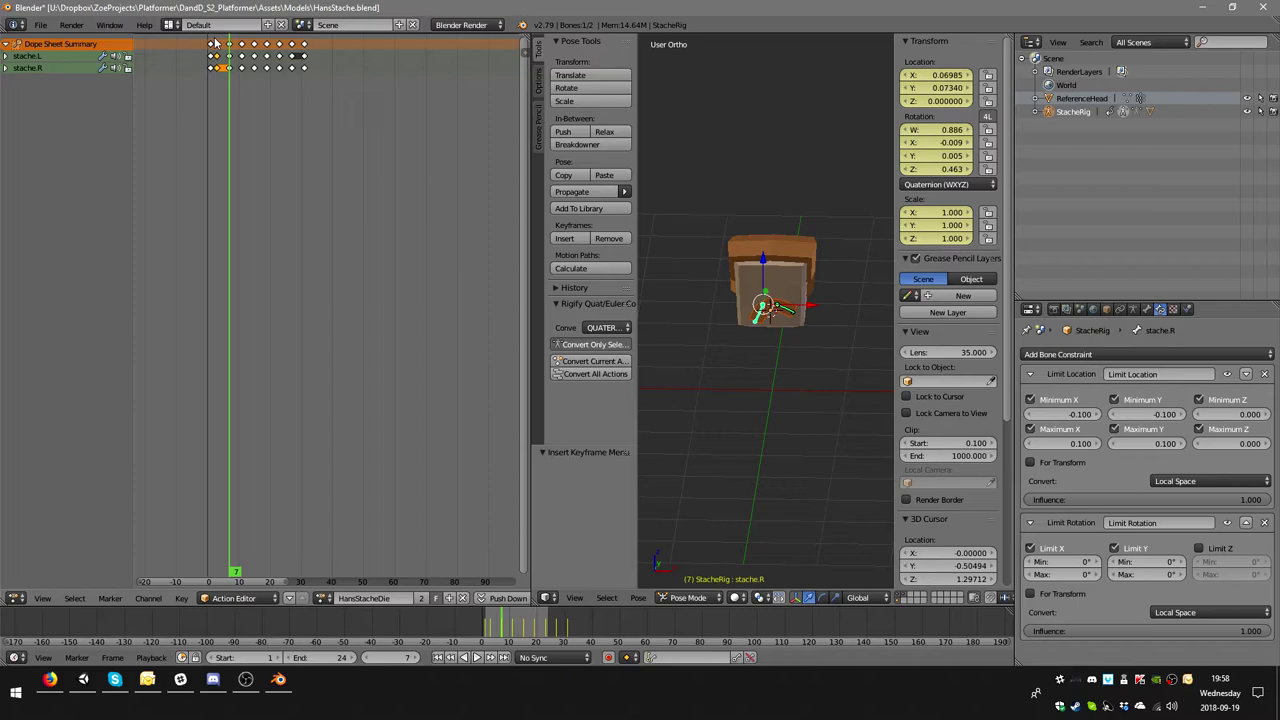
pyautogui.press('b')
pyautogui.moveTo(214, 42); pyautogui.dragTo(316, 54)
pyautogui.hotkey('shift', 'd')
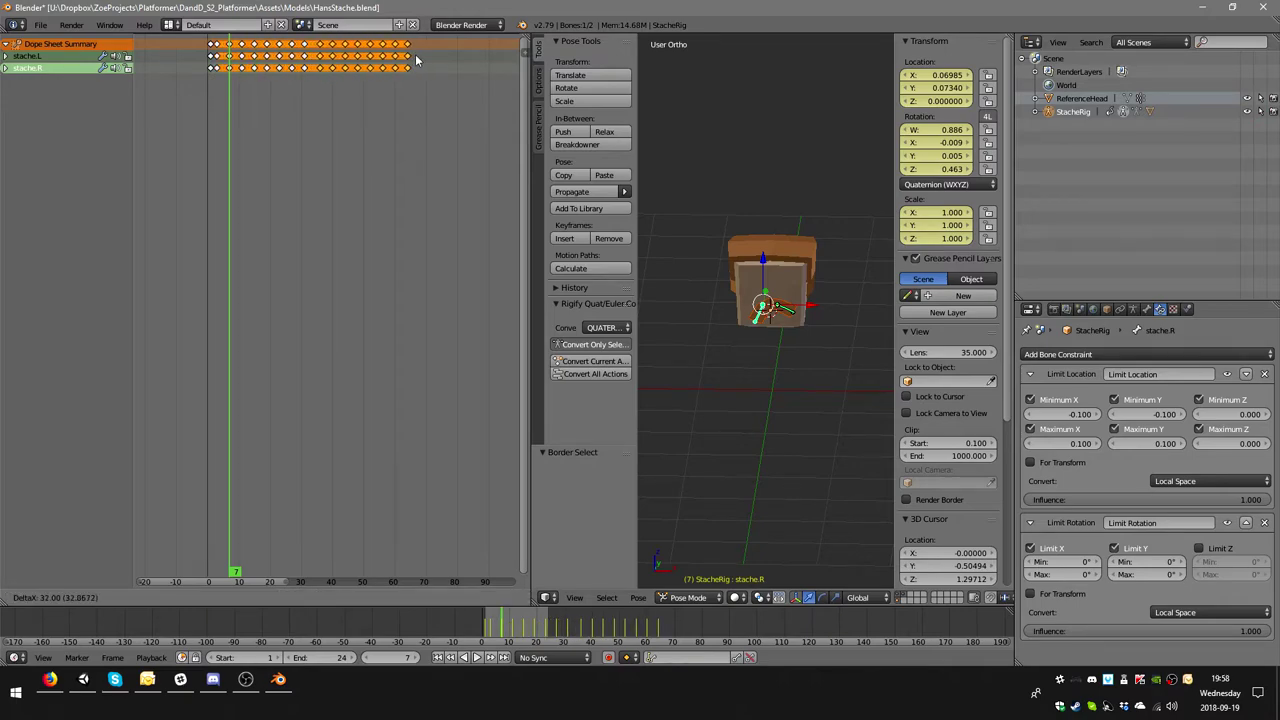
pyautogui.click(415, 62)
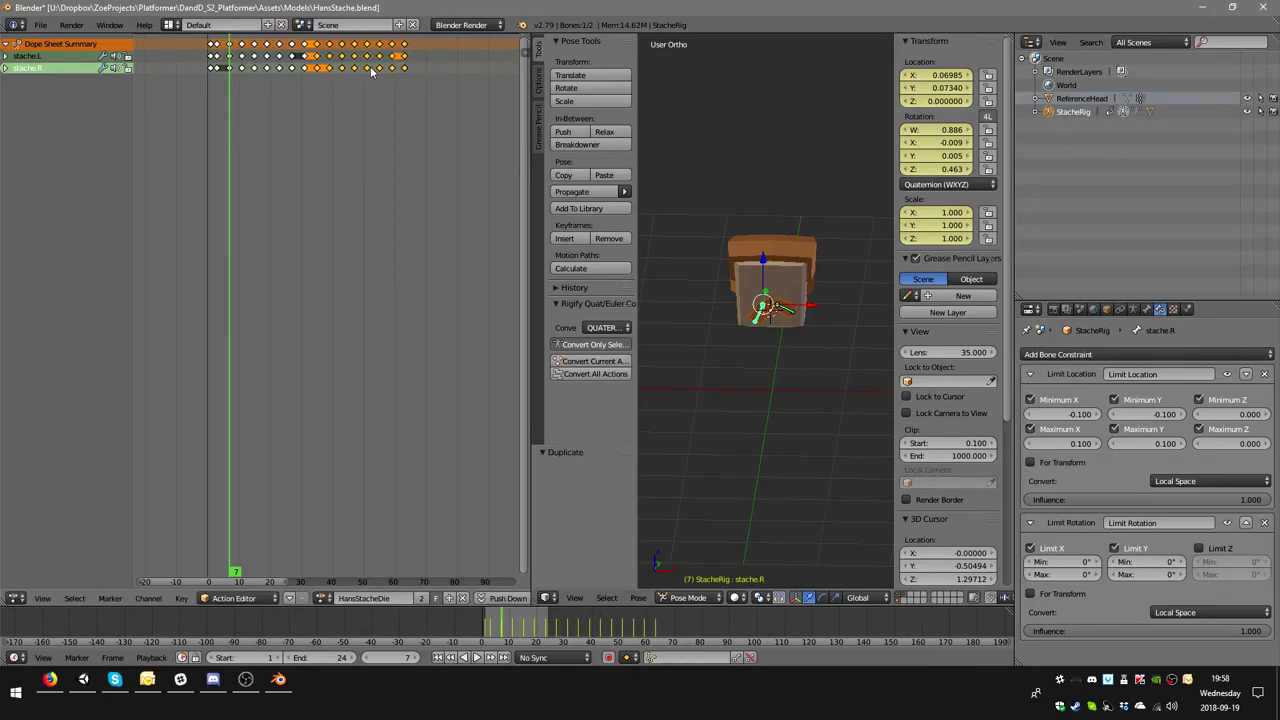
# - Shift the copied keyframes from frame 32 onward about 4 frames earlier
pyautogui.rightClick(307, 56)
pyautogui.click(307, 58)
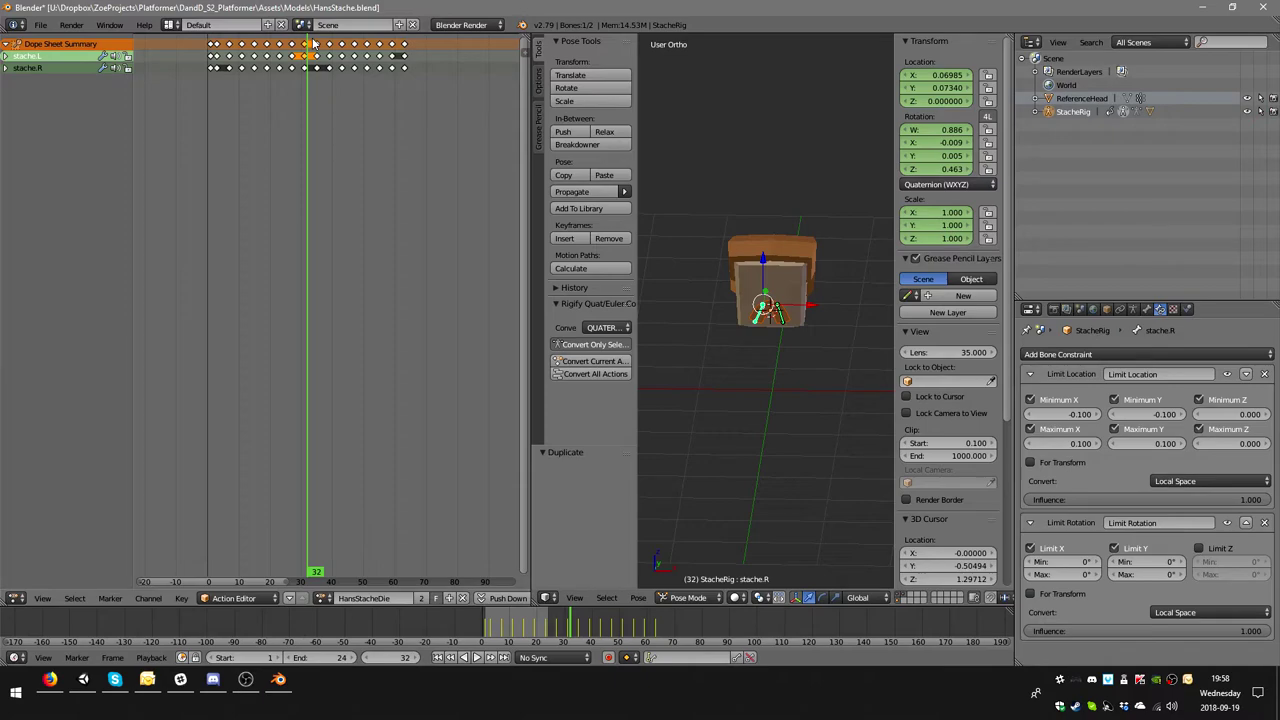
pyautogui.press('a')
pyautogui.moveTo(313, 44); pyautogui.dragTo(410, 55)
pyautogui.press('g')
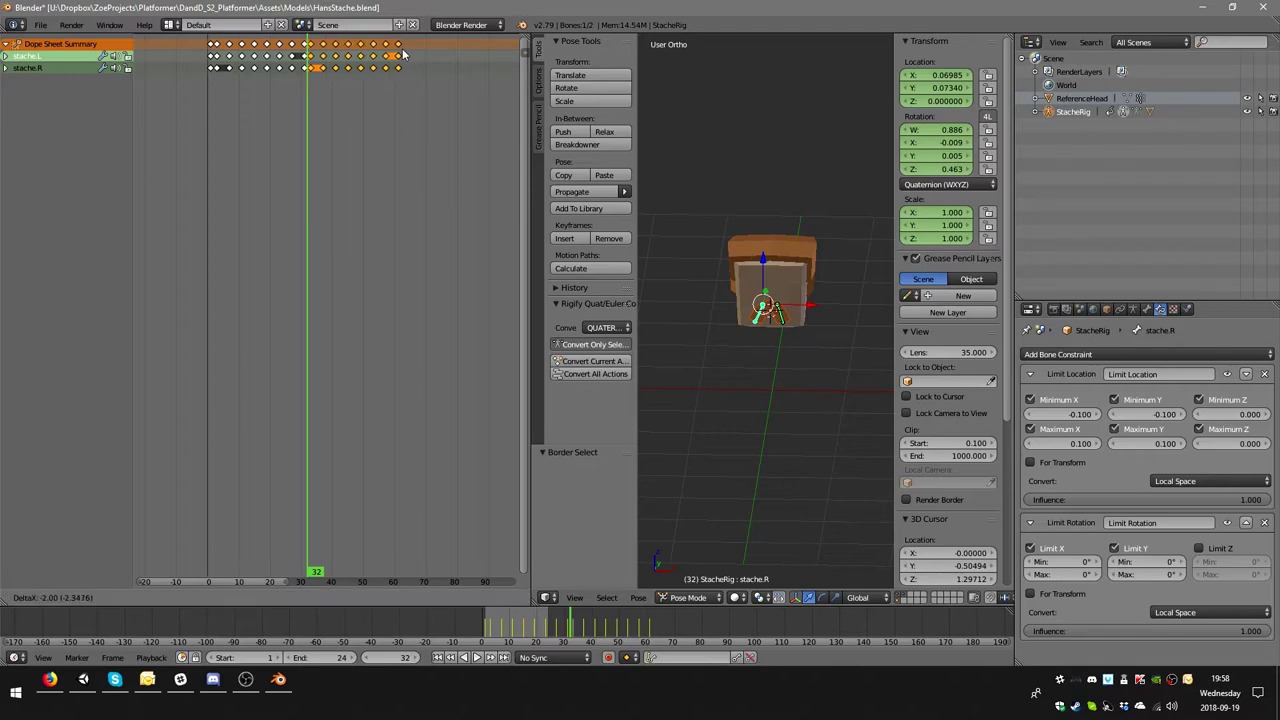
pyautogui.click(405, 147)
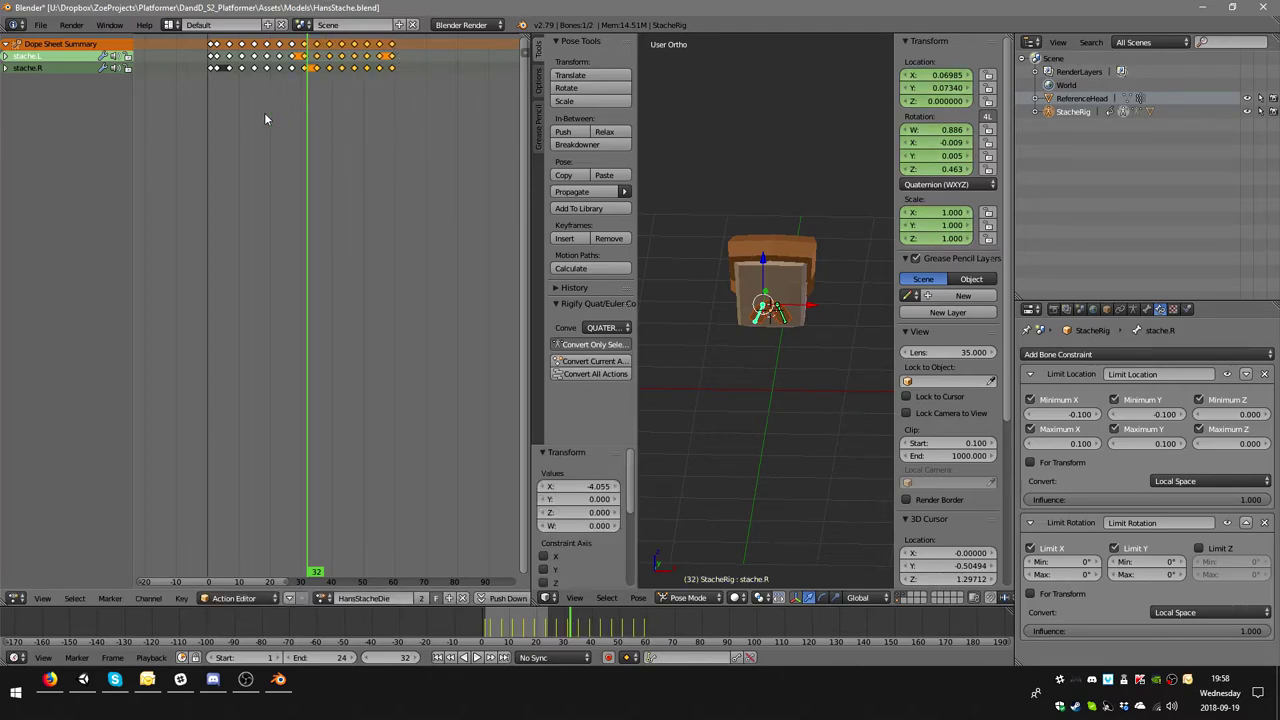
pyautogui.click(393, 68)
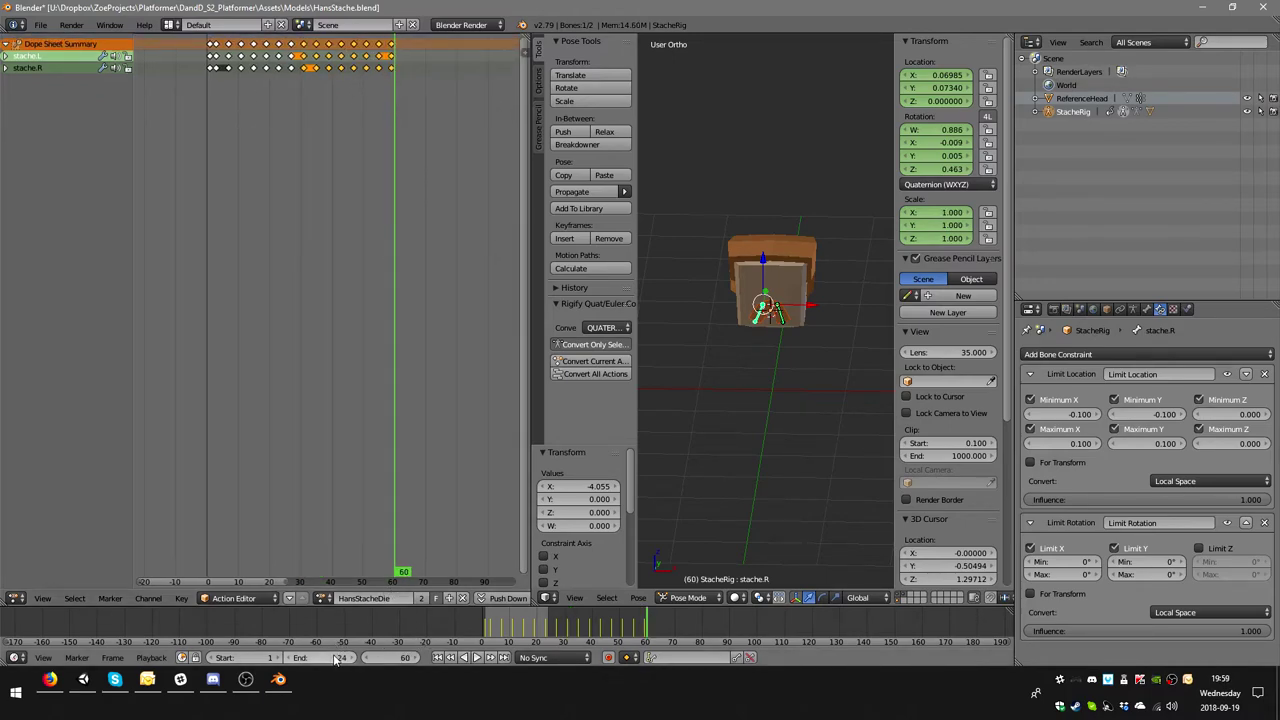
# - Set the animation end frame to 60 and preview the playback
pyautogui.click(298, 657)
pyautogui.write('60')
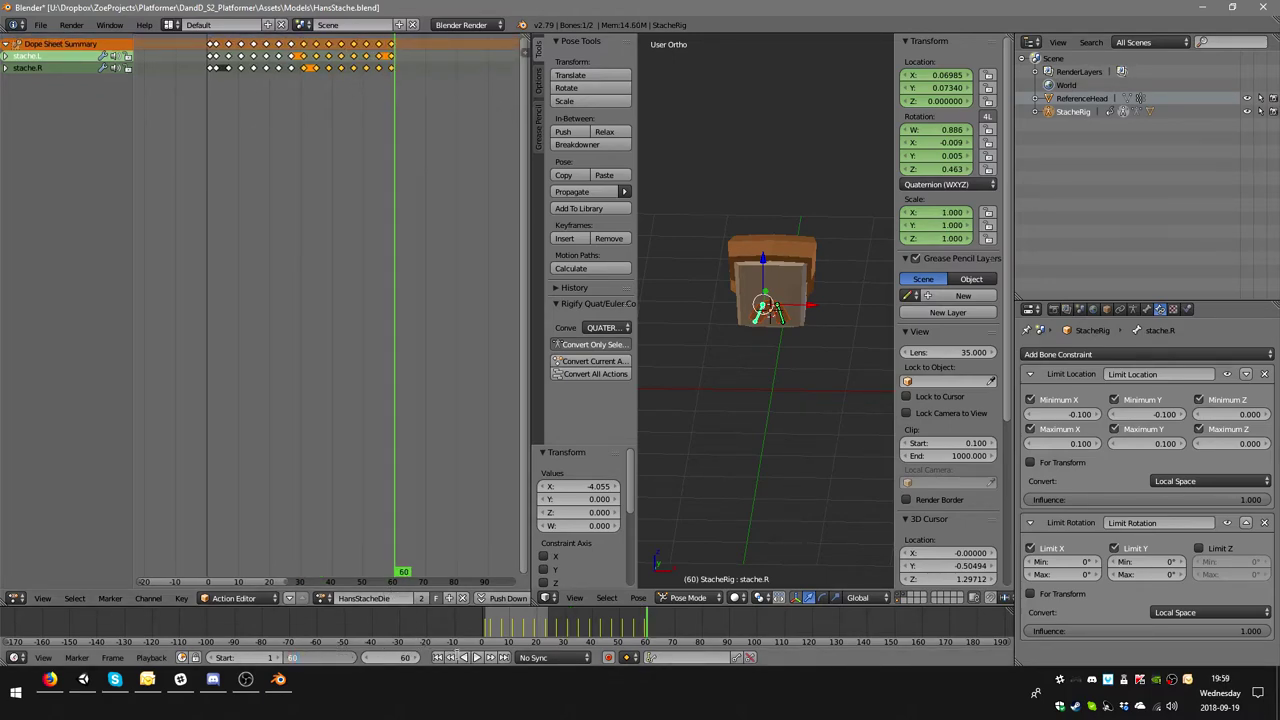
pyautogui.press('Return')
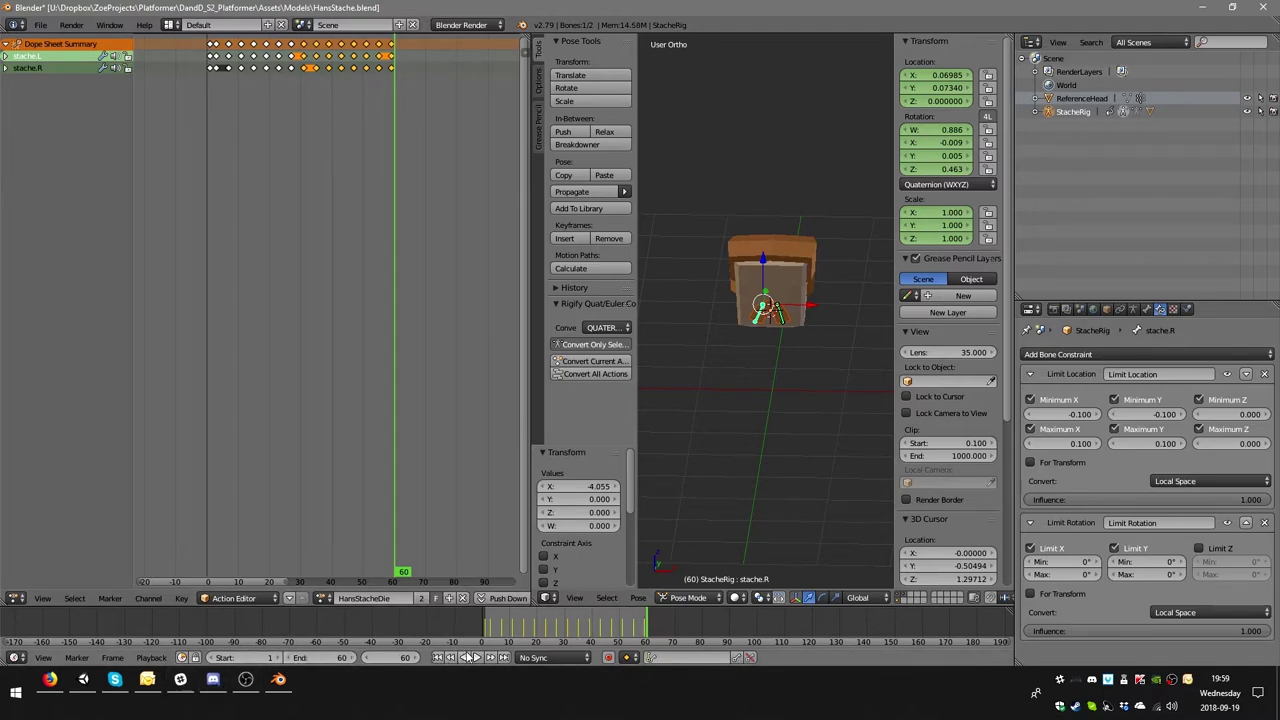
pyautogui.click(477, 656)
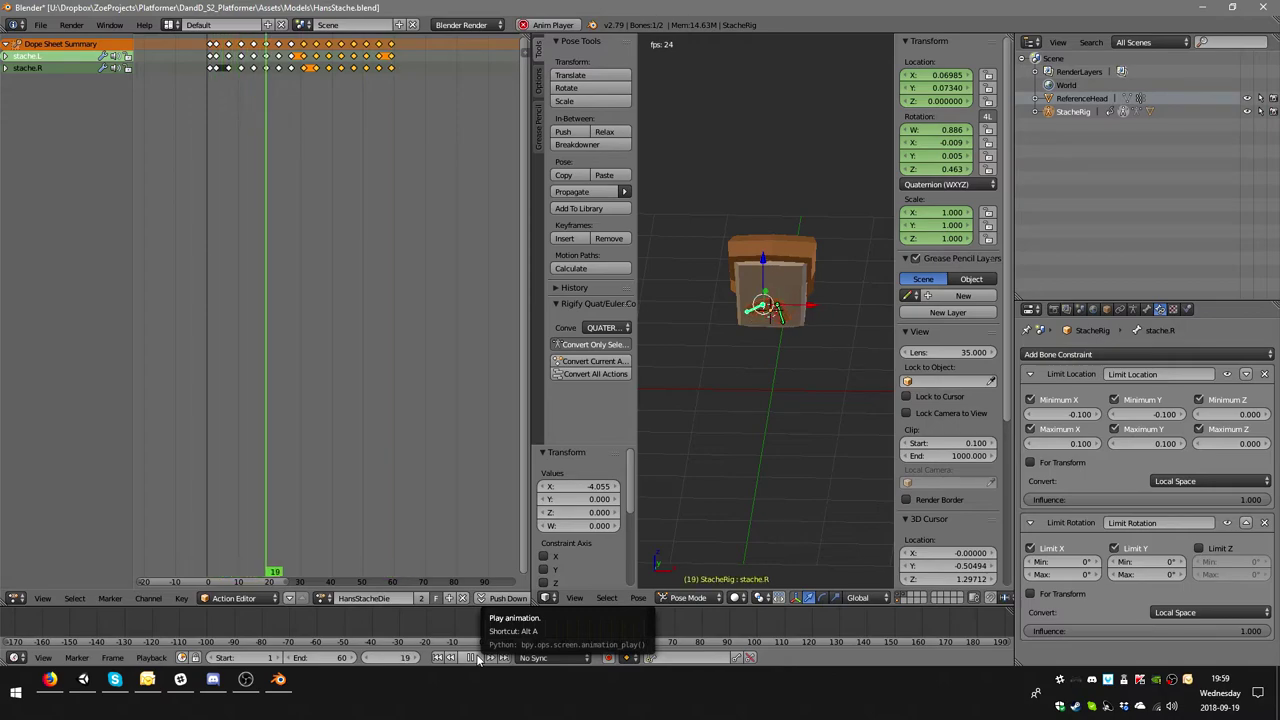
pyautogui.click(477, 657)
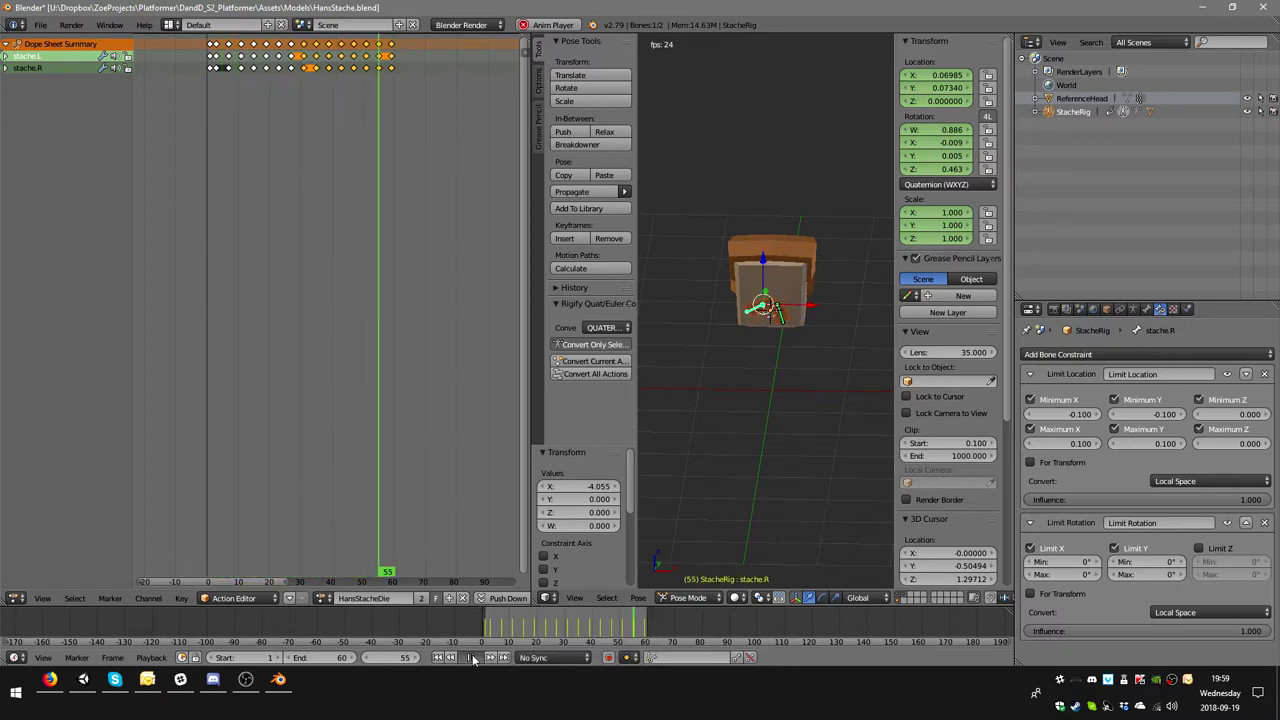
# - Move all keyframes from frame 32 onward about 8 frames earlier and preview
pyautogui.click(308, 64)
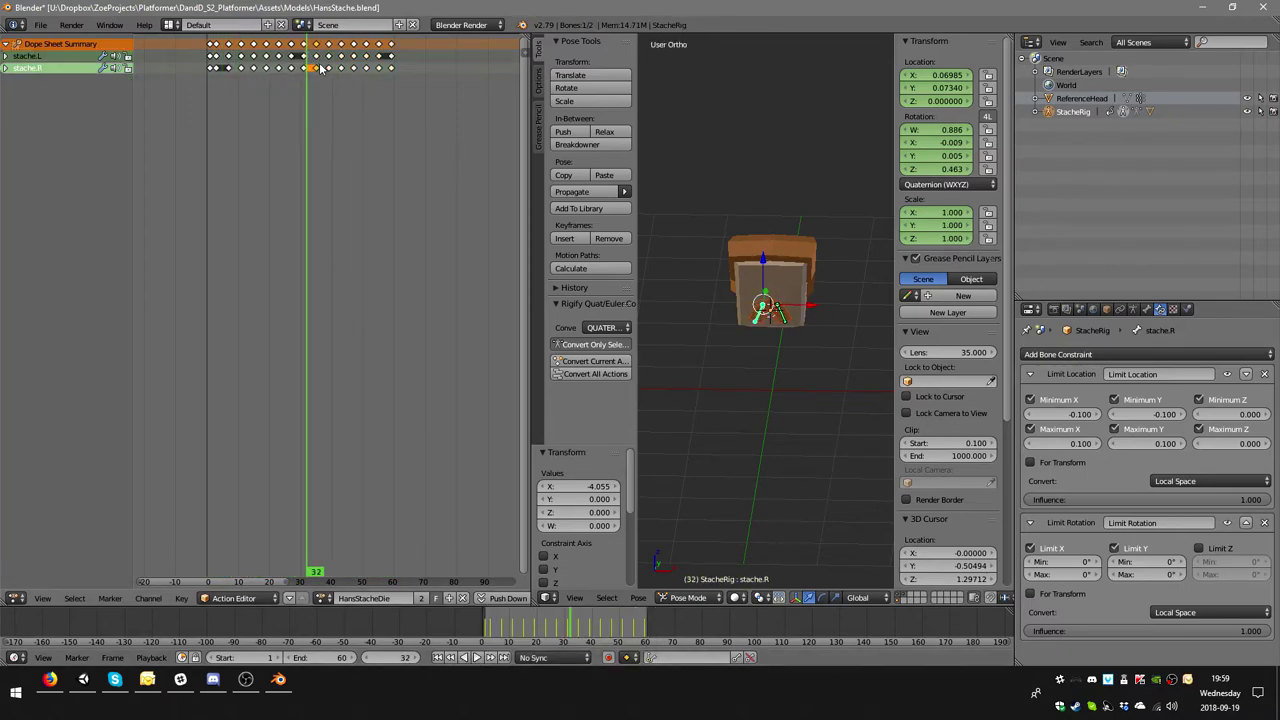
pyautogui.rightClick(313, 68)
pyautogui.moveTo(313, 44); pyautogui.dragTo(405, 53)
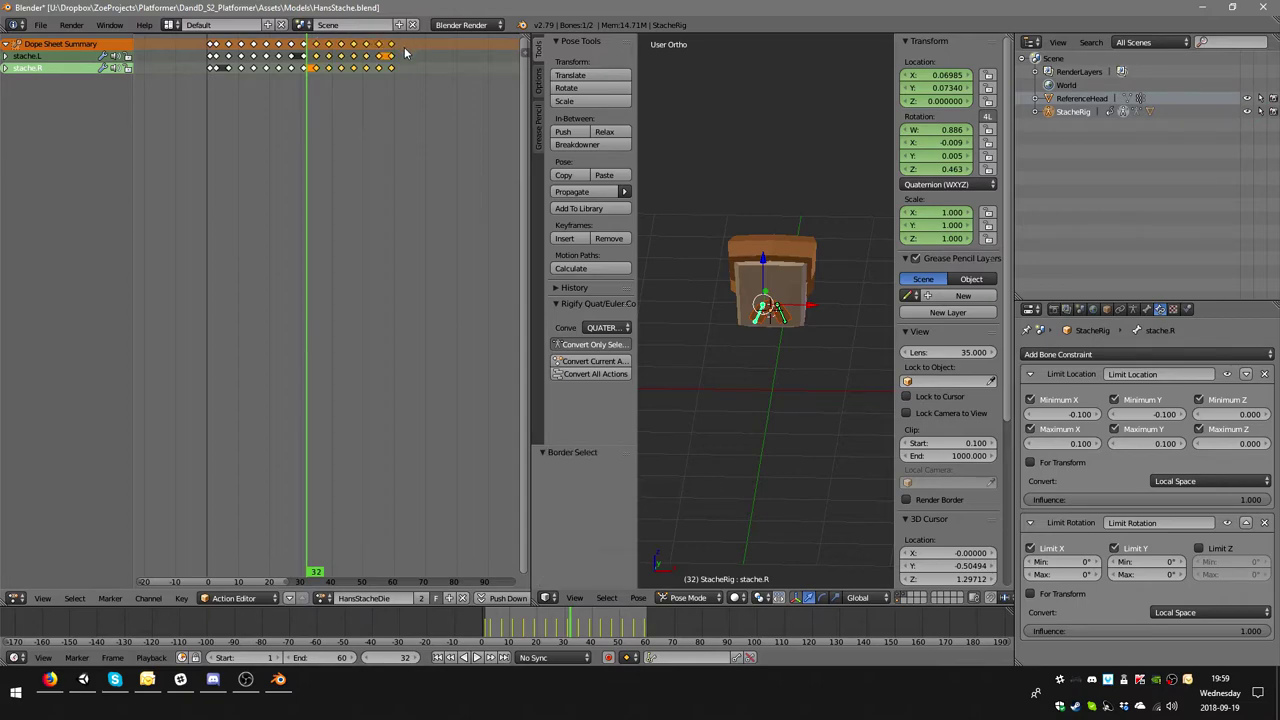
pyautogui.press('g')
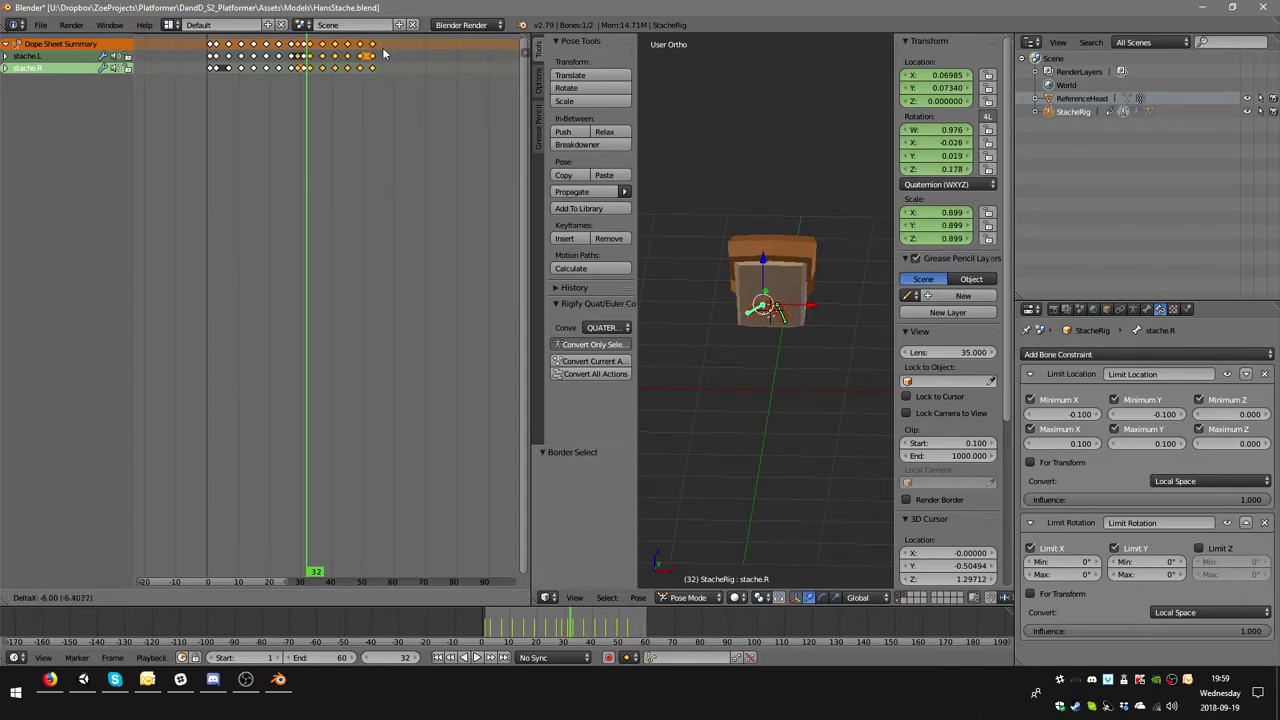
pyautogui.click(380, 53)
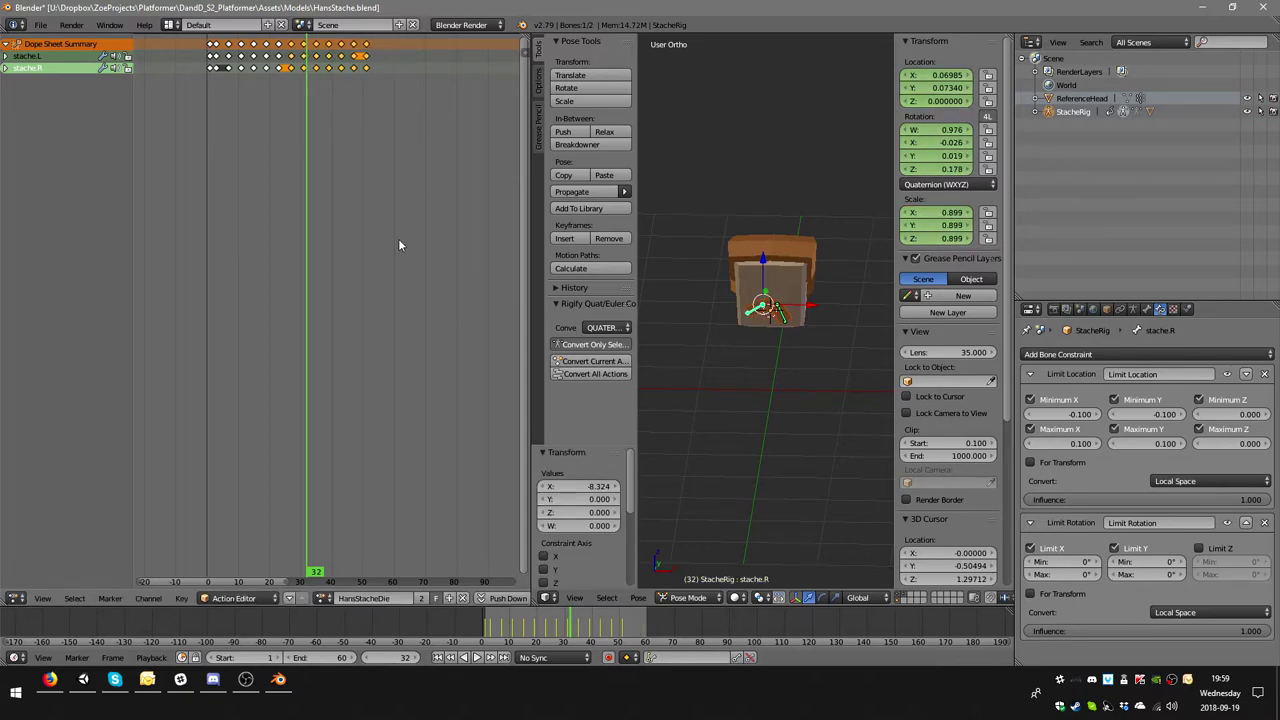
pyautogui.click(476, 658)
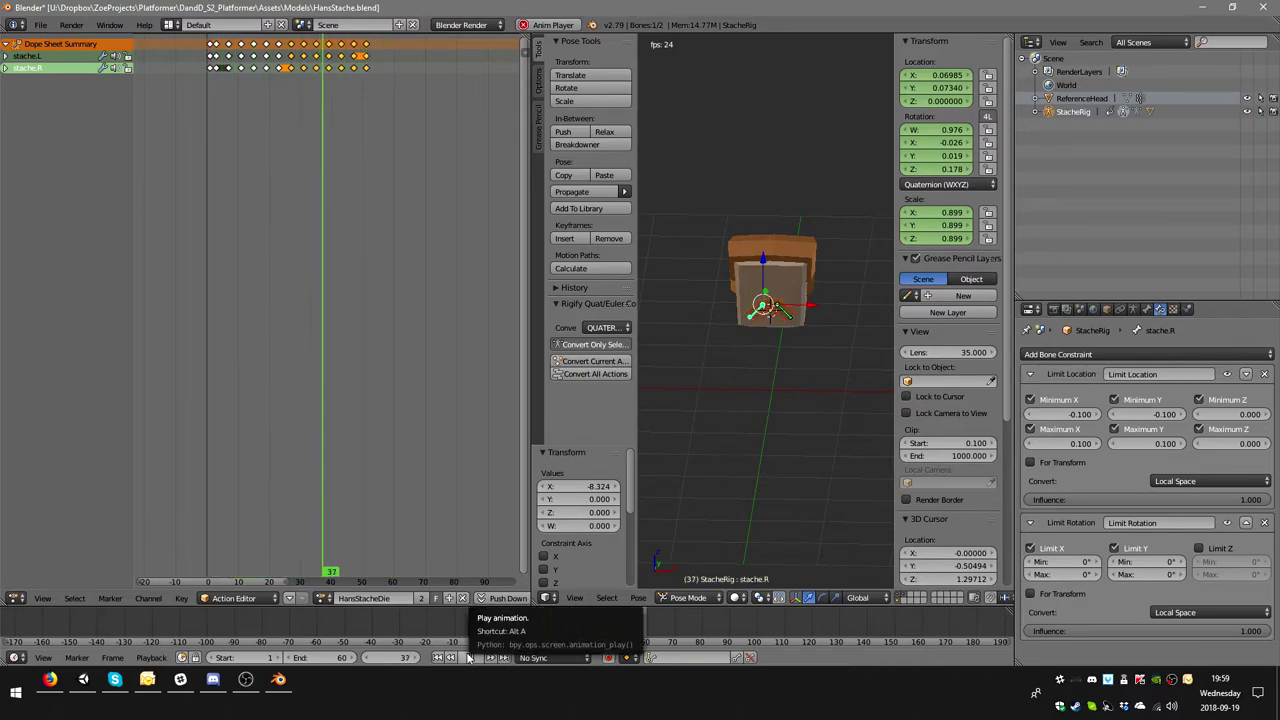
pyautogui.click(468, 657)
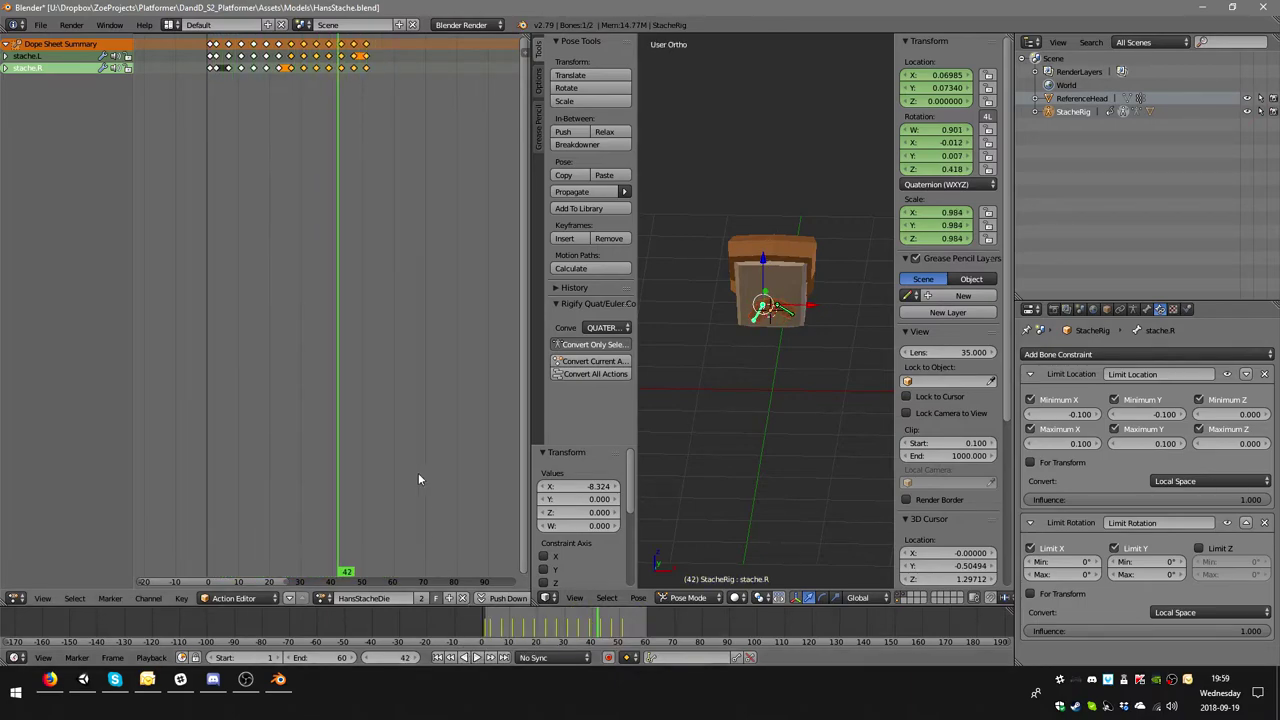
# - Shift those keyframes about 4 more frames earlier and replay to check timing
pyautogui.press('g')
pyautogui.click(308, 64)
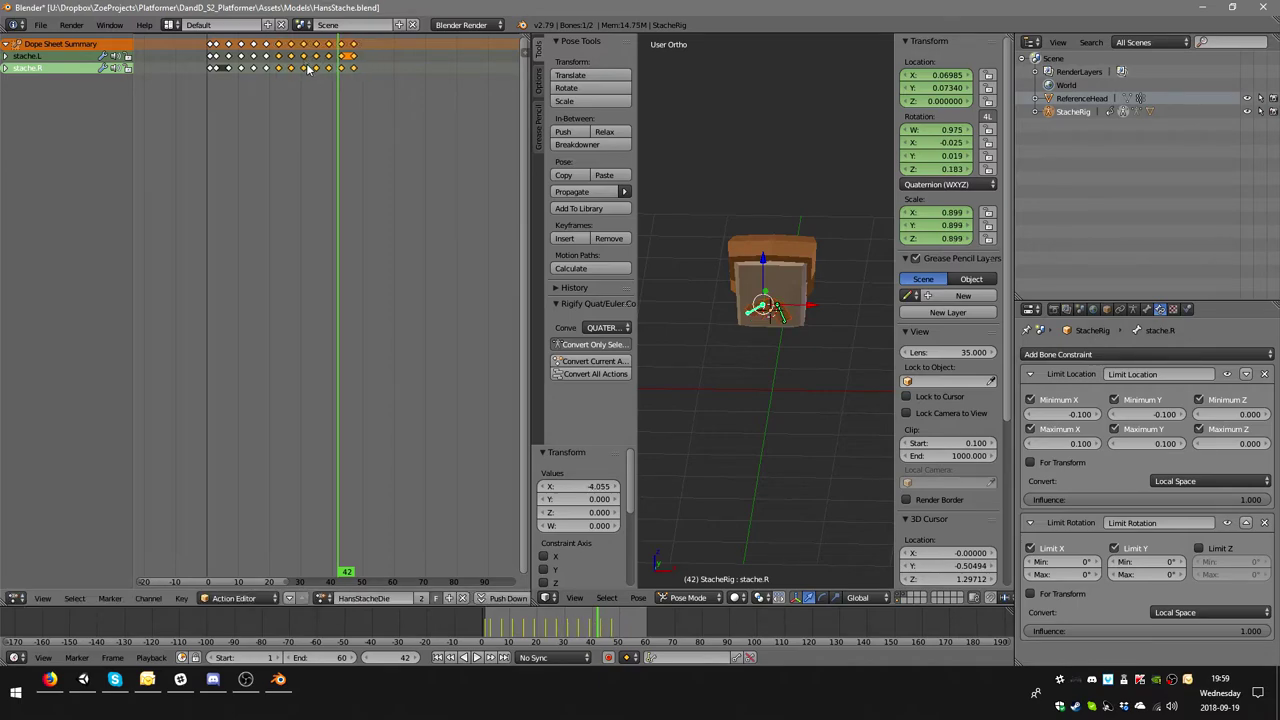
pyautogui.click(477, 655)
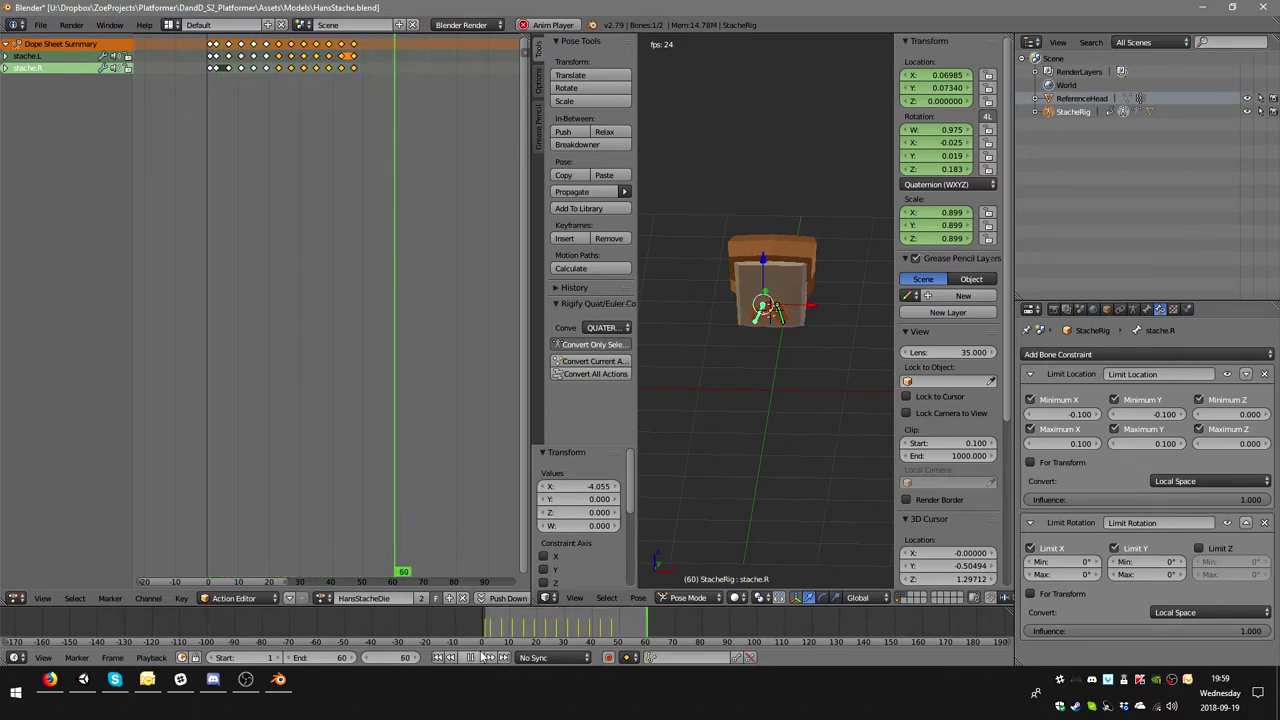
pyautogui.click(477, 657)
pyautogui.click(229, 62)
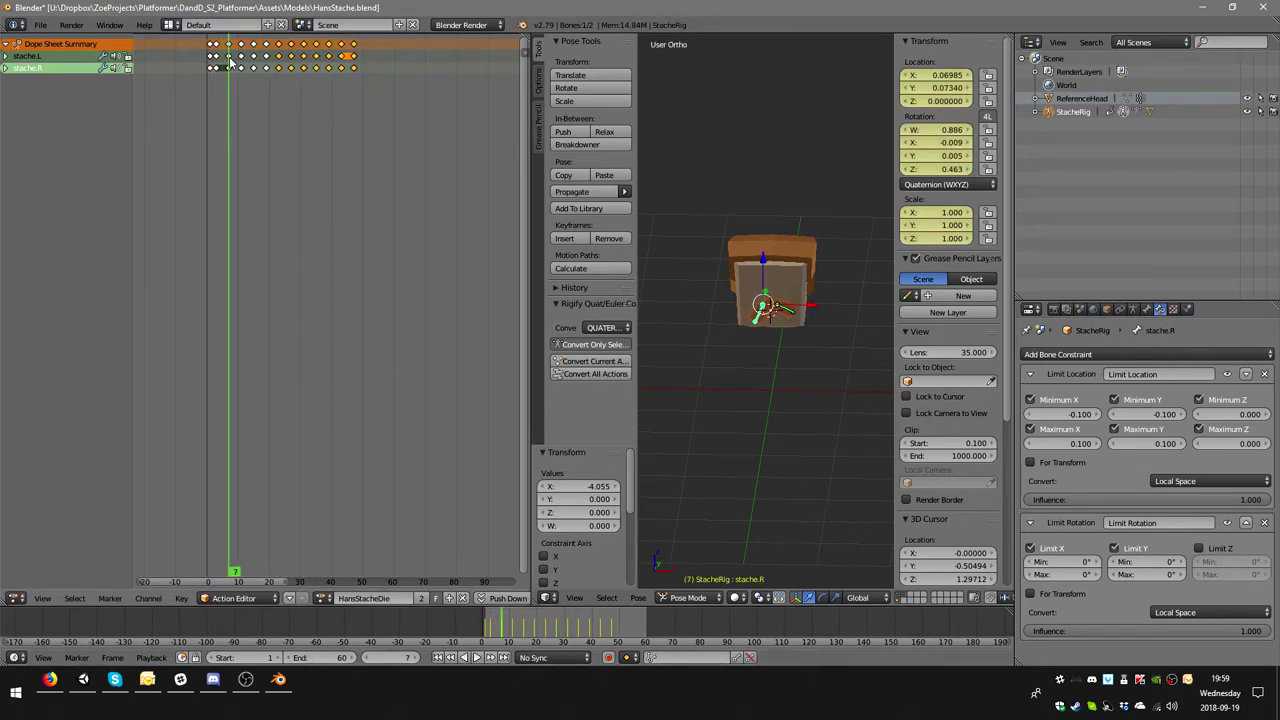
# - At frame 15, rotate stache.L about -10° and key its location, rotation and scale
pyautogui.scroll(4, 769, 240)
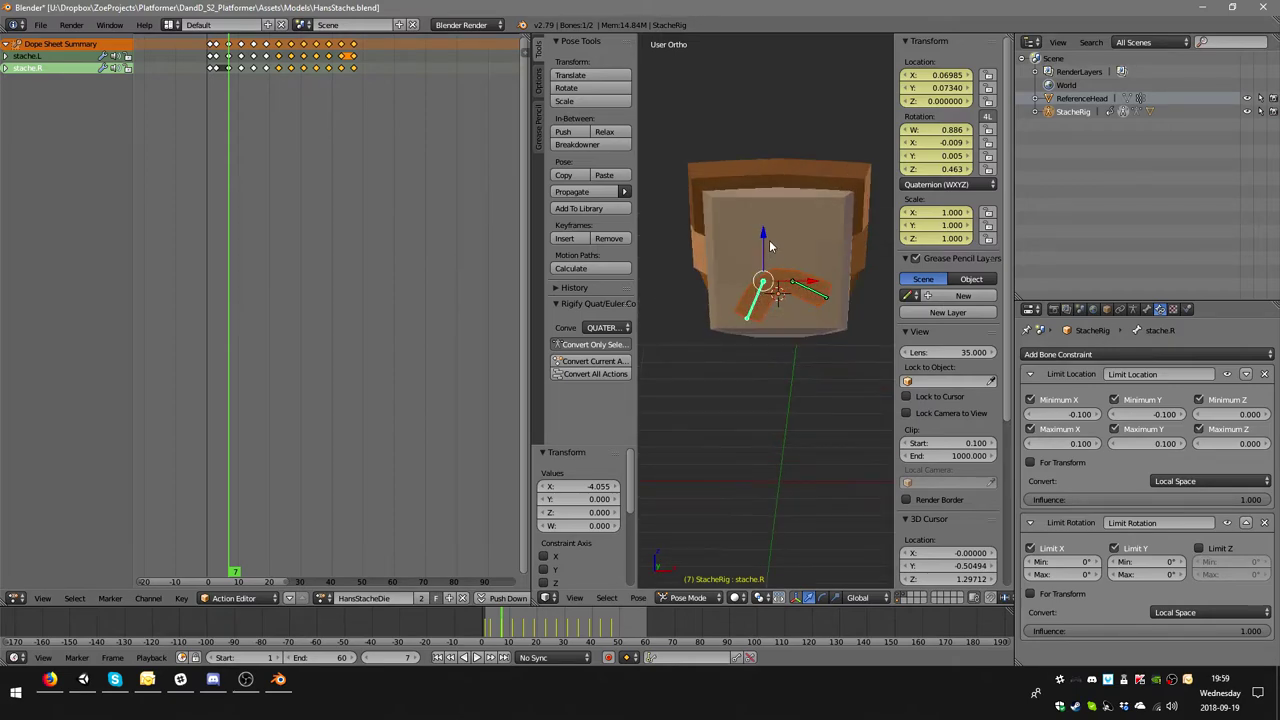
pyautogui.moveTo(769, 240); pyautogui.dragTo(745, 250, button='middle')
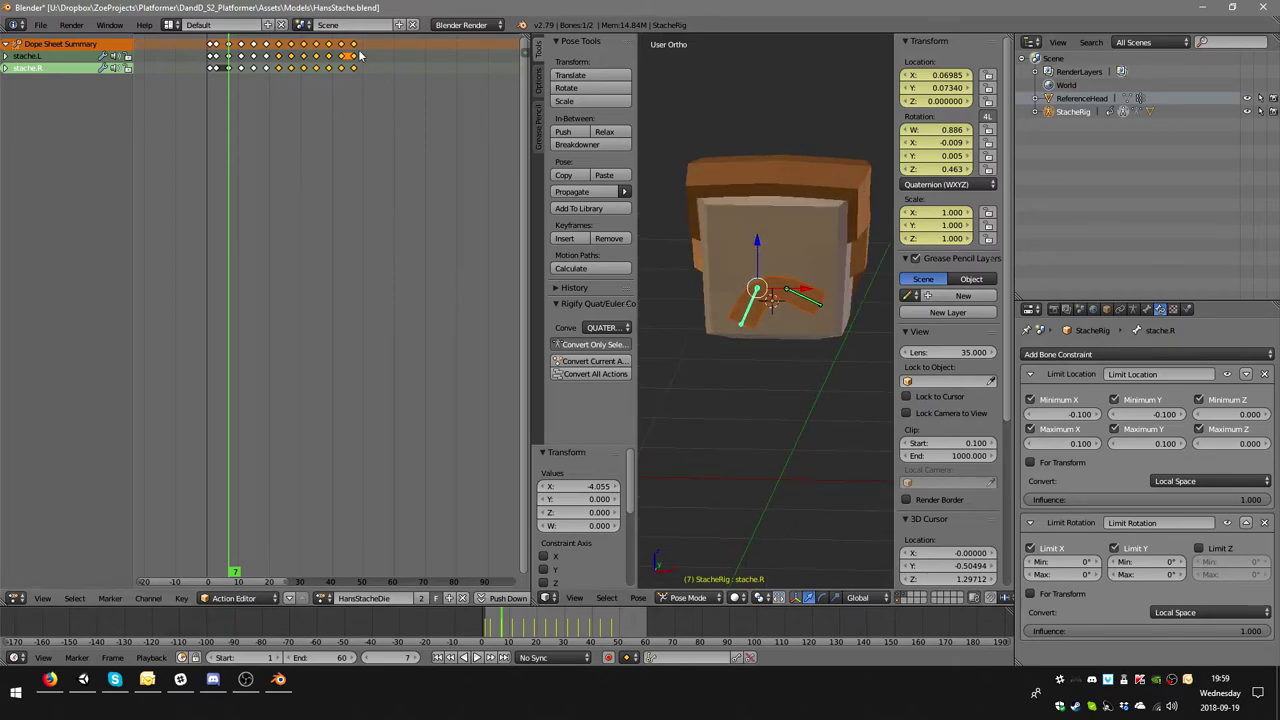
pyautogui.click(218, 62)
pyautogui.moveTo(231, 62); pyautogui.dragTo(268, 62)
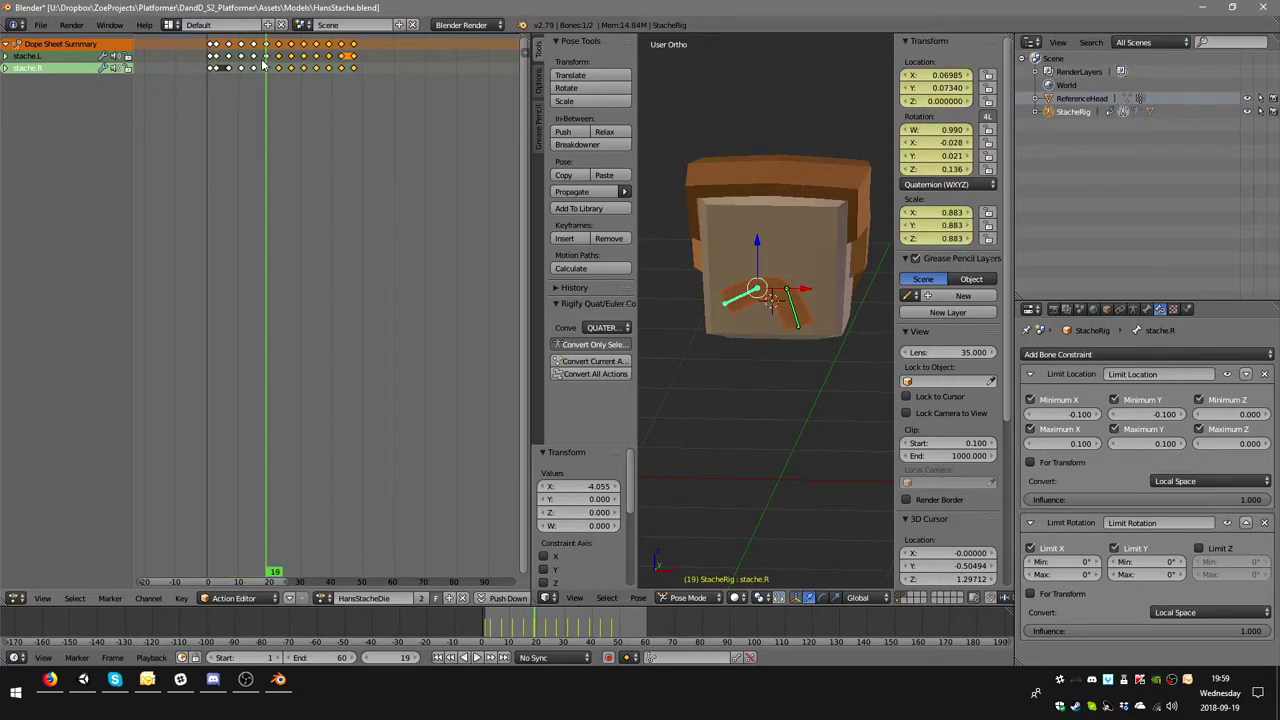
pyautogui.click(252, 64)
pyautogui.rightClick(813, 303)
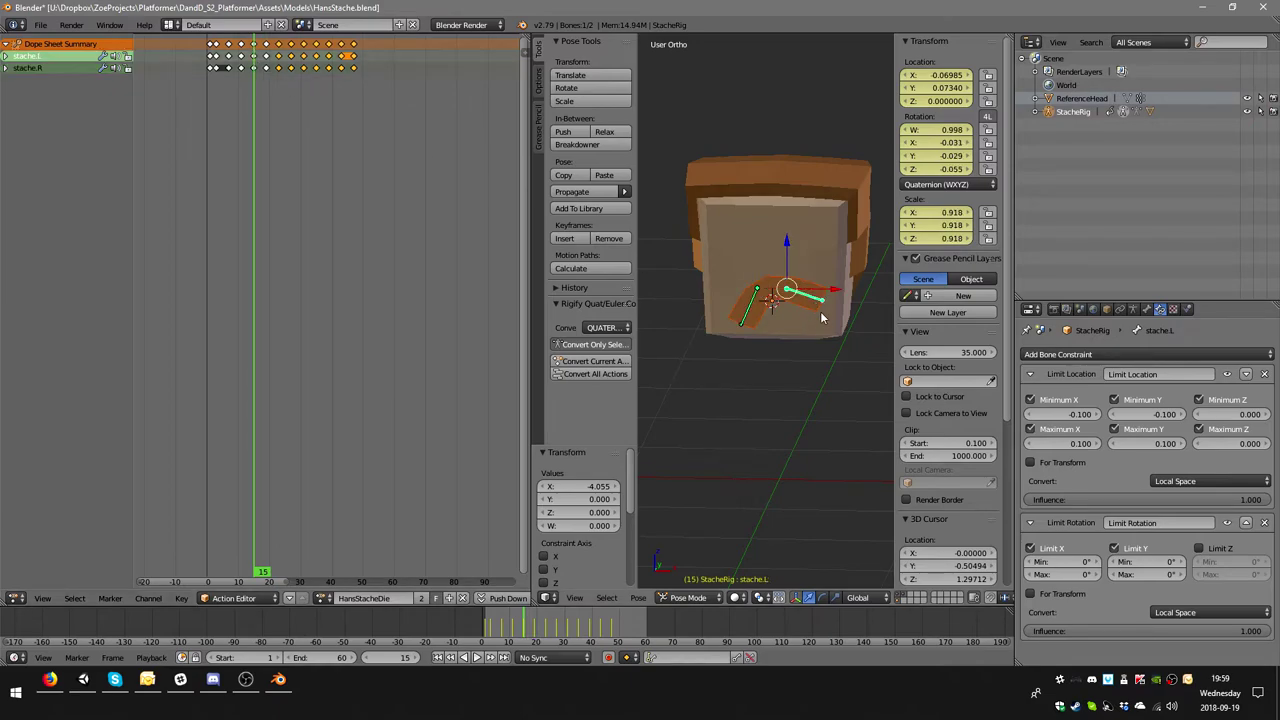
pyautogui.press('r')
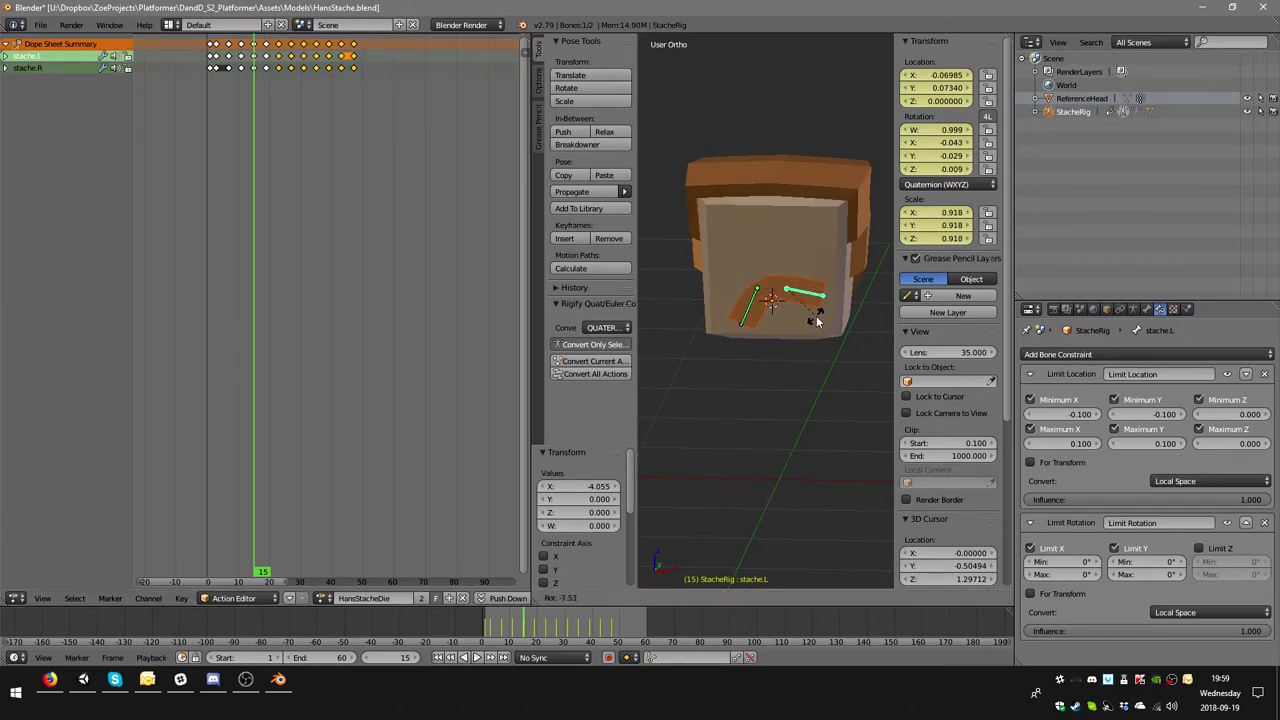
pyautogui.click(816, 314)
pyautogui.press('i')
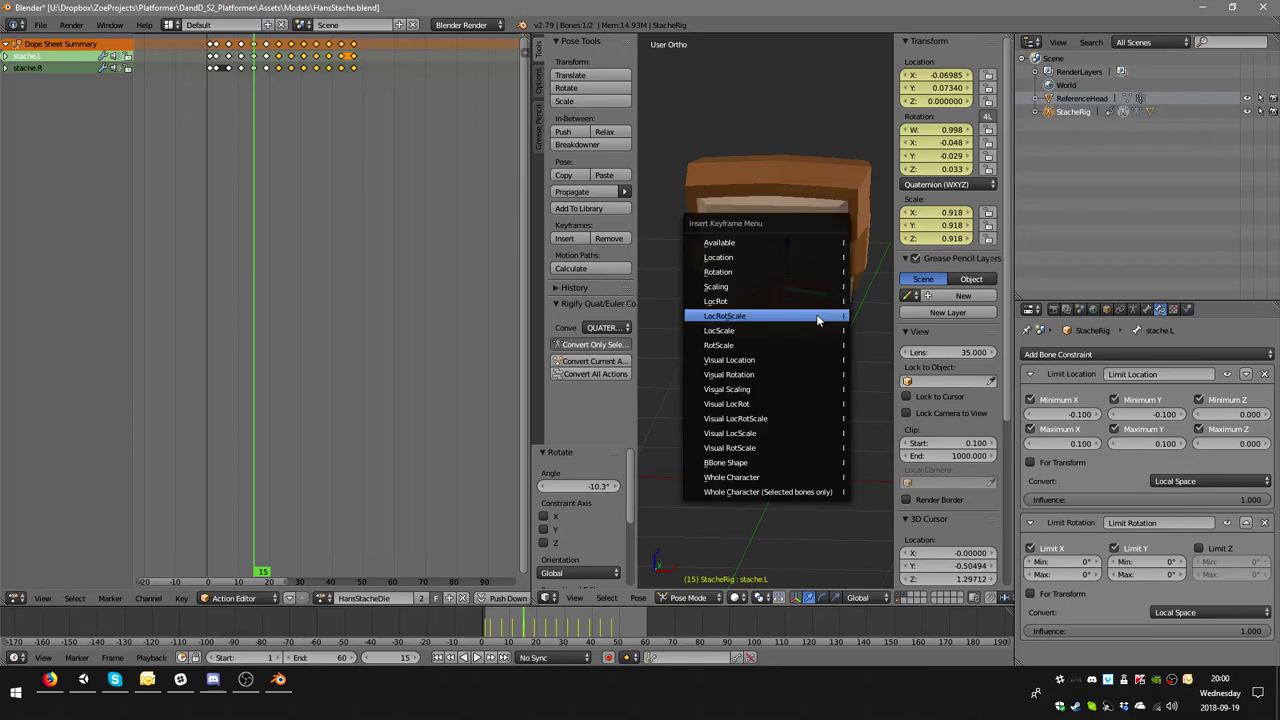
pyautogui.click(816, 314)
pyautogui.click(268, 62)
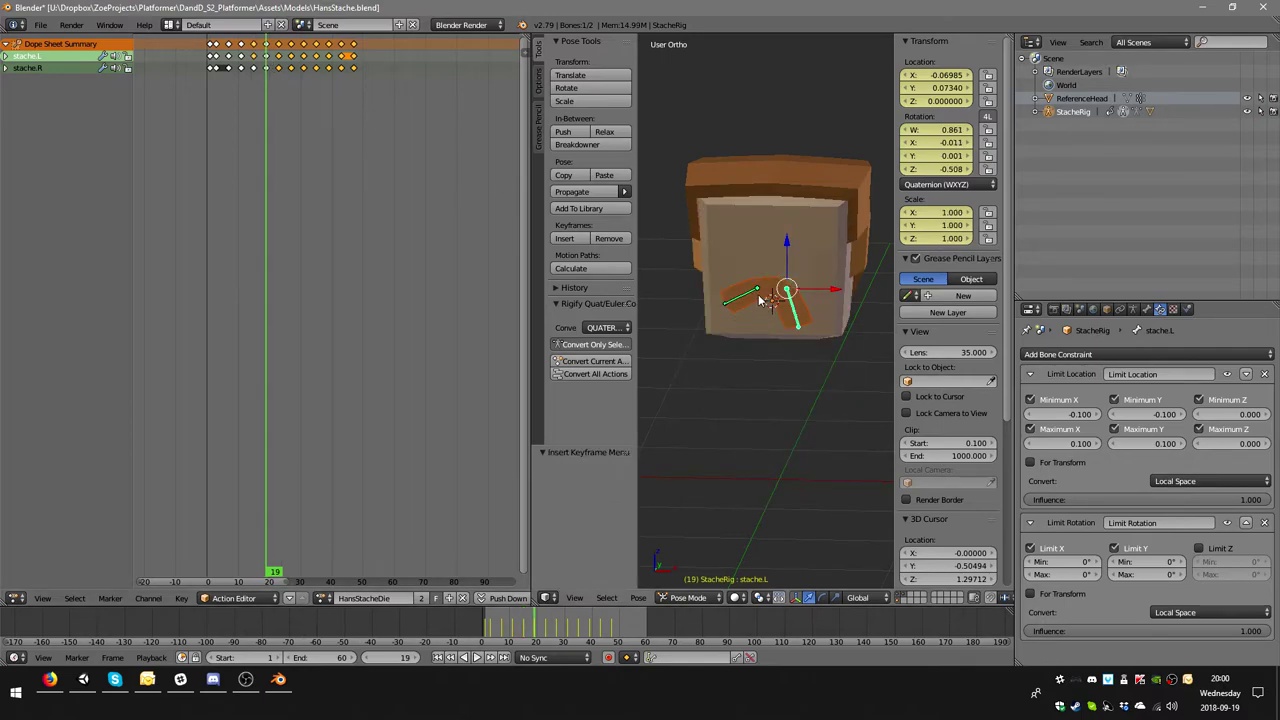
# - Rotate stache.R at frame 15 and key its location, rotation and scale
pyautogui.rightClick(798, 318)
pyautogui.press('r')
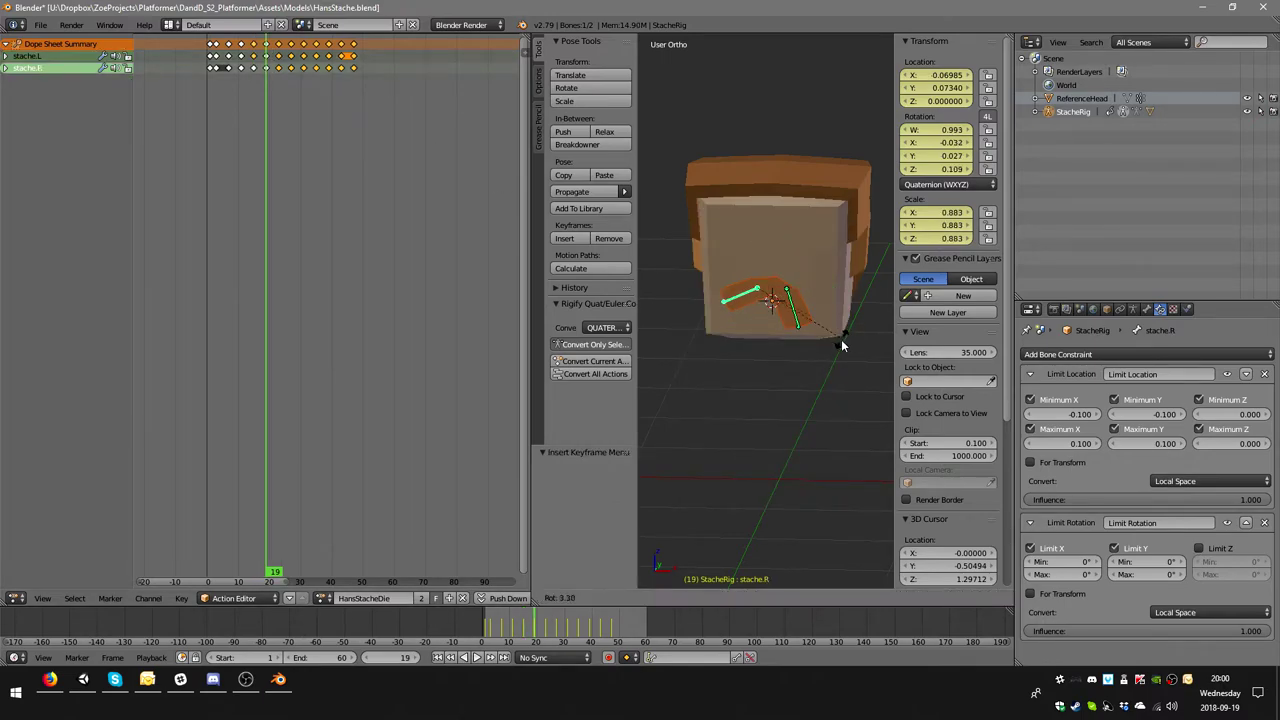
pyautogui.click(836, 350)
pyautogui.press('i')
pyautogui.click(834, 350)
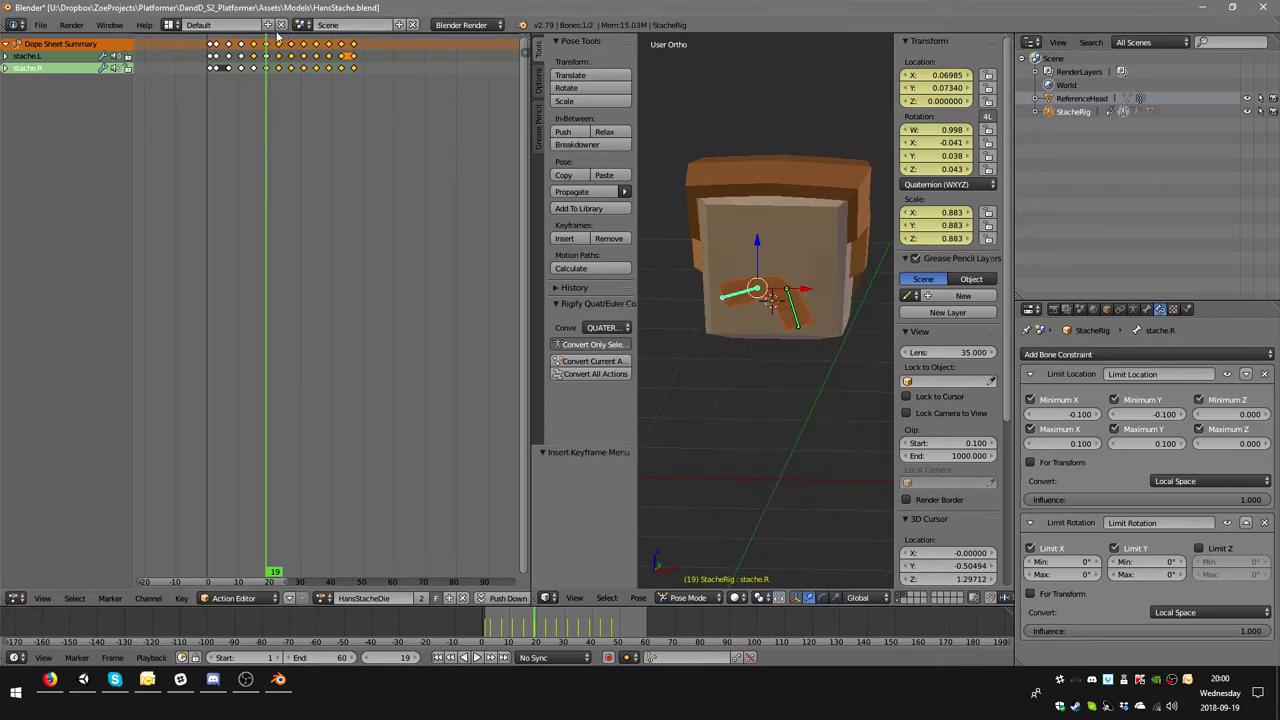
# - At frame 27, rotate stache.R -18.4°, scale it slightly larger, and key both
pyautogui.click(290, 64)
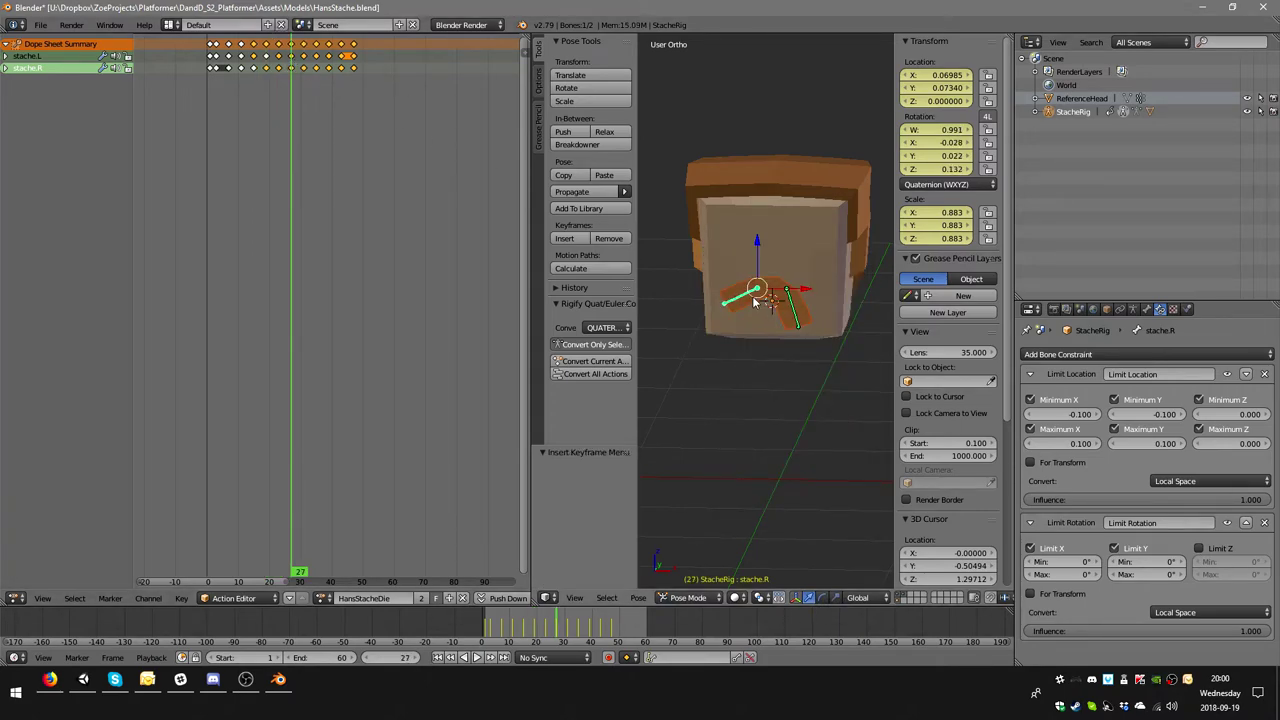
pyautogui.press('r')
pyautogui.click(845, 336)
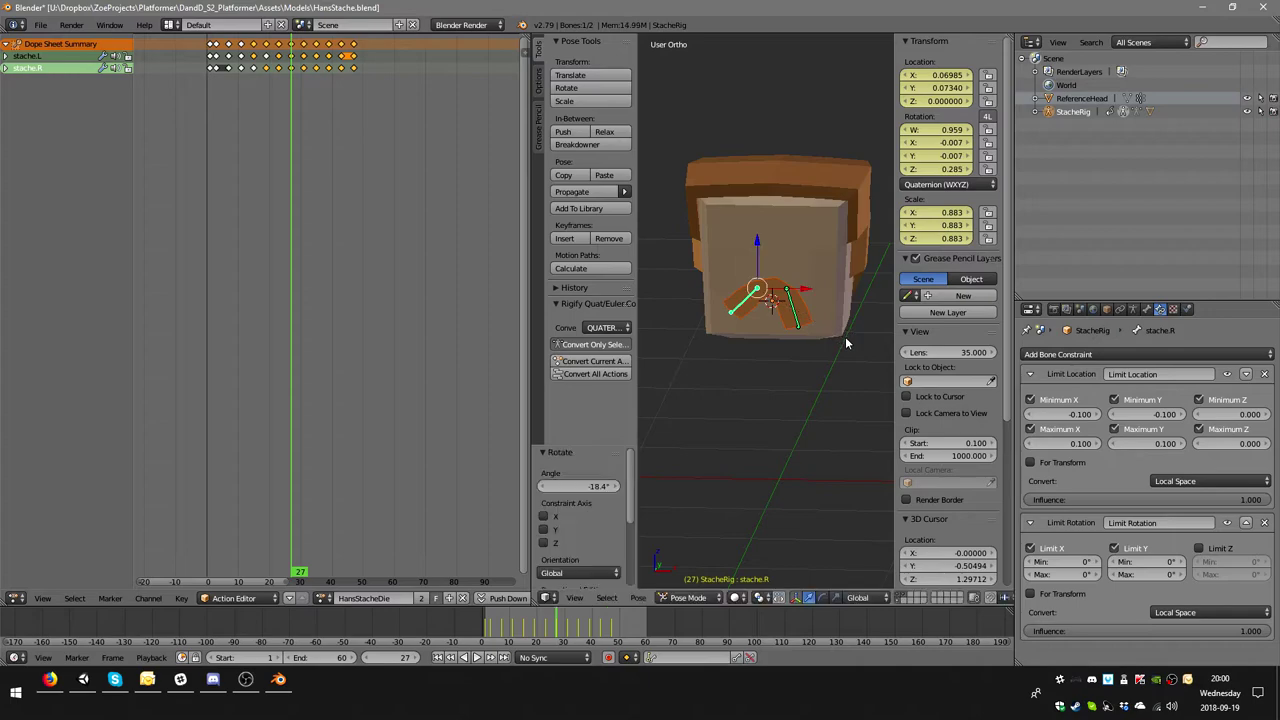
pyautogui.press('i')
pyautogui.click(845, 338)
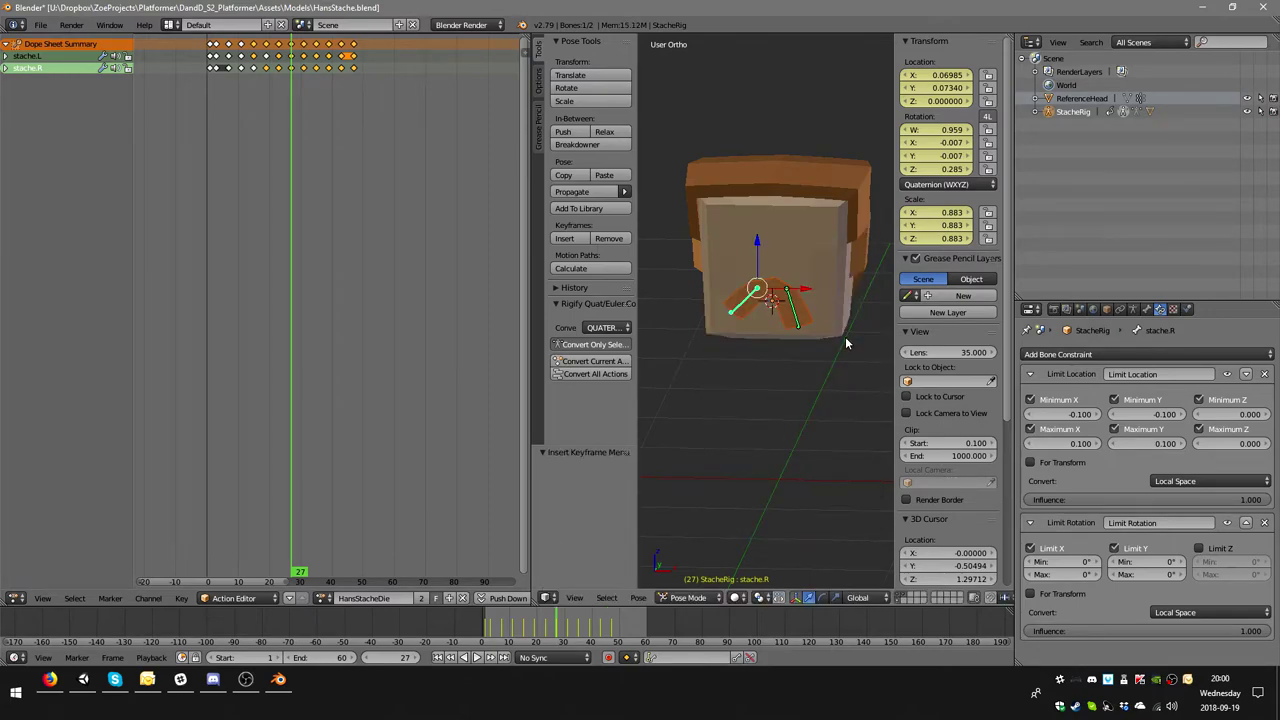
pyautogui.press('s')
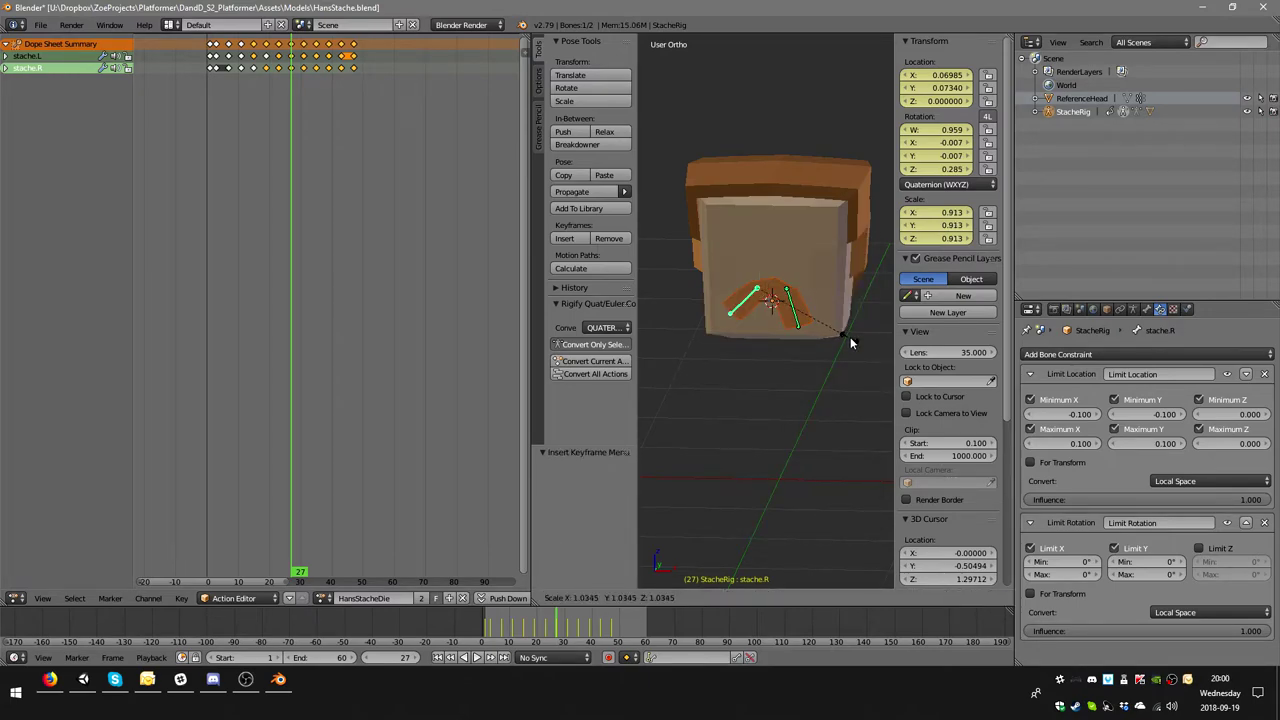
pyautogui.click(851, 343)
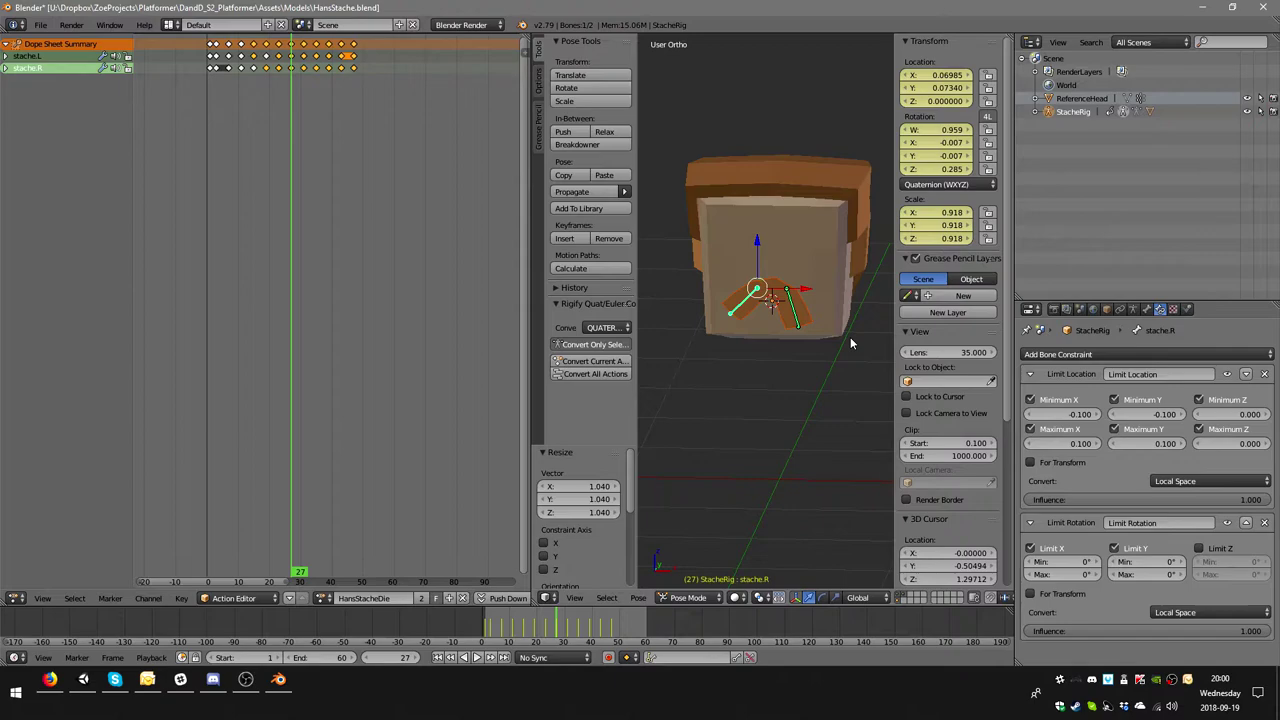
pyautogui.press('i')
pyautogui.click(851, 340)
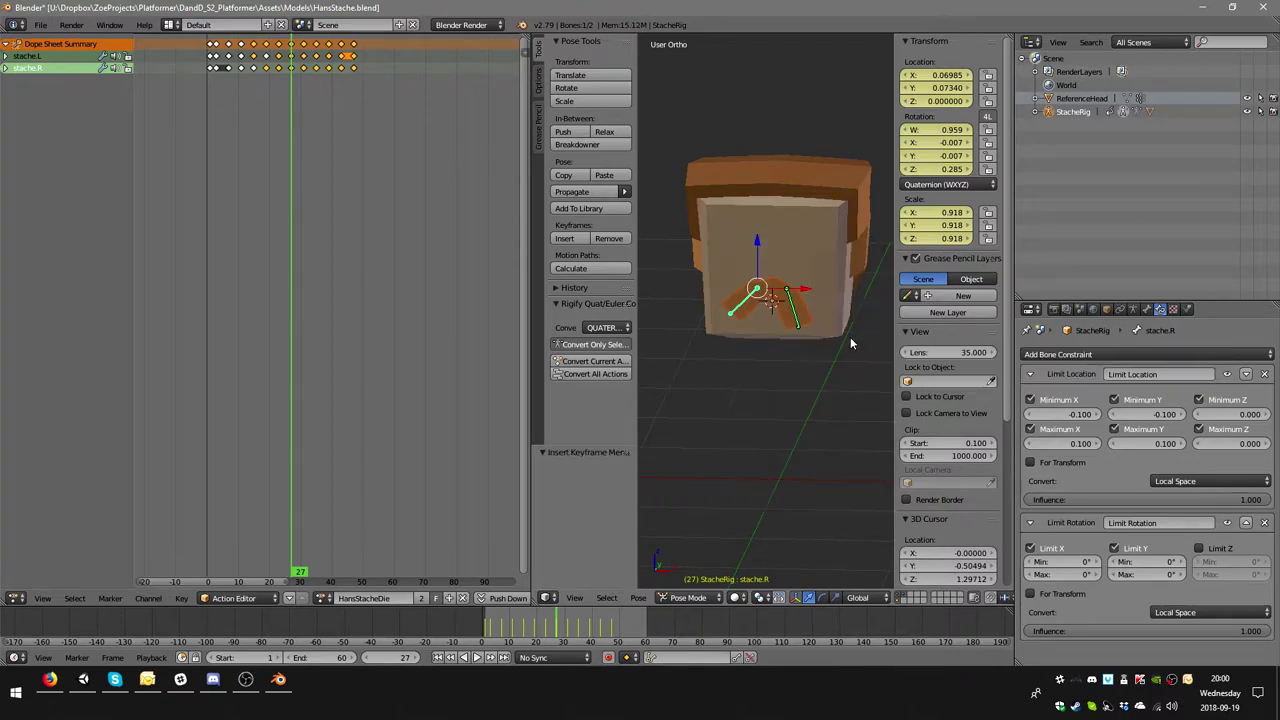
# - At frame 31, rotate stache.L 19.8°, enlarge it slightly, and key the pose
pyautogui.click(280, 67)
pyautogui.click(302, 70)
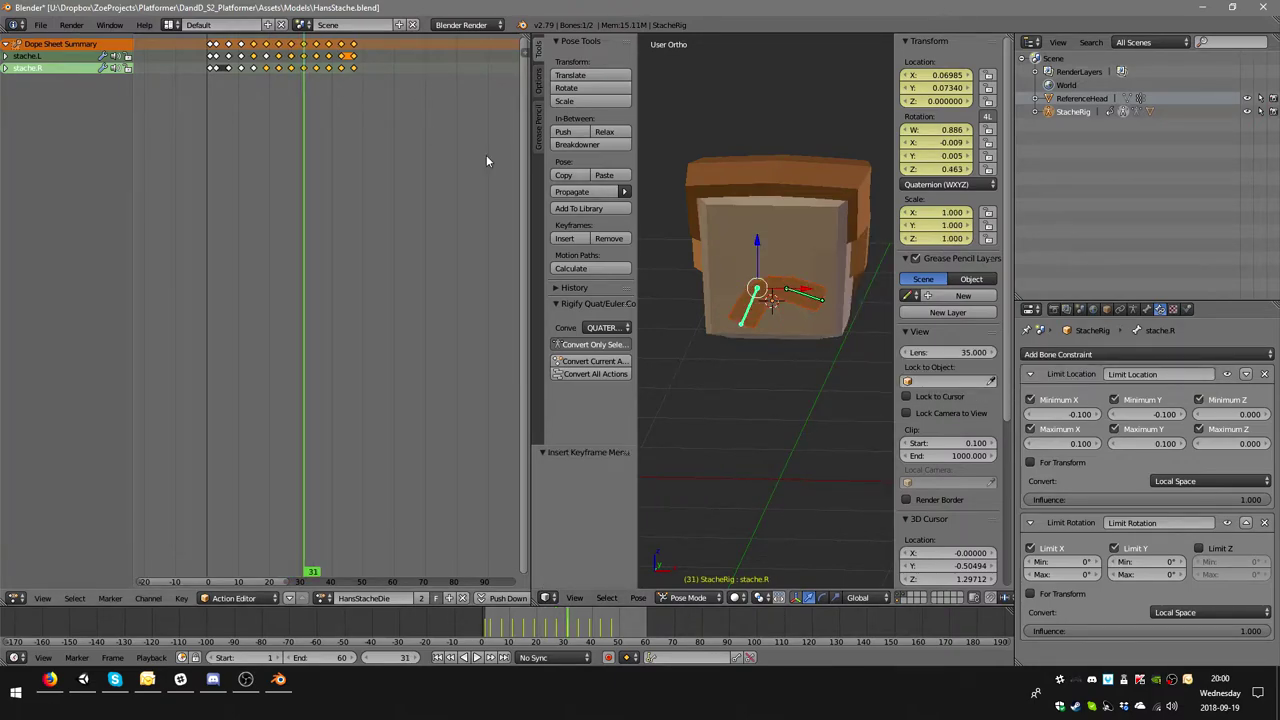
pyautogui.rightClick(815, 300)
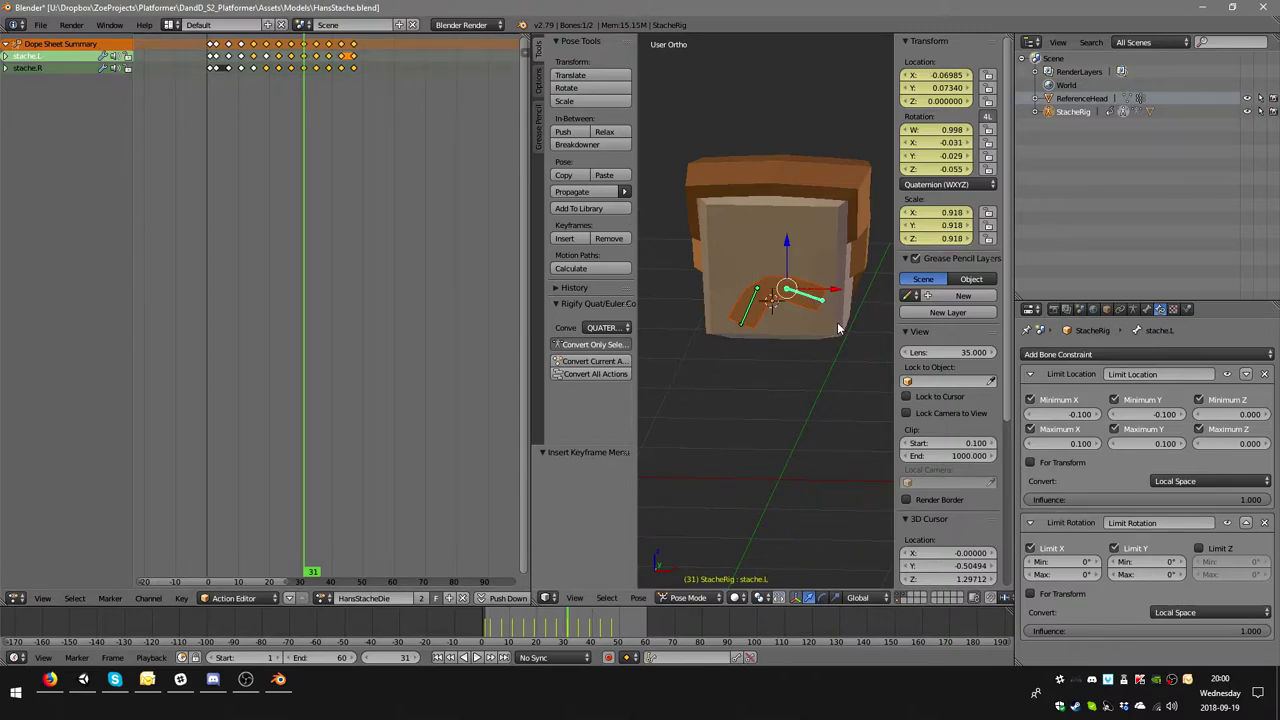
pyautogui.press('r')
pyautogui.click(821, 336)
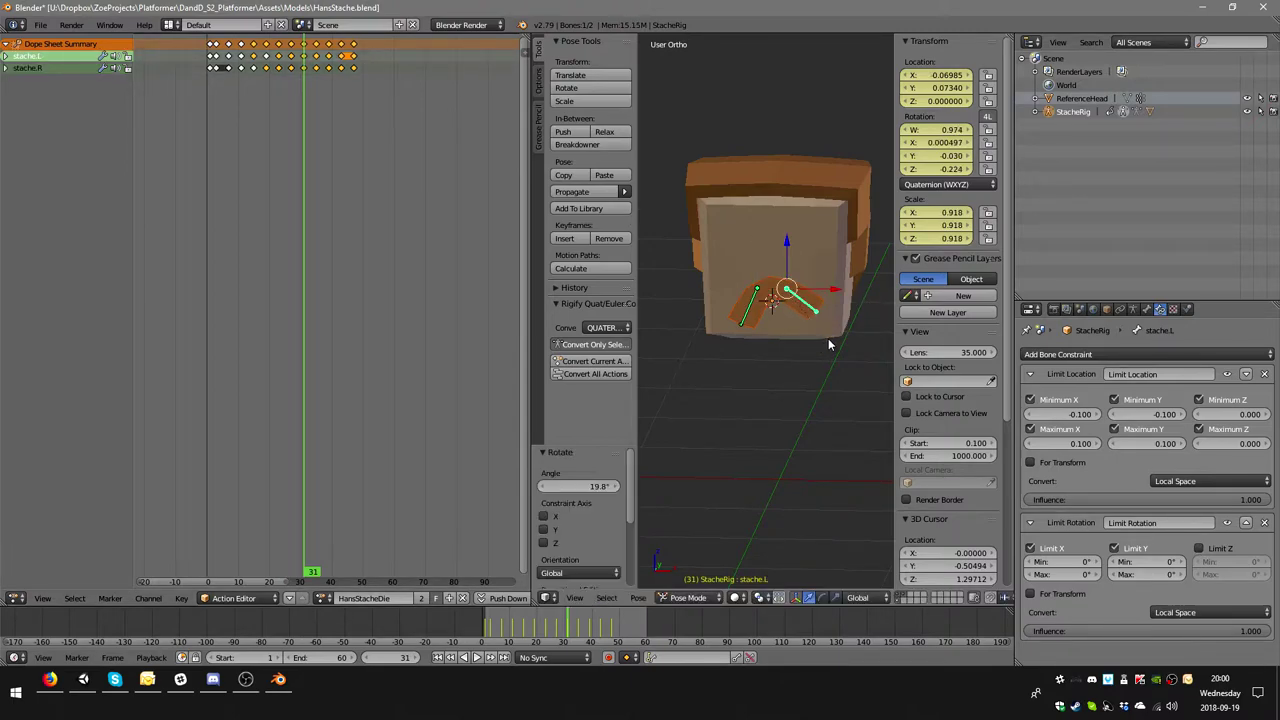
pyautogui.press('space')
pyautogui.write('i')
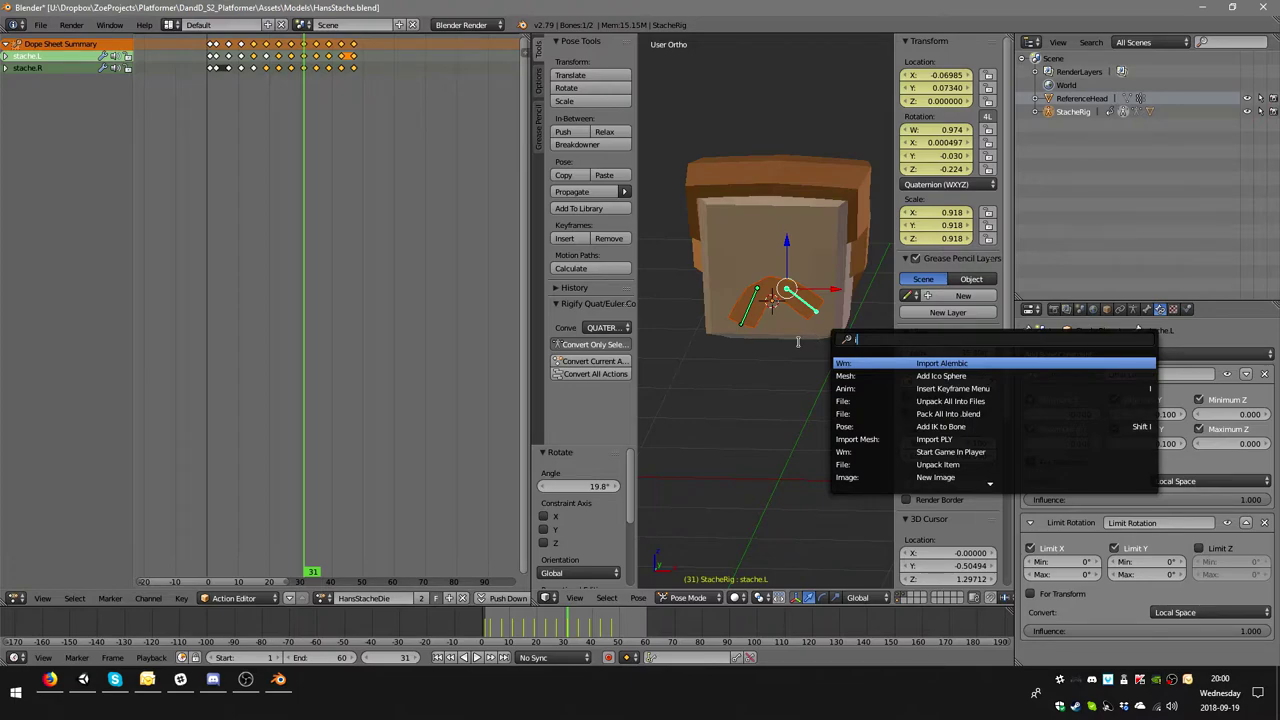
pyautogui.press('Escape')
pyautogui.press('i')
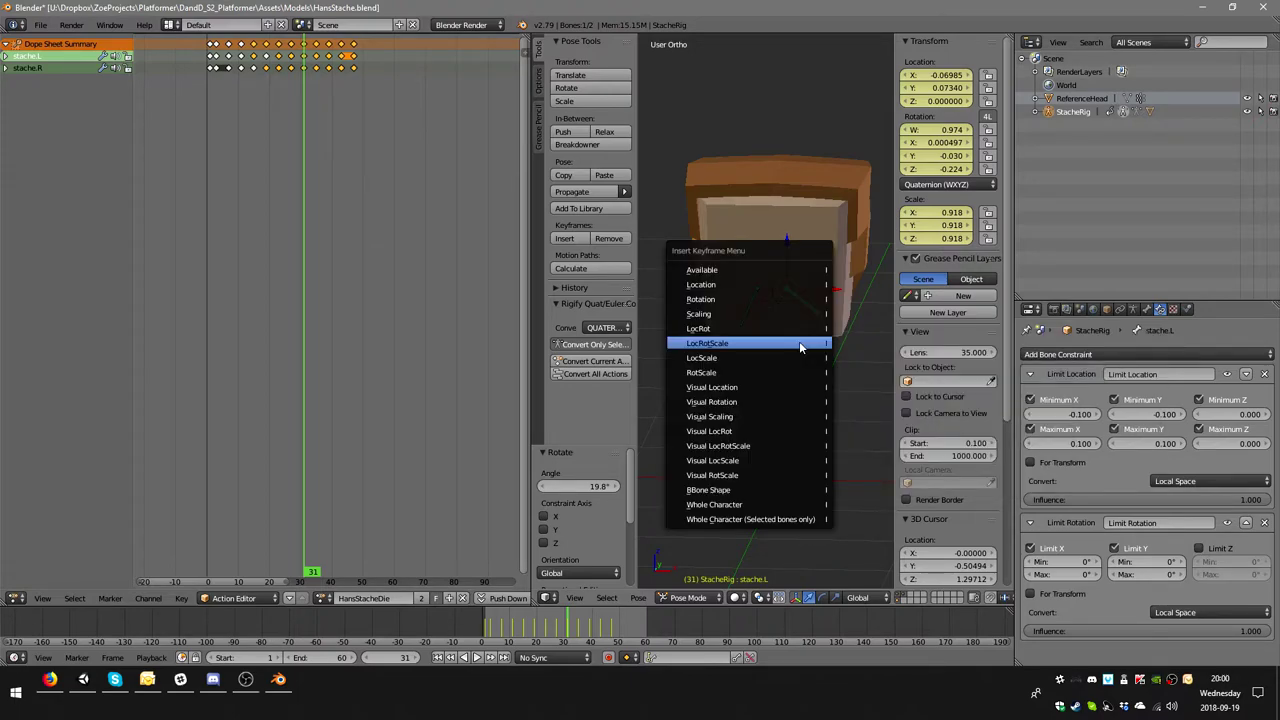
pyautogui.click(801, 346)
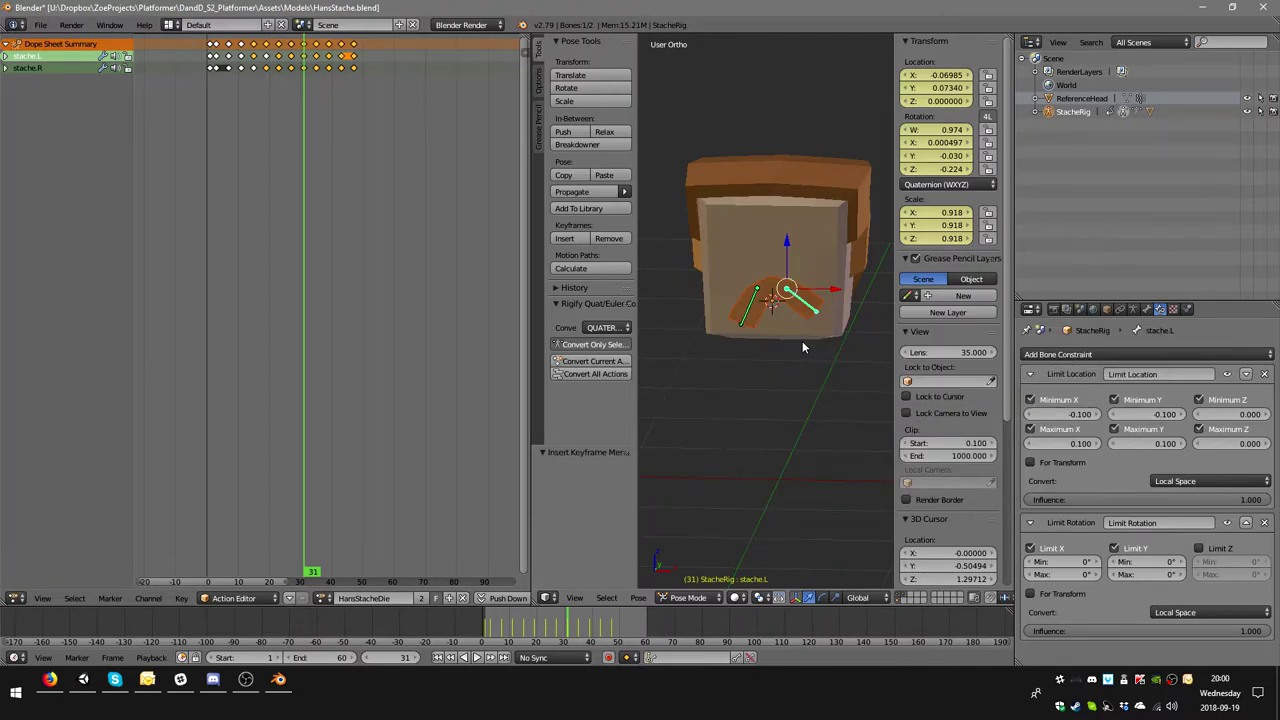
pyautogui.press('s')
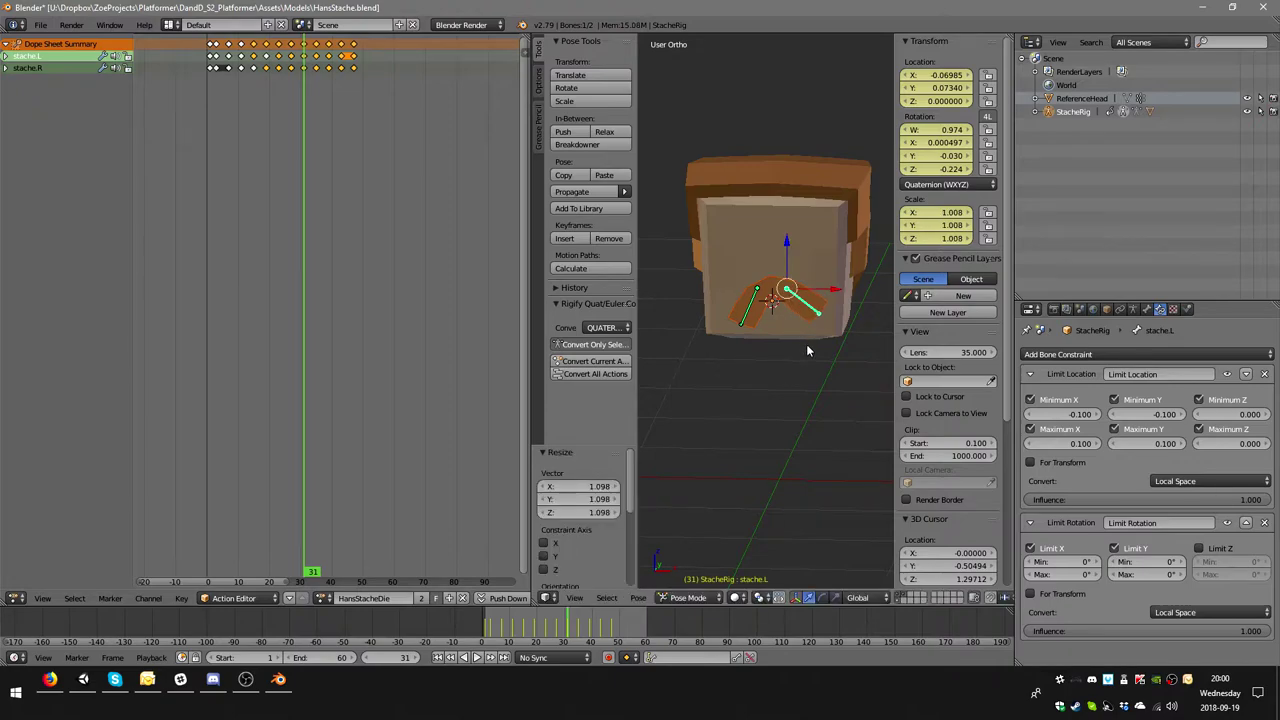
pyautogui.press('i')
pyautogui.click(806, 345)
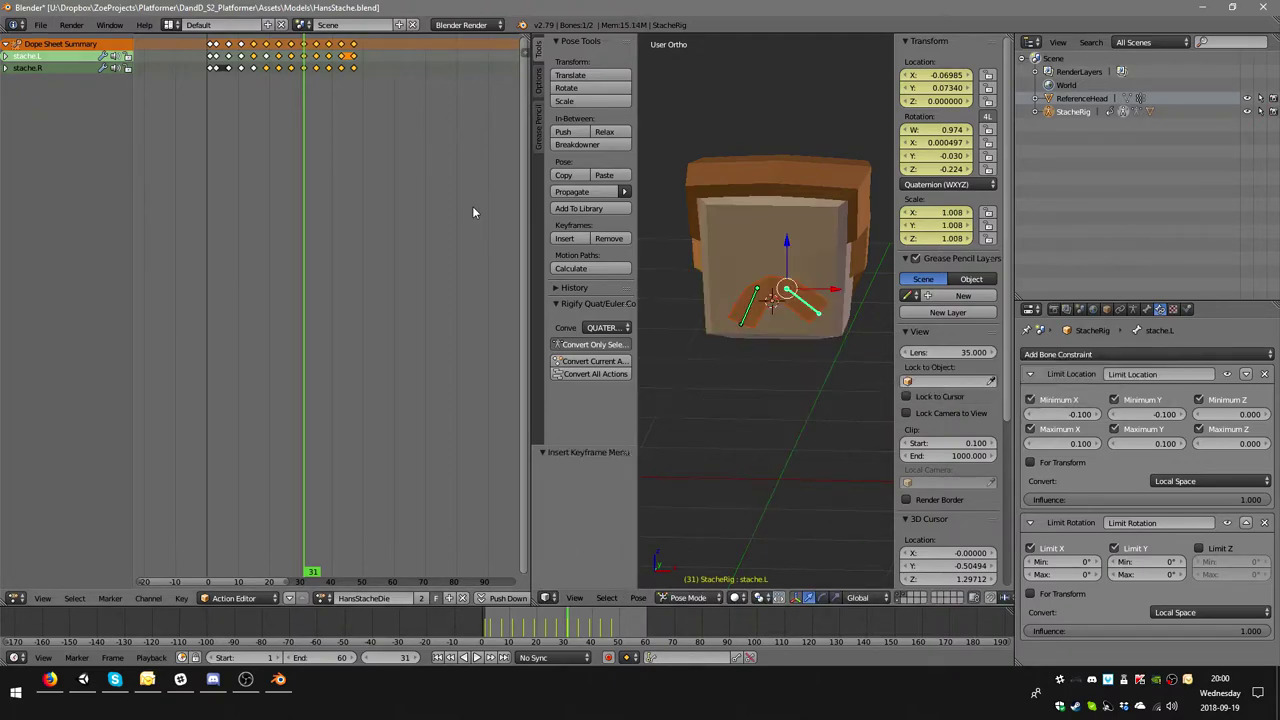
# - At frame 35, scale stache.R to 0.933, rotate it about -40.8°, and key it
pyautogui.press('Up')
pyautogui.rightClick(750, 298)
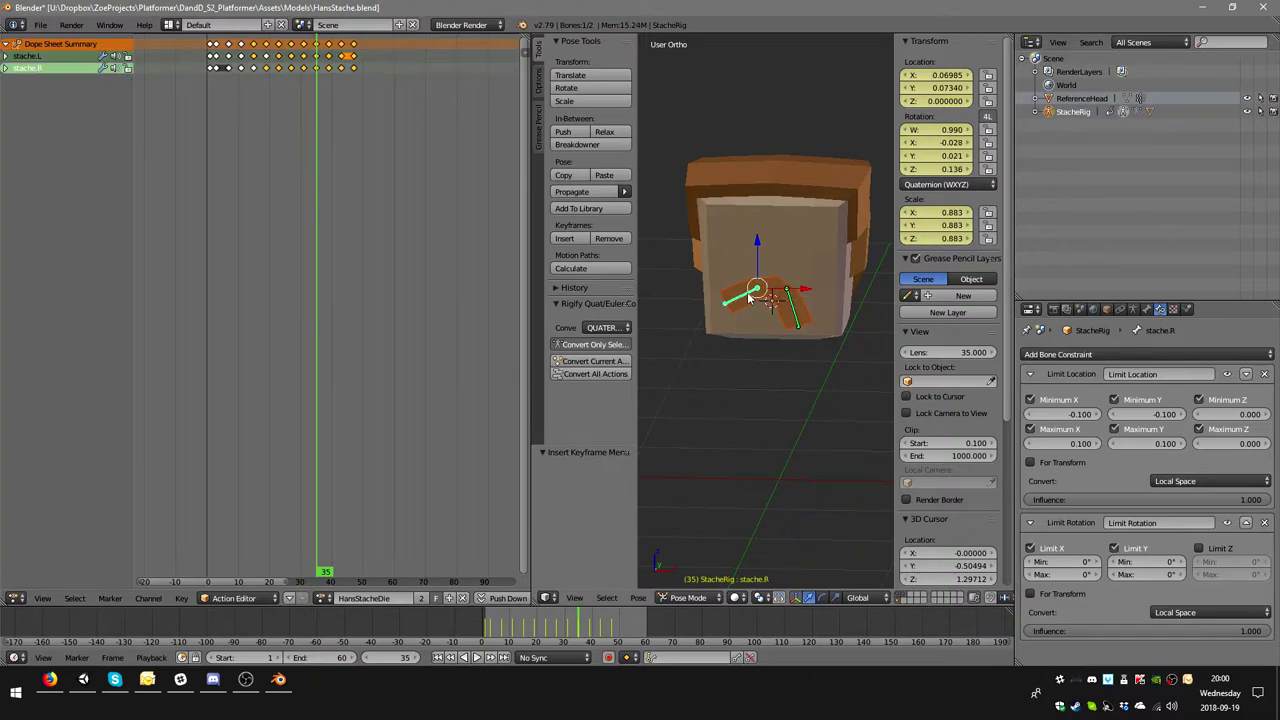
pyautogui.press('s')
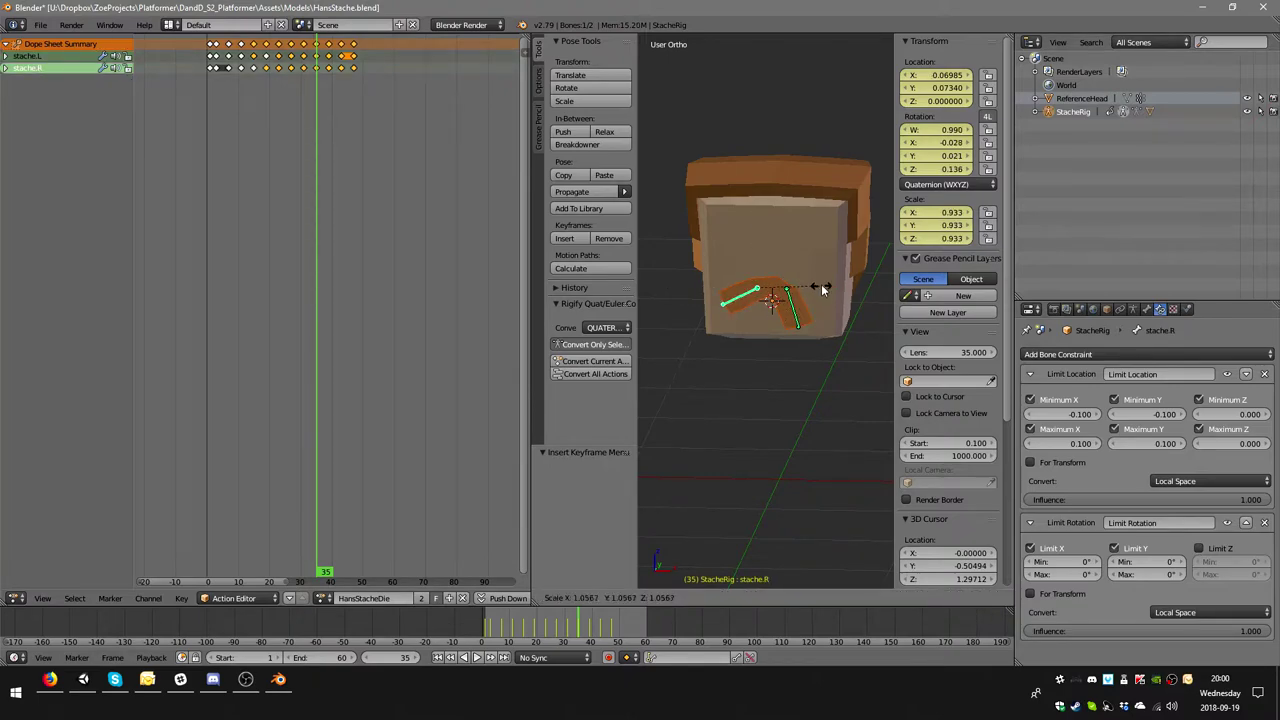
pyautogui.click(817, 302)
pyautogui.press('r')
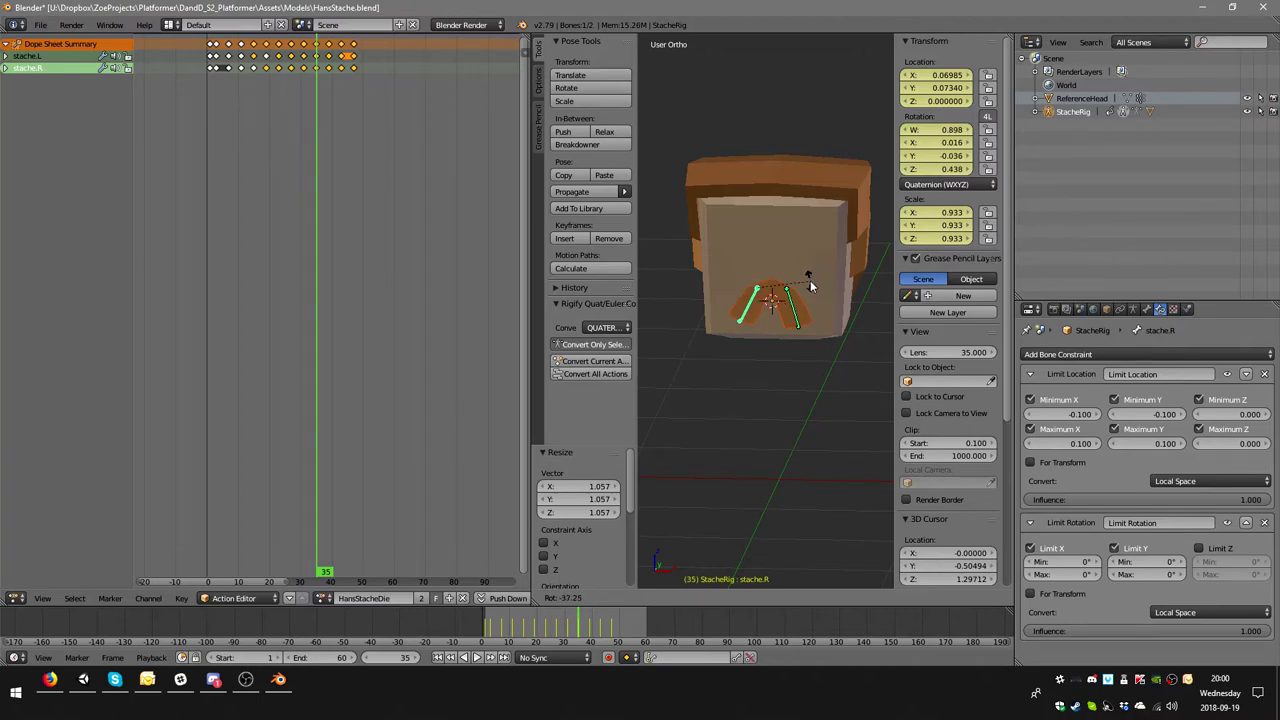
pyautogui.click(810, 282)
pyautogui.press('i')
pyautogui.click(809, 304)
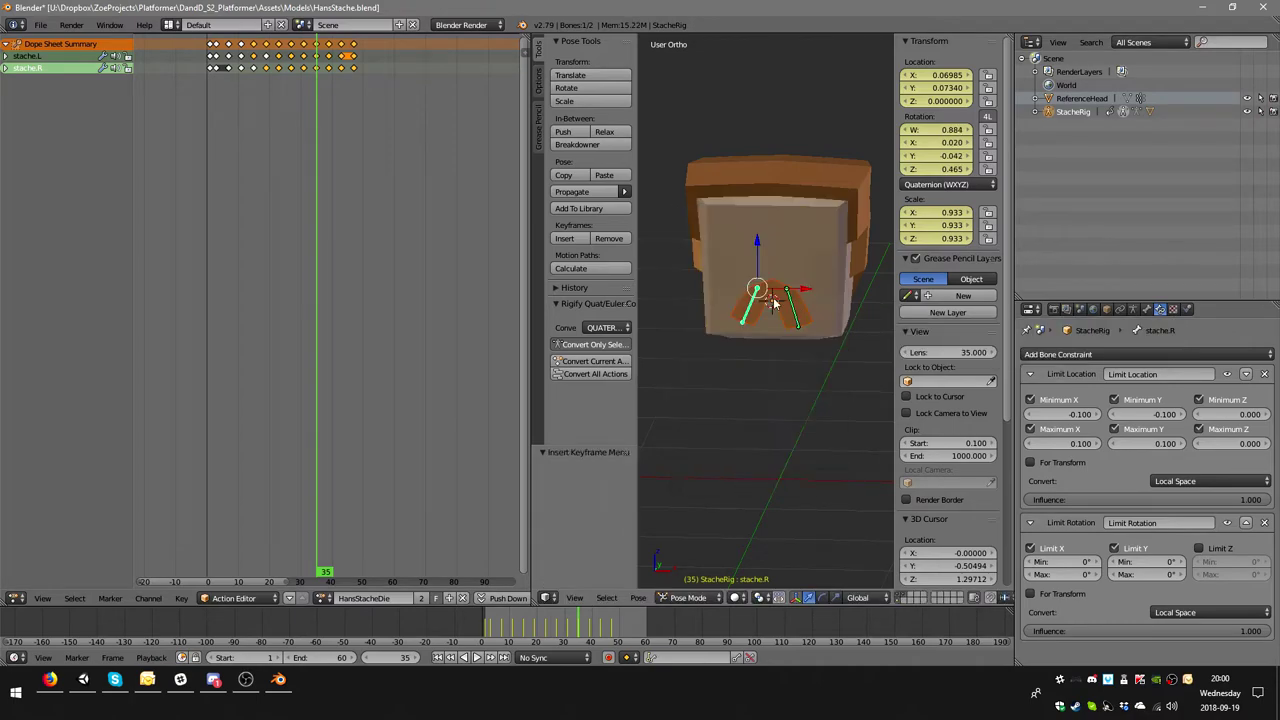
# - At frame 39, scale stache.L to 1.008, rotate it, and key LocRotScale
pyautogui.click(330, 70)
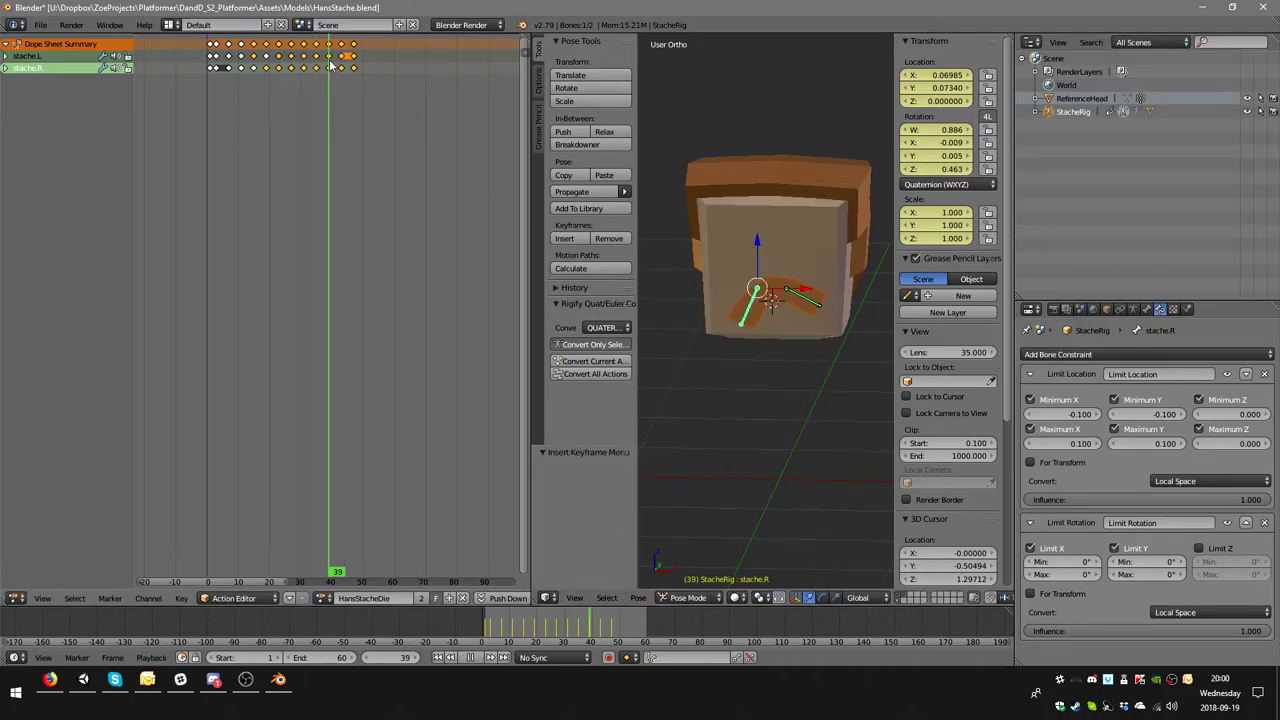
pyautogui.rightClick(808, 302)
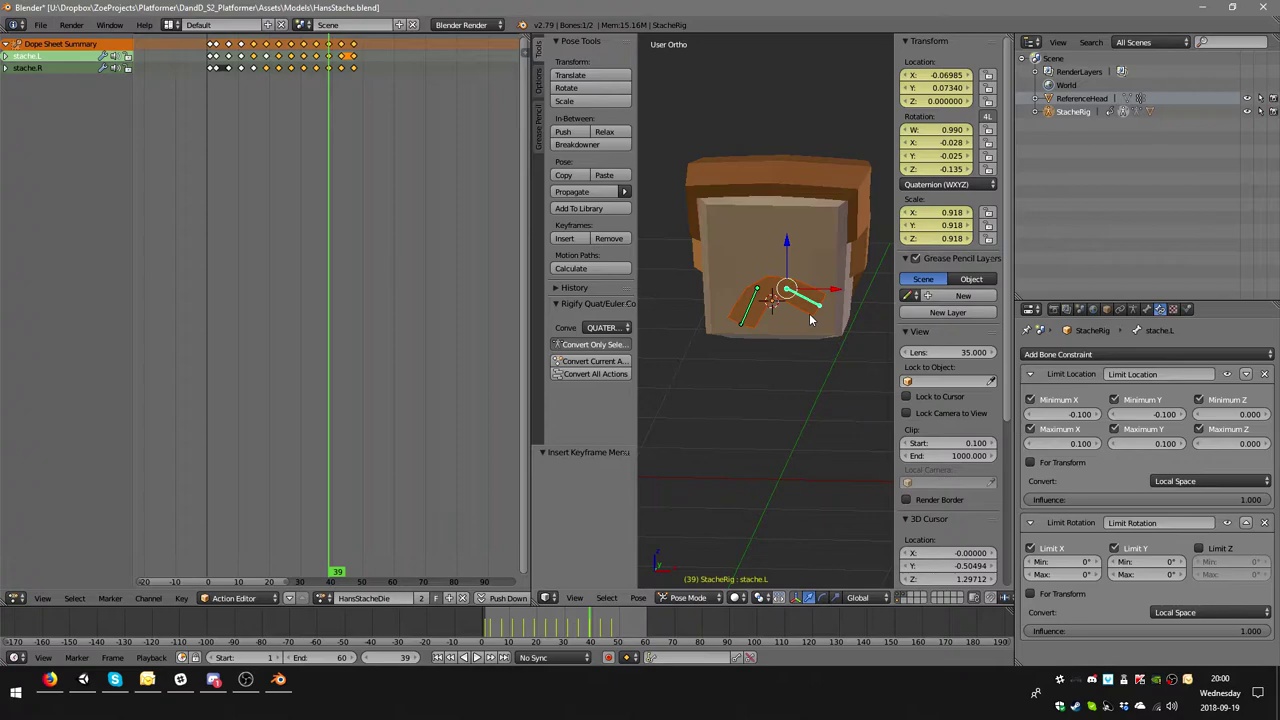
pyautogui.press('s')
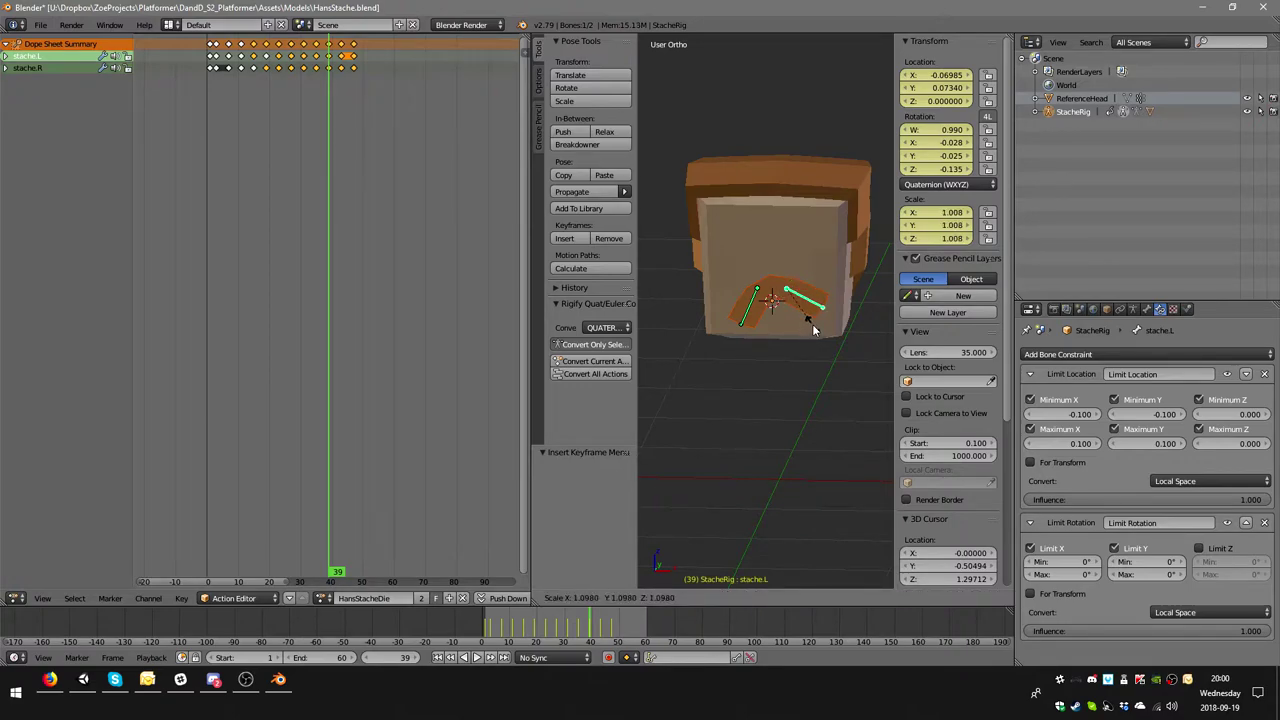
pyautogui.click(843, 338)
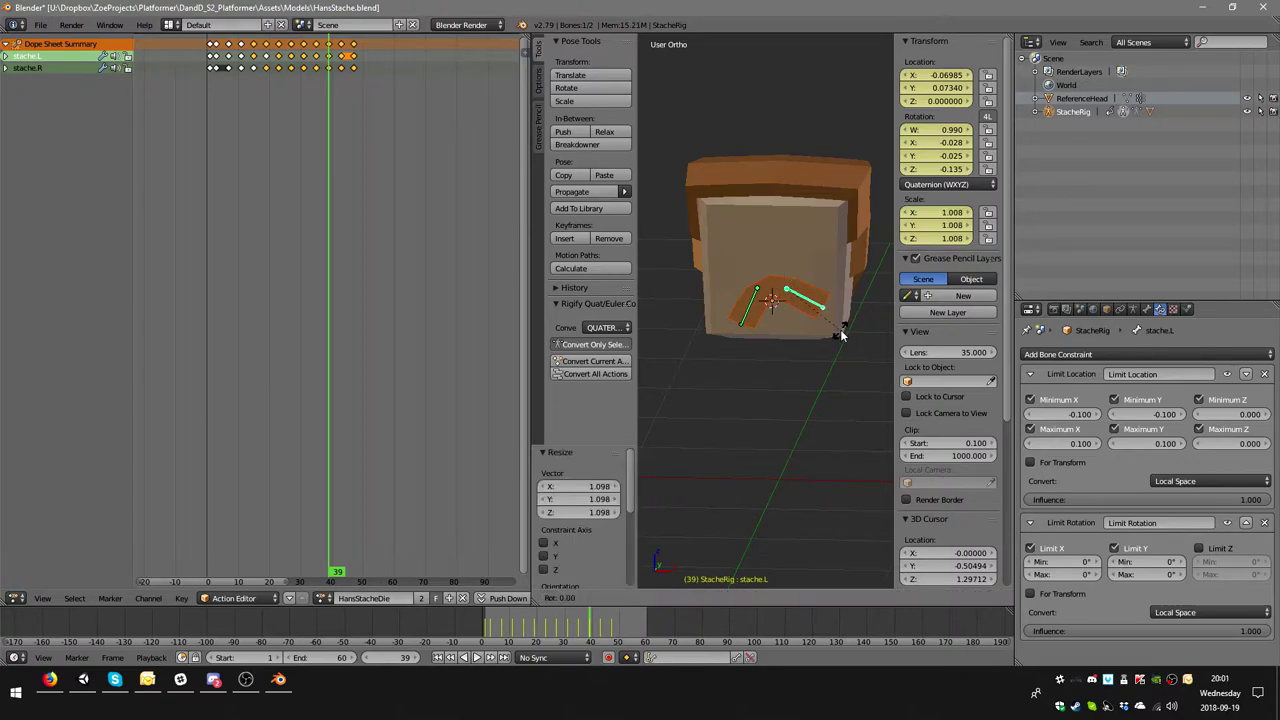
pyautogui.press('r')
pyautogui.click(800, 357)
pyautogui.press('i')
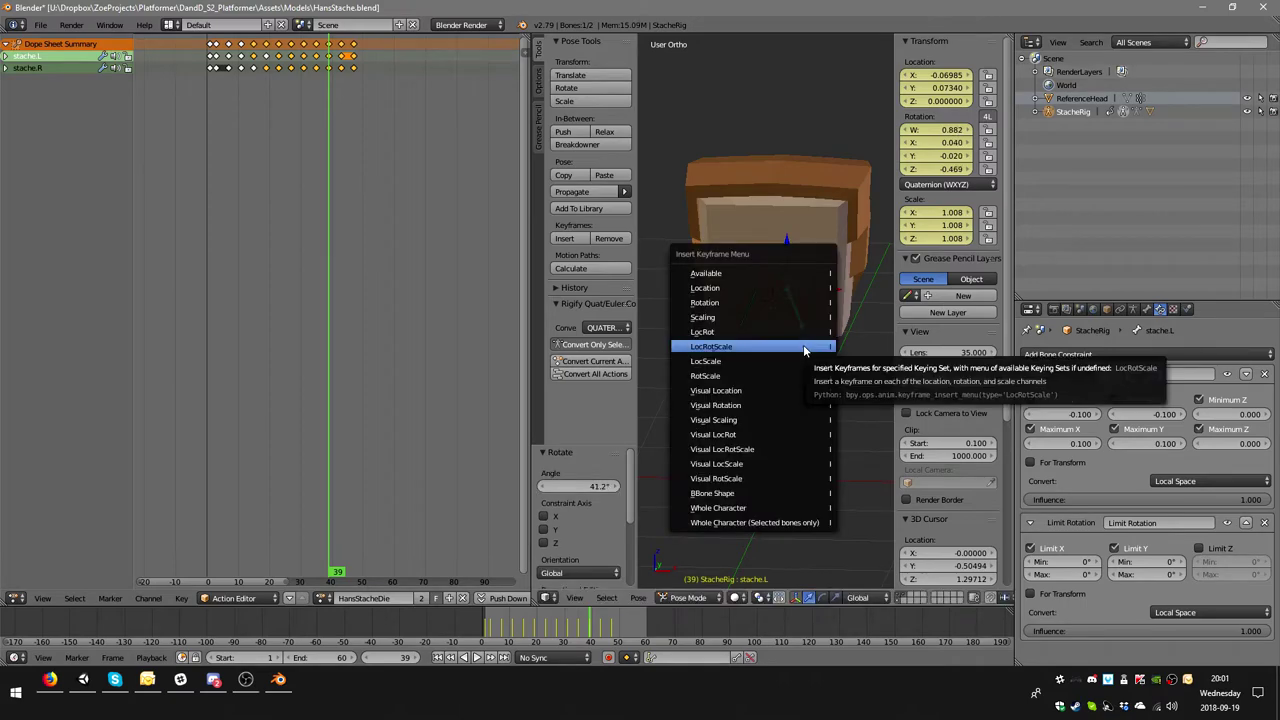
pyautogui.click(803, 344)
# - At frame 43, rotate stache.R, scale it up to about 1.25, and key it
pyautogui.press('Up')
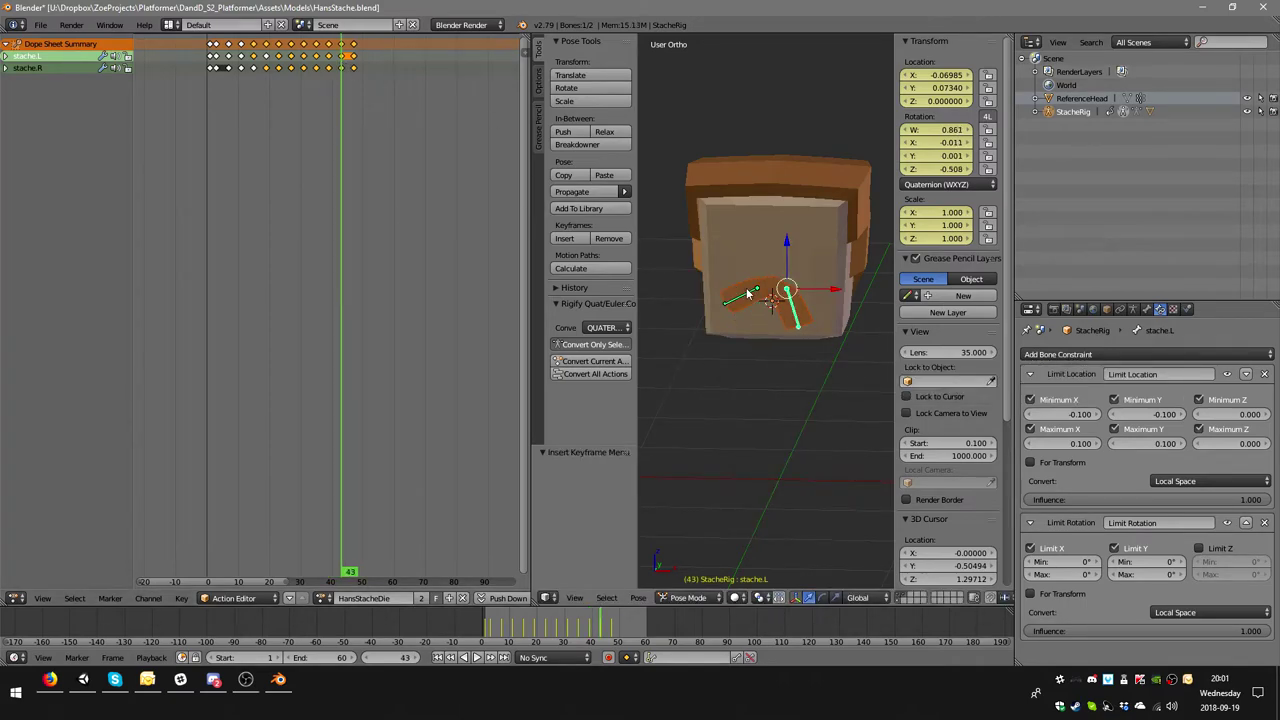
pyautogui.rightClick(746, 294)
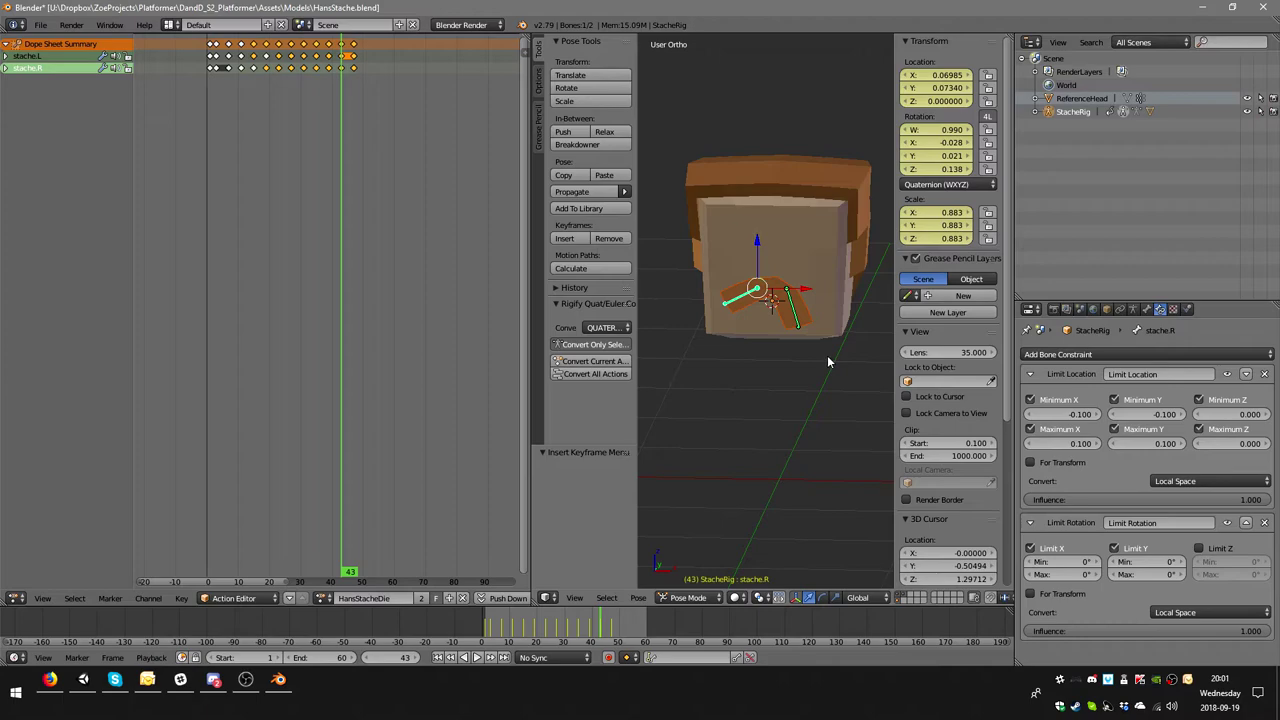
pyautogui.press('r')
pyautogui.click(846, 288)
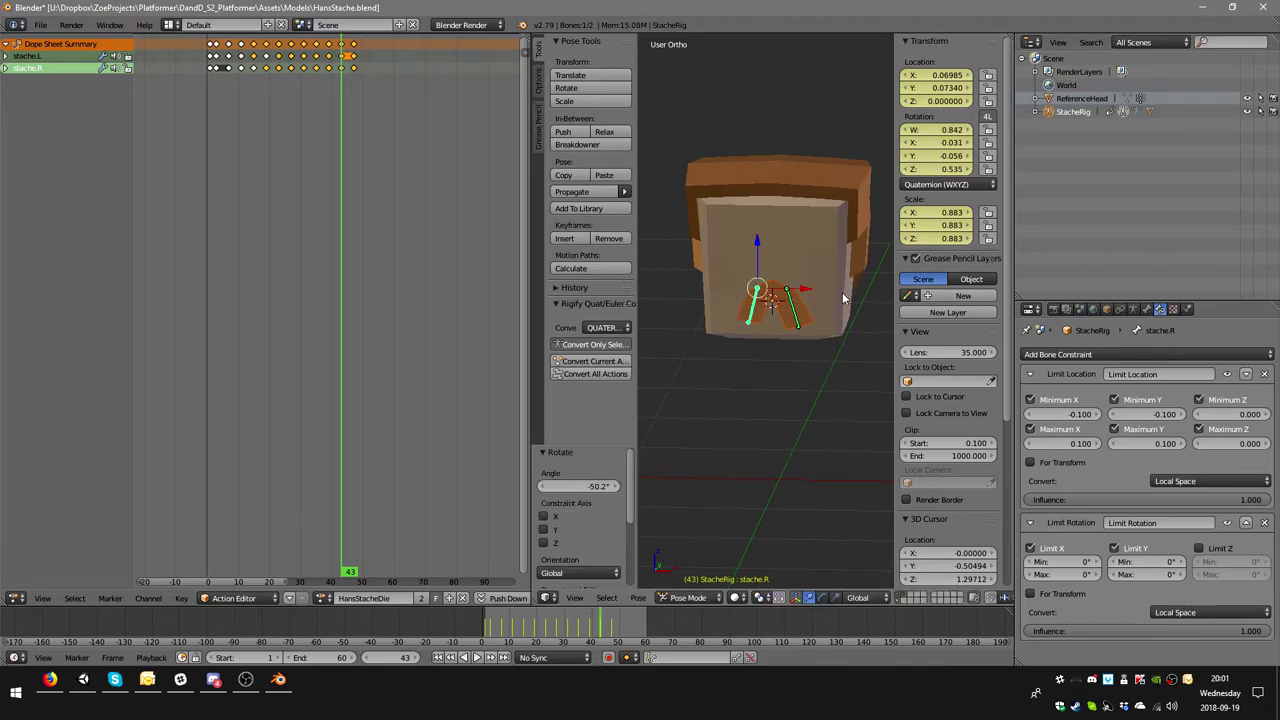
pyautogui.press('i')
pyautogui.click(838, 295)
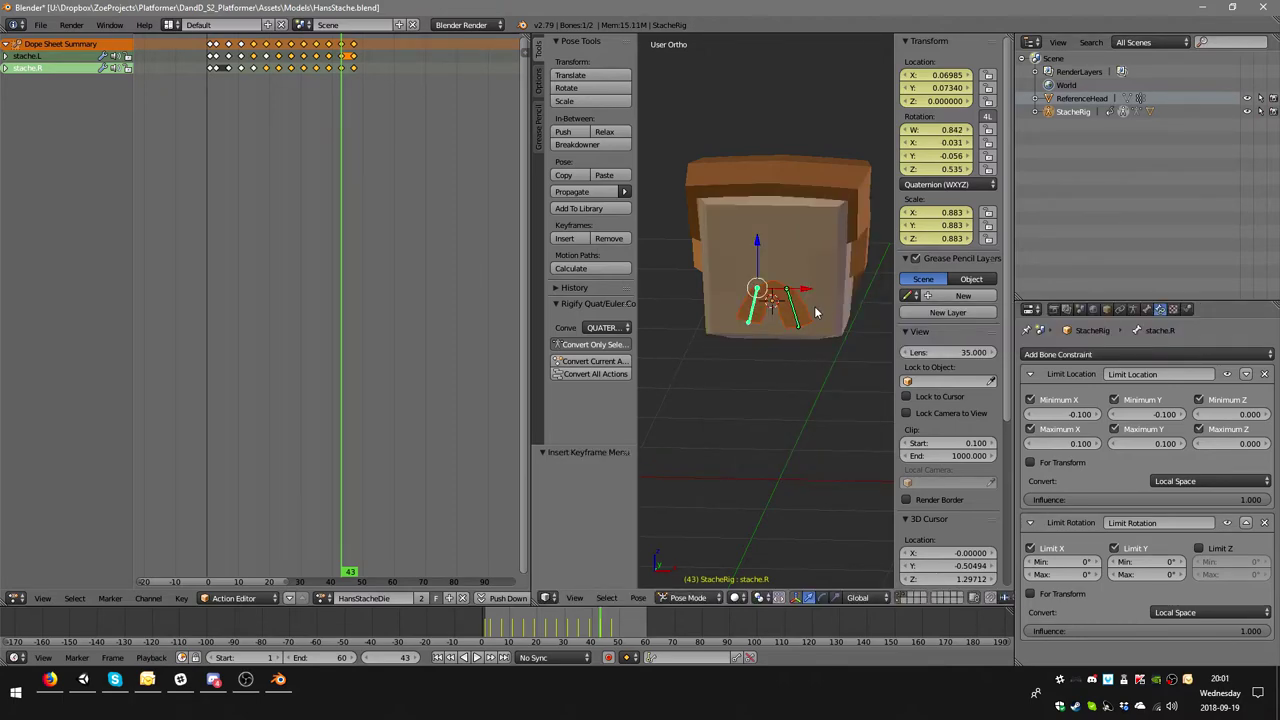
pyautogui.press('s')
pyautogui.click(830, 307)
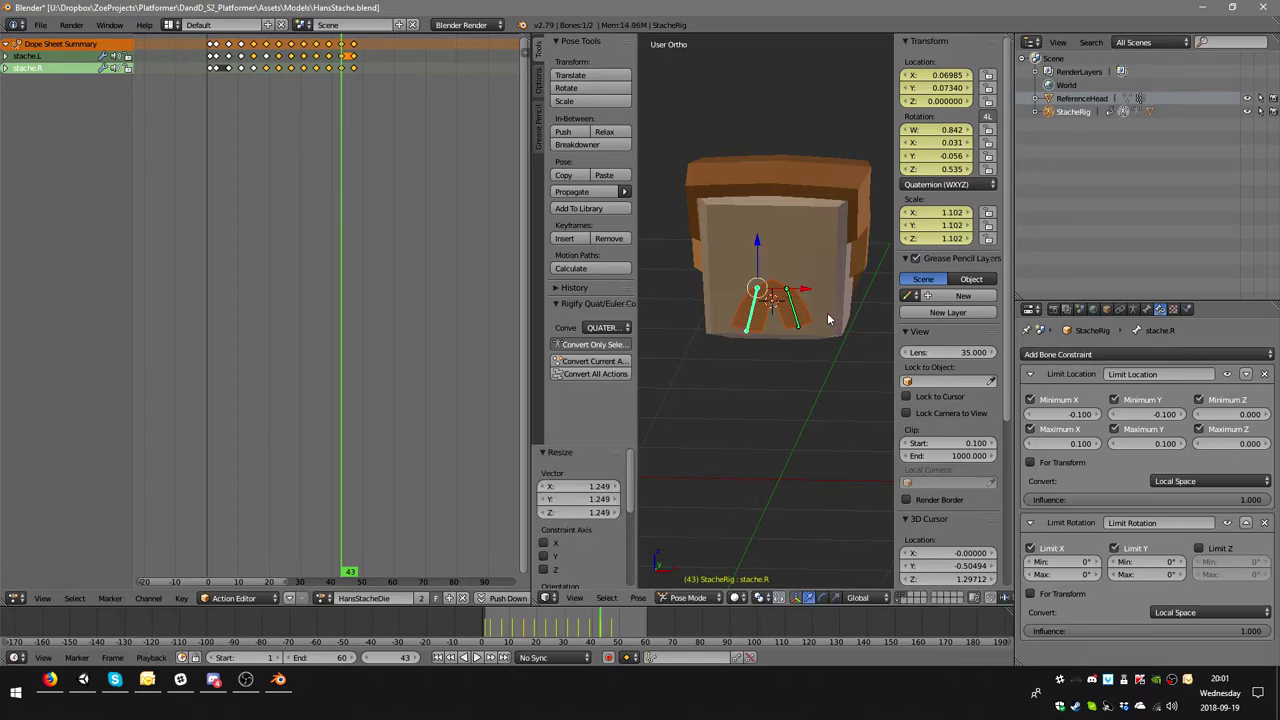
pyautogui.press('i')
pyautogui.click(820, 313)
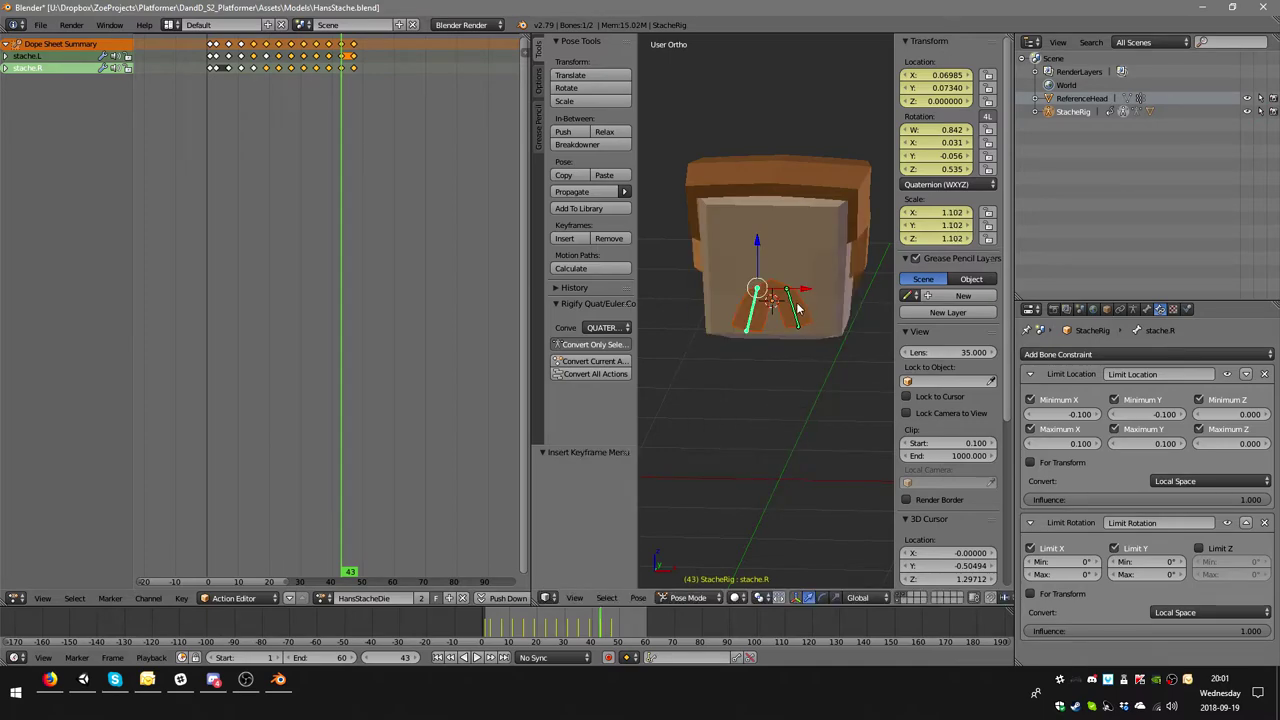
pyautogui.press('i')
pyautogui.click(799, 297)
# - Scale stache.L to 1.123 at frame 43 and key its location, rotation and scale
pyautogui.rightClick(790, 312)
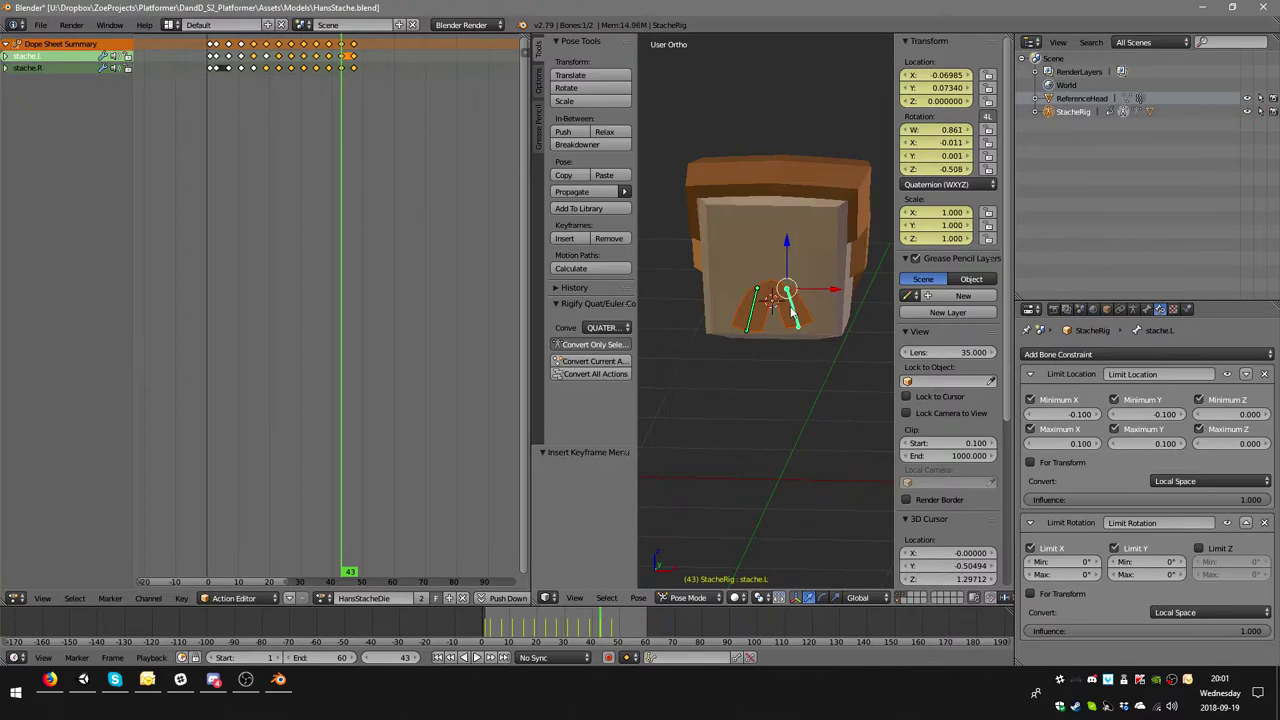
pyautogui.press('s')
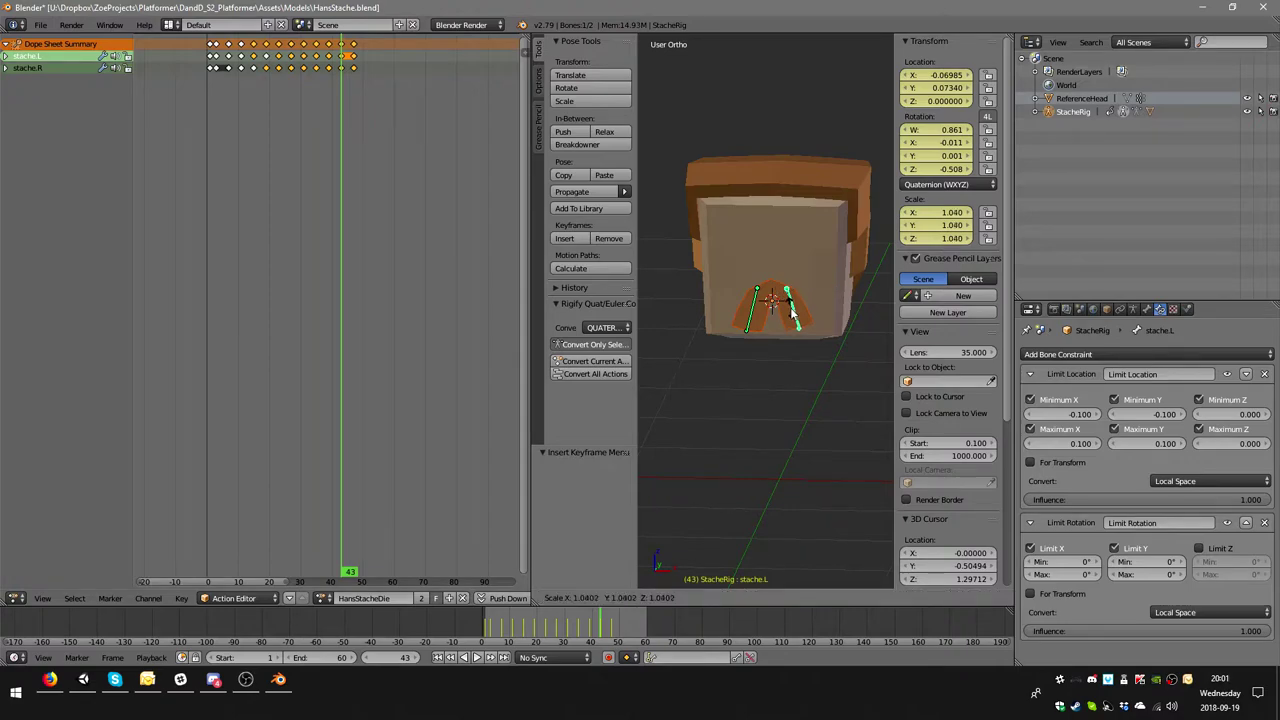
pyautogui.click(806, 325)
pyautogui.press('i')
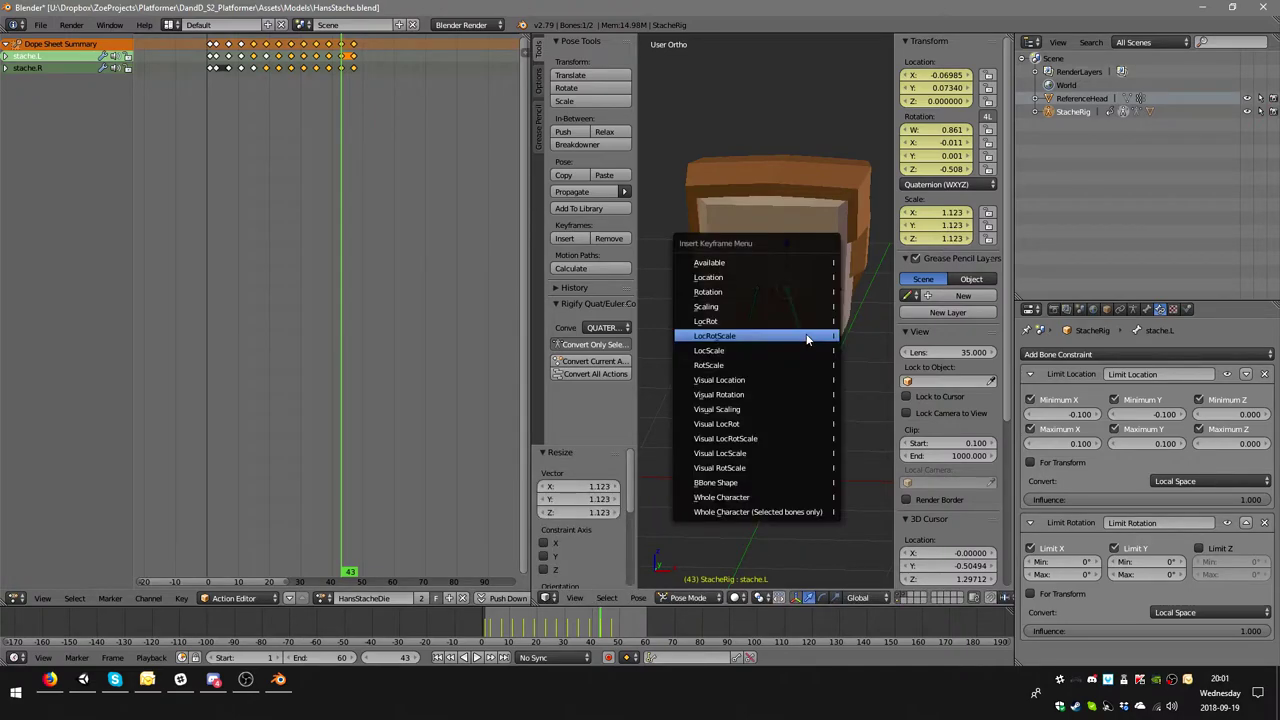
pyautogui.click(809, 335)
pyautogui.click(355, 57)
pyautogui.press('Escape')
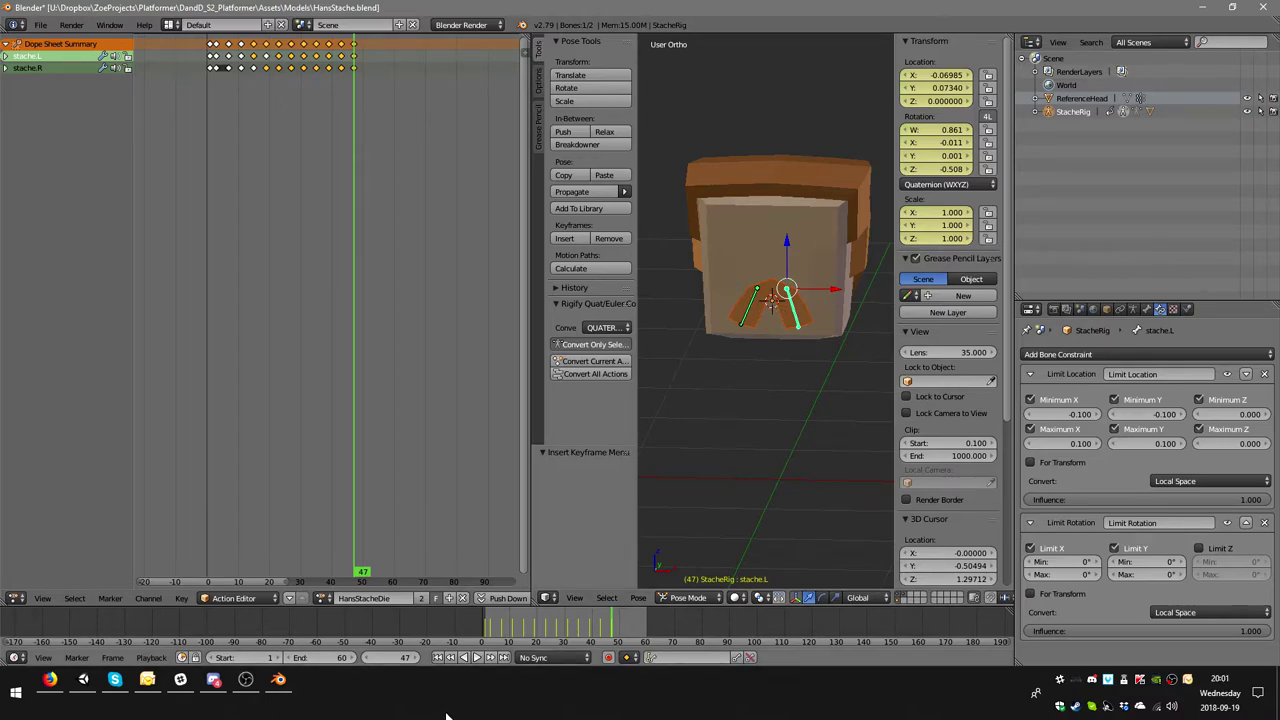
# - Review the die animation, then move the last keyframe column from frame 47 to 63
pyautogui.hotkey('alt', 'a')
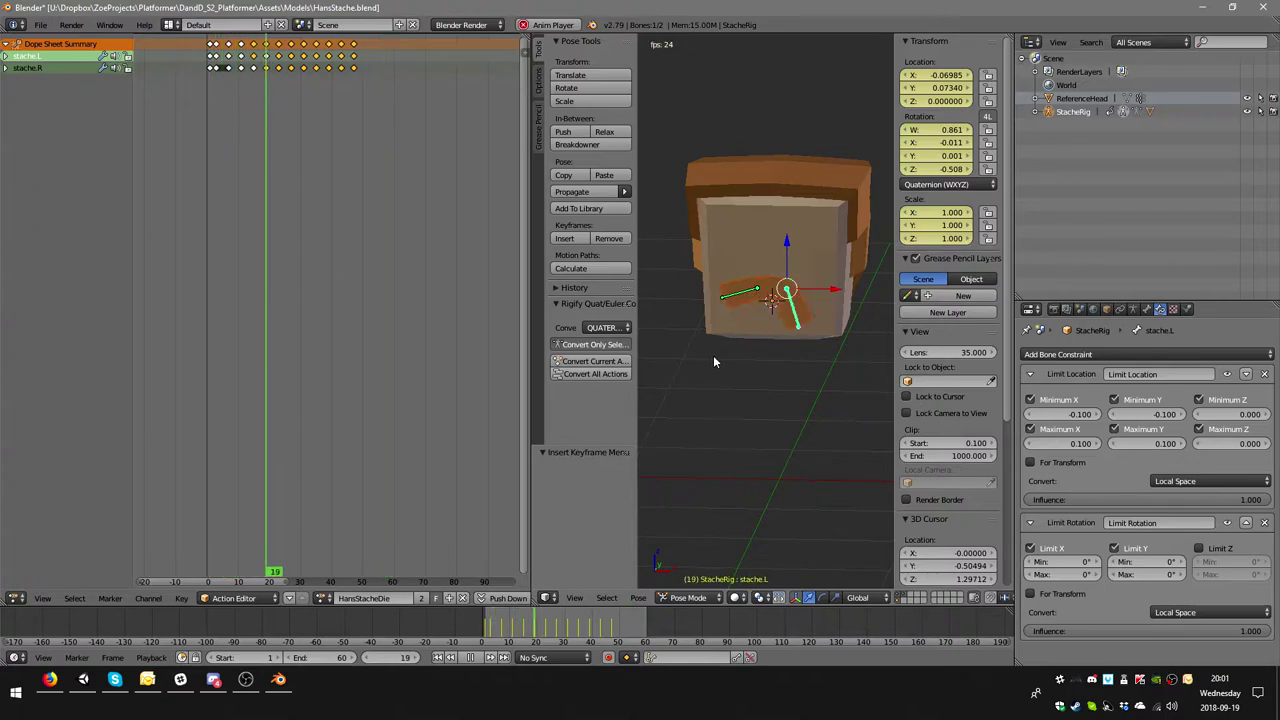
pyautogui.moveTo(852, 379)
pyautogui.mouseDown(button='middle')
pyautogui.moveTo(781, 373)
pyautogui.moveTo(794, 344)
pyautogui.moveTo(757, 356)
pyautogui.moveTo(773, 355)
pyautogui.mouseUp(button='middle')
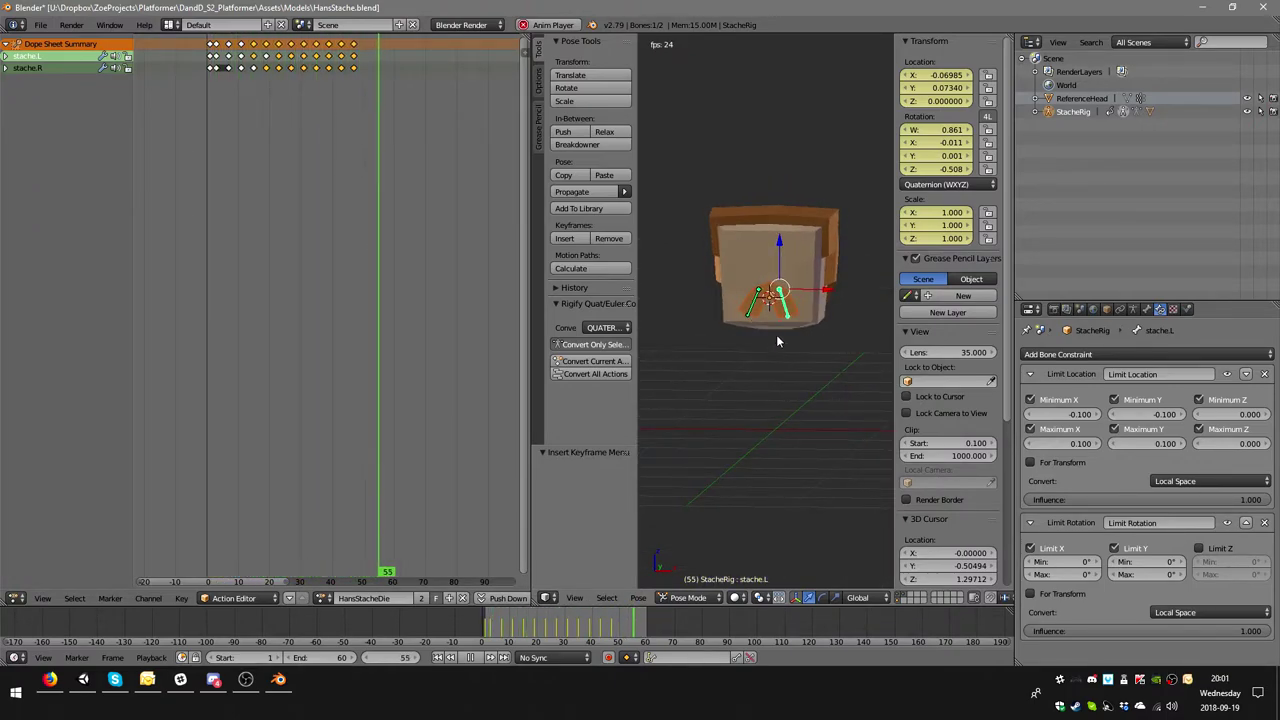
pyautogui.scroll(3, 776, 334)
pyautogui.click(471, 657)
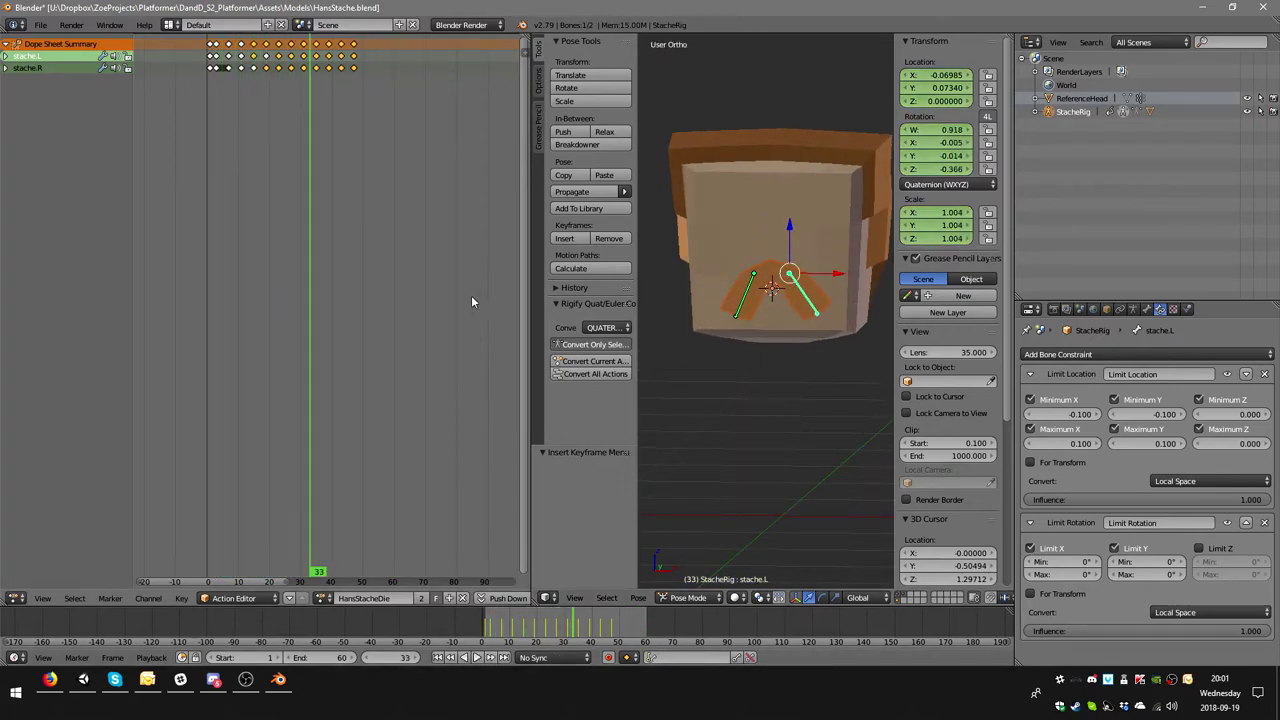
pyautogui.click(355, 50)
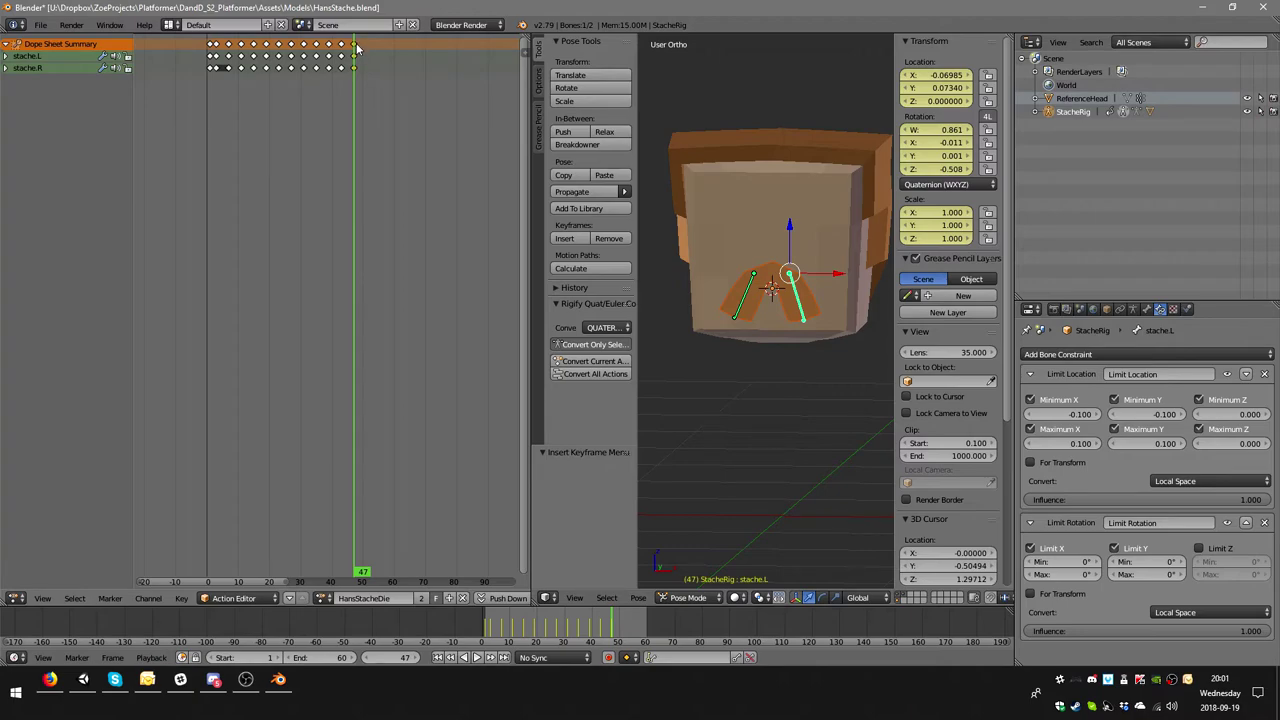
pyautogui.press('g')
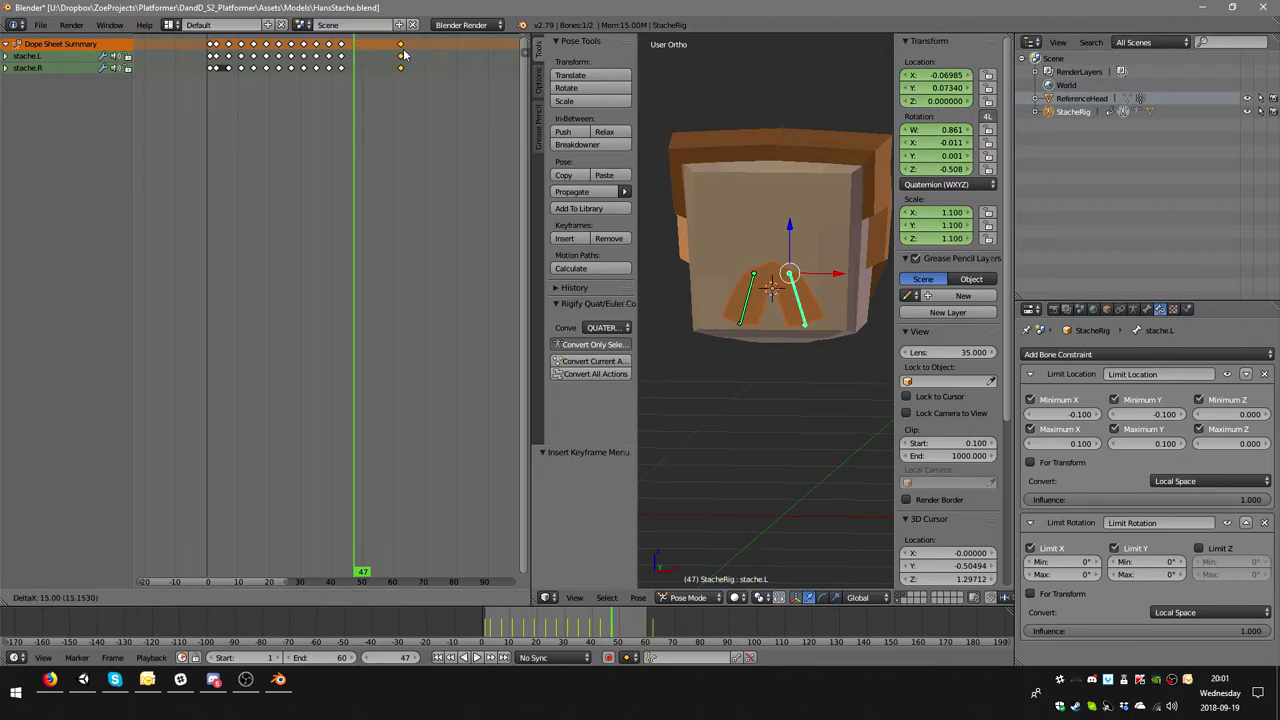
pyautogui.click(402, 55)
pyautogui.click(402, 55)
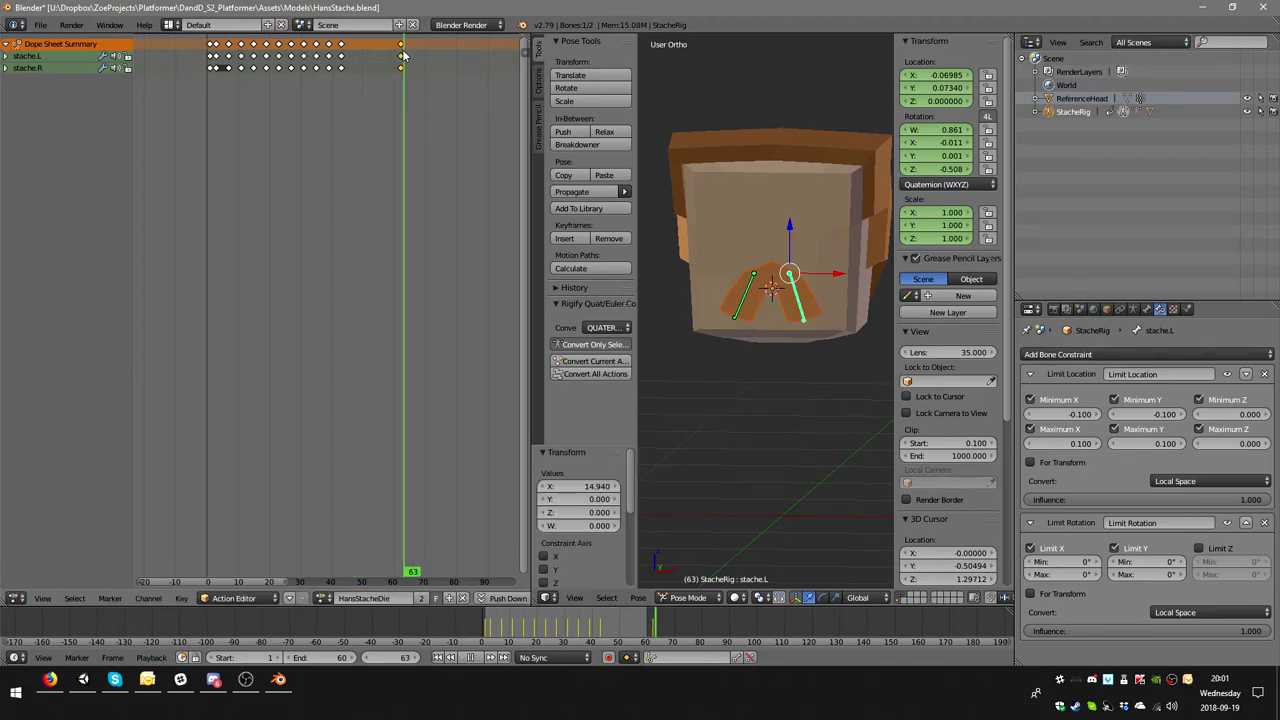
# - Set the animation end frame to 63 and play it to check timing
pyautogui.click(320, 657)
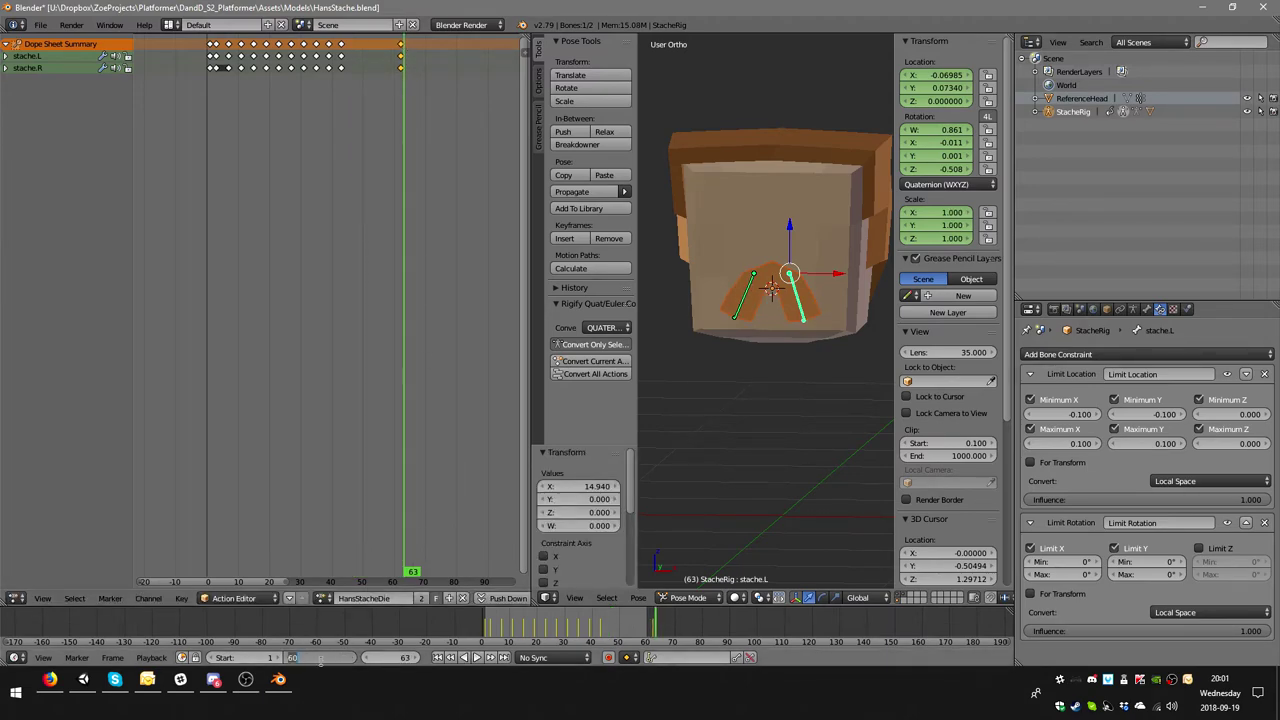
pyautogui.write('63')
pyautogui.press('Return')
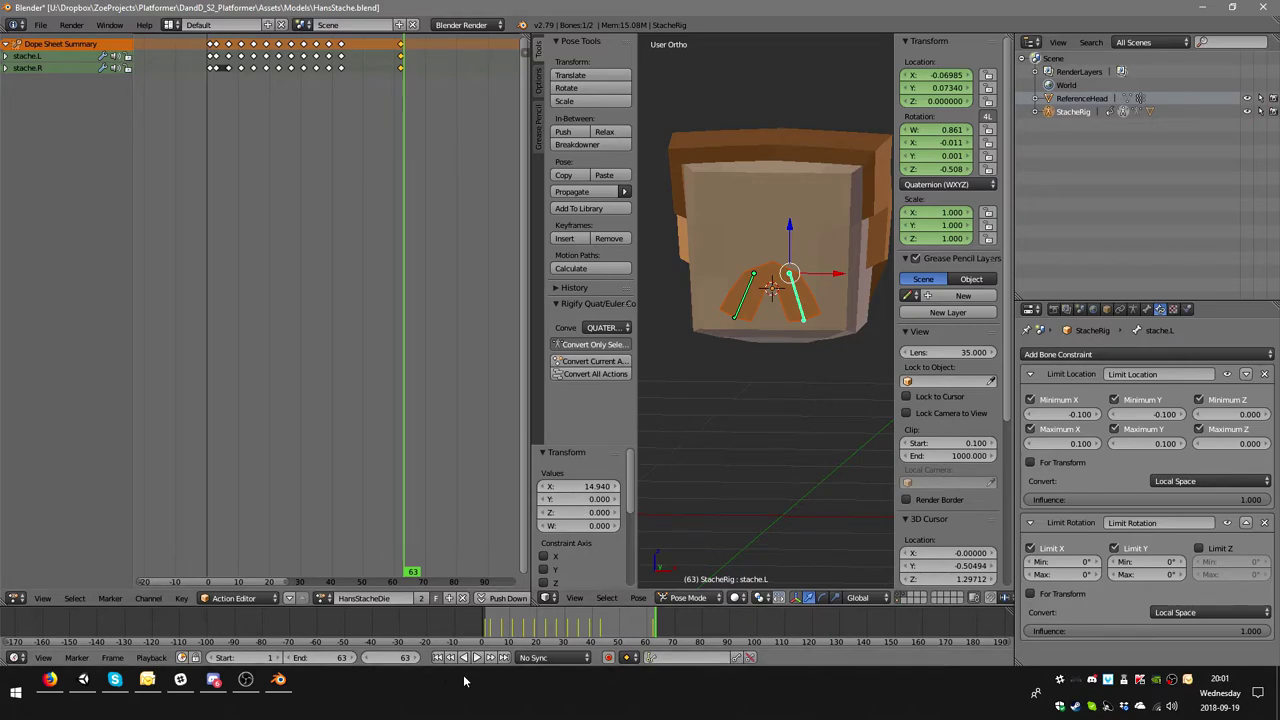
pyautogui.click(477, 657)
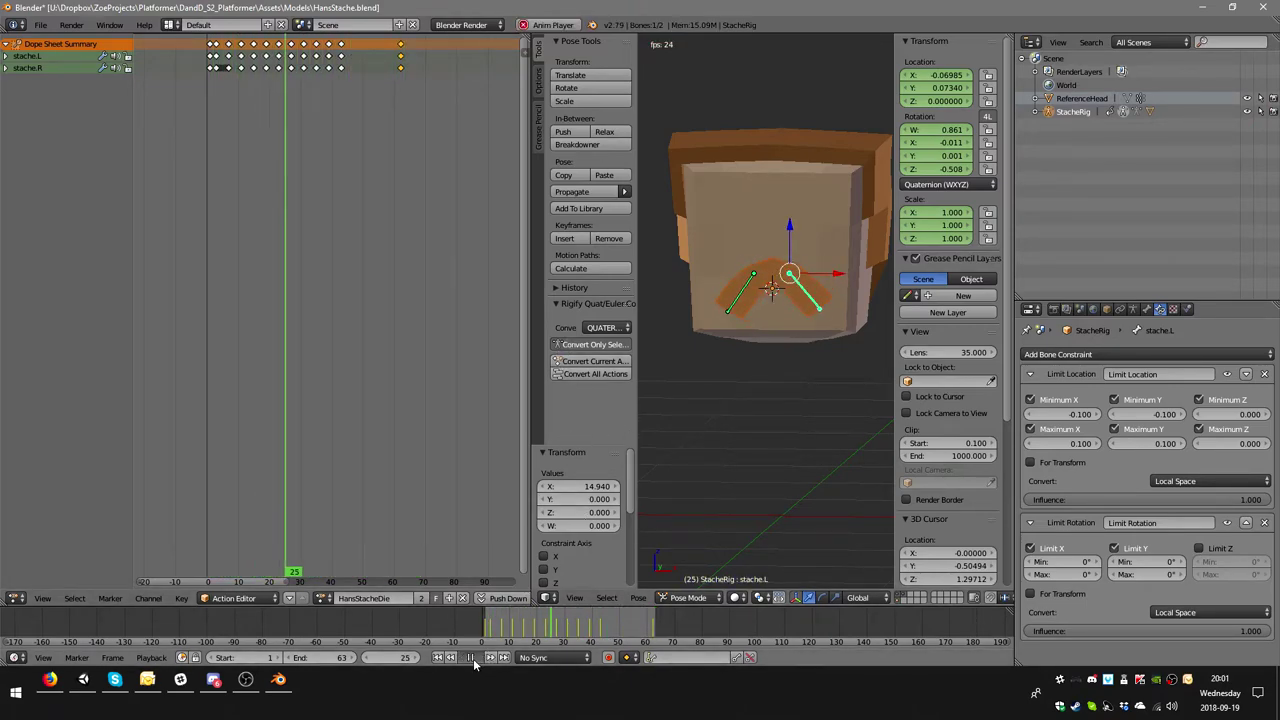
pyautogui.hotkey('alt', 'a')
# - Drag the keyframes from frame 43 onward later to spread out the ending
pyautogui.click(341, 50)
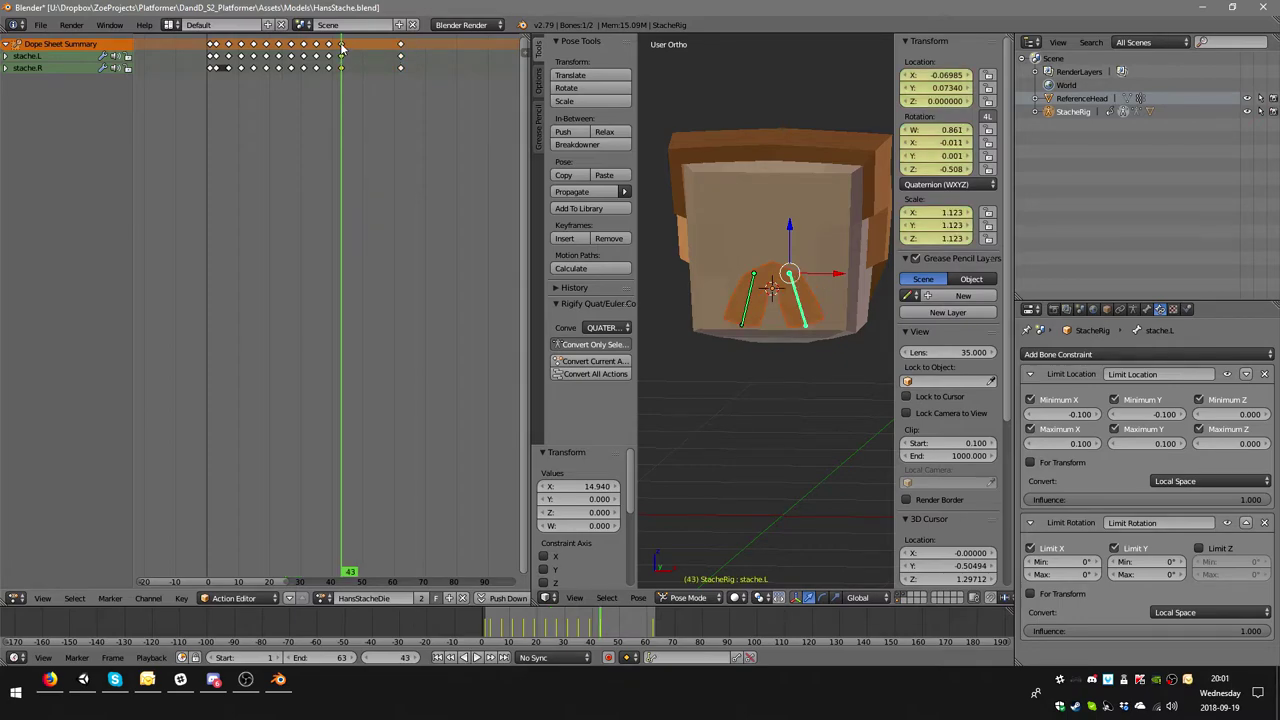
pyautogui.moveTo(341, 44); pyautogui.dragTo(372, 44)
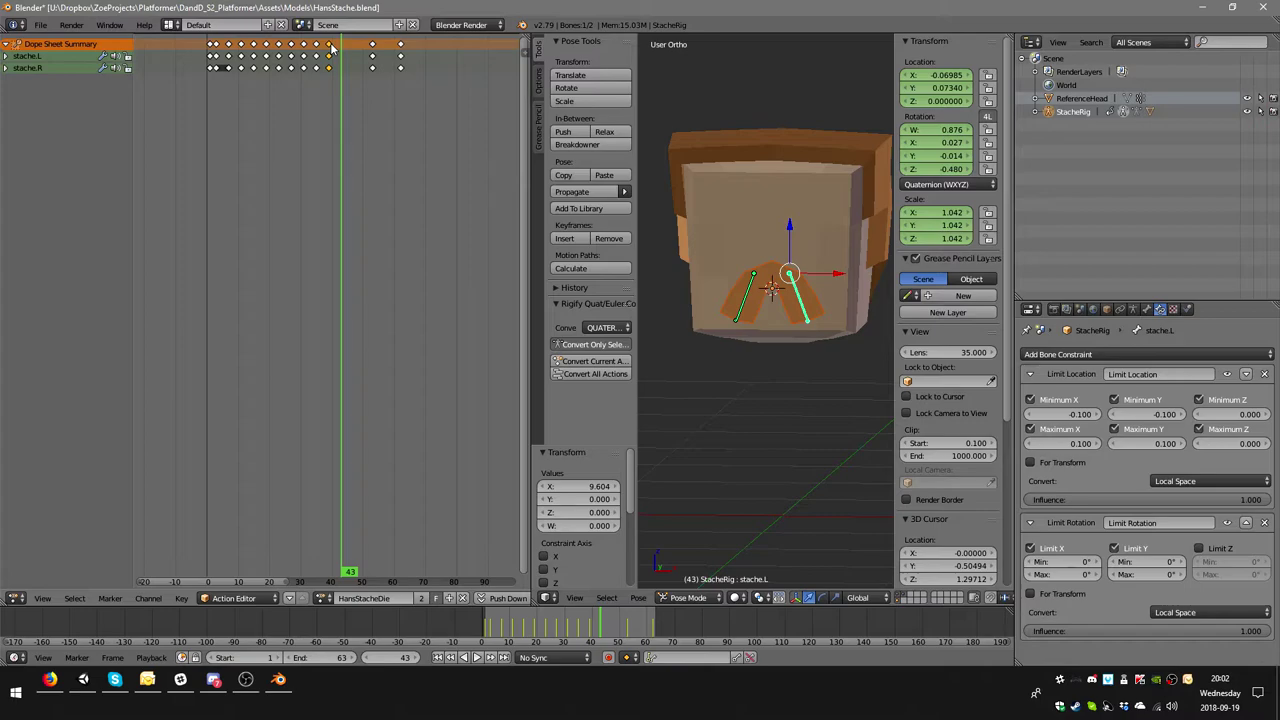
pyautogui.moveTo(332, 47); pyautogui.dragTo(350, 47)
pyautogui.moveTo(320, 48)
pyautogui.mouseDown()
pyautogui.moveTo(333, 48)
pyautogui.moveTo(267, 48)
pyautogui.mouseUp()
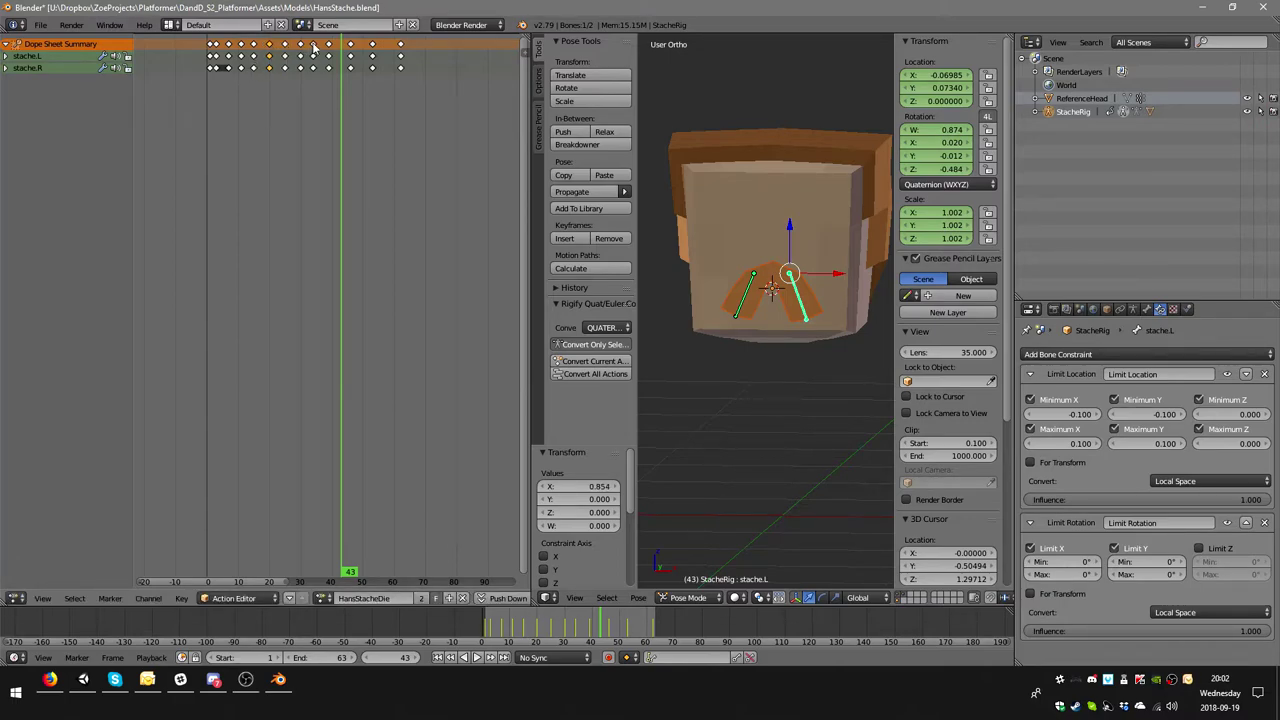
pyautogui.moveTo(316, 46); pyautogui.dragTo(432, 50)
# - Drop the moved keyframes, set the HansStacheDie end frame to 72, and preview playback
pyautogui.click(434, 50)
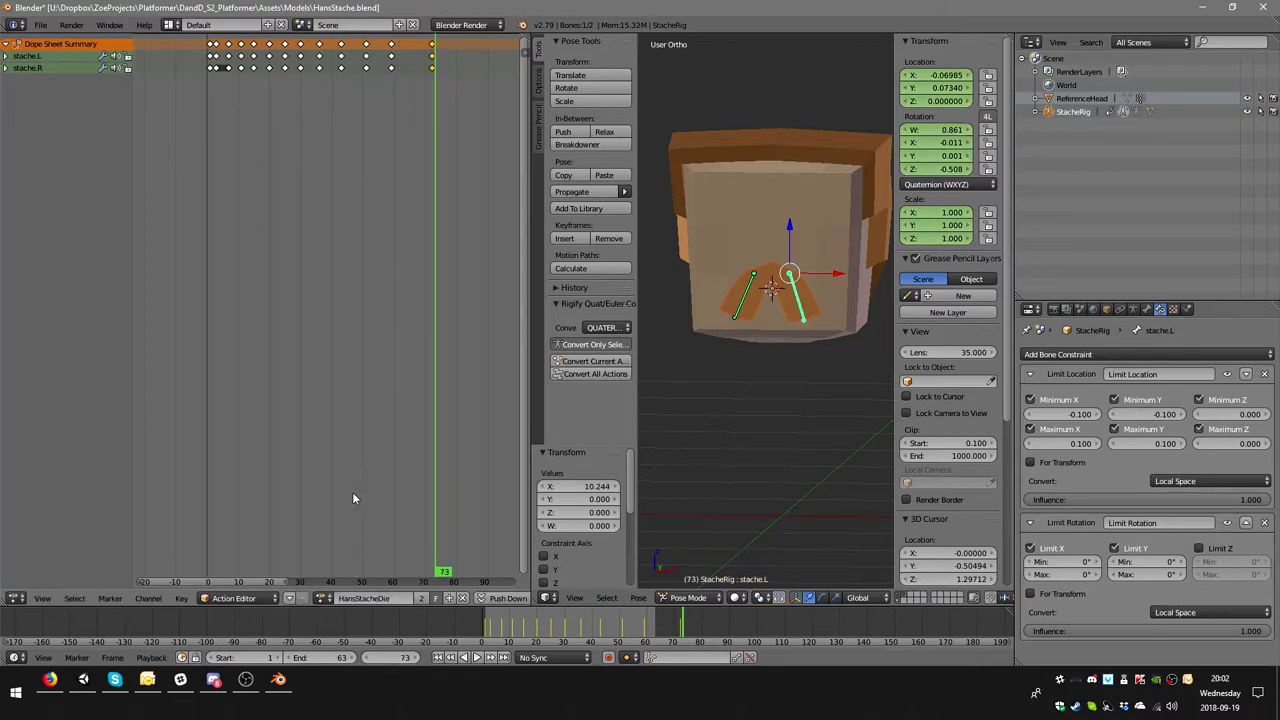
pyautogui.click(327, 658)
pyautogui.write('73')
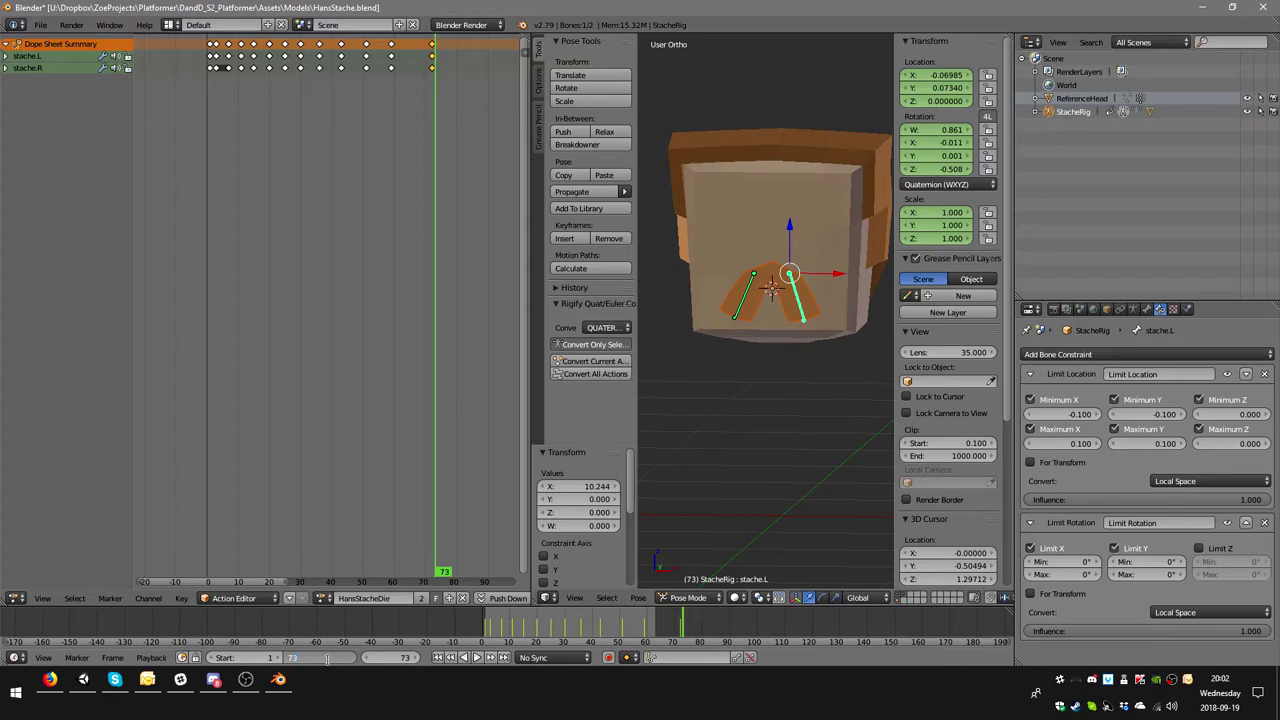
pyautogui.press('Return')
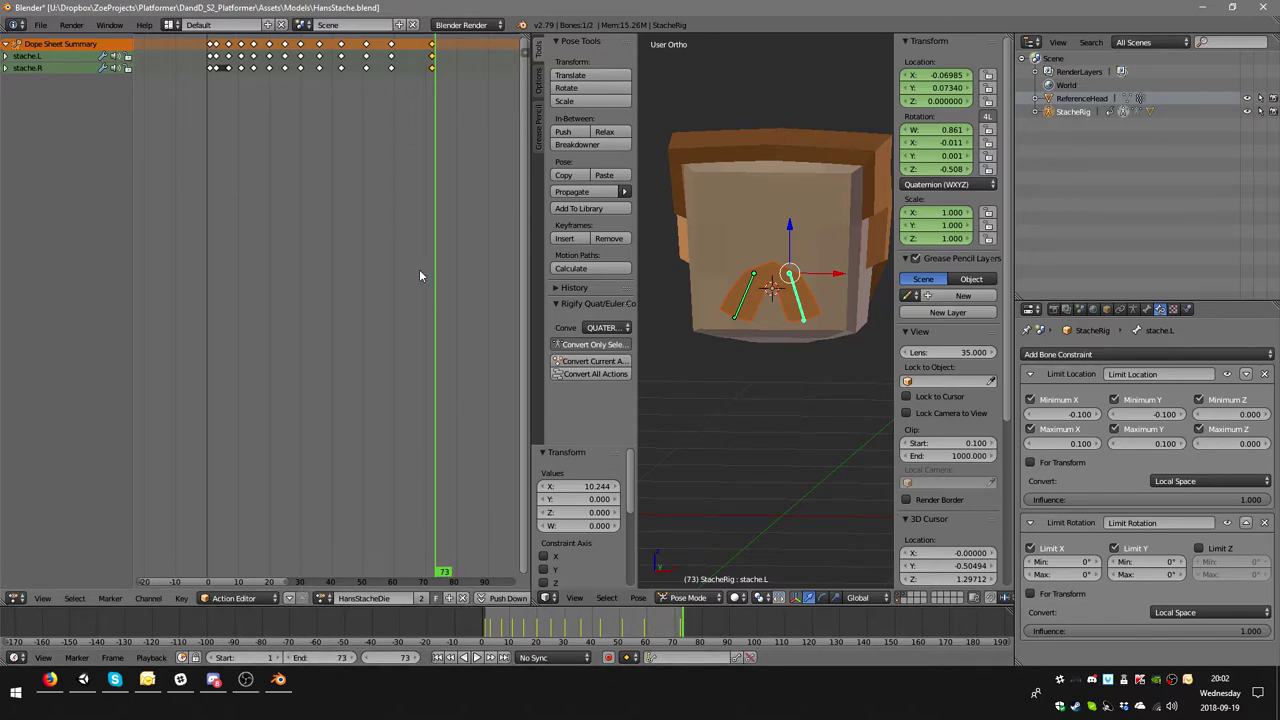
pyautogui.click(432, 50)
pyautogui.click(323, 657)
pyautogui.write('72')
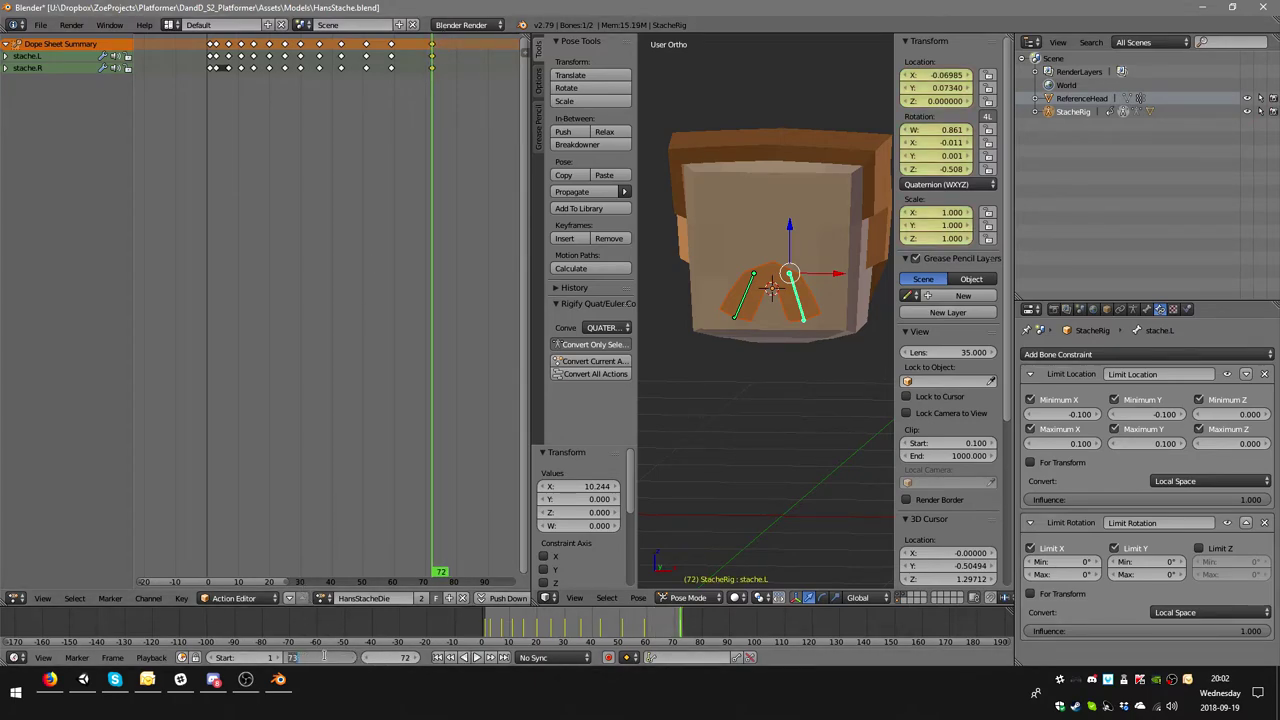
pyautogui.press('Return')
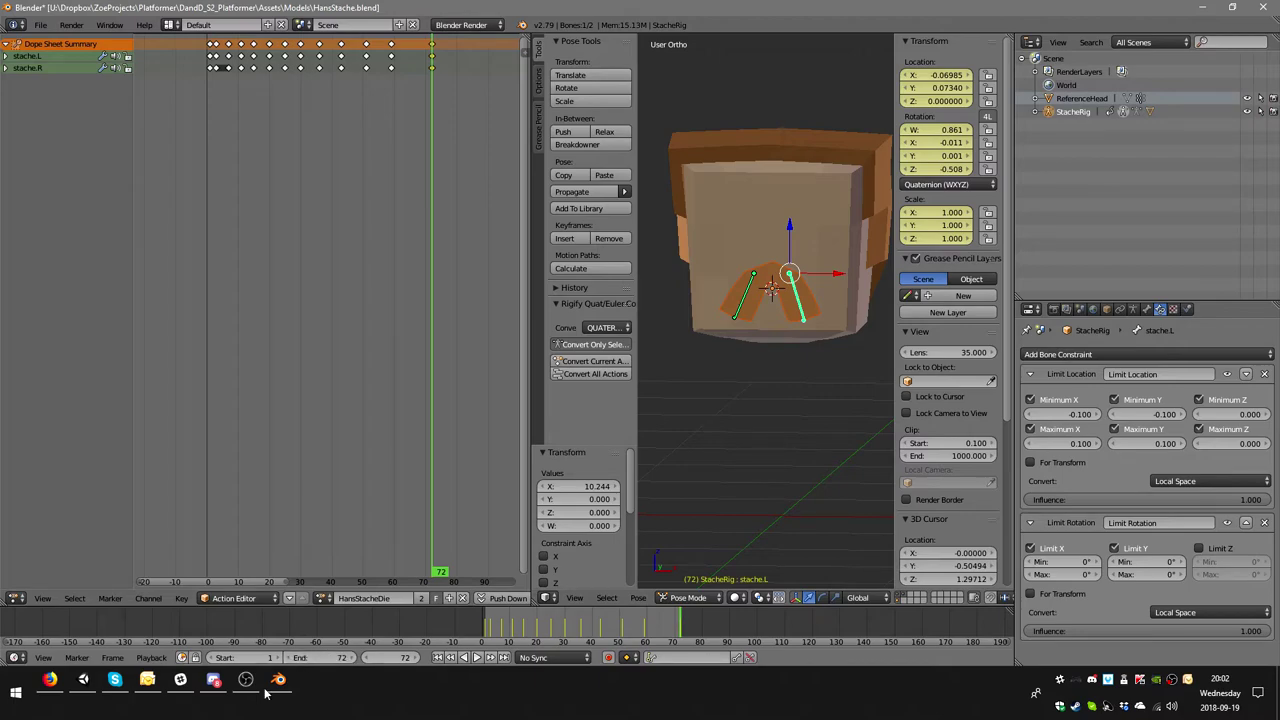
pyautogui.click(477, 657)
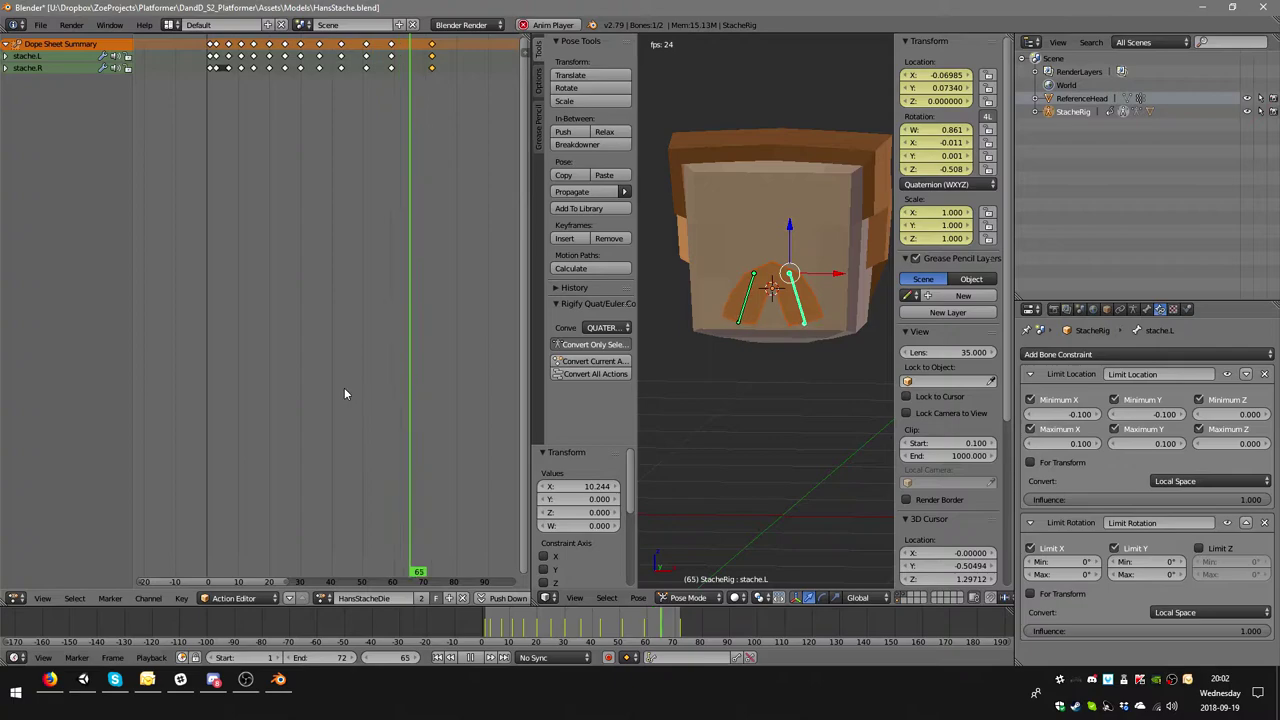
pyautogui.click(478, 660)
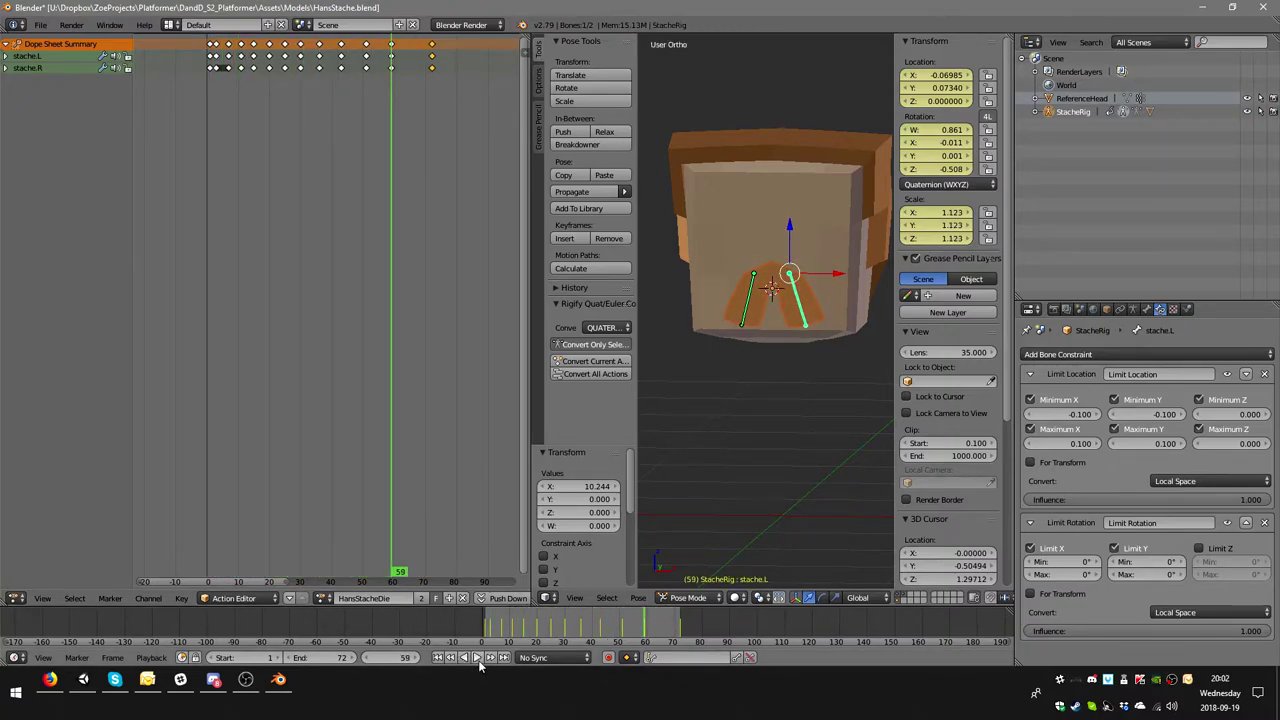
# - Shift the frame-6 stache.L and stache.R keyframes one frame later
pyautogui.click(226, 68)
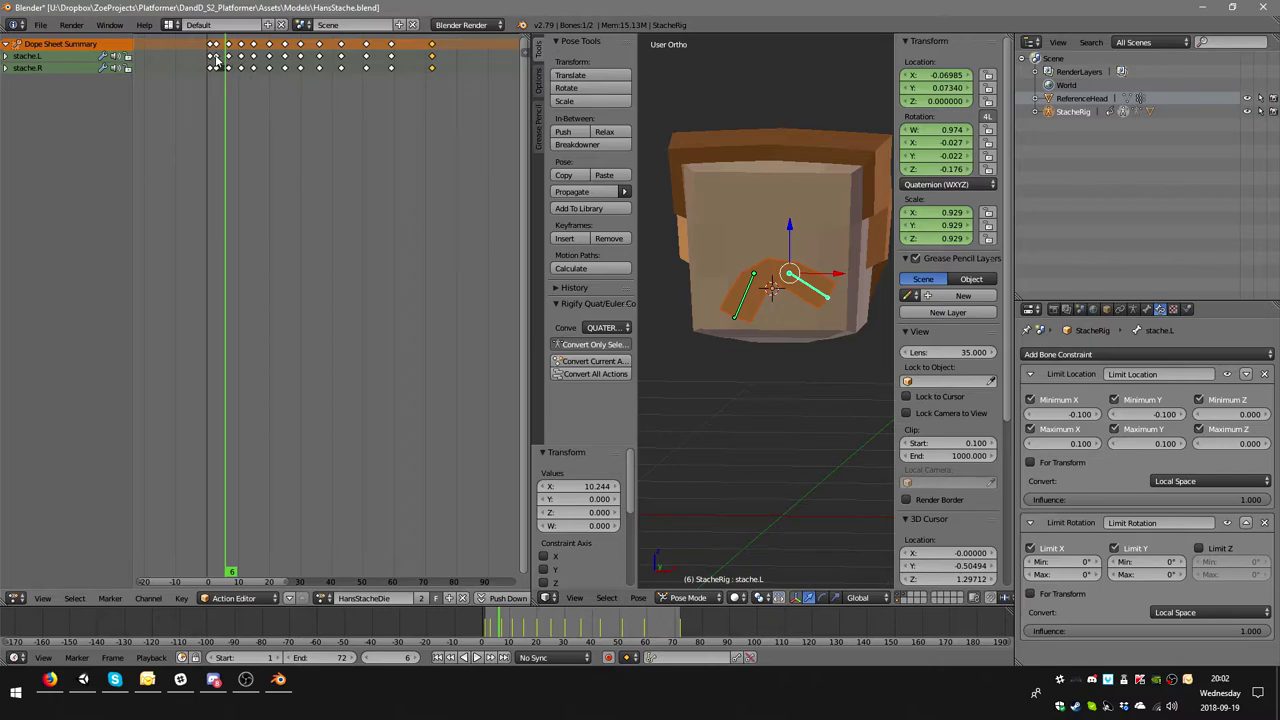
pyautogui.click(216, 60)
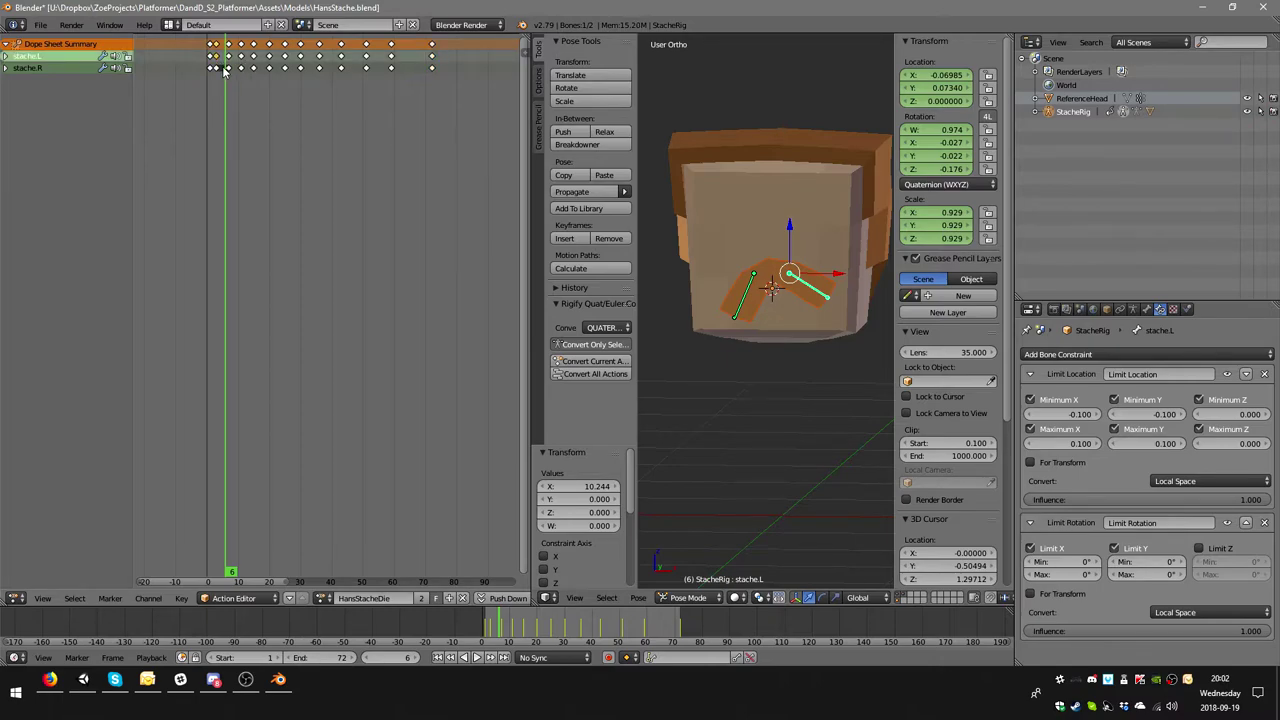
pyautogui.press('g')
pyautogui.click(227, 68)
pyautogui.scroll(1, 236, 92)
pyautogui.scroll(1, 210, 75)
pyautogui.click(193, 68)
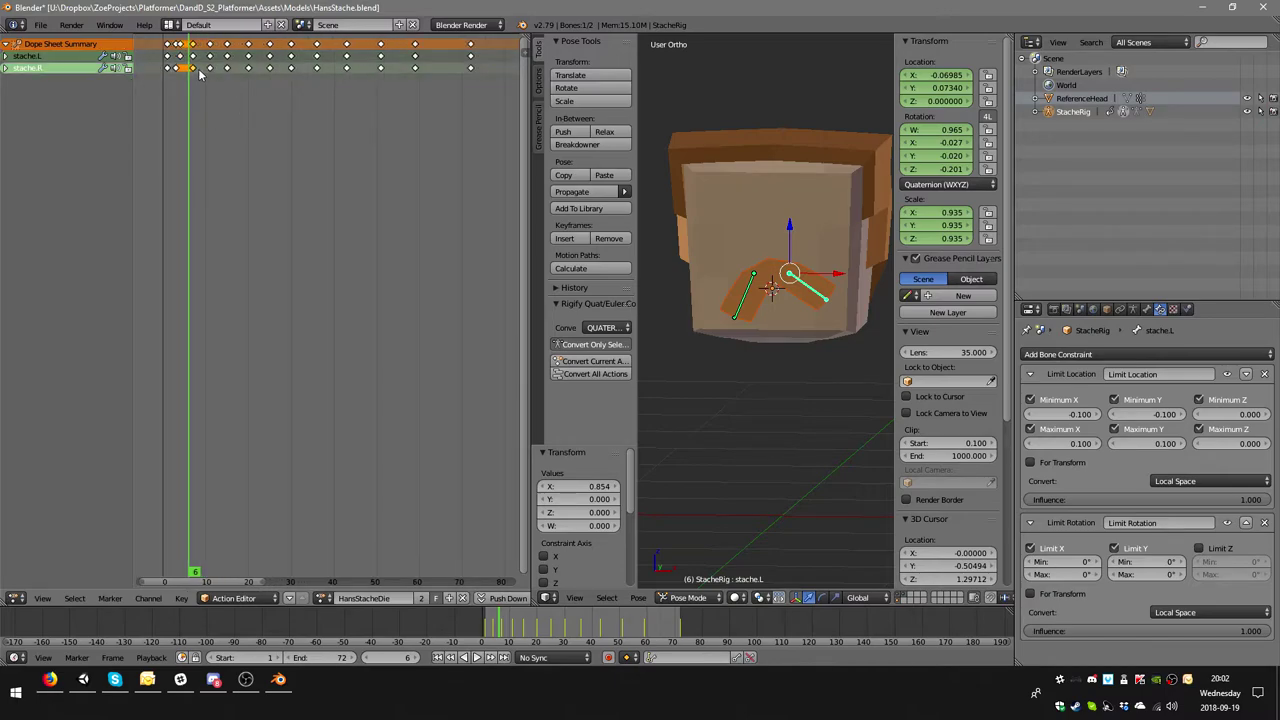
pyautogui.press('g')
# - Move another stache keyframe to a later frame, then undo the last move
pyautogui.click(205, 73)
pyautogui.press('g')
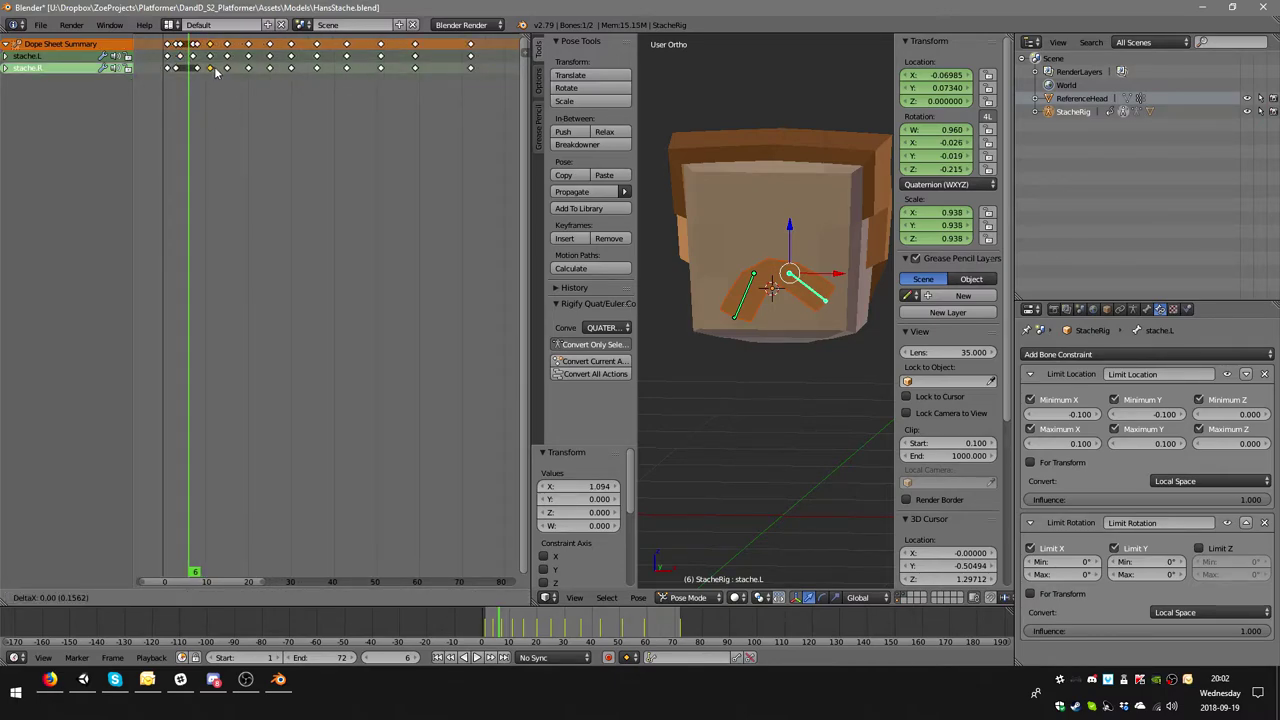
pyautogui.click(222, 72)
pyautogui.press('g')
pyautogui.click(231, 67)
pyautogui.hotkey('ctrl', 'z')
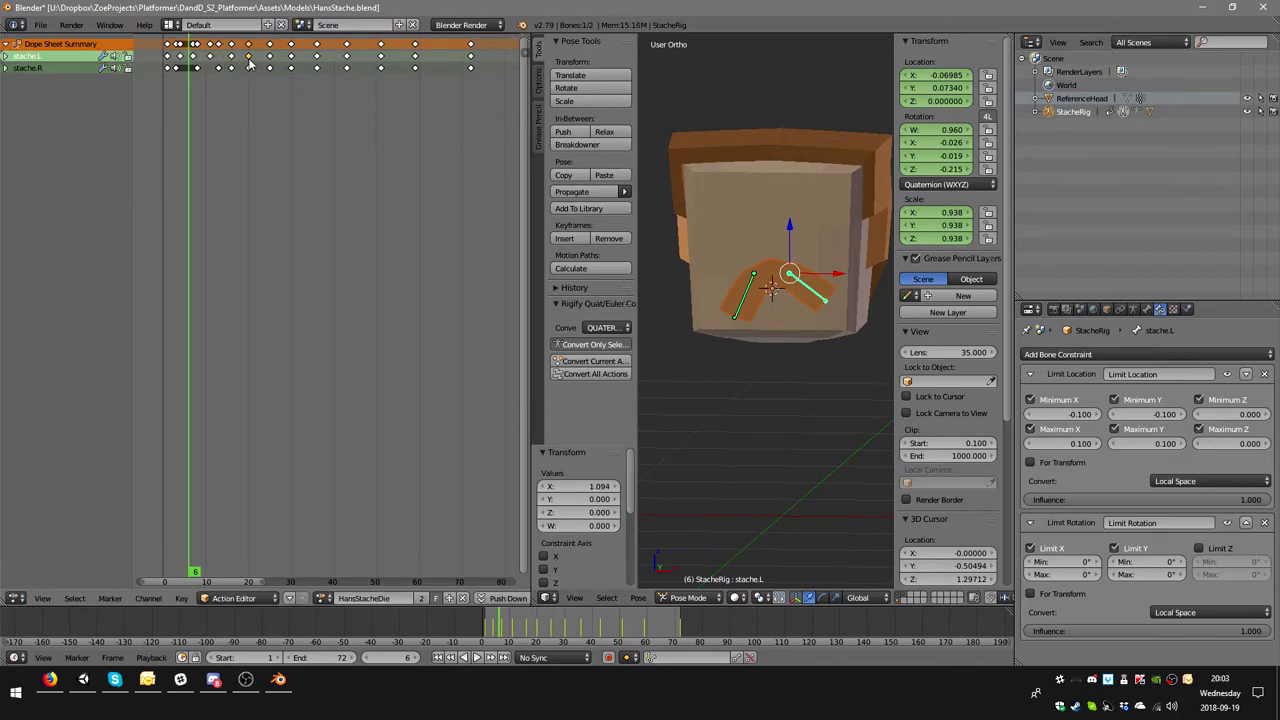
# - Slide the later stache.L and stache.R keyframes to new frames and play the preview
pyautogui.press('g')
pyautogui.click(273, 64)
pyautogui.moveTo(267, 67); pyautogui.dragTo(293, 62)
pyautogui.moveTo(291, 68); pyautogui.dragTo(287, 69)
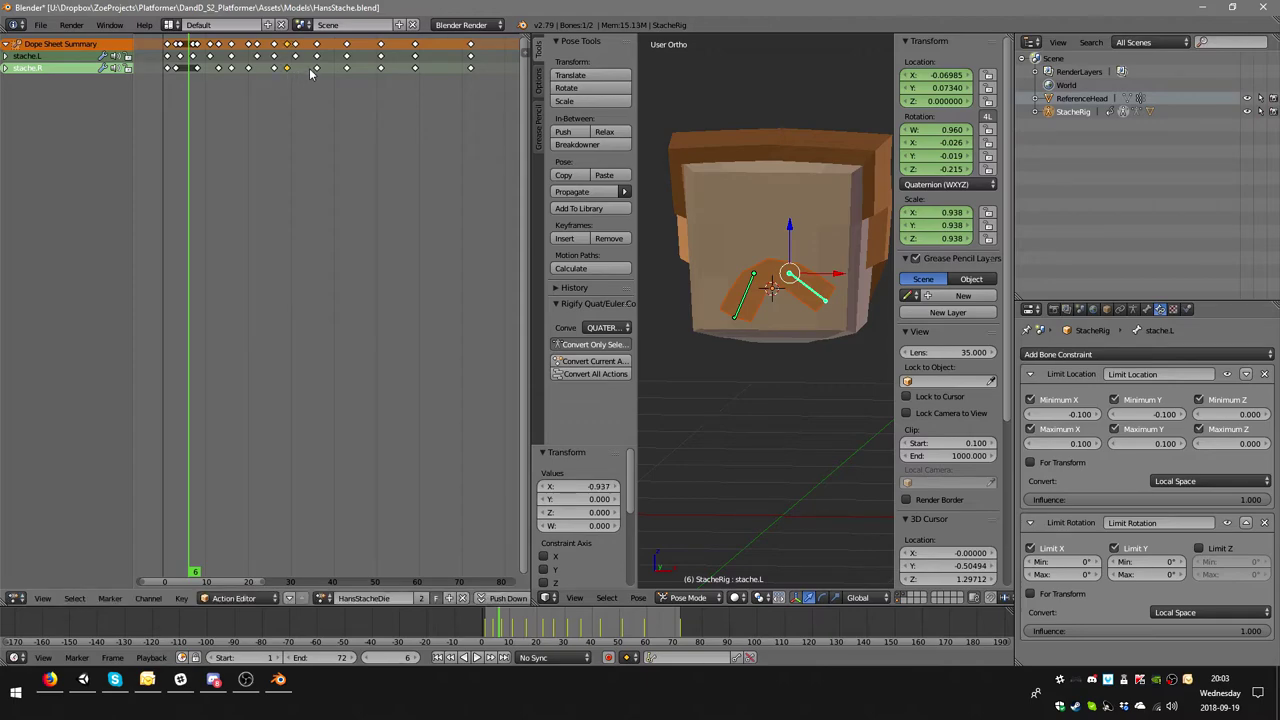
pyautogui.moveTo(317, 60); pyautogui.dragTo(424, 67)
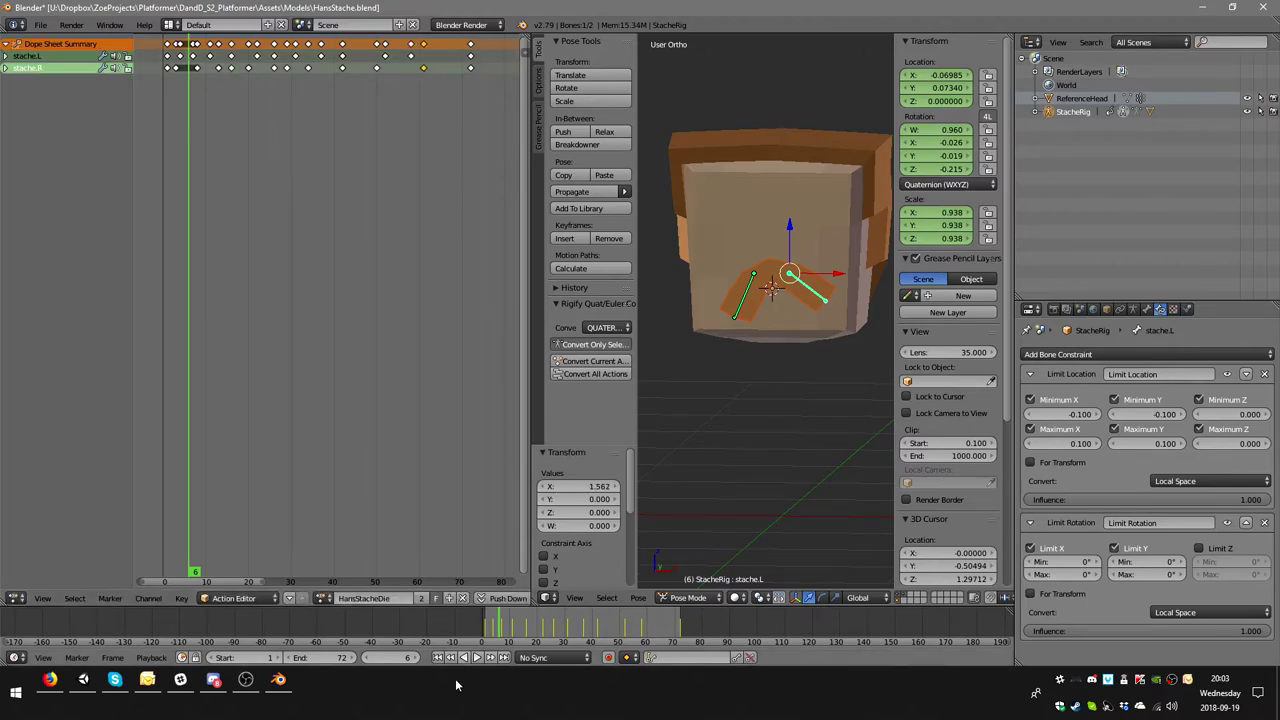
pyautogui.click(477, 657)
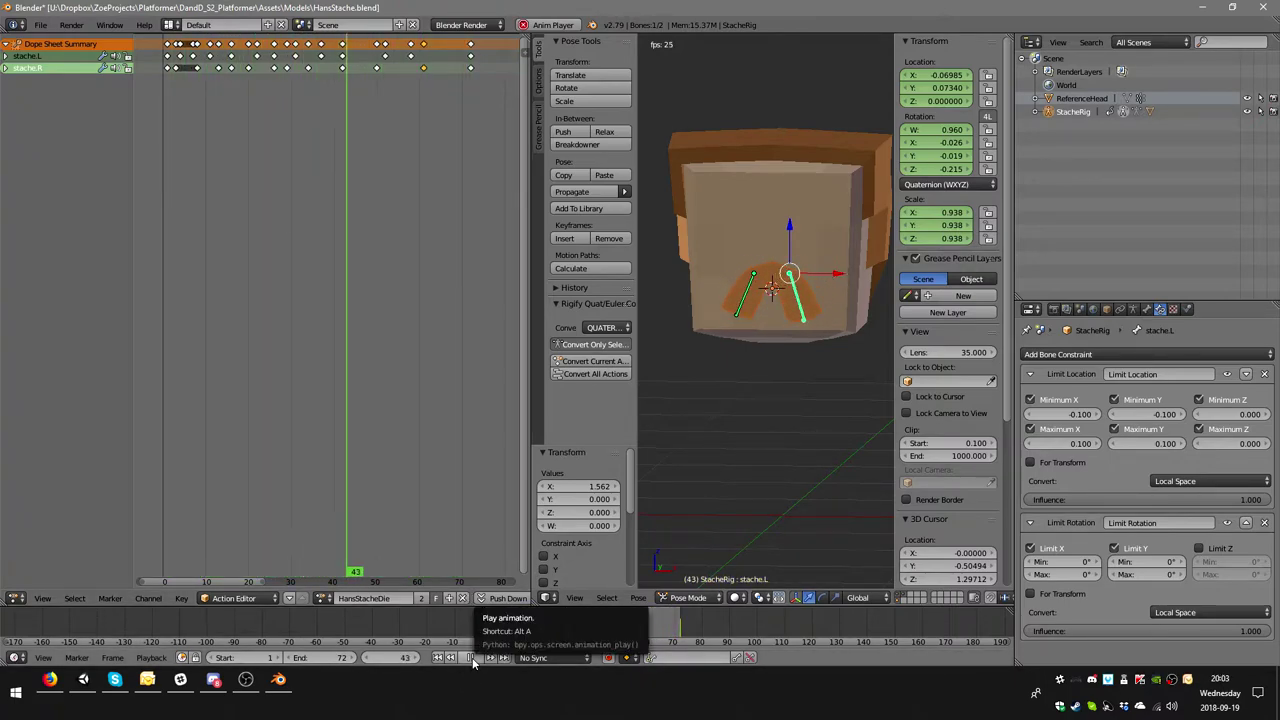
# - Stop playback, save the HansStache blend file over the old one, and minimize Blender
pyautogui.click(473, 659)
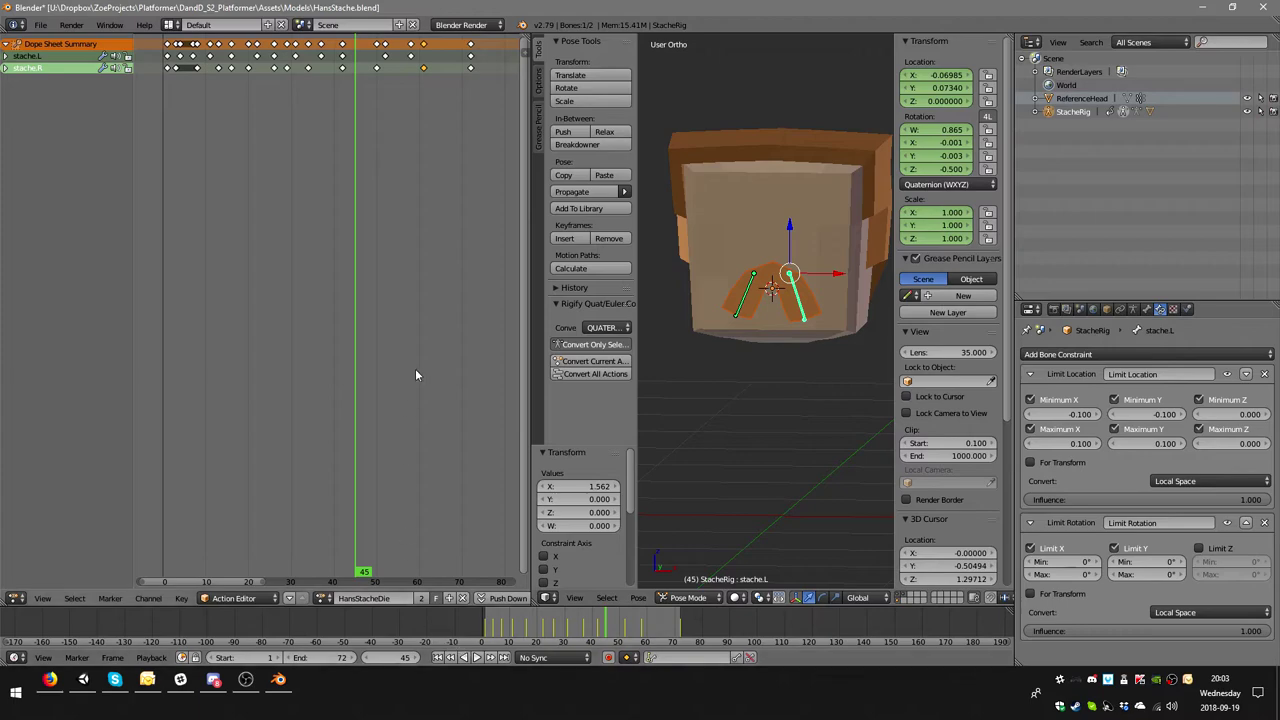
pyautogui.hotkey('ctrl', 's')
pyautogui.click(390, 251)
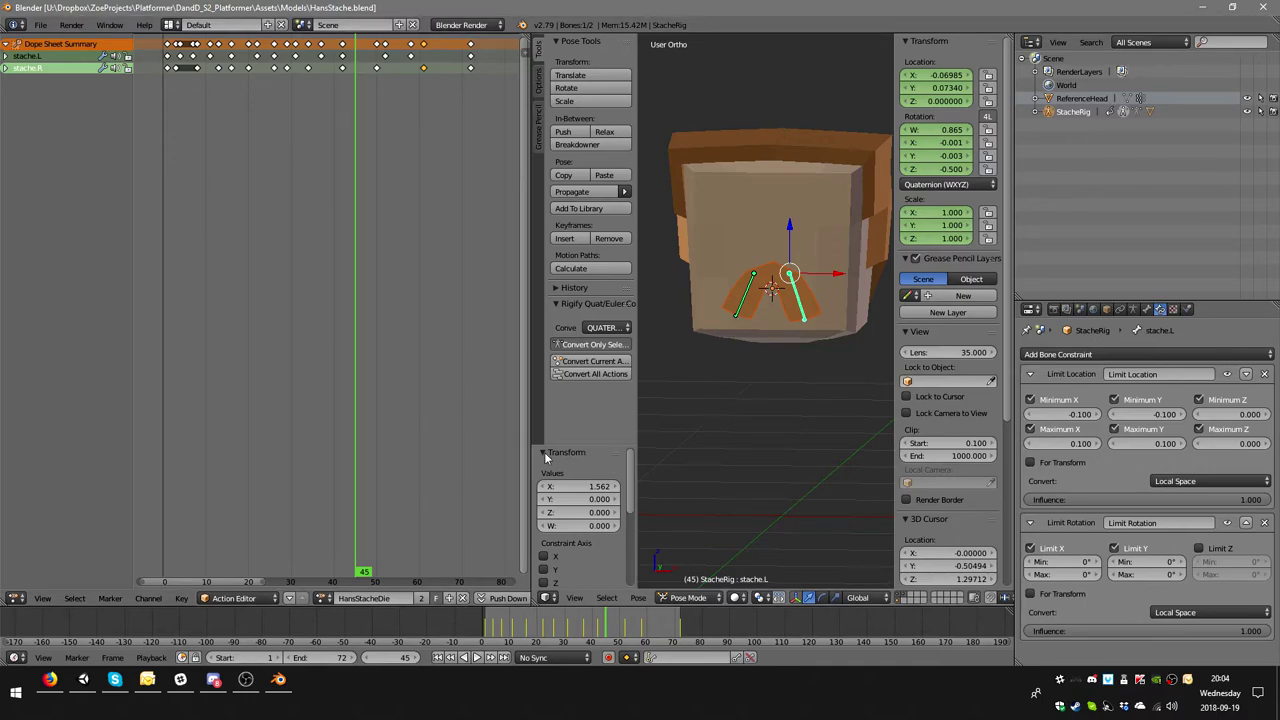
pyautogui.click(1247, 7)
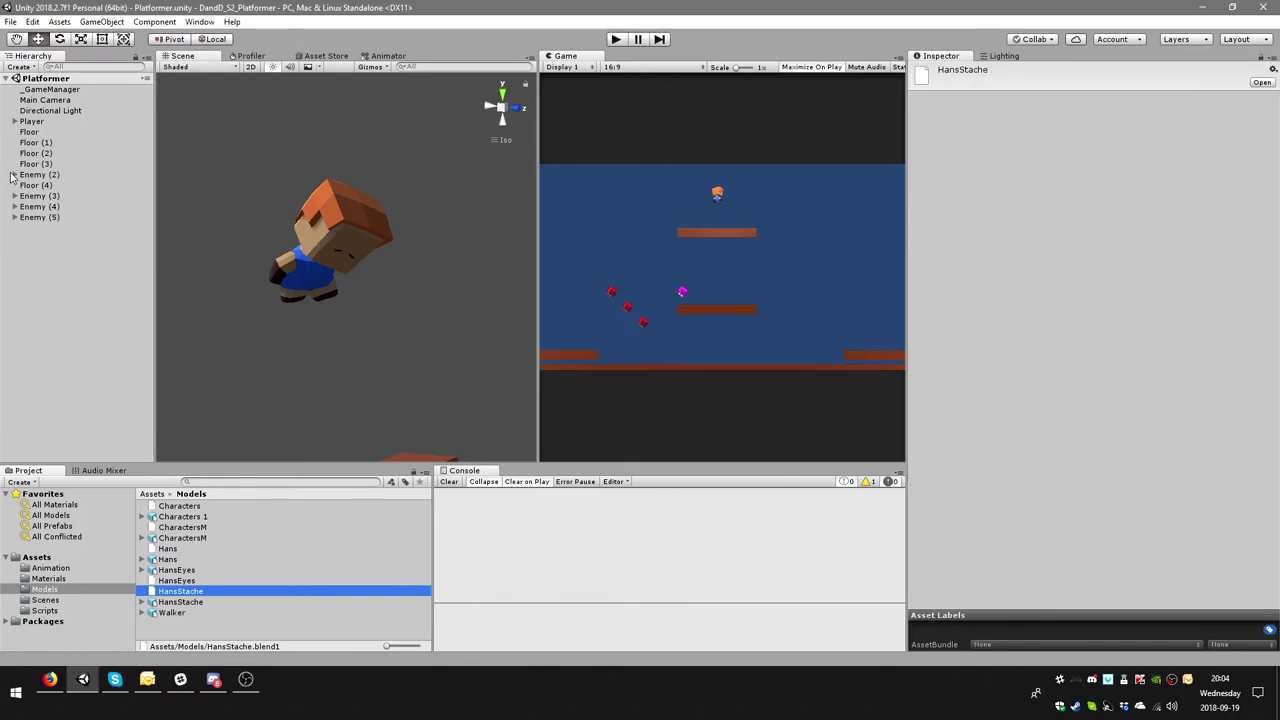
# - Expand Player's Model, Skeleton, root and hips branches to browse the bones, then collapse Player
pyautogui.click(14, 121)
pyautogui.click(24, 132)
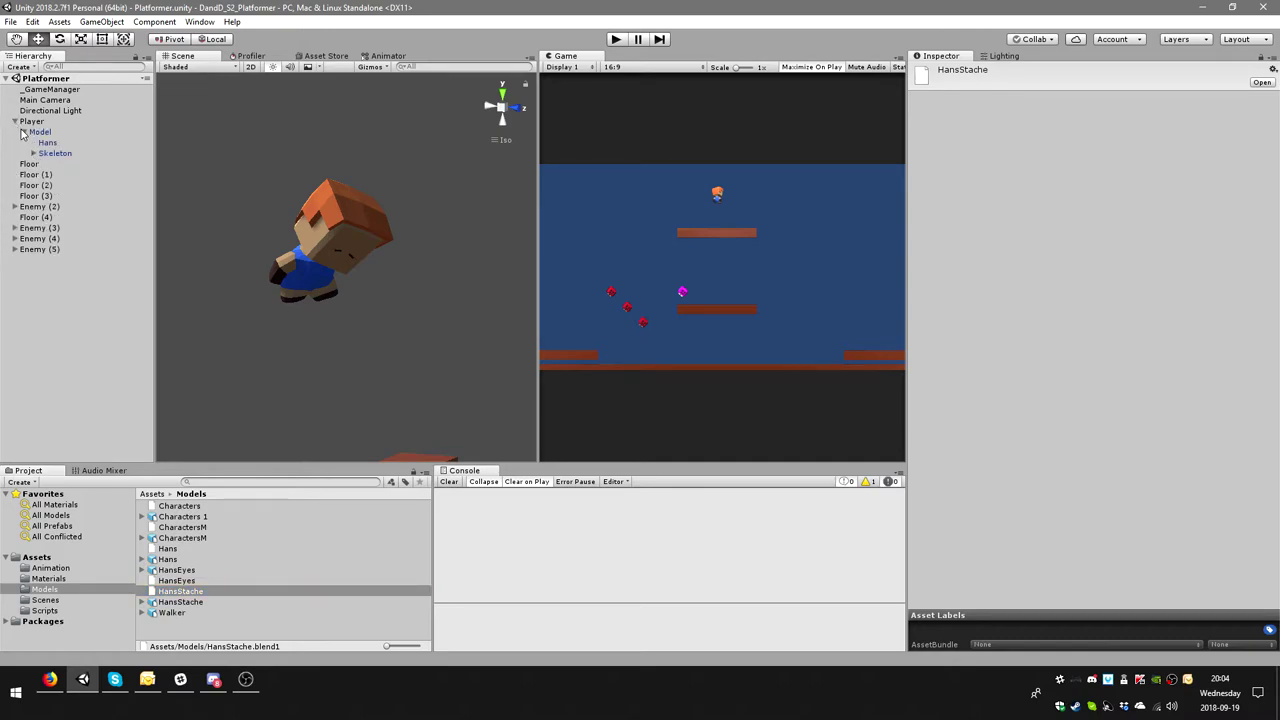
pyautogui.click(23, 132)
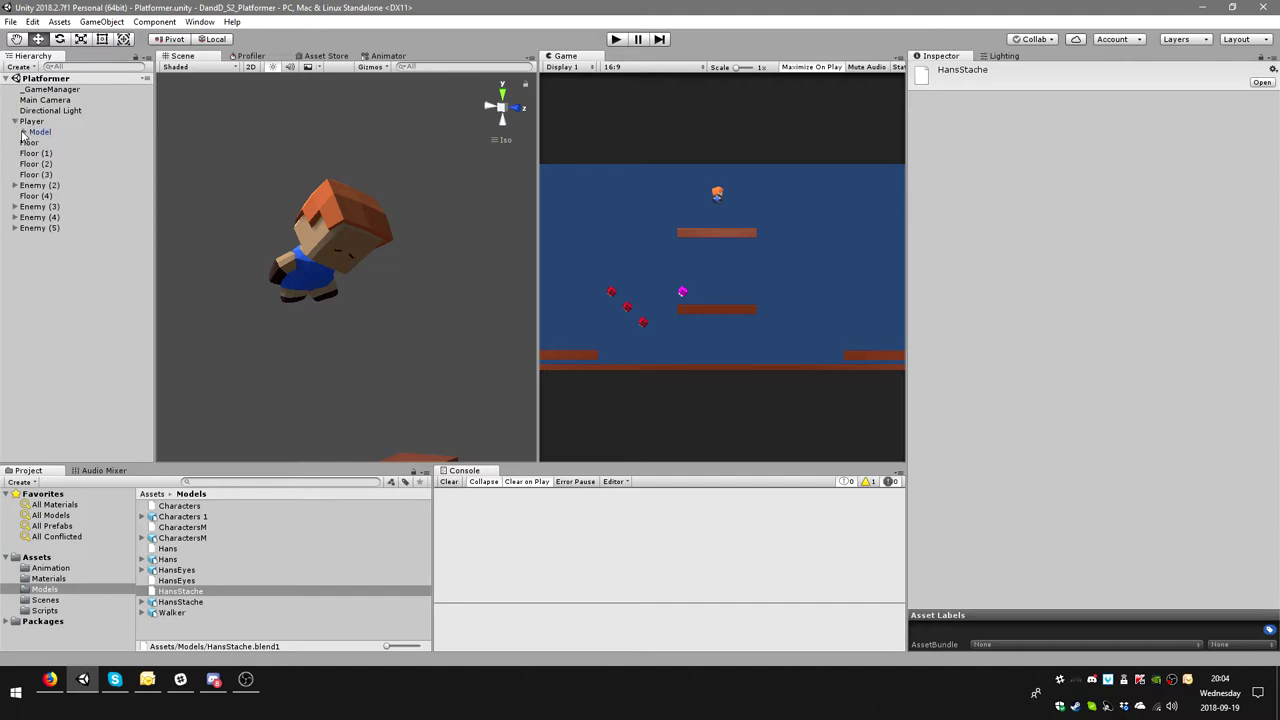
pyautogui.click(23, 132)
pyautogui.click(33, 153)
pyautogui.click(46, 164)
pyautogui.click(42, 164)
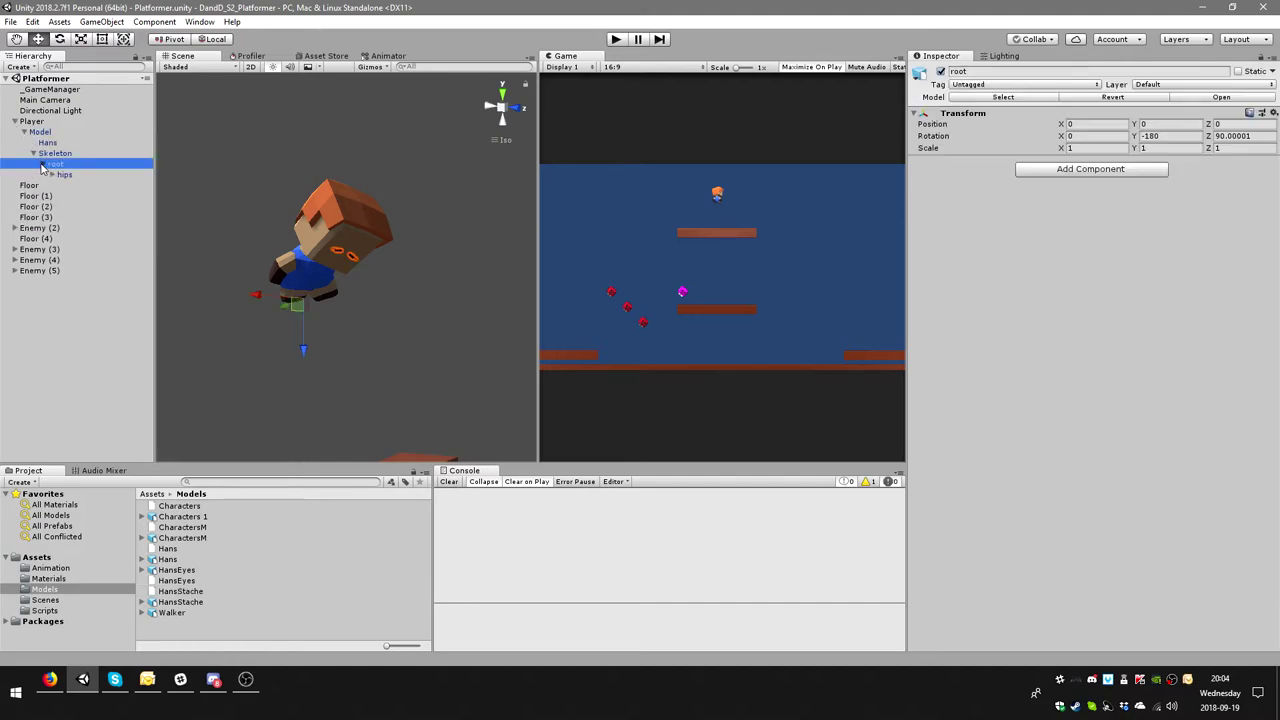
pyautogui.click(53, 175)
pyautogui.click(13, 121)
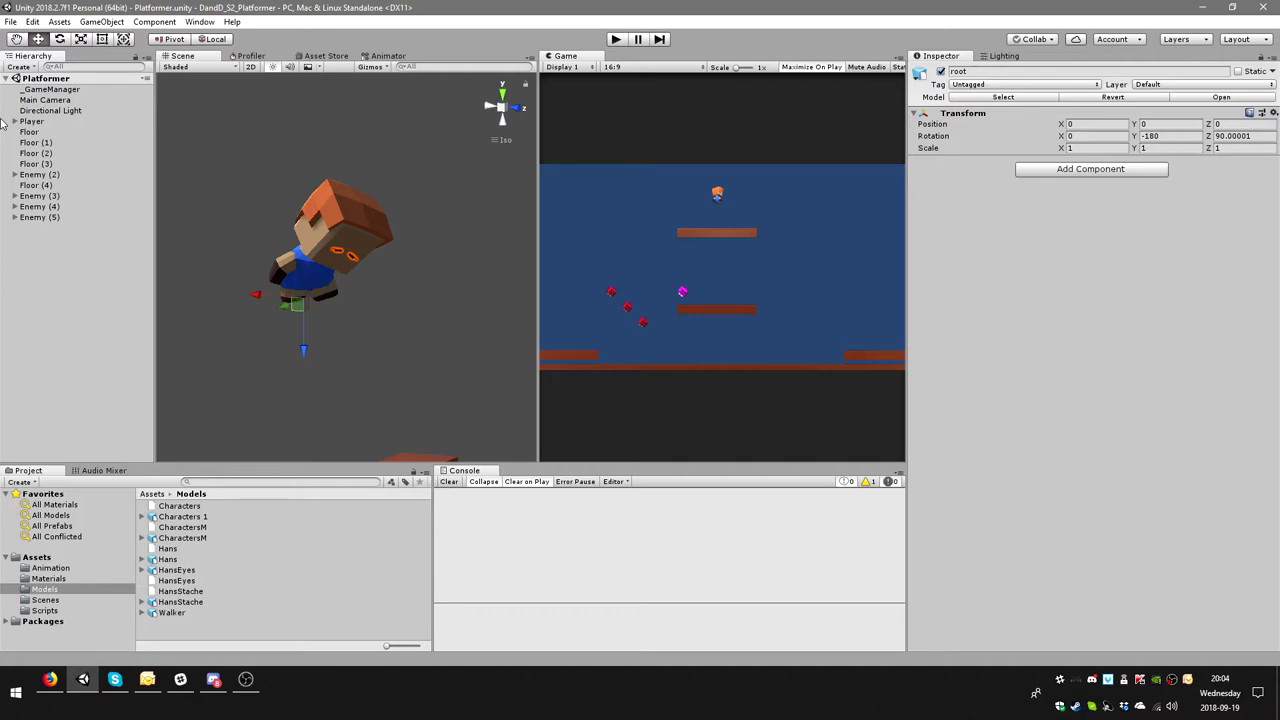
# - Alt-expand every bone under Player, widen the Hierarchy, and select the Face bone
pyautogui.press('alt')
pyautogui.keyDown('alt'); pyautogui.click(15, 122); pyautogui.keyUp('alt')
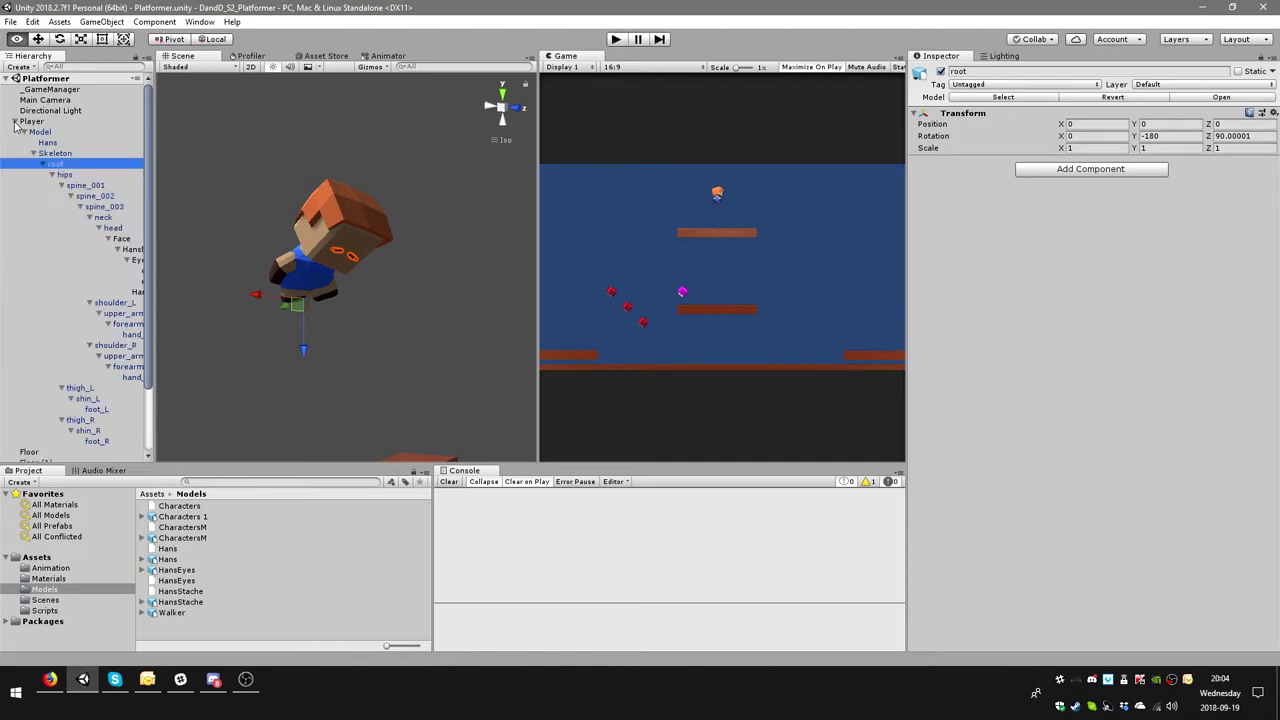
pyautogui.moveTo(153, 200); pyautogui.dragTo(222, 200)
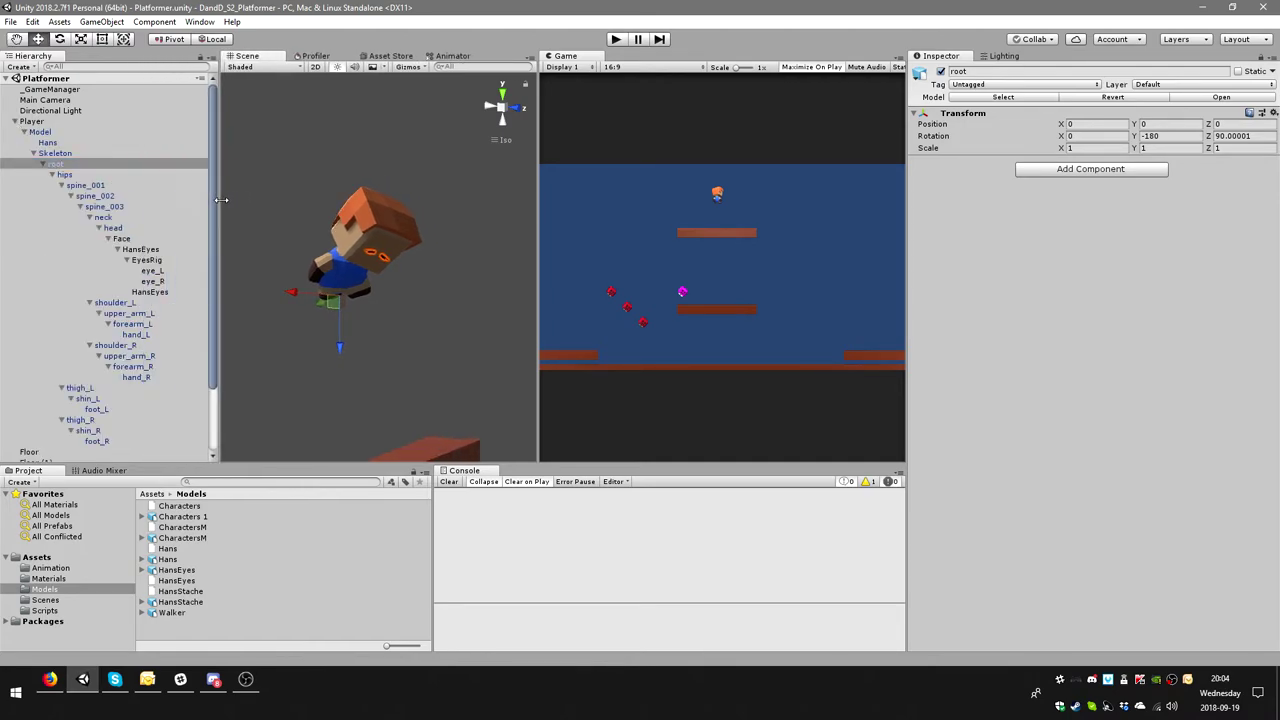
pyautogui.click(122, 240)
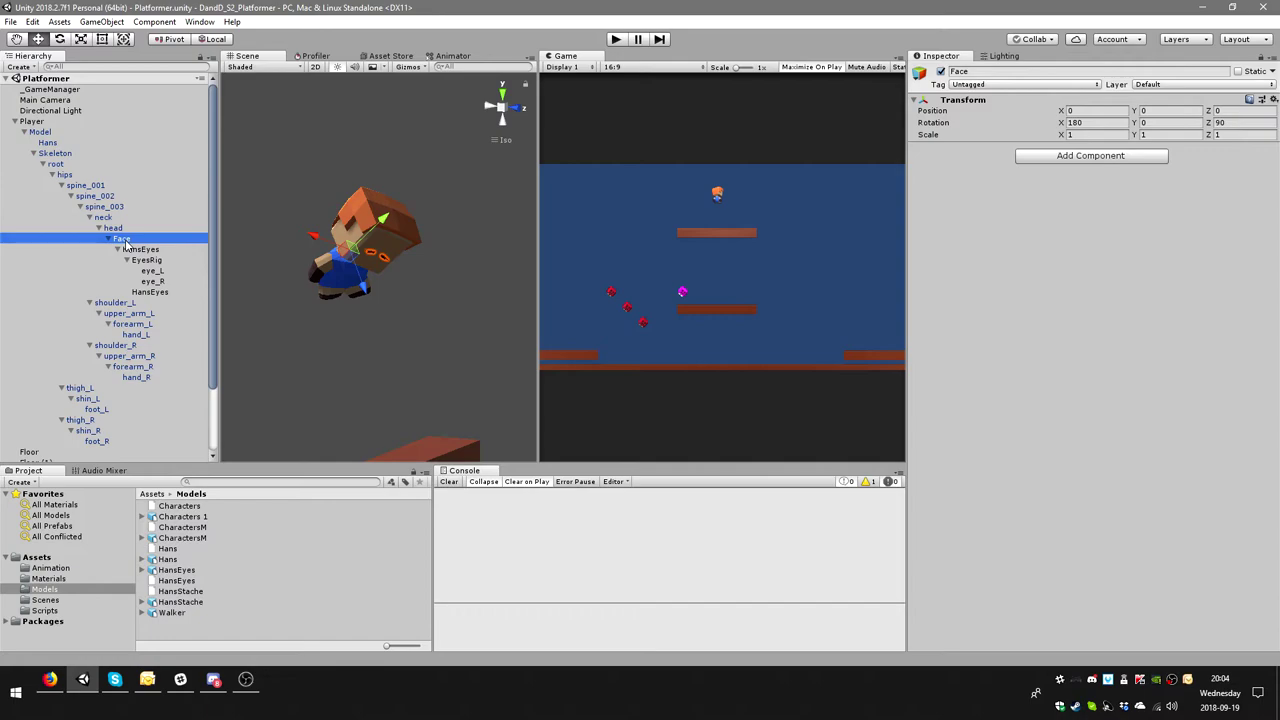
# - Review the HansStache model's Rig, Materials and Animation import settings
pyautogui.click(180, 604)
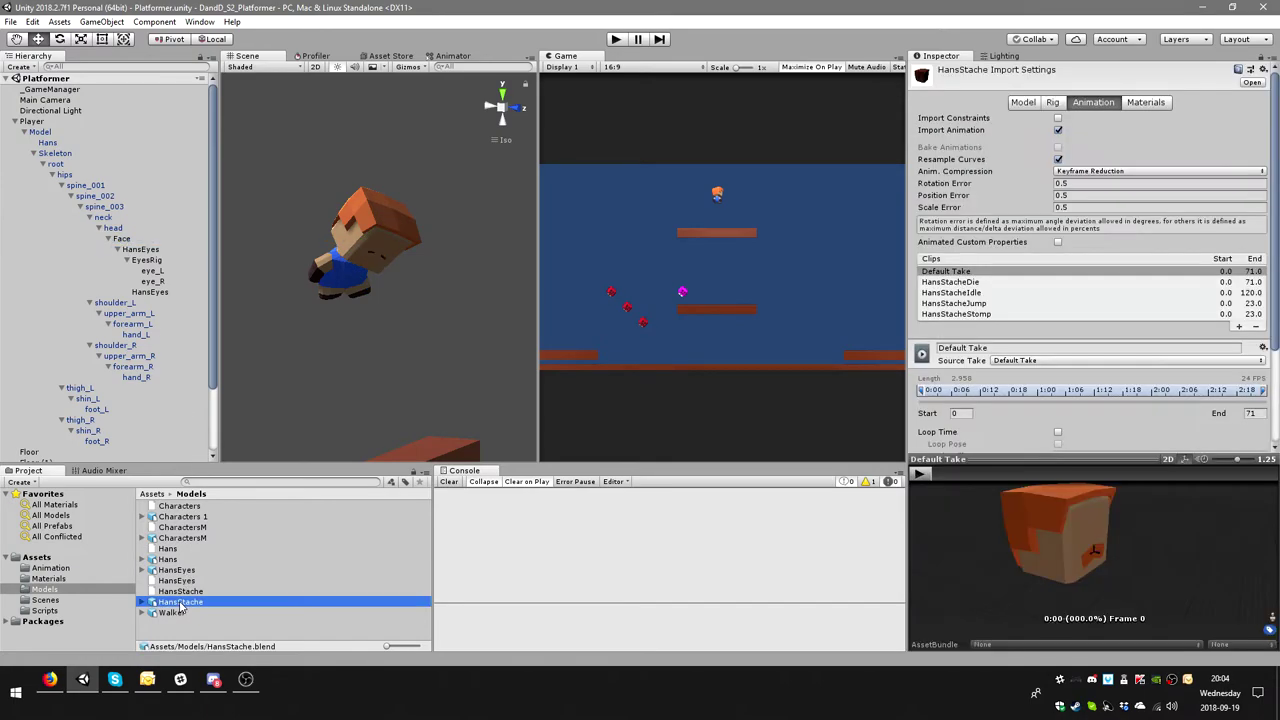
pyautogui.click(1064, 104)
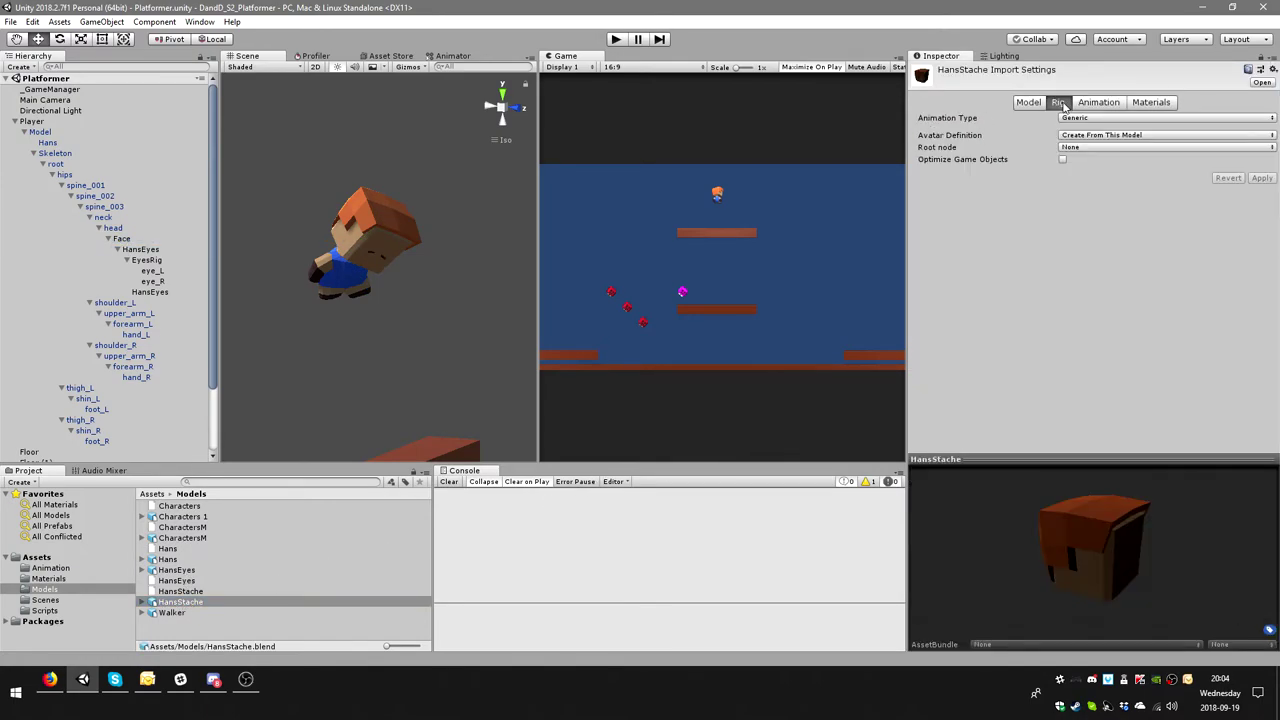
pyautogui.click(1095, 107)
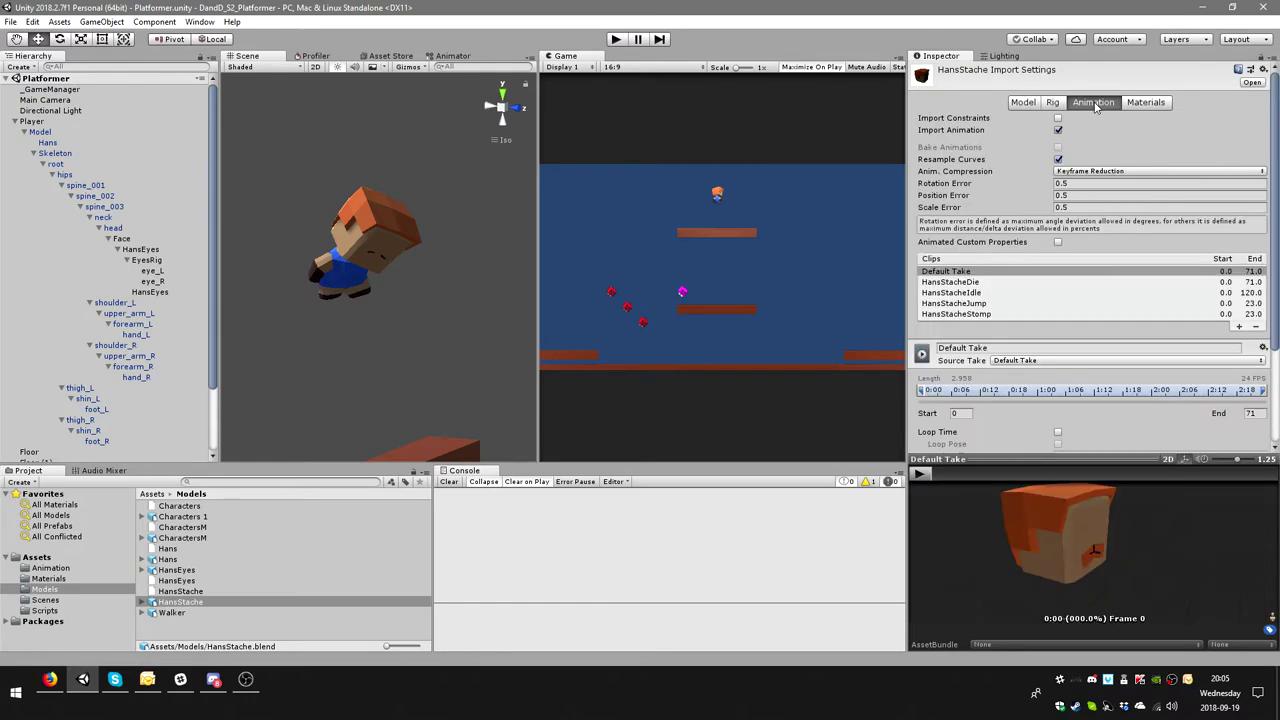
pyautogui.click(1131, 111)
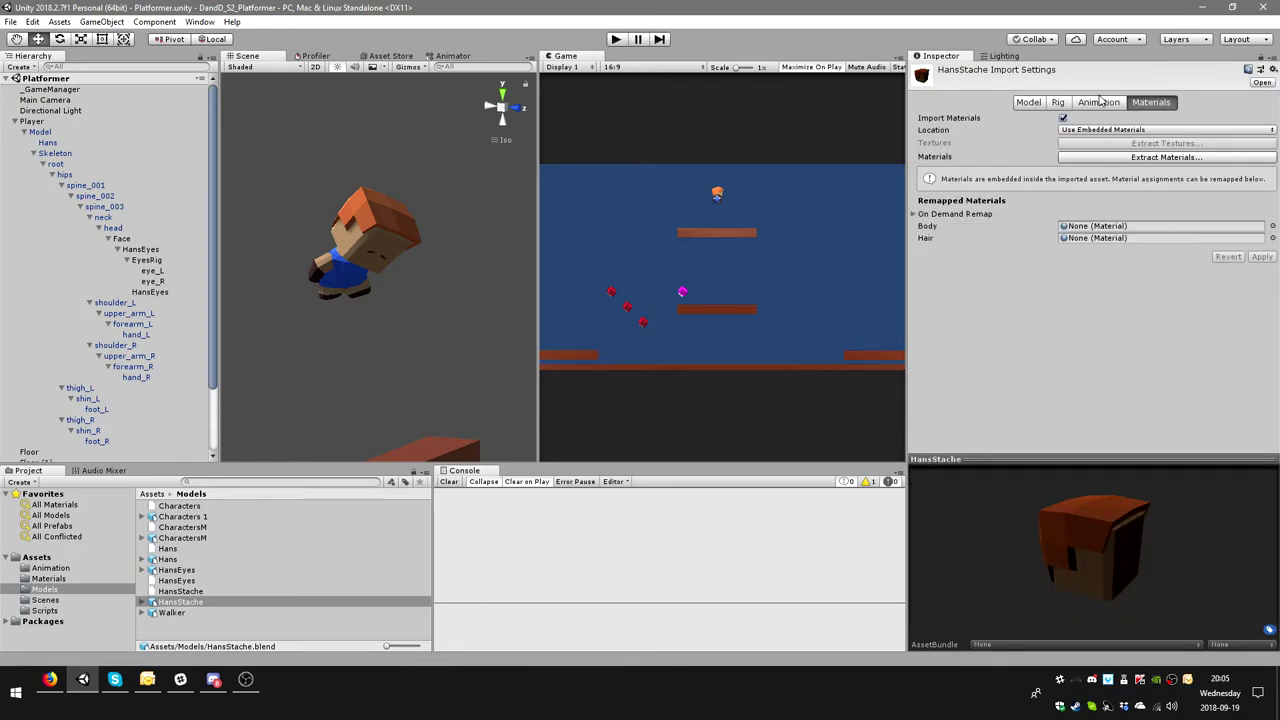
pyautogui.click(1099, 101)
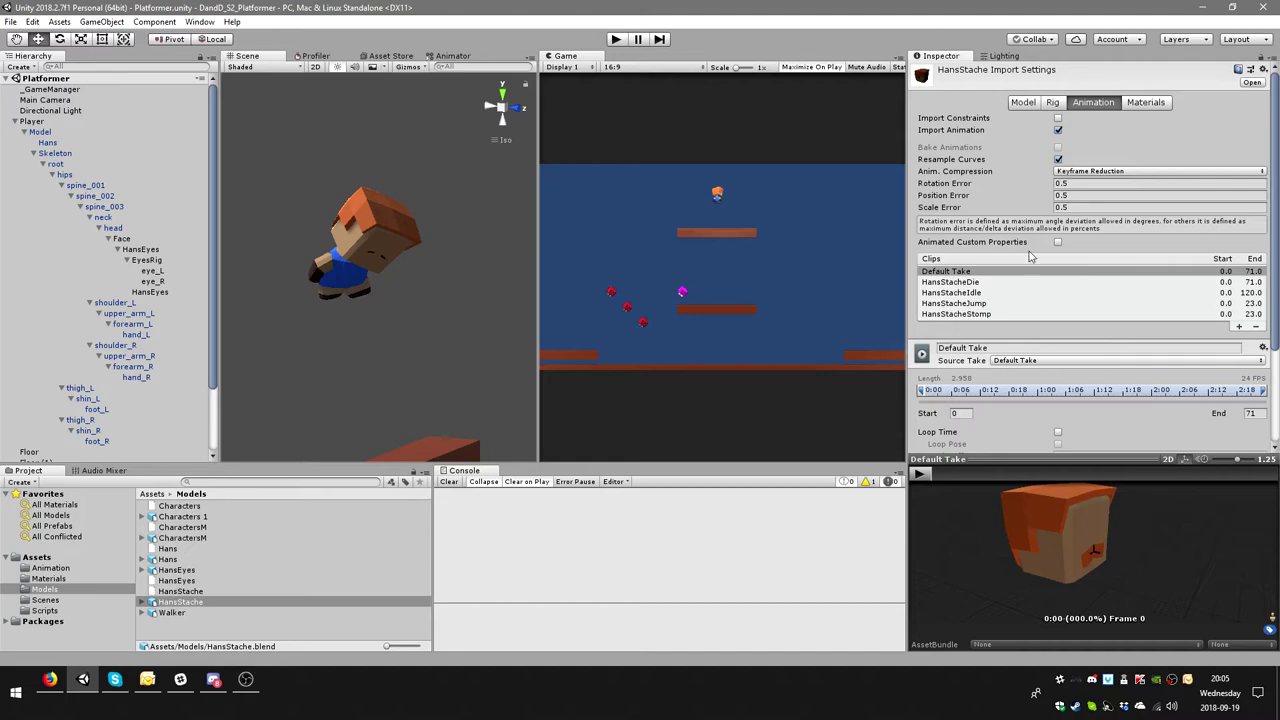
# - Remove Default Take, enable Loop Time on HansStacheIdle, and apply the settings
pyautogui.click(1256, 327)
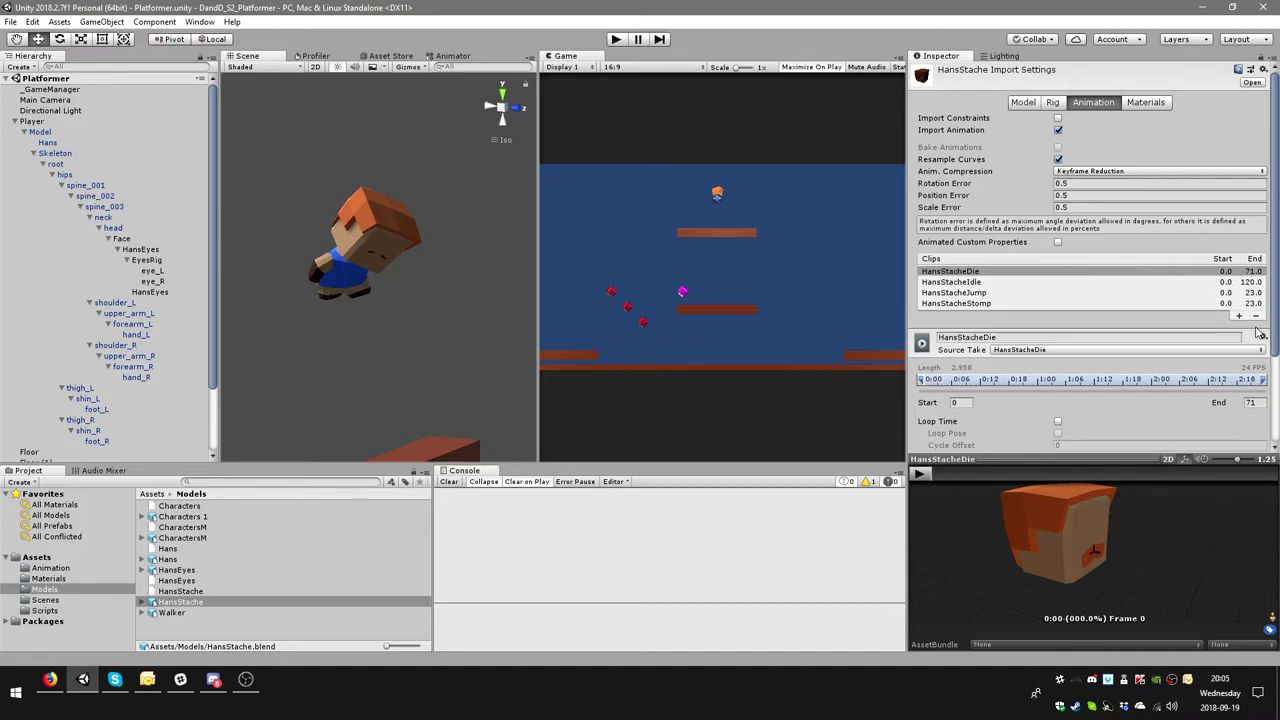
pyautogui.click(978, 272)
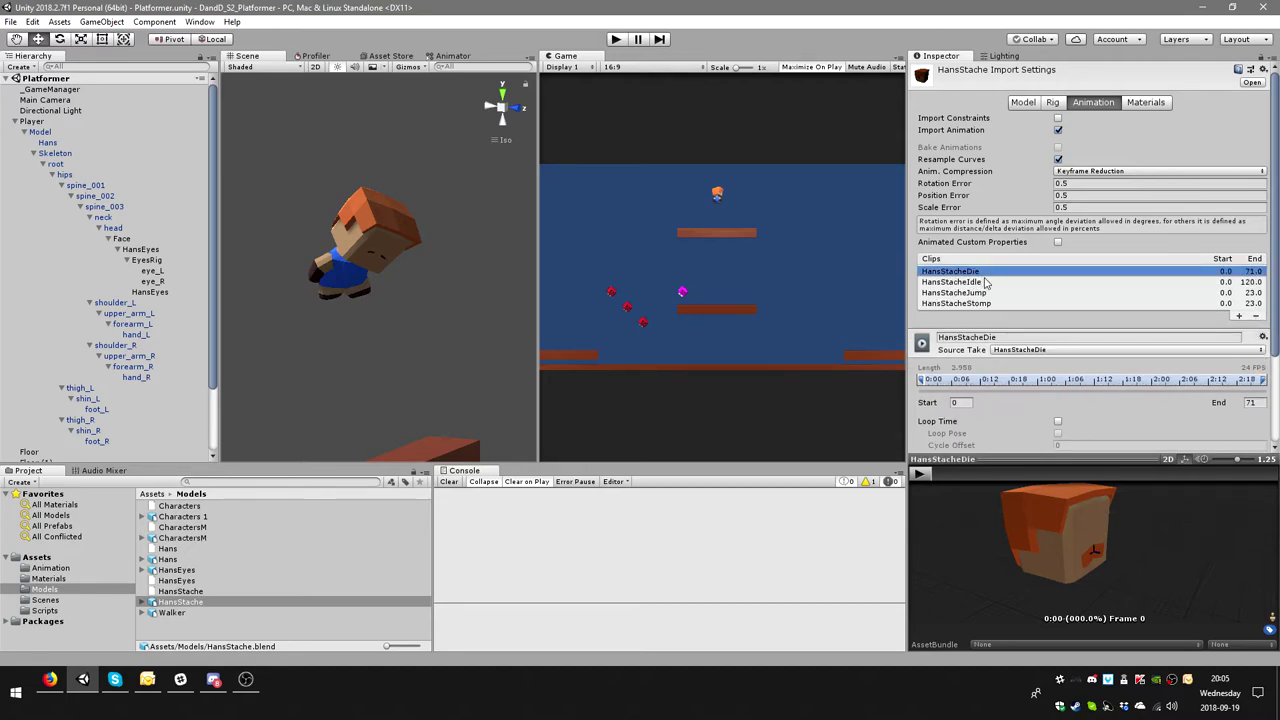
pyautogui.click(979, 283)
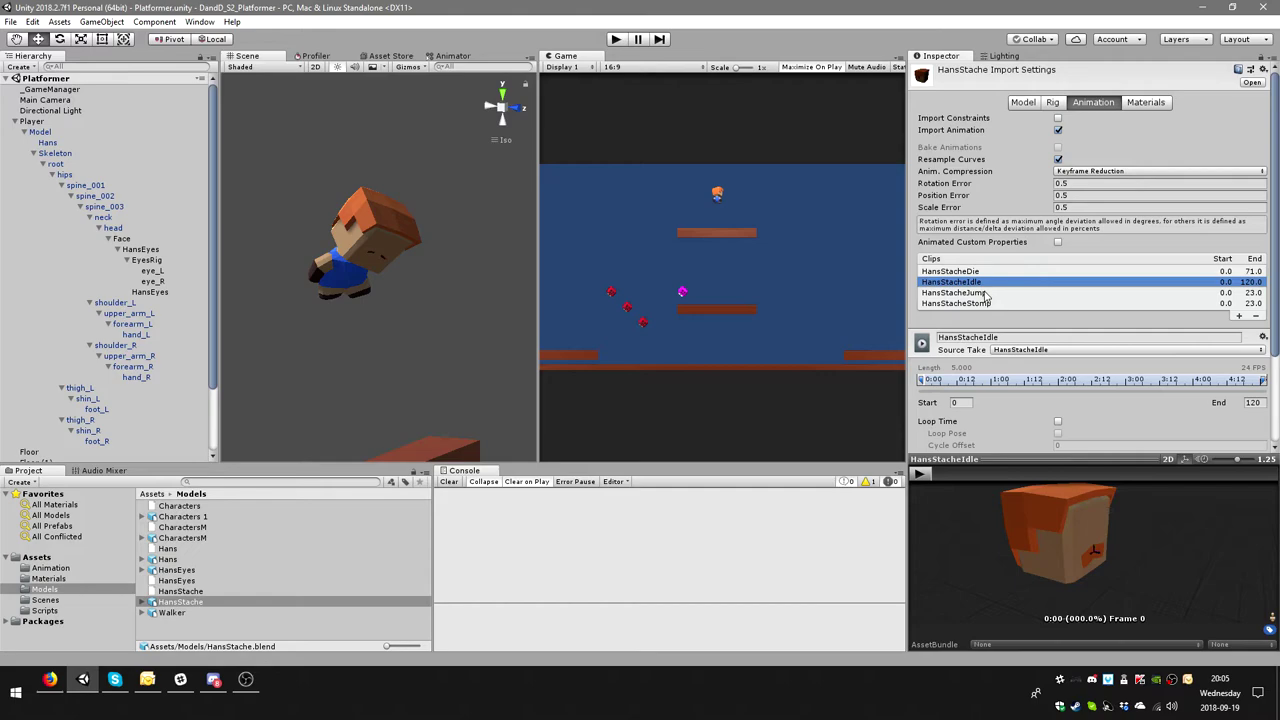
pyautogui.click(1057, 423)
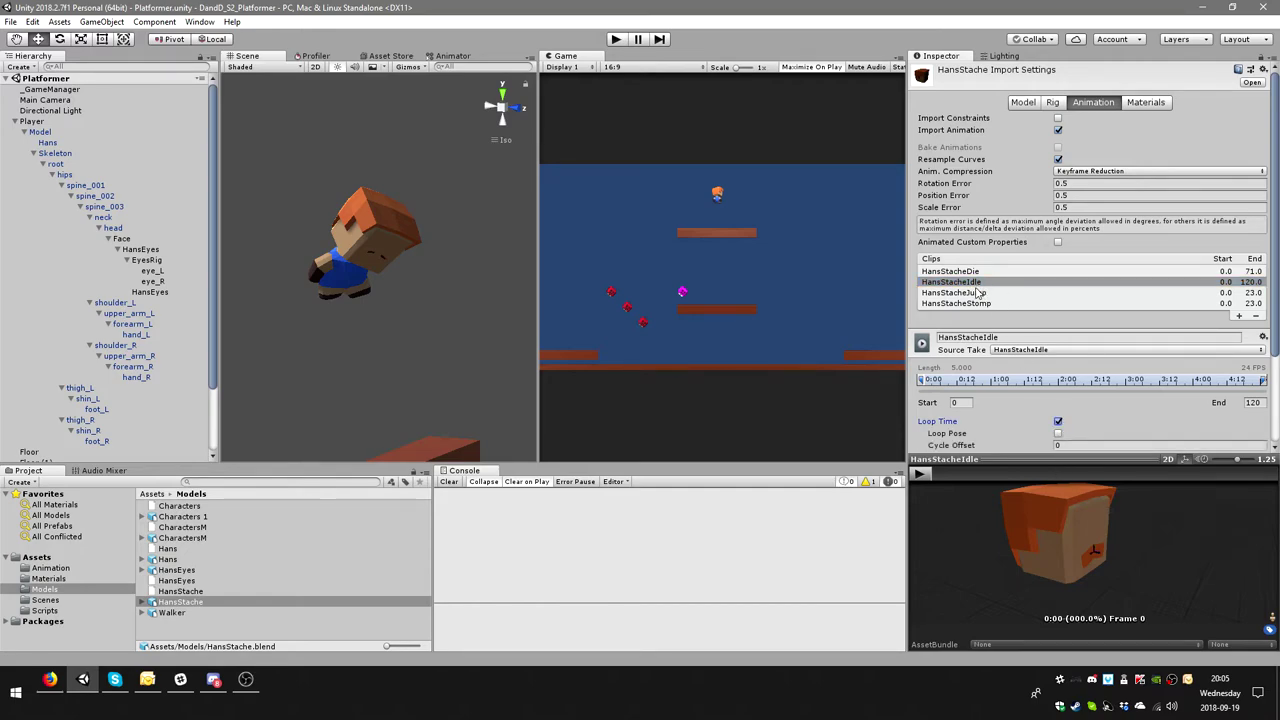
pyautogui.scroll(-2, 996, 310)
pyautogui.scroll(-1, 996, 310)
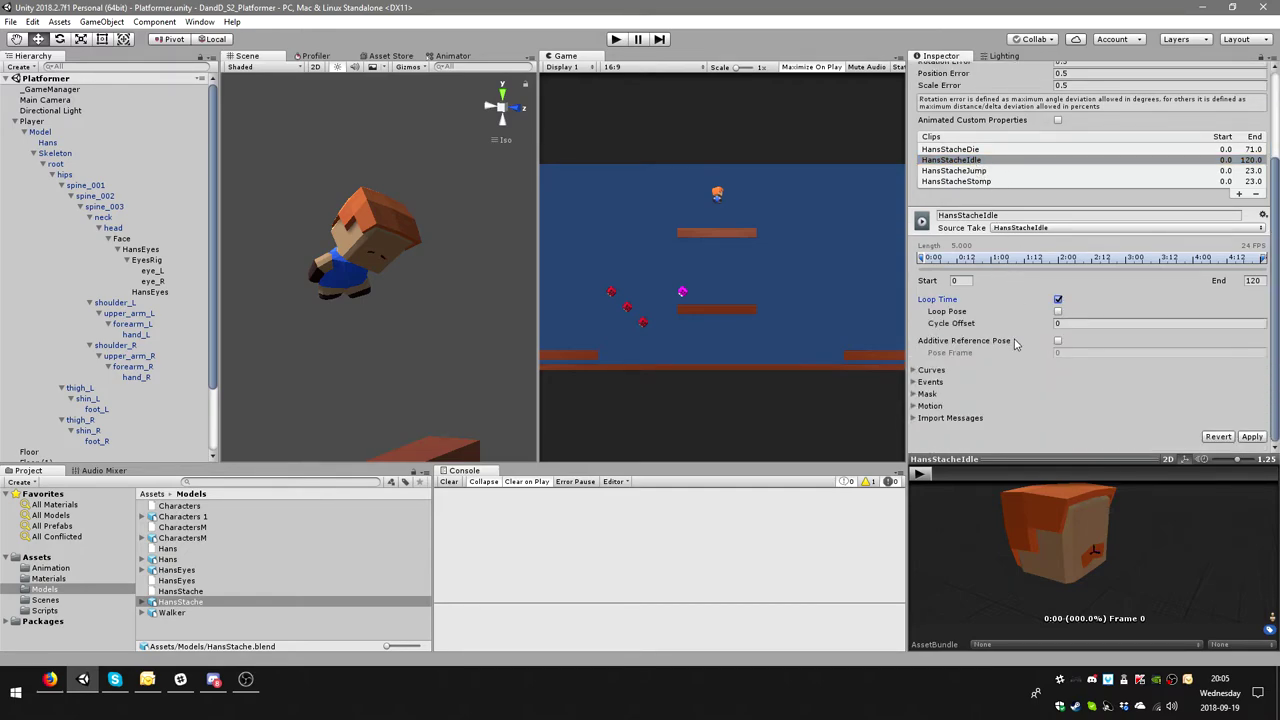
pyautogui.click(1252, 438)
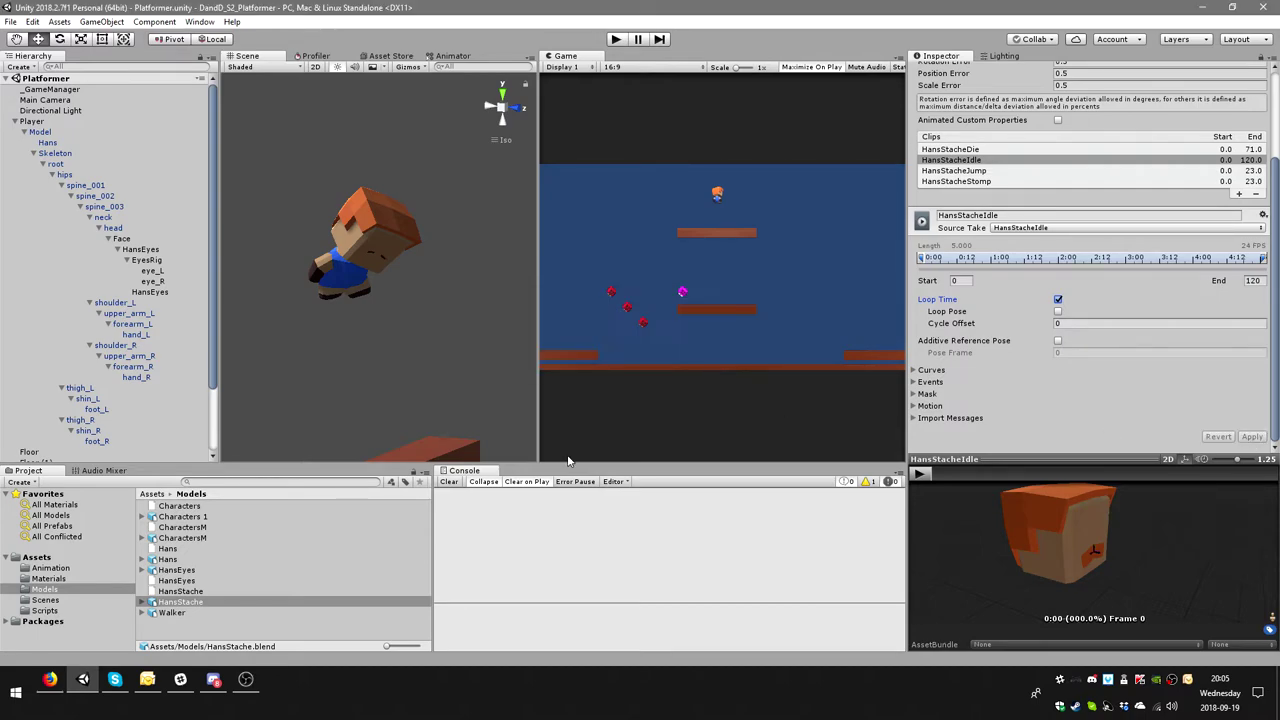
# - Parent the HansStache model under the Face bone and delete its ReferenceHead object
pyautogui.moveTo(186, 603); pyautogui.dragTo(137, 247)
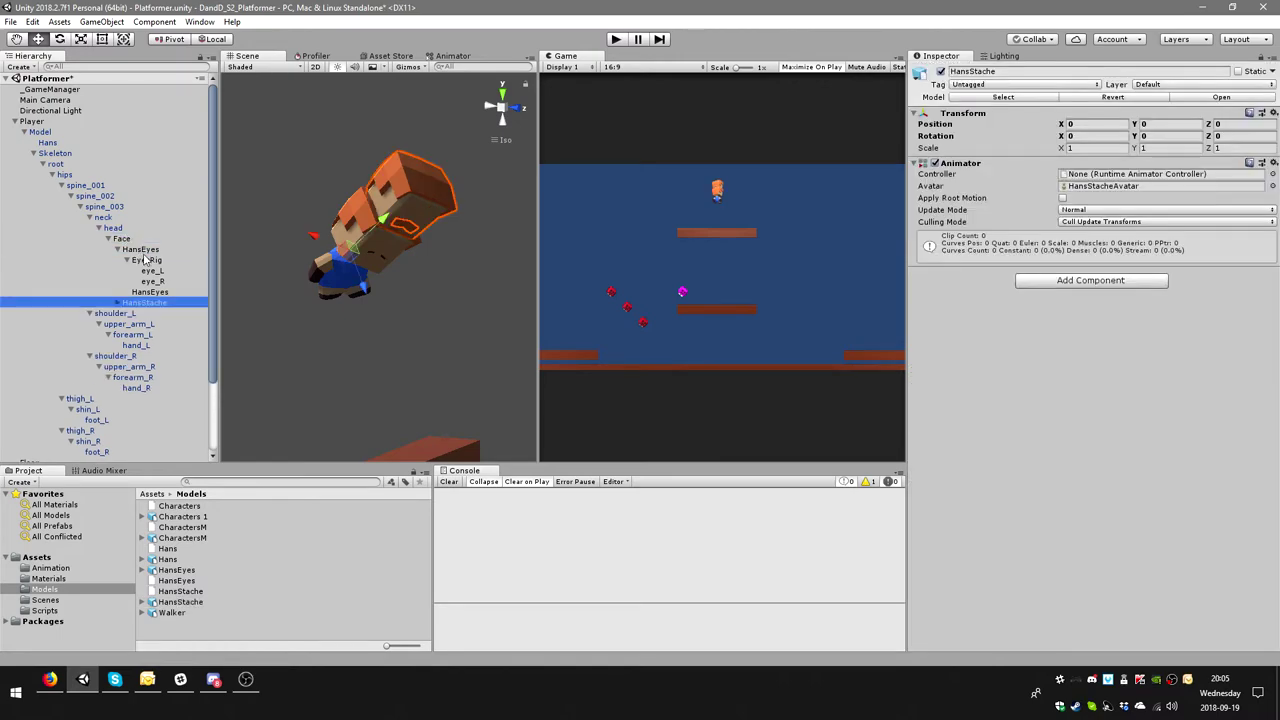
pyautogui.click(118, 303)
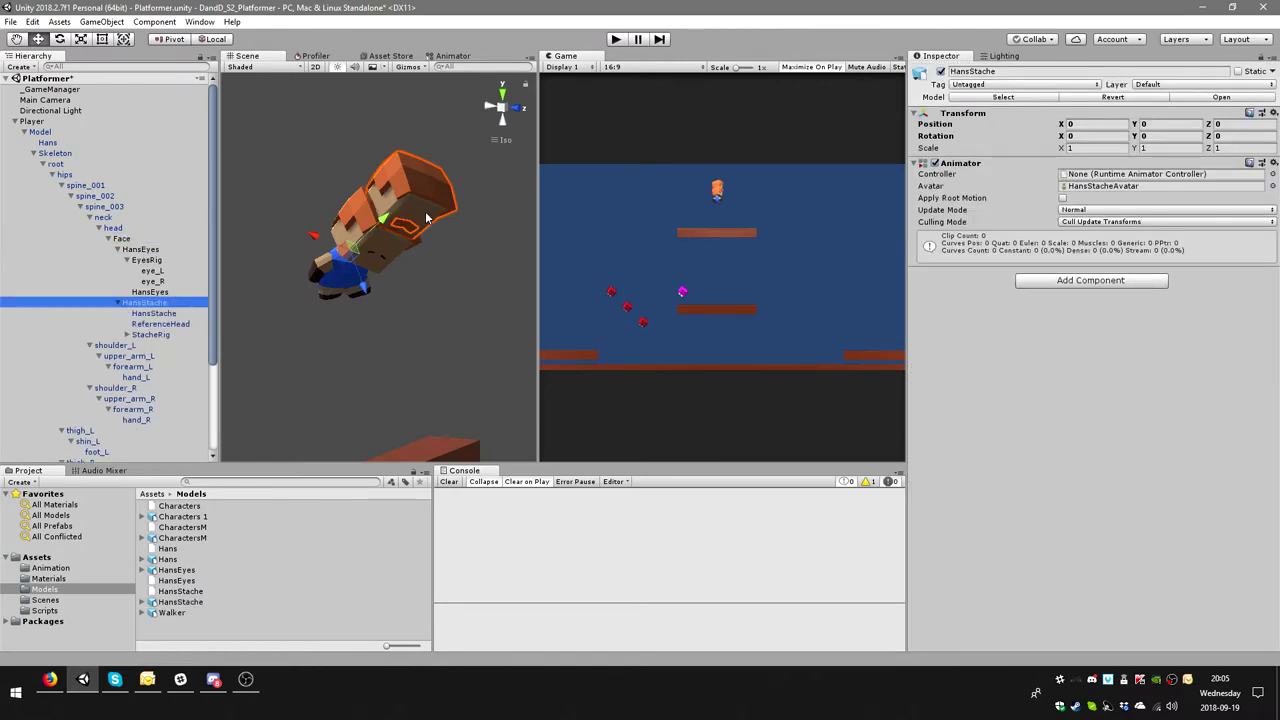
pyautogui.click(158, 325)
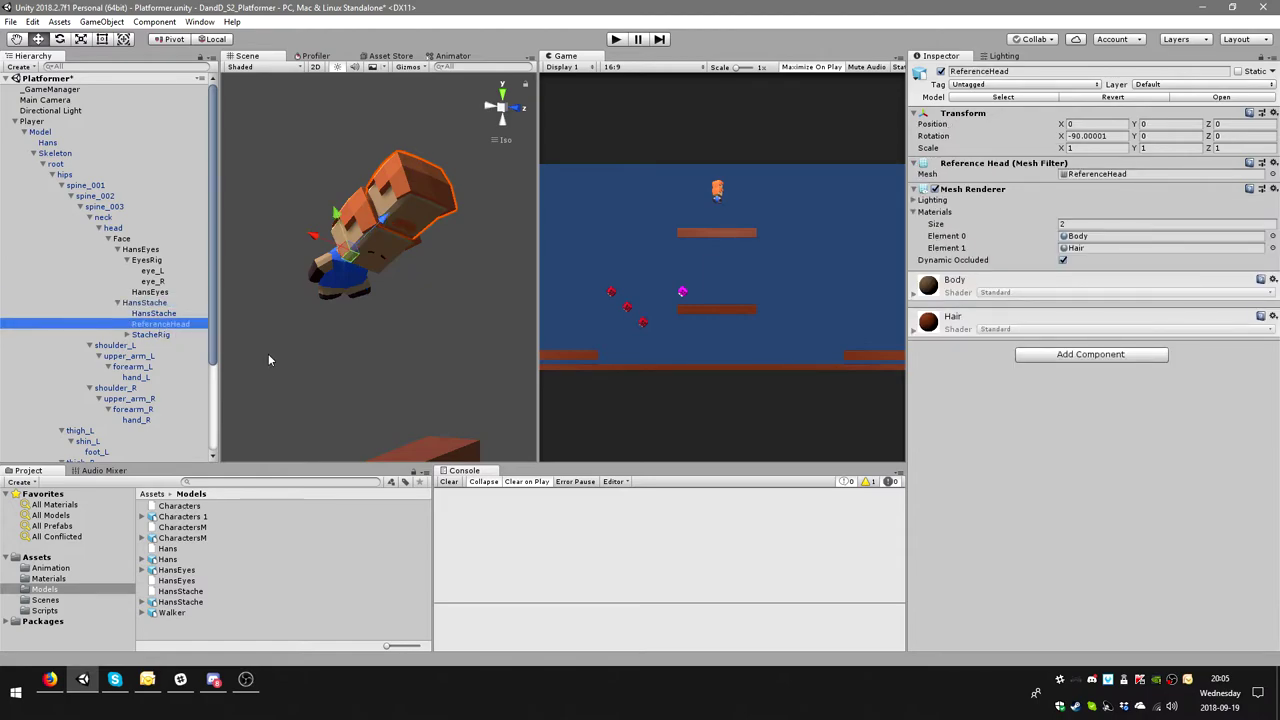
pyautogui.press('Delete')
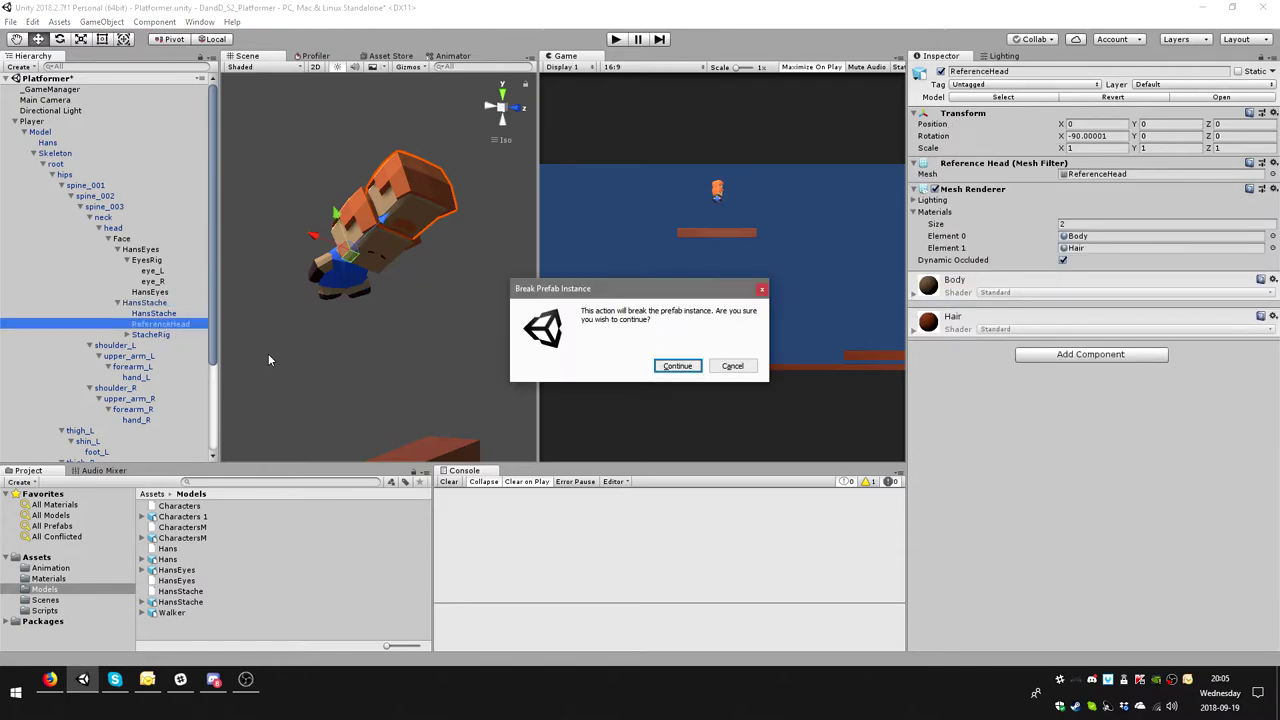
pyautogui.click(678, 366)
pyautogui.moveTo(414, 312); pyautogui.dragTo(351, 293, button='middle')
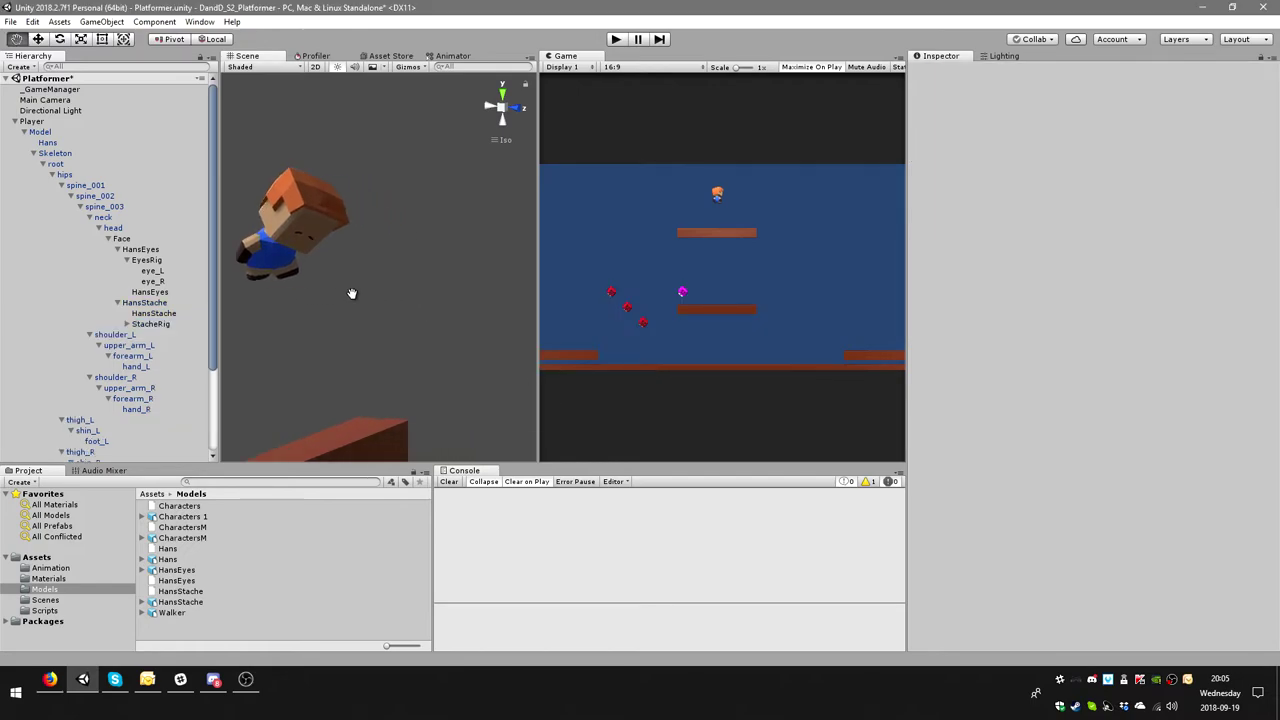
# - Set HansStache's position to Y -1 and Z 0.05, then view the face closely
pyautogui.click(140, 249)
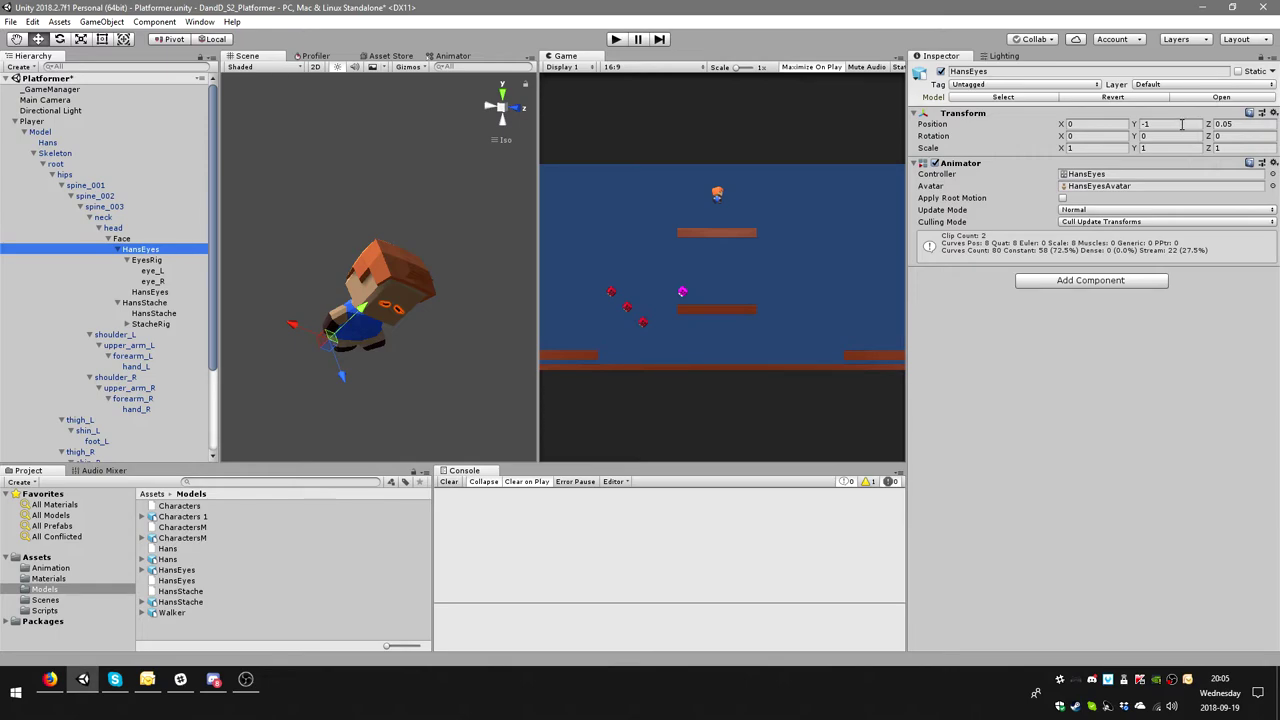
pyautogui.click(140, 302)
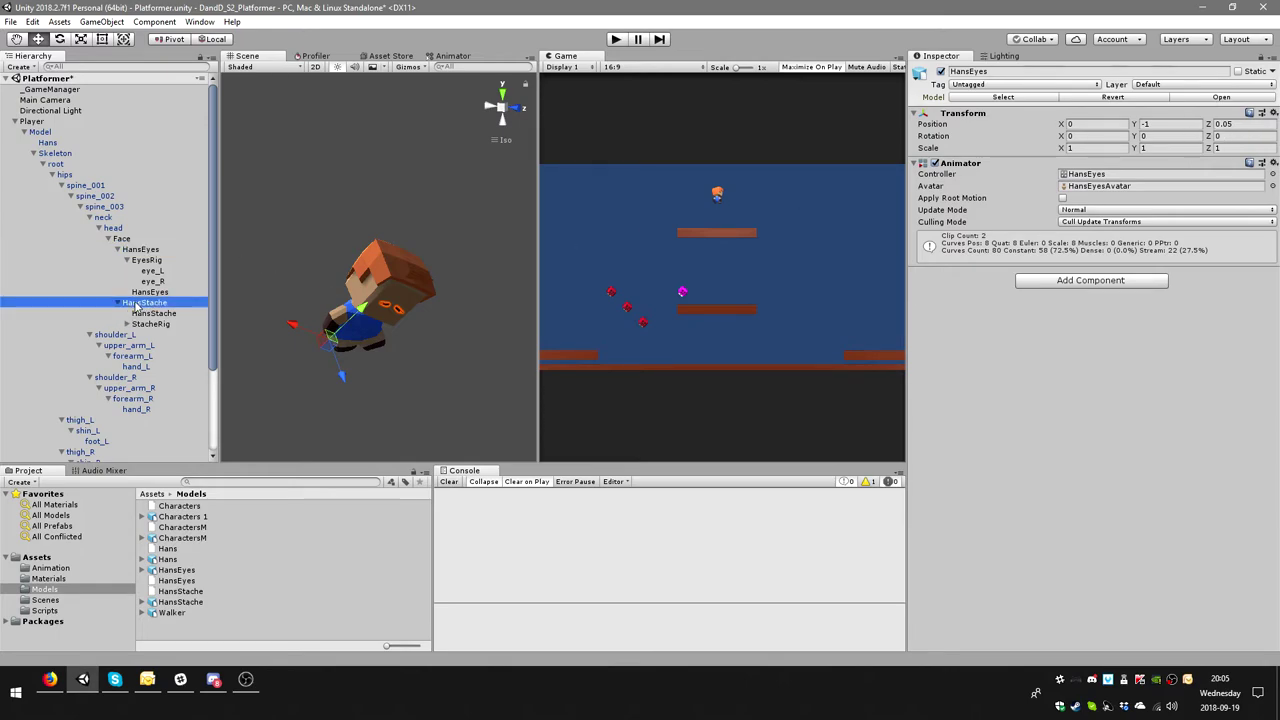
pyautogui.click(1176, 124)
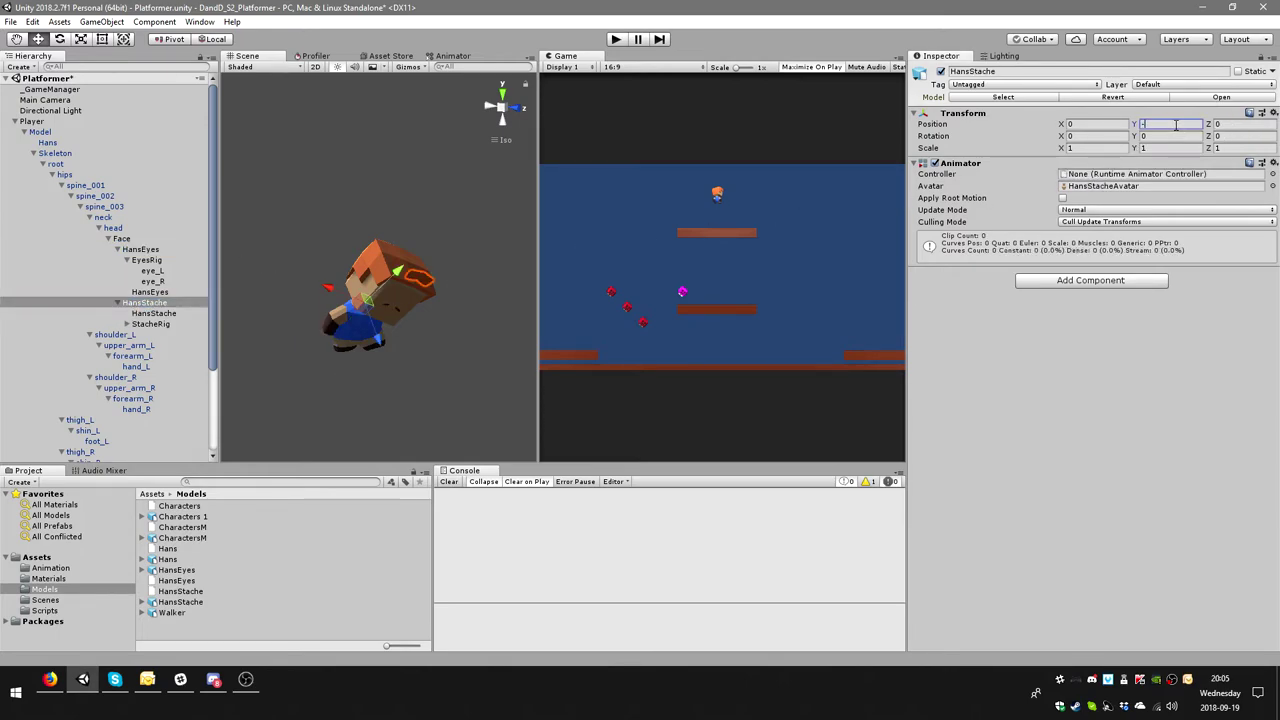
pyautogui.write('1')
pyautogui.click(1243, 124)
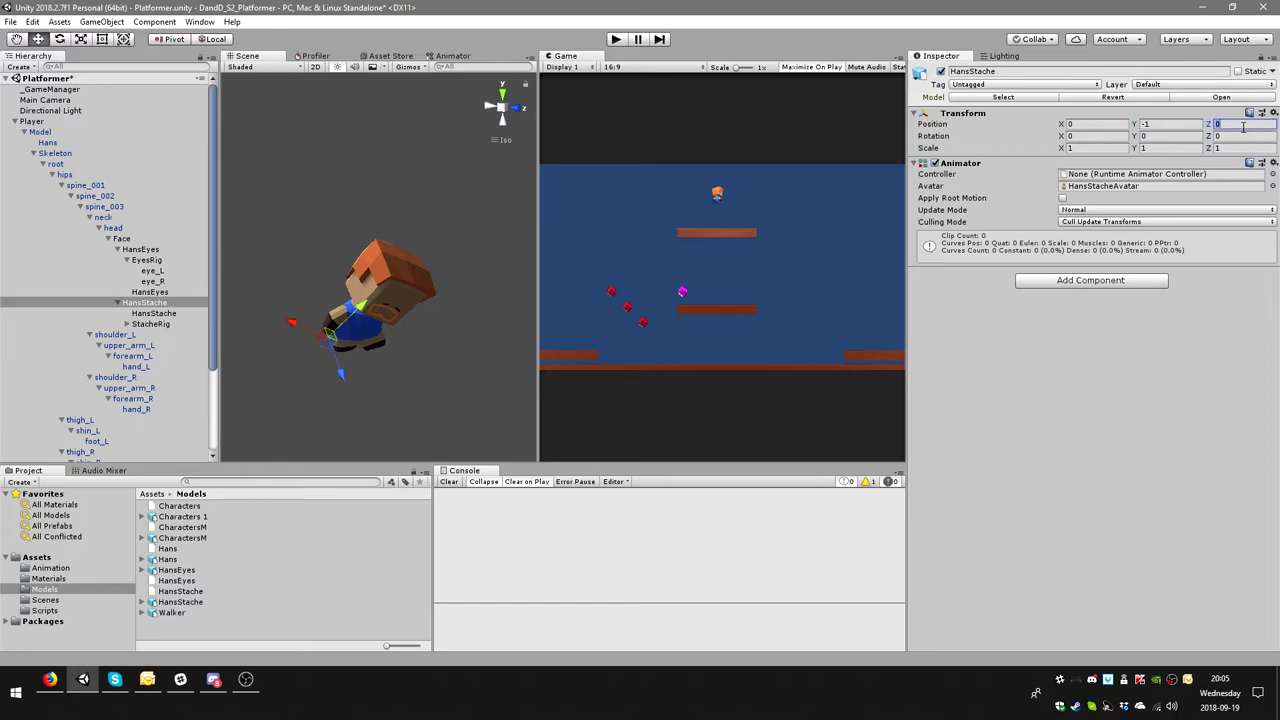
pyautogui.write('0.05')
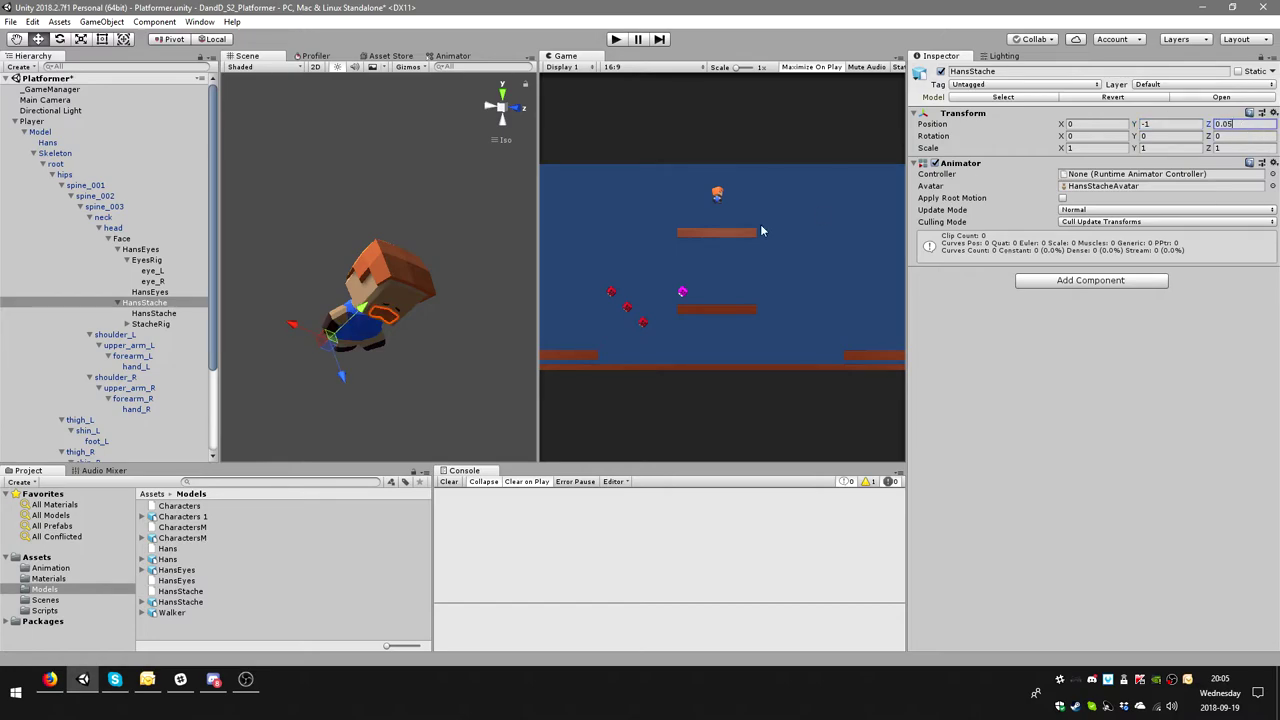
pyautogui.moveTo(419, 278)
pyautogui.keyDown('alt'); pyautogui.mouseDown()
pyautogui.moveTo(386, 267)
pyautogui.moveTo(419, 265)
pyautogui.moveTo(460, 374)
pyautogui.moveTo(232, 332)
pyautogui.mouseUp(); pyautogui.keyUp('alt')
pyautogui.scroll(3, 386, 270)
pyautogui.scroll(3, 388, 273)
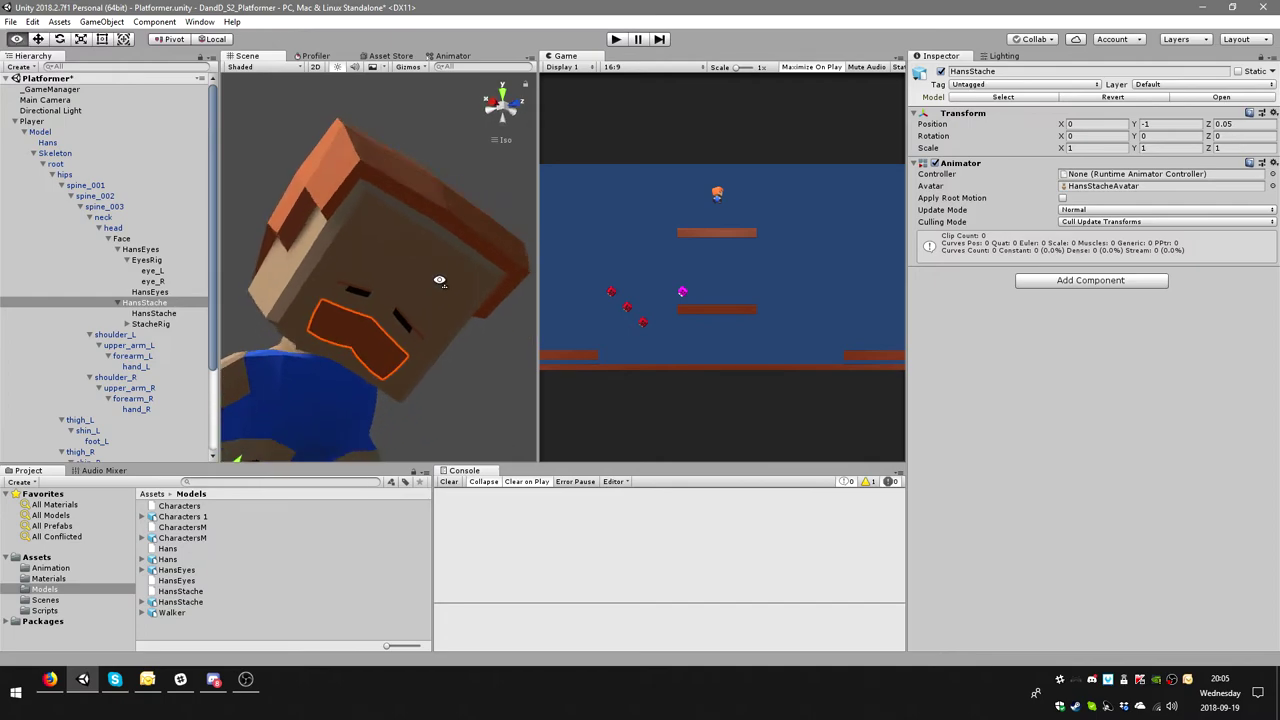
# - Create a new animator controller in the Project's Animation folder
pyautogui.click(152, 314)
pyautogui.click(153, 304)
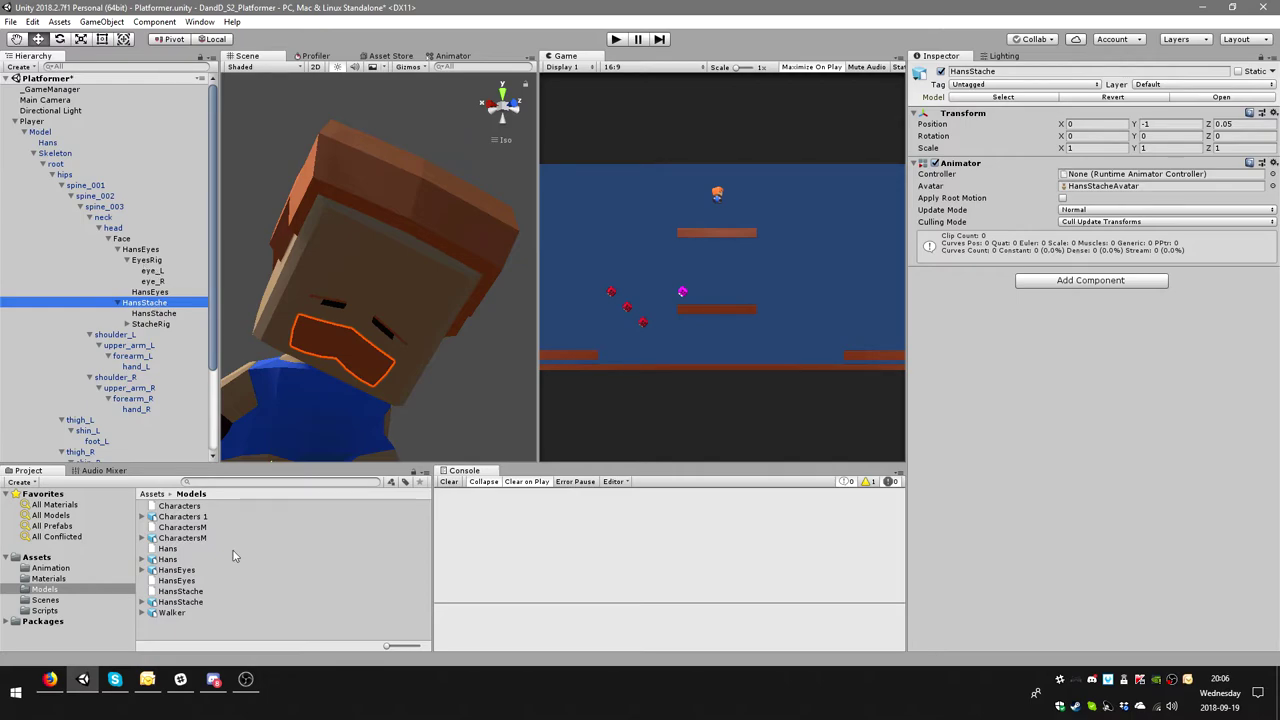
pyautogui.click(58, 568)
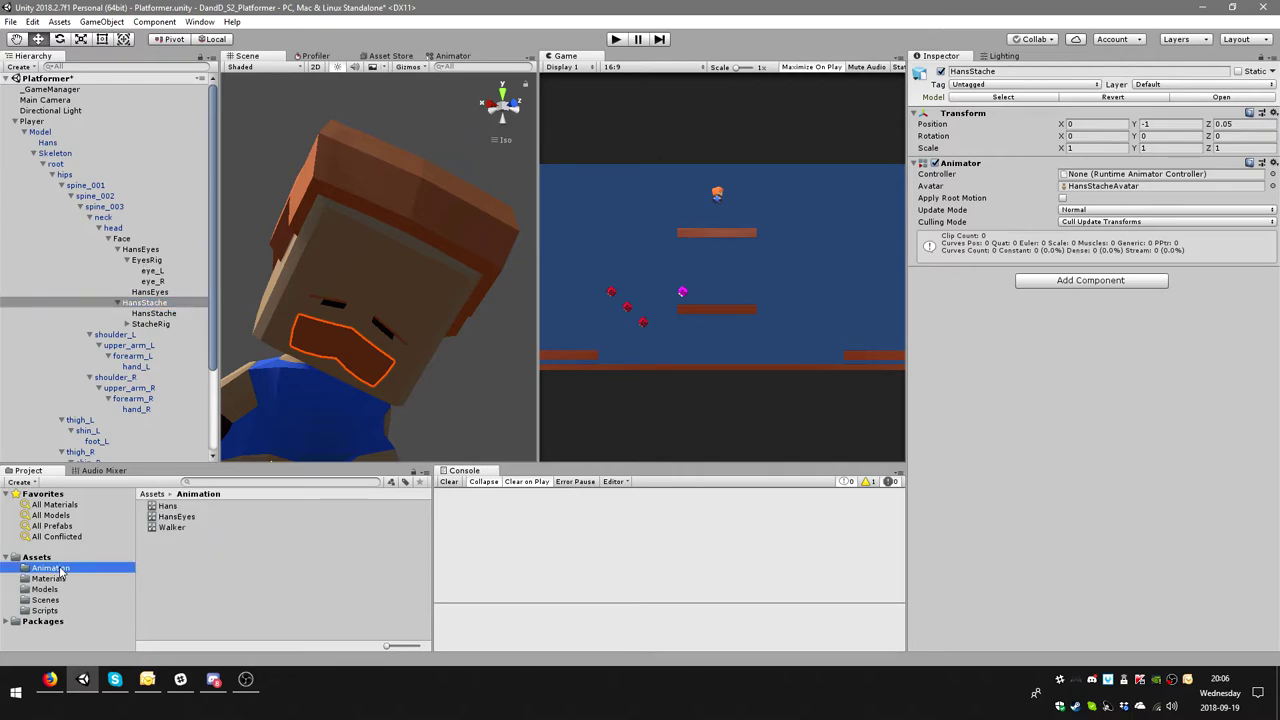
pyautogui.click(177, 516)
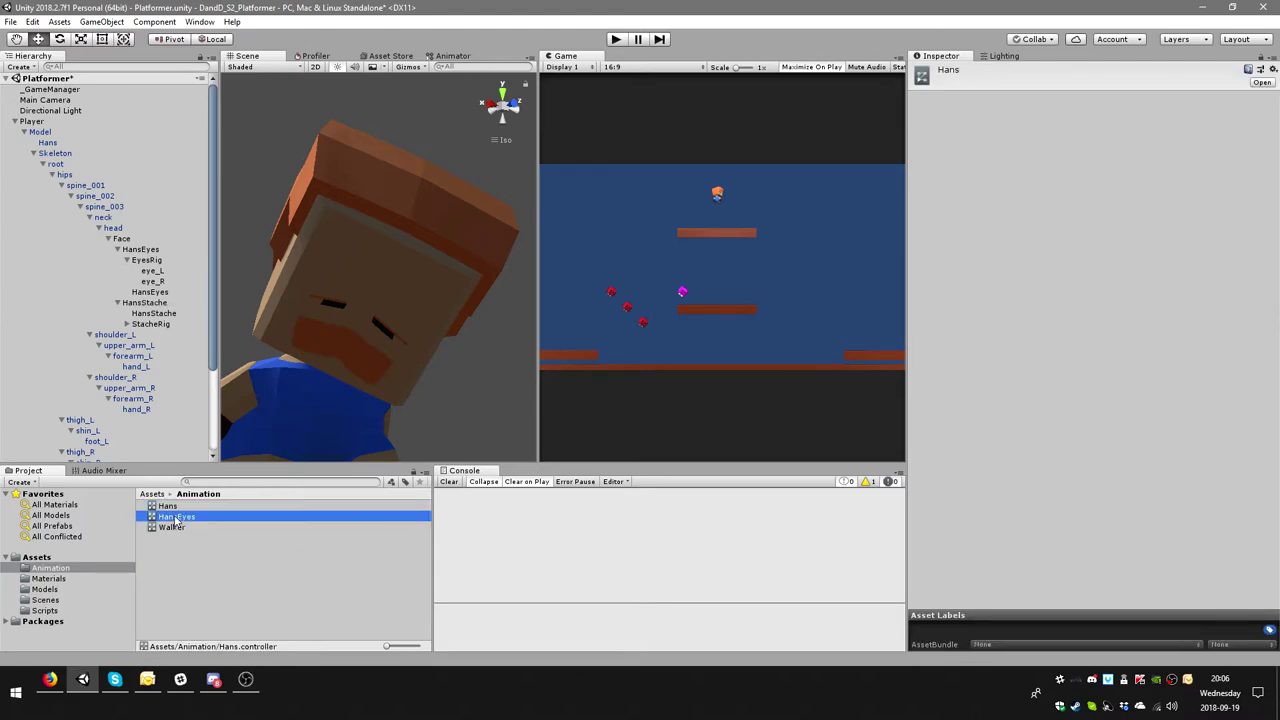
pyautogui.rightClick(186, 583)
pyautogui.moveTo(219, 266)
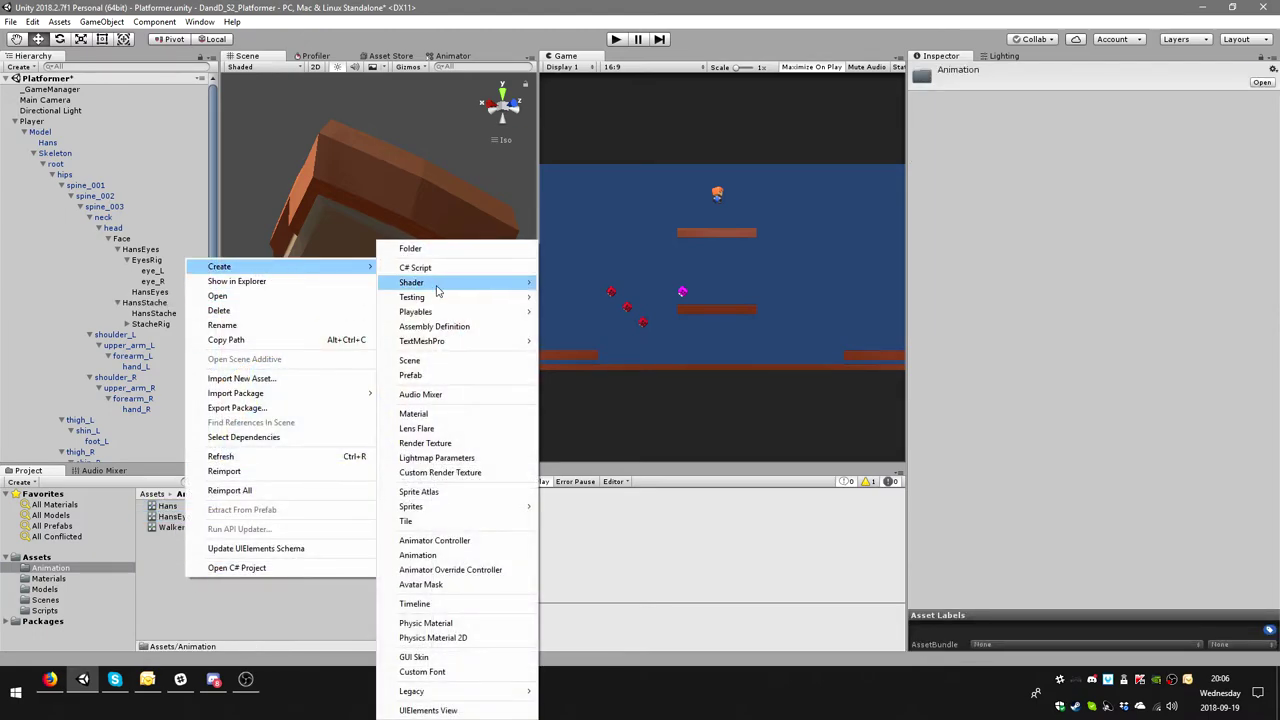
pyautogui.click(445, 540)
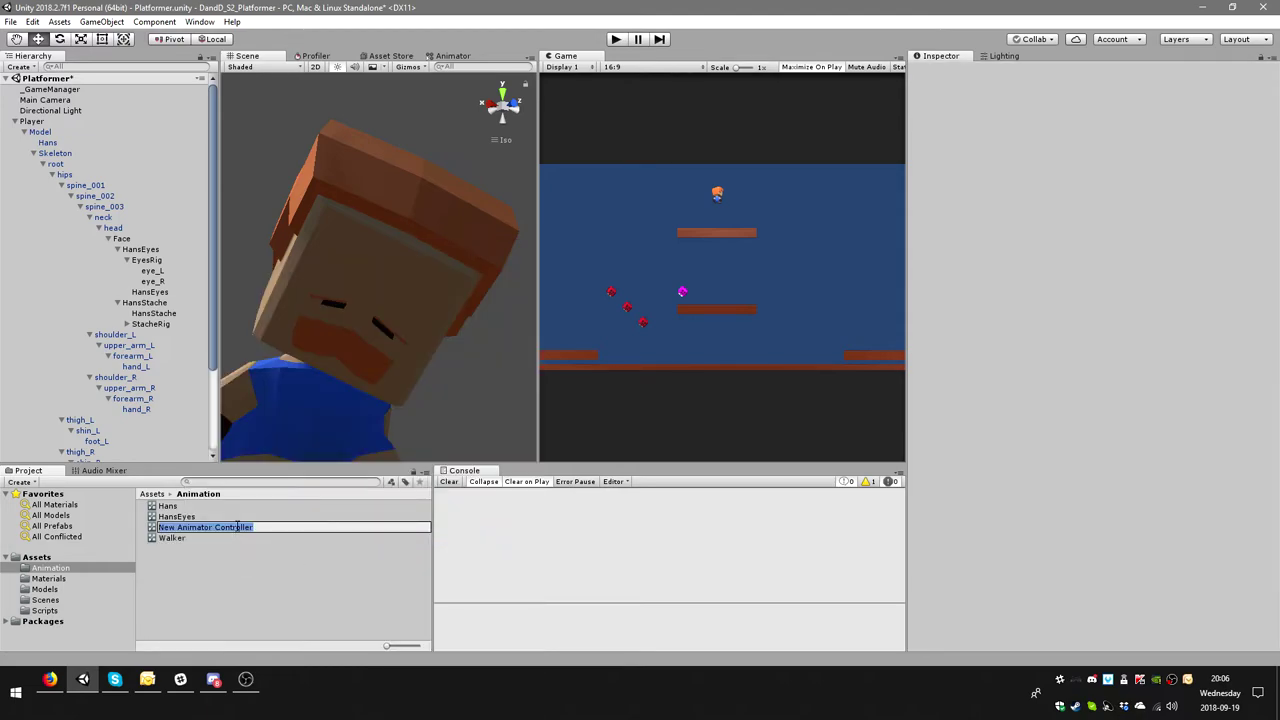
pyautogui.write('Hans')
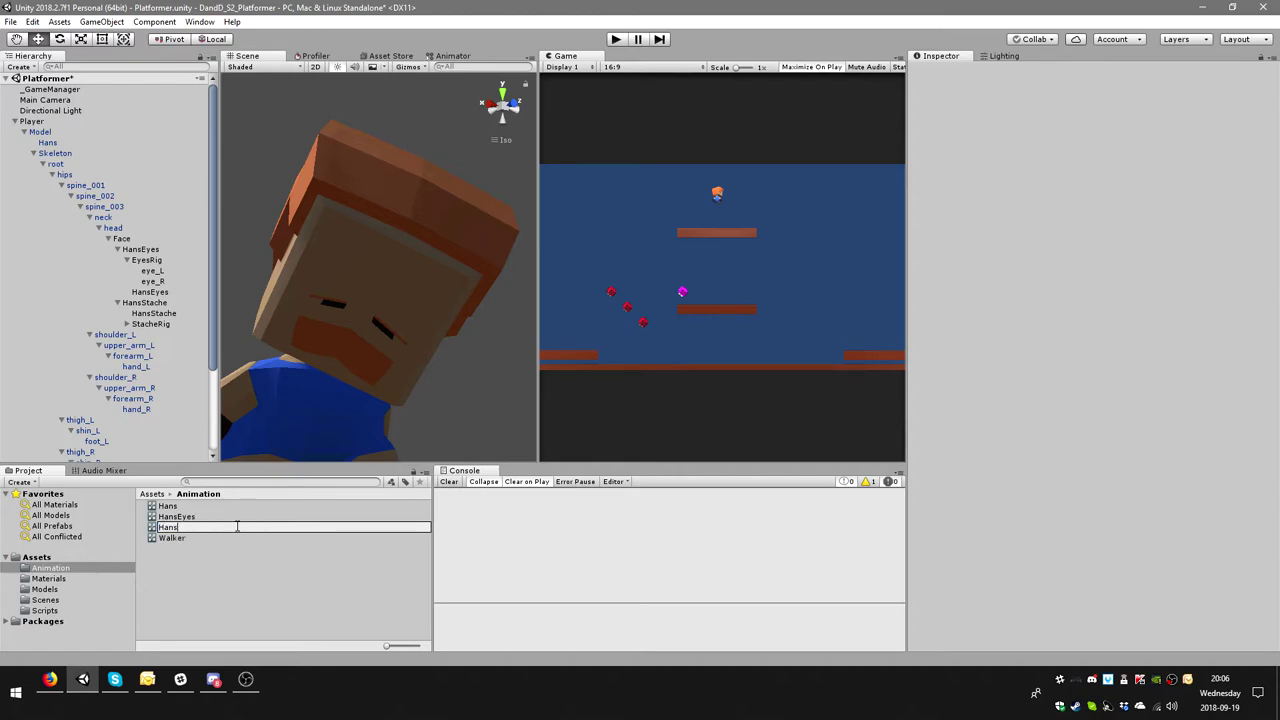
pyautogui.press('Return')
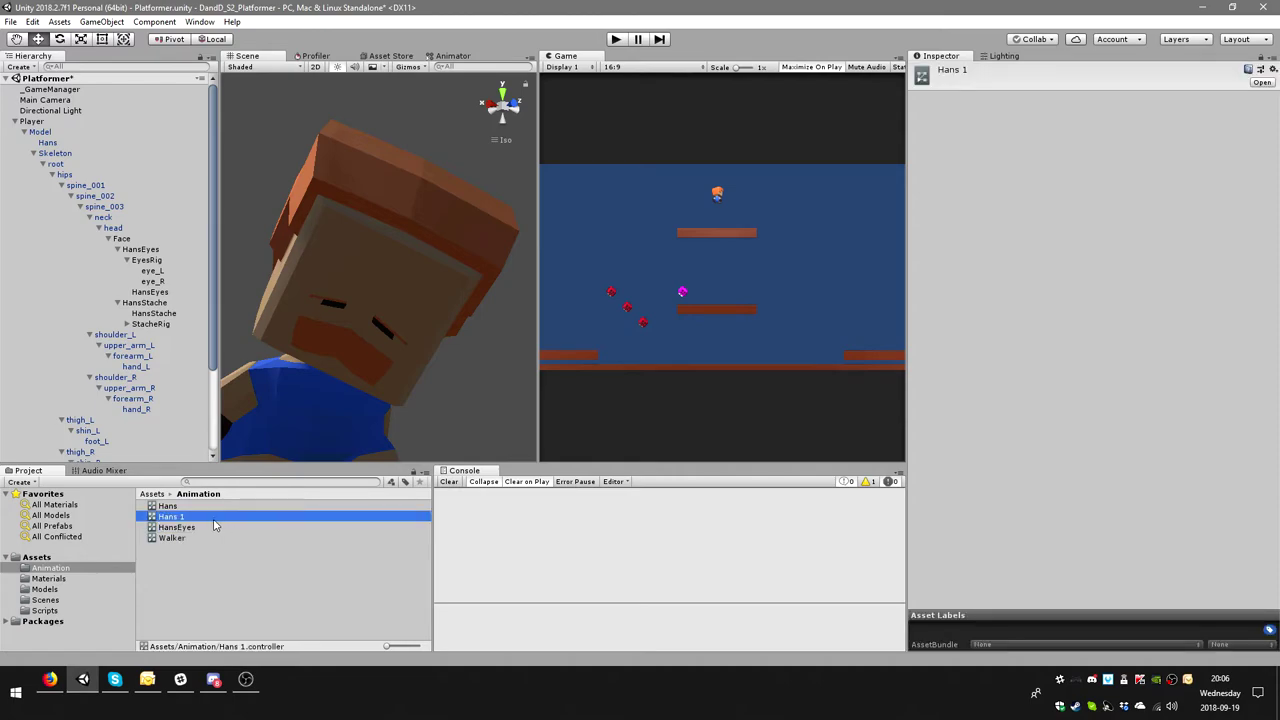
# - Rename the controller HansStache and assign it to the HansStache object's Animator
pyautogui.click(181, 519)
pyautogui.write('Stache')
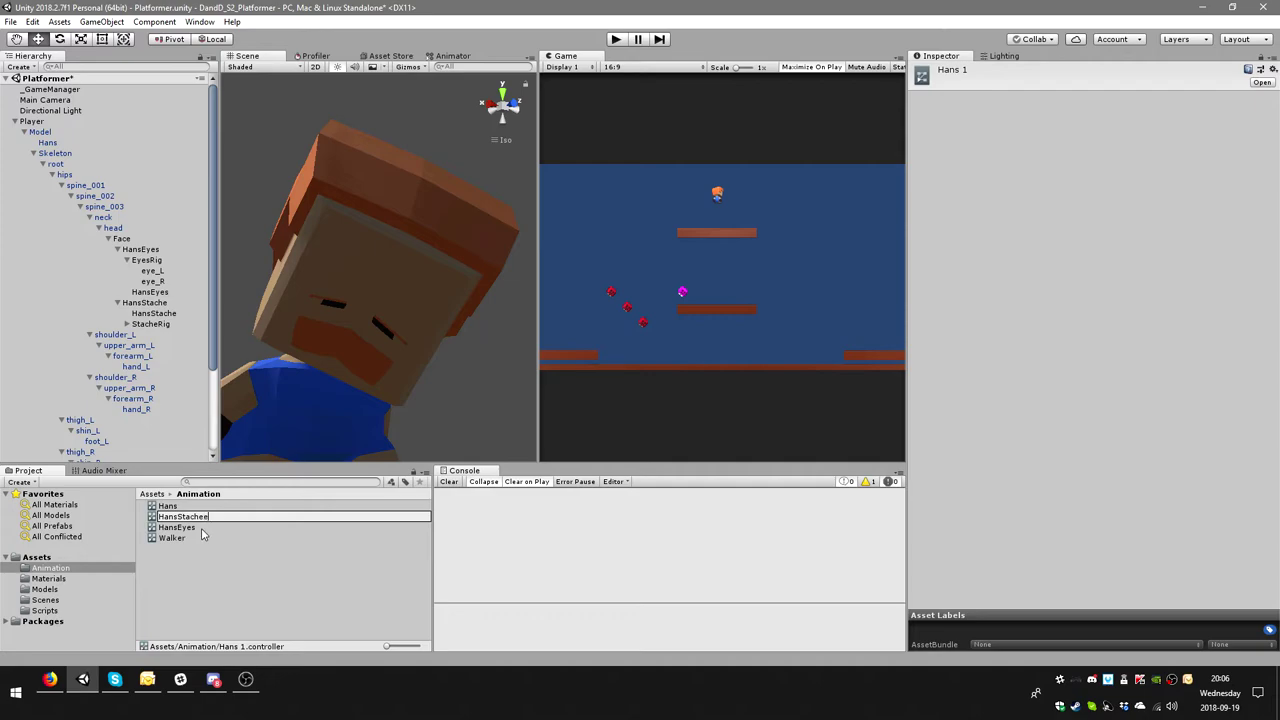
pyautogui.press('Return')
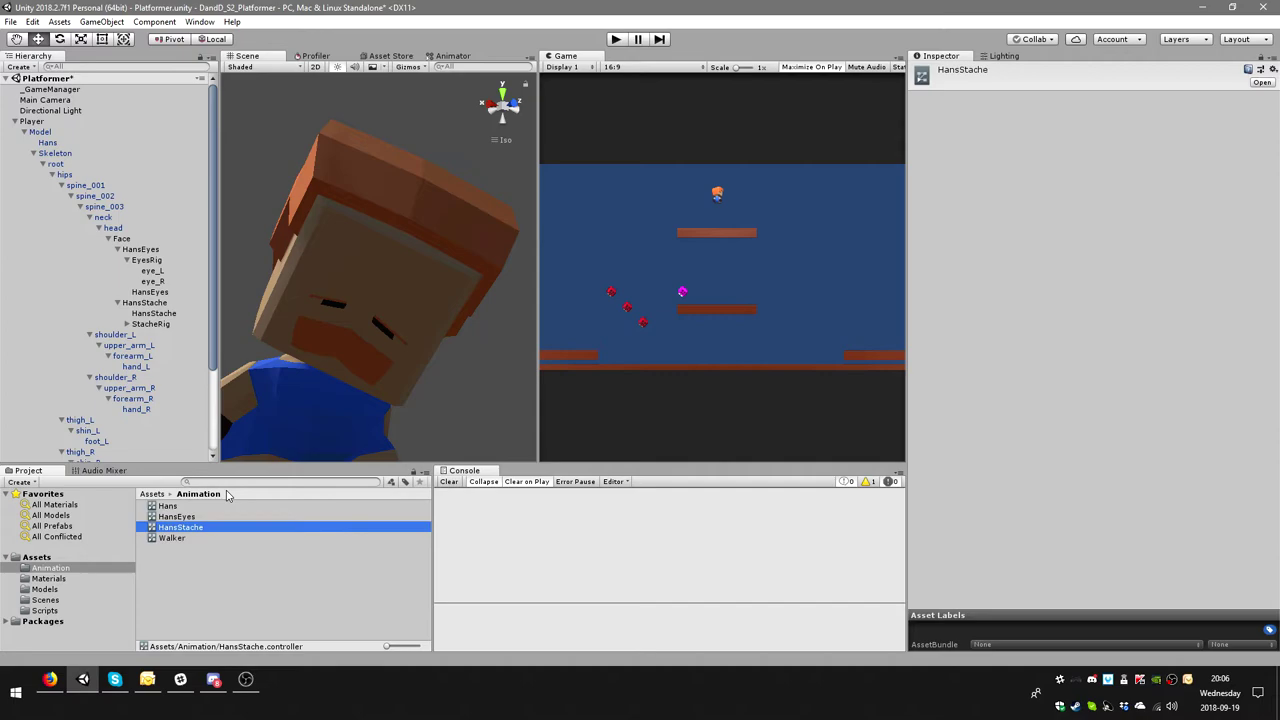
pyautogui.click(160, 302)
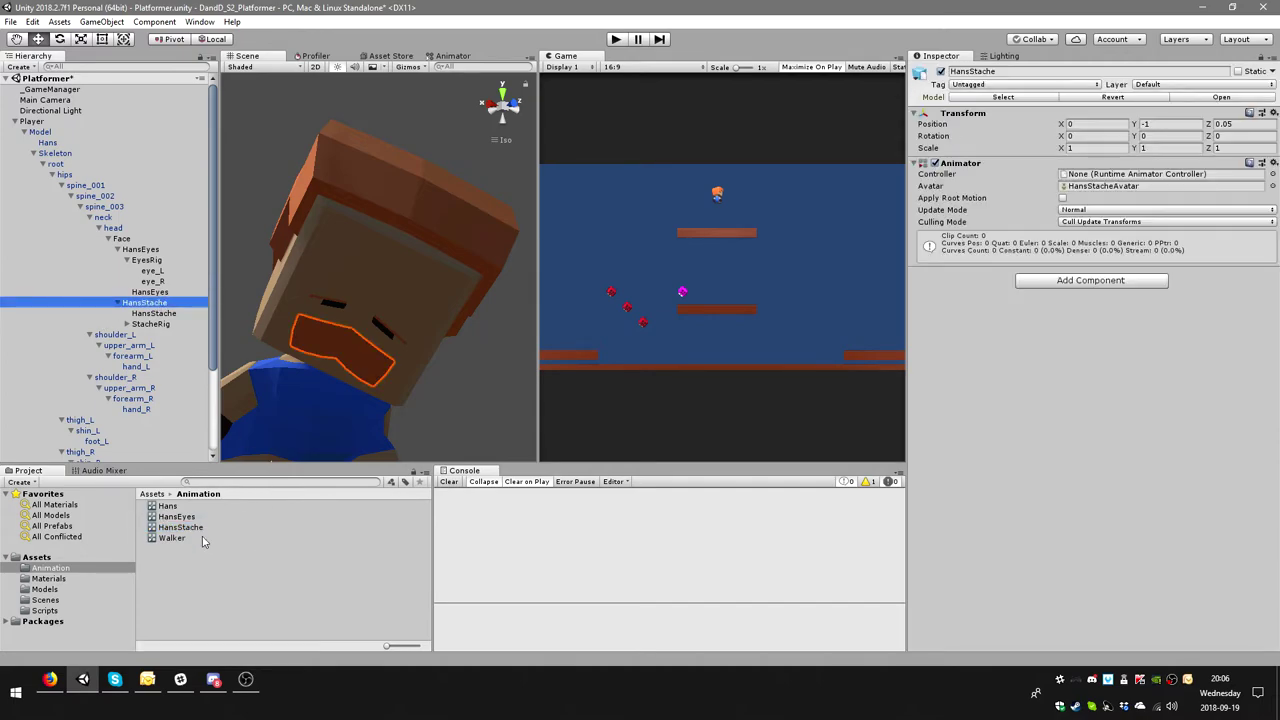
pyautogui.moveTo(190, 528); pyautogui.dragTo(1101, 175)
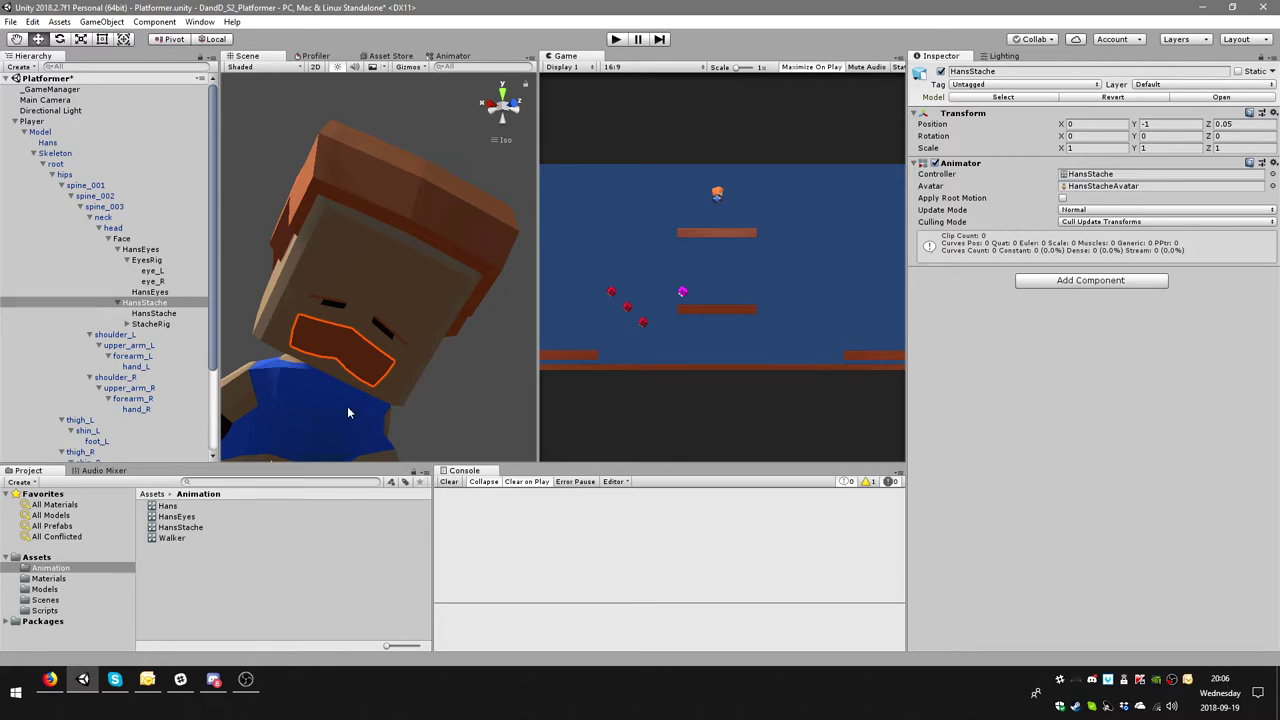
# - Load the HansStache controller into the Animator window and widen the graph area
pyautogui.keyDown('alt'); pyautogui.moveTo(347, 406); pyautogui.dragTo(300, 390); pyautogui.keyUp('alt')
pyautogui.click(145, 302)
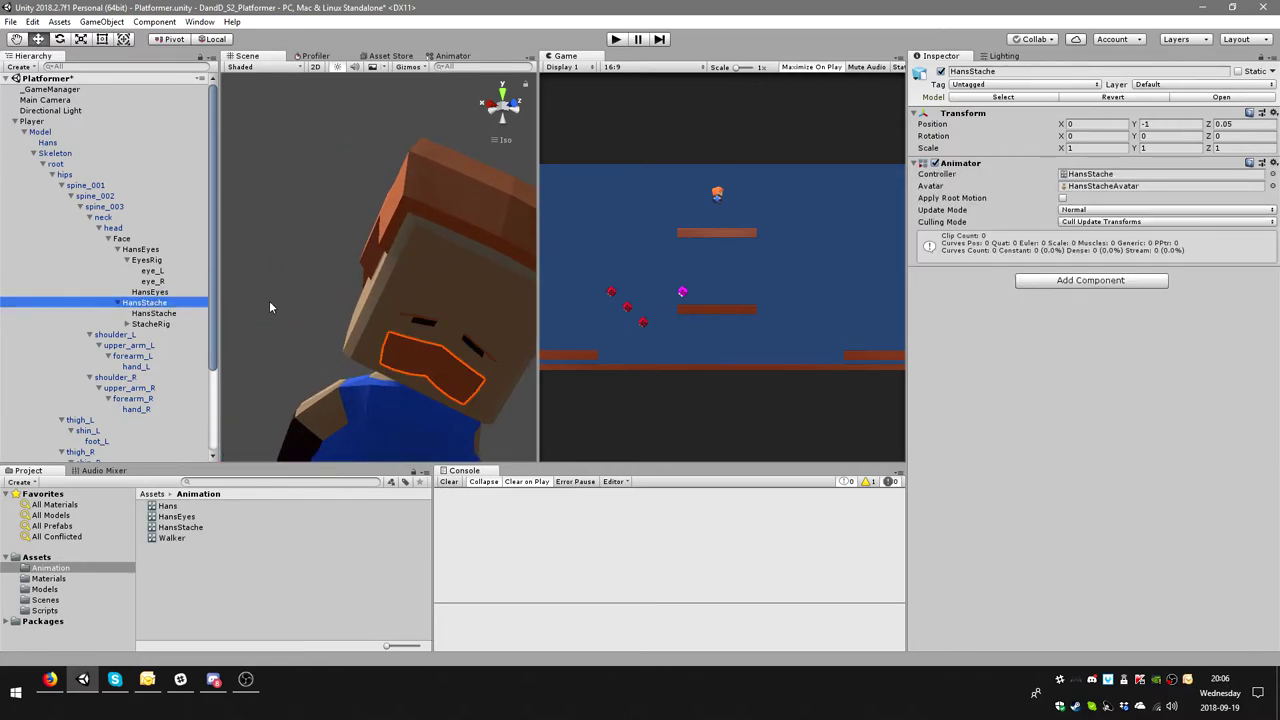
pyautogui.click(466, 60)
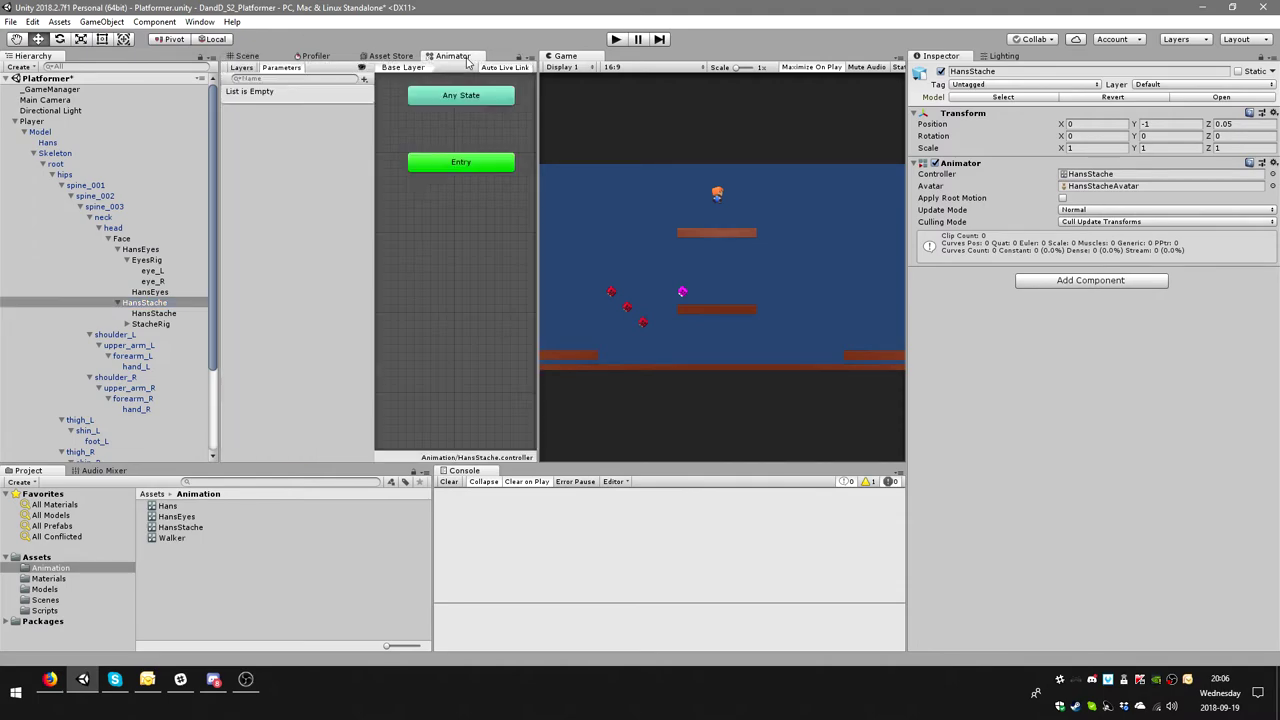
pyautogui.click(186, 527)
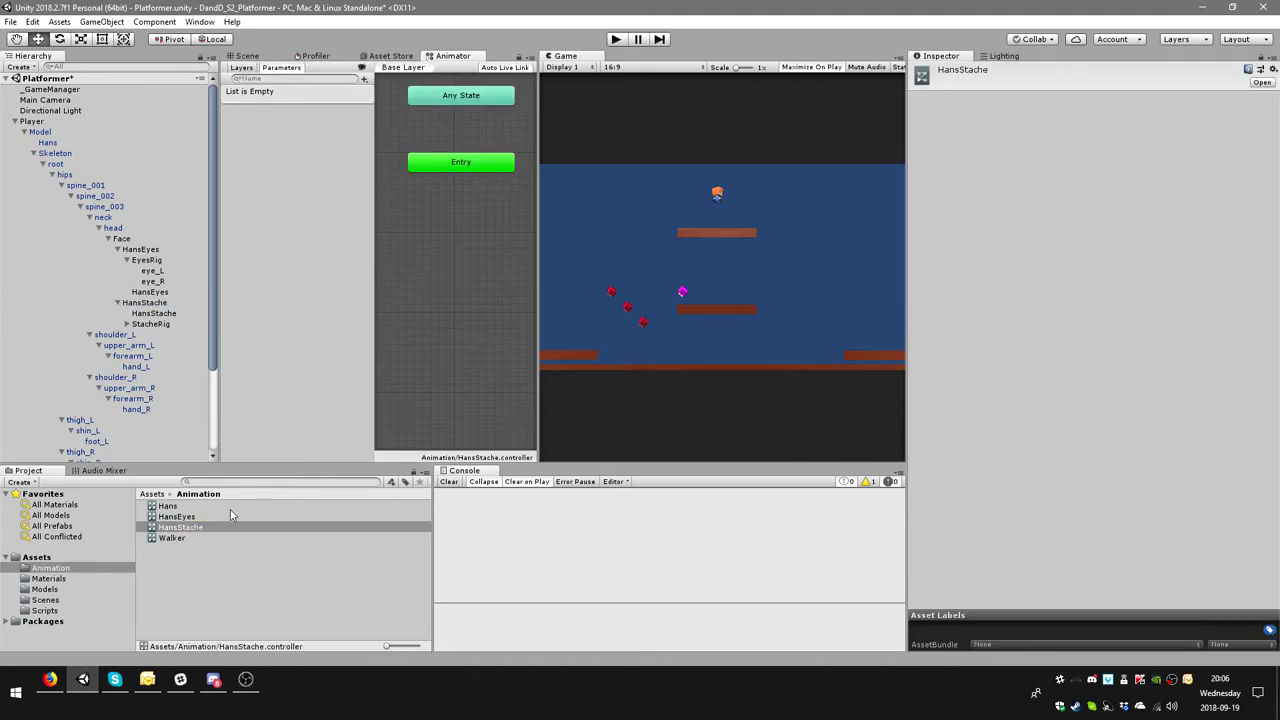
pyautogui.scroll(-3, 429, 233)
pyautogui.scroll(-2, 422, 250)
pyautogui.moveTo(373, 231); pyautogui.dragTo(320, 237)
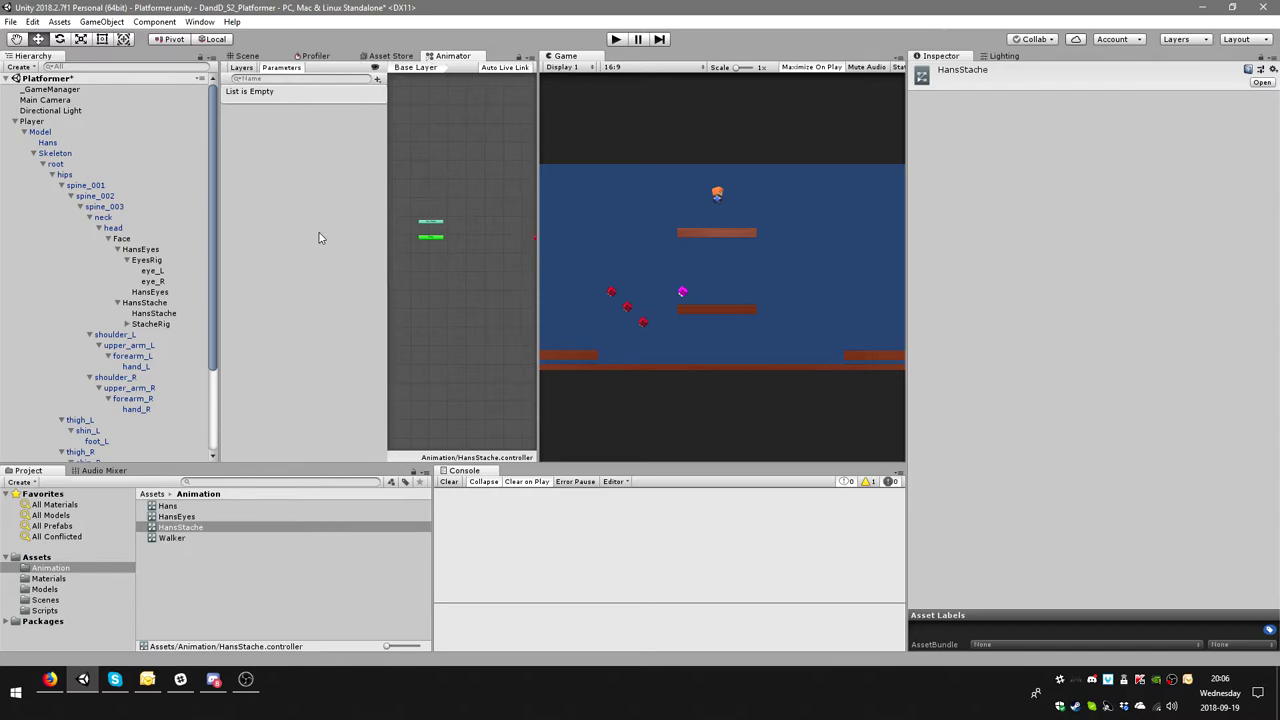
pyautogui.moveTo(541, 244); pyautogui.dragTo(625, 244)
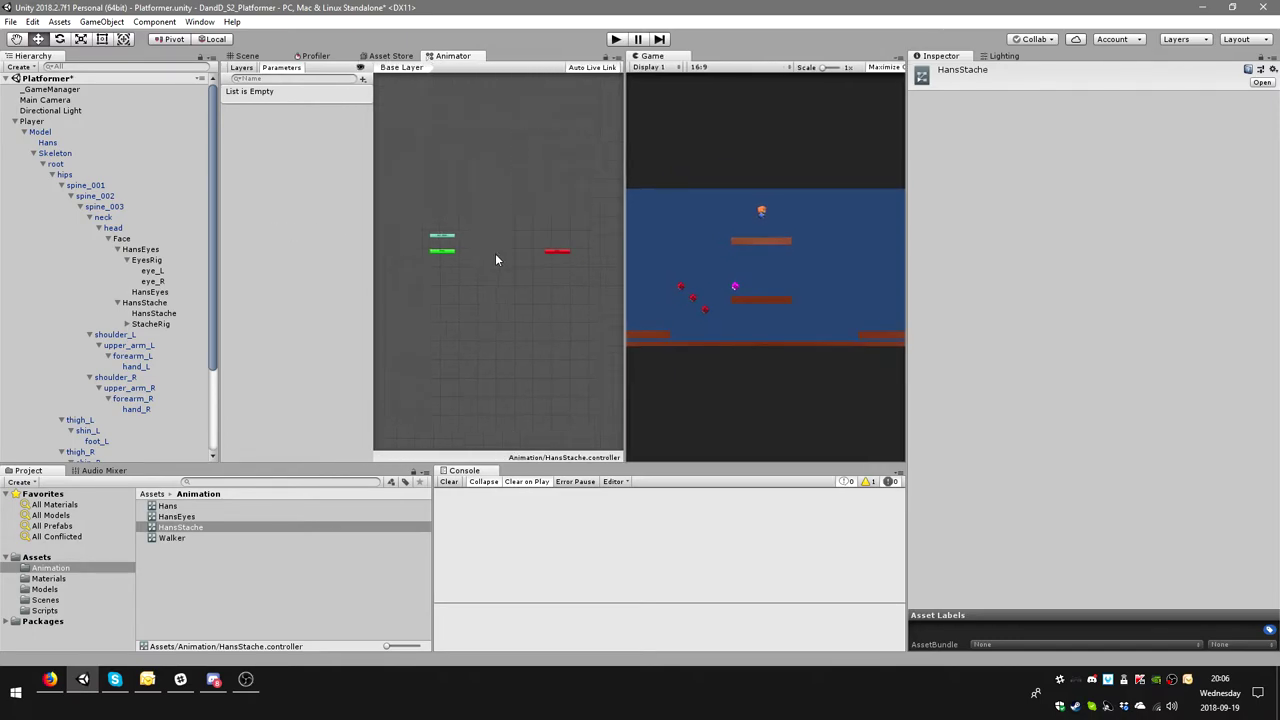
pyautogui.scroll(2, 499, 255)
pyautogui.scroll(2, 510, 260)
pyautogui.scroll(-3, 519, 265)
pyautogui.scroll(-1, 500, 255)
pyautogui.scroll(4, 500, 255)
# - Add an empty state below Entry and name it Idle
pyautogui.rightClick(553, 297)
pyautogui.moveTo(620, 302)
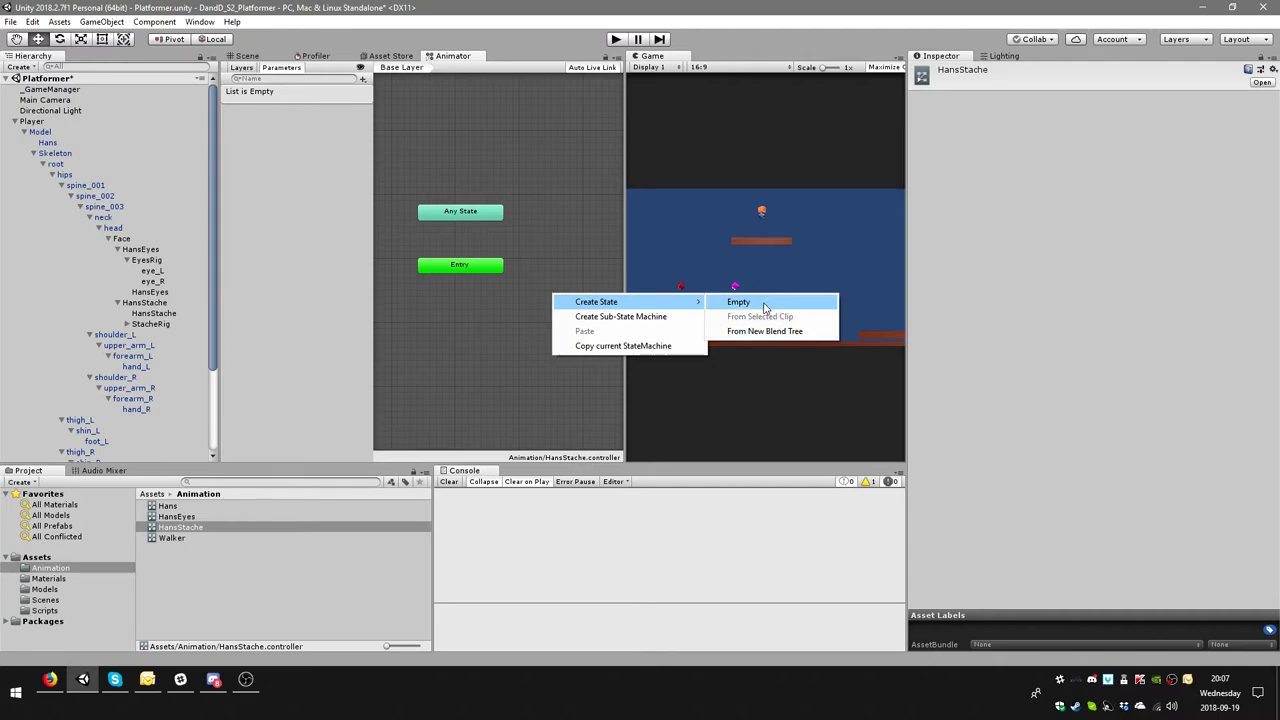
pyautogui.click(764, 306)
pyautogui.moveTo(584, 290); pyautogui.dragTo(434, 292)
pyautogui.click(1002, 70)
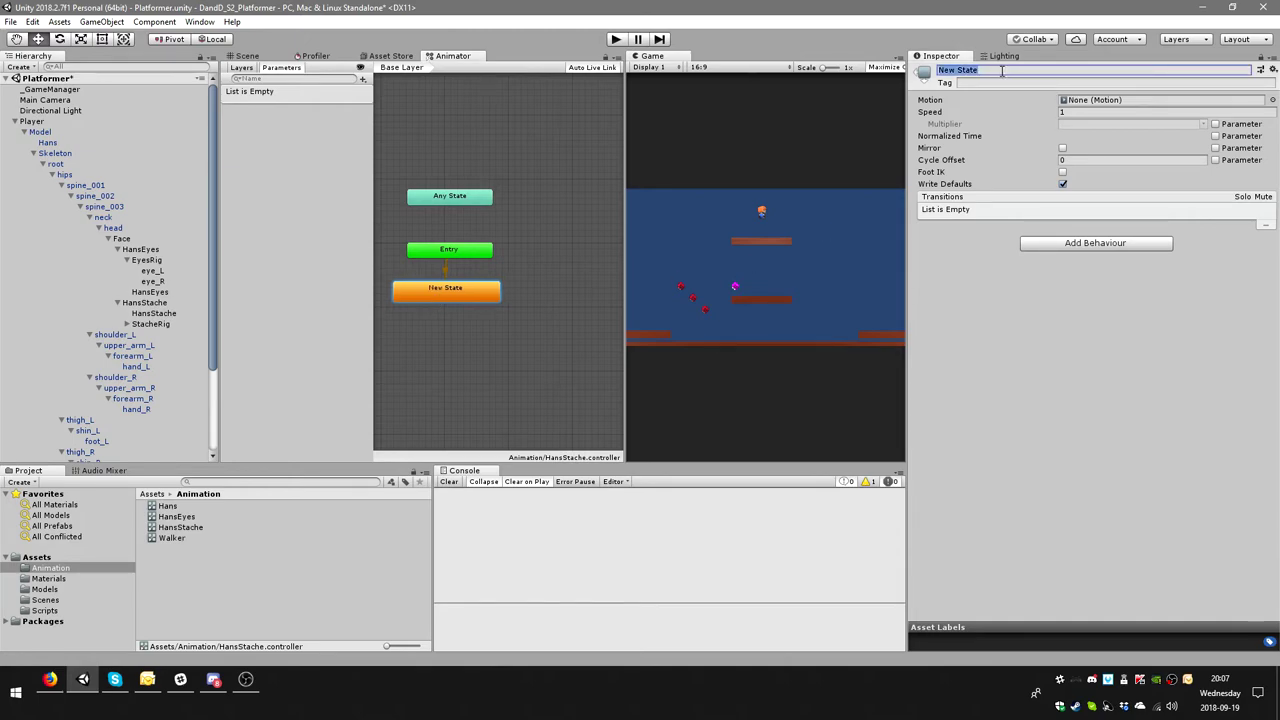
pyautogui.write('Idle')
pyautogui.press('Return')
# - Set the Idle state's Motion to HansStacheIdle
pyautogui.click(1271, 101)
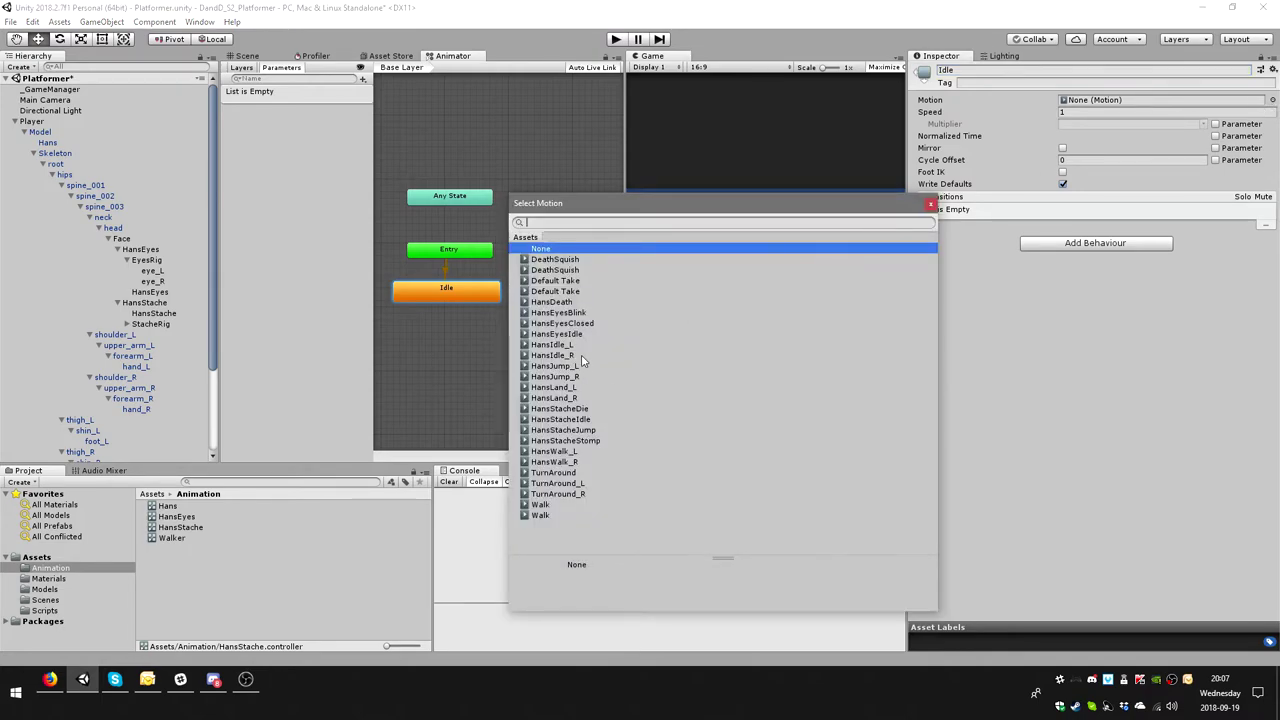
pyautogui.click(575, 420)
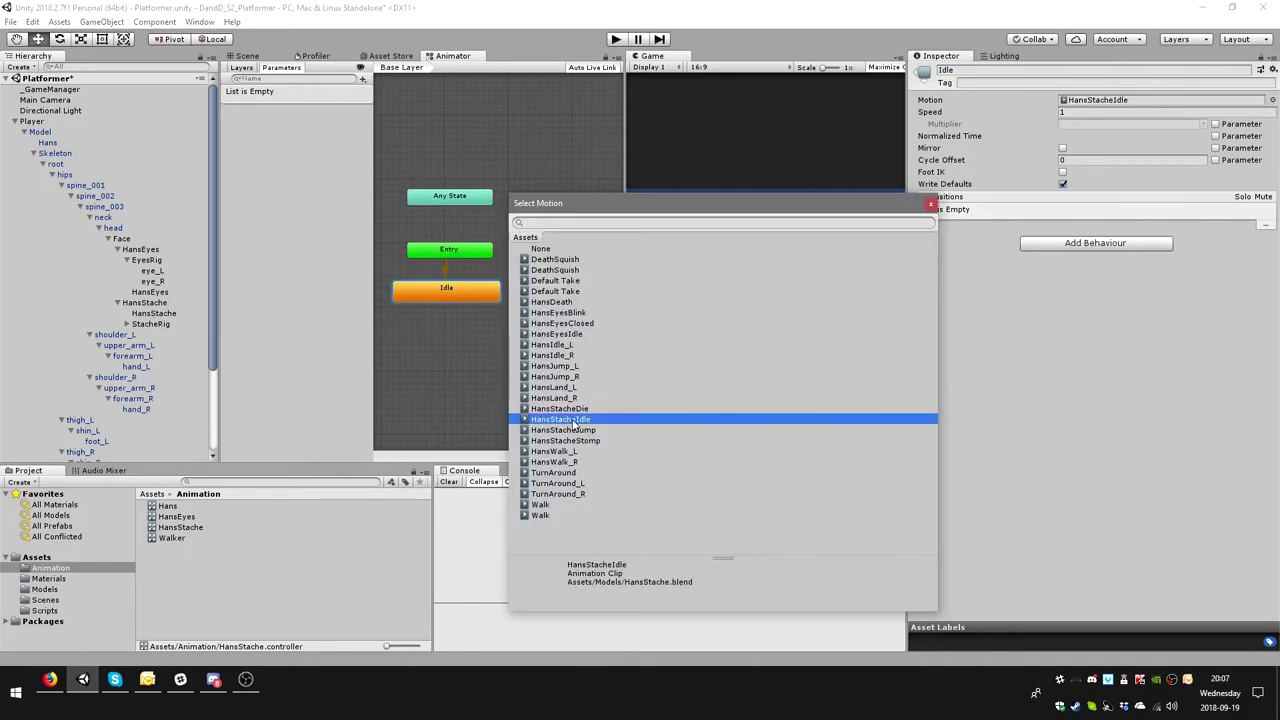
pyautogui.doubleClick(584, 420)
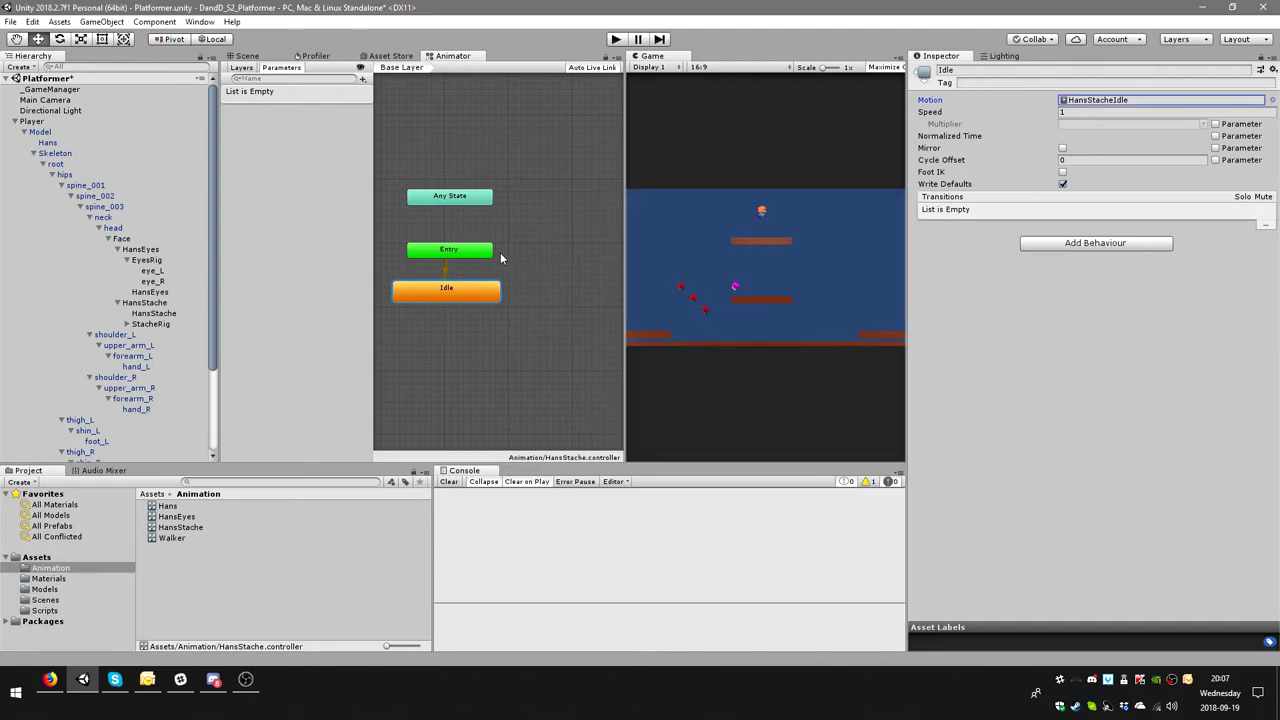
pyautogui.moveTo(527, 290)
pyautogui.mouseDown(button='middle')
pyautogui.moveTo(542, 298)
pyautogui.moveTo(542, 274)
pyautogui.moveTo(521, 275)
pyautogui.moveTo(540, 274)
pyautogui.mouseUp(button='middle')
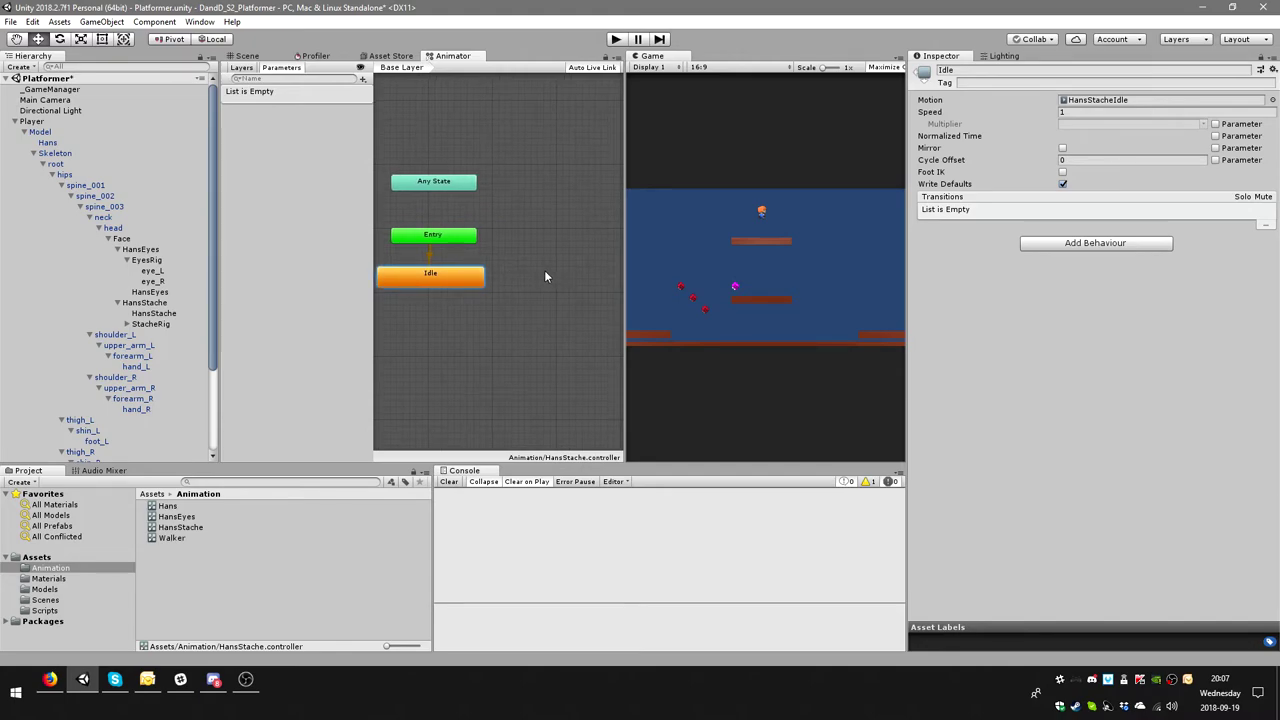
# - Add a Stomp state beside Idle with HansStacheStomp as its motion
pyautogui.rightClick(545, 271)
pyautogui.click(758, 288)
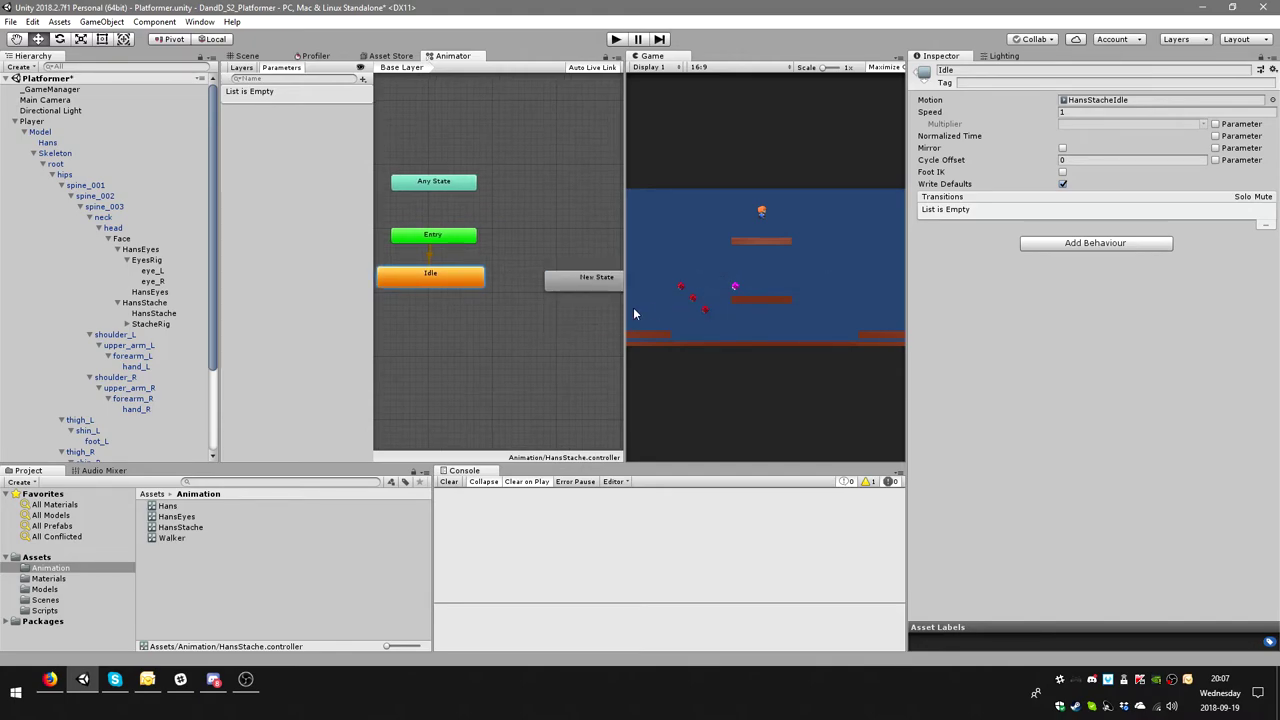
pyautogui.moveTo(587, 279); pyautogui.dragTo(563, 276)
pyautogui.rightClick(563, 276)
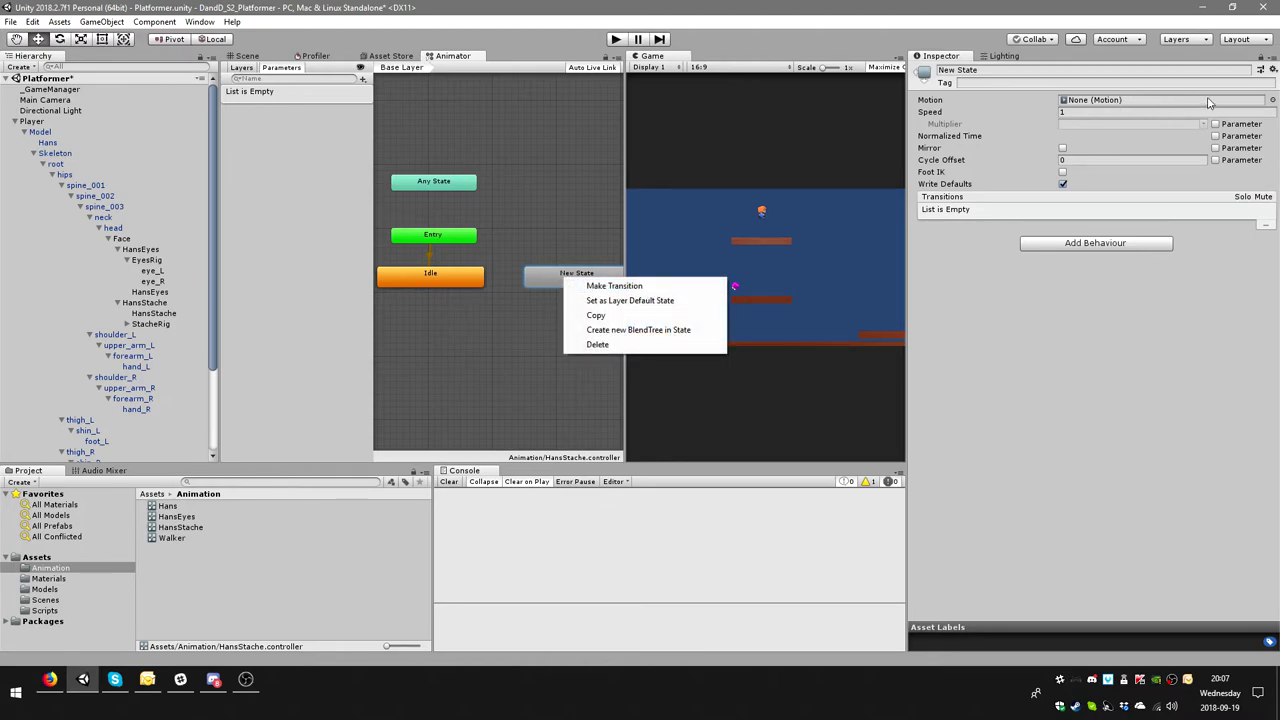
pyautogui.click(993, 70)
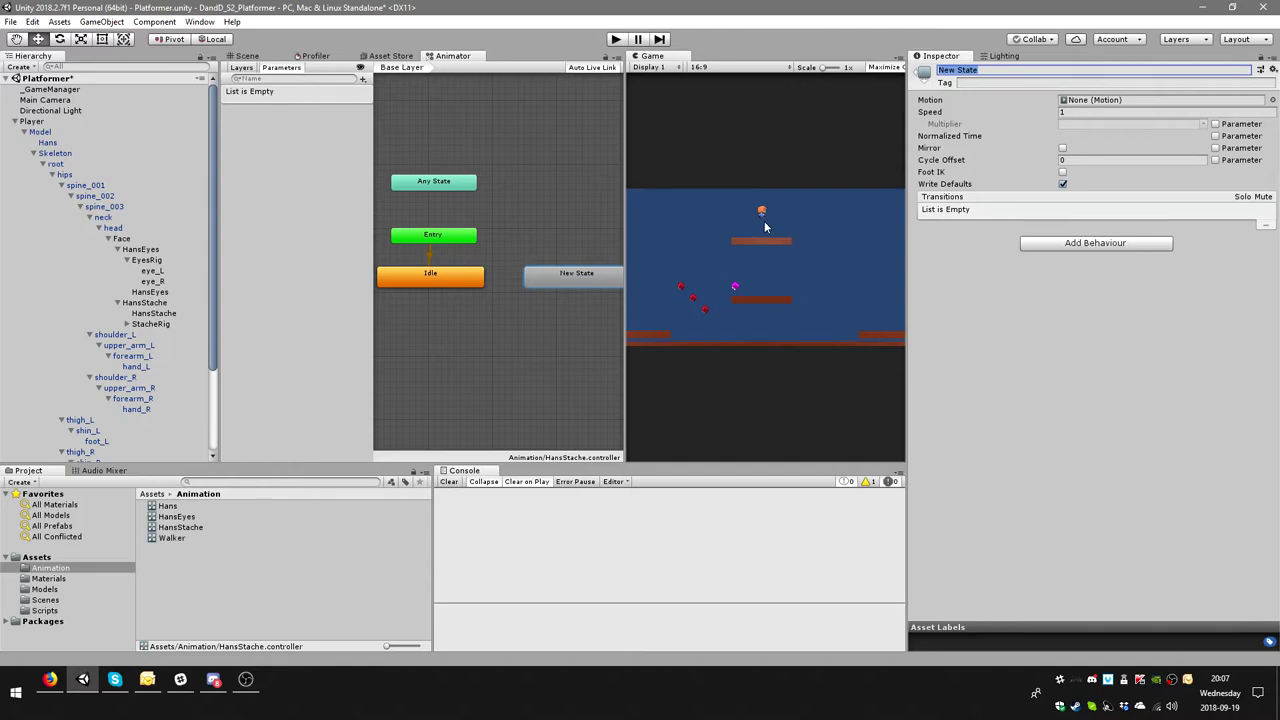
pyautogui.write('Stomp')
pyautogui.press('Return')
pyautogui.click(1272, 99)
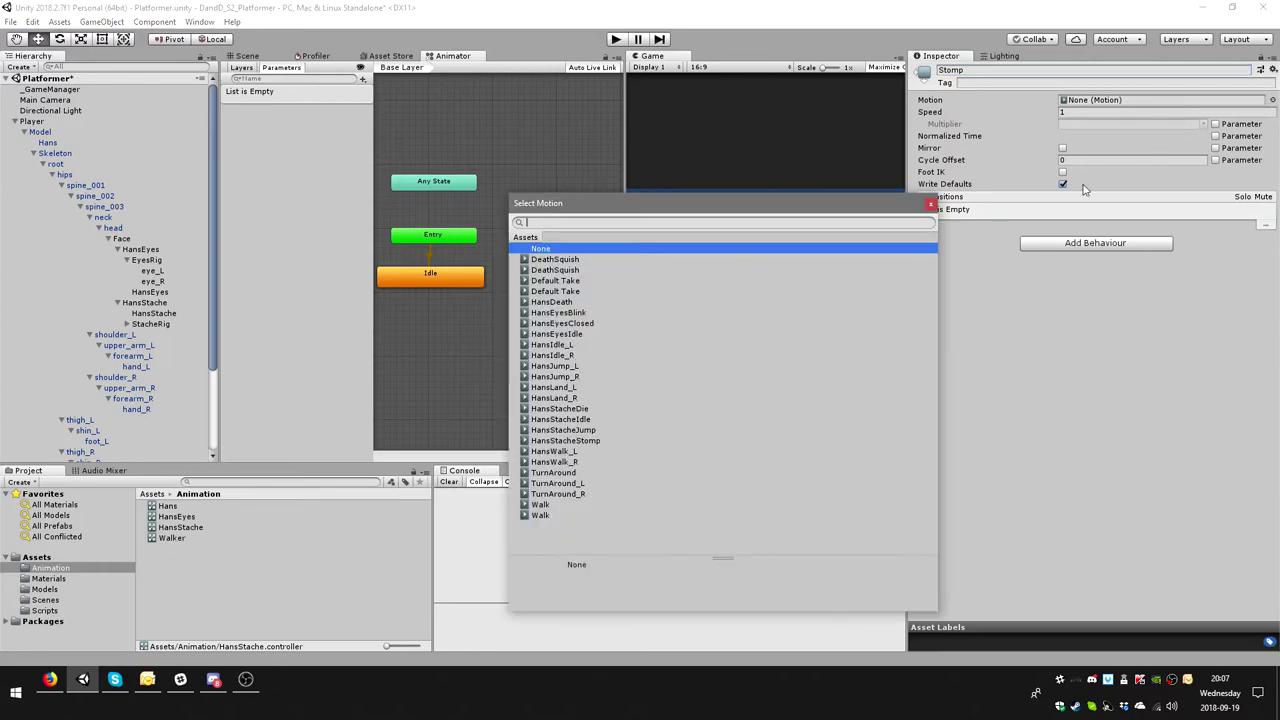
pyautogui.doubleClick(588, 440)
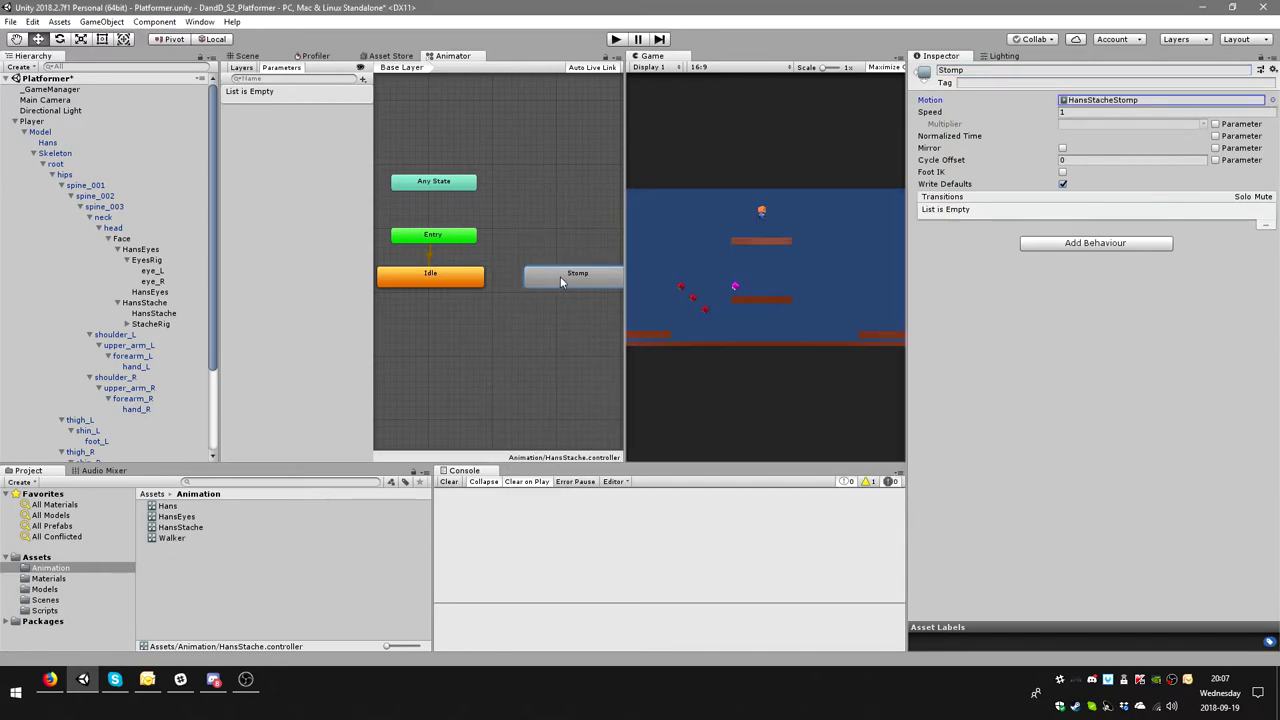
# - Connect Any State to Stomp and Stomp back to Idle with transitions
pyautogui.rightClick(463, 183)
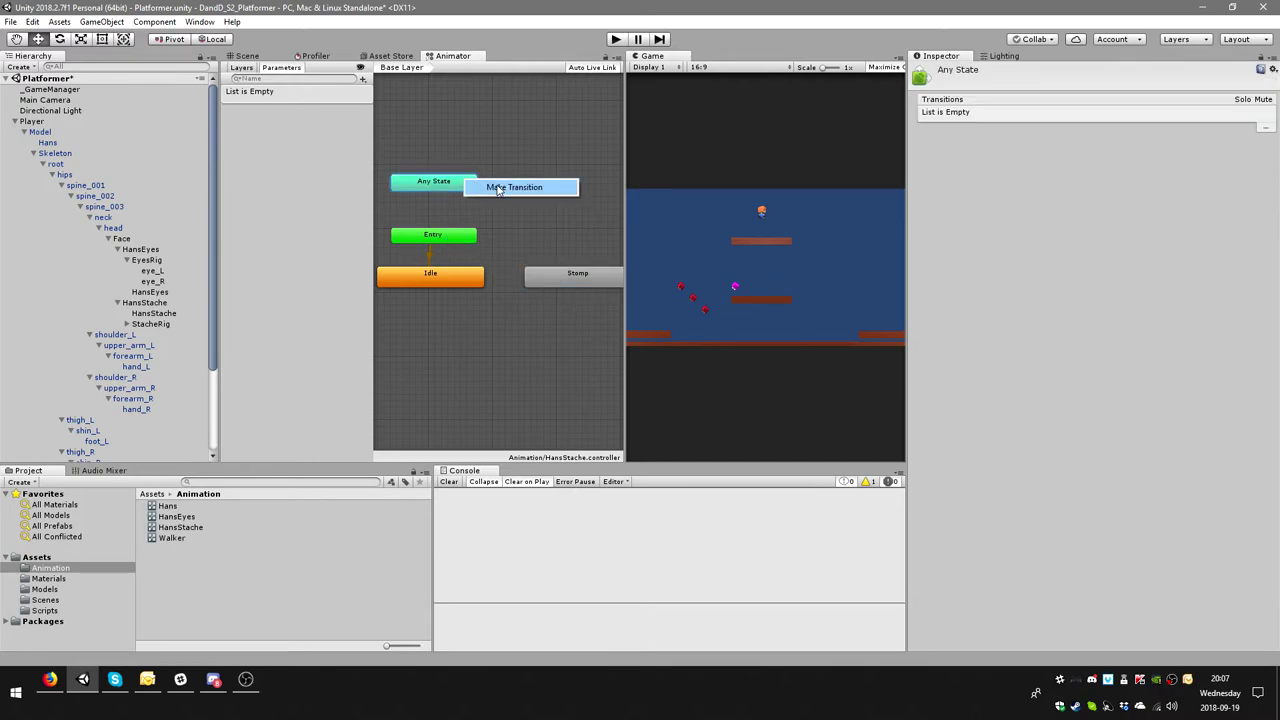
pyautogui.click(500, 189)
pyautogui.click(562, 285)
pyautogui.rightClick(447, 183)
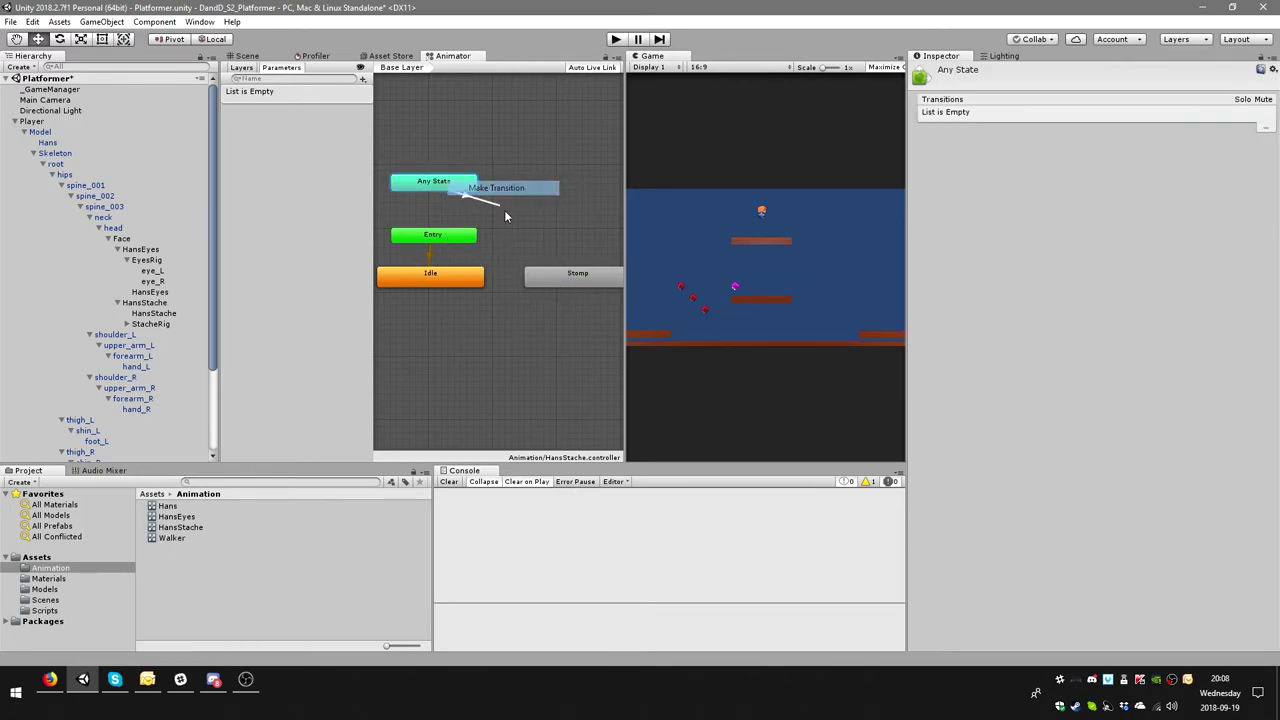
pyautogui.click(500, 189)
pyautogui.click(577, 282)
pyautogui.rightClick(577, 282)
pyautogui.click(608, 289)
pyautogui.click(415, 281)
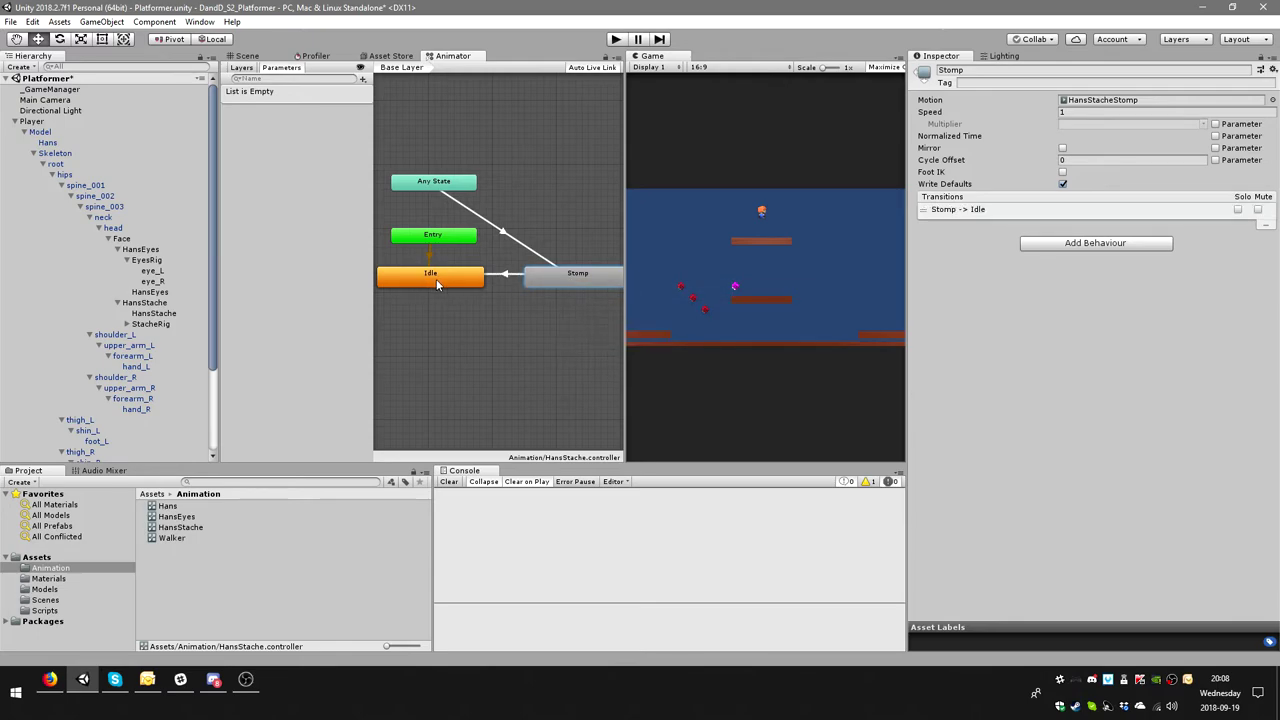
pyautogui.scroll(-2, 531, 286)
pyautogui.scroll(1, 551, 271)
pyautogui.moveTo(551, 271); pyautogui.dragTo(552, 288, button='middle')
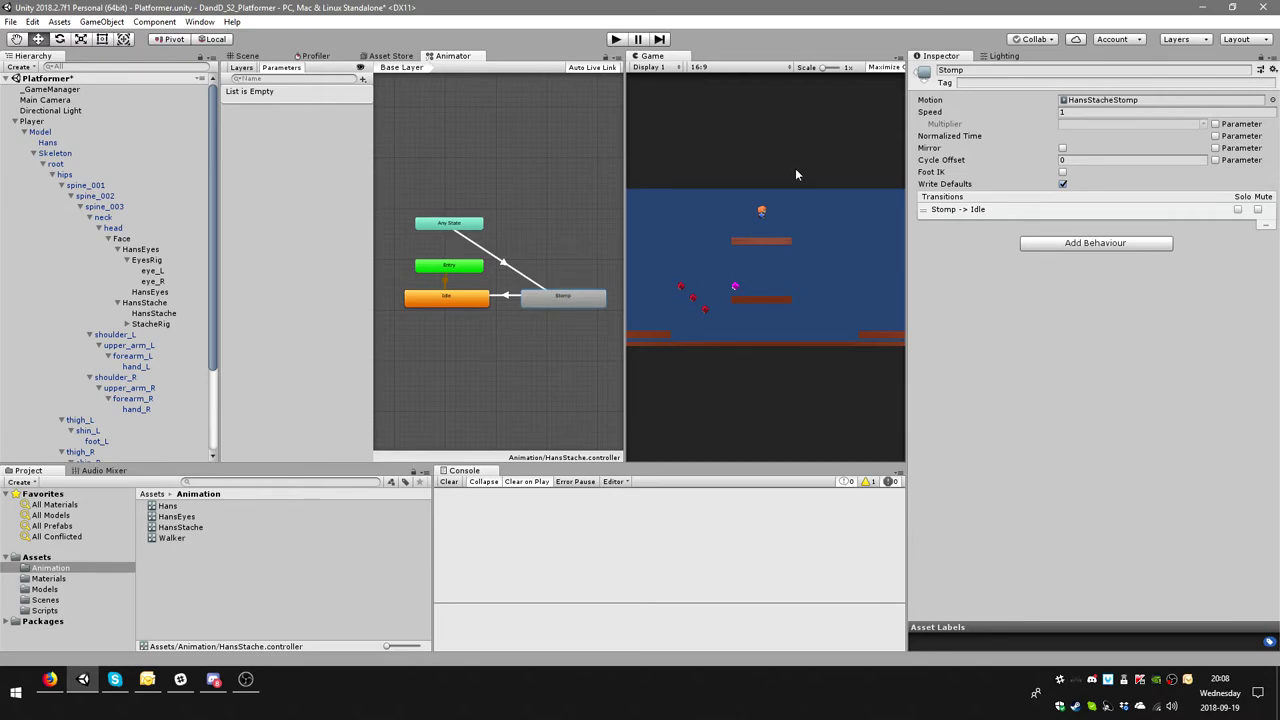
# - Create a new empty state above Stomp and reposition the Entry and Any State nodes
pyautogui.rightClick(533, 235)
pyautogui.moveTo(577, 238)
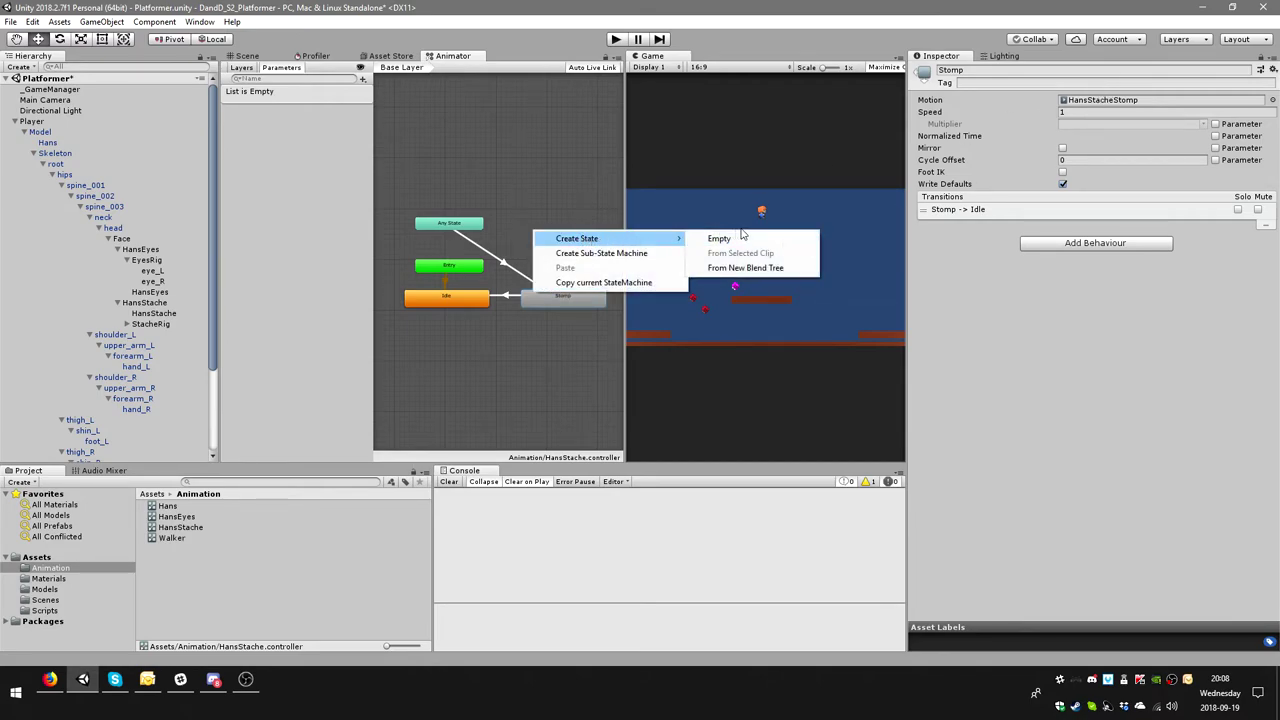
pyautogui.click(738, 238)
pyautogui.moveTo(582, 236); pyautogui.dragTo(568, 250)
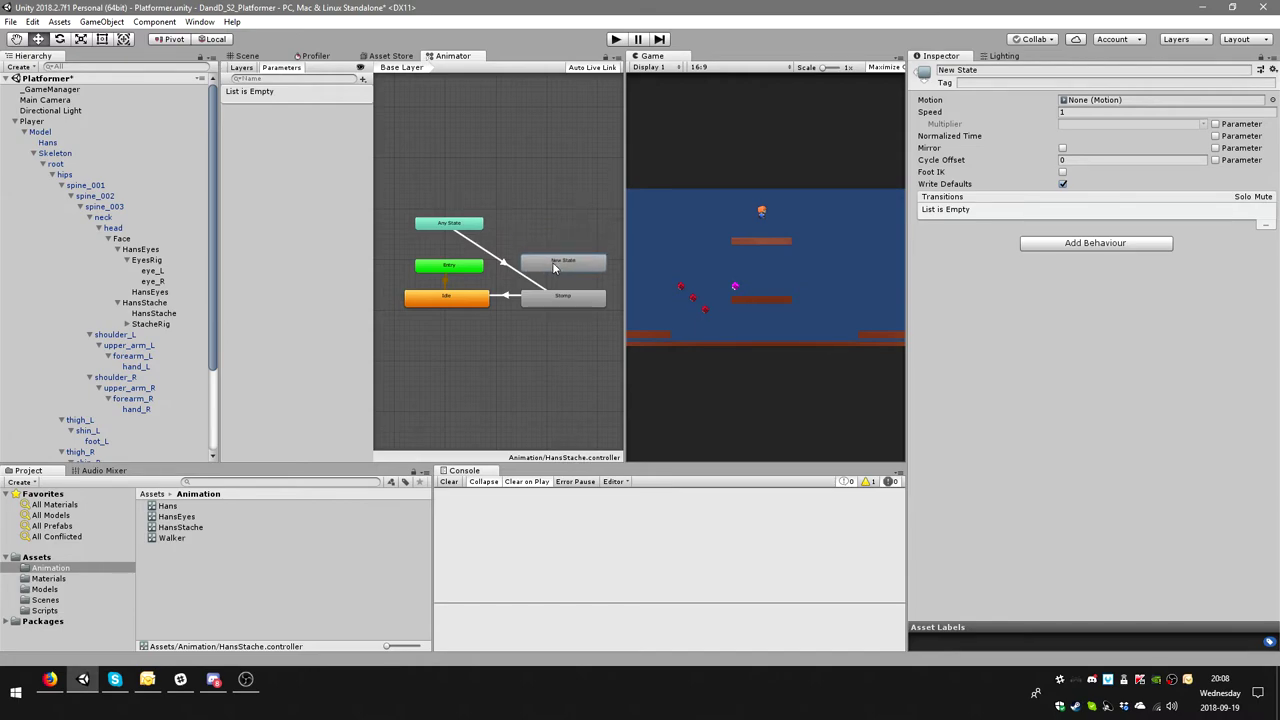
pyautogui.moveTo(553, 259); pyautogui.dragTo(554, 250)
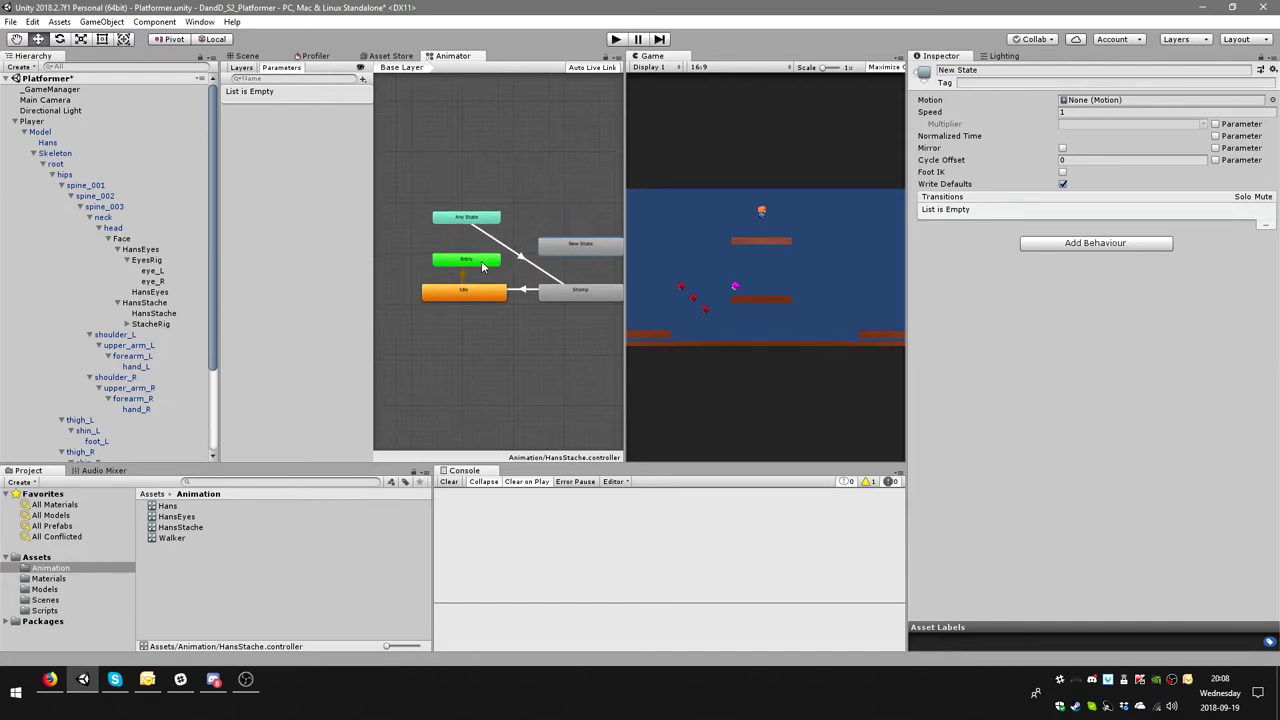
pyautogui.moveTo(462, 253)
pyautogui.mouseDown()
pyautogui.moveTo(440, 285)
pyautogui.moveTo(416, 286)
pyautogui.mouseUp()
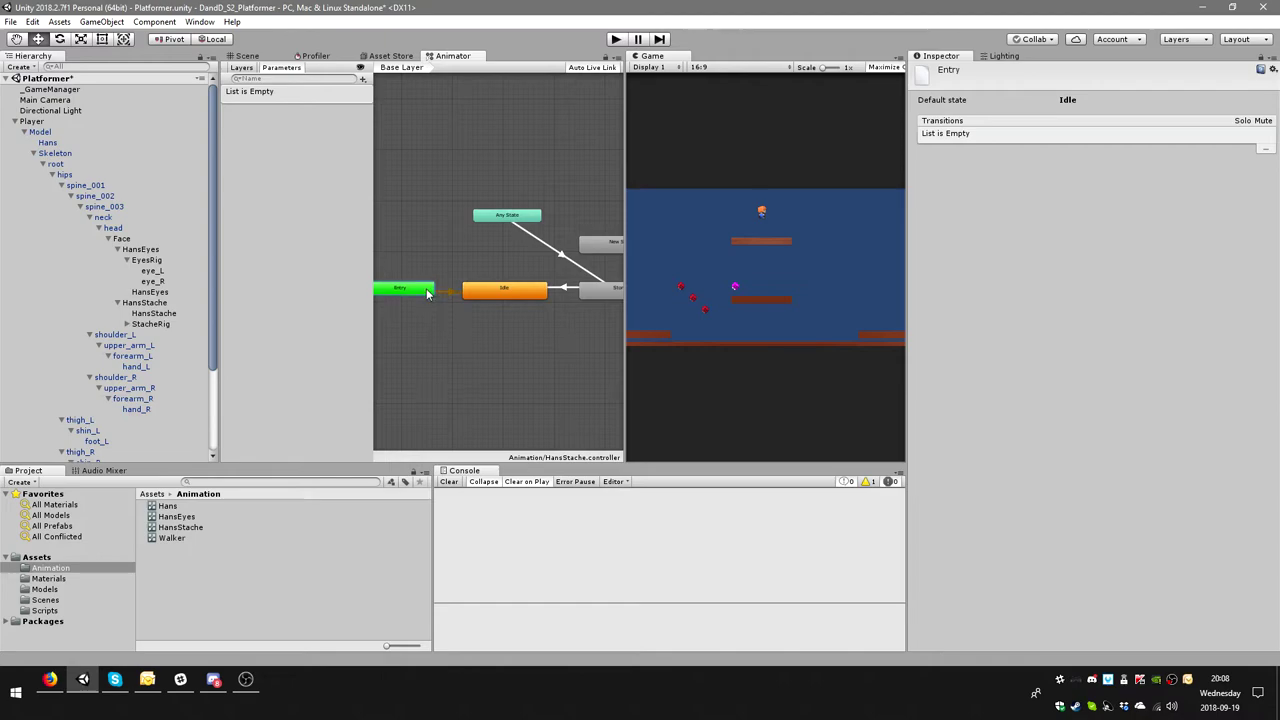
pyautogui.moveTo(560, 268); pyautogui.dragTo(517, 268, button='middle')
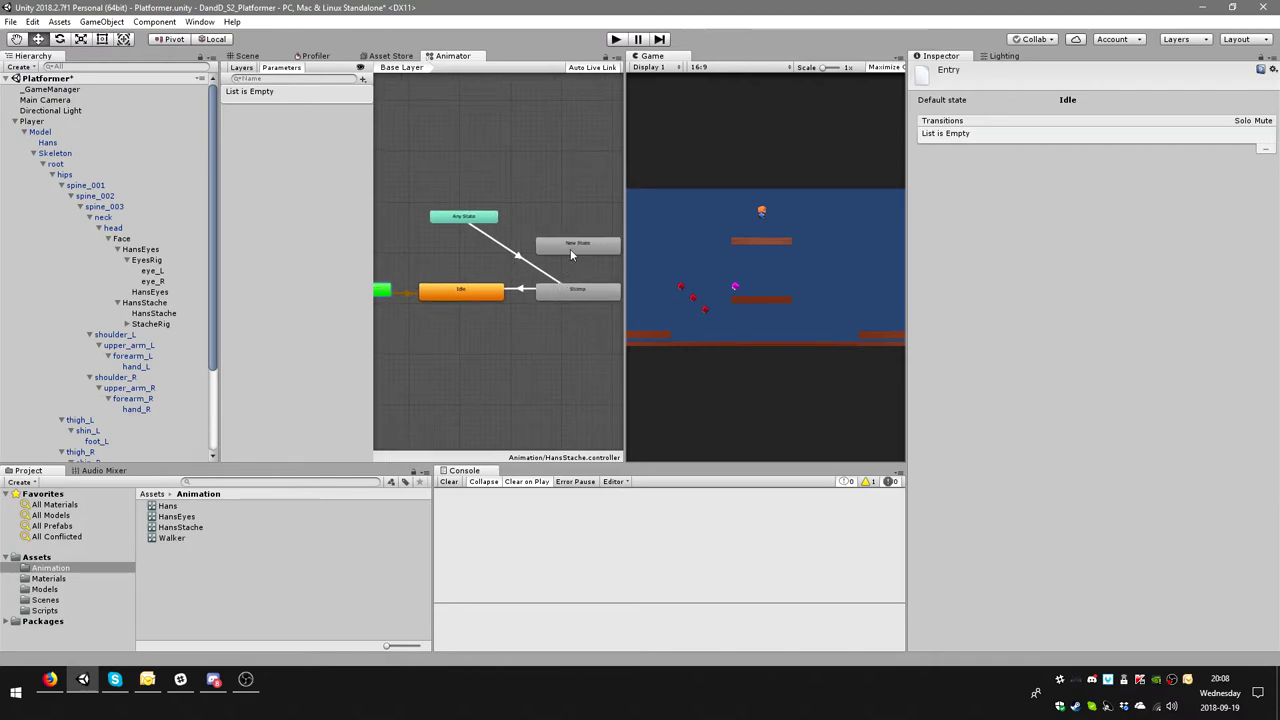
pyautogui.moveTo(463, 217); pyautogui.dragTo(463, 251)
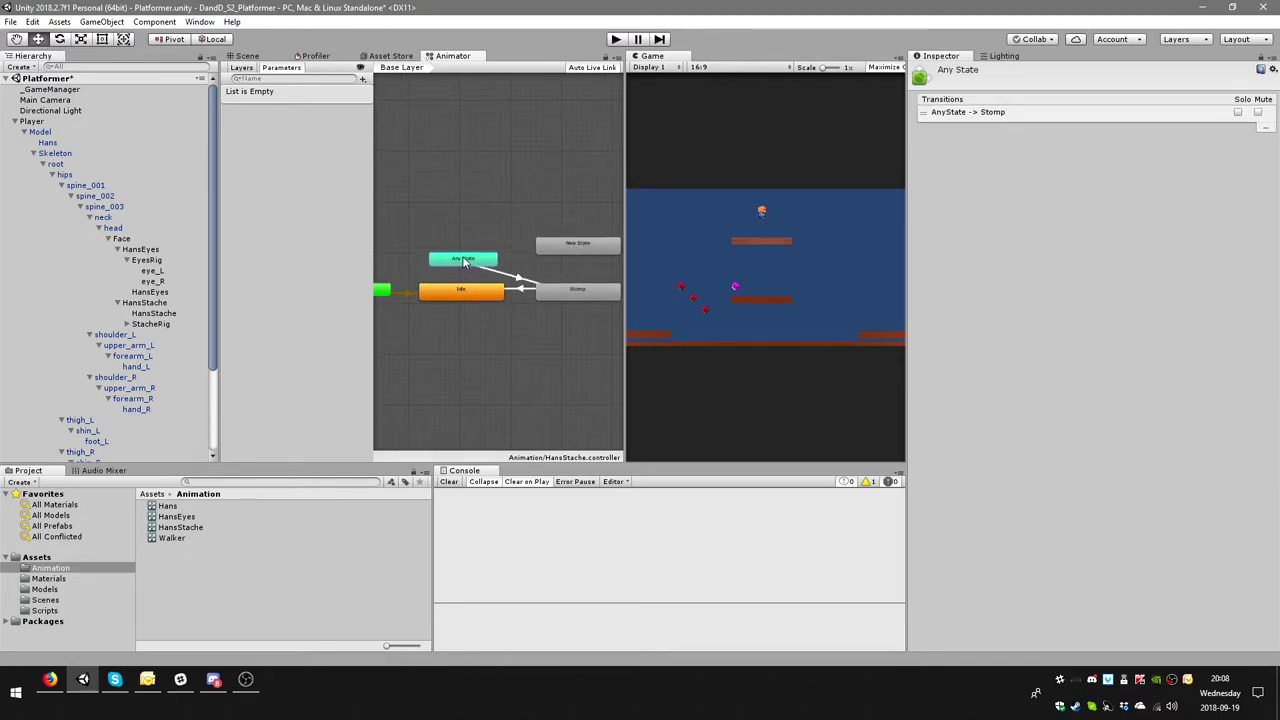
pyautogui.moveTo(529, 243); pyautogui.dragTo(496, 241, button='middle')
# - Name the new state Jump and set its Motion to HansStacheJump
pyautogui.click(544, 243)
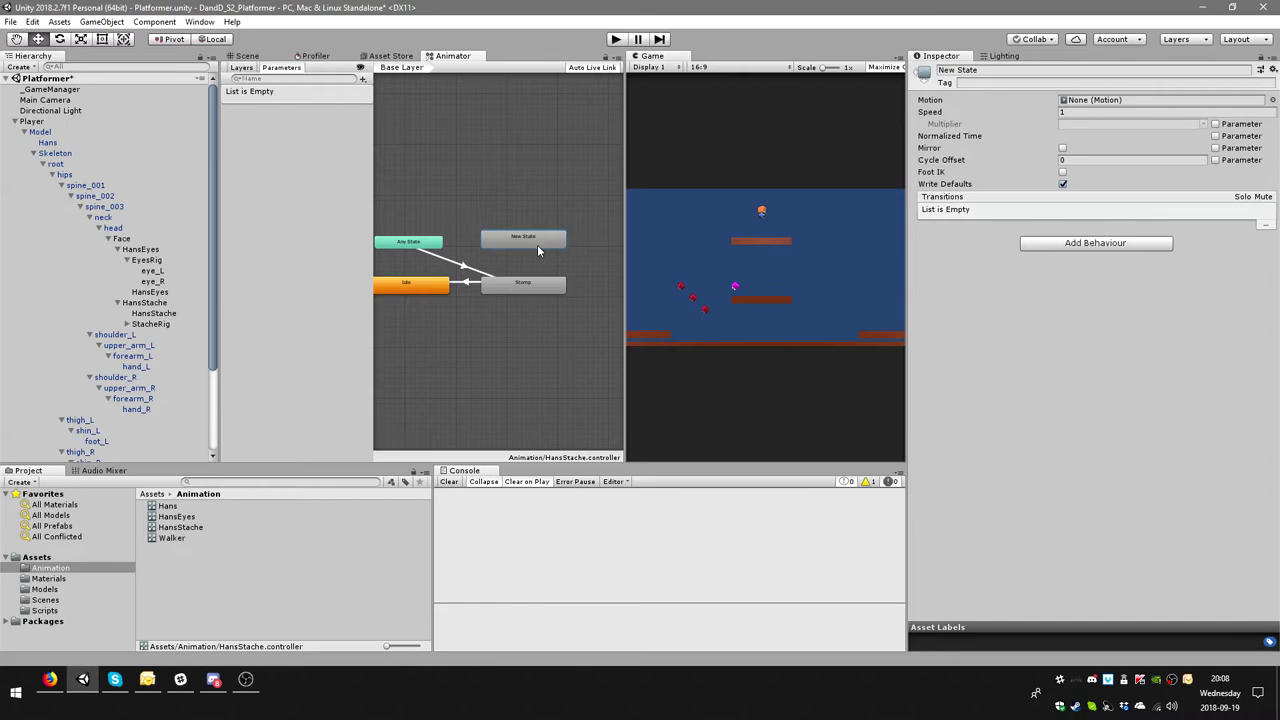
pyautogui.click(989, 70)
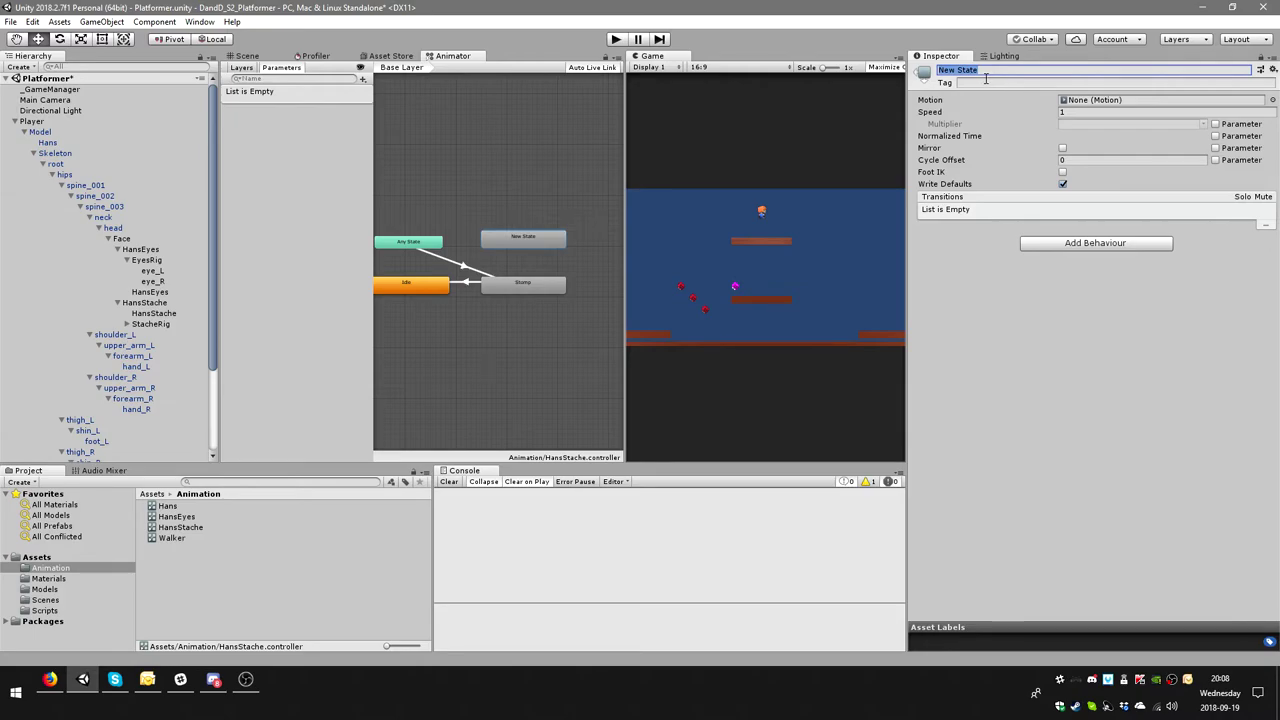
pyautogui.write('Jump')
pyautogui.press('Return')
pyautogui.click(1272, 101)
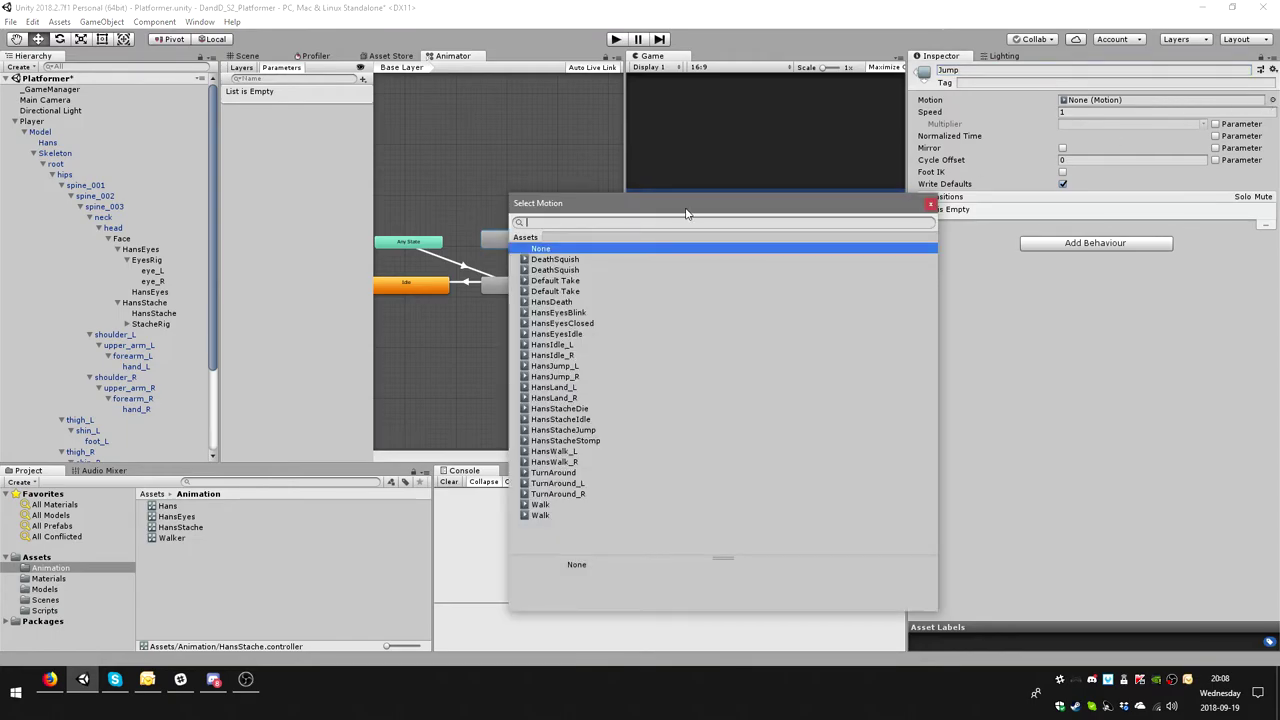
pyautogui.doubleClick(575, 430)
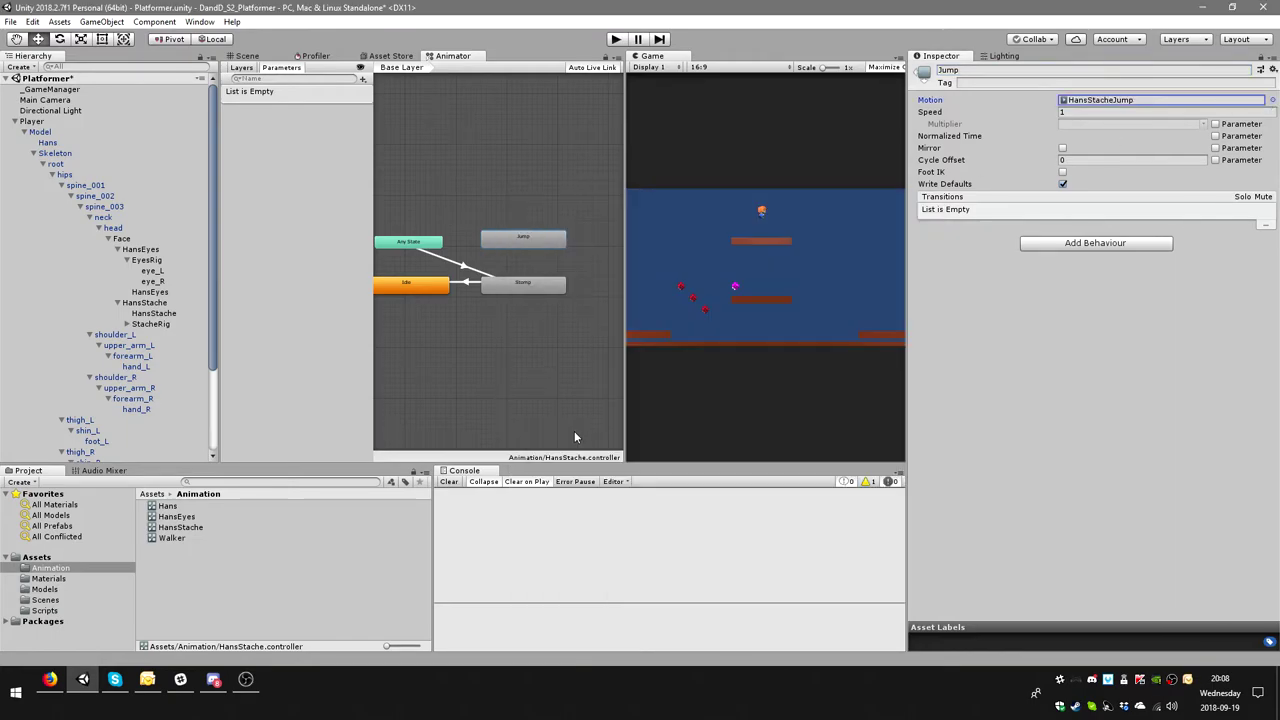
# - Add transitions from Any State to Jump and from Jump back to Idle
pyautogui.rightClick(410, 242)
pyautogui.click(450, 252)
pyautogui.click(521, 244)
pyautogui.rightClick(521, 244)
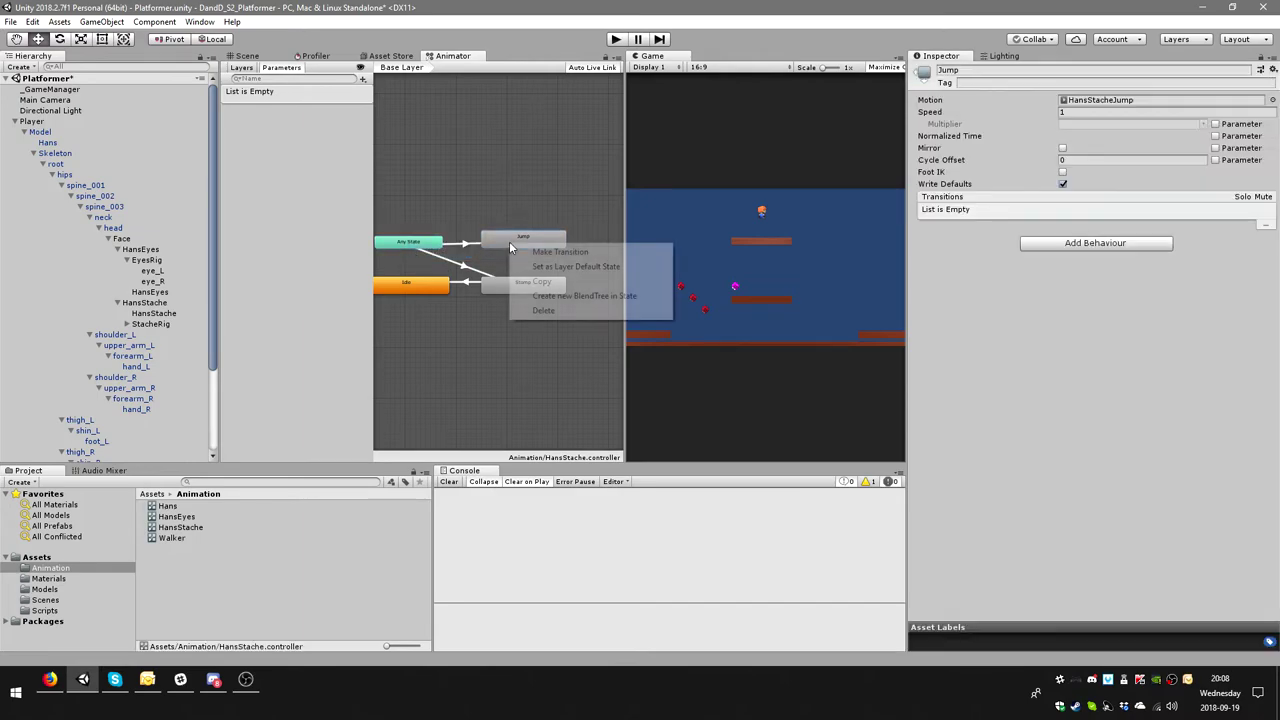
pyautogui.click(541, 250)
pyautogui.click(420, 288)
# - Rearrange Any State, Entry, Jump and Stomp so the graph is neatly laid out
pyautogui.moveTo(420, 288); pyautogui.dragTo(477, 331, button='middle')
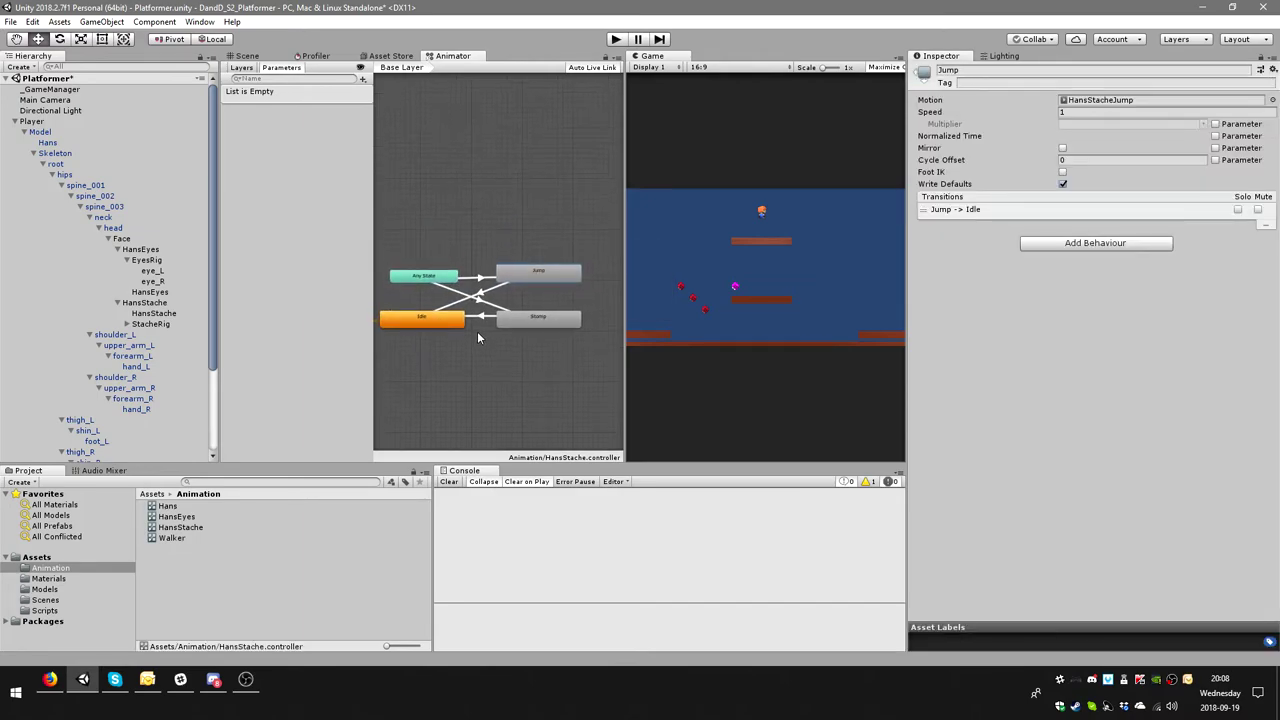
pyautogui.moveTo(427, 276); pyautogui.dragTo(427, 258)
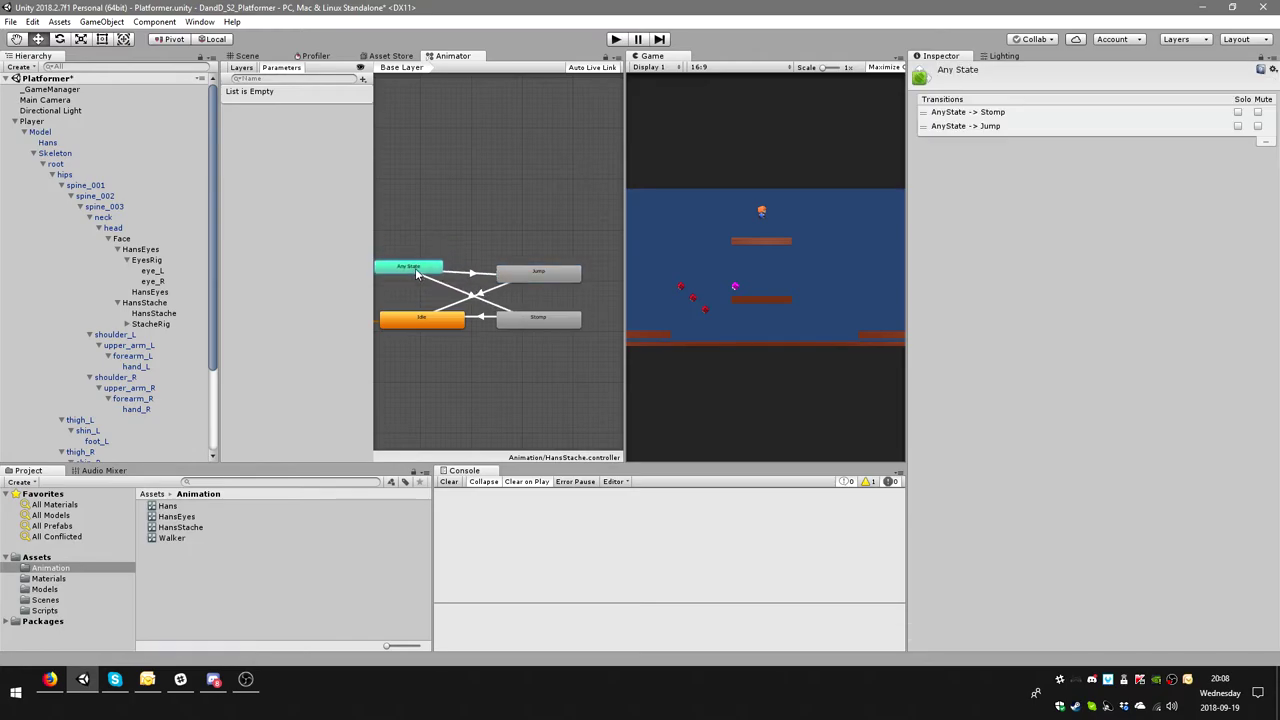
pyautogui.moveTo(427, 262); pyautogui.dragTo(464, 245, button='middle')
pyautogui.moveTo(451, 255); pyautogui.dragTo(438, 308)
pyautogui.click(575, 257)
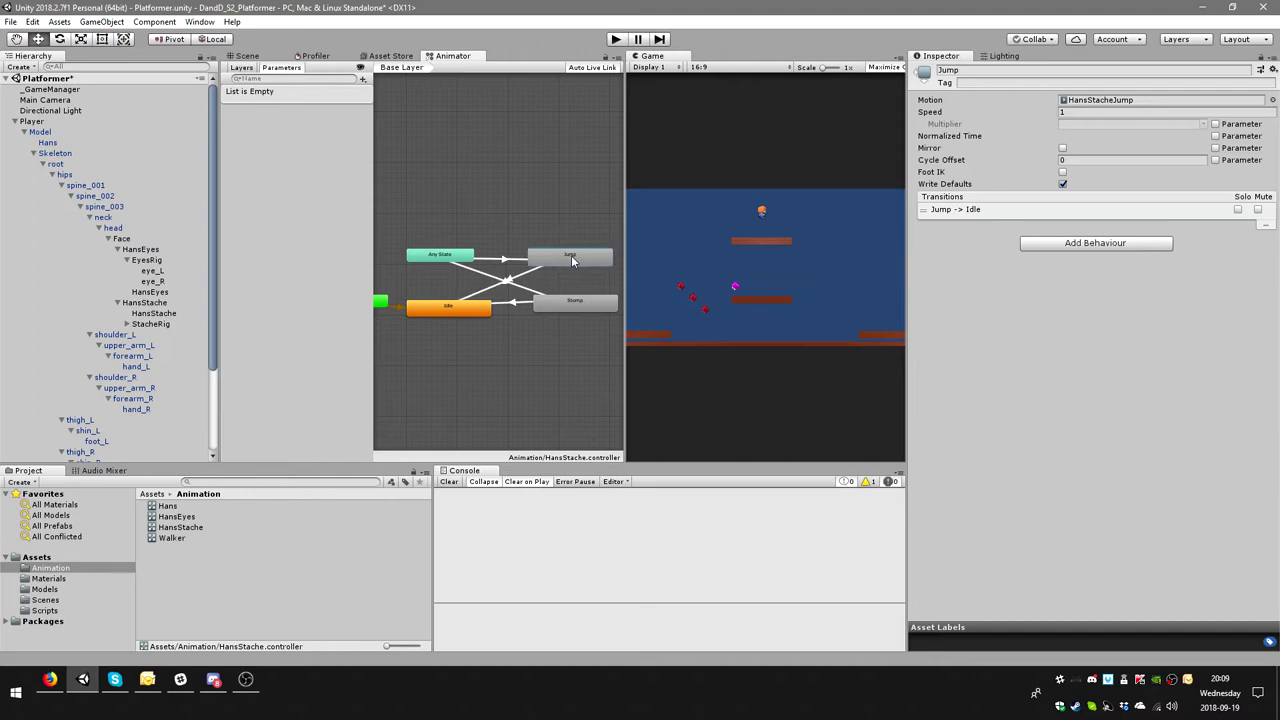
pyautogui.moveTo(579, 258)
pyautogui.mouseDown()
pyautogui.moveTo(587, 233)
pyautogui.moveTo(606, 250)
pyautogui.mouseUp()
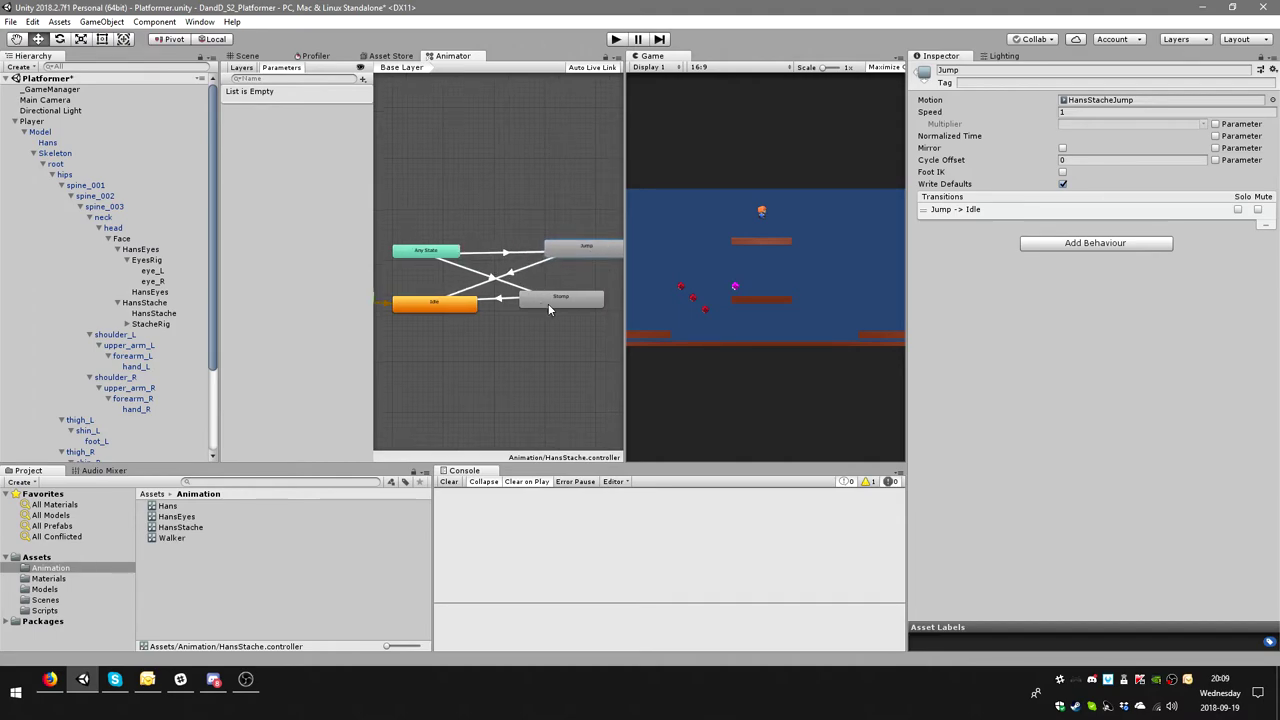
pyautogui.moveTo(548, 303); pyautogui.dragTo(576, 306)
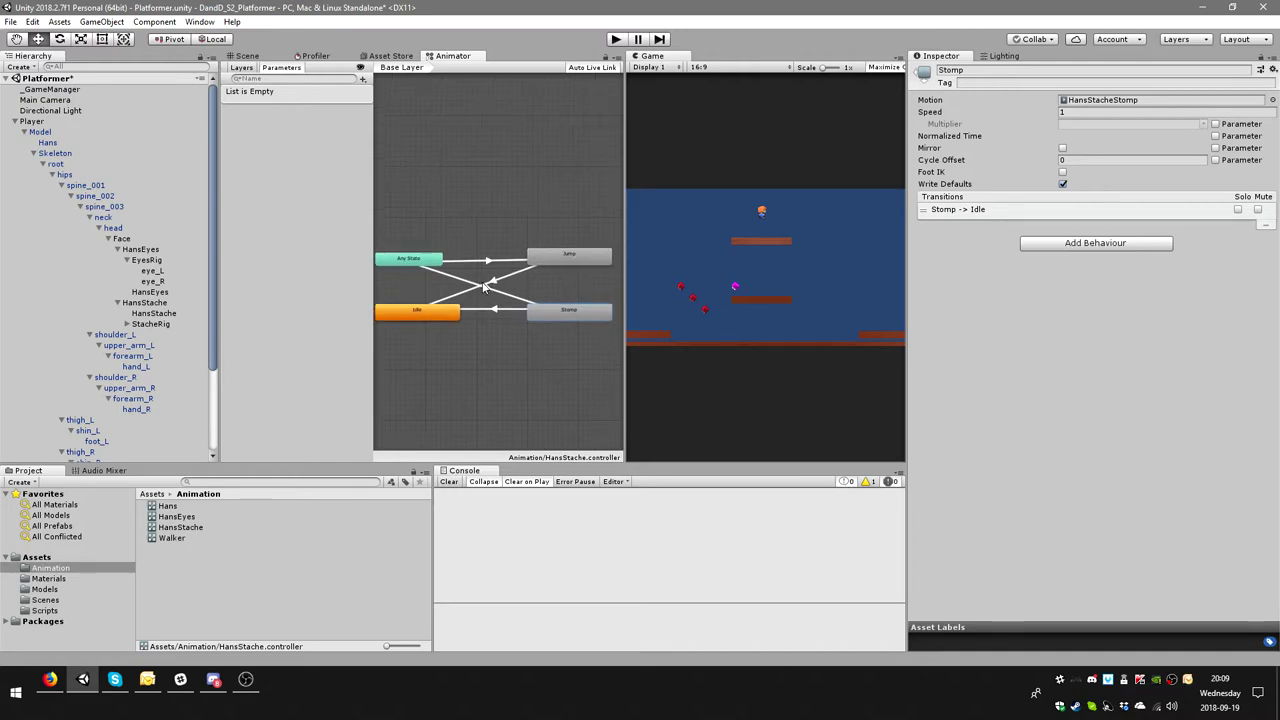
pyautogui.moveTo(573, 306)
pyautogui.mouseDown(button='middle')
pyautogui.moveTo(548, 314)
pyautogui.moveTo(534, 290)
pyautogui.mouseUp(button='middle')
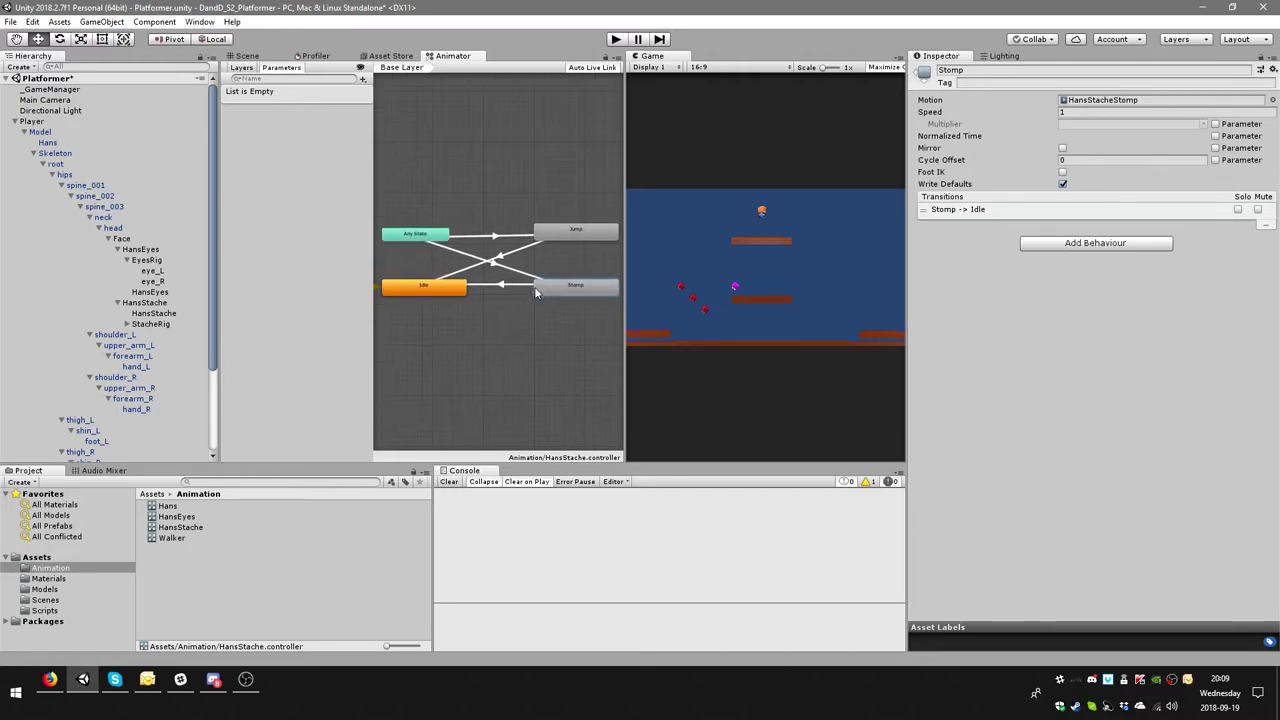
pyautogui.moveTo(557, 300); pyautogui.dragTo(564, 292)
# - Create another empty state above Jump and adjust the node positions
pyautogui.rightClick(540, 177)
pyautogui.moveTo(585, 178)
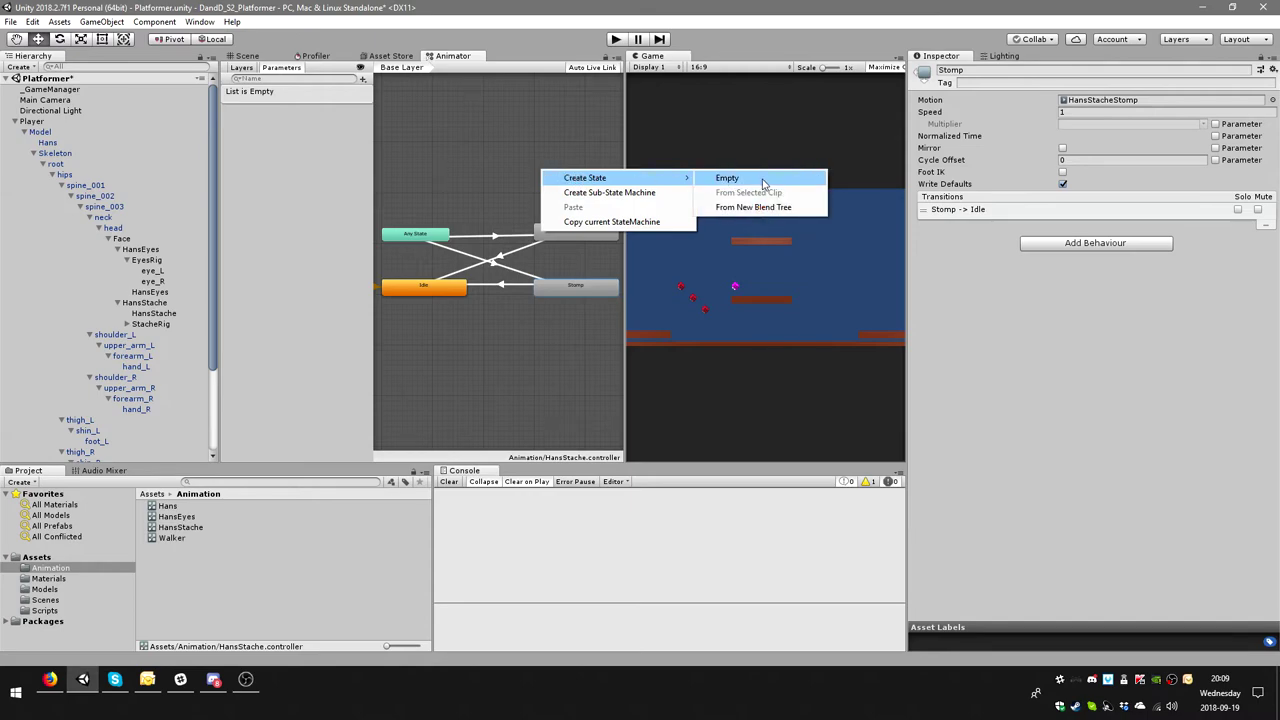
pyautogui.click(763, 180)
pyautogui.moveTo(582, 177); pyautogui.dragTo(575, 166)
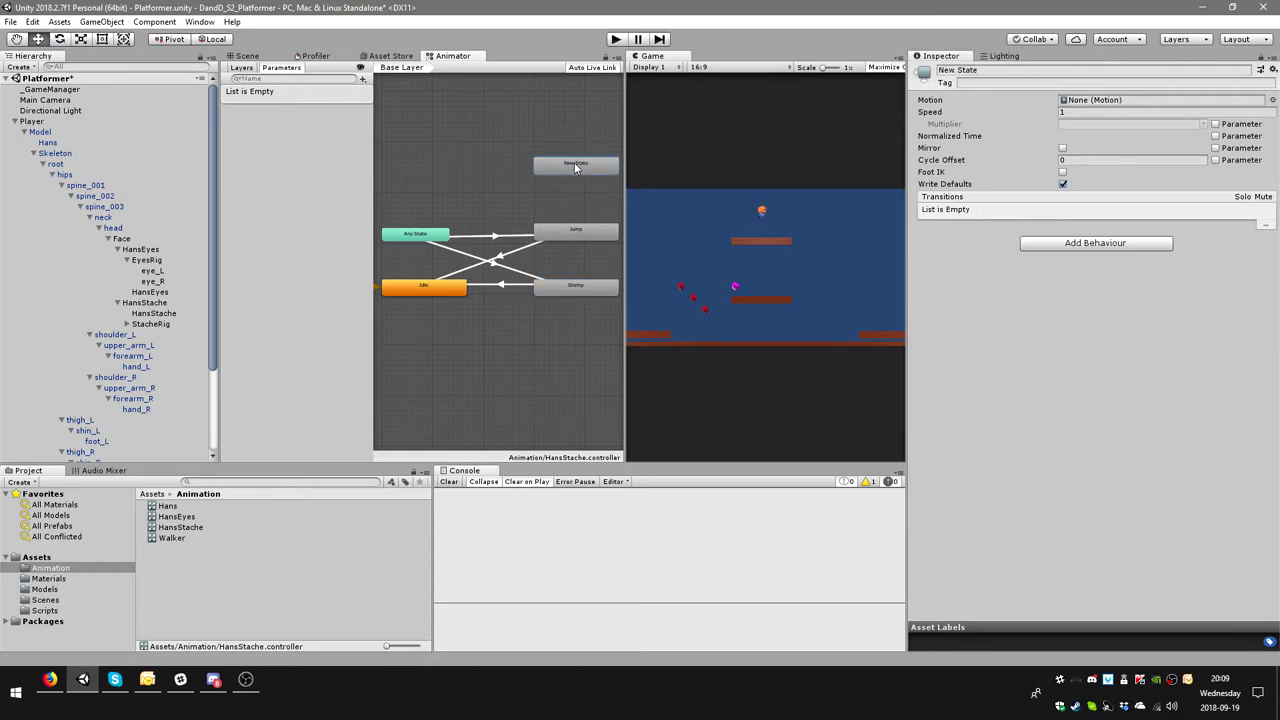
pyautogui.moveTo(566, 228); pyautogui.dragTo(566, 233)
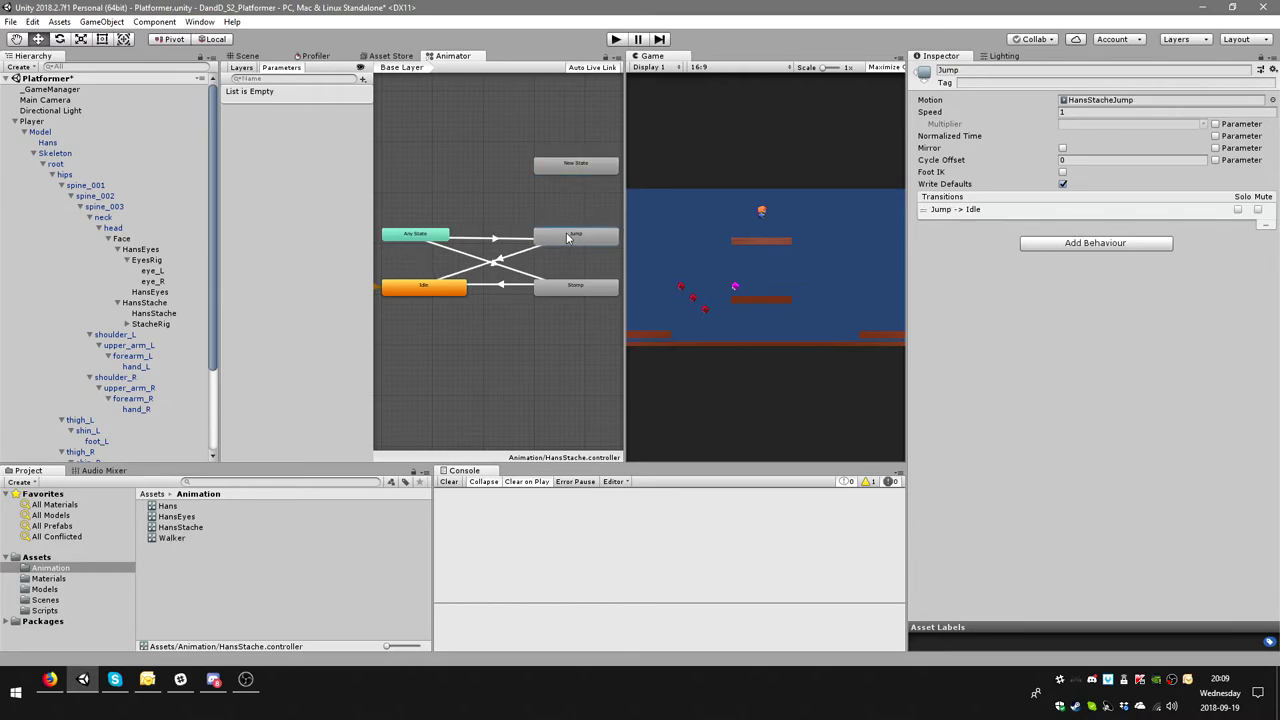
pyautogui.click(568, 179)
pyautogui.moveTo(567, 167); pyautogui.dragTo(566, 187)
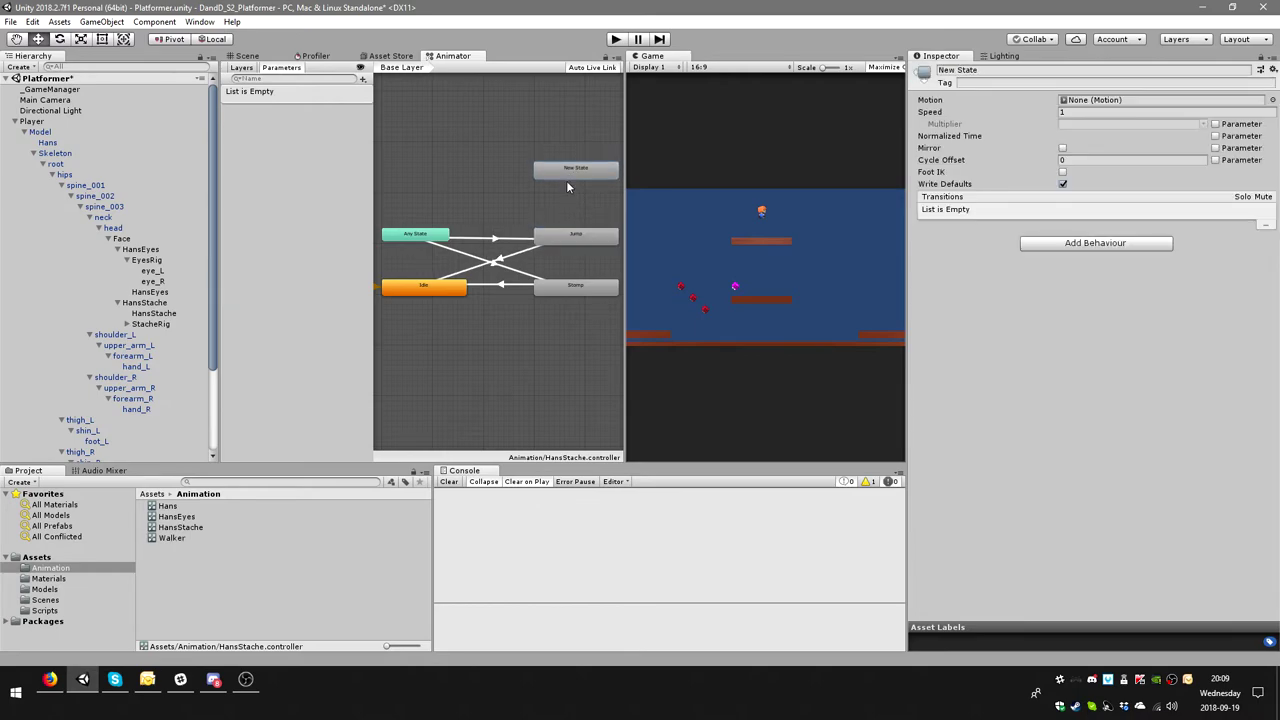
# - Connect Any State to the new state, discarding a stray transition from it to Idle
pyautogui.rightClick(438, 234)
pyautogui.click(470, 238)
pyautogui.click(450, 205)
pyautogui.click(440, 235)
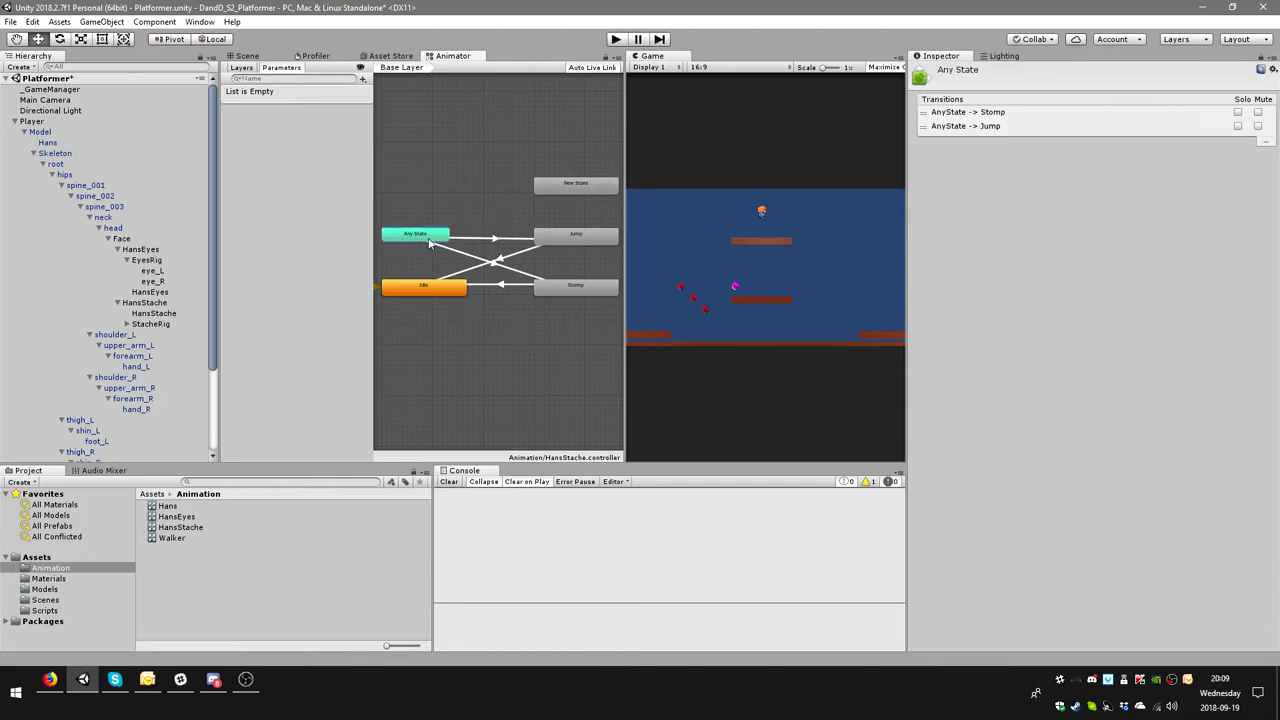
pyautogui.rightClick(446, 238)
pyautogui.click(455, 248)
pyautogui.click(575, 185)
pyautogui.rightClick(580, 186)
pyautogui.click(605, 194)
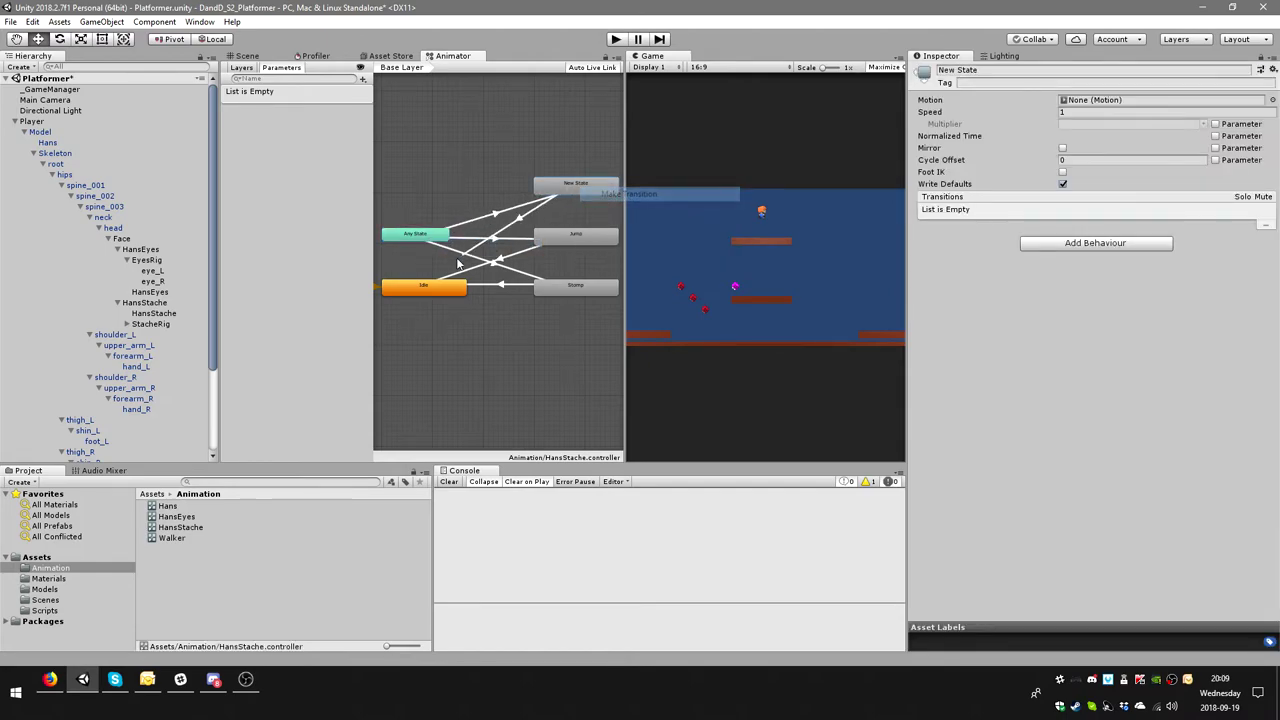
pyautogui.click(430, 290)
pyautogui.click(584, 200)
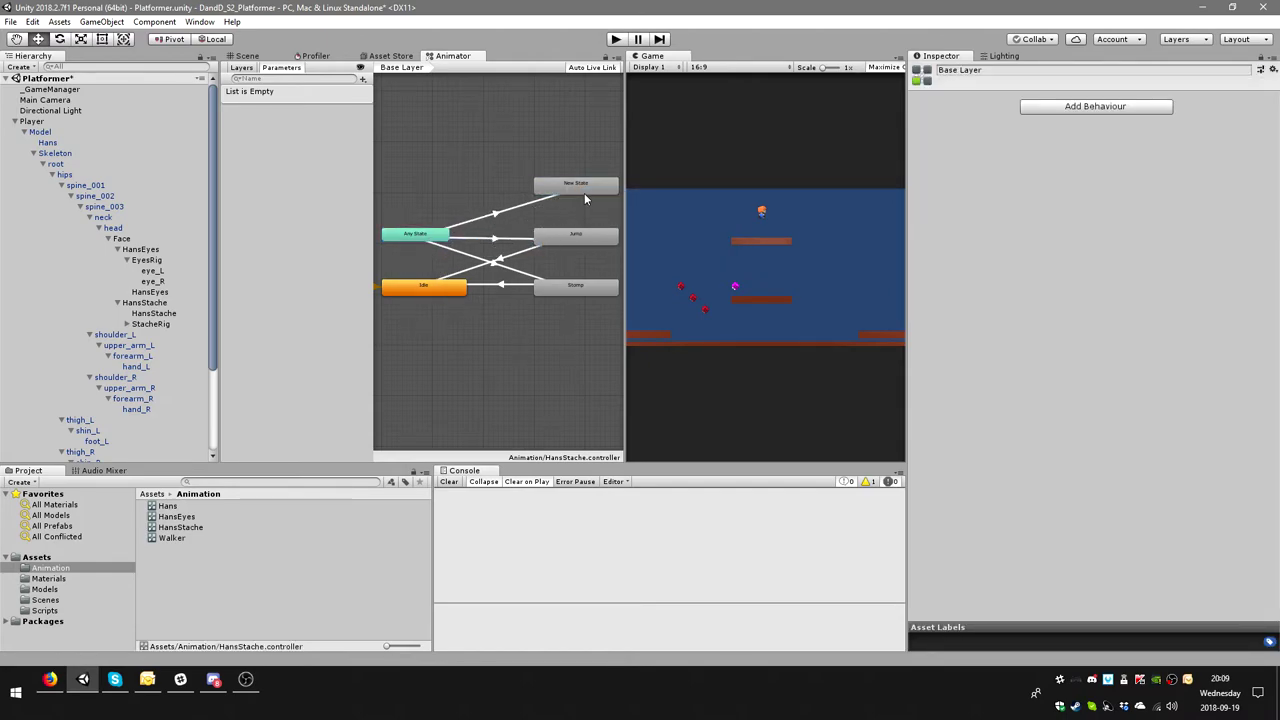
pyautogui.click(584, 188)
# - Name the new state Die and assign HansStacheDie as its Motion
pyautogui.click(968, 71)
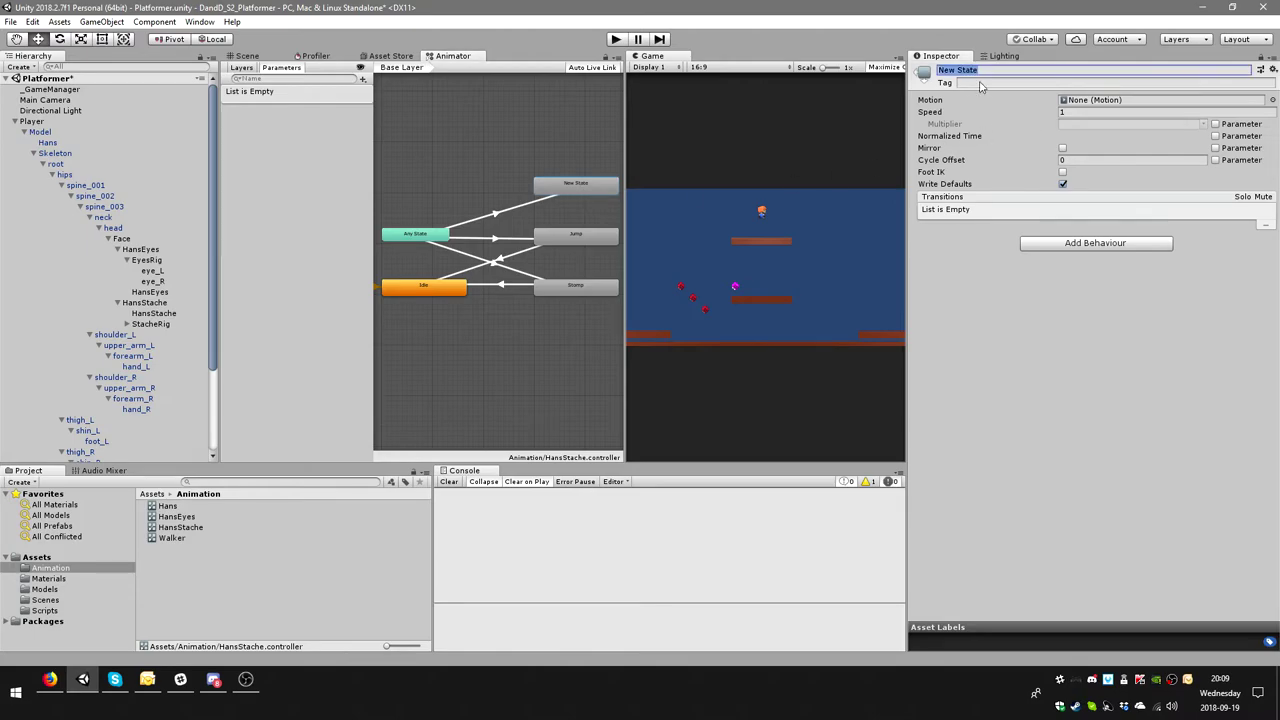
pyautogui.write('Die')
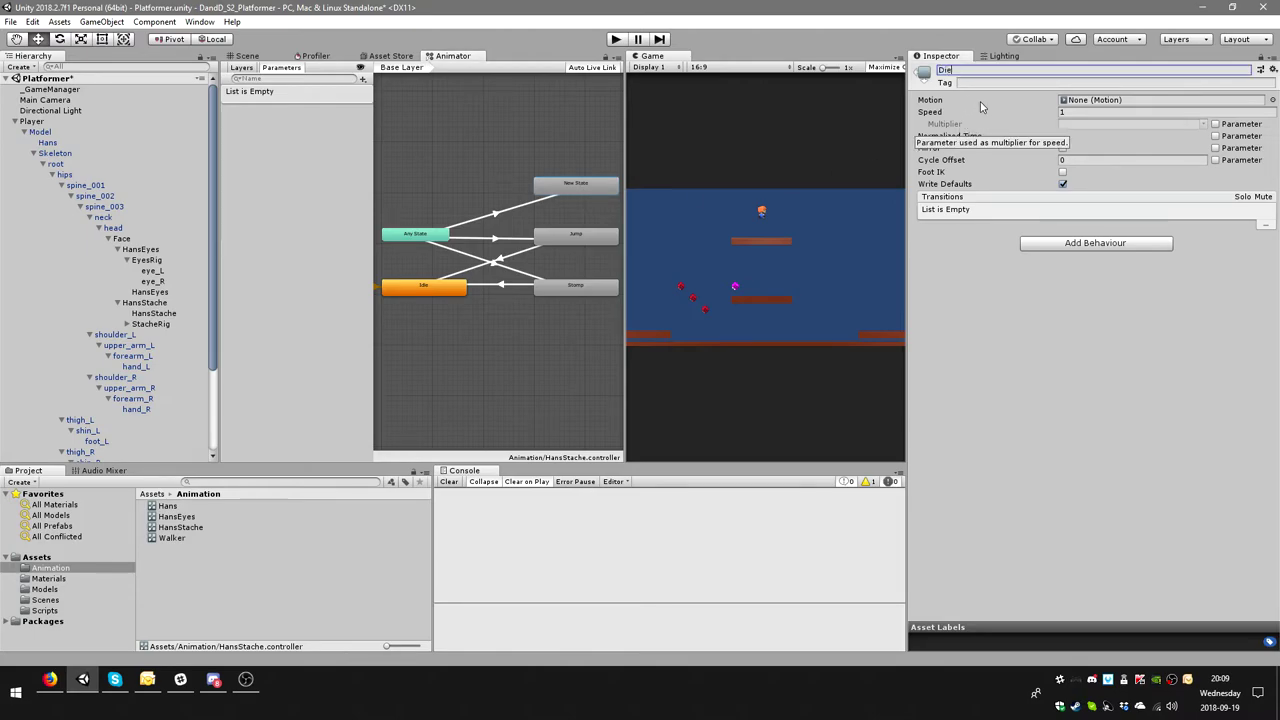
pyautogui.press('Return')
pyautogui.click(1272, 100)
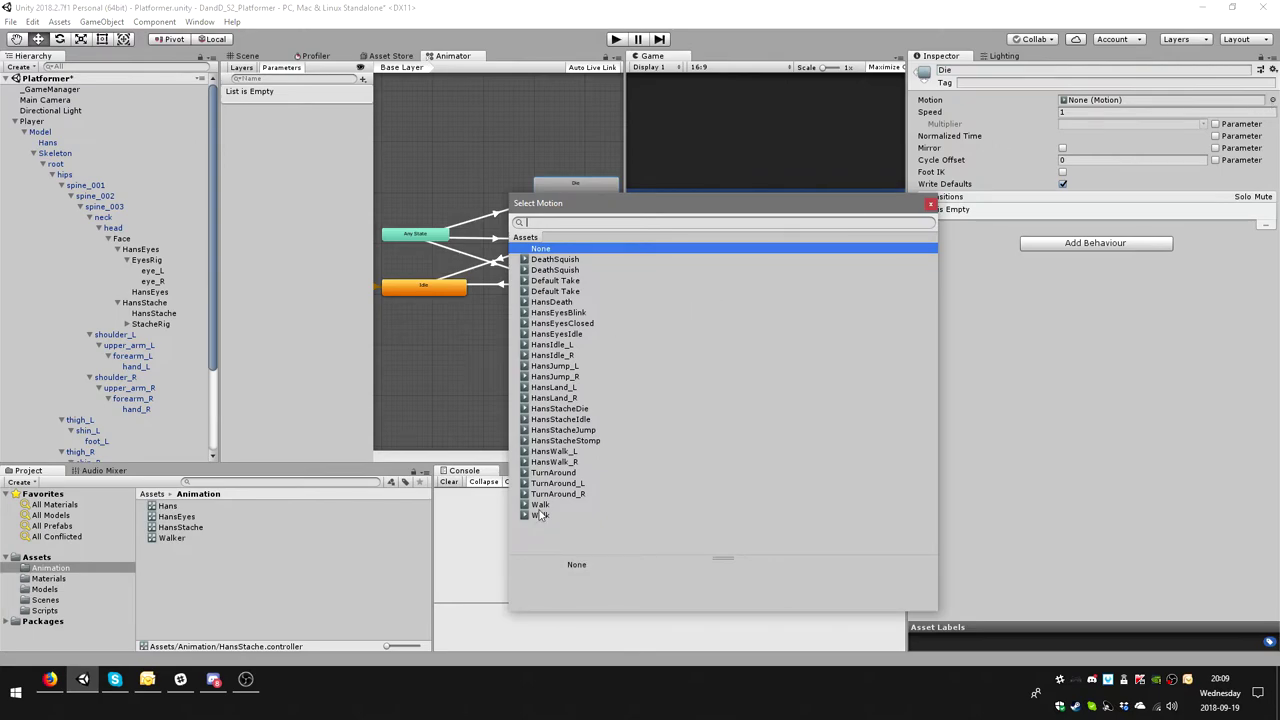
pyautogui.doubleClick(577, 408)
# - Pan the graph and inspect the new Any State to Die transition
pyautogui.moveTo(498, 245); pyautogui.dragTo(518, 284, button='middle')
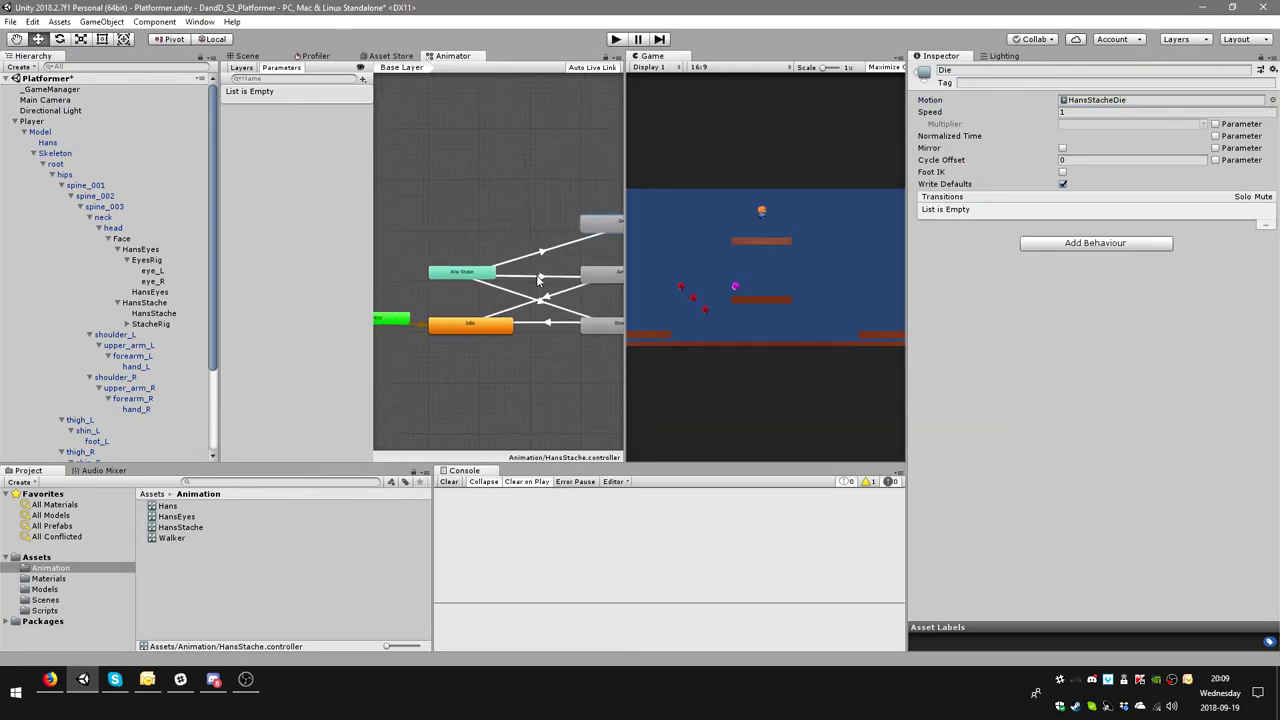
pyautogui.click(515, 252)
pyautogui.click(345, 163)
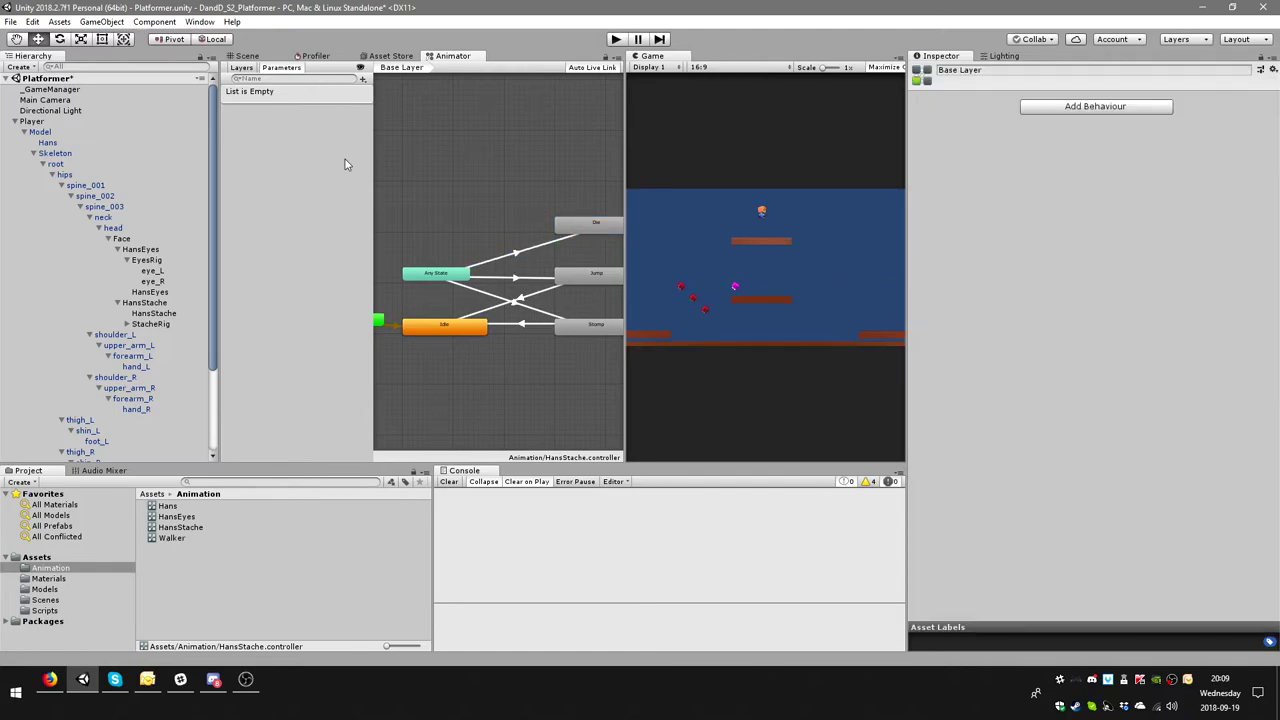
pyautogui.moveTo(555, 227); pyautogui.dragTo(515, 210, button='middle')
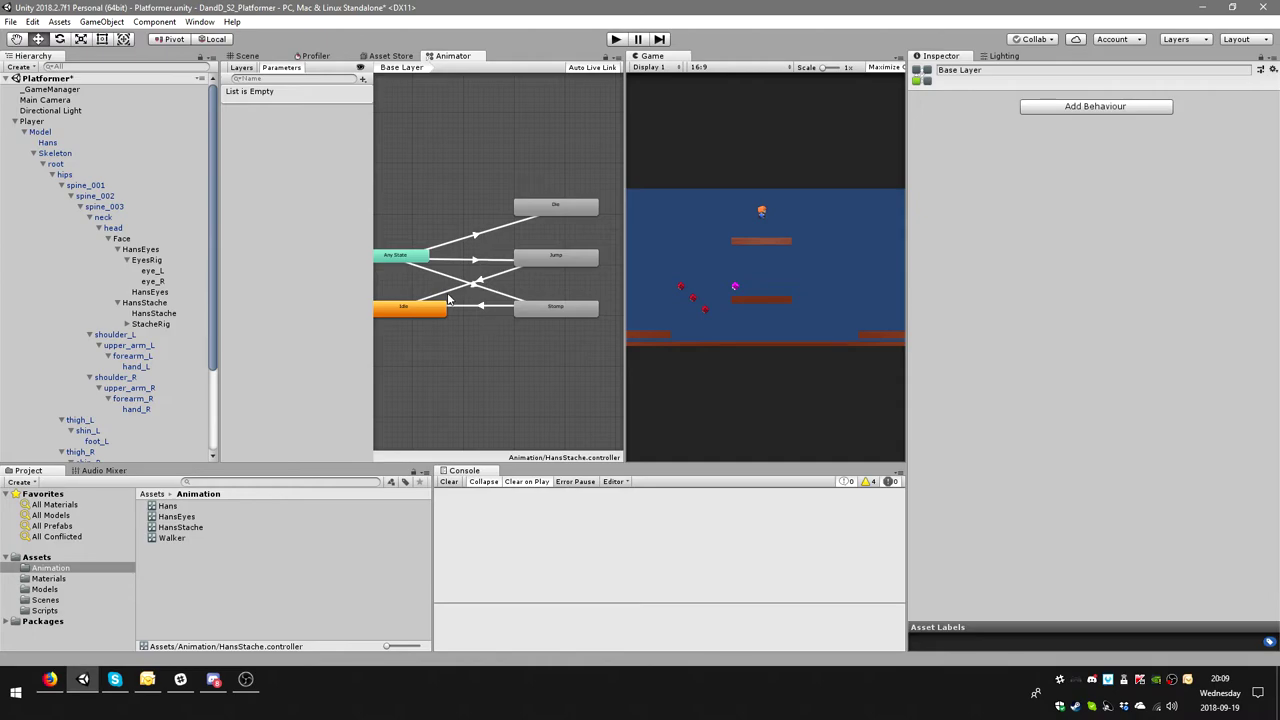
# - Add three trigger parameters in the Animator Parameters list
pyautogui.click(362, 79)
pyautogui.click(392, 140)
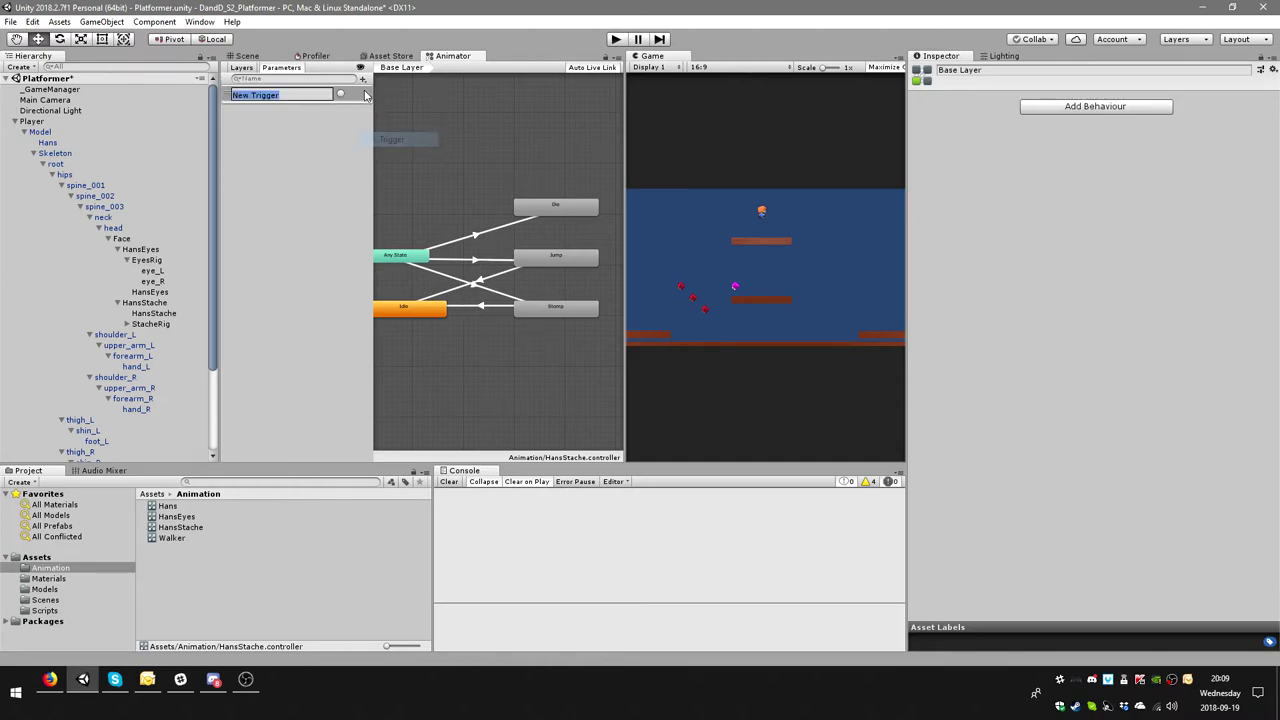
pyautogui.click(362, 79)
pyautogui.click(392, 140)
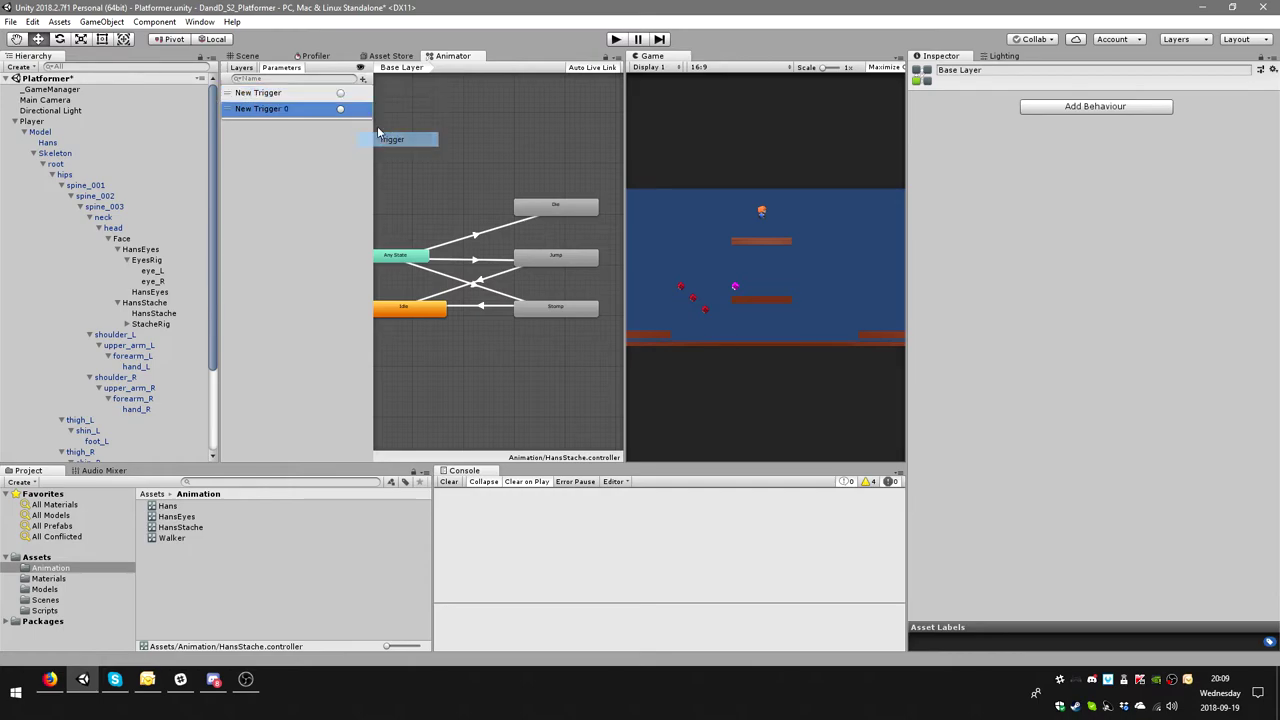
pyautogui.click(362, 79)
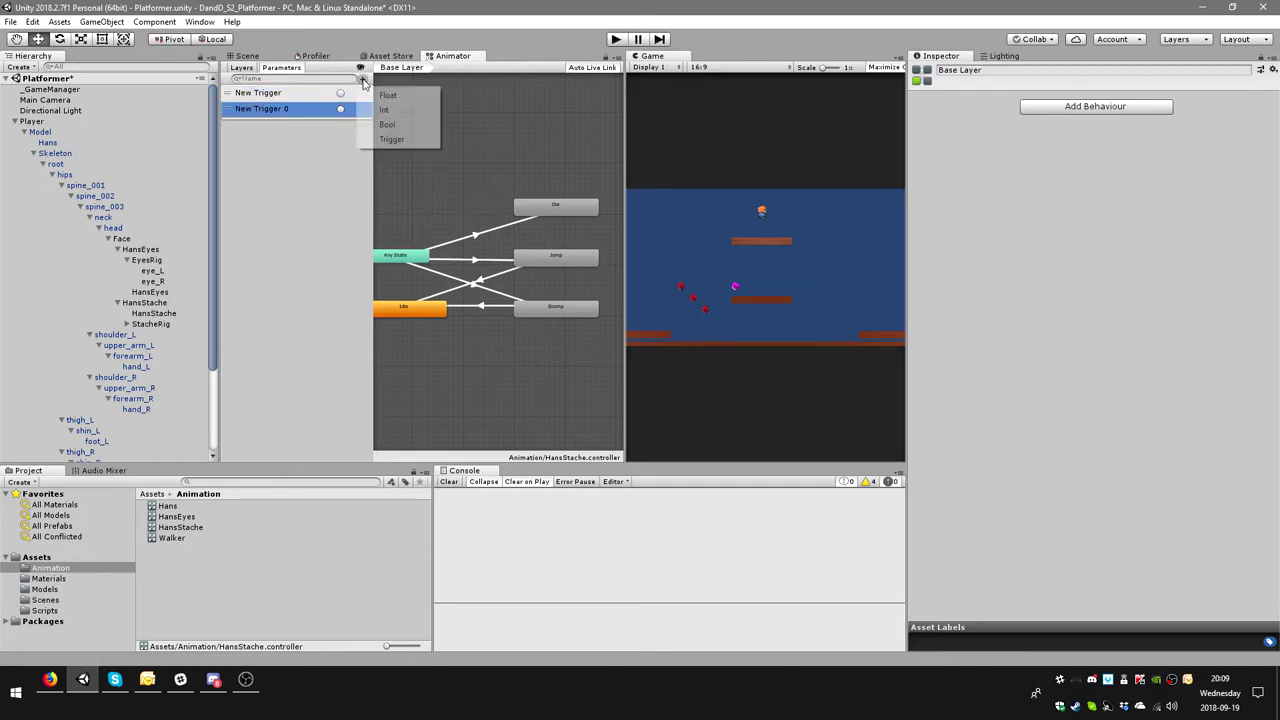
pyautogui.click(392, 140)
# - Rename the three triggers Die, Jump and Stomp
pyautogui.click(273, 96)
pyautogui.doubleClick(275, 97)
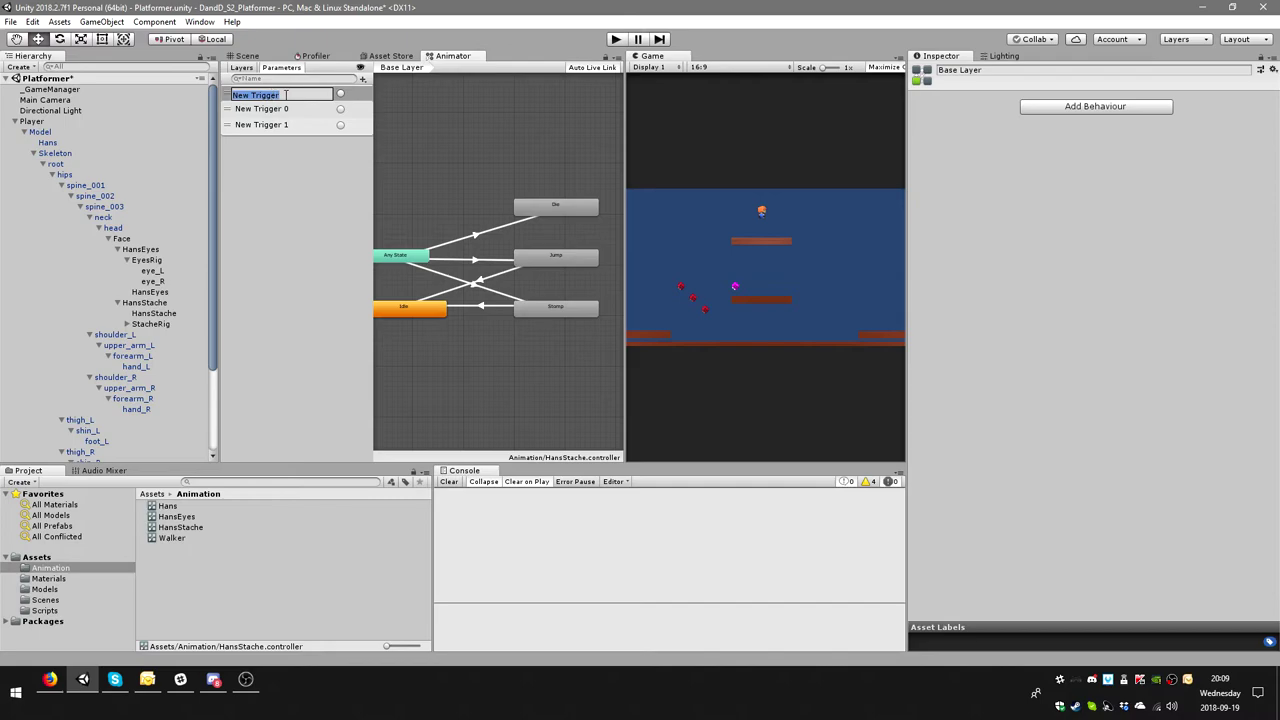
pyautogui.write('Die')
pyautogui.press('Return')
pyautogui.click(276, 112)
pyautogui.doubleClick(270, 112)
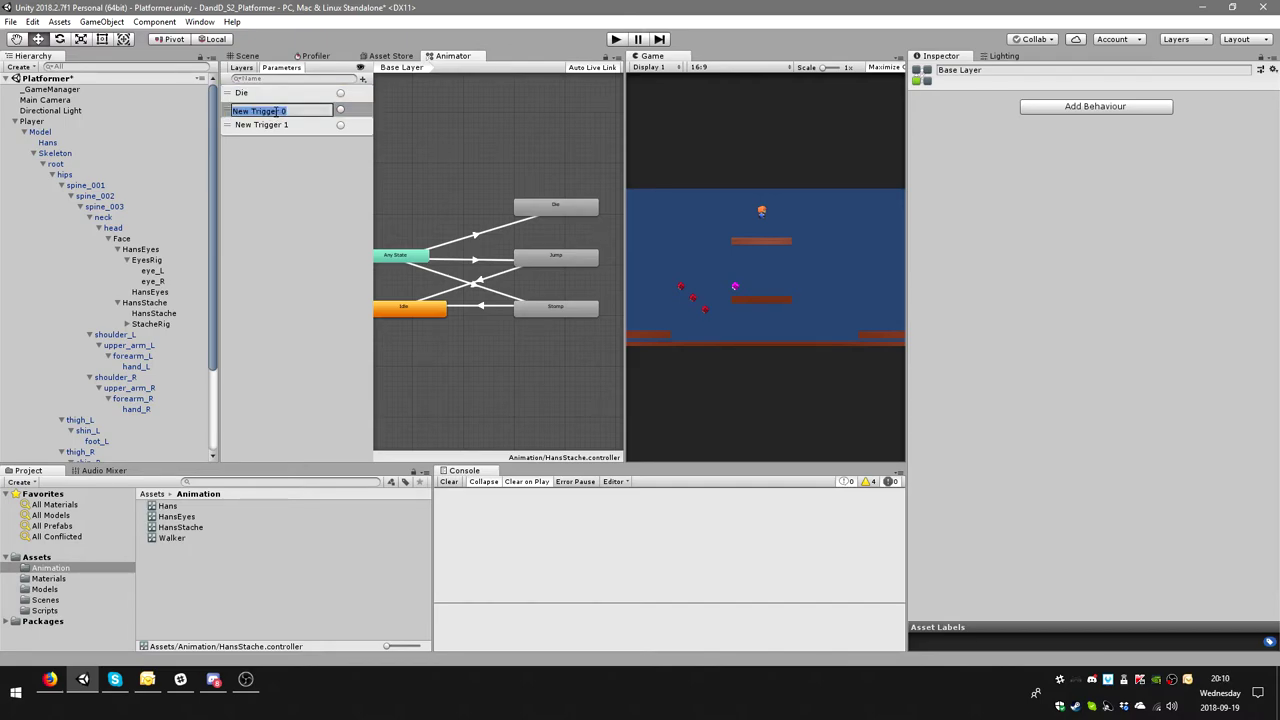
pyautogui.write('Jump')
pyautogui.press('Return')
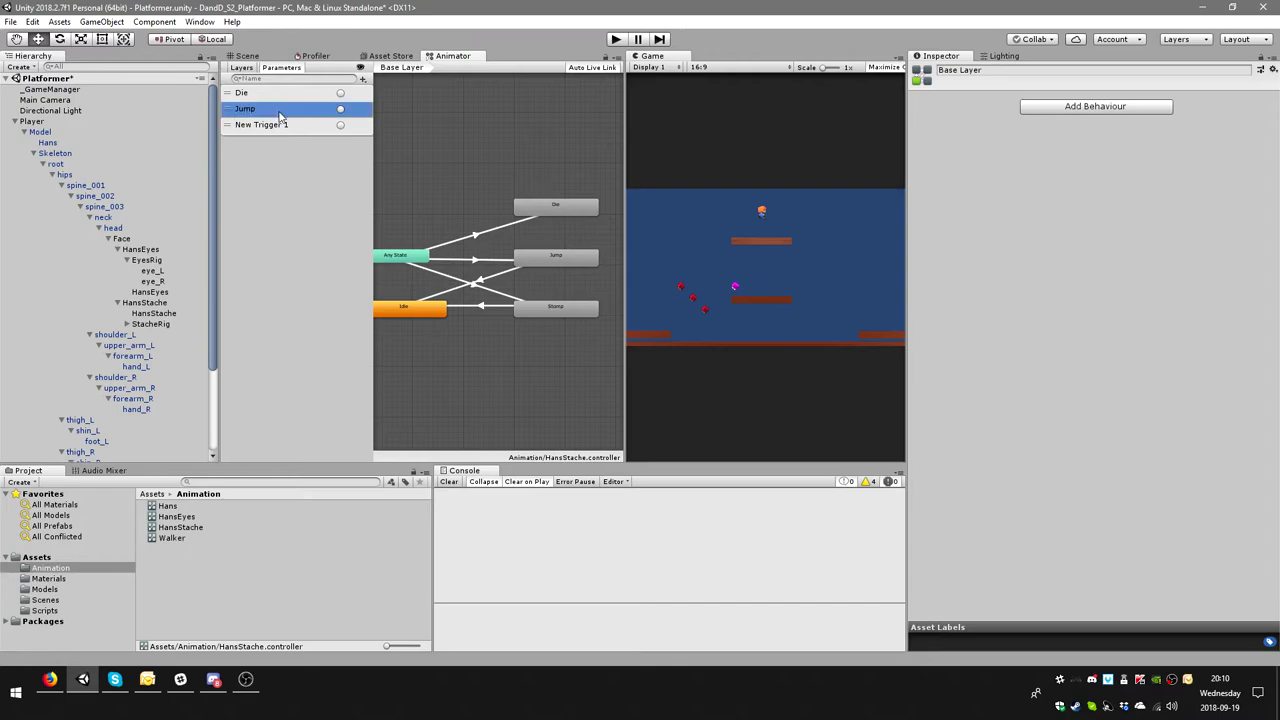
pyautogui.click(270, 125)
pyautogui.doubleClick(270, 126)
pyautogui.write('Stomp')
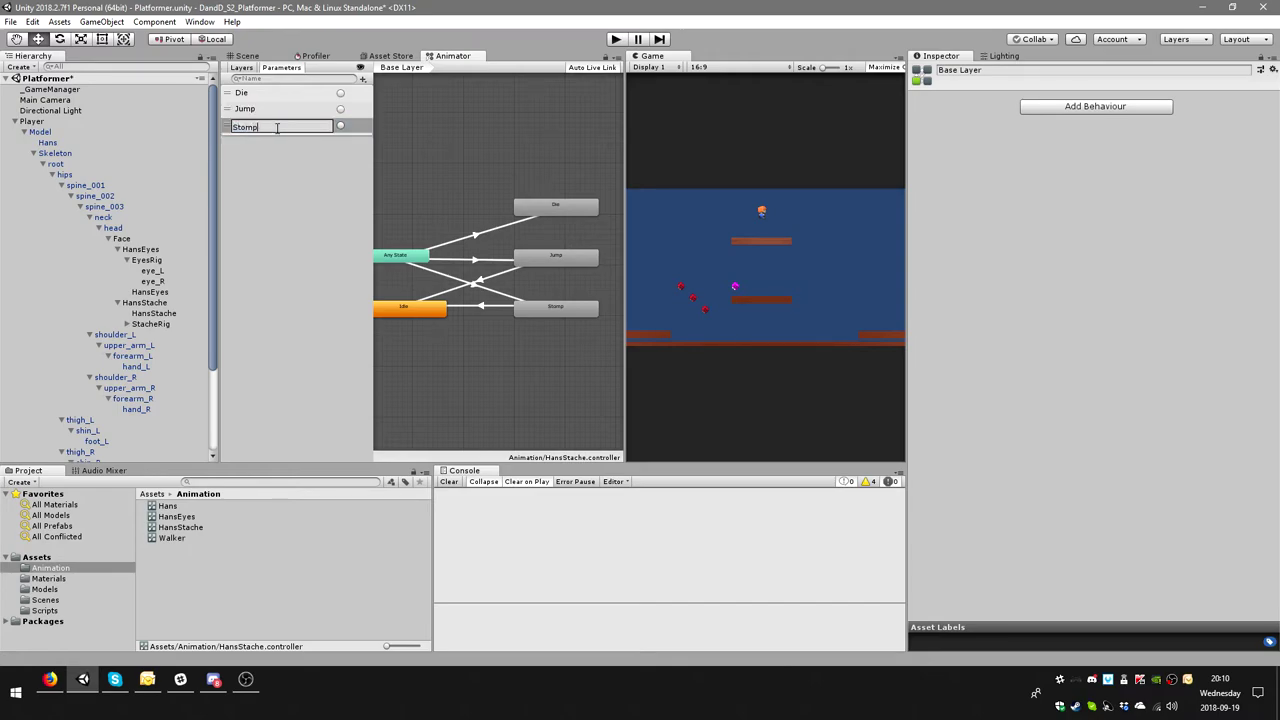
pyautogui.press('Return')
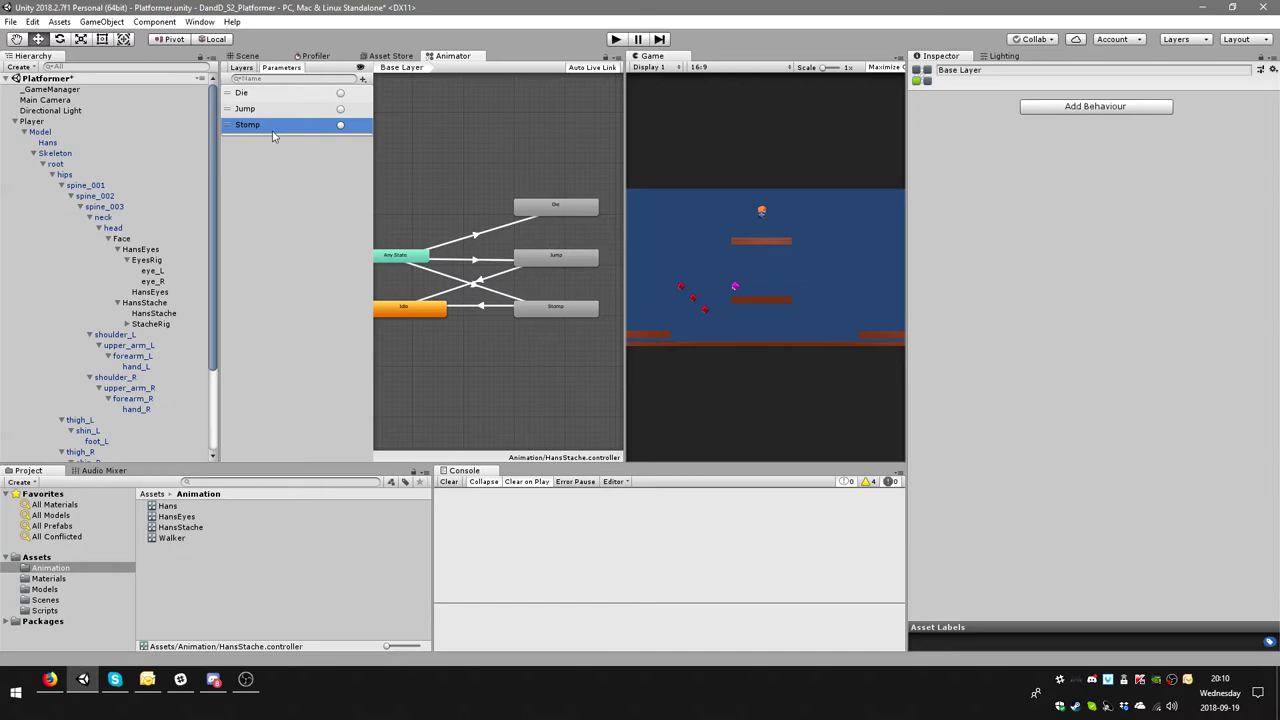
pyautogui.click(479, 236)
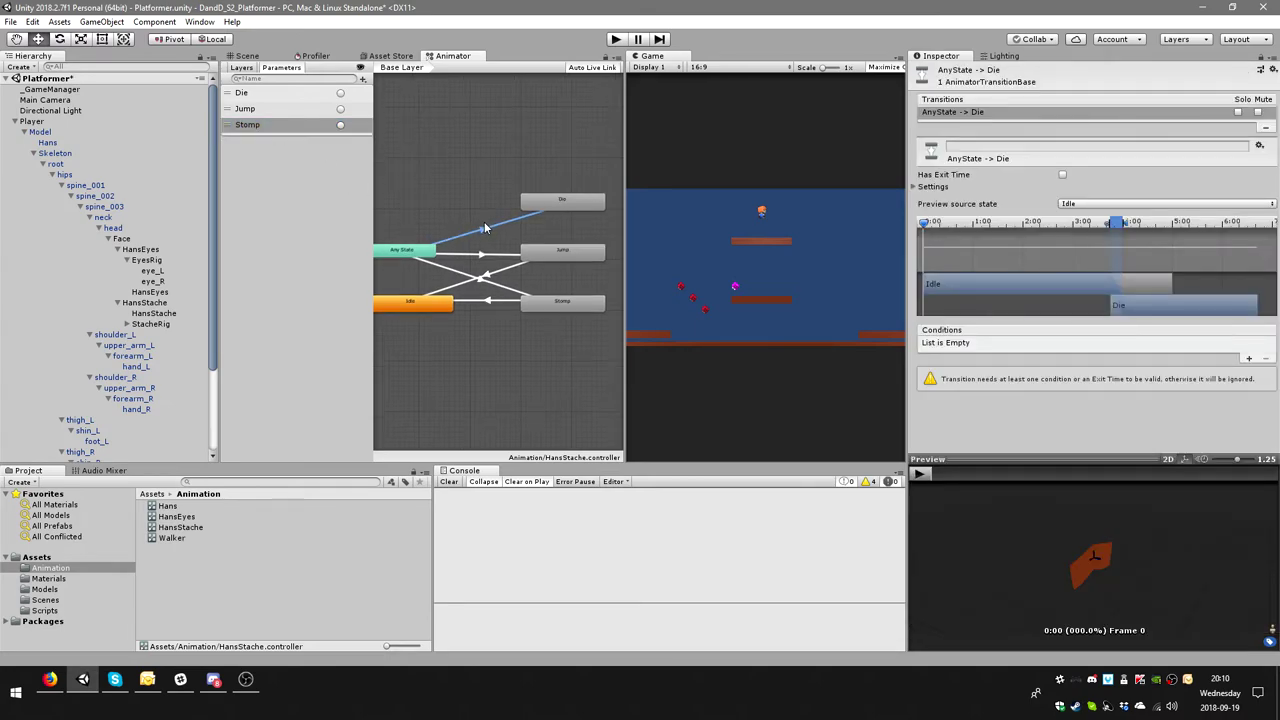
# - Give the Any State transitions their trigger conditions: Die, Jump and Stomp respectively
pyautogui.click(1248, 358)
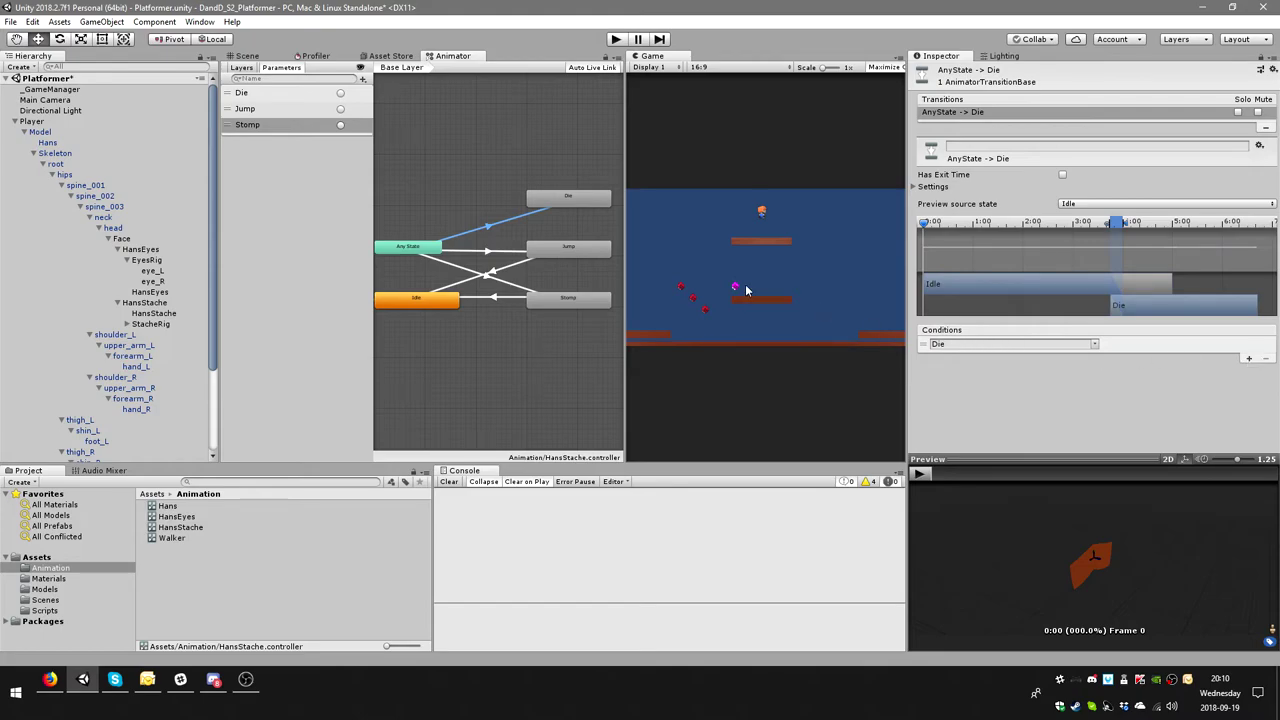
pyautogui.click(489, 256)
pyautogui.click(1248, 358)
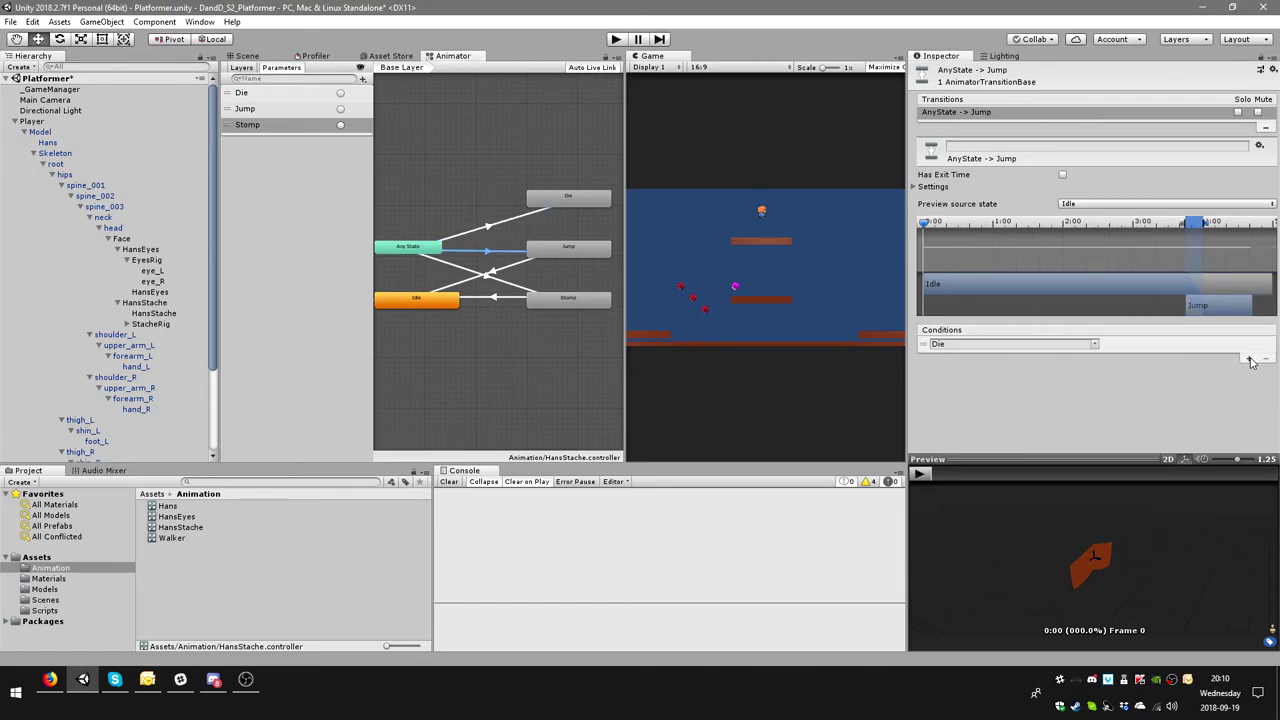
pyautogui.click(1095, 345)
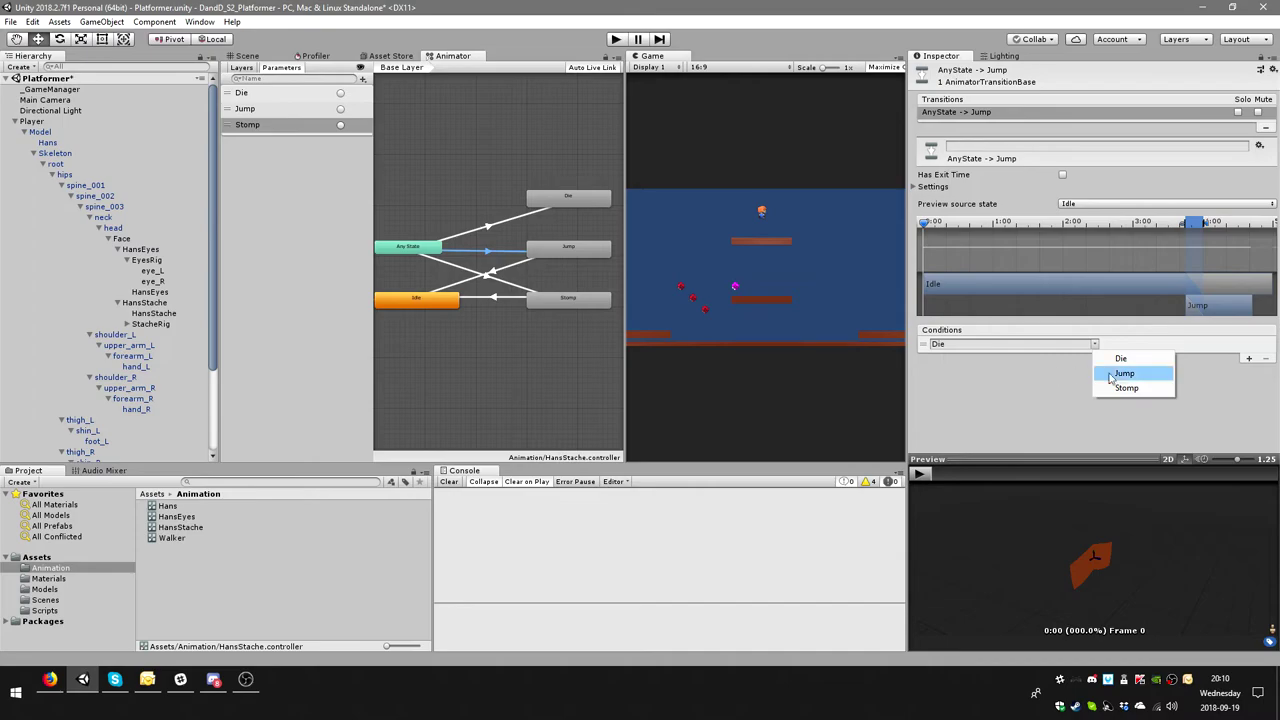
pyautogui.click(1132, 378)
pyautogui.click(478, 277)
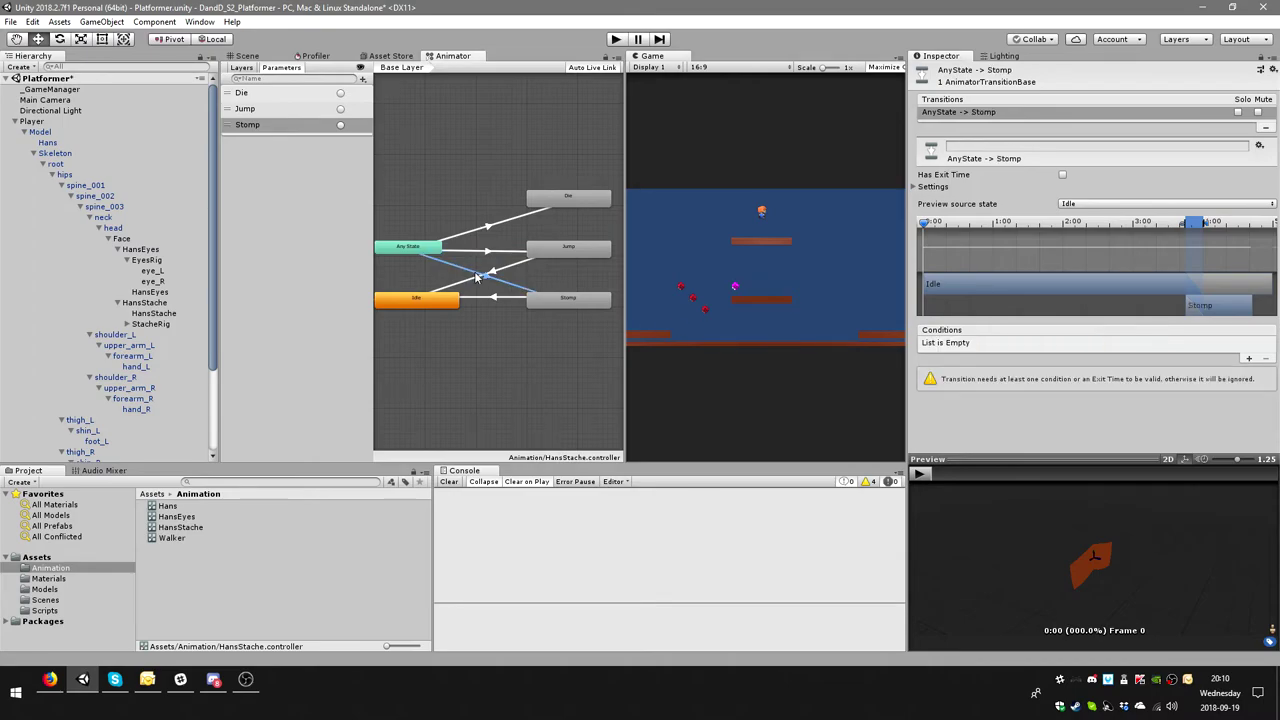
pyautogui.click(1248, 358)
pyautogui.click(1095, 345)
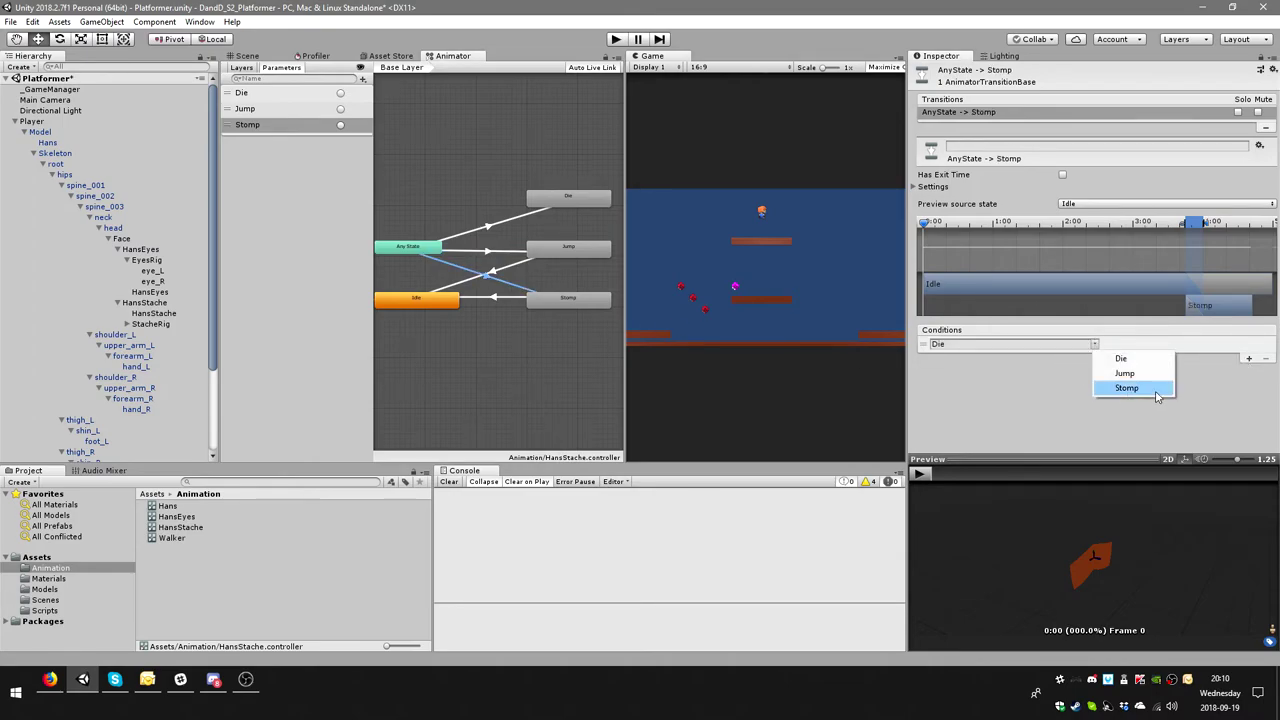
pyautogui.click(1127, 388)
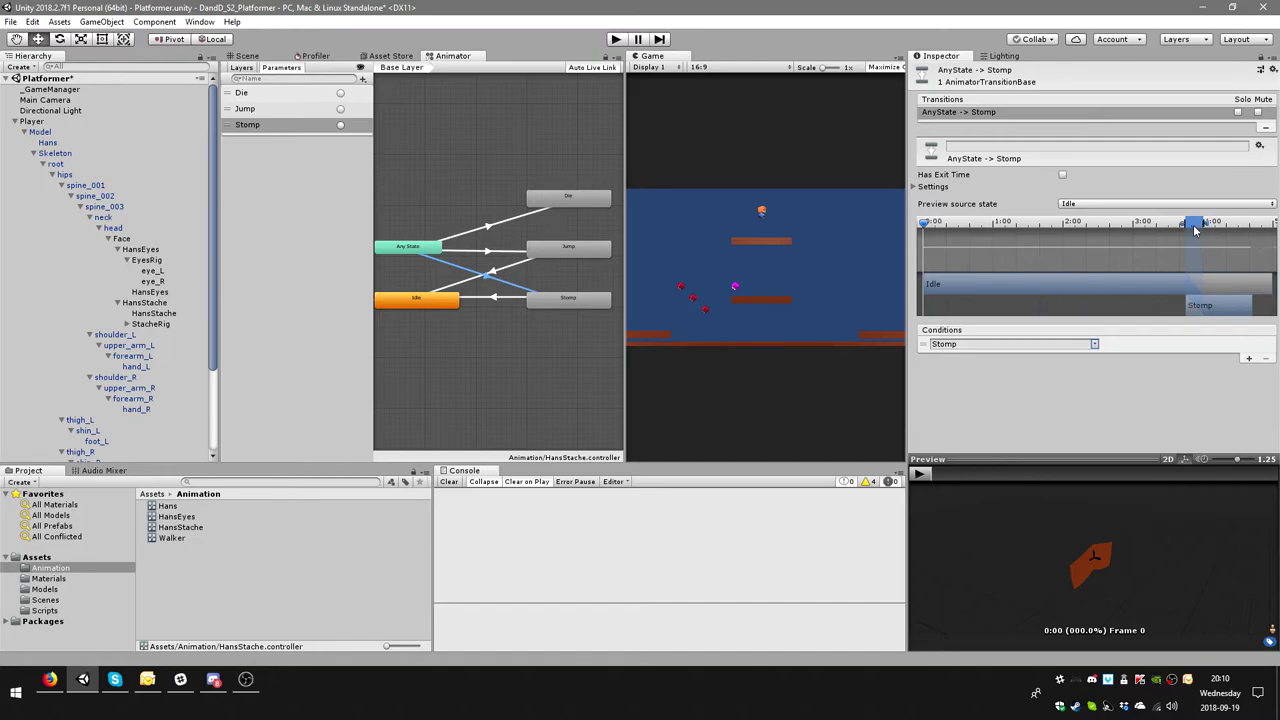
# - Move the Stomp, Jump and Die transitions to start almost immediately on the timeline
pyautogui.moveTo(1196, 224); pyautogui.dragTo(938, 228)
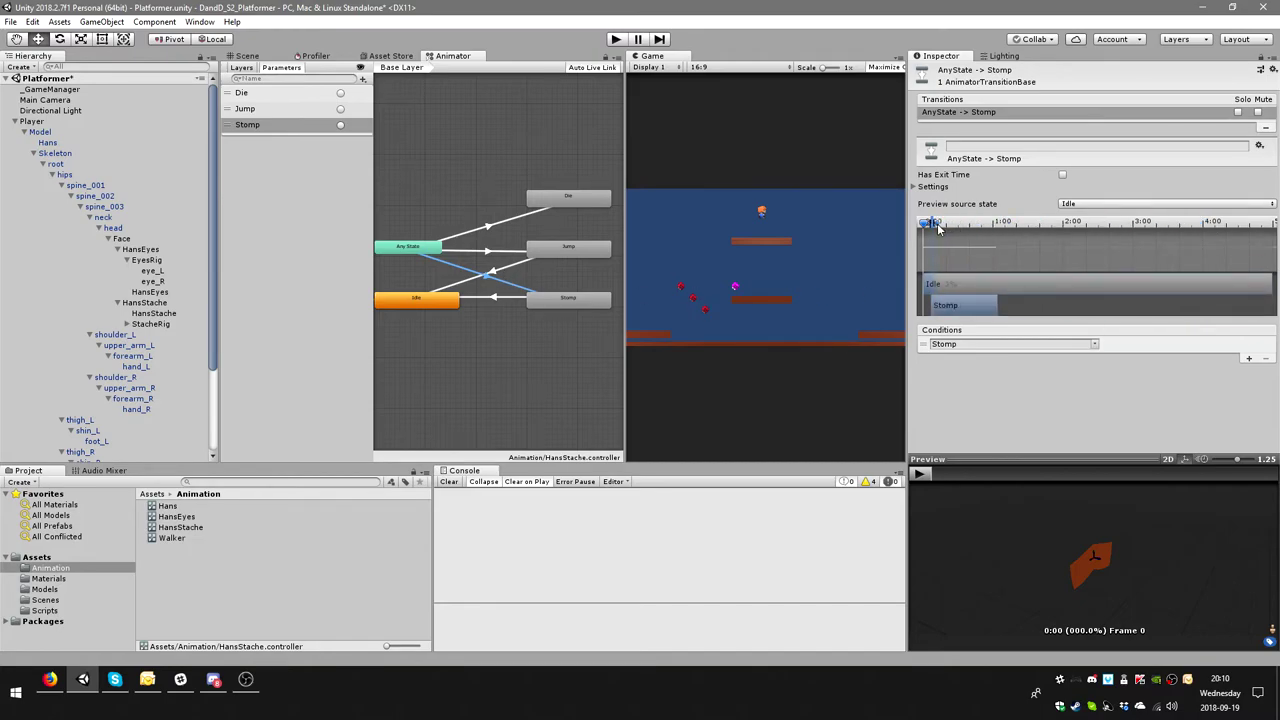
pyautogui.click(492, 251)
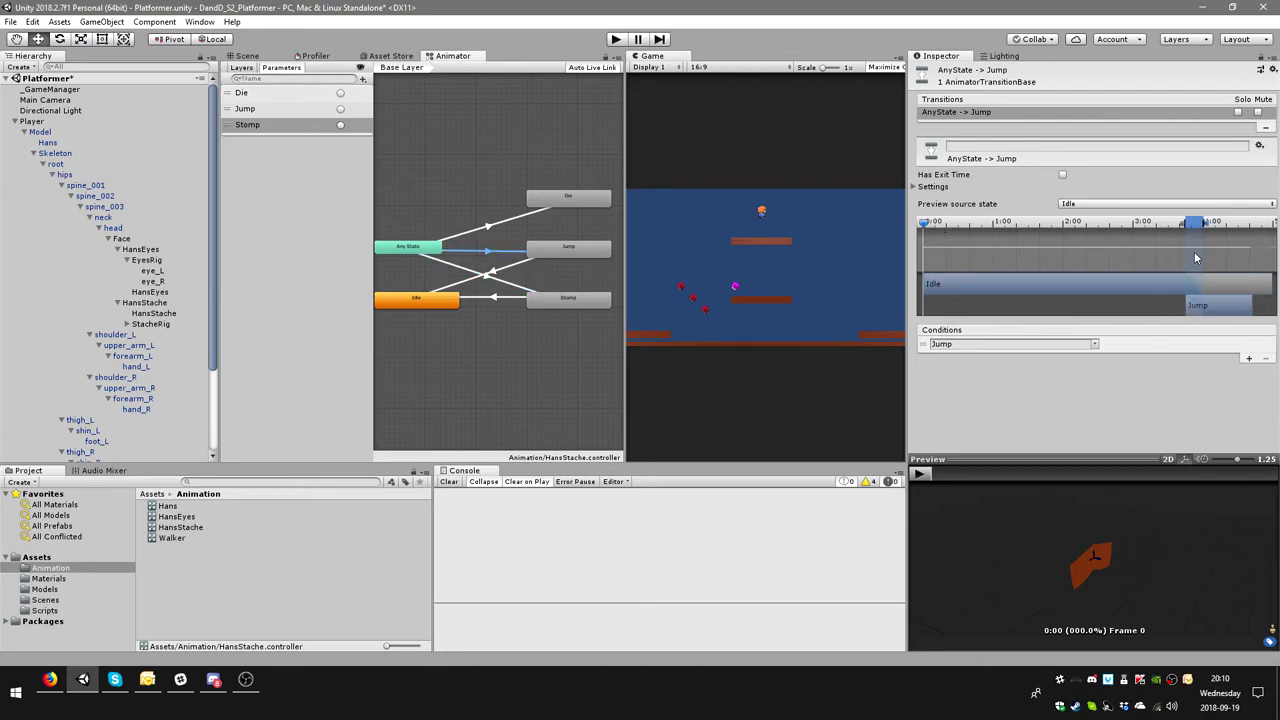
pyautogui.moveTo(1192, 229); pyautogui.dragTo(953, 229)
pyautogui.moveTo(933, 231); pyautogui.dragTo(936, 229)
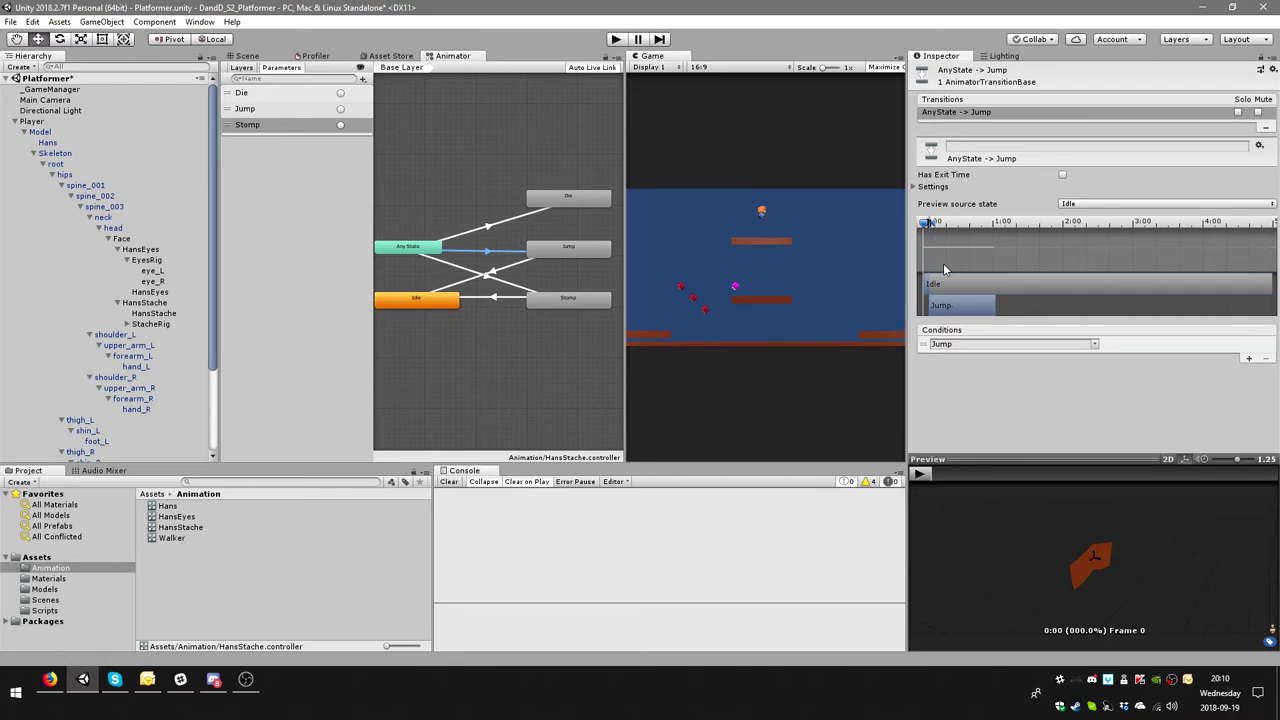
pyautogui.click(518, 216)
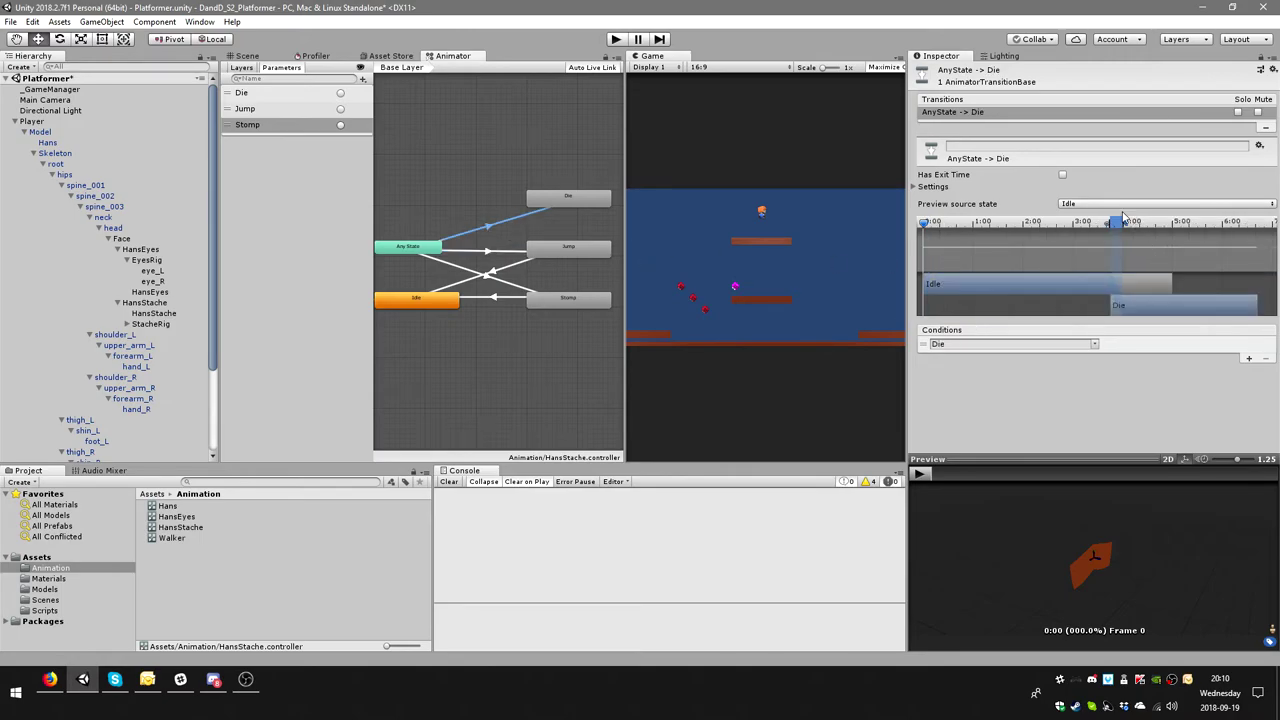
pyautogui.moveTo(1117, 226); pyautogui.dragTo(937, 229)
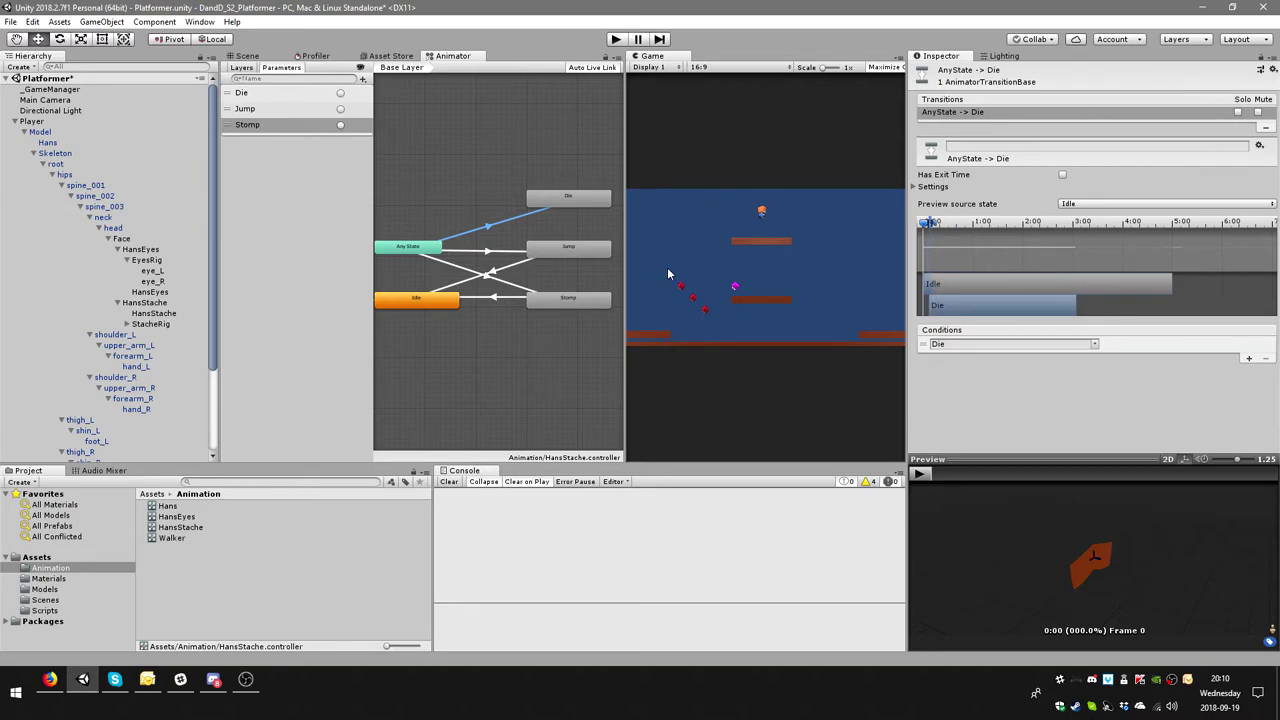
# - Adjust the Jump to Idle blend so Jump plays about one second first, previewing it twice
pyautogui.click(505, 268)
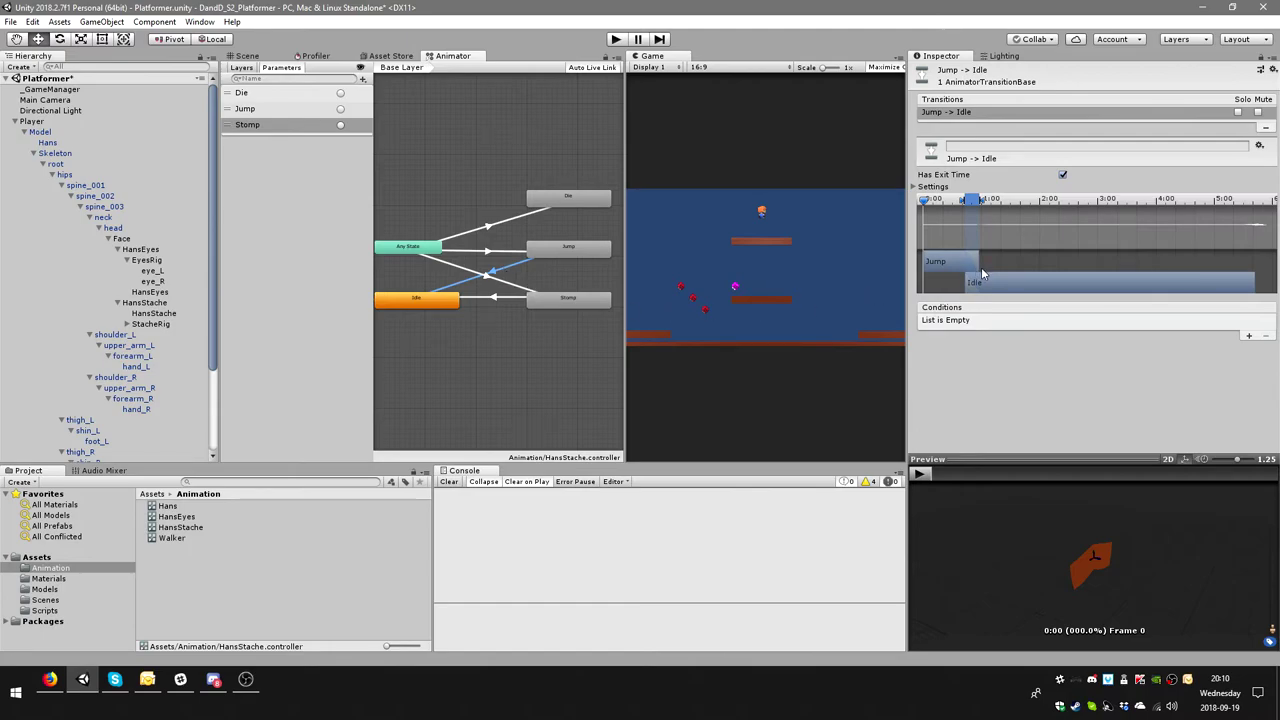
pyautogui.moveTo(975, 200); pyautogui.dragTo(938, 204)
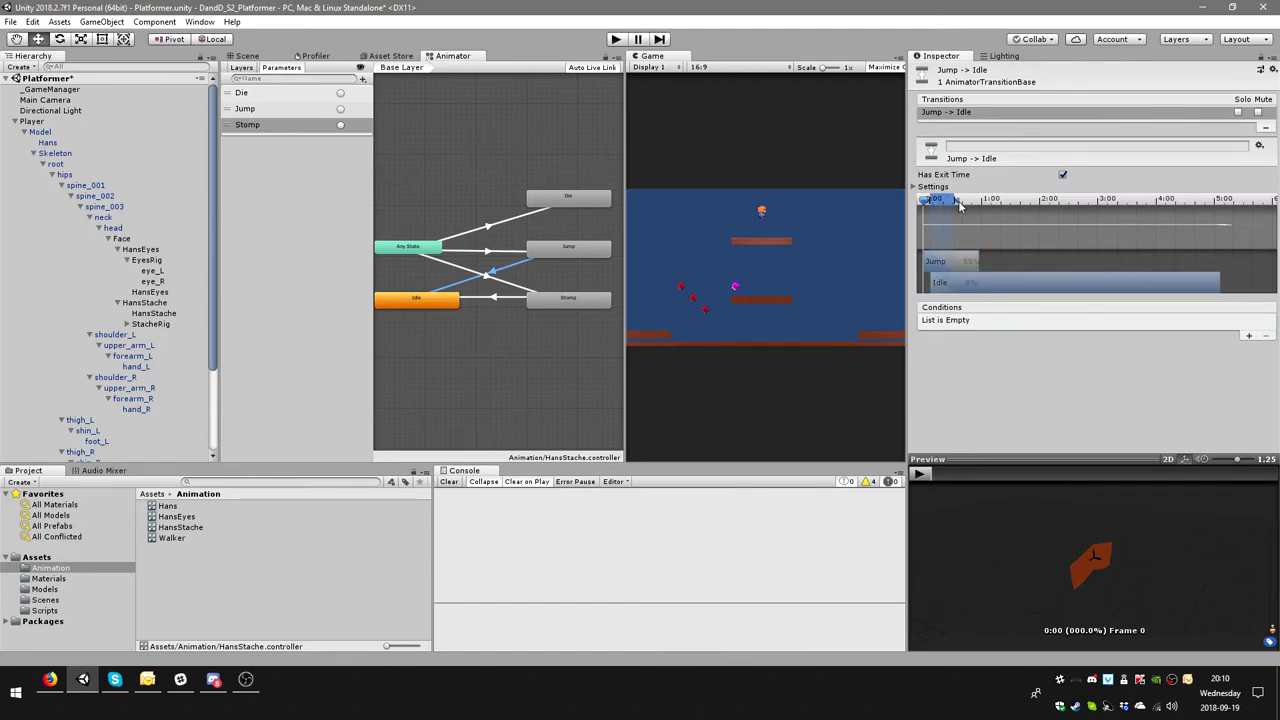
pyautogui.click(920, 473)
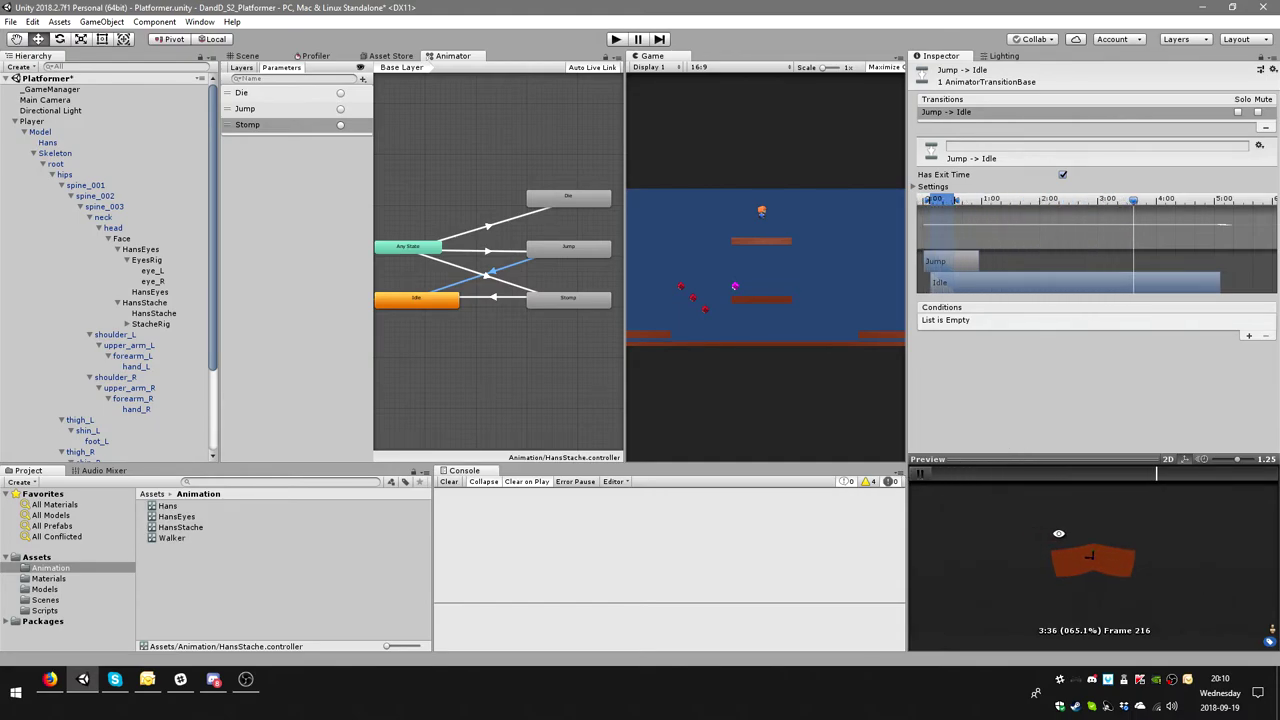
pyautogui.moveTo(945, 200); pyautogui.dragTo(1038, 200)
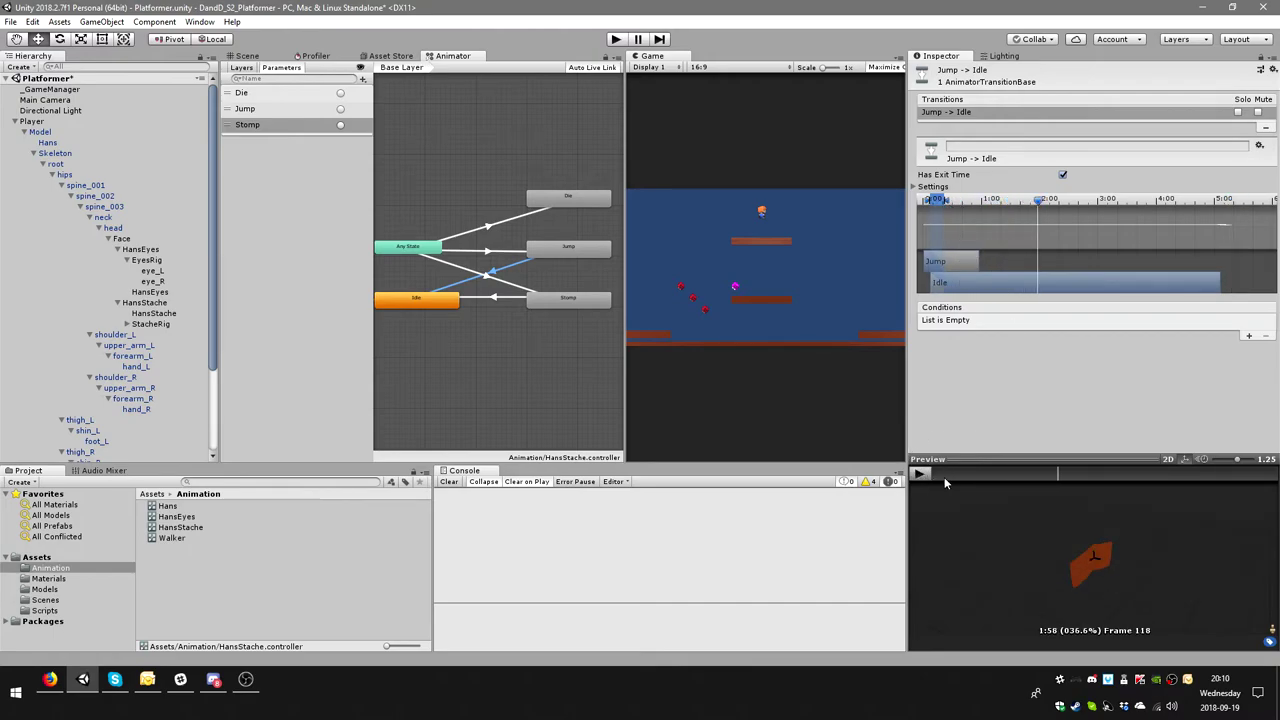
pyautogui.moveTo(938, 203); pyautogui.dragTo(985, 201)
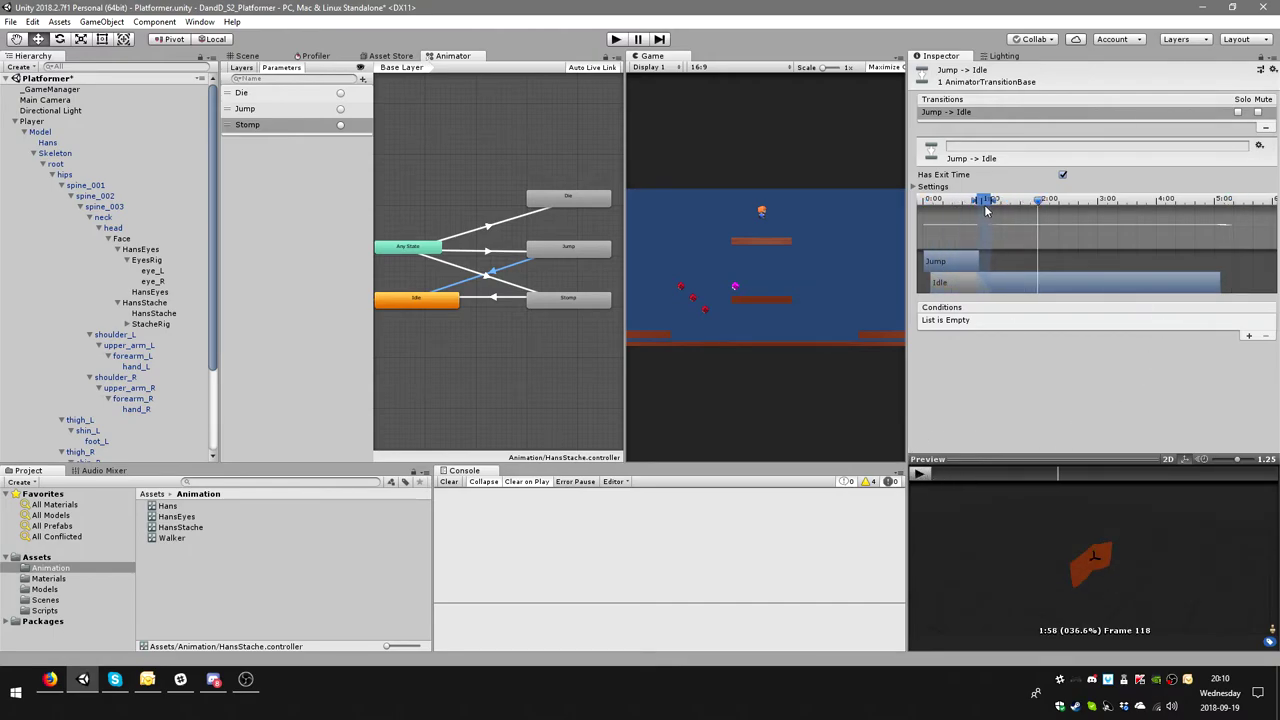
pyautogui.moveTo(1010, 282)
pyautogui.mouseDown()
pyautogui.moveTo(1128, 292)
pyautogui.moveTo(1068, 290)
pyautogui.mouseUp()
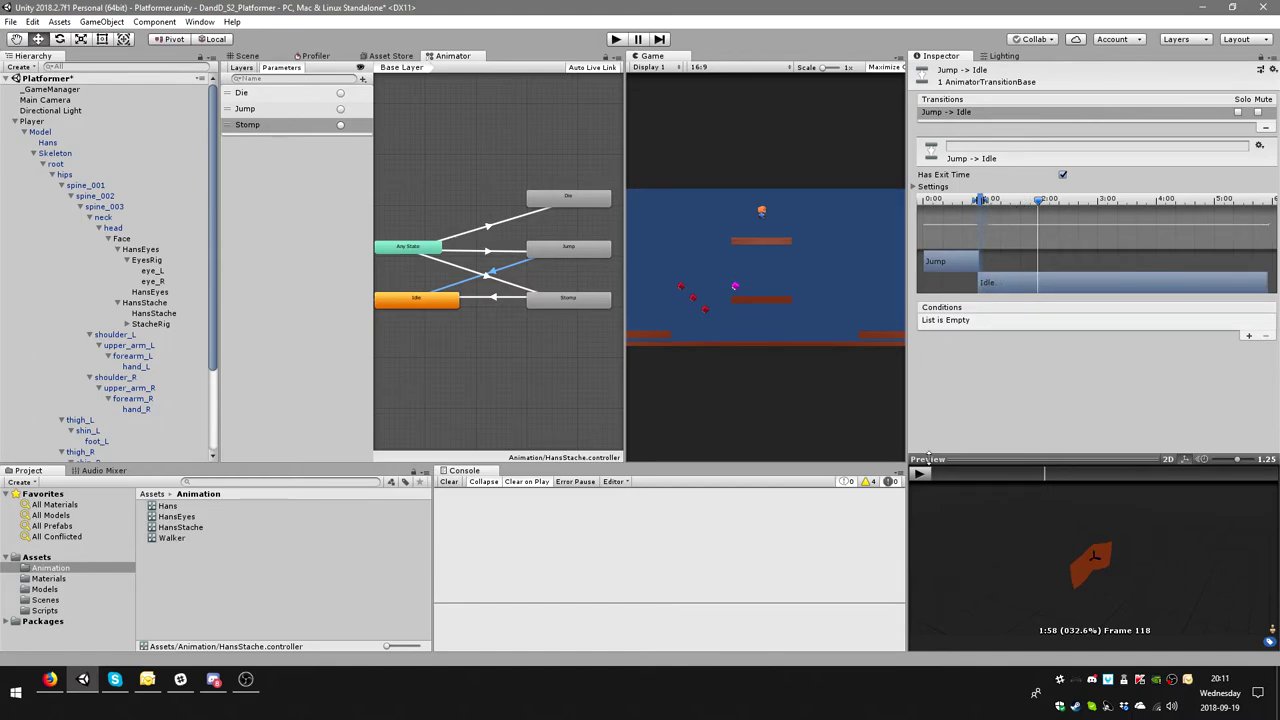
pyautogui.click(922, 474)
# - Push the Stomp to Idle blend and Idle start slightly later, then preview it
pyautogui.click(490, 300)
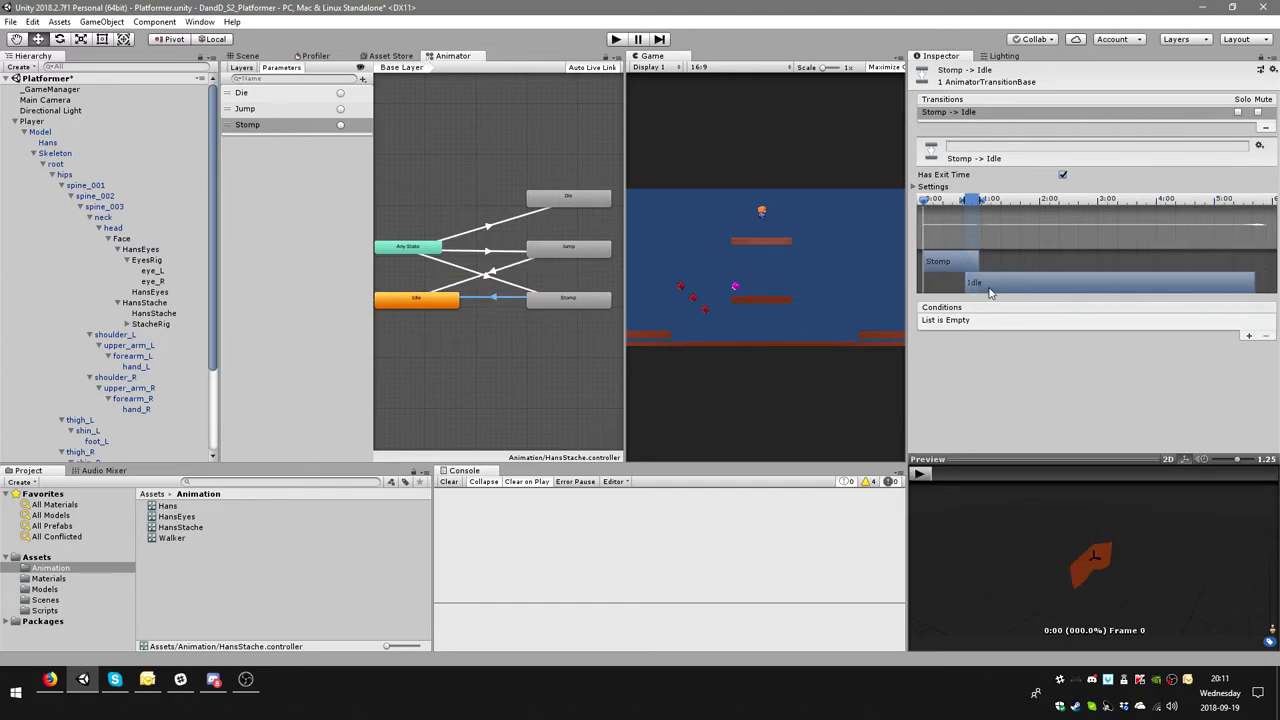
pyautogui.moveTo(973, 200); pyautogui.dragTo(986, 200)
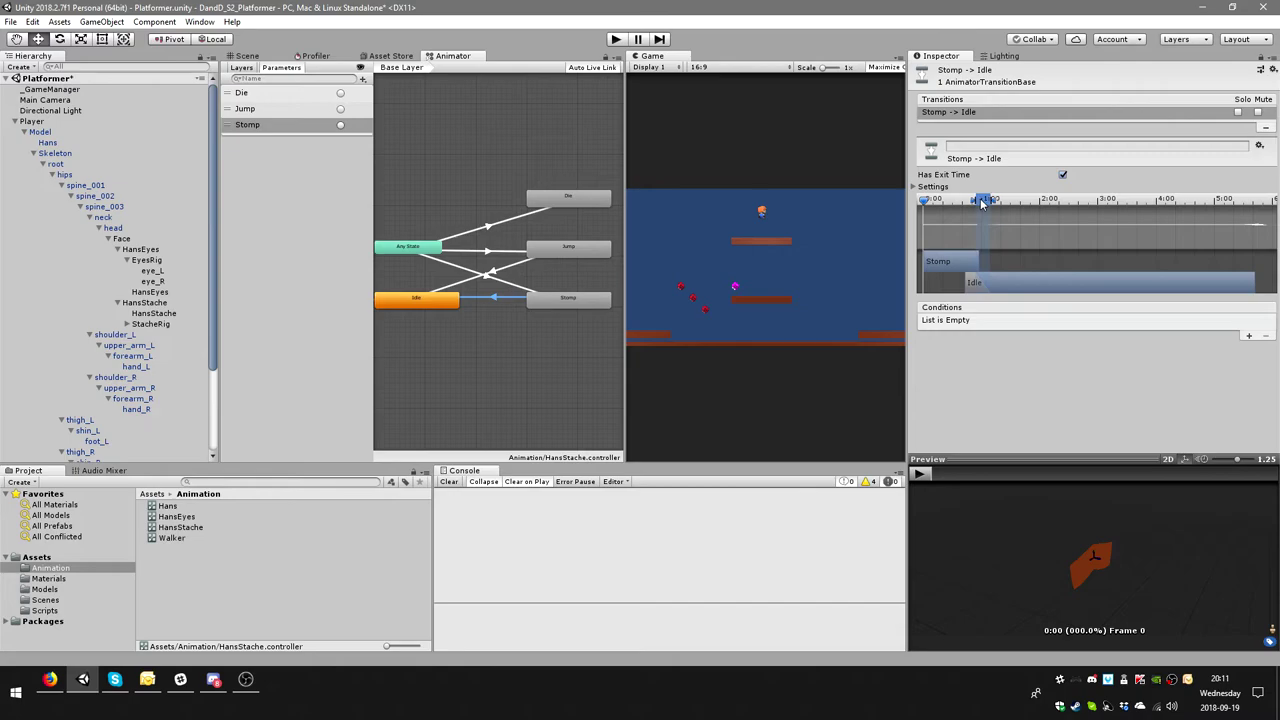
pyautogui.moveTo(1004, 285); pyautogui.dragTo(1016, 285)
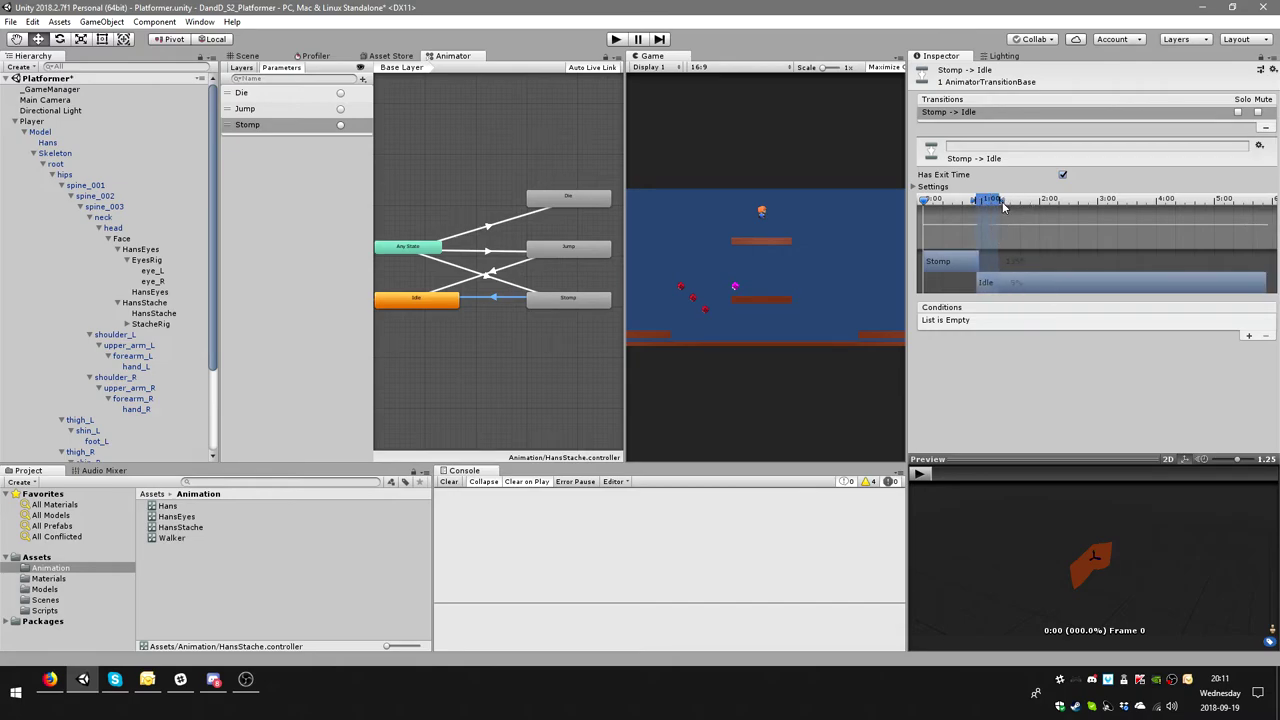
pyautogui.click(920, 474)
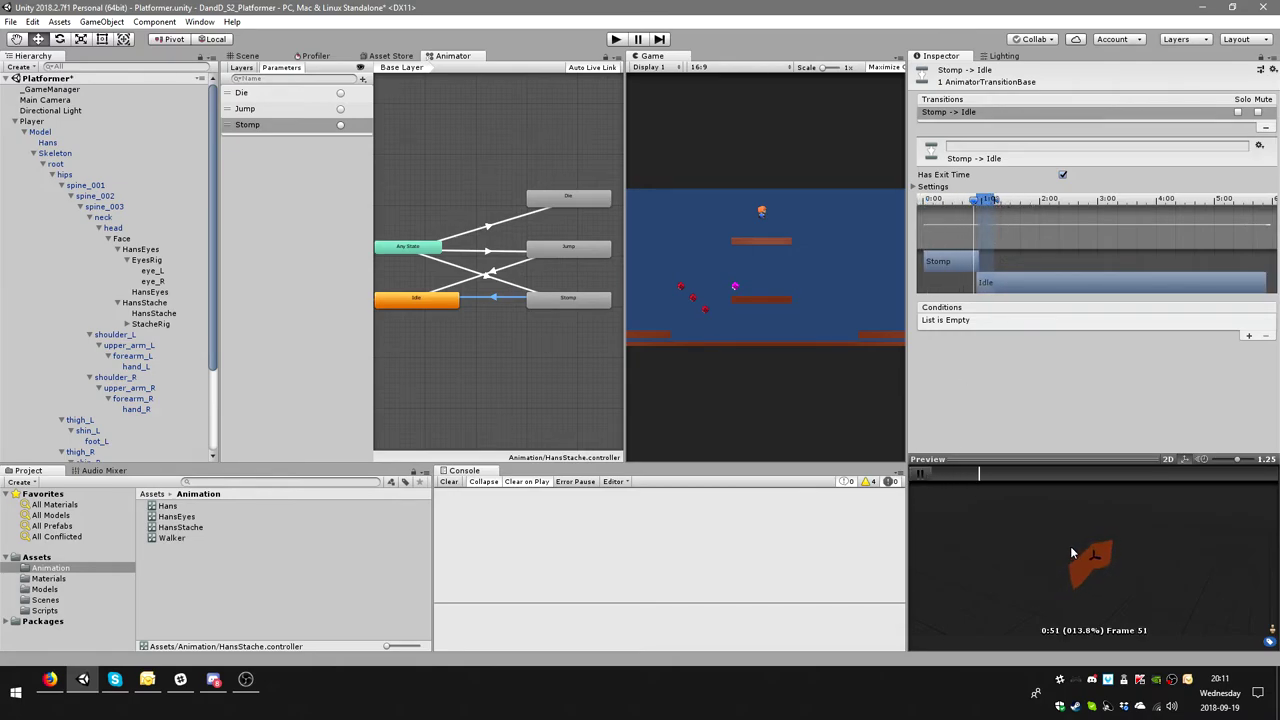
# - Review the other transitions, then shorten the Any State to Stomp blend
pyautogui.click(489, 225)
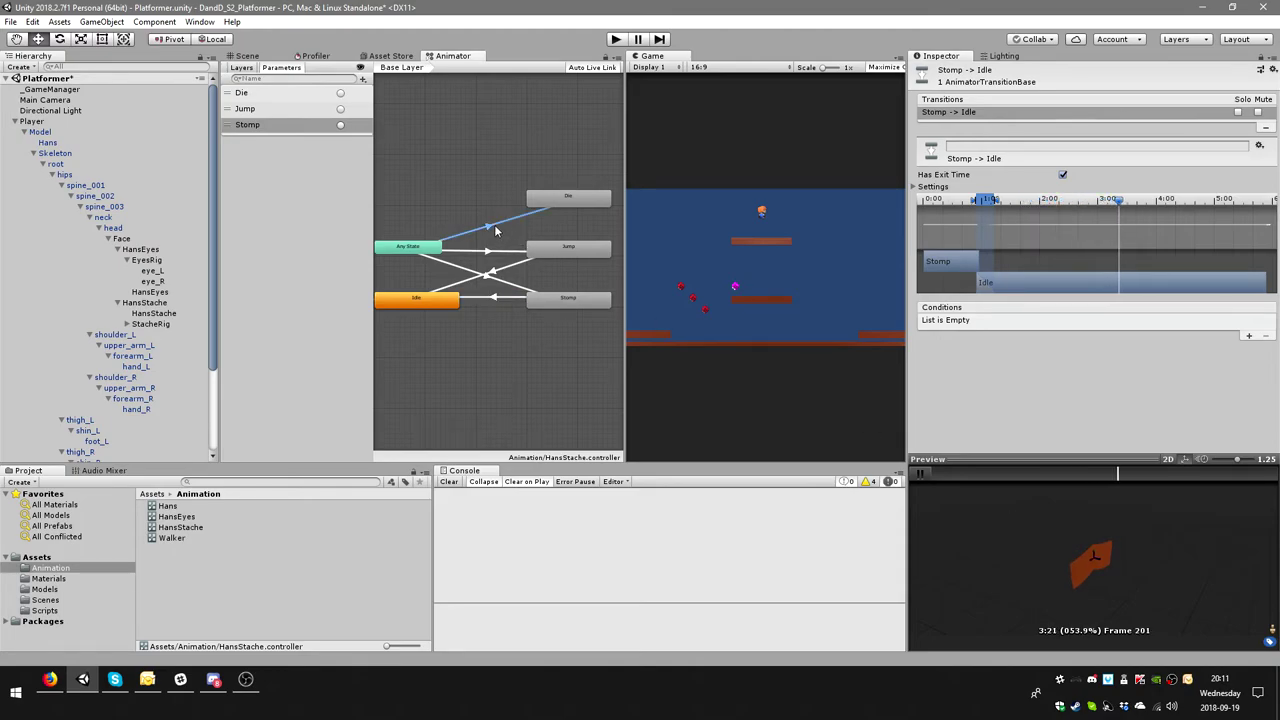
pyautogui.click(490, 297)
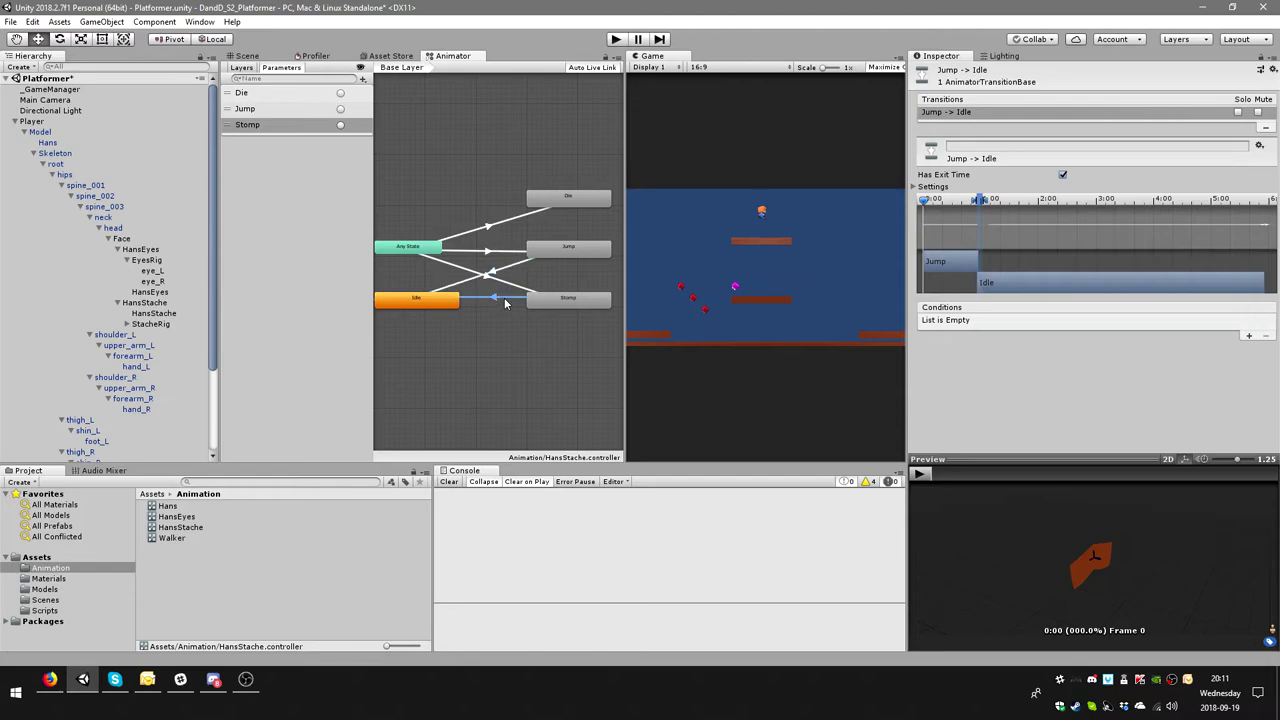
pyautogui.click(505, 268)
pyautogui.click(506, 298)
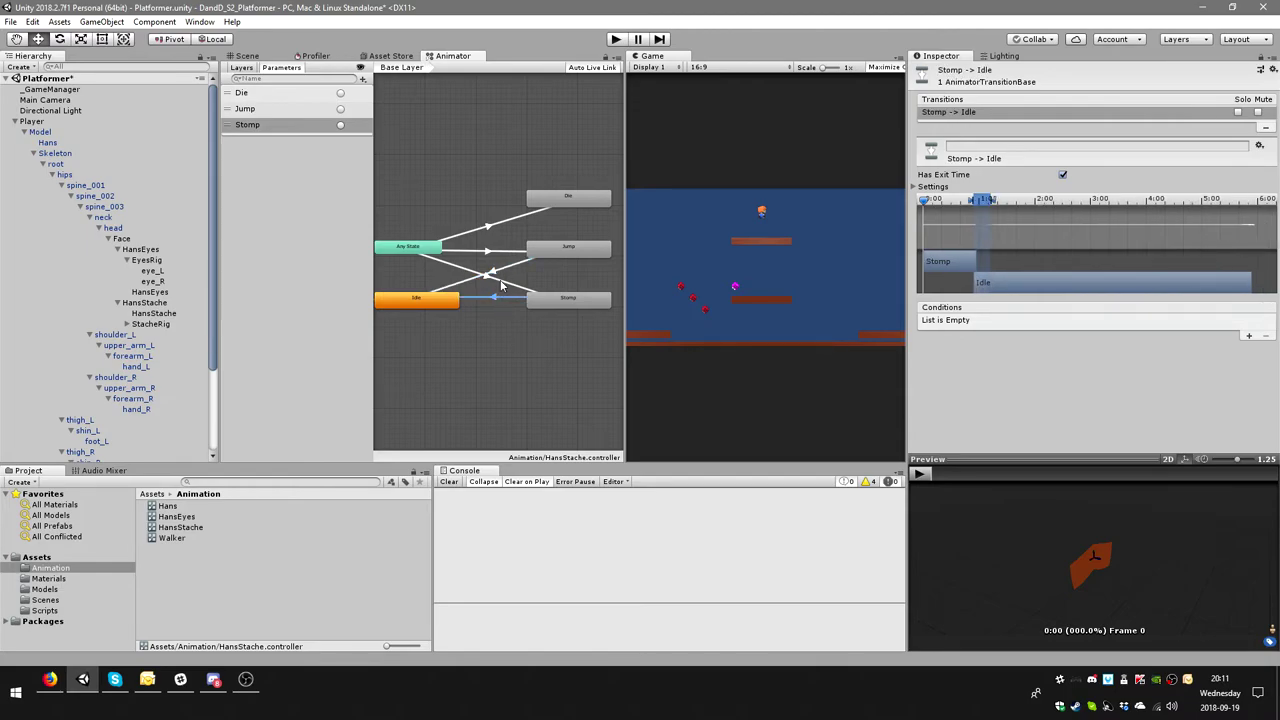
pyautogui.click(504, 268)
pyautogui.click(496, 278)
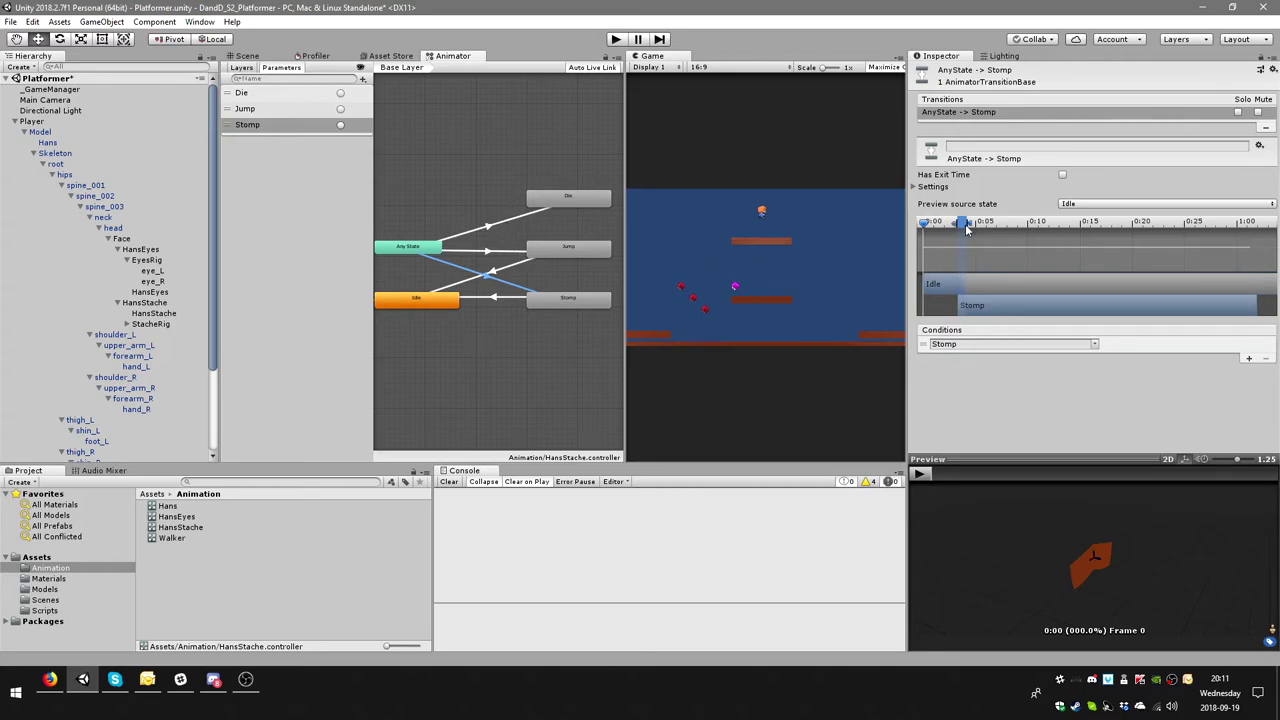
pyautogui.moveTo(963, 226); pyautogui.dragTo(945, 228)
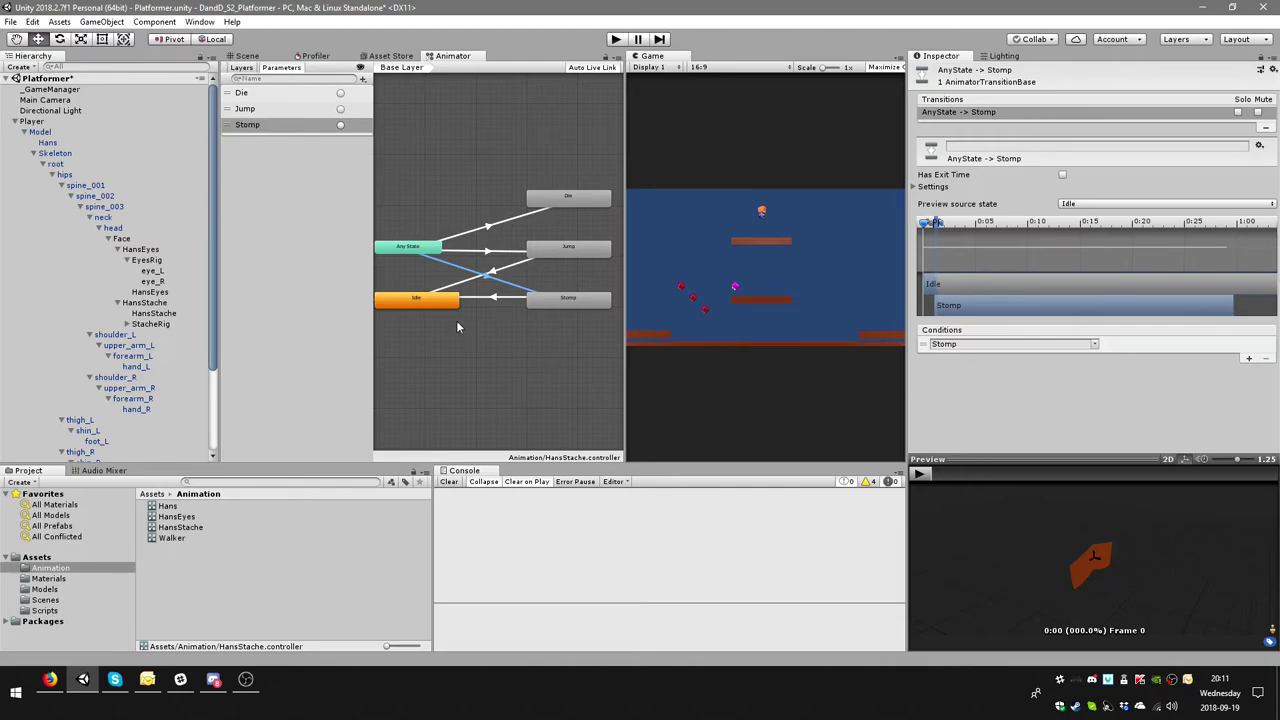
# - Open the HansExpressions script from the project's Scripts folder in Visual Studio
pyautogui.click(43, 611)
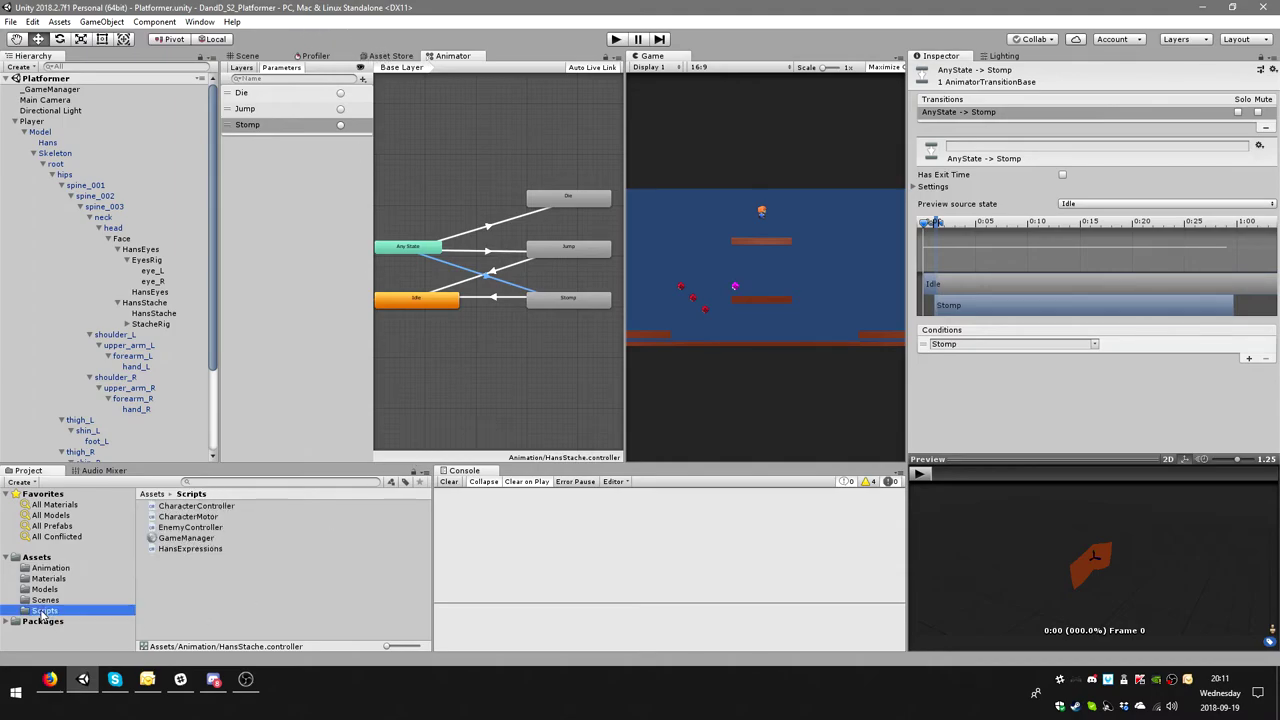
pyautogui.click(188, 527)
pyautogui.press('Up')
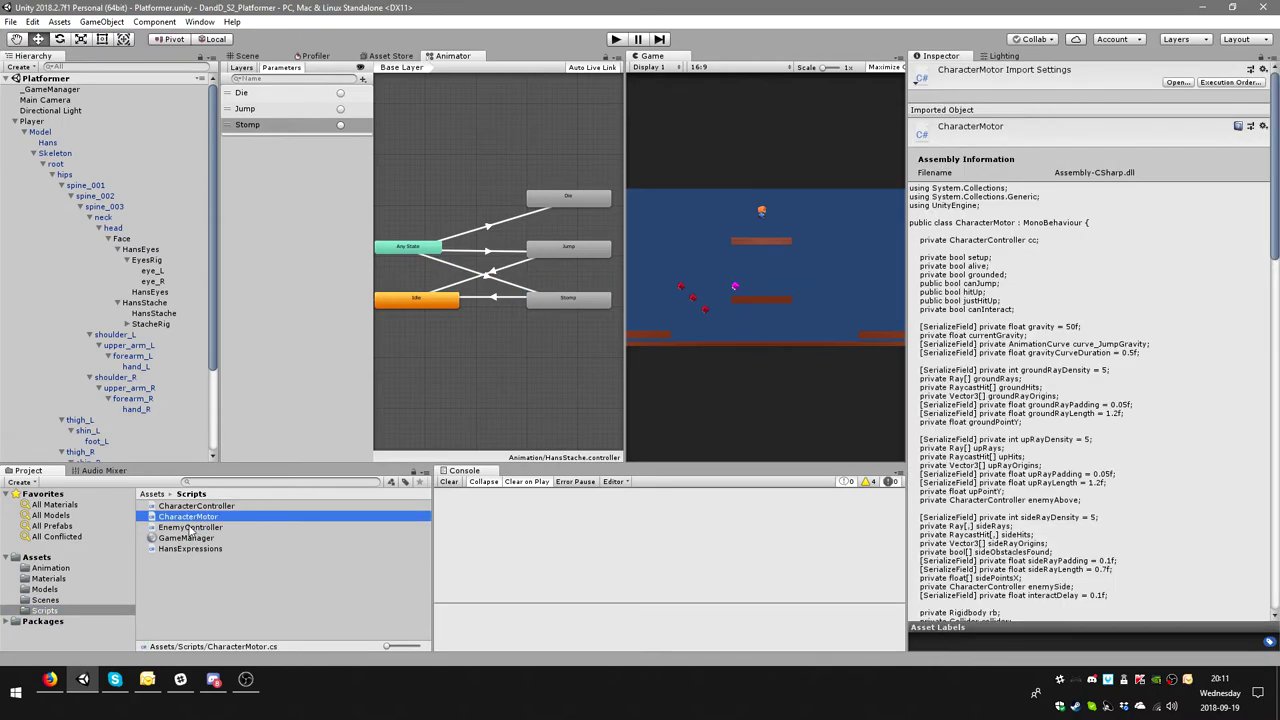
pyautogui.doubleClick(186, 549)
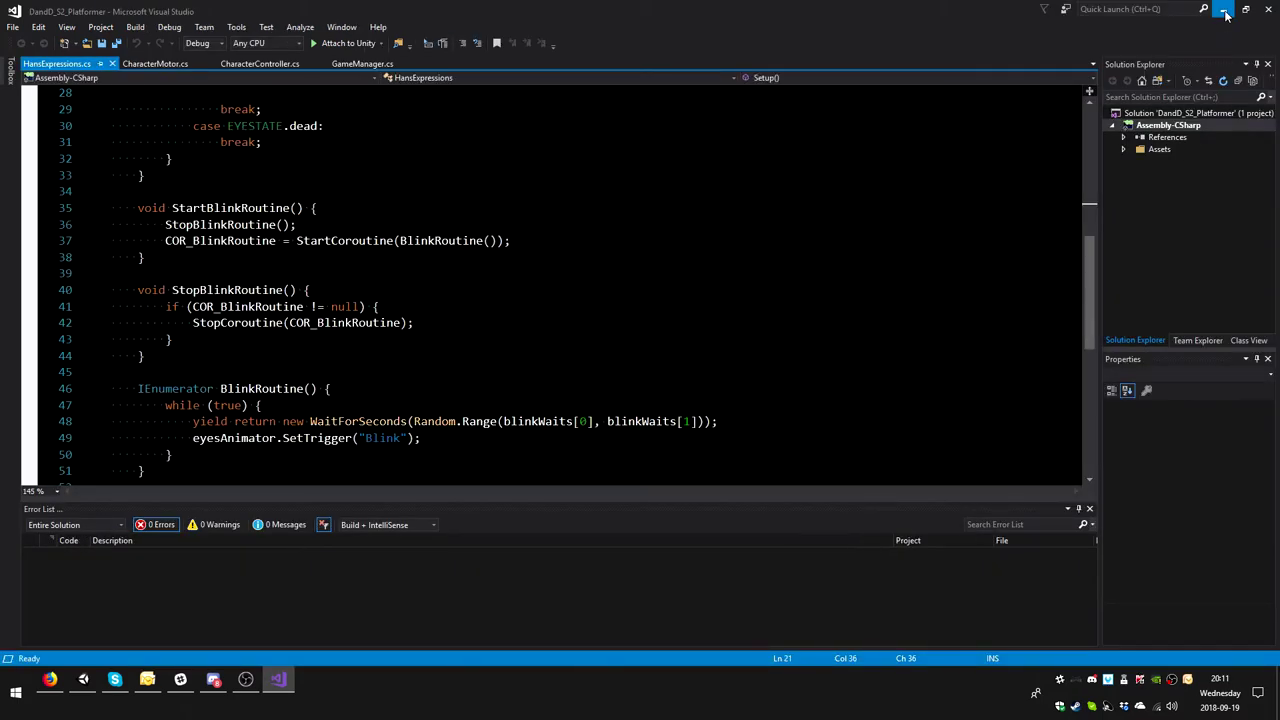
# - Select the HansStache object in Unity, then return to Visual Studio's script
pyautogui.click(1226, 14)
pyautogui.click(160, 303)
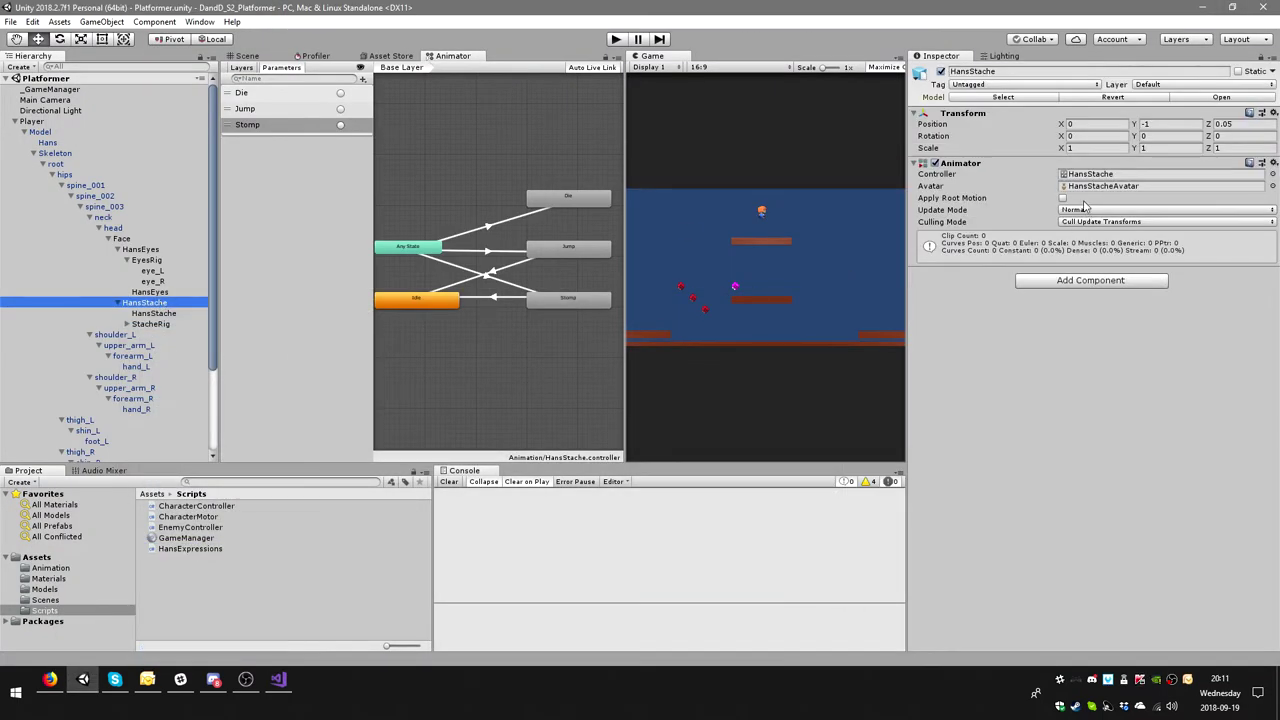
pyautogui.click(281, 684)
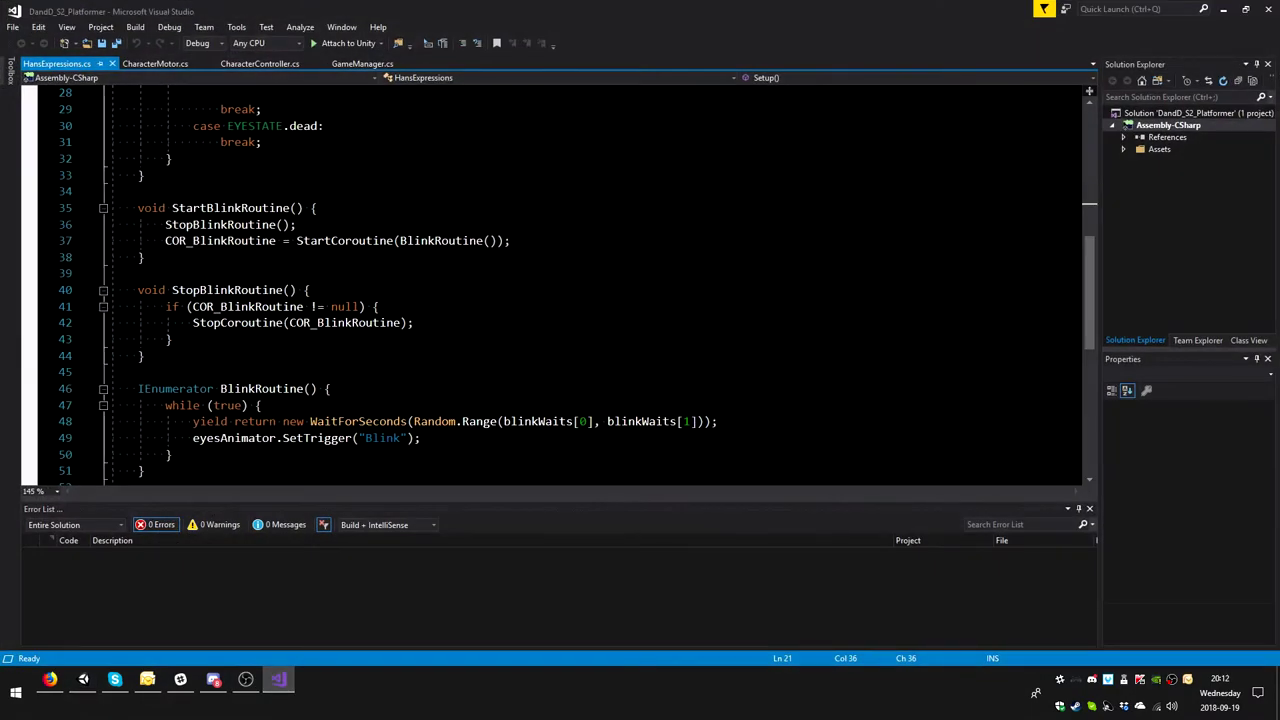
pyautogui.scroll(15, 550, 290)
pyautogui.scroll(1, 380, 306)
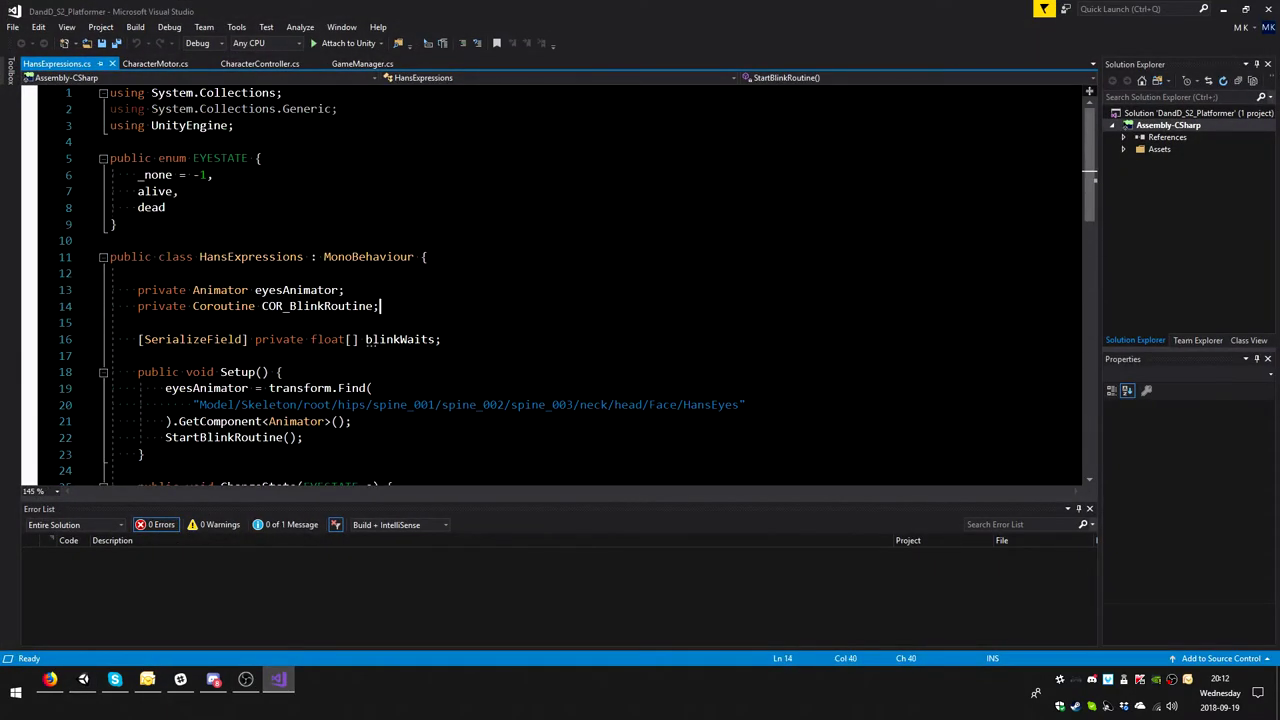
# - Remove the stray MO text on line 14, collapse to definitions, and save
pyautogui.click(380, 306)
pyautogui.write('M')
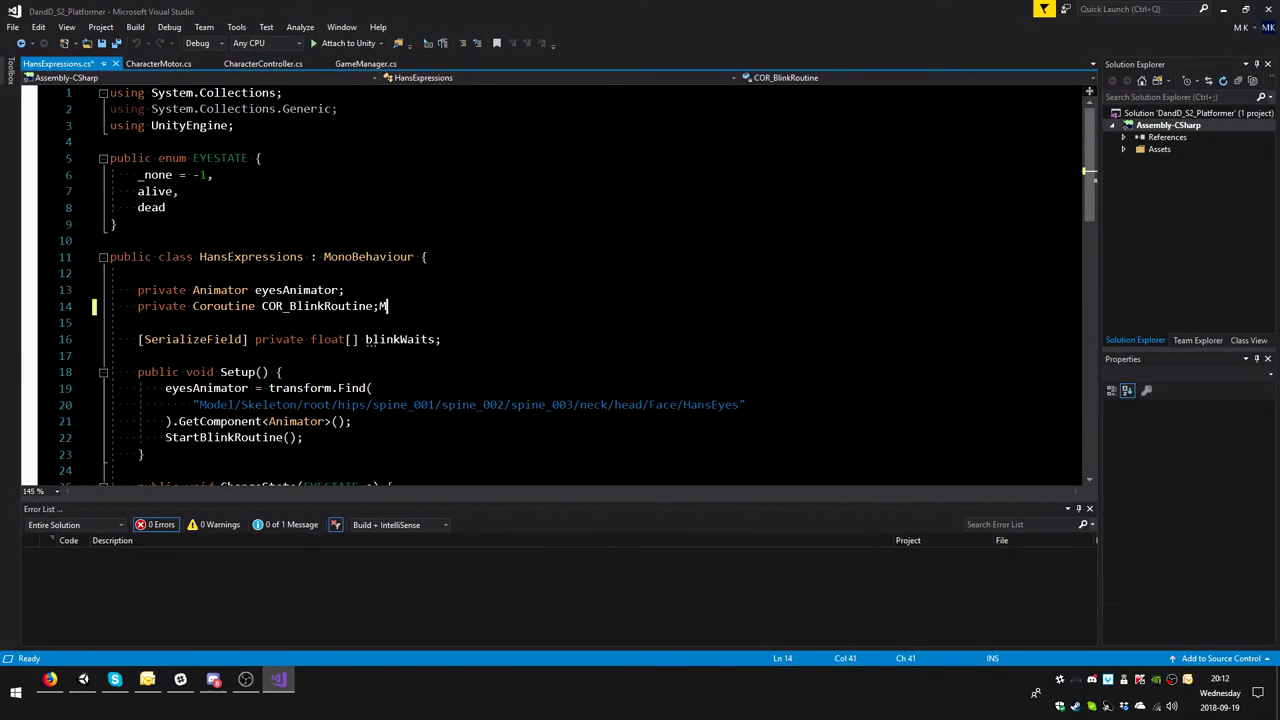
pyautogui.write('O')
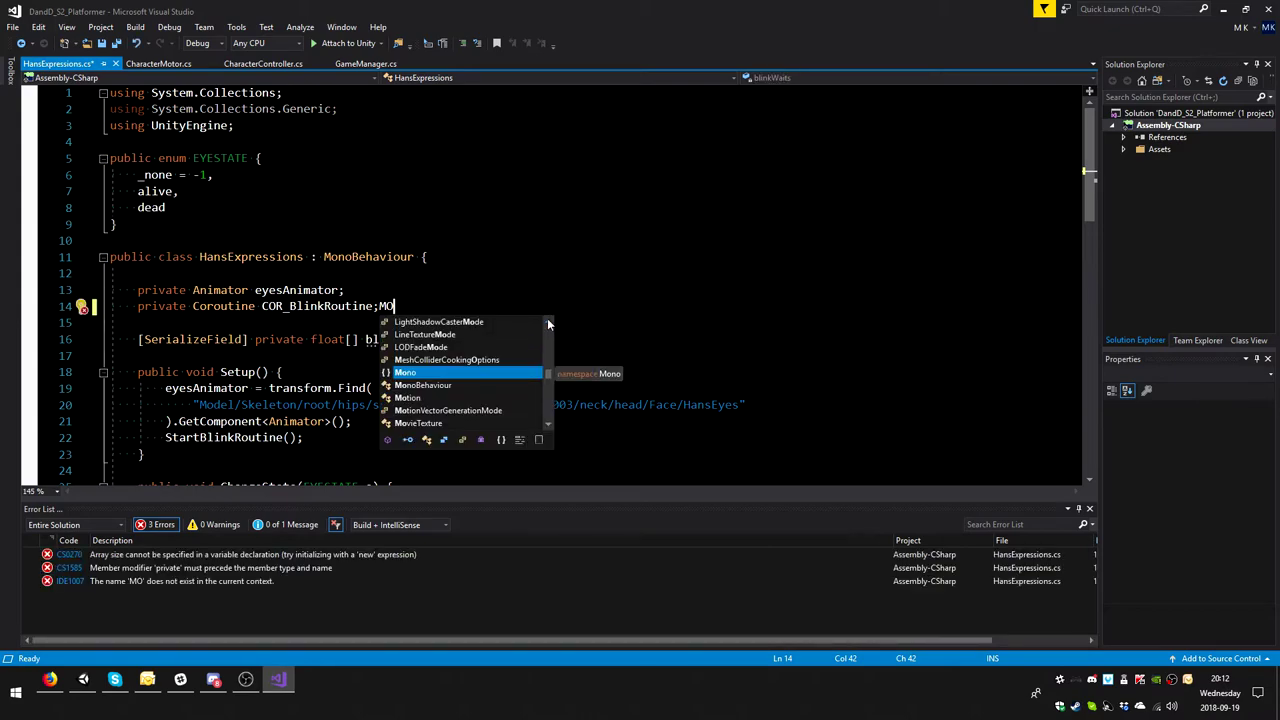
pyautogui.press('BackSpace')
pyautogui.press('BackSpace')
pyautogui.hotkey('ctrl', 'm')
pyautogui.hotkey('ctrl', 'o')
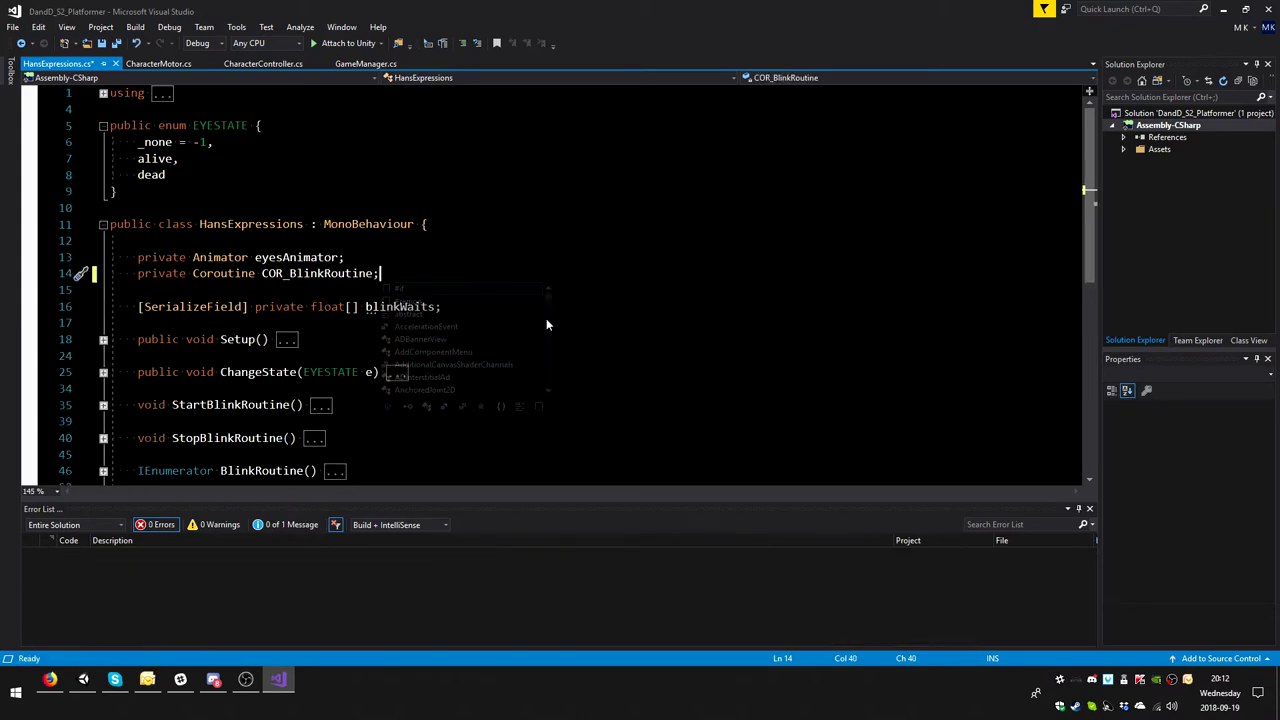
pyautogui.click(138, 240)
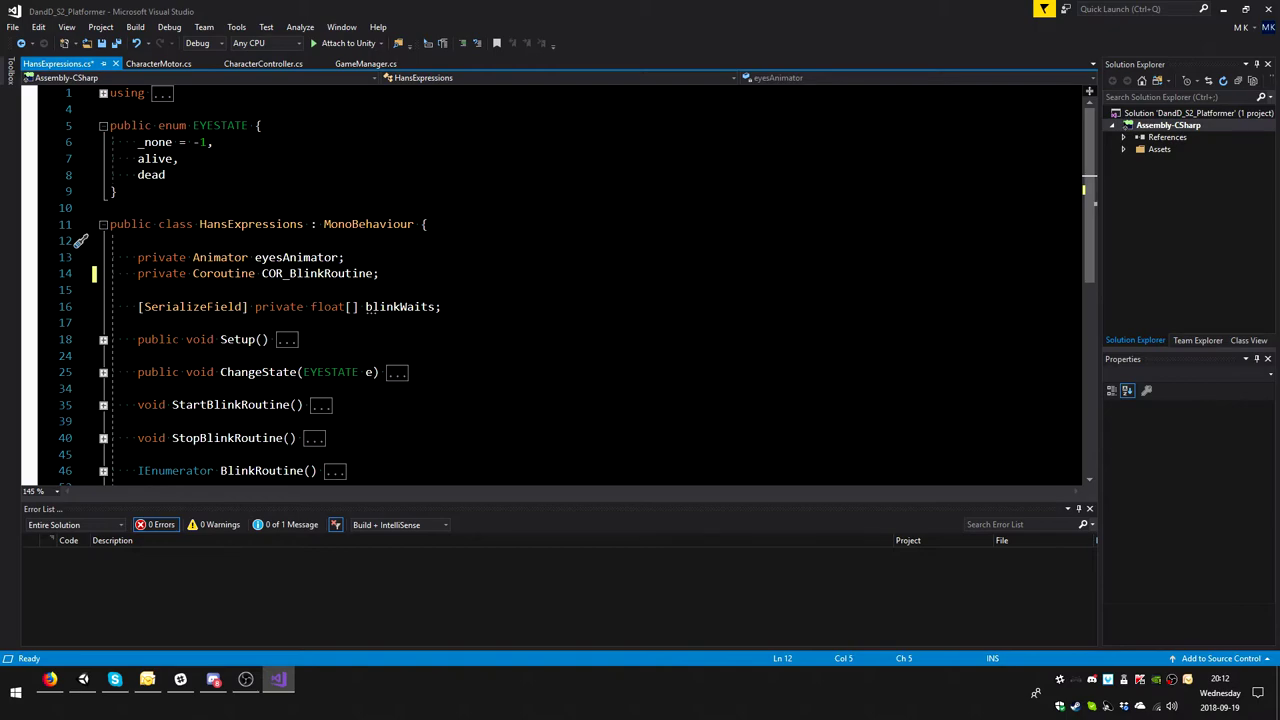
pyautogui.hotkey('ctrl', 's')
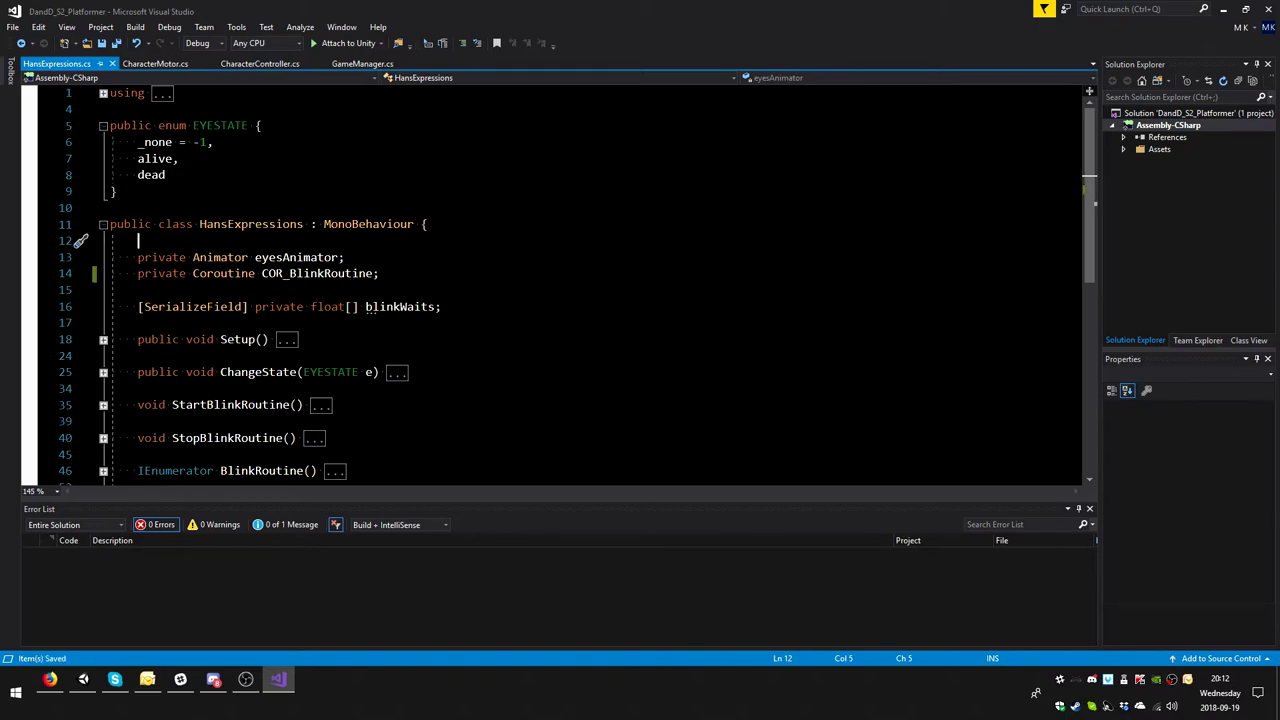
pyautogui.click(379, 273)
pyautogui.doubleClick(360, 274)
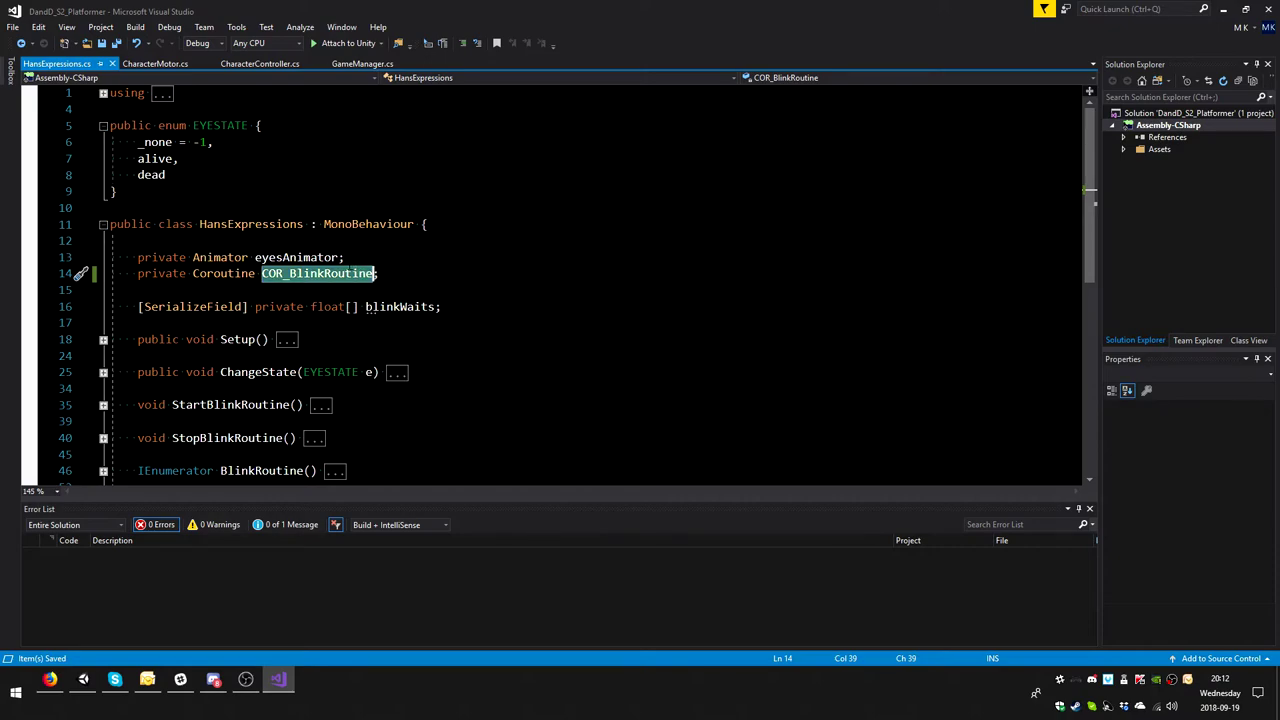
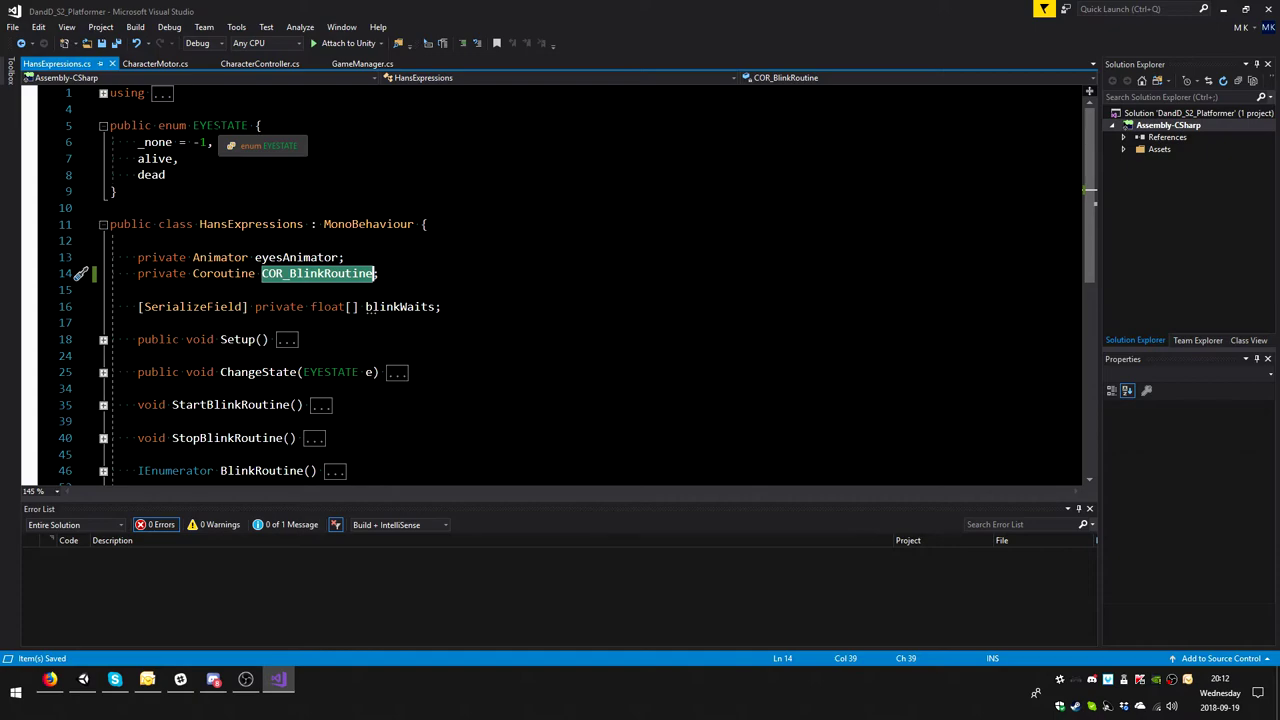
# - Rename the EYESTATE enum to EXPRESSIONSTATE in every reference in HansExpressions.cs
pyautogui.doubleClick(220, 125)
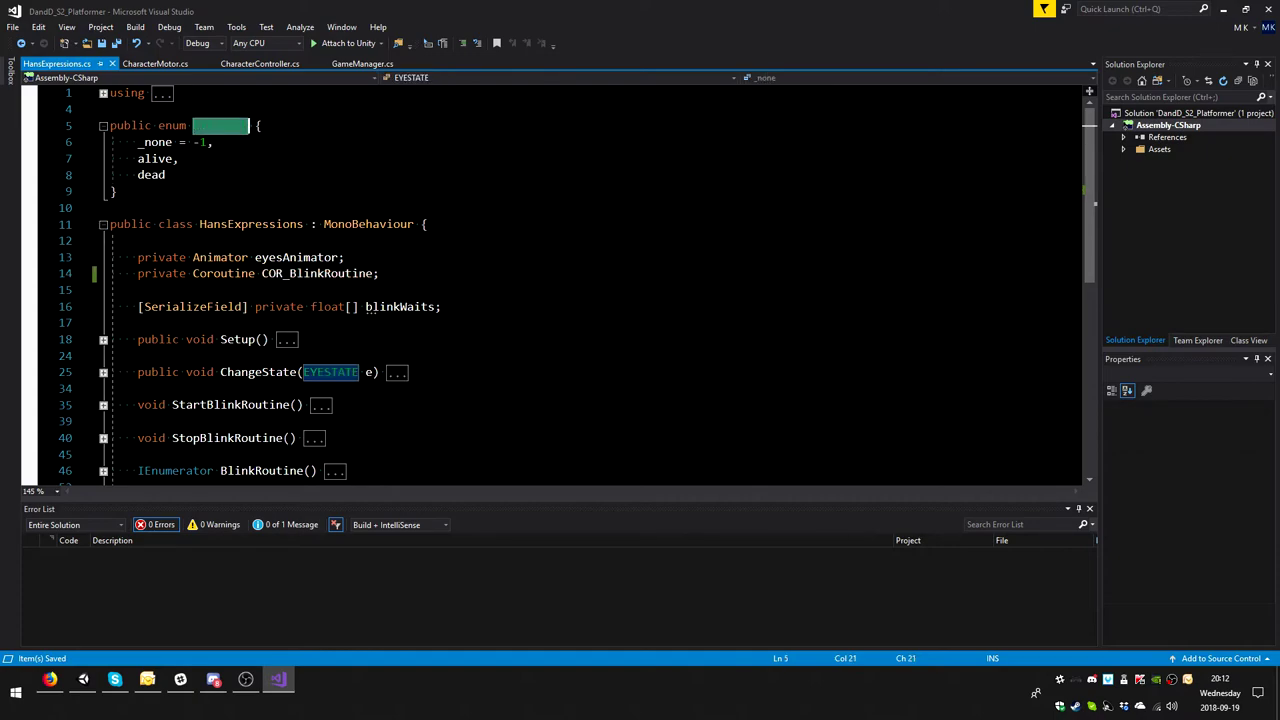
pyautogui.hotkey('ctrl', 'r')
pyautogui.hotkey('ctrl', 'r')
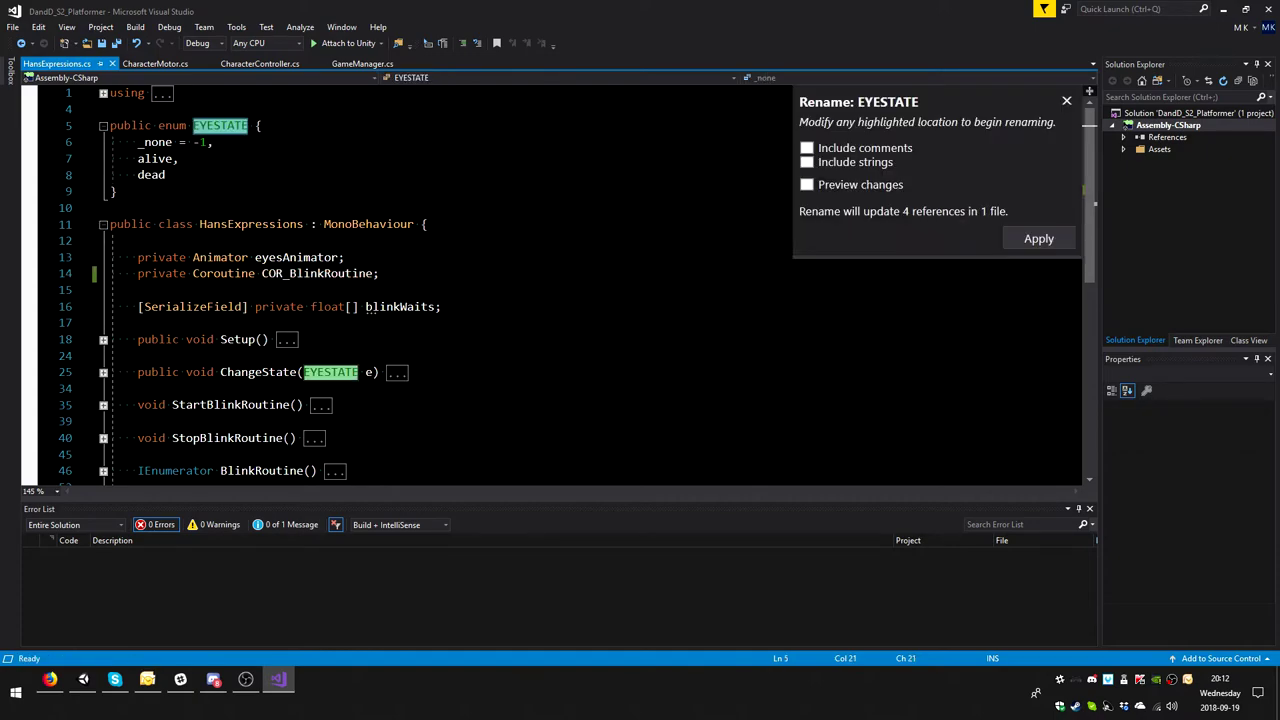
pyautogui.click(210, 125)
pyautogui.press('Left')
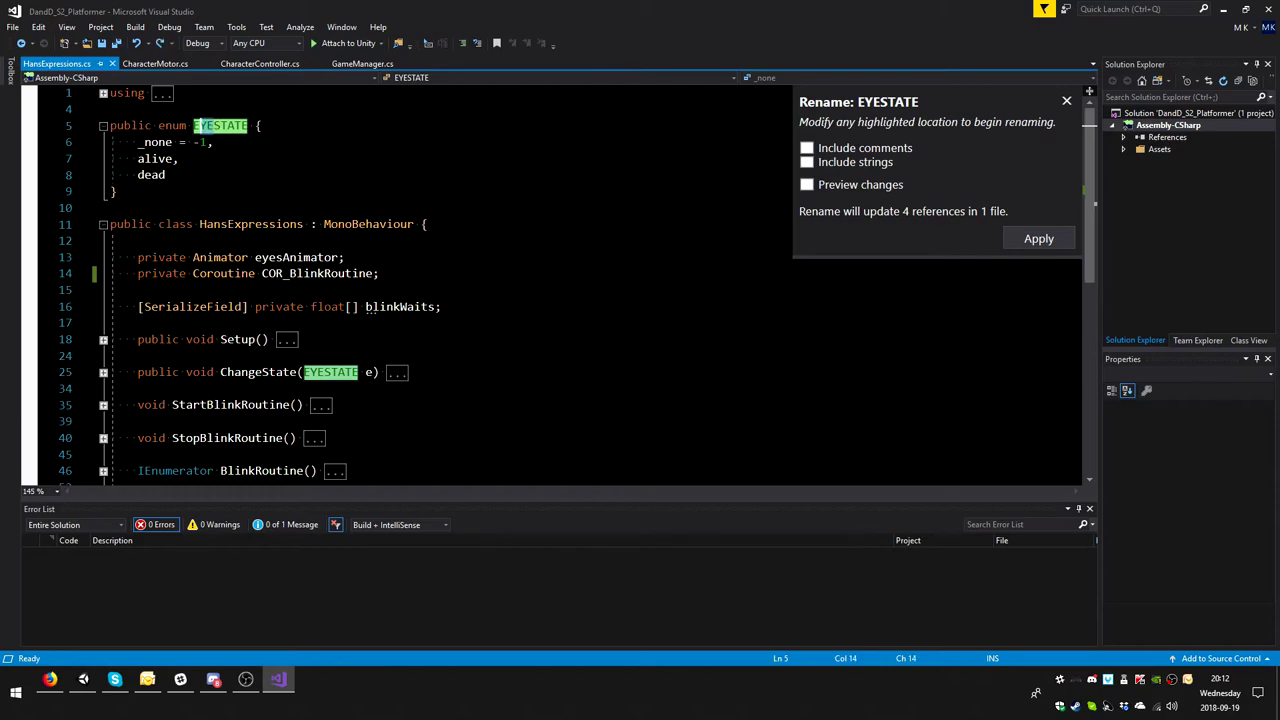
pyautogui.press('Delete')
pyautogui.press('Delete')
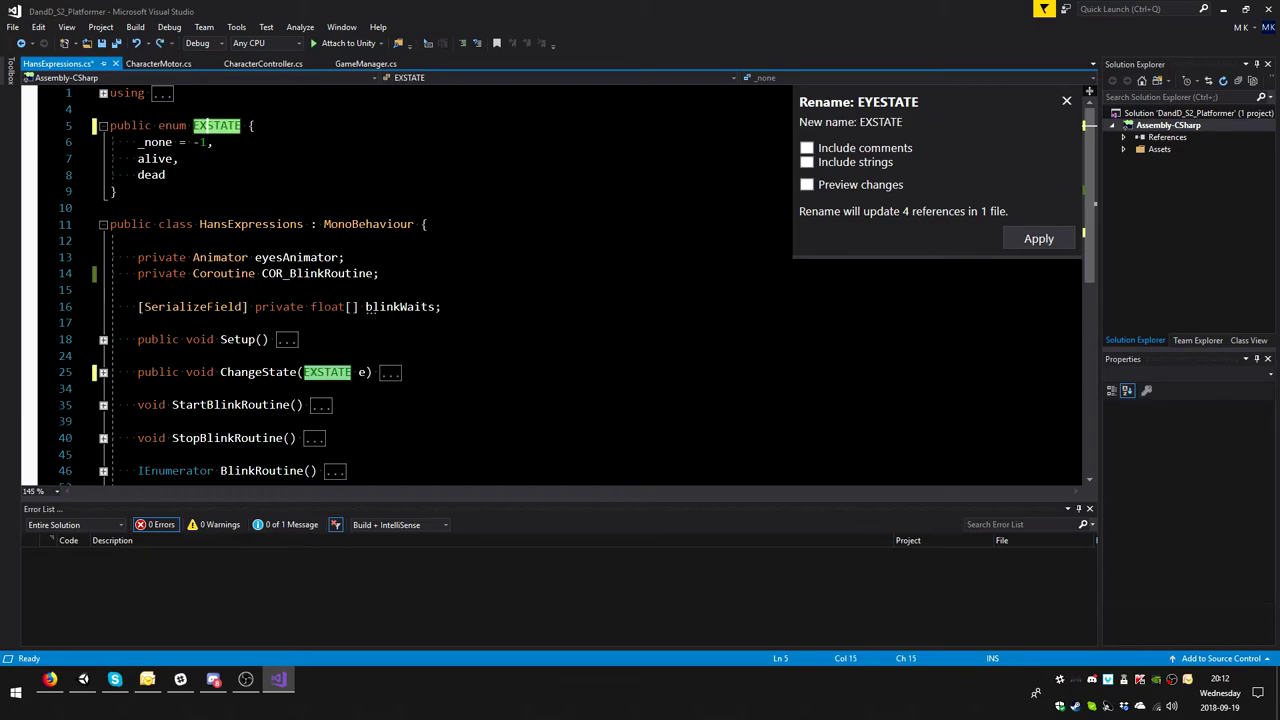
pyautogui.write('XPREE')
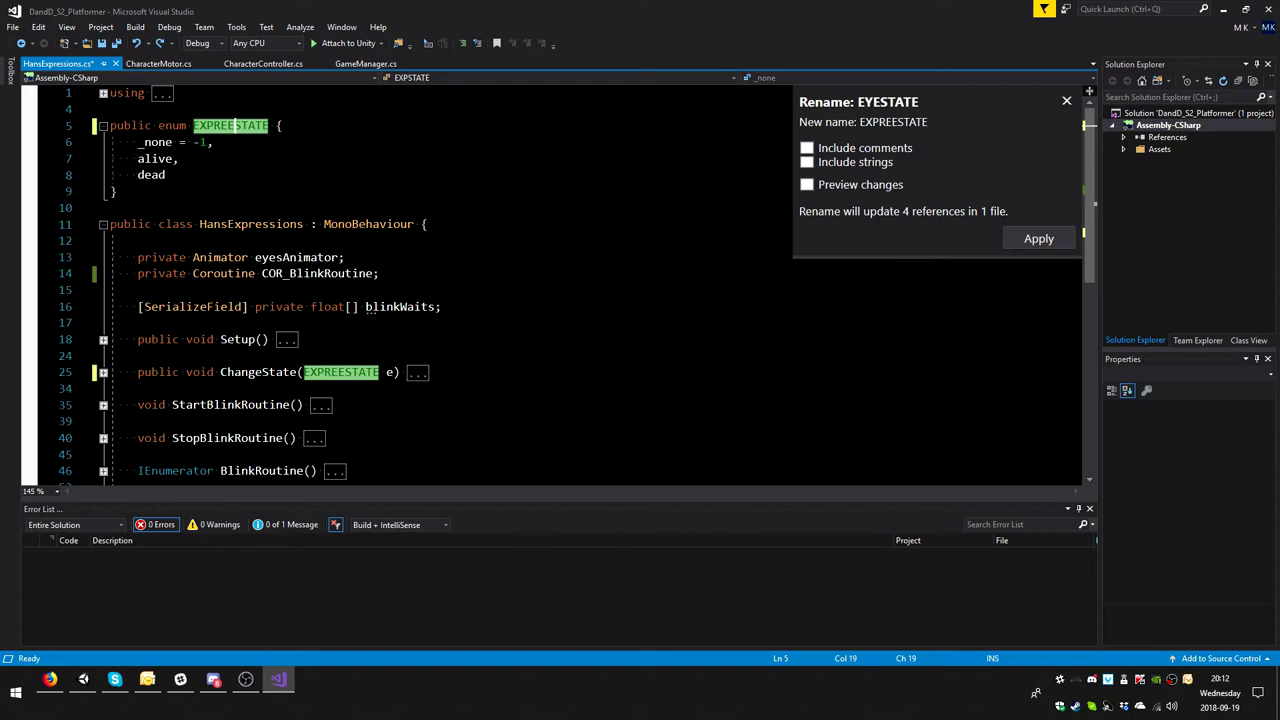
pyautogui.write('SI')
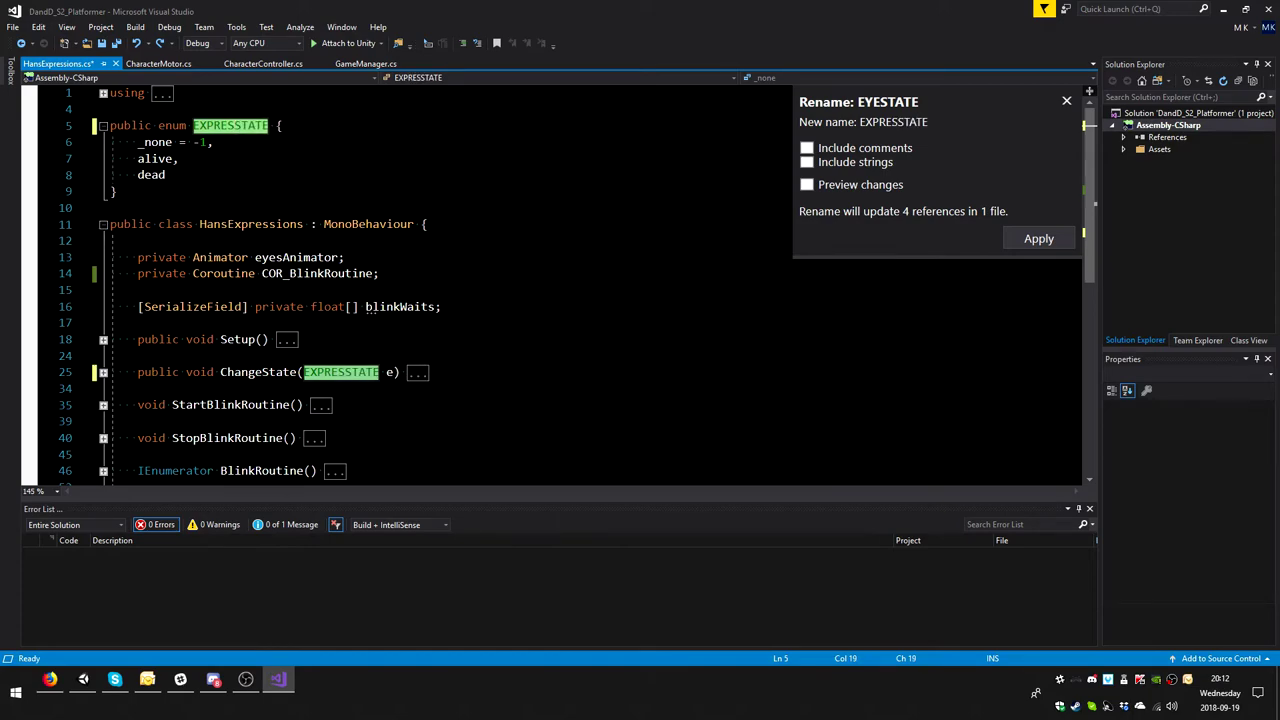
pyautogui.write('ON')
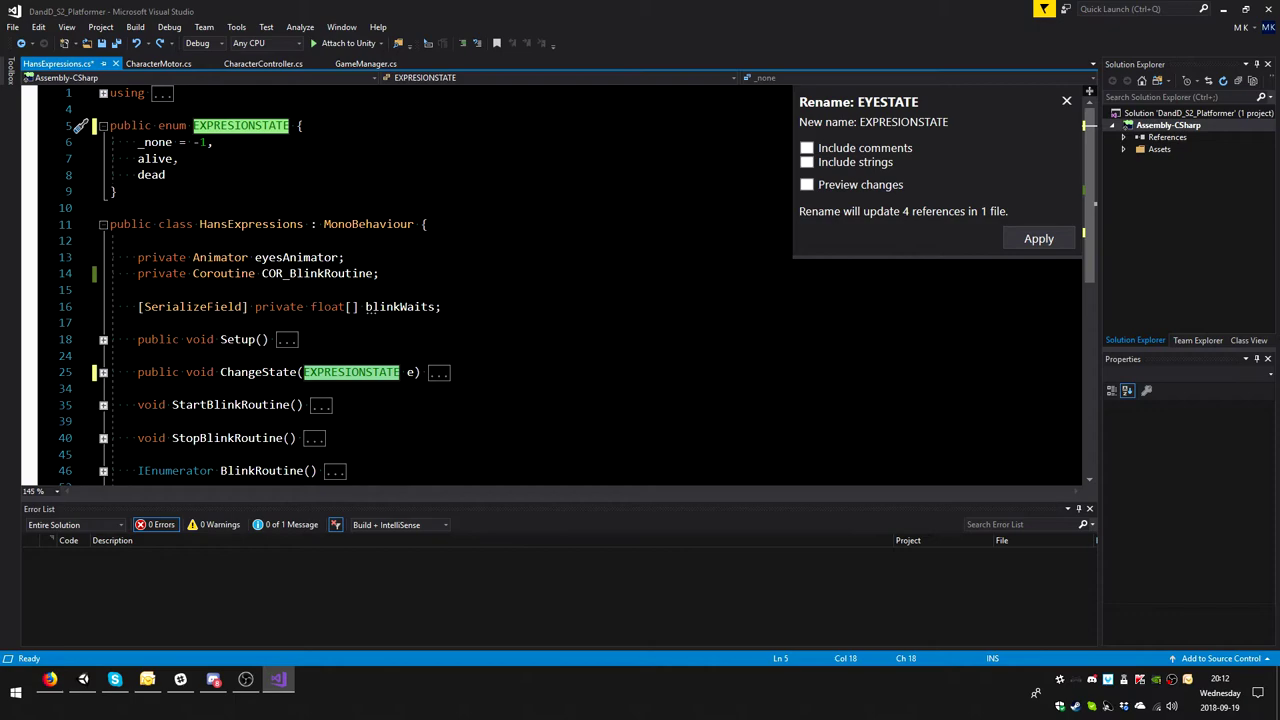
pyautogui.write('S')
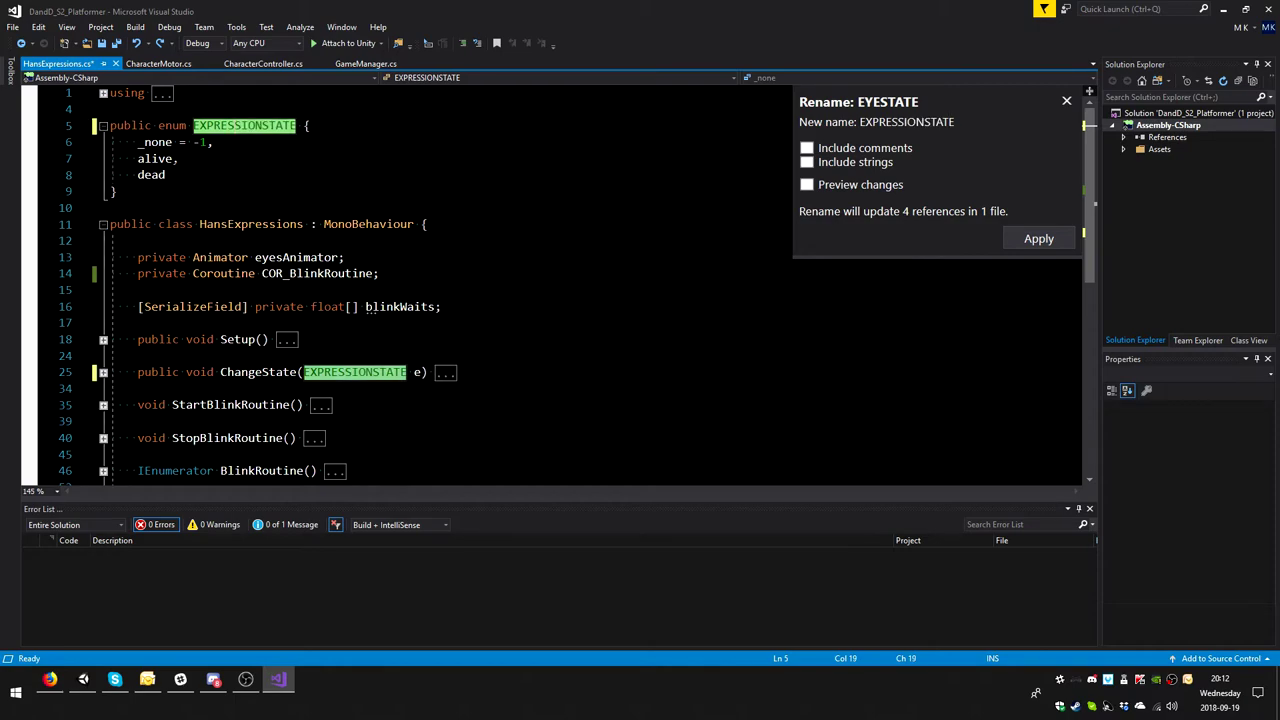
pyautogui.press('Return')
pyautogui.press('Down')
pyautogui.press('Down')
pyautogui.press('Down')
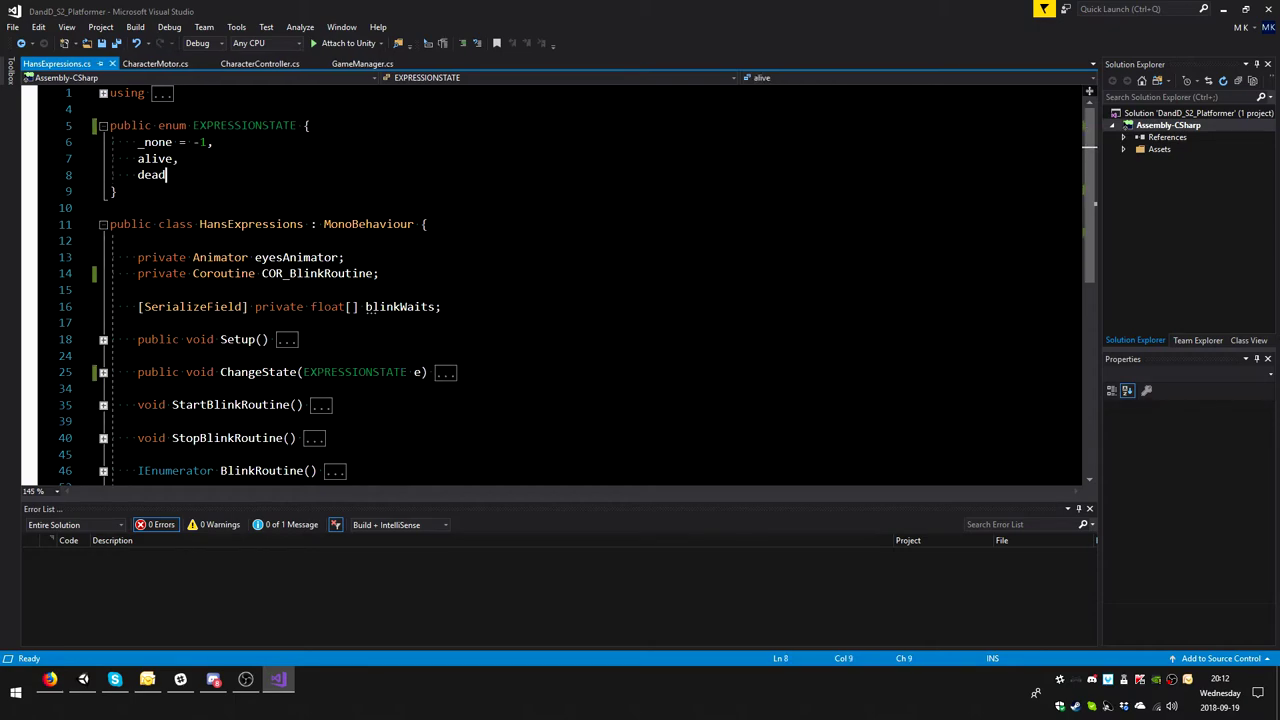
# - Below the eyesAnimator field, start a new 'private Animator' field declaration
pyautogui.click(103, 372)
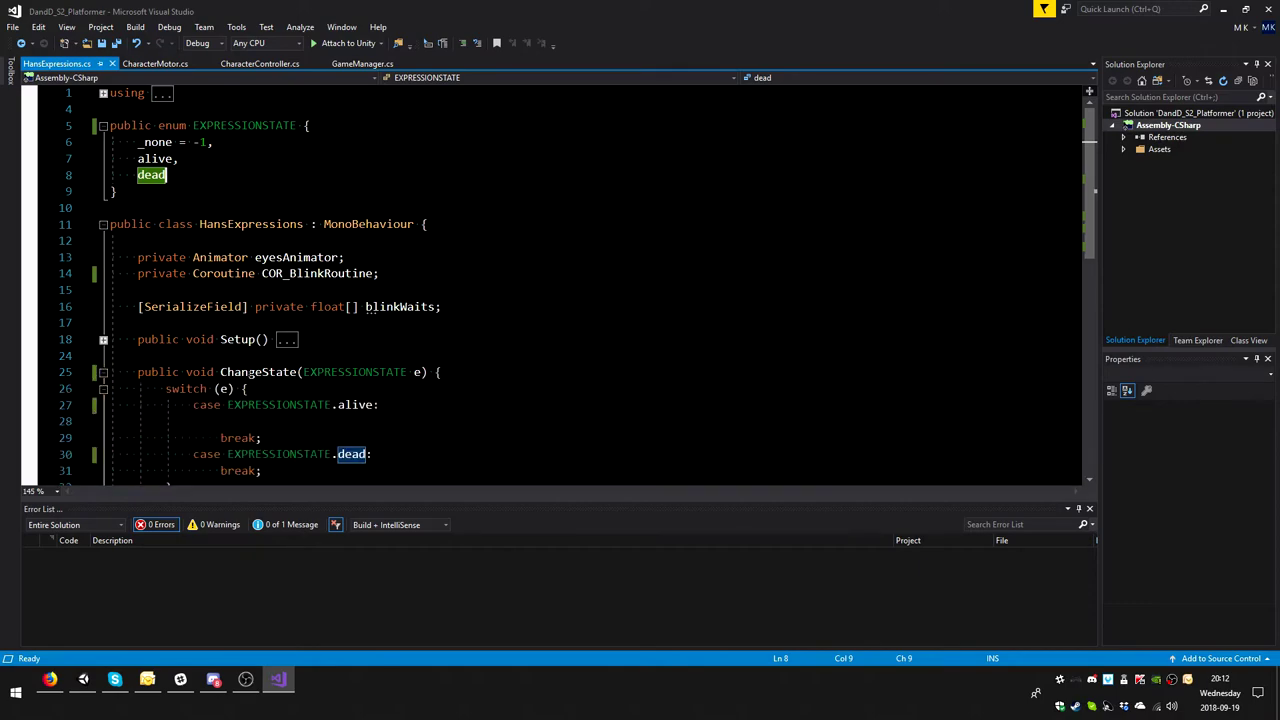
pyautogui.scroll(-2, 88, 290)
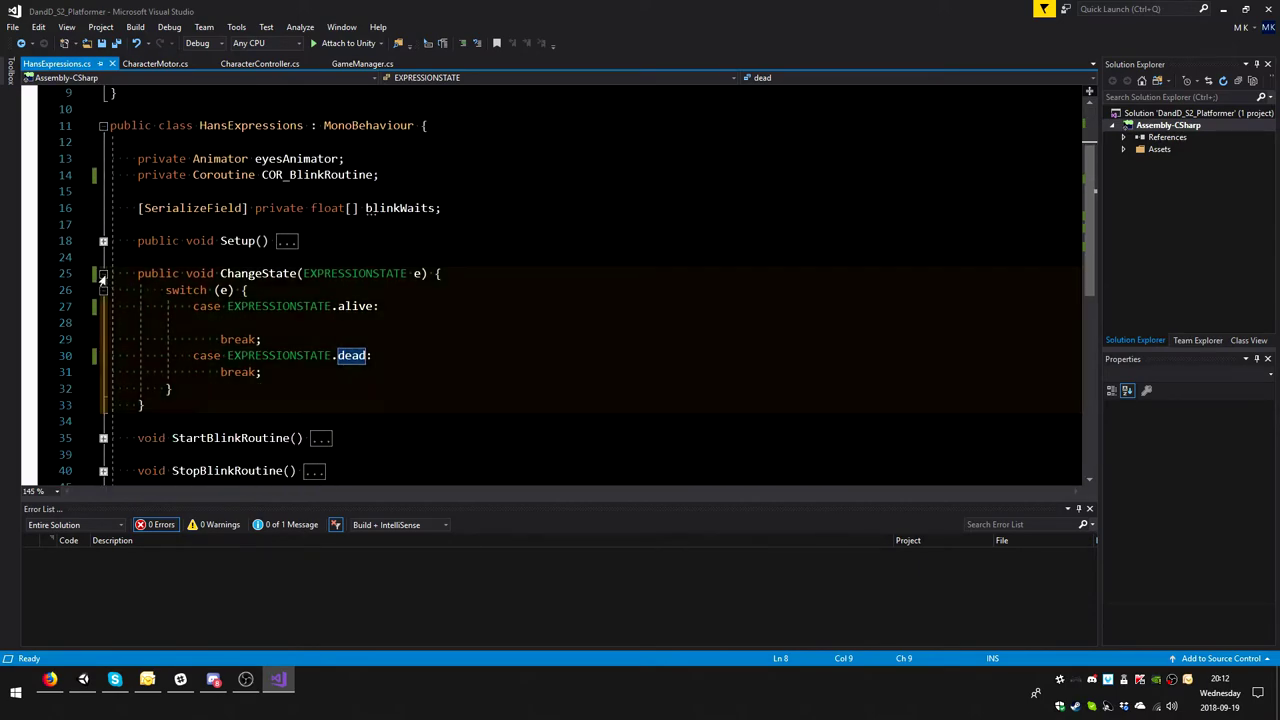
pyautogui.click(103, 273)
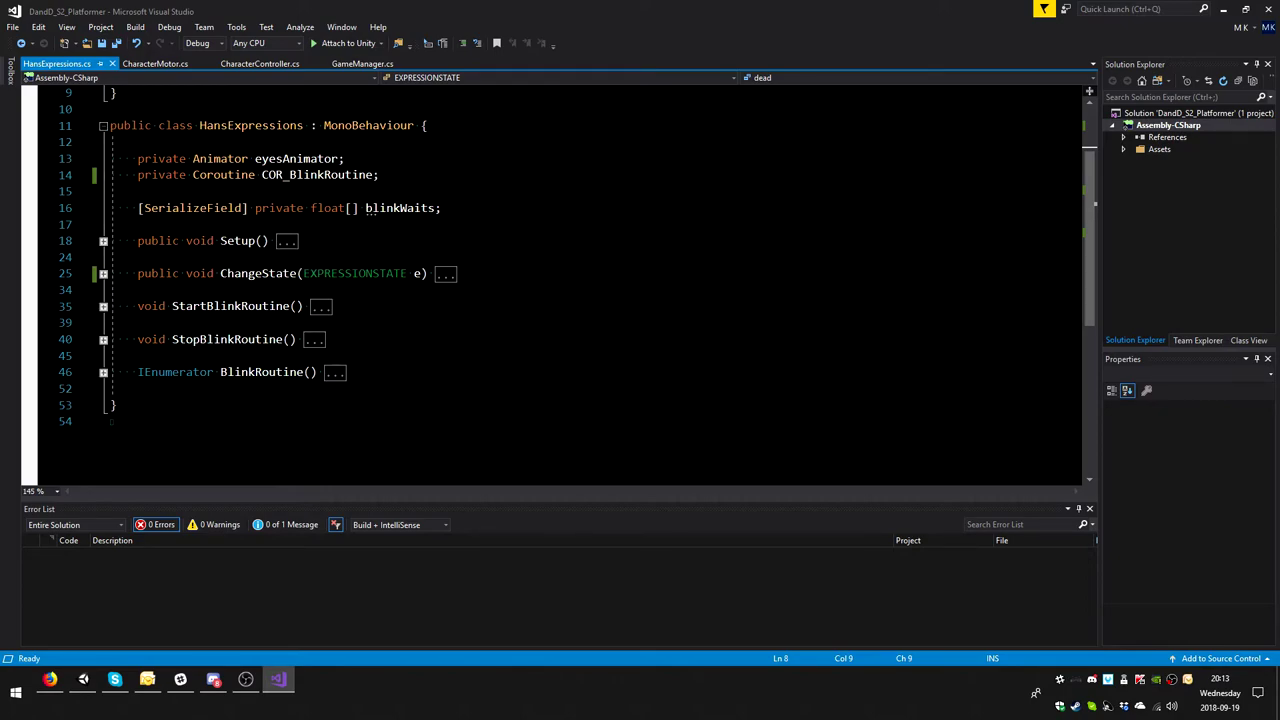
pyautogui.click(346, 158)
pyautogui.press('Return')
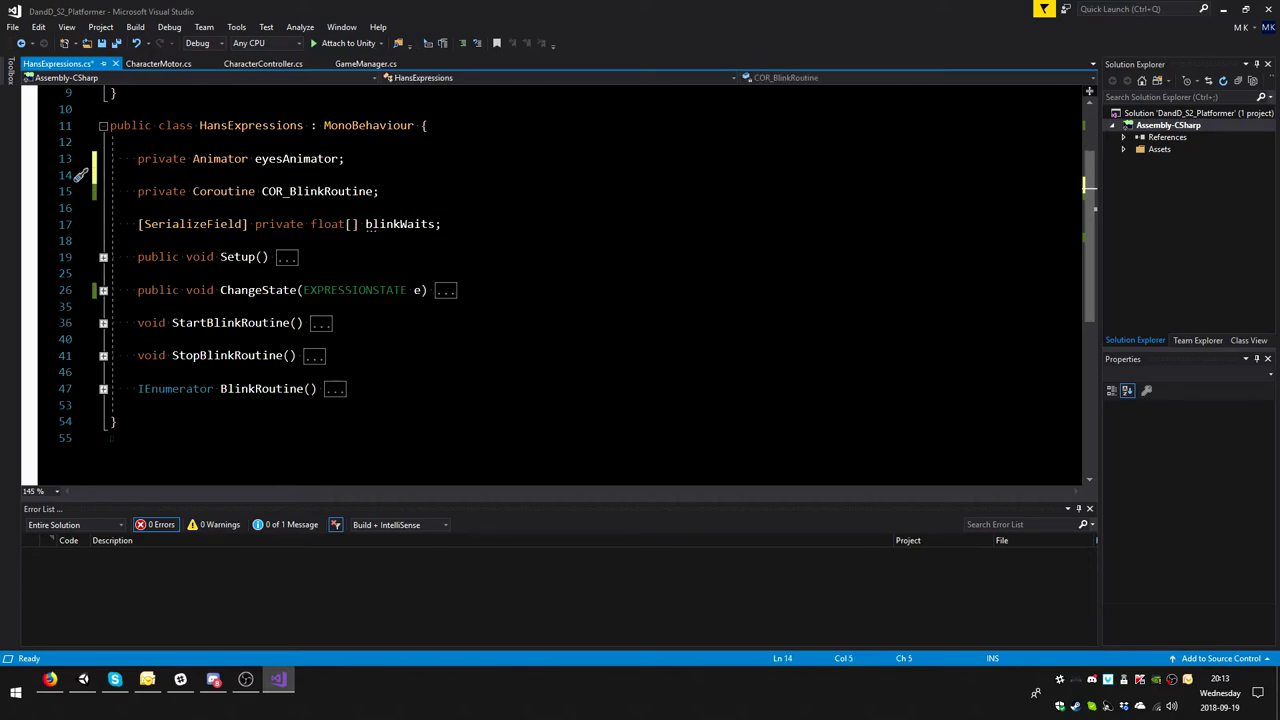
pyautogui.write('private')
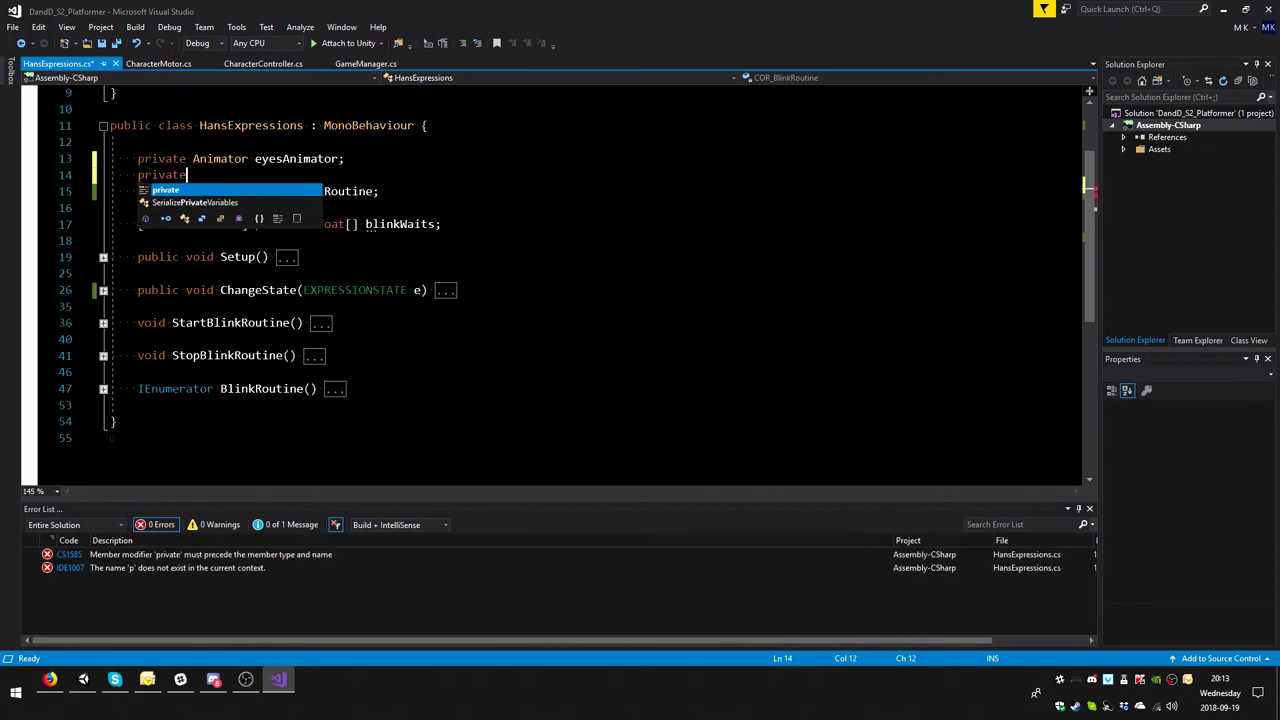
pyautogui.write(' a')
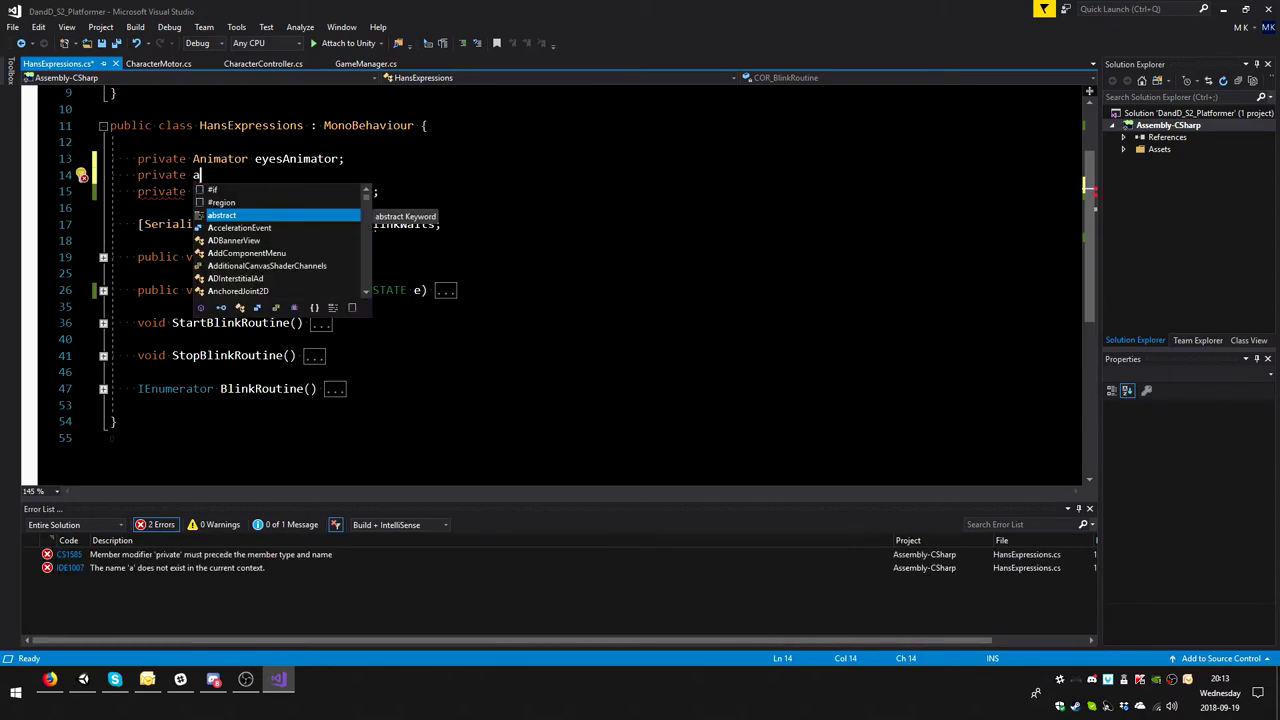
pyautogui.press('BackSpace')
pyautogui.write('An')
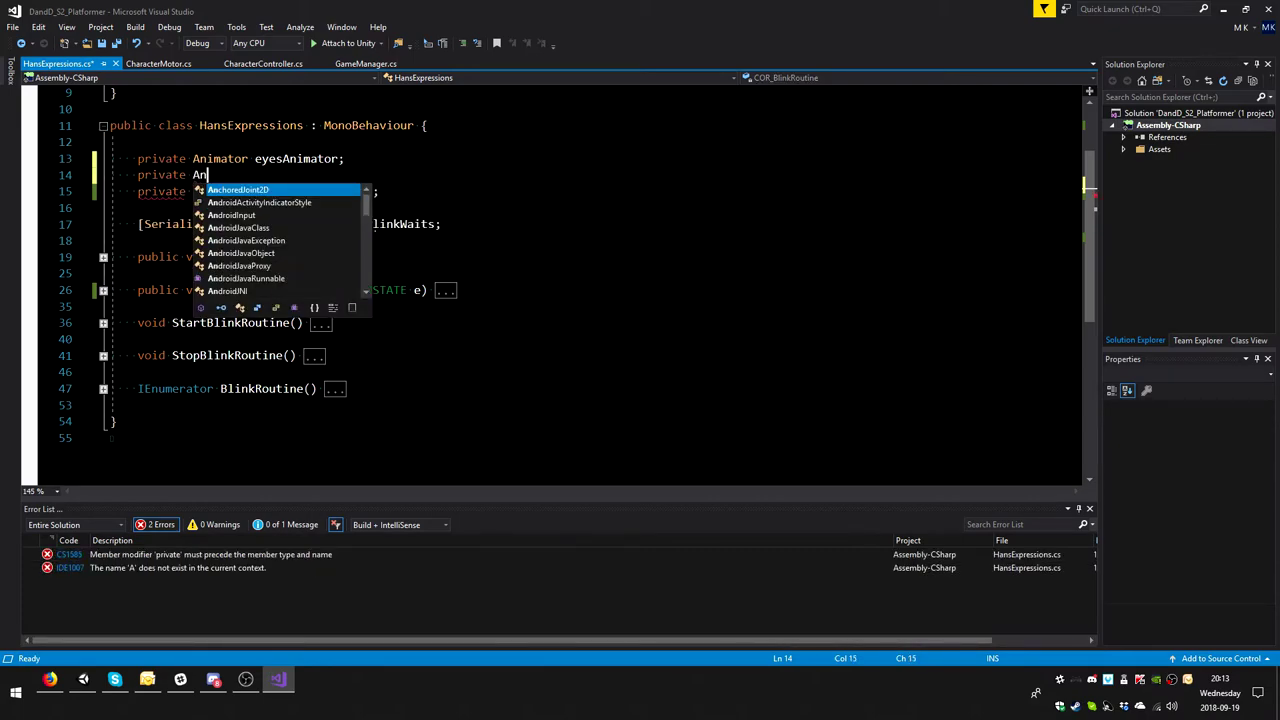
pyautogui.write('imar')
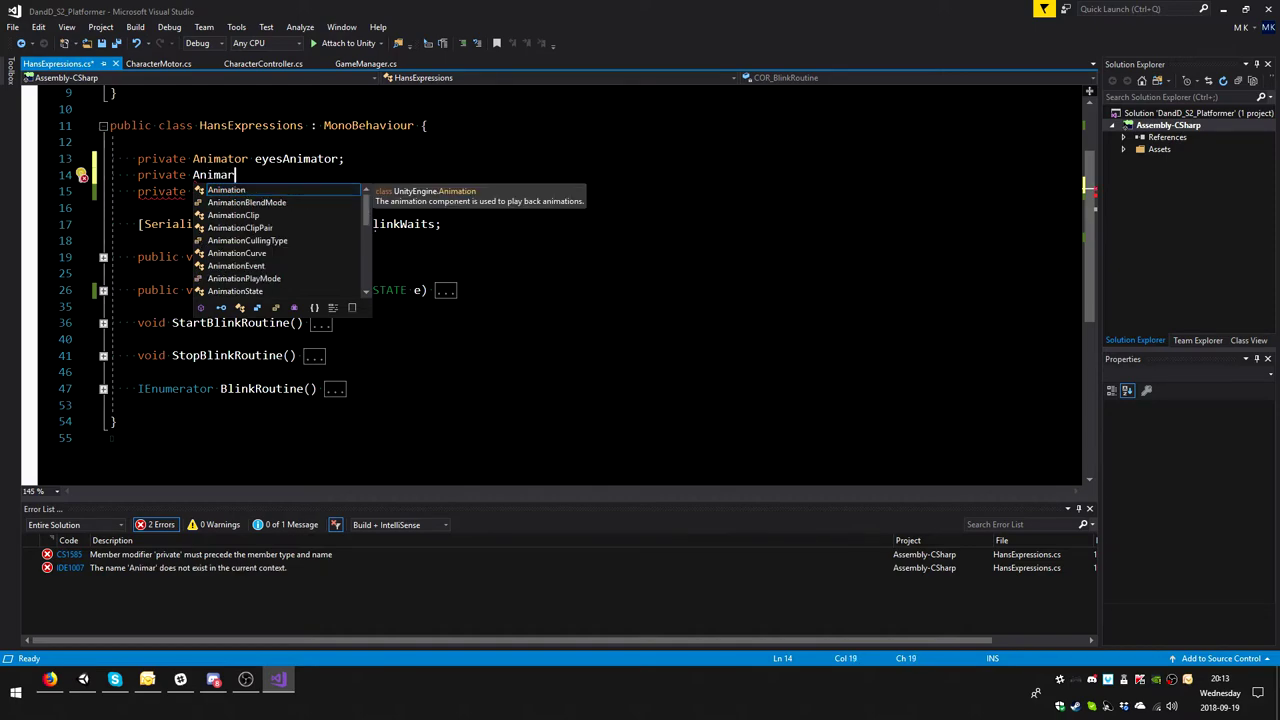
pyautogui.press('BackSpace')
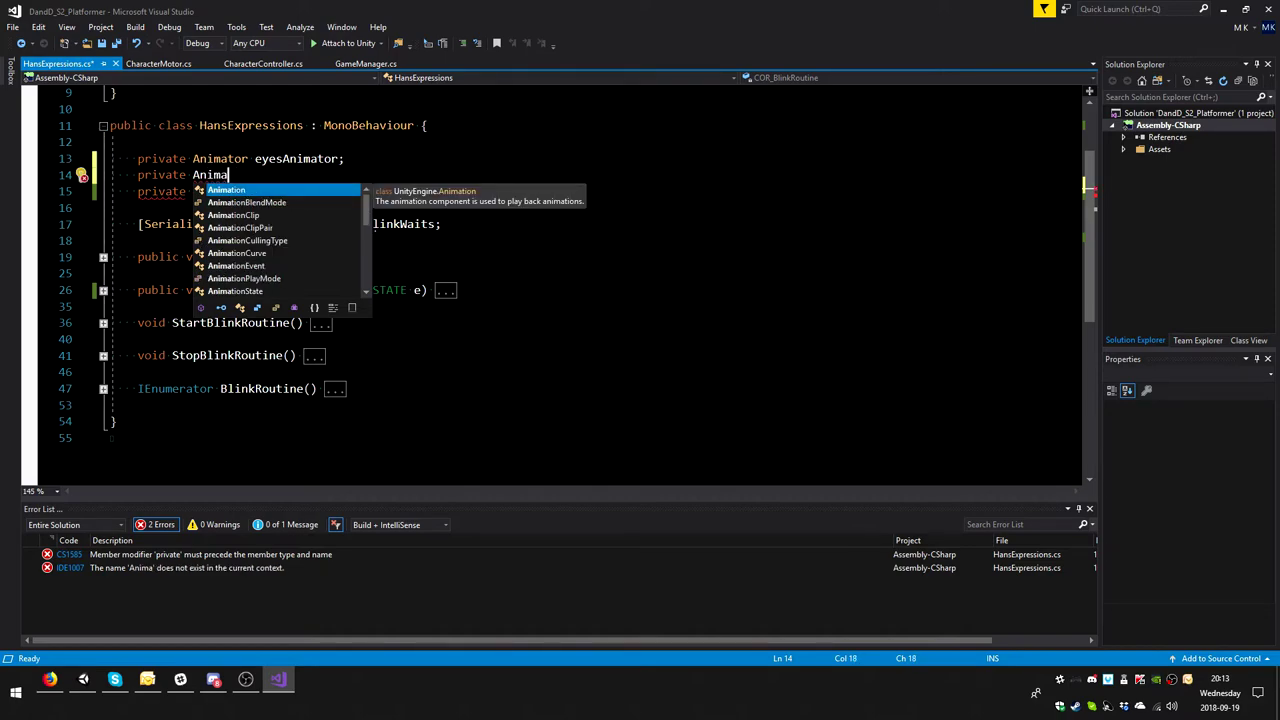
pyautogui.write('tor5')
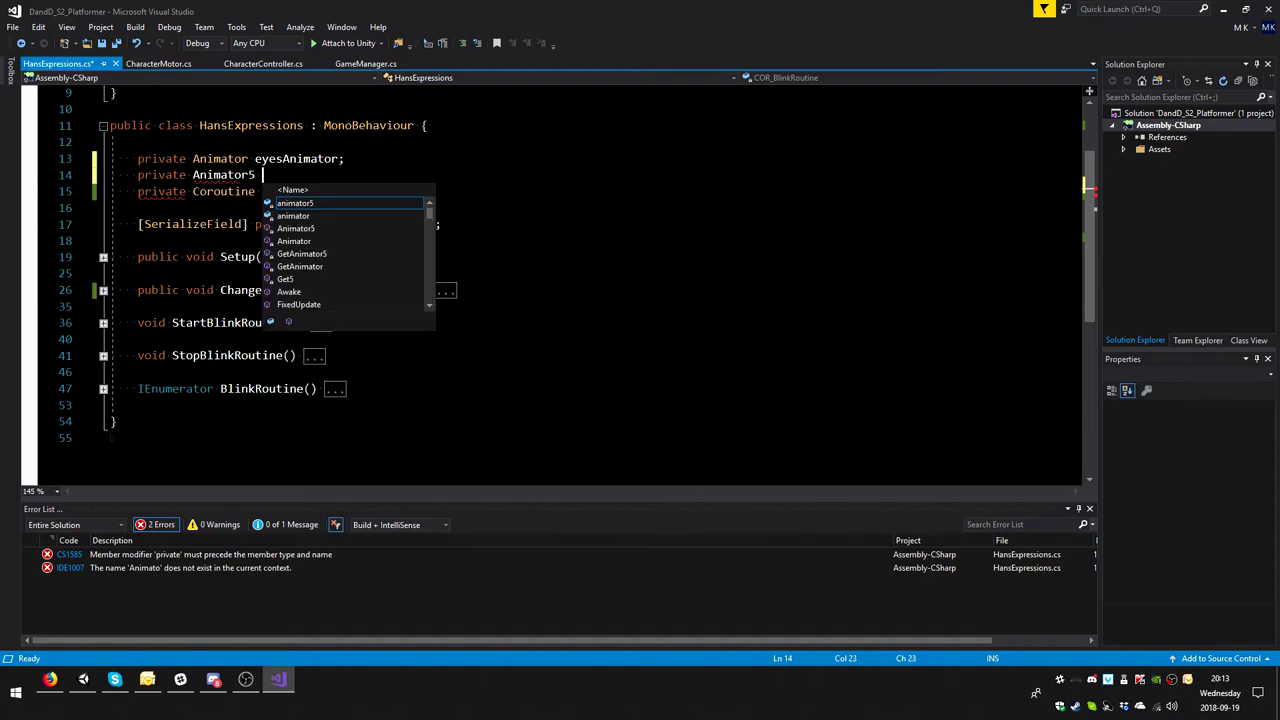
pyautogui.press('BackSpace')
pyautogui.press('BackSpace')
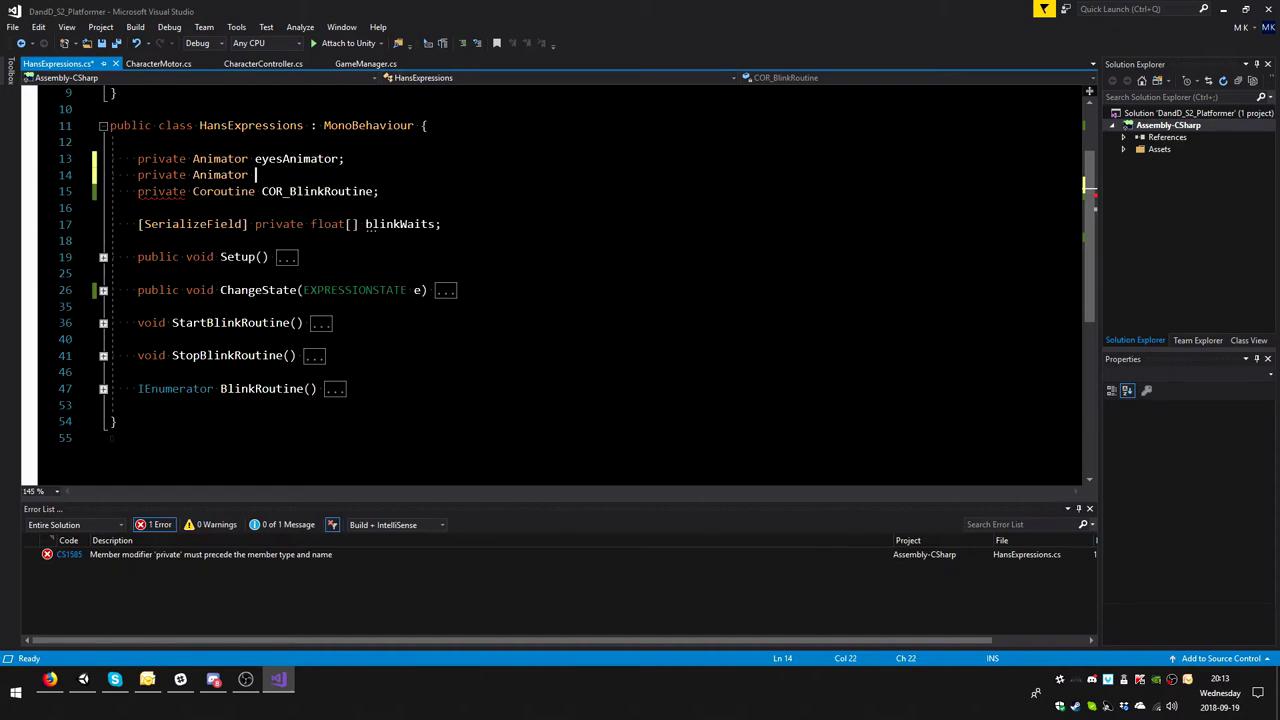
# - Name the new field stacheAnimator, fixing typos, and save the script
pyautogui.write('sta')
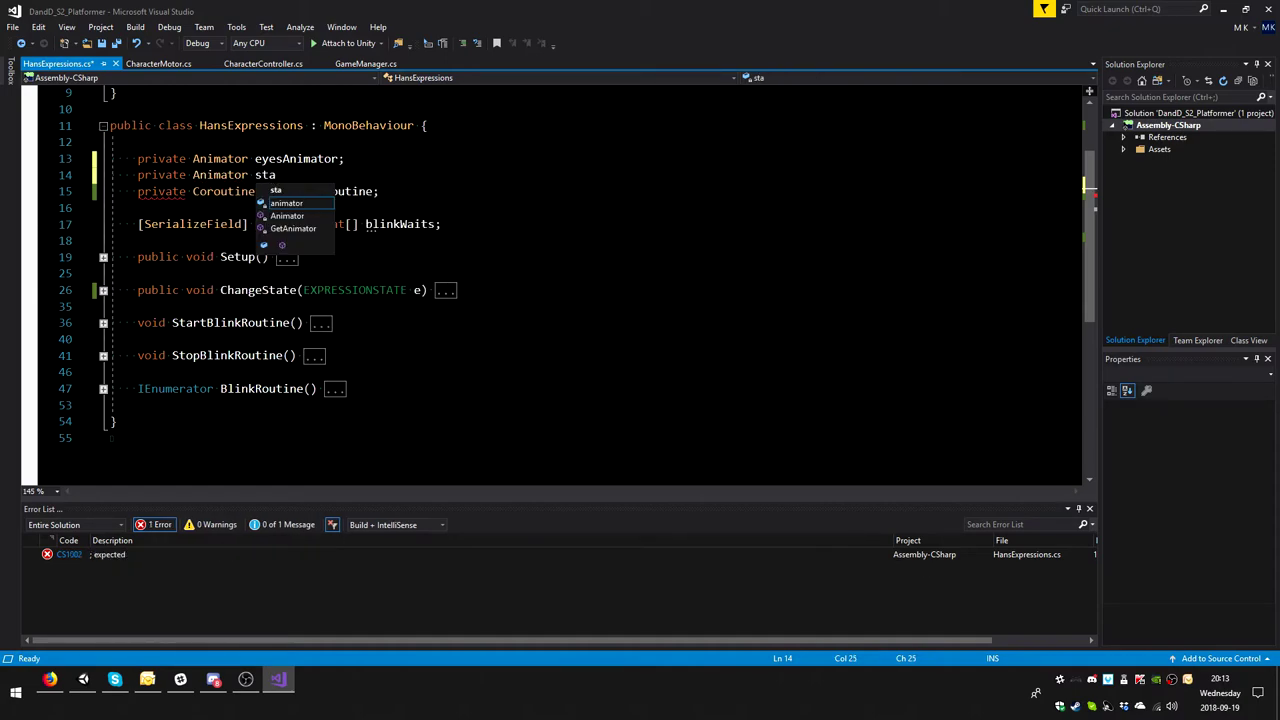
pyautogui.write('shAnim,a')
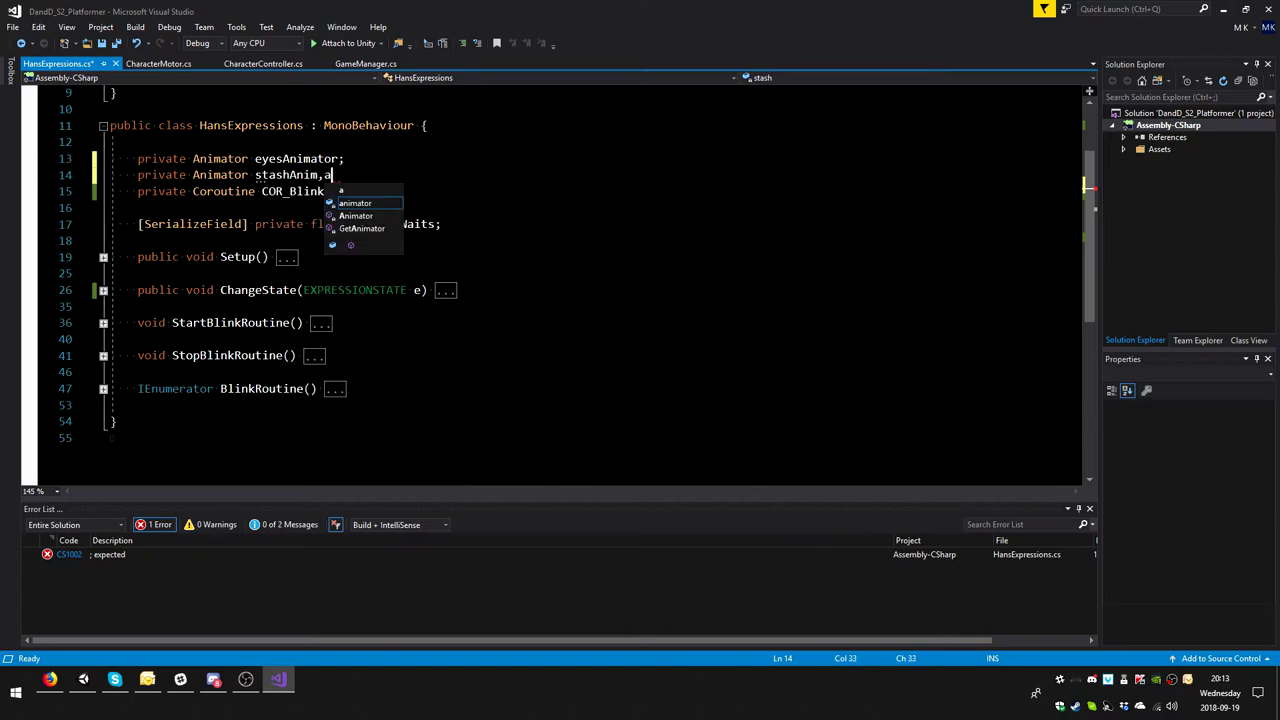
pyautogui.press('BackSpace')
pyautogui.press('Escape')
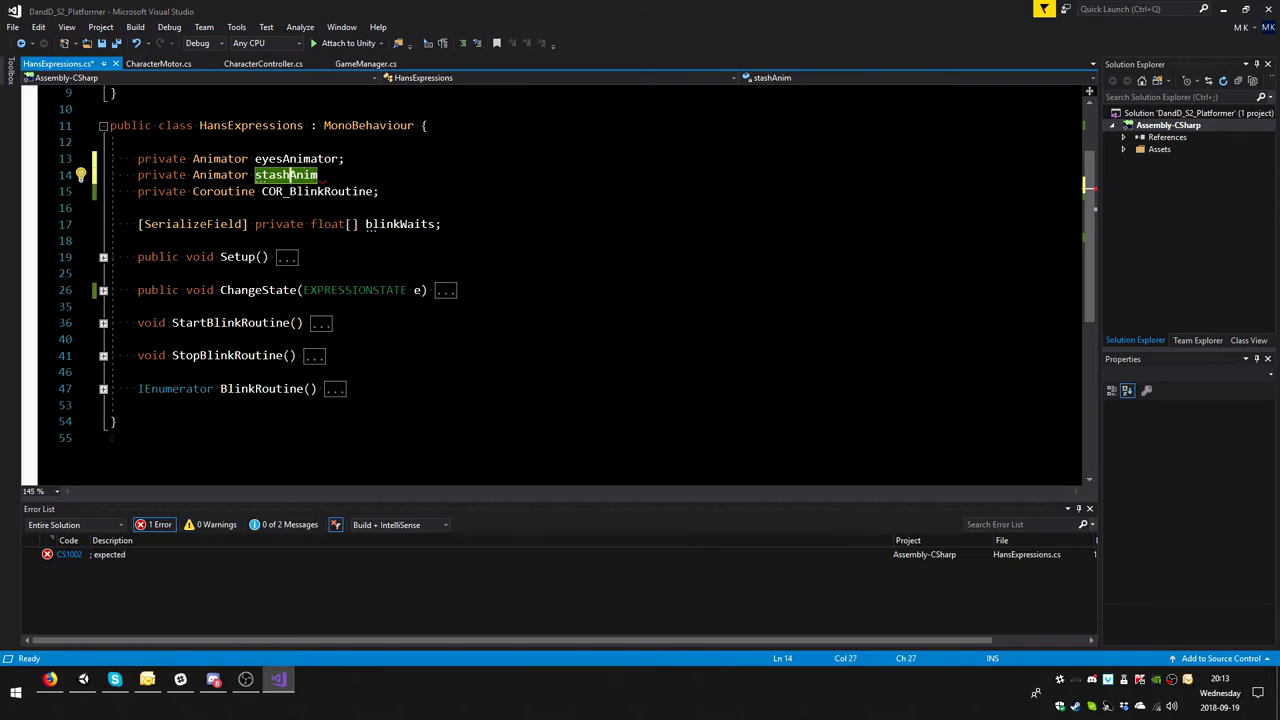
pyautogui.write('e')
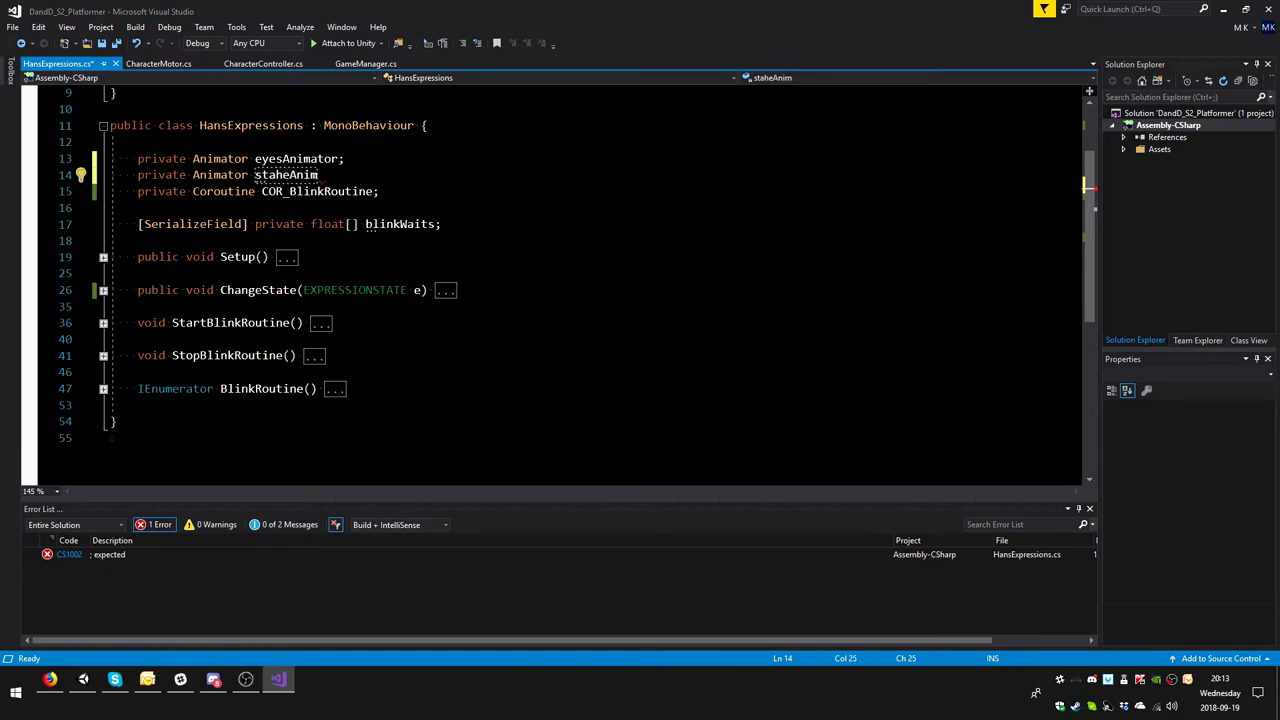
pyautogui.press('BackSpace')
pyautogui.write('cheAnim')
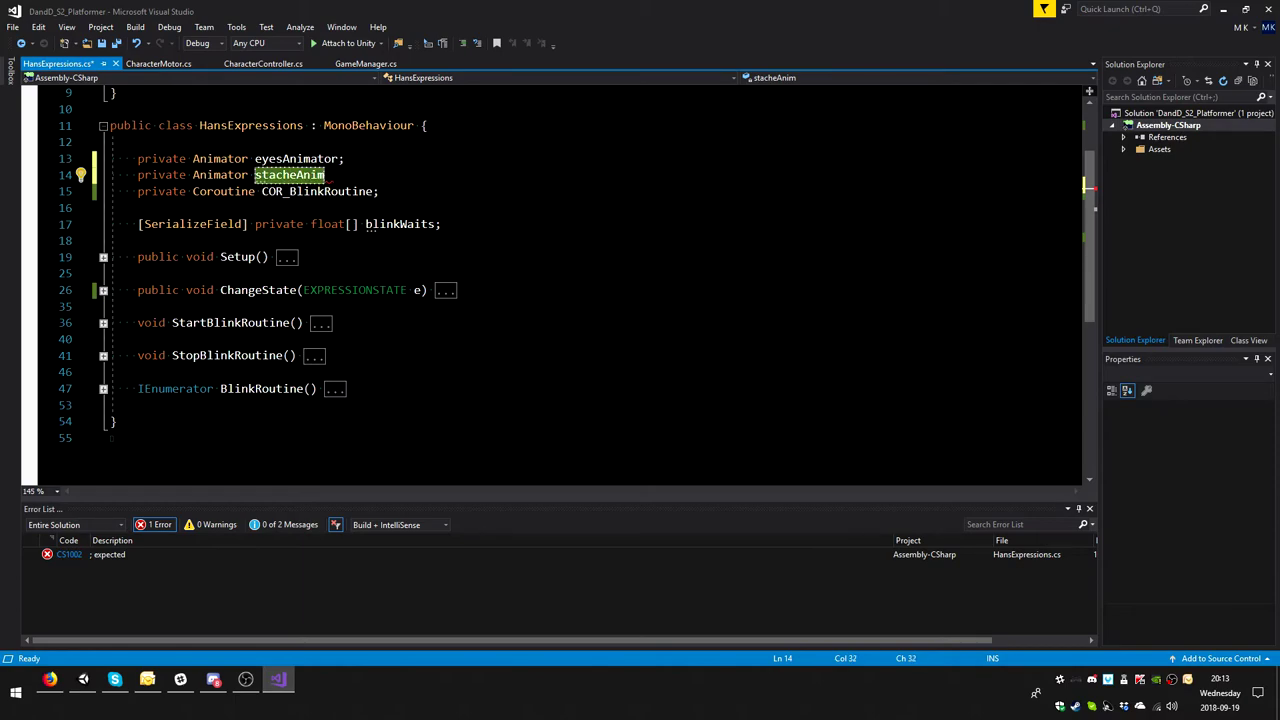
pyautogui.write('at')
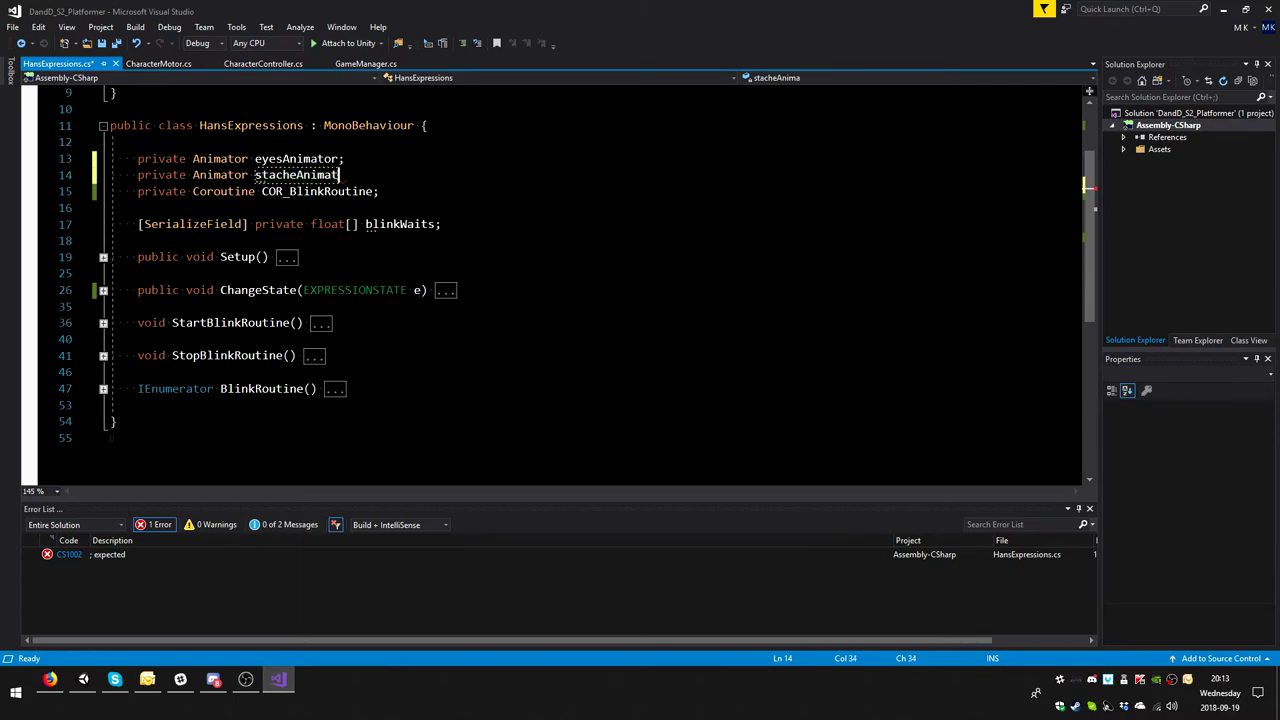
pyautogui.write('or')
pyautogui.write(';')
pyautogui.hotkey('ctrl', 's')
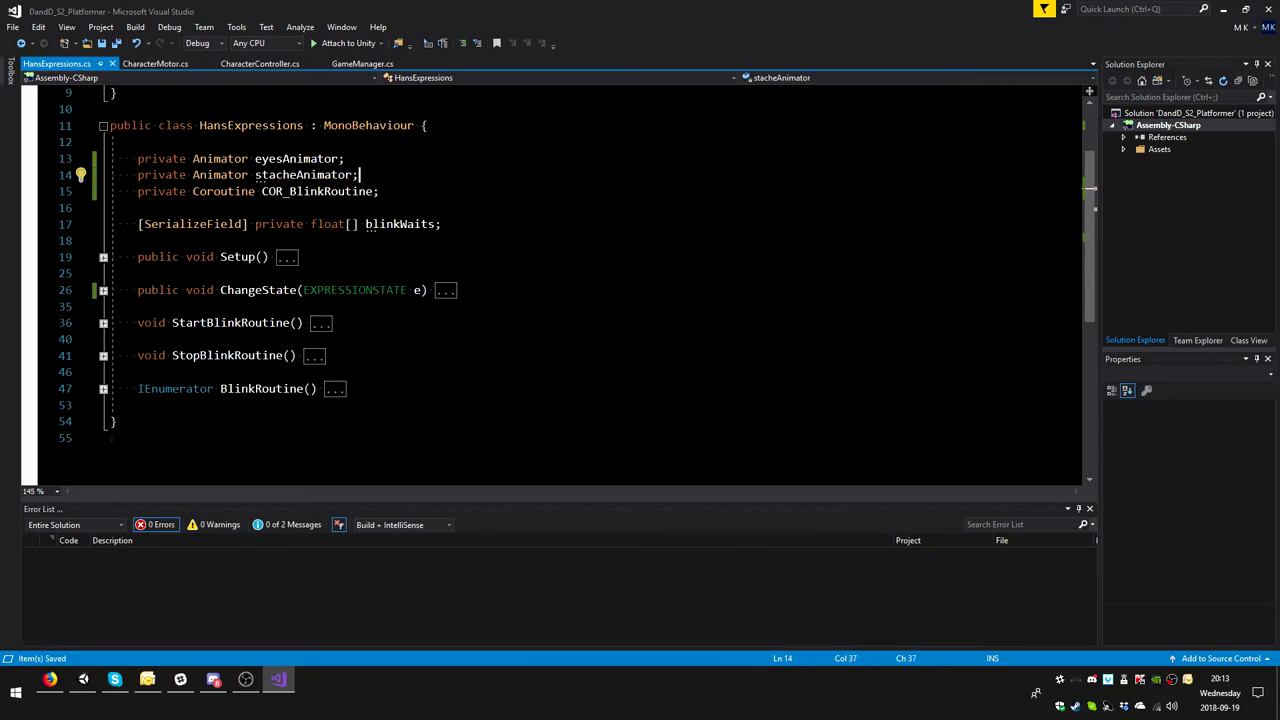
# - In Setup(), duplicate the eyesAnimator lookup statement on the next line and save
pyautogui.click(193, 257)
pyautogui.click(108, 257)
pyautogui.click(103, 257)
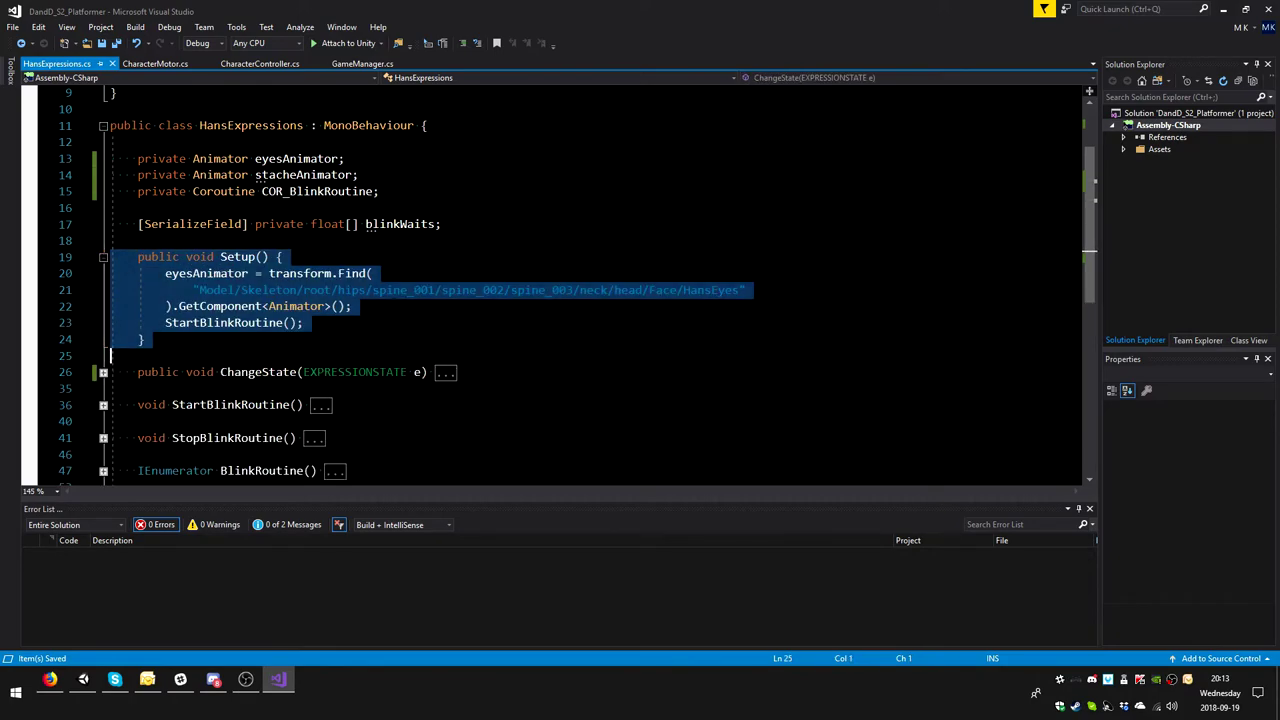
pyautogui.click(353, 306)
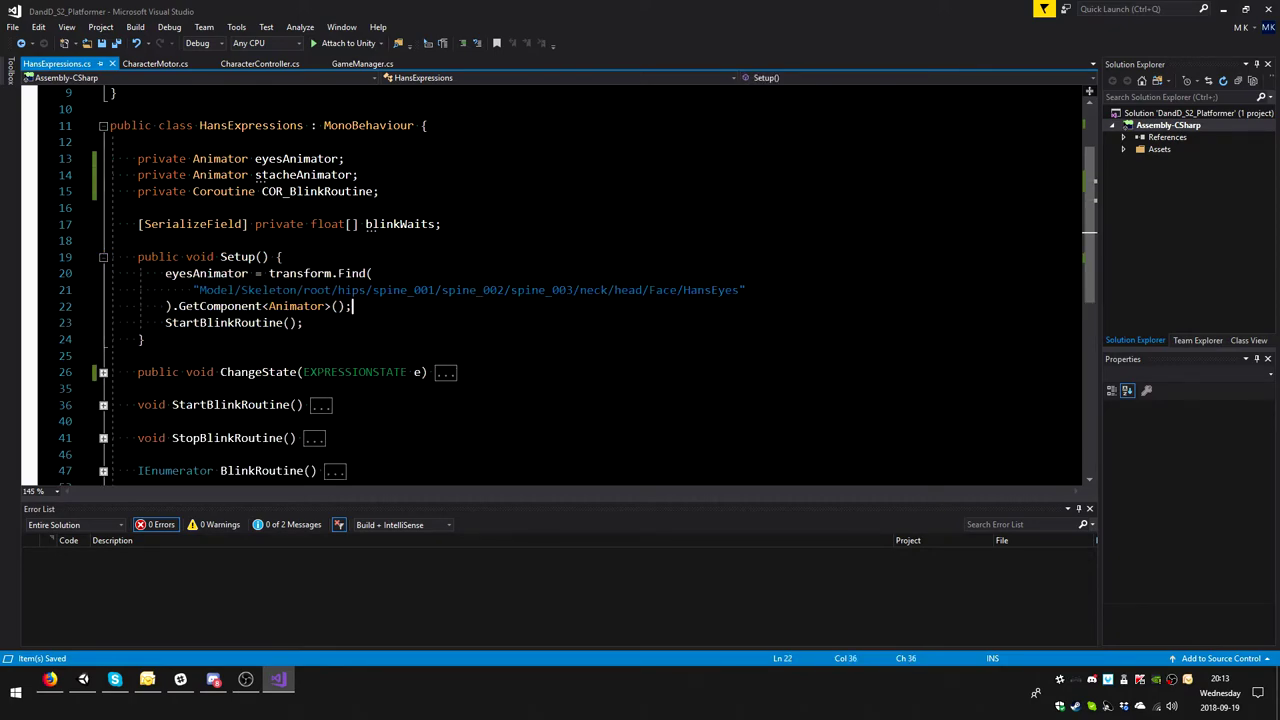
pyautogui.moveTo(352, 306); pyautogui.dragTo(180, 290)
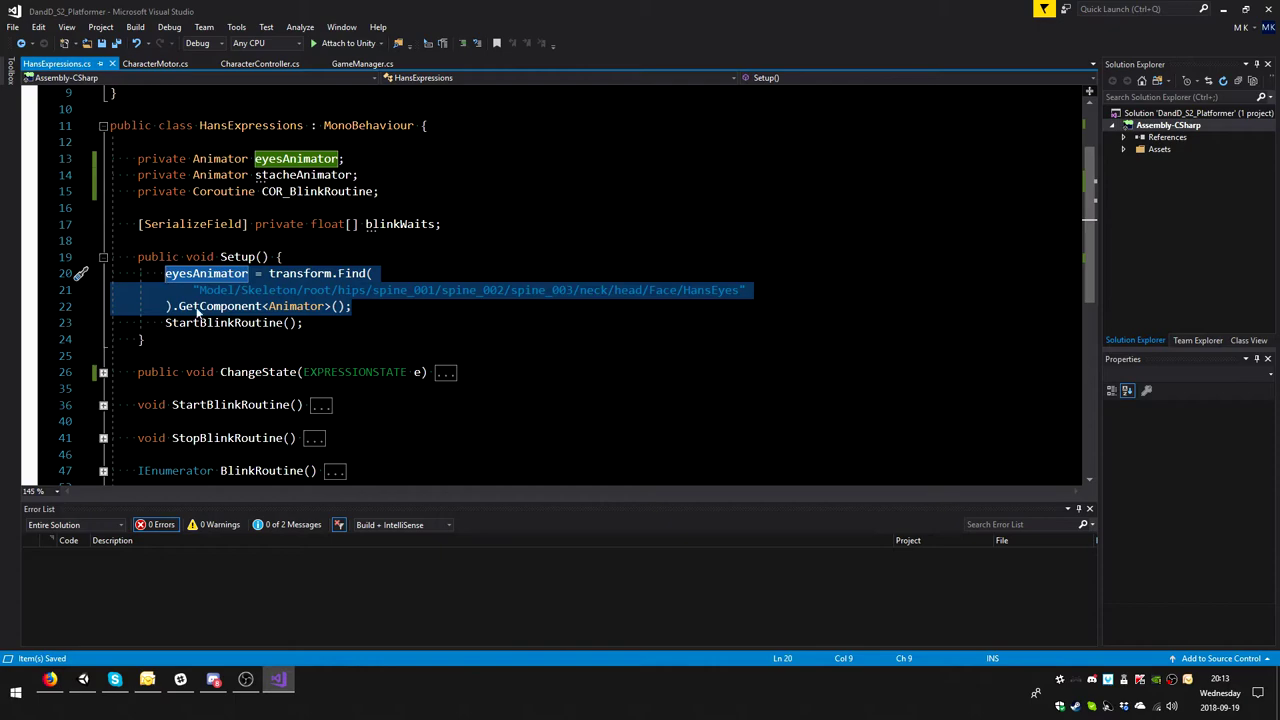
pyautogui.hotkey('ctrl', 'c')
pyautogui.press('End')
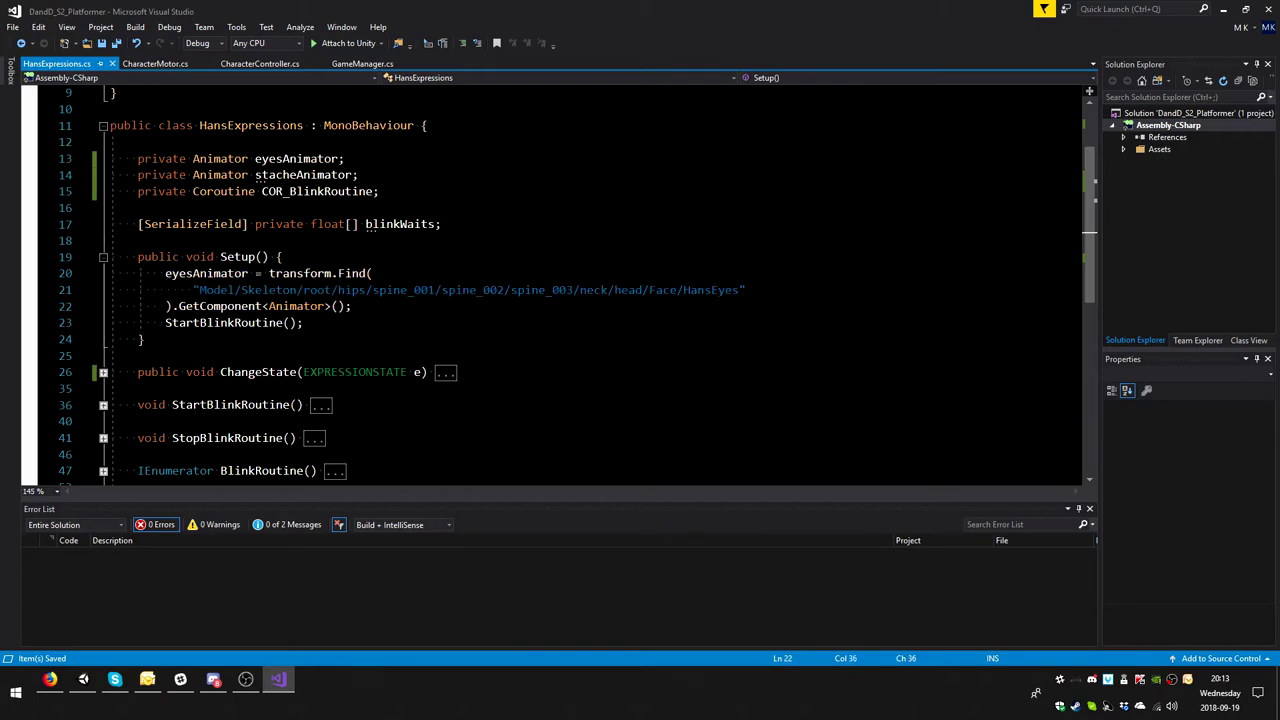
pyautogui.press('Return')
pyautogui.write('+')
pyautogui.hotkey('ctrl', 'v')
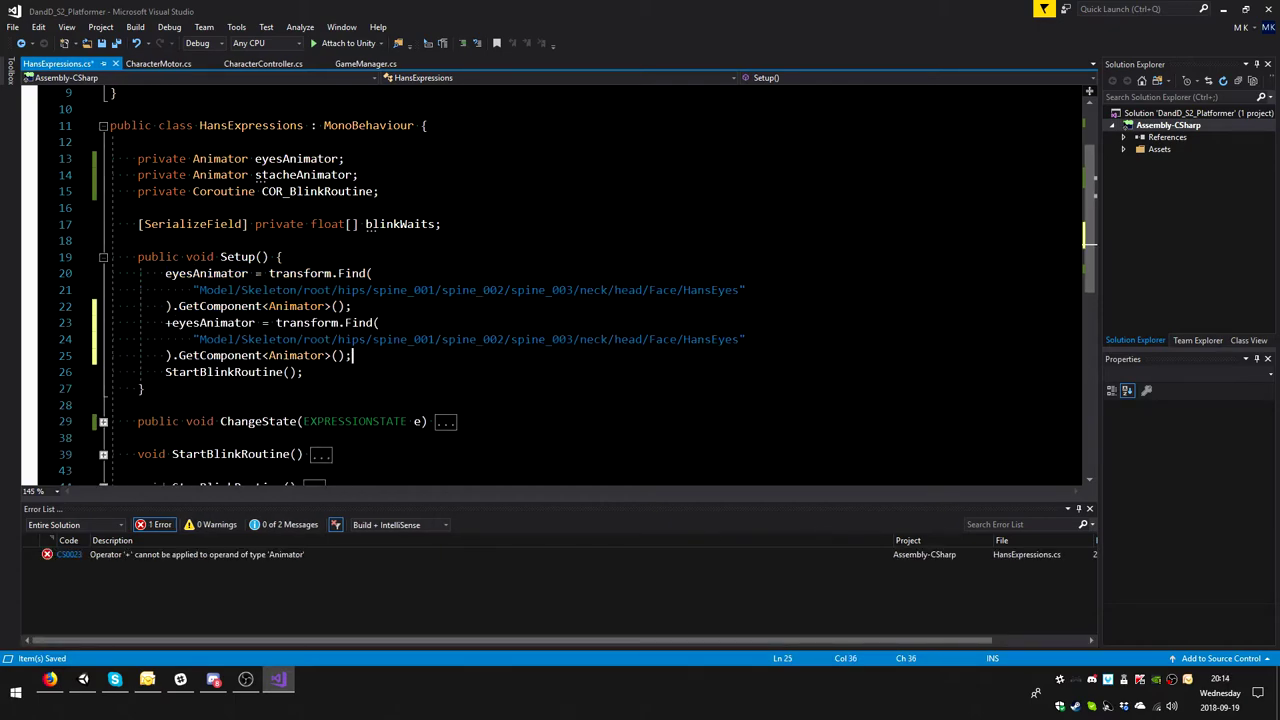
pyautogui.click(171, 322)
pyautogui.press('BackSpace')
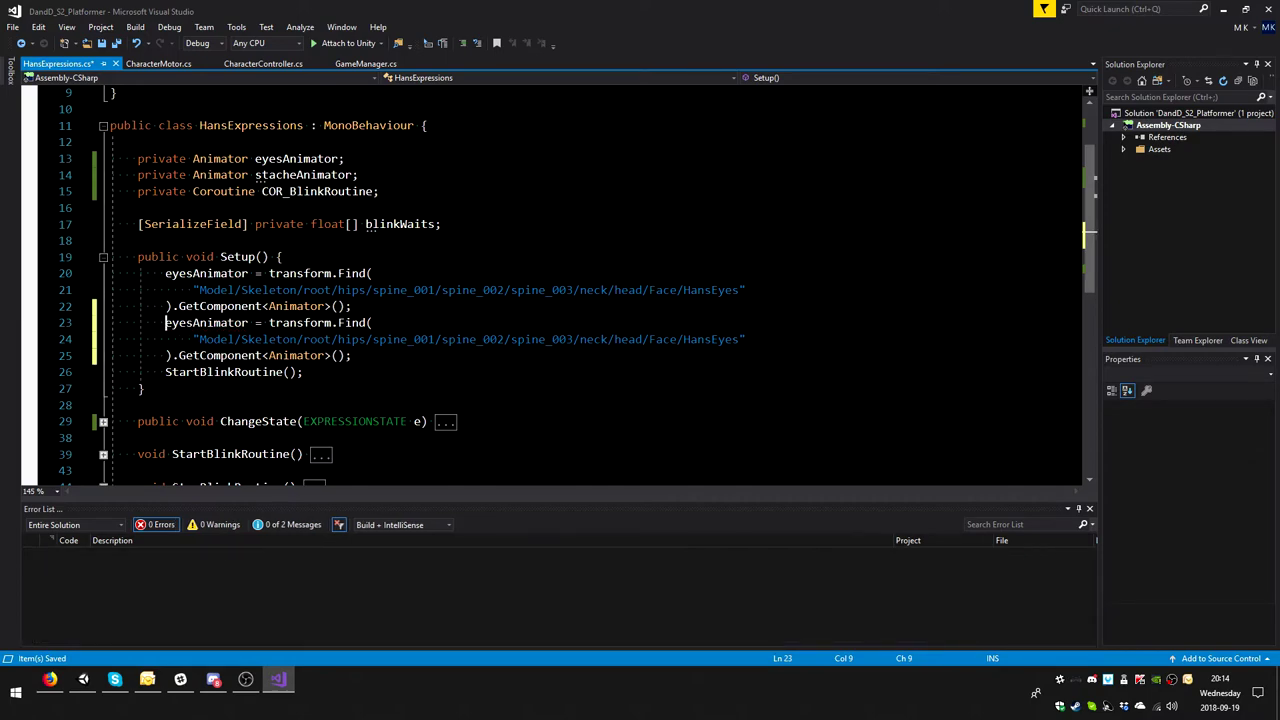
pyautogui.hotkey('ctrl', 's')
# - Replace eyesAnimator with stacheAnimator in the duplicated statement on line 23
pyautogui.click(301, 176)
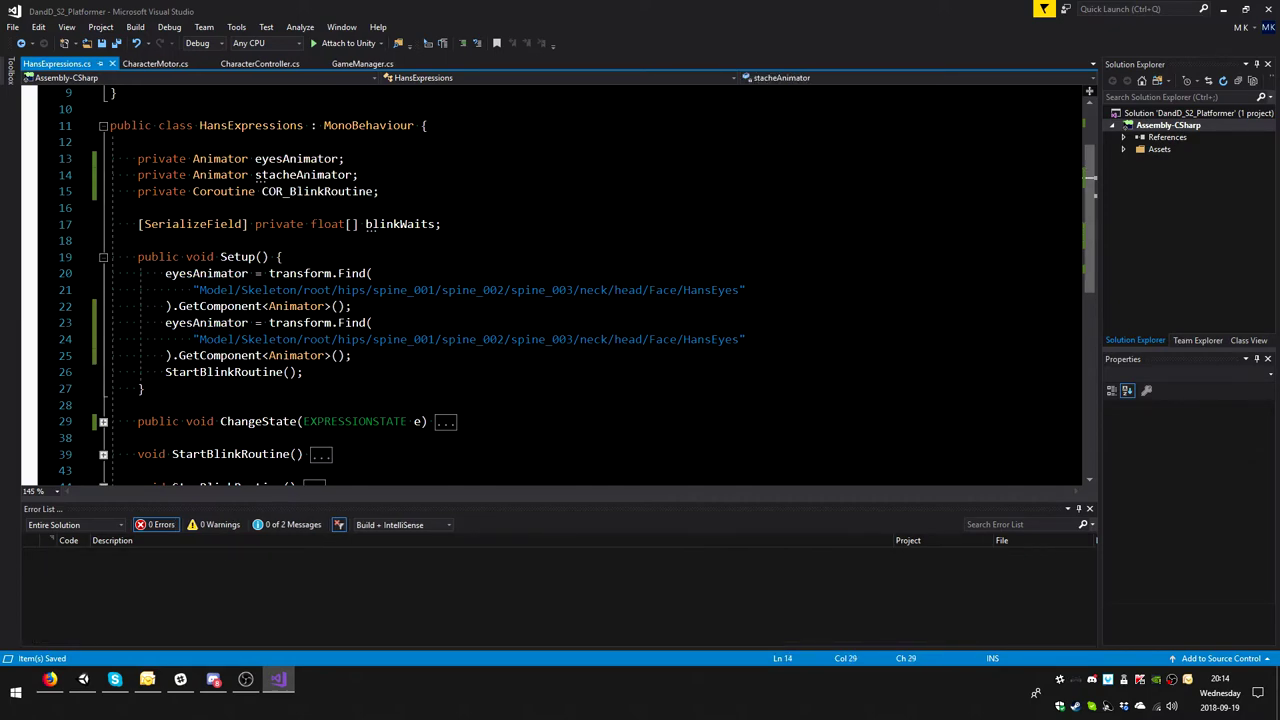
pyautogui.doubleClick(260, 175)
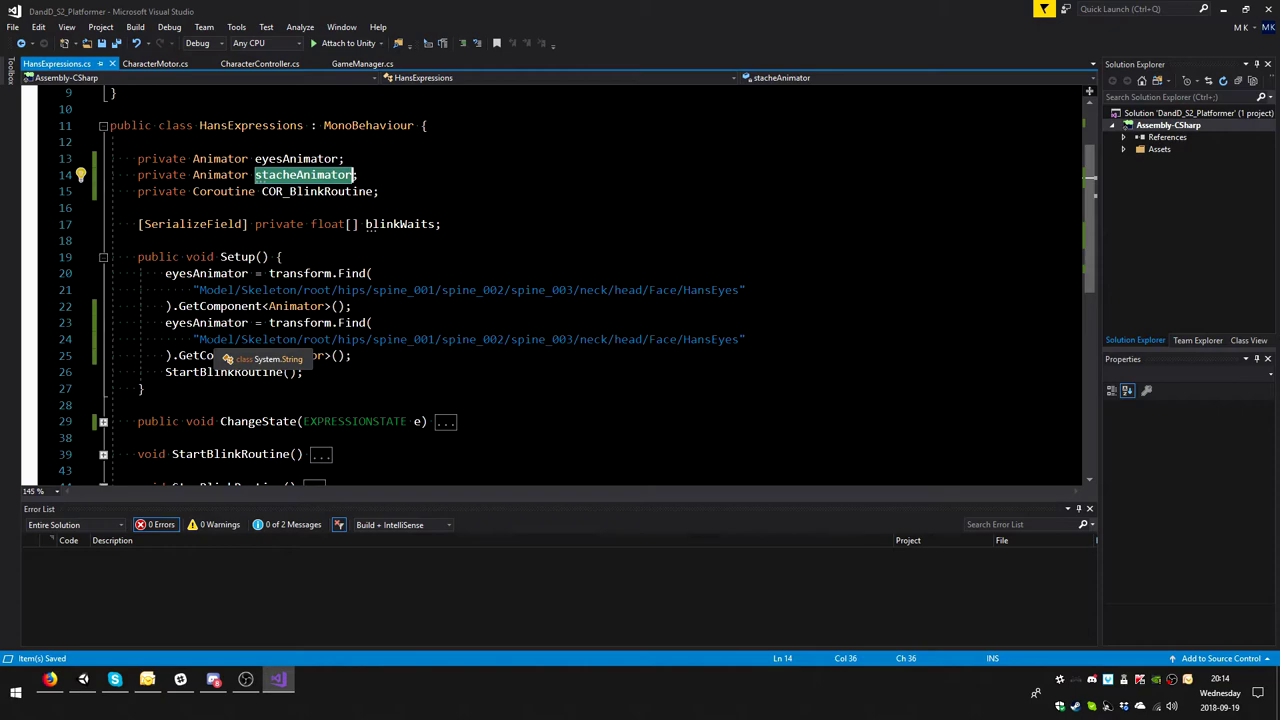
pyautogui.hotkey('ctrl', 'c')
pyautogui.doubleClick(206, 322)
pyautogui.hotkey('ctrl', 'v')
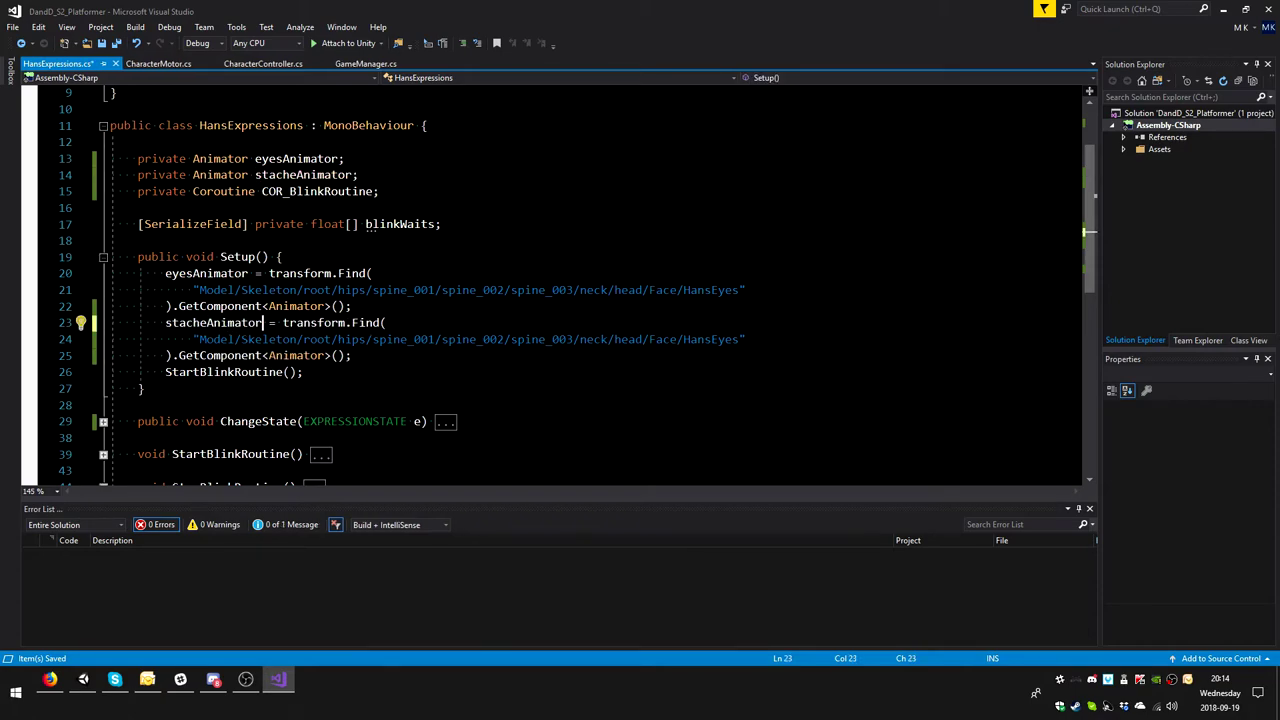
# - Change HansEyes to HansStache in the duplicated lookup path and save
pyautogui.doubleClick(703, 338)
pyautogui.click(711, 340)
pyautogui.moveTo(711, 340); pyautogui.dragTo(739, 340)
pyautogui.write('Sta')
pyautogui.press('BackSpace')
pyautogui.write('c')
pyautogui.write('he')
pyautogui.write('S')
pyautogui.hotkey('ctrl', 's')
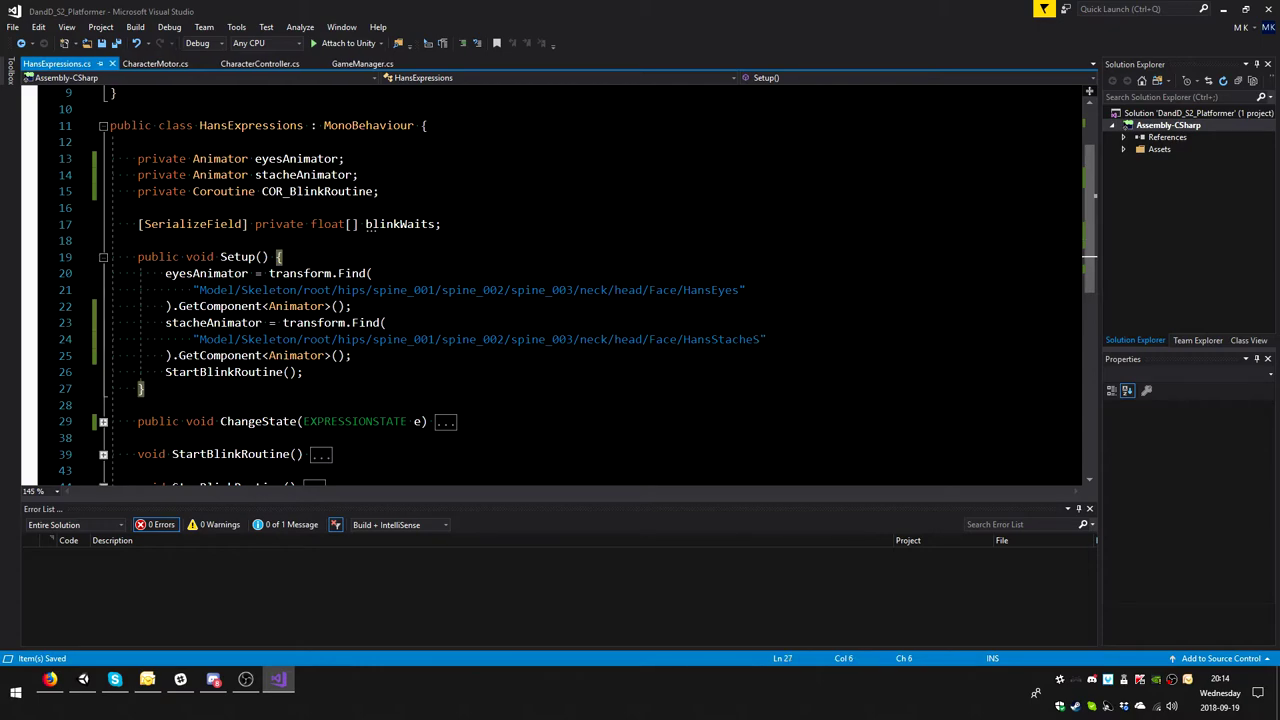
pyautogui.press('BackSpace')
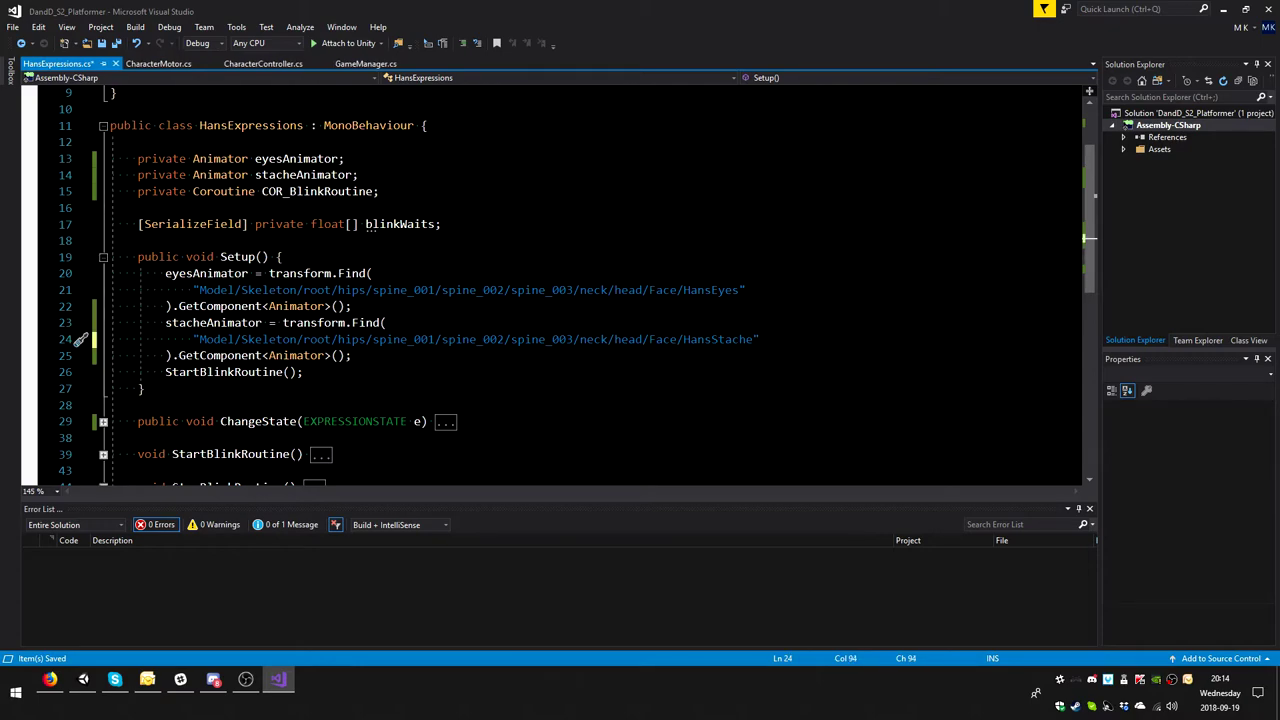
pyautogui.hotkey('ctrl', 's')
# - Collapse Setup and expand ChangeState to reach the dead case label
pyautogui.scroll(-1, 550, 285)
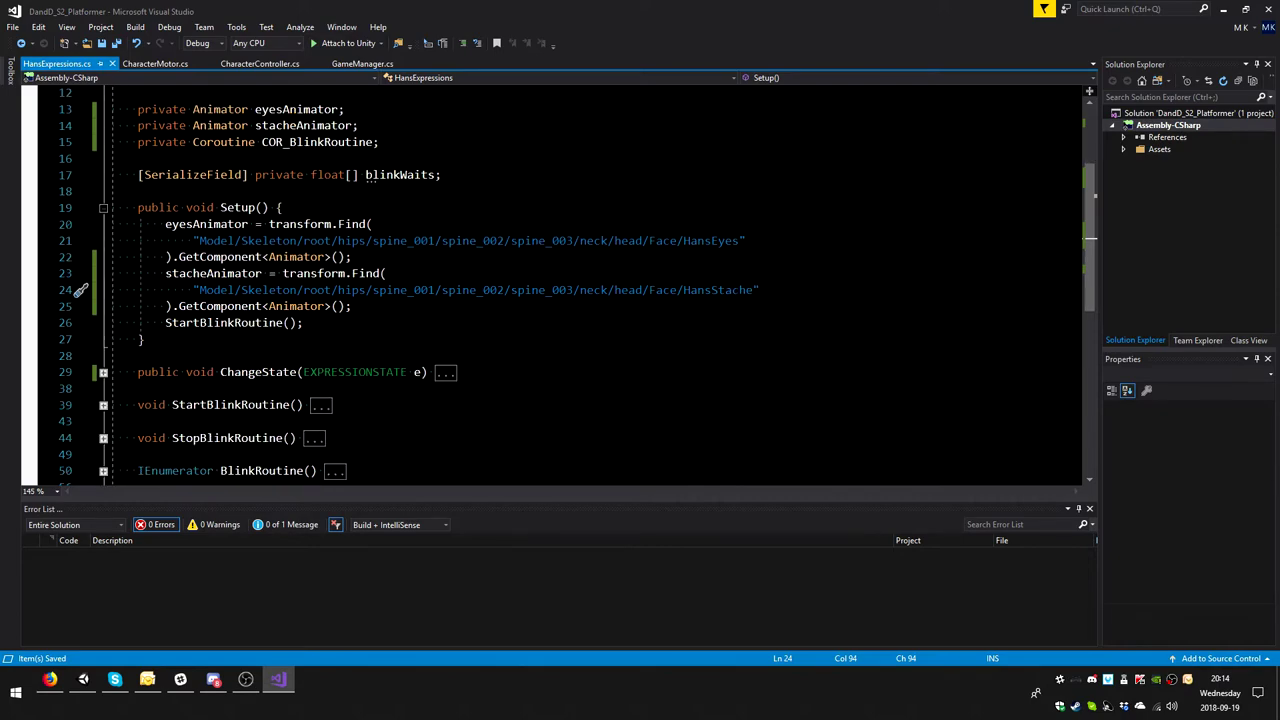
pyautogui.click(103, 372)
pyautogui.click(103, 372)
pyautogui.scroll(-4, 103, 372)
pyautogui.scroll(2, 550, 285)
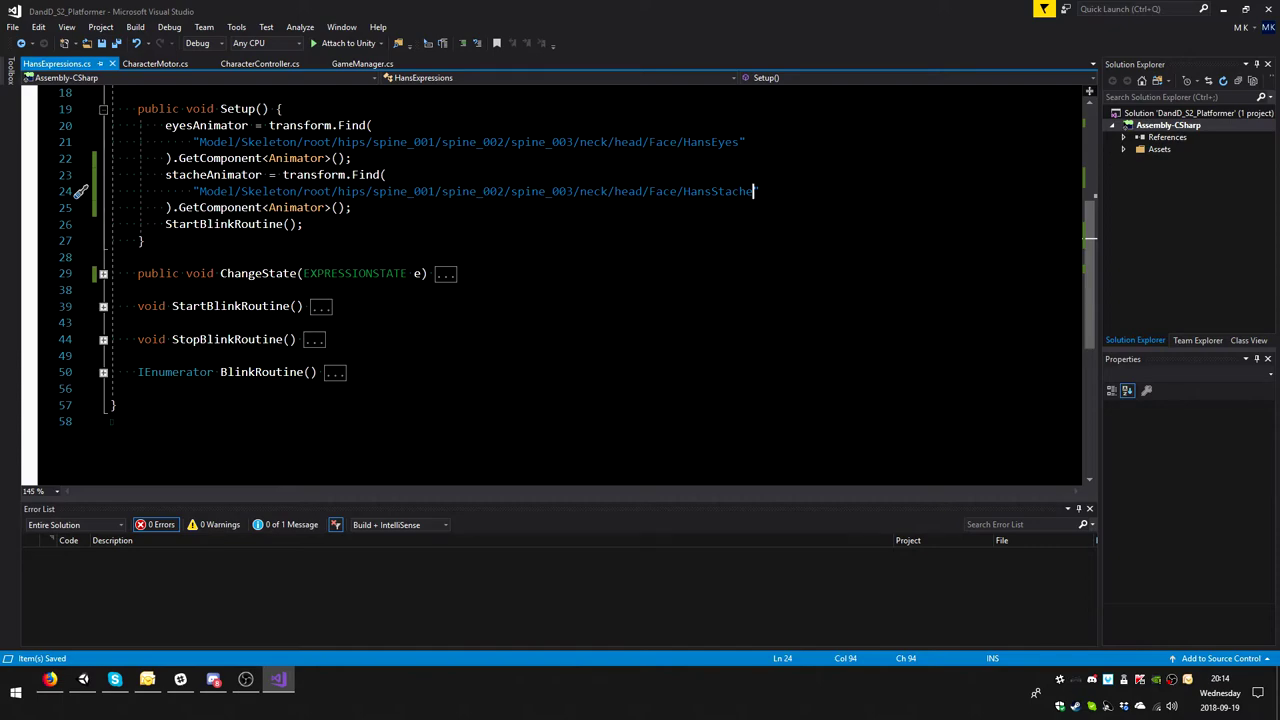
pyautogui.scroll(2, 560, 285)
pyautogui.scroll(-1, 80, 290)
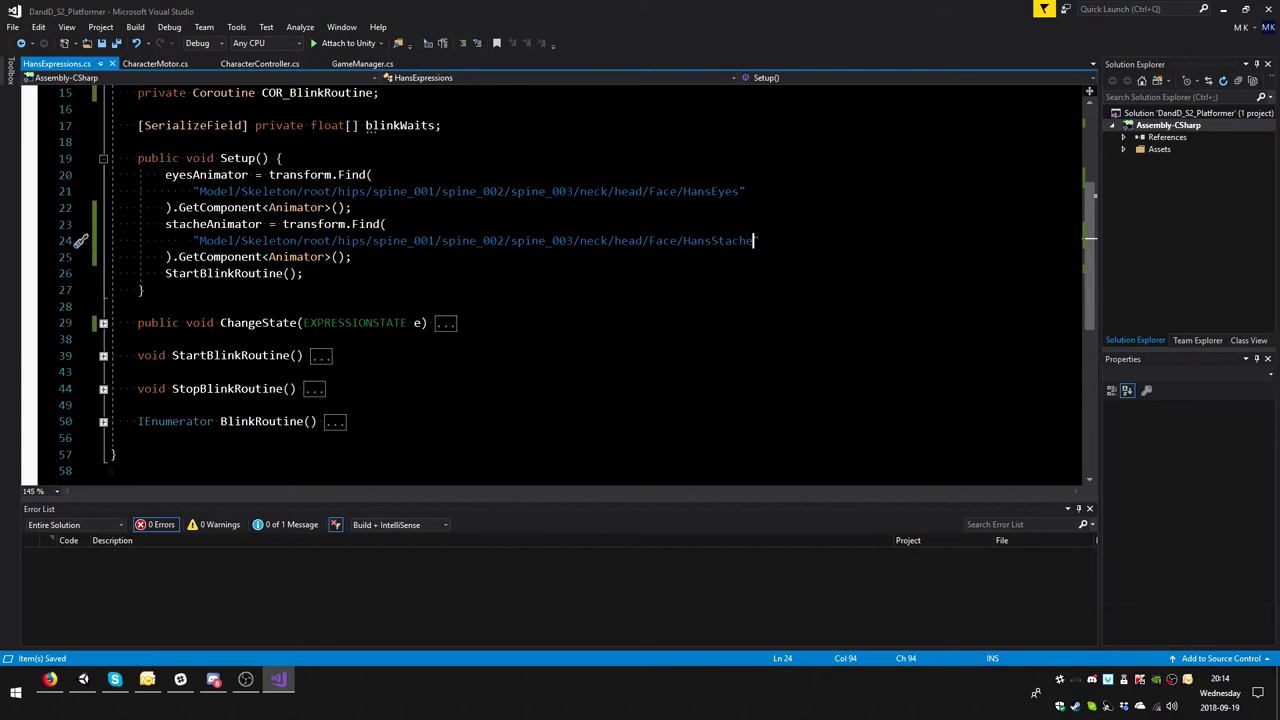
pyautogui.click(102, 158)
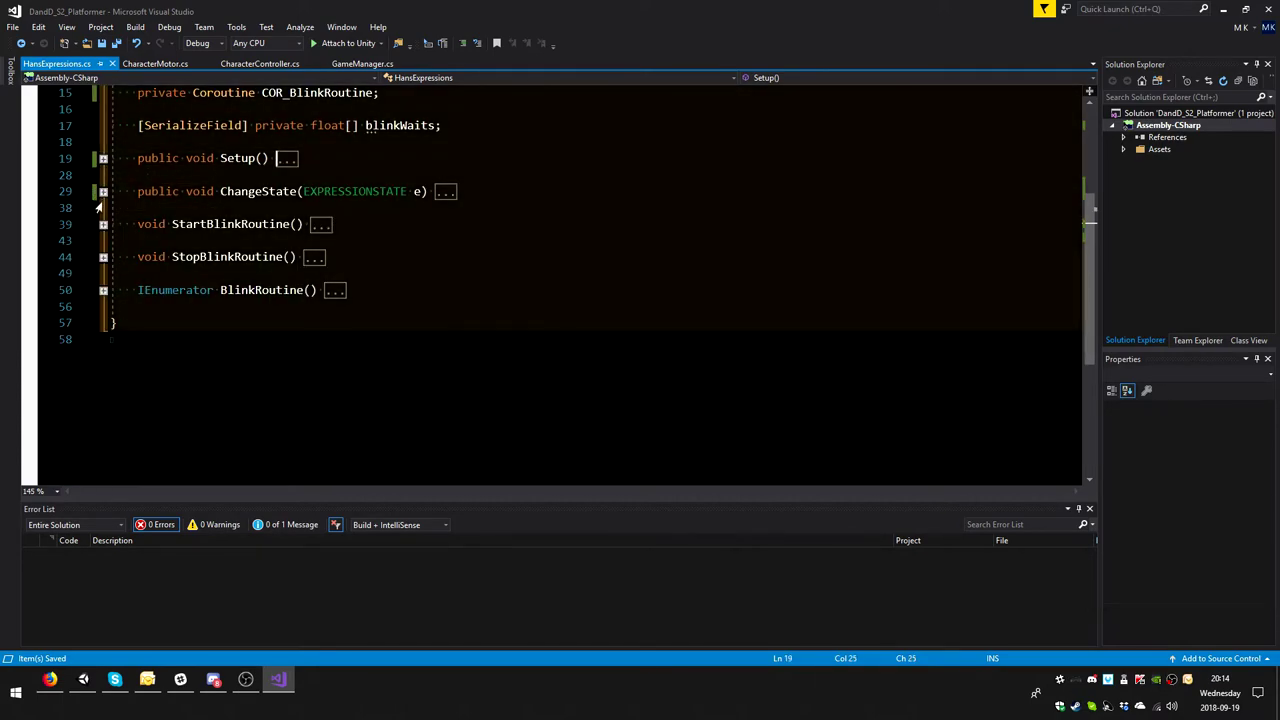
pyautogui.click(102, 191)
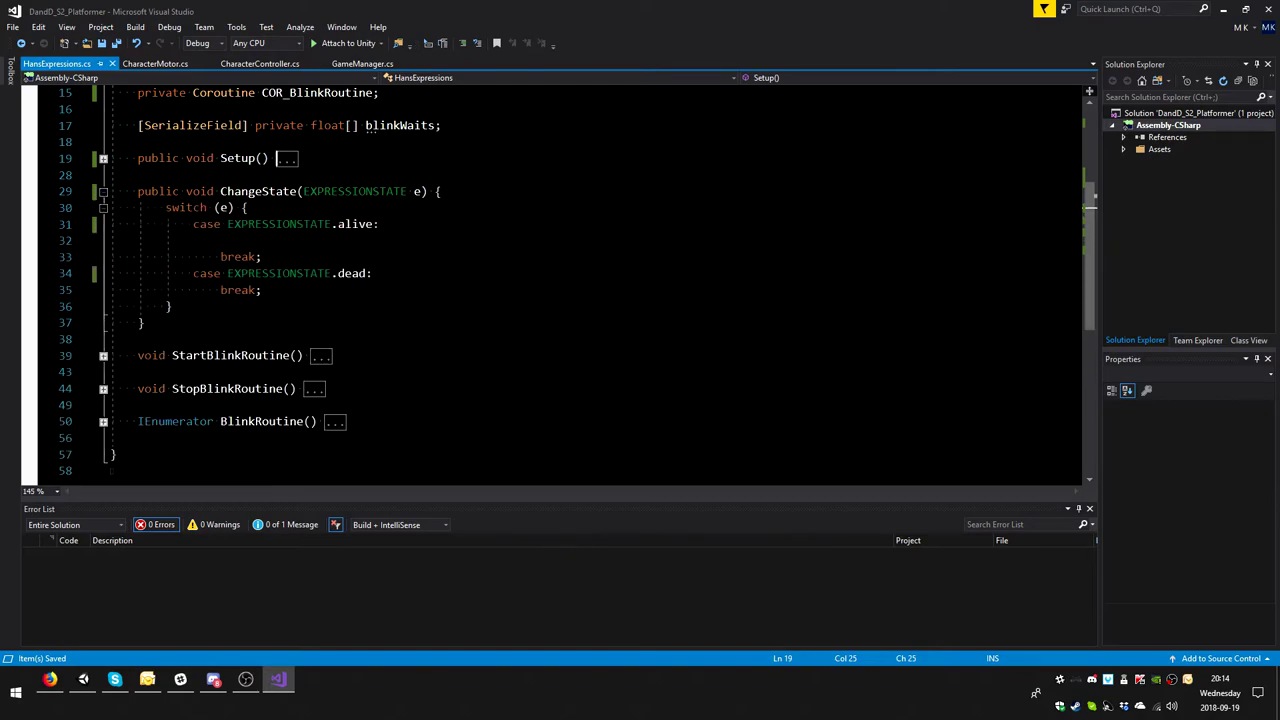
pyautogui.click(372, 273)
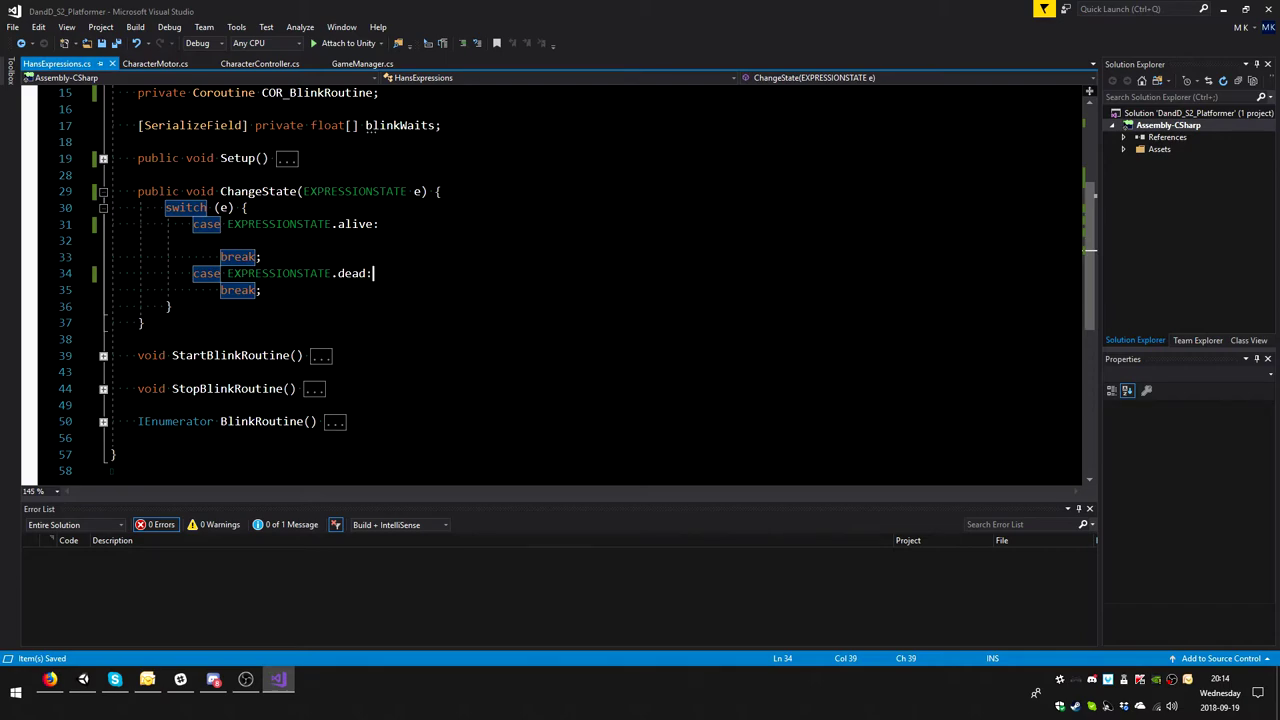
# - Add an empty line under 'case EXPRESSIONSTATE.dead:' and move below ChangeState
pyautogui.press('Return')
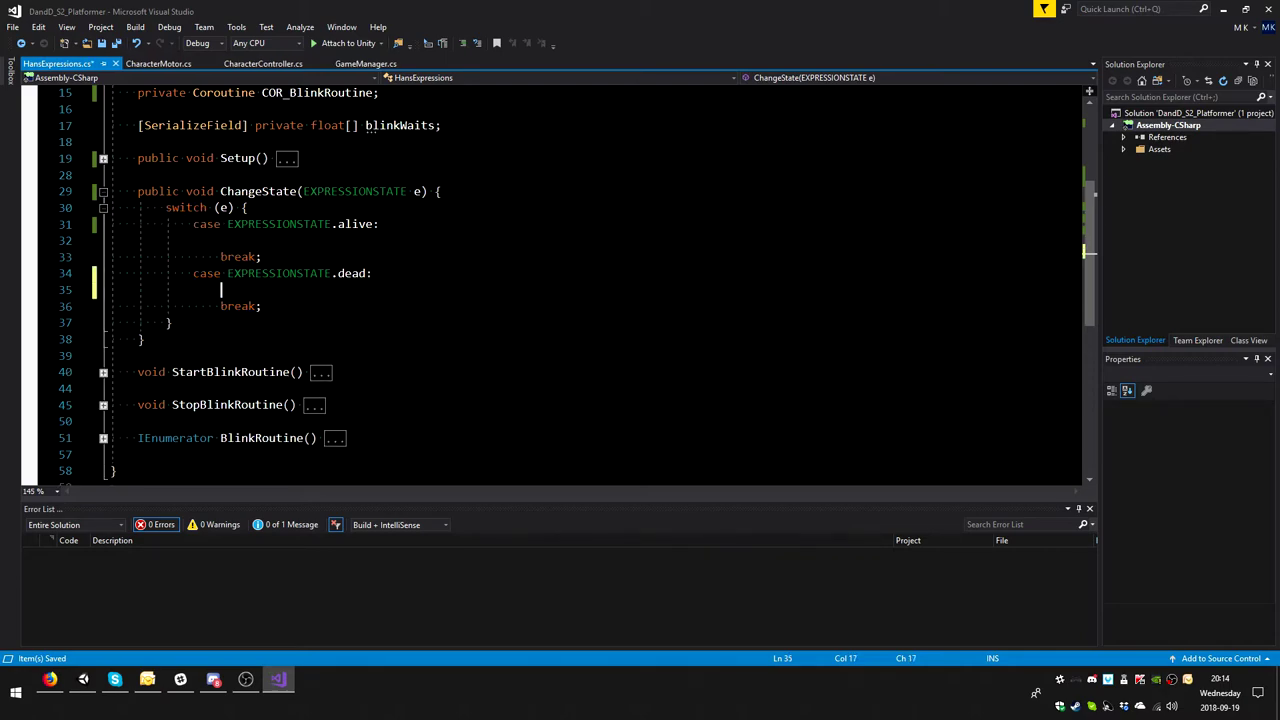
pyautogui.click(298, 191)
pyautogui.scroll(4, 298, 191)
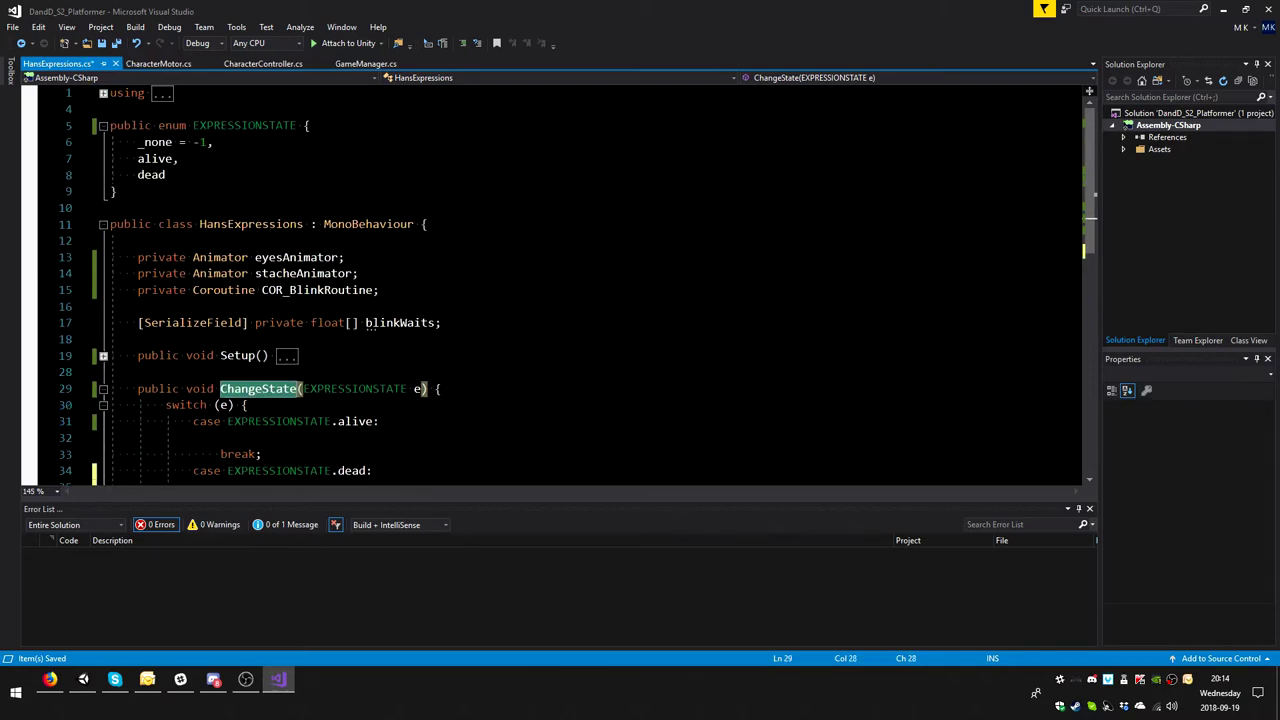
pyautogui.scroll(-2, 288, 296)
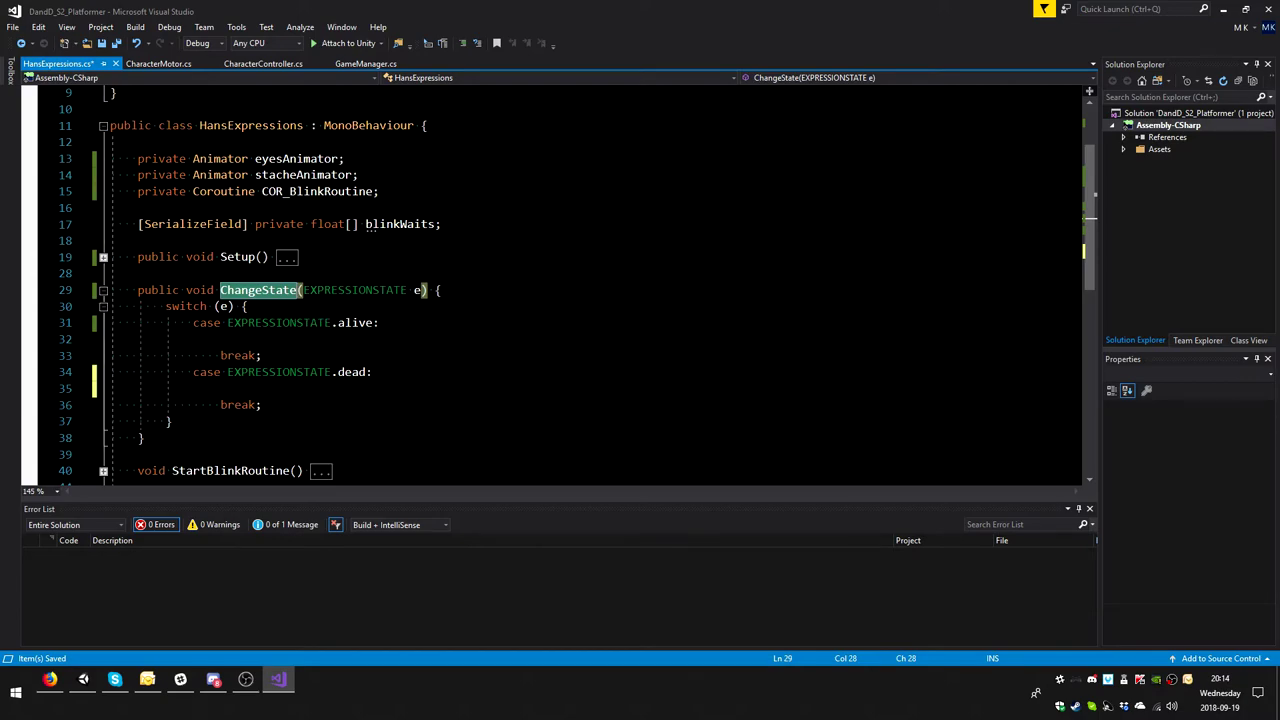
pyautogui.click(140, 455)
# - Below ChangeState, type 'public void TriggerExpression(' on a new line, fixing typos
pyautogui.press('Return')
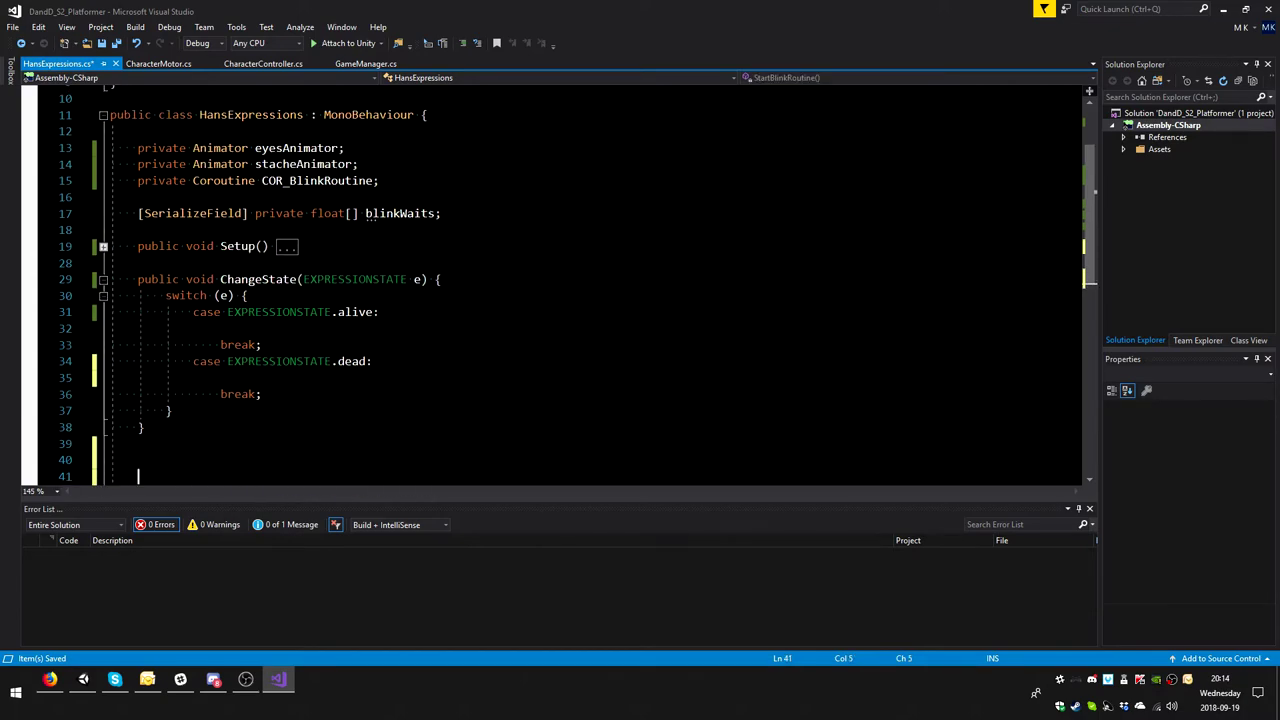
pyautogui.write('o')
pyautogui.write('ublic')
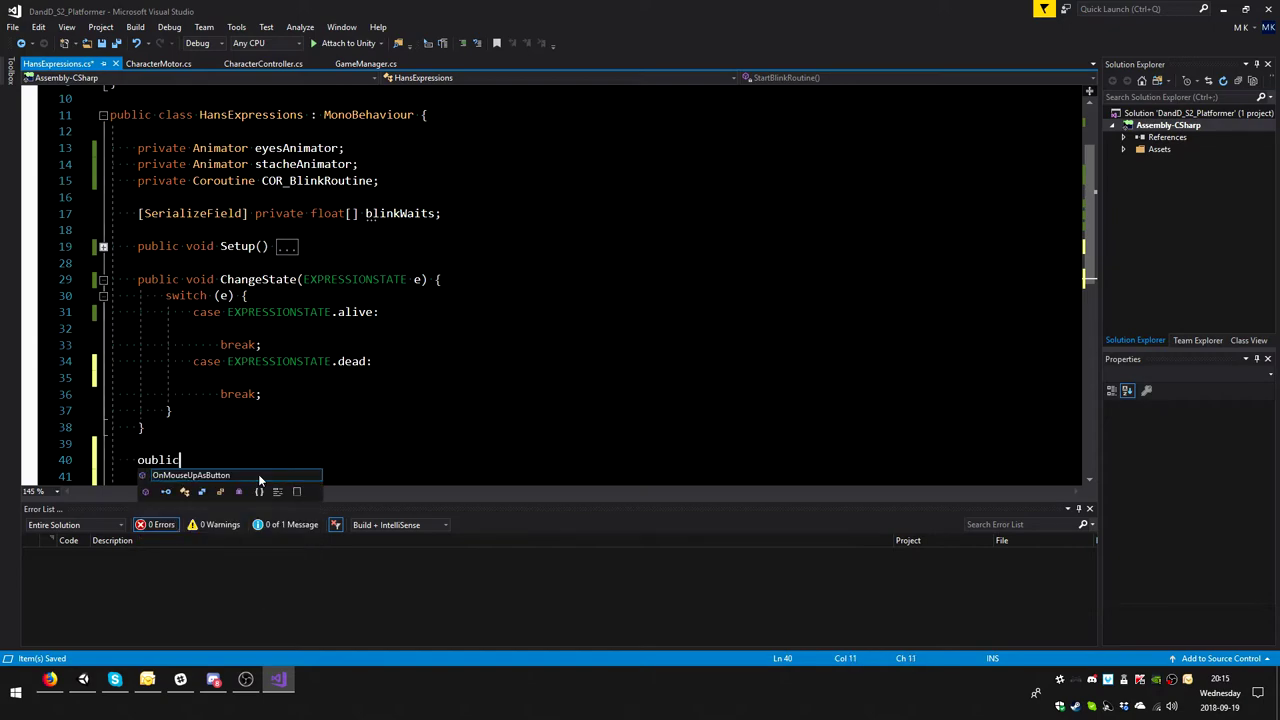
pyautogui.press('BackSpace')
pyautogui.press('BackSpace')
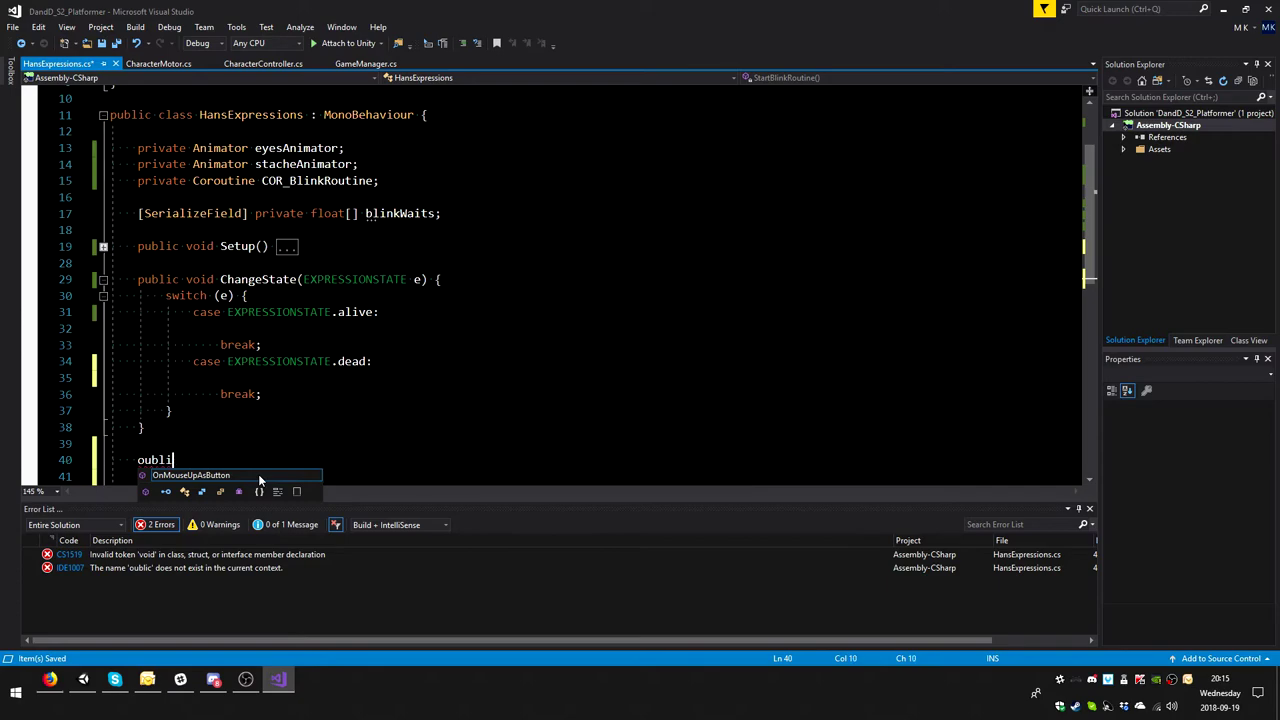
pyautogui.press('BackSpace')
pyautogui.press('BackSpace')
pyautogui.press('BackSpace')
pyautogui.press('BackSpace')
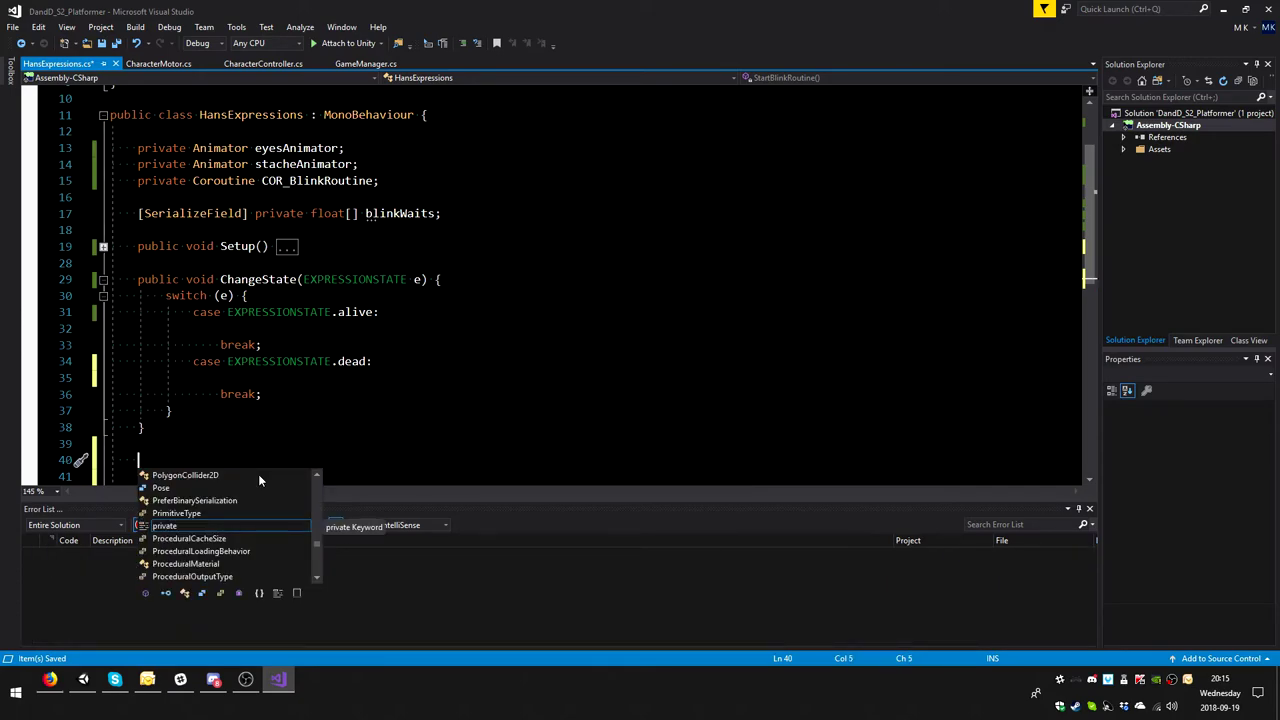
pyautogui.write('pl')
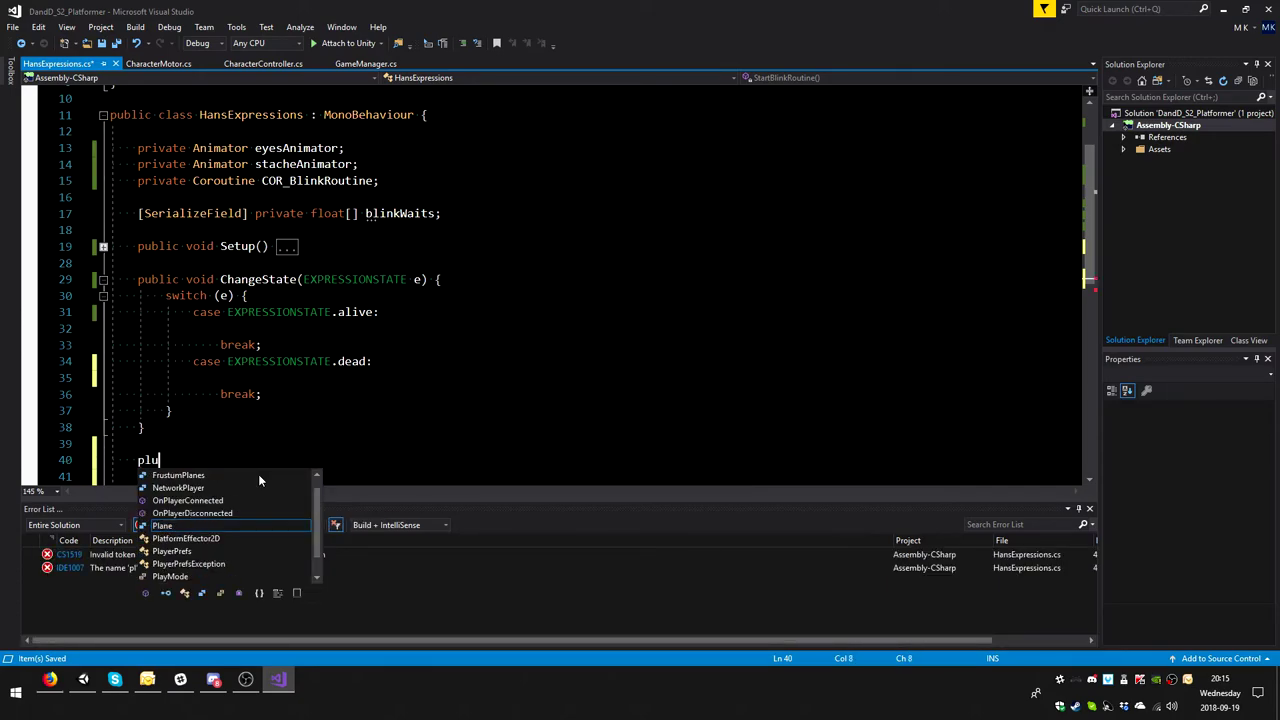
pyautogui.press('BackSpace')
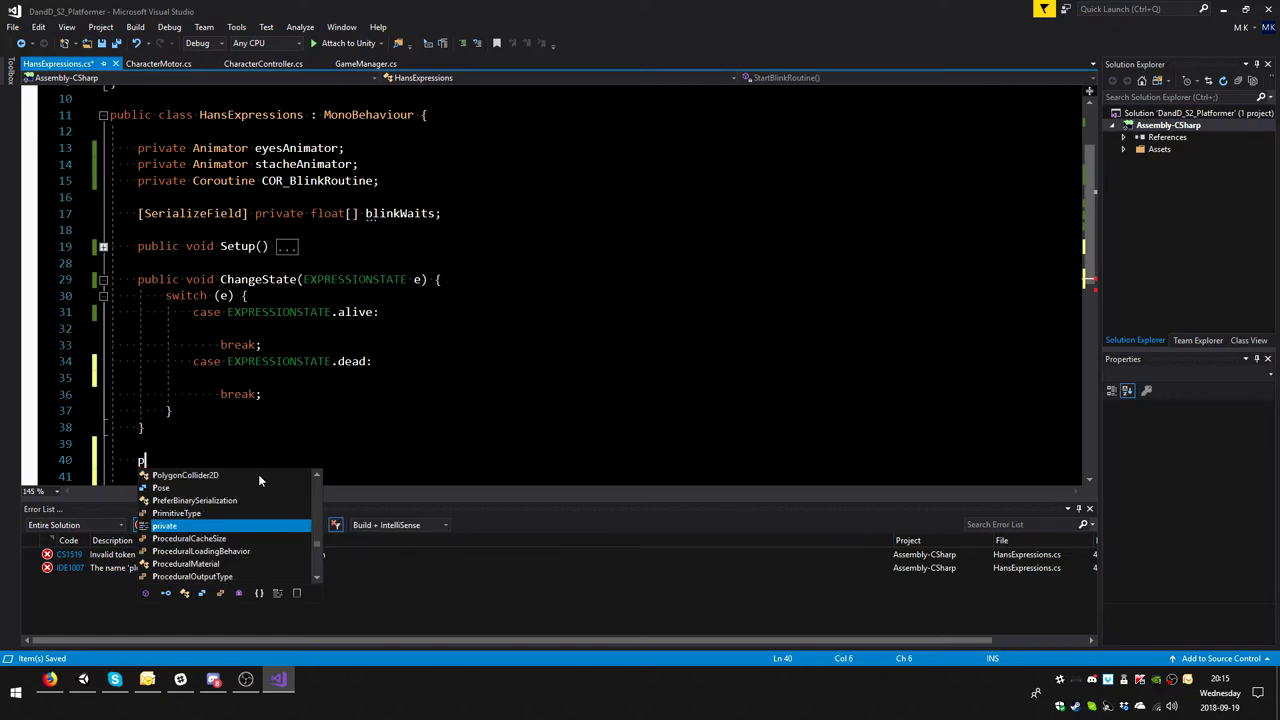
pyautogui.write('ubl')
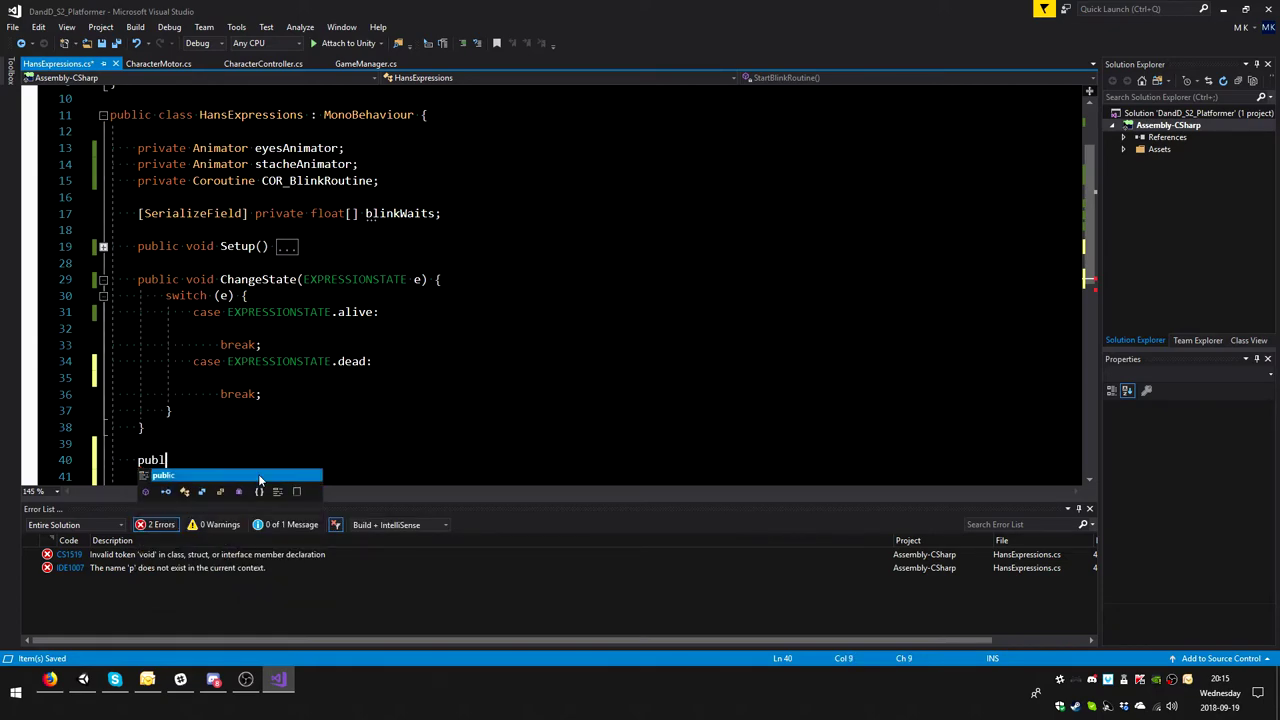
pyautogui.write('ic v')
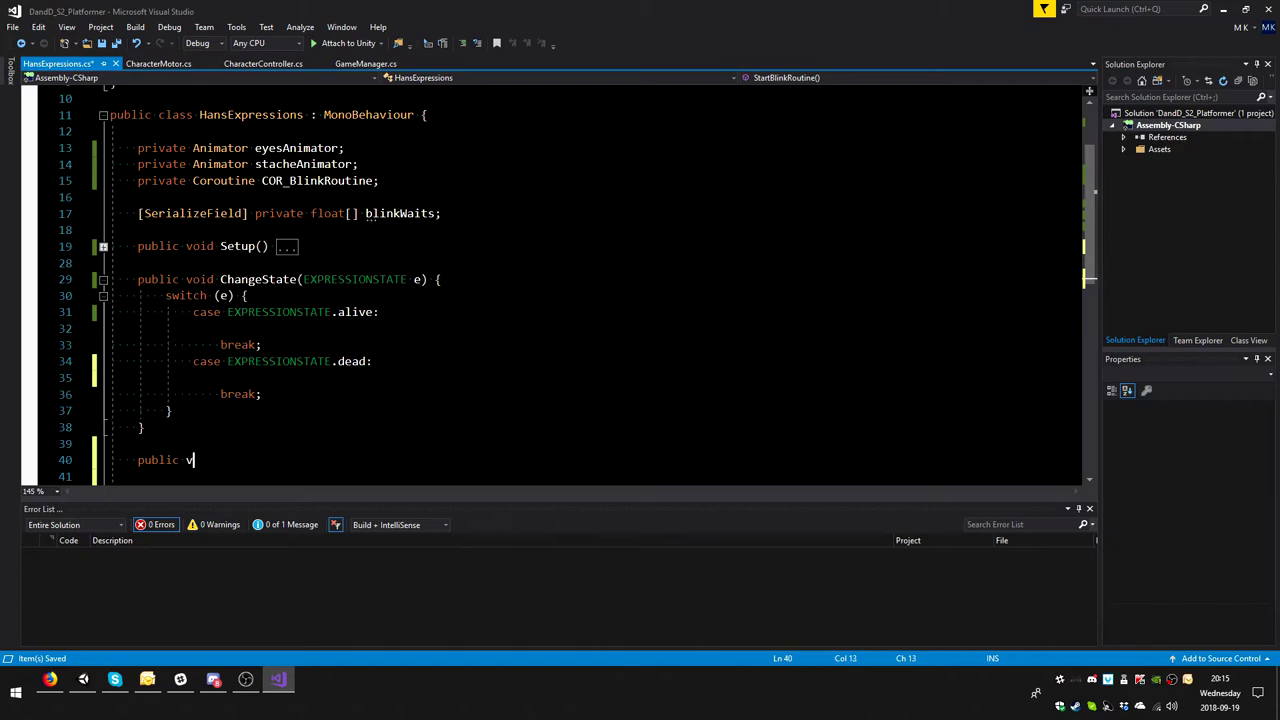
pyautogui.write('oid')
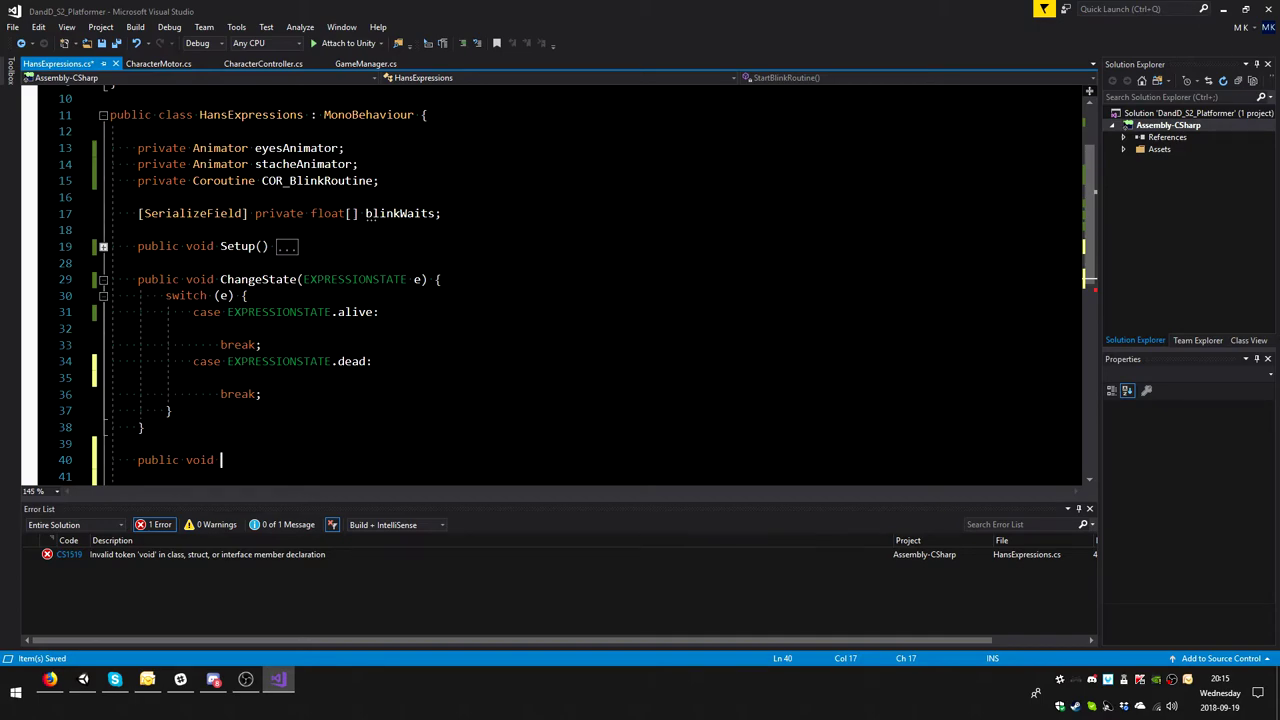
pyautogui.write('Tri')
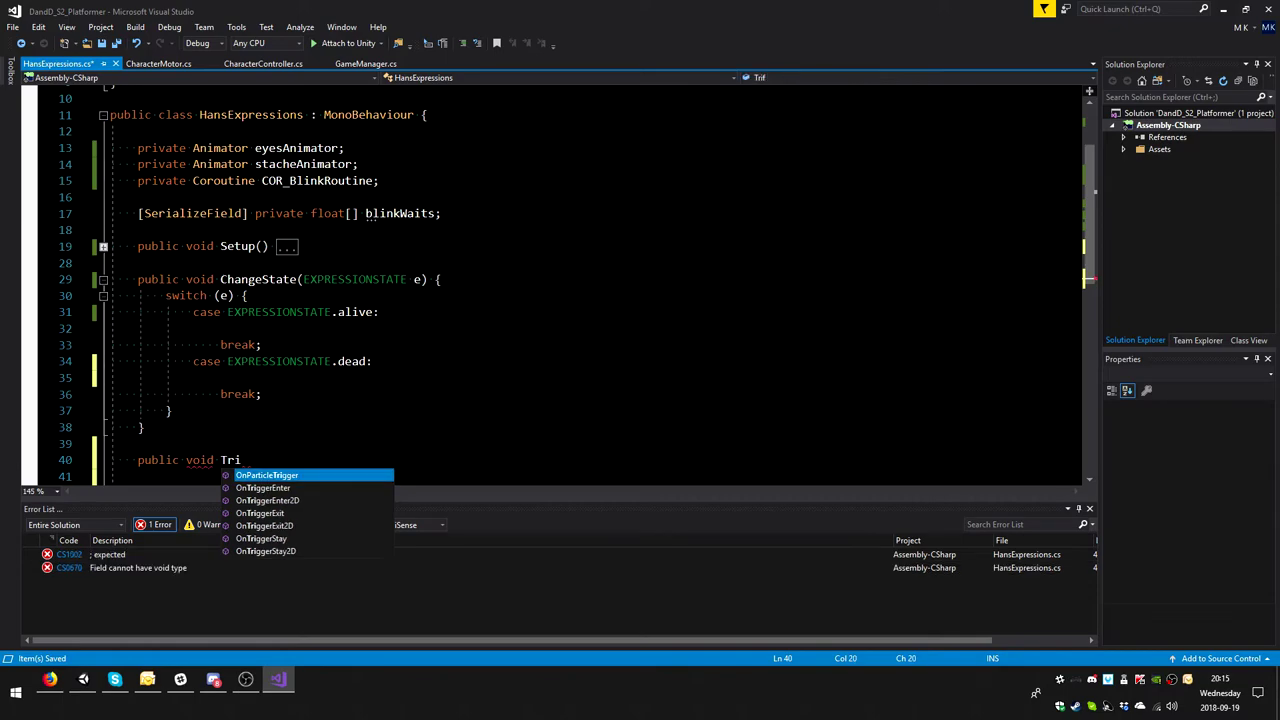
pyautogui.write('gger')
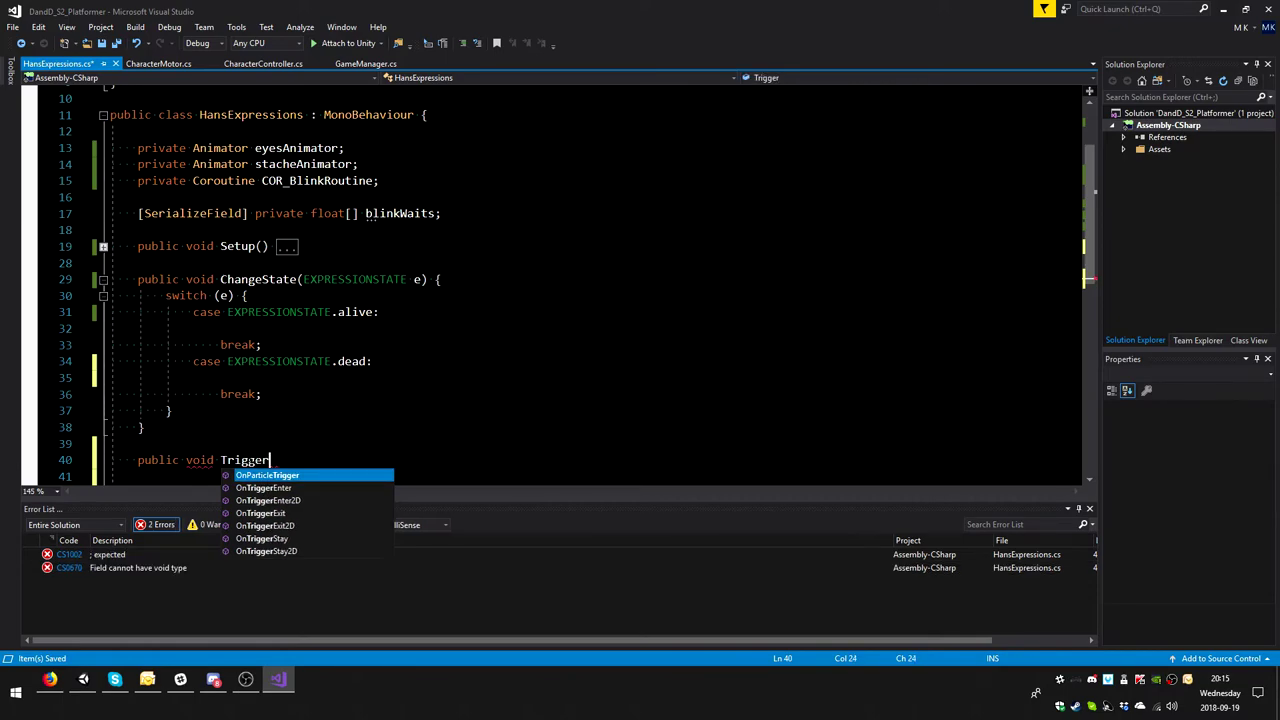
pyautogui.write('Exp')
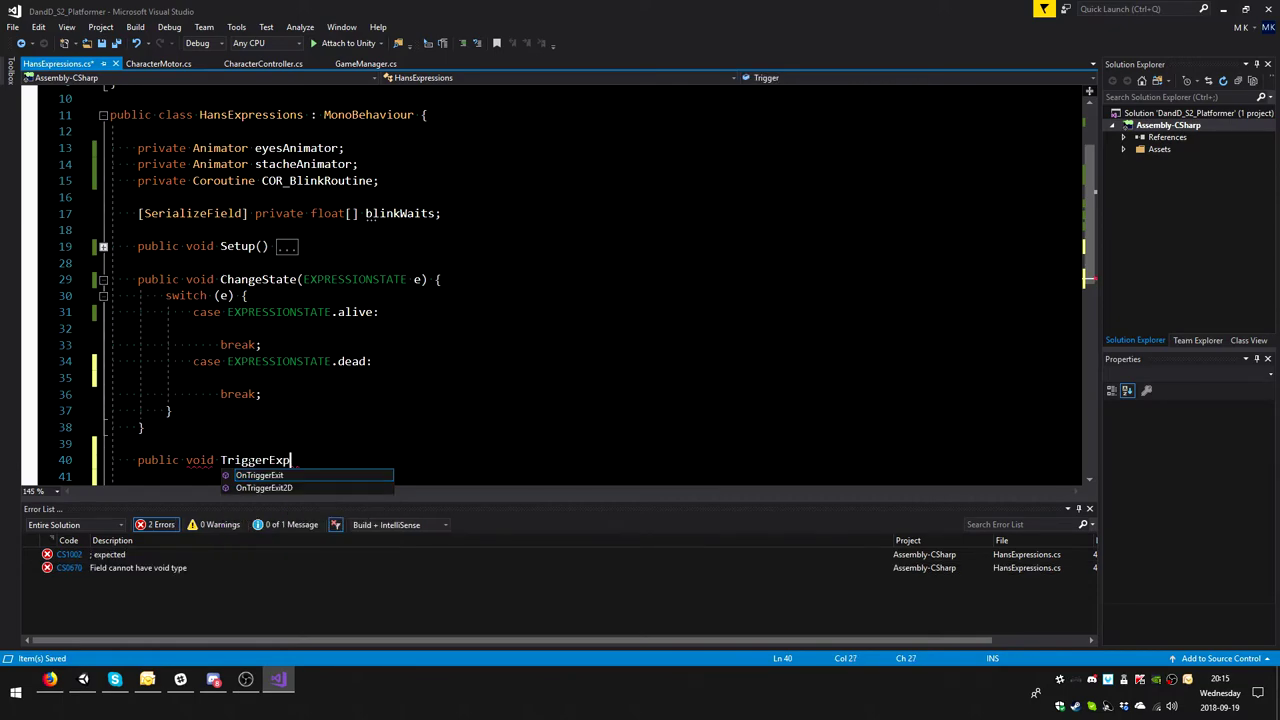
pyautogui.write('ression')
pyautogui.write('(')
# - Declare an empty 'public enum EXPRESSION { }' below the EXPRESSIONSTATE enum
pyautogui.doubleClick(352, 361)
pyautogui.scroll(3, 560, 300)
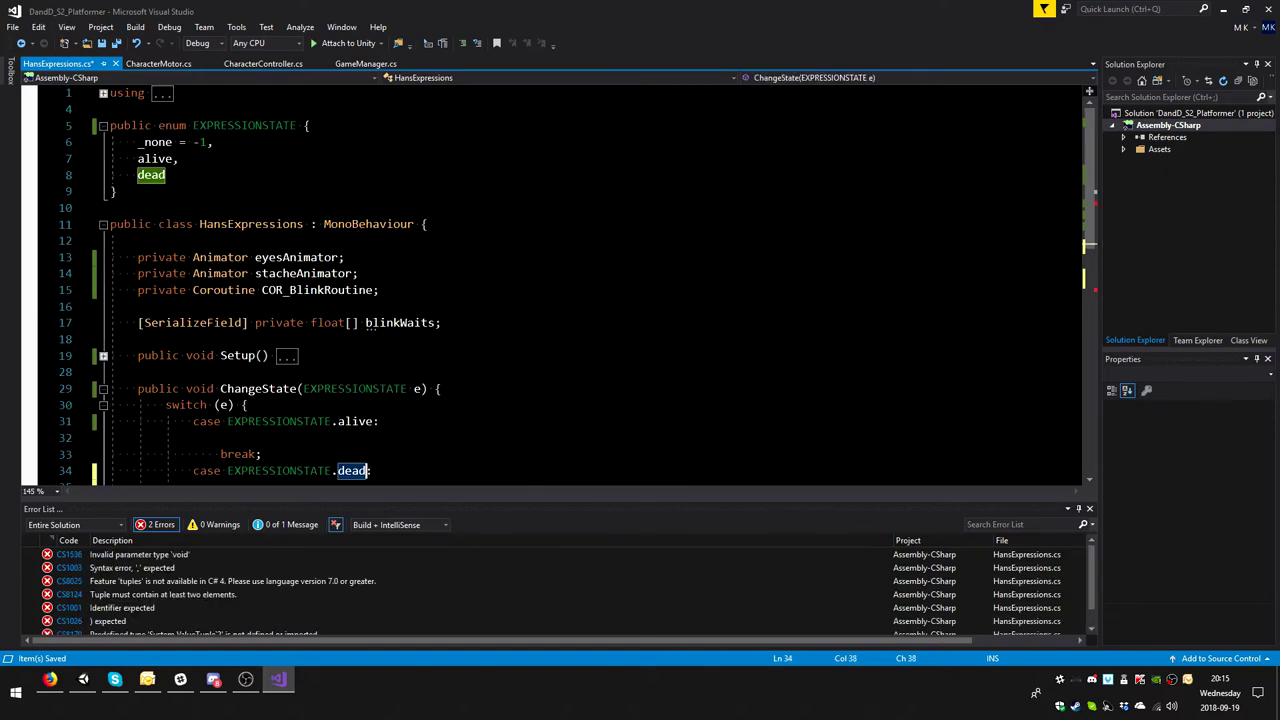
pyautogui.click(125, 191)
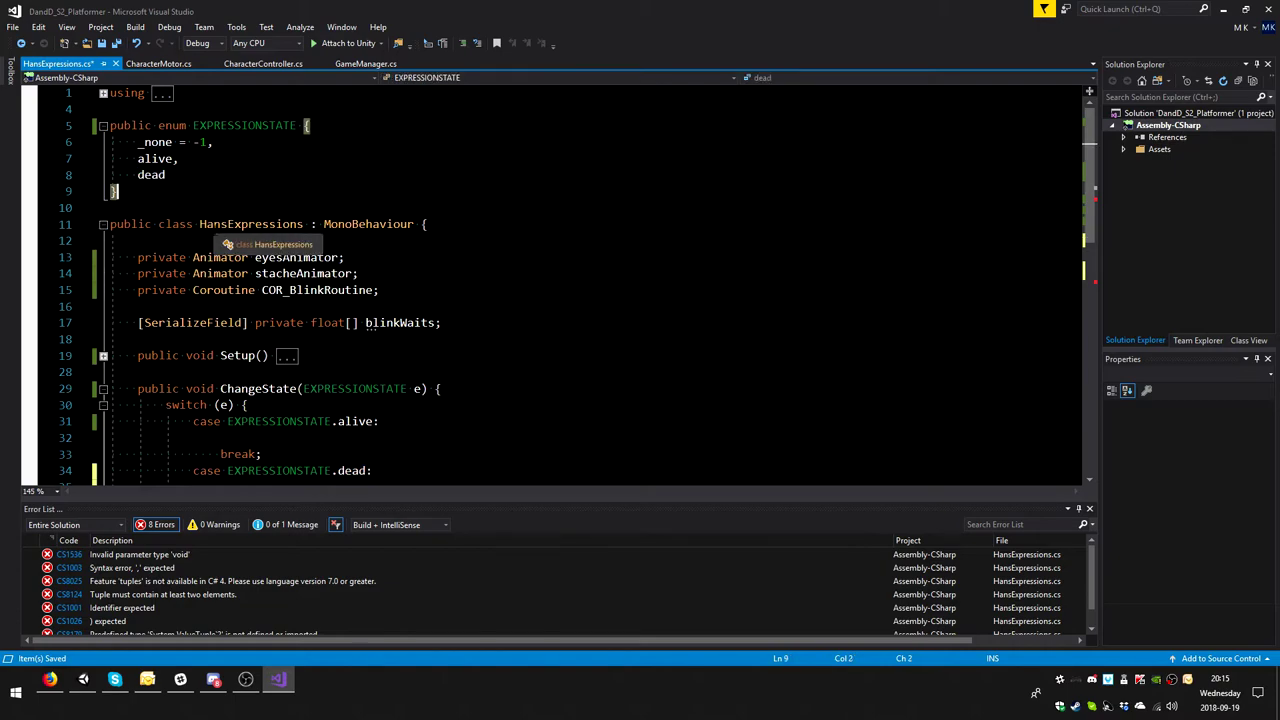
pyautogui.press('Return')
pyautogui.press('Return')
pyautogui.write('p')
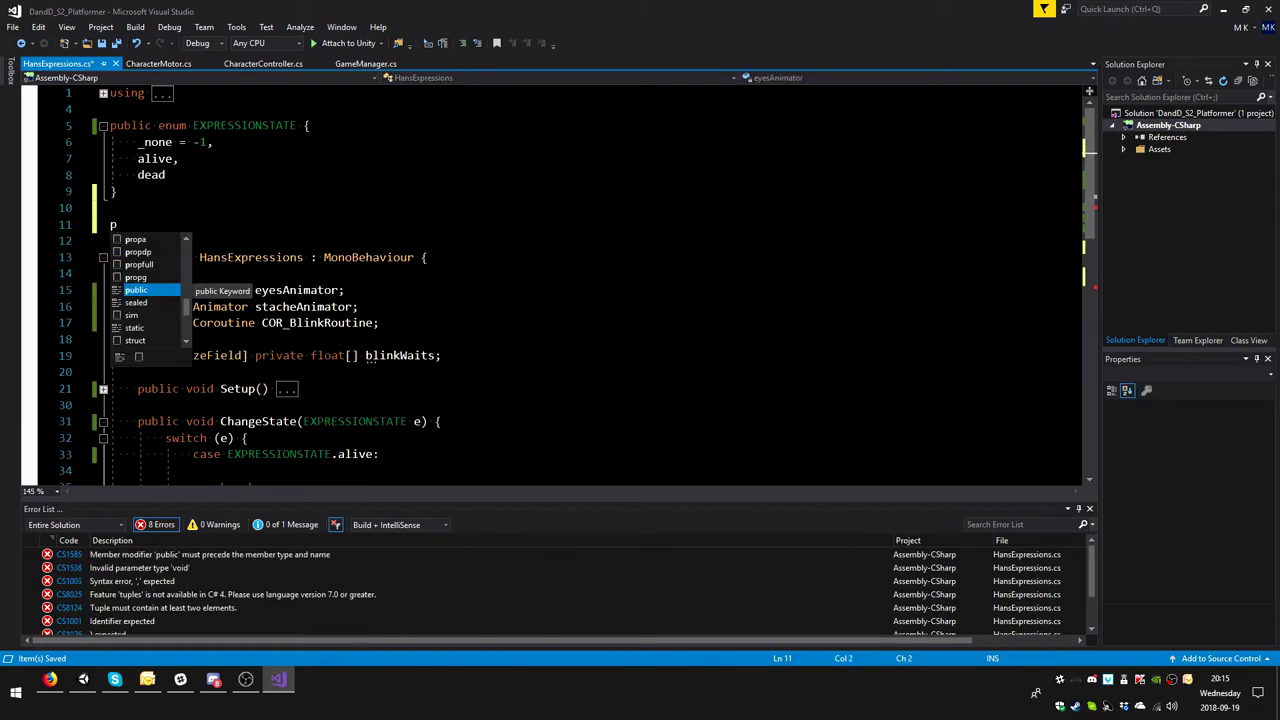
pyautogui.write('ubvli')
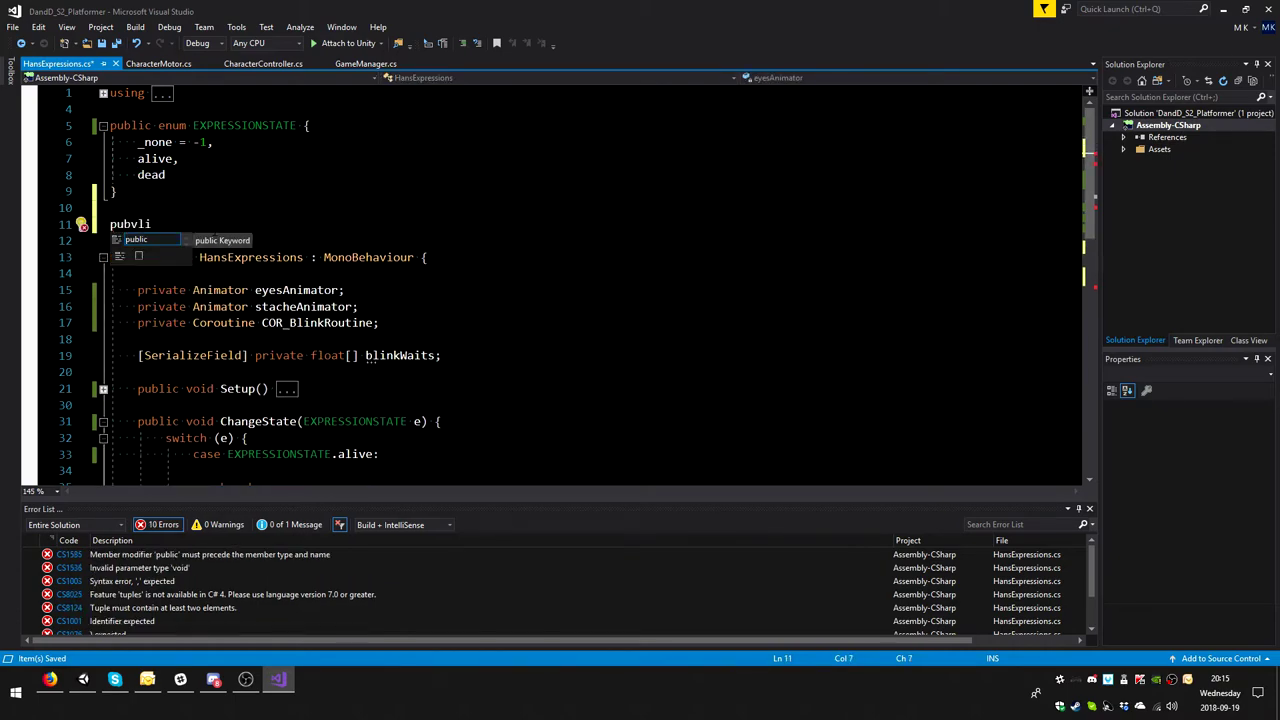
pyautogui.press('Tab')
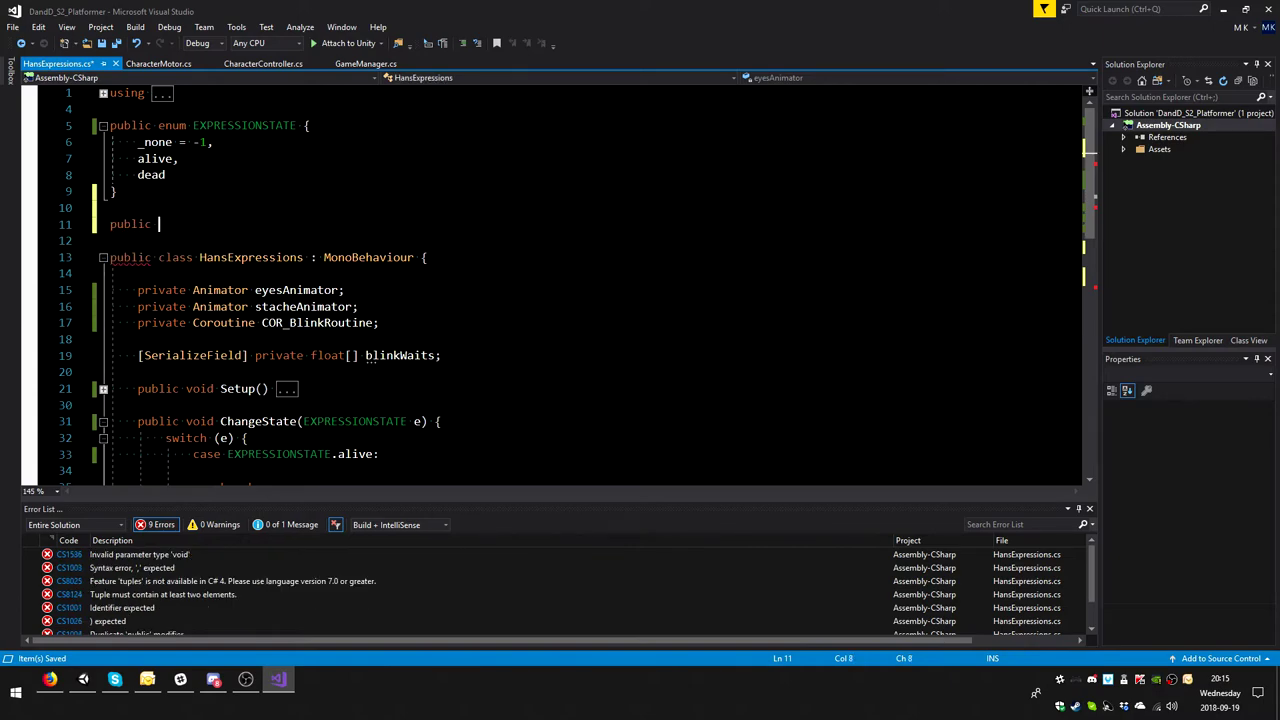
pyautogui.write('enum ')
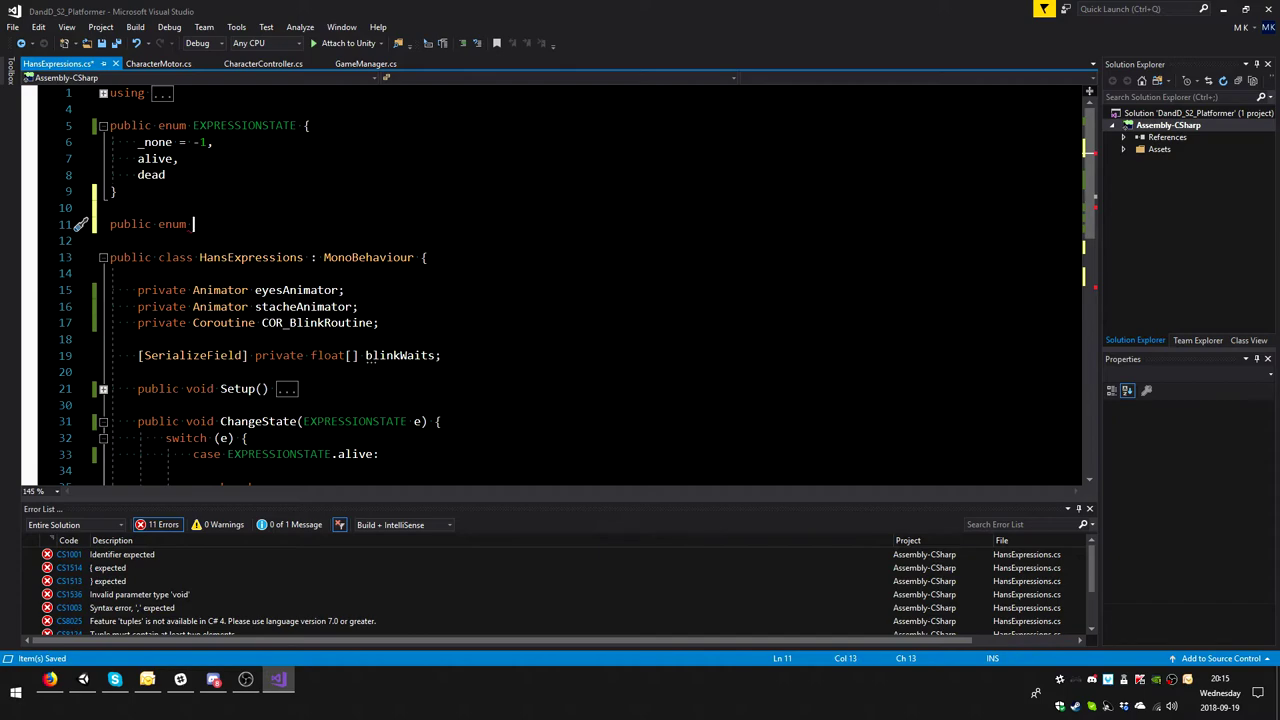
pyautogui.write('E')
pyautogui.write('XPRESS')
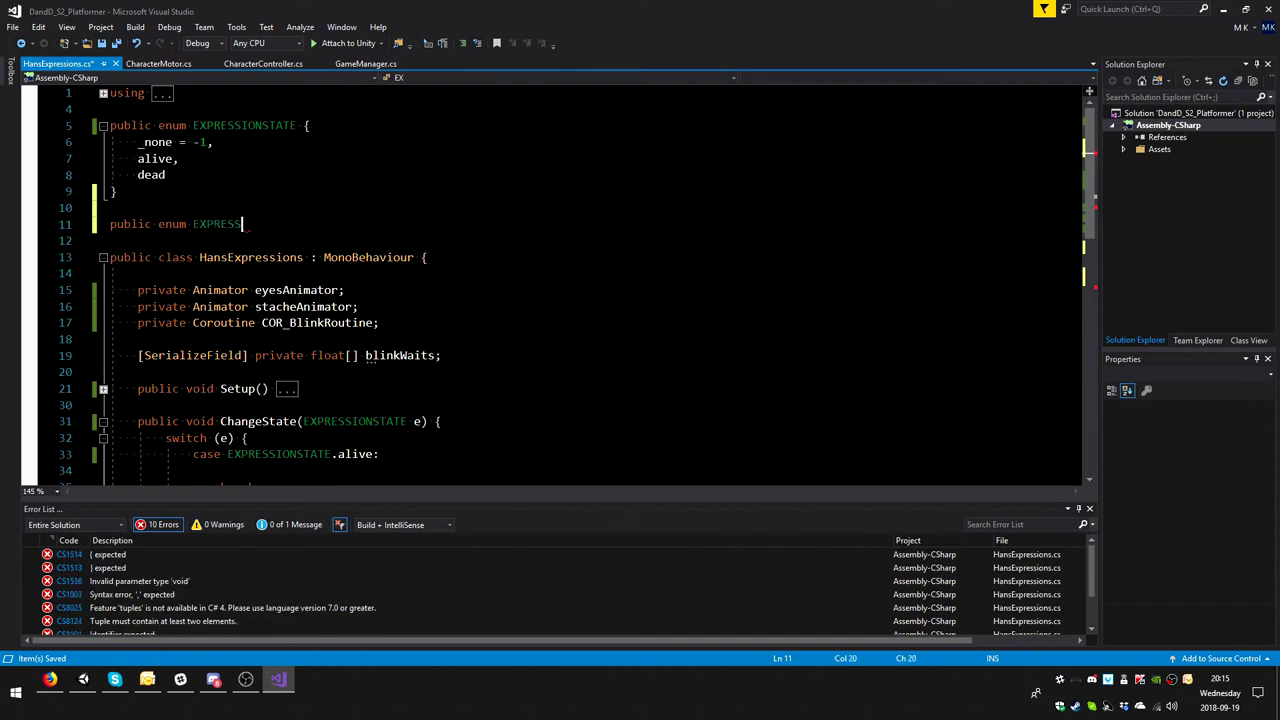
pyautogui.write('ION')
pyautogui.doubleClick(214, 226)
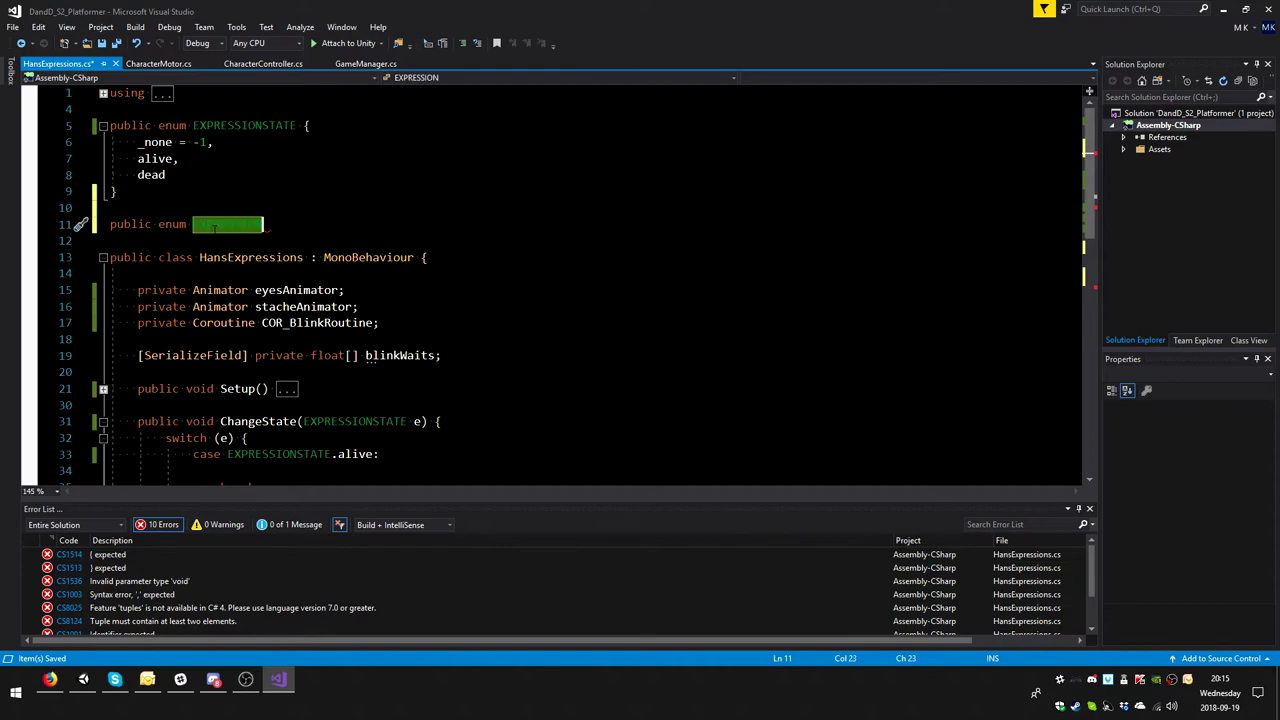
pyautogui.press('End')
pyautogui.write('{')
pyautogui.press('Return')
pyautogui.press('Return')
pyautogui.write('}')
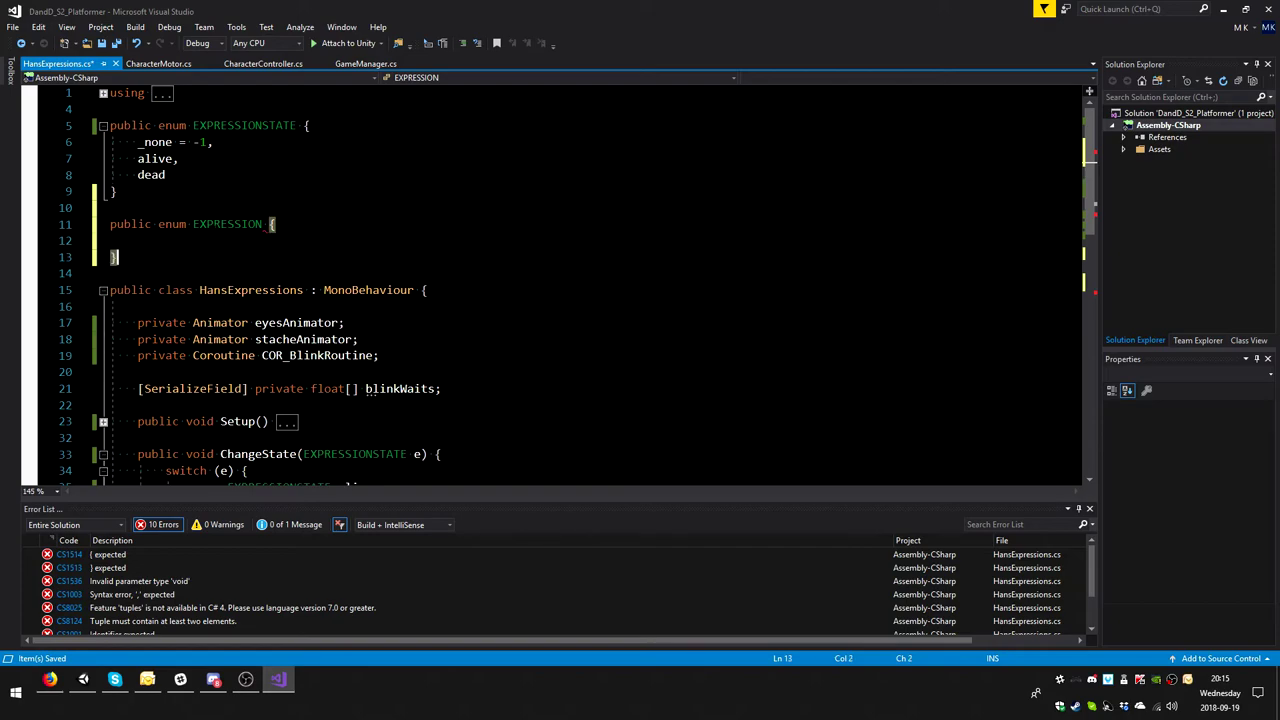
# - Add the values '_none = -1' and 'stacheJump' to the EXPRESSION enum
pyautogui.click(138, 240)
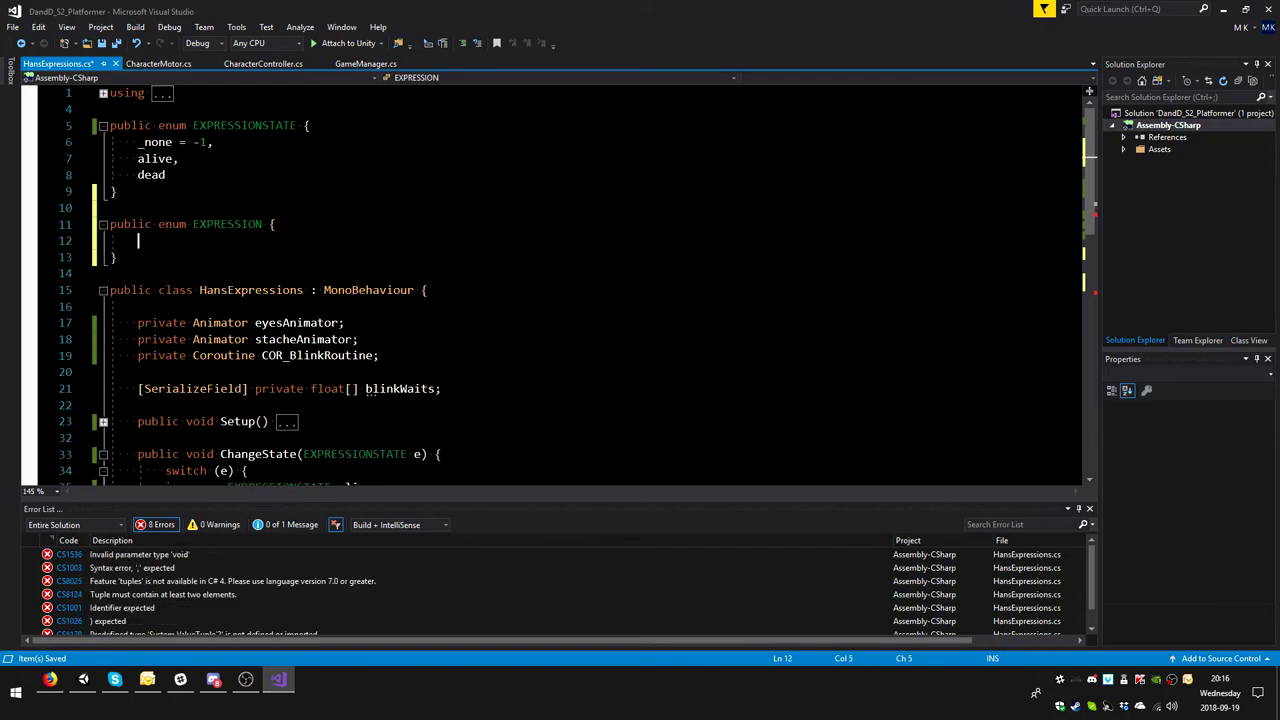
pyautogui.write('_non')
pyautogui.write('e')
pyautogui.write(' = ')
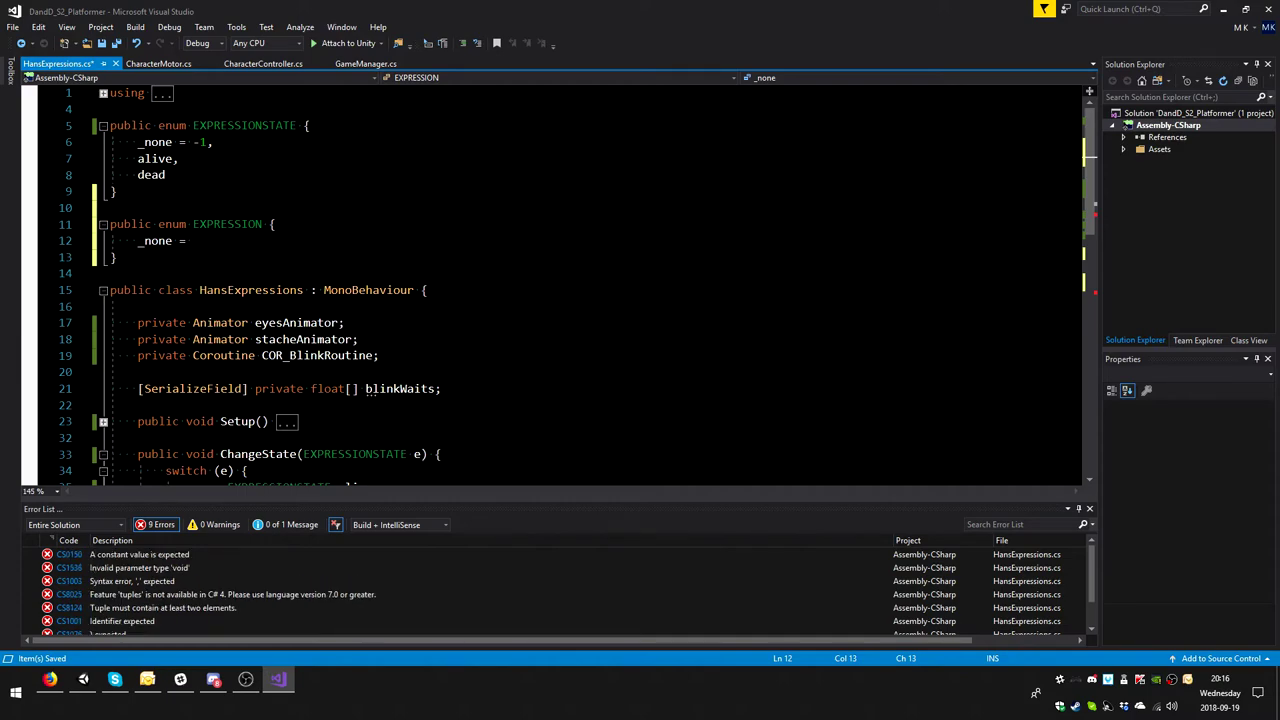
pyautogui.write('-1,')
pyautogui.press('Return')
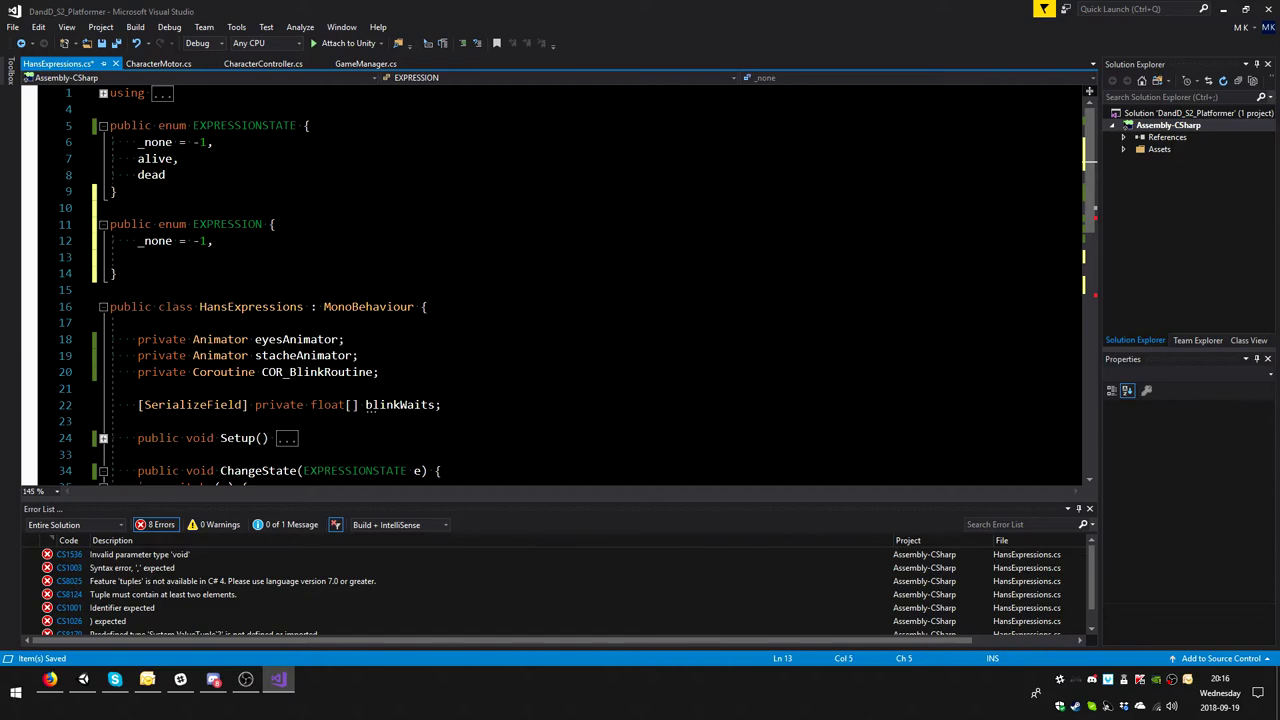
pyautogui.write('stashe')
pyautogui.write('pmuJ')
pyautogui.press('Left')
pyautogui.press('Left')
pyautogui.press('BackSpace')
pyautogui.write('c')
pyautogui.press('Right')
pyautogui.press('Right')
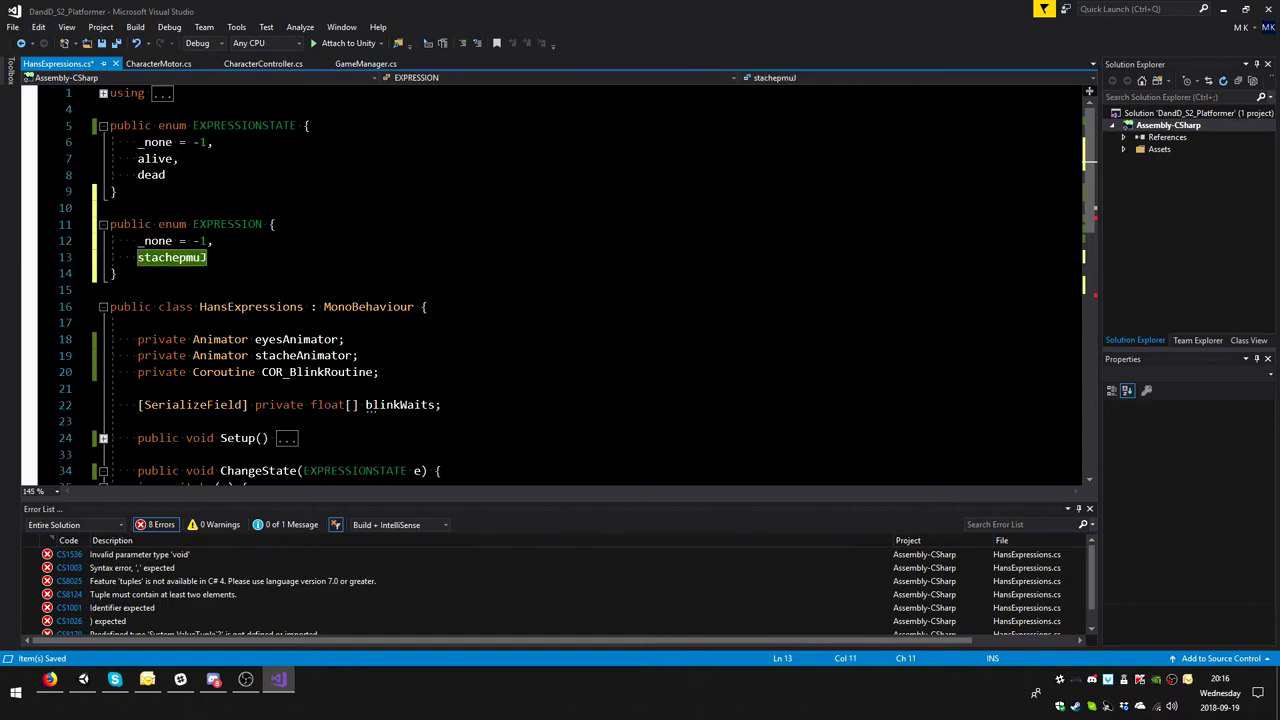
pyautogui.press('Delete')
pyautogui.press('Delete')
pyautogui.press('Delete')
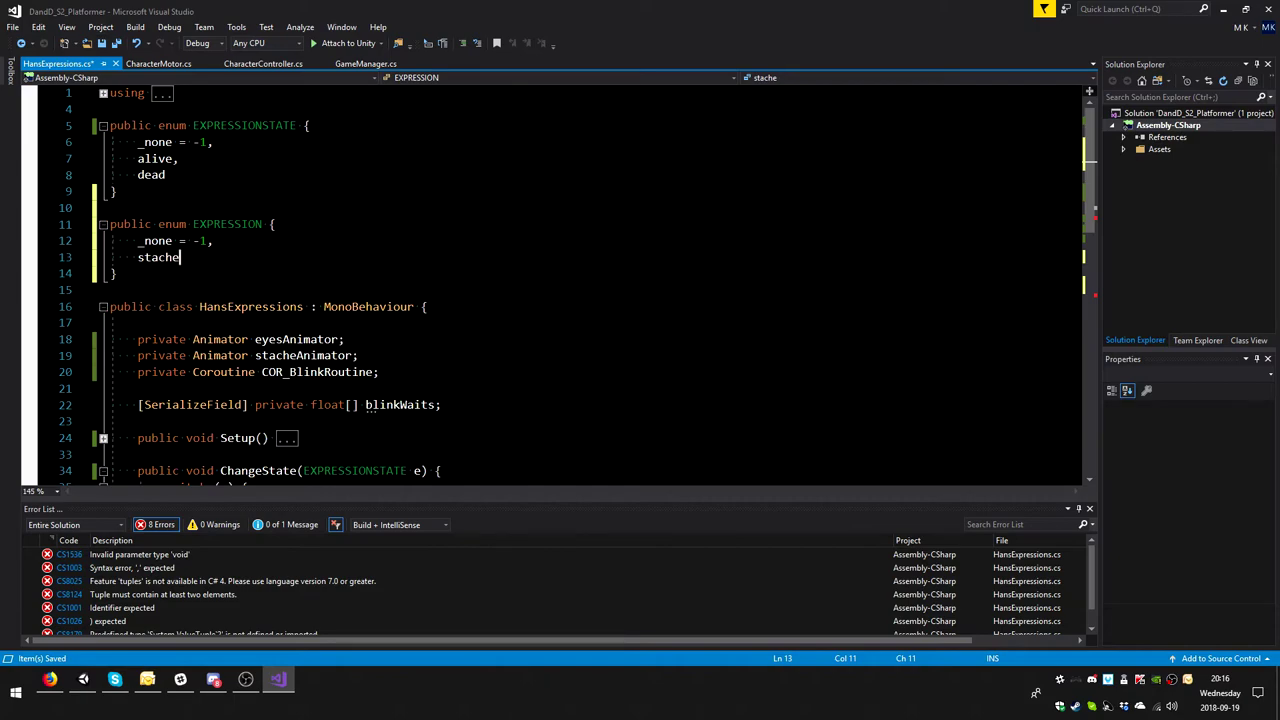
pyautogui.write('jump')
pyautogui.press('Left')
pyautogui.press('Left')
pyautogui.press('Left')
pyautogui.press('BackSpace')
pyautogui.write('J')
pyautogui.press('Right')
pyautogui.press('Right')
pyautogui.press('Right')
pyautogui.write(',')
# - Add stacheStomp as the last EXPRESSION value without a trailing comma, then save
pyautogui.press('Return')
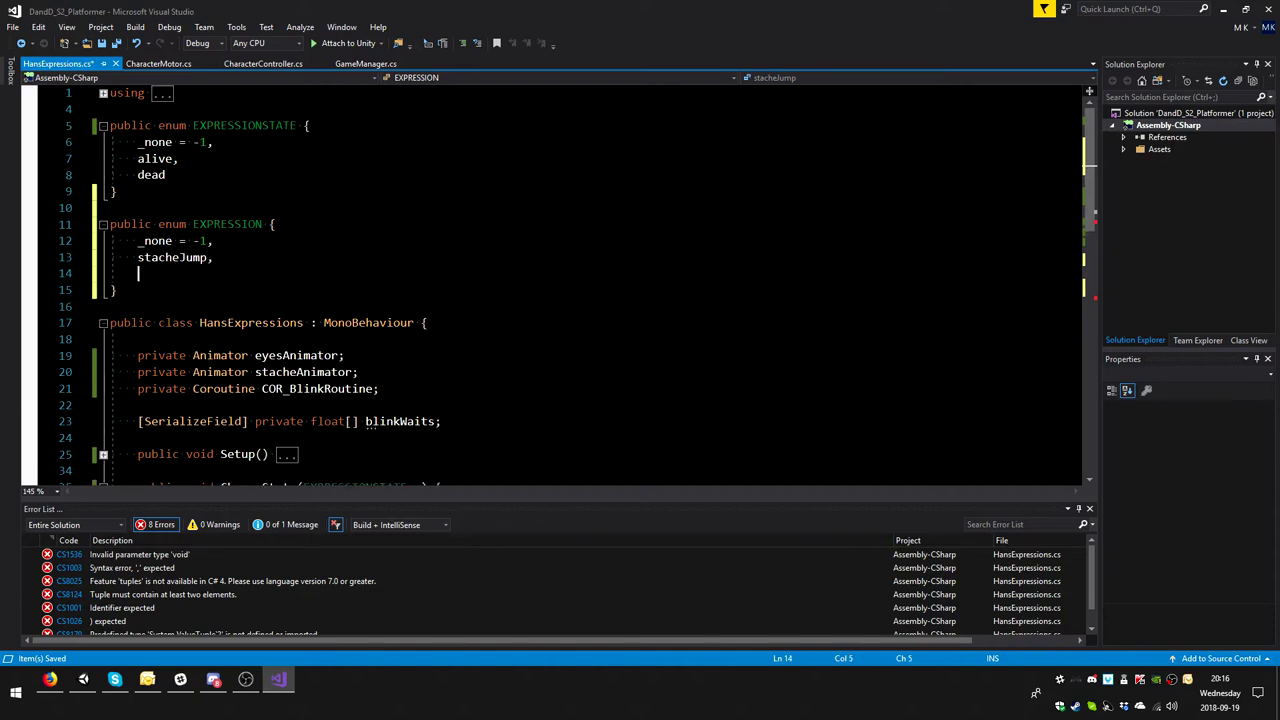
pyautogui.write('stash')
pyautogui.write('e')
pyautogui.press('Left')
pyautogui.press('Left')
pyautogui.press('BackSpace')
pyautogui.write('c')
pyautogui.press('End')
pyautogui.write('Sto')
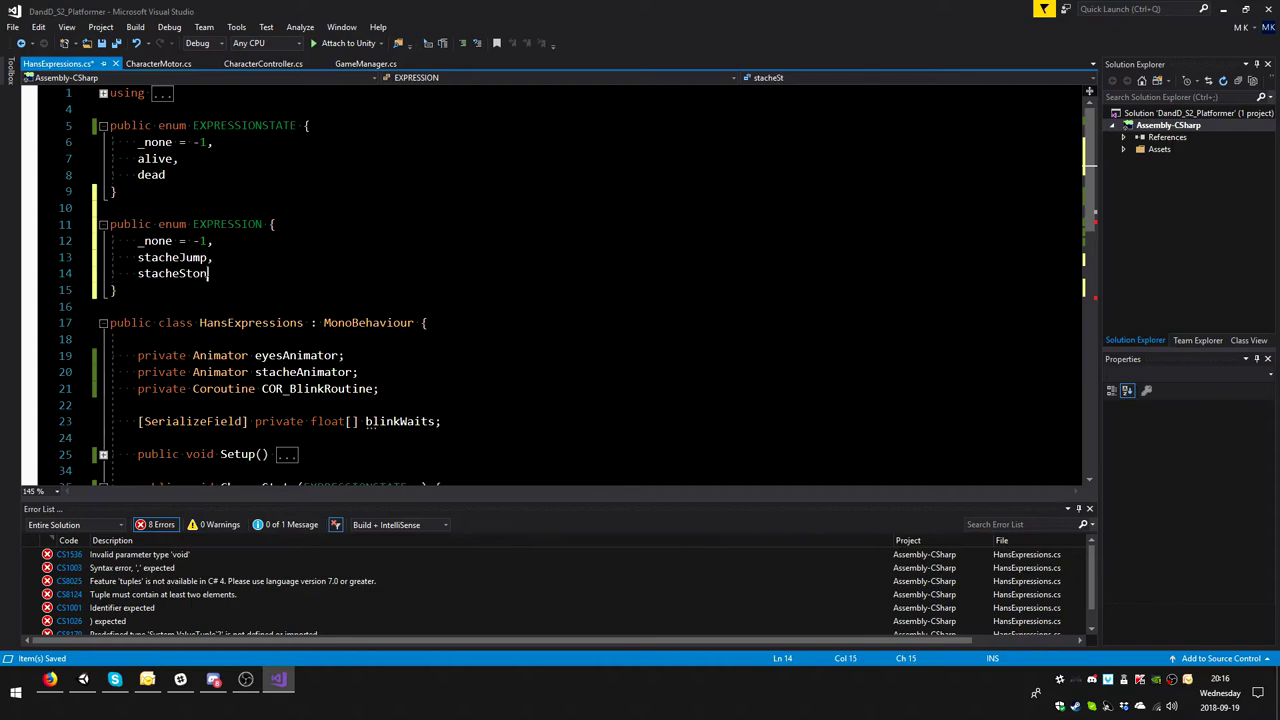
pyautogui.write('mp')
pyautogui.write(',')
pyautogui.press('BackSpace')
pyautogui.press('Return')
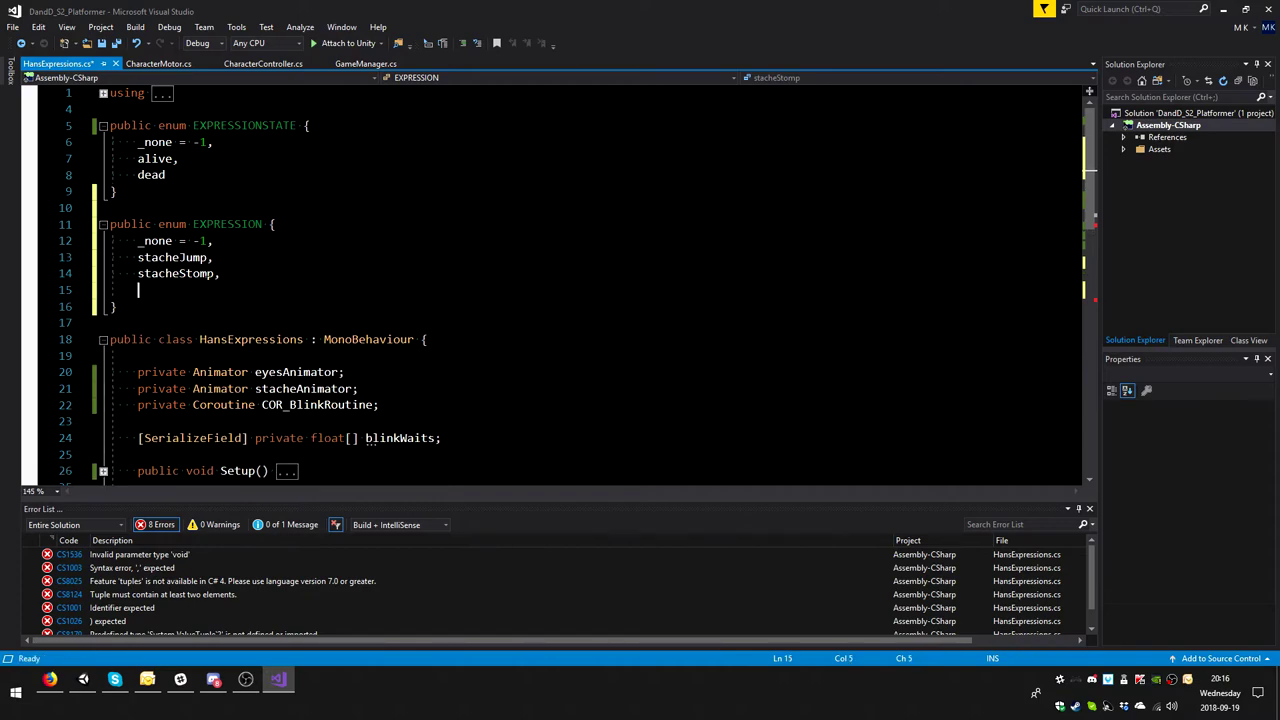
pyautogui.press('BackSpace')
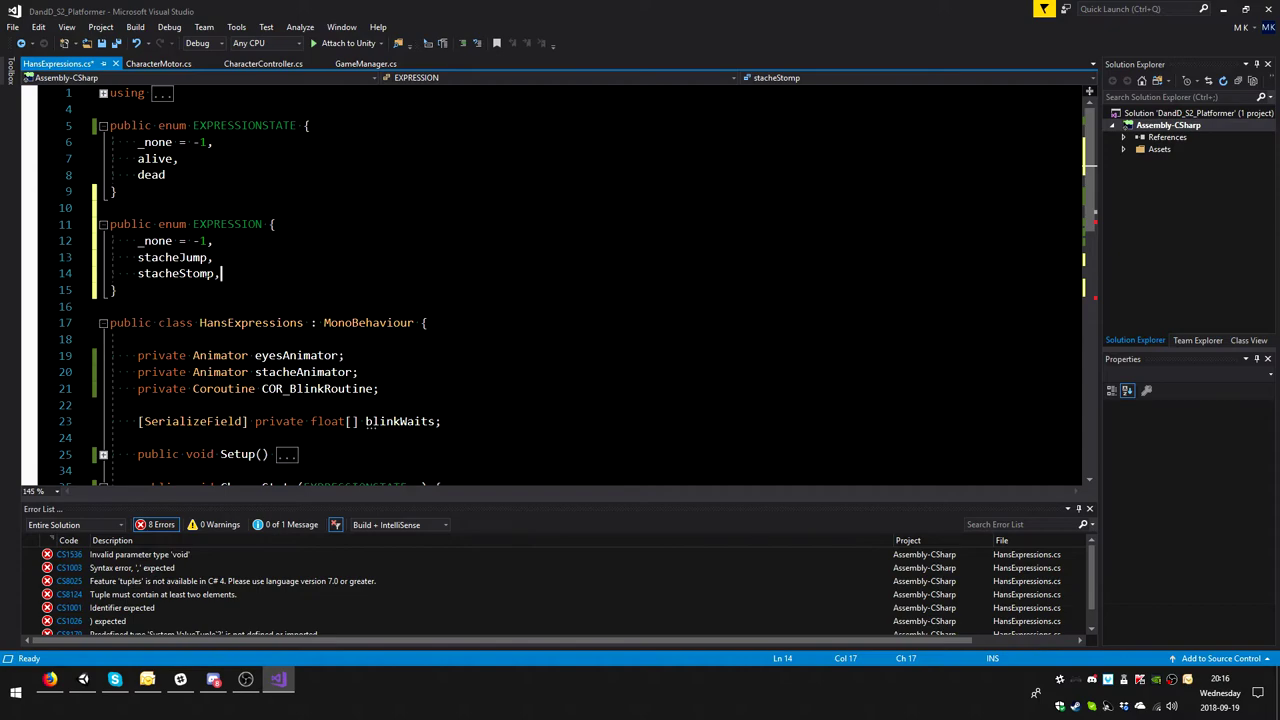
pyautogui.press('BackSpace')
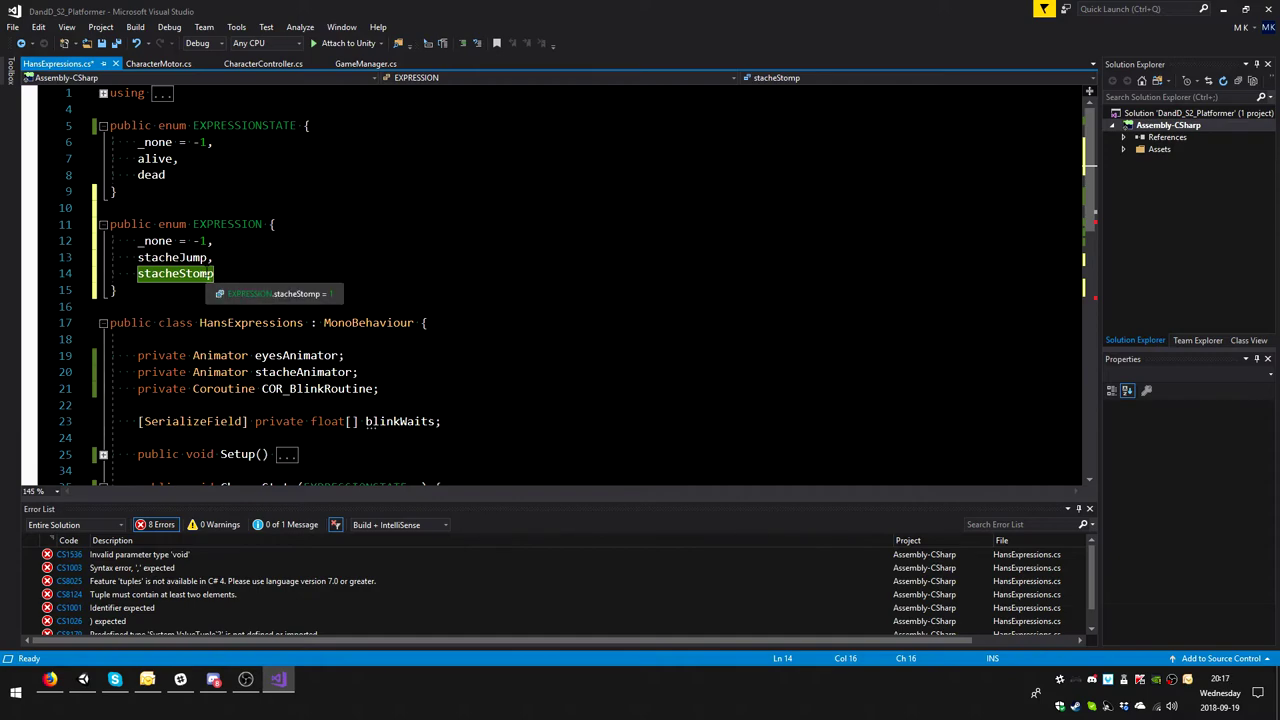
pyautogui.hotkey('ctrl', 's')
pyautogui.press('Up')
# - Complete the signature as 'TriggerExpression(EXPRESSION e) {' using IntelliSense for EXPRESSION
pyautogui.scroll(-3, 550, 285)
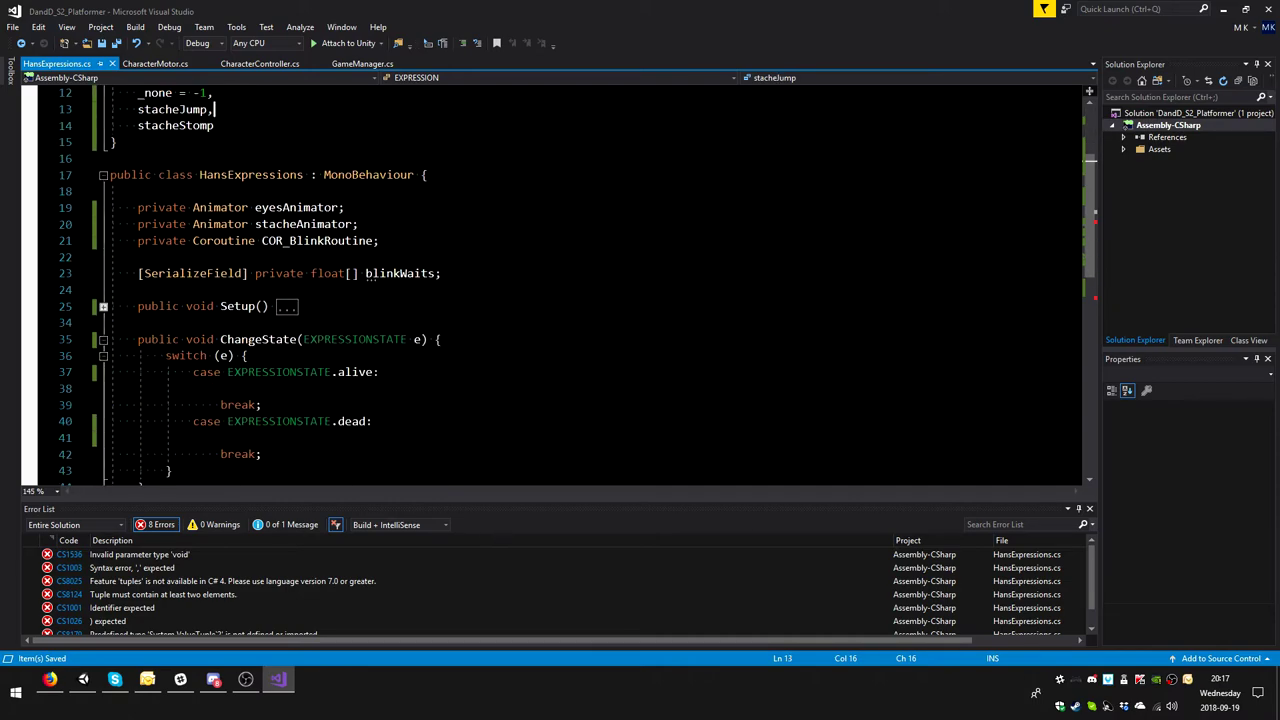
pyautogui.scroll(-4, 550, 285)
pyautogui.click(143, 289)
pyautogui.scroll(-2, 550, 285)
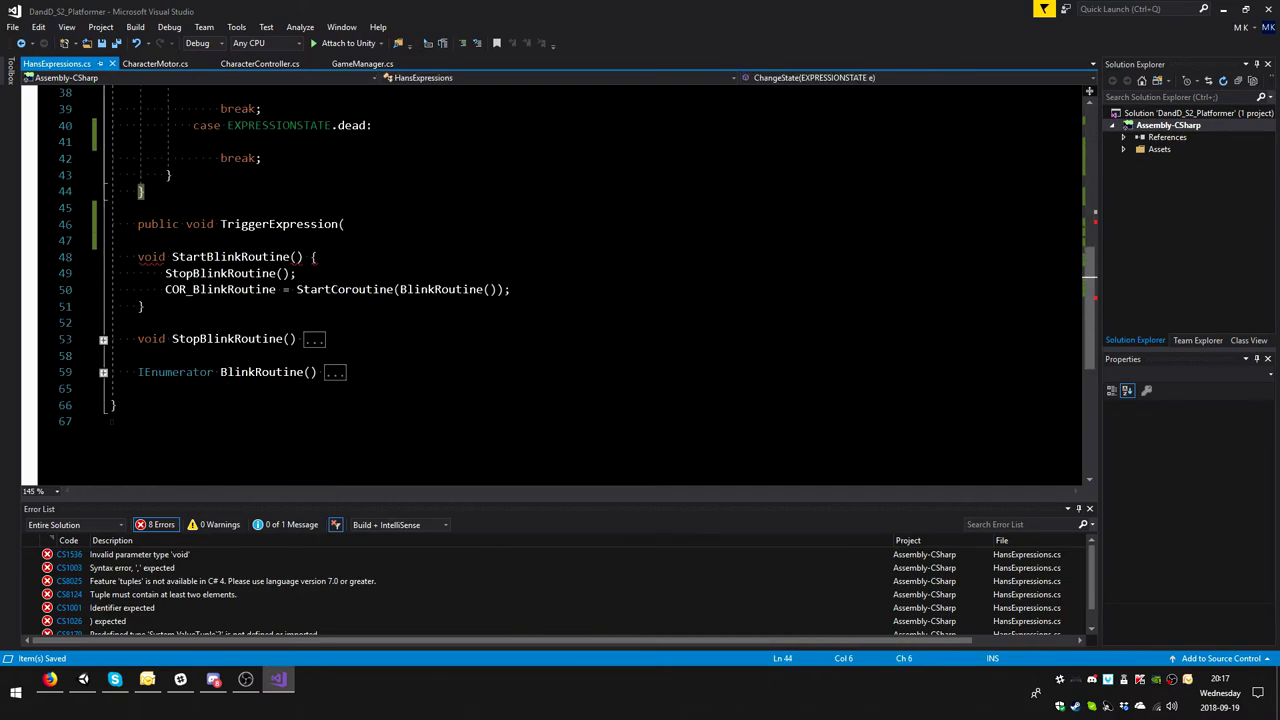
pyautogui.scroll(2, 550, 285)
pyautogui.click(344, 322)
pyautogui.scroll(3, 550, 285)
pyautogui.scroll(1, 550, 285)
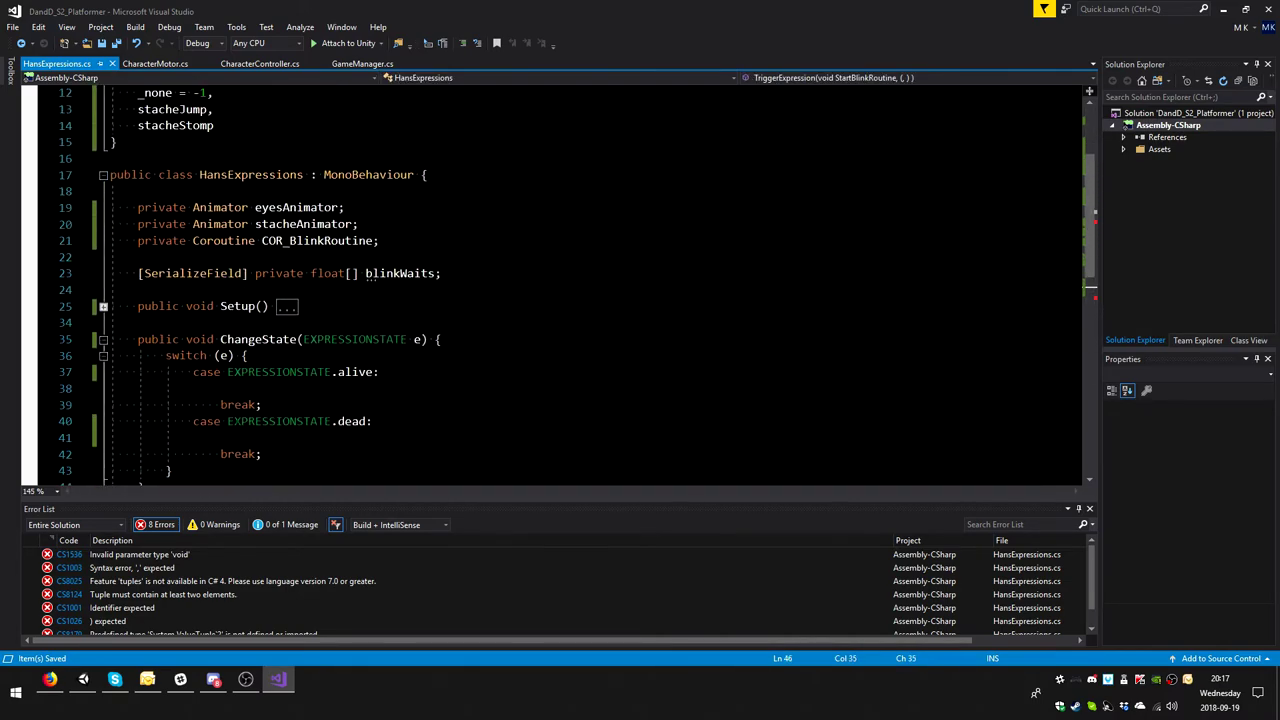
pyautogui.scroll(-4, 550, 285)
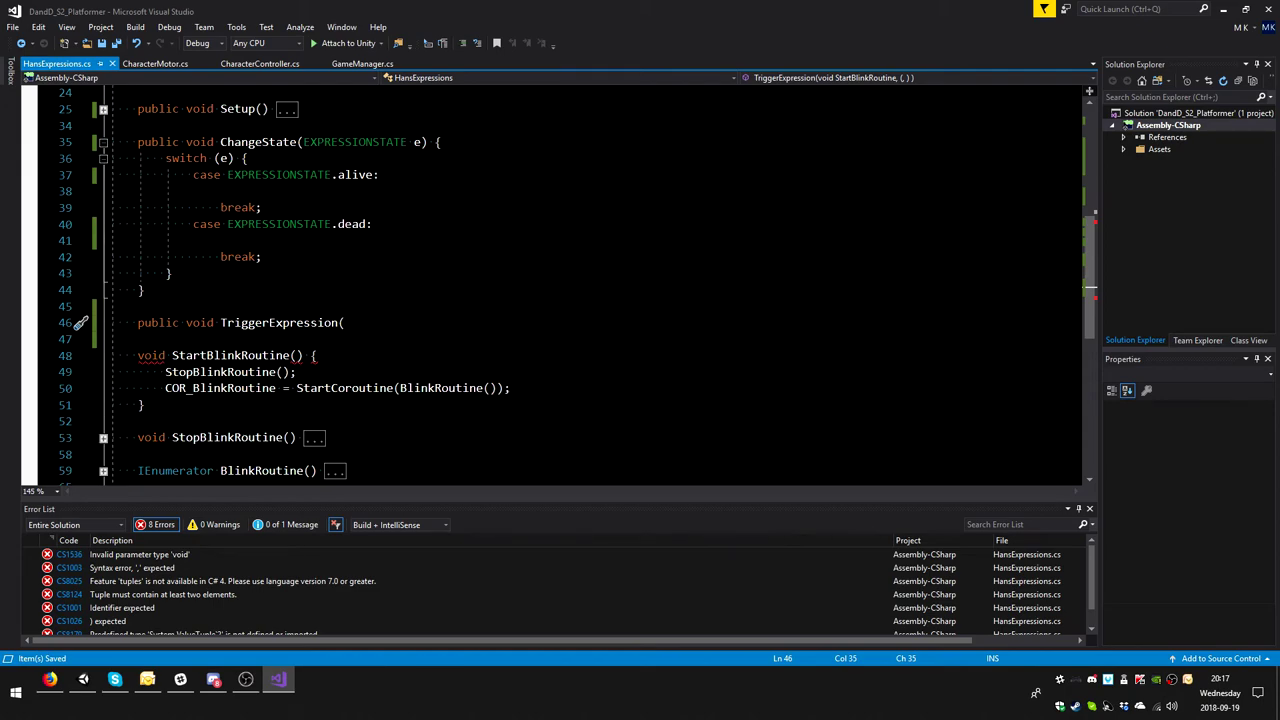
pyautogui.write('exp')
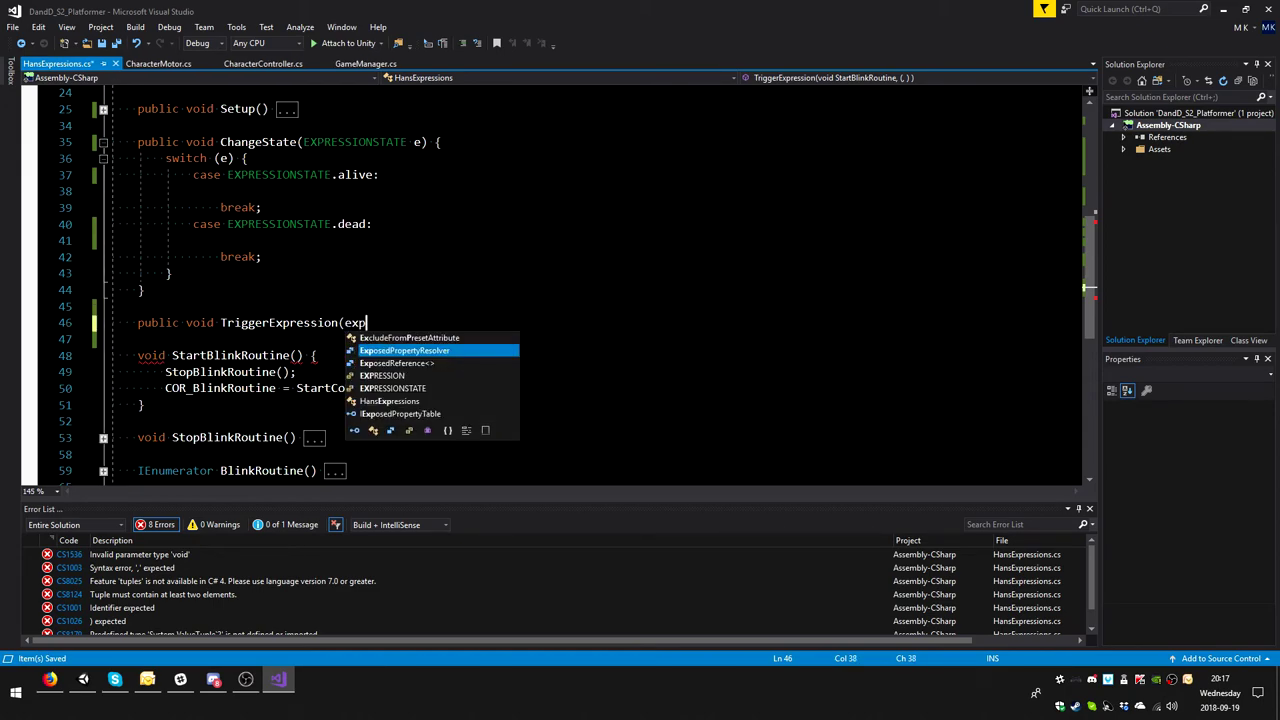
pyautogui.write('ress')
pyautogui.press('Tab')
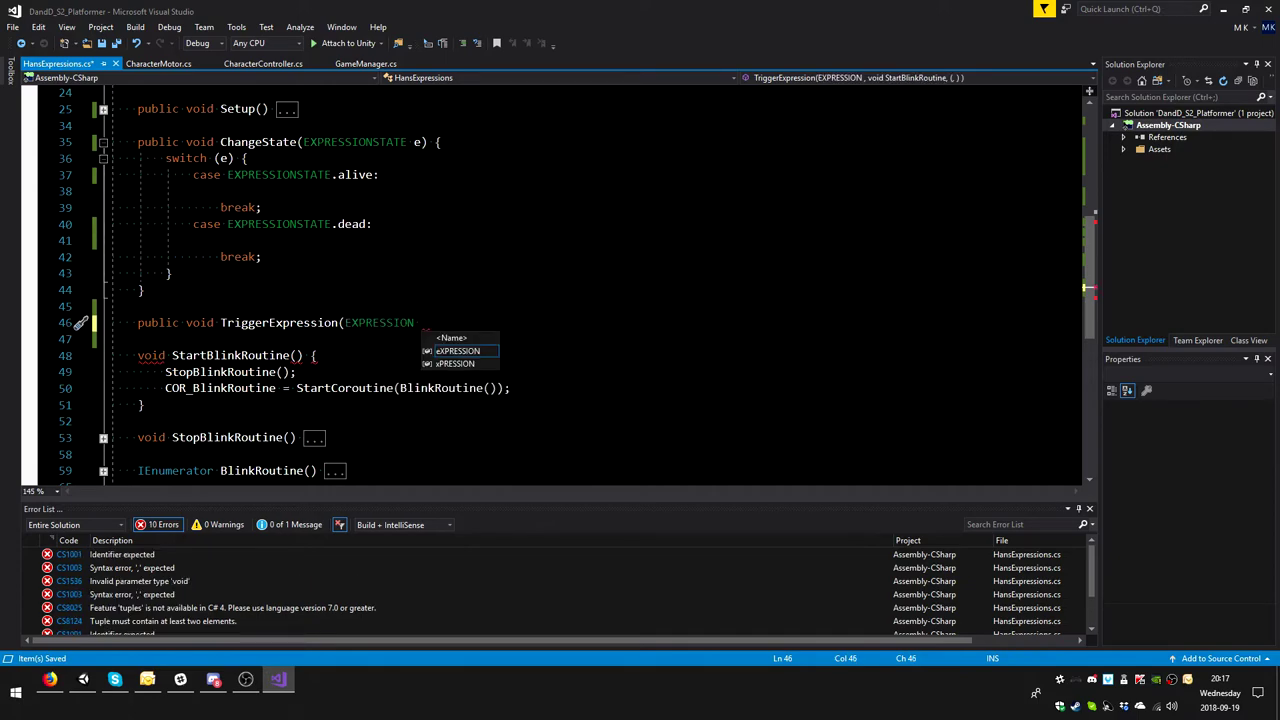
pyautogui.write('e)')
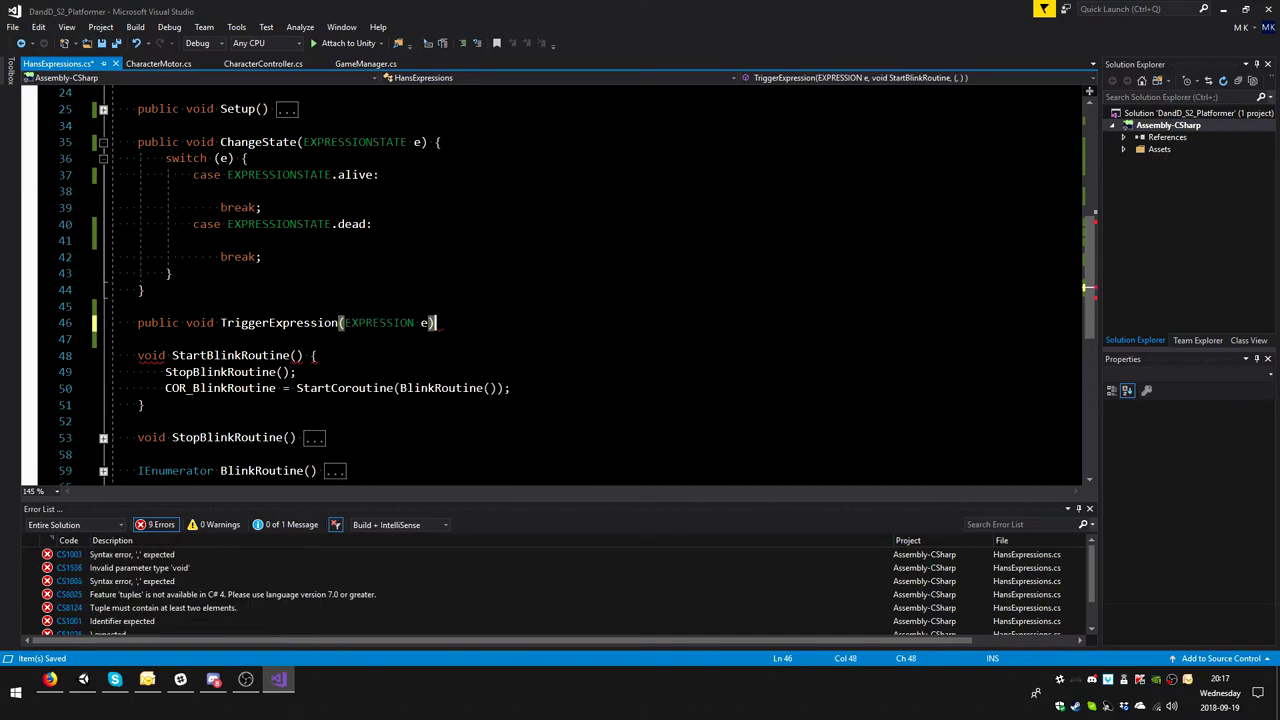
pyautogui.write('{')
# - Close the TriggerExpression body with a brace, leaving an empty line inside
pyautogui.press('Return')
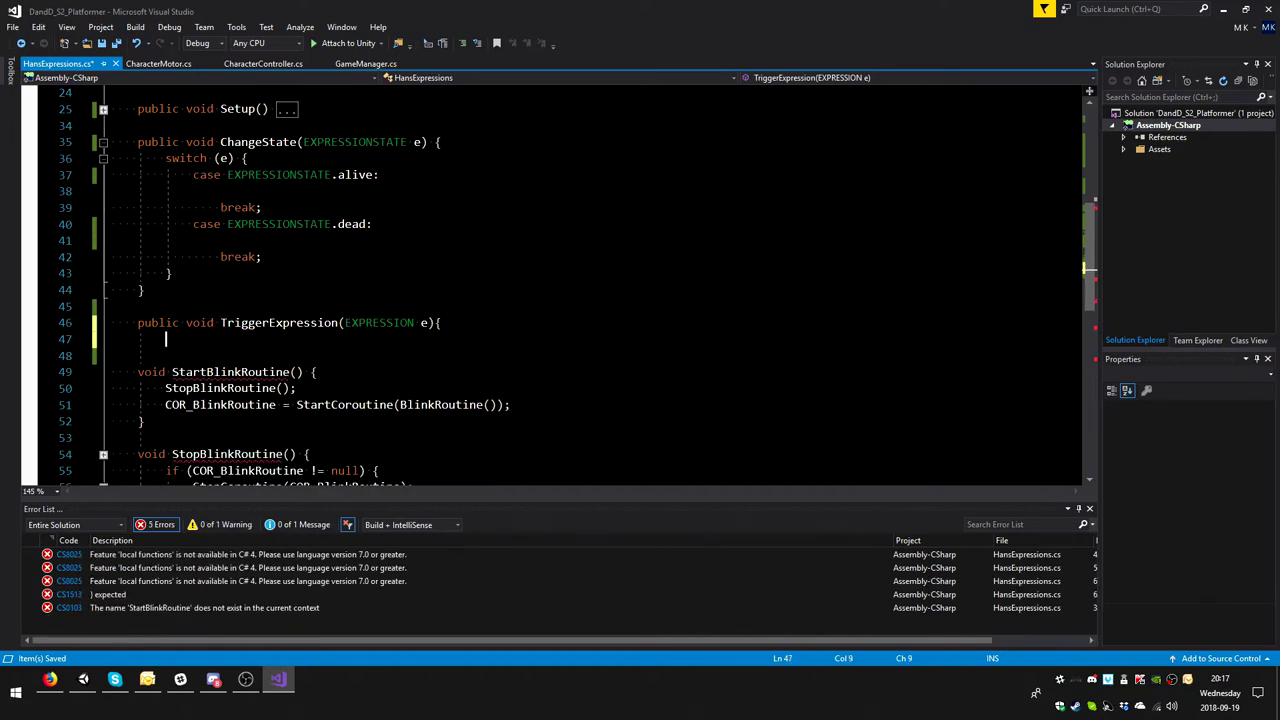
pyautogui.write('}')
pyautogui.press('Up')
pyautogui.press('End')
pyautogui.press('Return')
pyautogui.press('BackSpace')
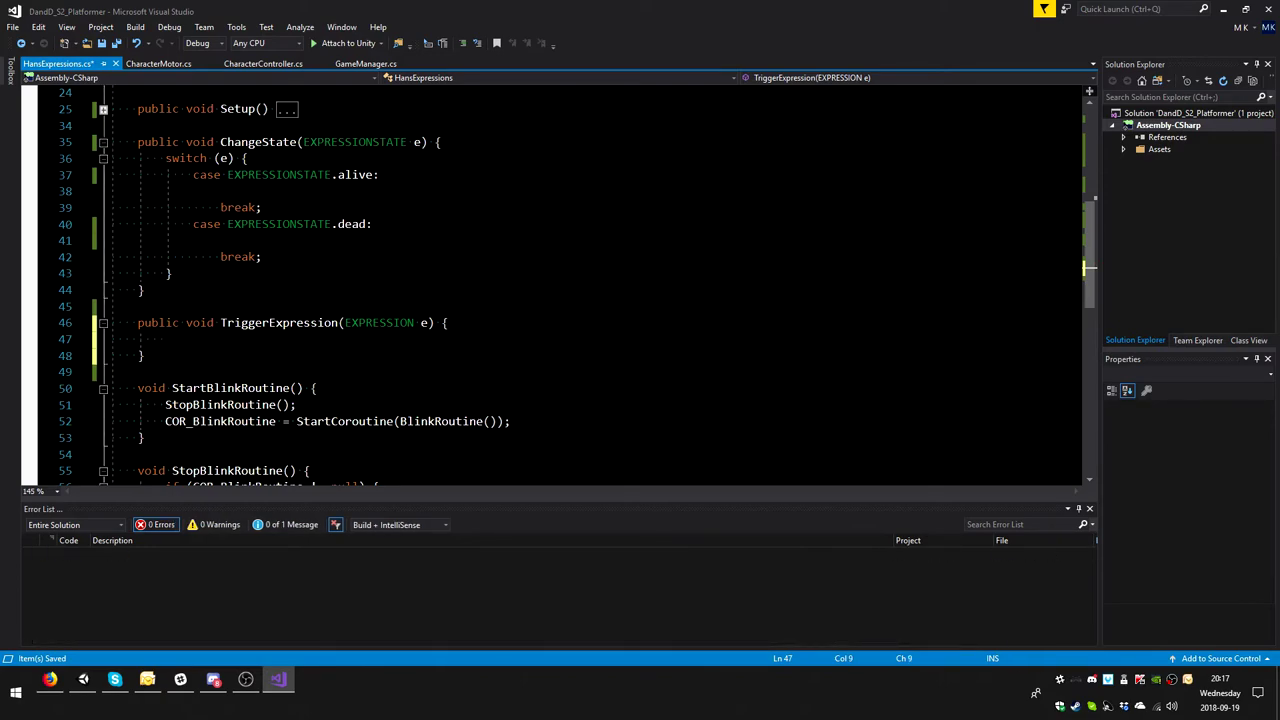
# - Generate a switch on e with a case for every EXPRESSION value
pyautogui.write('sw')
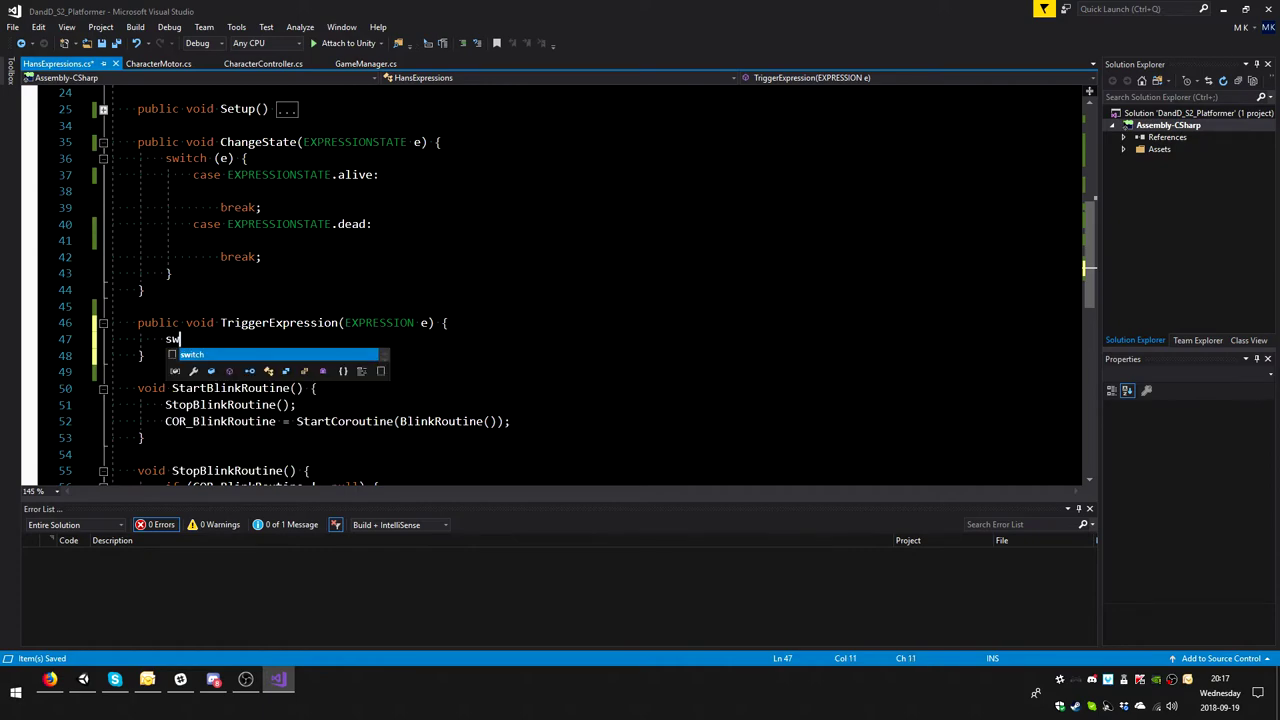
pyautogui.press('Tab')
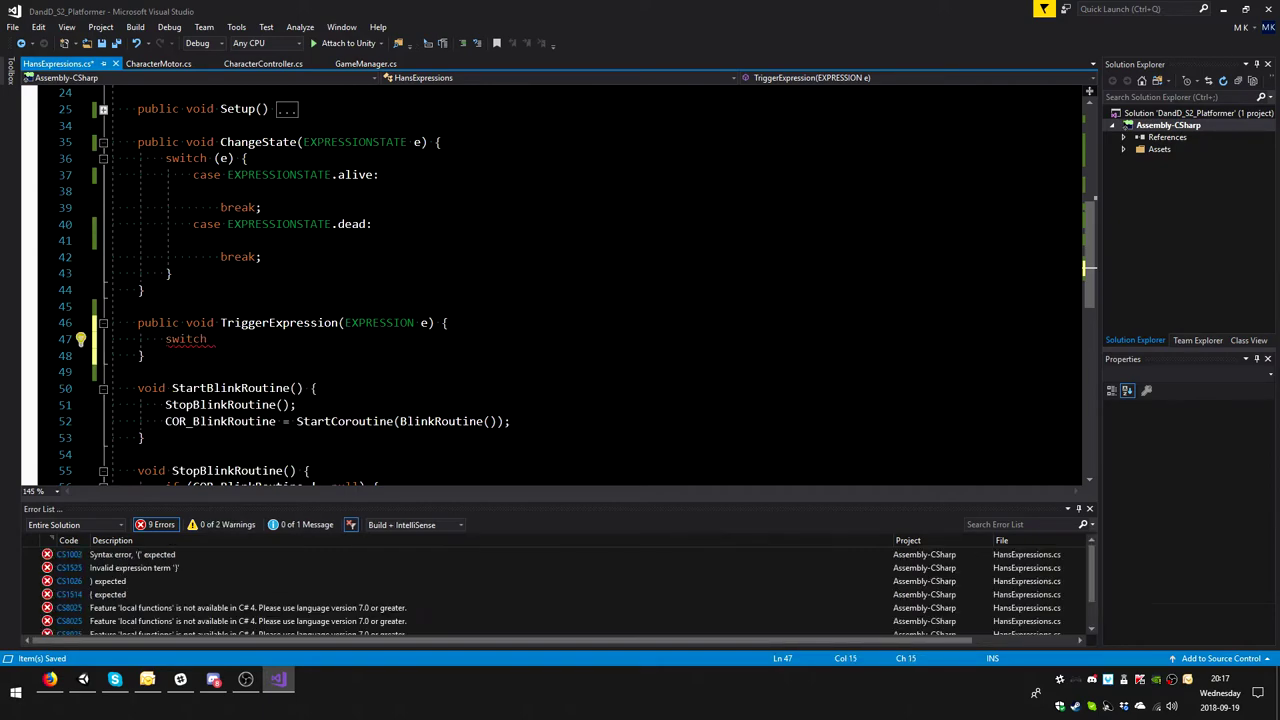
pyautogui.press('Tab')
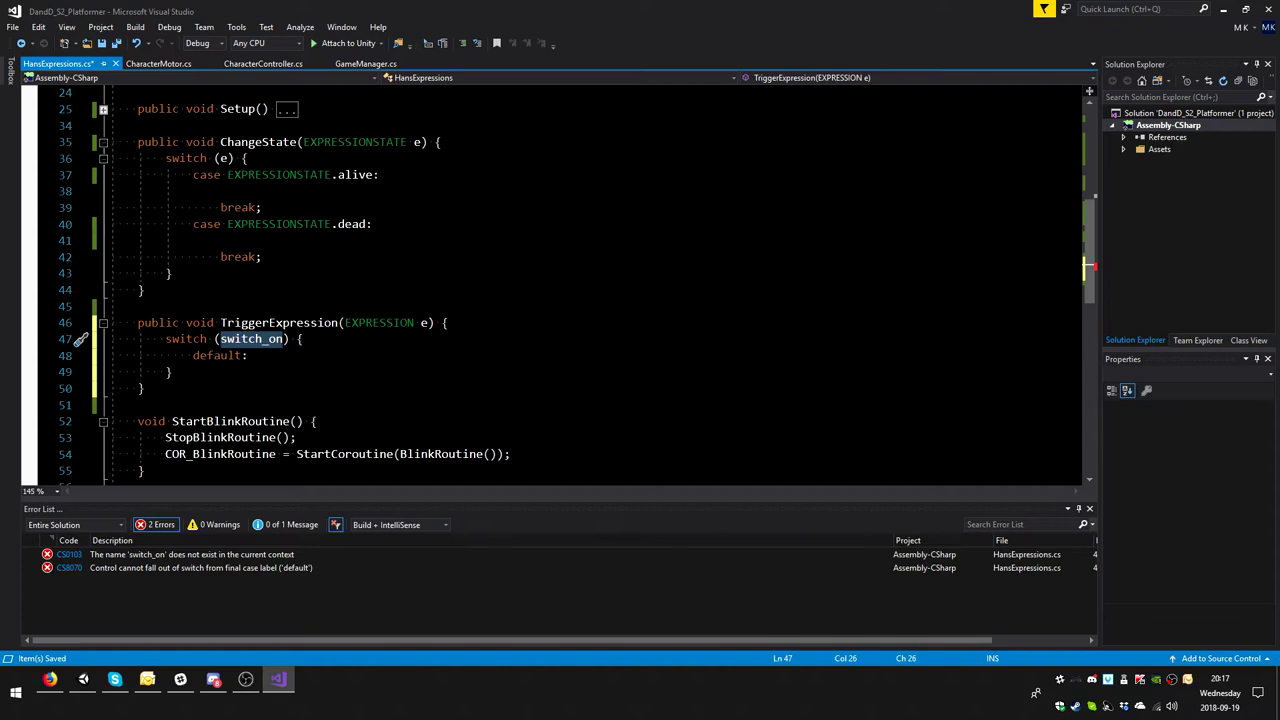
pyautogui.write('e')
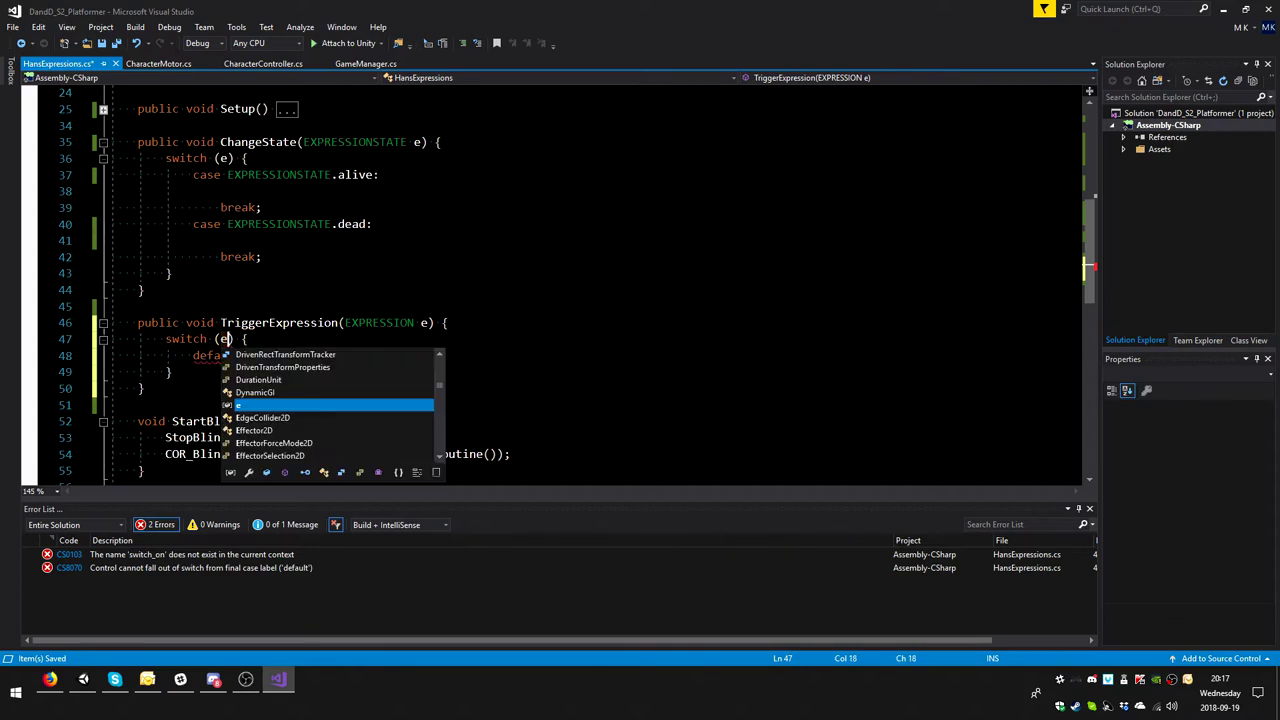
pyautogui.press('Return')
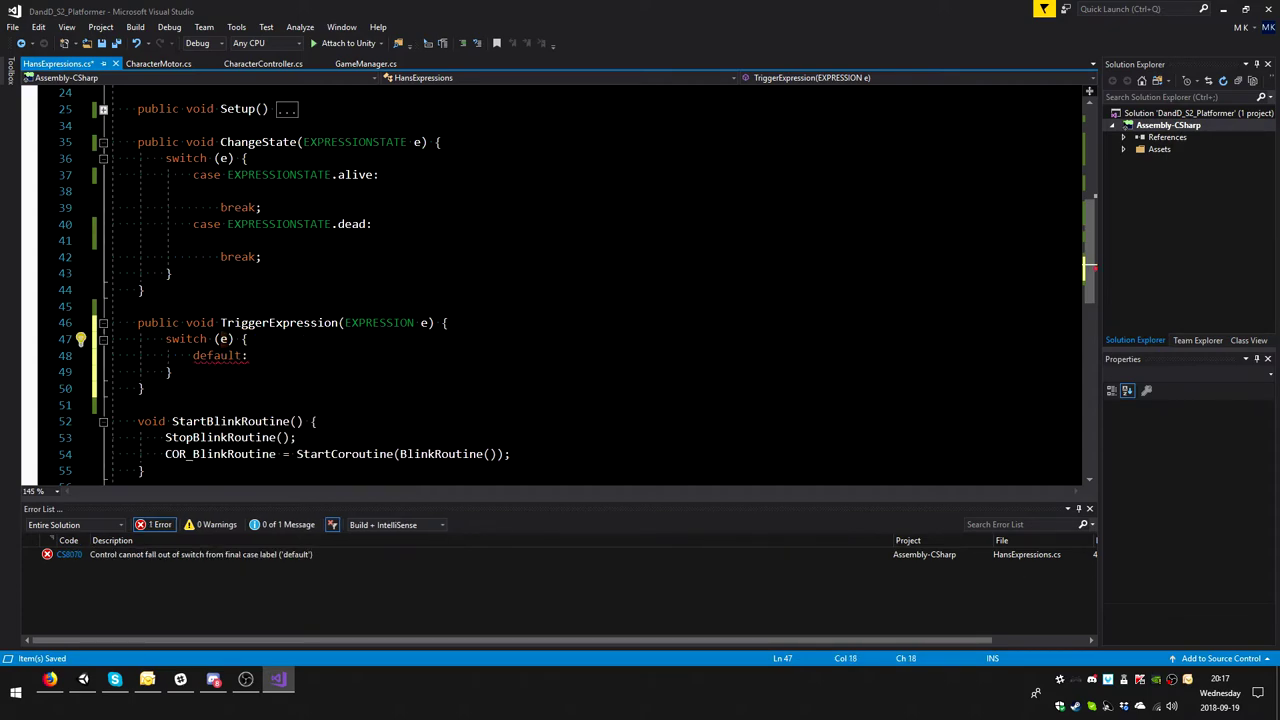
pyautogui.press('Return')
# - Delete the _none and default cases from the switch
pyautogui.scroll(-3, 550, 285)
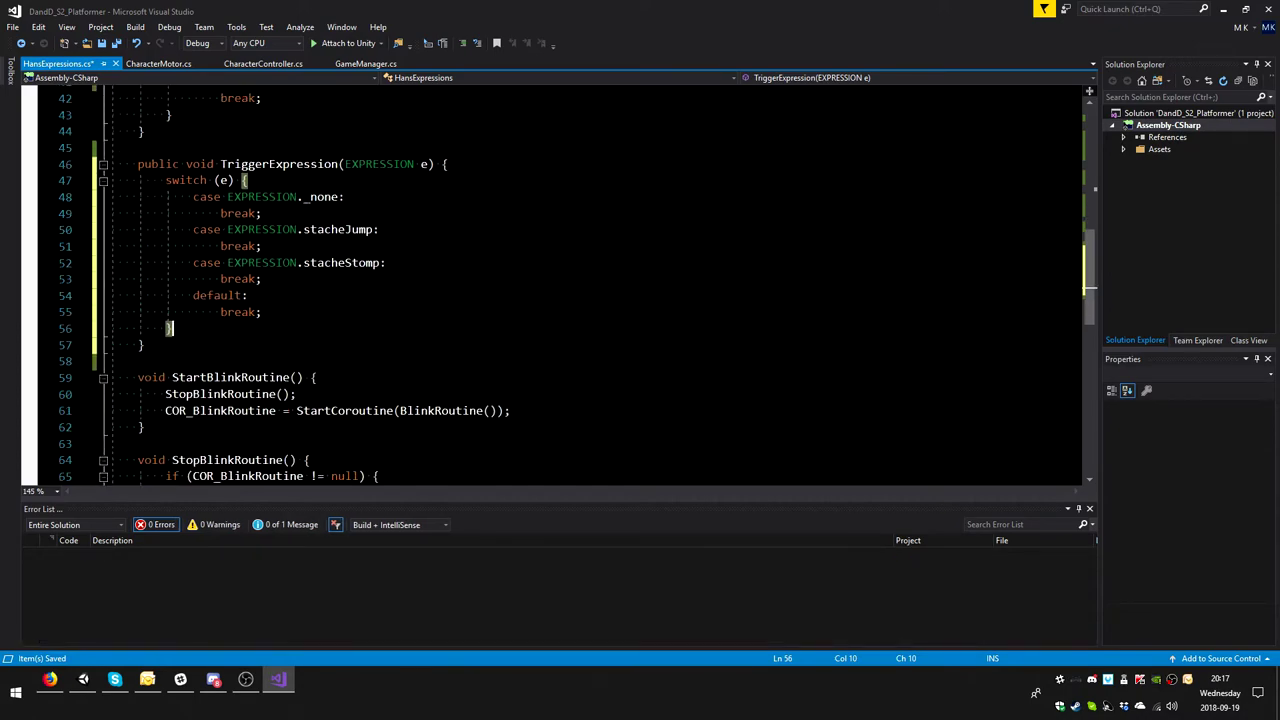
pyautogui.moveTo(262, 213); pyautogui.dragTo(248, 180)
pyautogui.press('BackSpace')
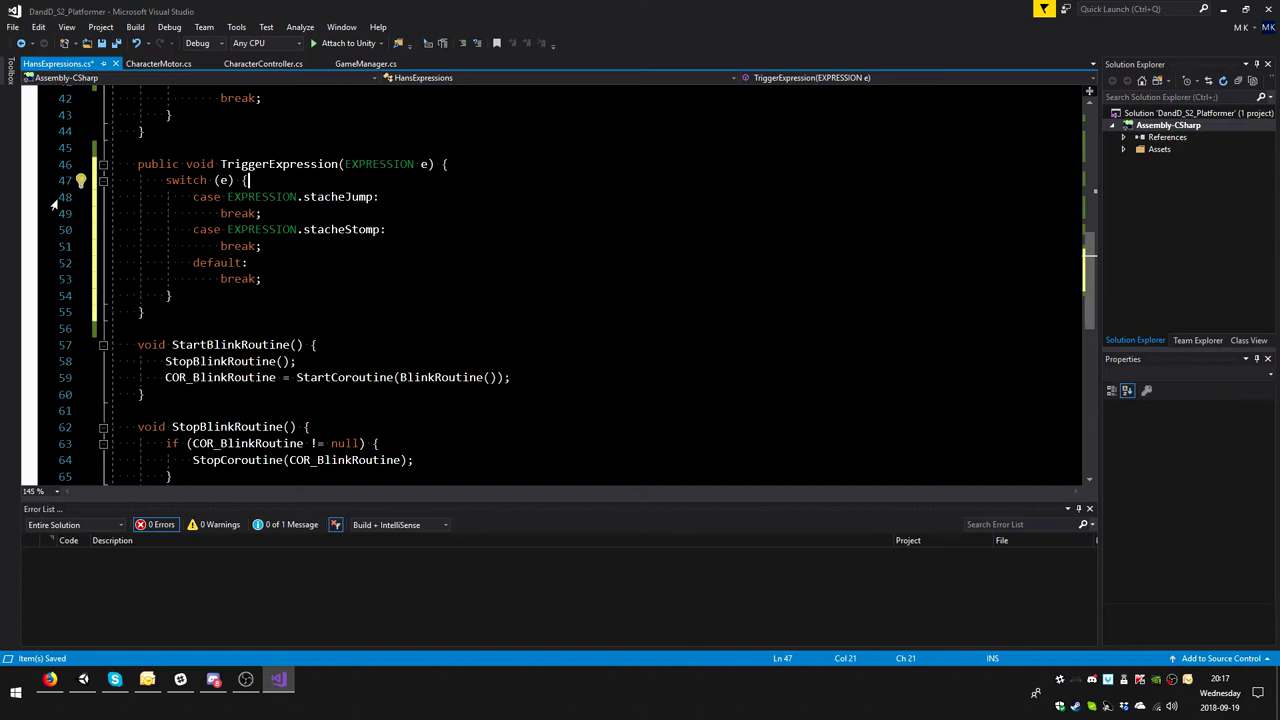
pyautogui.moveTo(262, 279); pyautogui.dragTo(3, 263)
pyautogui.press('BackSpace')
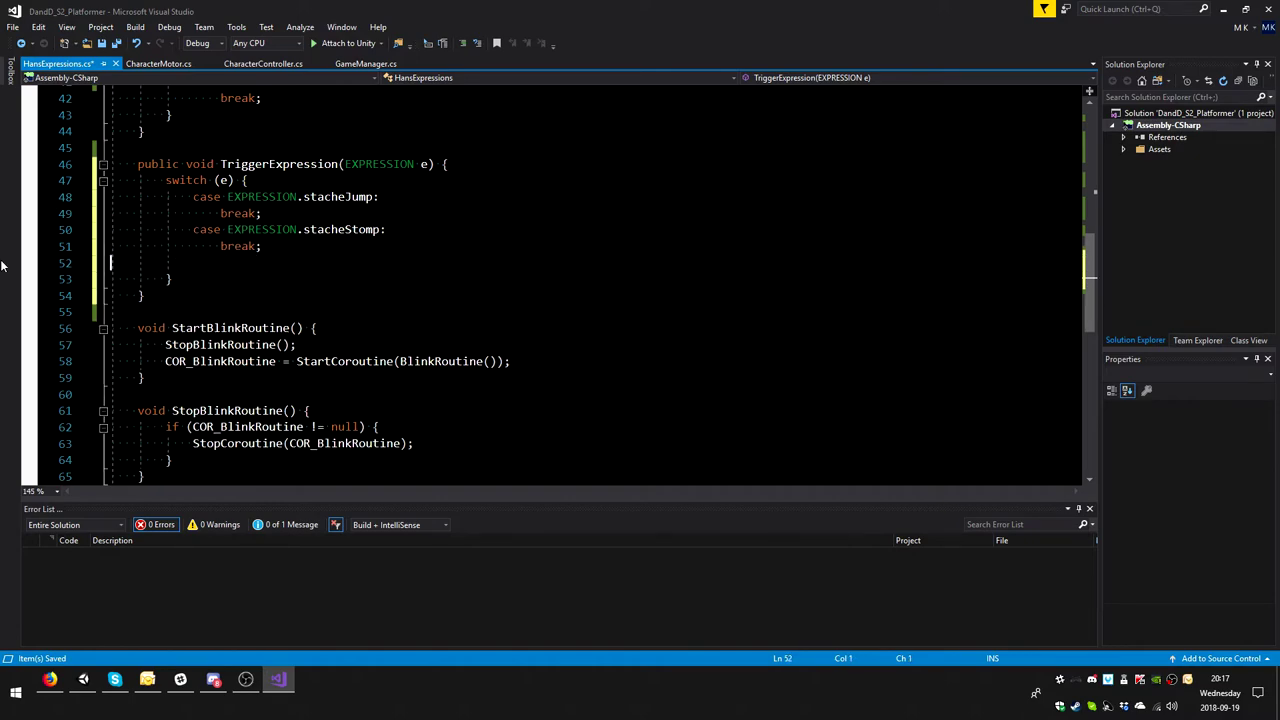
pyautogui.press('BackSpace')
# - Save the script and open a blank line under the stacheJump case
pyautogui.hotkey('ctrl', 's')
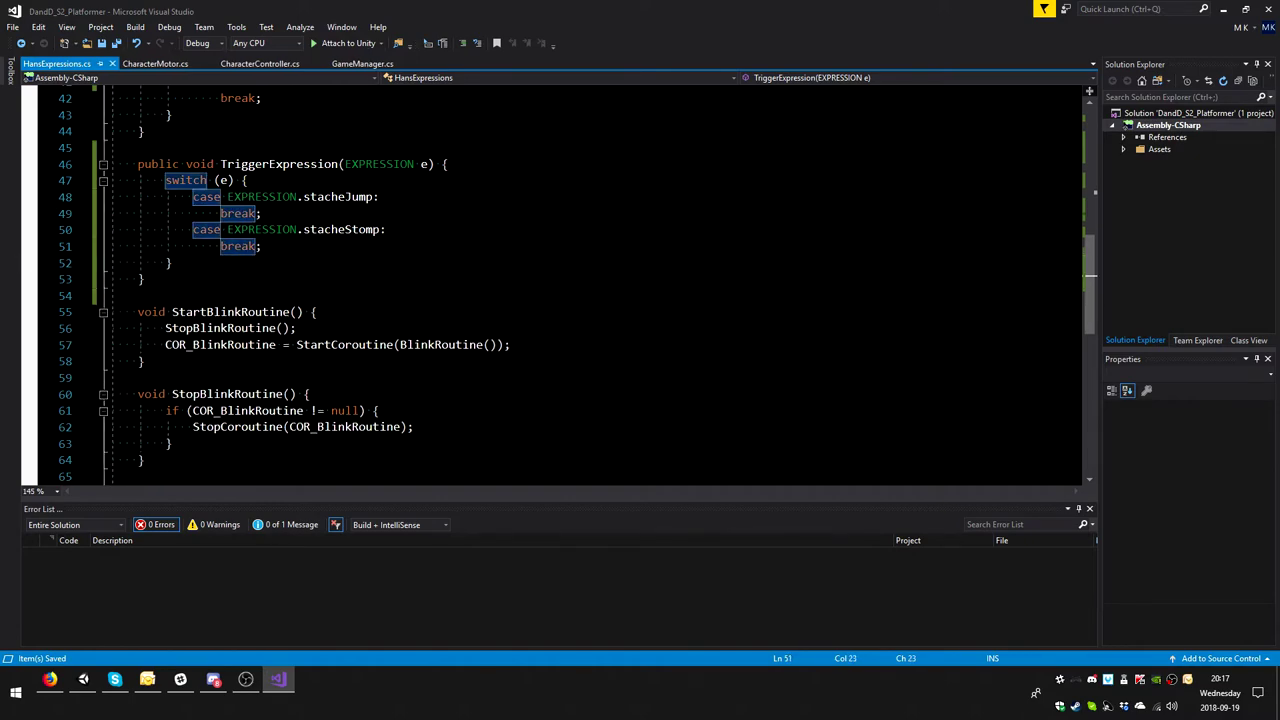
pyautogui.press('Up')
pyautogui.press('Up')
pyautogui.press('Up')
pyautogui.press('End')
pyautogui.press('Return')
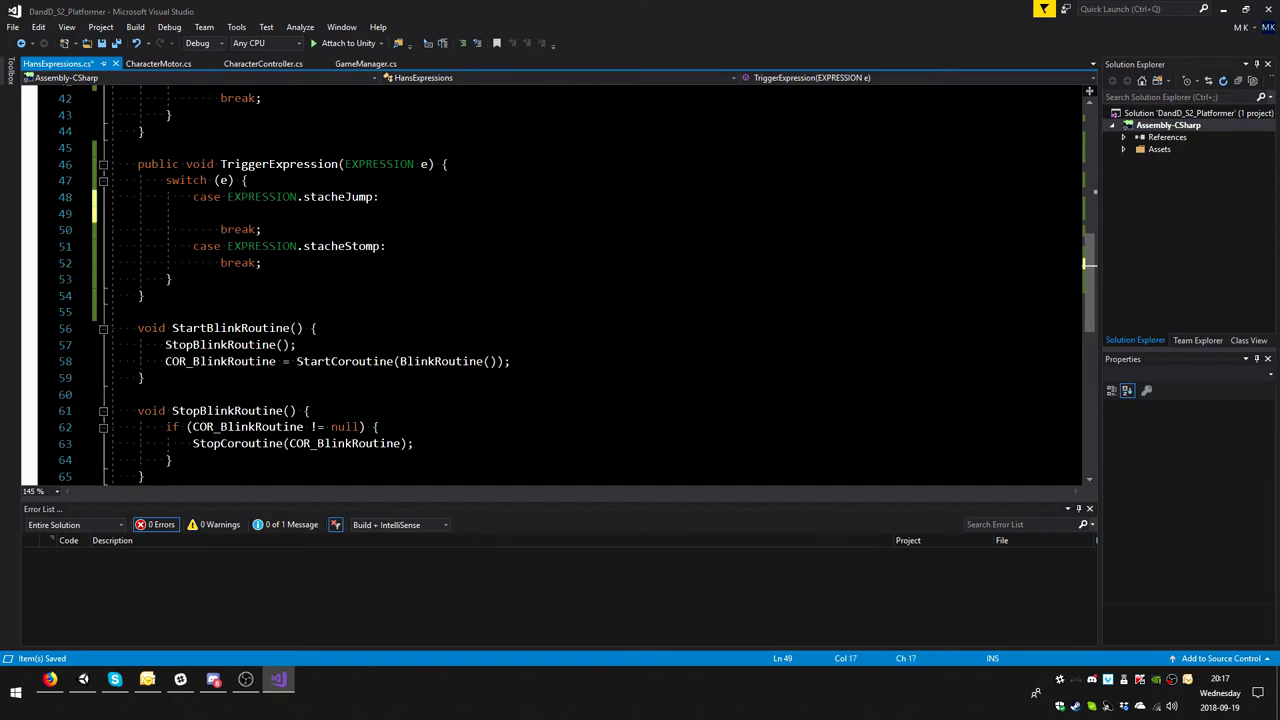
# - Add stacheAnimator.SetTrigger("Jump"); under the stacheJump case
pyautogui.write('an')
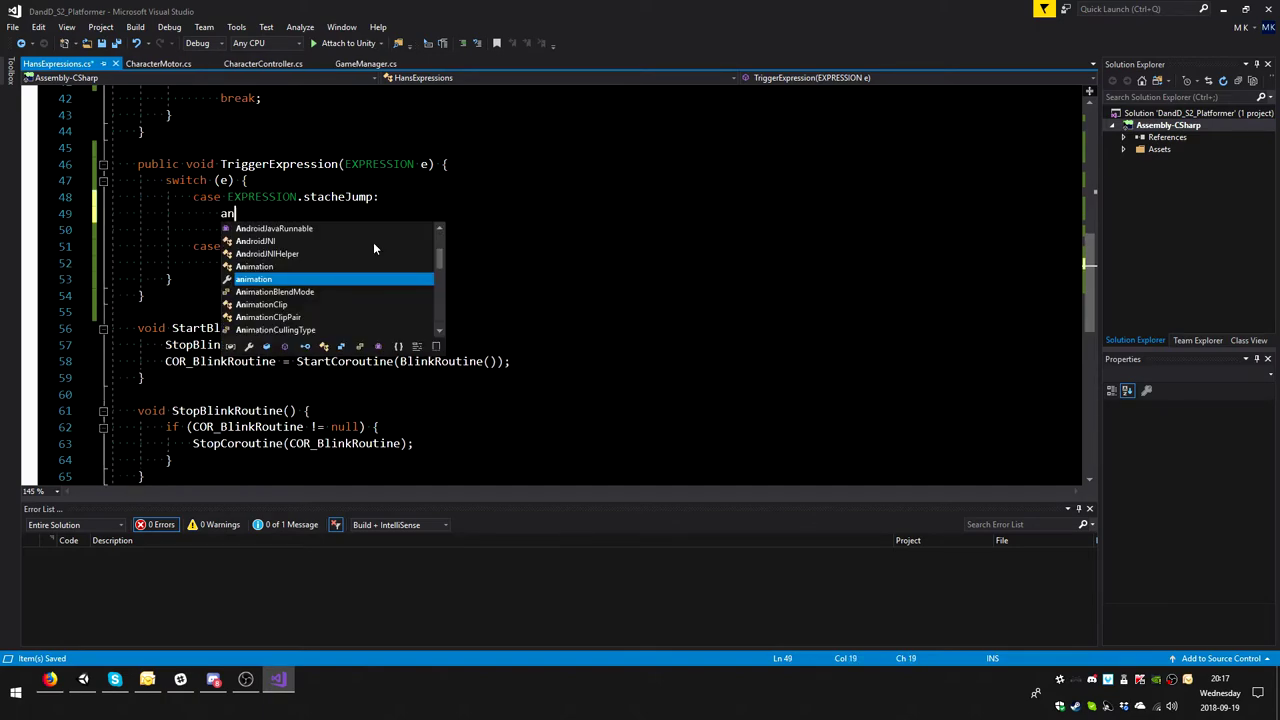
pyautogui.write('imator')
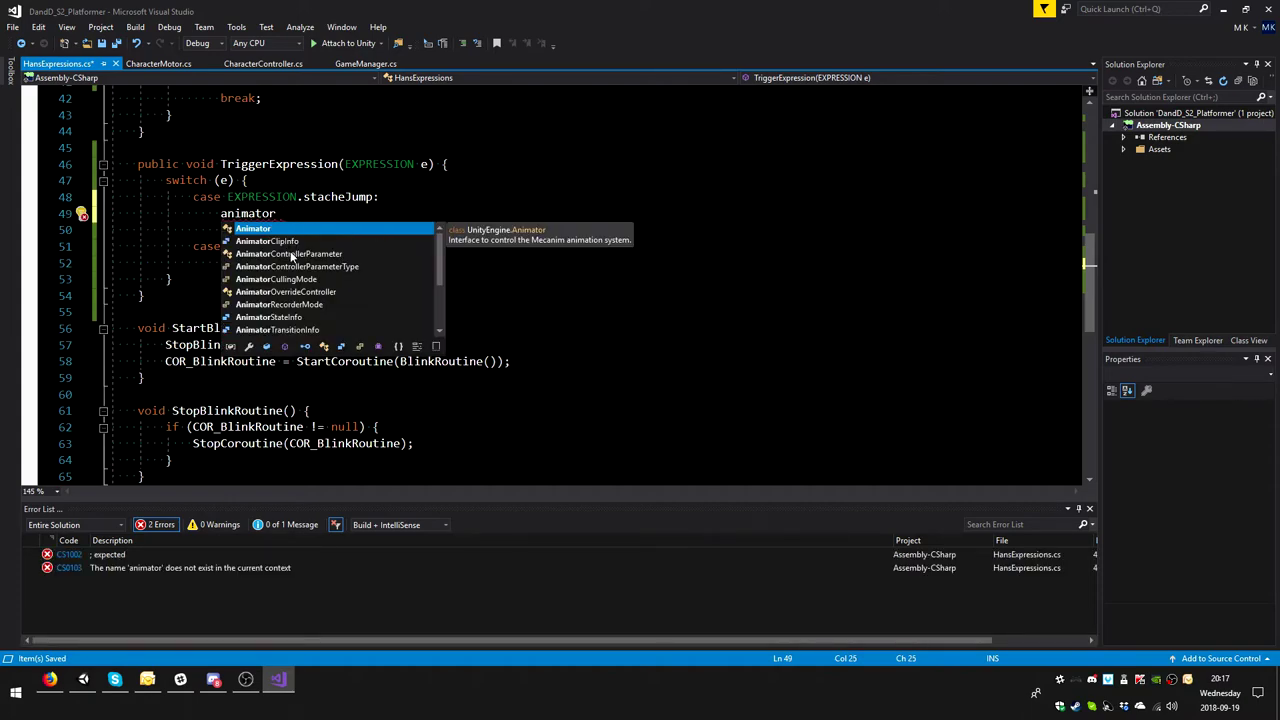
pyautogui.scroll(-1, 296, 296)
pyautogui.scroll(-1, 296, 298)
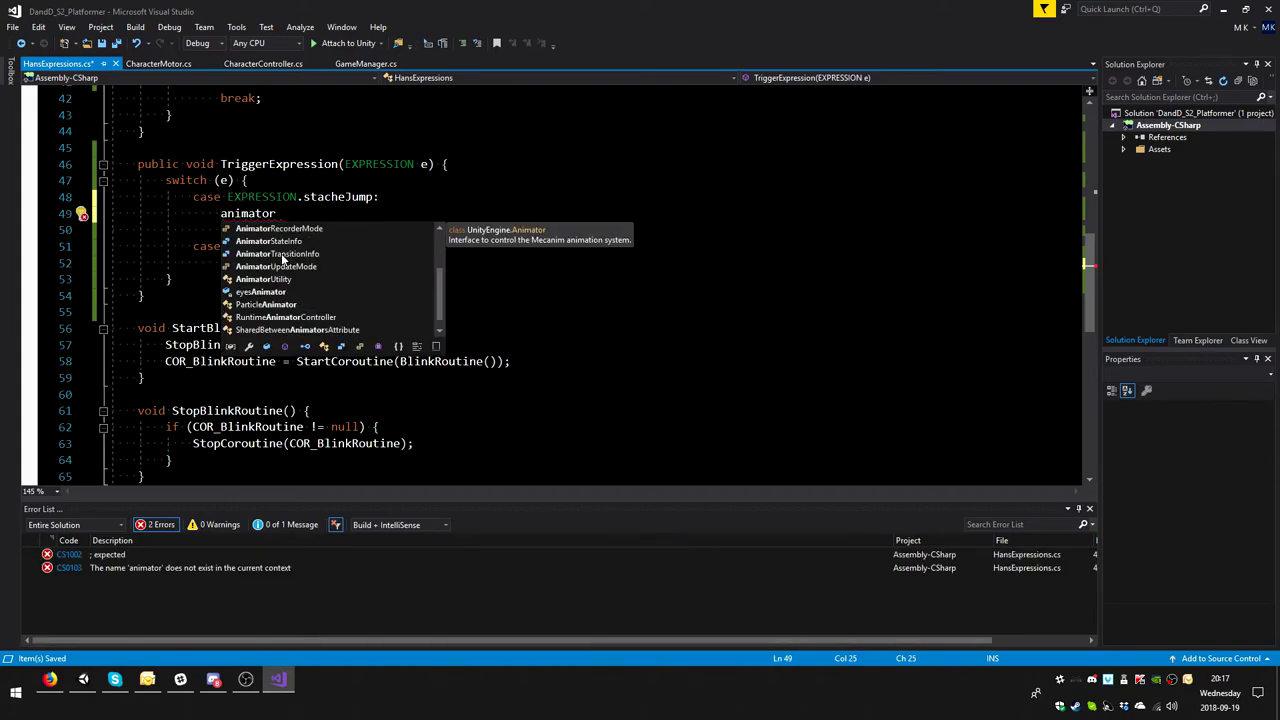
pyautogui.scroll(-1, 298, 283)
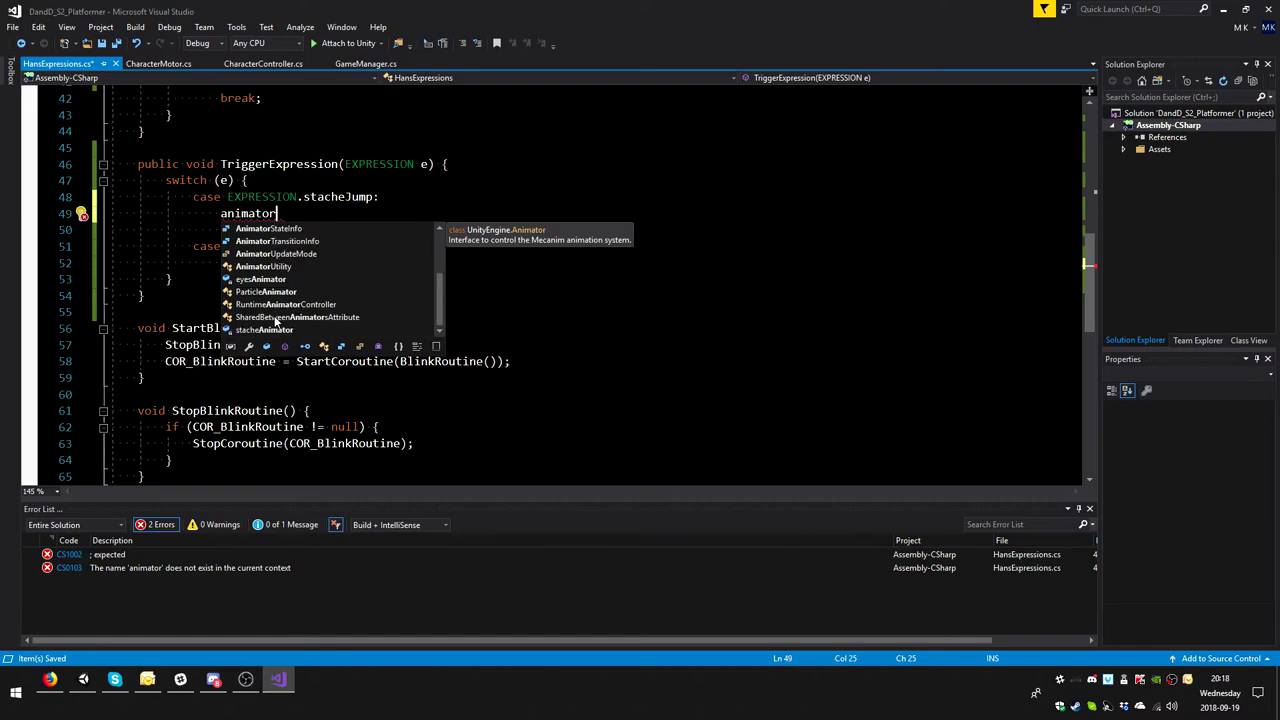
pyautogui.click(272, 329)
pyautogui.press('Tab')
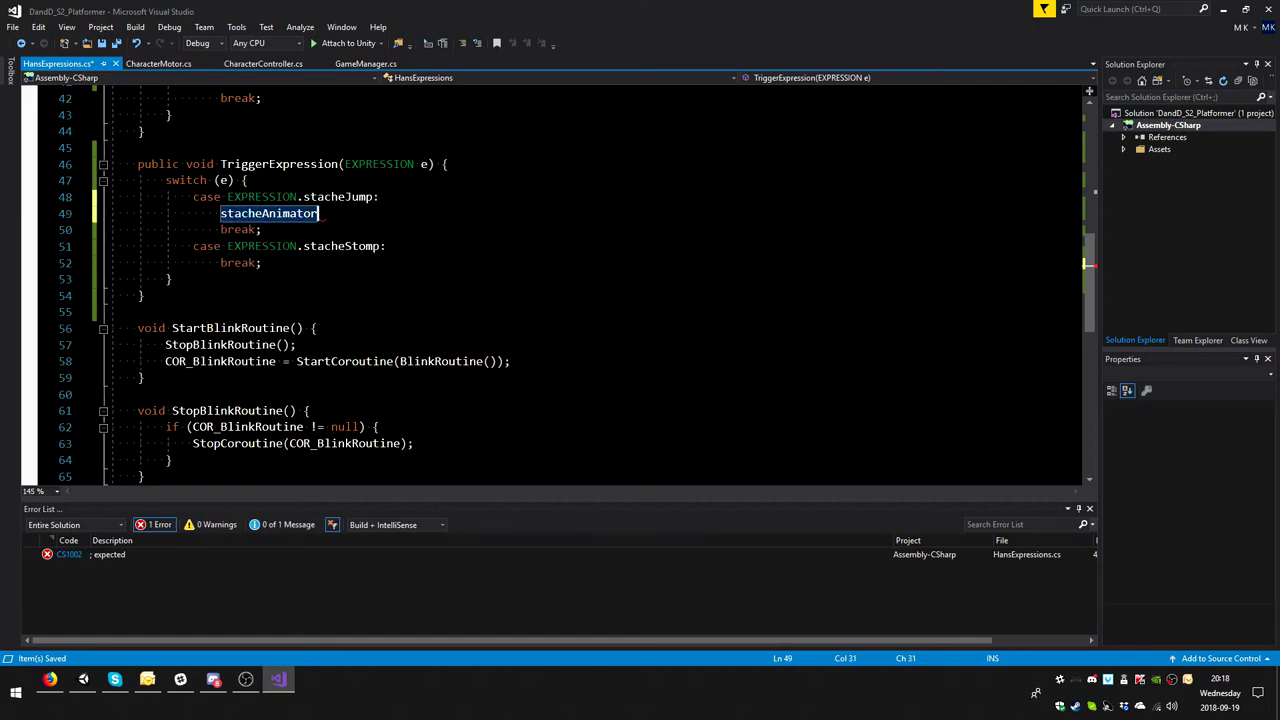
pyautogui.write('.s')
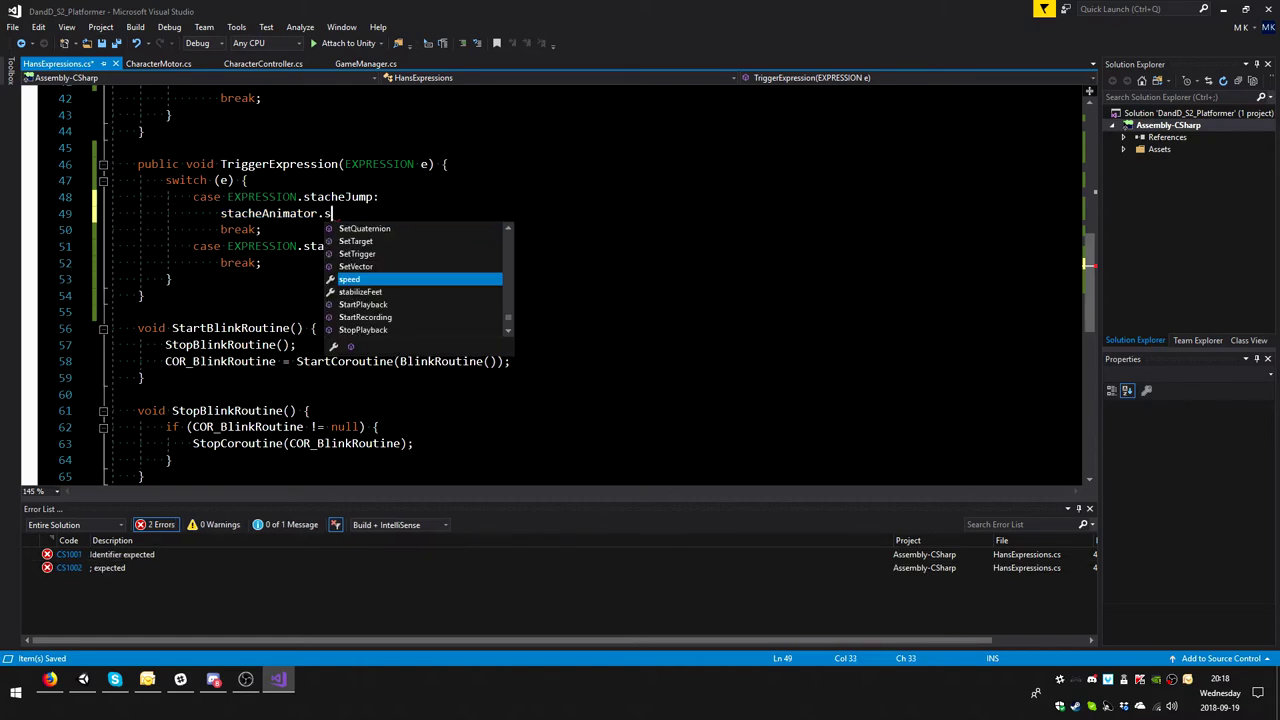
pyautogui.write('ettr')
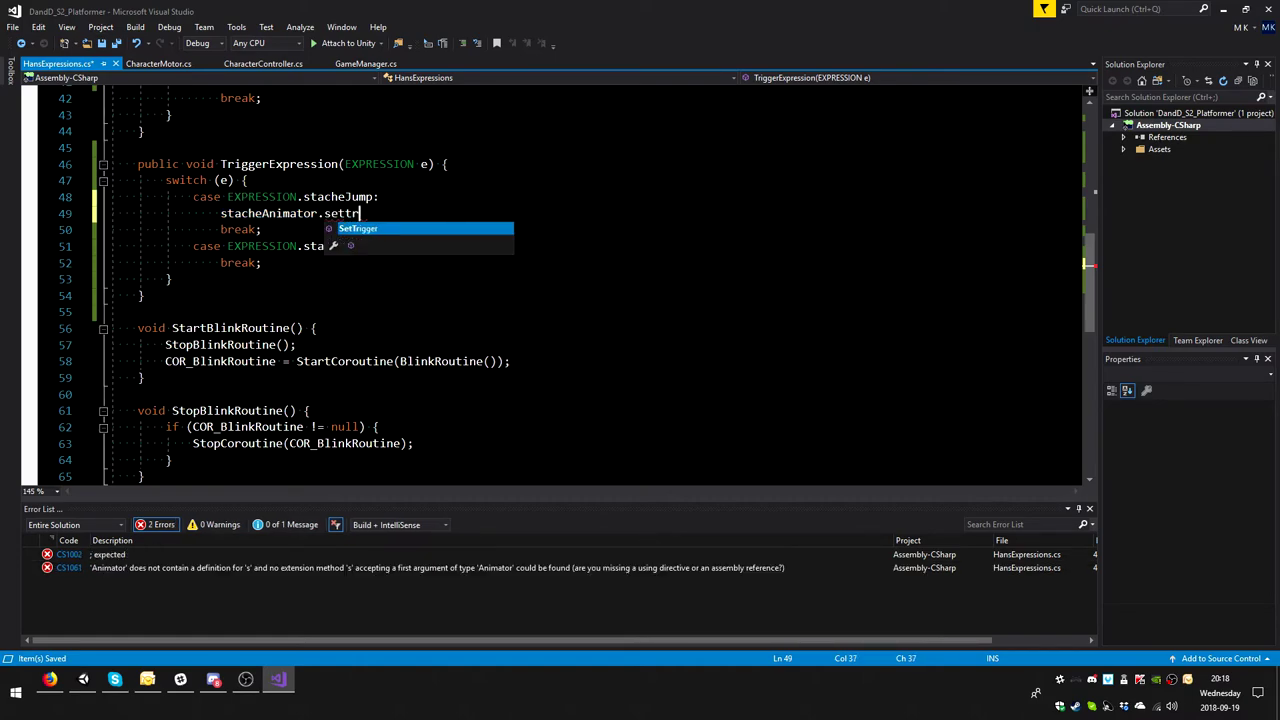
pyautogui.press('Tab')
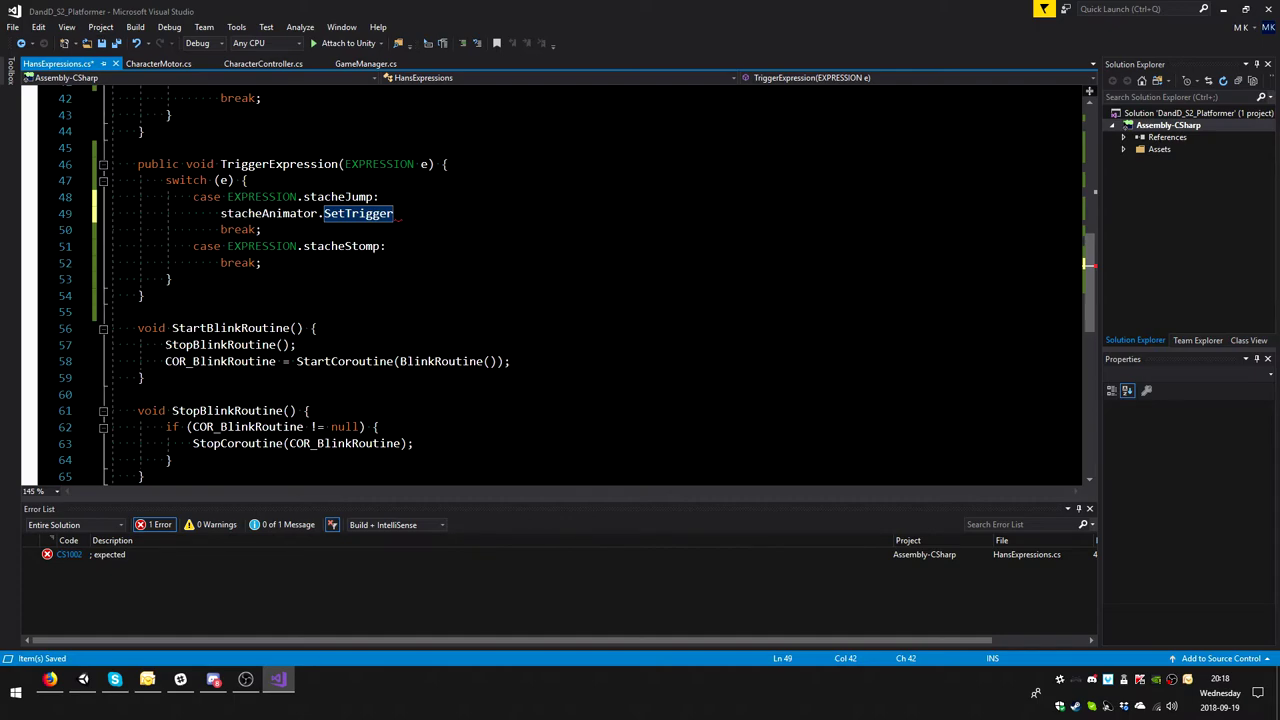
pyautogui.write('(')
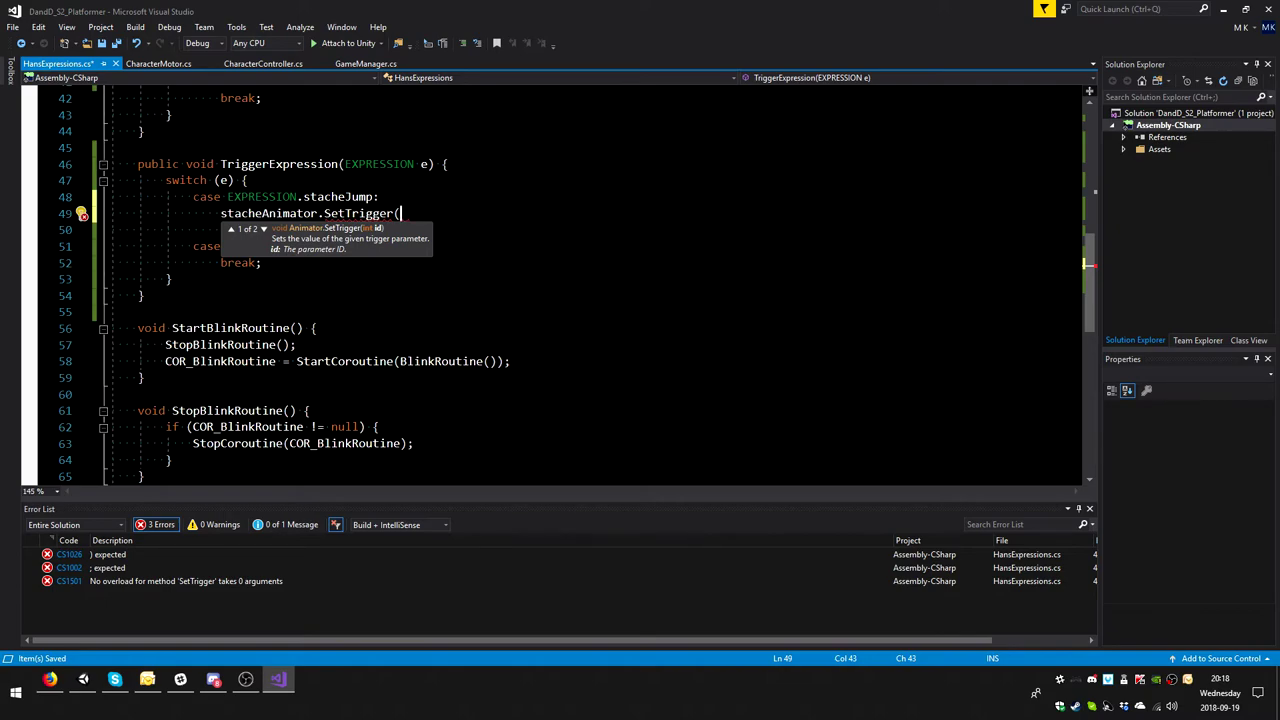
pyautogui.write('"')
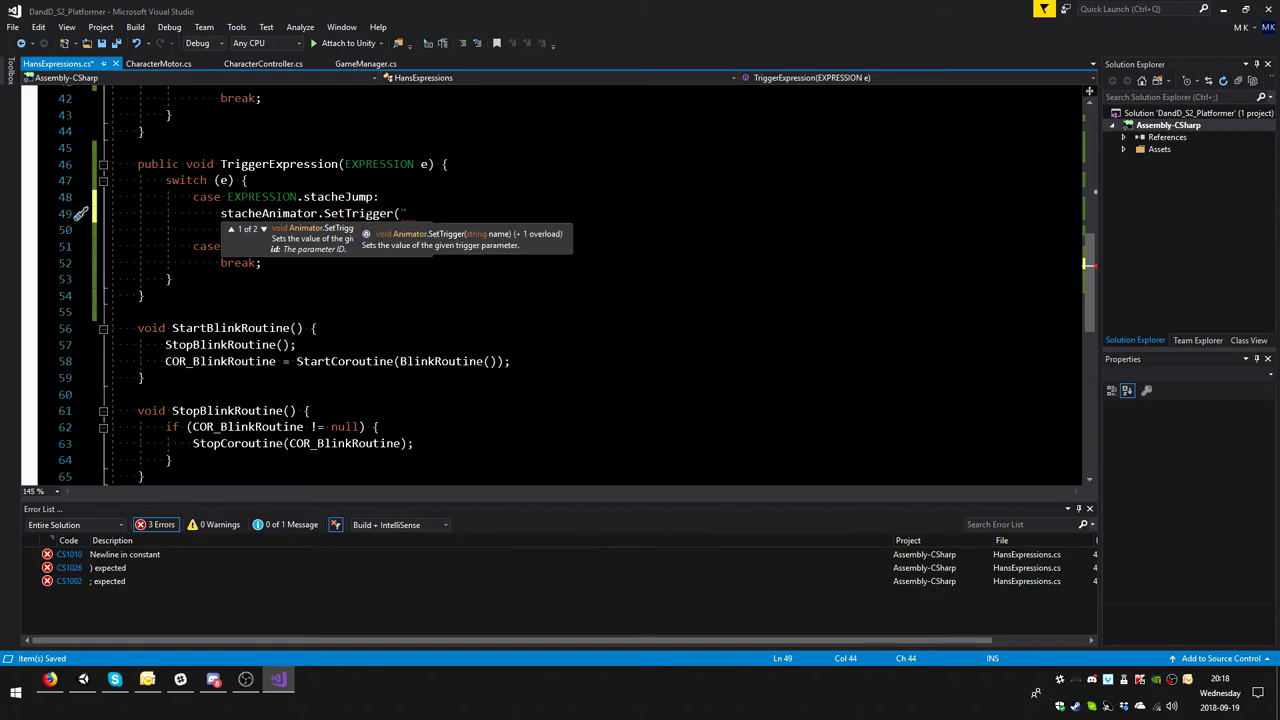
pyautogui.write('Jump')
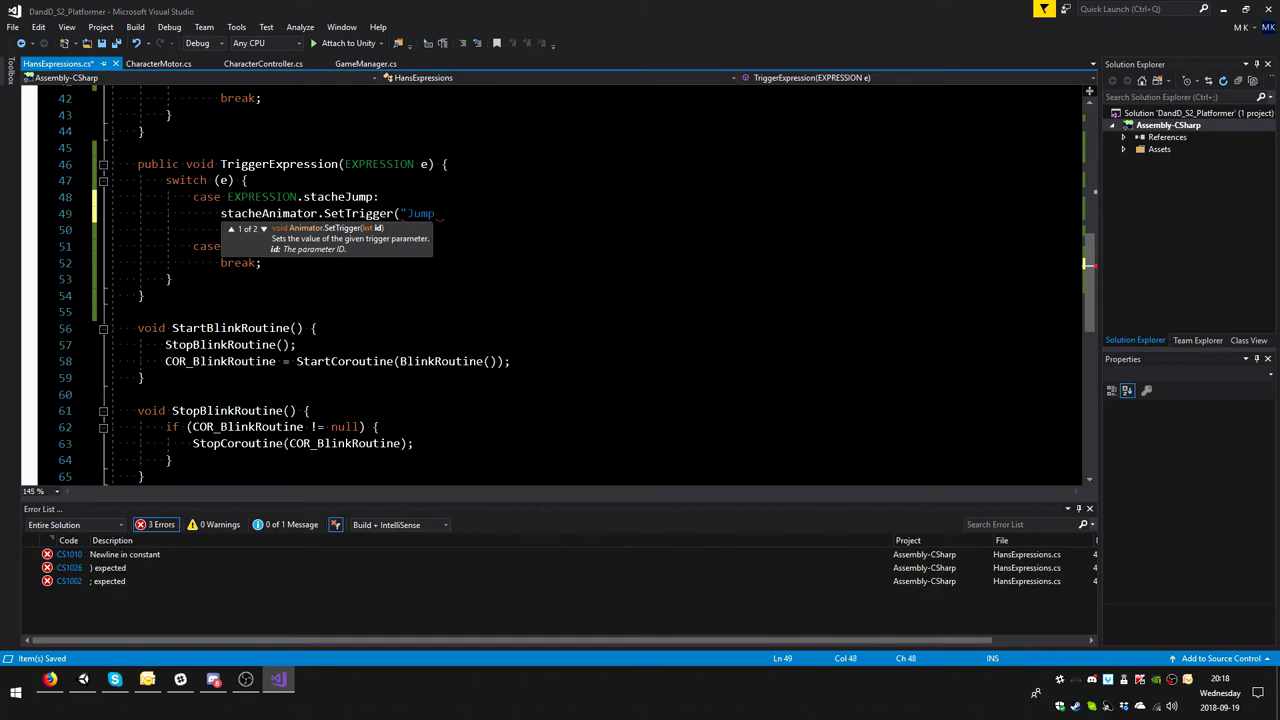
pyautogui.write('")')
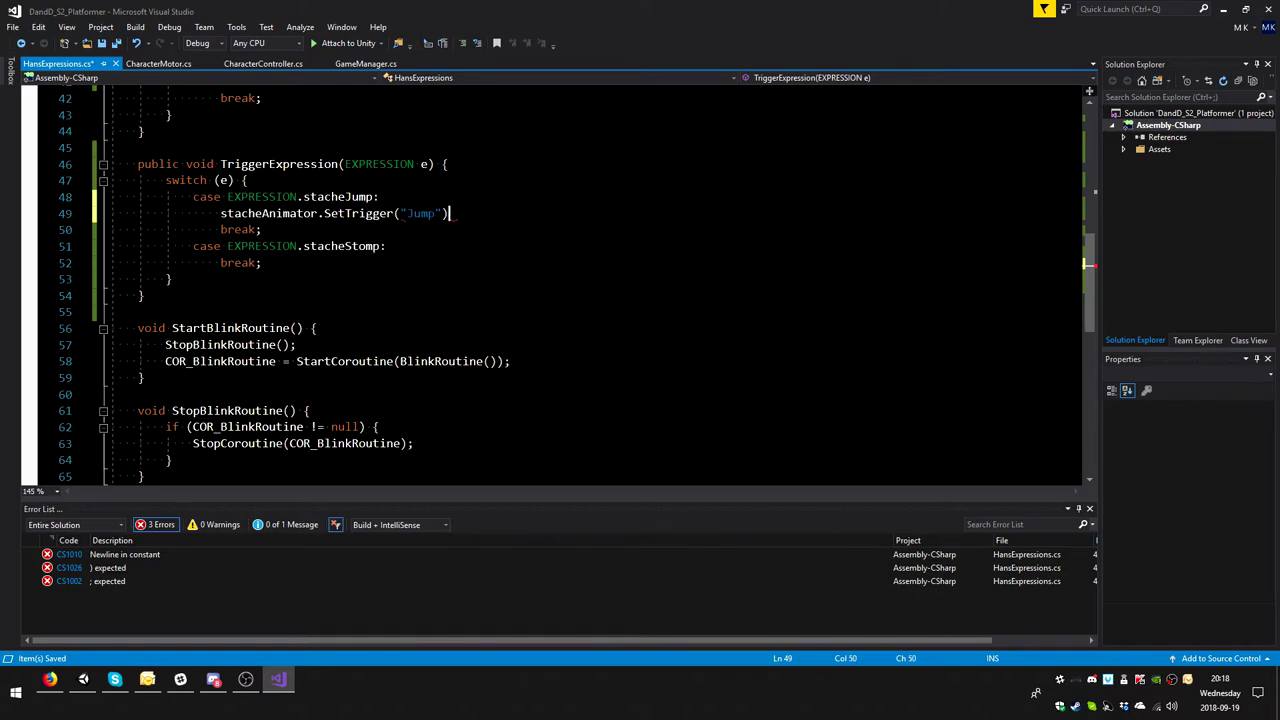
pyautogui.write(';')
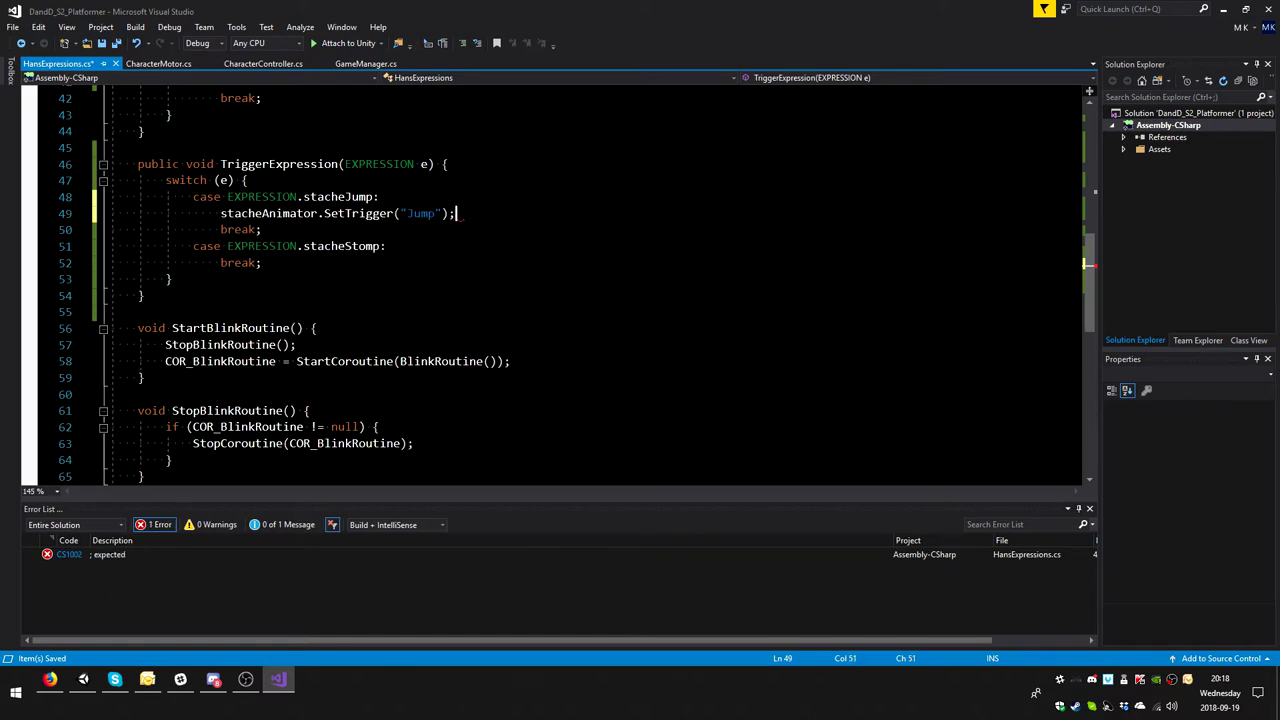
# - Copy that line under the stacheStomp case and change its trigger to Stomp
pyautogui.moveTo(457, 213); pyautogui.dragTo(221, 213)
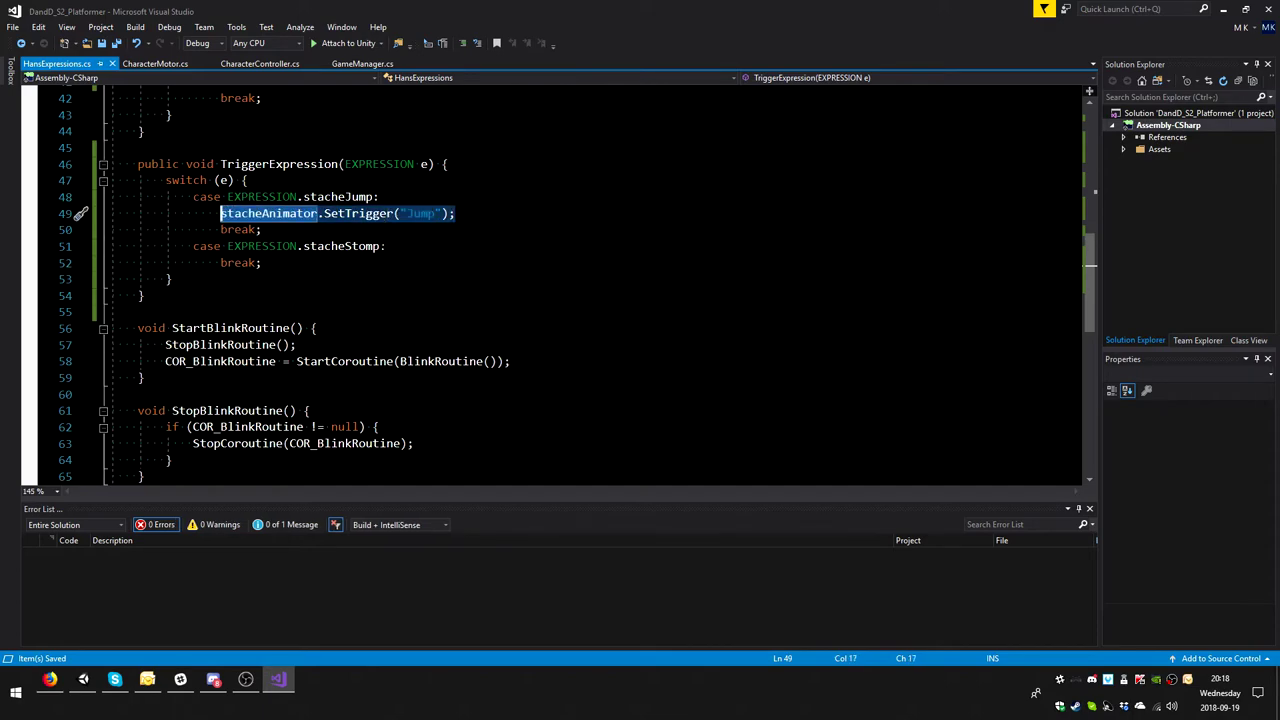
pyautogui.click(386, 246)
pyautogui.press('Return')
pyautogui.write('stacheAnimator.SetTrigger("Jump");')
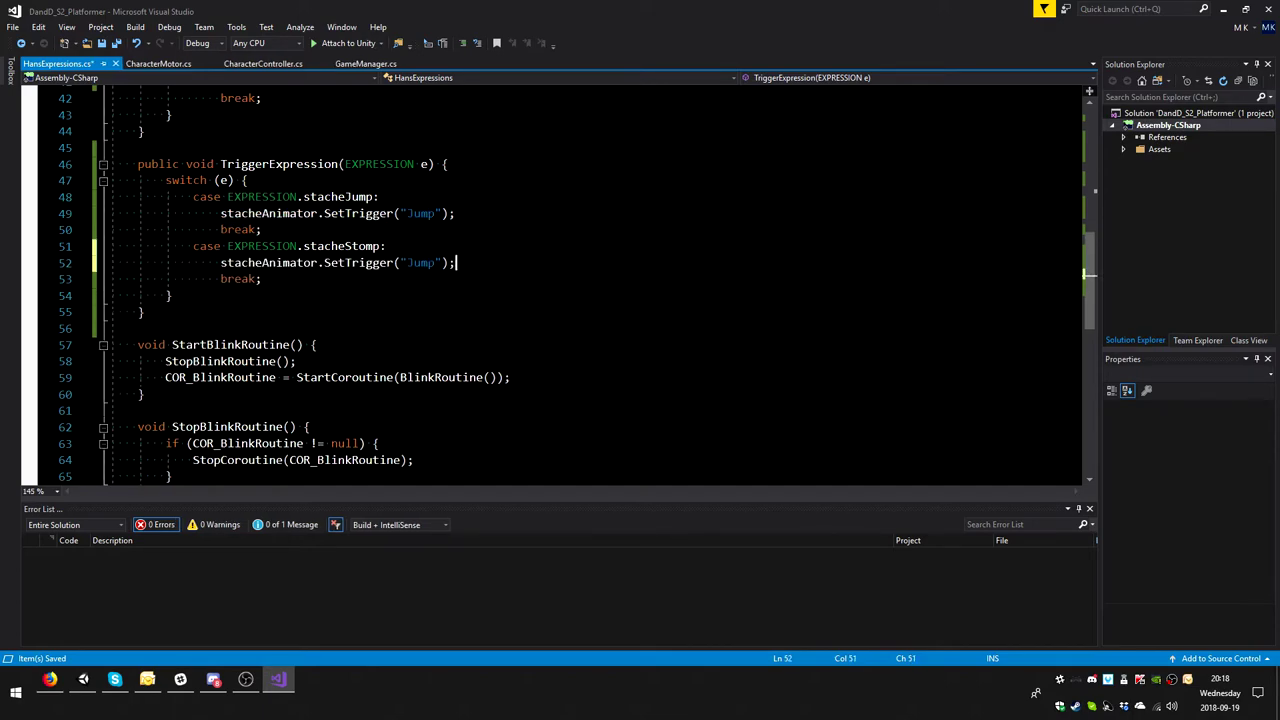
pyautogui.doubleClick(421, 262)
pyautogui.write('S')
pyautogui.write('tomp')
# - Place the cursor on the empty line in the alive case
pyautogui.scroll(3, 358, 394)
pyautogui.click(358, 394)
pyautogui.scroll(-1, 358, 394)
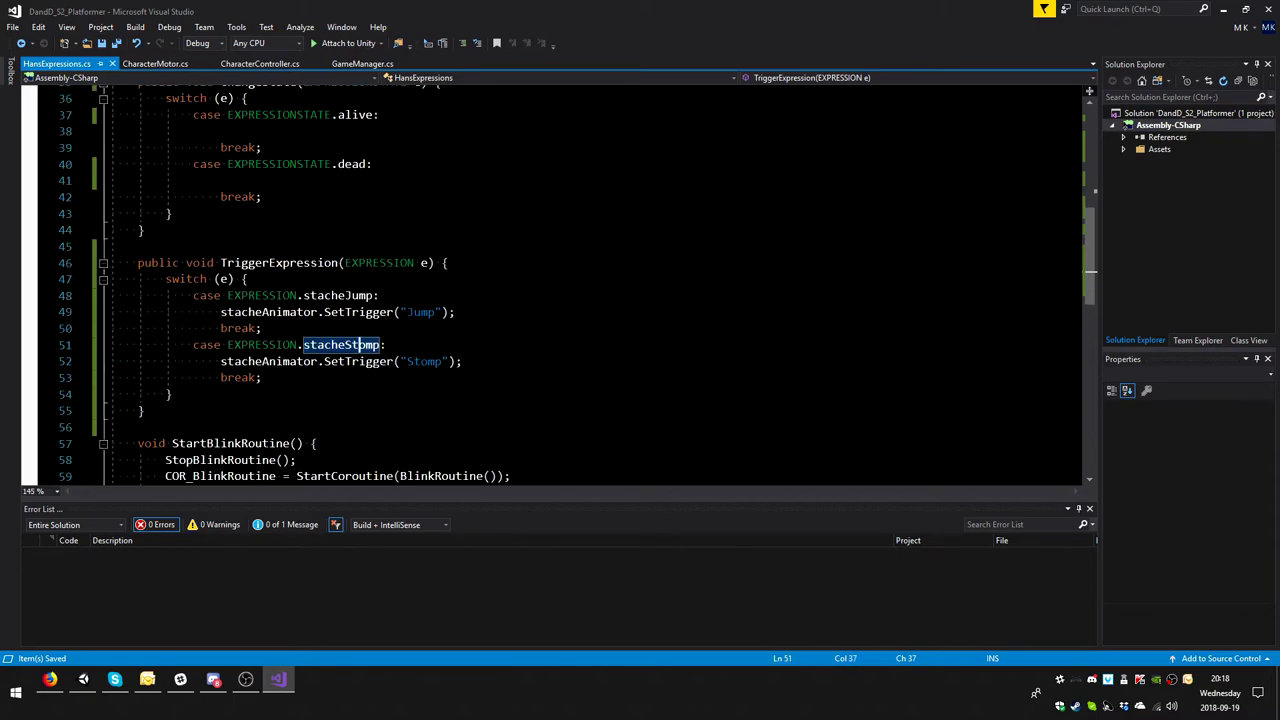
pyautogui.scroll(1, 358, 394)
pyautogui.click(221, 180)
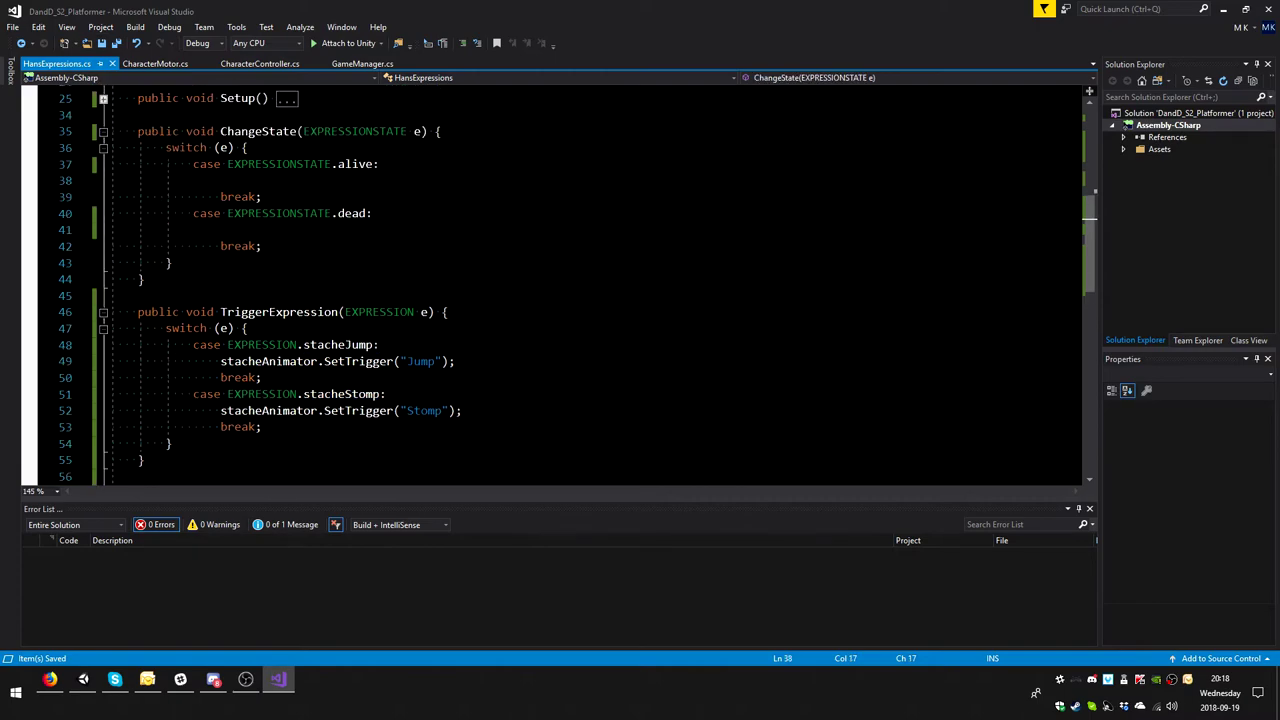
pyautogui.scroll(-2, 550, 285)
# - Fold TriggerExpression, StartBlinkRoutine, StopBlinkRoutine and BlinkRoutine, then expand Setup
pyautogui.click(103, 213)
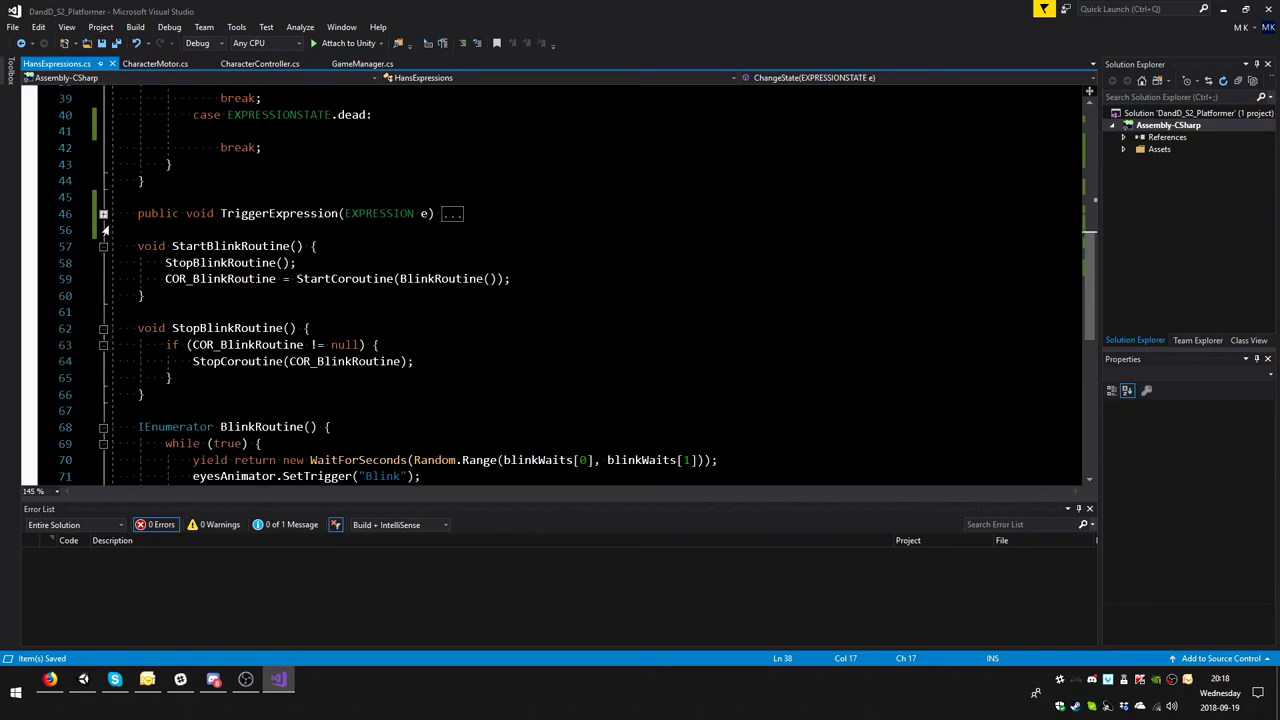
pyautogui.click(103, 246)
pyautogui.click(103, 279)
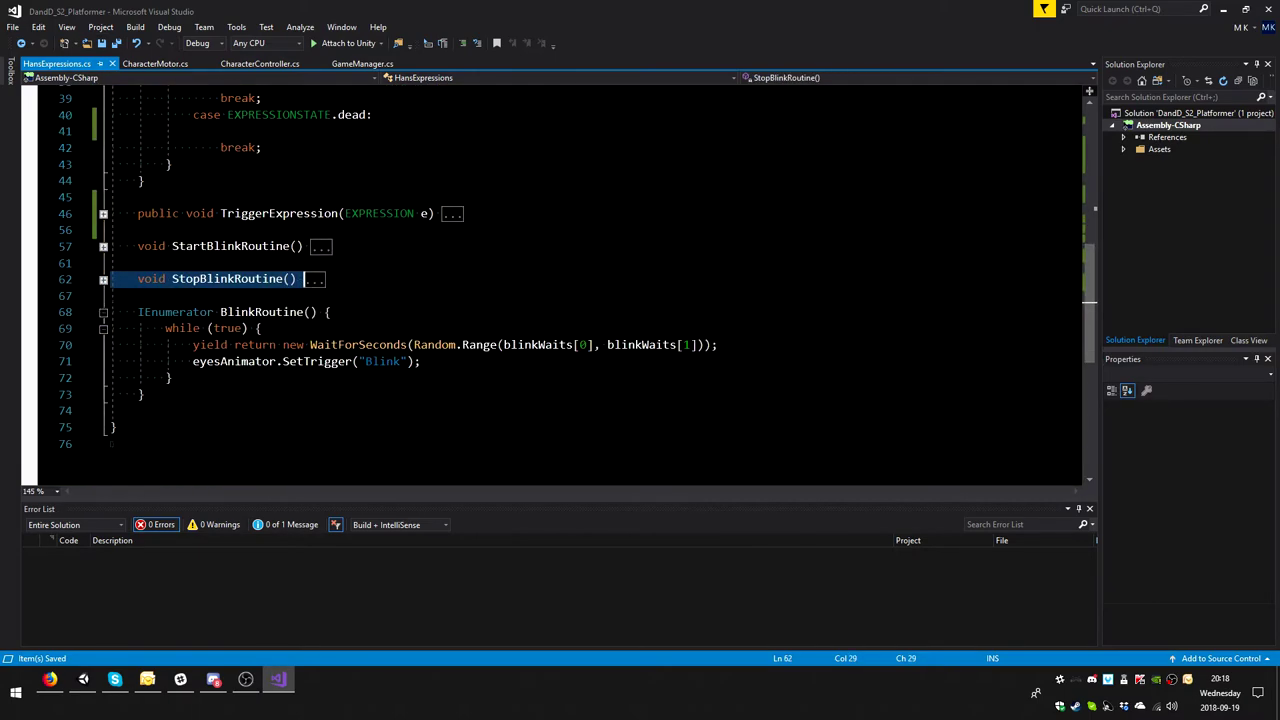
pyautogui.click(103, 312)
pyautogui.scroll(7, 103, 312)
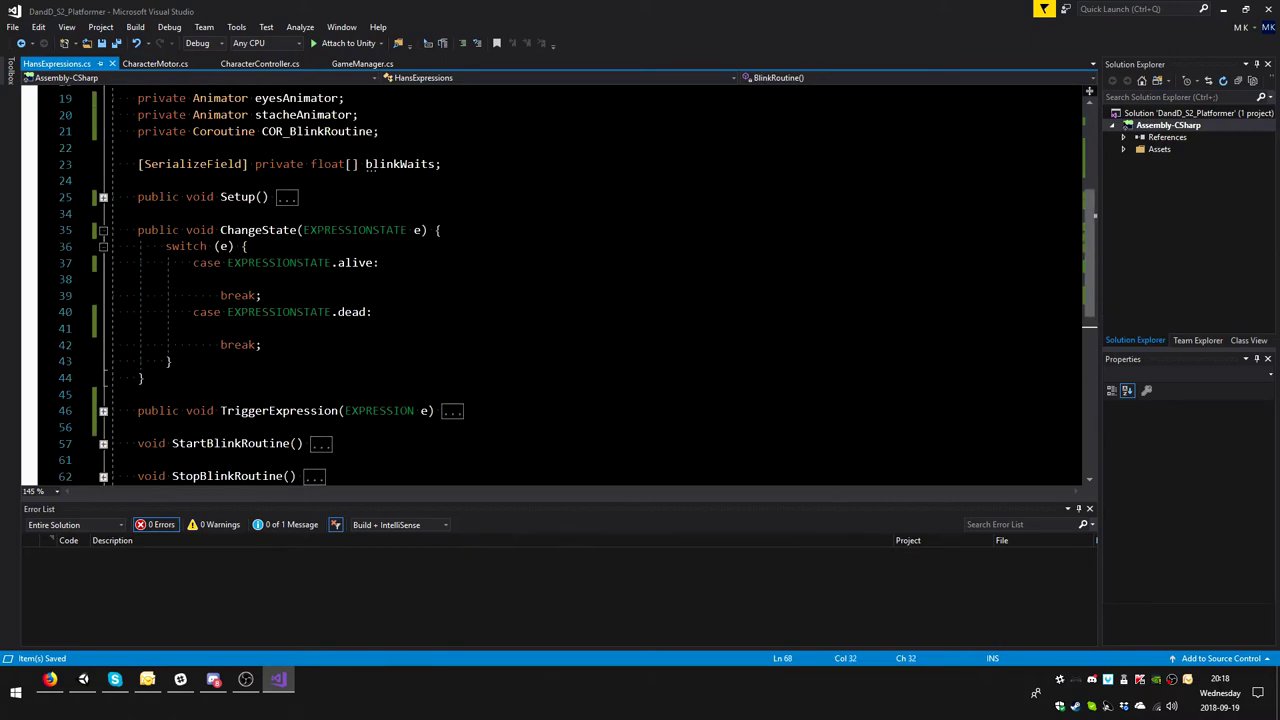
pyautogui.click(103, 197)
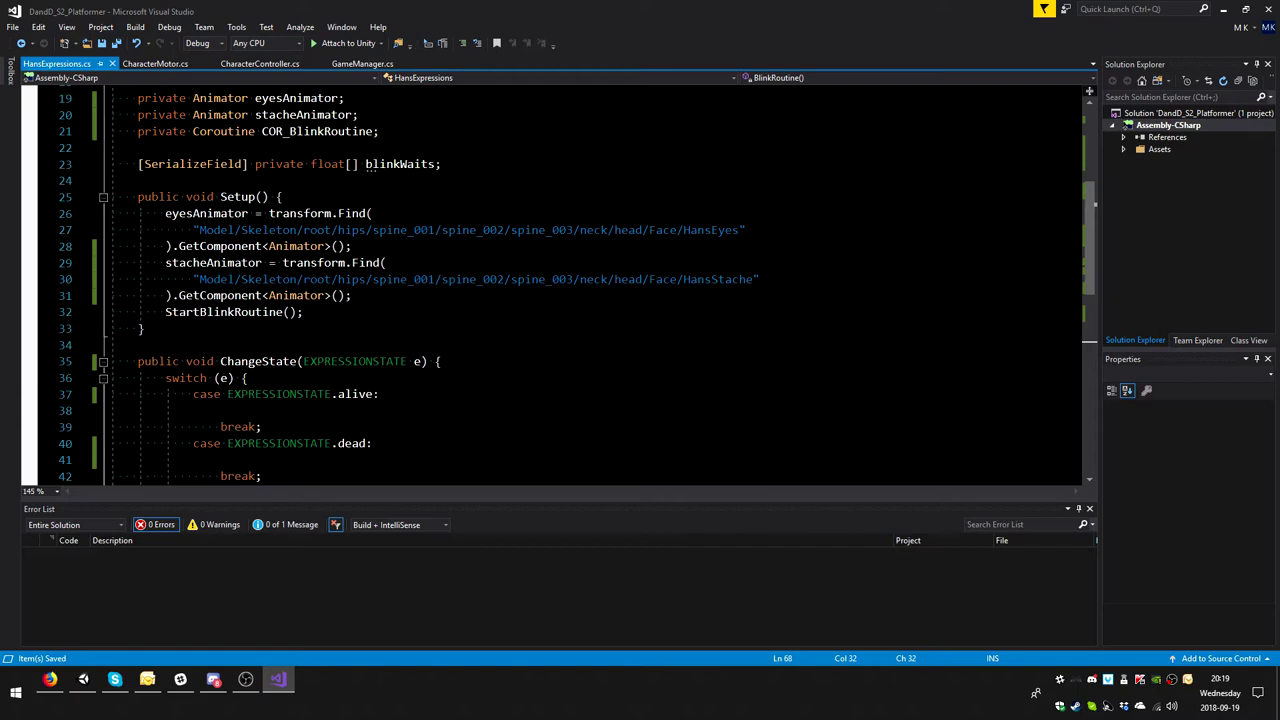
# - Add ChangeState(EXPRESSIONSTATE.alive); at the end of Setup
pyautogui.click(304, 312)
pyautogui.press('Return')
pyautogui.write('C')
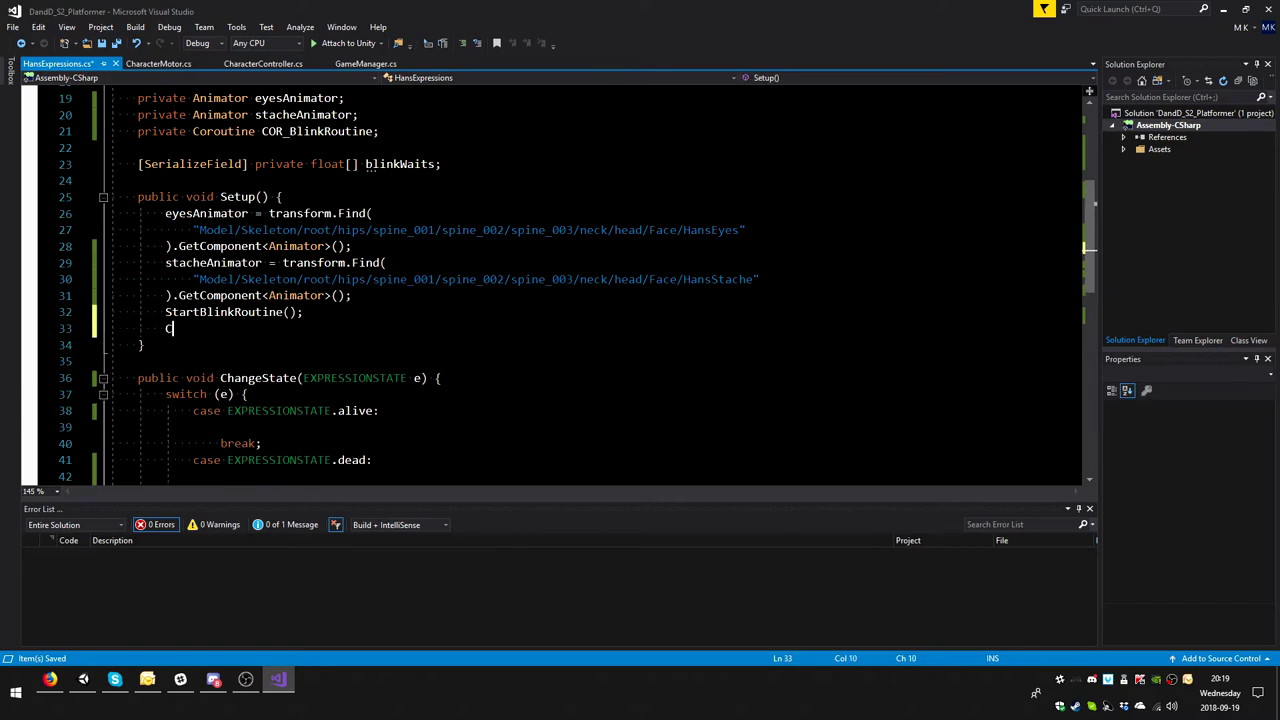
pyautogui.write('hangeS')
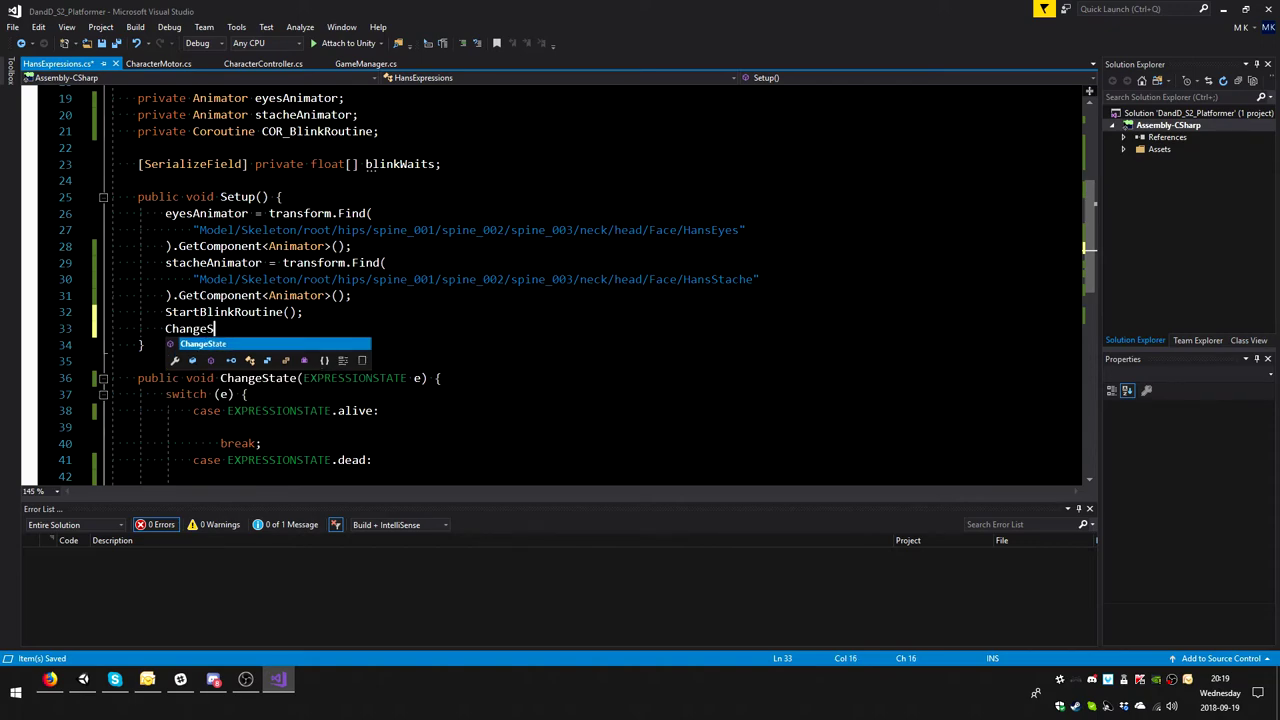
pyautogui.write('tate')
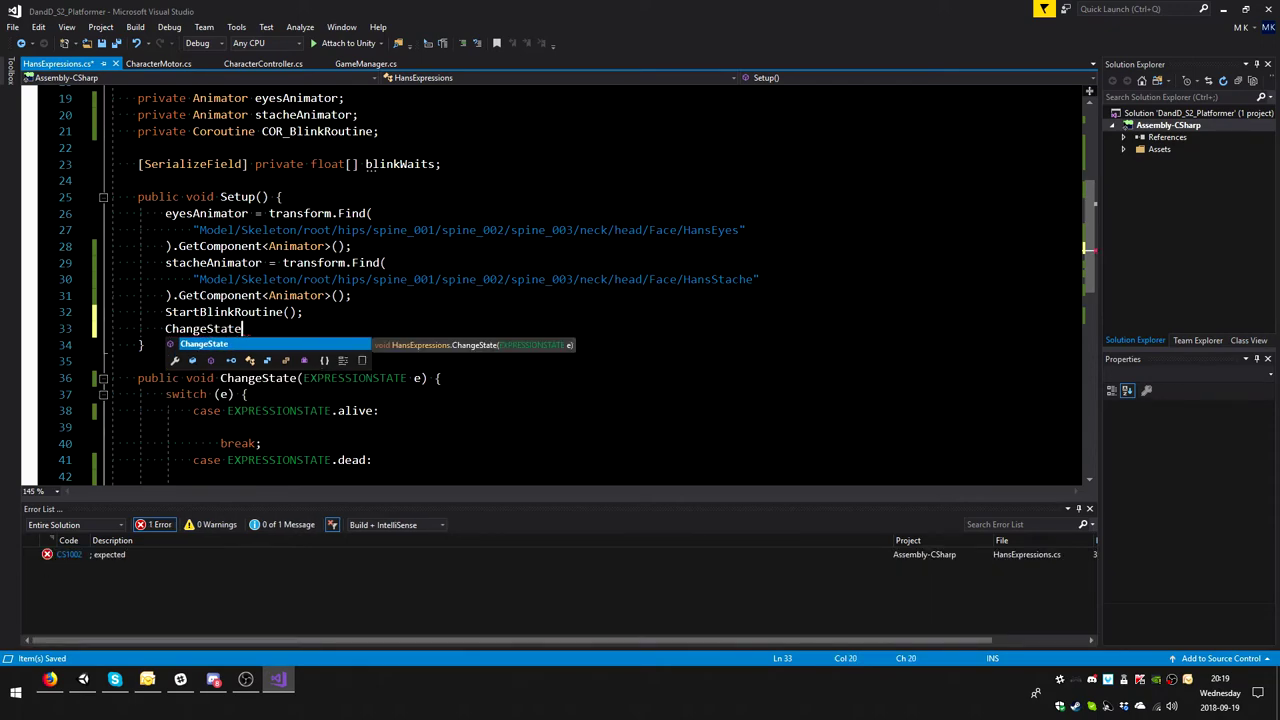
pyautogui.write('(')
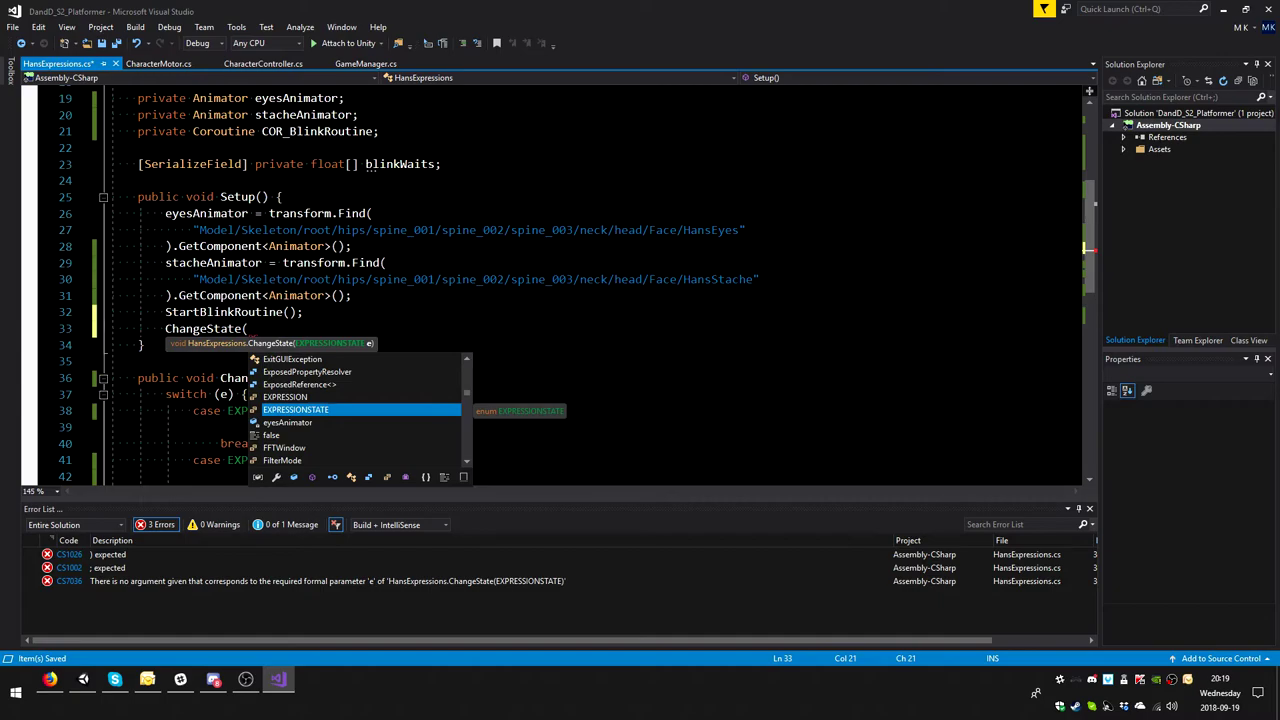
pyautogui.press('Tab')
pyautogui.write('.')
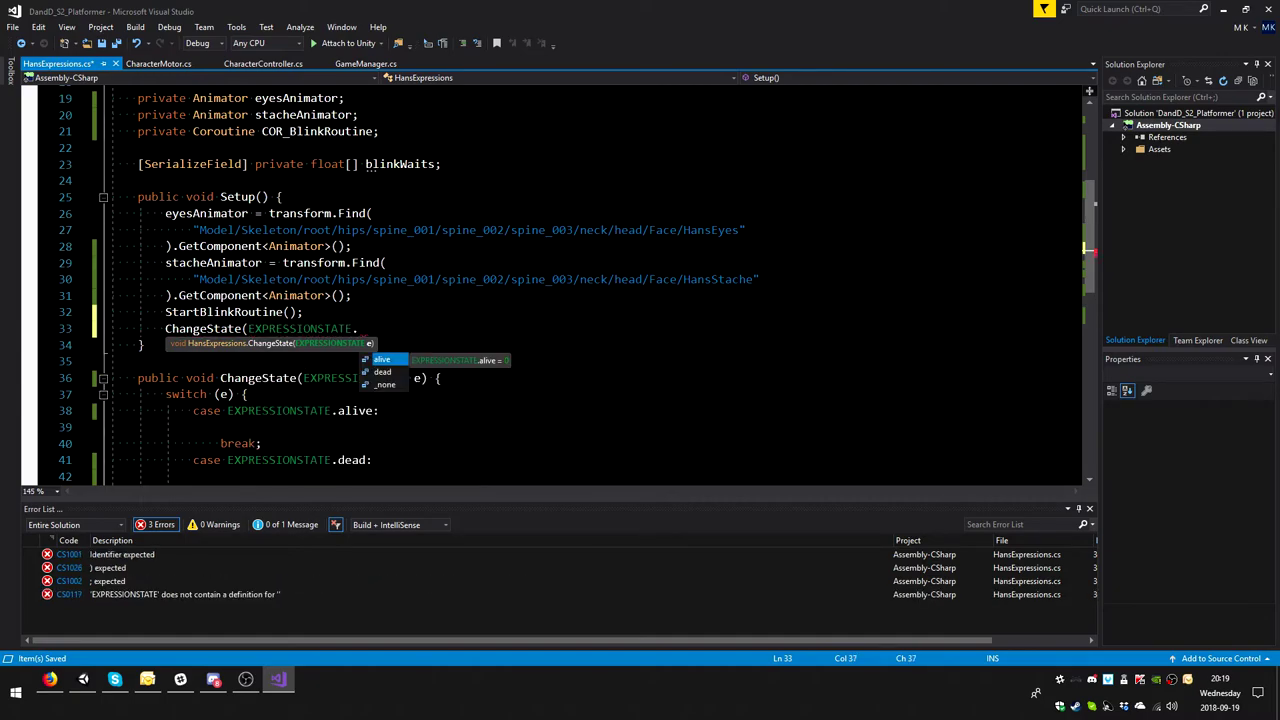
pyautogui.write('alive')
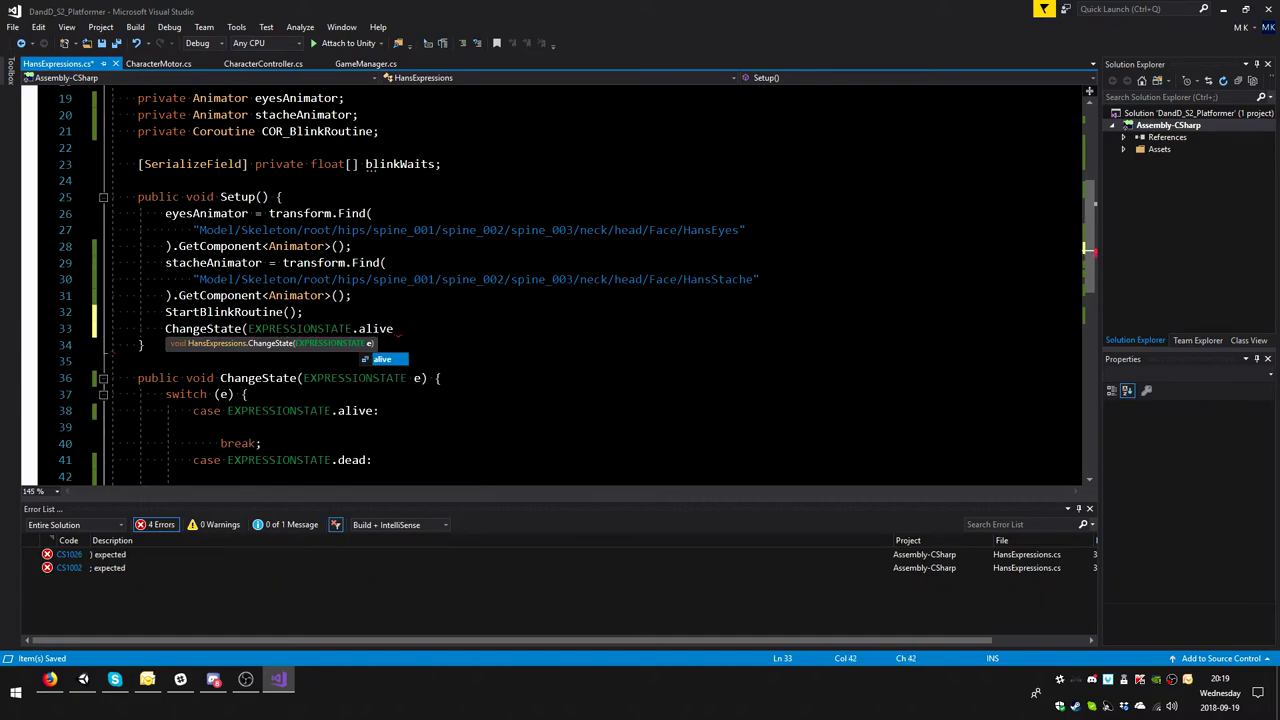
pyautogui.write(');')
# - Move the StartBlinkRoutine call into the alive case, delete Setup's blank line, and save
pyautogui.press('Up')
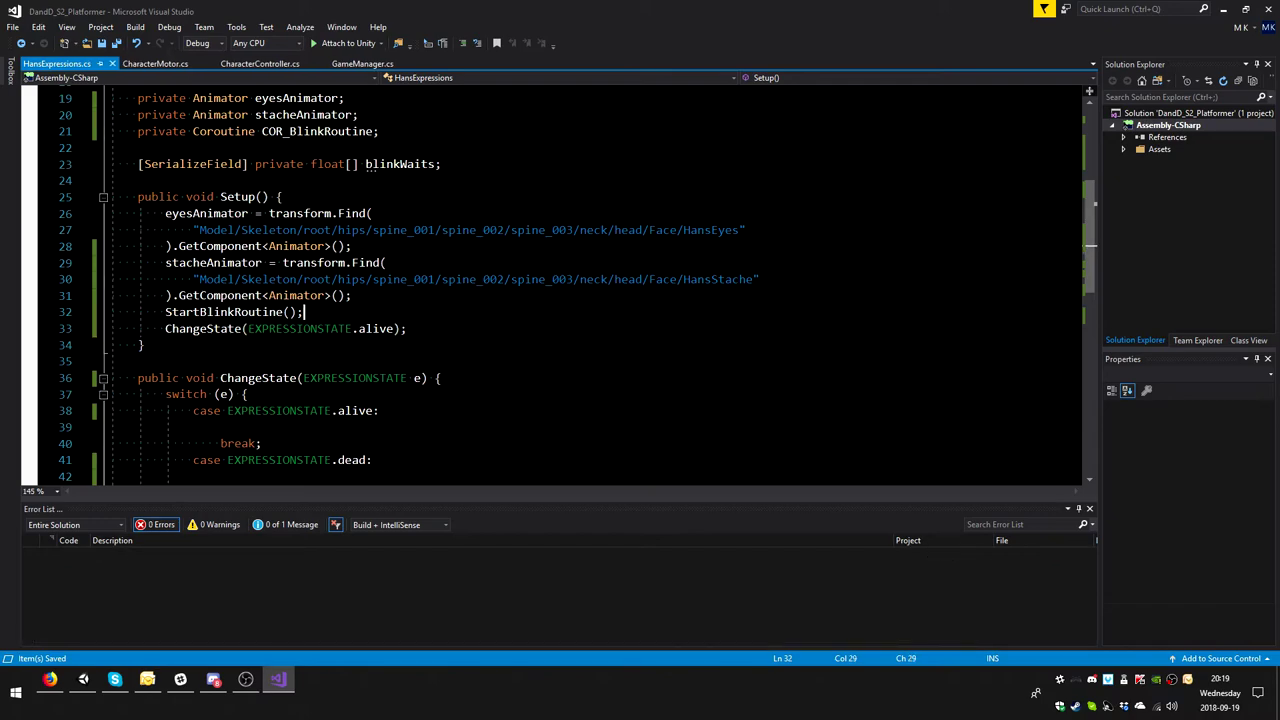
pyautogui.hotkey('shift', 'Home')
pyautogui.hotkey('ctrl', 'c')
pyautogui.press('Delete')
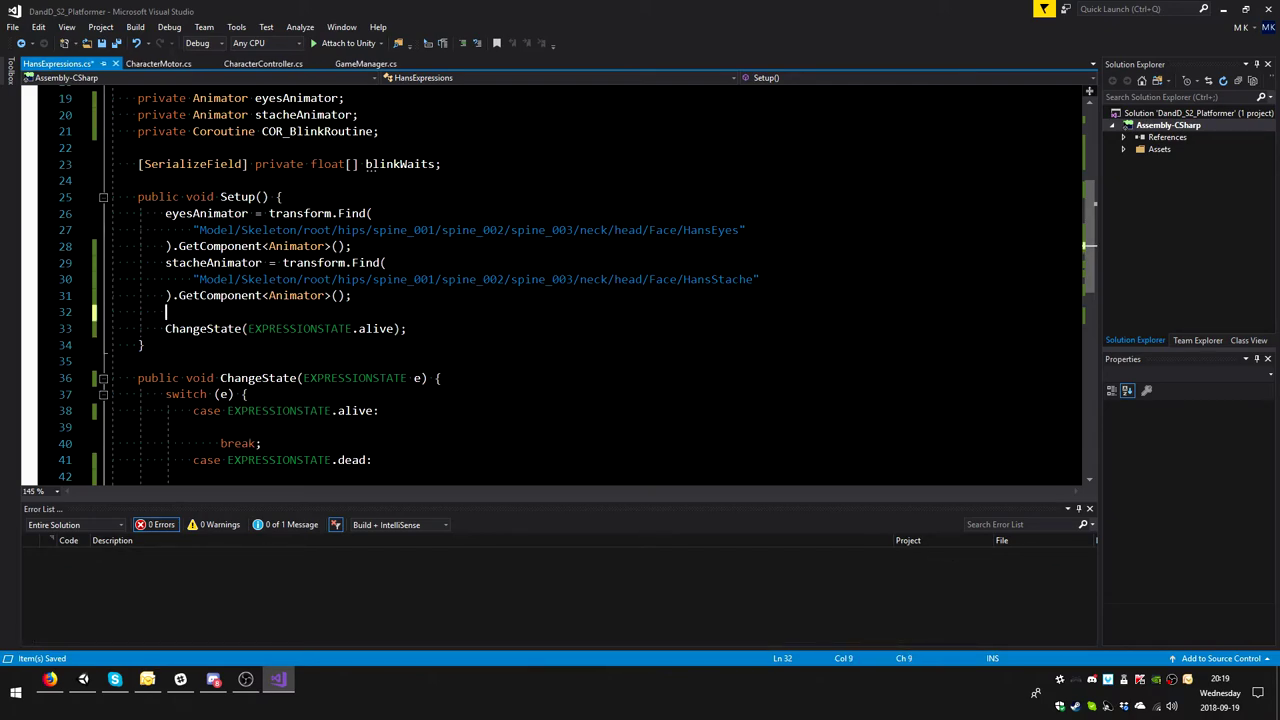
pyautogui.click(220, 427)
pyautogui.hotkey('ctrl', 'v')
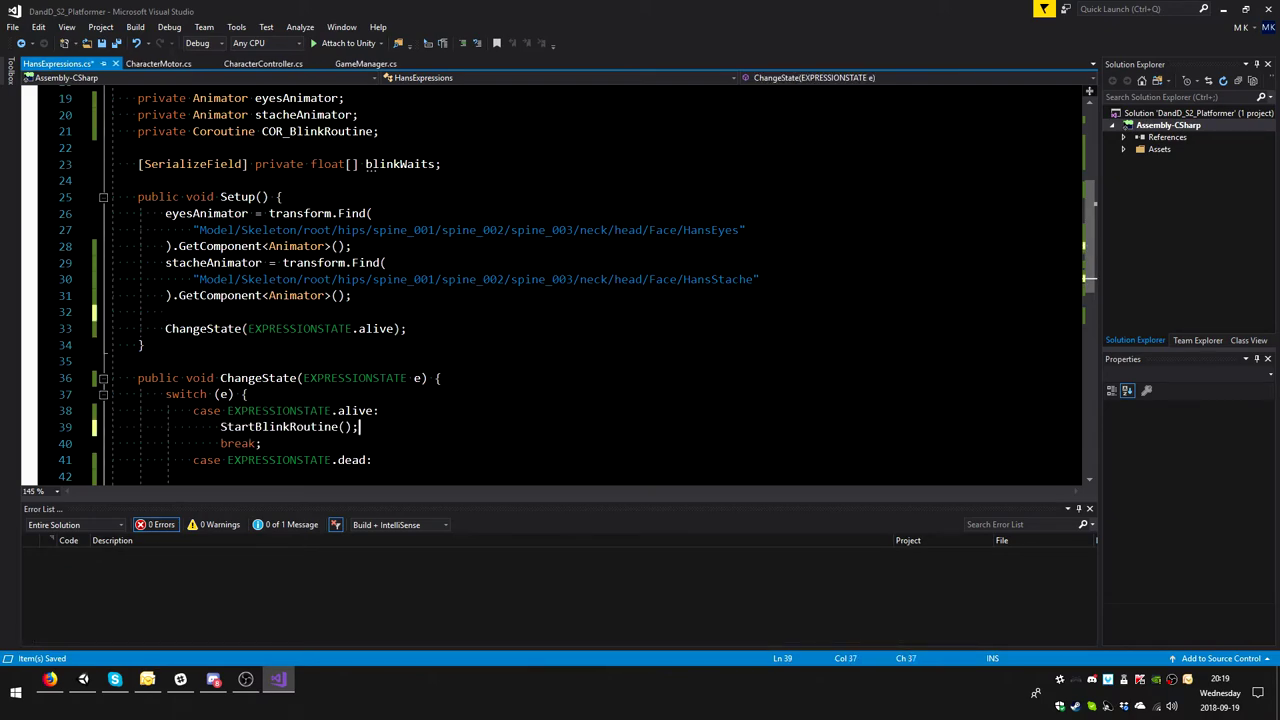
pyautogui.moveTo(165, 312); pyautogui.dragTo(64, 313)
pyautogui.press('BackSpace')
pyautogui.press('BackSpace')
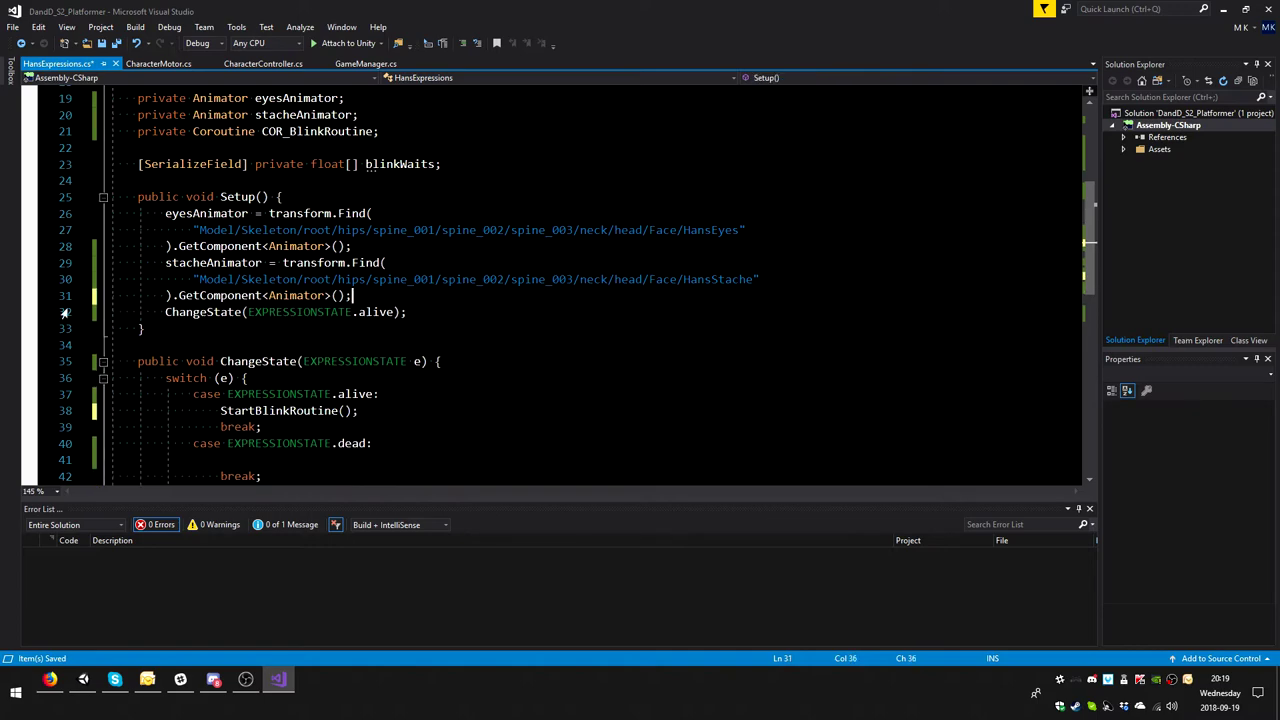
pyautogui.hotkey('ctrl', 's')
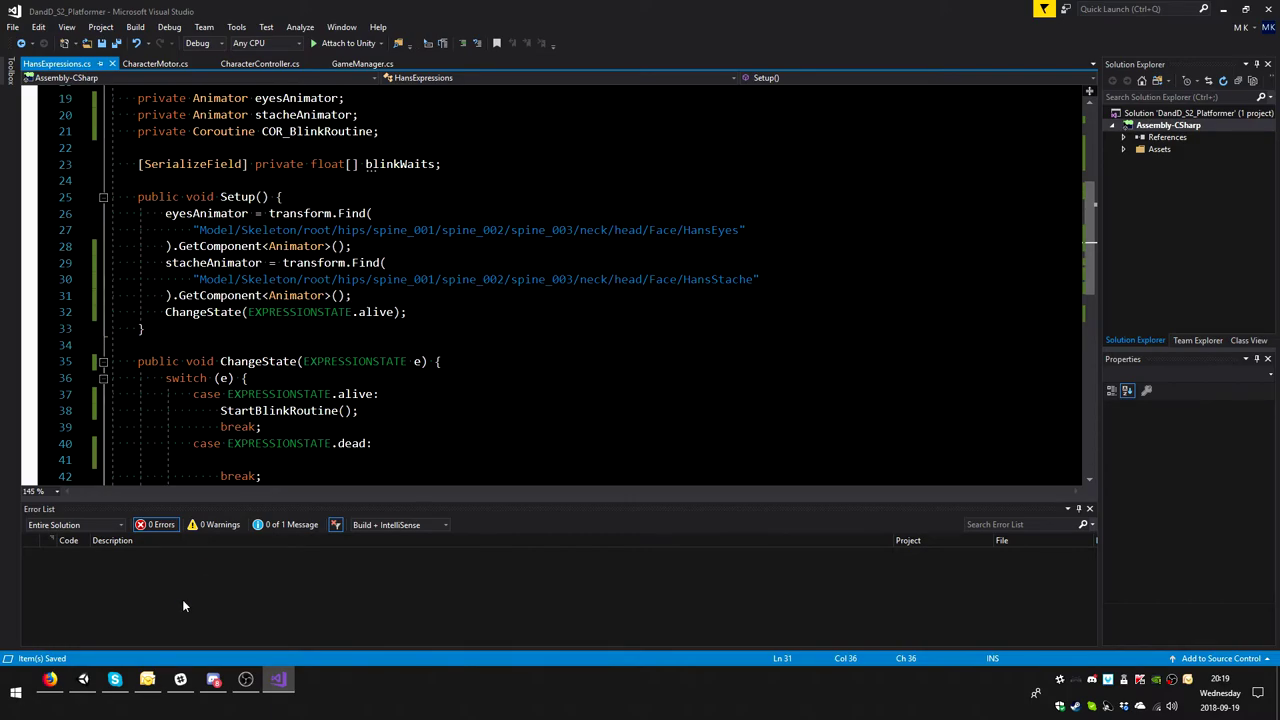
# - Open the HansStache animator controller in Unity and reposition the Entry node
pyautogui.click(83, 679)
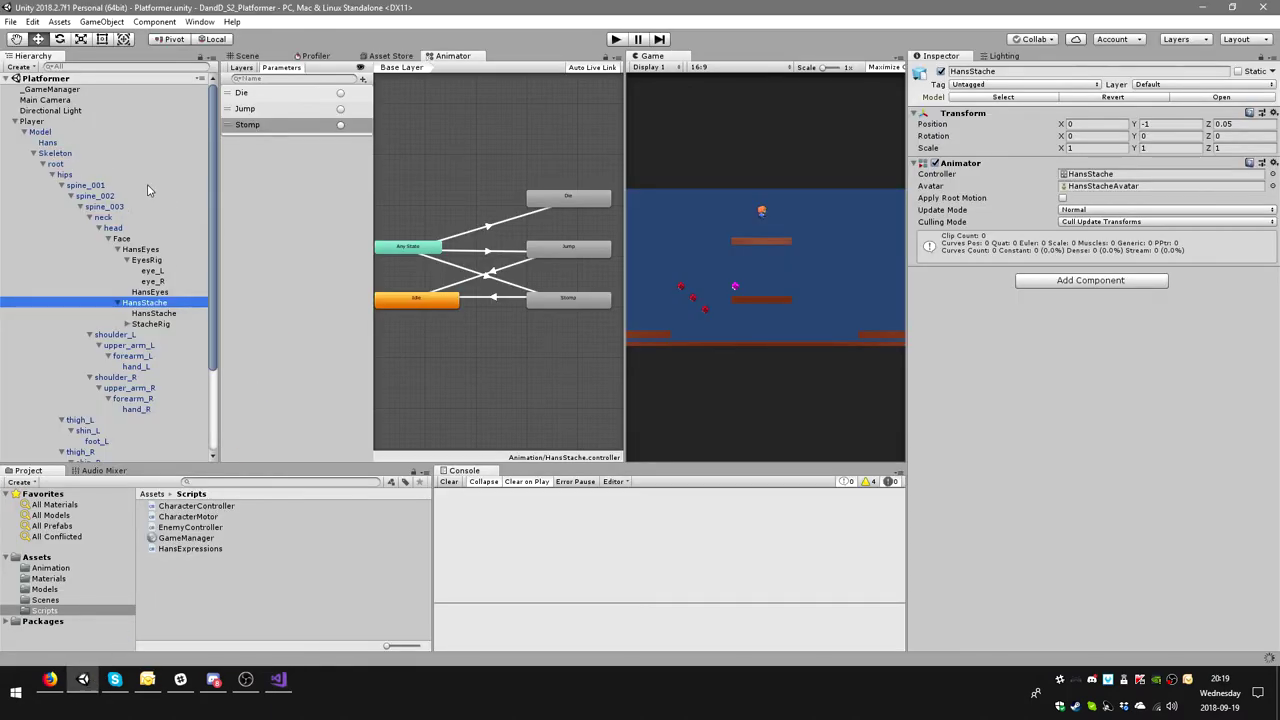
pyautogui.click(150, 261)
pyautogui.click(150, 302)
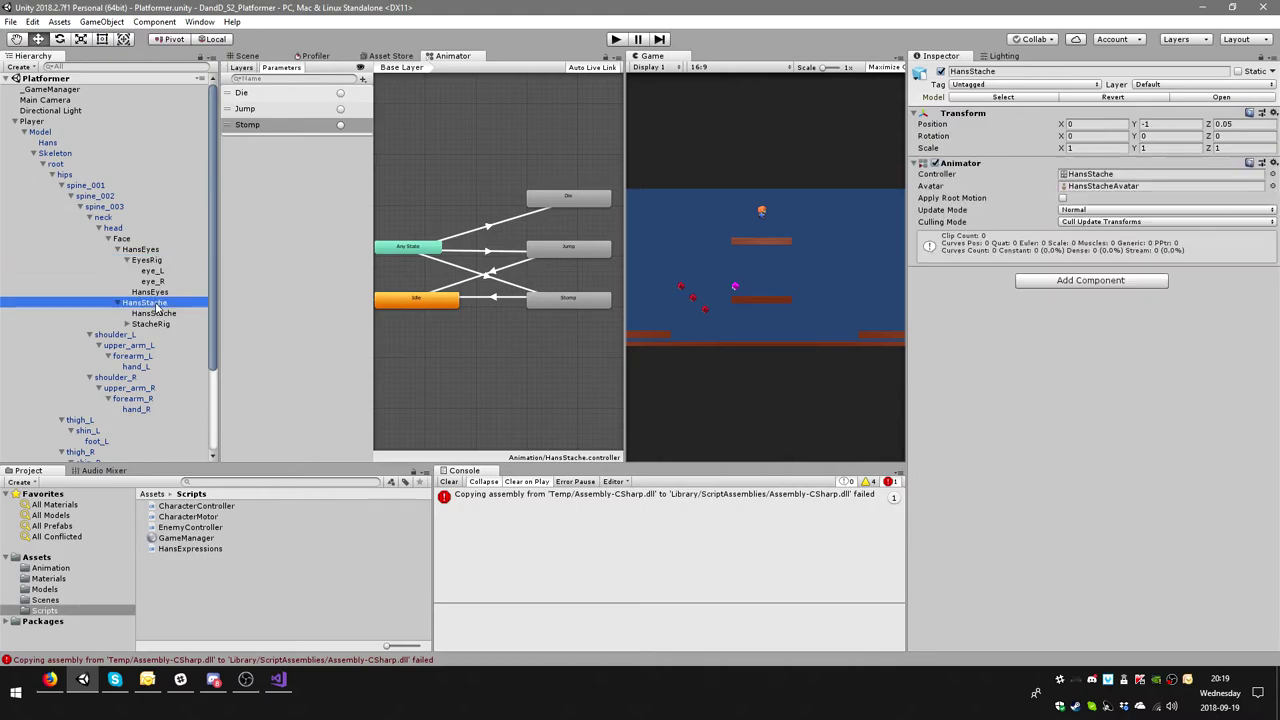
pyautogui.doubleClick(1128, 174)
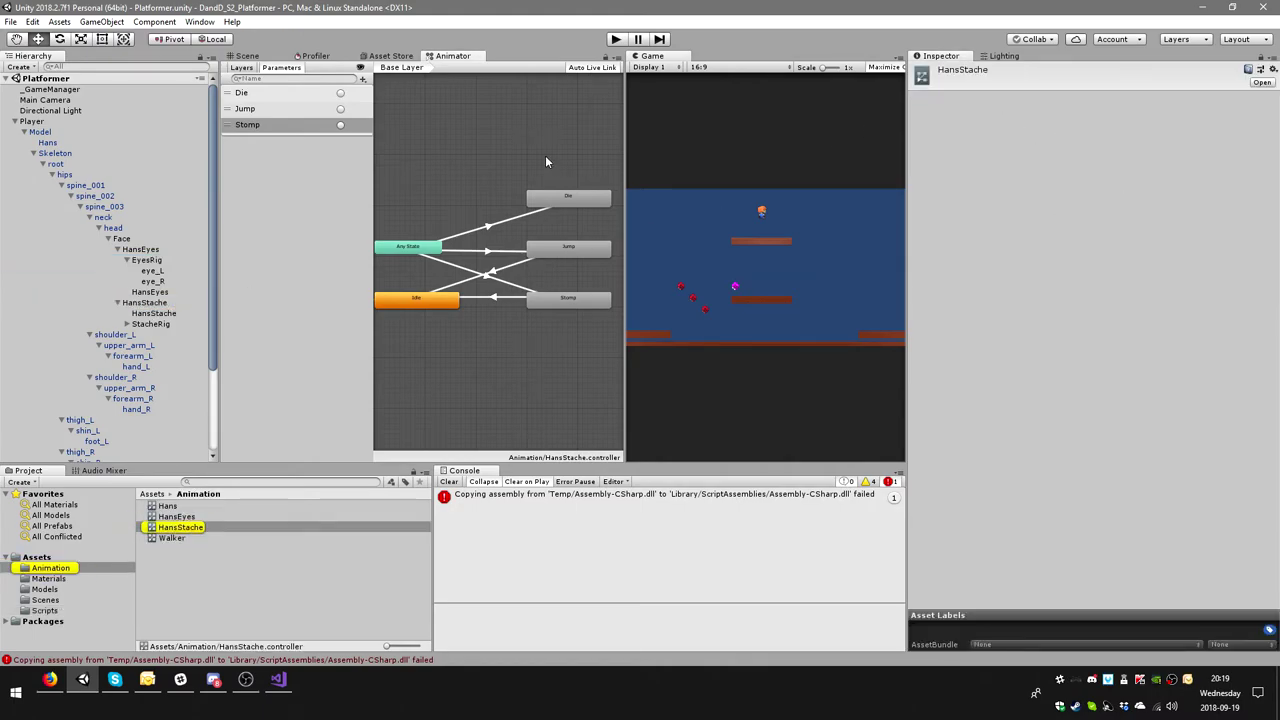
pyautogui.moveTo(453, 203); pyautogui.dragTo(532, 232, button='middle')
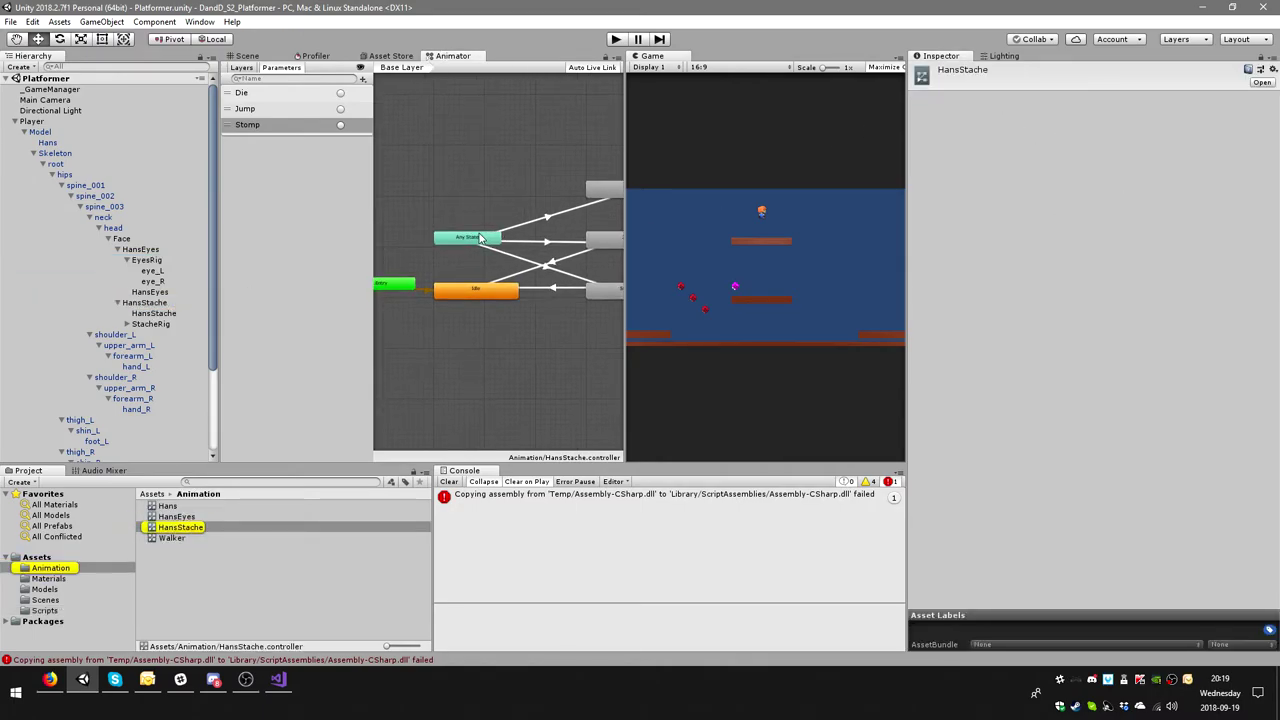
pyautogui.moveTo(443, 277); pyautogui.dragTo(428, 283)
# - Create an Any State to Idle transition with a near-instant duration
pyautogui.rightClick(532, 232)
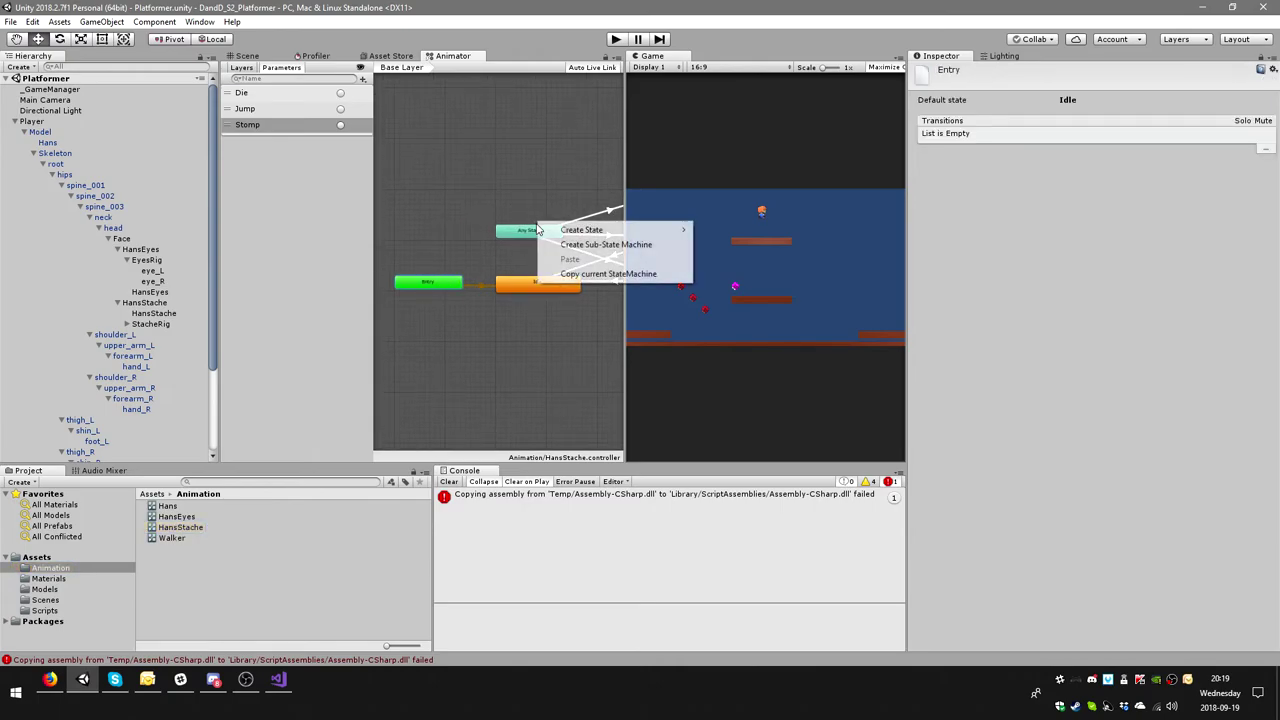
pyautogui.click(528, 232)
pyautogui.rightClick(528, 232)
pyautogui.click(560, 234)
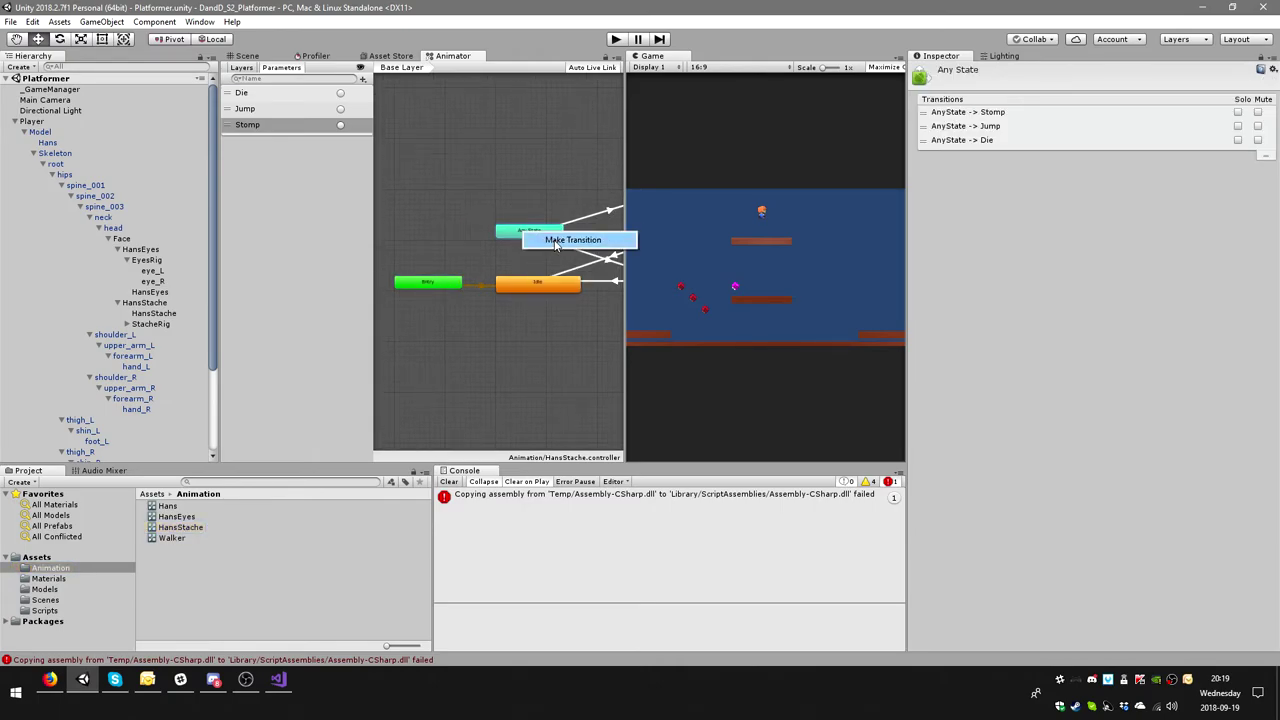
pyautogui.click(535, 286)
pyautogui.click(535, 288)
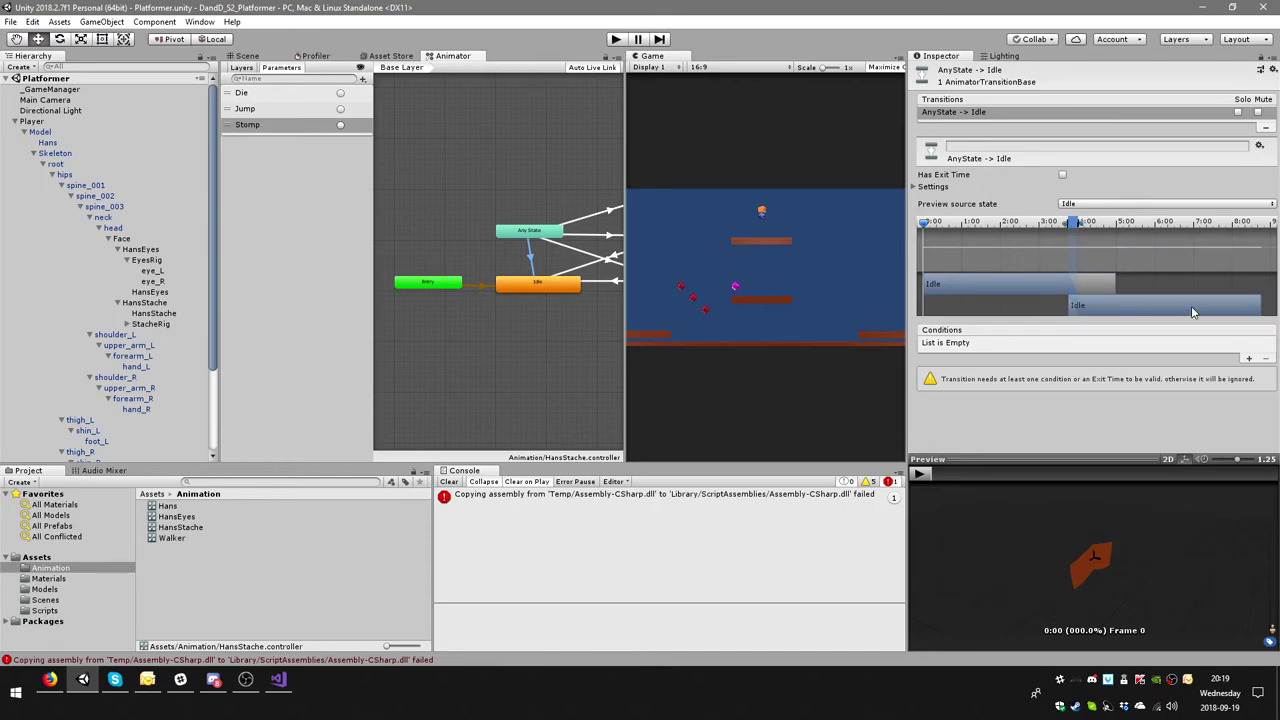
pyautogui.moveTo(1074, 222); pyautogui.dragTo(936, 223)
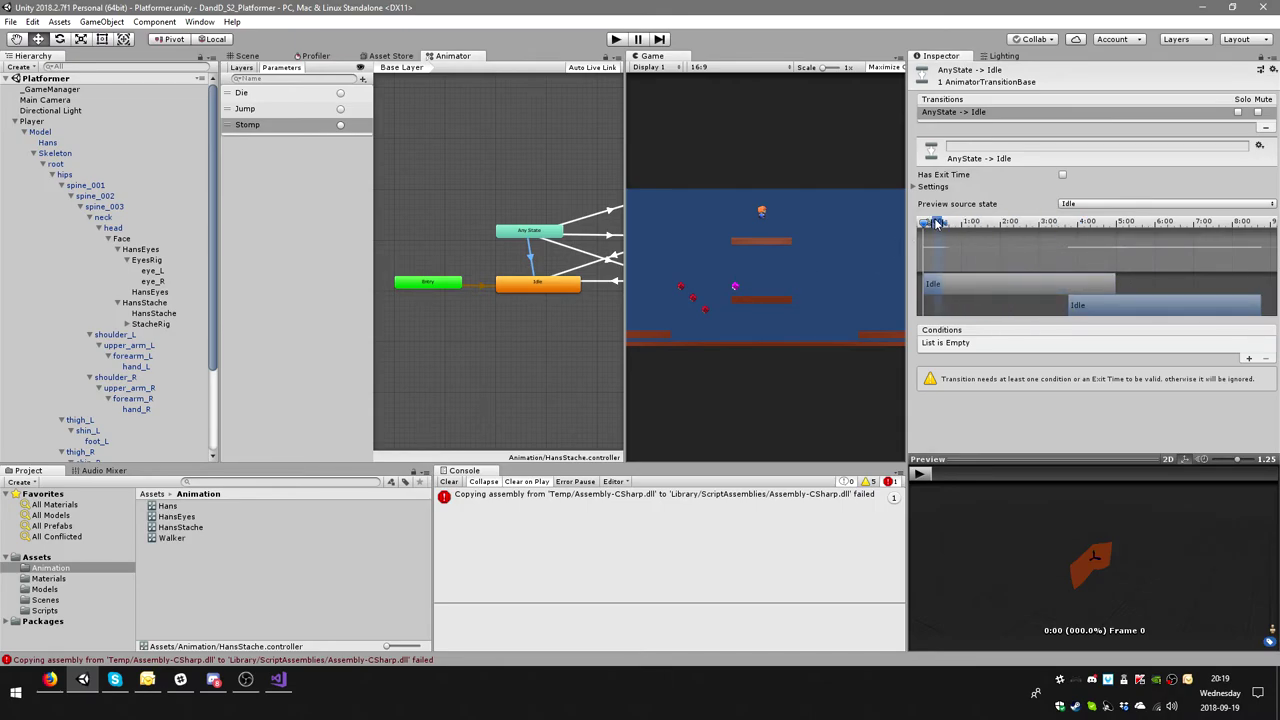
# - Add a Reset trigger parameter and make it the transition's condition
pyautogui.click(1248, 358)
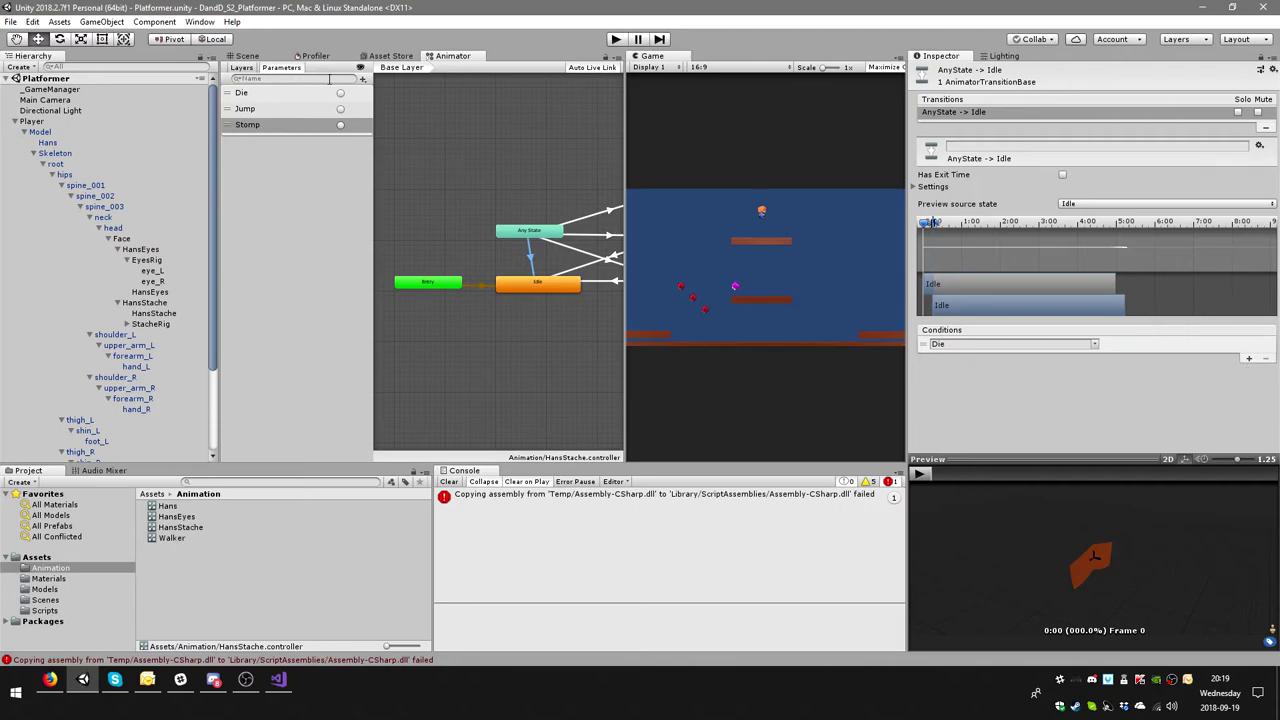
pyautogui.click(362, 79)
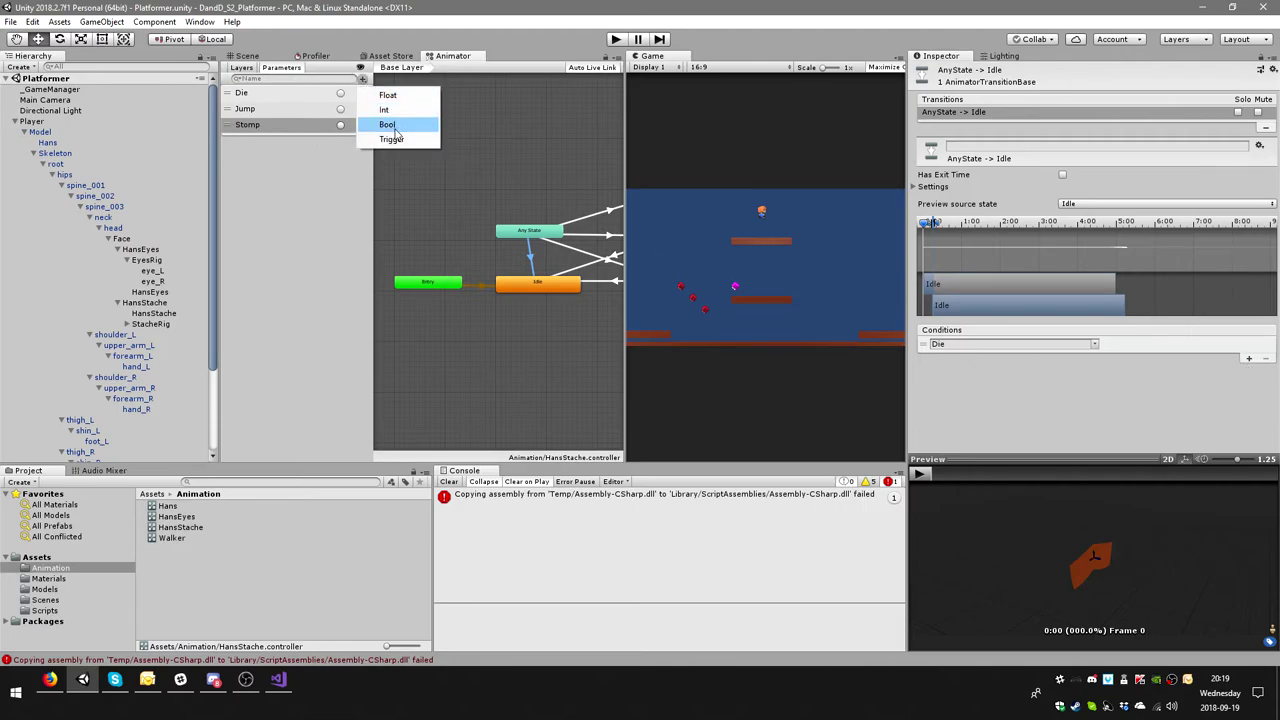
pyautogui.click(395, 132)
pyautogui.click(228, 150)
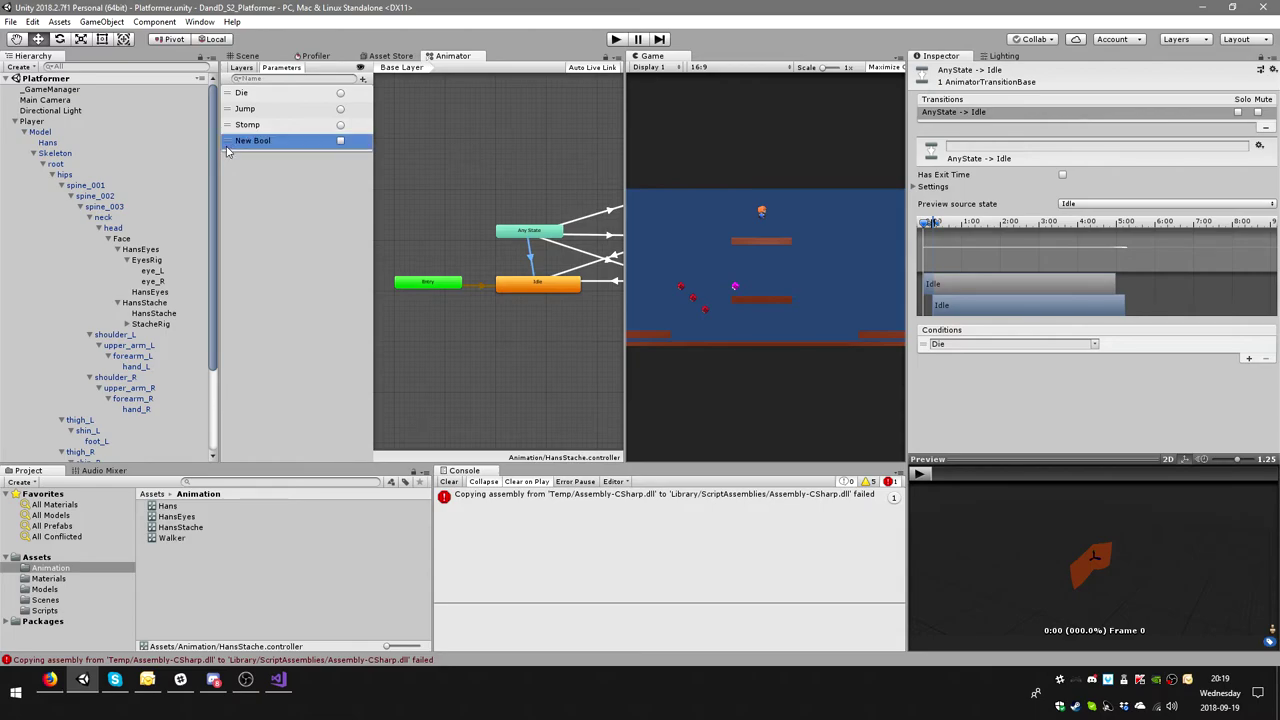
pyautogui.press('Delete')
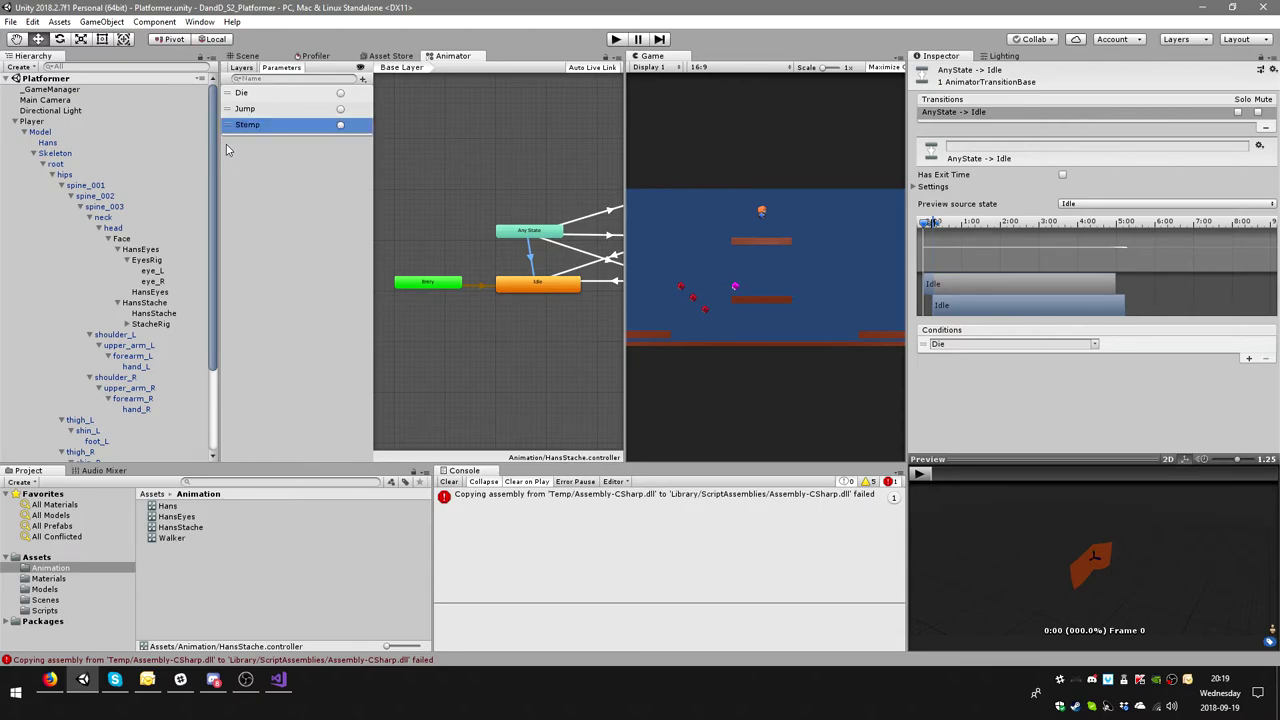
pyautogui.click(362, 79)
pyautogui.click(391, 139)
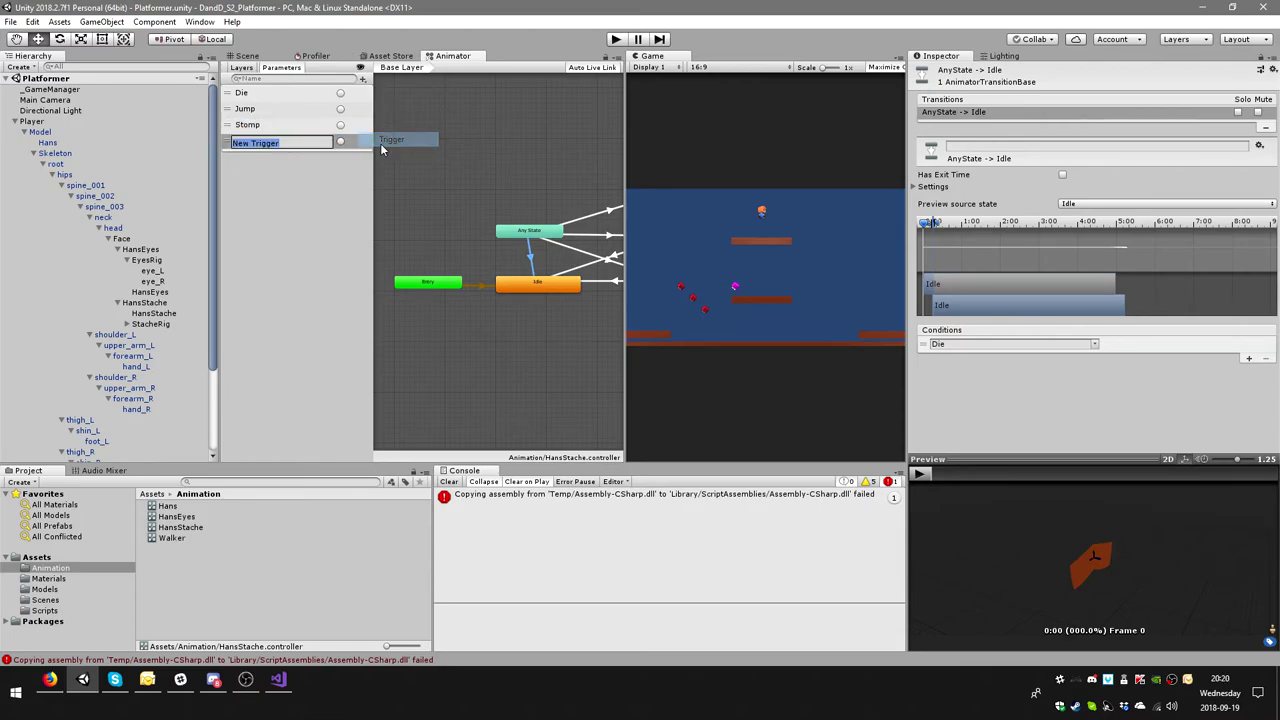
pyautogui.write('Reset')
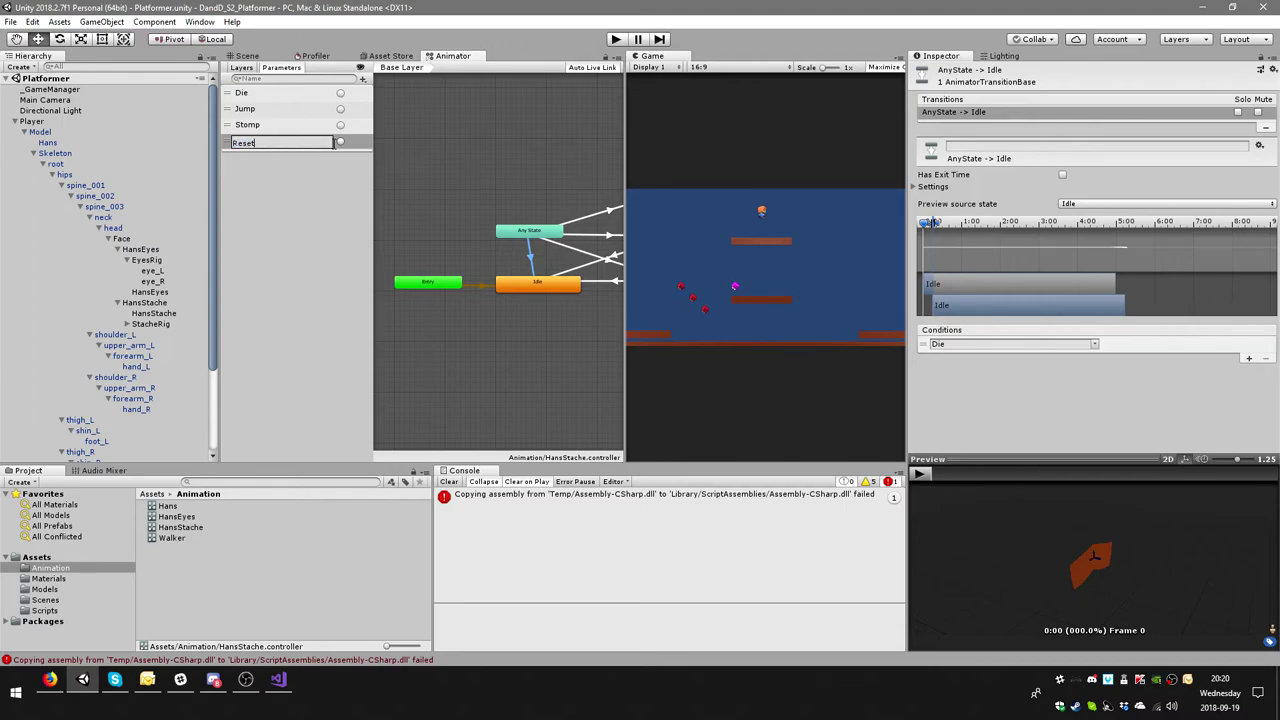
pyautogui.press('Return')
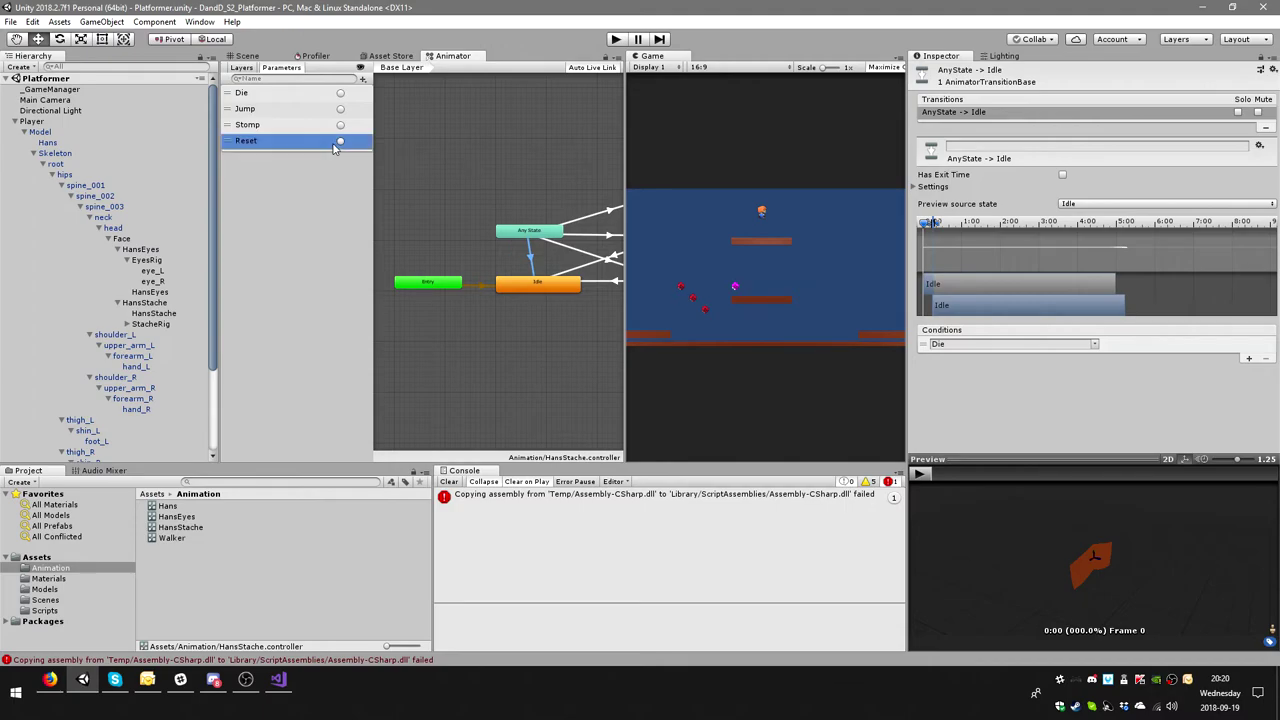
pyautogui.click(1100, 344)
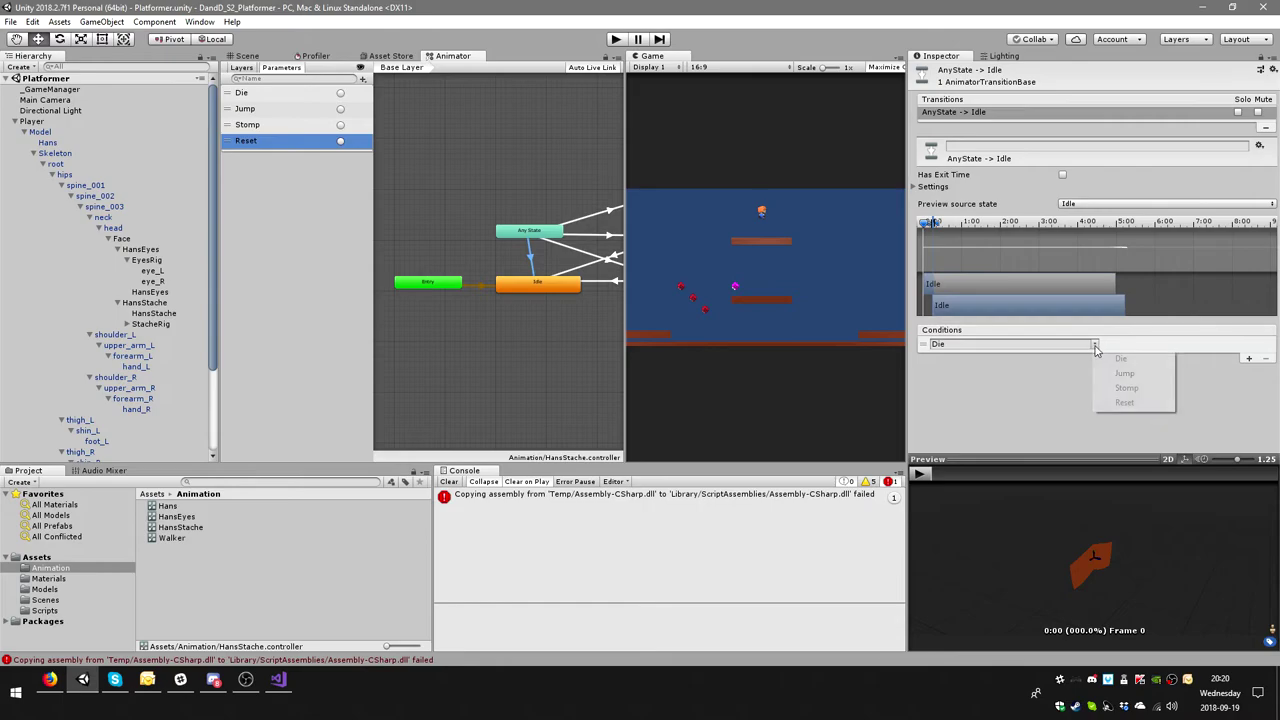
pyautogui.click(1136, 404)
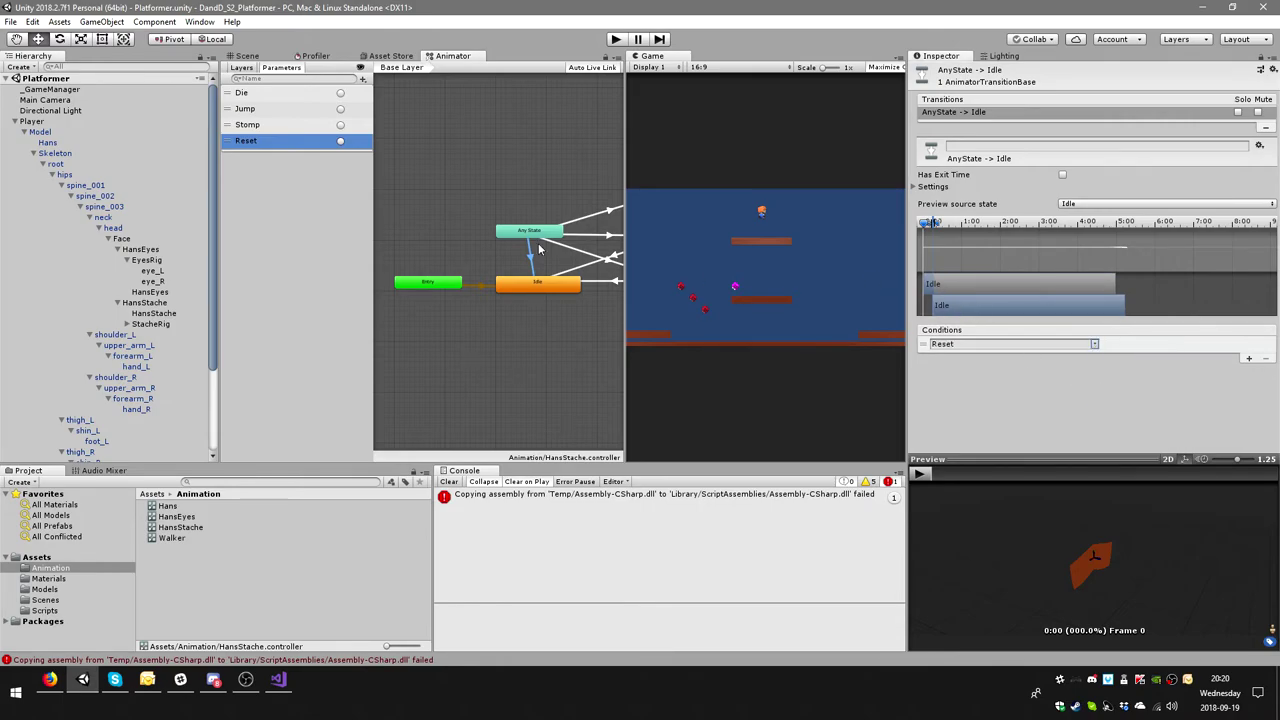
# - Nudge the Any State node and switch to the HansEyes animator controller
pyautogui.moveTo(529, 231); pyautogui.dragTo(539, 231)
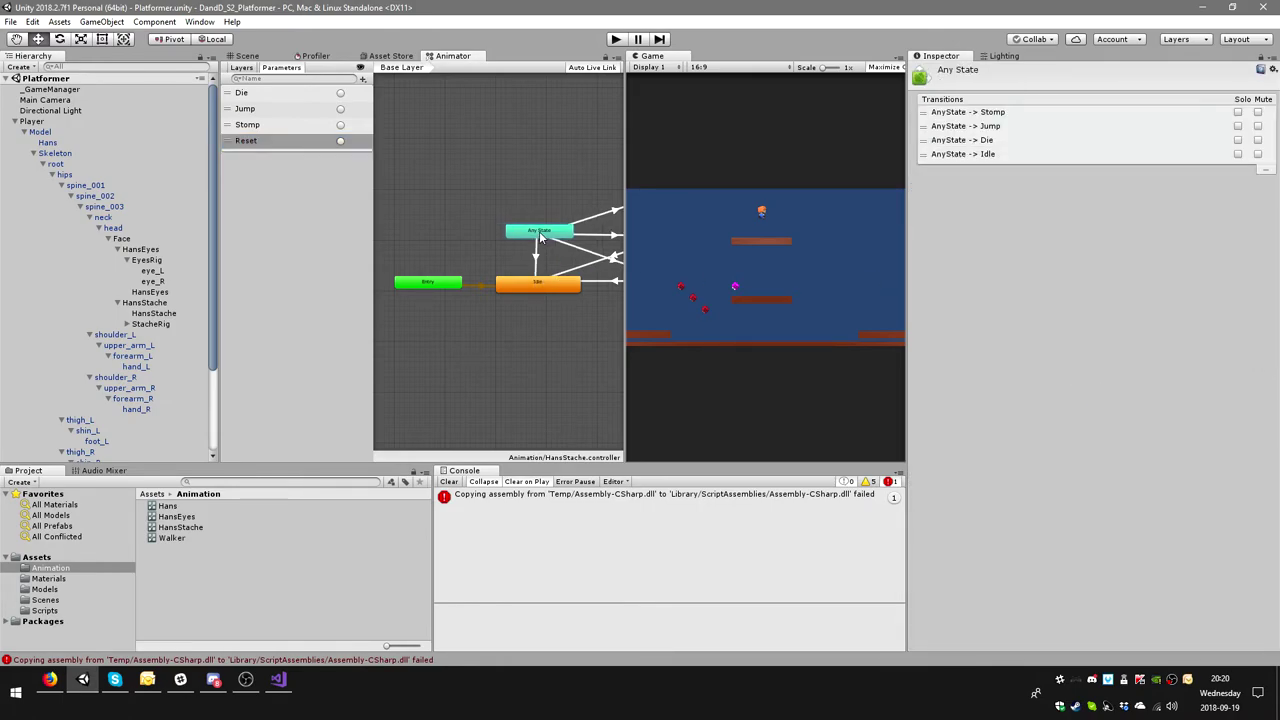
pyautogui.click(534, 258)
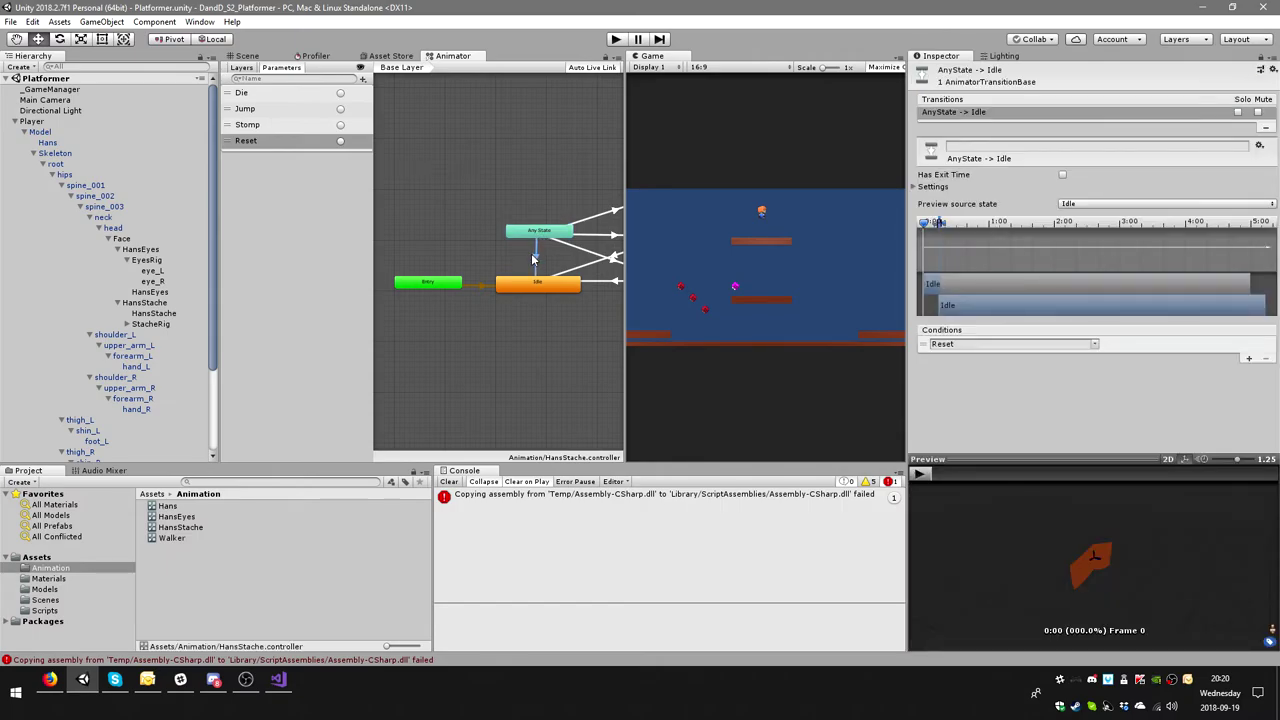
pyautogui.click(176, 516)
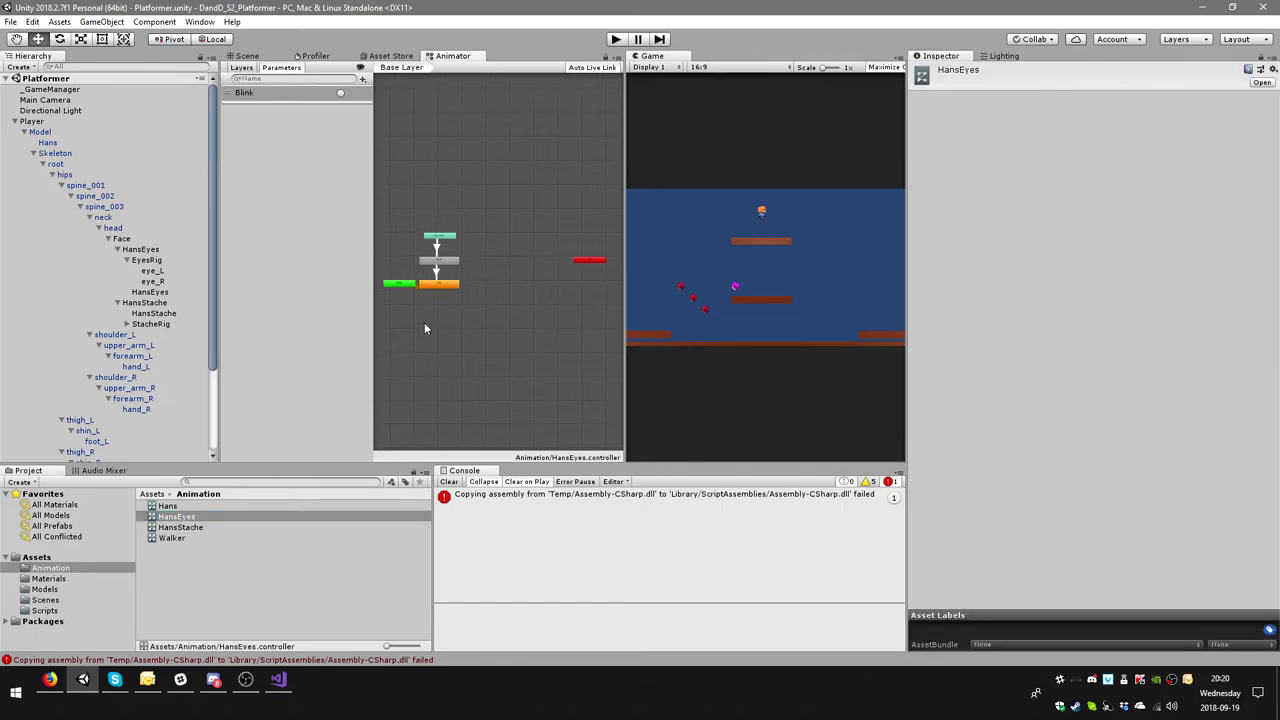
# - Place Any State beside Entry and create an Any State to Idle transition
pyautogui.scroll(5, 491, 360)
pyautogui.scroll(-4, 500, 378)
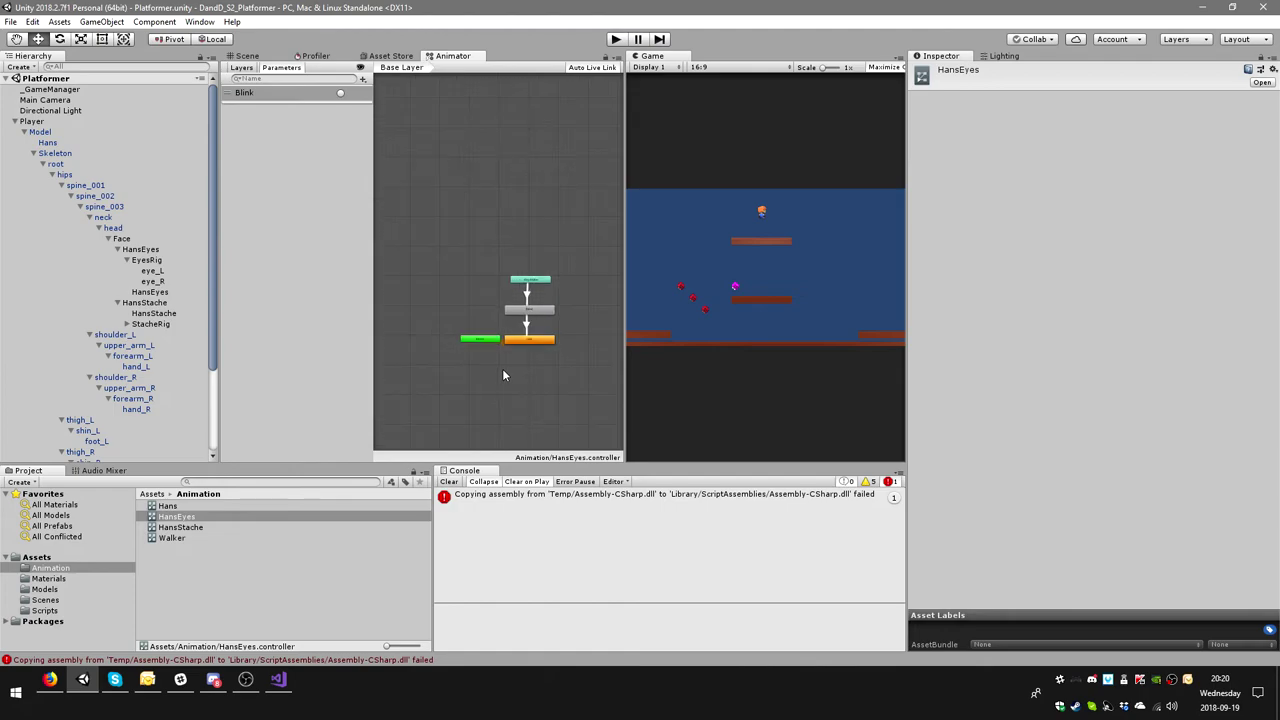
pyautogui.moveTo(488, 345); pyautogui.dragTo(448, 345)
pyautogui.moveTo(538, 285); pyautogui.dragTo(448, 314)
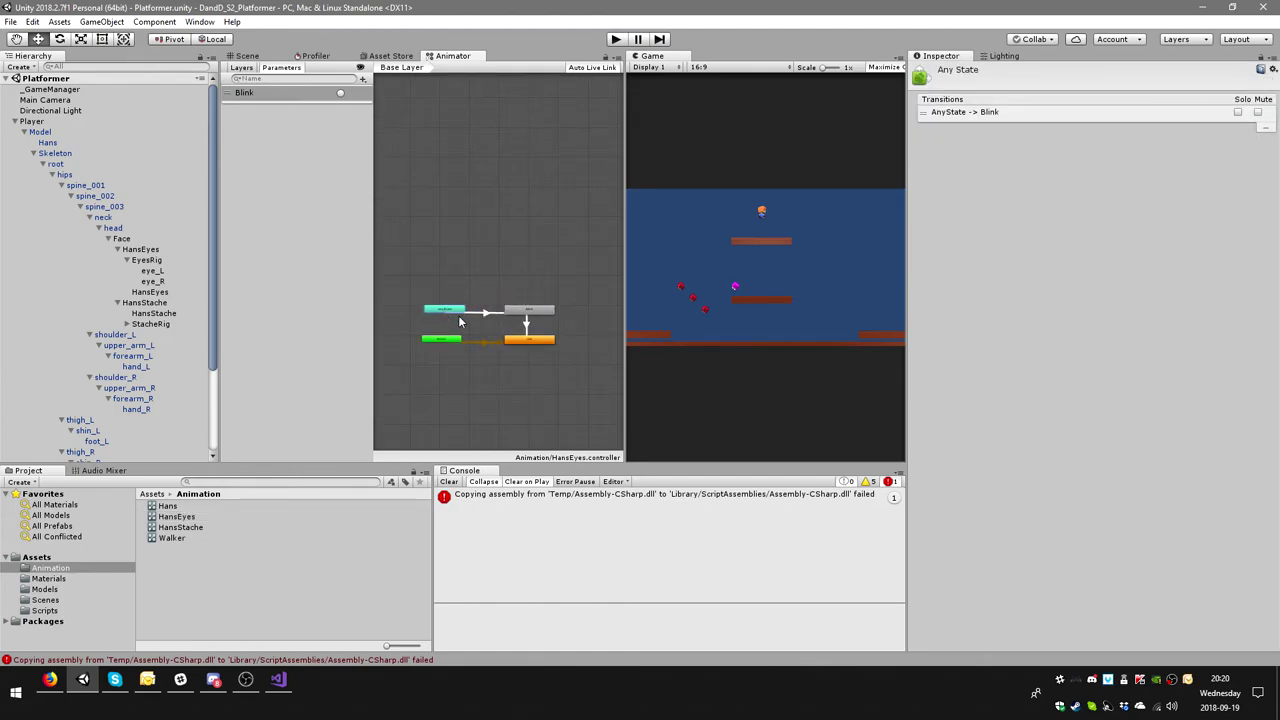
pyautogui.rightClick(453, 317)
pyautogui.click(503, 319)
pyautogui.click(530, 312)
pyautogui.moveTo(448, 313); pyautogui.dragTo(473, 318, button='middle')
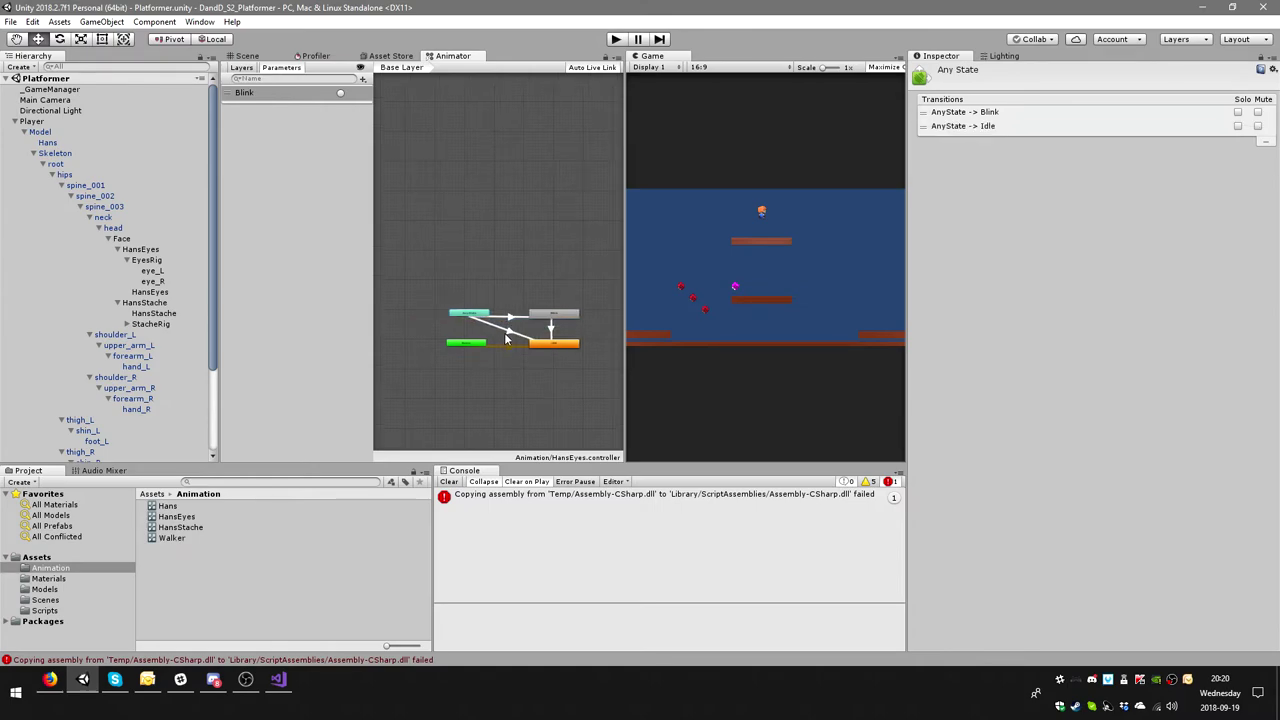
# - Create a trigger parameter named Reset
pyautogui.click(361, 79)
pyautogui.click(391, 139)
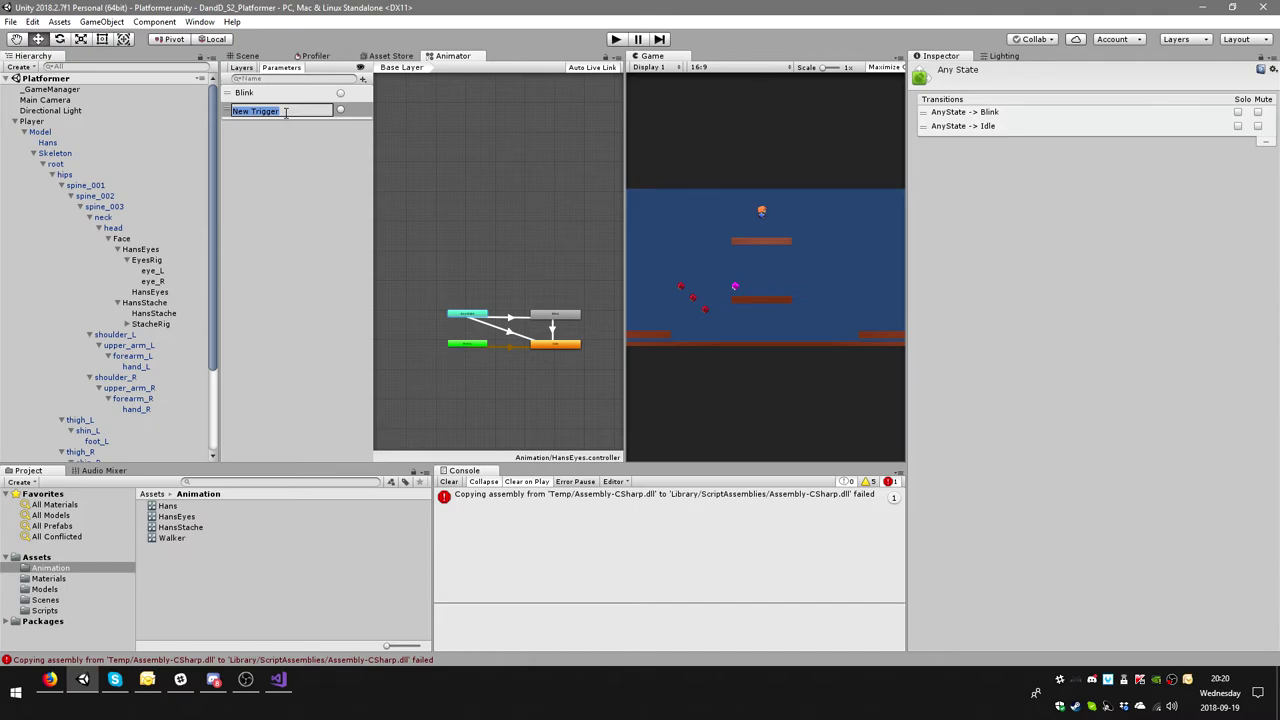
pyautogui.write('I')
pyautogui.write('et')
pyautogui.write('R')
pyautogui.press('Return')
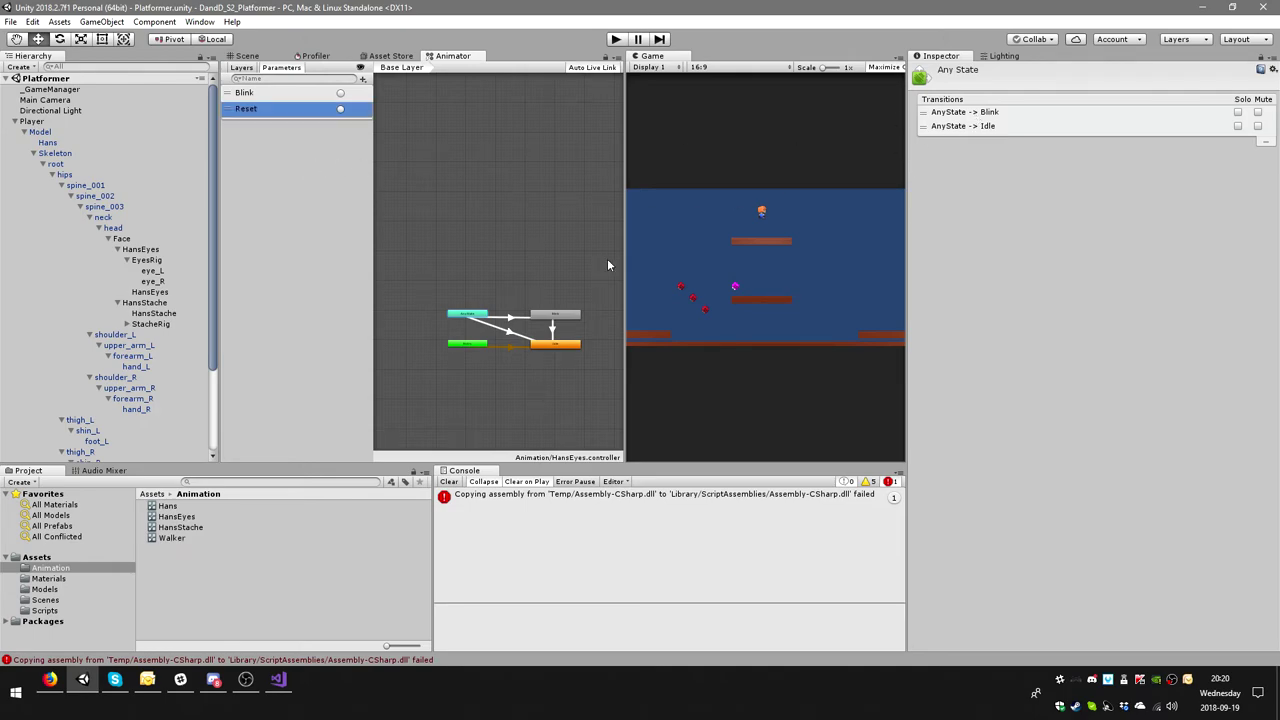
# - Make the Any State to Idle transition near-instant, conditioned on Reset
pyautogui.click(527, 338)
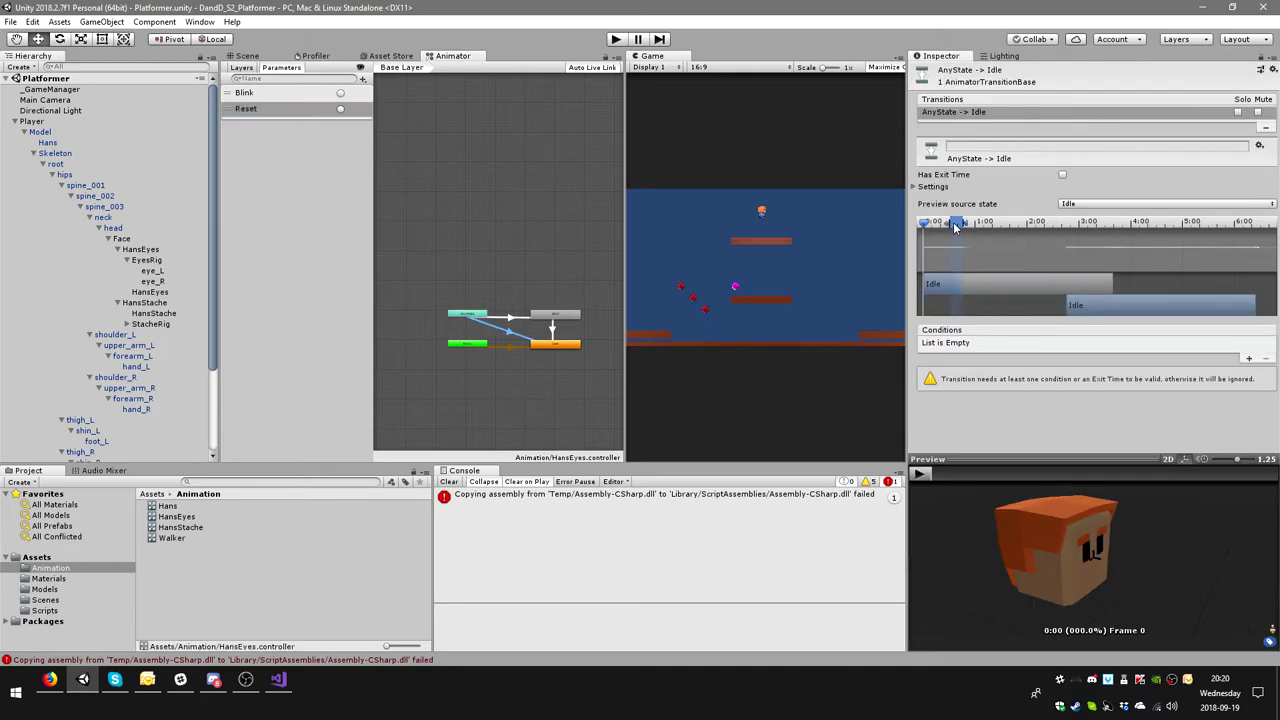
pyautogui.moveTo(955, 226); pyautogui.dragTo(941, 226)
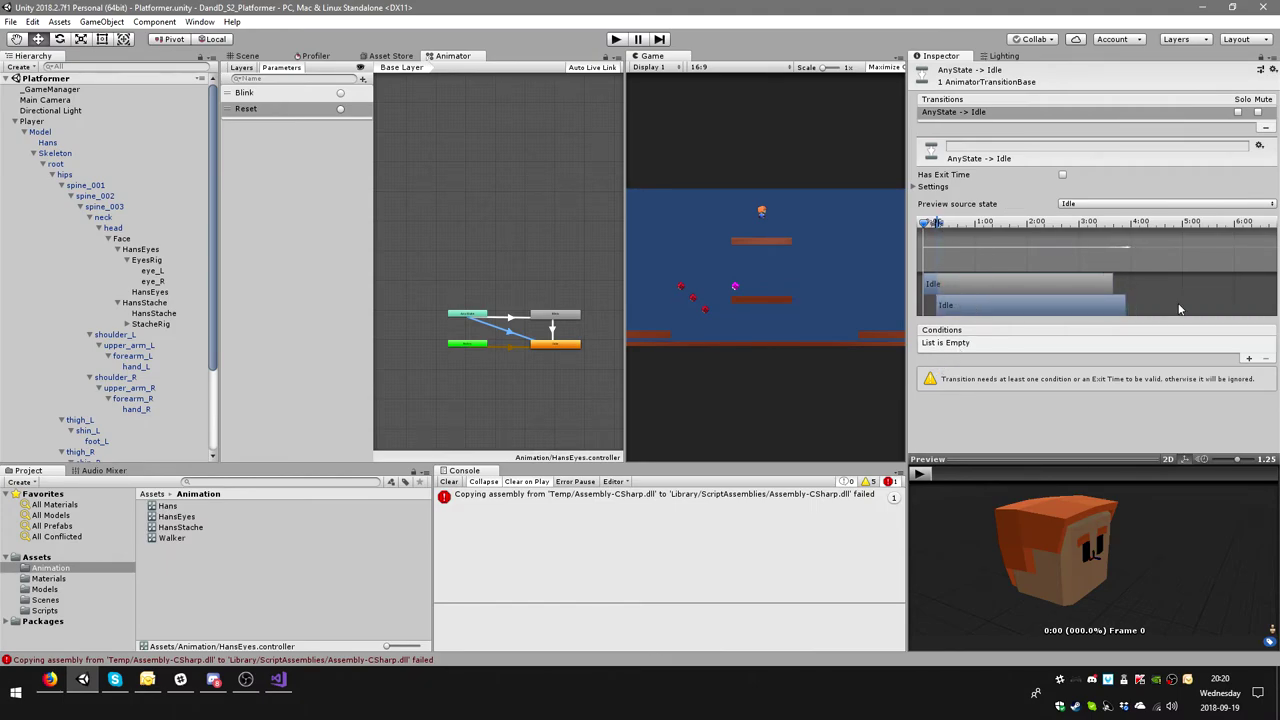
pyautogui.click(1247, 357)
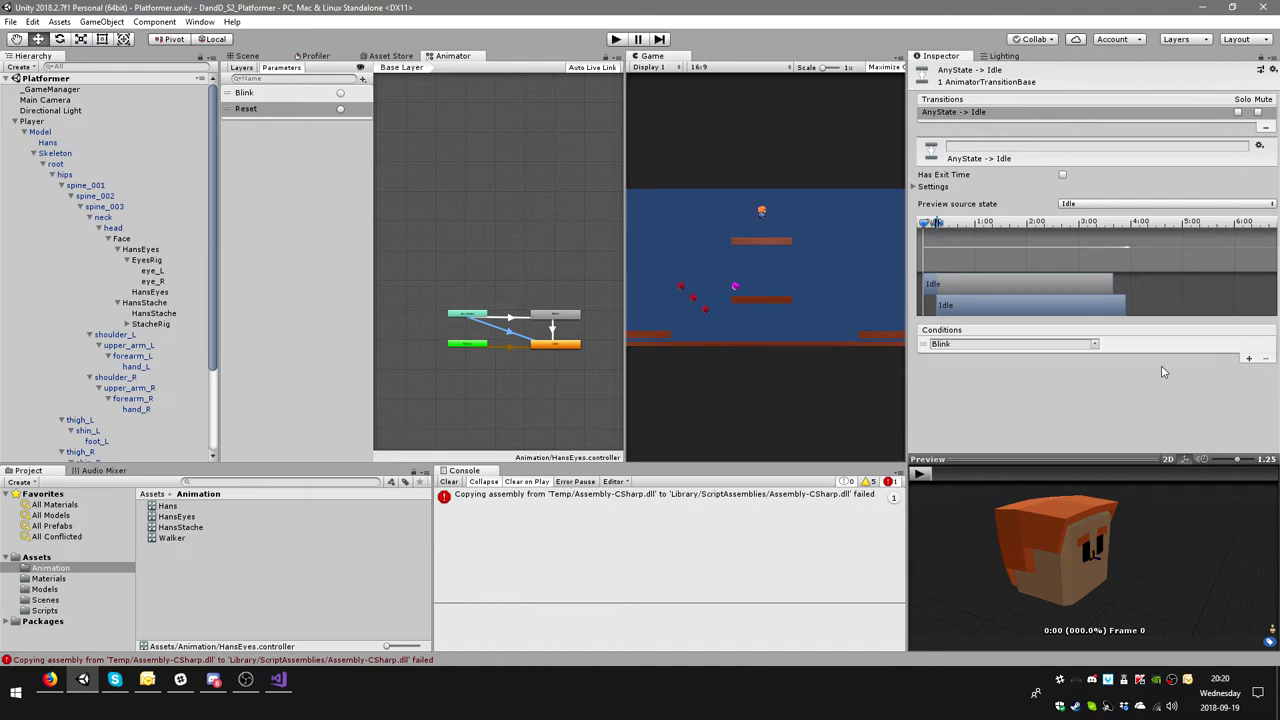
pyautogui.click(1100, 344)
pyautogui.click(1125, 373)
# - Add eyesAnimator.SetTrigger("Reset"); under the alive case
pyautogui.click(278, 680)
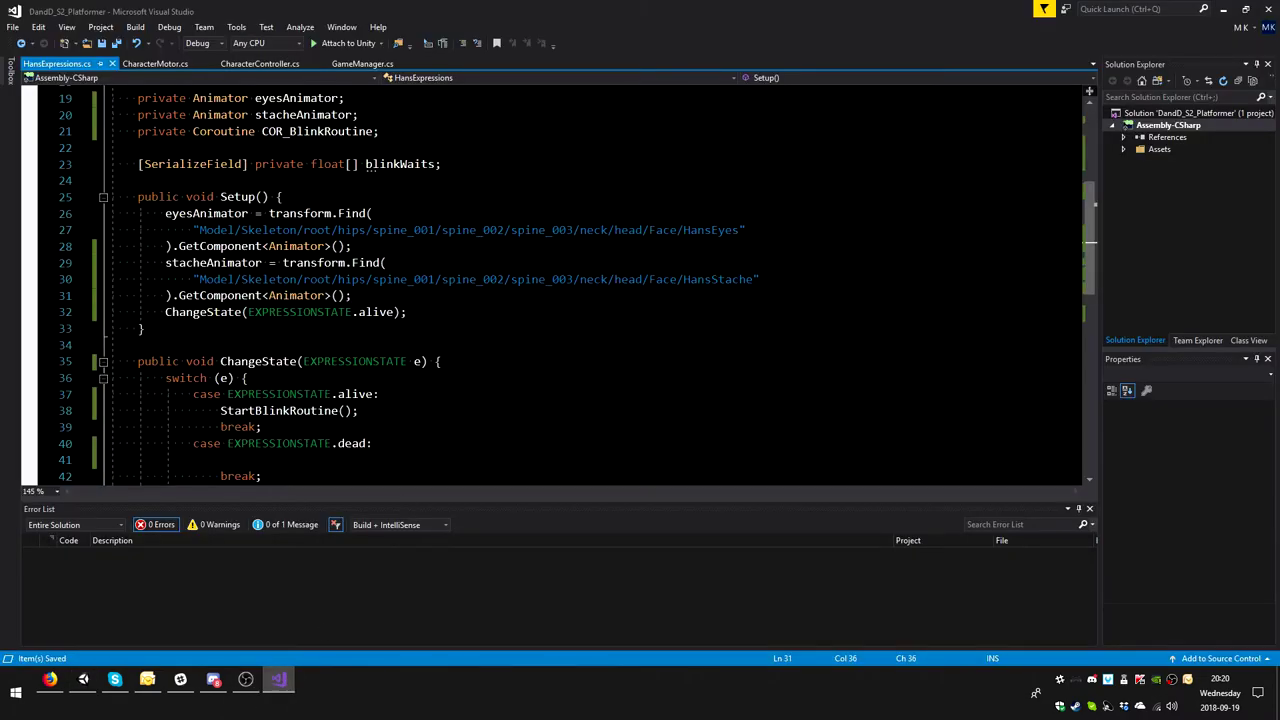
pyautogui.click(379, 394)
pyautogui.press('Return')
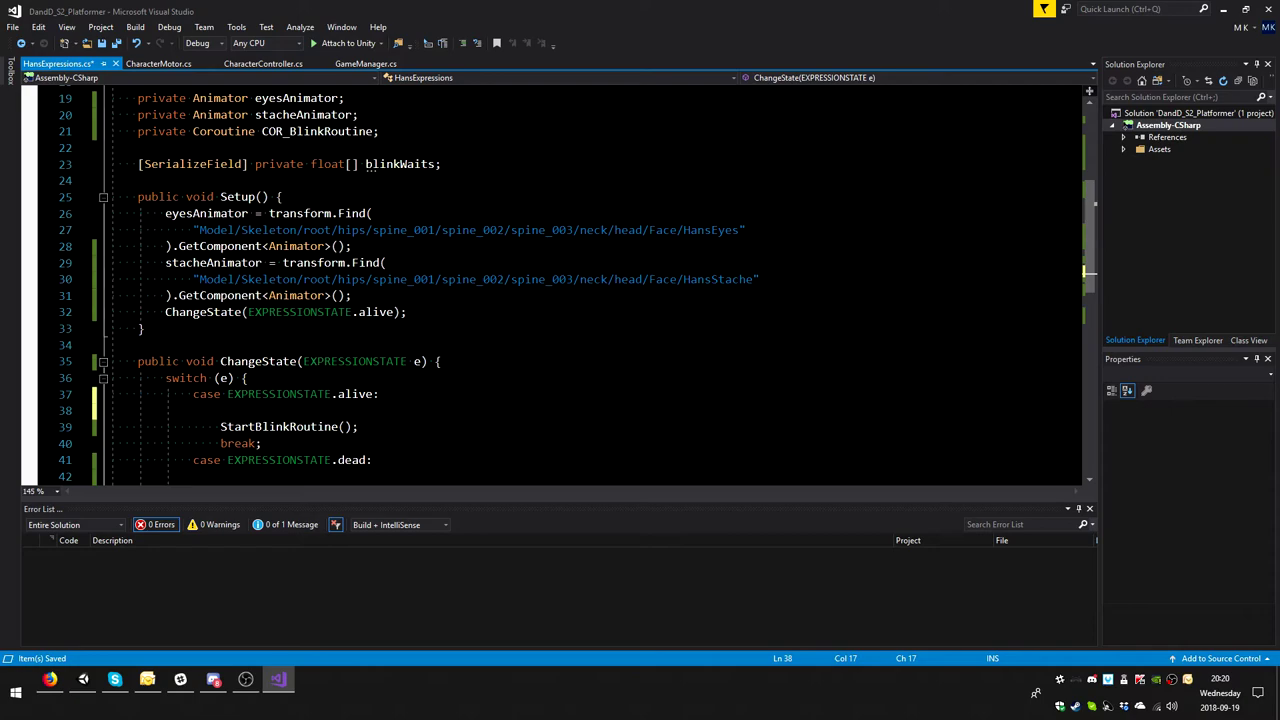
pyautogui.doubleClick(207, 213)
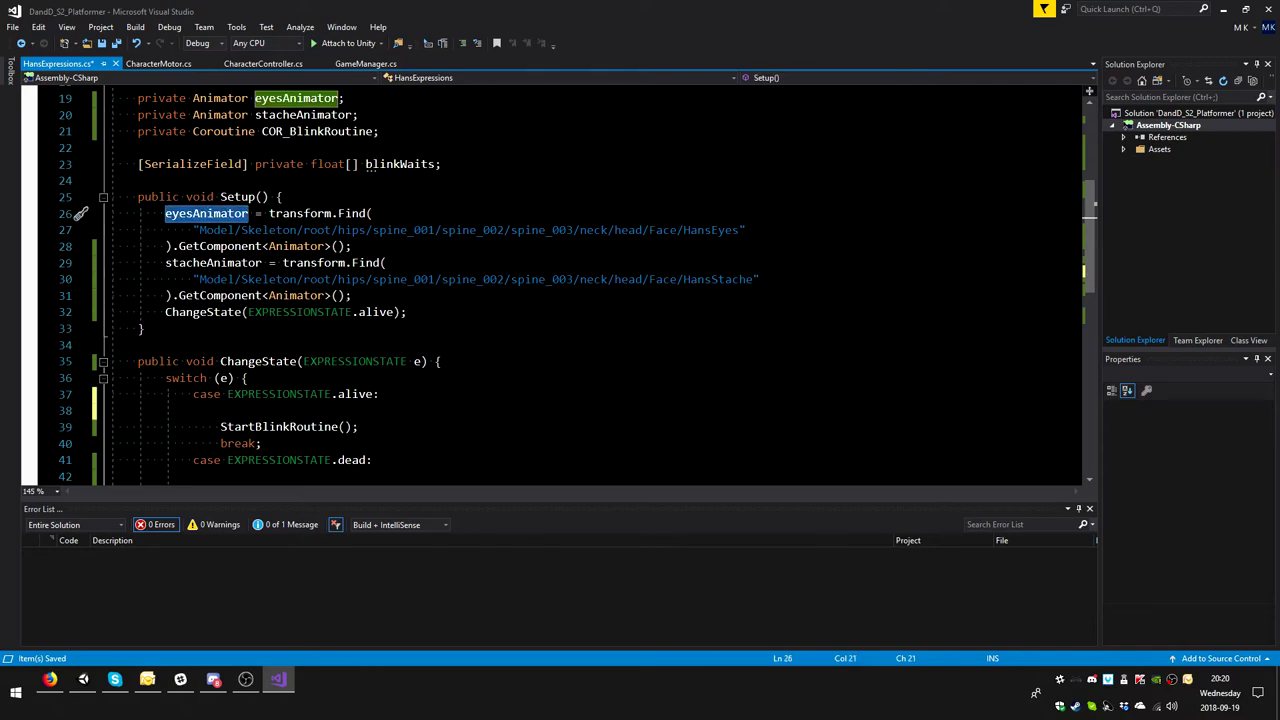
pyautogui.hotkey('ctrl', 'c')
pyautogui.click(220, 410)
pyautogui.hotkey('ctrl', 'v')
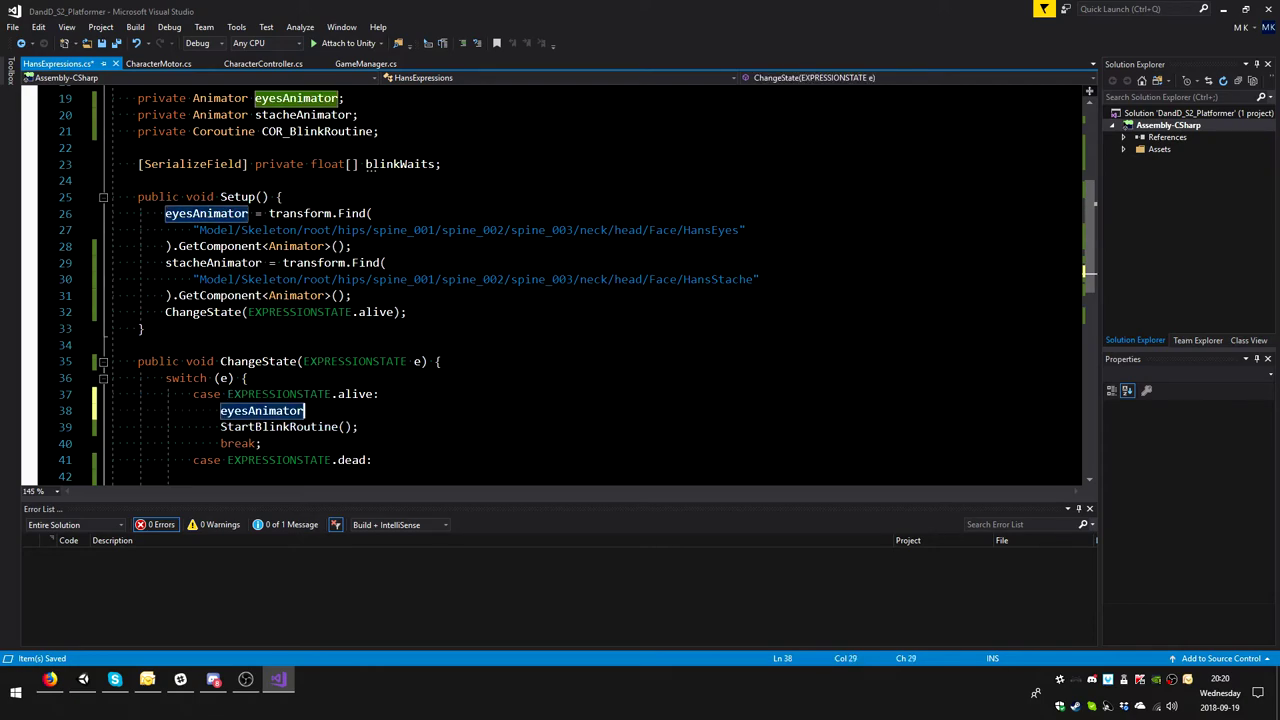
pyautogui.write('.Set')
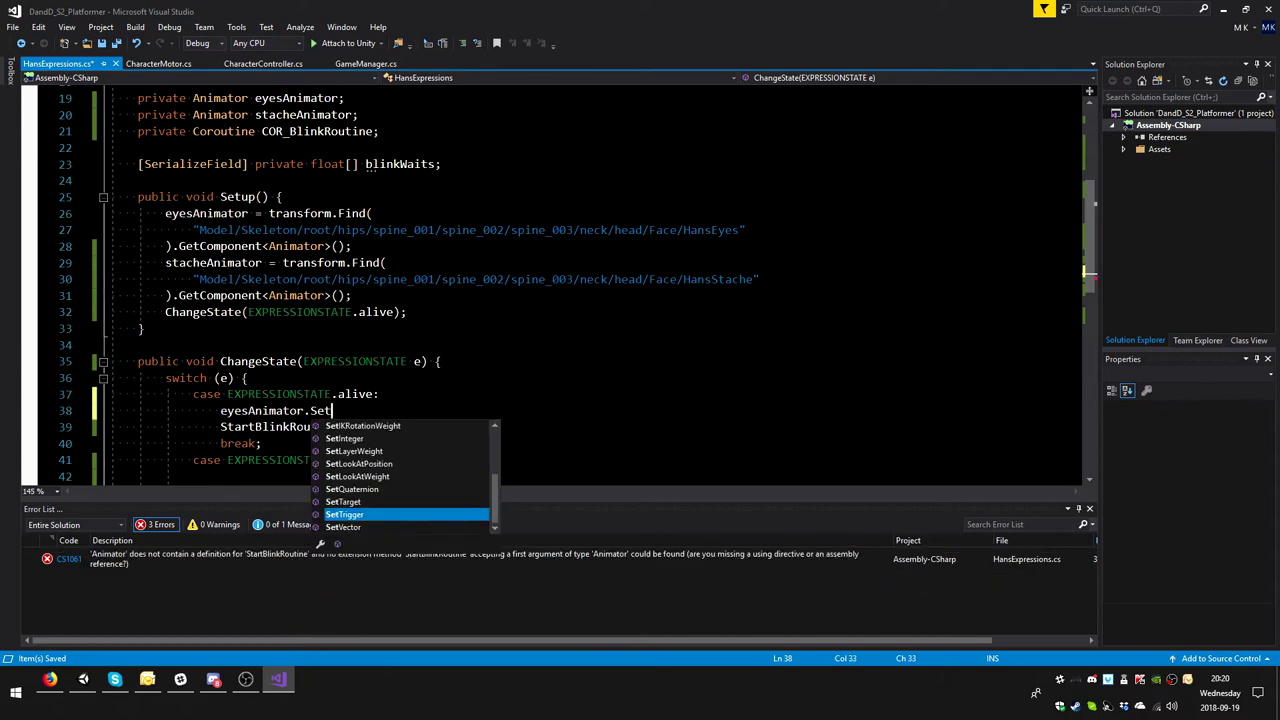
pyautogui.write('Trigger')
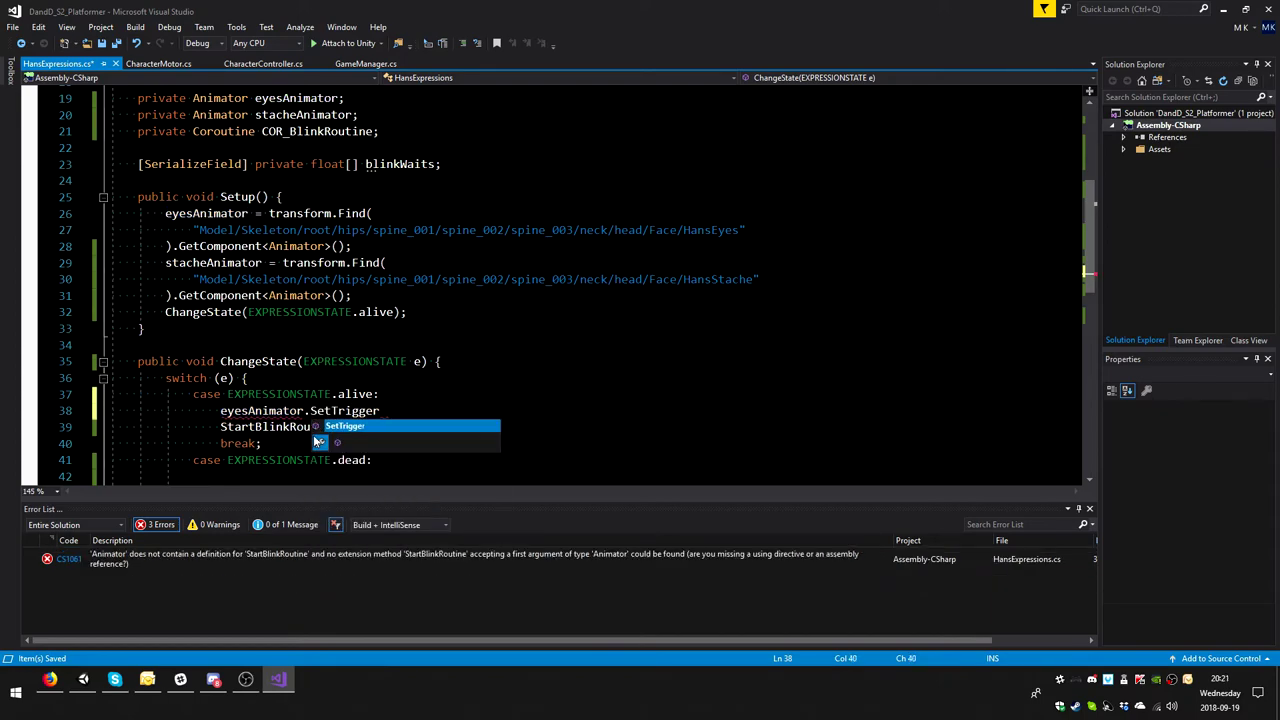
pyautogui.write('(')
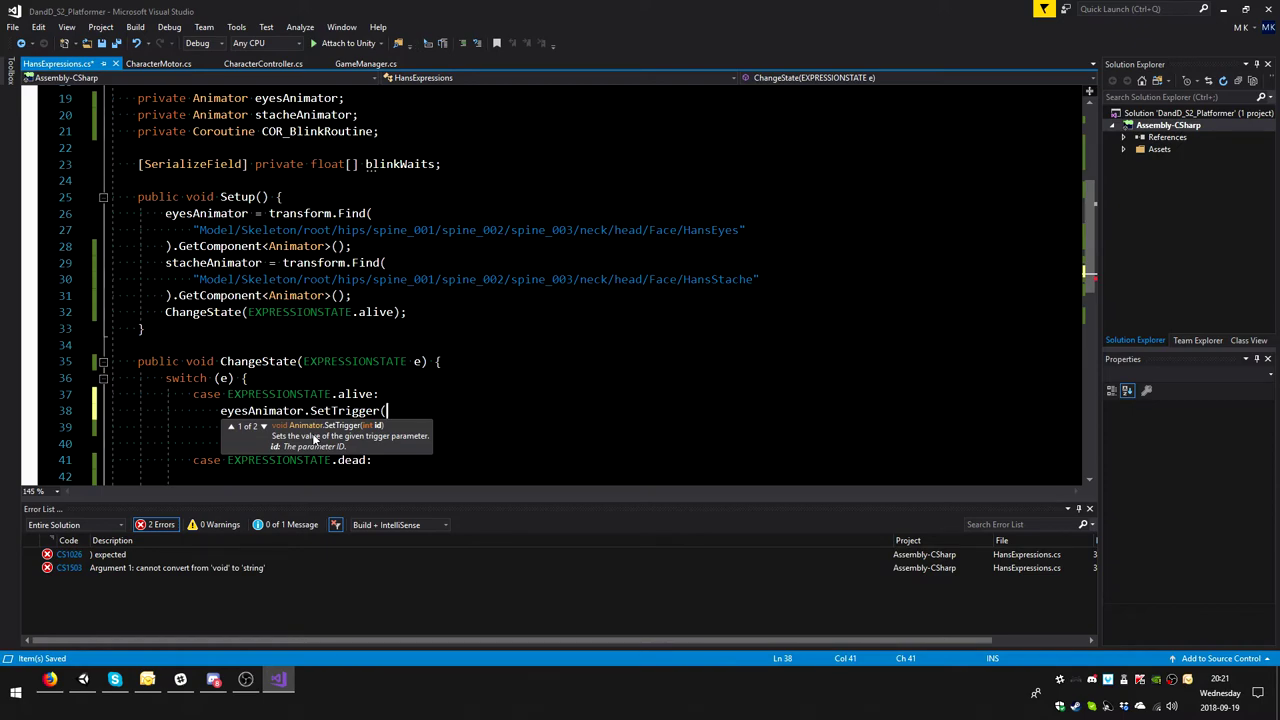
pyautogui.write('"Rese')
pyautogui.write('t"')
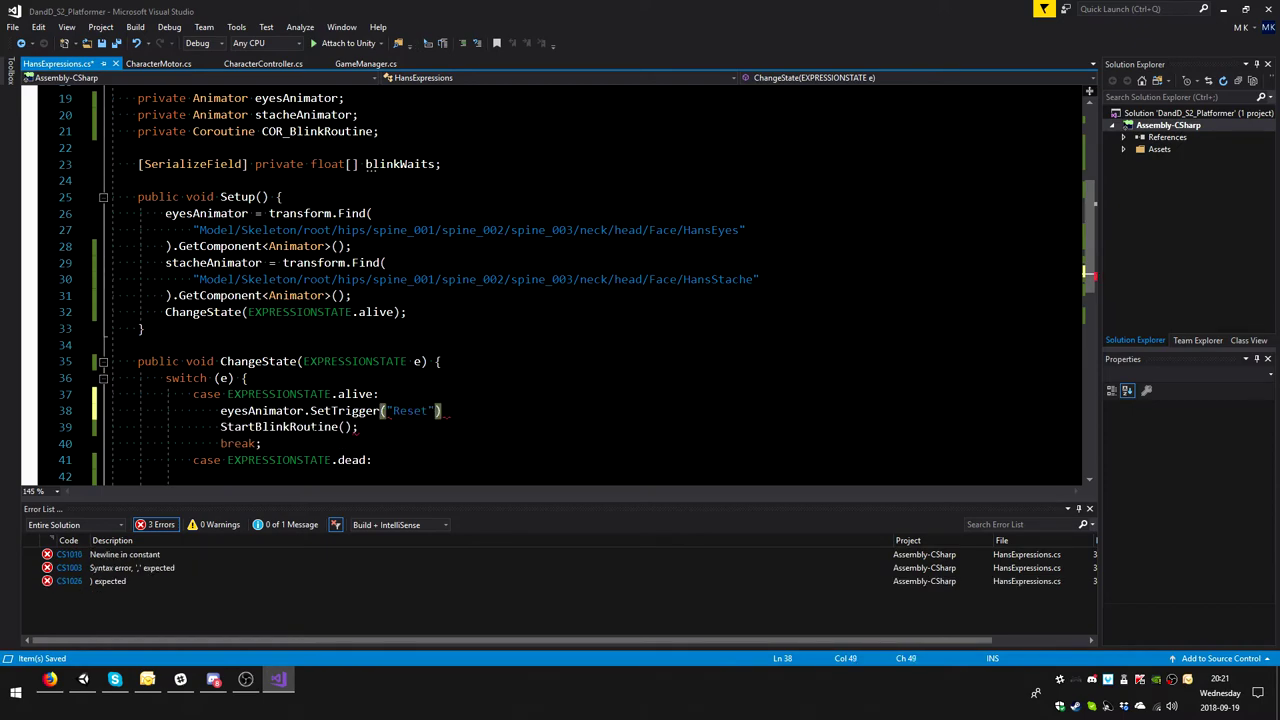
pyautogui.write(');')
# - Duplicate that line as stacheAnimator.SetTrigger("Reset"); and save the file
pyautogui.hotkey('ctrl', 'shift', 'Left')
pyautogui.hotkey('ctrl', 'shift', 'Left')
pyautogui.hotkey('ctrl', 'shift', 'Left')
pyautogui.hotkey('ctrl', 'shift', 'Left')
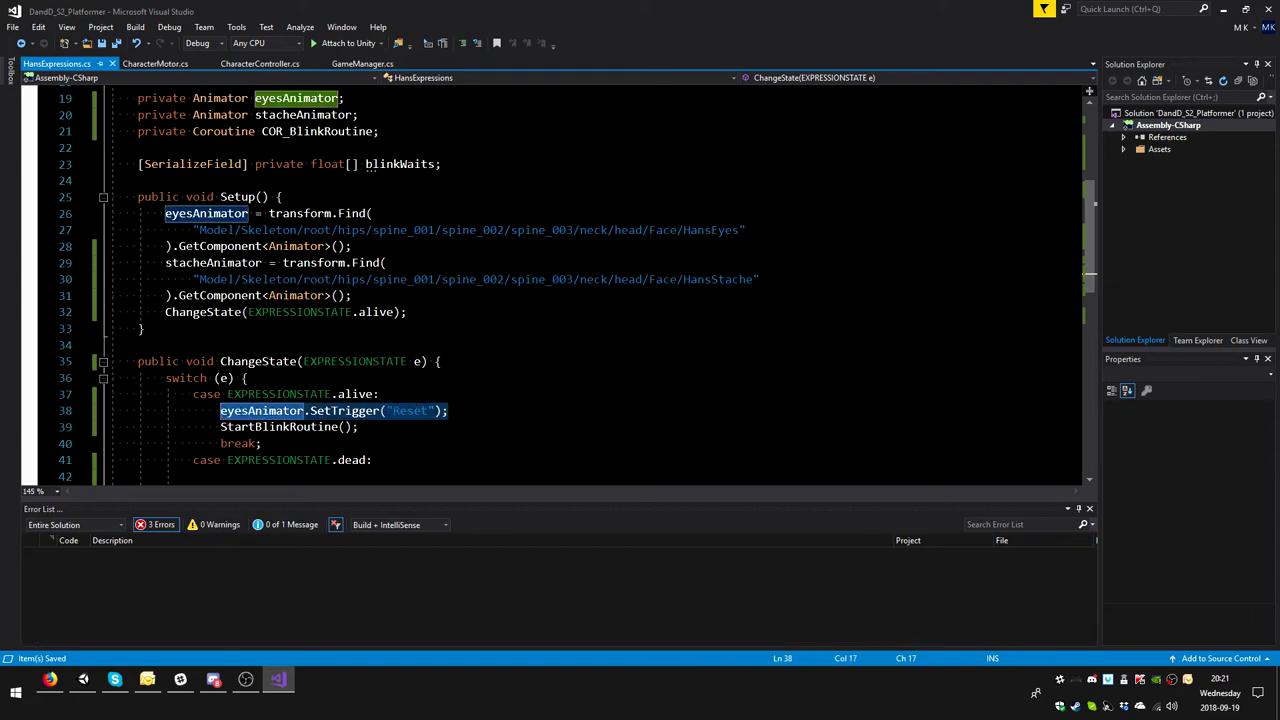
pyautogui.press('End')
pyautogui.press('Return')
pyautogui.hotkey('ctrl', 'v')
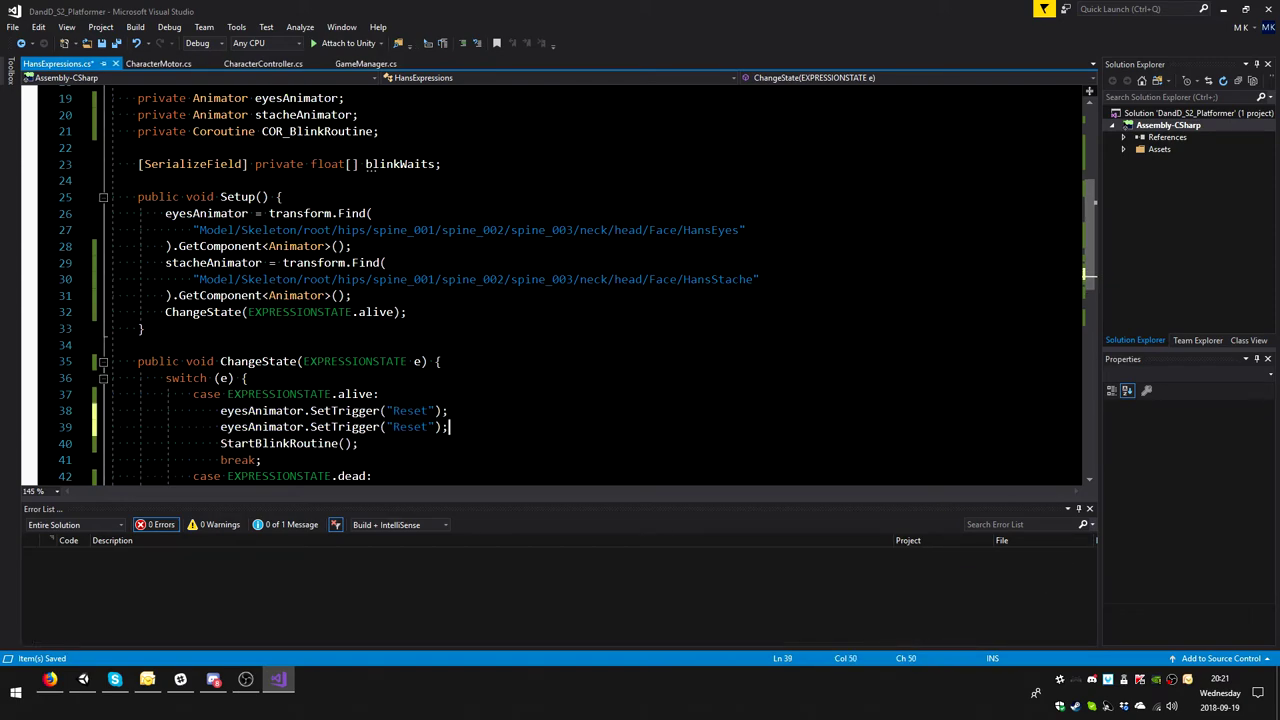
pyautogui.doubleClick(213, 262)
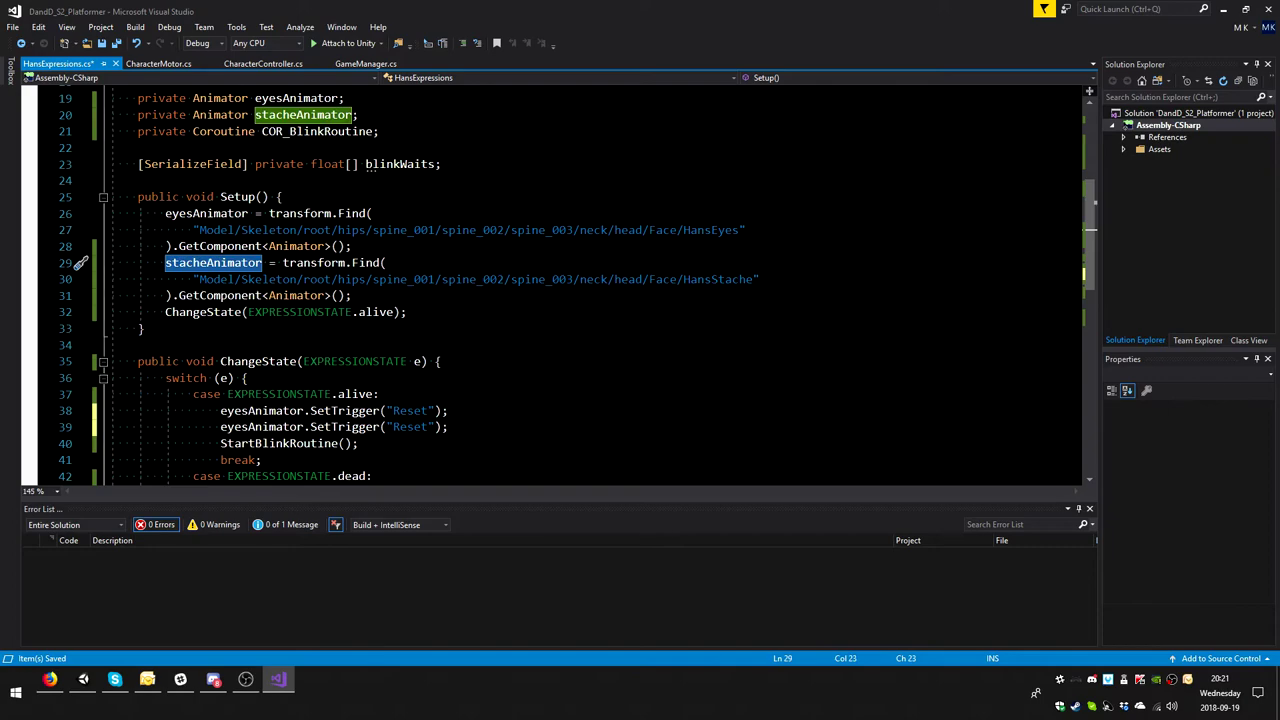
pyautogui.doubleClick(253, 426)
pyautogui.hotkey('ctrl', 'v')
pyautogui.press('End')
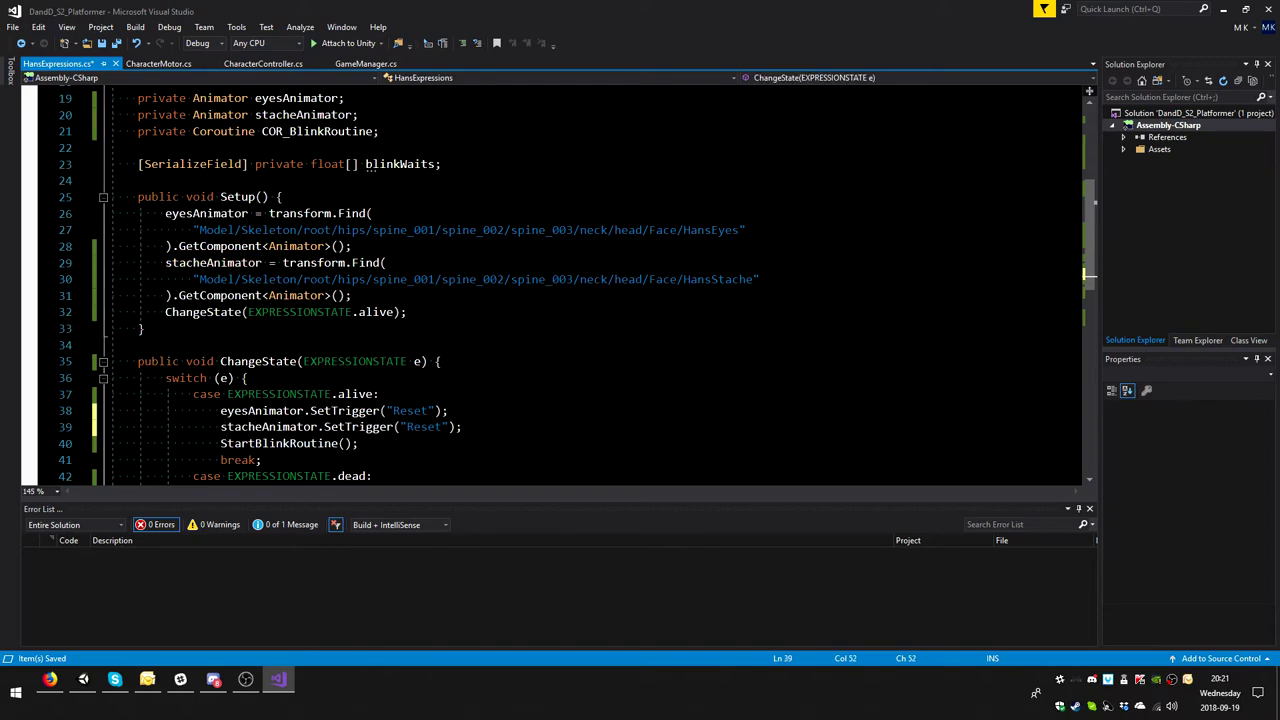
pyautogui.hotkey('ctrl', 's')
pyautogui.scroll(-3, 550, 280)
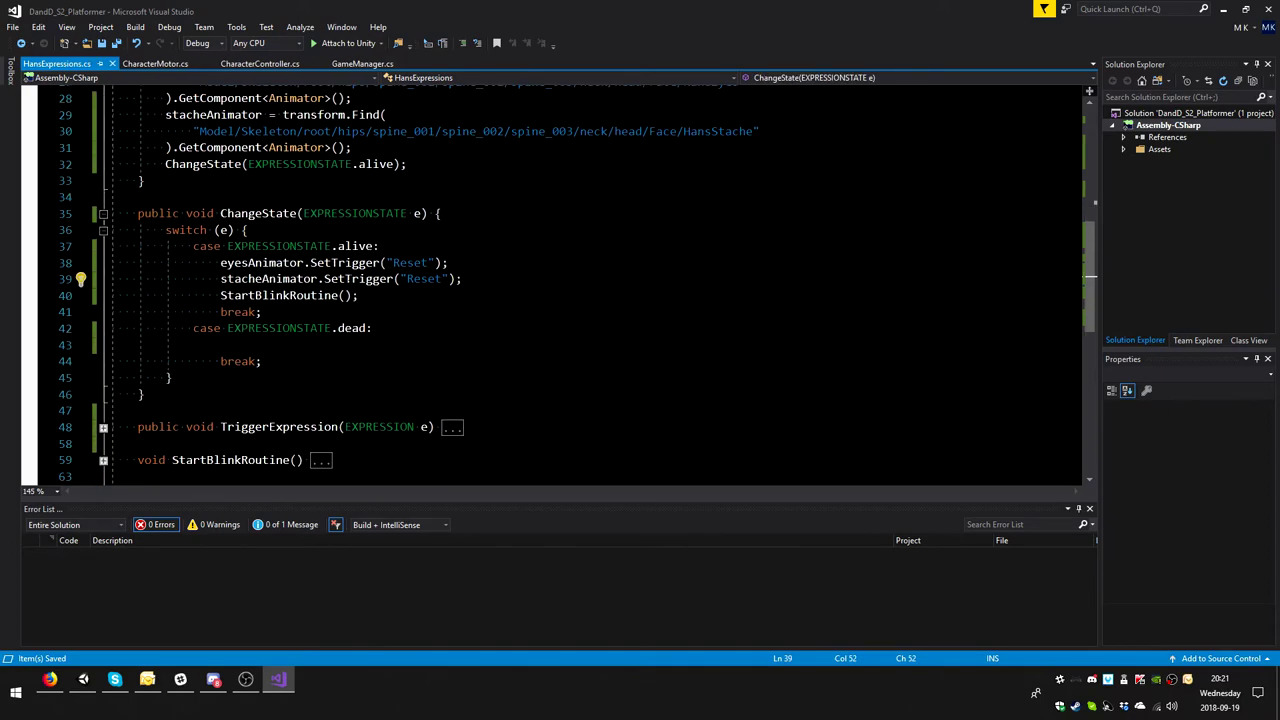
pyautogui.click(221, 344)
# - Widen the HansEyes animator graph area in Unity
pyautogui.click(83, 679)
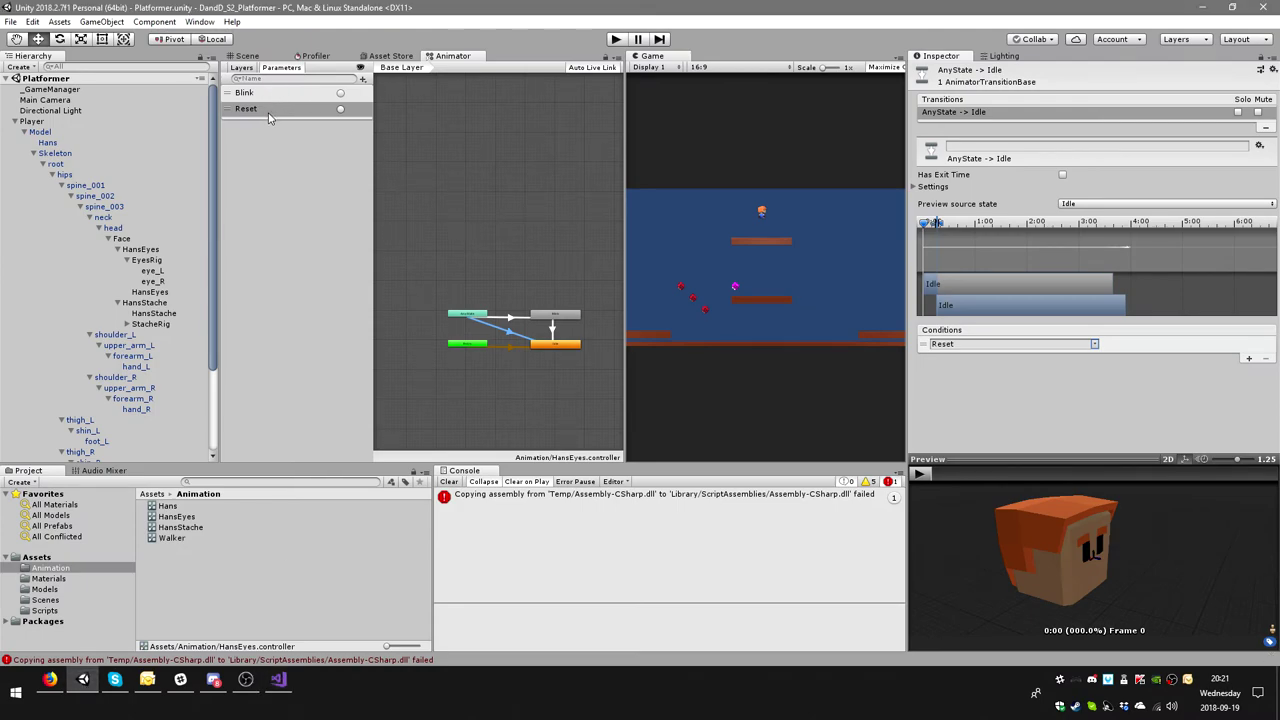
pyautogui.scroll(1, 556, 312)
pyautogui.scroll(2, 554, 314)
pyautogui.scroll(-2, 552, 316)
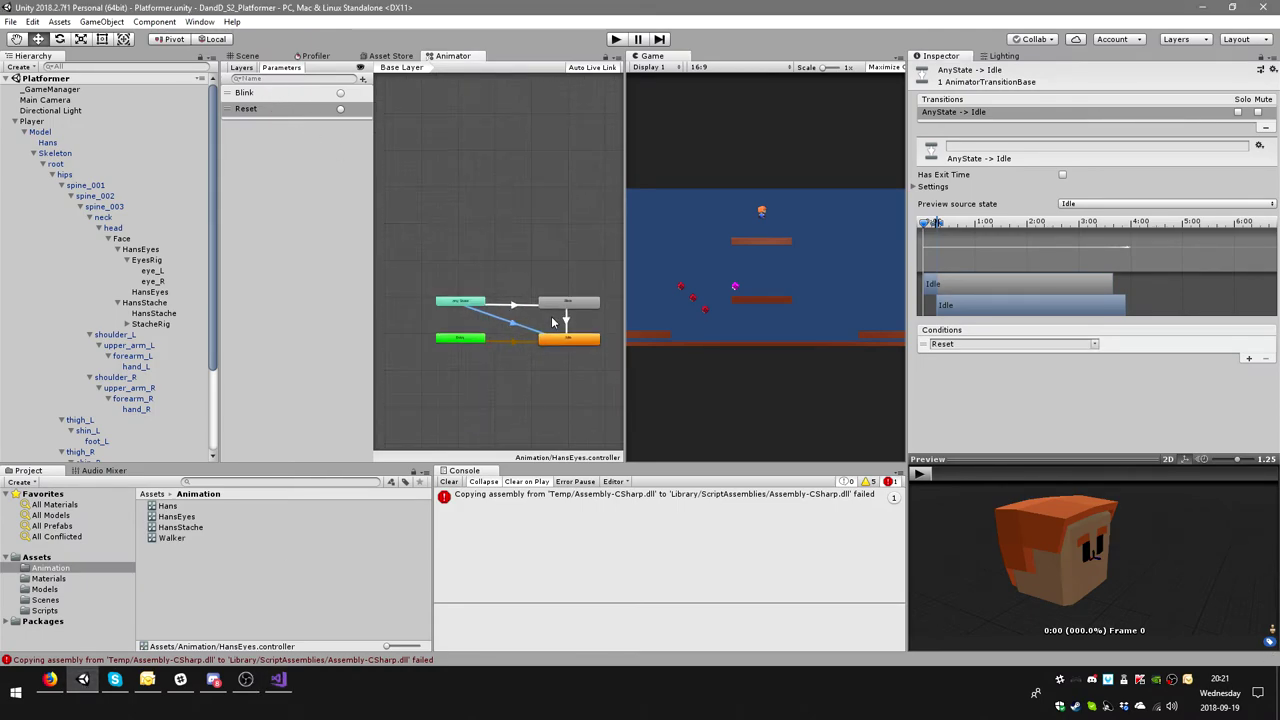
pyautogui.moveTo(622, 309); pyautogui.dragTo(688, 309)
pyautogui.moveTo(586, 291); pyautogui.dragTo(566, 274, button='middle')
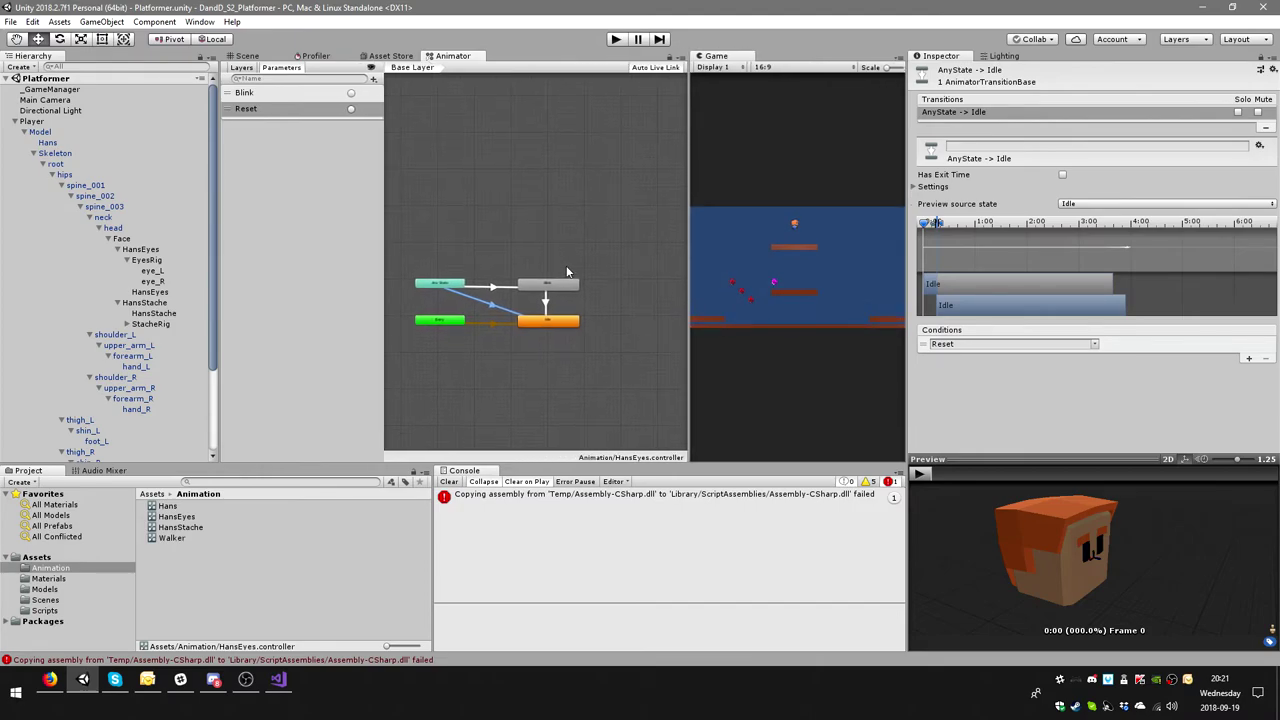
pyautogui.click(482, 258)
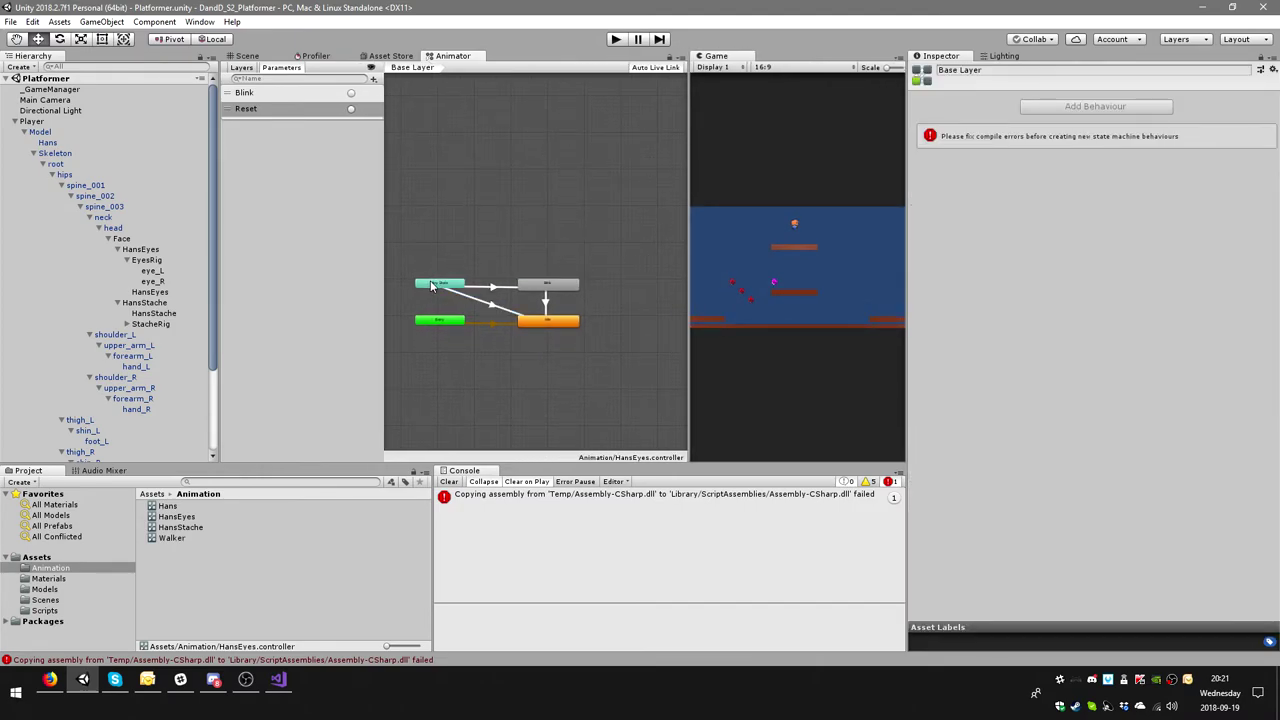
# - Move the Any State node to the right and reframe the graph
pyautogui.moveTo(431, 285); pyautogui.dragTo(632, 287)
pyautogui.click(564, 286)
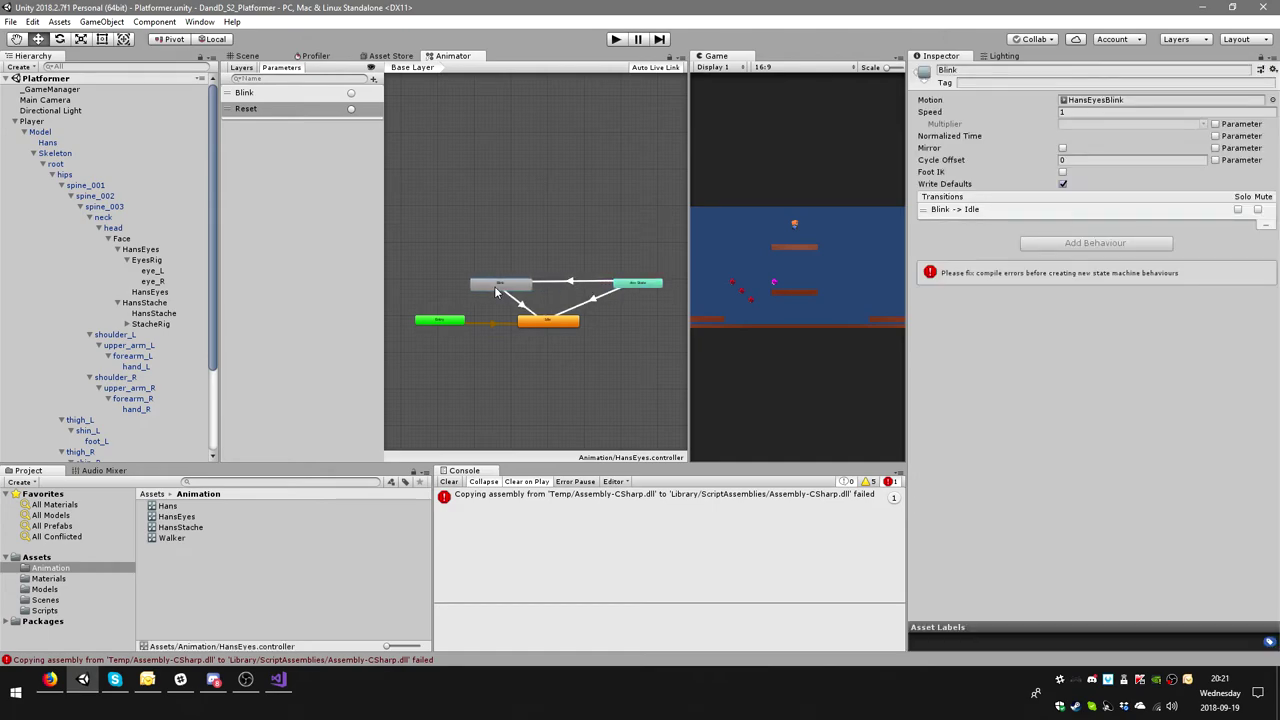
pyautogui.moveTo(497, 286); pyautogui.dragTo(390, 282, button='middle')
pyautogui.scroll(2, 390, 282)
pyautogui.rightClick(466, 233)
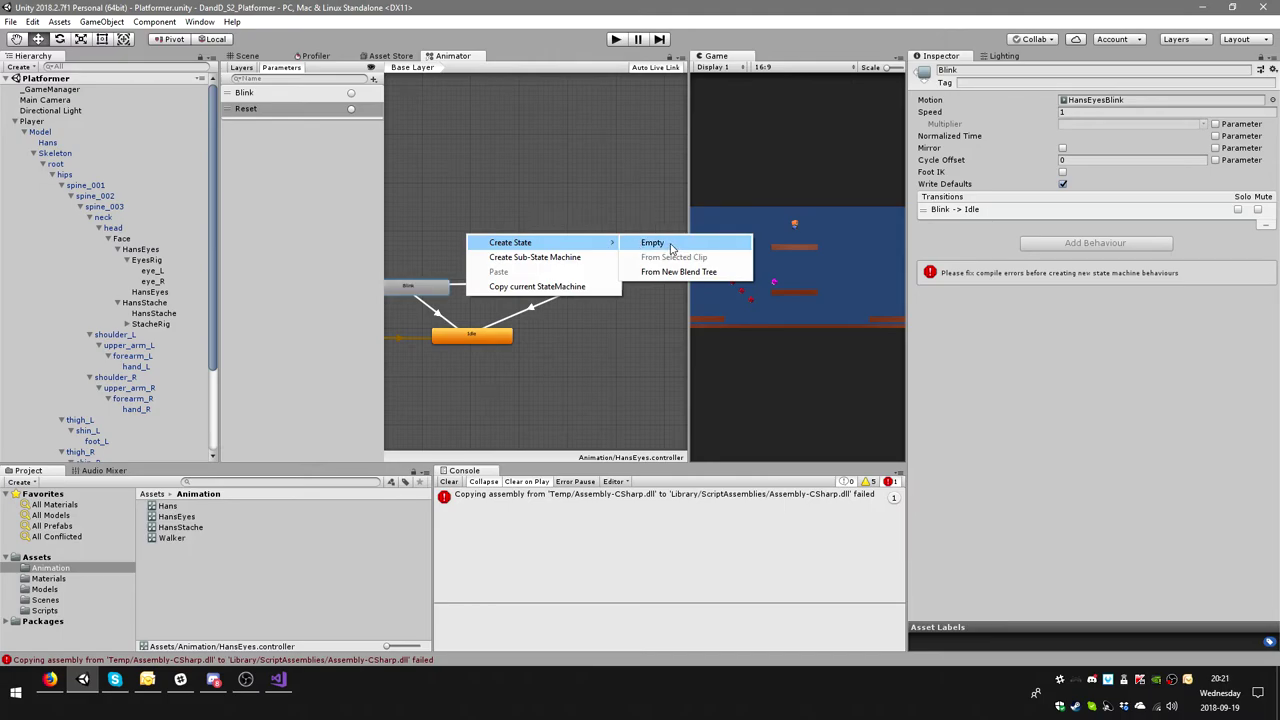
# - Create an empty state above Blink and set its motion to the HansEyesClosed clip
pyautogui.click(672, 247)
pyautogui.moveTo(506, 243); pyautogui.dragTo(474, 244)
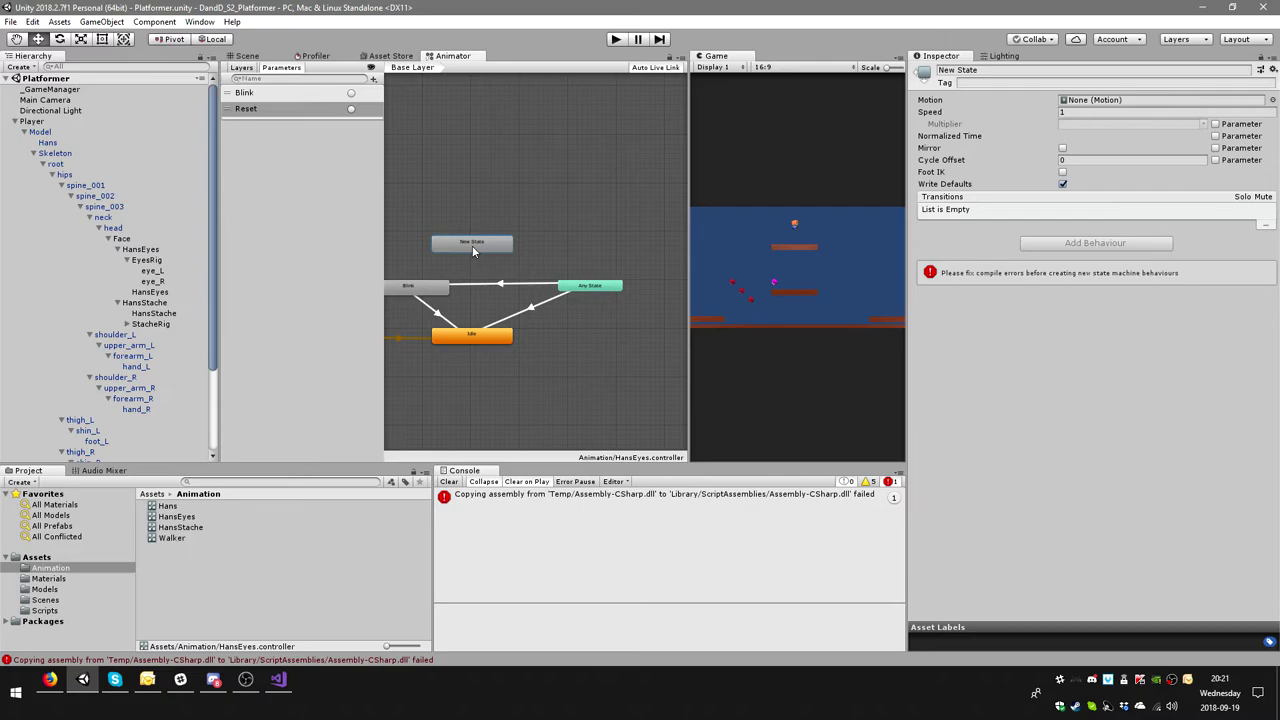
pyautogui.click(1272, 100)
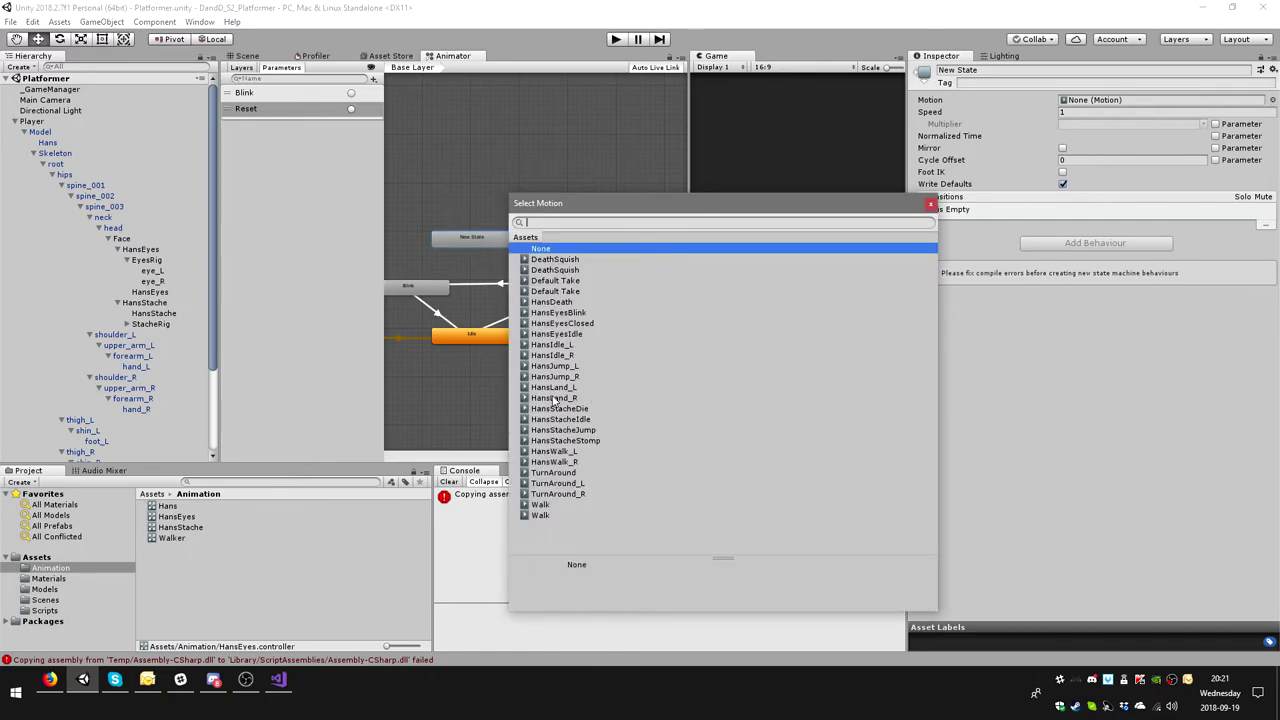
pyautogui.click(581, 324)
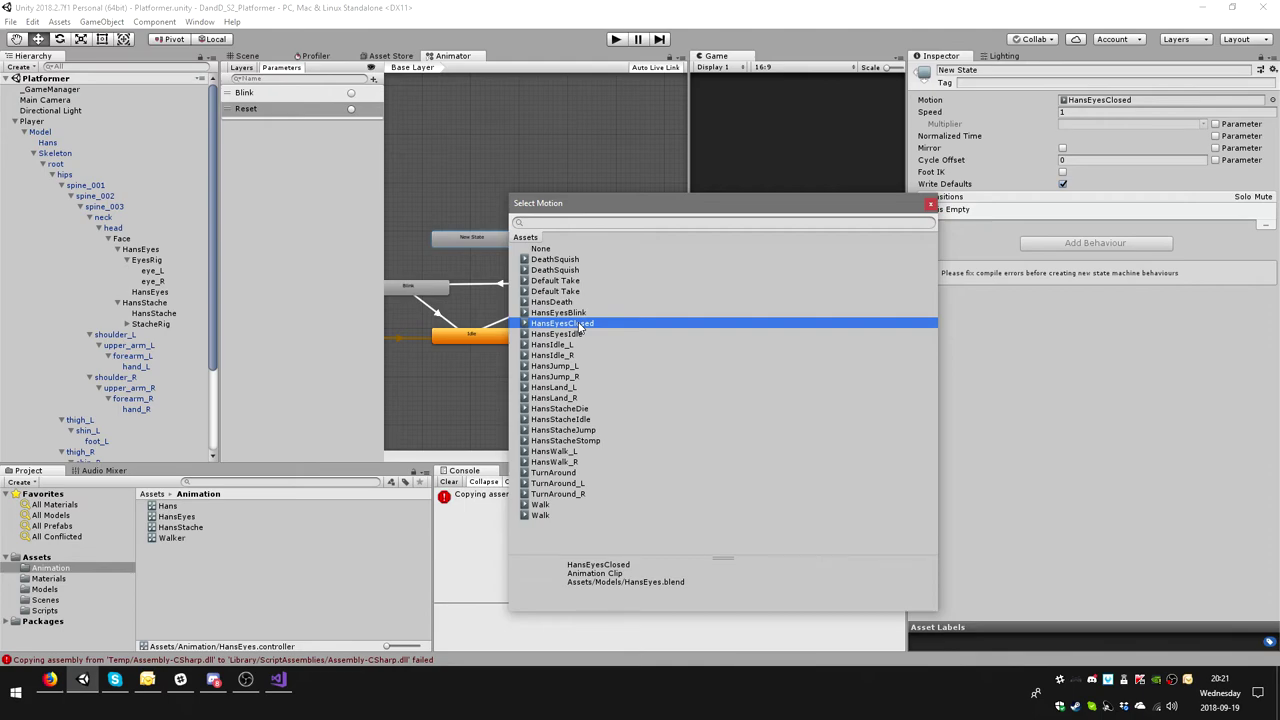
pyautogui.click(580, 333)
pyautogui.click(581, 325)
pyautogui.click(584, 333)
pyautogui.click(584, 325)
pyautogui.doubleClick(598, 326)
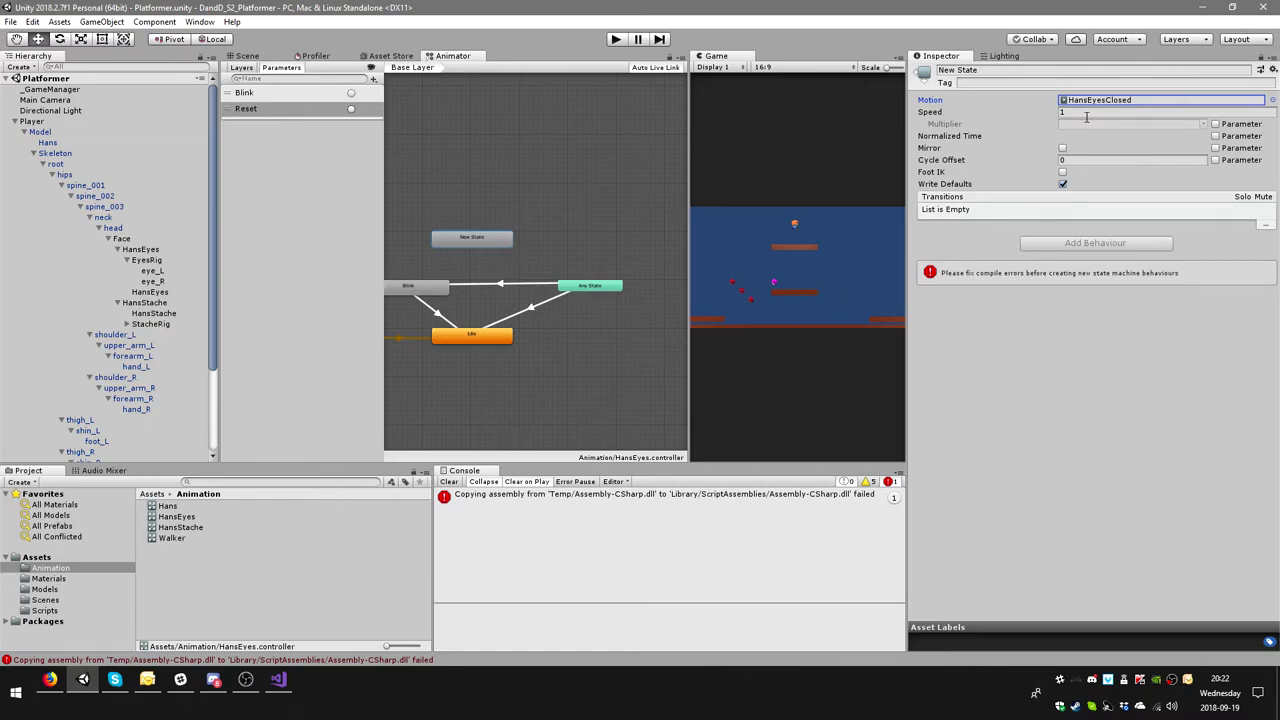
# - Rename the state EyesClosed and inspect the HansEyesClosed clip's import settings in HansEyes.blend
pyautogui.click(980, 70)
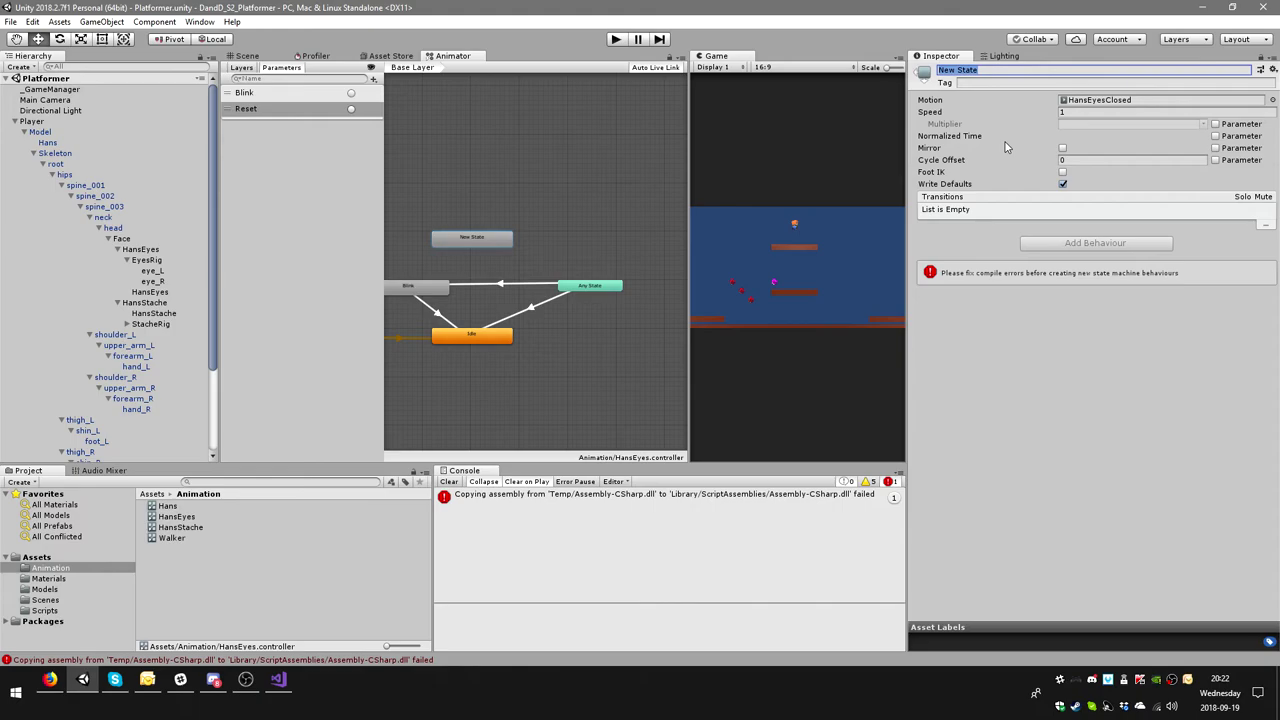
pyautogui.write('EyesClo')
pyautogui.write('sed')
pyautogui.click(1096, 101)
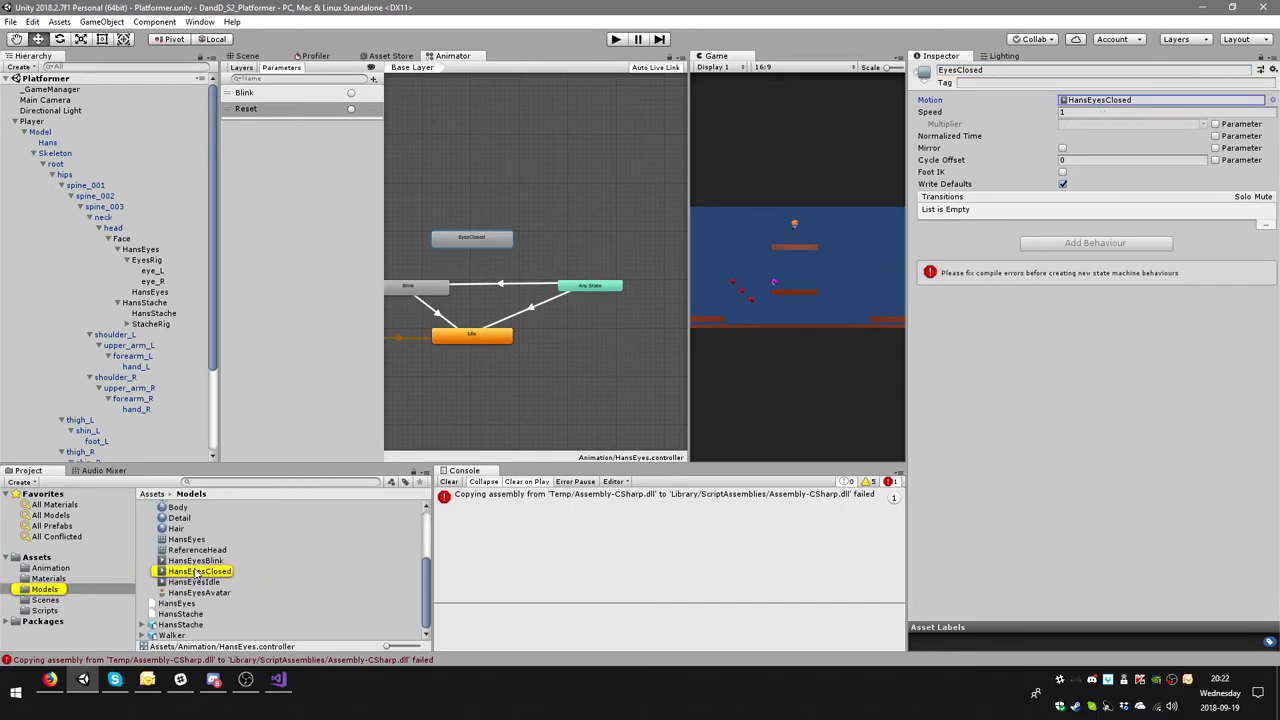
pyautogui.click(341, 570)
pyautogui.scroll(3, 325, 512)
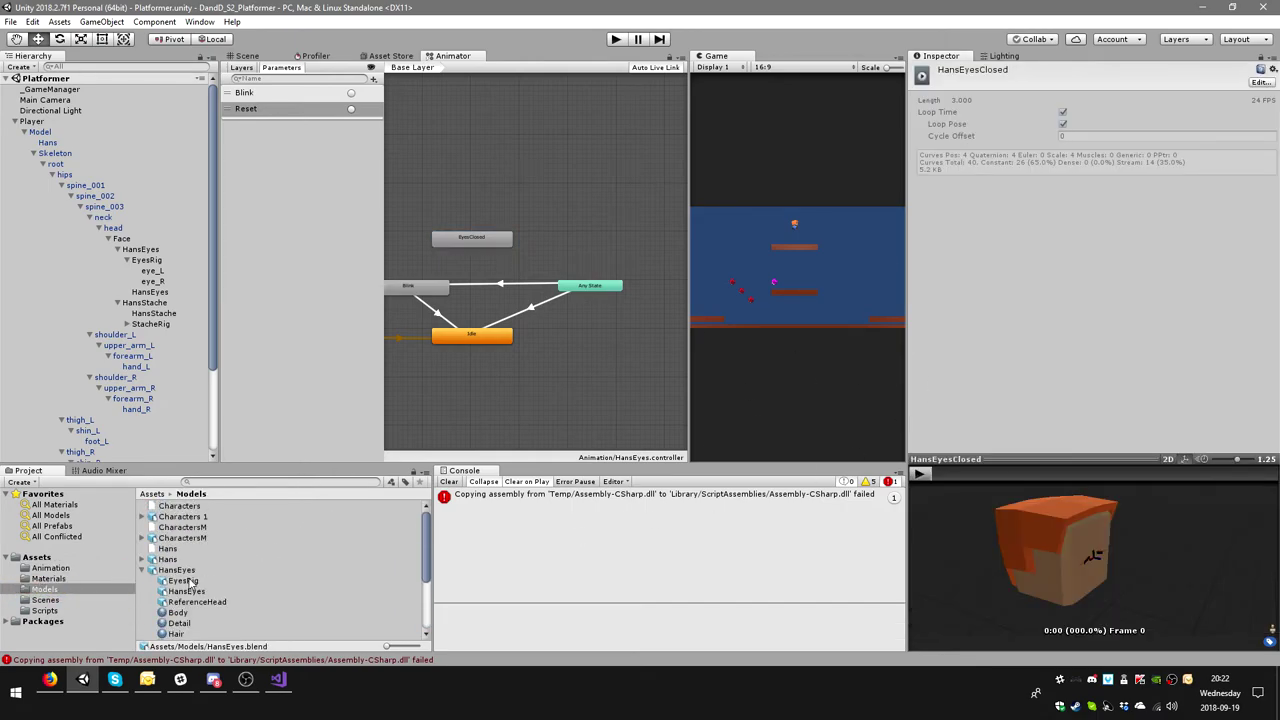
pyautogui.click(228, 569)
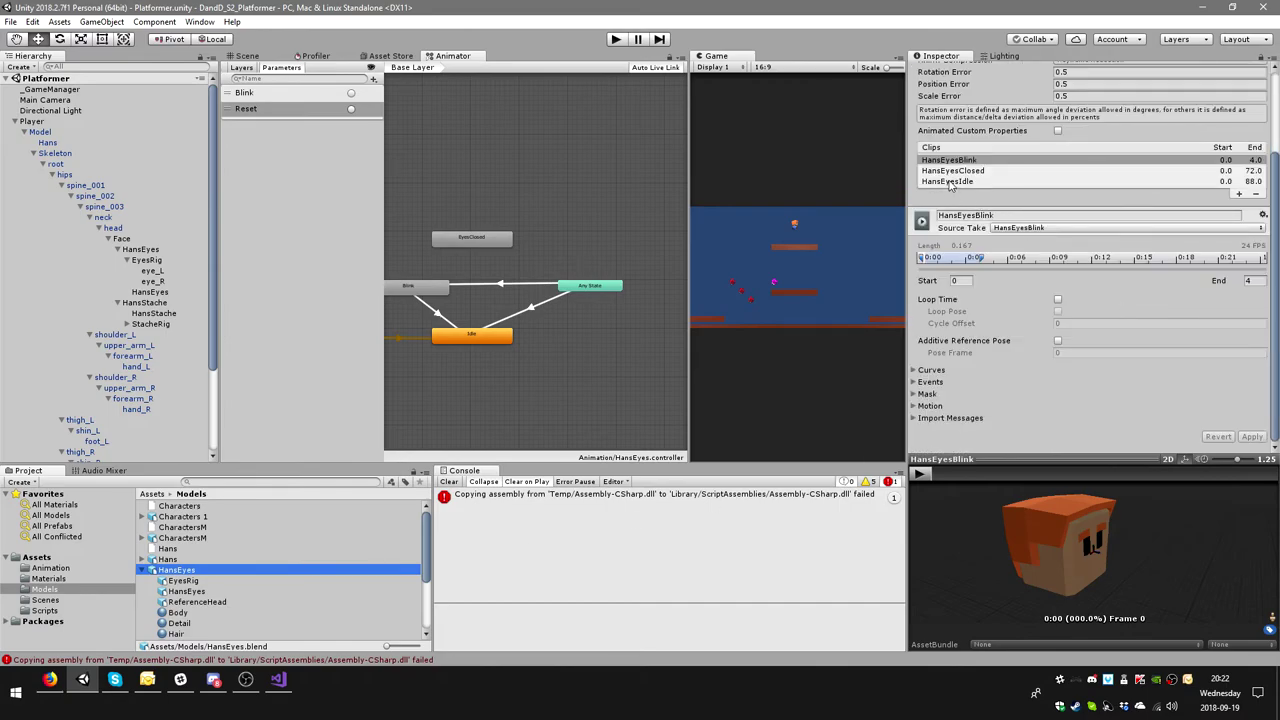
pyautogui.click(978, 171)
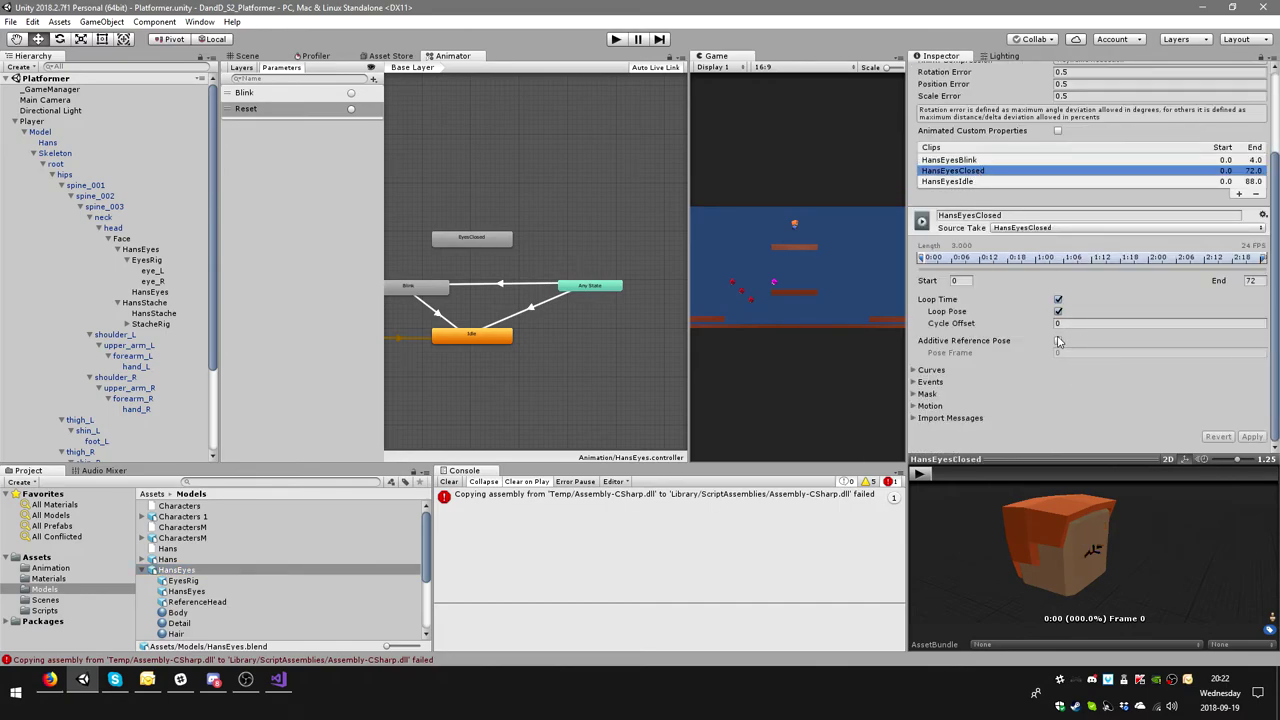
pyautogui.moveTo(518, 262); pyautogui.dragTo(593, 276, button='middle')
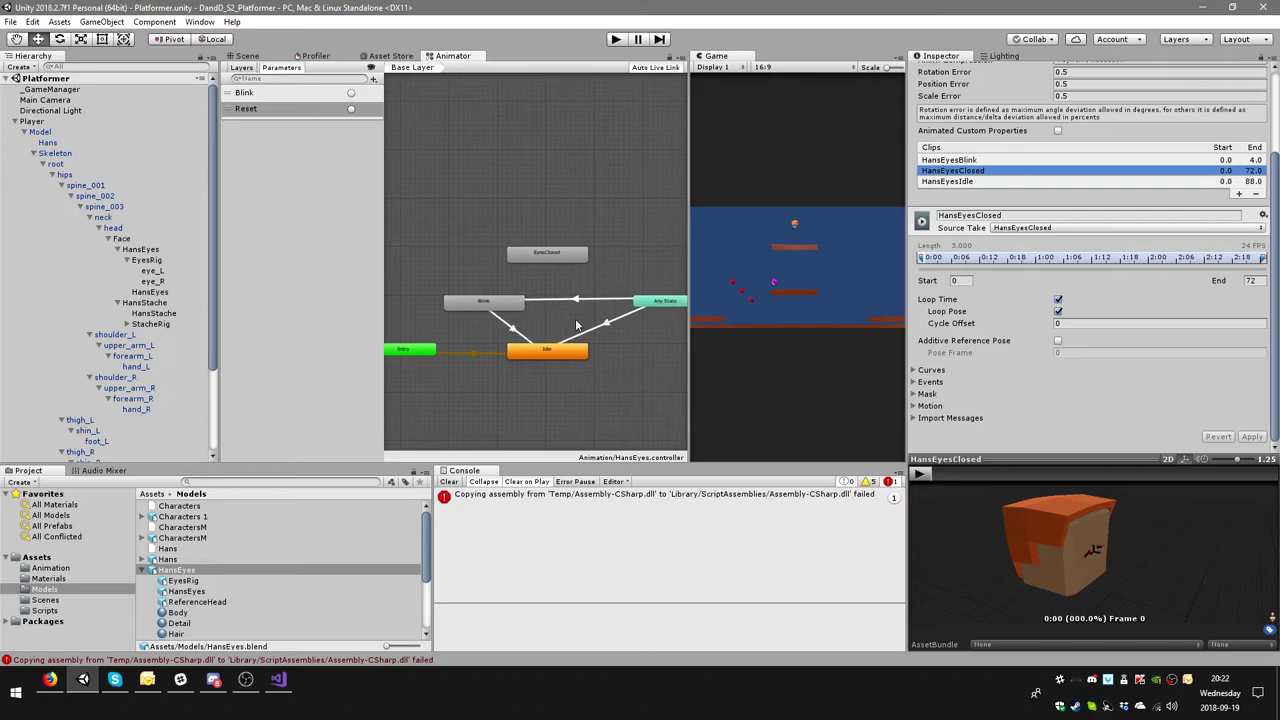
# - Create a transition from Any State to the EyesClosed state
pyautogui.click(655, 301)
pyautogui.rightClick(655, 301)
pyautogui.click(700, 307)
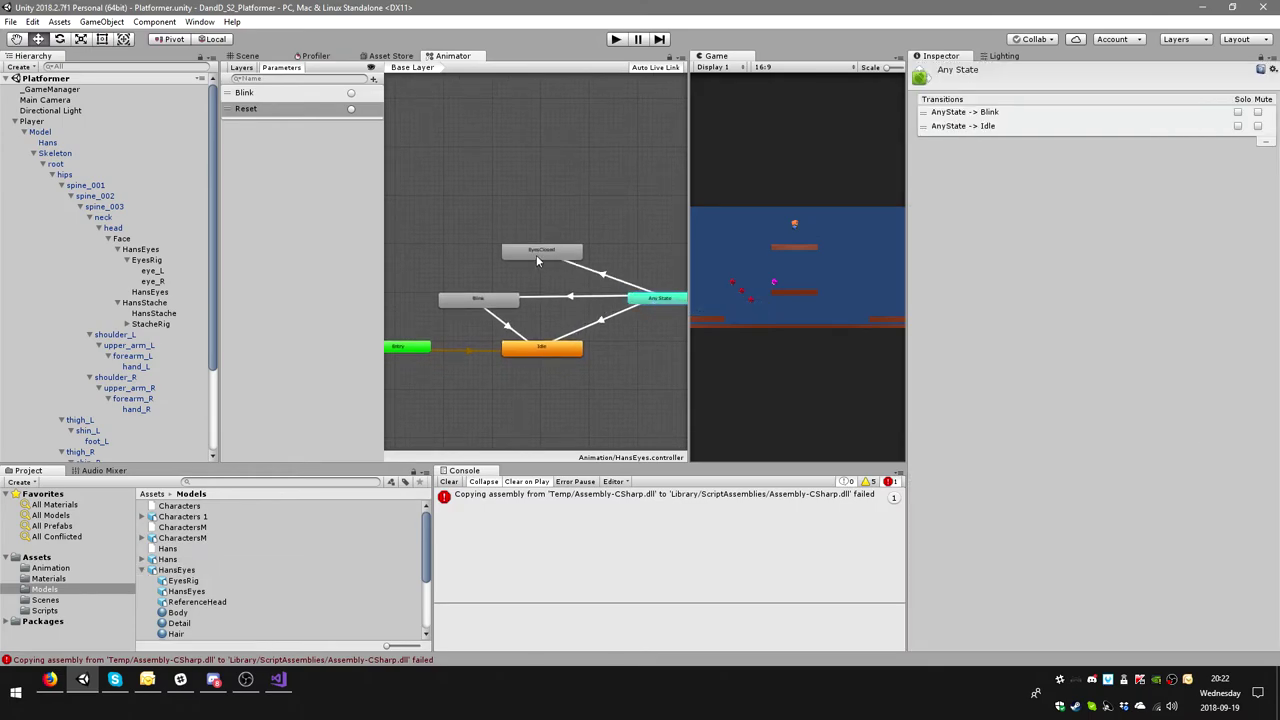
pyautogui.click(545, 256)
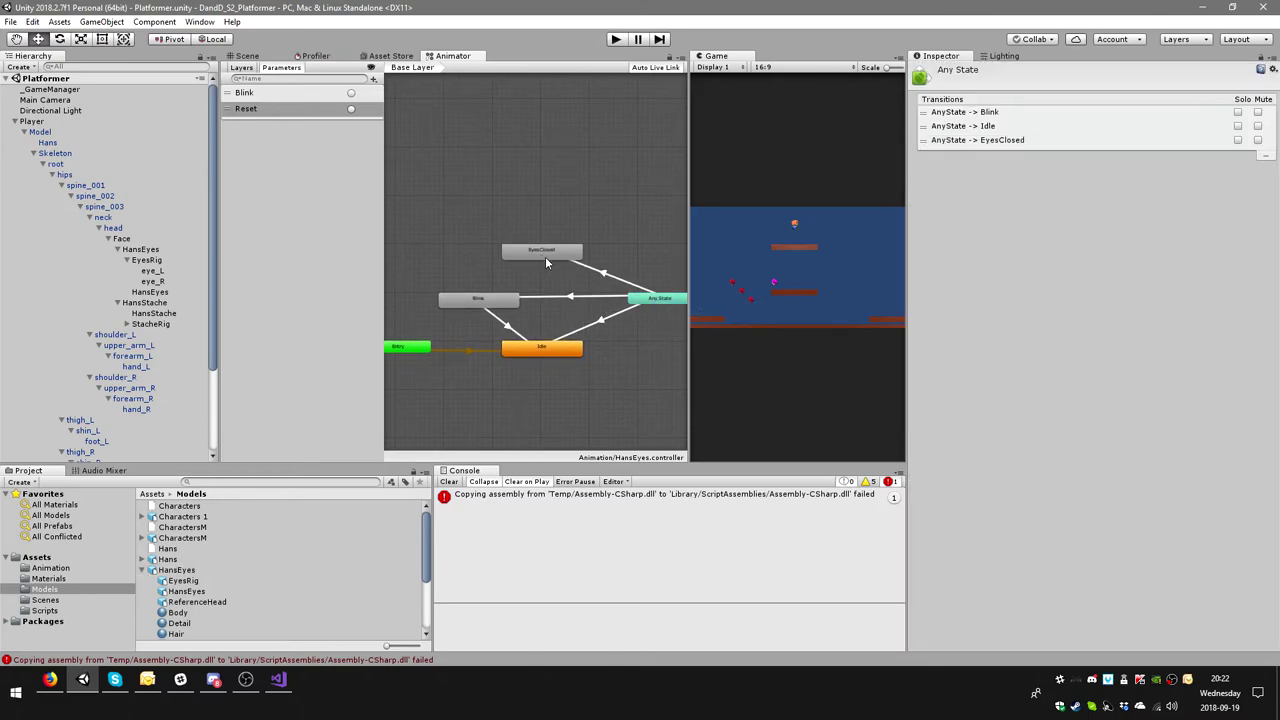
# - Add a Die trigger parameter and make it the transition's condition
pyautogui.click(374, 80)
pyautogui.click(405, 139)
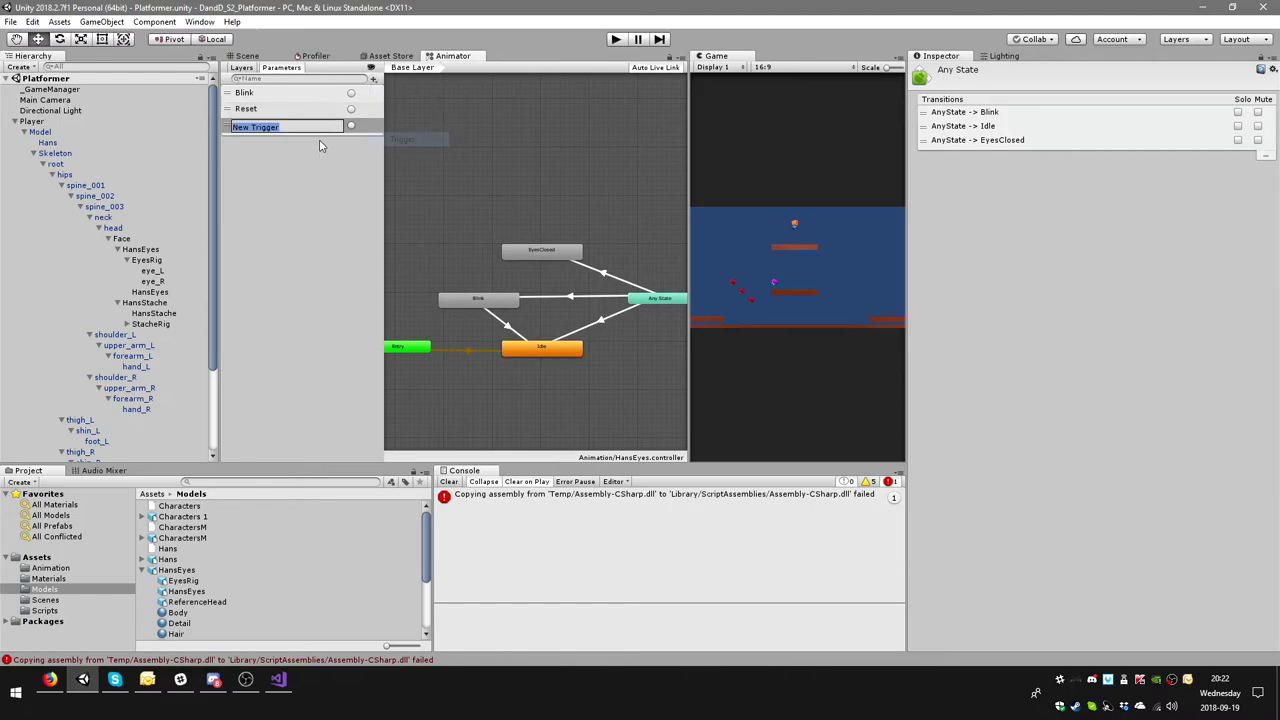
pyautogui.write('d')
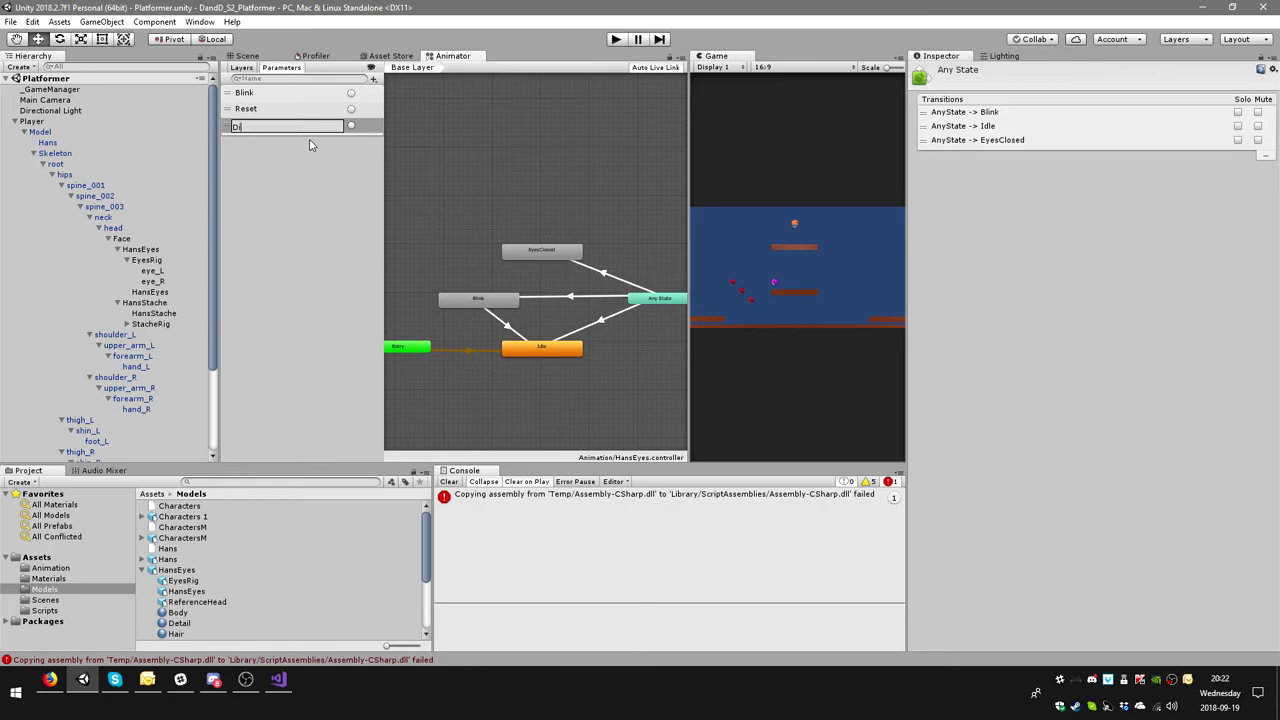
pyautogui.write('e')
pyautogui.press('Return')
pyautogui.click(603, 272)
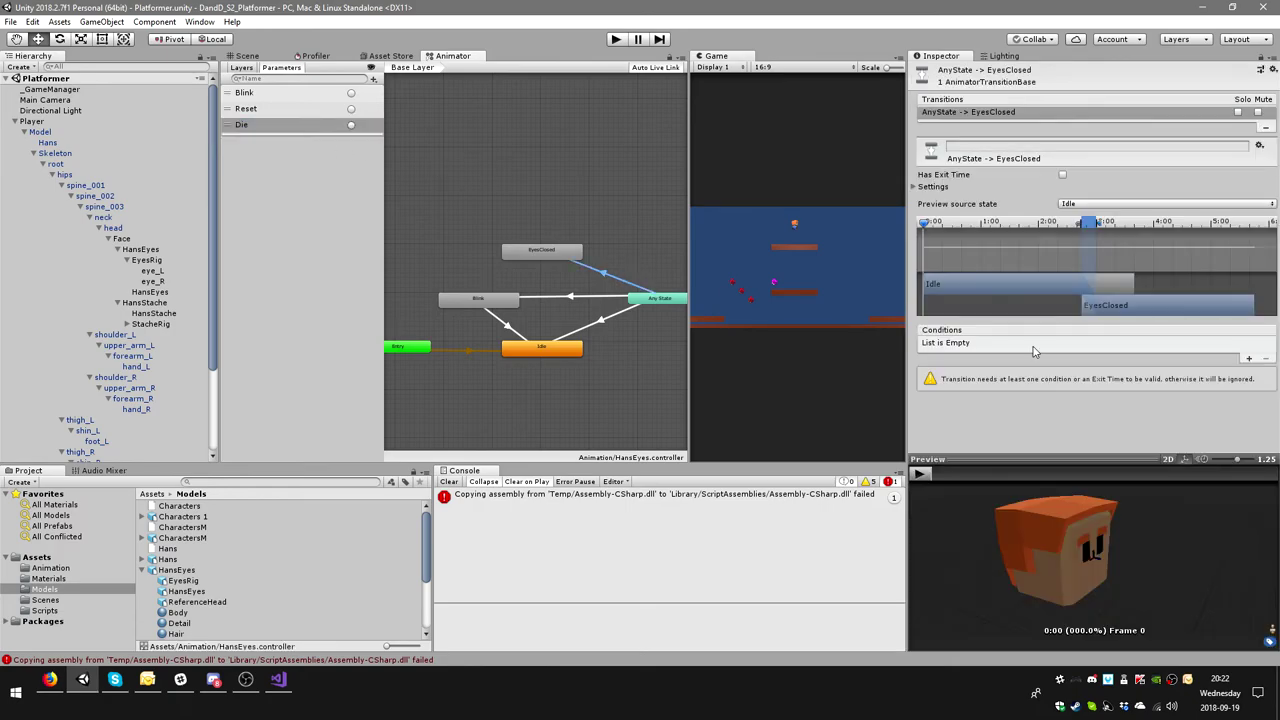
pyautogui.click(1247, 358)
pyautogui.click(1097, 350)
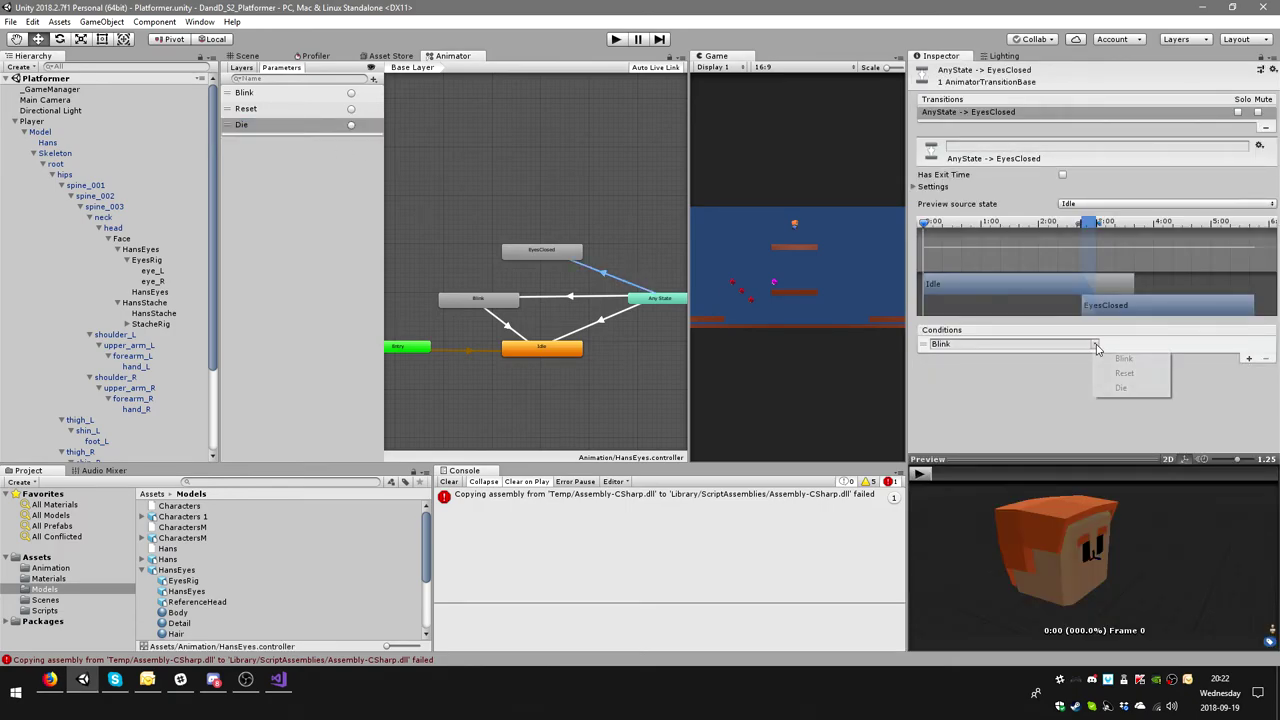
pyautogui.click(1140, 389)
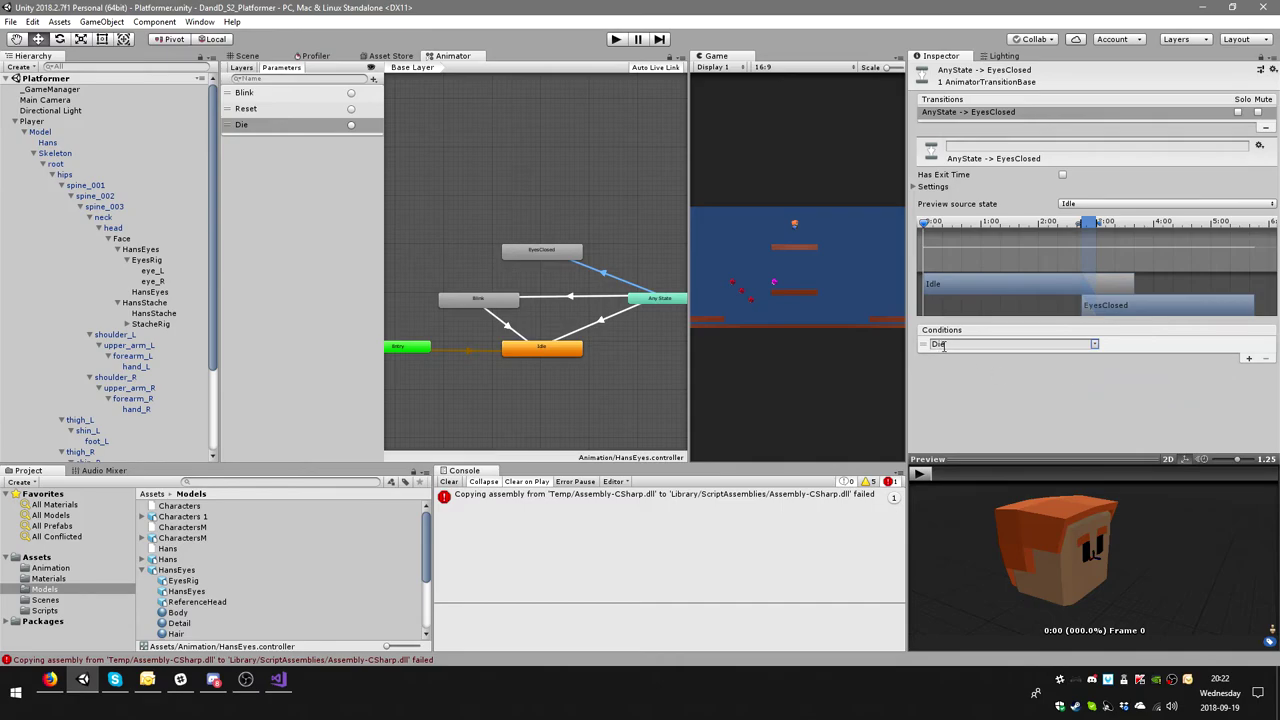
# - Move the transition start so EyesClosed begins at 0:00, then preview the transition
pyautogui.click(549, 256)
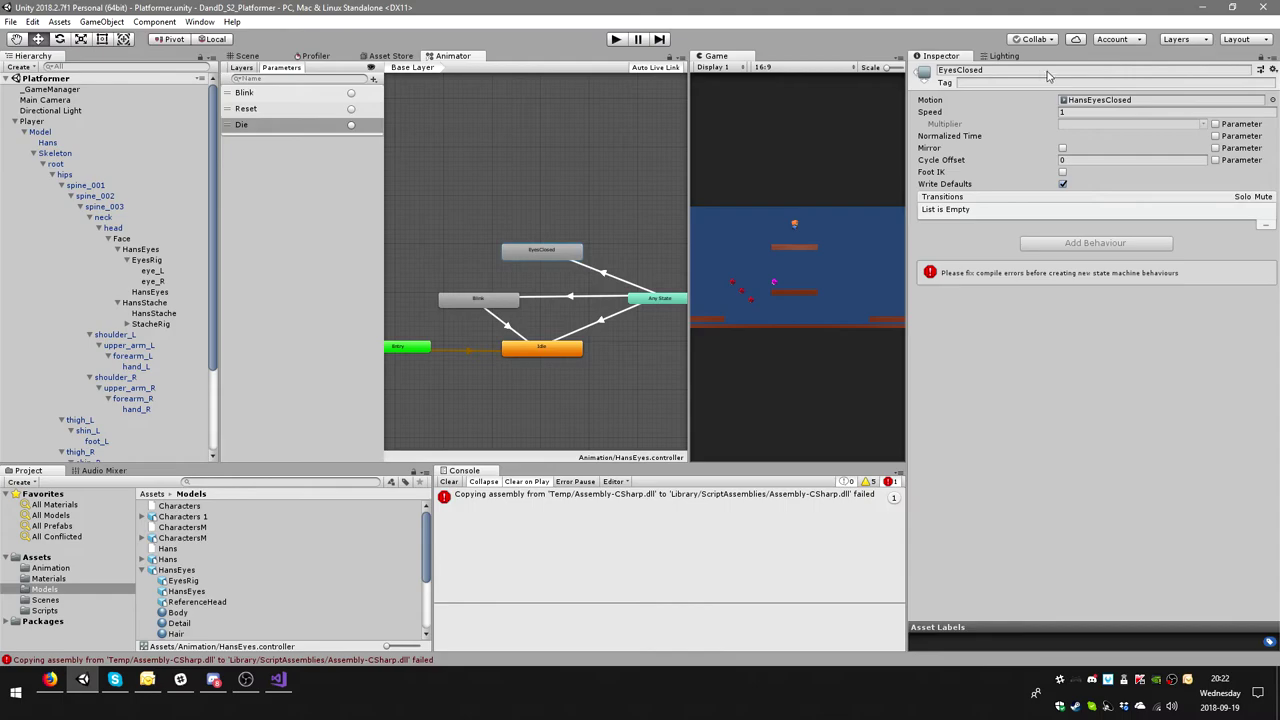
pyautogui.click(630, 292)
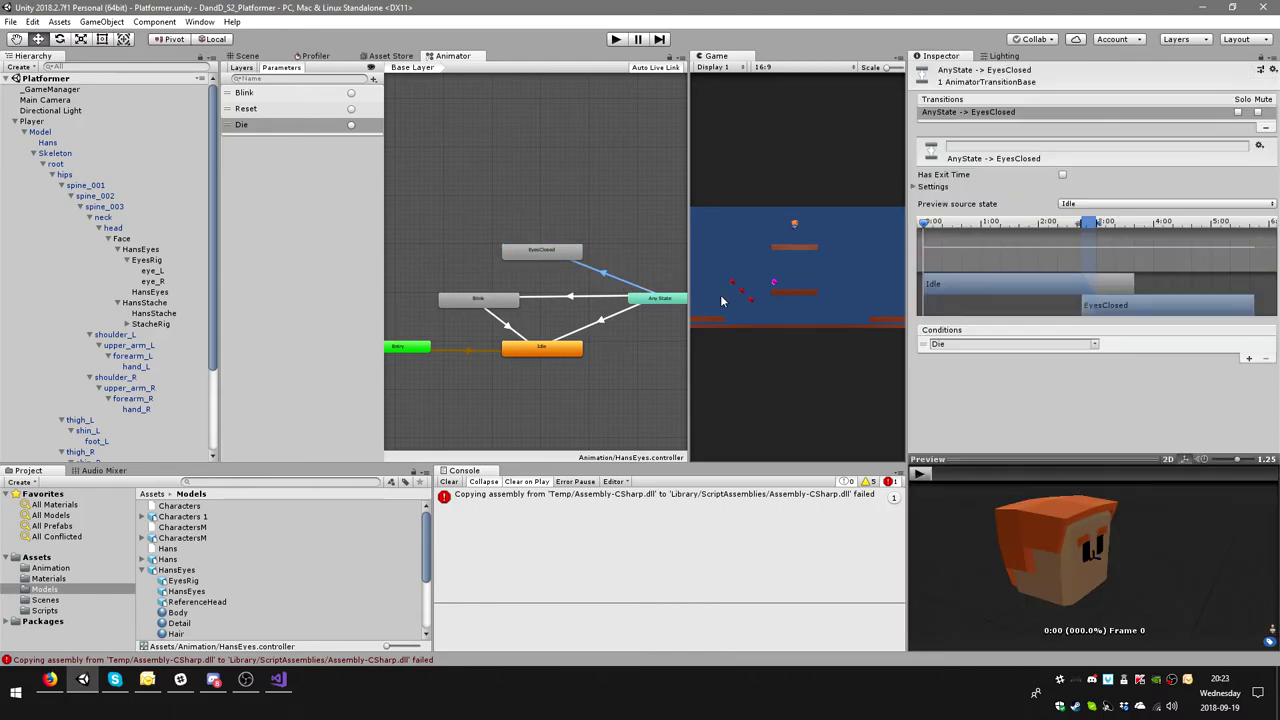
pyautogui.moveTo(1092, 228); pyautogui.dragTo(934, 236)
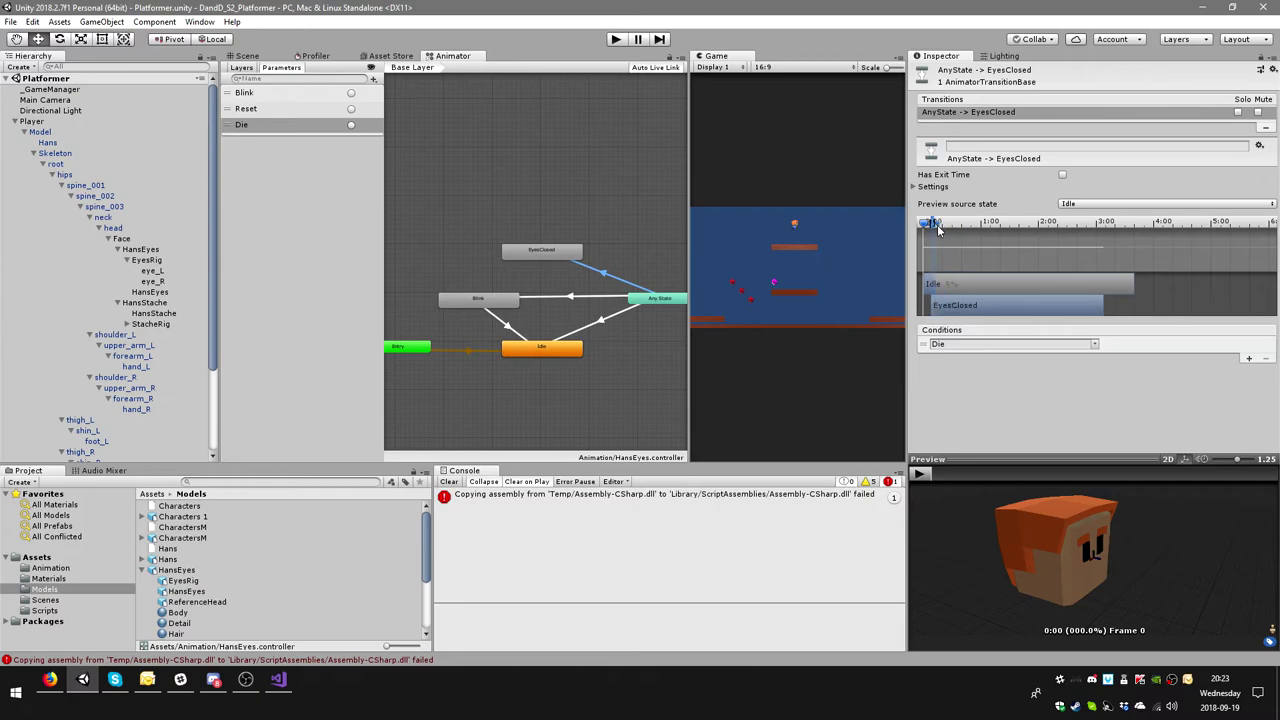
pyautogui.click(919, 477)
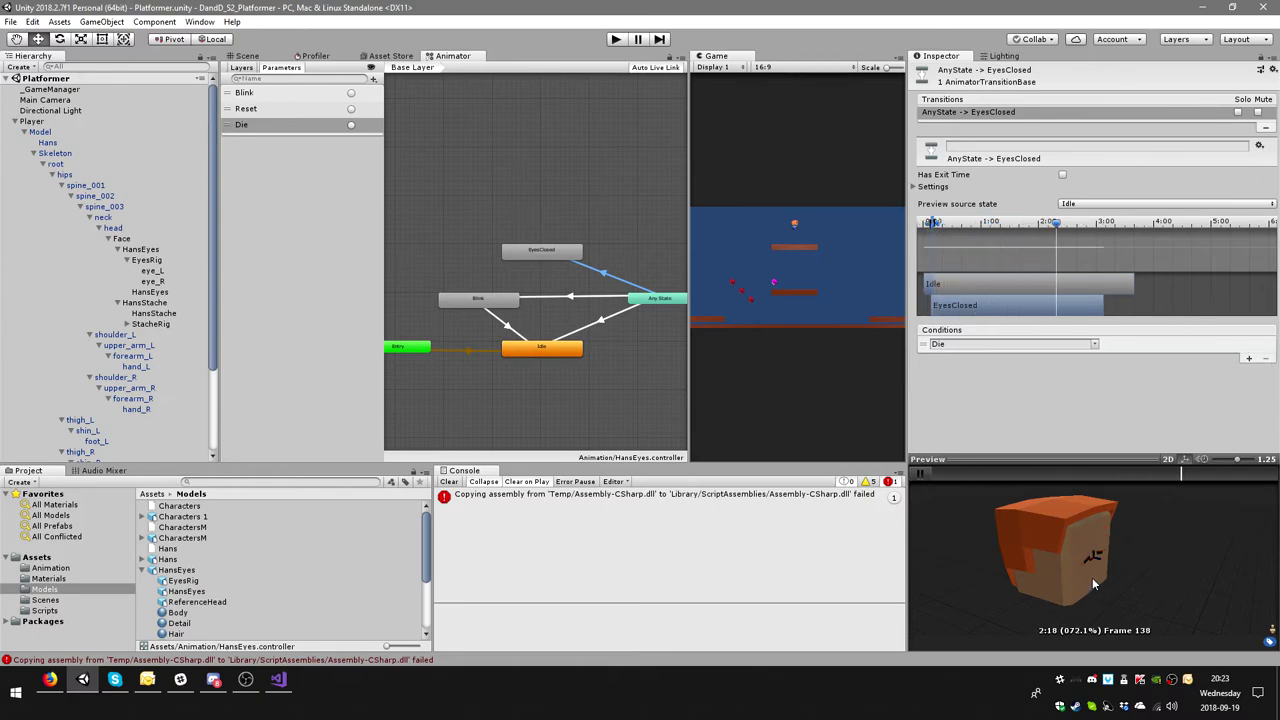
pyautogui.click(919, 475)
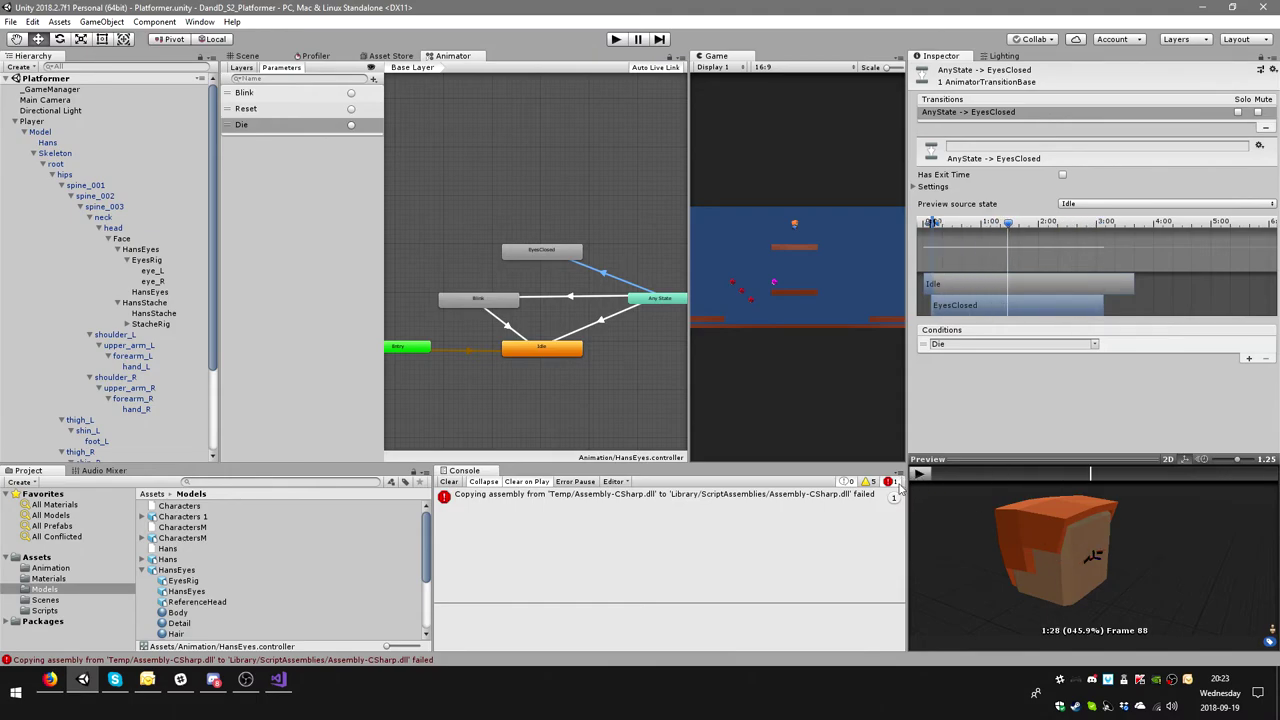
# - Paste the two trigger lines into the dead case, change Reset to Die in both, and save
pyautogui.click(280, 688)
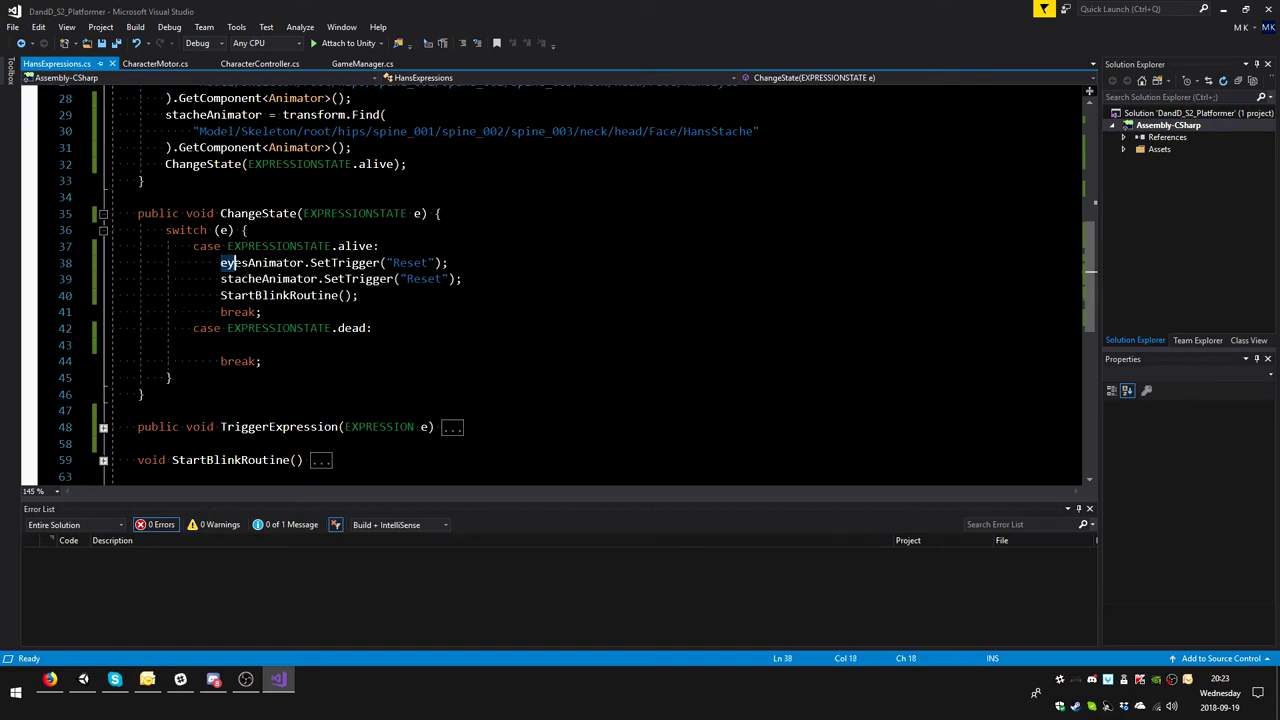
pyautogui.moveTo(220, 262); pyautogui.dragTo(462, 279)
pyautogui.hotkey('ctrl', 'c')
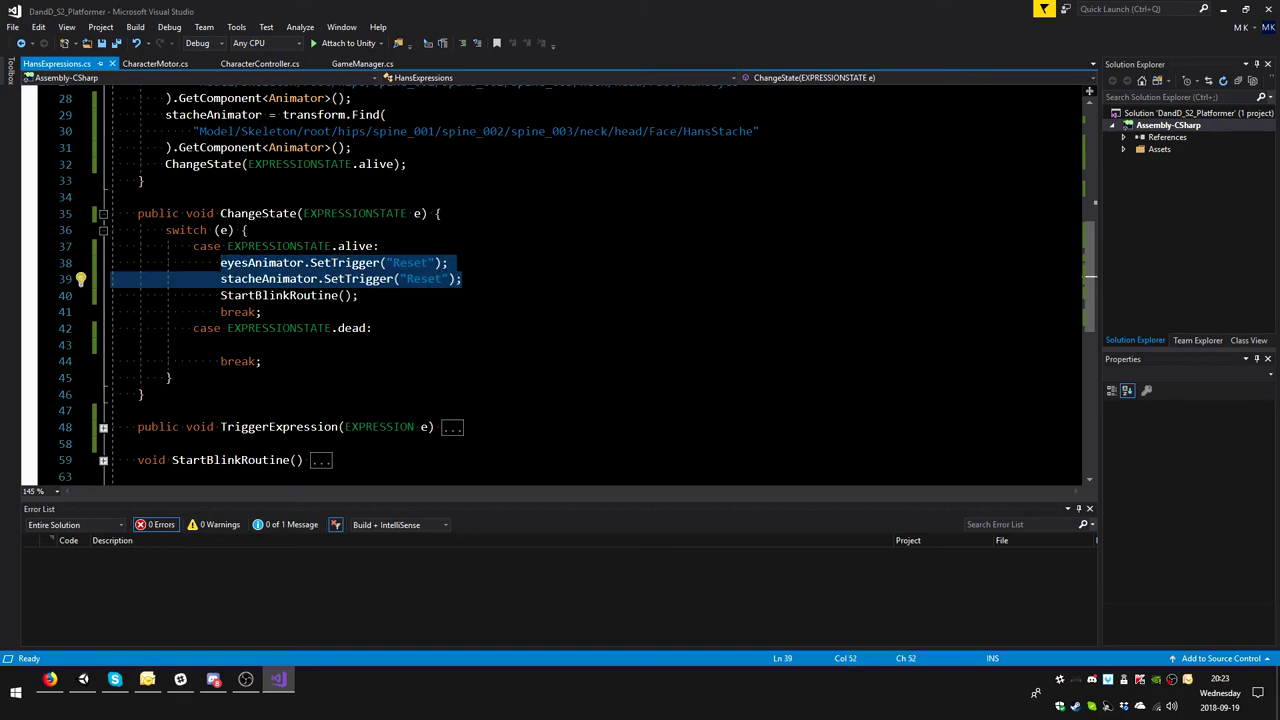
pyautogui.click(220, 344)
pyautogui.hotkey('ctrl', 'v')
pyautogui.doubleClick(410, 344)
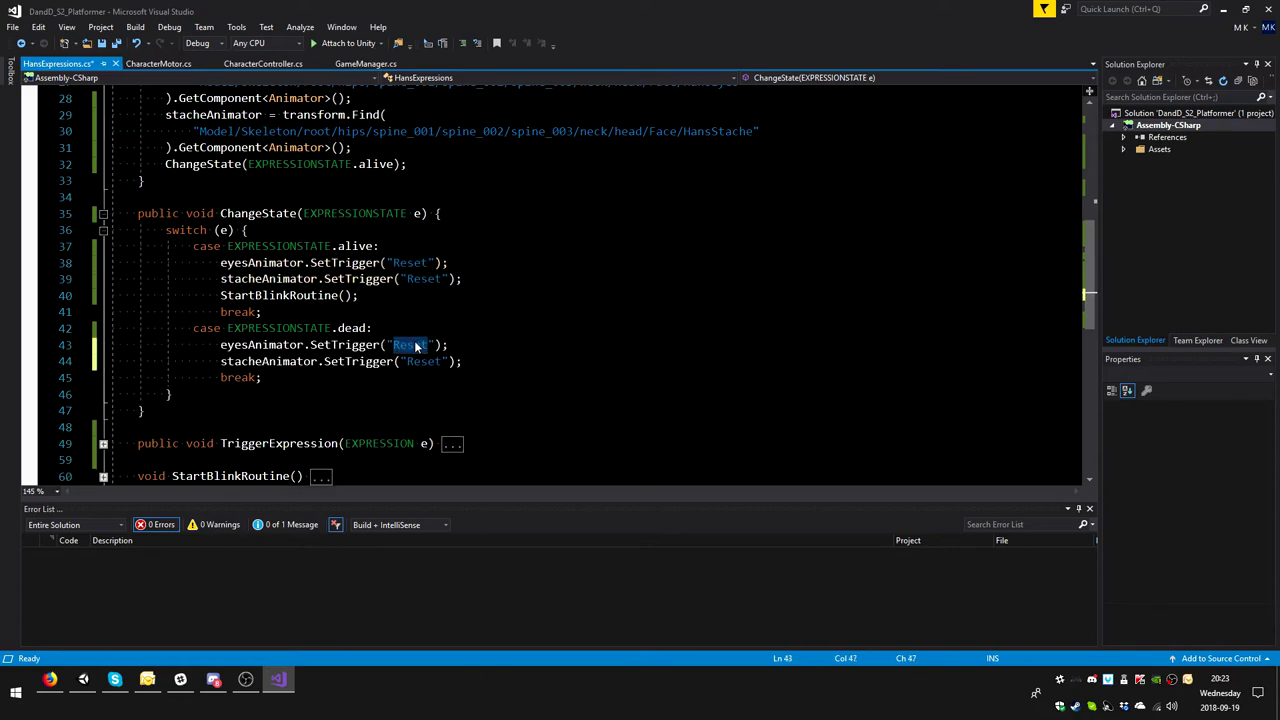
pyautogui.write('Die')
pyautogui.doubleClick(410, 361)
pyautogui.write('Die')
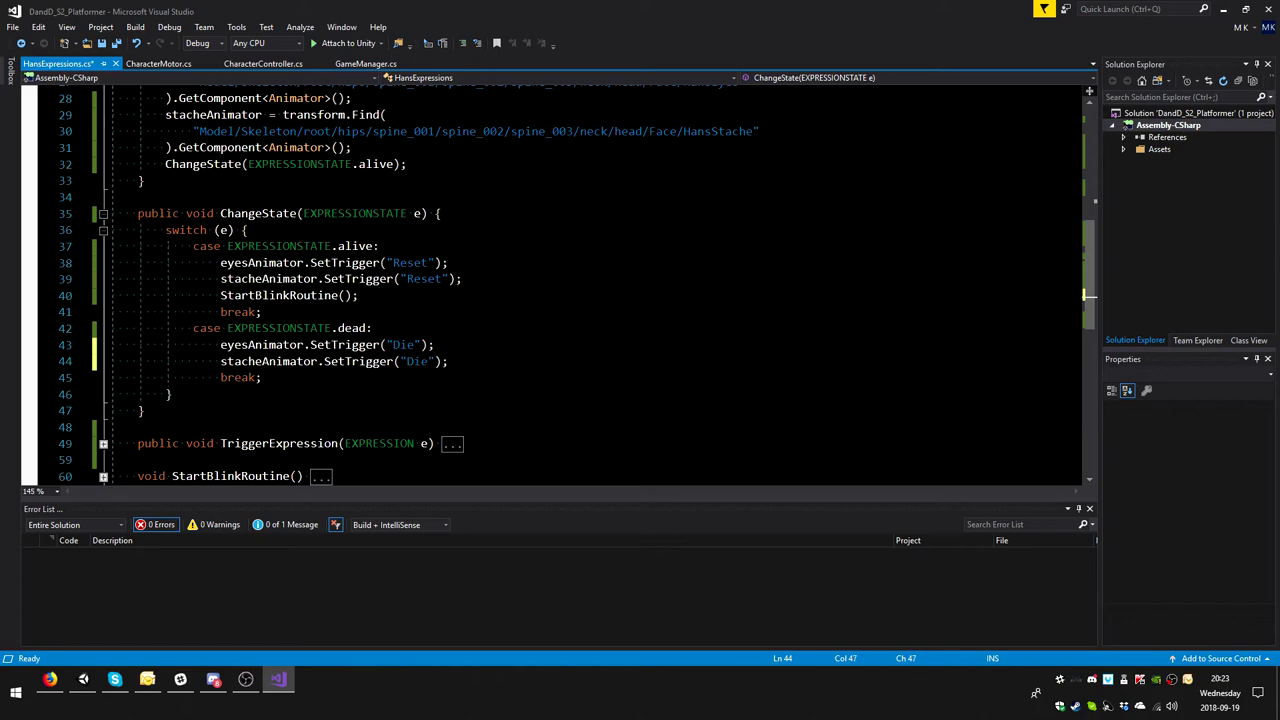
pyautogui.hotkey('ctrl', 's')
# - Collapse the Setup and ChangeState method bodies in HansExpressions.cs
pyautogui.scroll(-2, 550, 285)
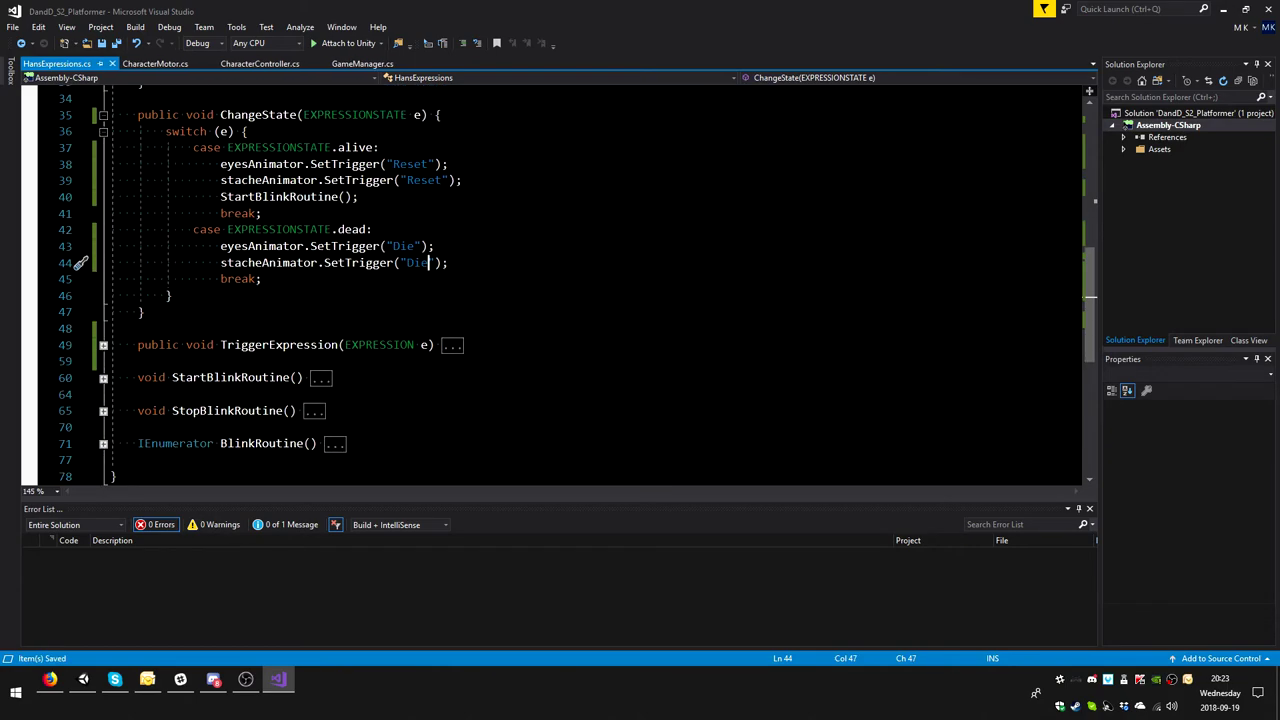
pyautogui.click(338, 344)
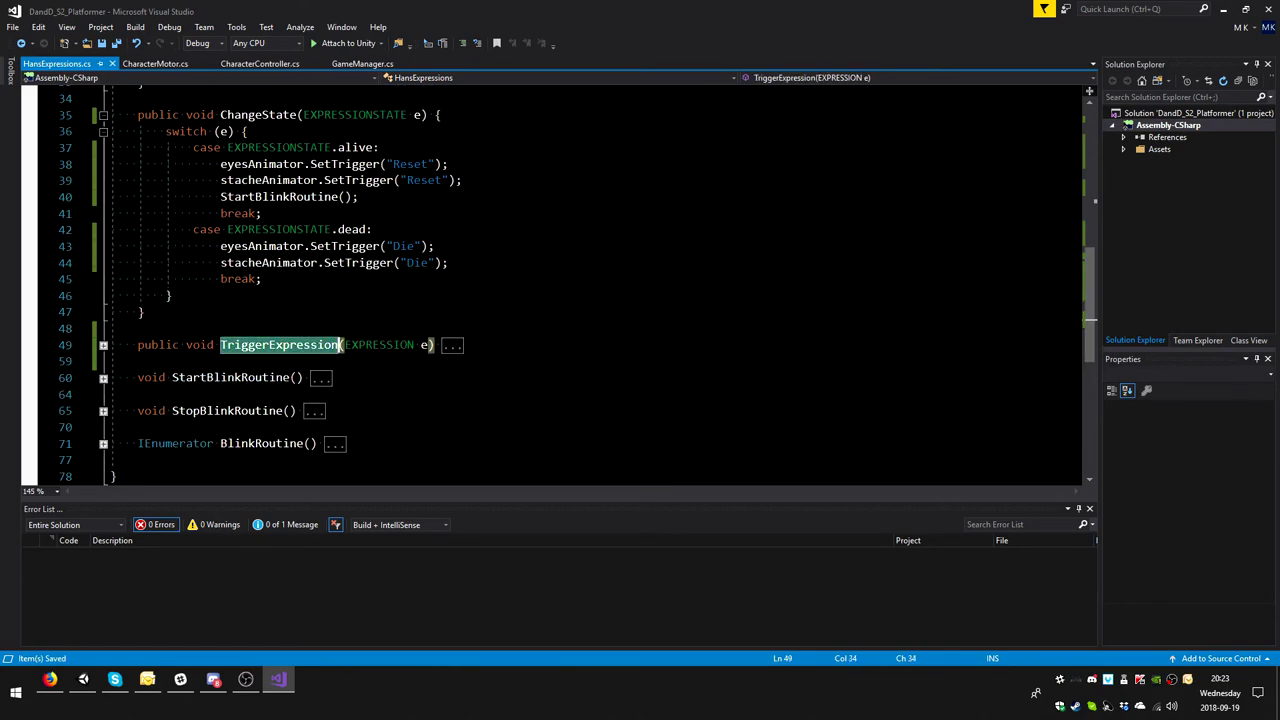
pyautogui.scroll(2, 330, 345)
pyautogui.scroll(2, 100, 315)
pyautogui.click(103, 312)
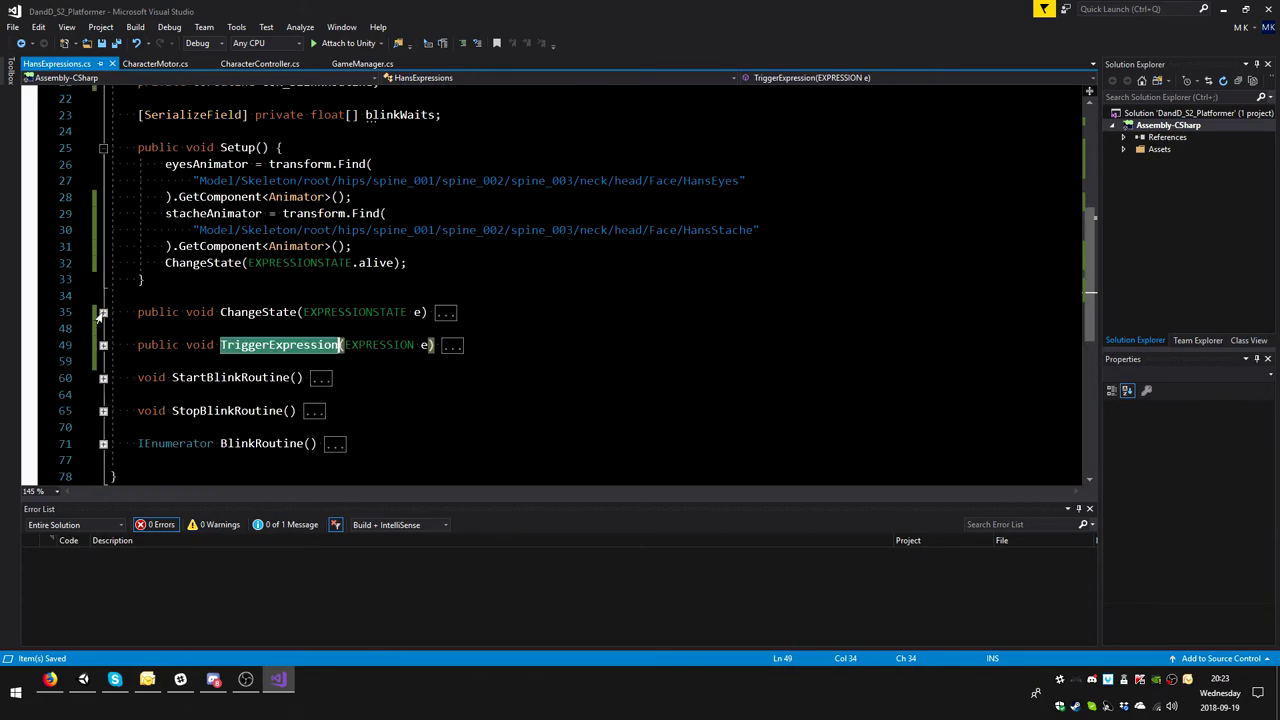
pyautogui.click(103, 147)
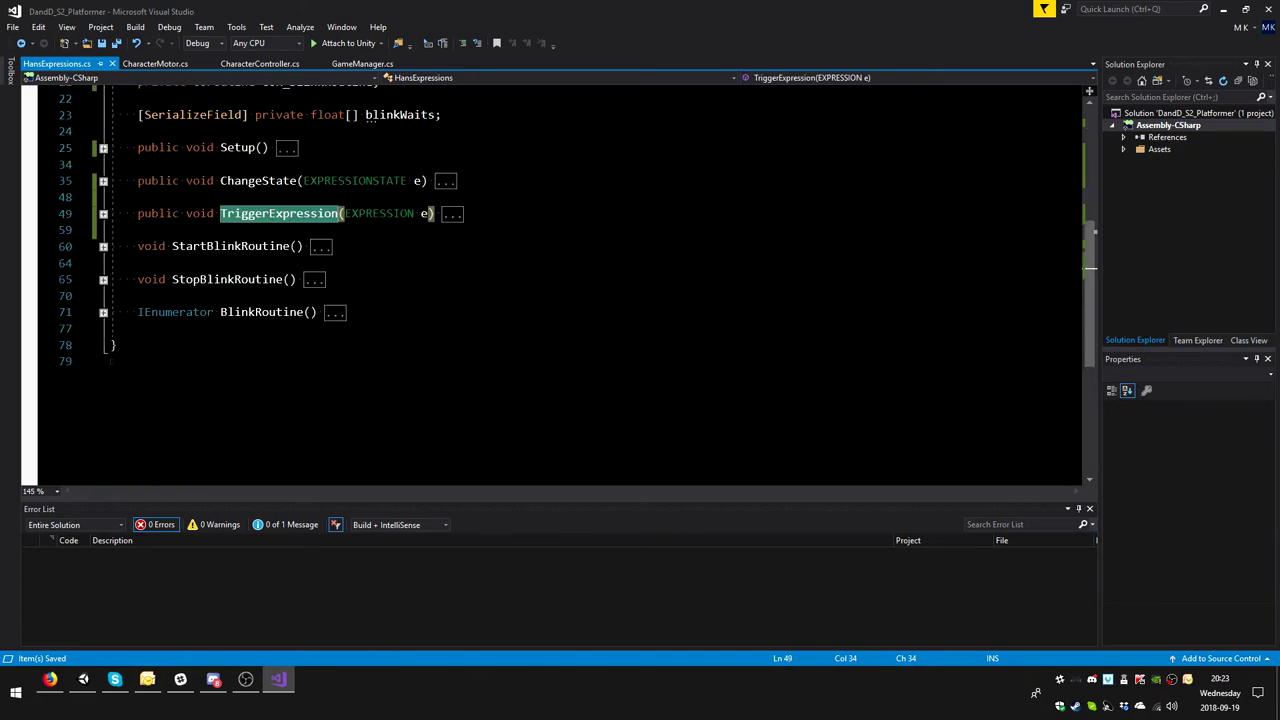
pyautogui.click(103, 181)
pyautogui.click(103, 181)
# - Switch to CharacterController.cs and review its code, highlighting uses of the he field
pyautogui.click(260, 63)
pyautogui.scroll(-1, 400, 240)
pyautogui.scroll(-1, 400, 240)
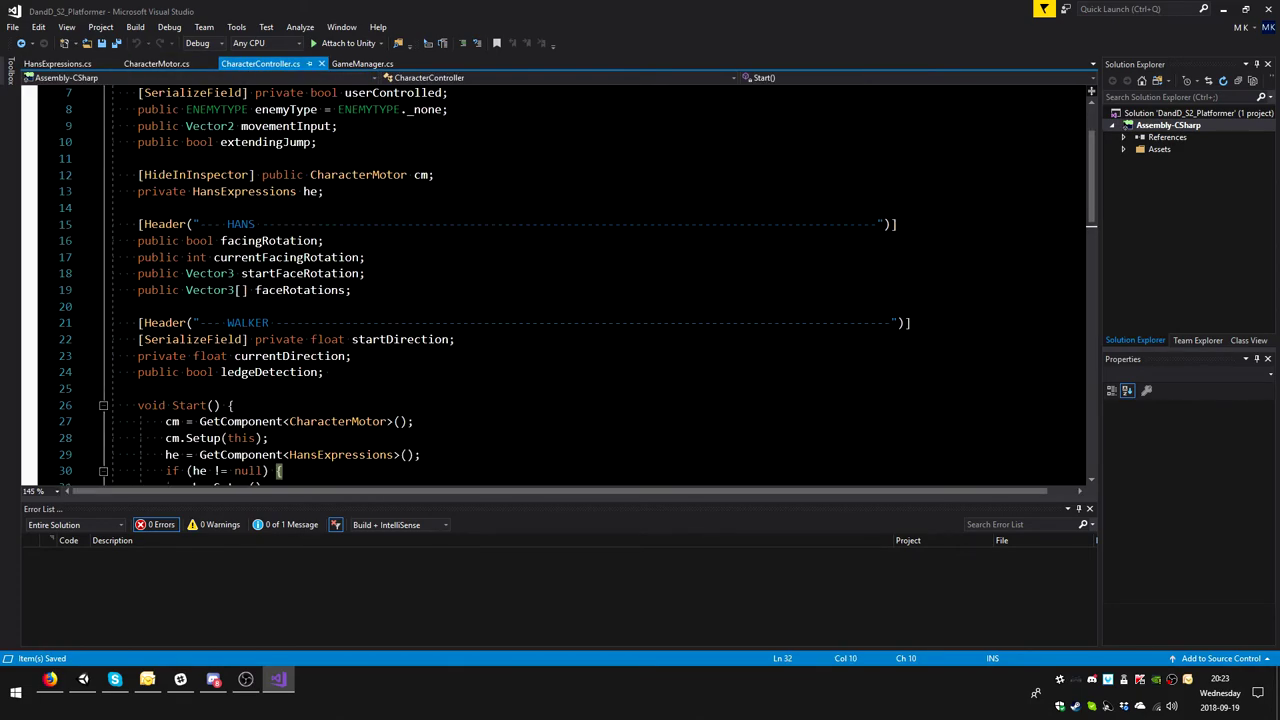
pyautogui.scroll(1, 345, 285)
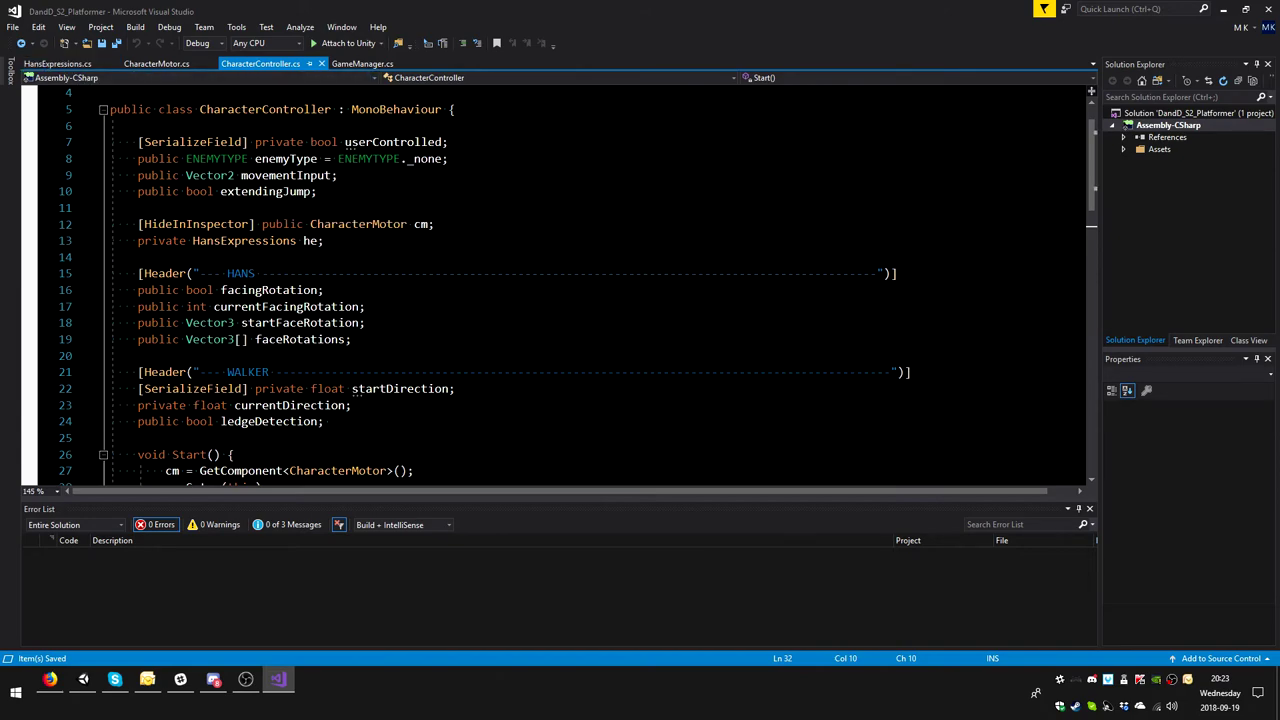
pyautogui.press('Right')
pyautogui.scroll(-2, 560, 285)
pyautogui.scroll(-3, 560, 285)
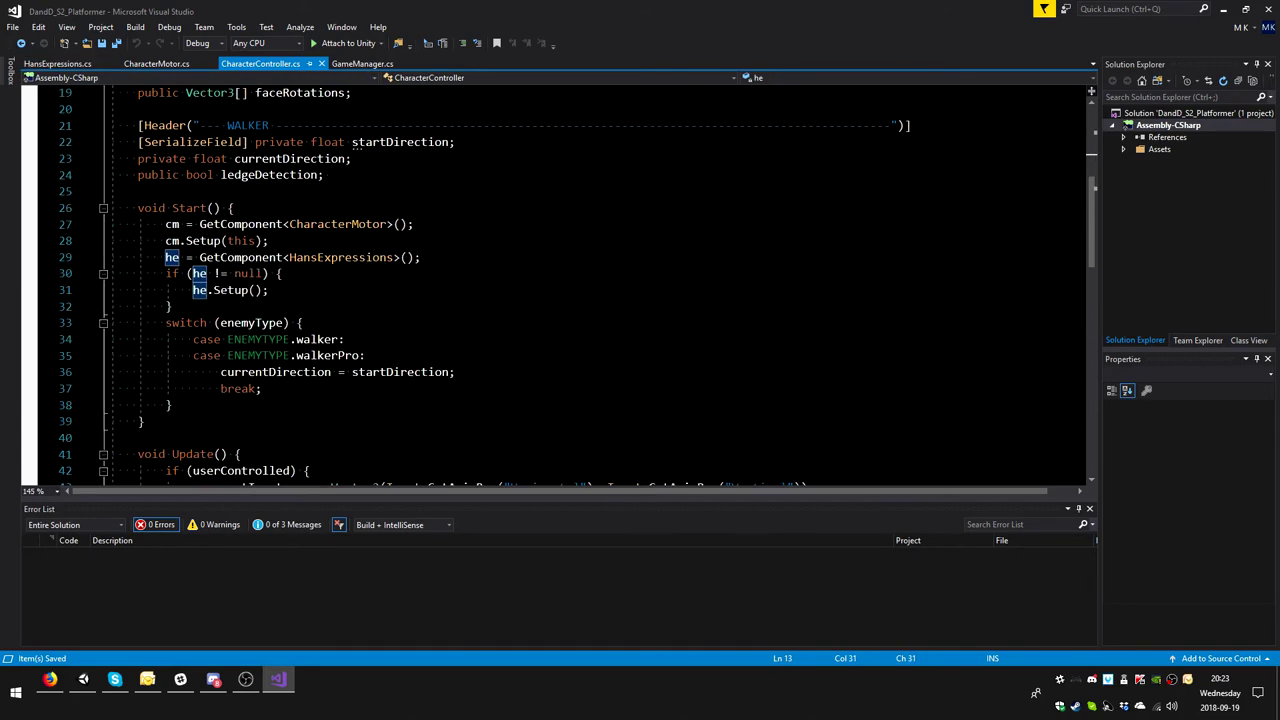
pyautogui.scroll(-5, 560, 285)
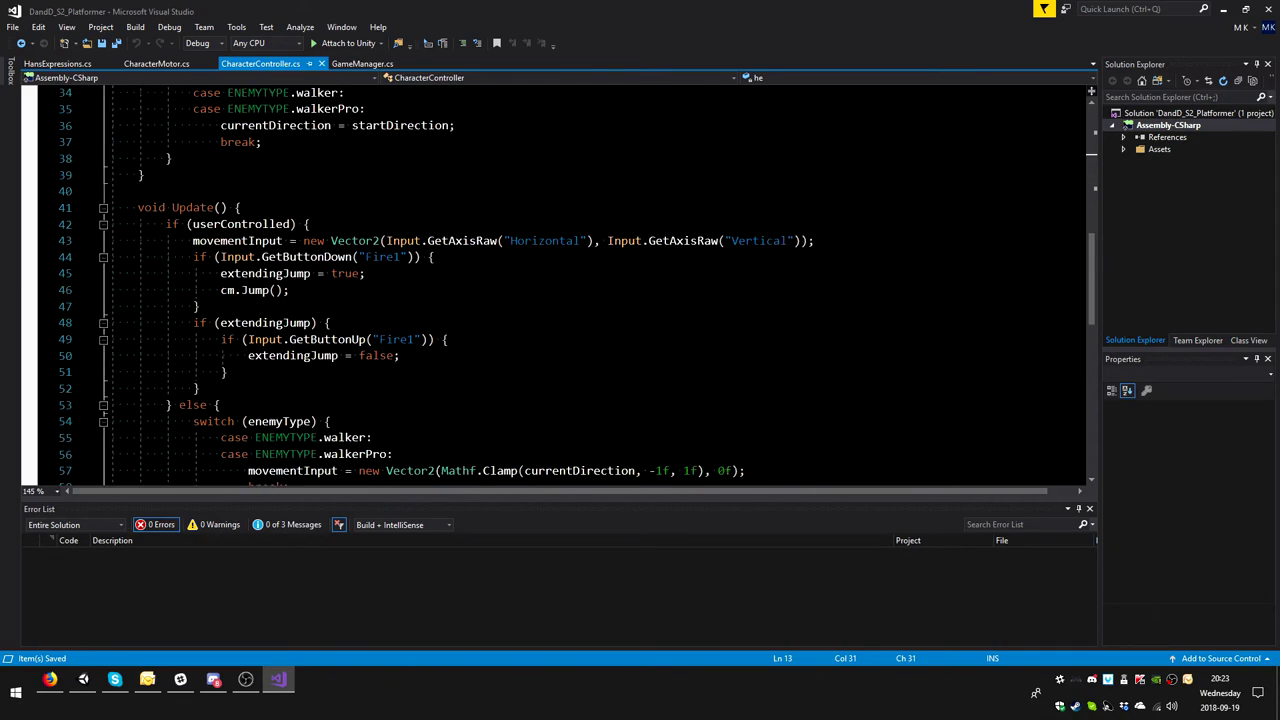
pyautogui.scroll(-7, 550, 285)
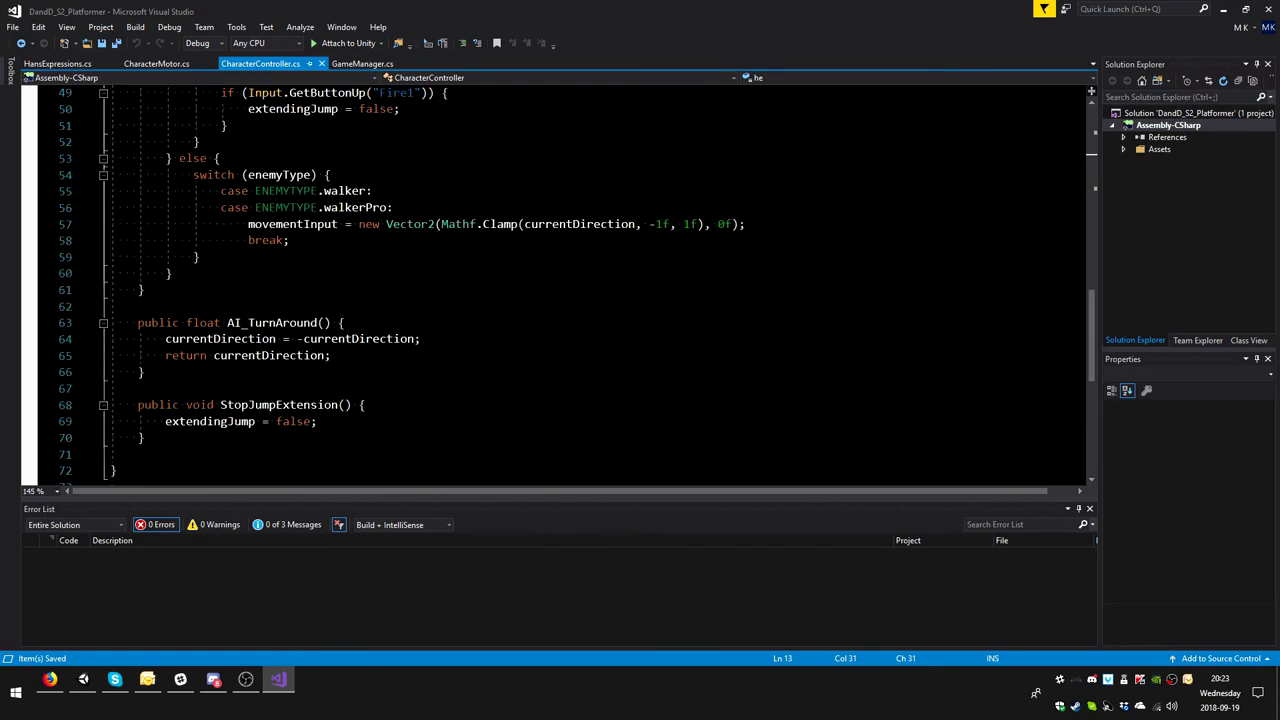
pyautogui.scroll(-3, 550, 285)
pyautogui.scroll(3, 550, 285)
pyautogui.scroll(3, 550, 285)
pyautogui.scroll(2, 550, 285)
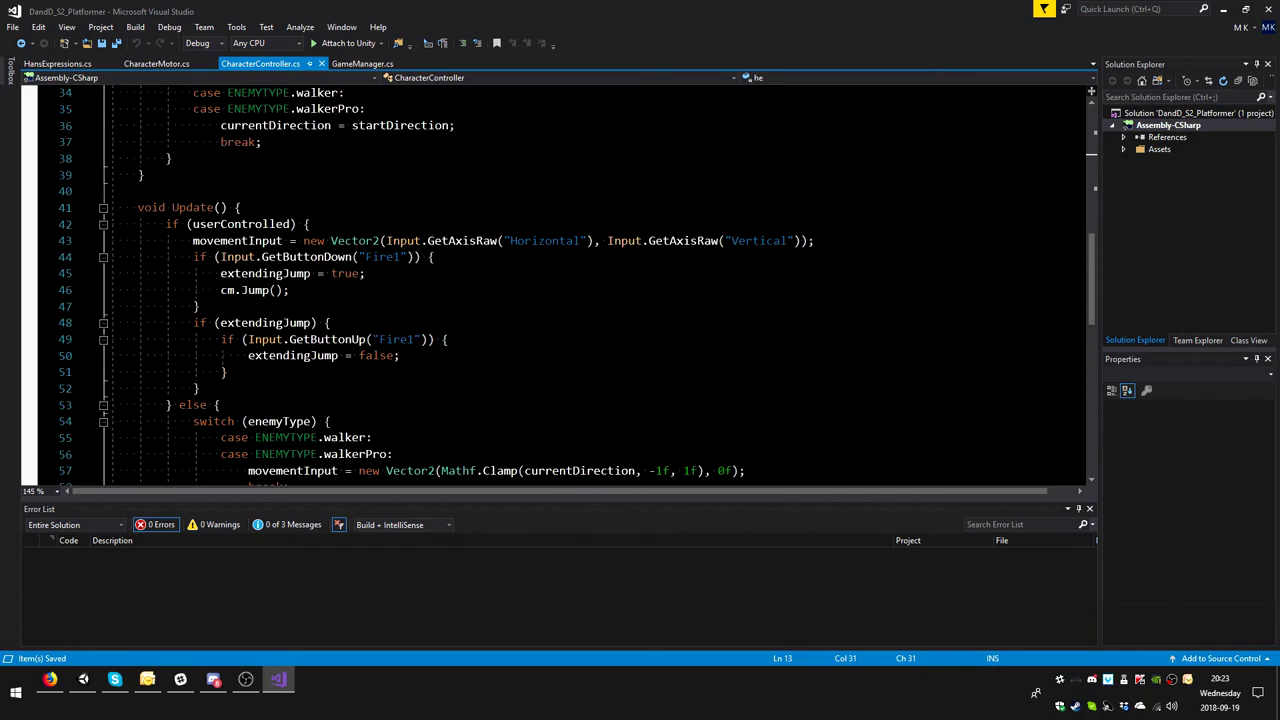
pyautogui.scroll(-2, 550, 285)
pyautogui.scroll(1, 550, 285)
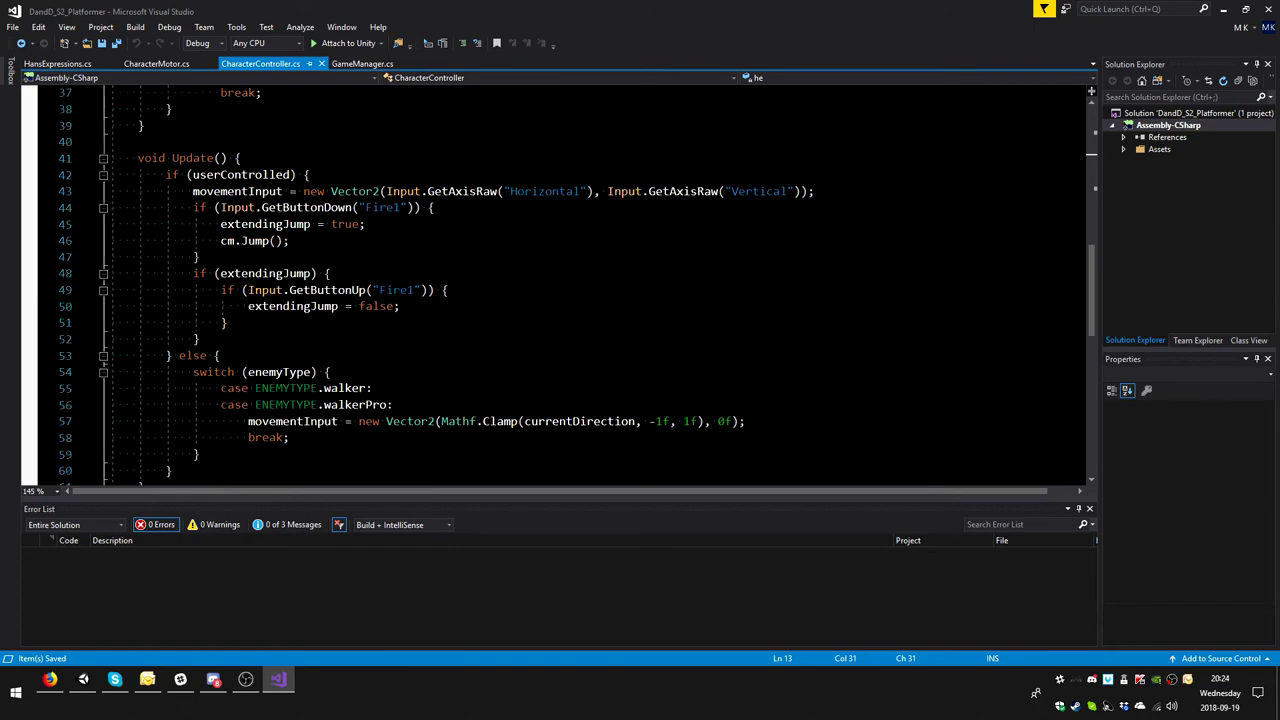
pyautogui.scroll(3, 550, 285)
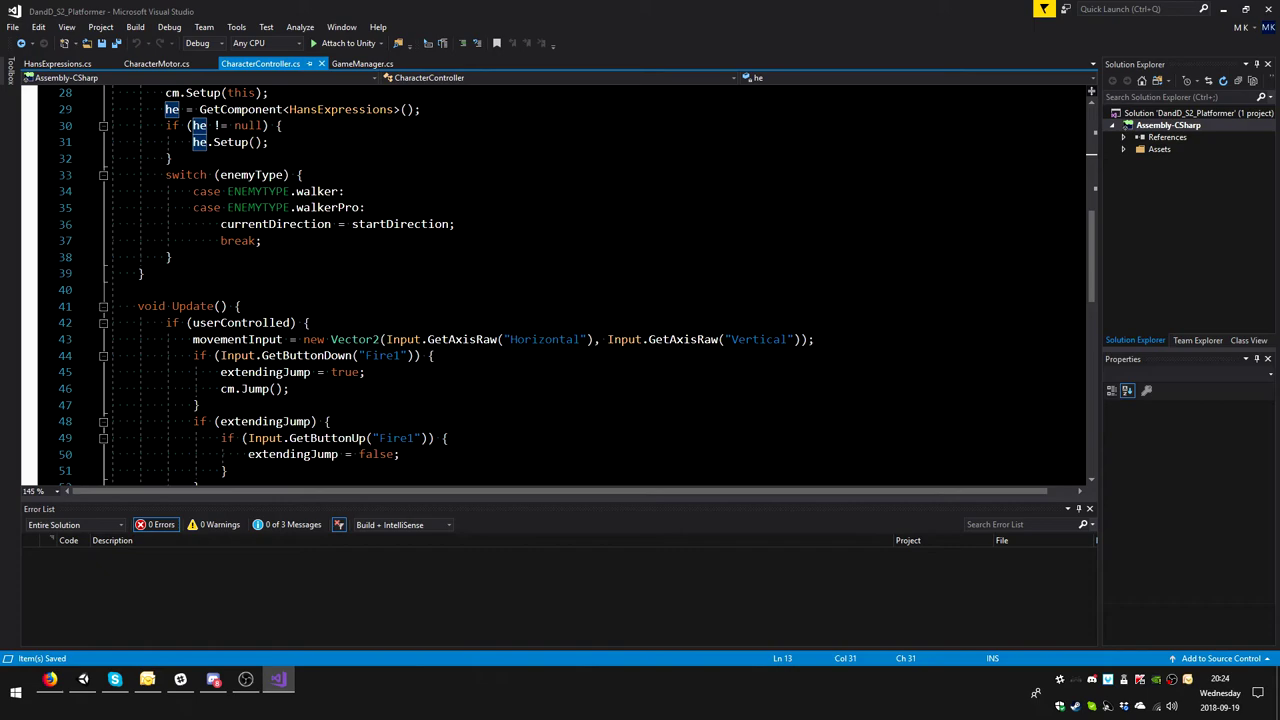
# - Collapse the Update, AI_TurnAround, StopJumpExtension and Start method bodies
pyautogui.click(103, 306)
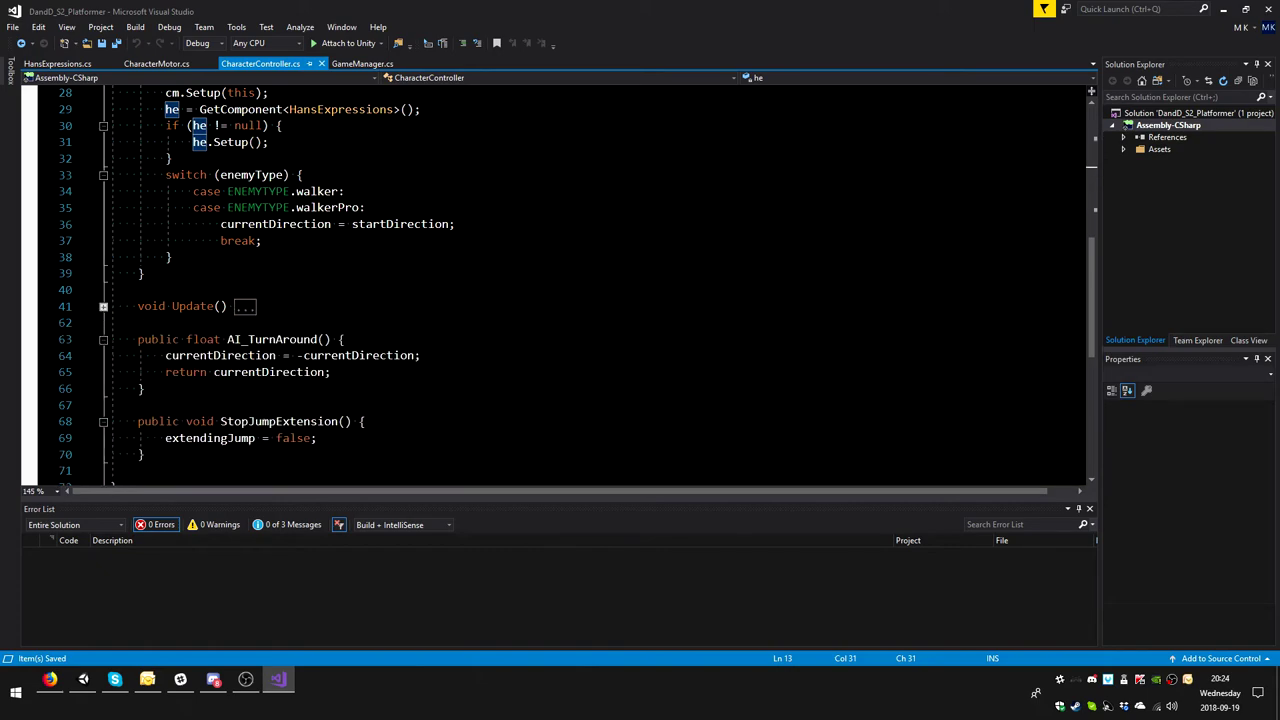
pyautogui.click(103, 339)
pyautogui.click(103, 372)
pyautogui.scroll(4, 103, 340)
pyautogui.scroll(1, 103, 340)
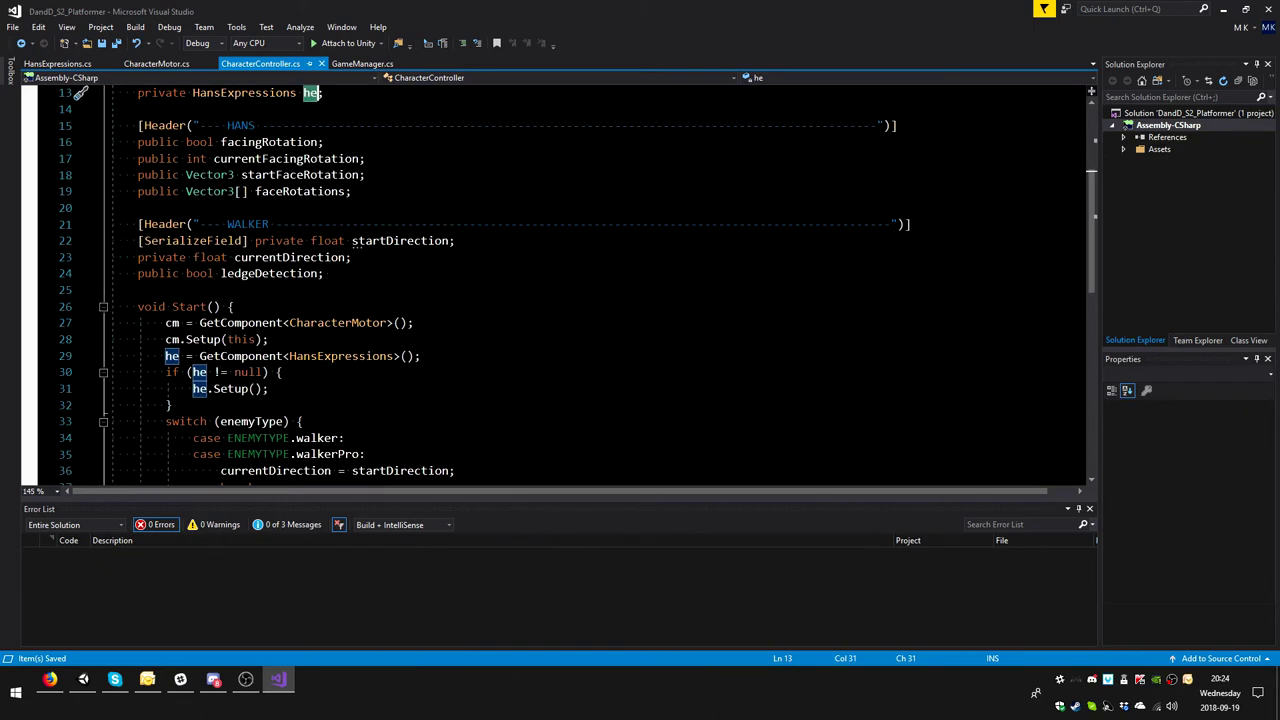
pyautogui.click(103, 306)
pyautogui.scroll(-1, 577, 272)
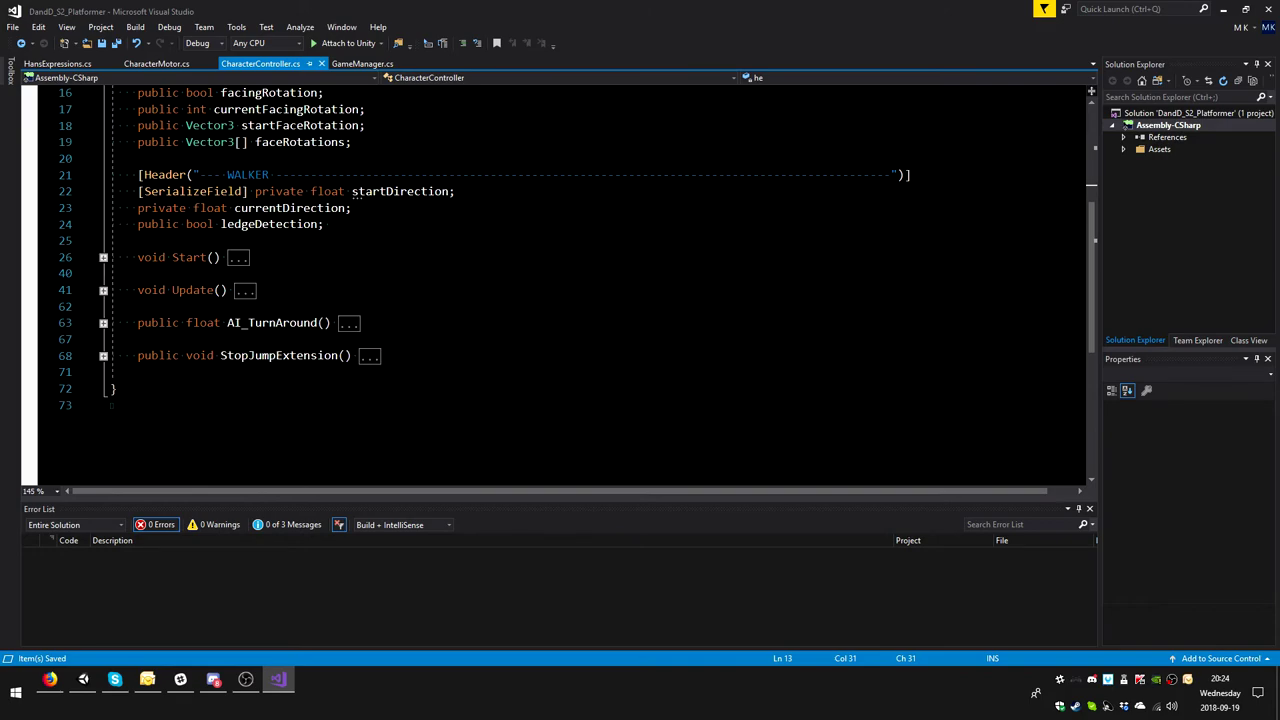
pyautogui.click(140, 372)
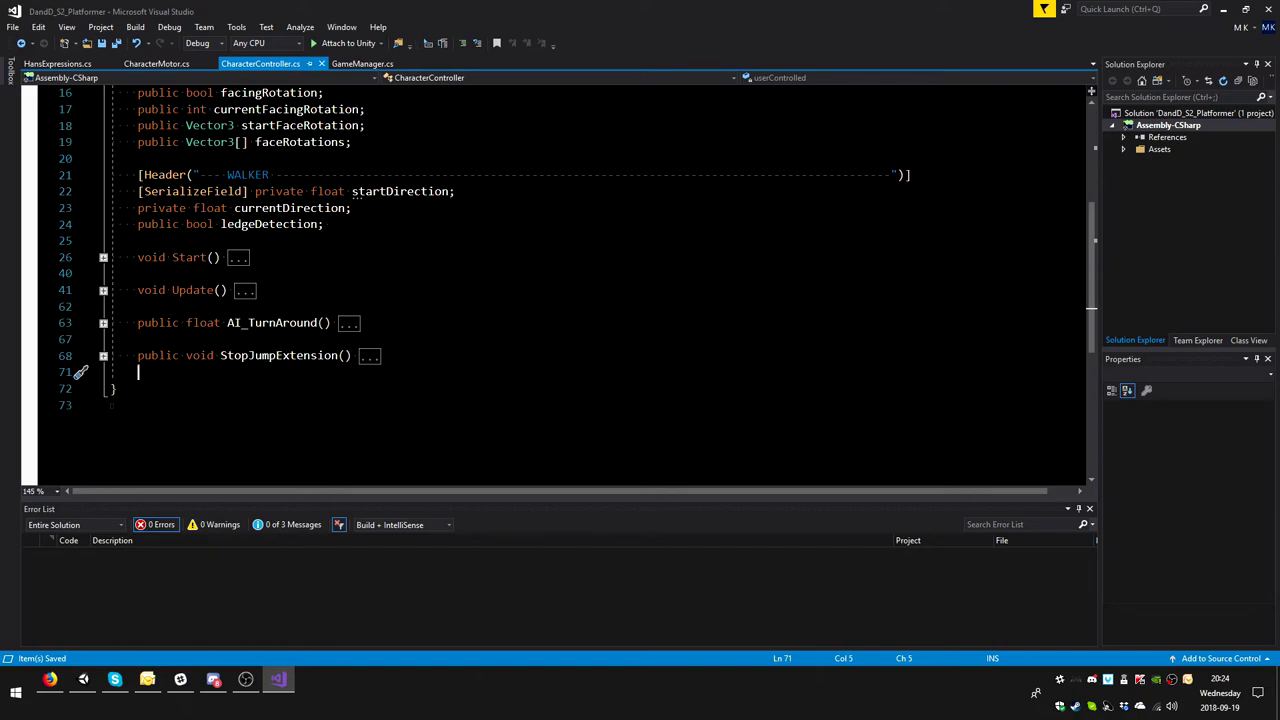
# - Add an empty public void ReceiveExpression() method below StopJumpExtension, fixing the 'Recieve' typo
pyautogui.press('Return')
pyautogui.press('Return')
pyautogui.press('Up')
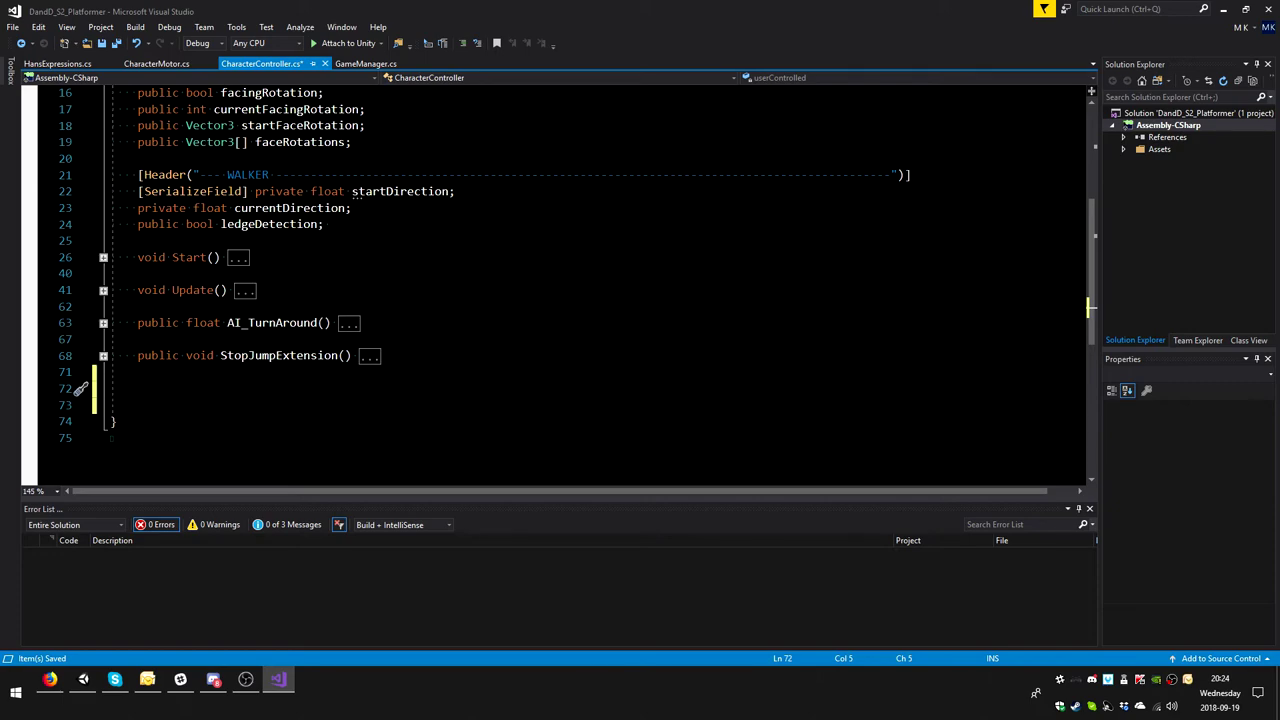
pyautogui.write('p')
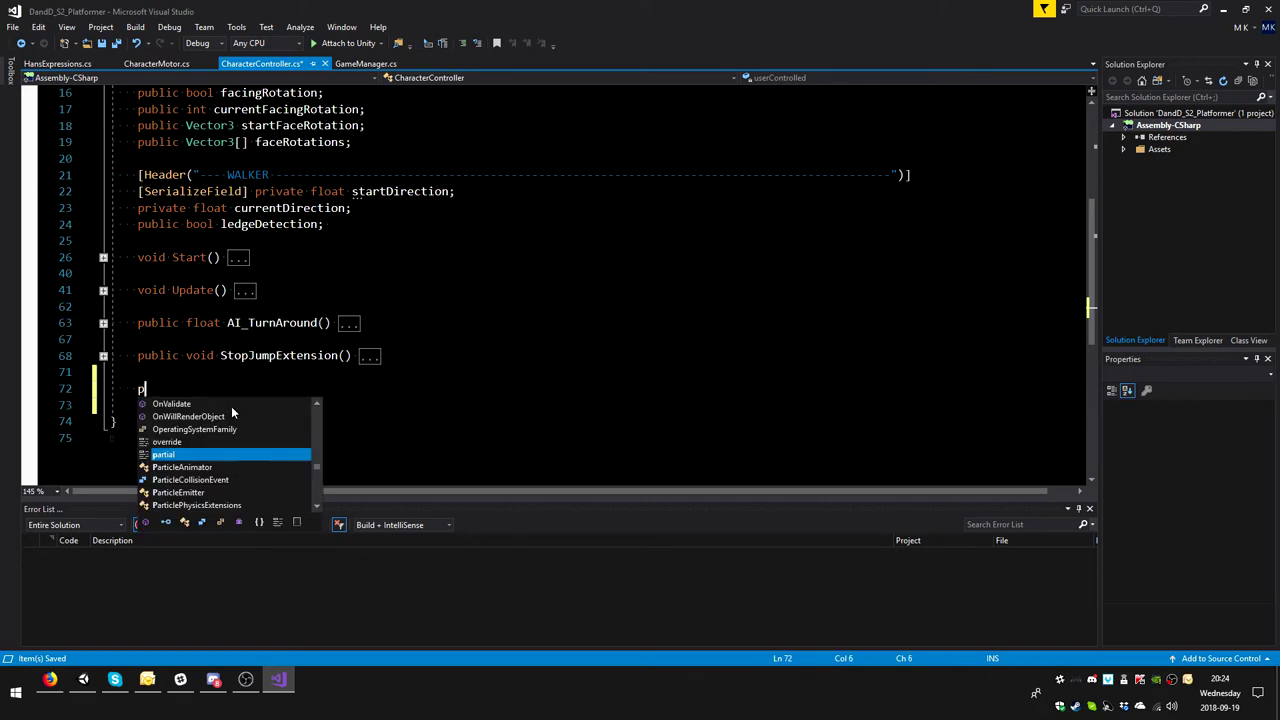
pyautogui.write('ublic ')
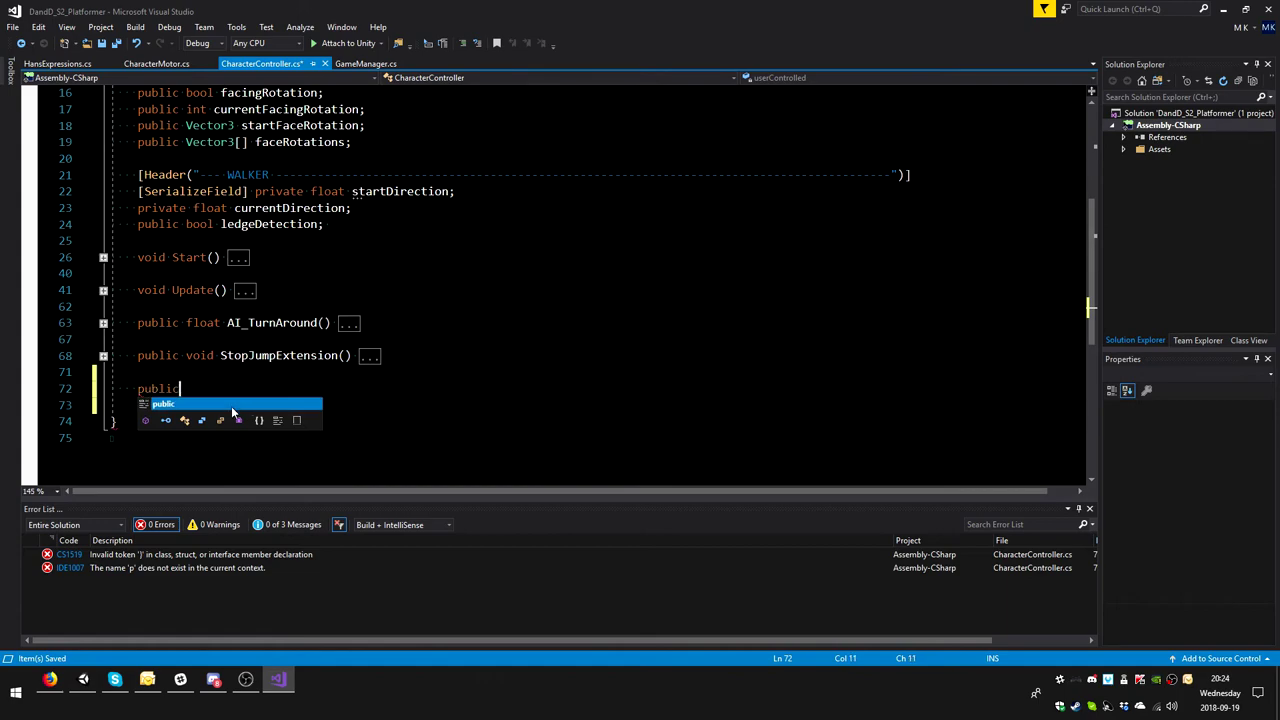
pyautogui.write('void ')
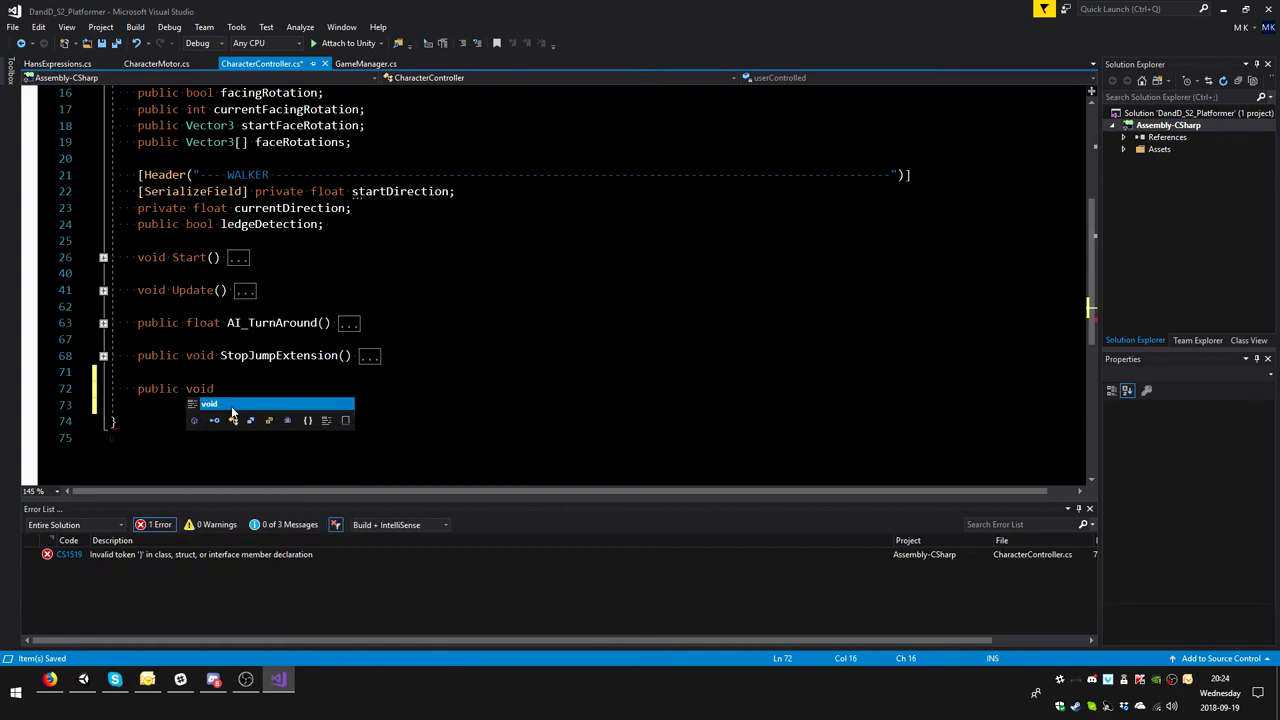
pyautogui.write('Rec')
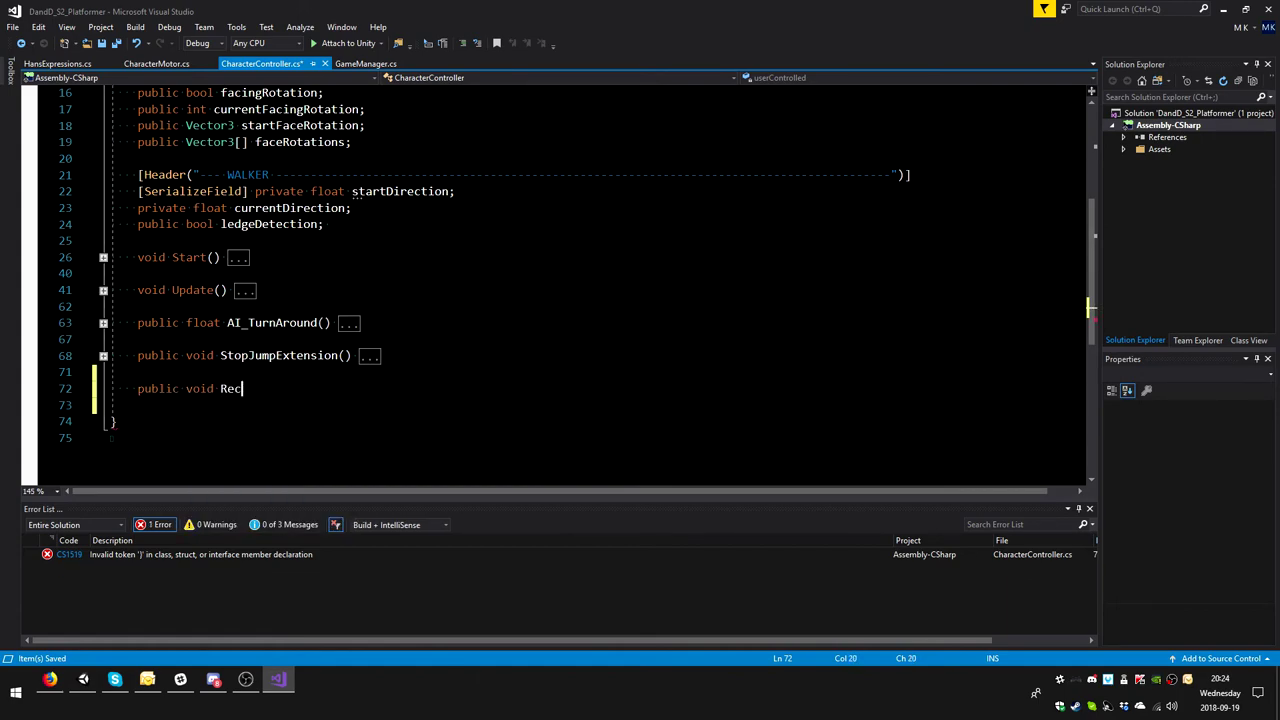
pyautogui.write('ieve')
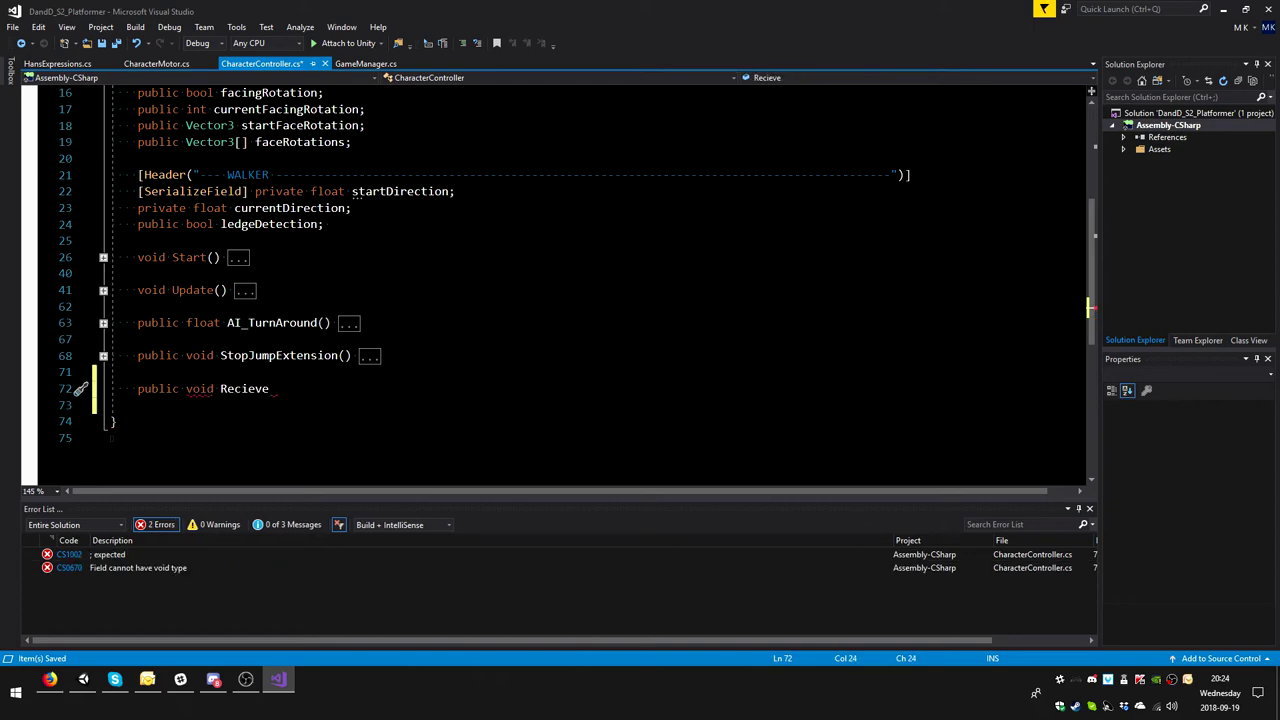
pyautogui.press('Left')
pyautogui.write('e')
pyautogui.press('Right')
pyautogui.press('Delete')
pyautogui.press('Down')
pyautogui.press('Up')
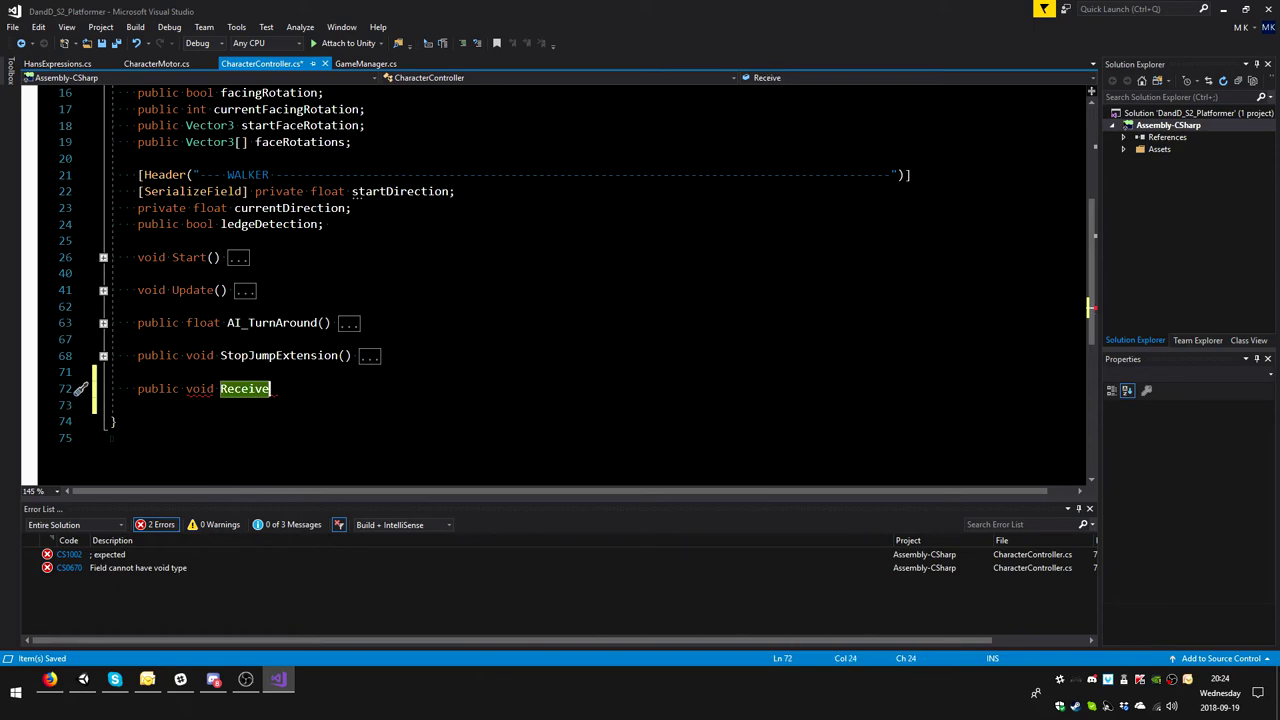
pyautogui.write('Expres')
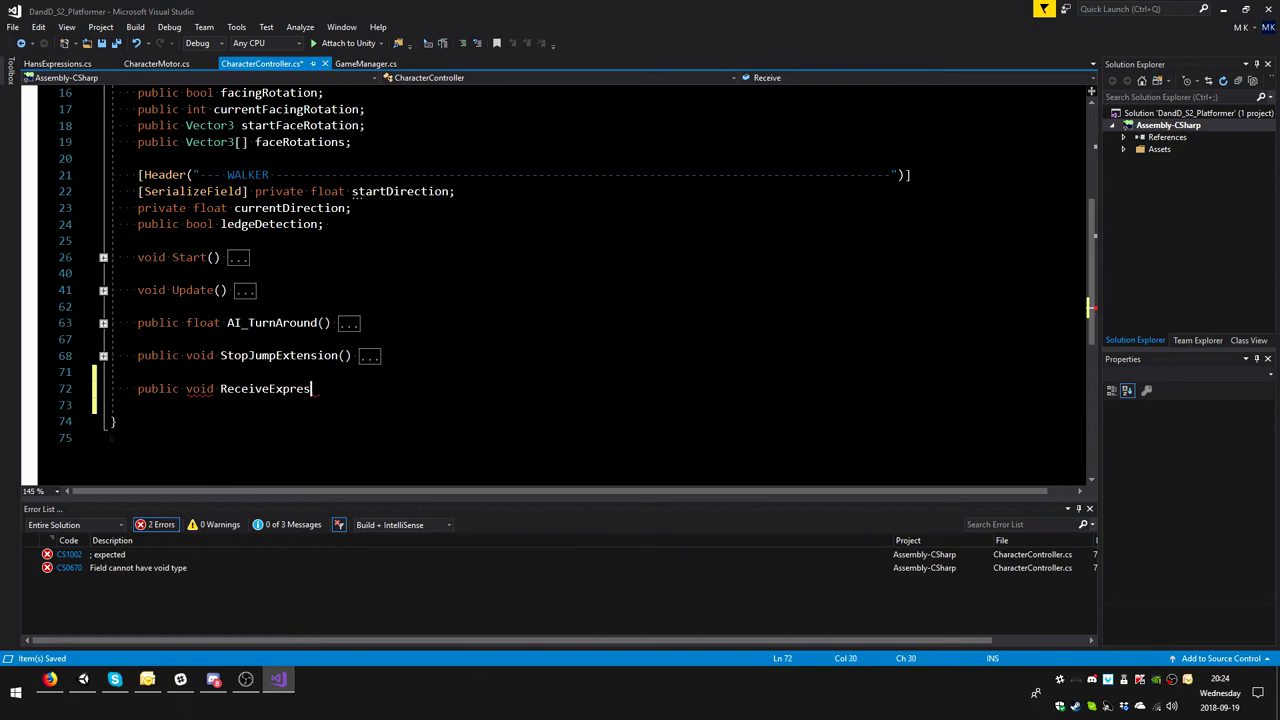
pyautogui.write('sion')
pyautogui.write('(){')
pyautogui.press('Return')
pyautogui.press('Return')
pyautogui.write('}')
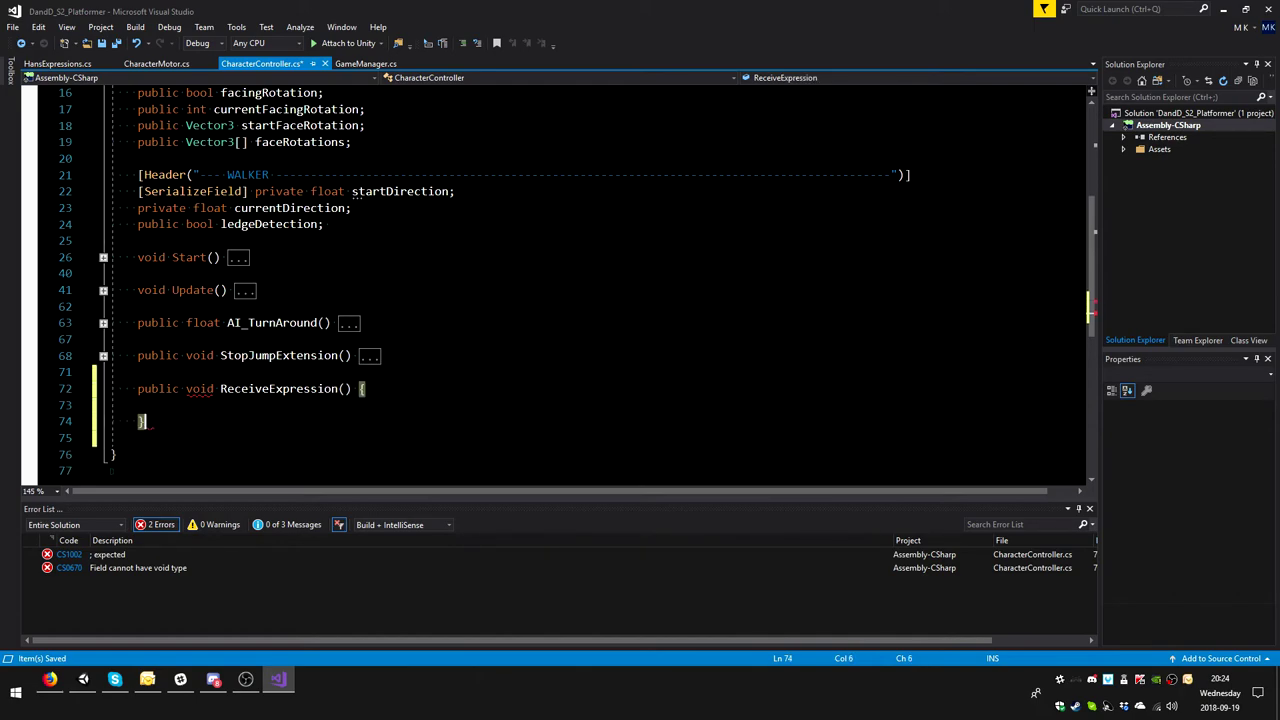
# - Give ReceiveExpression an EXPRESSION e parameter and leave blank lines below it
pyautogui.click(345, 388)
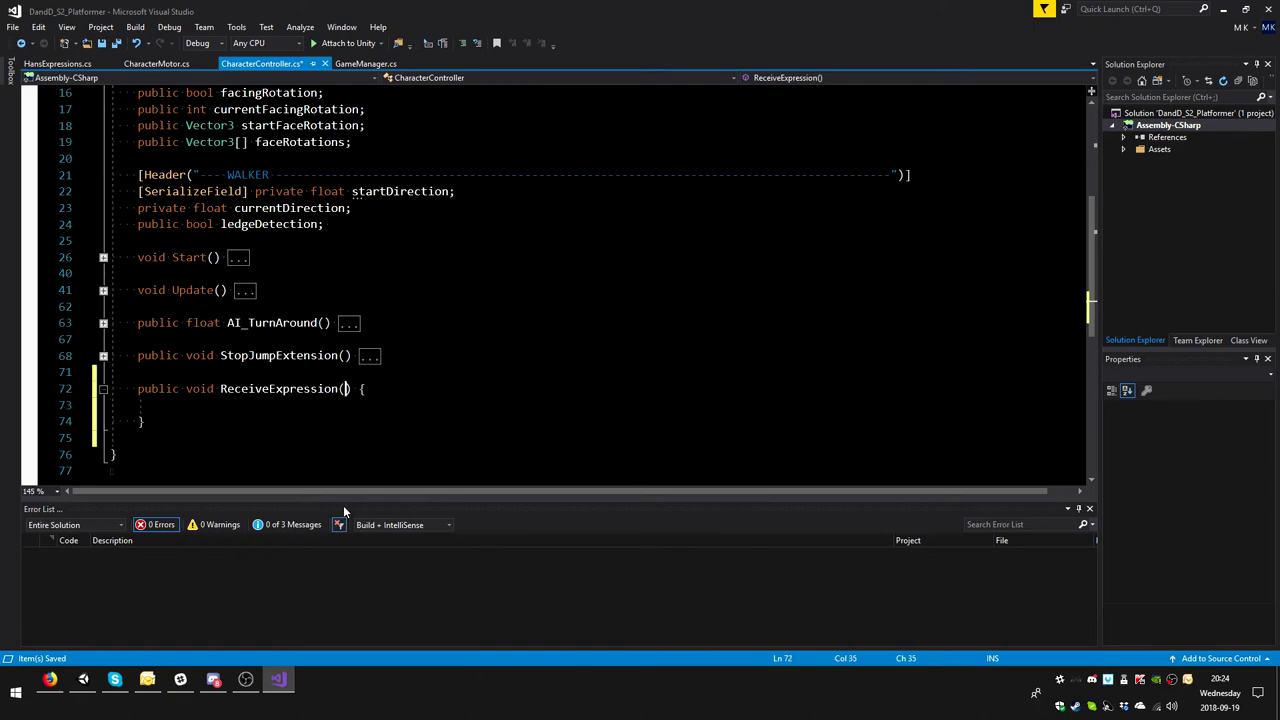
pyautogui.write('eExpres')
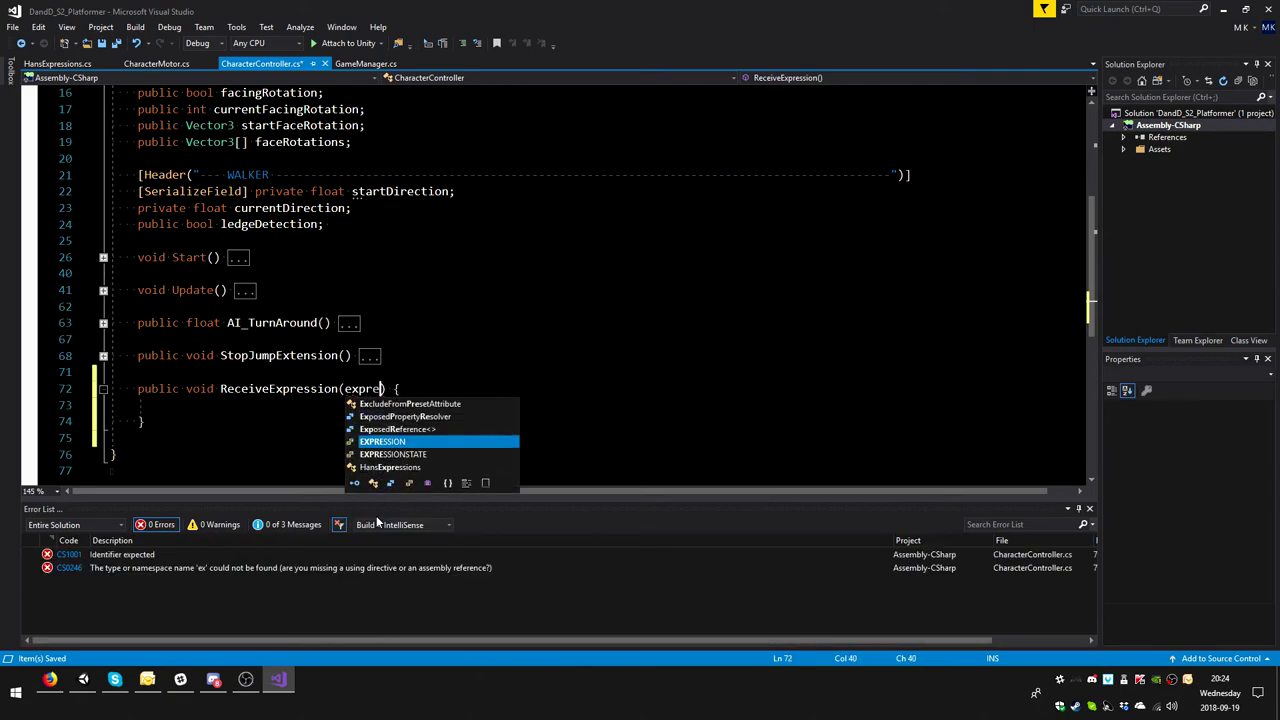
pyautogui.write('sion')
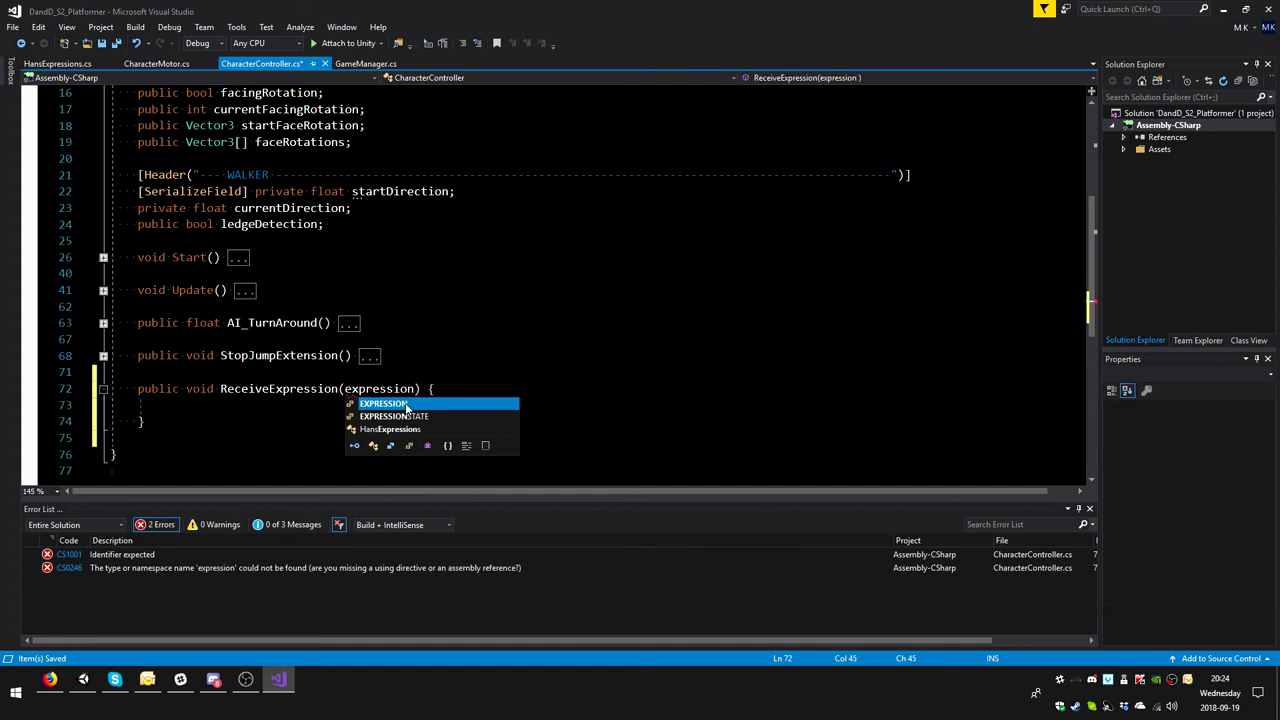
pyautogui.press('Tab')
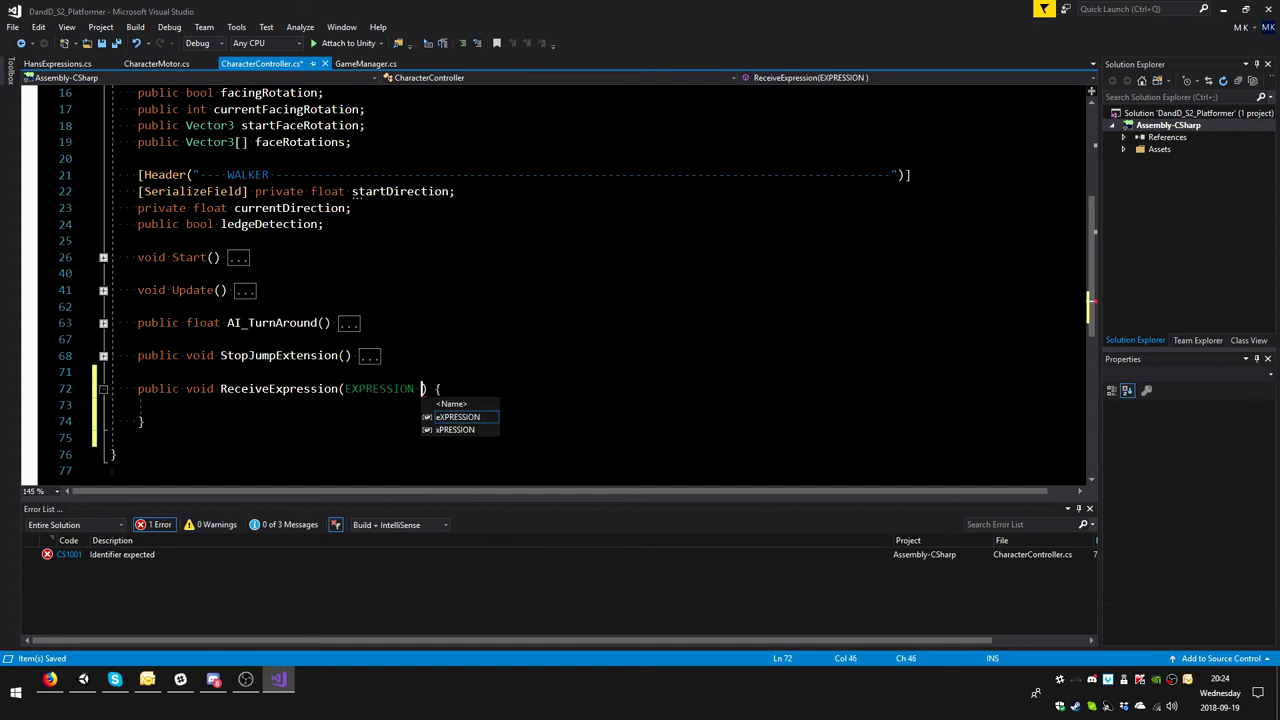
pyautogui.write('e')
pyautogui.press('Escape')
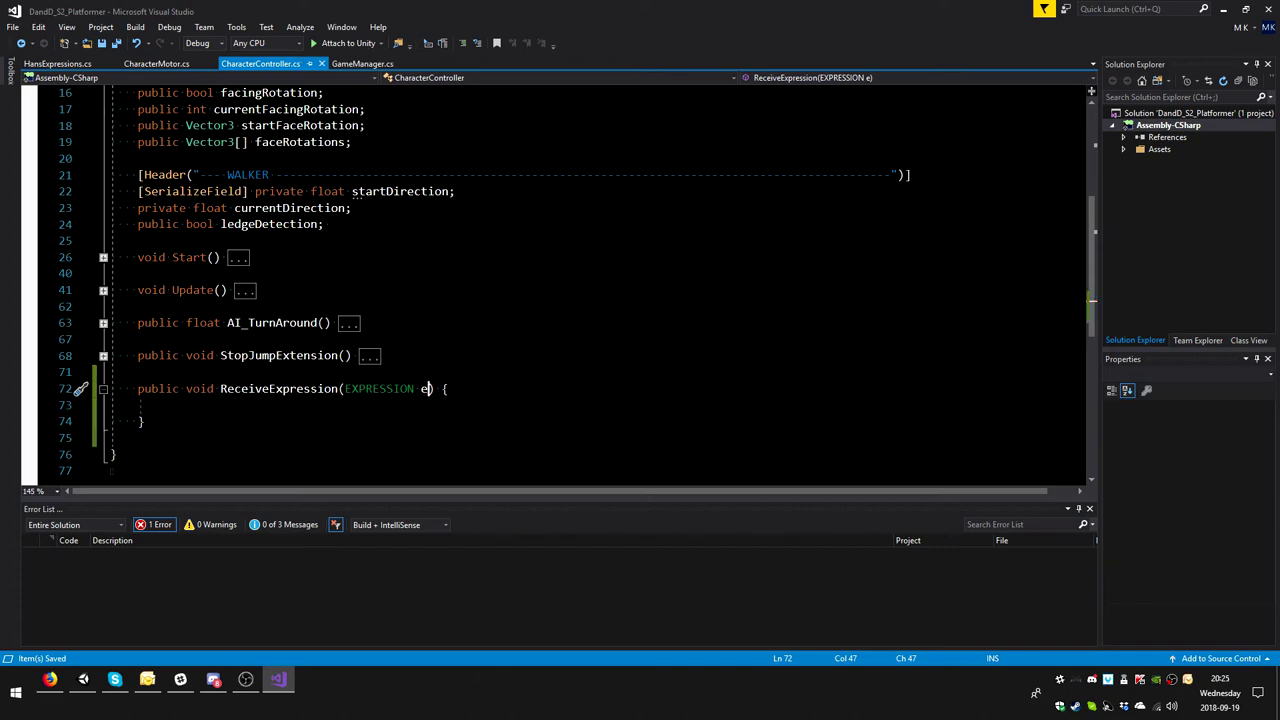
pyautogui.press('Down')
pyautogui.press('Down')
pyautogui.press('Return')
pyautogui.press('Return')
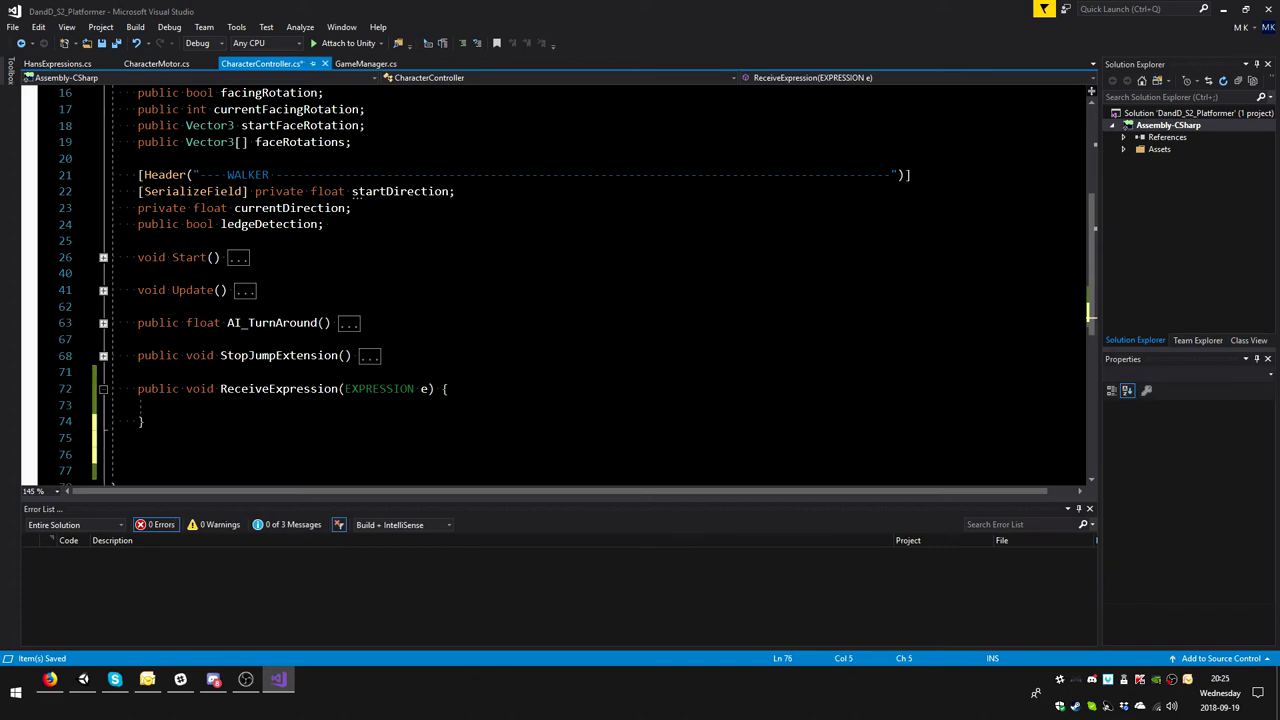
# - Start a public void ReceiveState method signature below ReceiveExpression
pyautogui.write('pu')
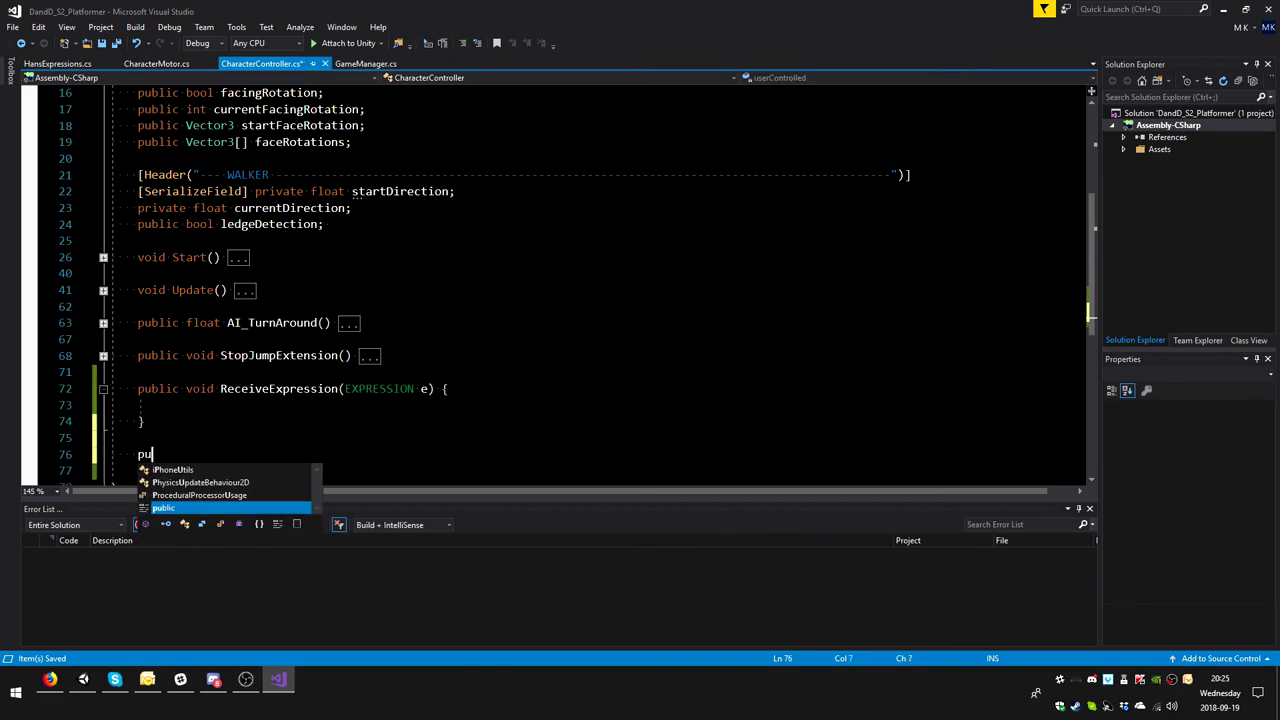
pyautogui.write('bic')
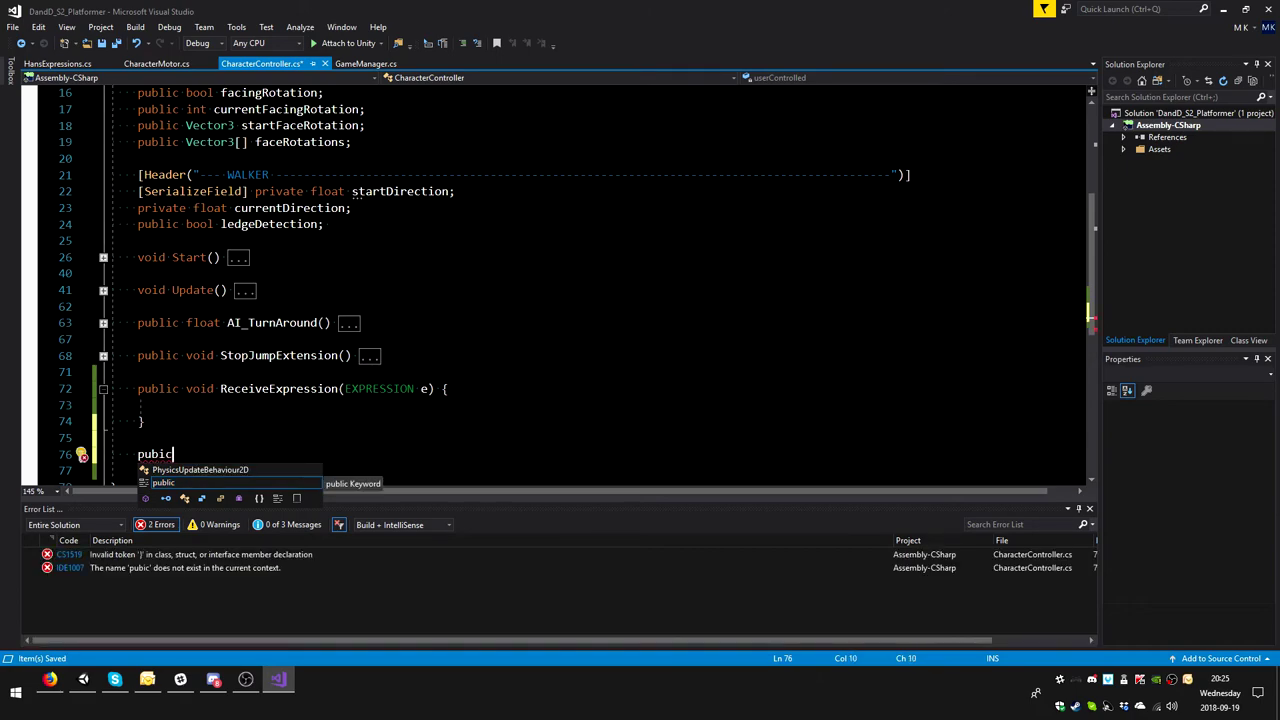
pyautogui.press('Tab')
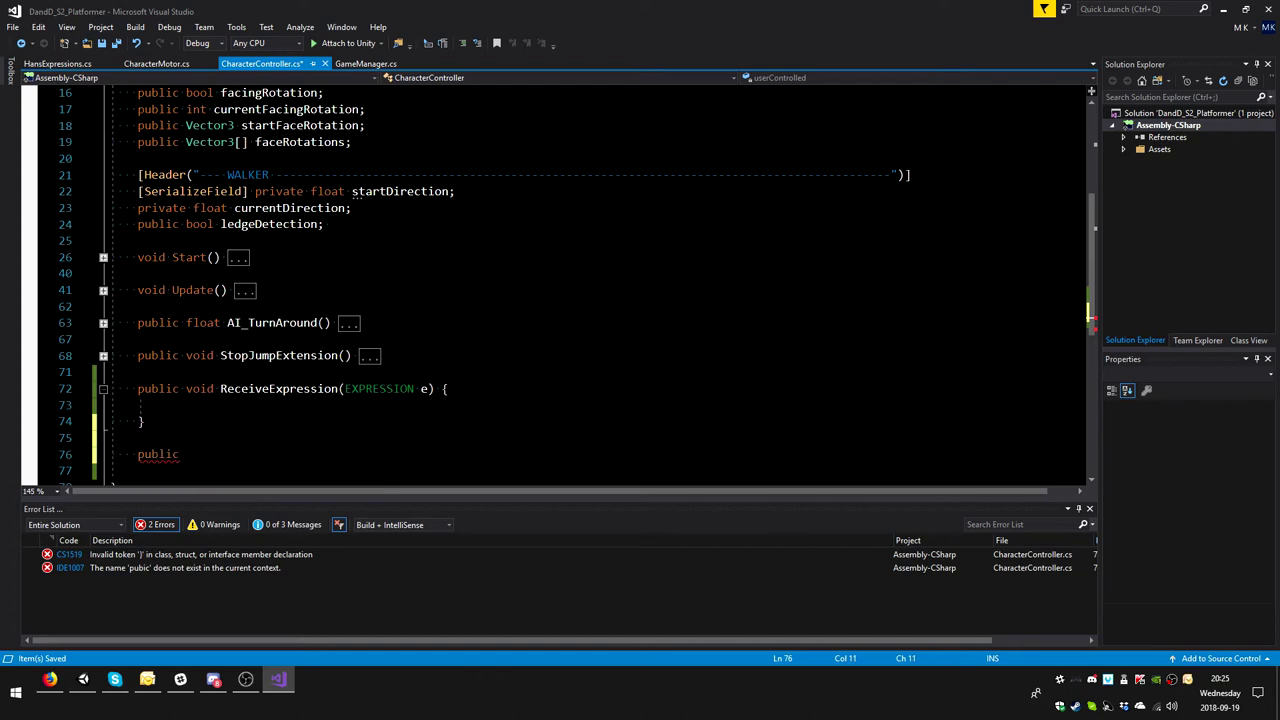
pyautogui.write(' voi')
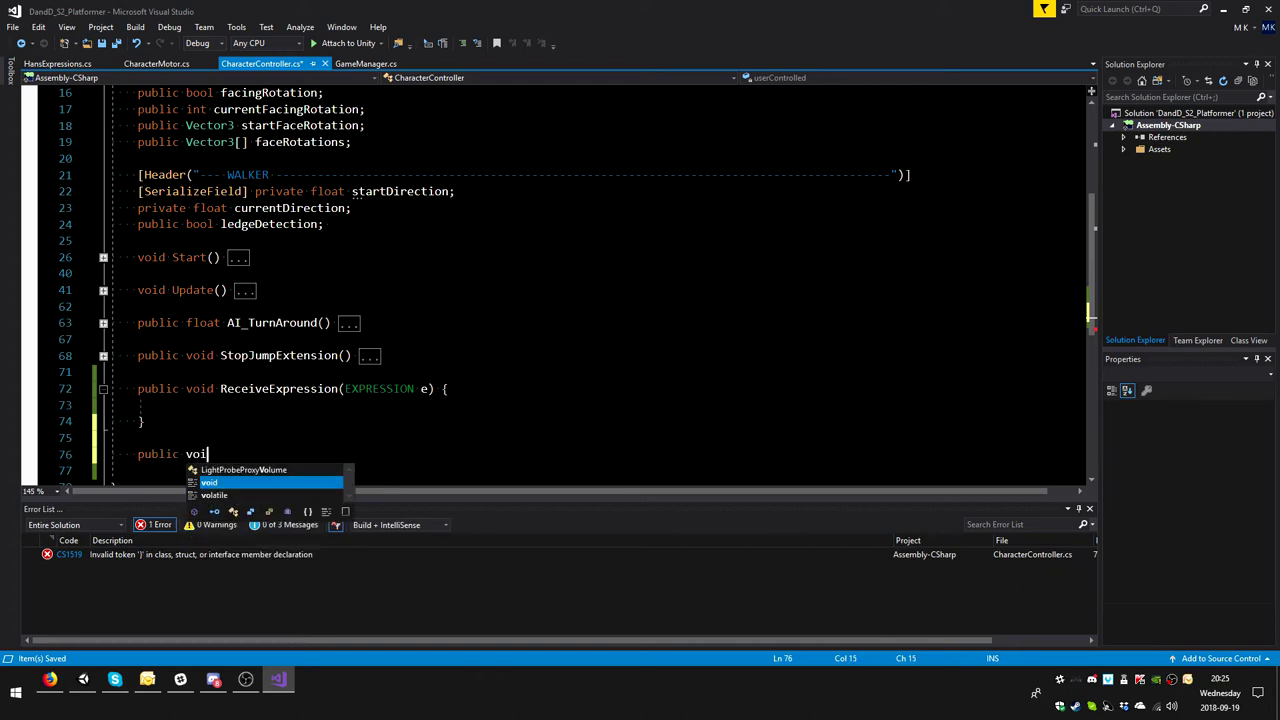
pyautogui.write('d ')
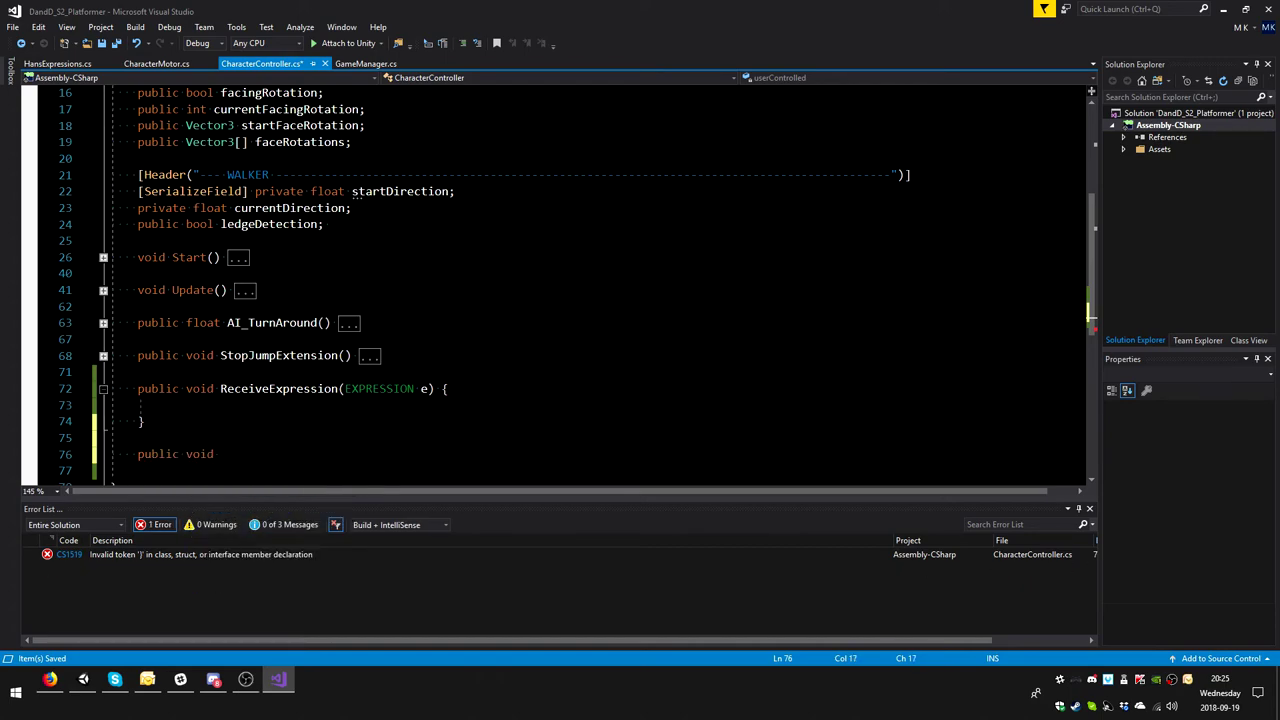
pyautogui.write('r')
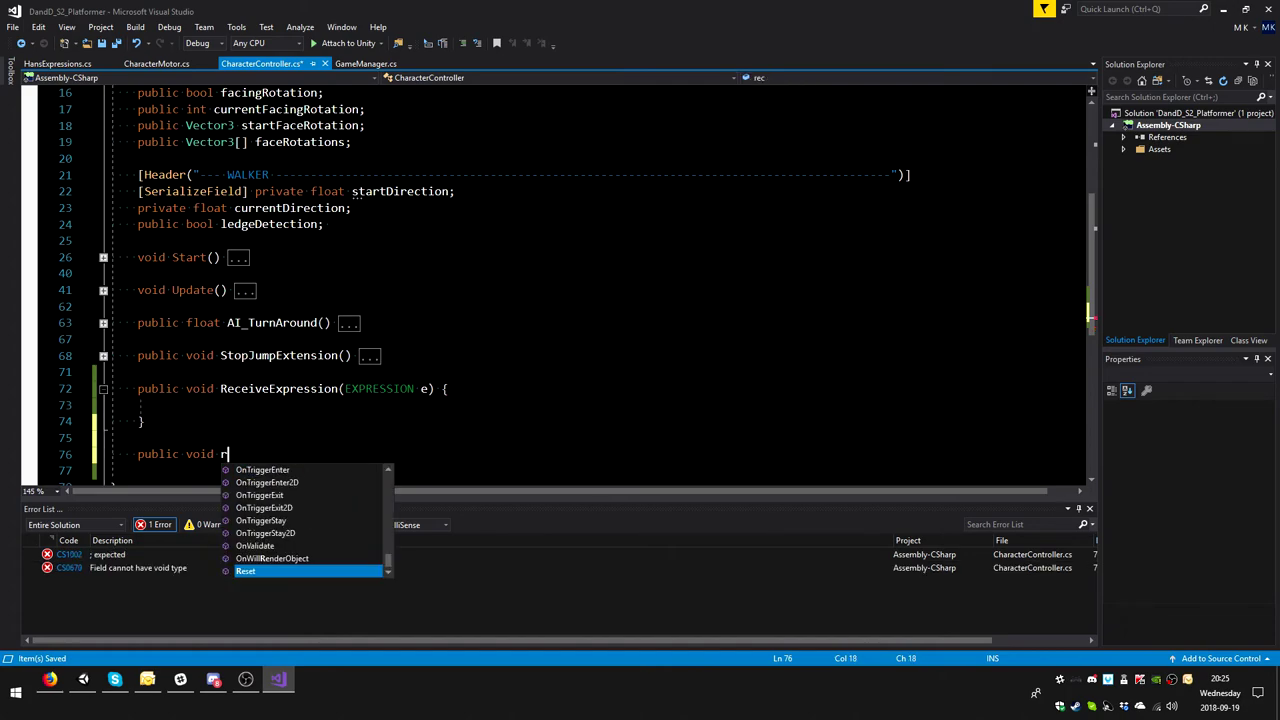
pyautogui.press('BackSpace')
pyautogui.write('Re')
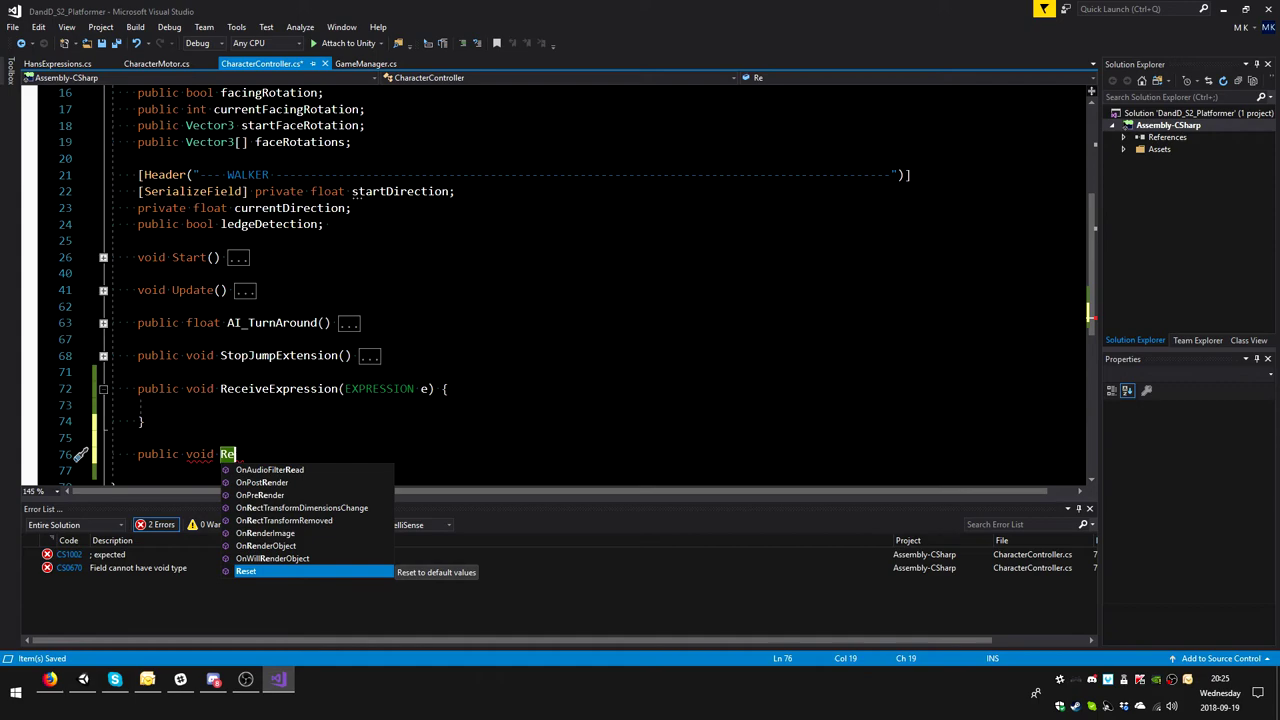
pyautogui.write('c')
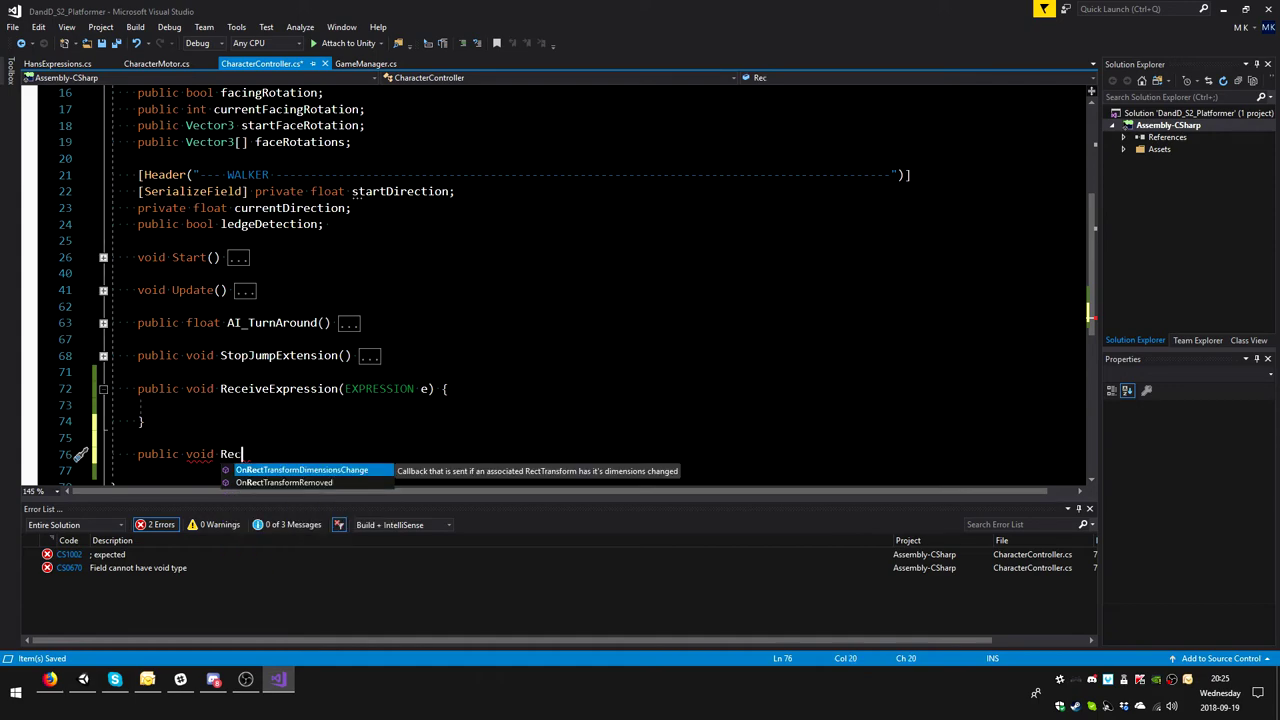
pyautogui.write('ei')
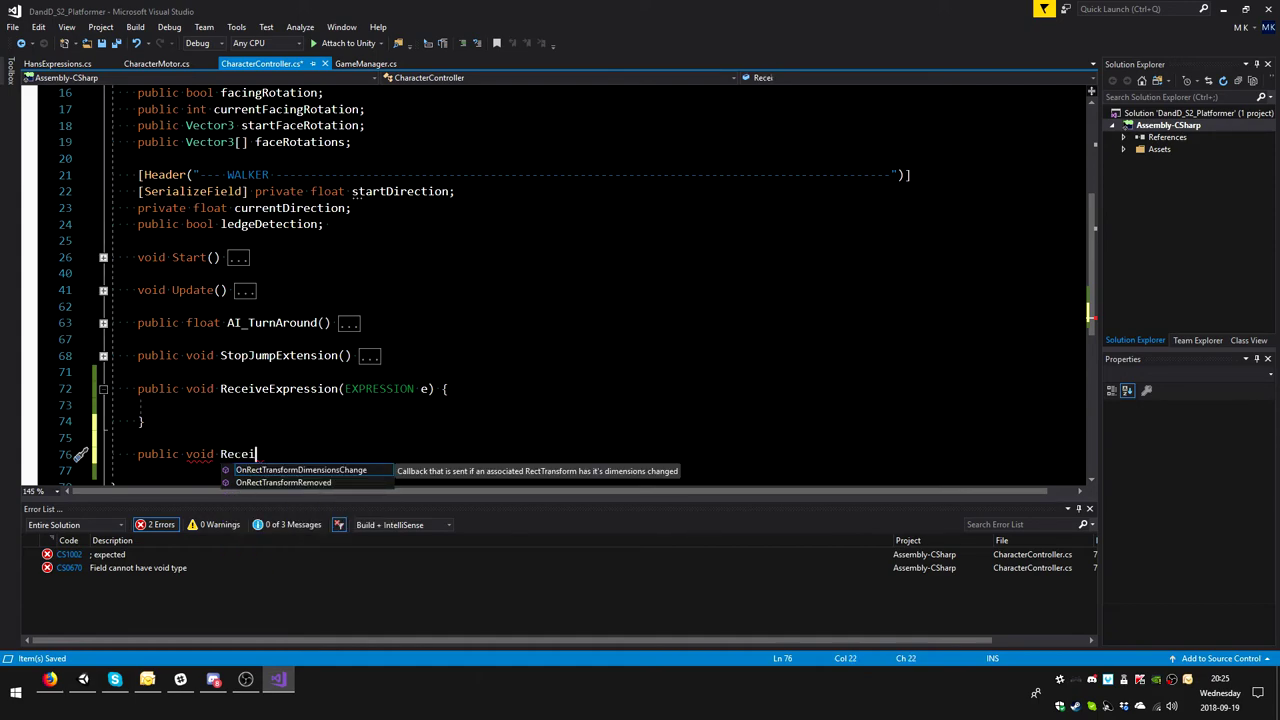
pyautogui.write('v')
pyautogui.write('e')
pyautogui.write('State')
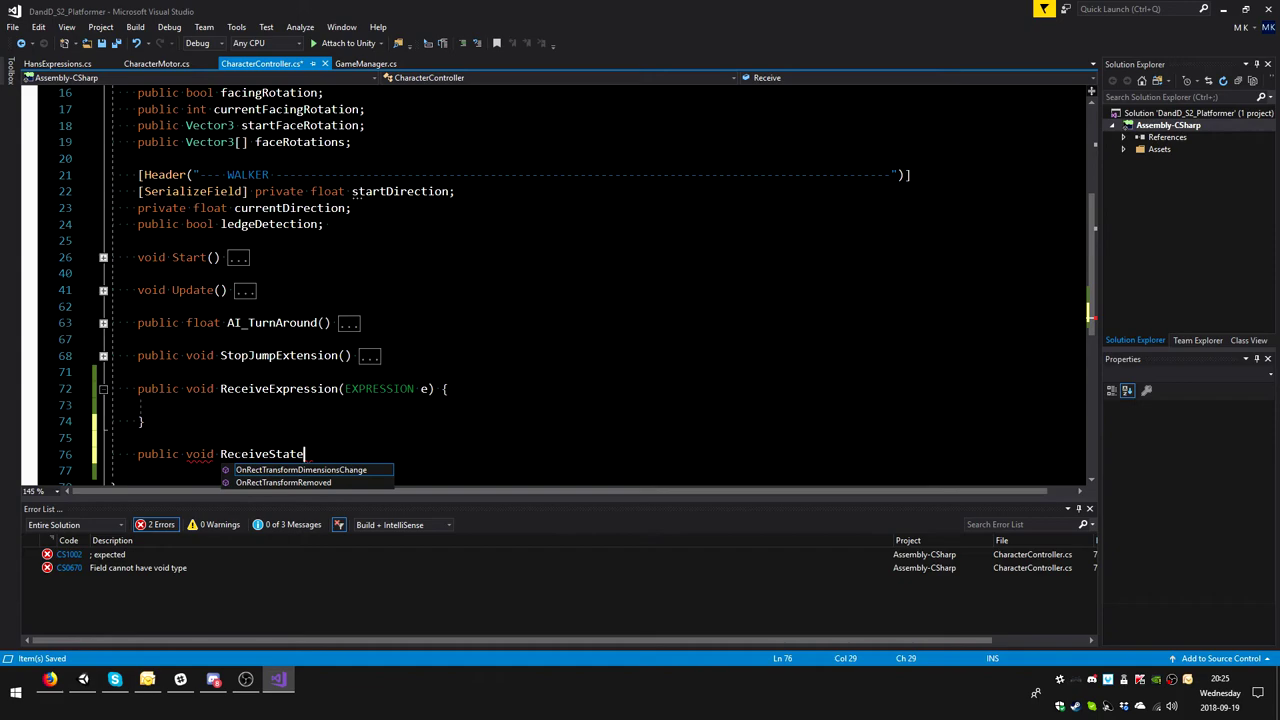
pyautogui.write('(')
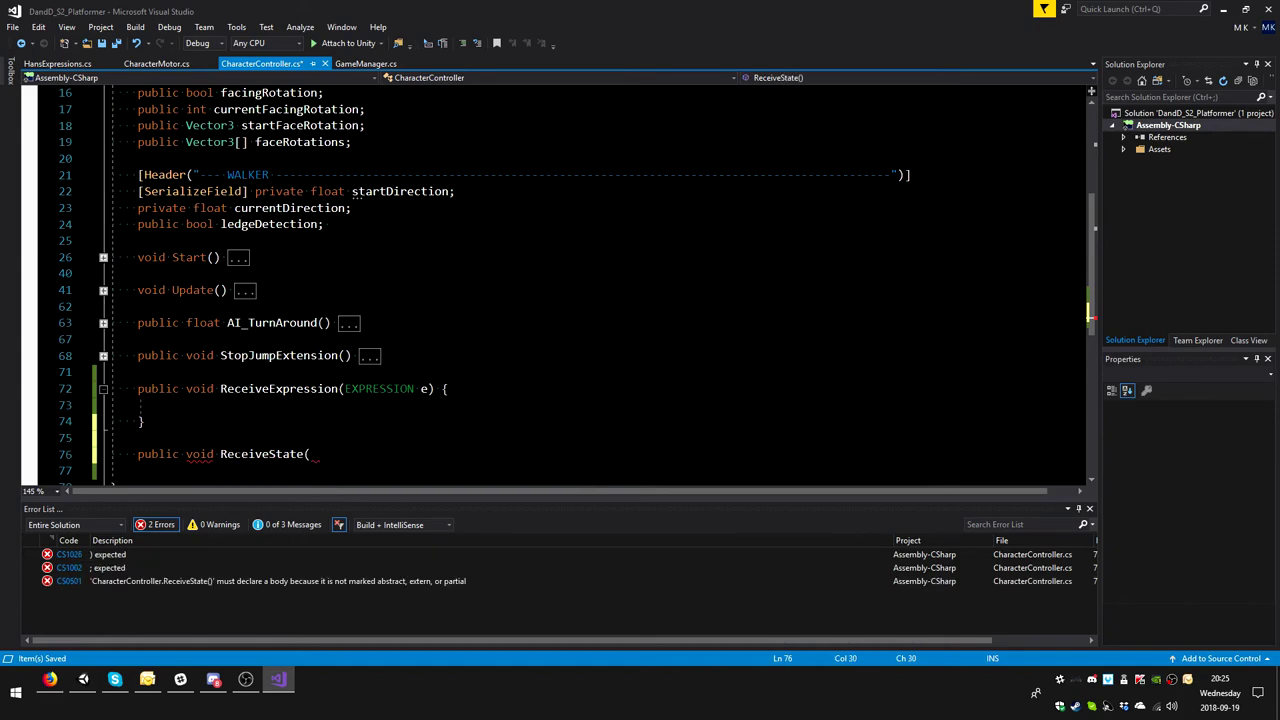
pyautogui.write('ex')
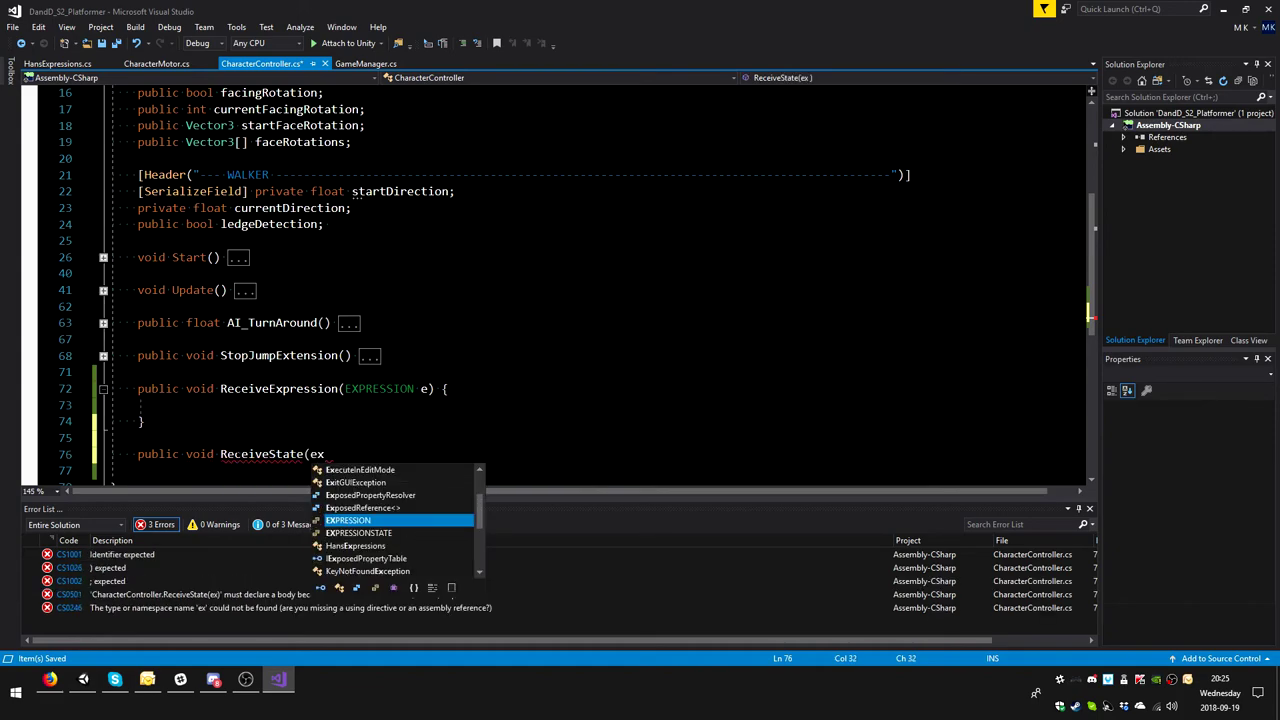
pyautogui.write('pre')
# - Give ReceiveState an EXPRESSIONSTATE e parameter and an empty body, then save CharacterController.cs
pyautogui.press('Tab')
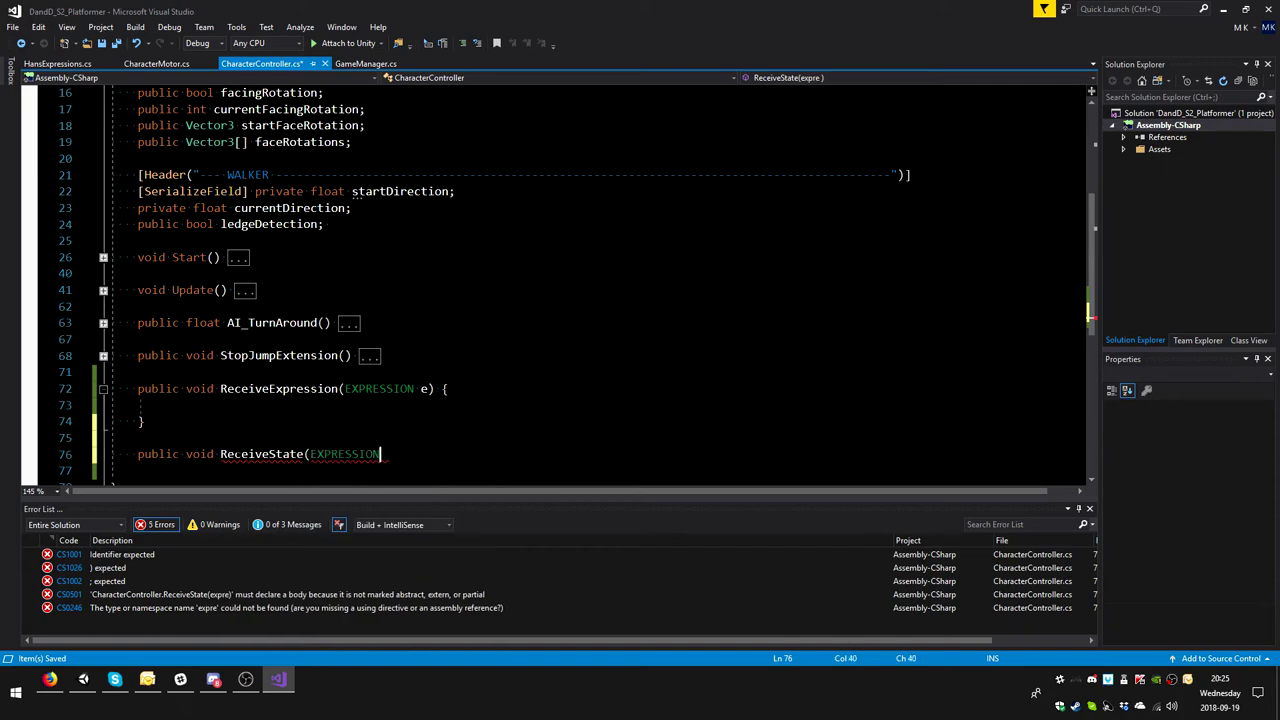
pyautogui.press('BackSpace')
pyautogui.press('BackSpace')
pyautogui.press('BackSpace')
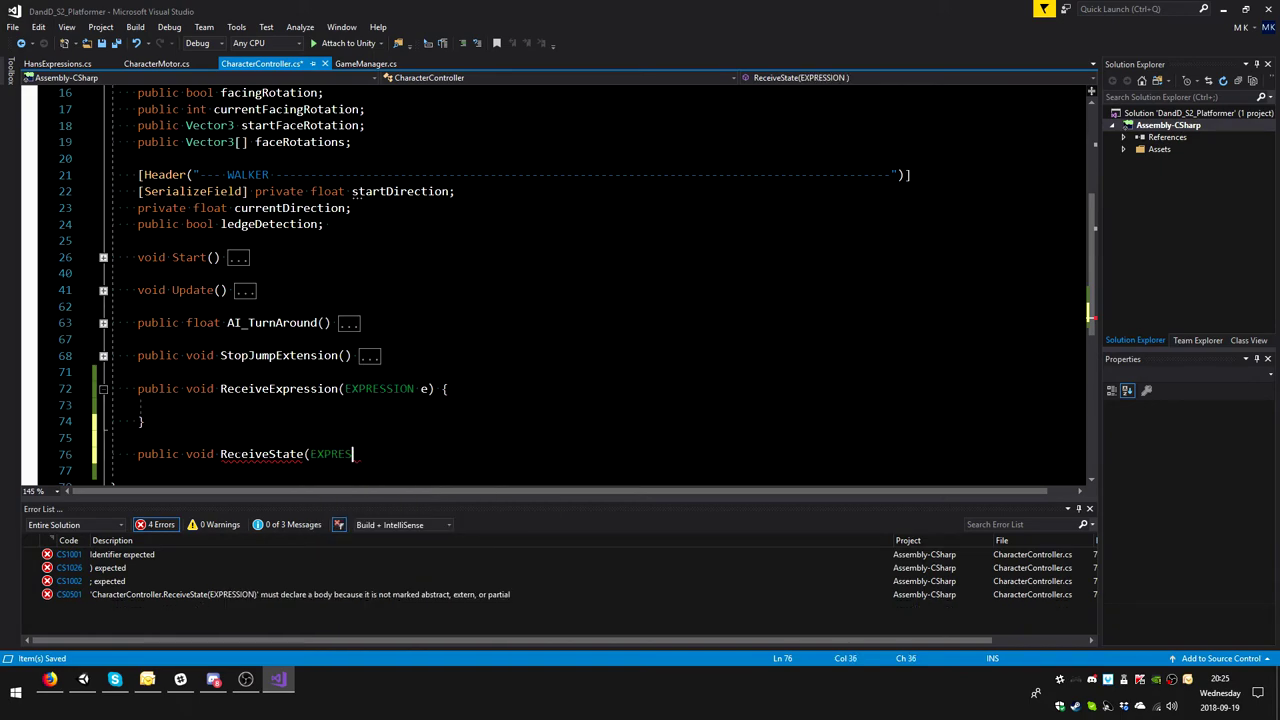
pyautogui.press('BackSpace')
pyautogui.press('BackSpace')
pyautogui.press('BackSpace')
pyautogui.press('BackSpace')
pyautogui.press('BackSpace')
pyautogui.press('BackSpace')
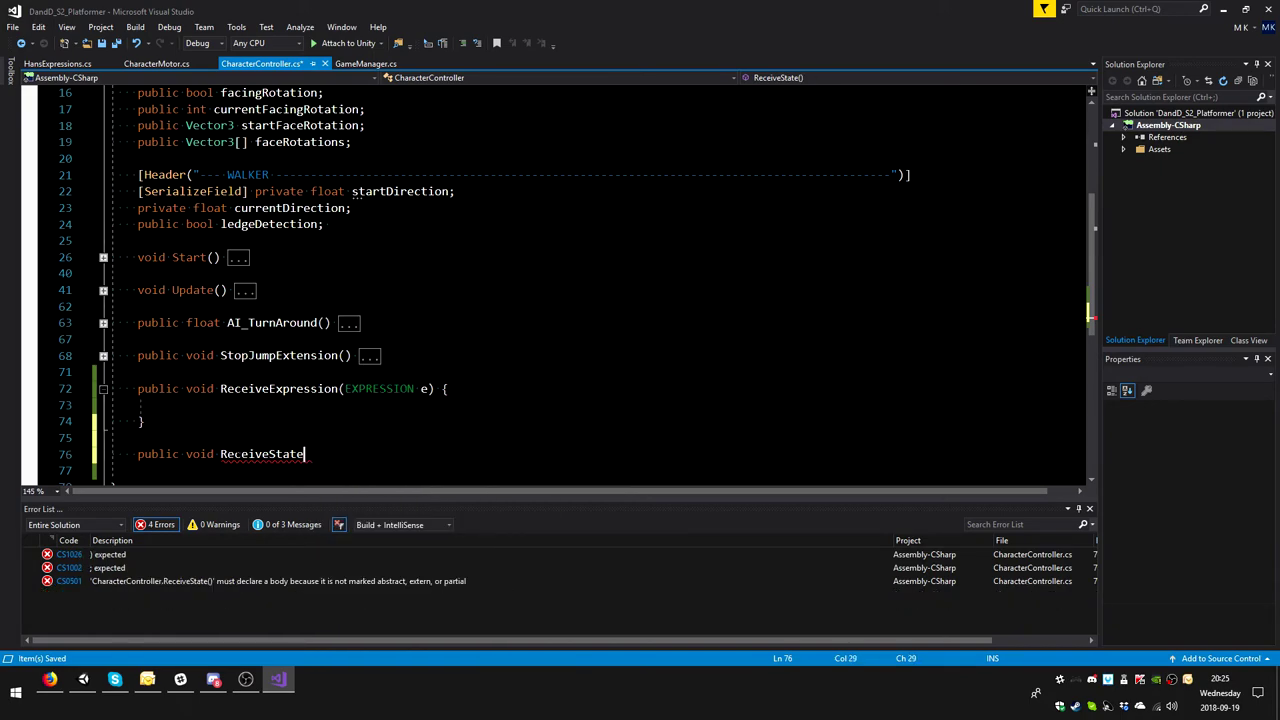
pyautogui.write('(E')
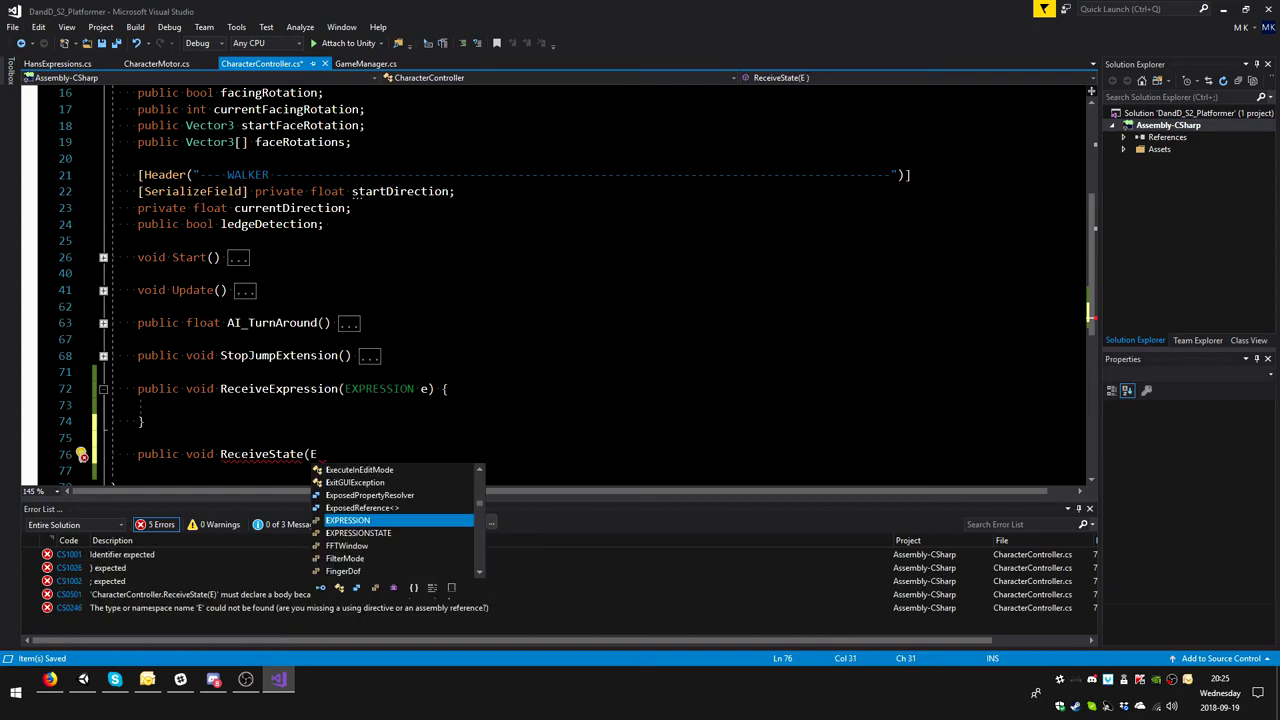
pyautogui.press('Down')
pyautogui.press('Tab')
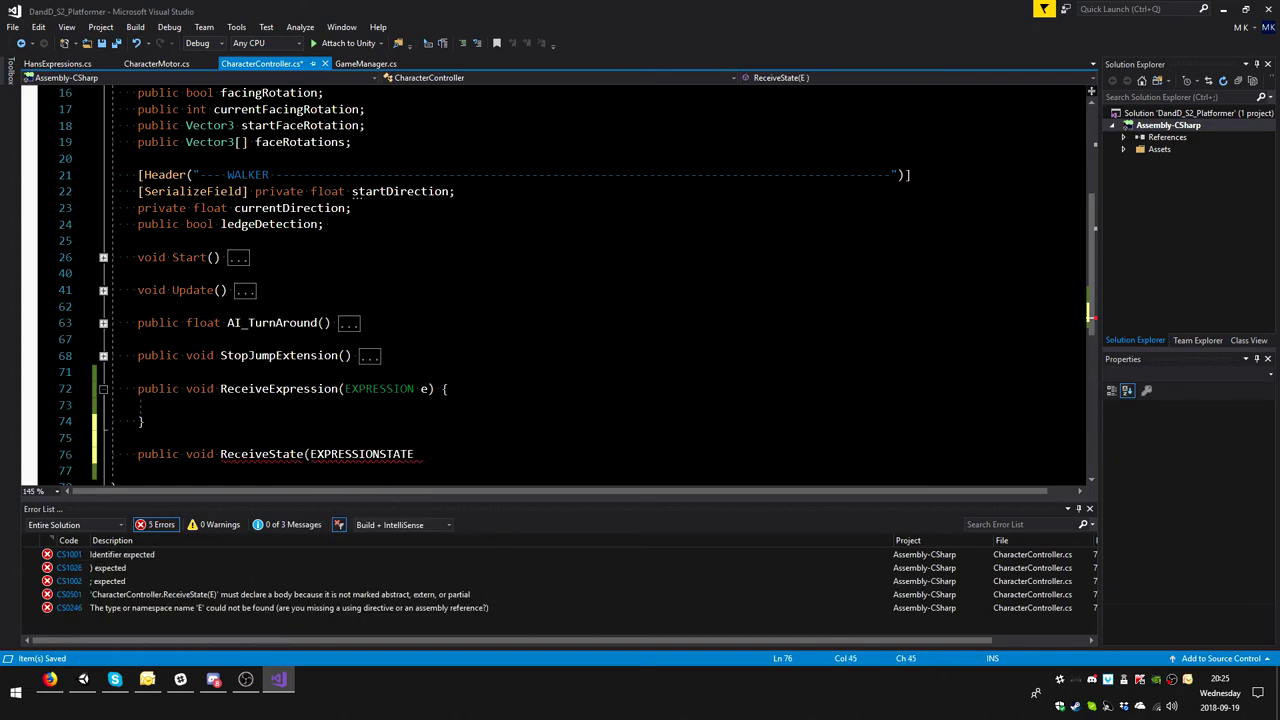
pyautogui.write(' e')
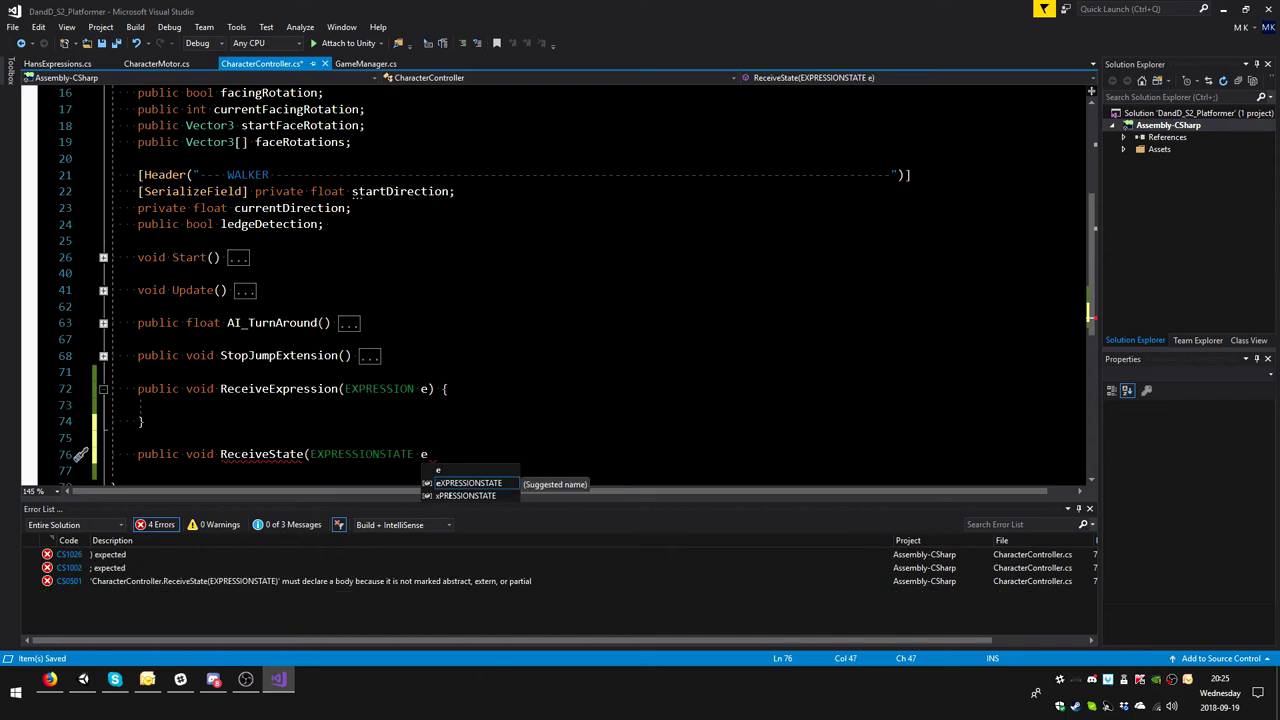
pyautogui.write(') {')
pyautogui.press('Return')
pyautogui.press('Return')
pyautogui.write('}')
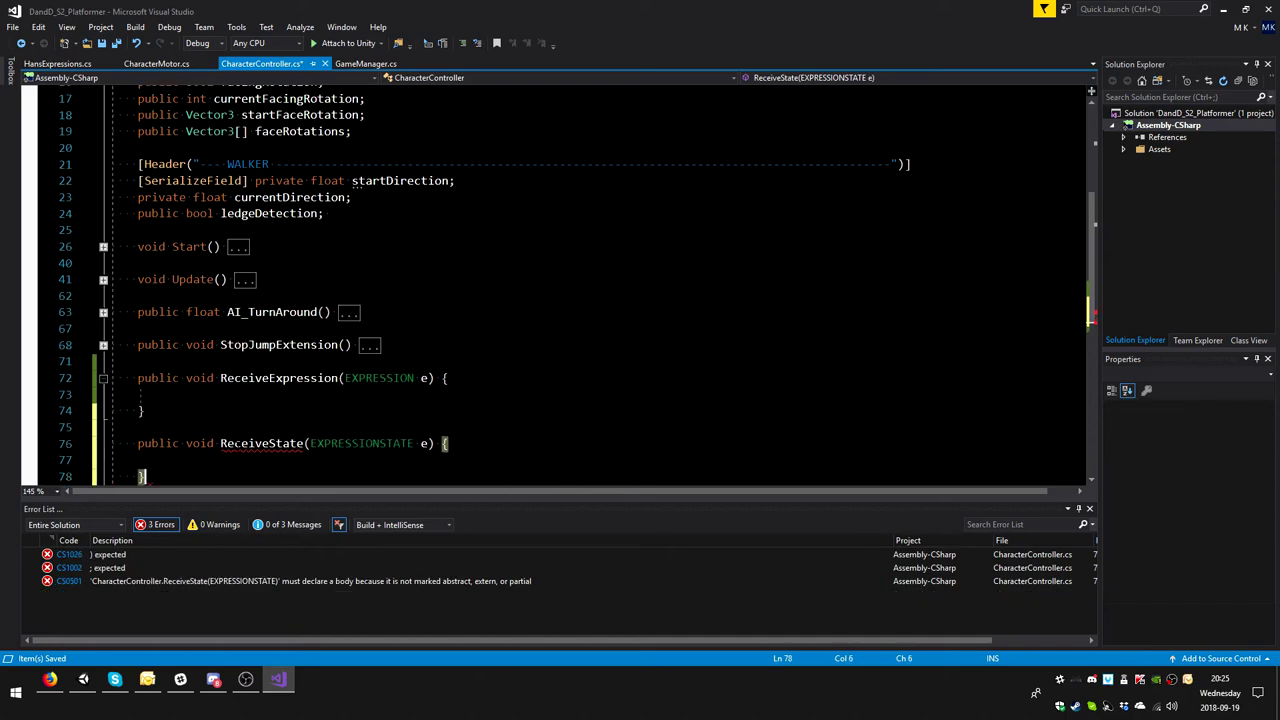
pyautogui.hotkey('ctrl', 's')
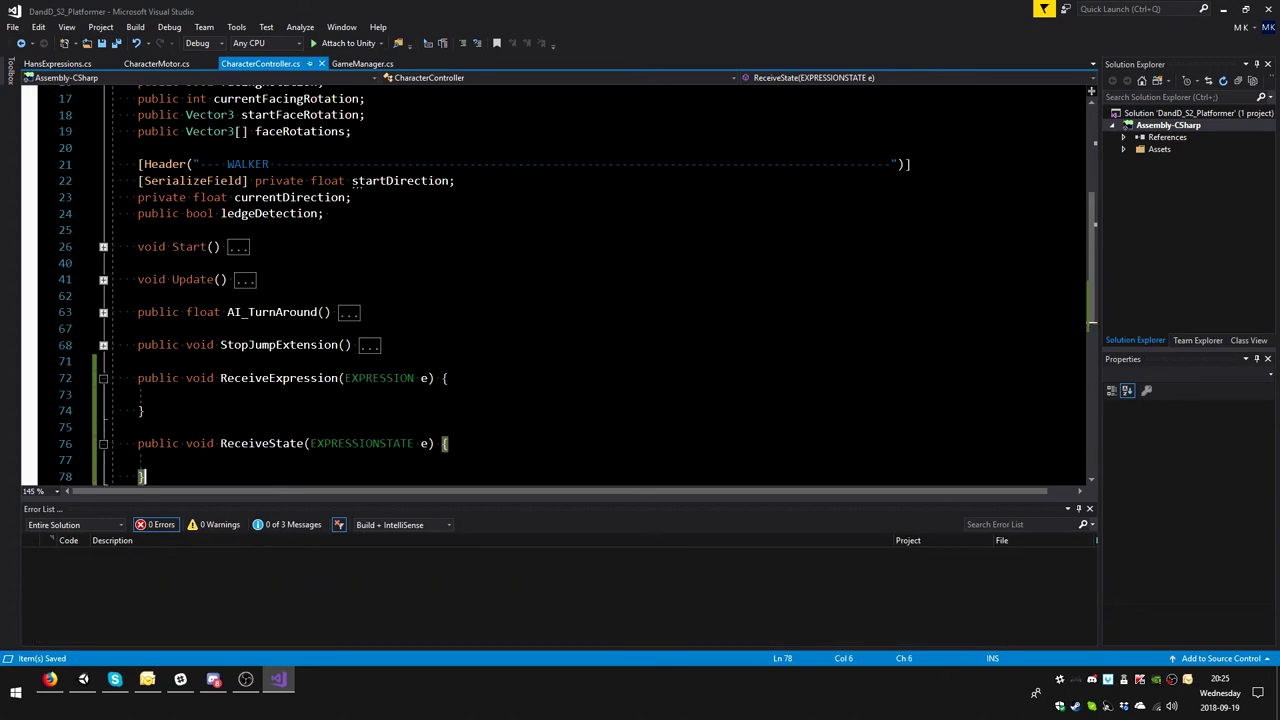
pyautogui.click(166, 394)
# - Copy the if (he != null) block from Start into ReceiveExpression's body
pyautogui.scroll(1, 577, 268)
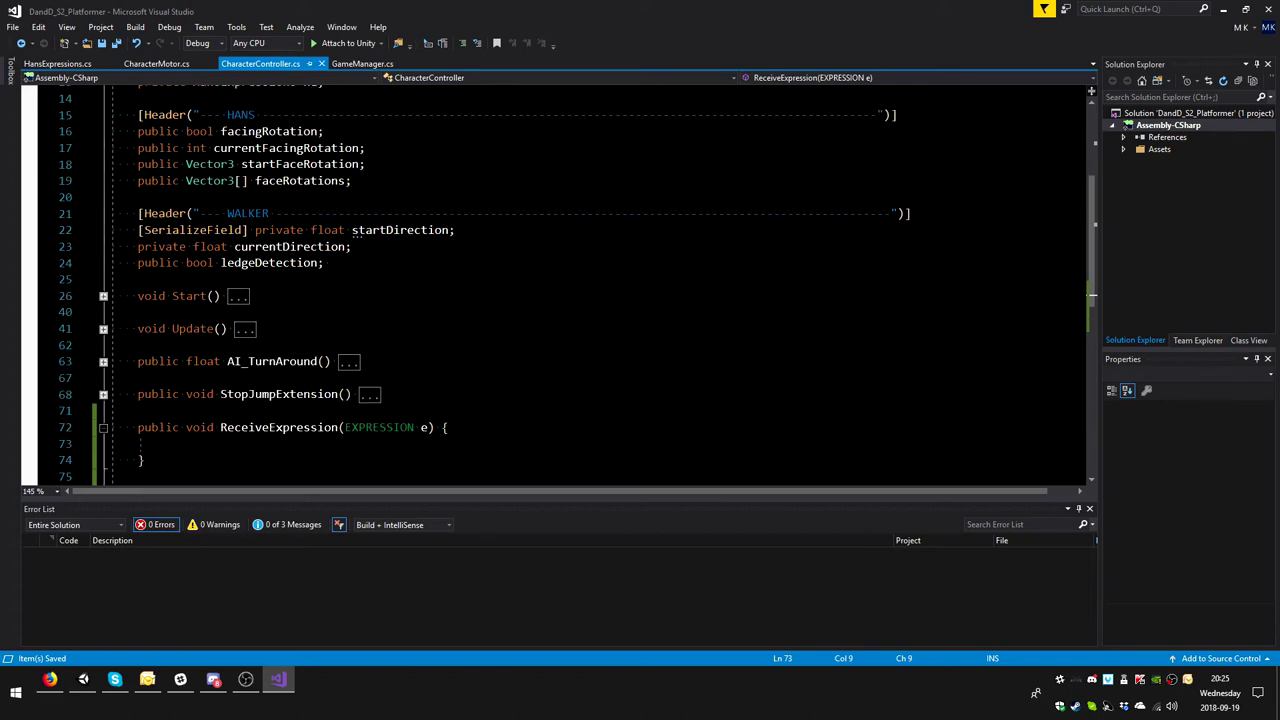
pyautogui.click(103, 296)
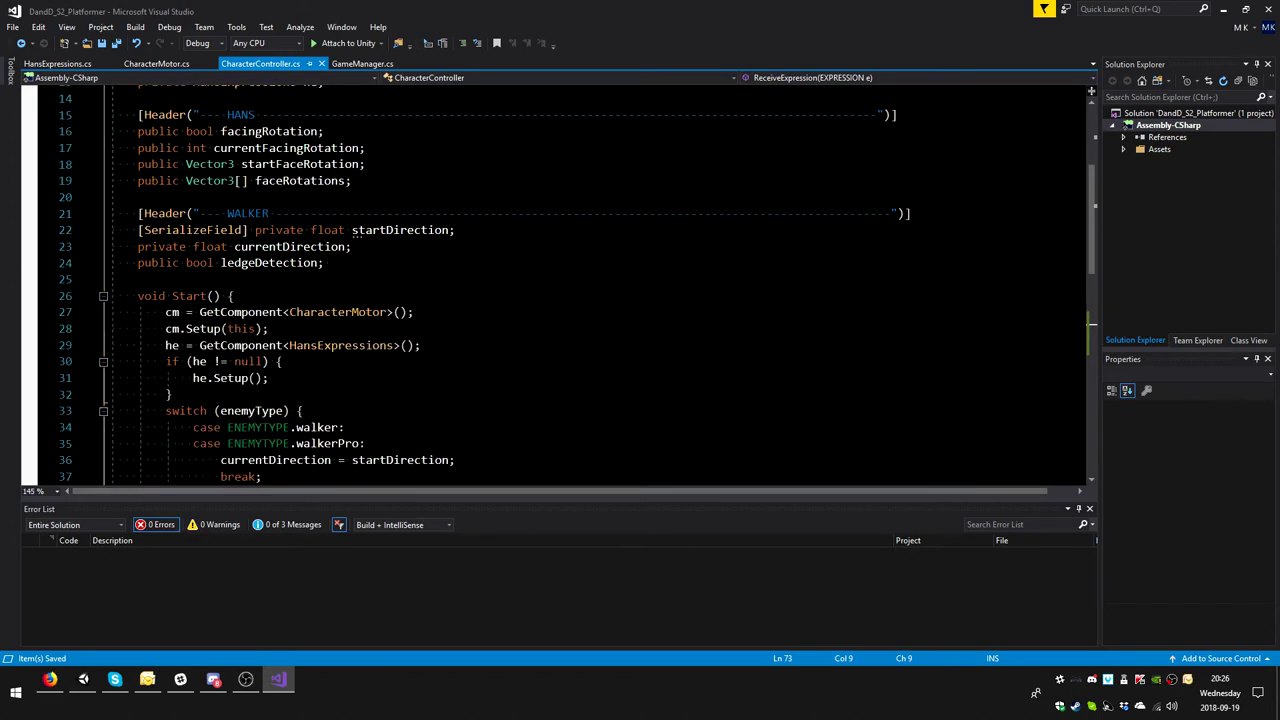
pyautogui.moveTo(166, 361)
pyautogui.mouseDown()
pyautogui.moveTo(110, 394)
pyautogui.moveTo(172, 394)
pyautogui.mouseUp()
pyautogui.hotkey('ctrl', 'c')
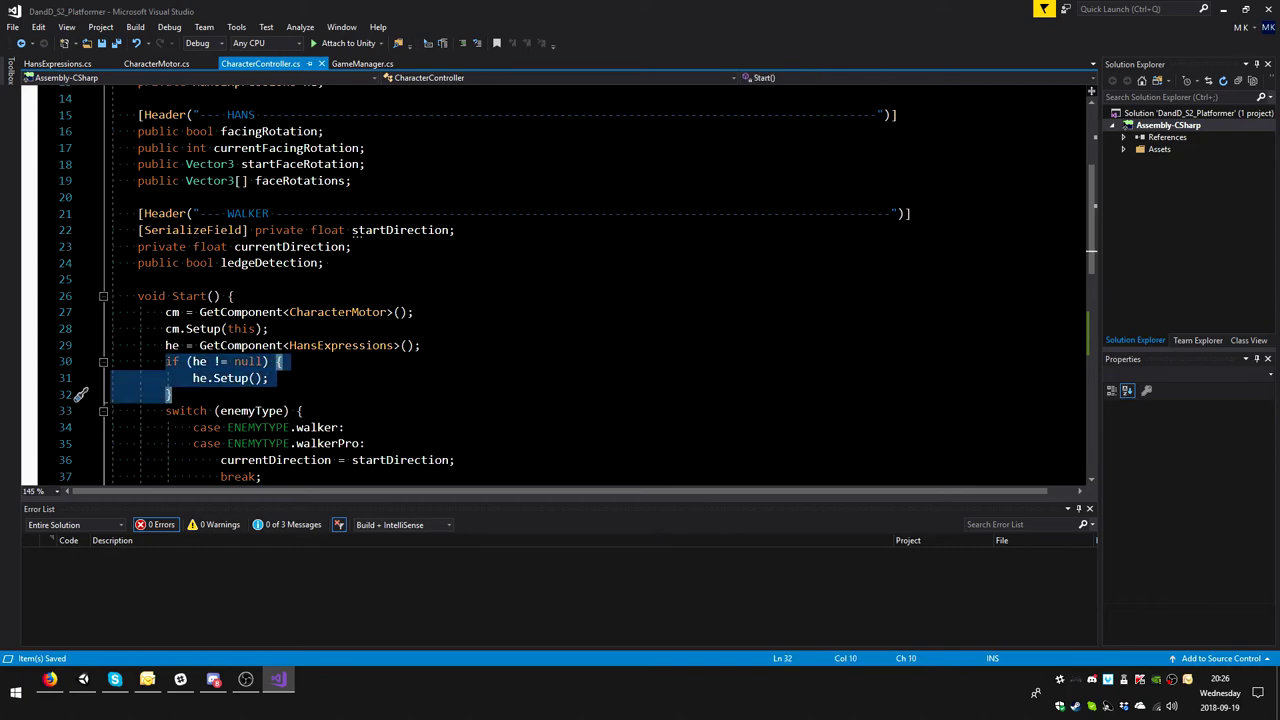
pyautogui.scroll(-3, 577, 285)
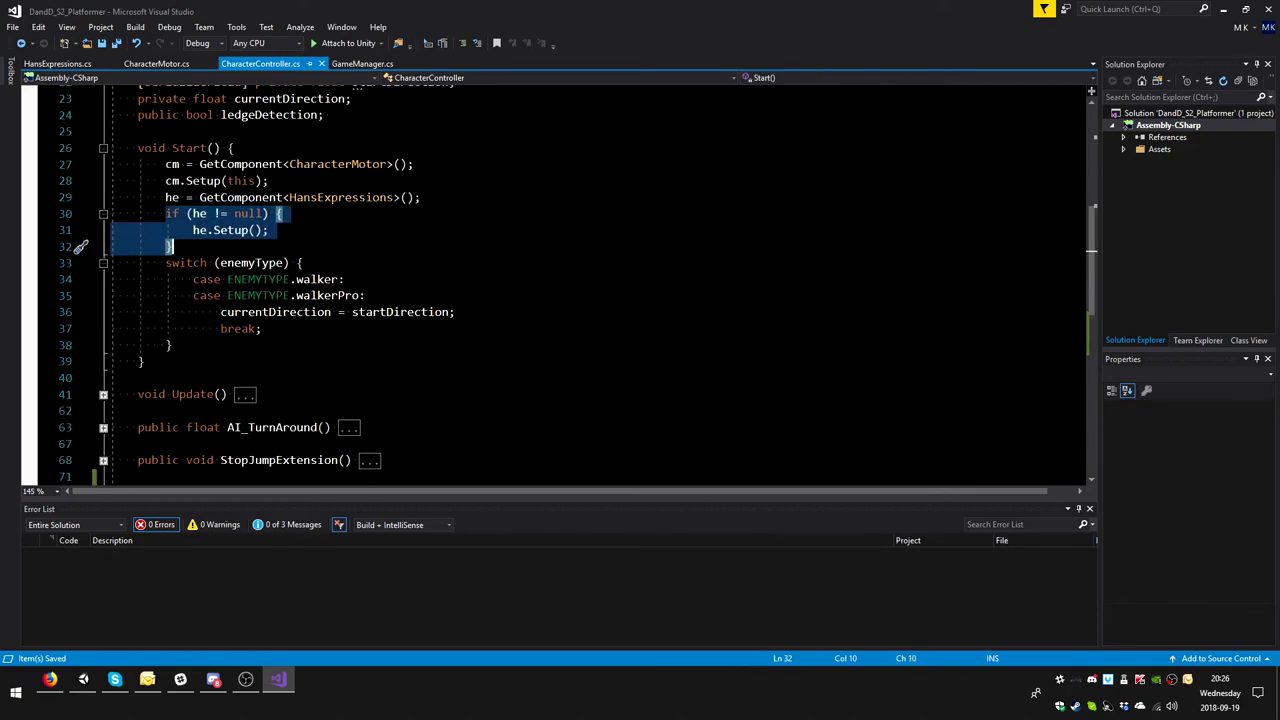
pyautogui.scroll(-2, 80, 247)
pyautogui.click(166, 410)
pyautogui.hotkey('ctrl', 'v')
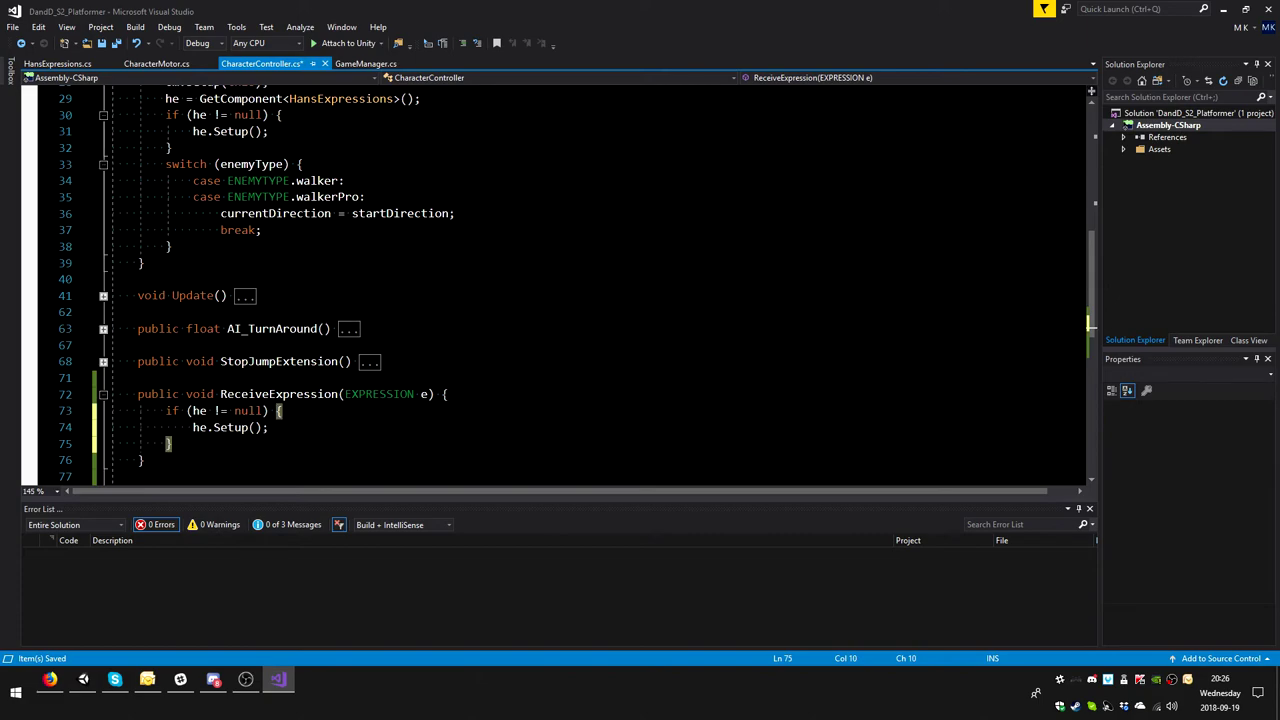
# - Replace the pasted he.Setup() call with he.TriggerExpression(e)
pyautogui.press('Up')
pyautogui.press('Home')
pyautogui.hotkey('shift', 'End')
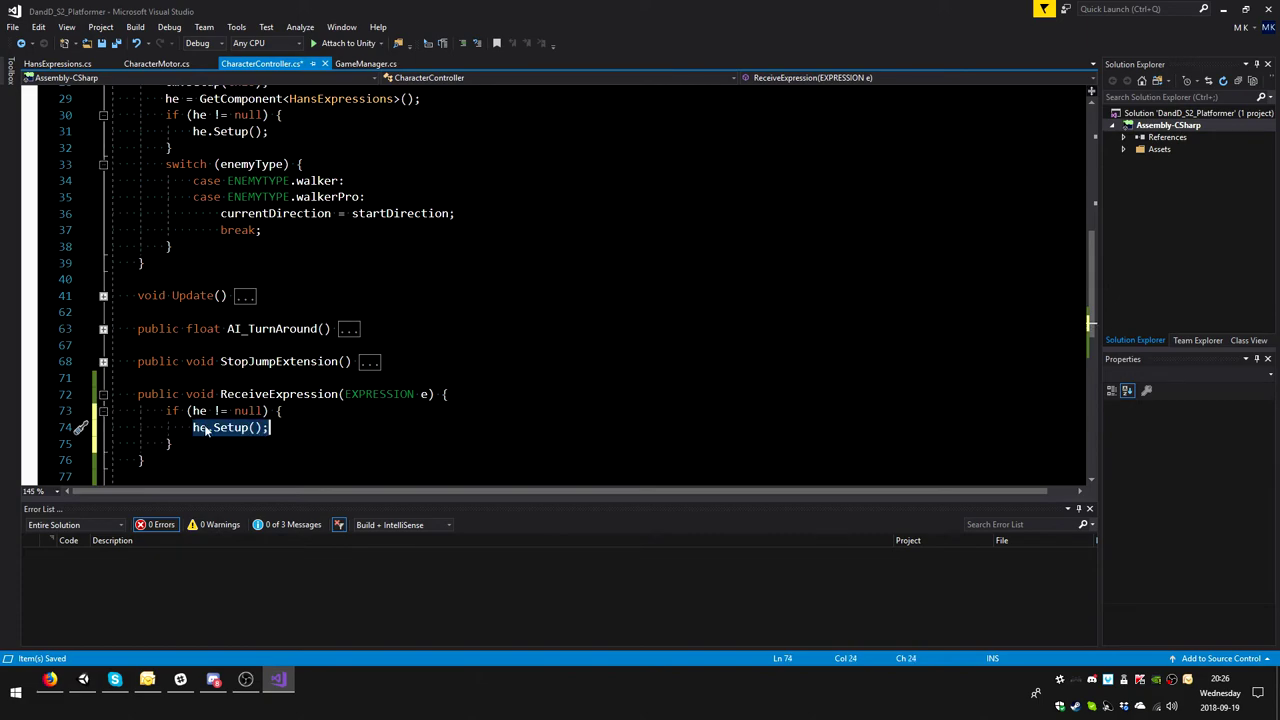
pyautogui.press('Left')
pyautogui.press('Left')
pyautogui.press('Left')
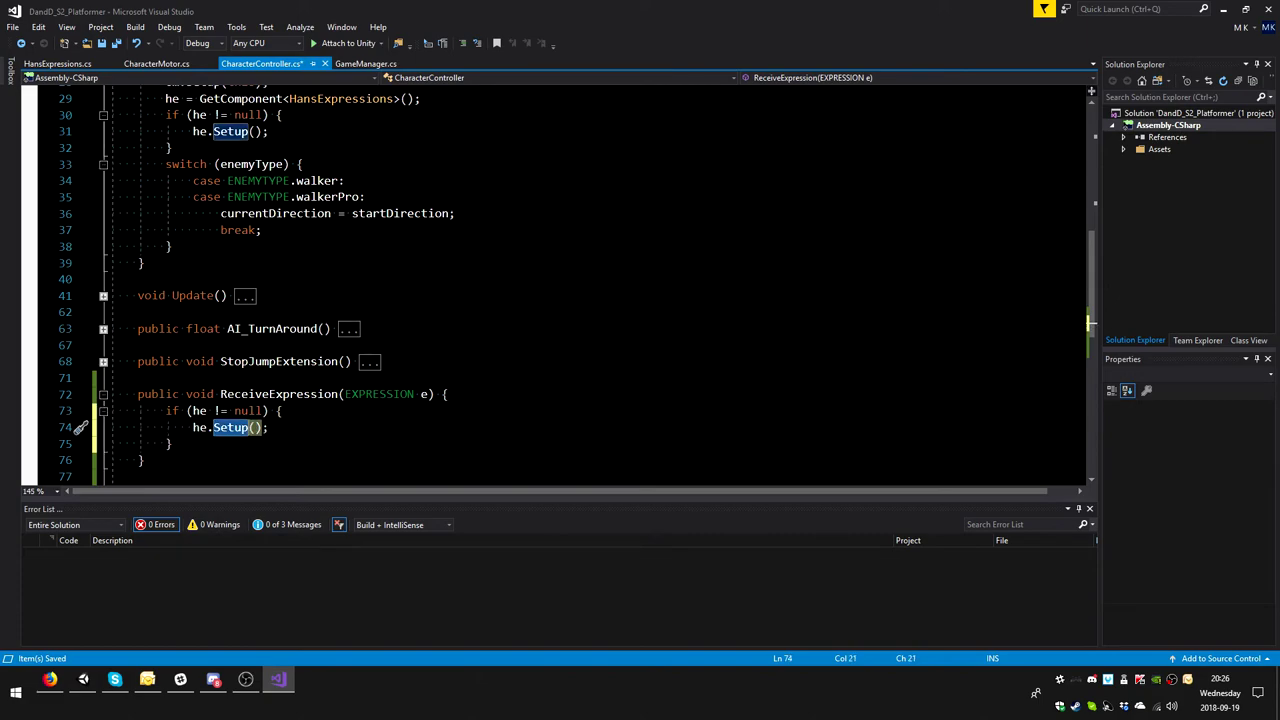
pyautogui.press('BackSpace')
pyautogui.press('BackSpace')
pyautogui.press('BackSpace')
pyautogui.write('Change')
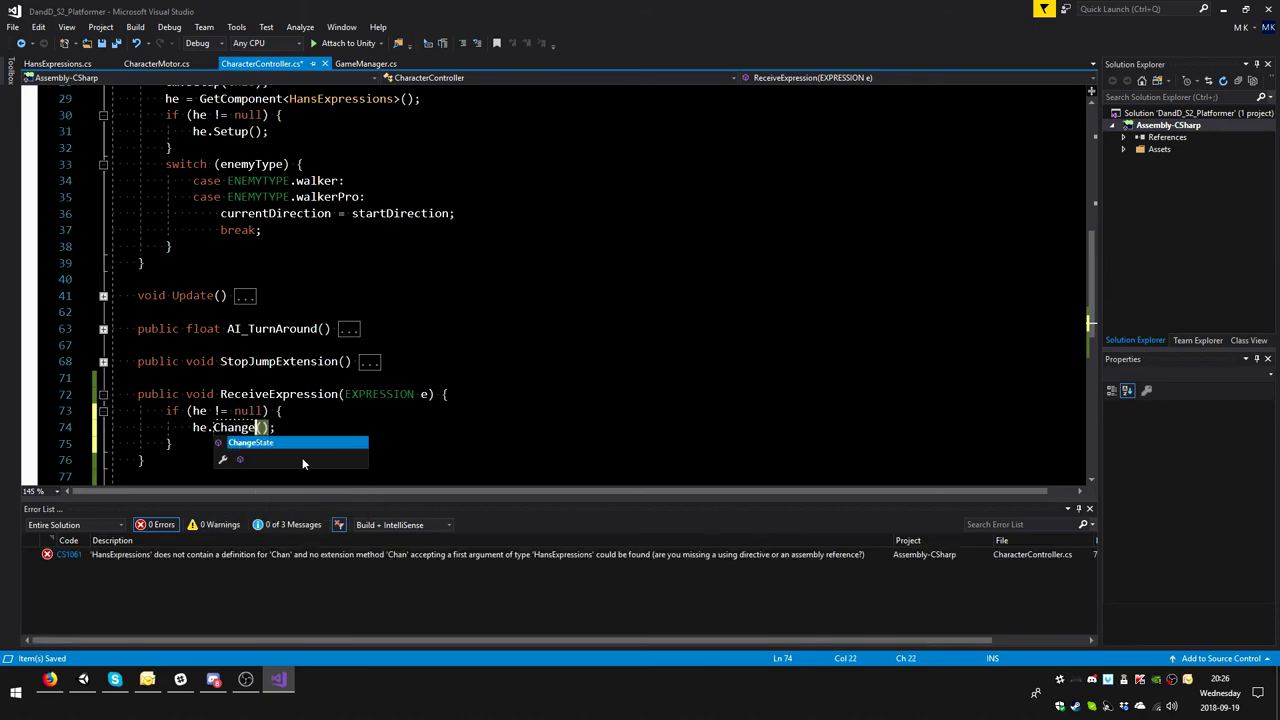
pyautogui.press('BackSpace')
pyautogui.press('BackSpace')
pyautogui.press('BackSpace')
pyautogui.press('BackSpace')
pyautogui.press('BackSpace')
pyautogui.press('BackSpace')
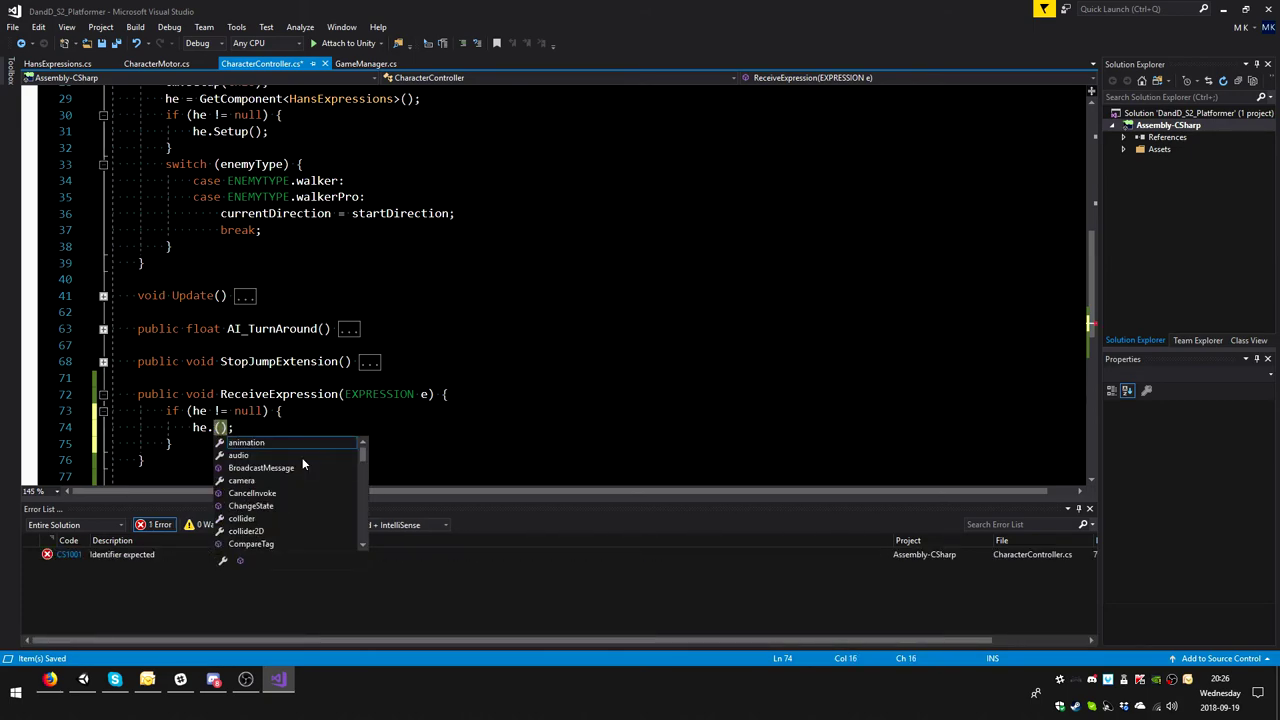
pyautogui.write('Tr')
pyautogui.press('Tab')
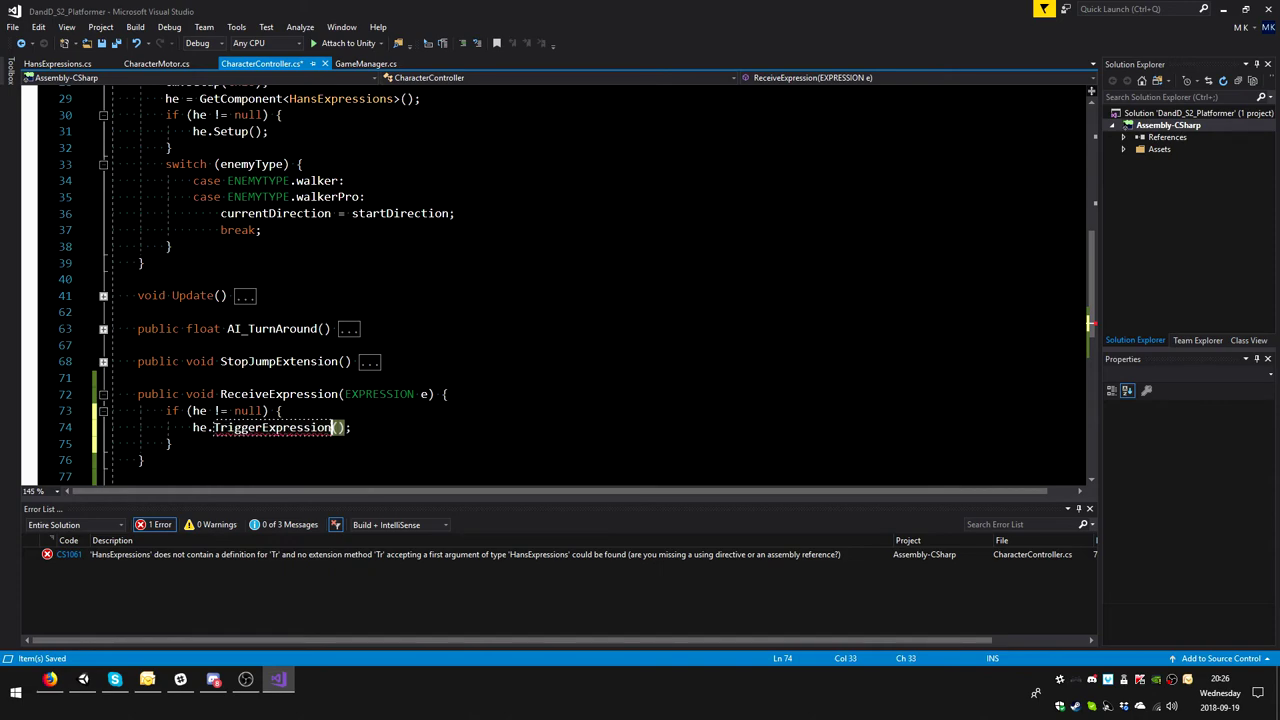
pyautogui.write('(e')
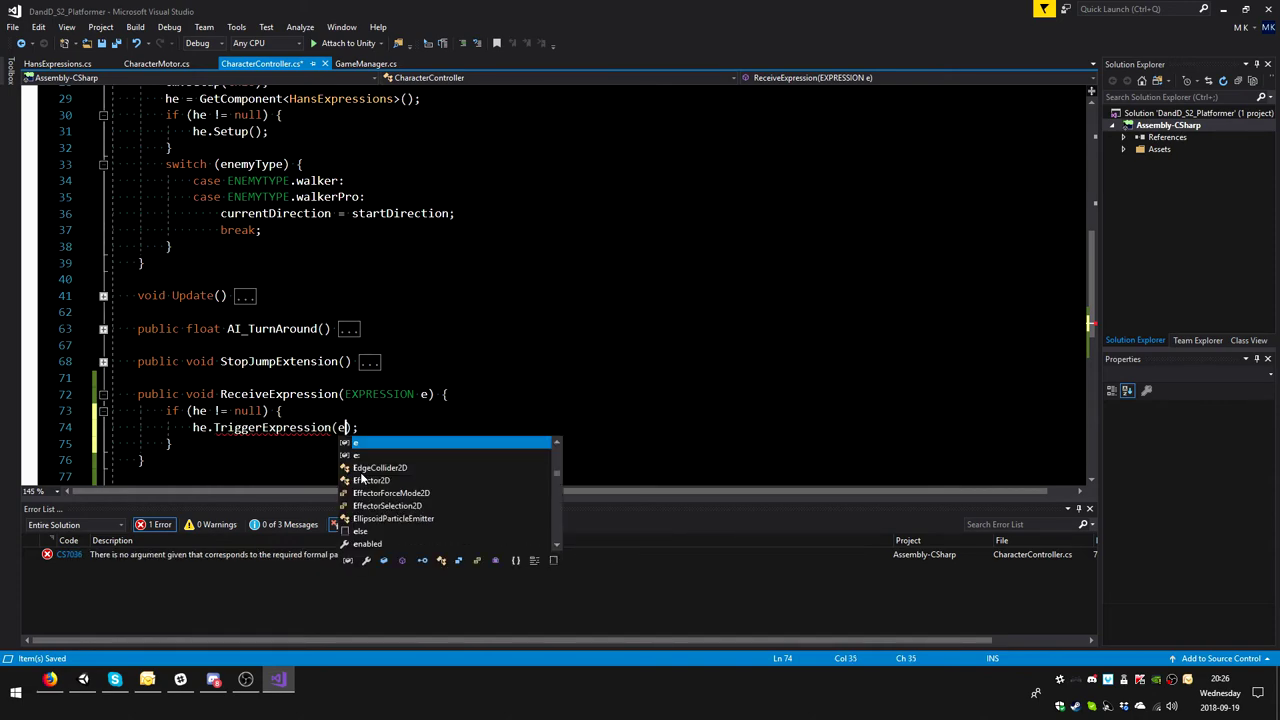
pyautogui.hotkey('ctrl', 'd')
# - Copy the null-check block from ReceiveExpression into ReceiveState's empty body
pyautogui.scroll(-1, 300, 400)
pyautogui.click(250, 344)
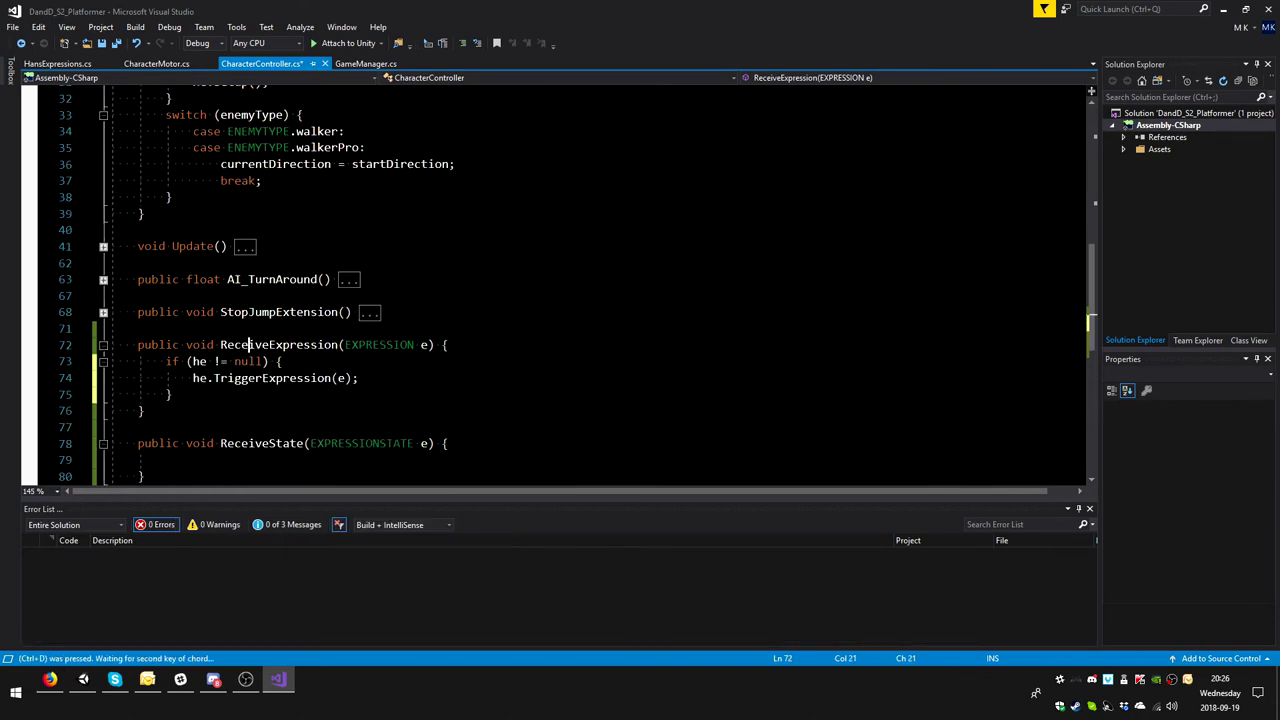
pyautogui.scroll(-1, 249, 344)
pyautogui.scroll(-1, 249, 344)
pyautogui.moveTo(172, 295); pyautogui.dragTo(168, 263)
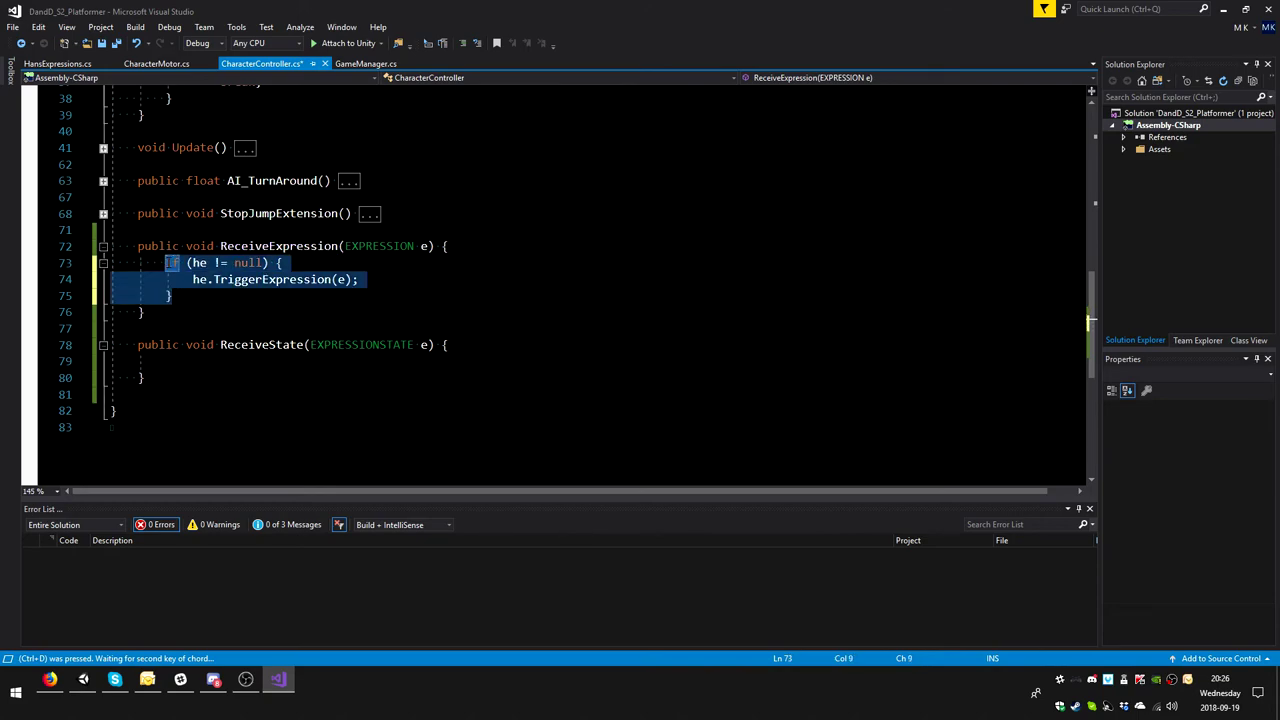
pyautogui.hotkey('ctrl', 's')
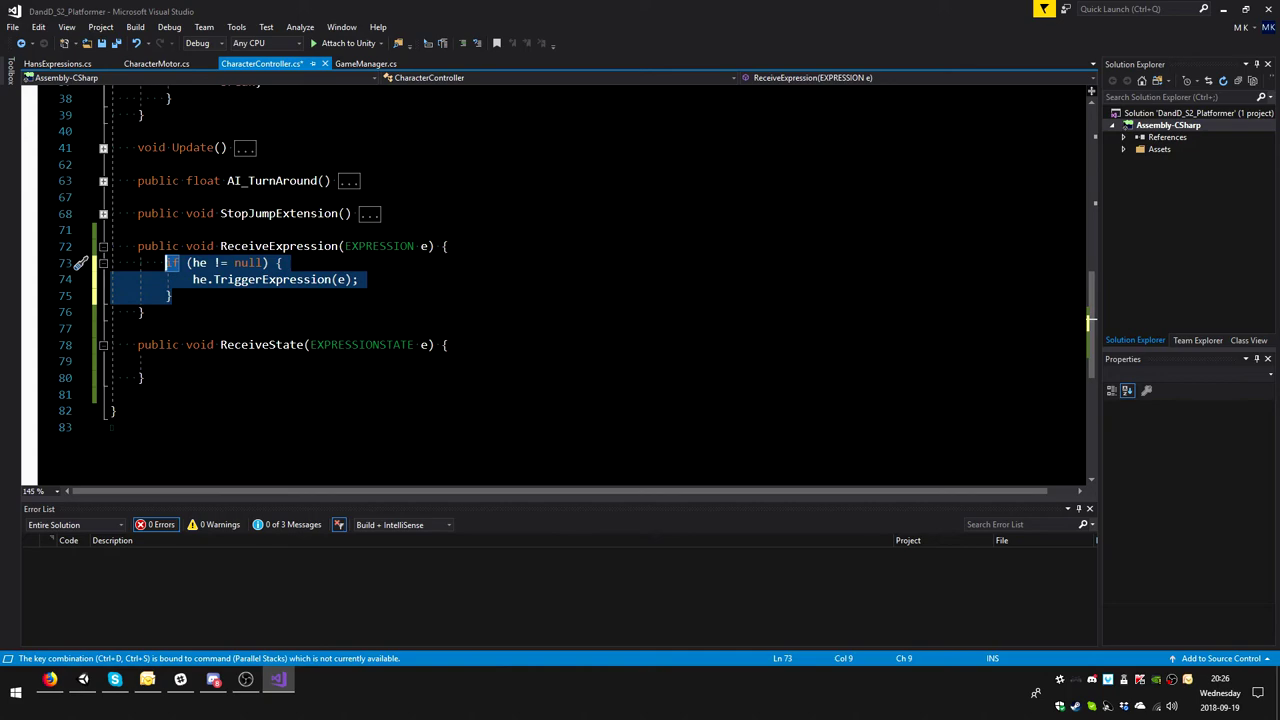
pyautogui.hotkey('ctrl', 'c')
pyautogui.click(166, 361)
pyautogui.hotkey('ctrl', 'v')
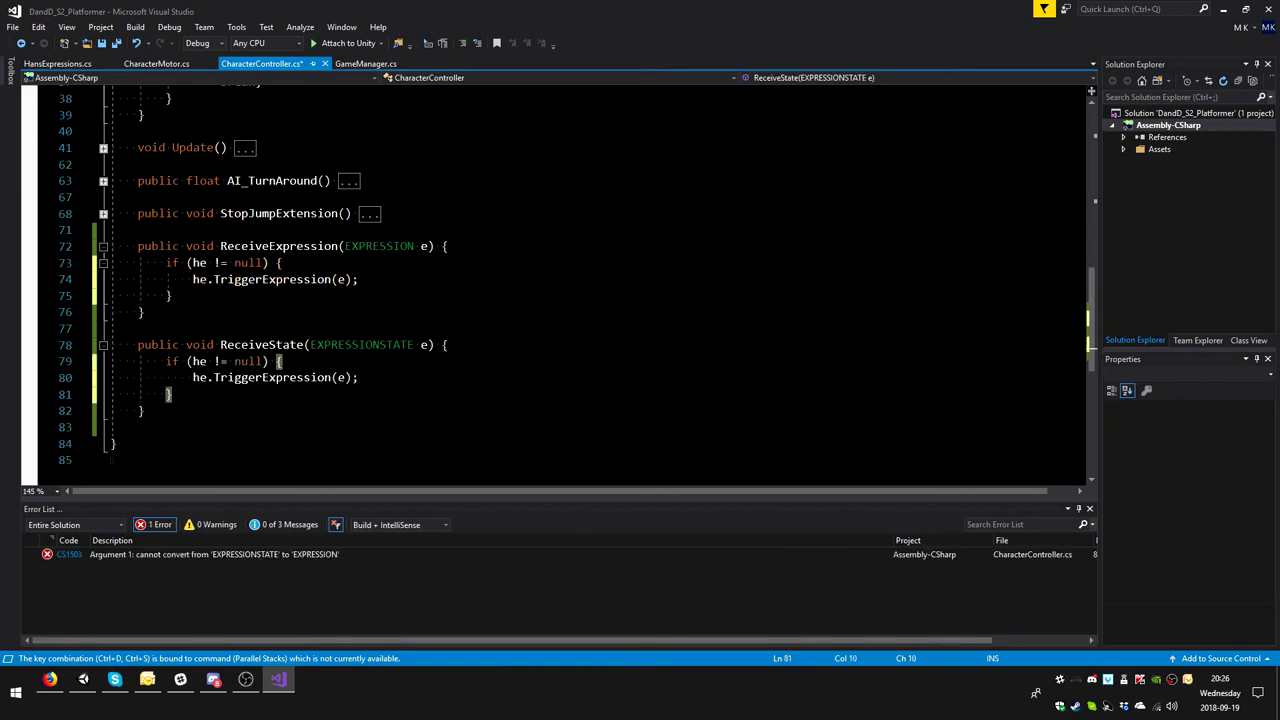
# - Change ReceiveState's call to he.ChangeState(e) and save the file
pyautogui.click(331, 378)
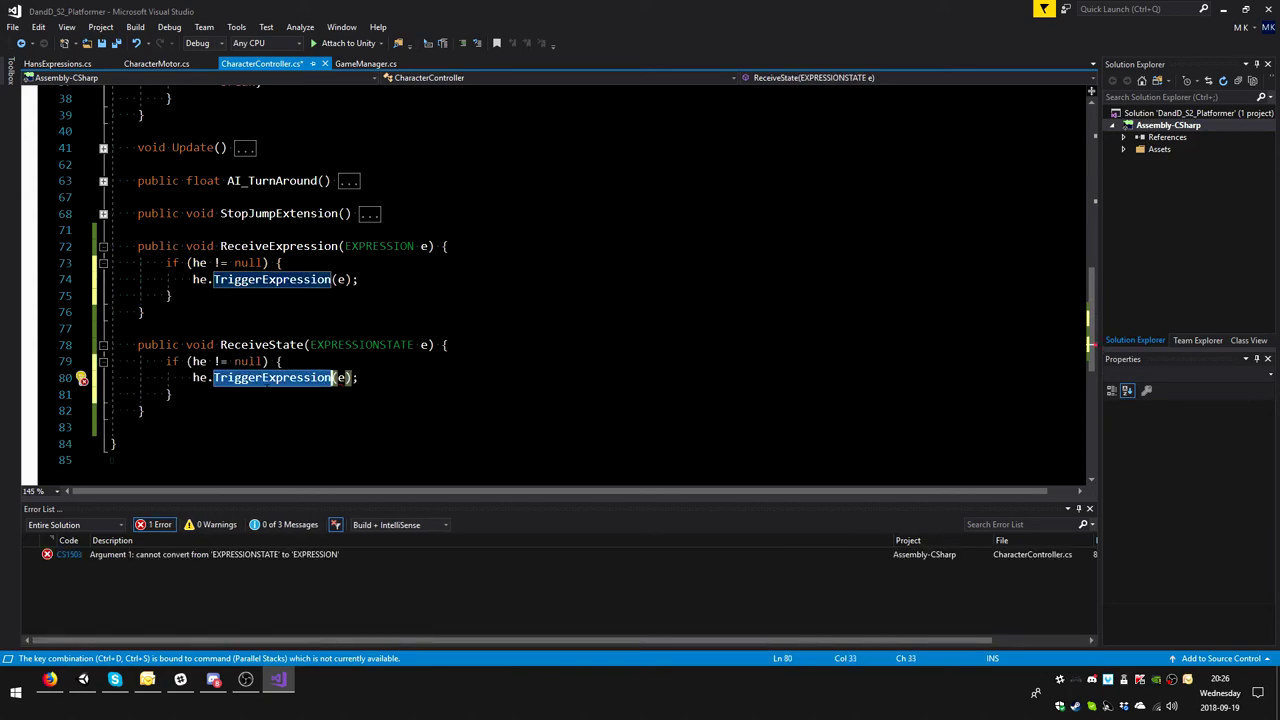
pyautogui.hotkey('ctrl', 'BackSpace')
pyautogui.write('Change')
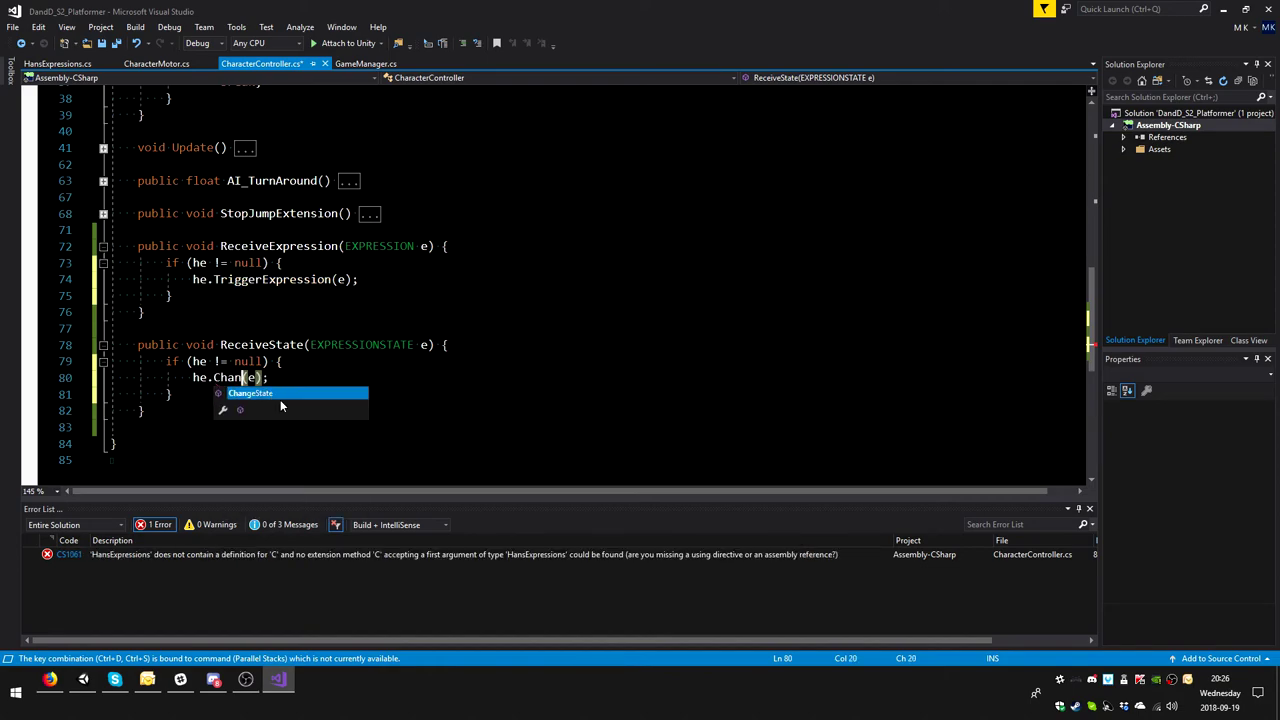
pyautogui.write('St')
pyautogui.write('ate')
pyautogui.press('Escape')
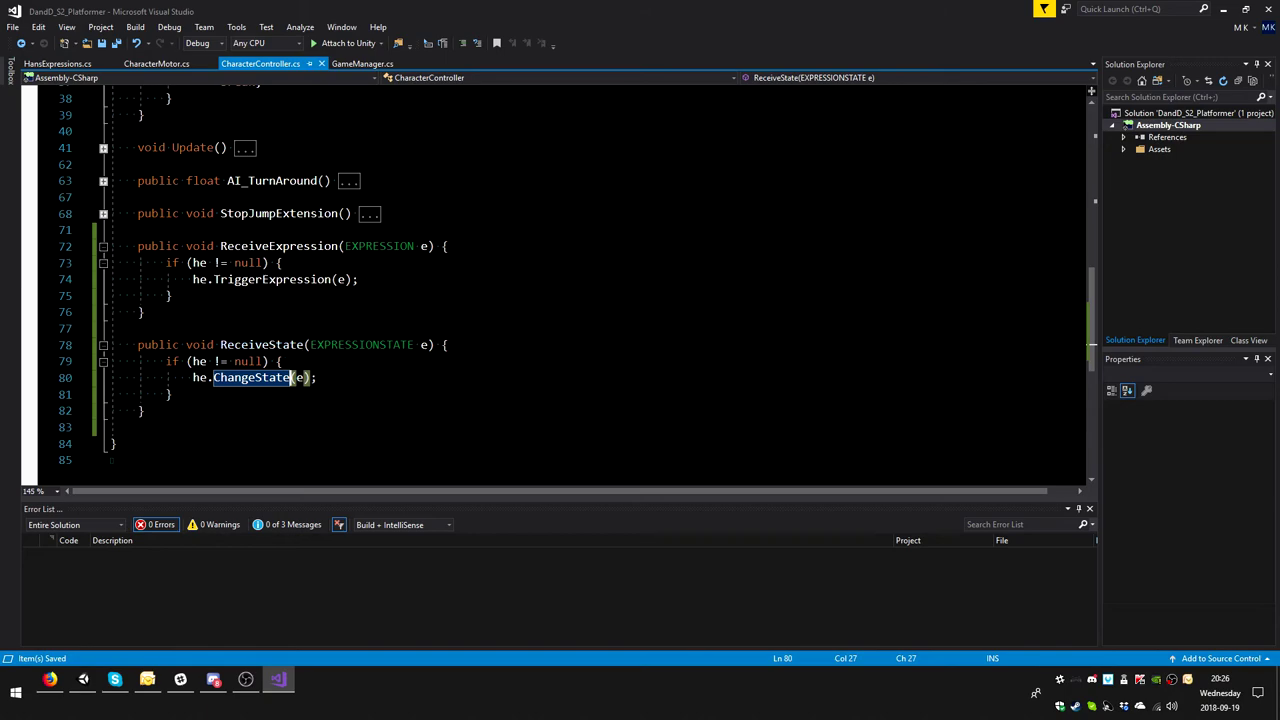
pyautogui.press('Up')
pyautogui.hotkey('ctrl', 's')
# - Fold the ReceiveState and ReceiveExpression method bodies
pyautogui.press('Up')
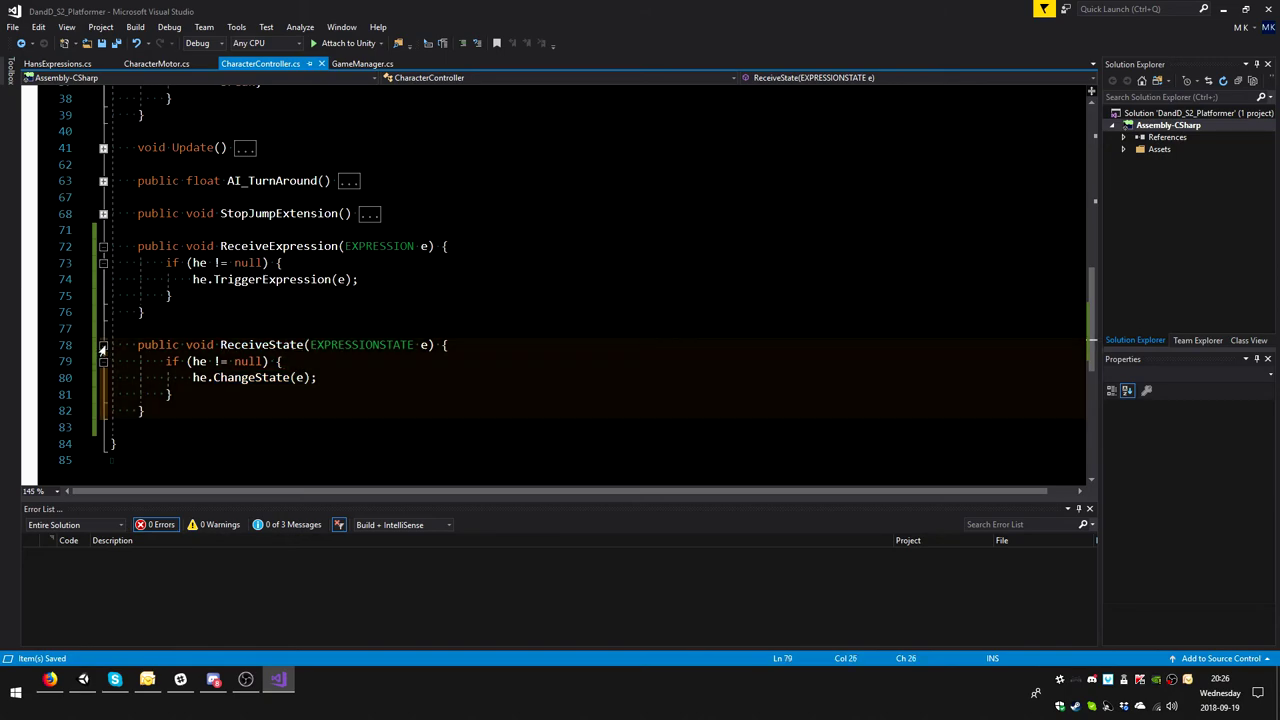
pyautogui.hotkey('ctrl', 'm')
pyautogui.hotkey('ctrl', 'm')
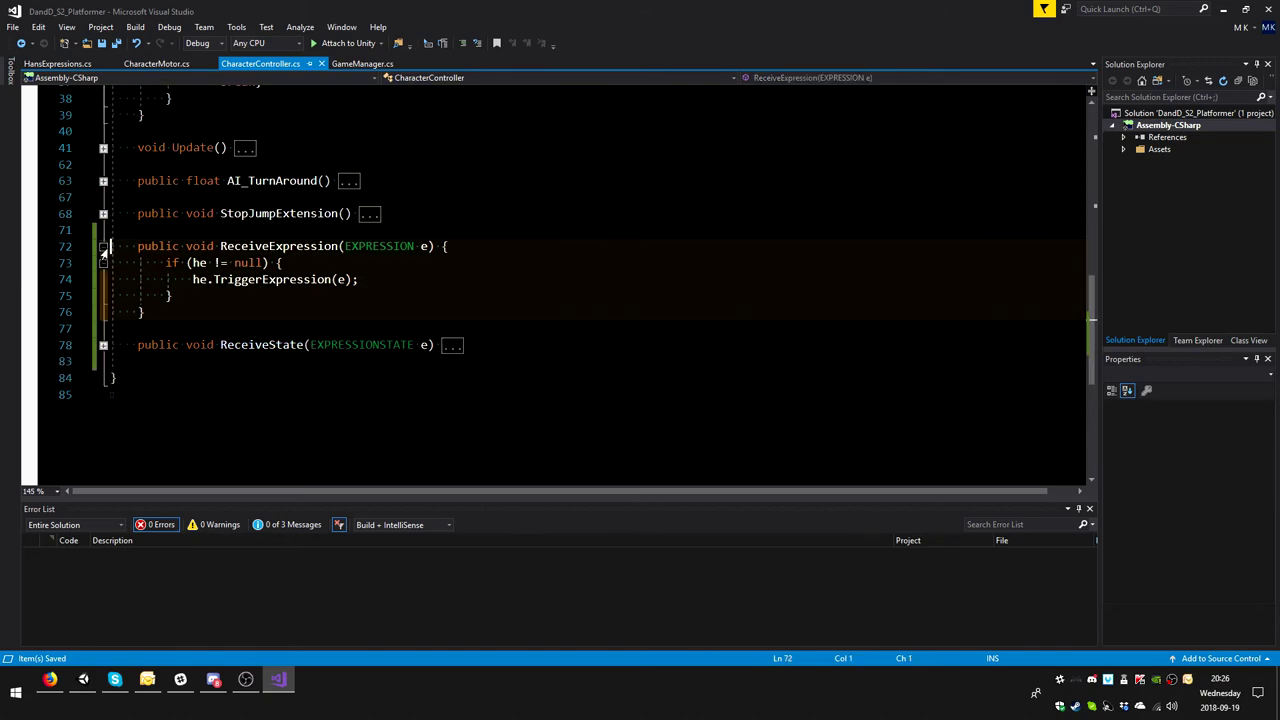
pyautogui.click(103, 246)
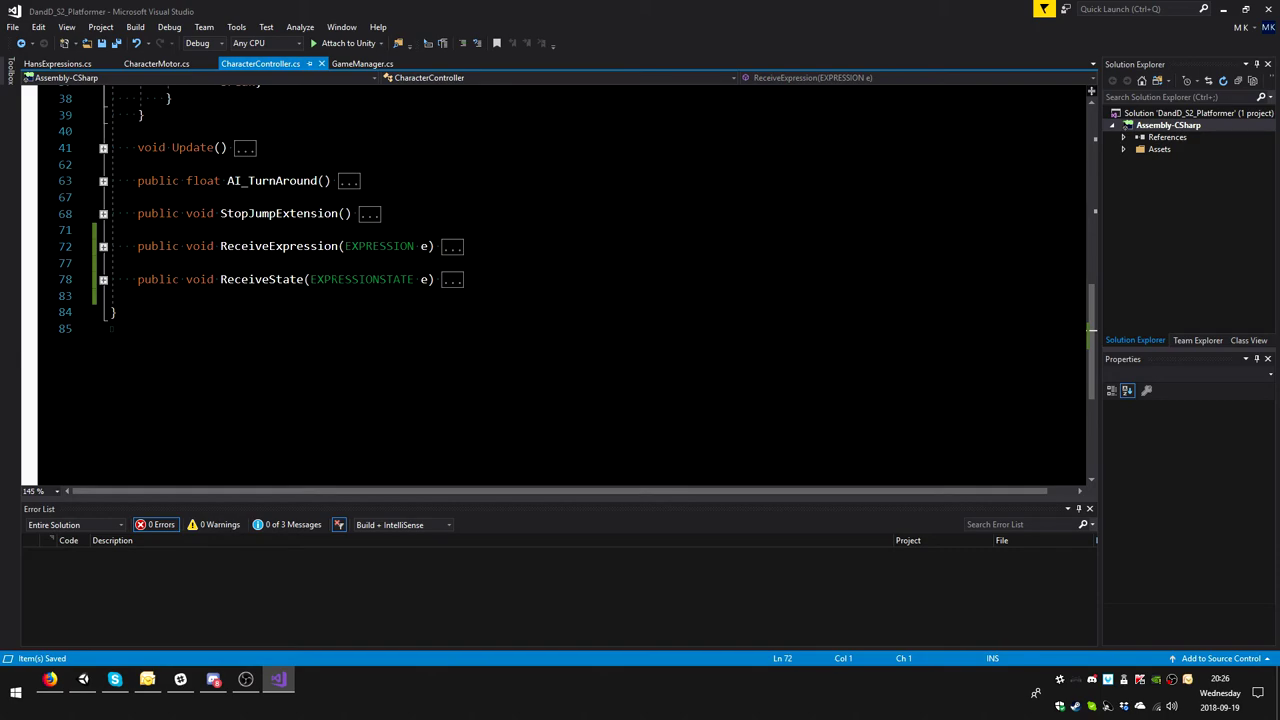
pyautogui.scroll(2, 350, 290)
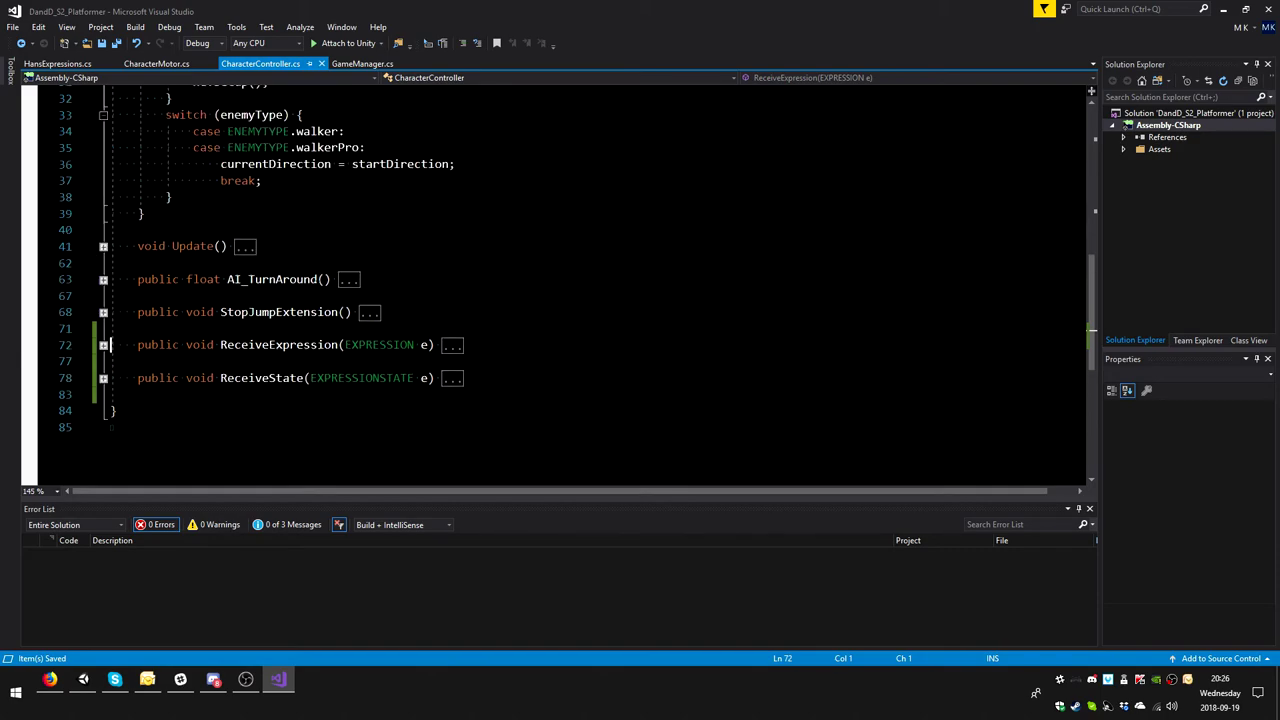
# - Switch to CharacterMotor.cs and expand the Jump method at line 346
pyautogui.click(150, 63)
pyautogui.scroll(-7, 560, 280)
pyautogui.scroll(-8, 560, 280)
pyautogui.scroll(-10, 560, 280)
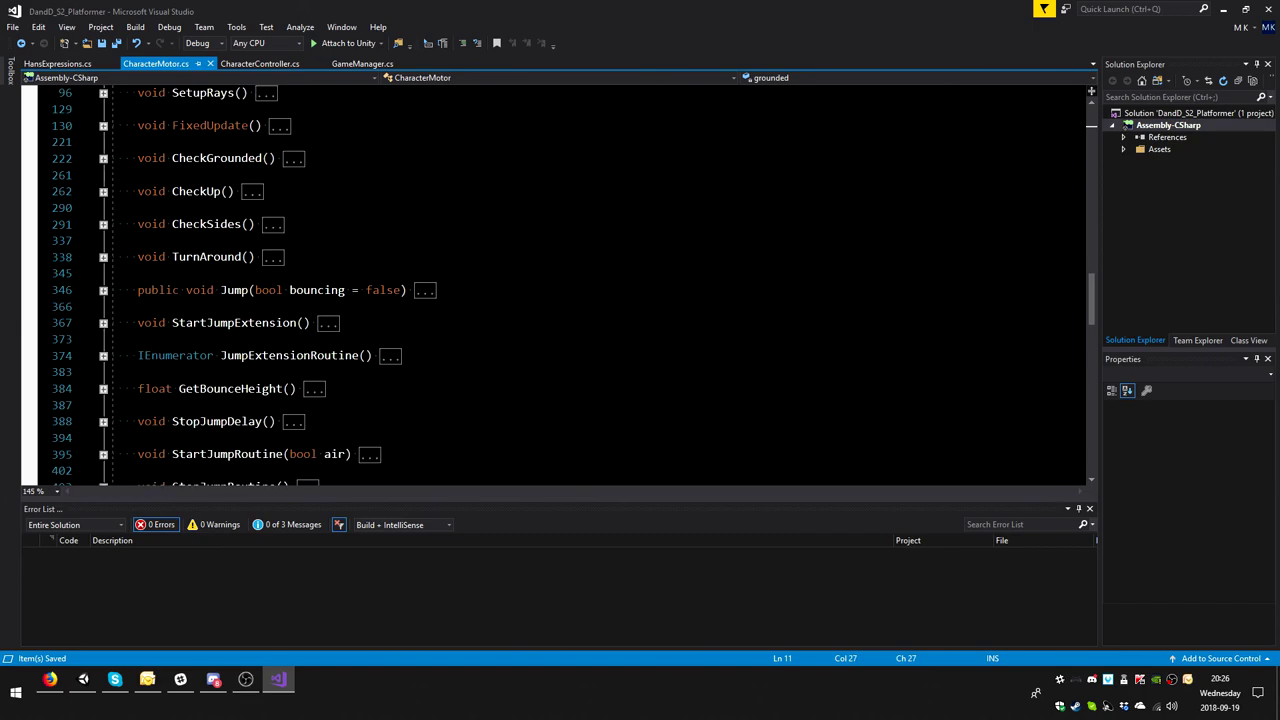
pyautogui.scroll(-3, 235, 290)
pyautogui.scroll(3, 235, 290)
pyautogui.scroll(-3, 235, 290)
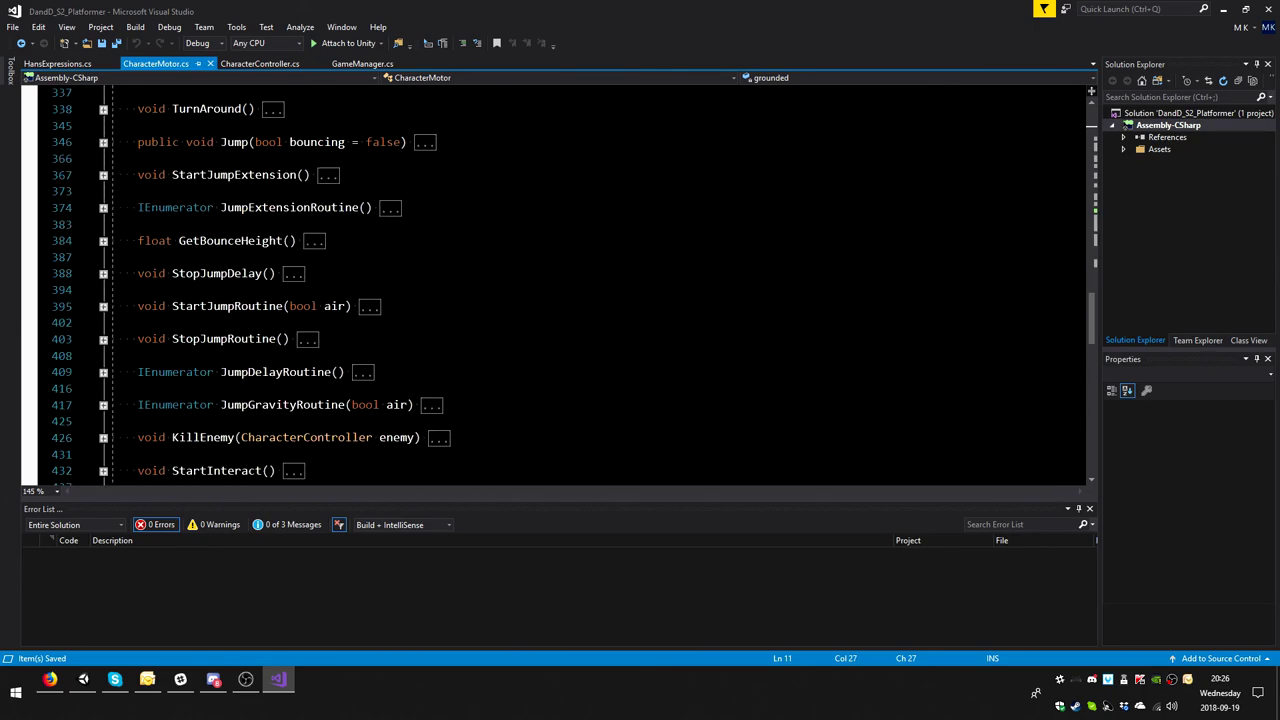
pyautogui.scroll(1, 235, 290)
pyautogui.click(65, 191)
pyautogui.click(103, 191)
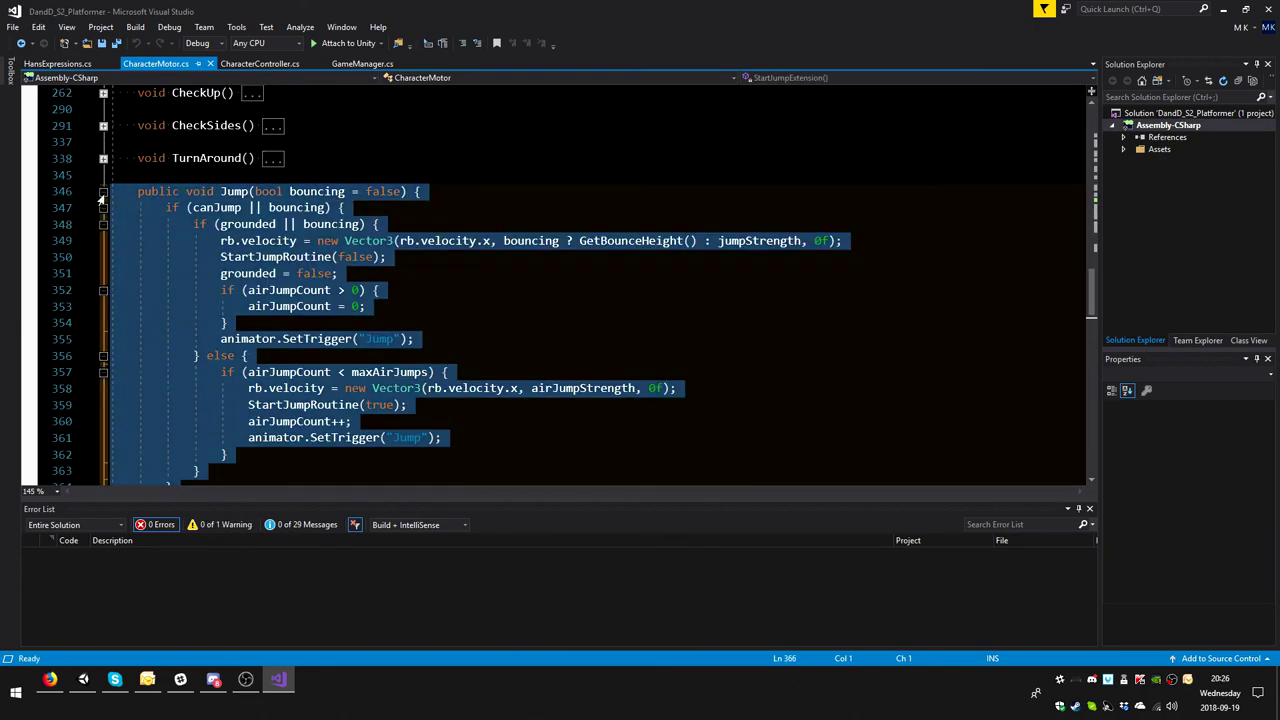
# - Locate both animator.SetTrigger("Jump") lines in Jump, ending after the first one
pyautogui.click(414, 338)
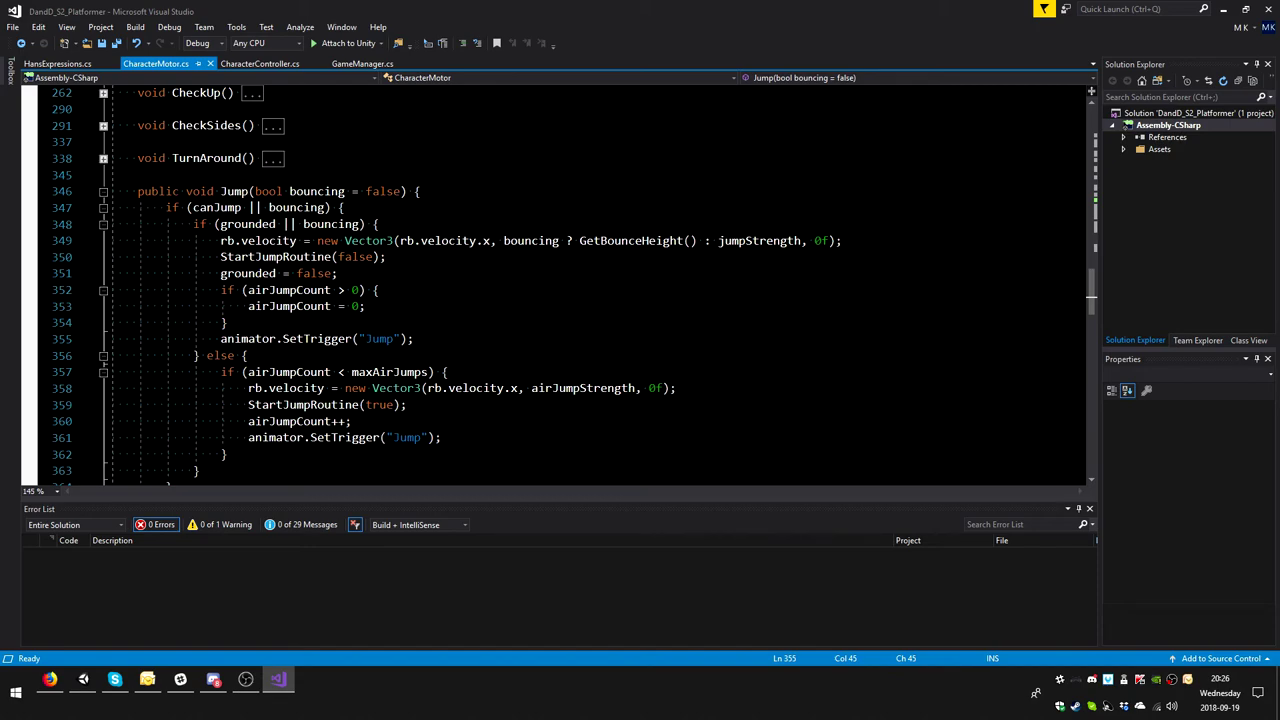
pyautogui.moveTo(248, 437); pyautogui.dragTo(441, 437)
pyautogui.click(408, 404)
pyautogui.click(414, 339)
# - Add cc.ReceiveExpression(EXPRESSION.stacheJump); after the first Jump trigger and save
pyautogui.press('Return')
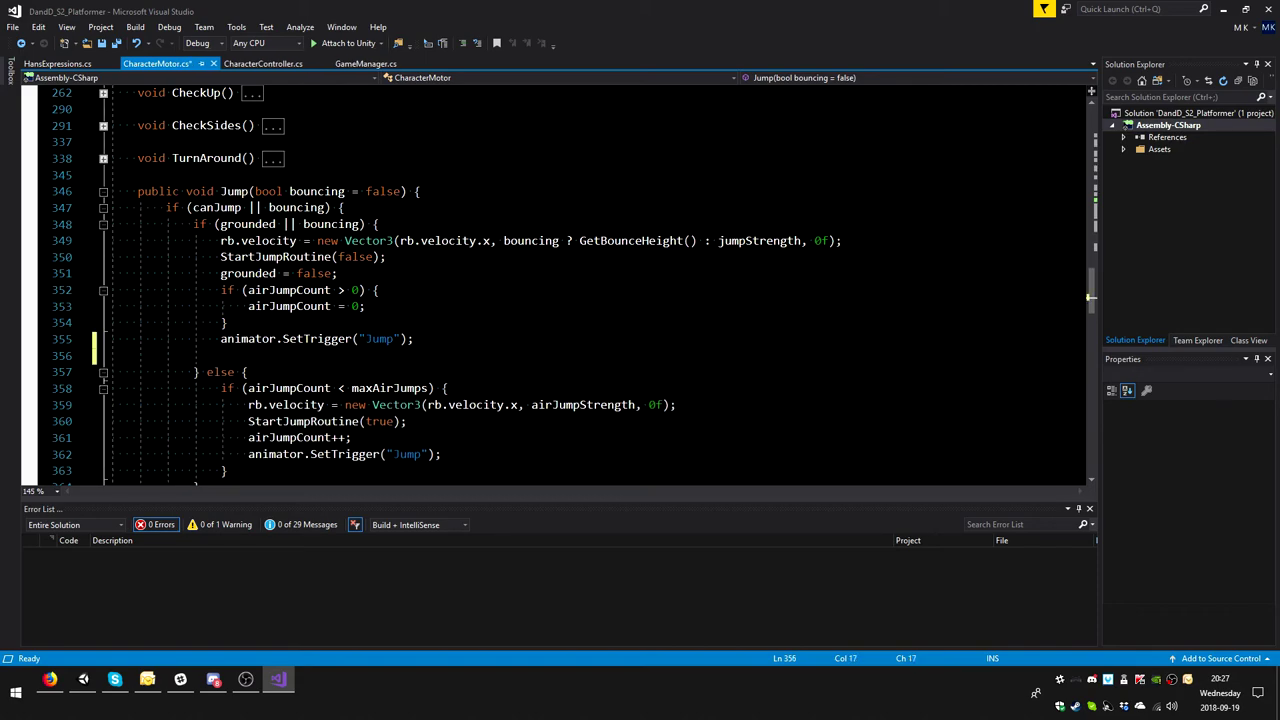
pyautogui.write('cc')
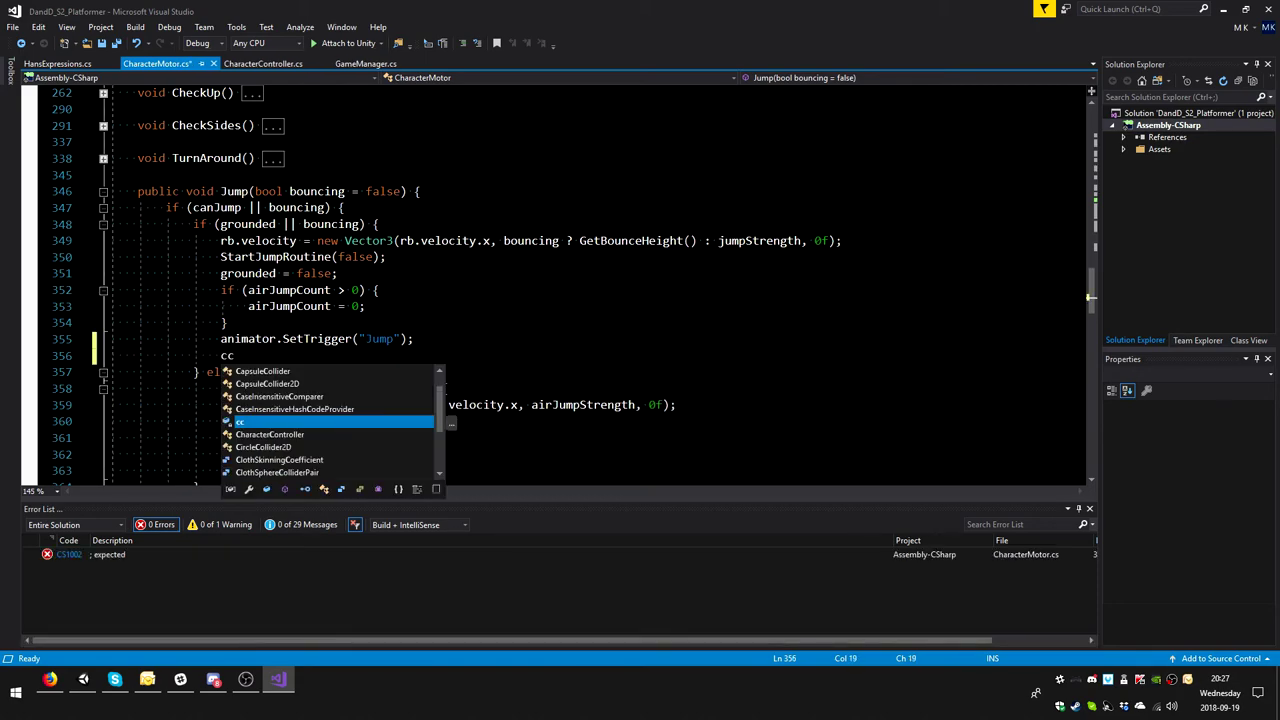
pyautogui.write('.')
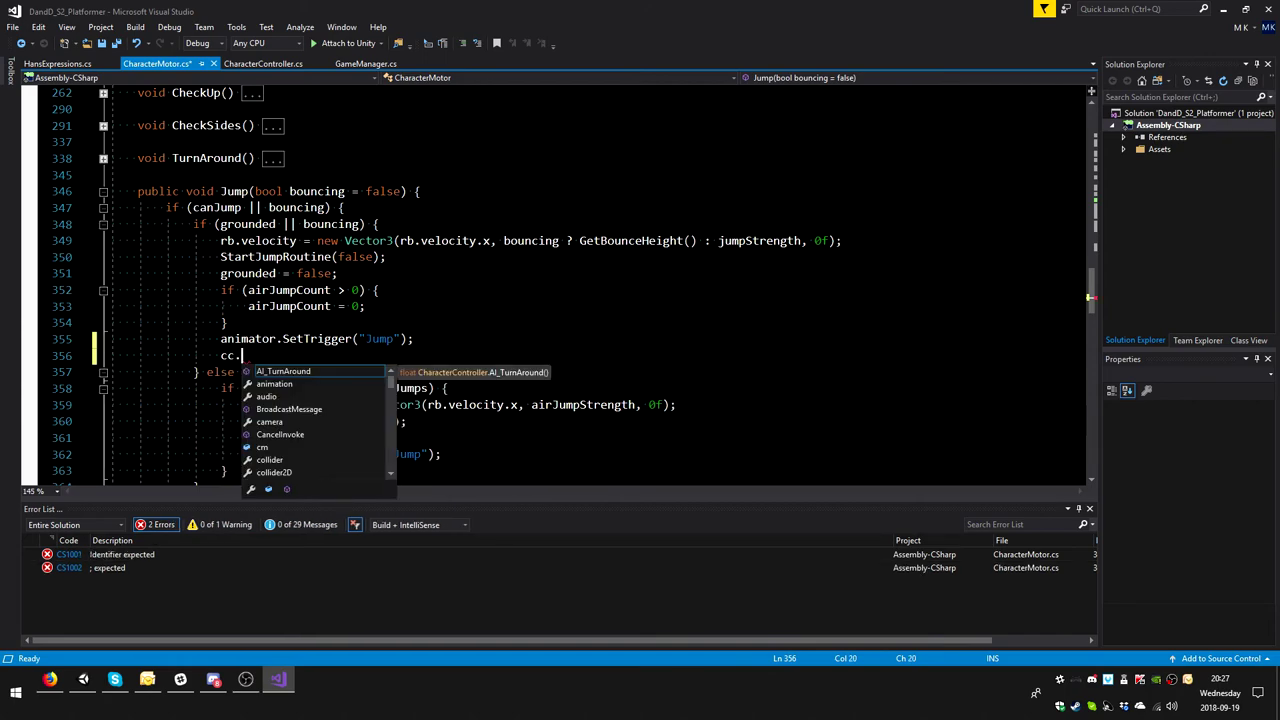
pyautogui.write('ReceiveExpression')
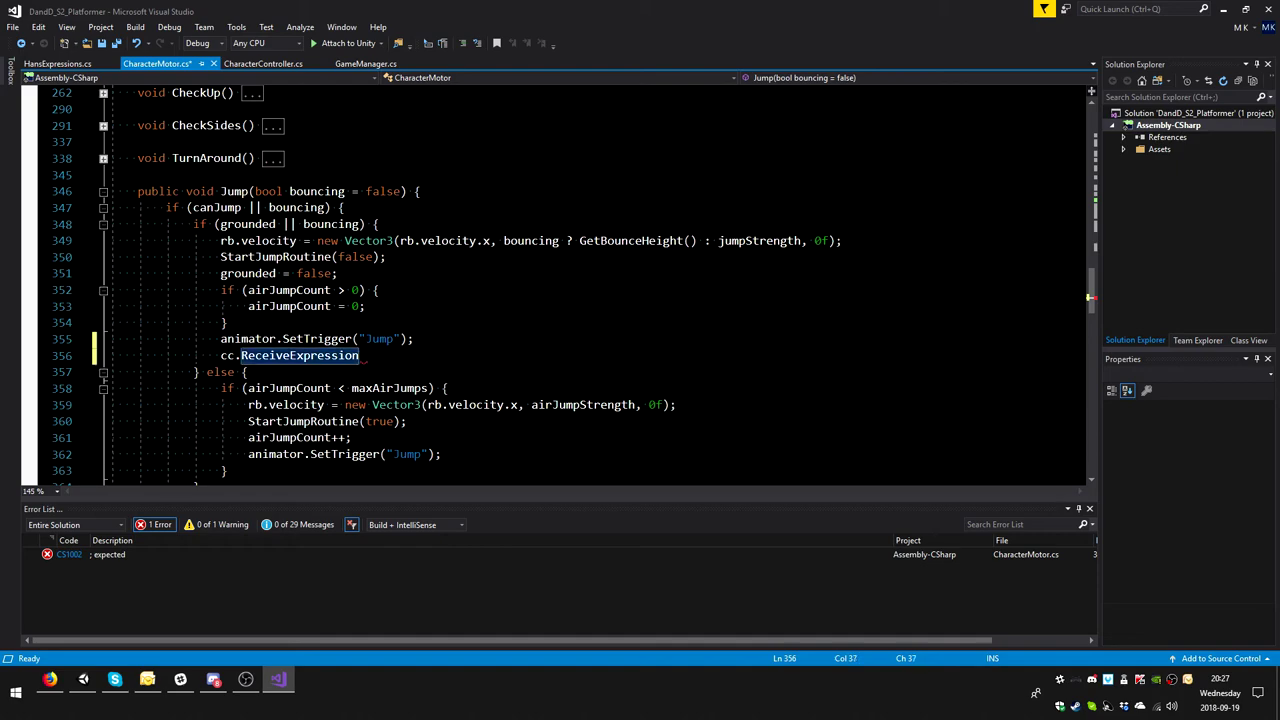
pyautogui.write('(')
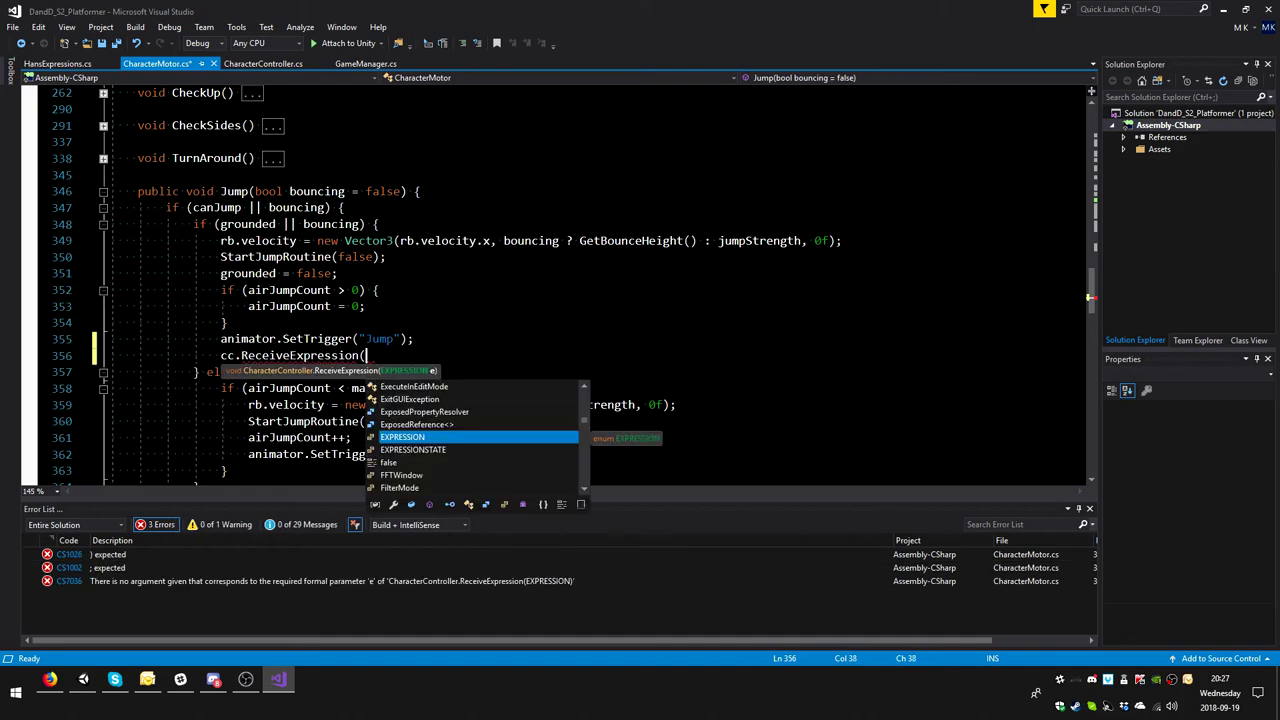
pyautogui.press('Tab')
pyautogui.write('.')
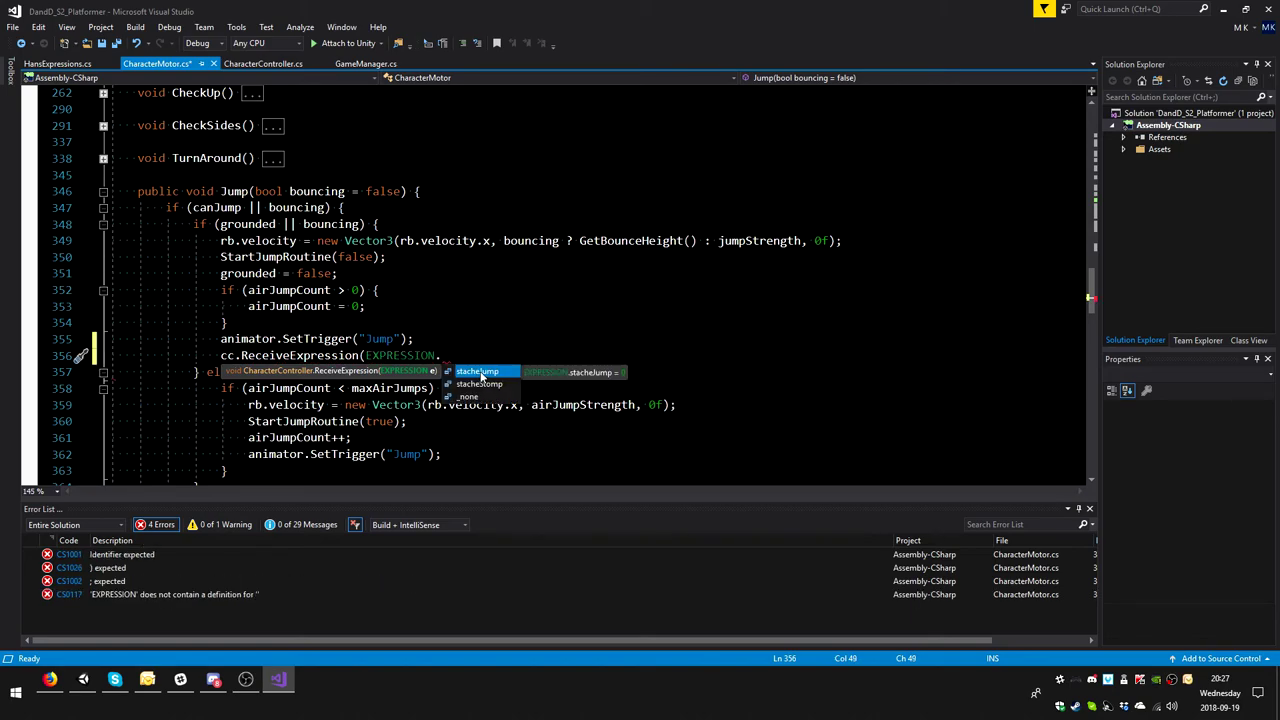
pyautogui.press('Tab')
pyautogui.write(');')
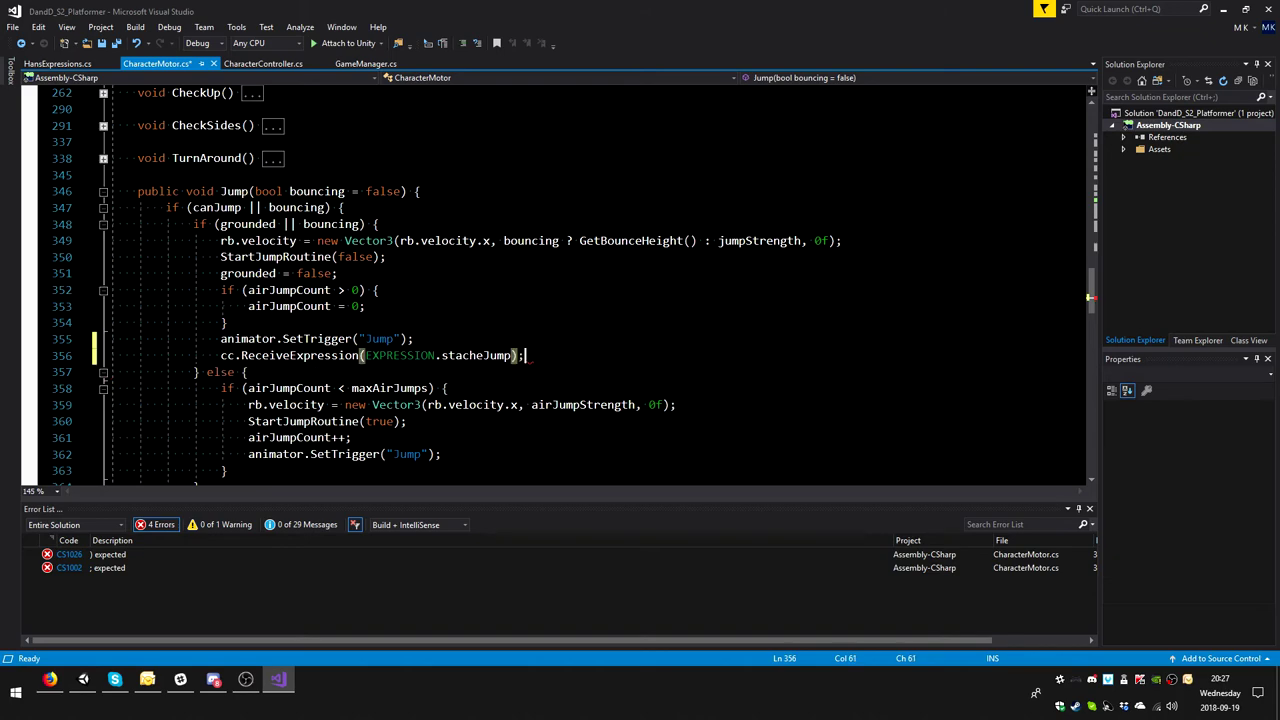
pyautogui.hotkey('ctrl', 's')
# - Duplicate the ReceiveExpression call after the second Jump trigger and save CharacterMotor.cs
pyautogui.moveTo(524, 355); pyautogui.dragTo(220, 355)
pyautogui.hotkey('ctrl', 'c')
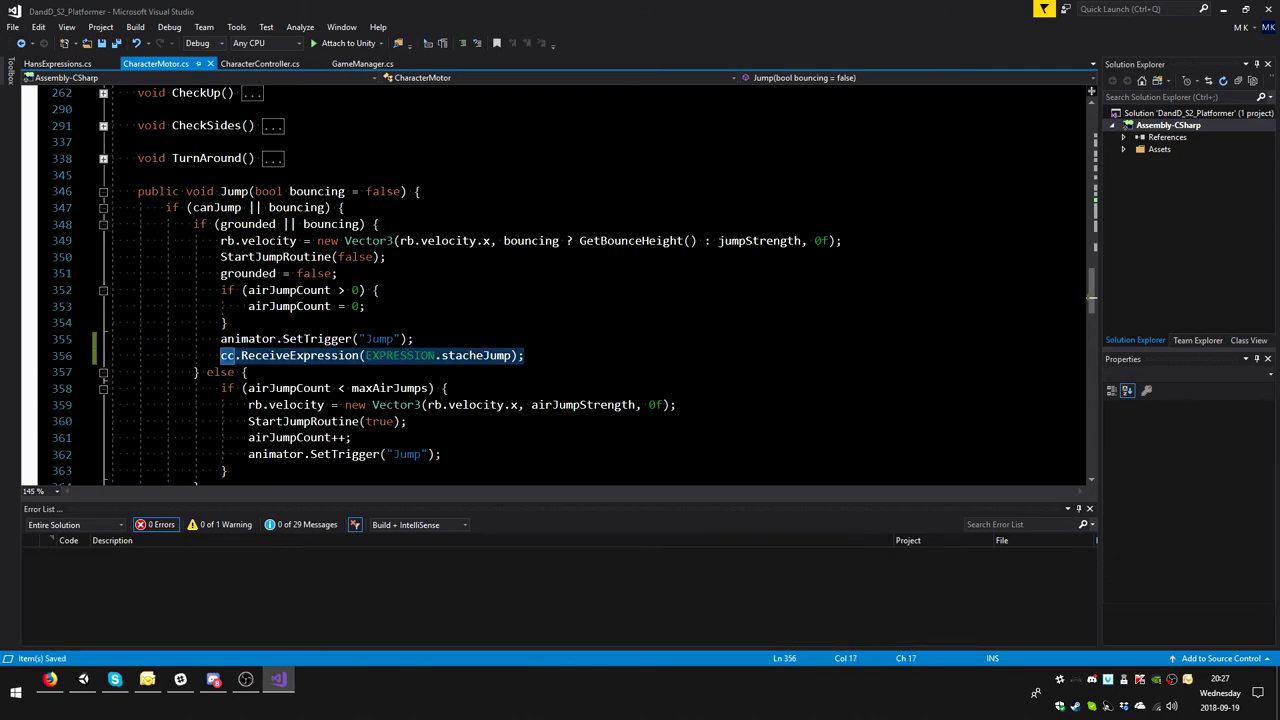
pyautogui.click(441, 454)
pyautogui.press('Return')
pyautogui.hotkey('ctrl', 'v')
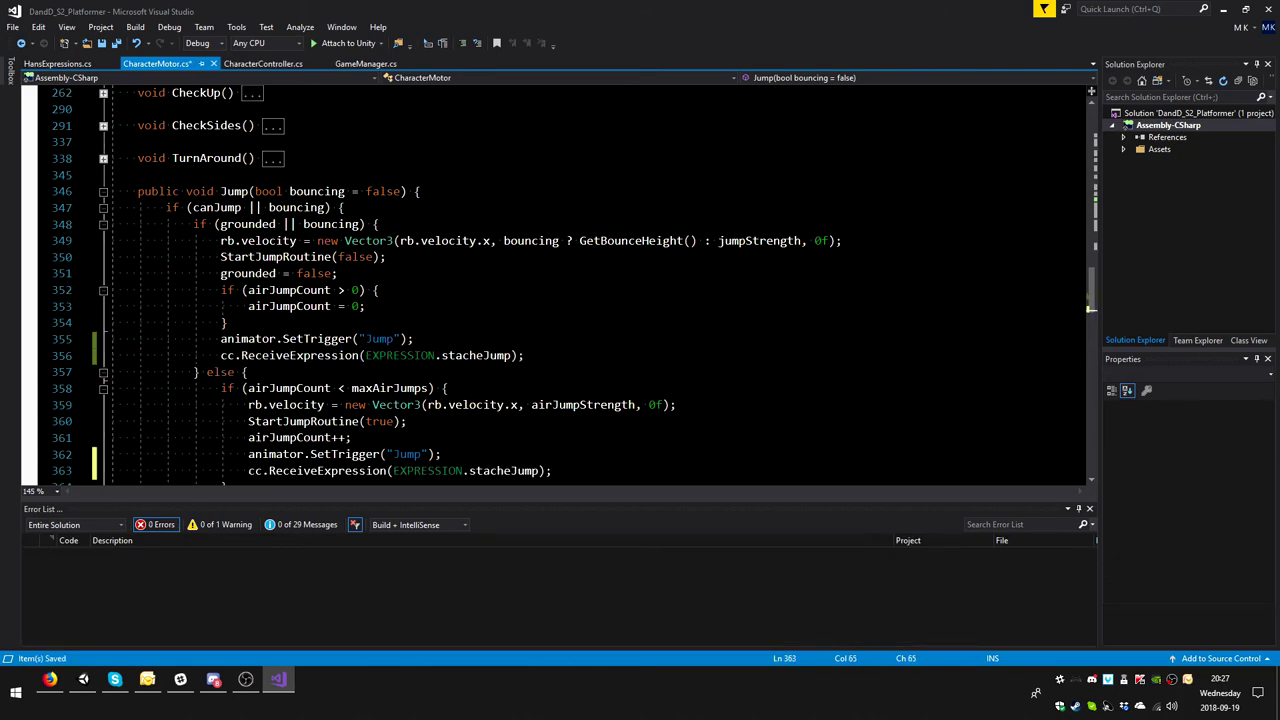
pyautogui.hotkey('ctrl', 's')
pyautogui.press('Up')
pyautogui.press('Up')
pyautogui.press('Up')
pyautogui.scroll(3, 422, 312)
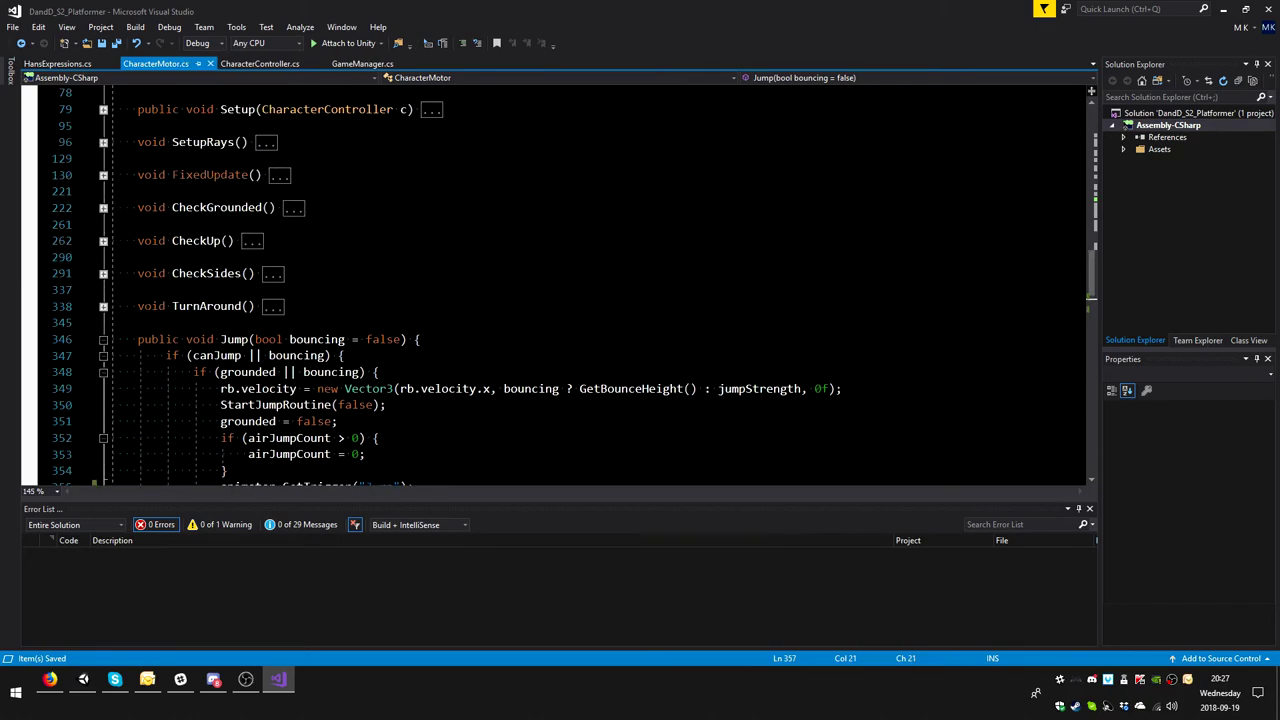
# - Collapse Jump and DeathRoutine, then expand KillEnemy to read it
pyautogui.click(103, 339)
pyautogui.scroll(-2, 422, 312)
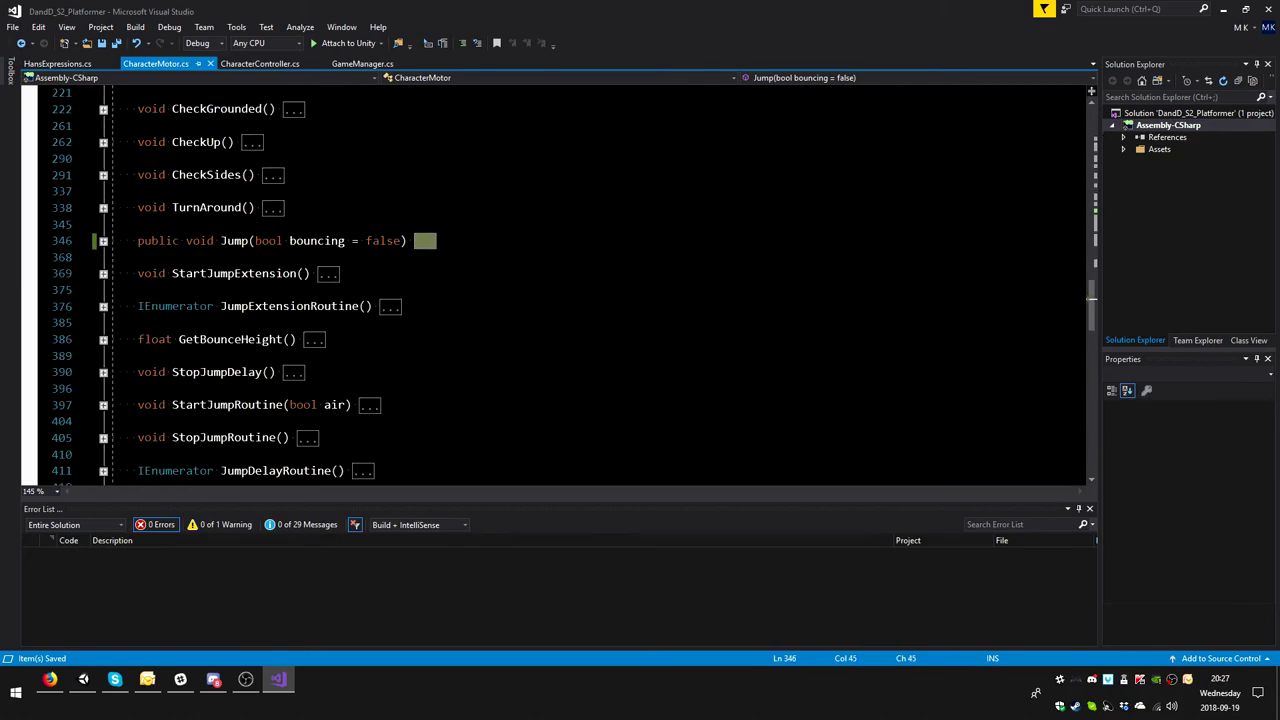
pyautogui.scroll(-1, 422, 312)
pyautogui.scroll(-2, 422, 312)
pyautogui.scroll(-2, 422, 312)
pyautogui.scroll(-2, 422, 312)
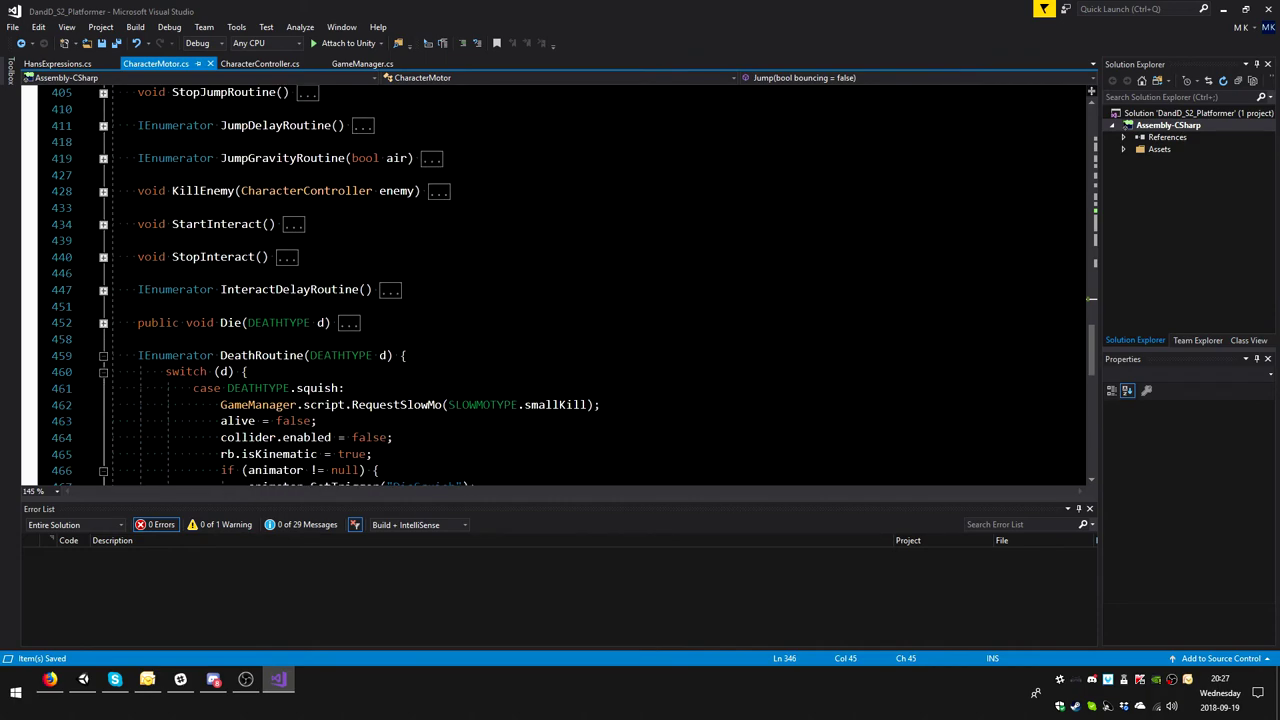
pyautogui.click(103, 355)
pyautogui.scroll(-2, 232, 372)
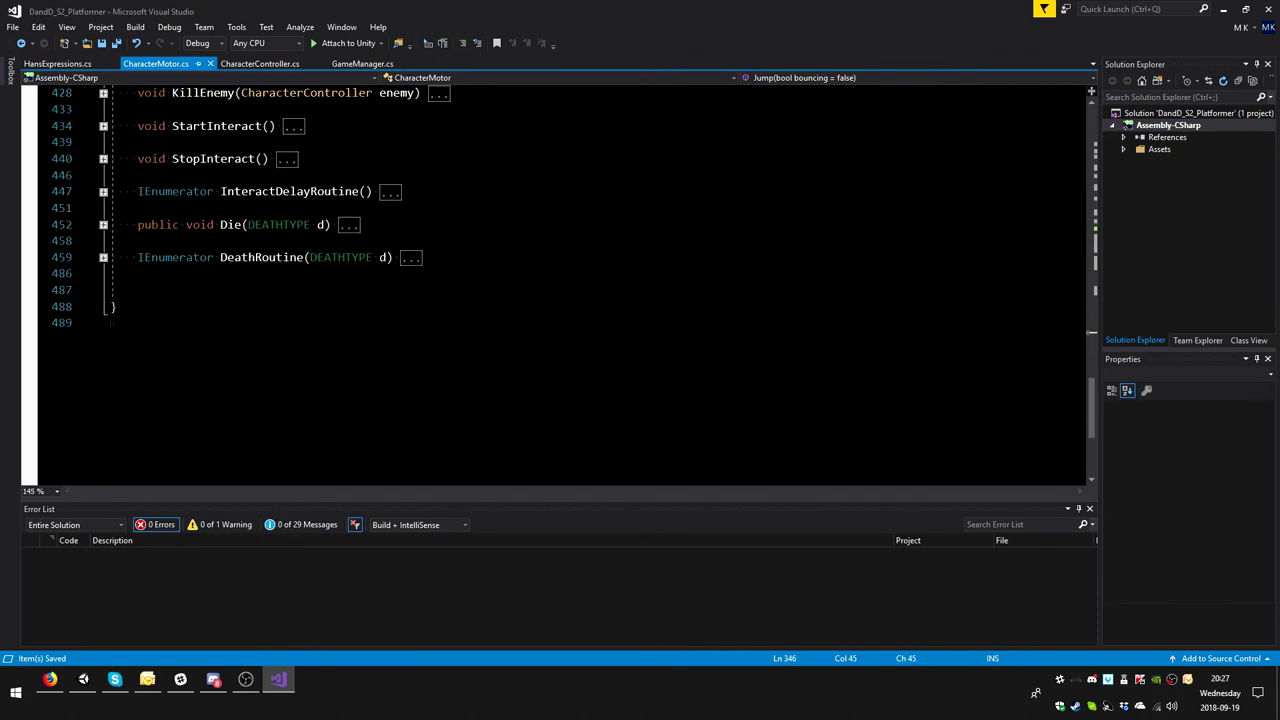
pyautogui.scroll(3, 232, 372)
pyautogui.scroll(2, 240, 380)
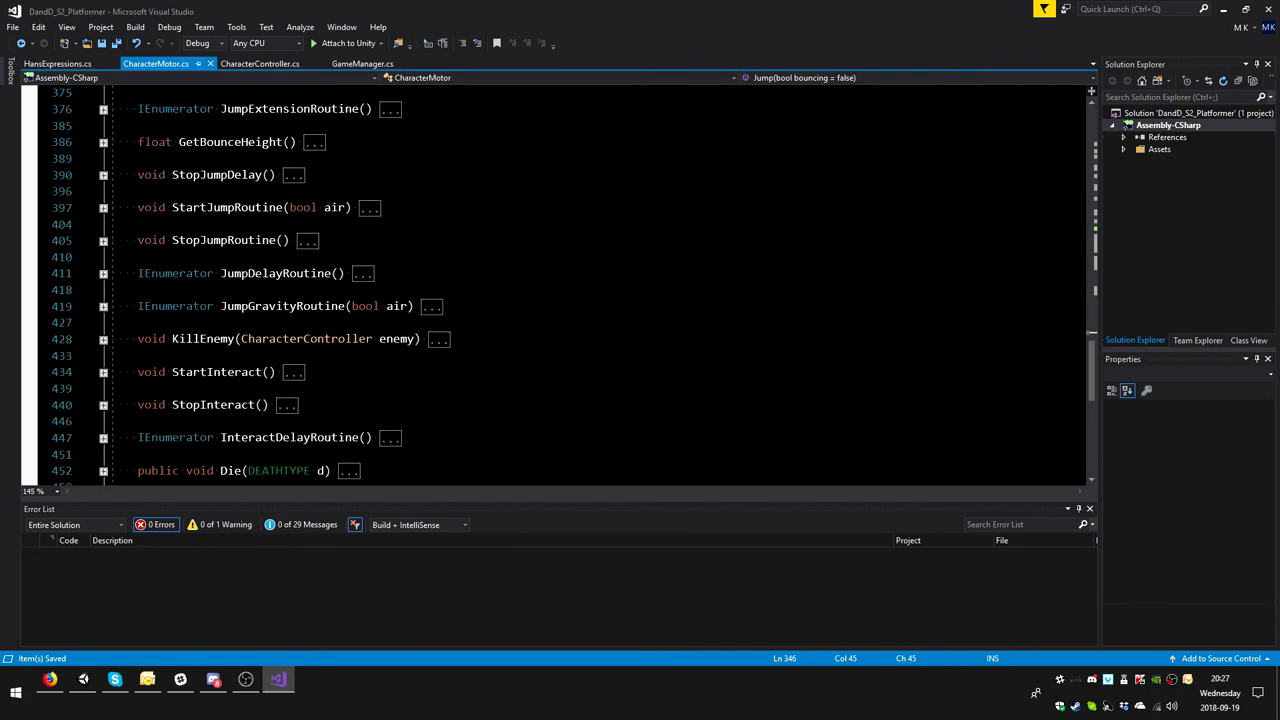
pyautogui.click(103, 338)
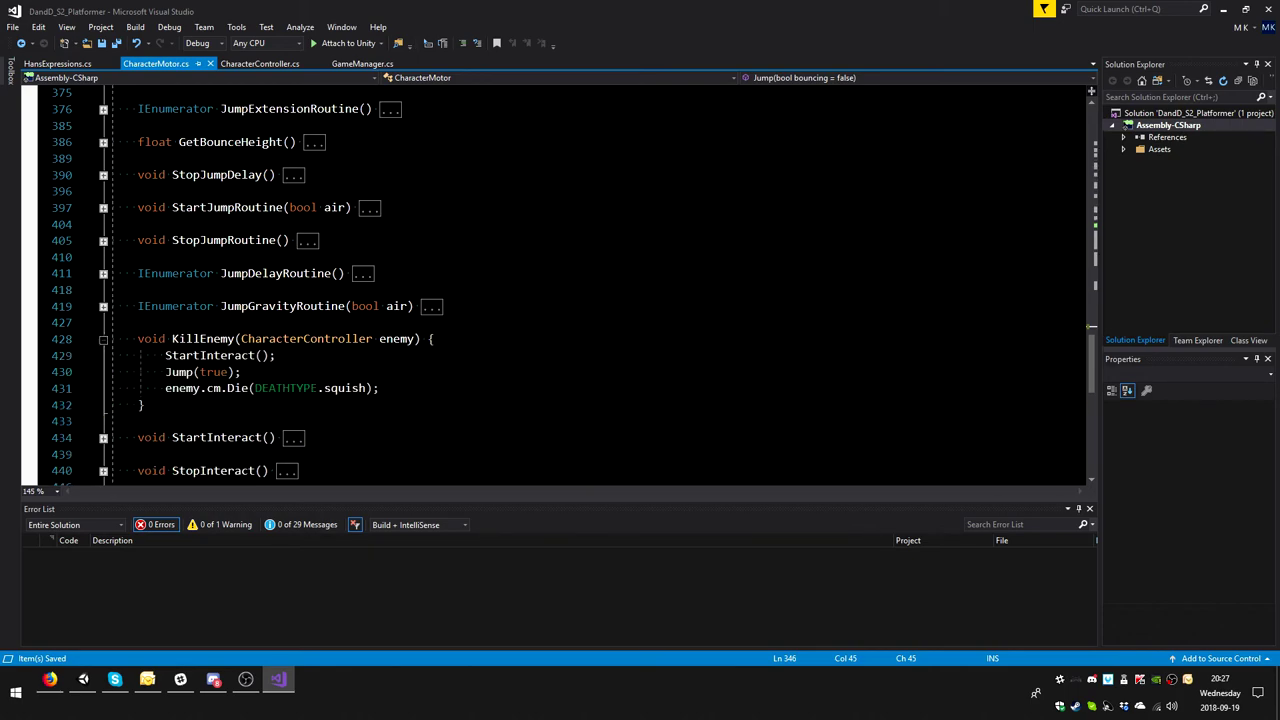
pyautogui.scroll(-3, 560, 280)
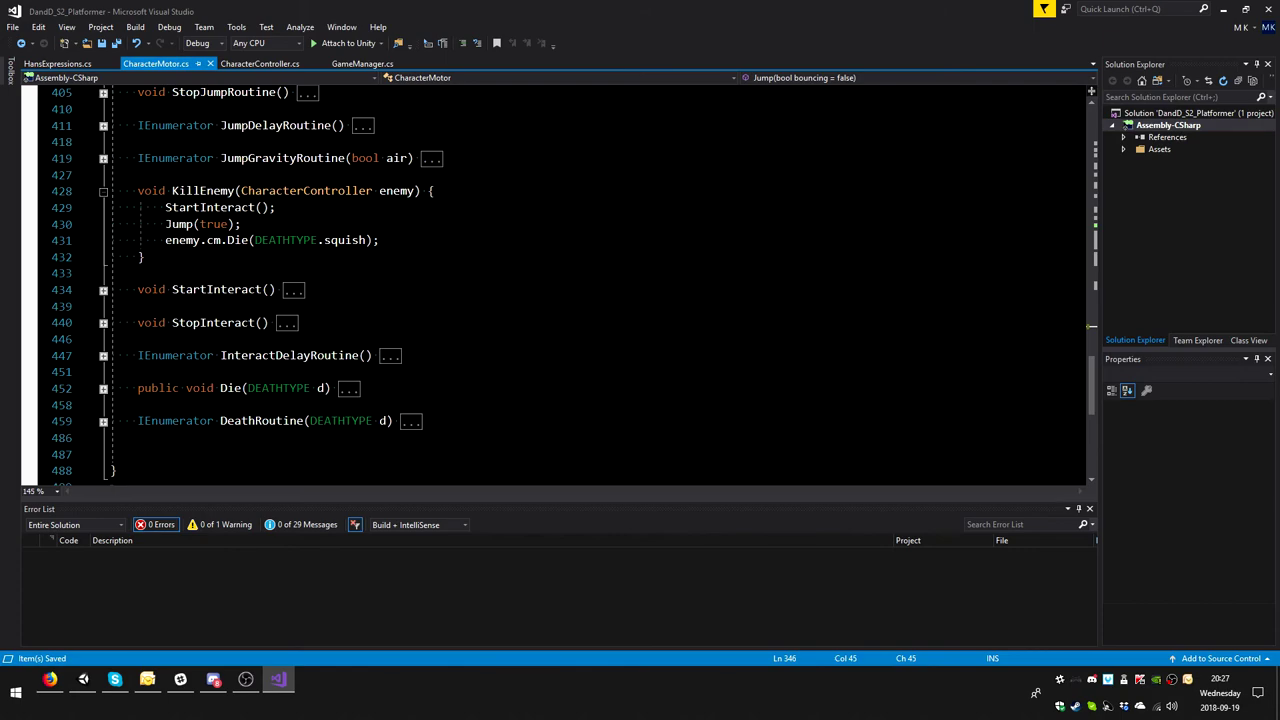
# - Inspect StartInteract, InteractDelayRoutine, Die and DeathRoutine by expanding their bodies
pyautogui.click(103, 290)
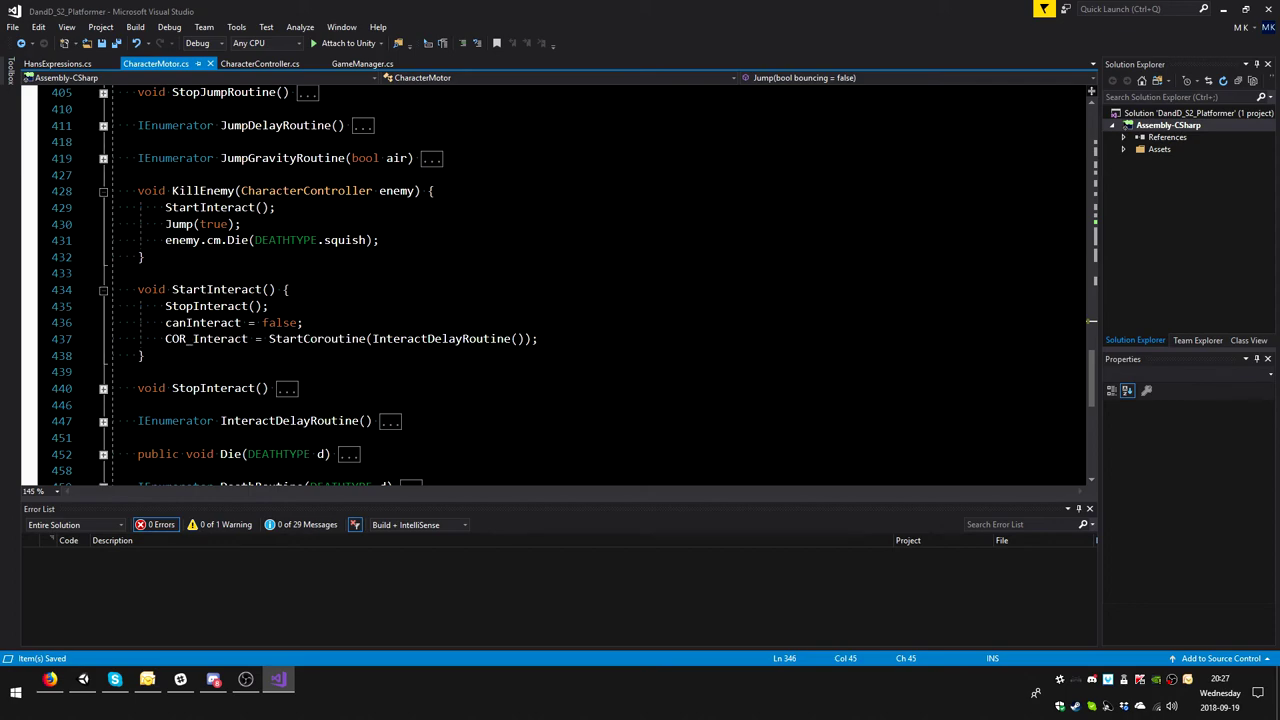
pyautogui.click(103, 421)
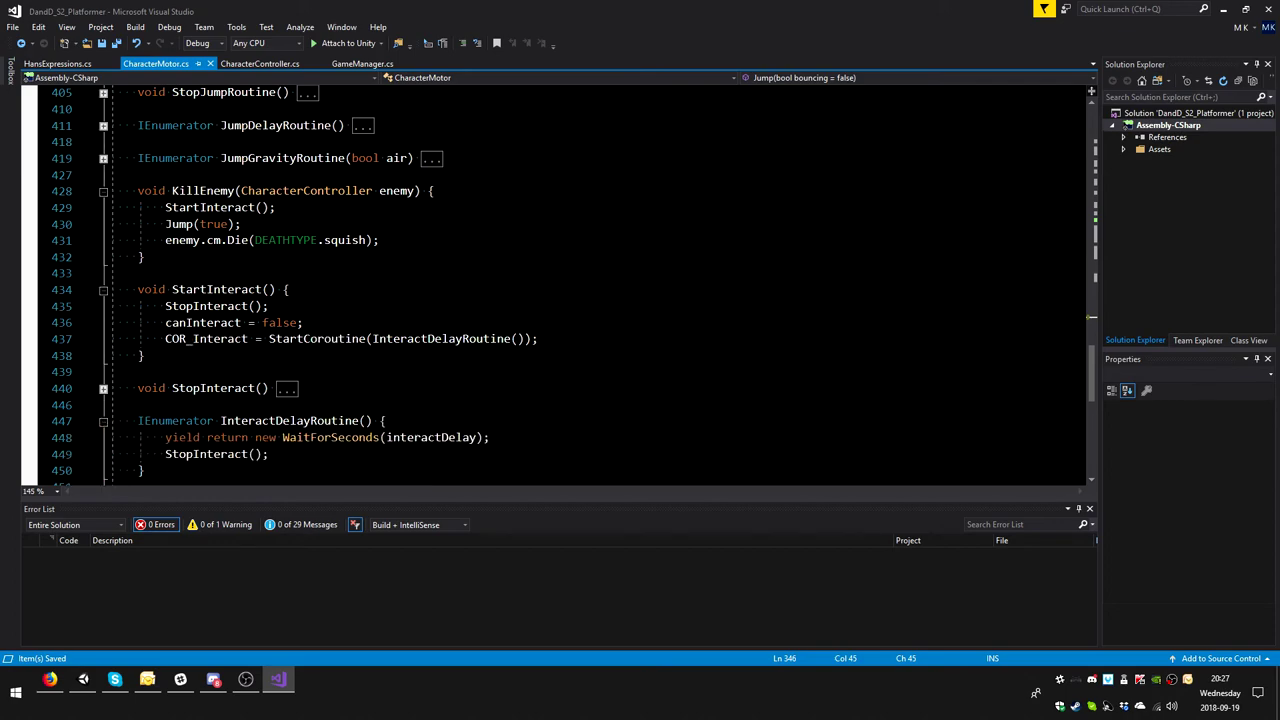
pyautogui.scroll(-2, 550, 285)
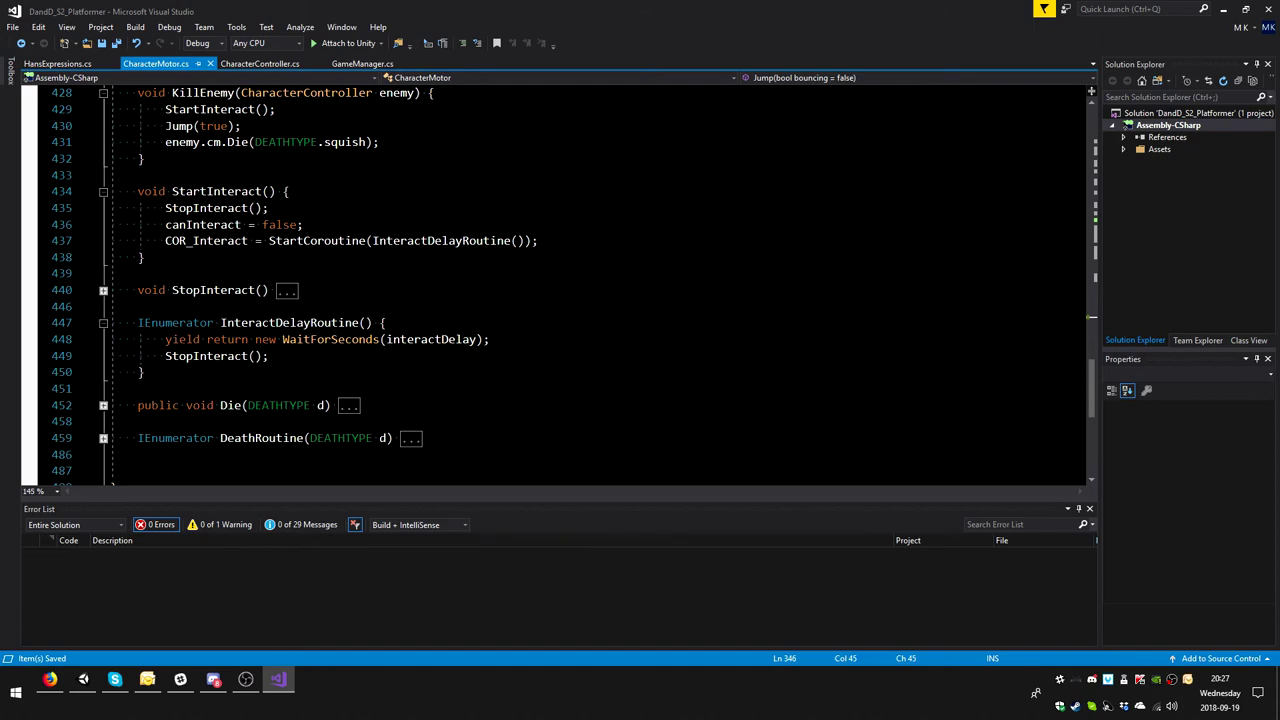
pyautogui.click(103, 322)
pyautogui.click(103, 356)
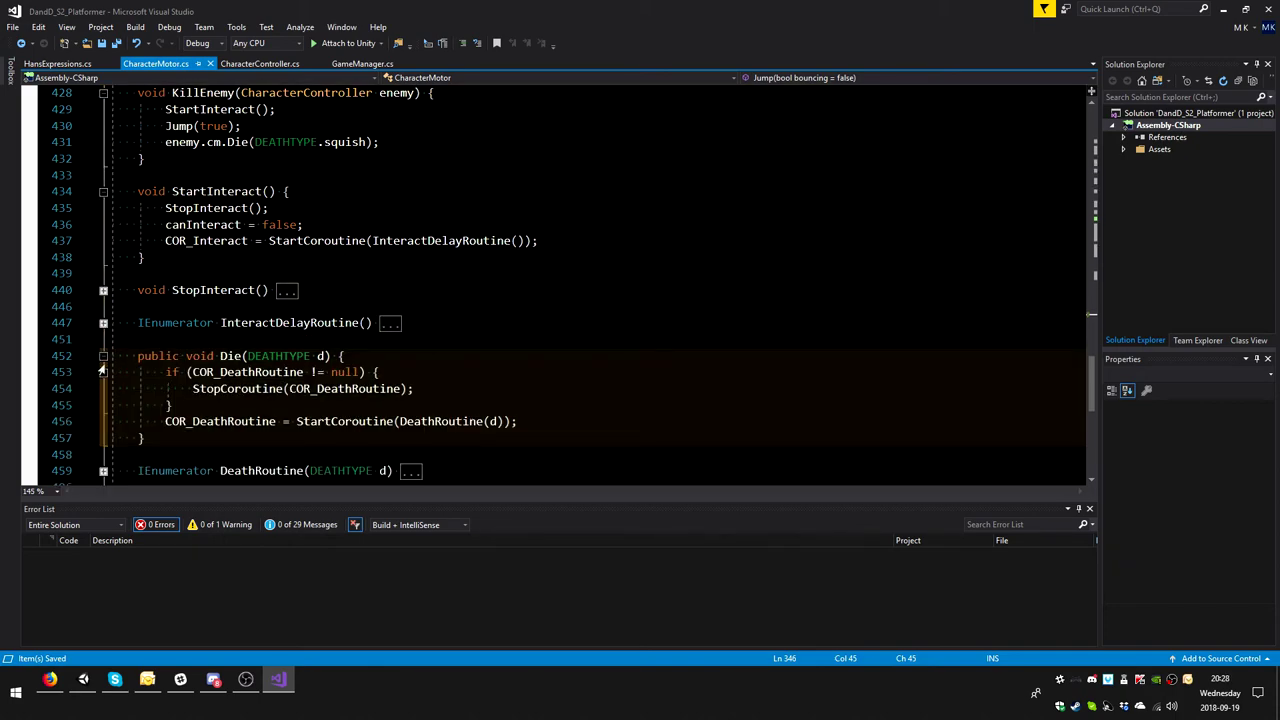
pyautogui.scroll(-1, 101, 372)
pyautogui.scroll(-1, 101, 372)
pyautogui.click(102, 372)
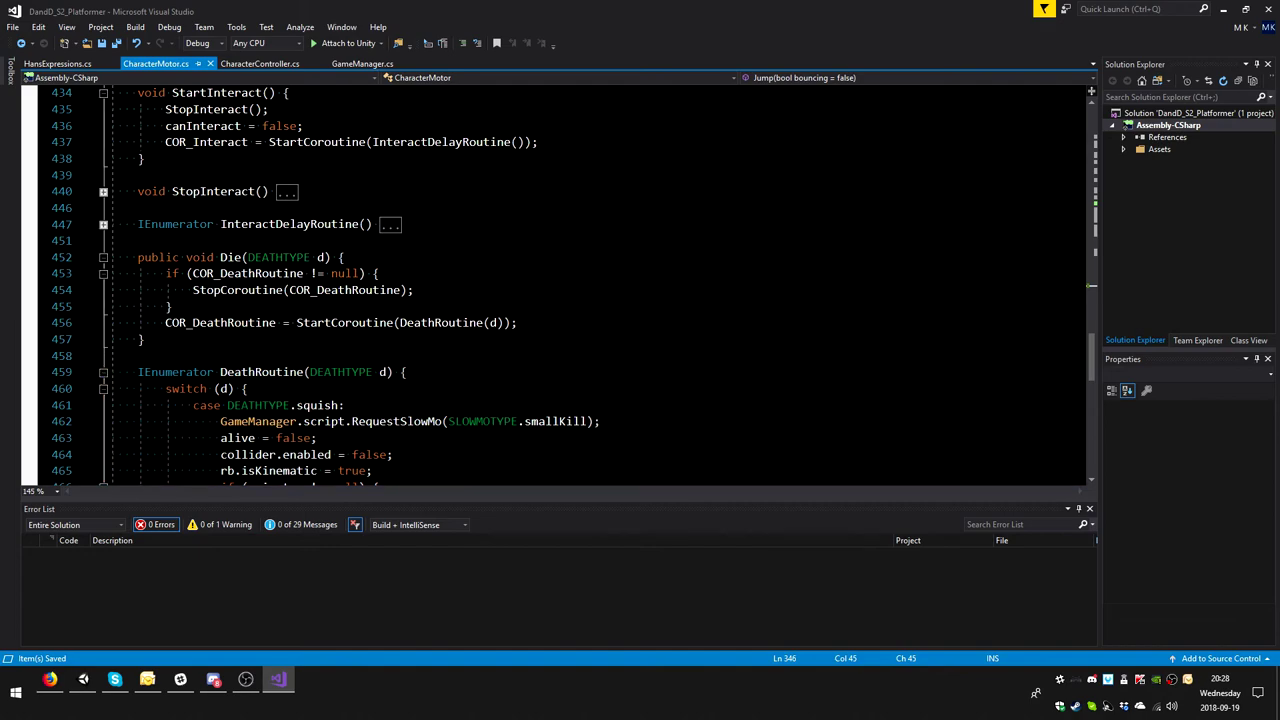
pyautogui.scroll(-7, 102, 378)
pyautogui.scroll(-1, 370, 398)
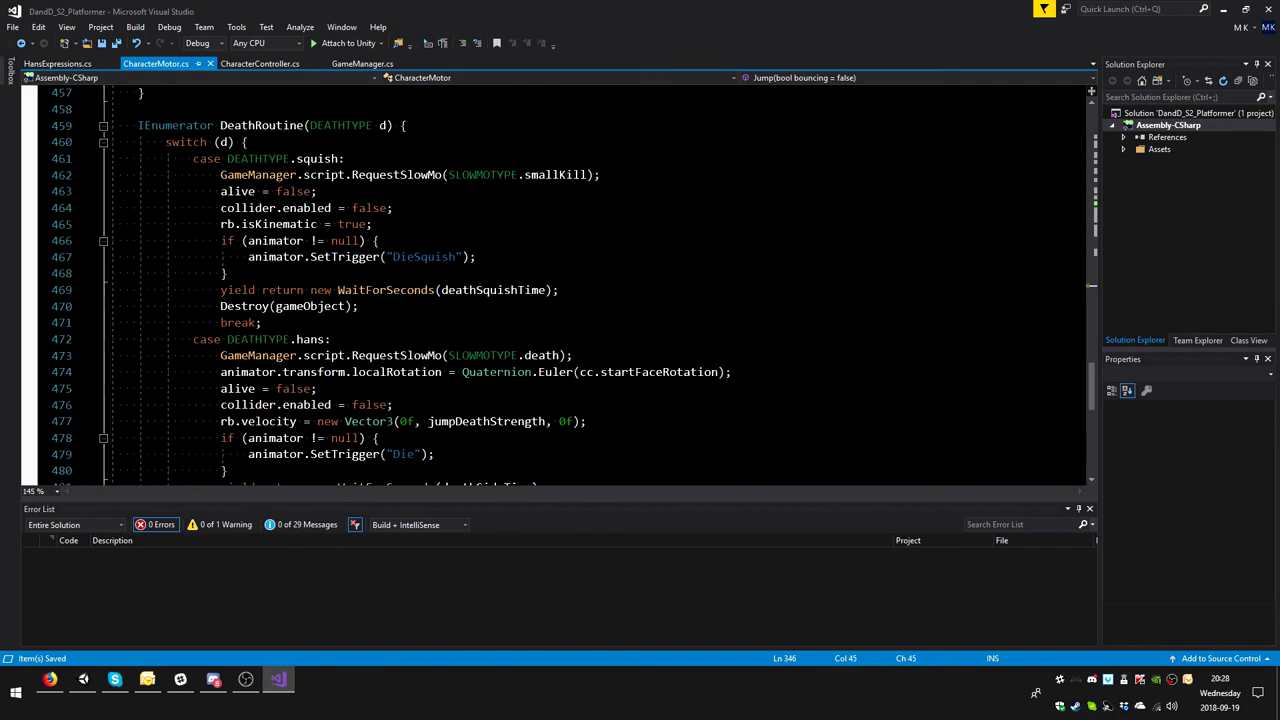
pyautogui.scroll(-2, 370, 398)
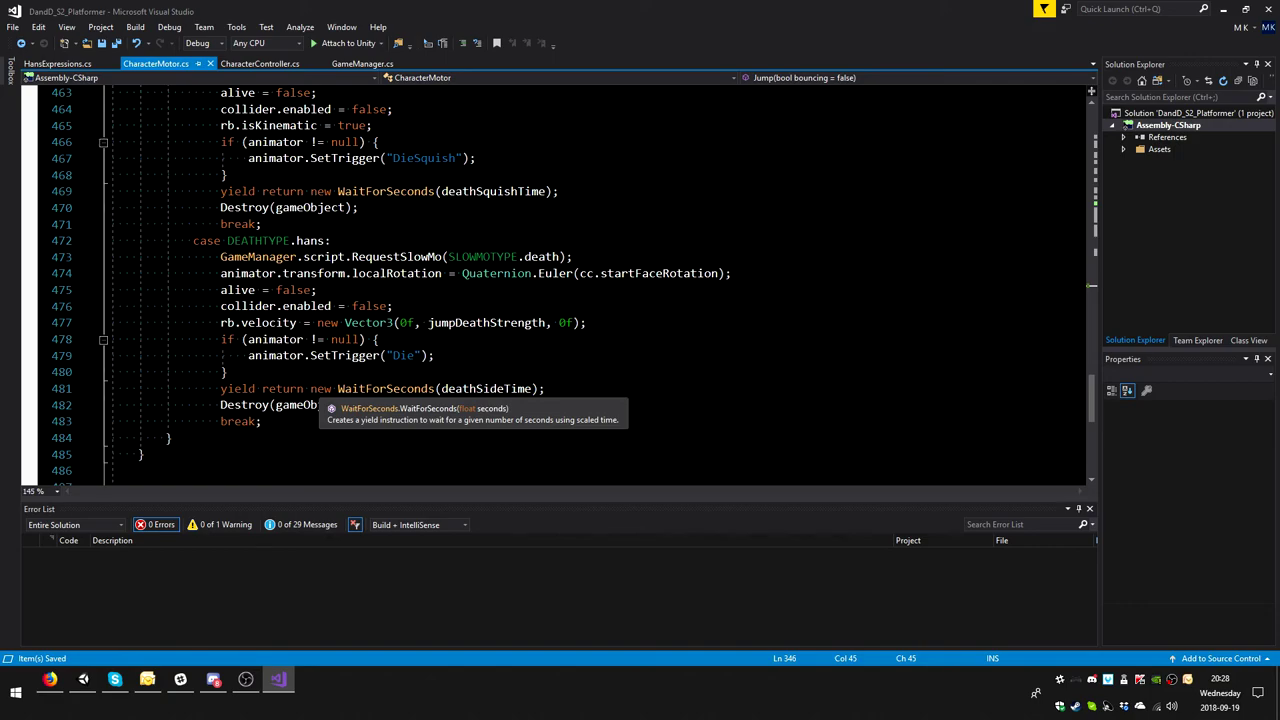
pyautogui.scroll(3, 370, 398)
pyautogui.scroll(2, 550, 285)
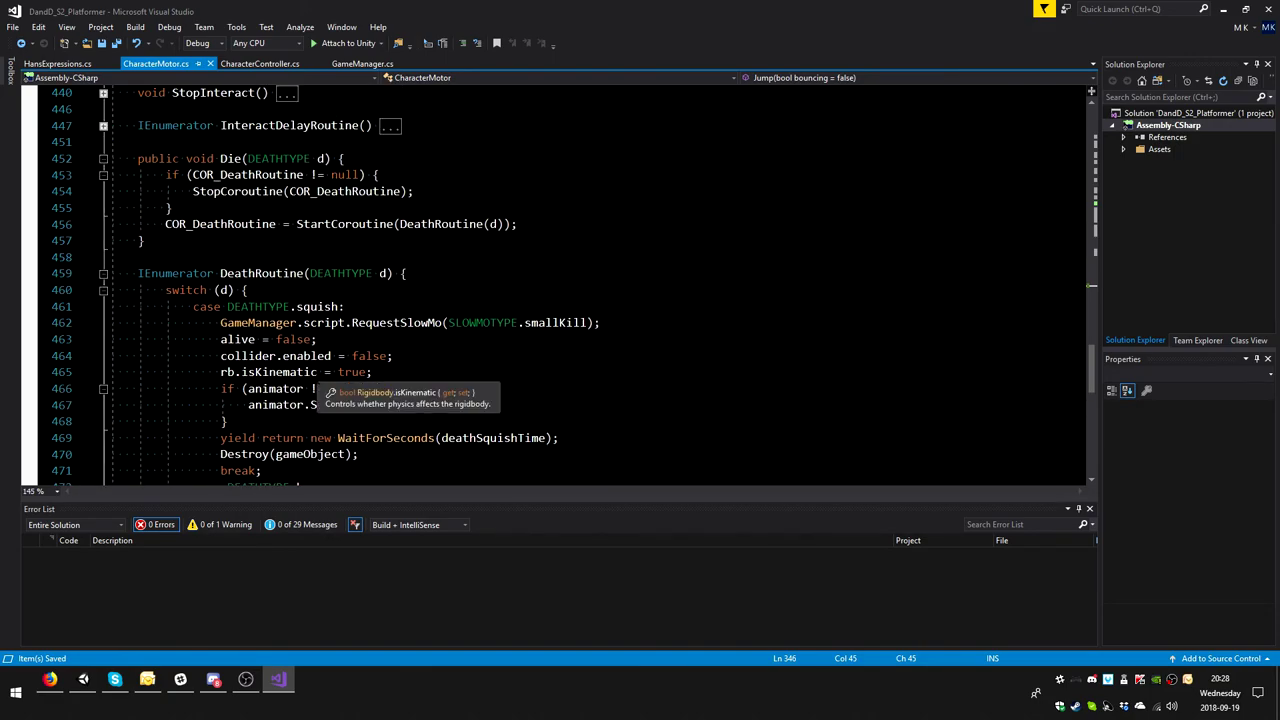
# - Glance at GameManager.cs, return to CharacterMotor.cs and go to the KillEnemy declaration
pyautogui.click(362, 63)
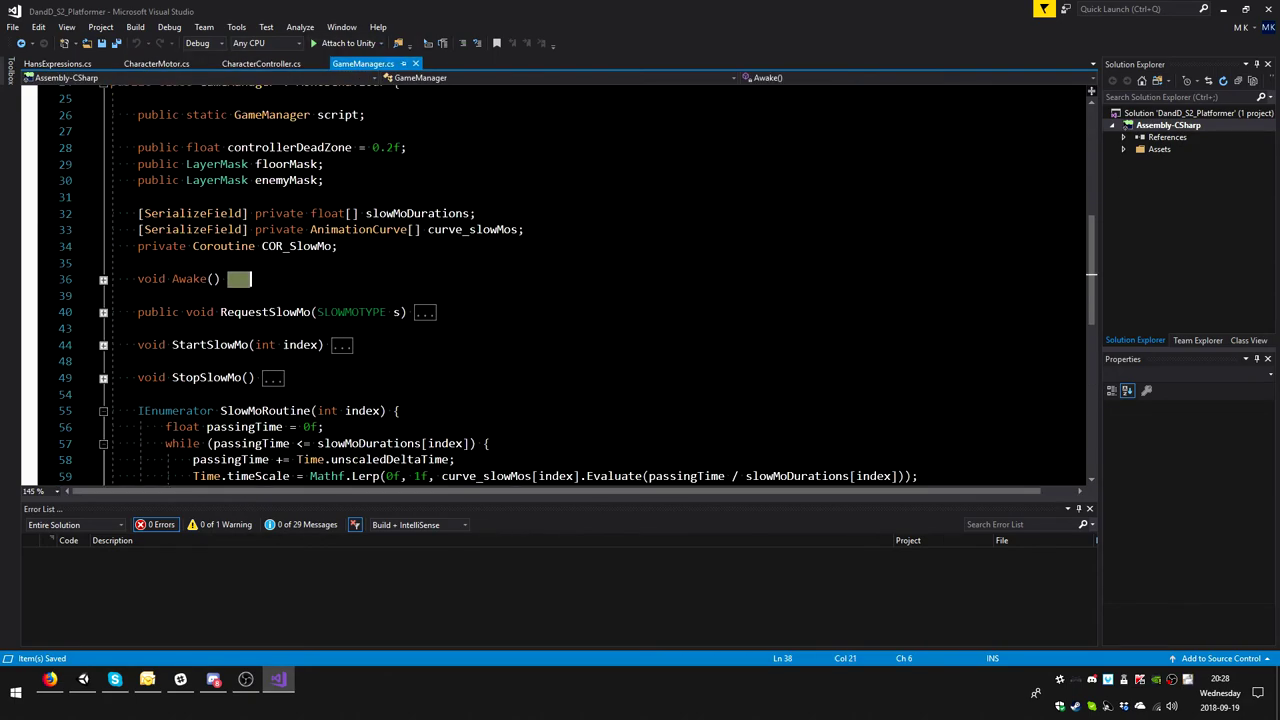
pyautogui.scroll(-3, 550, 285)
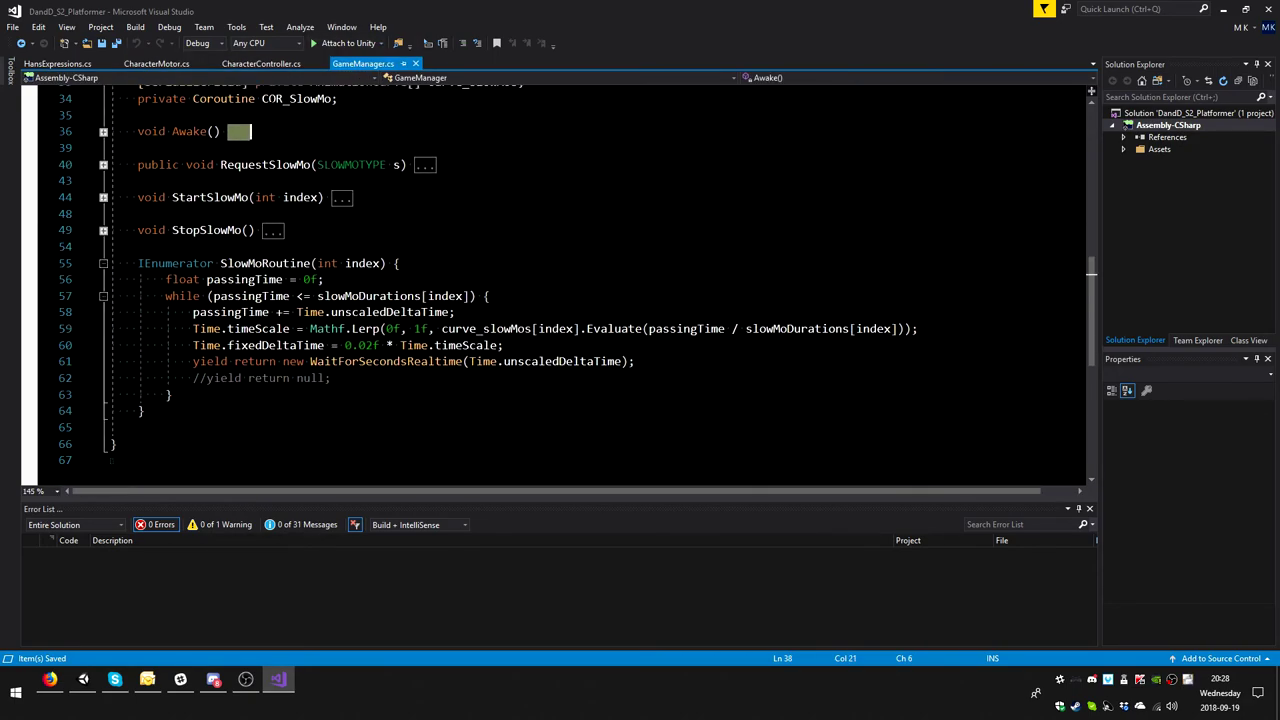
pyautogui.click(158, 63)
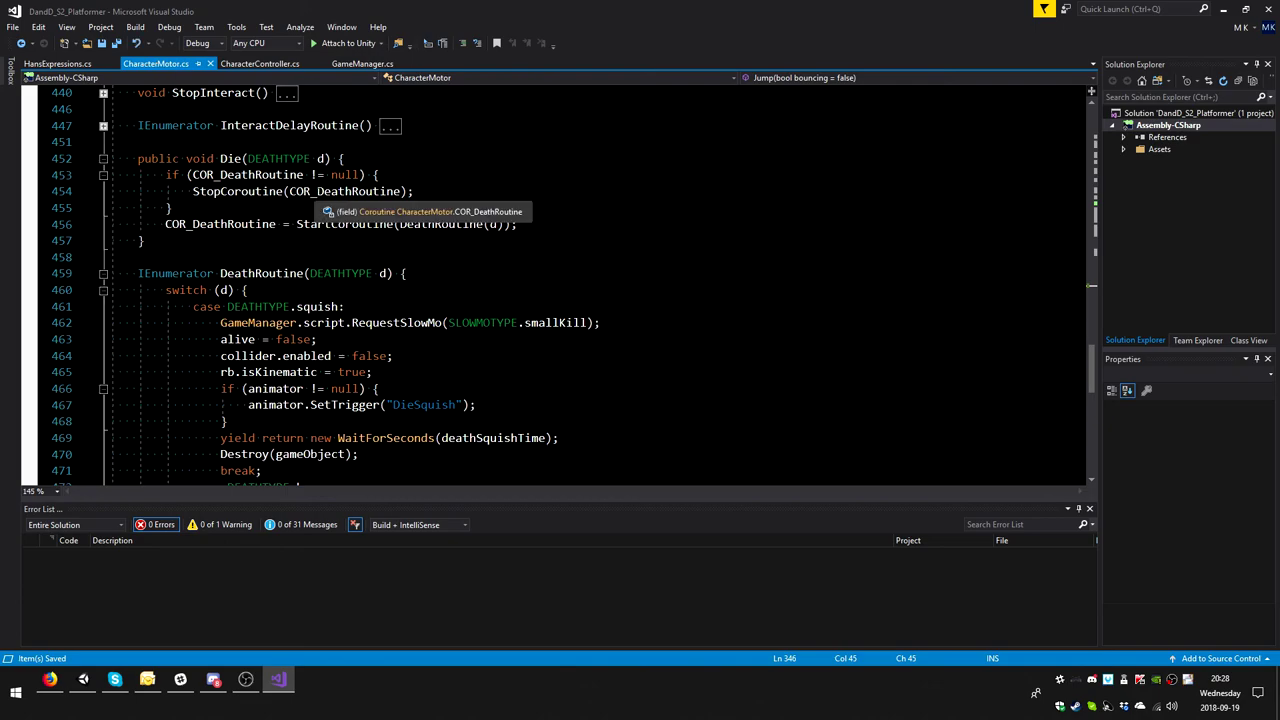
pyautogui.scroll(1, 550, 285)
pyautogui.scroll(4, 550, 285)
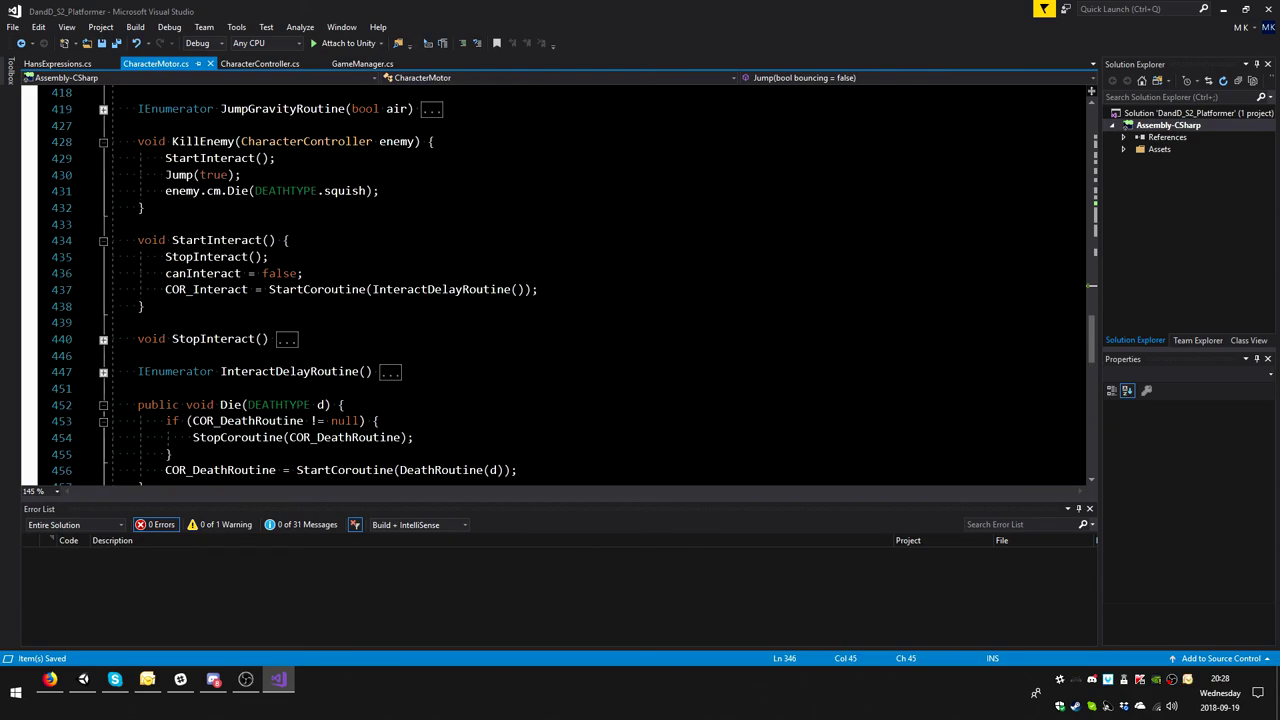
pyautogui.scroll(2, 260, 285)
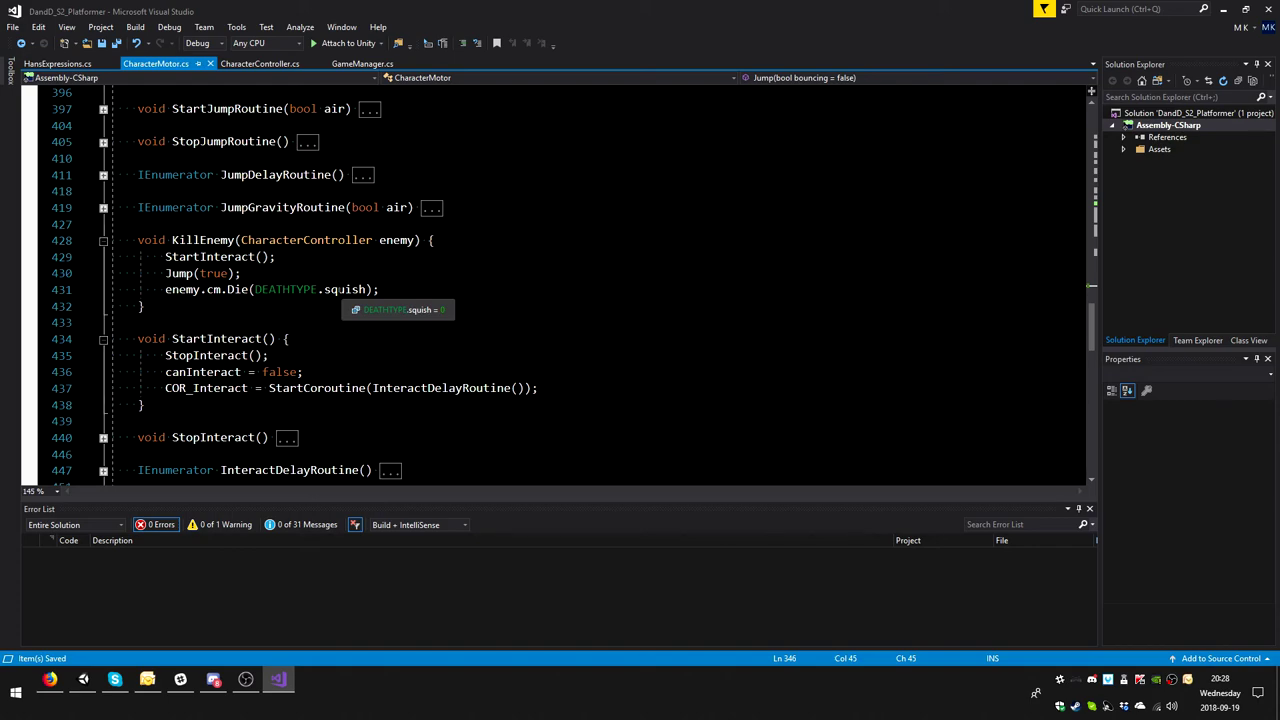
pyautogui.scroll(-2, 550, 285)
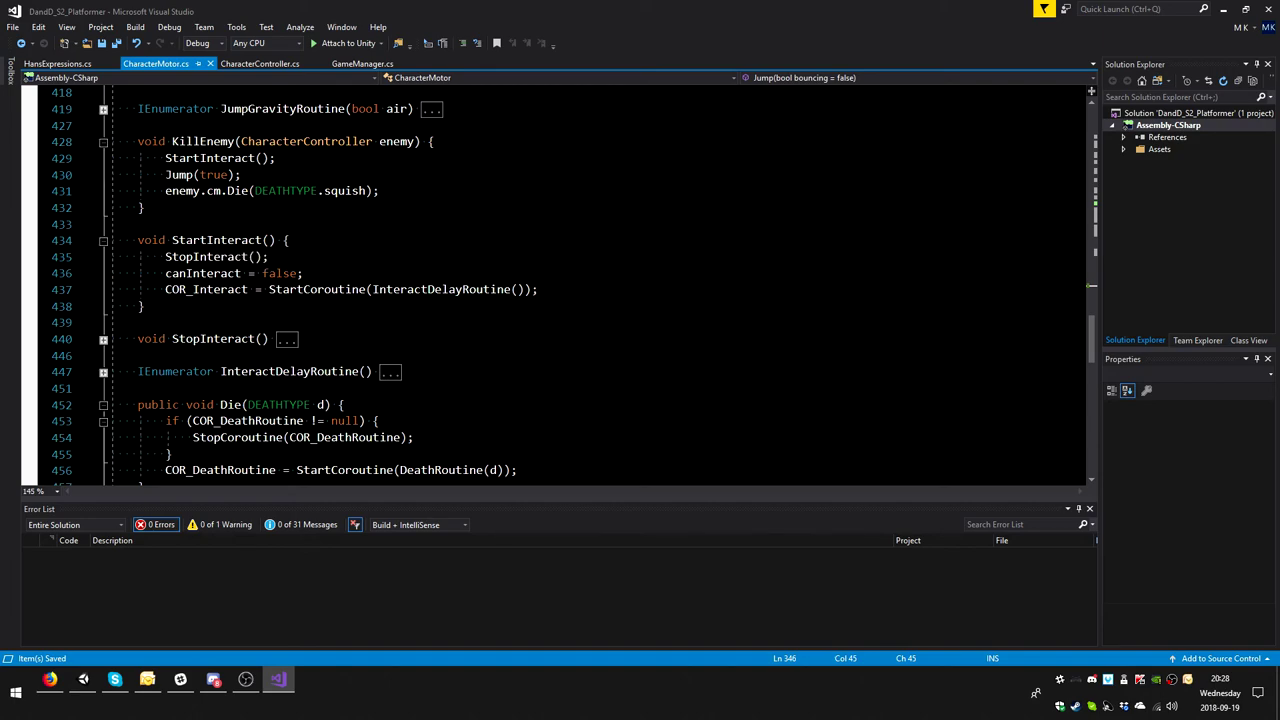
pyautogui.click(103, 371)
pyautogui.scroll(-1, 103, 371)
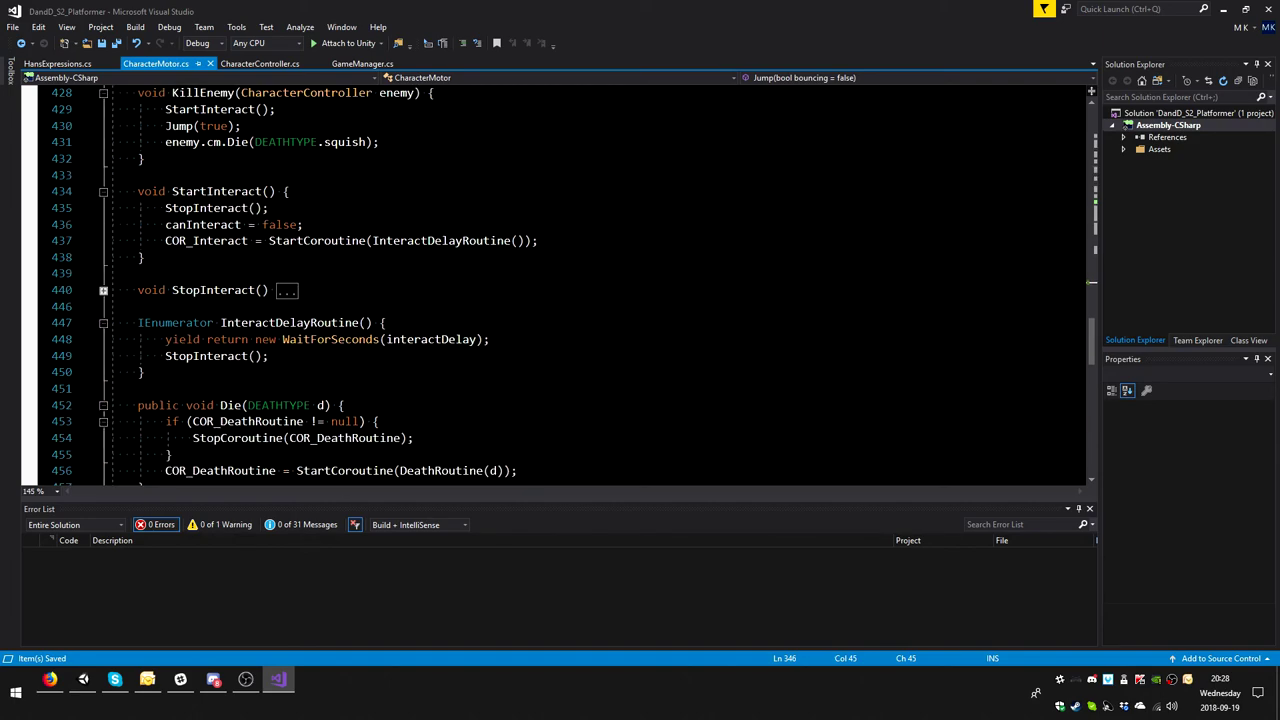
pyautogui.click(103, 322)
pyautogui.scroll(-2, 550, 285)
pyautogui.scroll(4, 550, 285)
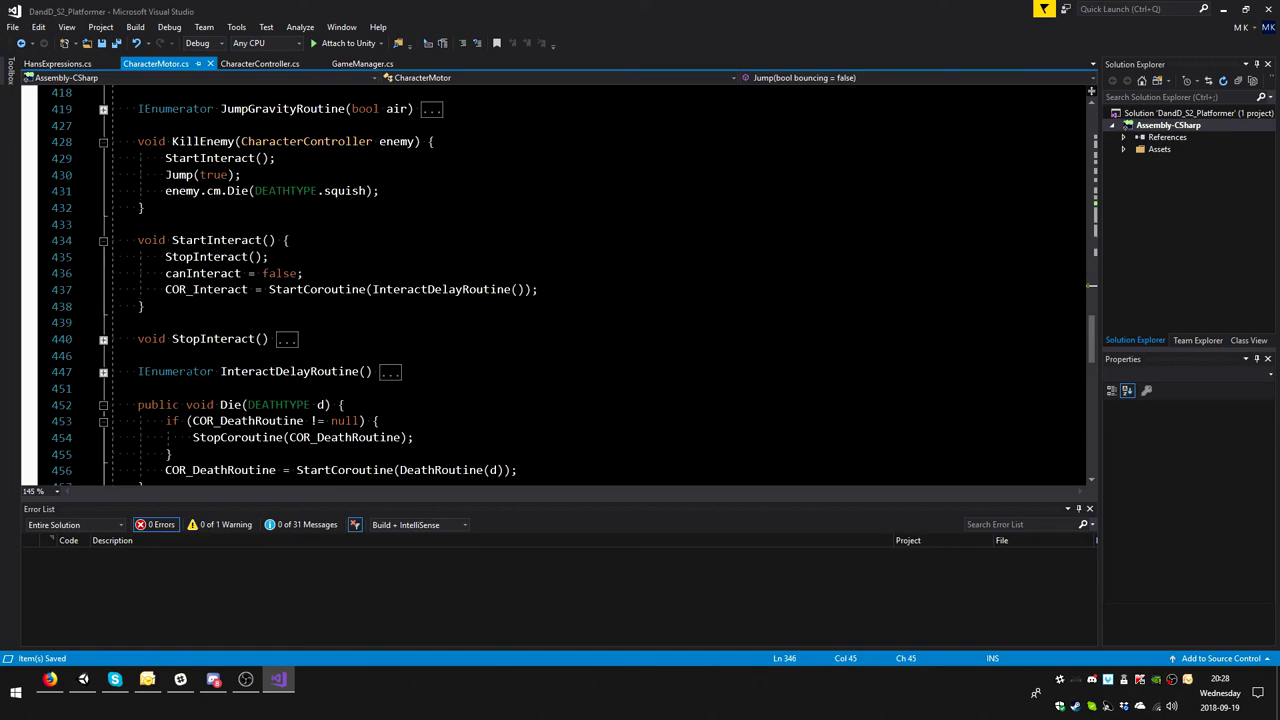
pyautogui.scroll(1, 550, 285)
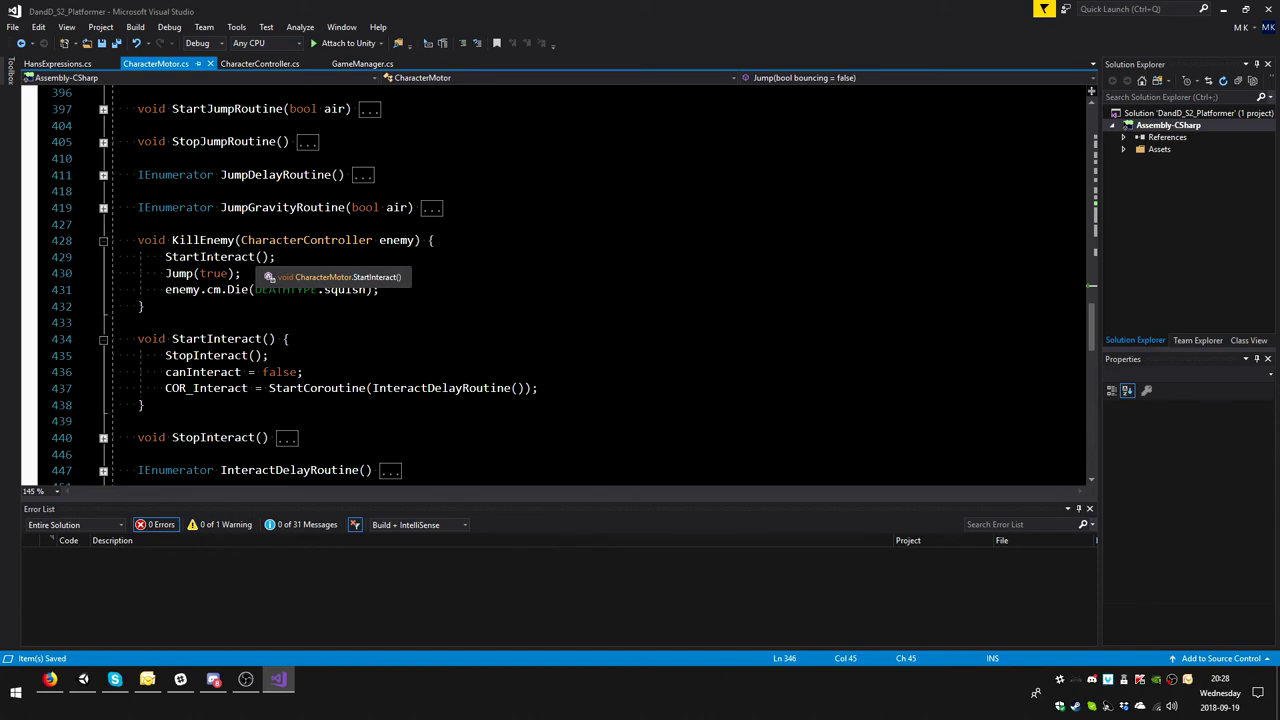
pyautogui.click(236, 240)
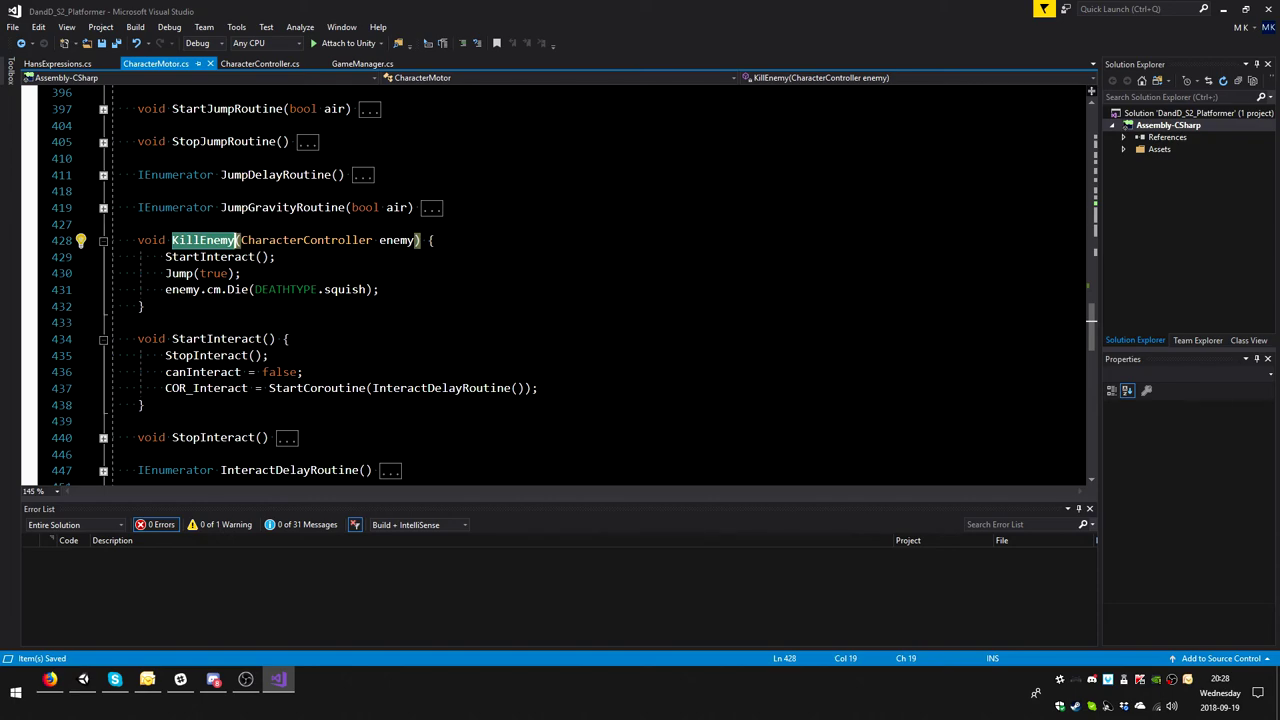
# - Insert cc.ReceiveExpression(EXPRESSION.stacheStomp); as the first line of KillEnemy
pyautogui.press('End')
pyautogui.press('Return')
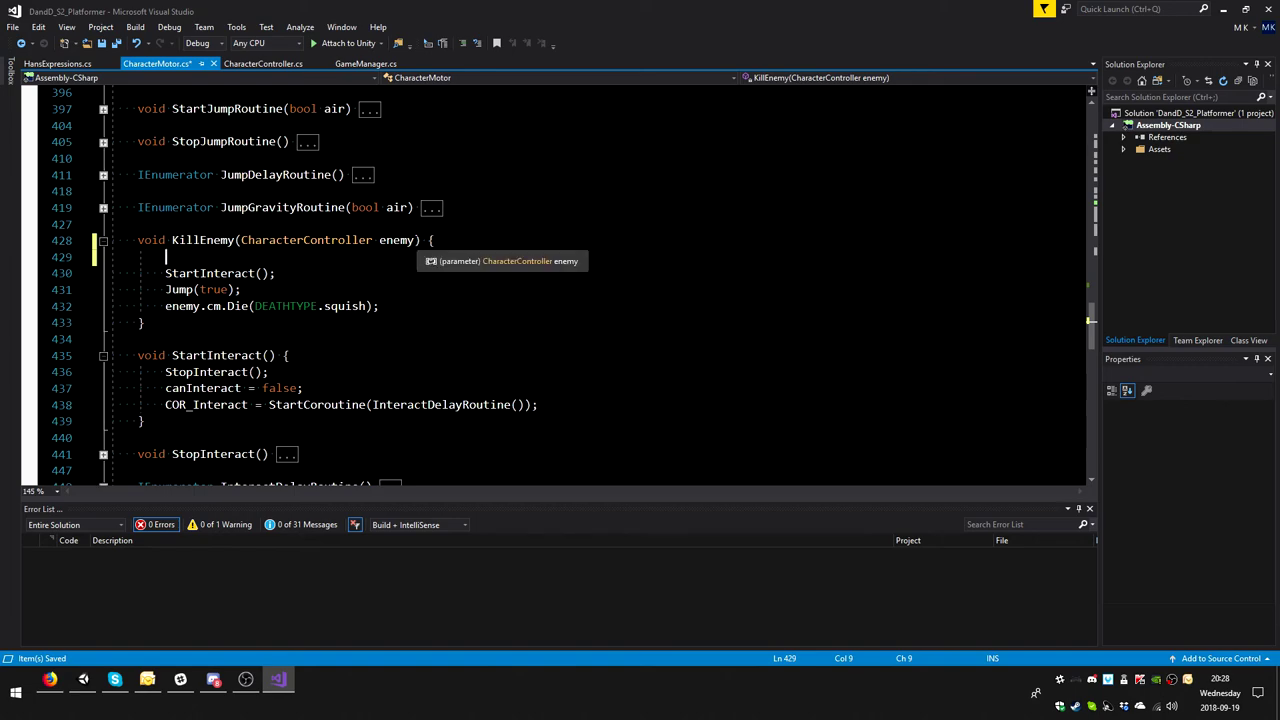
pyautogui.write('cc.ReceiveExpression(EXPRESSION.stacheJump);')
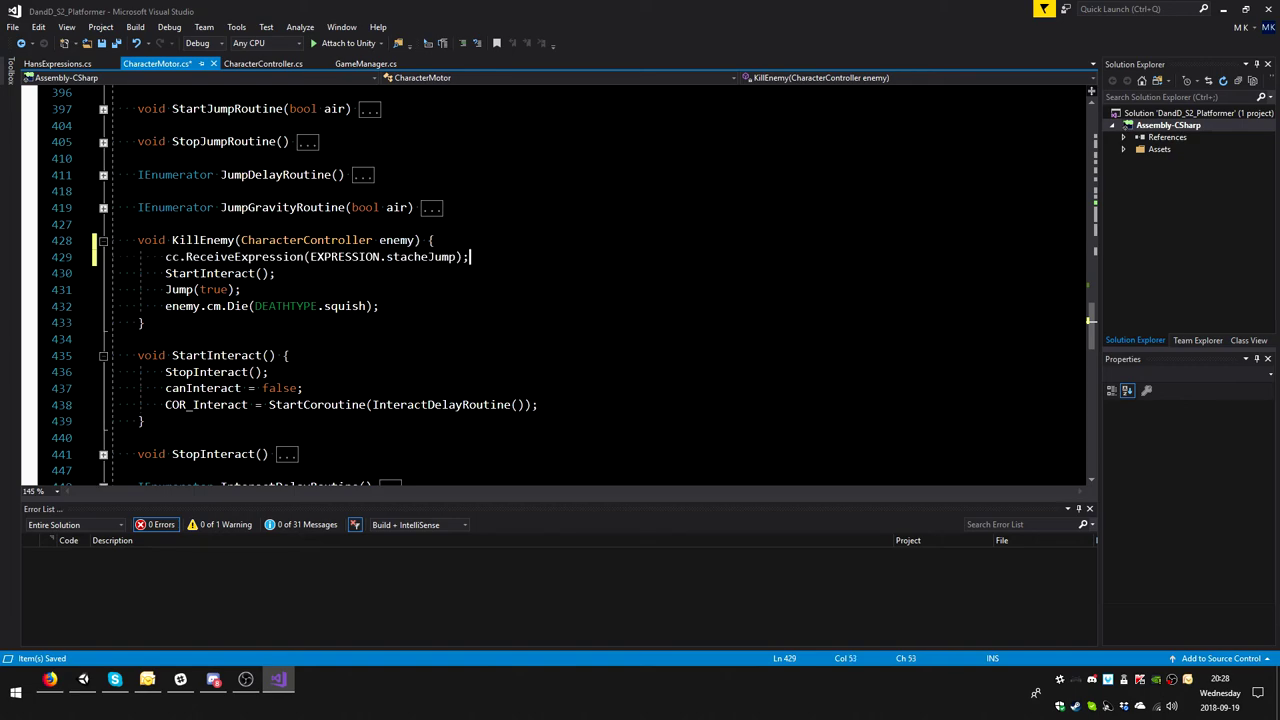
pyautogui.click(305, 257)
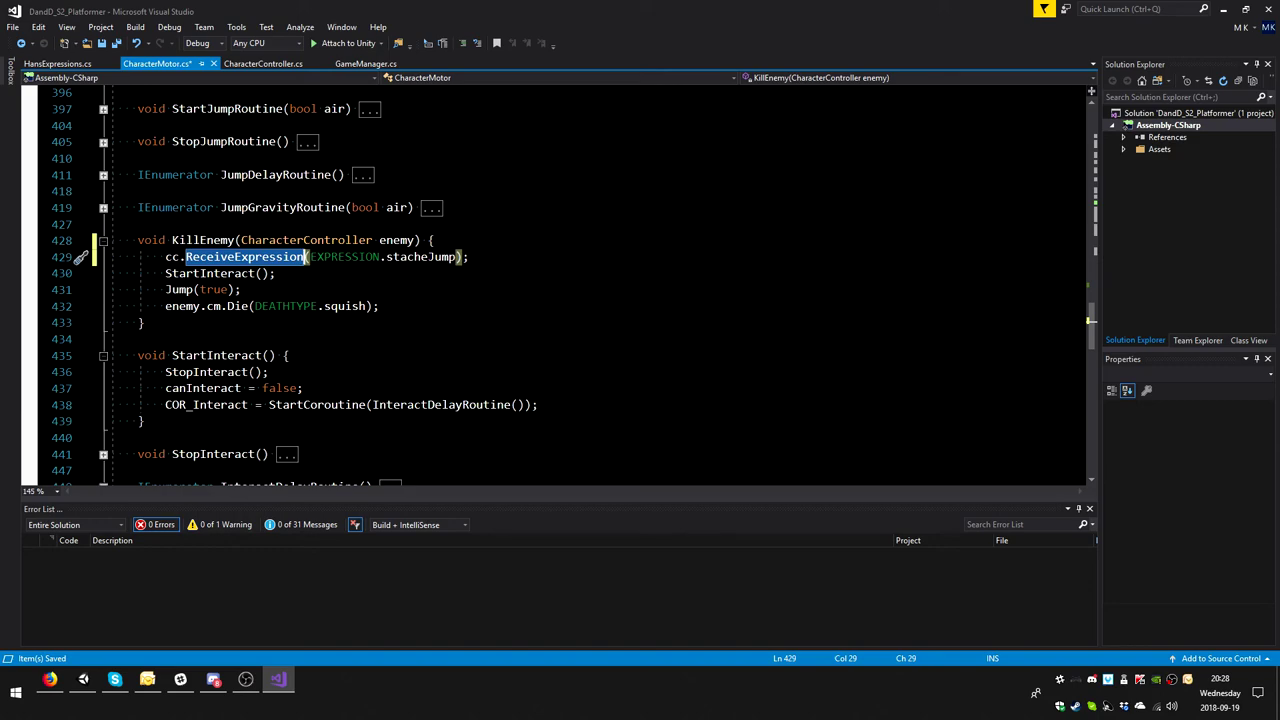
pyautogui.doubleClick(409, 257)
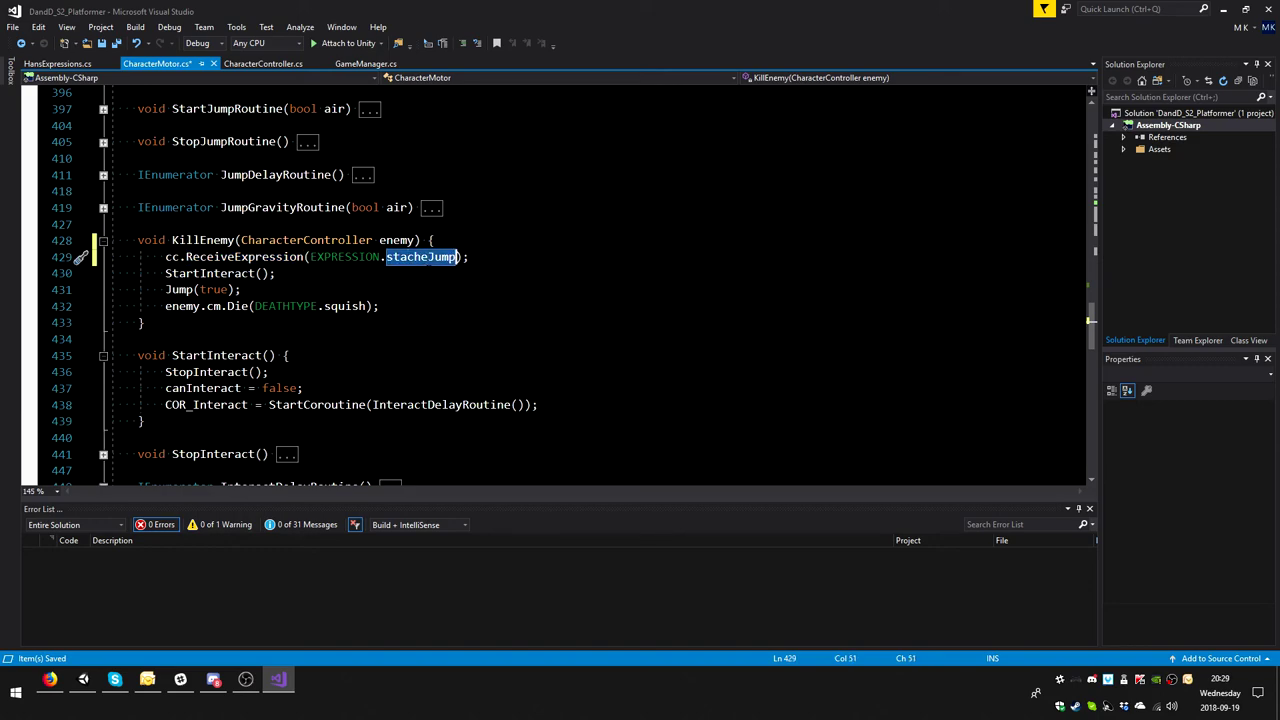
pyautogui.write('sta')
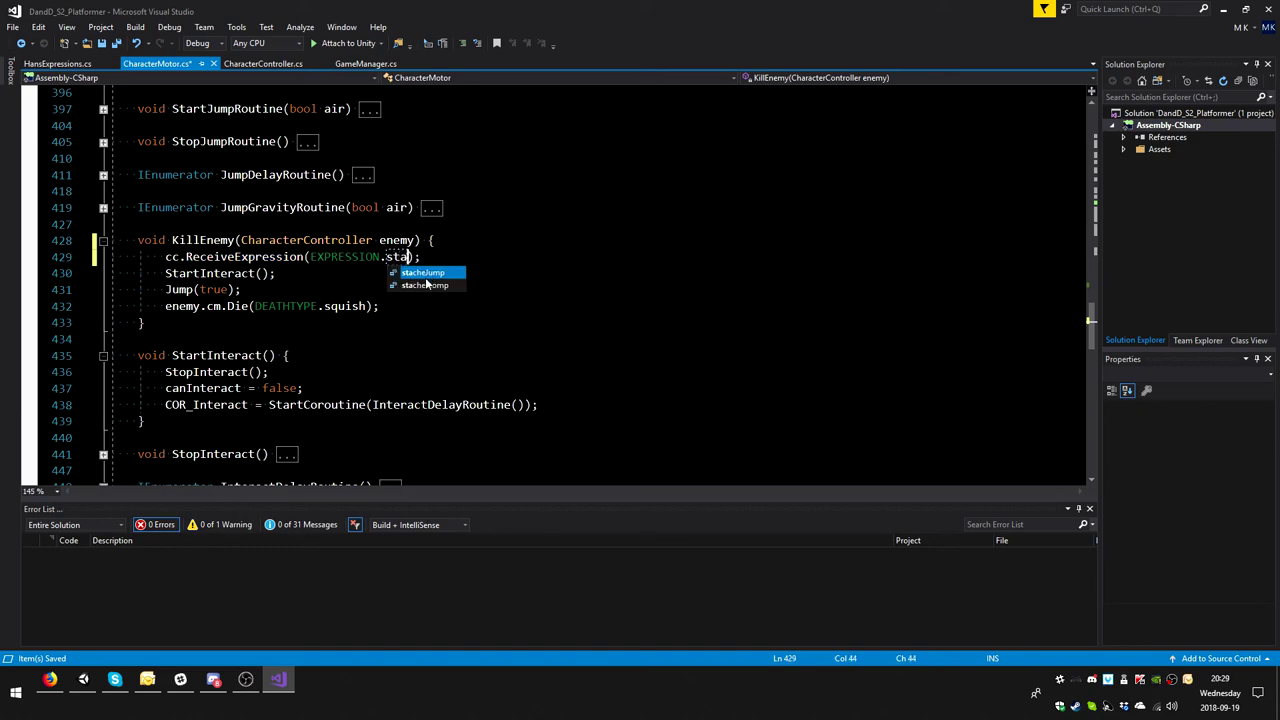
pyautogui.write('s')
pyautogui.press('Tab')
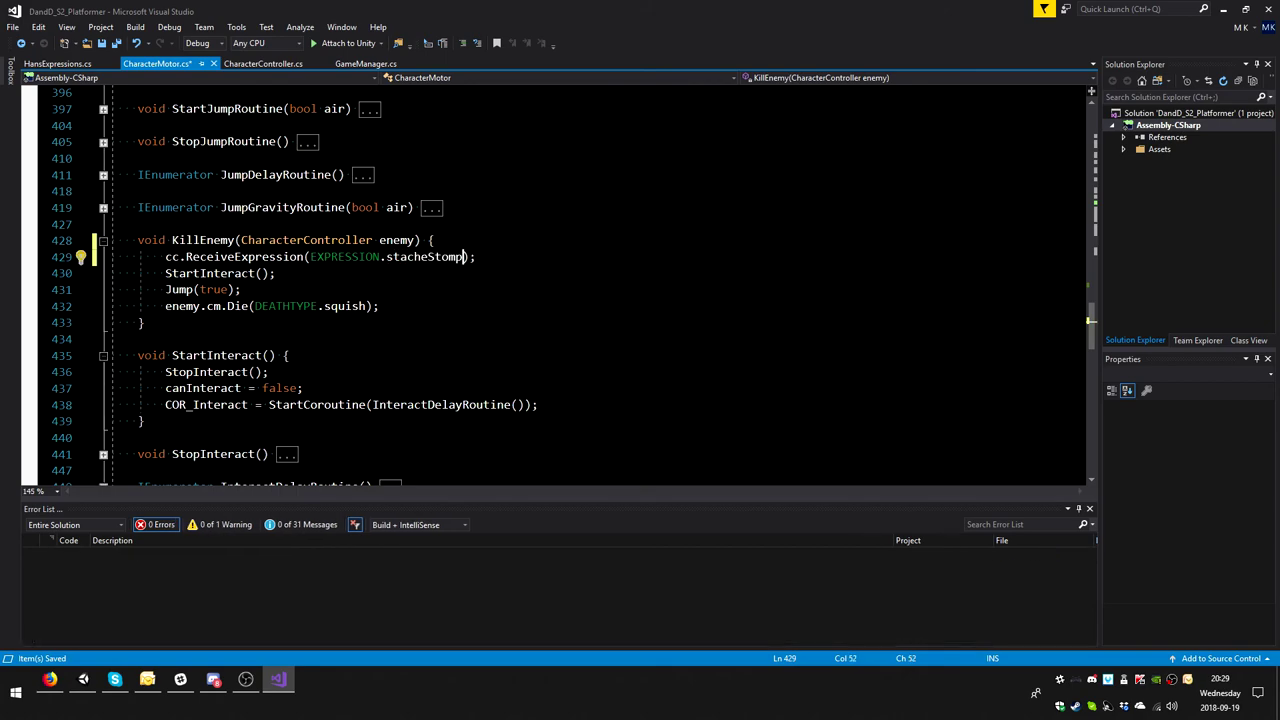
# - Save CharacterMotor.cs and scroll down toward DeathRoutine
pyautogui.hotkey('ctrl', 's')
pyautogui.click(243, 289)
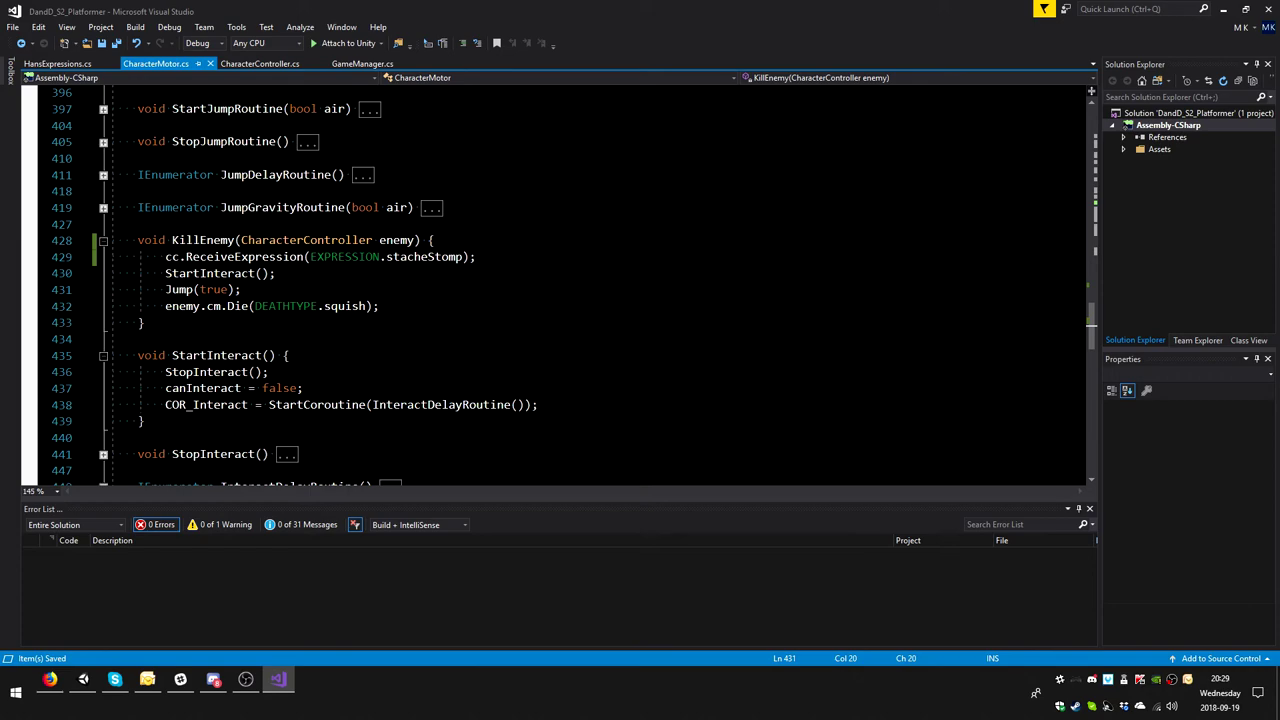
pyautogui.scroll(-4, 560, 285)
pyautogui.scroll(-8, 560, 285)
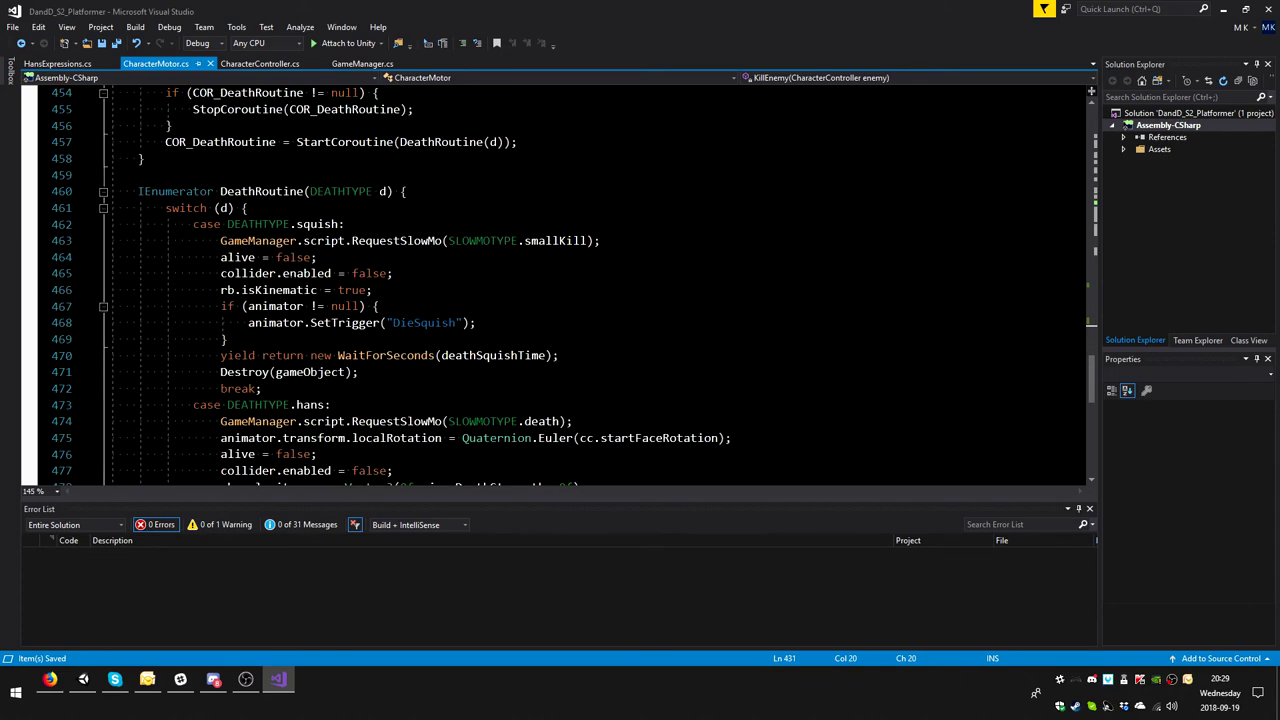
# - Open a new line under case DEATHTYPE.hans and start a cc.ReceiveState call
pyautogui.click(332, 404)
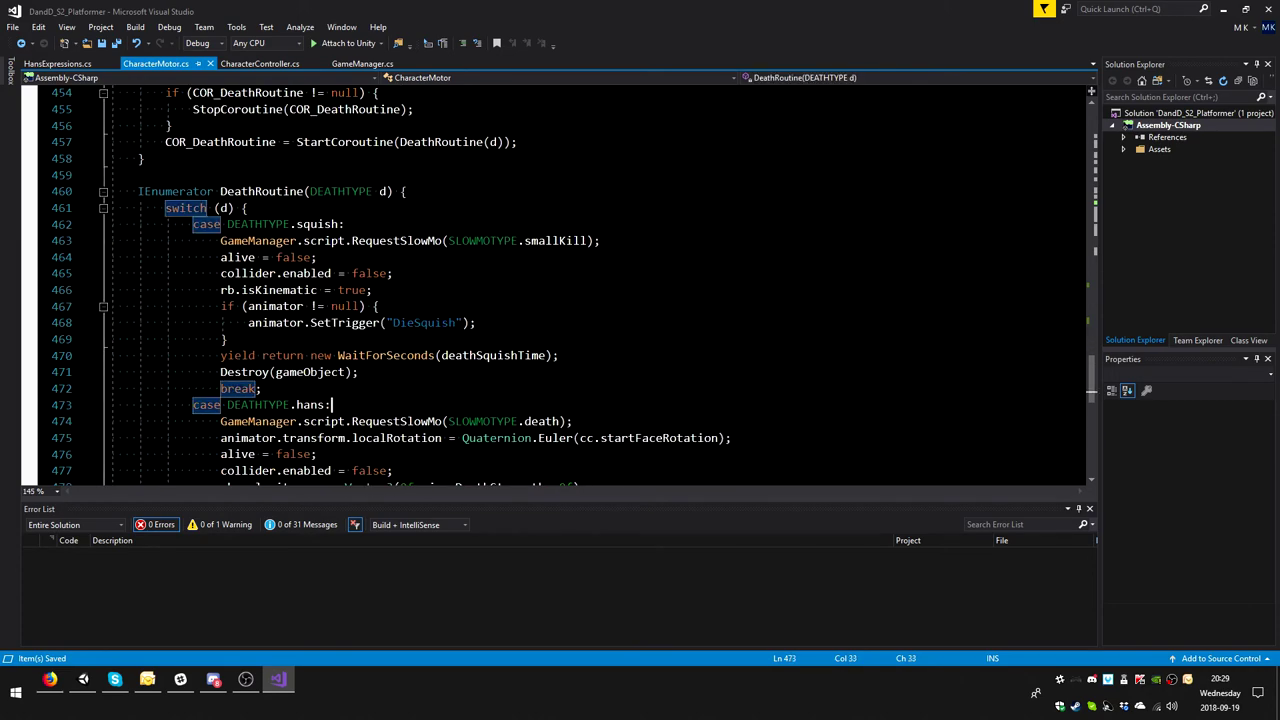
pyautogui.scroll(-1, 332, 404)
pyautogui.scroll(-1, 560, 285)
pyautogui.press('Return')
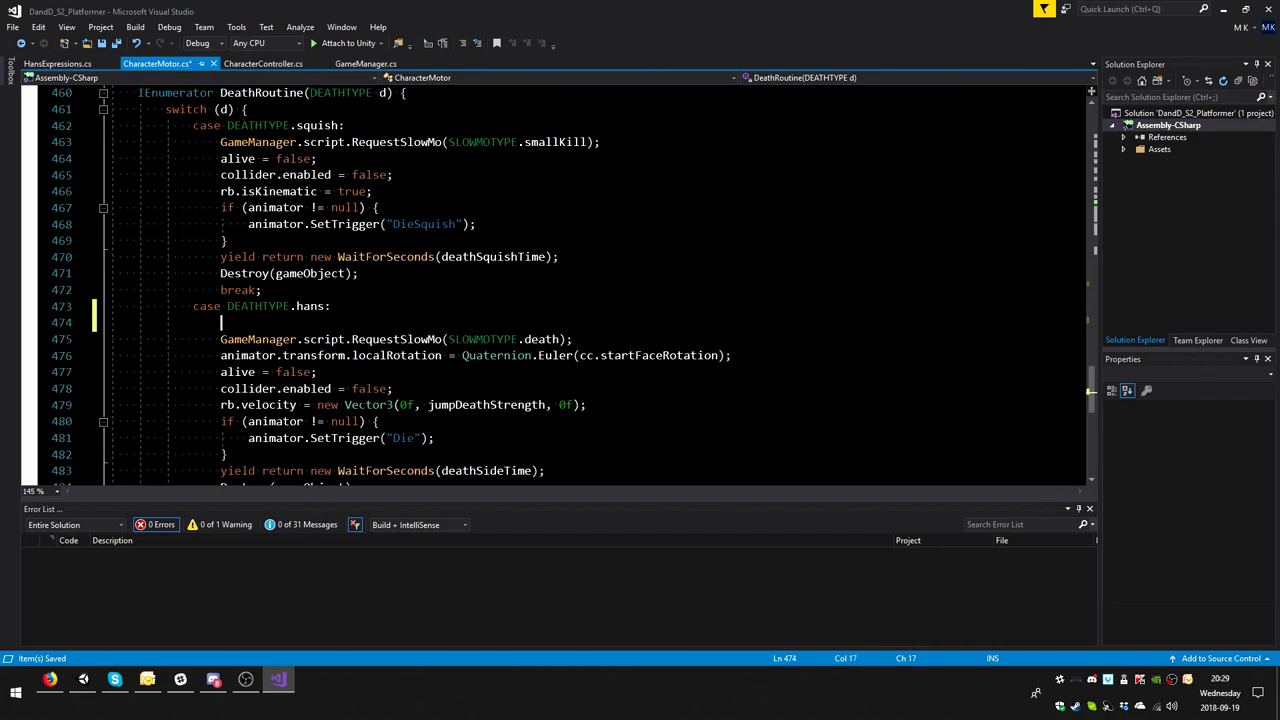
pyautogui.write('c')
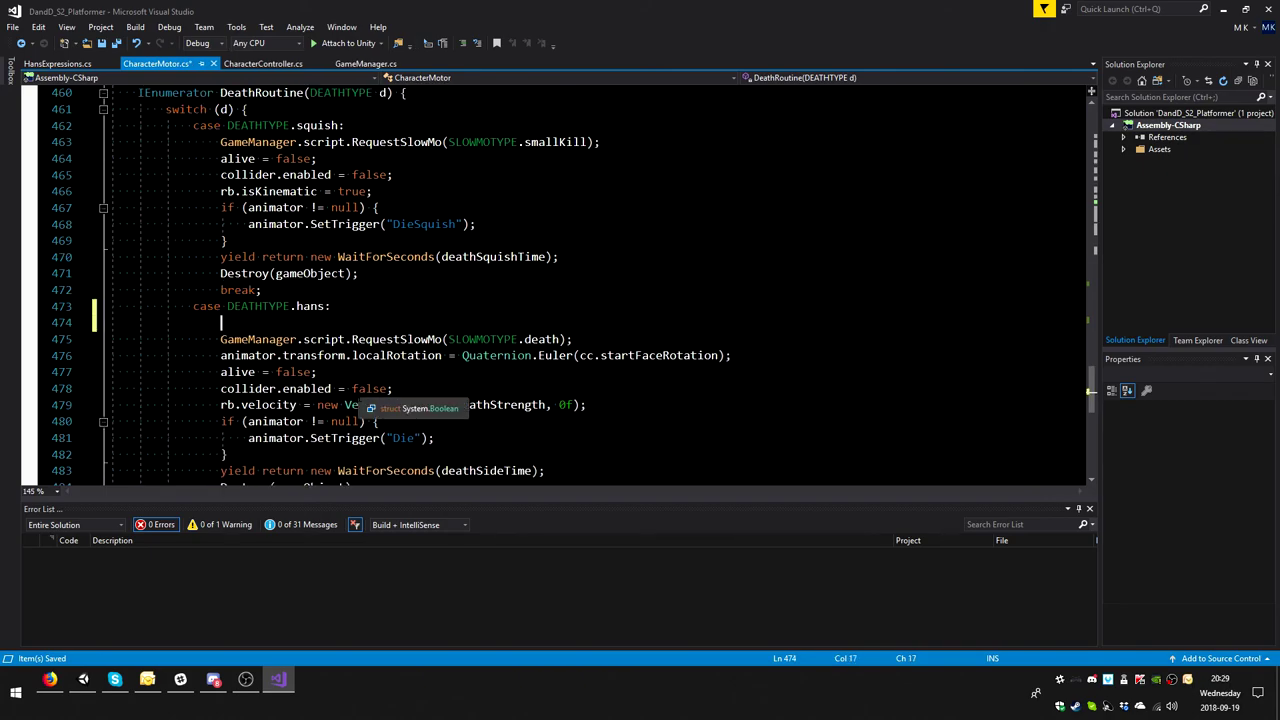
pyautogui.write('c.')
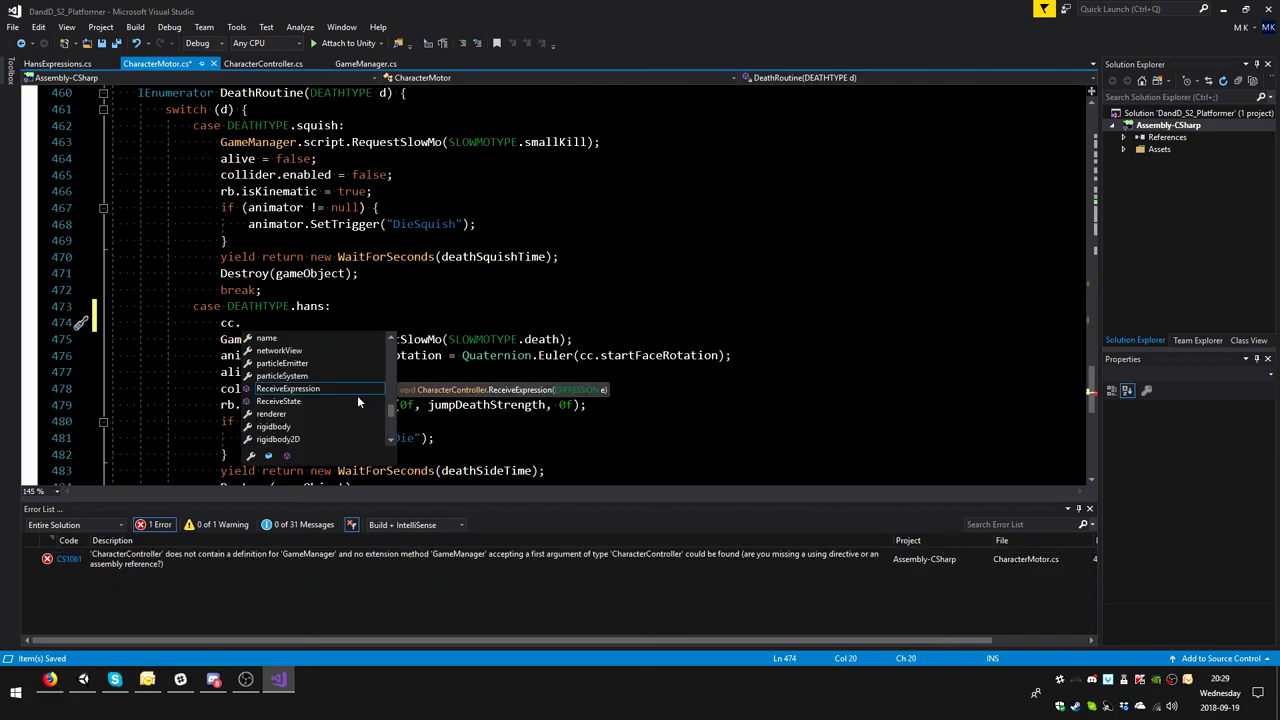
pyautogui.write('Re')
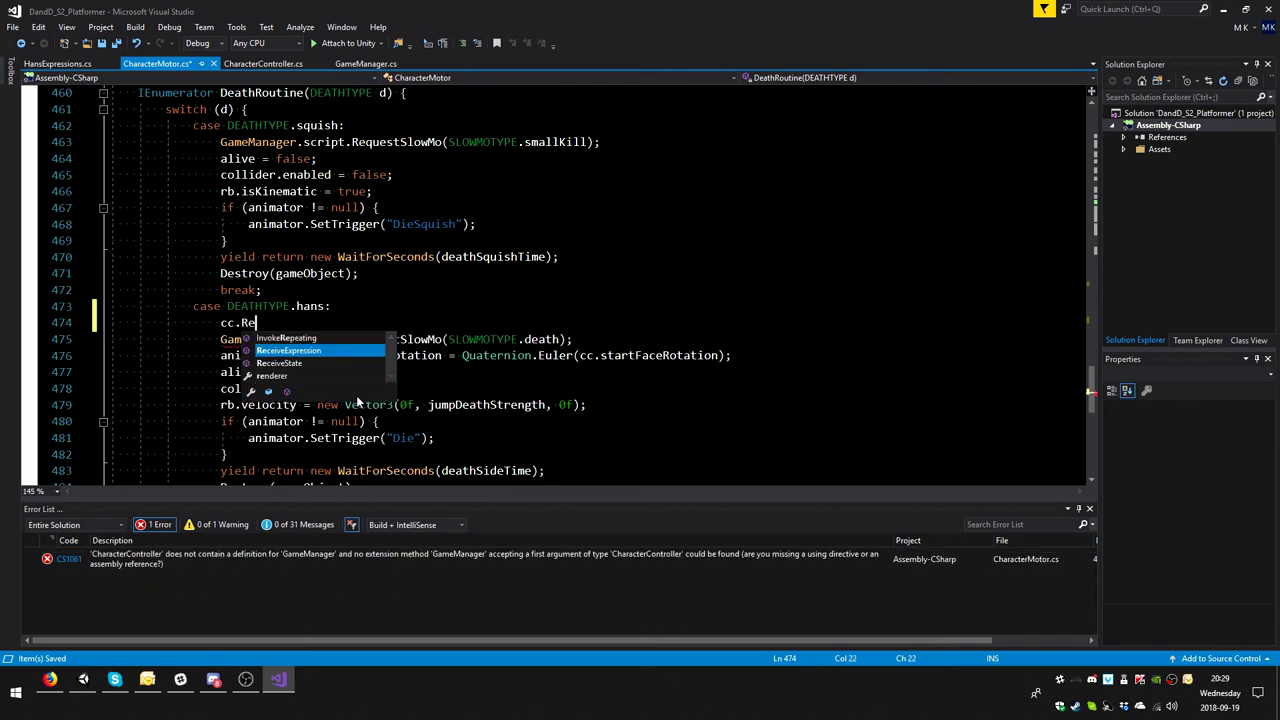
pyautogui.write('ci')
pyautogui.press('Down')
pyautogui.press('Tab')
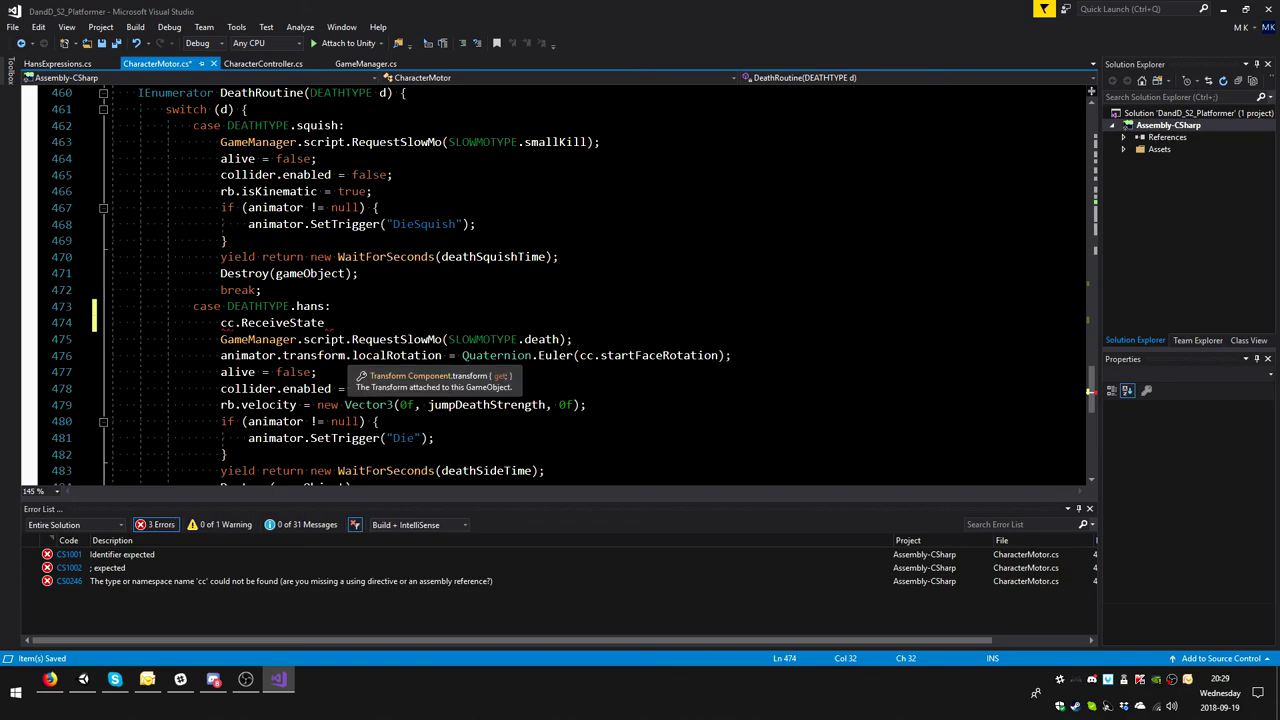
# - Pass EXPRESSIONSTATE.dead to ReceiveState and save CharacterMotor.cs
pyautogui.write('(')
pyautogui.press('Tab')
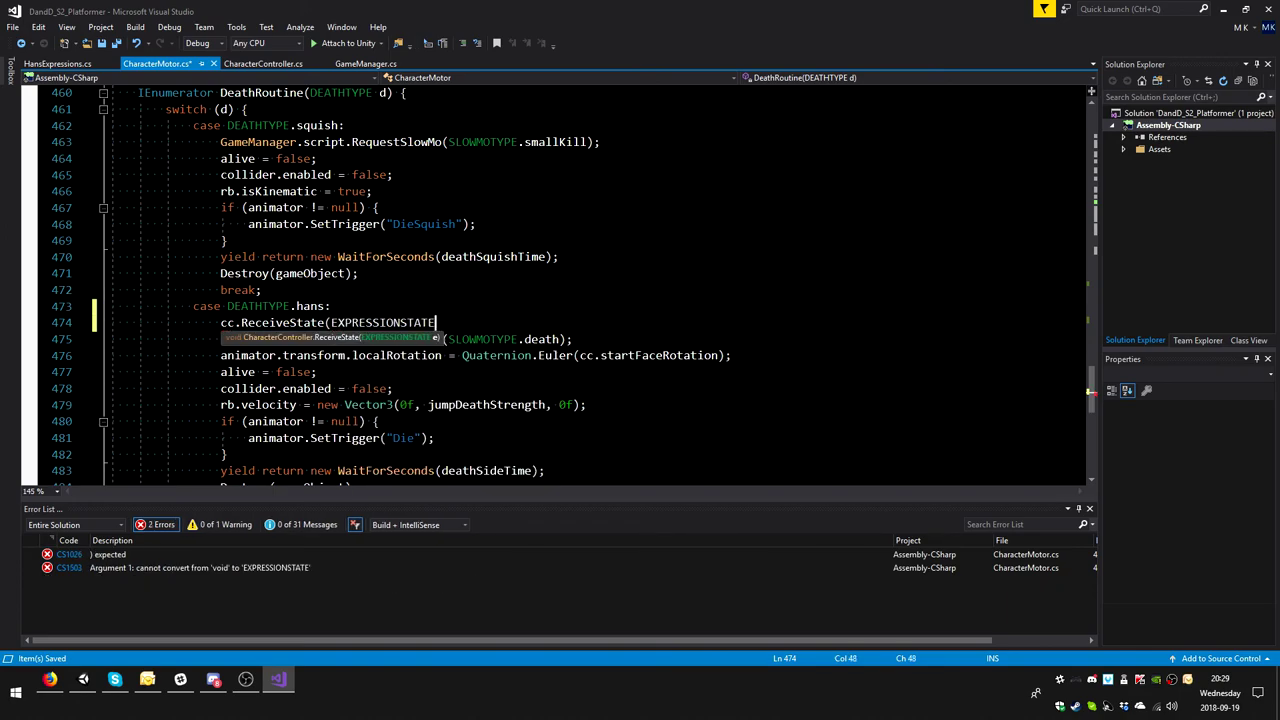
pyautogui.write('.')
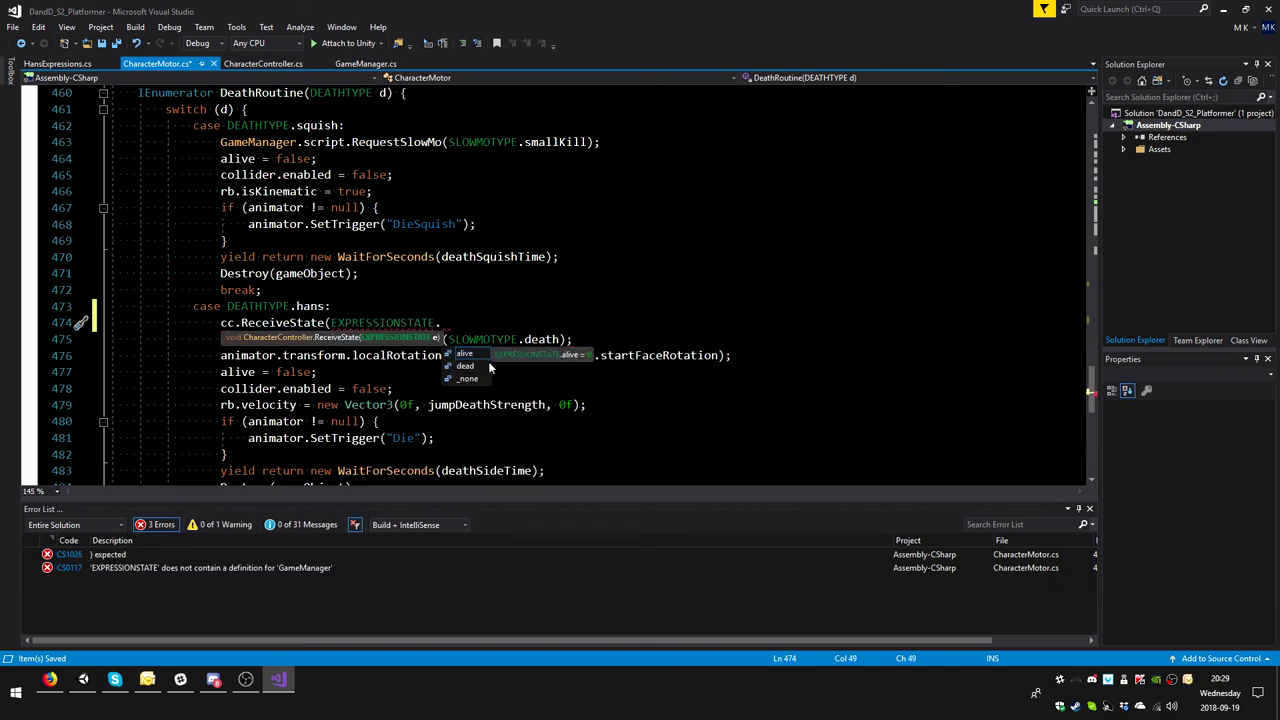
pyautogui.write('d')
pyautogui.press('Tab')
pyautogui.write(')')
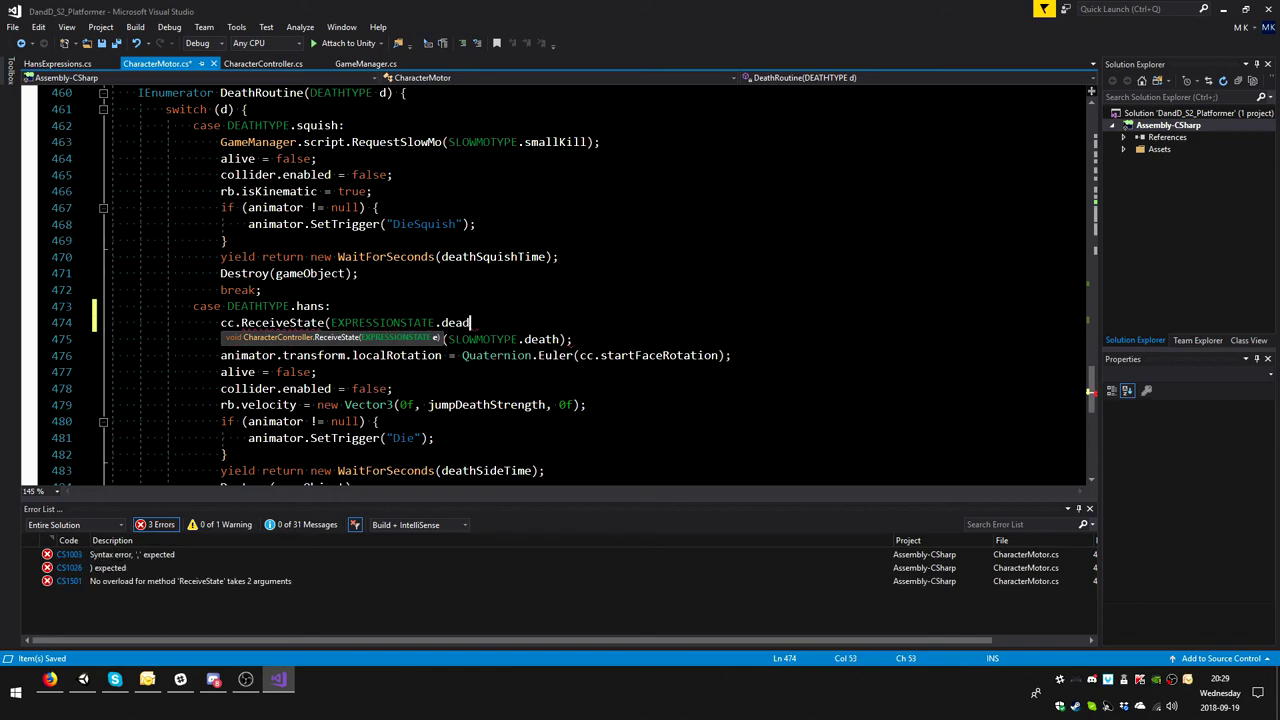
pyautogui.write(';')
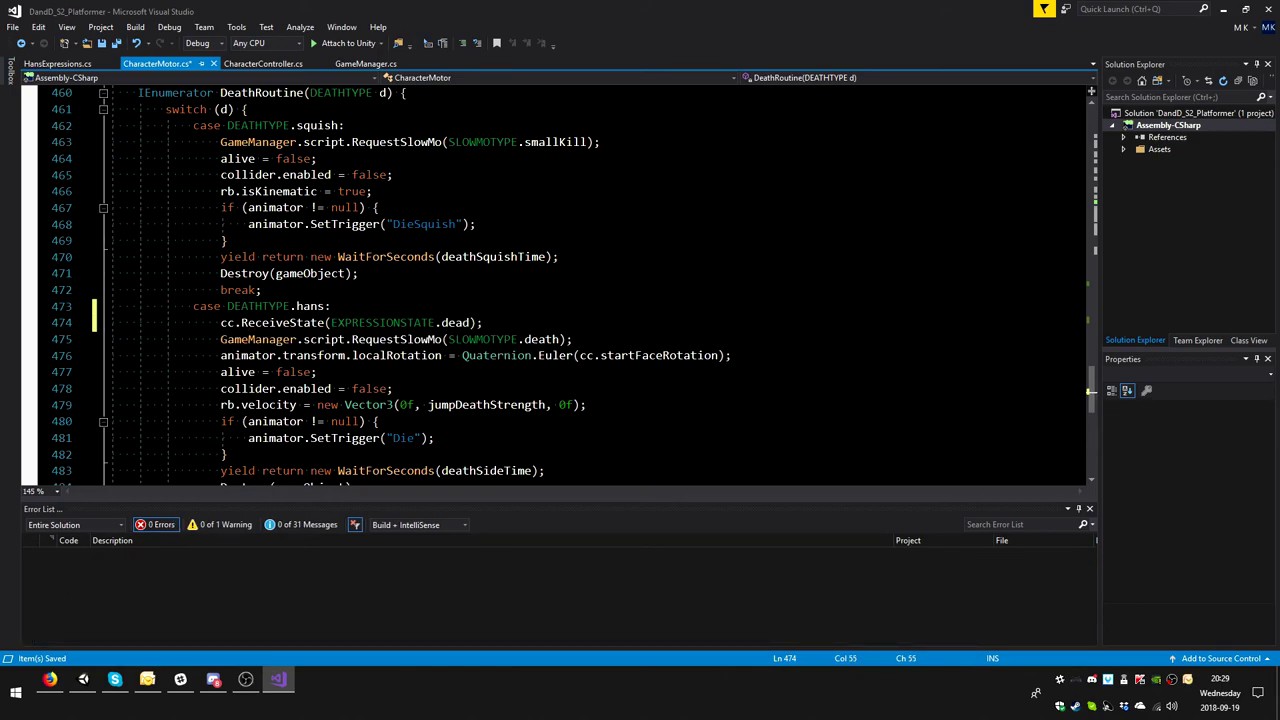
pyautogui.hotkey('ctrl', 's')
# - Back in Unity, run and restart play mode, pause it, and show the Scene view
pyautogui.click(85, 681)
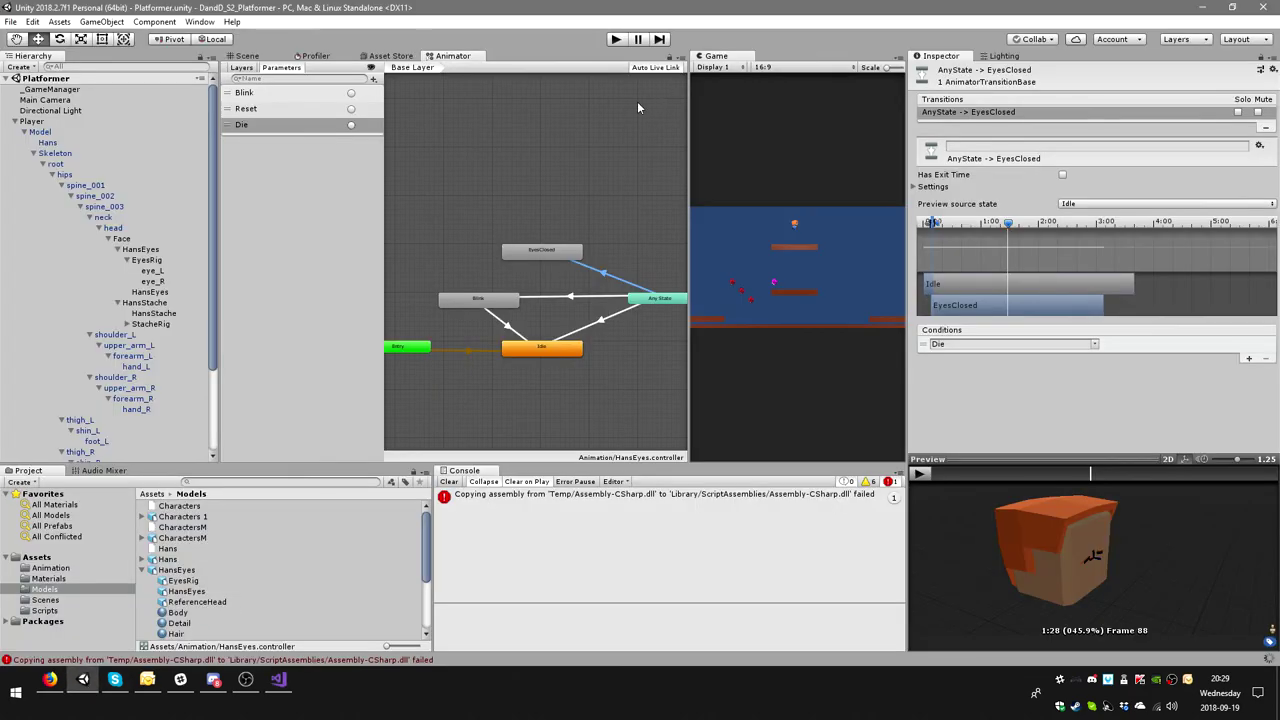
pyautogui.click(616, 40)
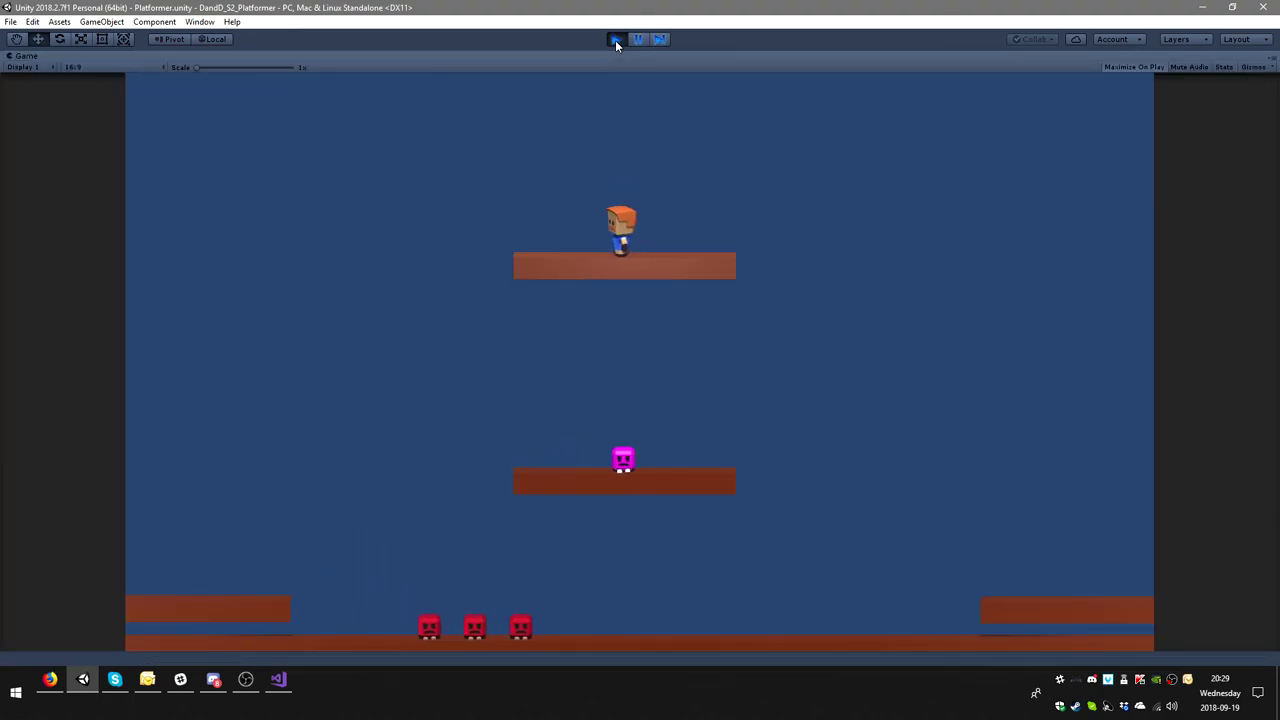
pyautogui.click(615, 40)
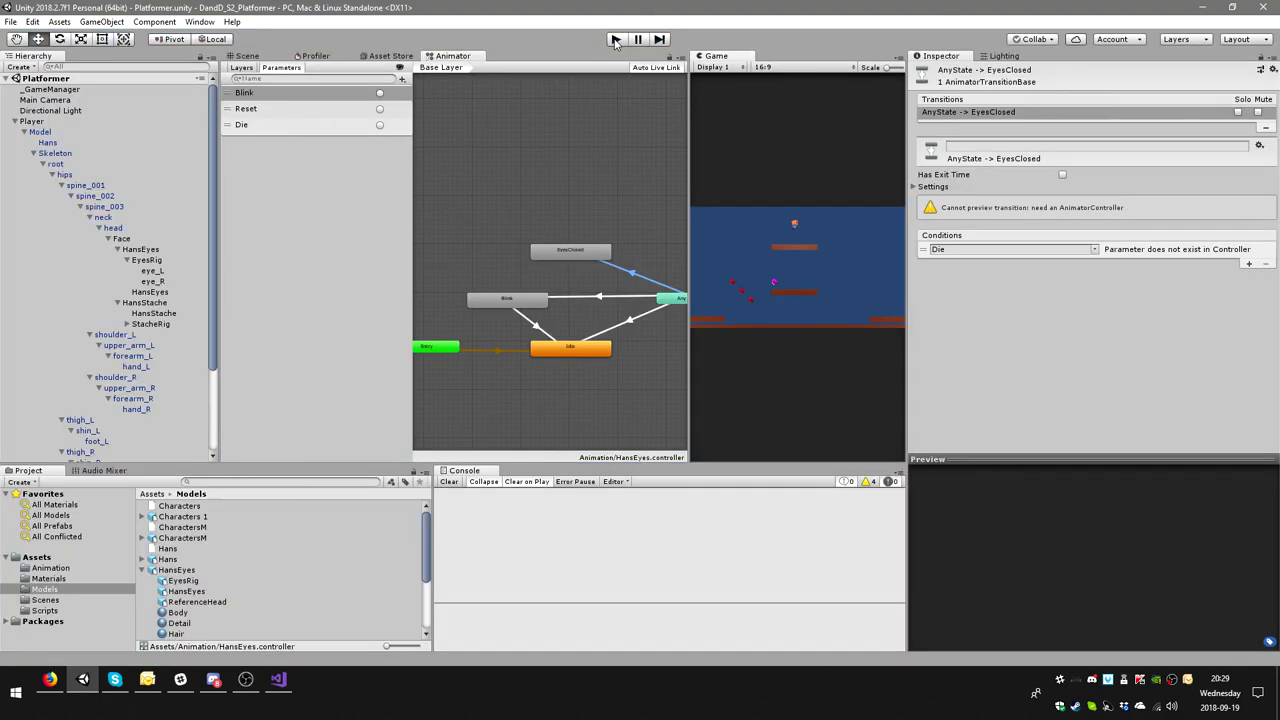
pyautogui.click(615, 40)
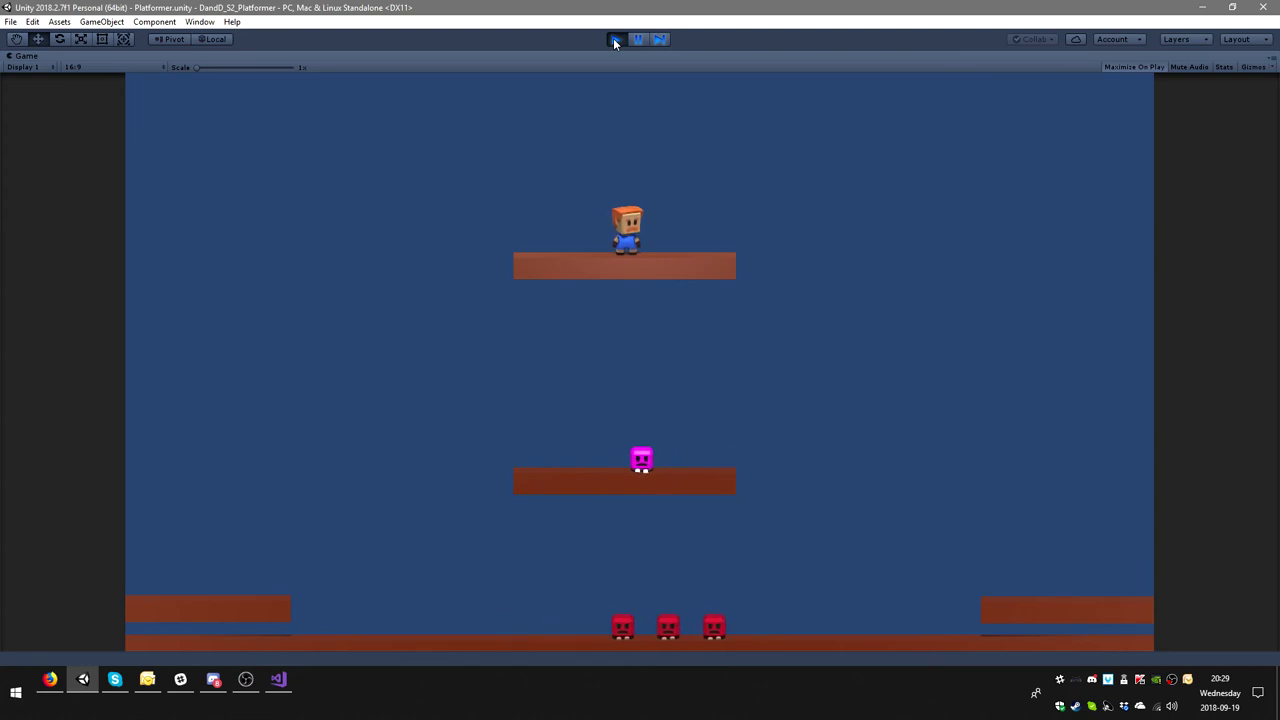
pyautogui.click(647, 40)
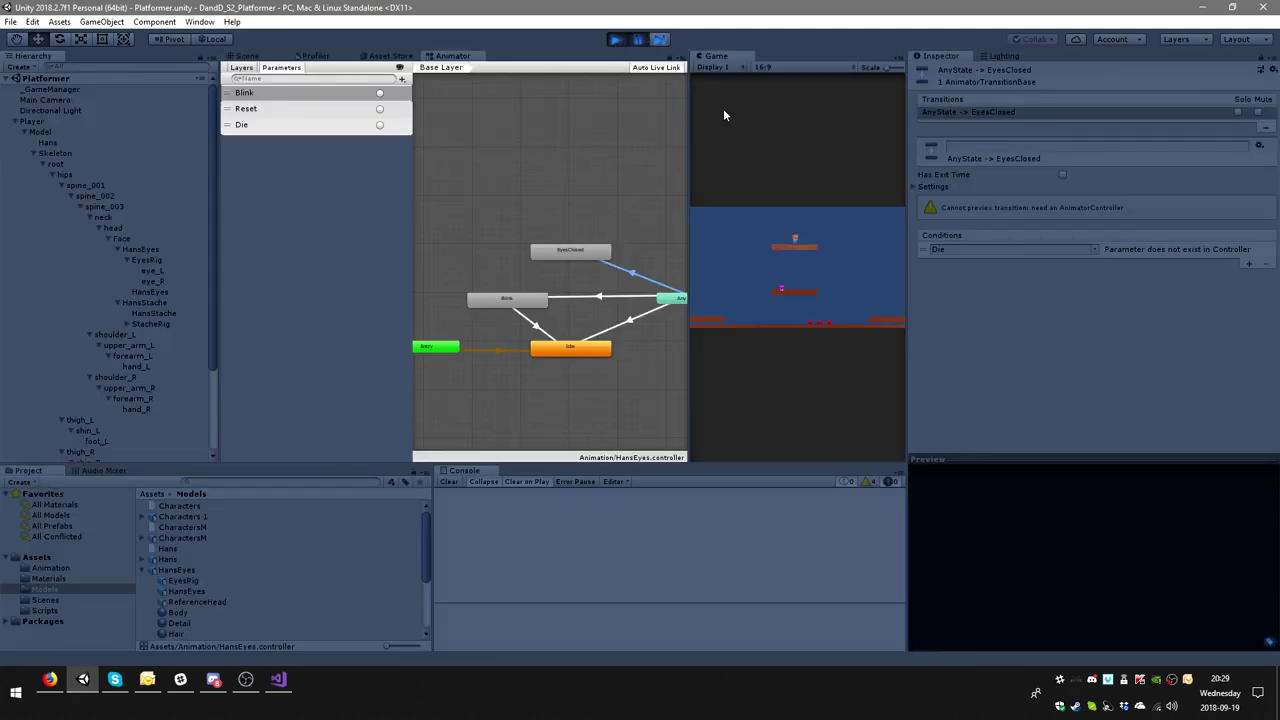
pyautogui.click(244, 56)
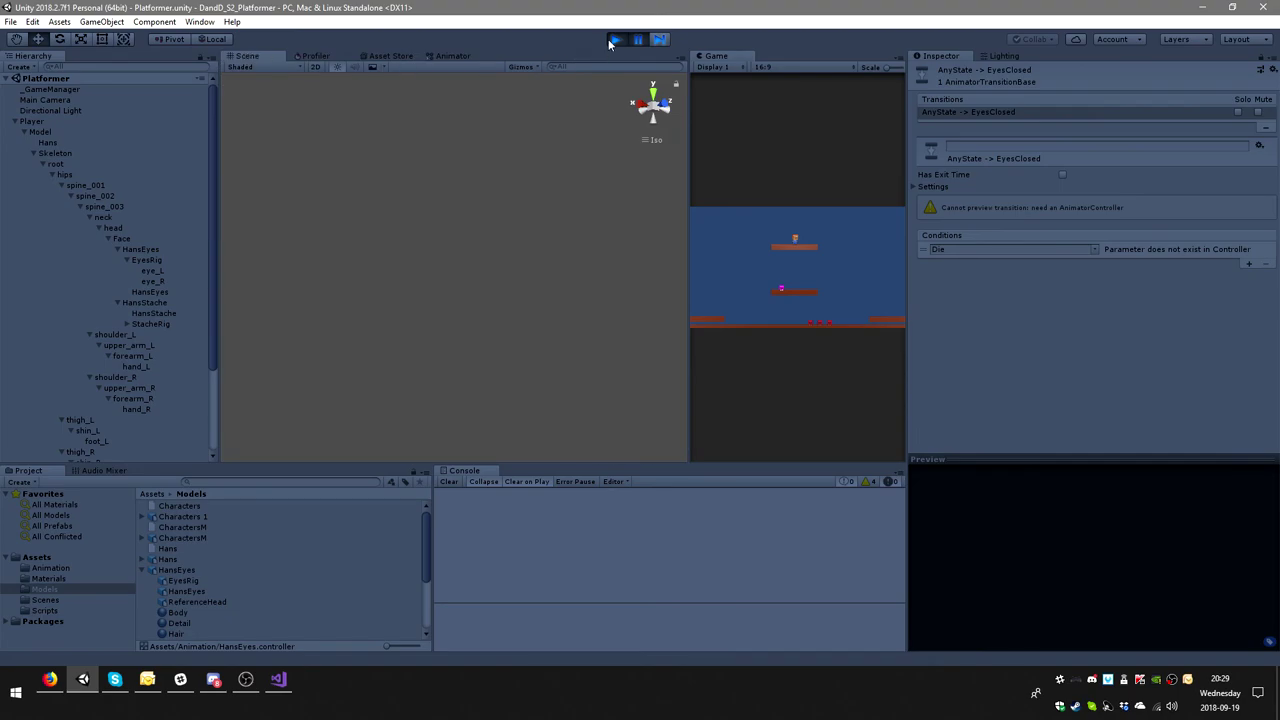
# - Frame HansStache in the scene, briefly resume the game, and widen the Game view
pyautogui.doubleClick(140, 301)
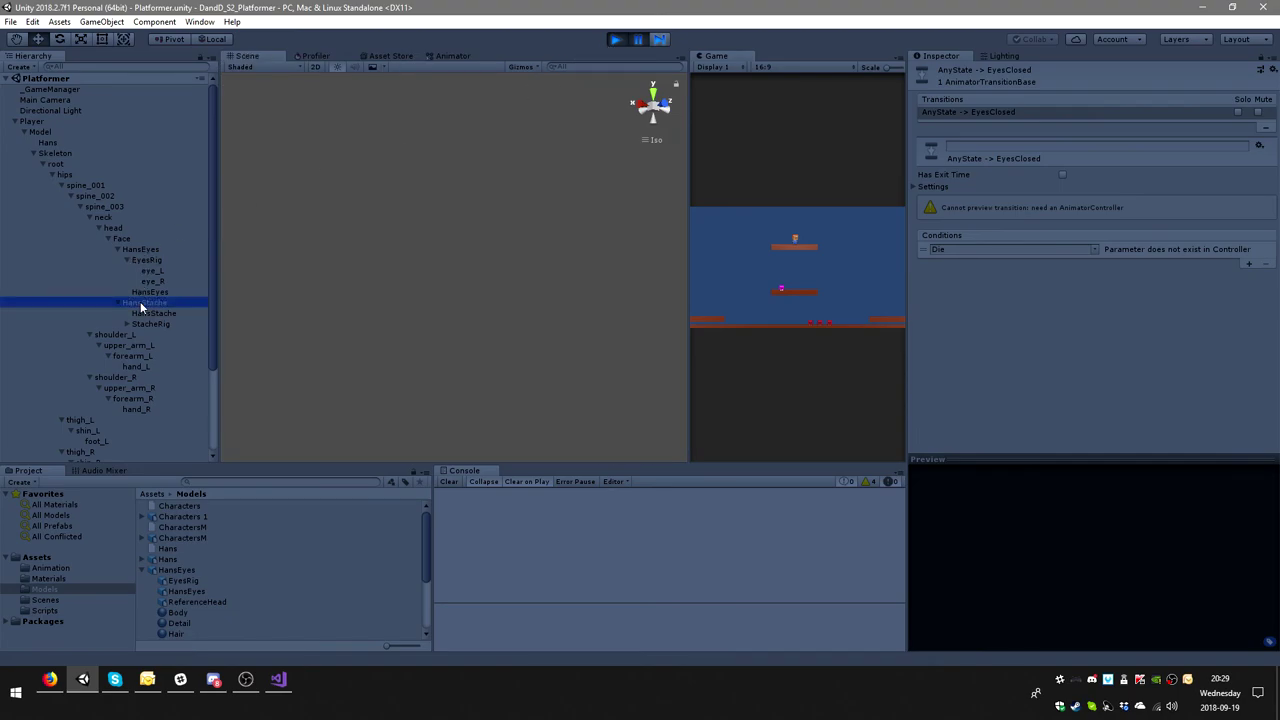
pyautogui.click(637, 39)
pyautogui.click(637, 39)
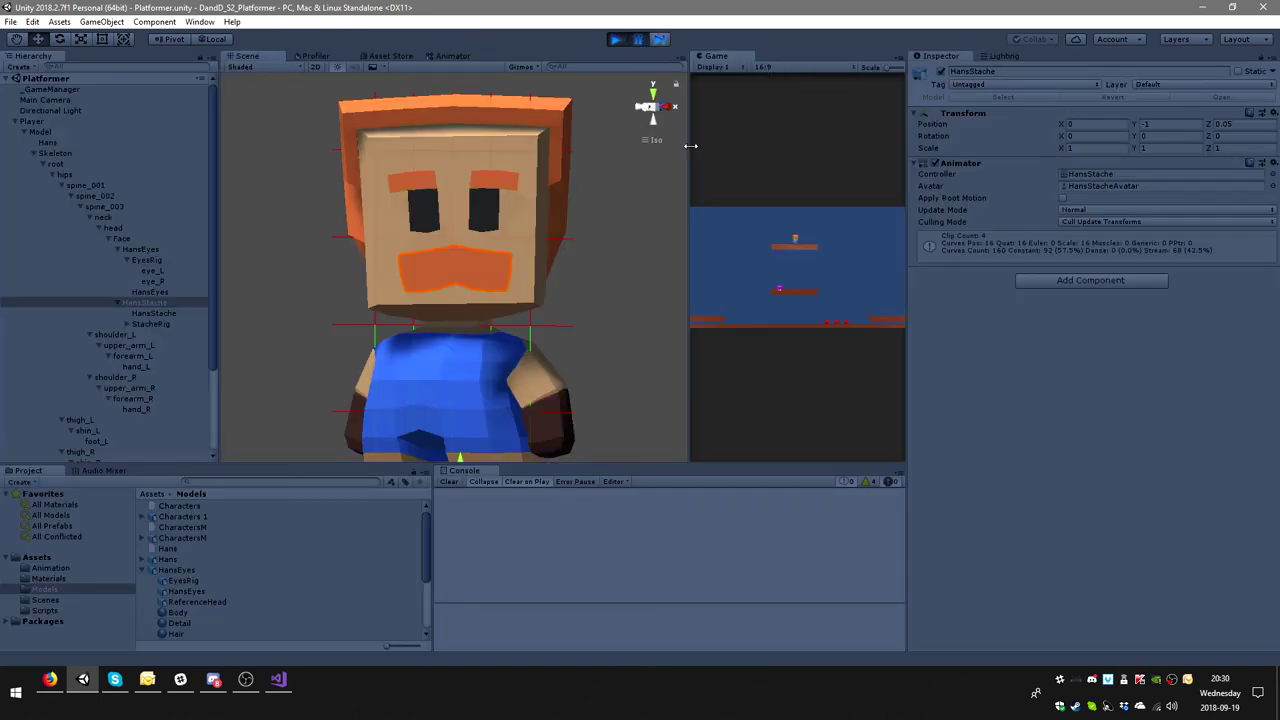
pyautogui.moveTo(690, 146); pyautogui.dragTo(577, 160)
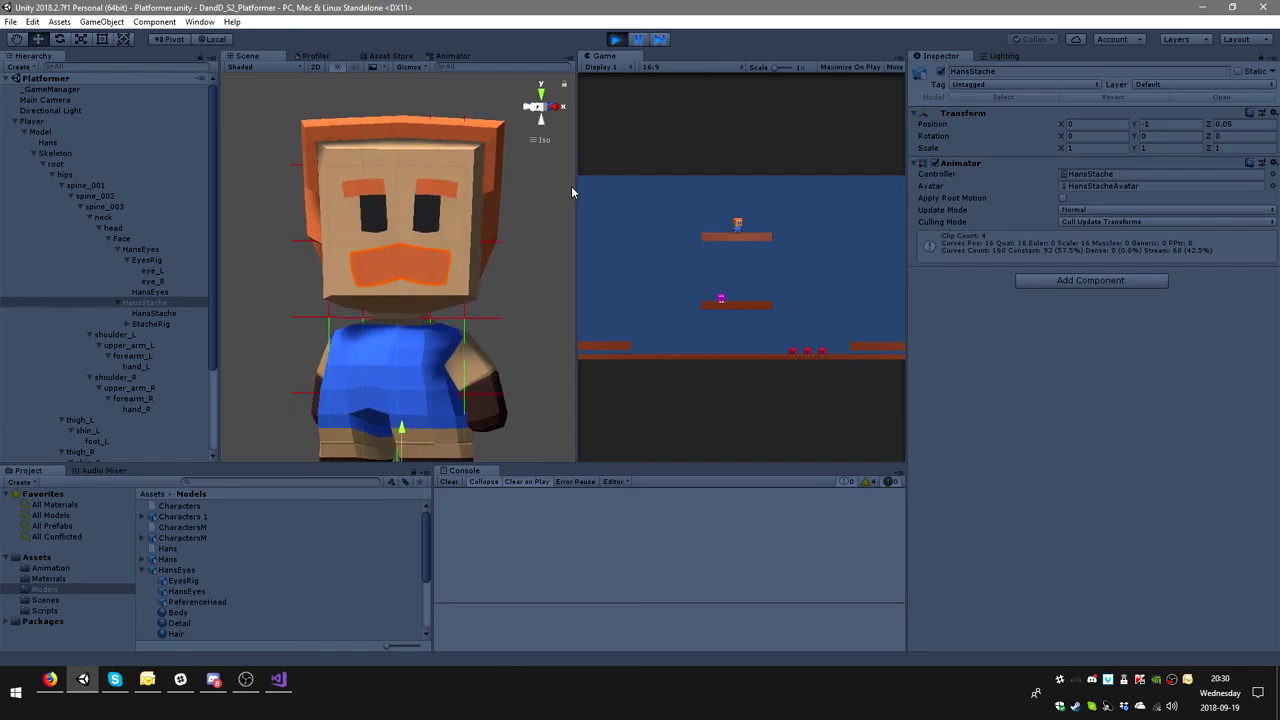
pyautogui.scroll(2, 430, 280)
pyautogui.scroll(2, 428, 282)
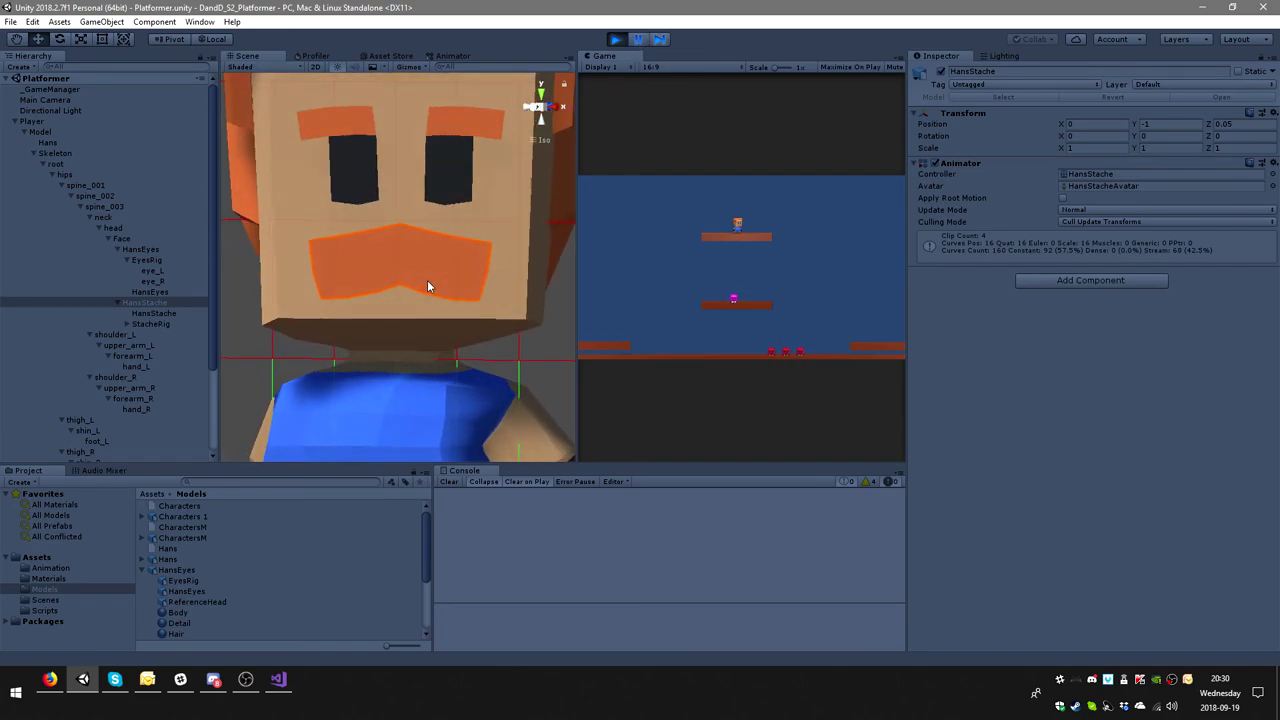
# - Open the HansStache animator controller and inspect its Idle state
pyautogui.doubleClick(1116, 173)
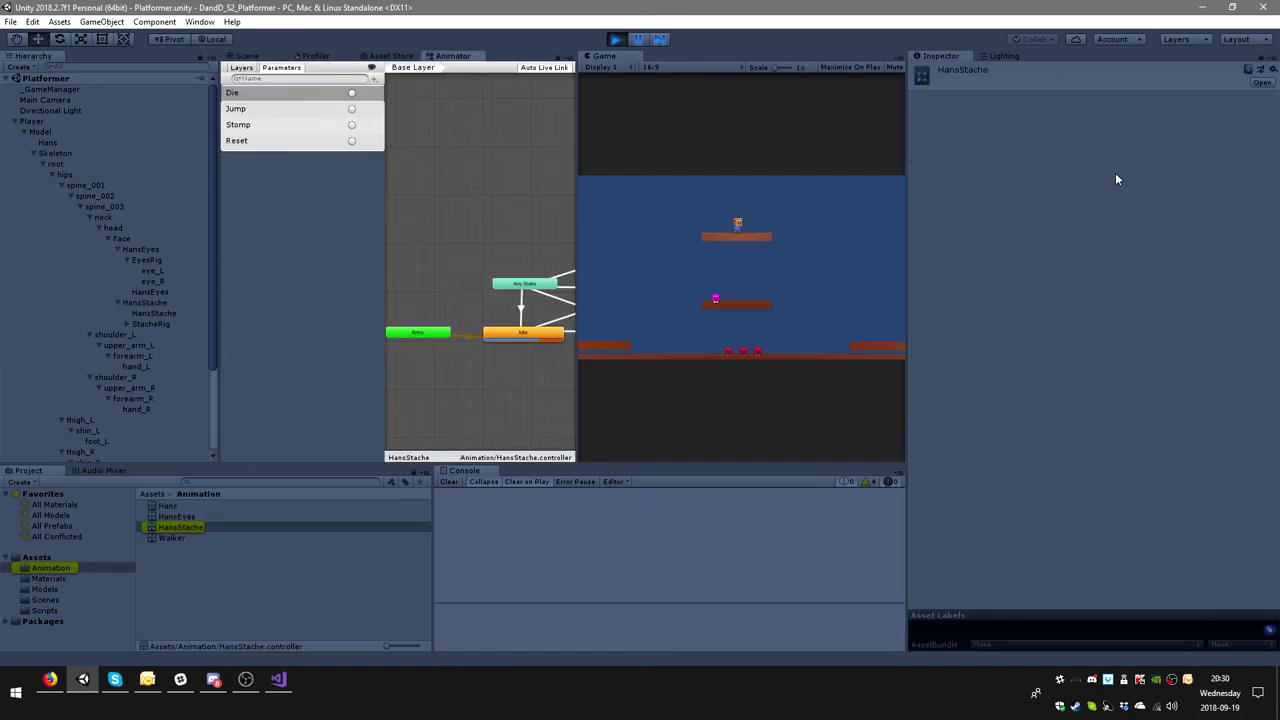
pyautogui.scroll(2, 483, 225)
pyautogui.scroll(2, 503, 266)
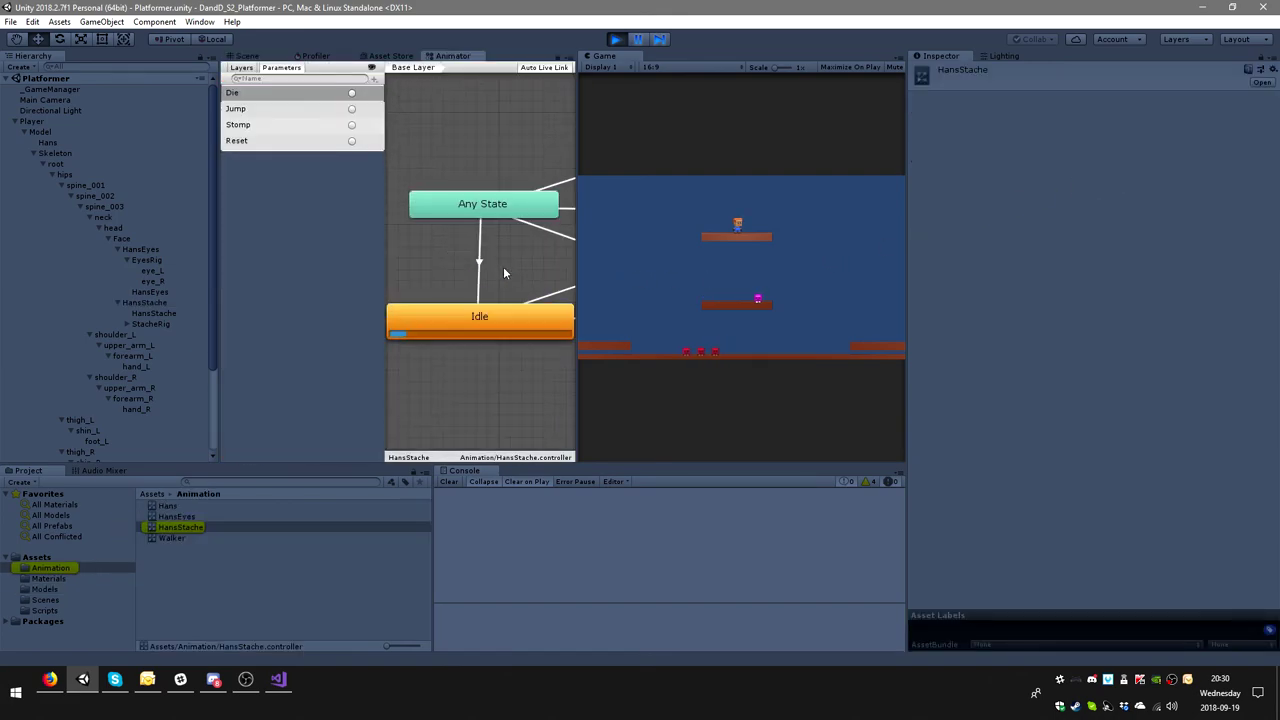
pyautogui.scroll(-1, 504, 273)
pyautogui.click(507, 319)
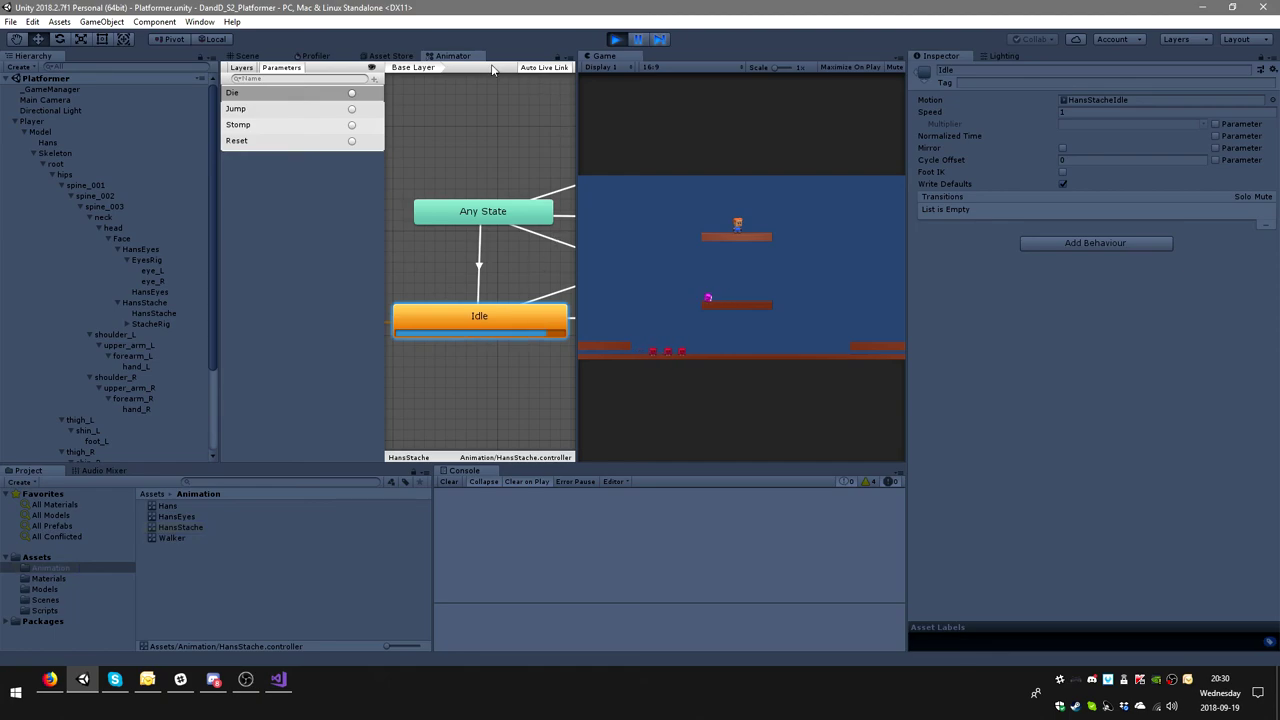
# - Return to the close-up of Hans and make him jump several times
pyautogui.hotkey('ctrl', '1')
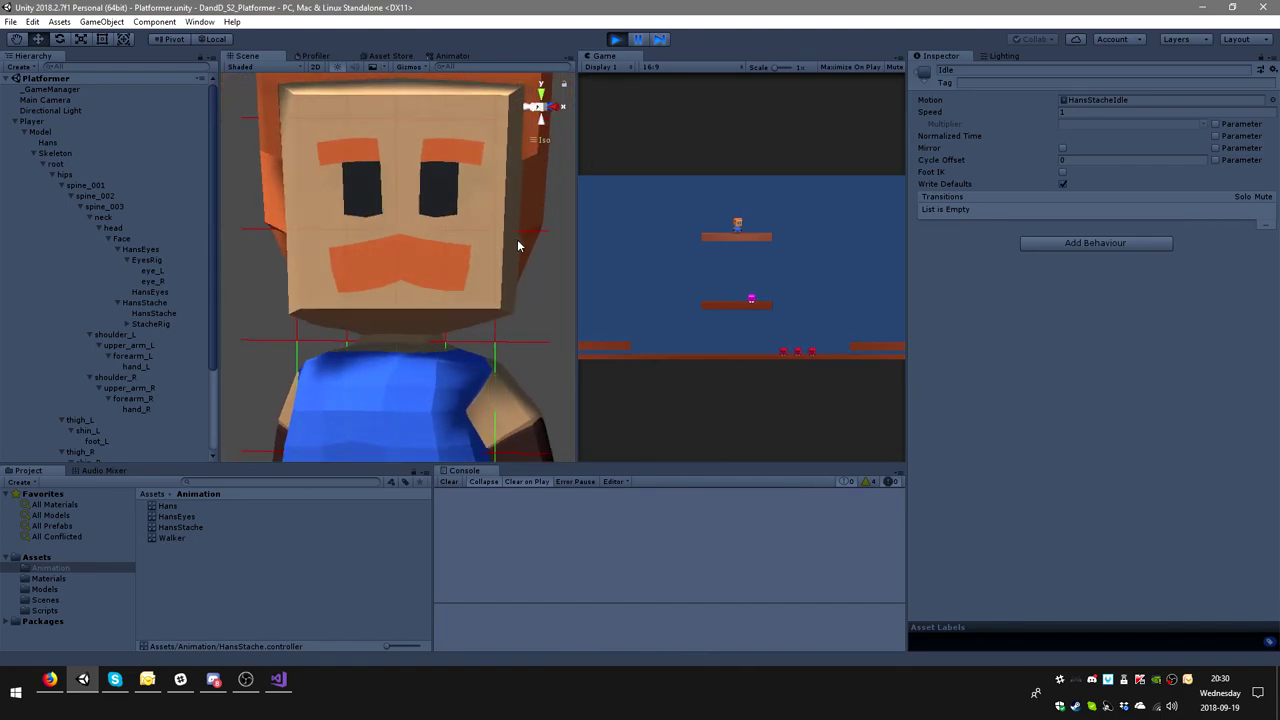
pyautogui.scroll(-5, 510, 248)
pyautogui.scroll(-2, 506, 252)
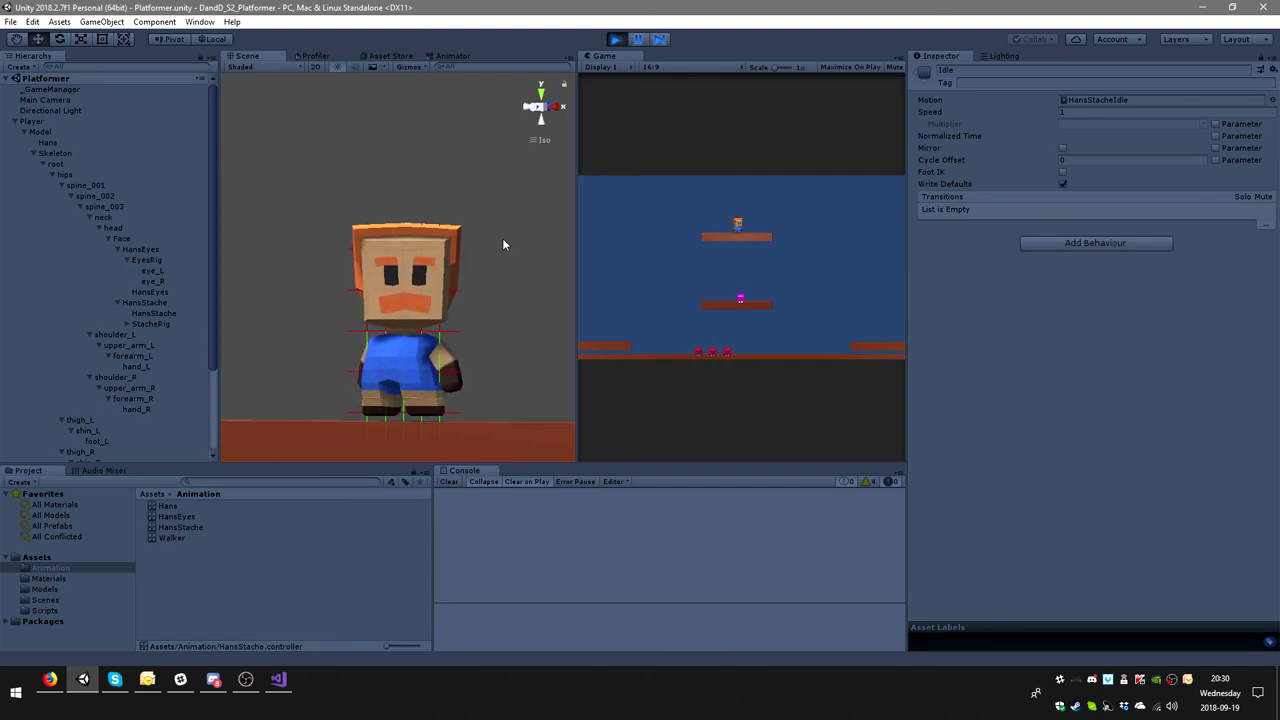
pyautogui.press('space')
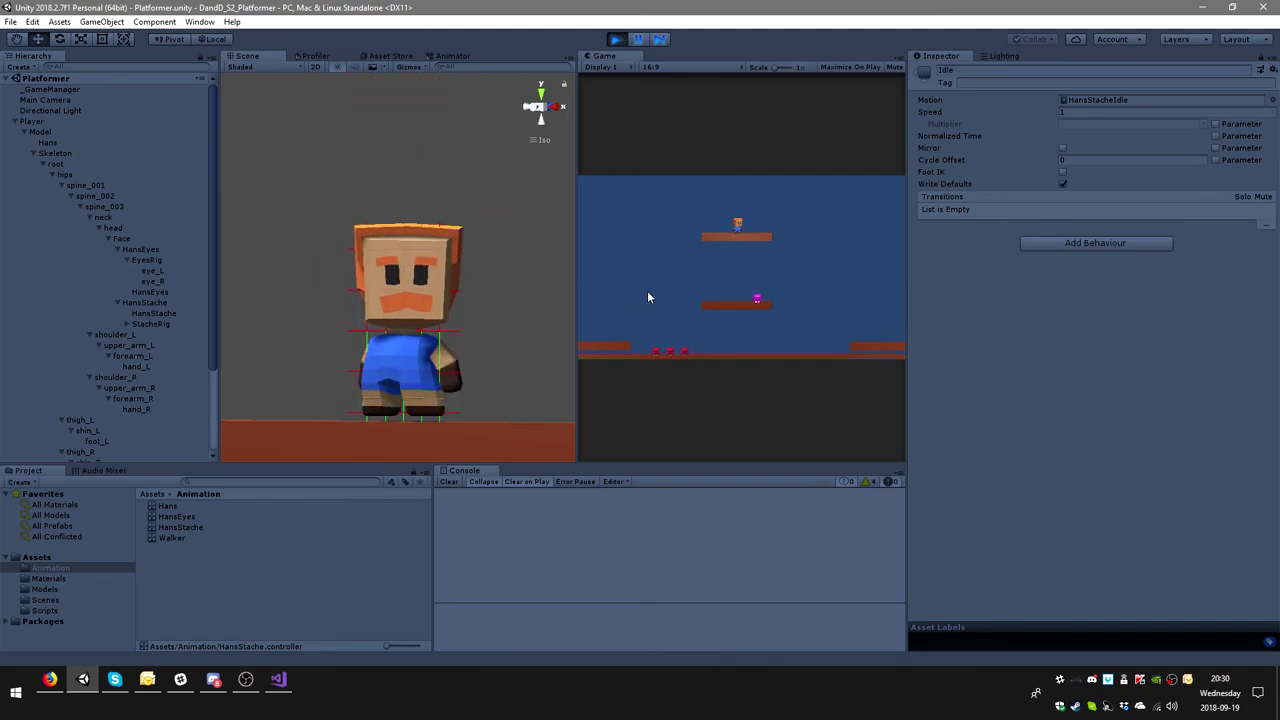
pyautogui.scroll(-3, 508, 273)
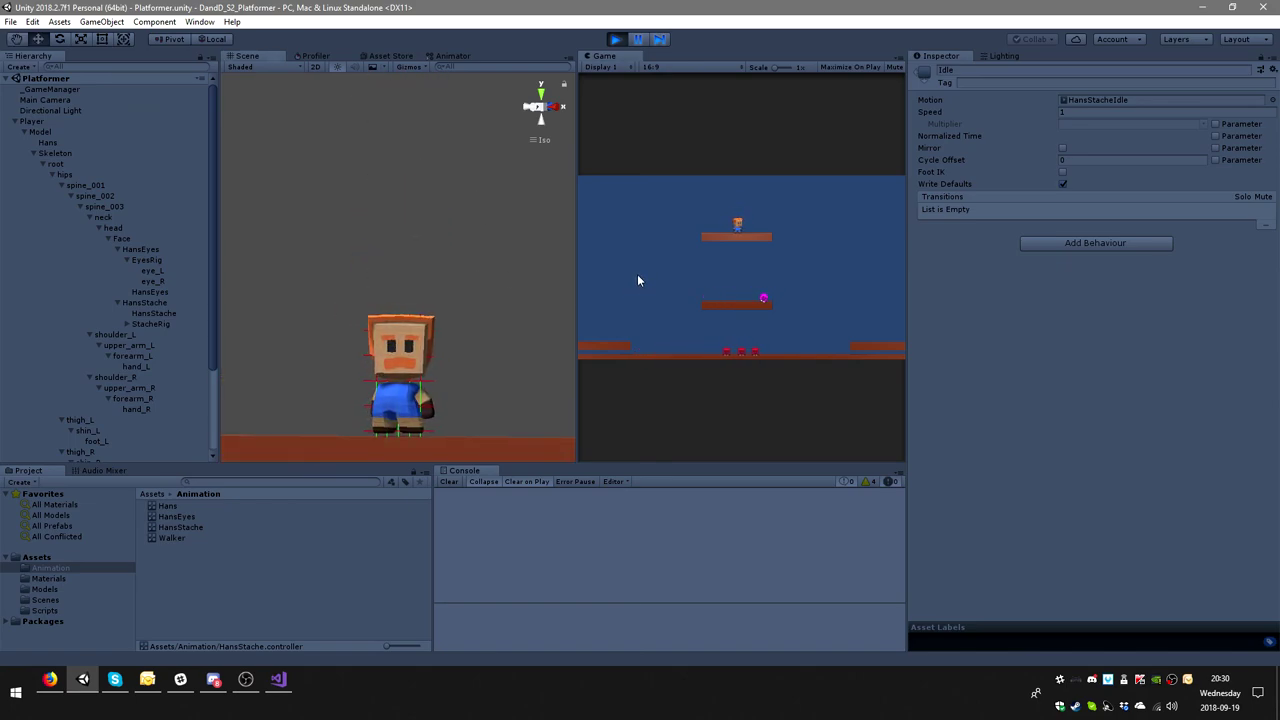
pyautogui.press('space')
pyautogui.press('space')
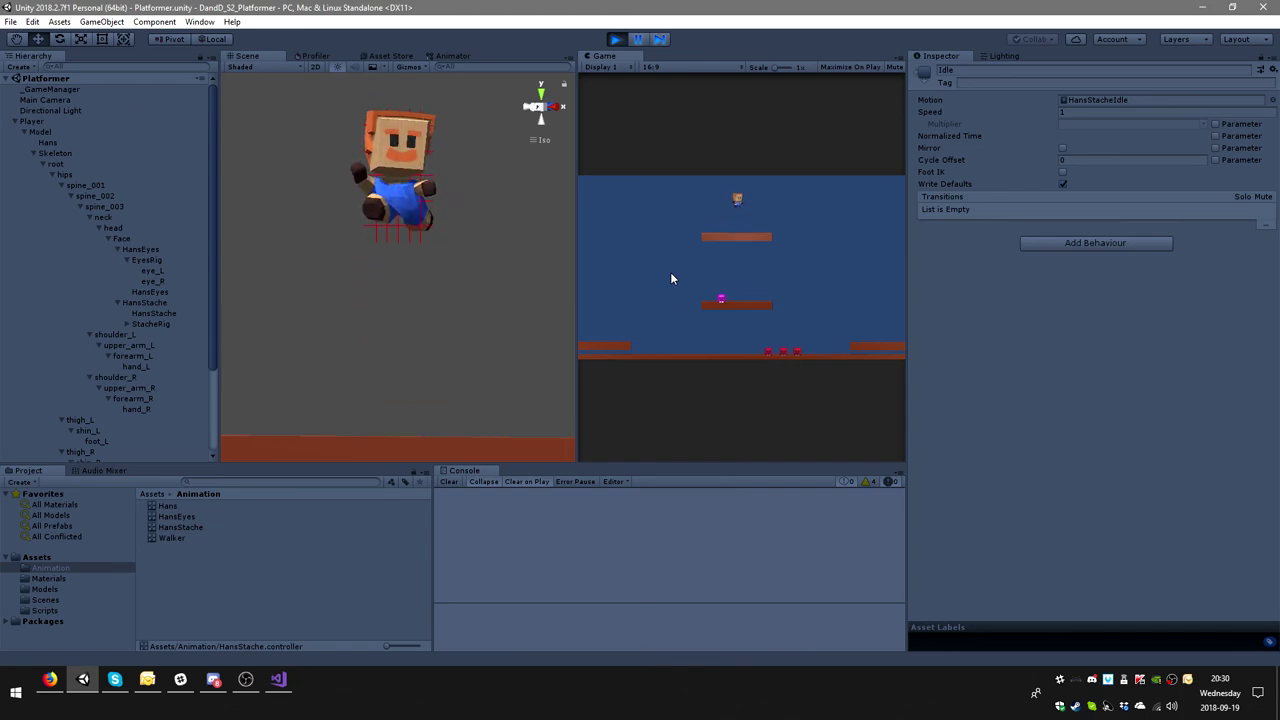
pyautogui.press('space')
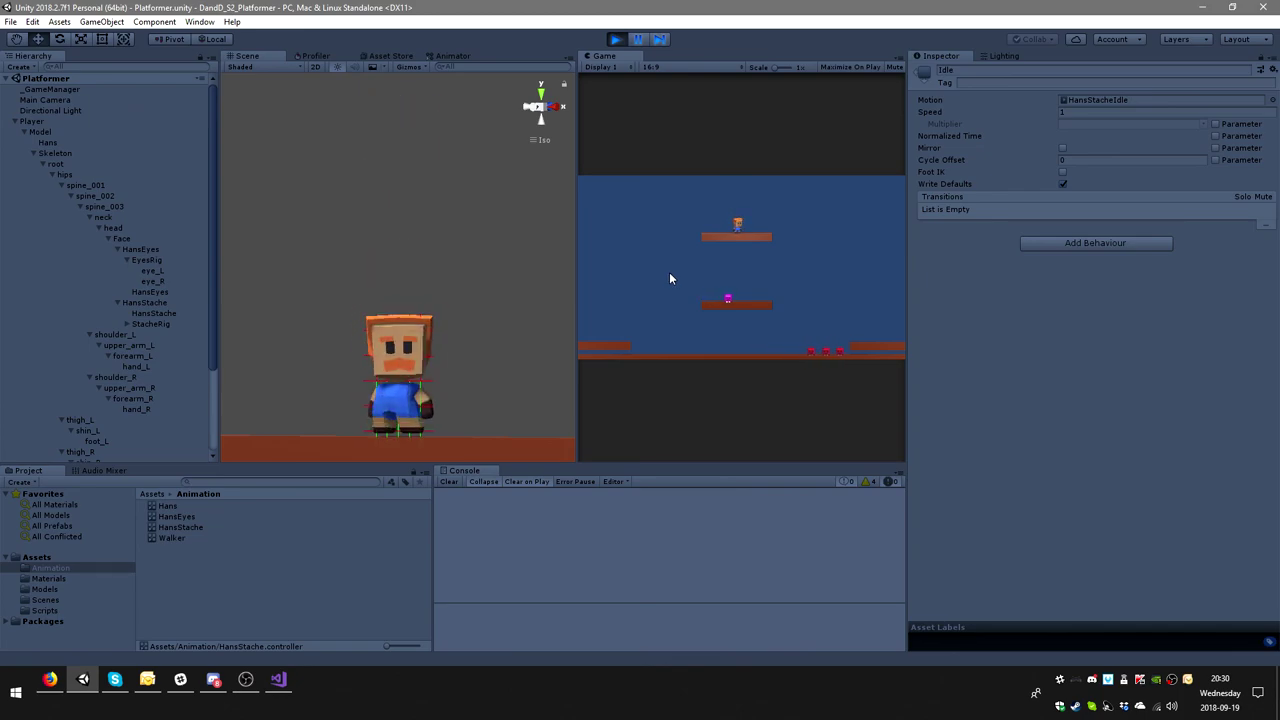
pyautogui.press('space')
pyautogui.press('space')
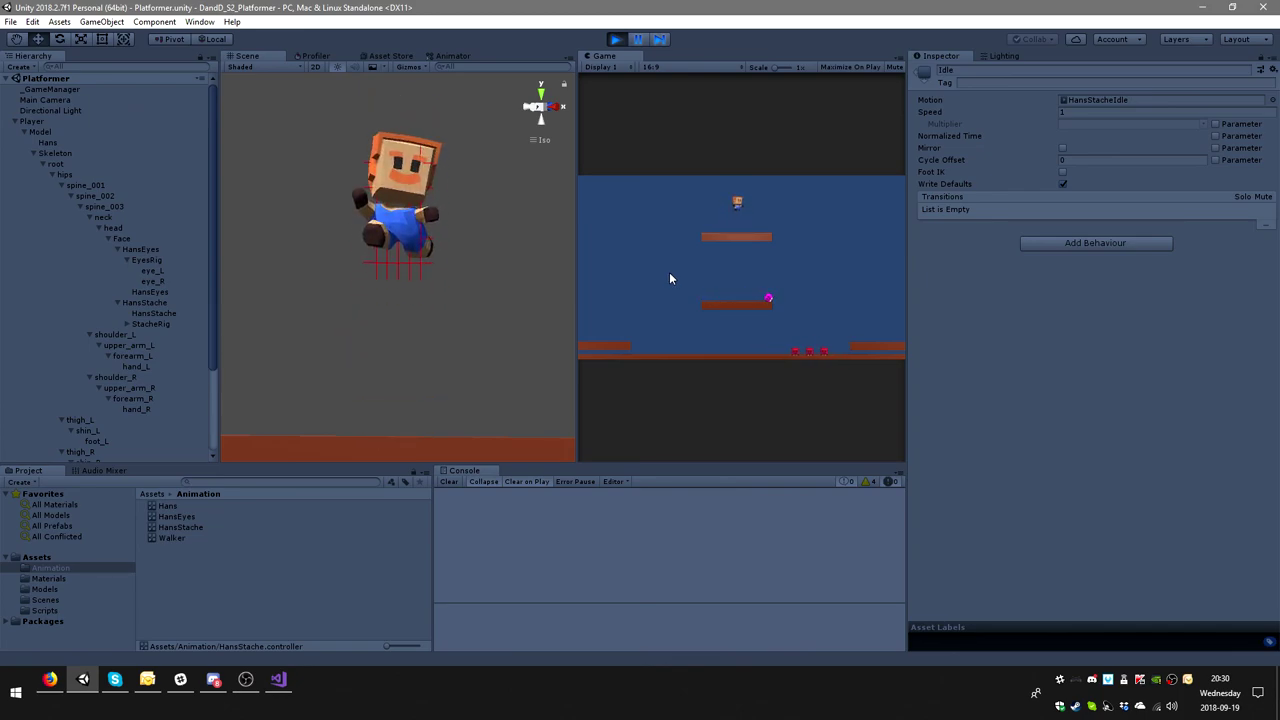
# - Run Hans right off the upper platform and maximize the Game view
pyautogui.press('space')
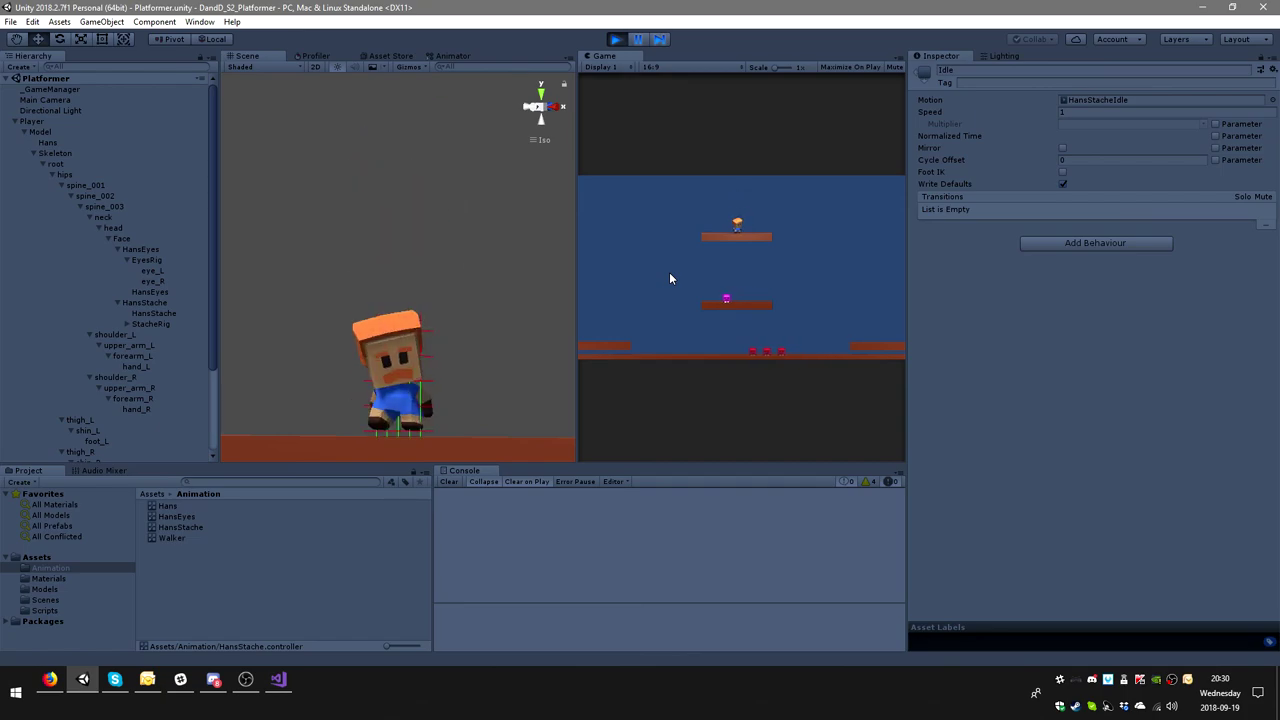
pyautogui.press('Right')
pyautogui.press('space')
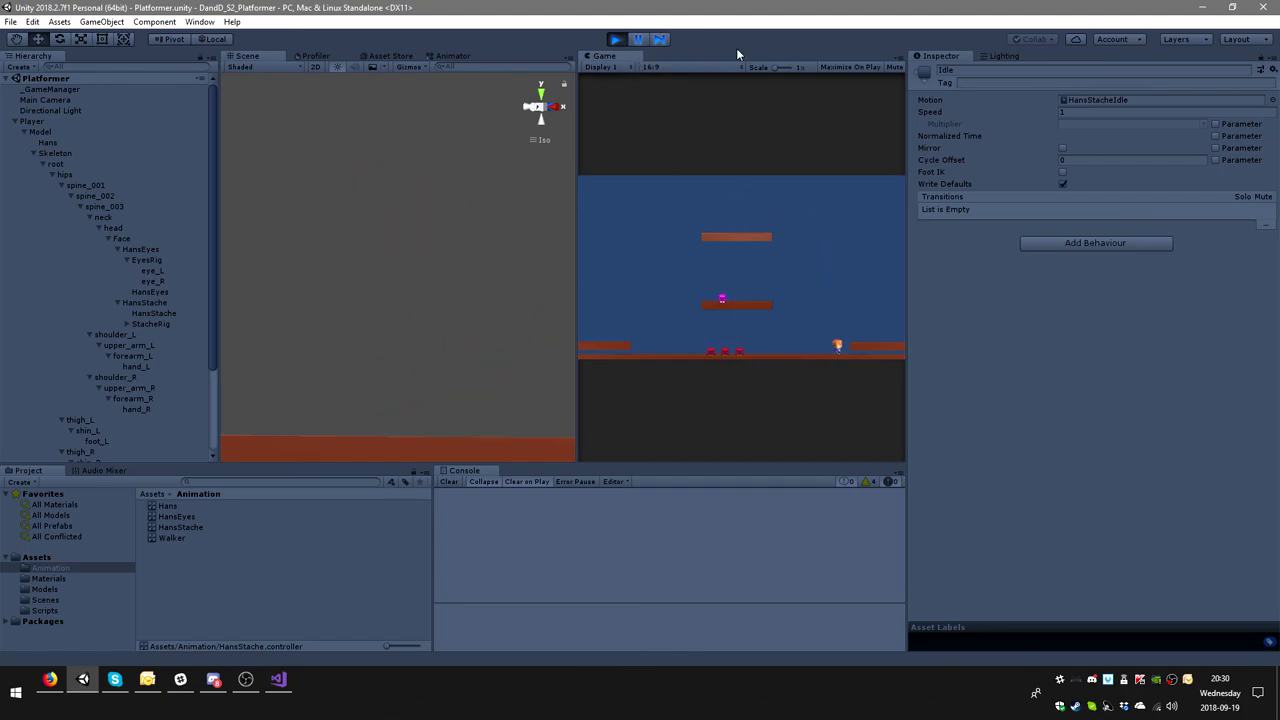
pyautogui.hotkey('shift', 'space')
pyautogui.press('Left')
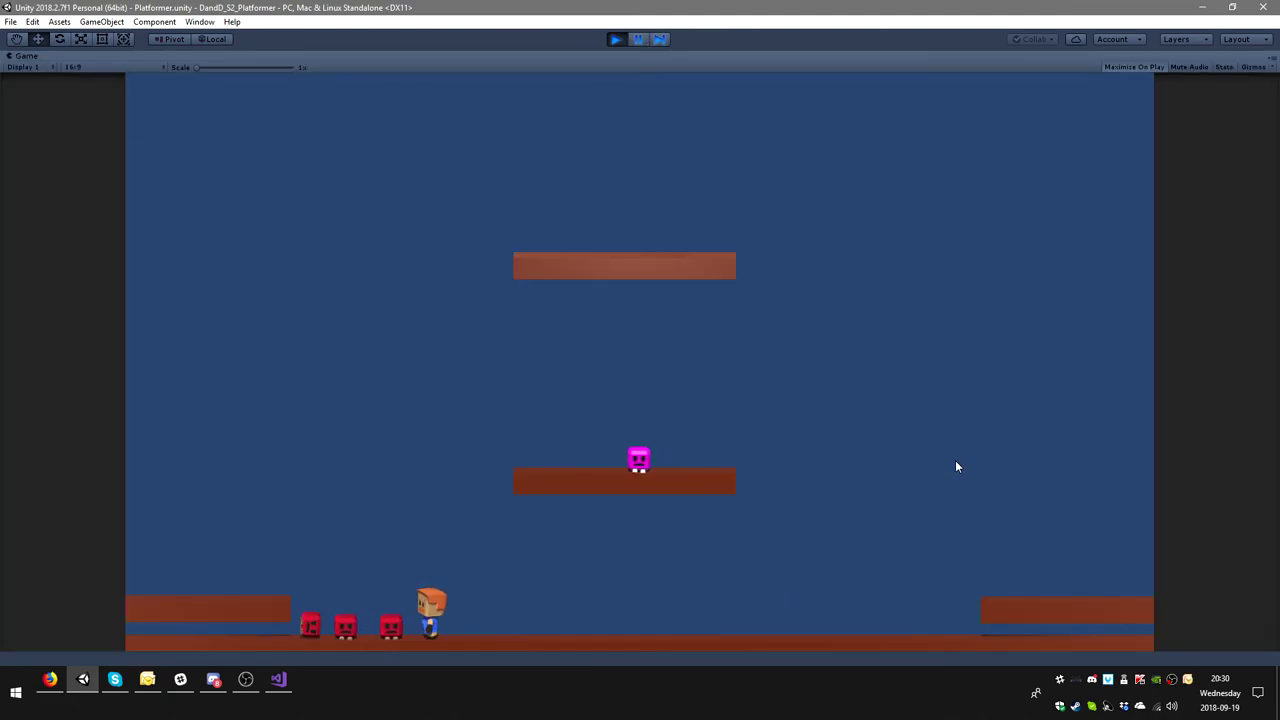
# - Restart the game and run Hans left and right, jumping to stomp enemies
pyautogui.press('space')
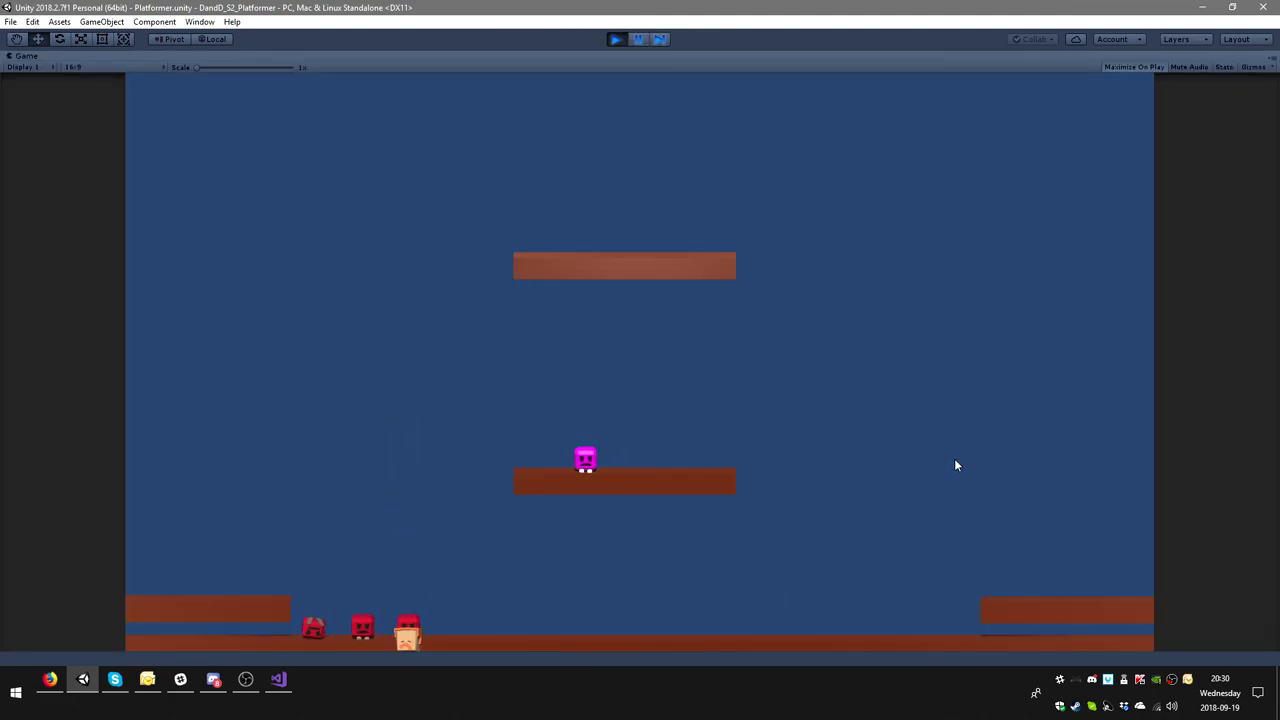
pyautogui.click(615, 38)
pyautogui.click(615, 40)
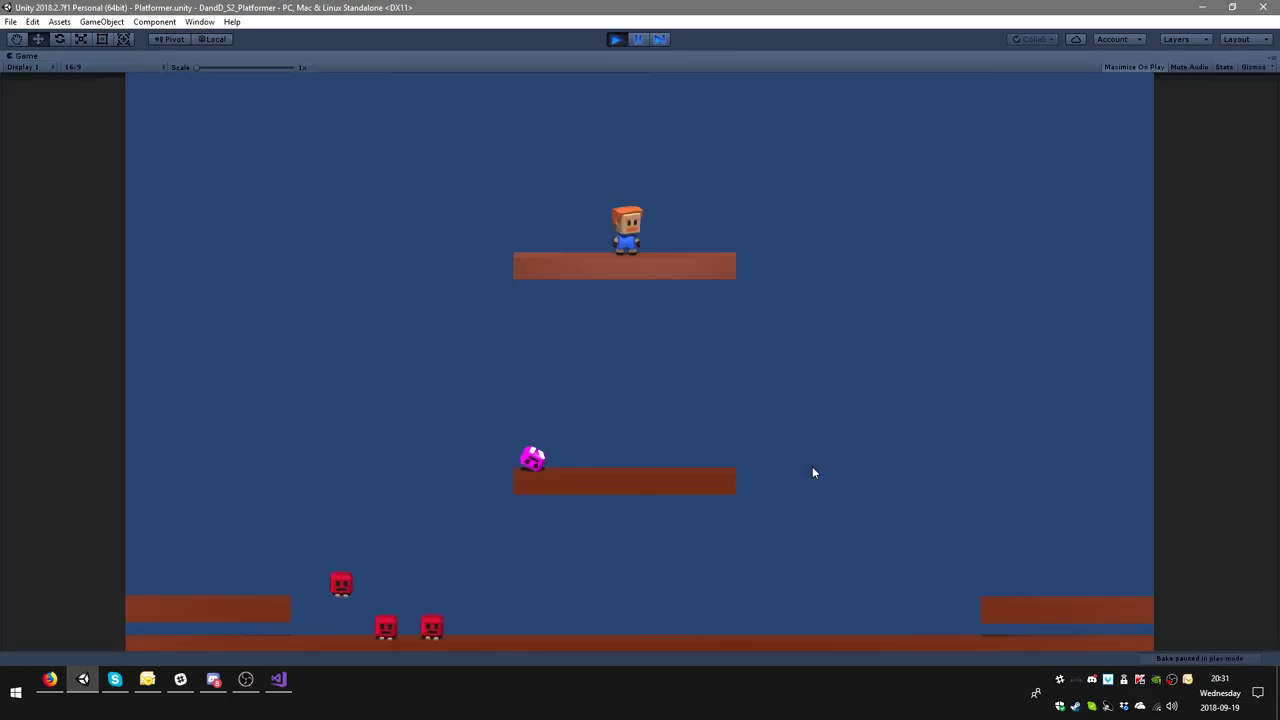
pyautogui.press('space')
pyautogui.press('Left')
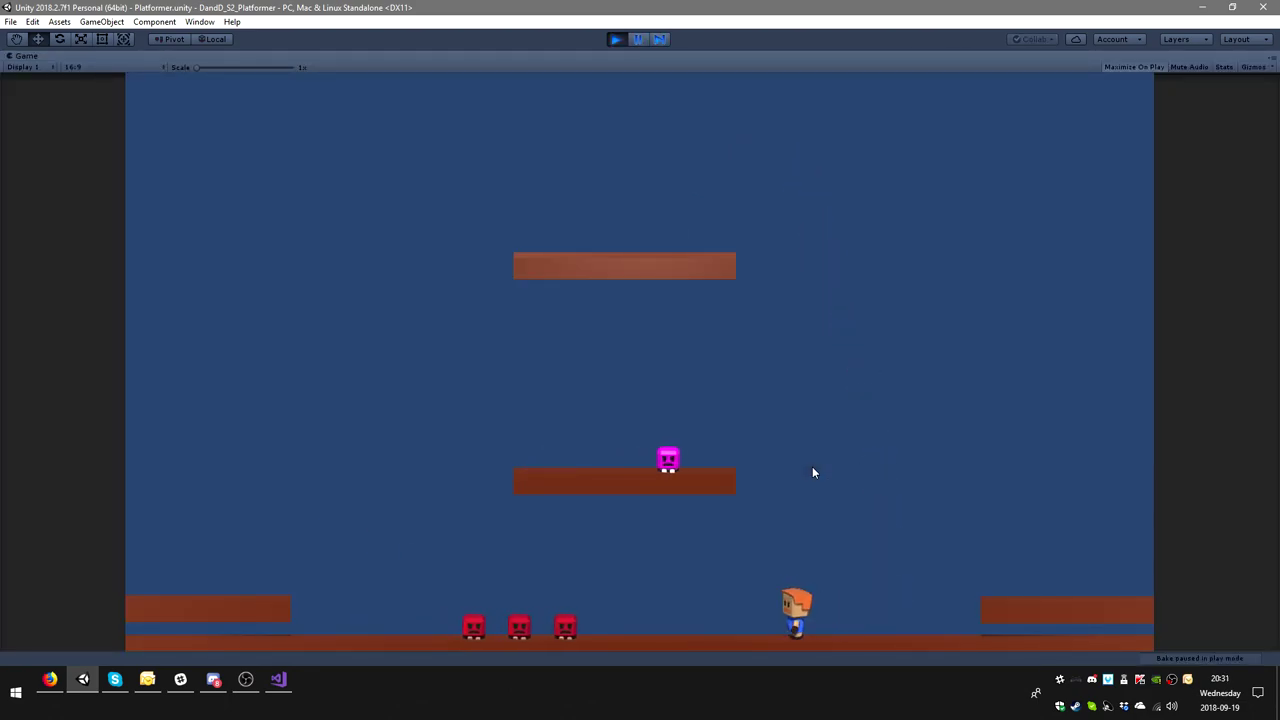
pyautogui.press('space')
pyautogui.press('space')
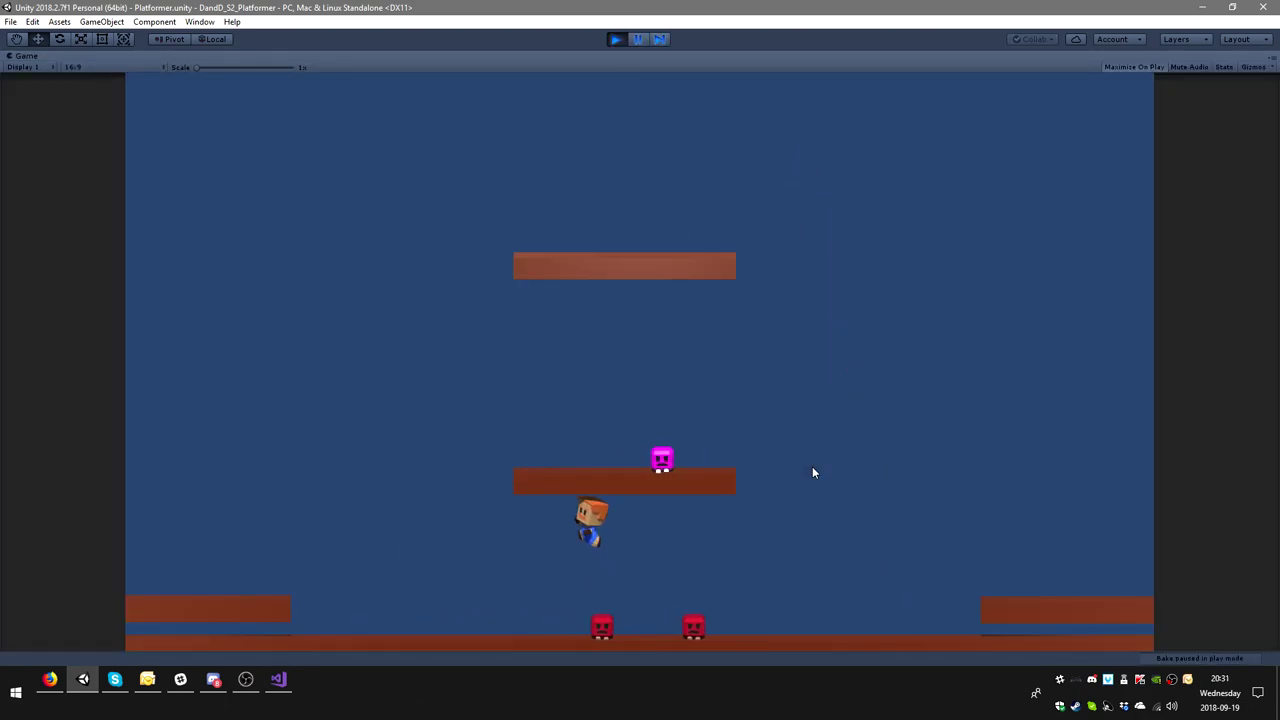
pyautogui.press('Right')
pyautogui.press('space')
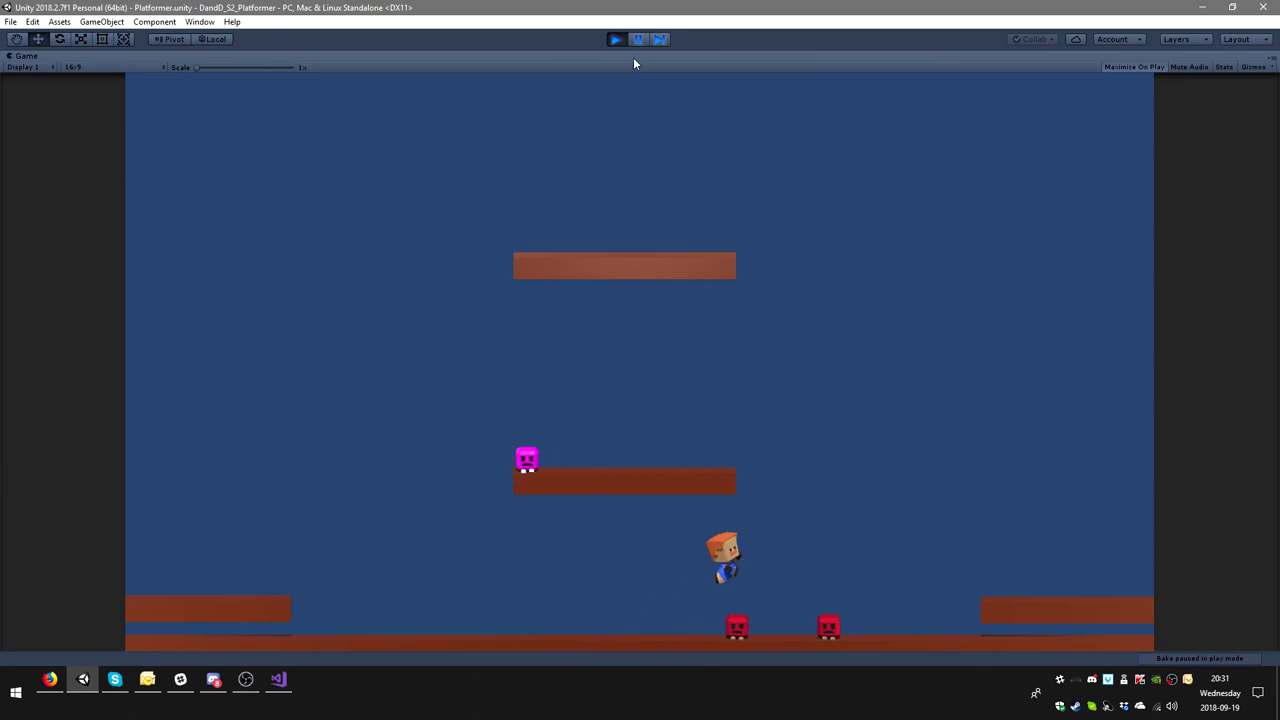
# - Pause, resume, then pause the game again
pyautogui.click(640, 41)
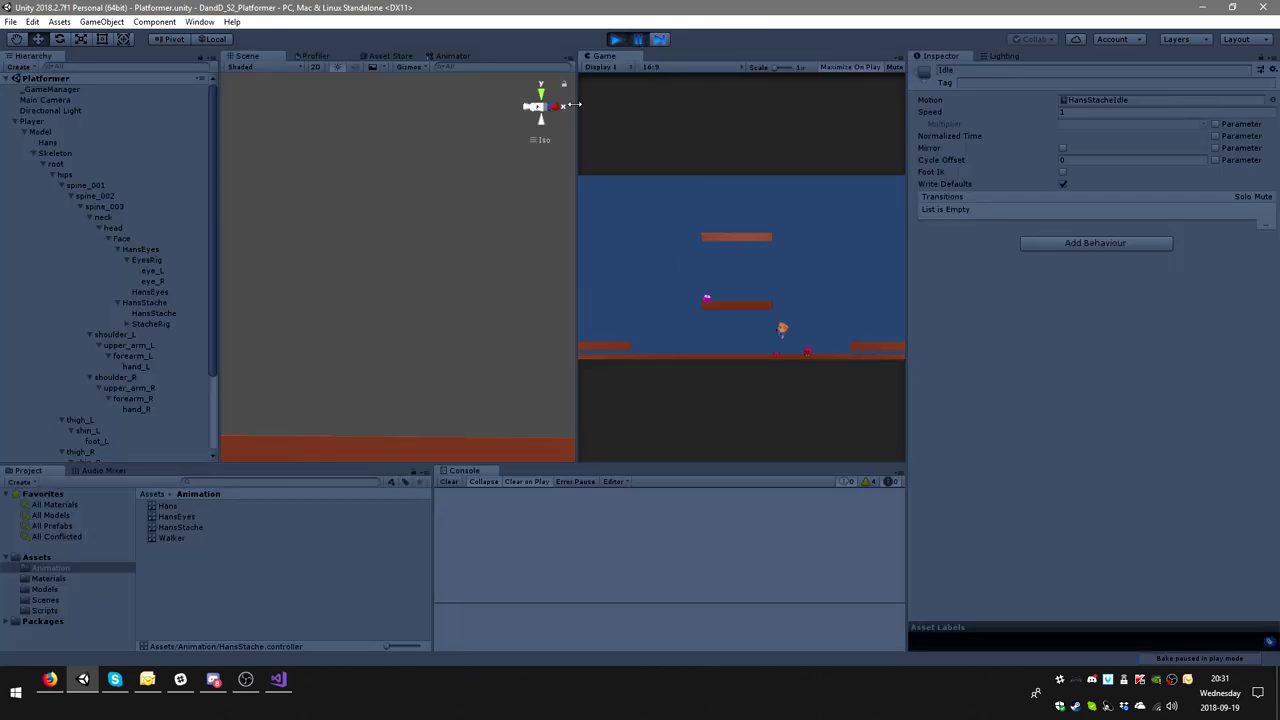
pyautogui.click(637, 41)
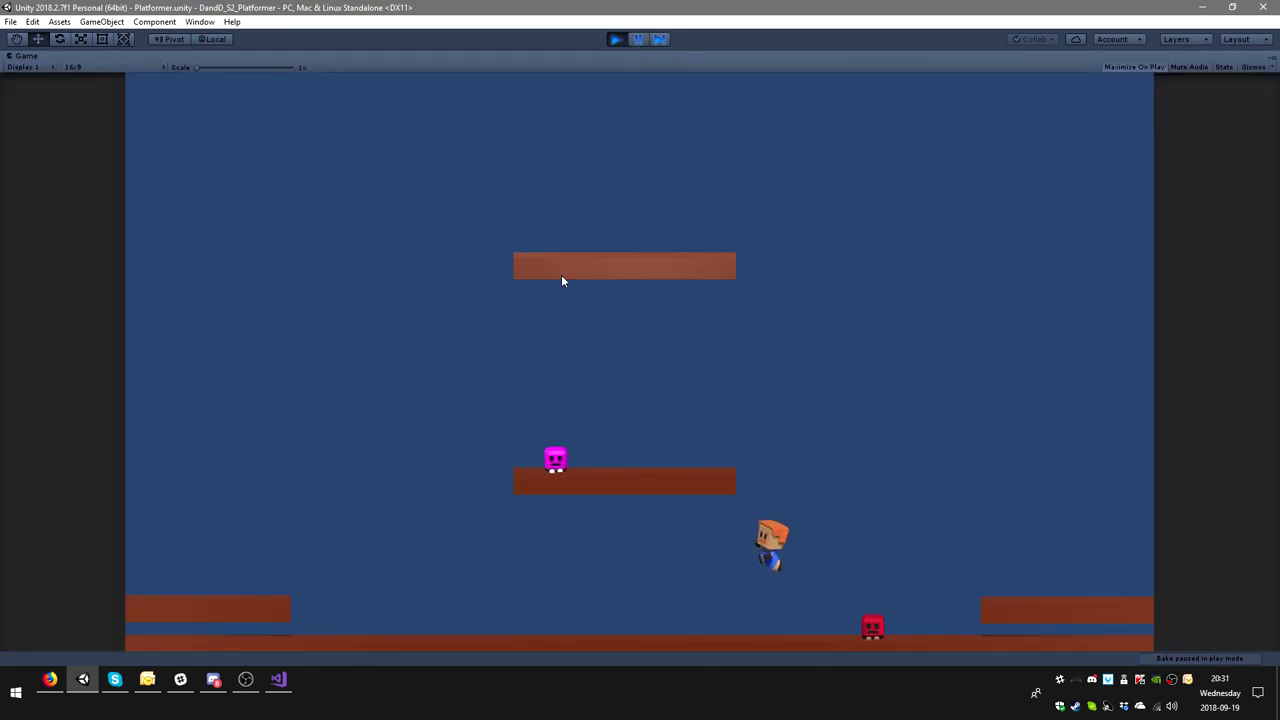
pyautogui.click(641, 40)
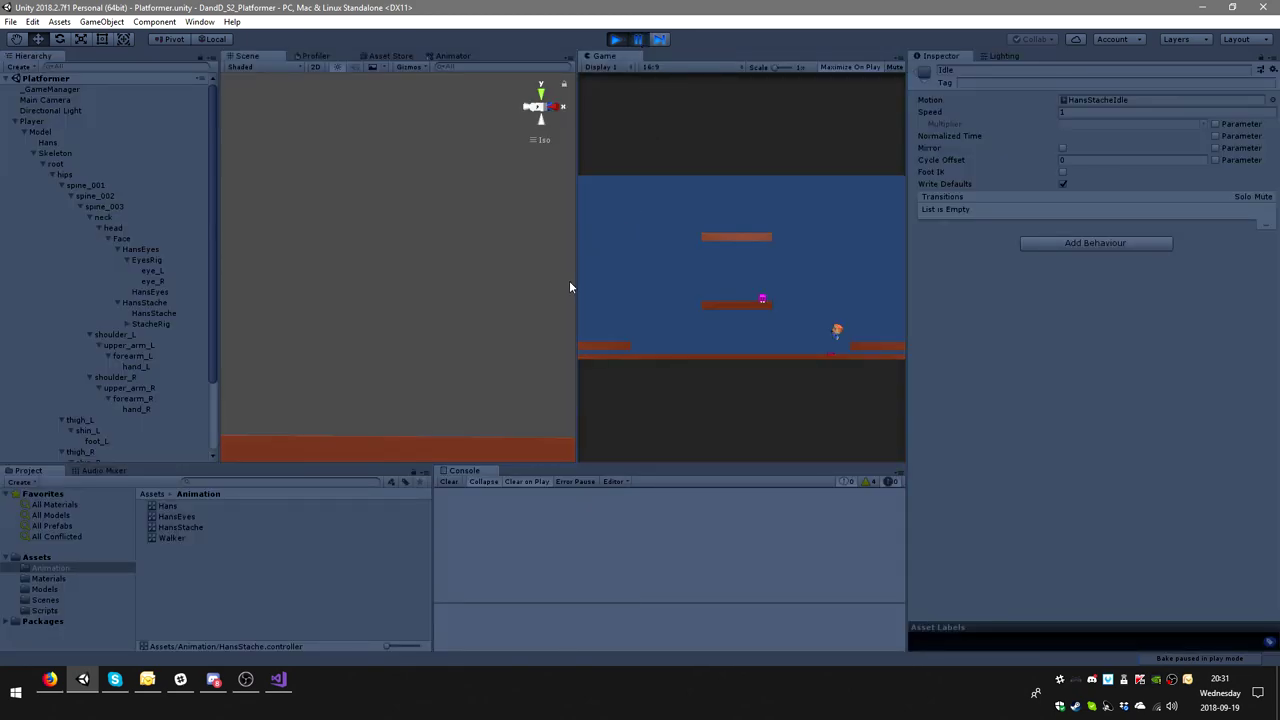
# - Frame HansStache and zoom the Scene view in on his moustache
pyautogui.doubleClick(150, 302)
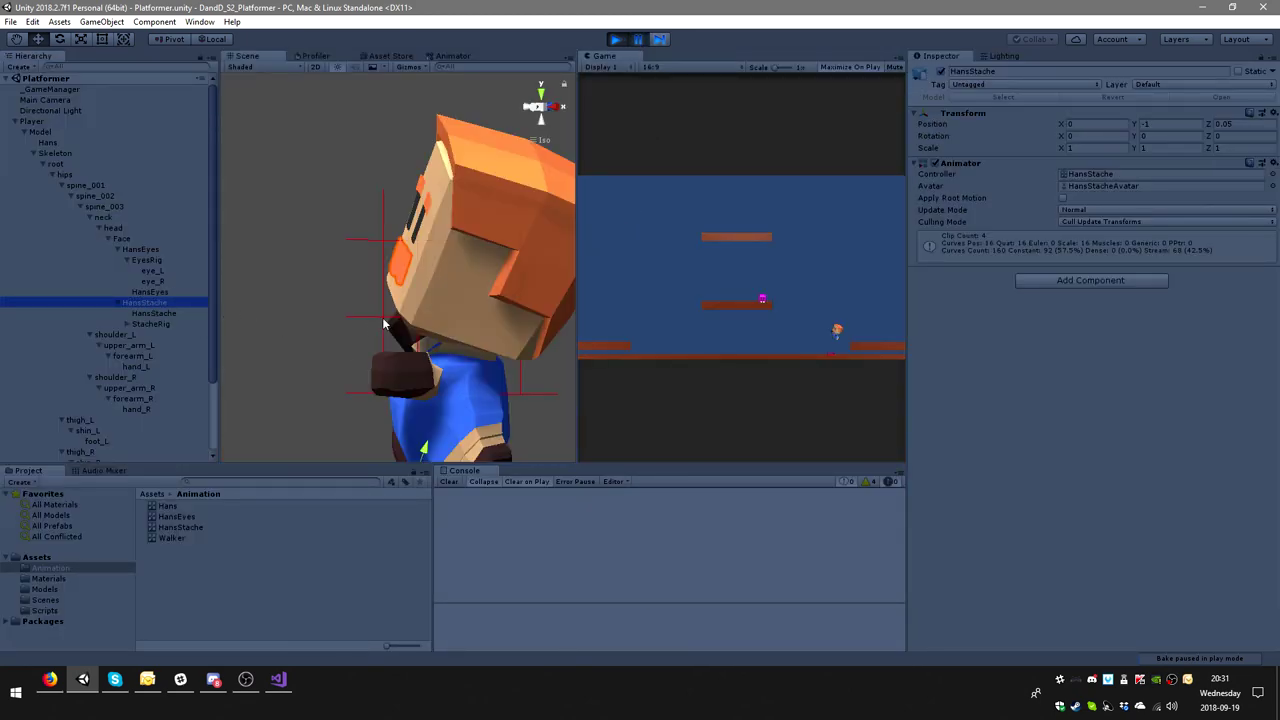
pyautogui.scroll(-3, 436, 312)
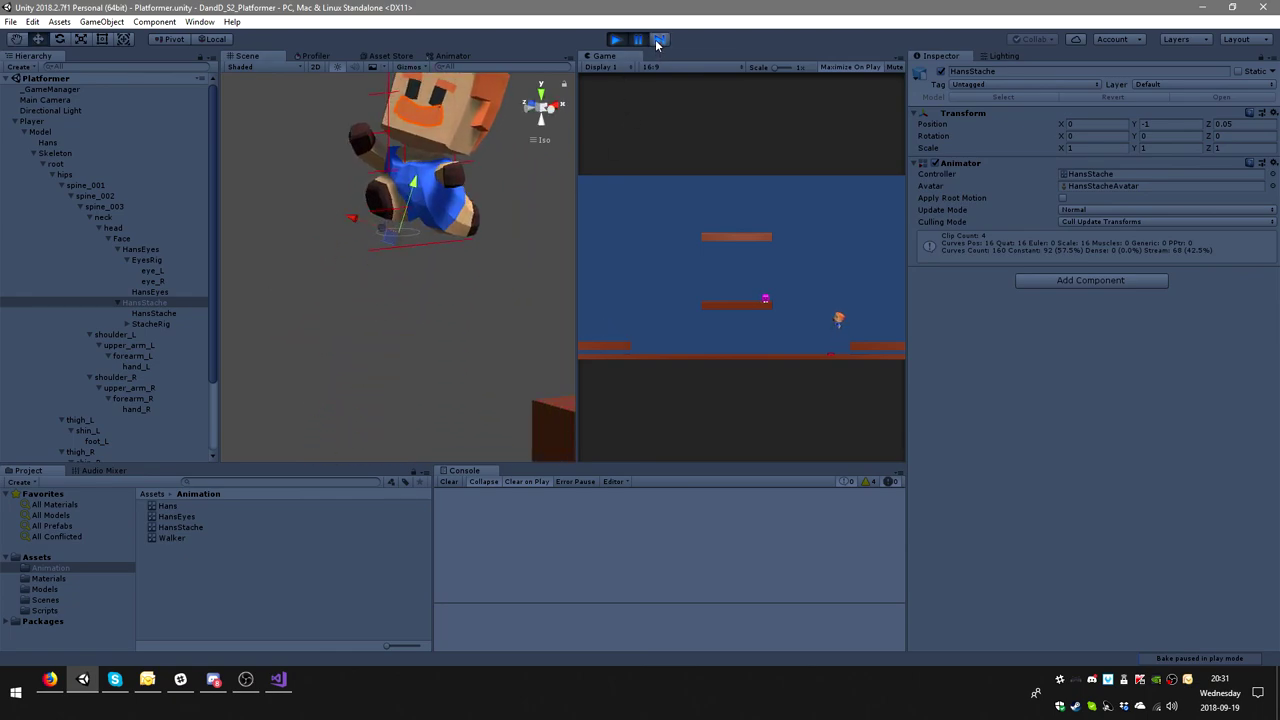
pyautogui.scroll(-2, 455, 276)
pyautogui.scroll(-2, 450, 279)
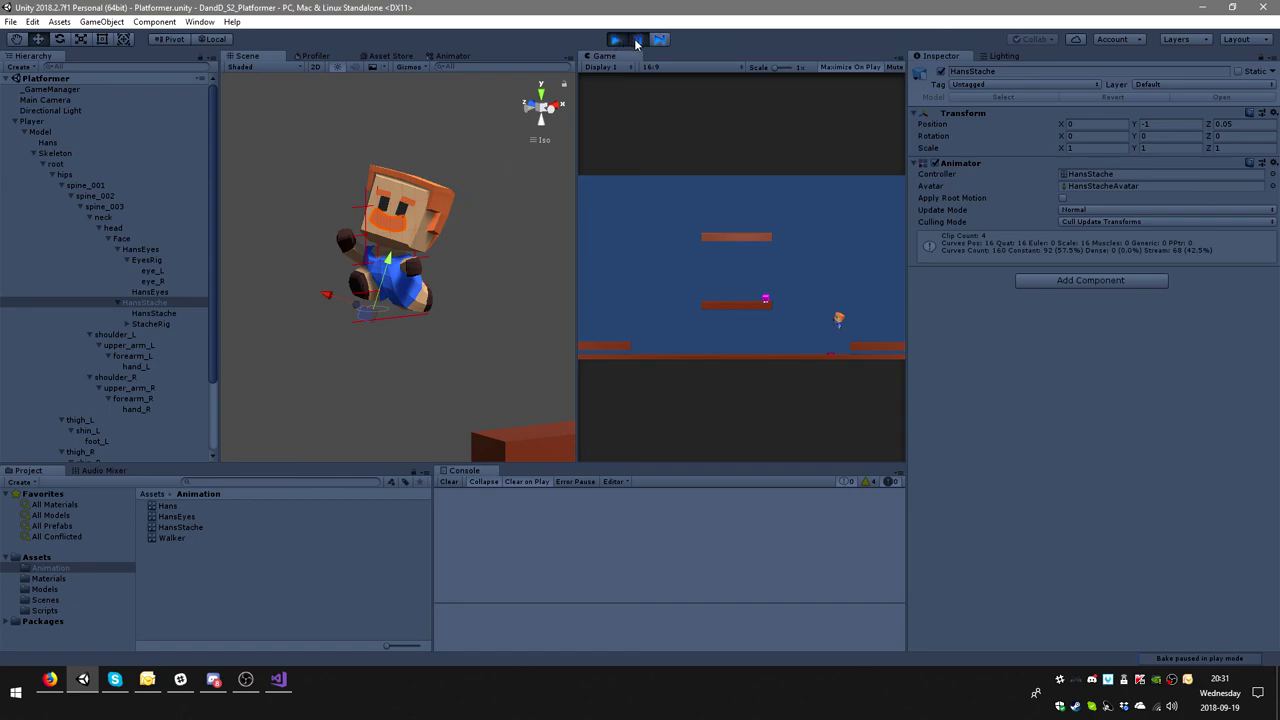
# - Clear the selection, zoom the scene back out, and select Main Camera
pyautogui.click(494, 180)
pyautogui.scroll(1, 496, 192)
pyautogui.scroll(1, 500, 200)
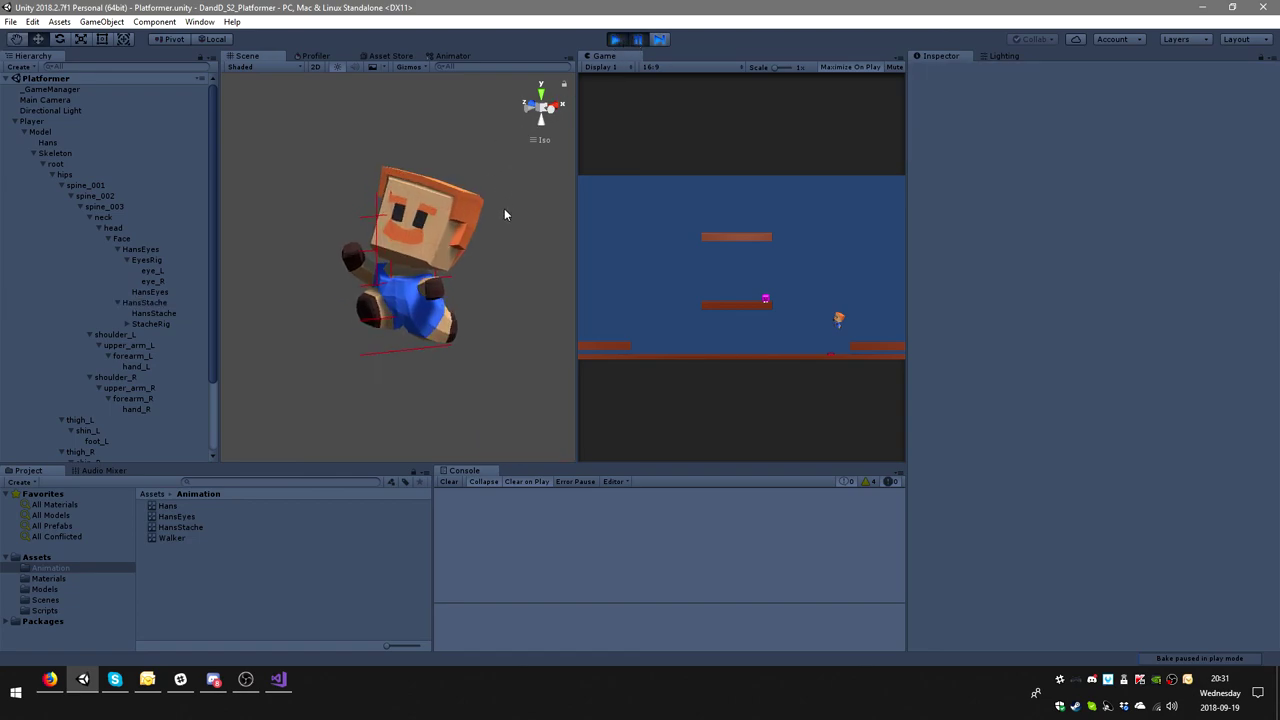
pyautogui.scroll(1, 504, 208)
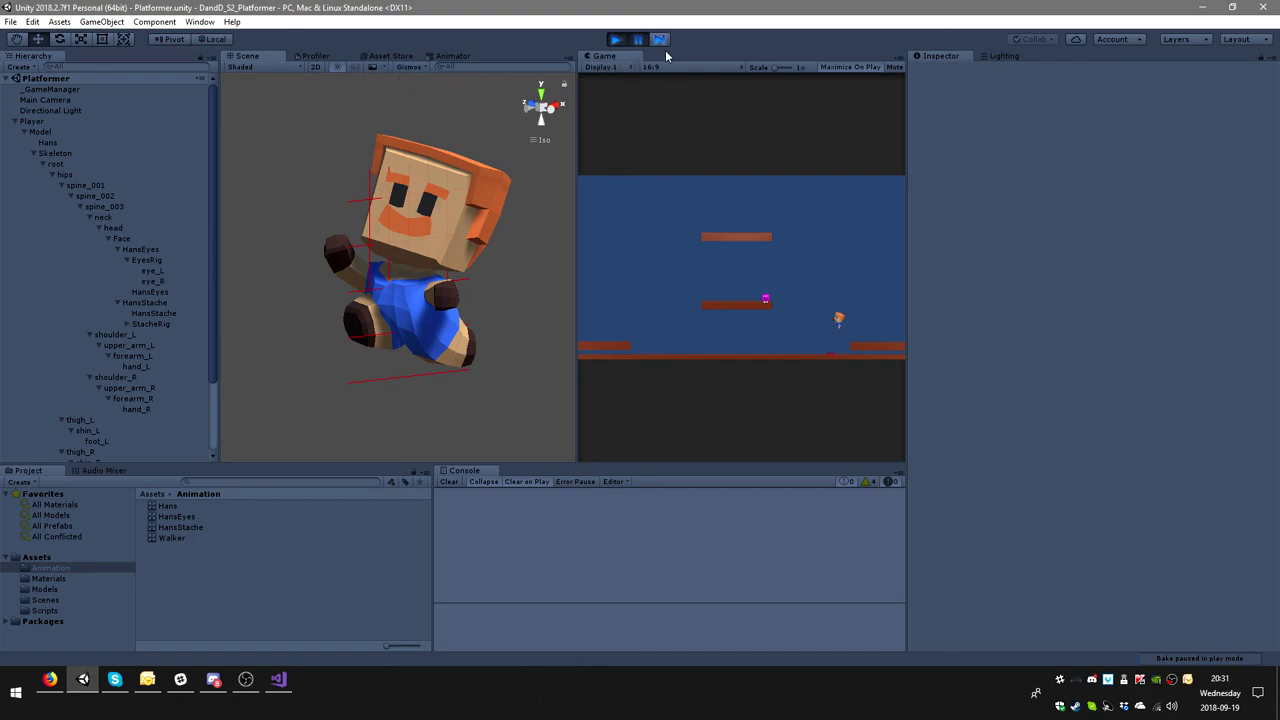
pyautogui.scroll(-3, 90, 215)
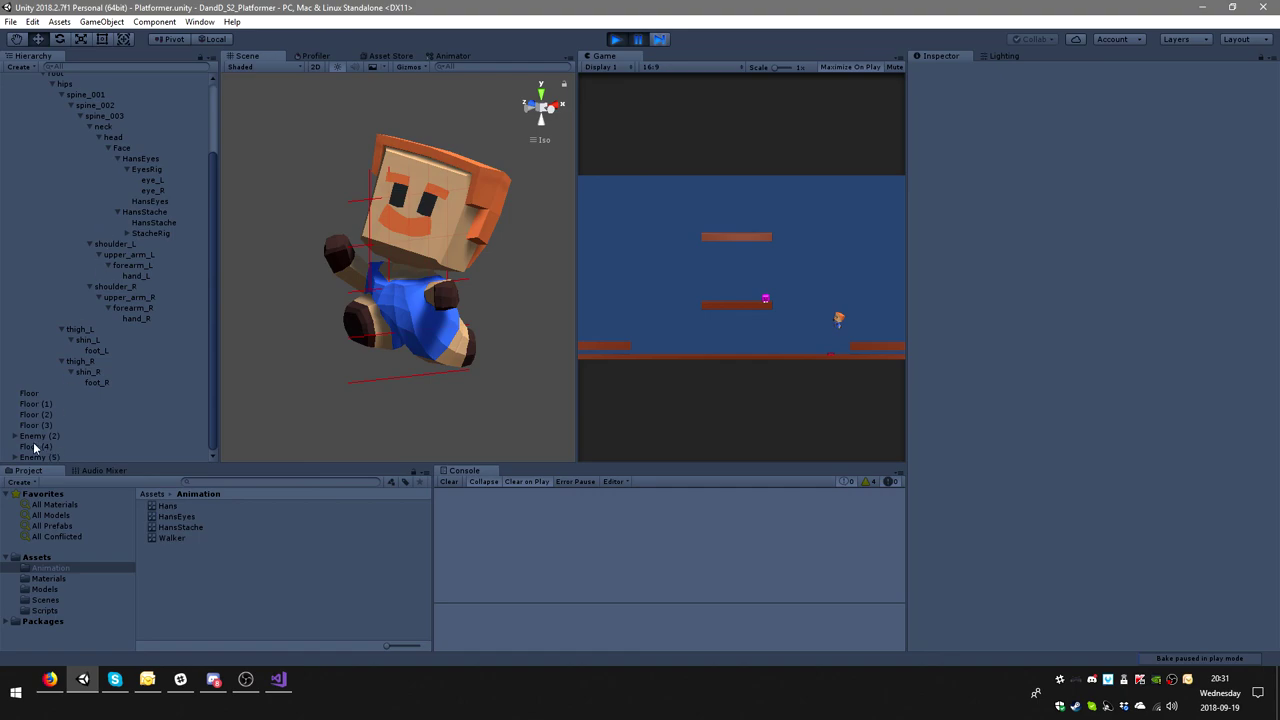
pyautogui.scroll(3, 88, 348)
pyautogui.click(40, 101)
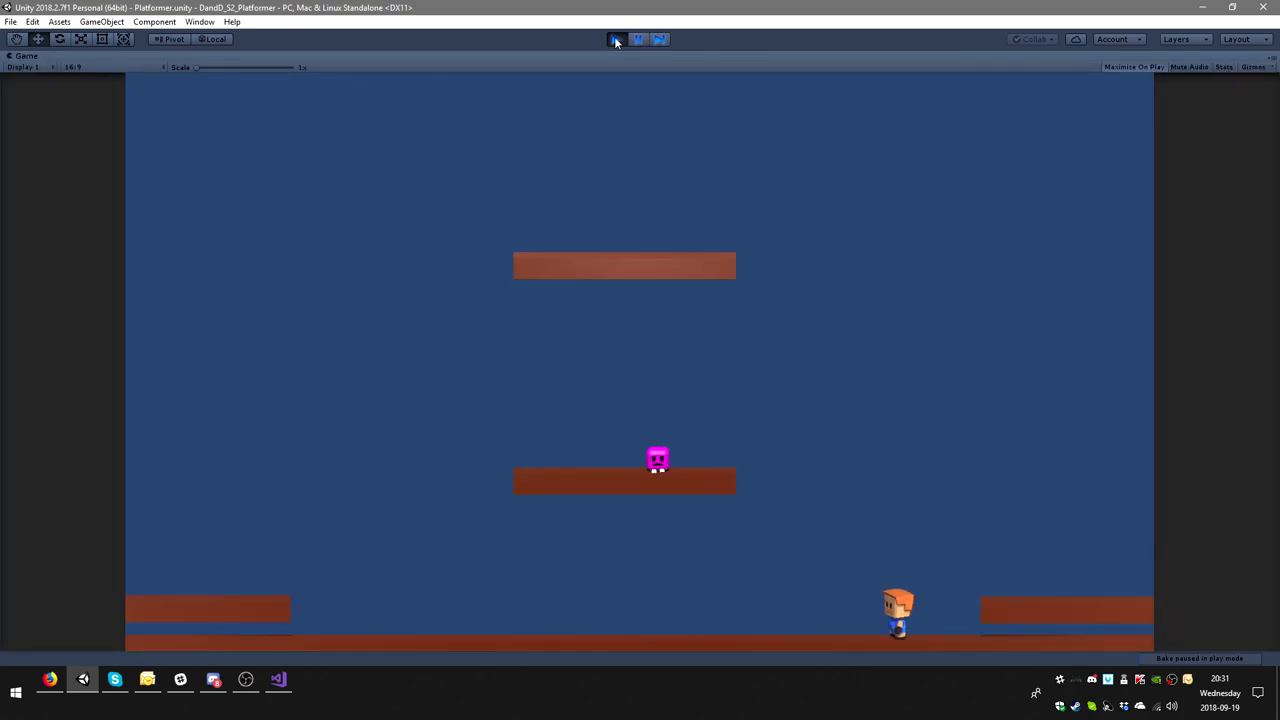
# - Pause a test run, shrink the Main Camera size, and raise its Y to 22, then stop playing
pyautogui.click(615, 39)
pyautogui.click(616, 39)
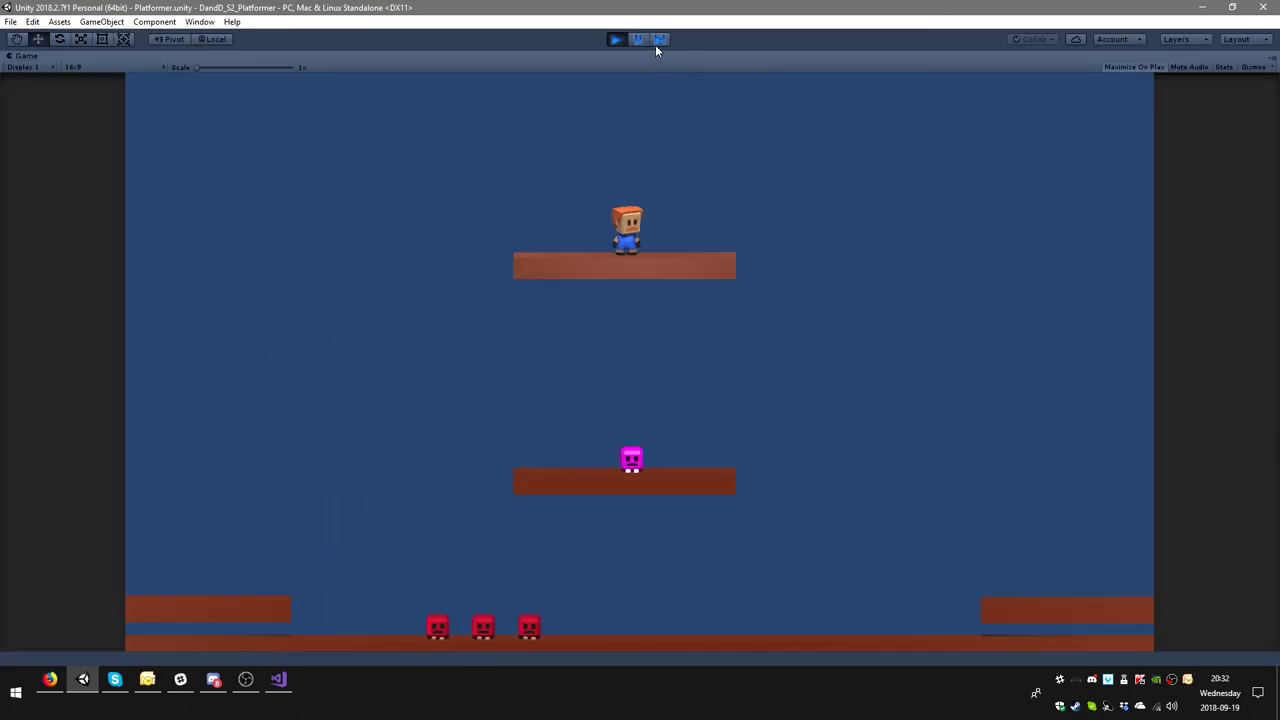
pyautogui.click(657, 40)
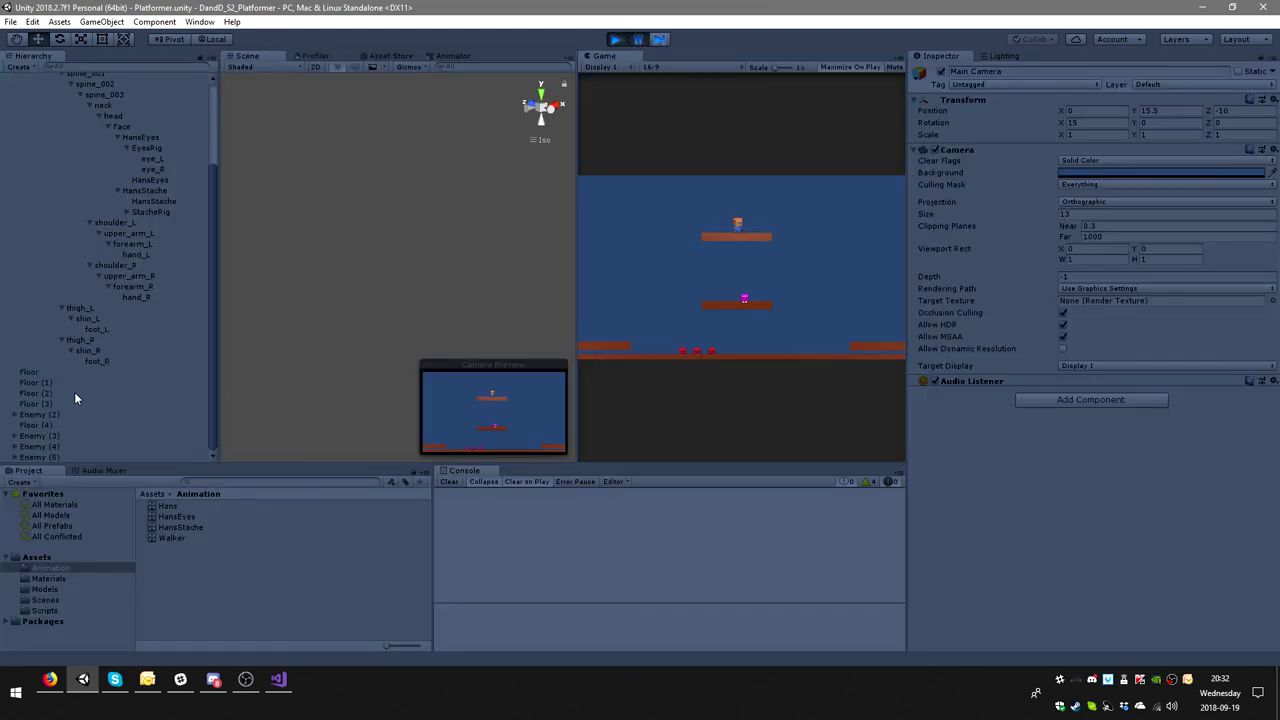
pyautogui.scroll(4, 78, 398)
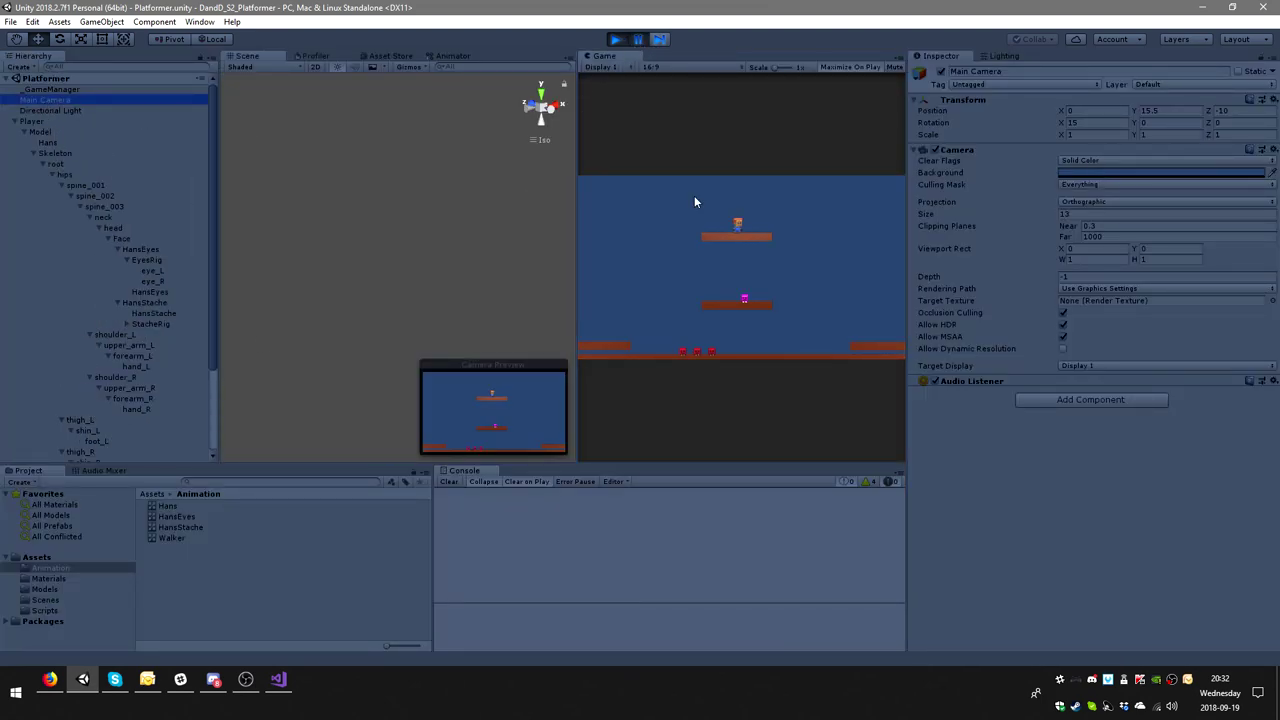
pyautogui.moveTo(1028, 216); pyautogui.dragTo(798, 227)
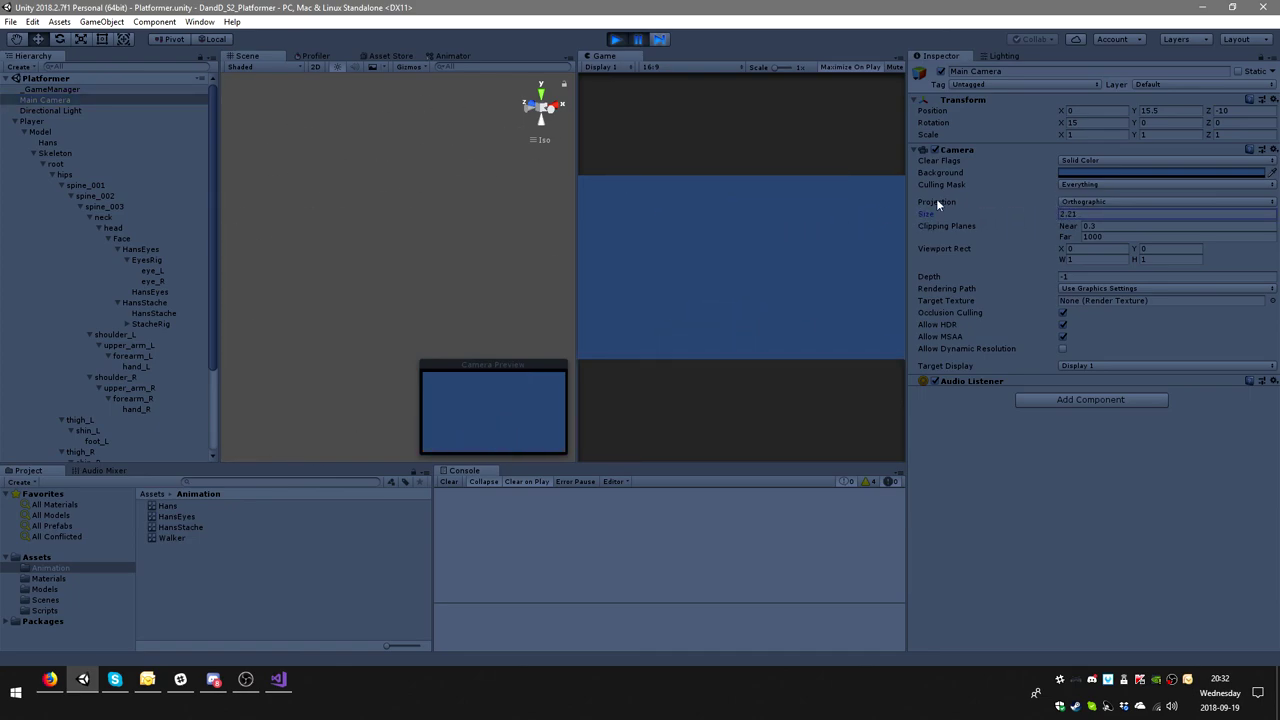
pyautogui.moveTo(1132, 111); pyautogui.dragTo(1178, 111)
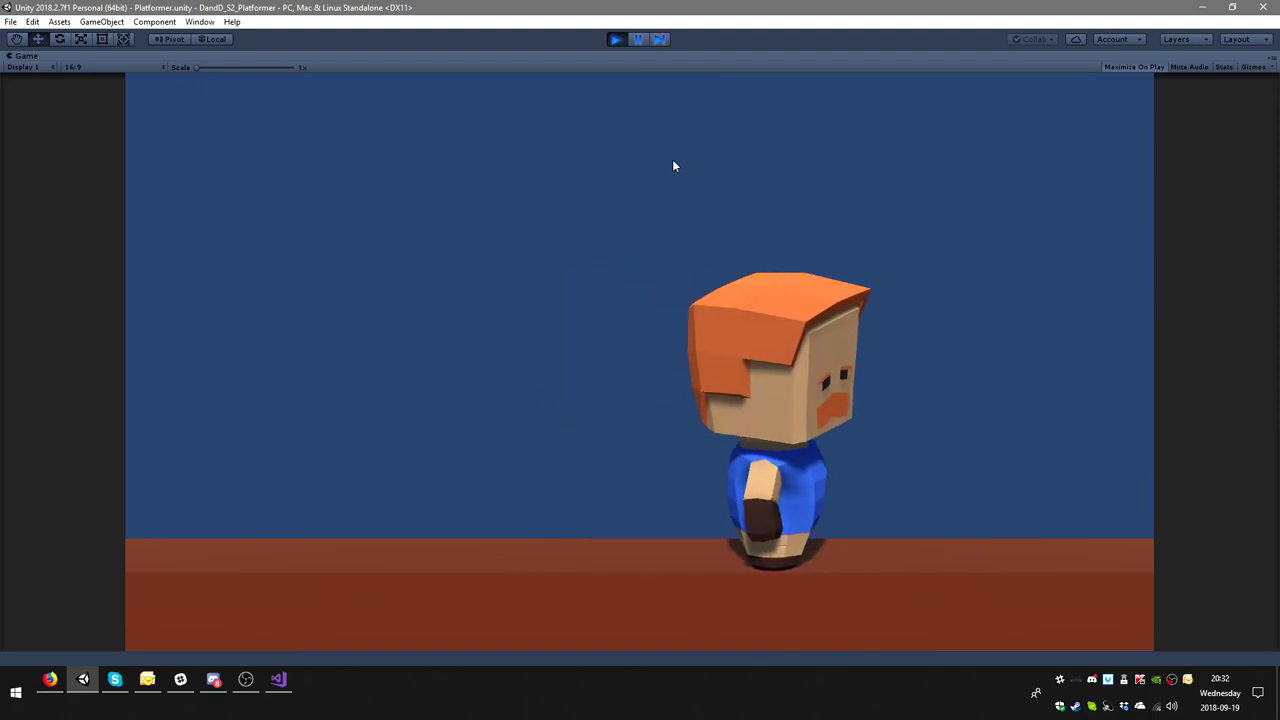
pyautogui.click(616, 40)
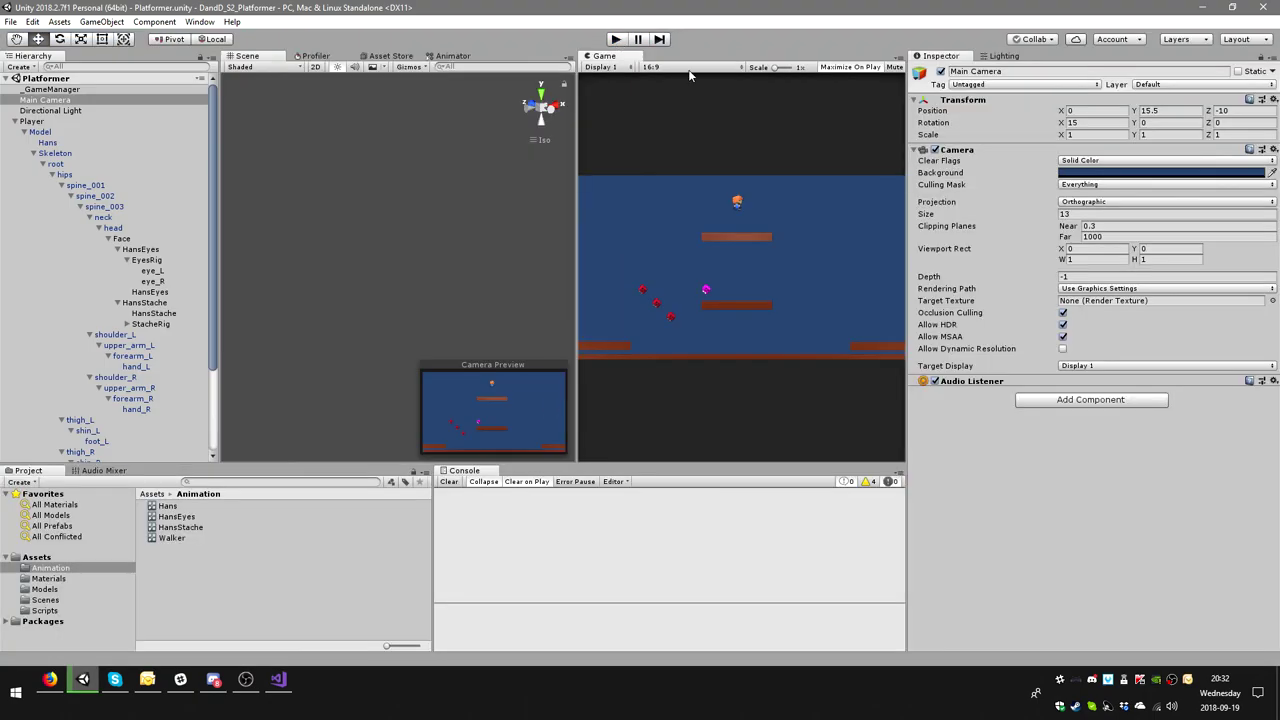
# - With the game paused, set Main Camera size 1.63, X -0.7, Y about 21.85
pyautogui.click(616, 40)
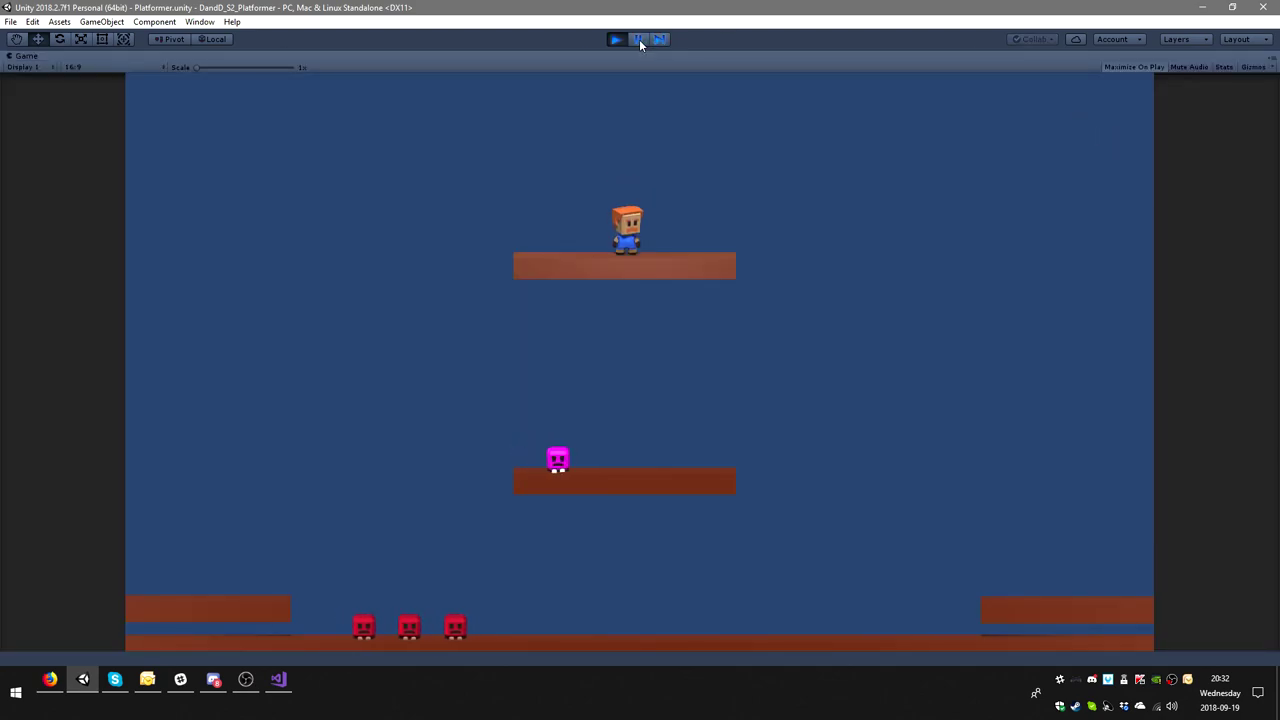
pyautogui.click(639, 39)
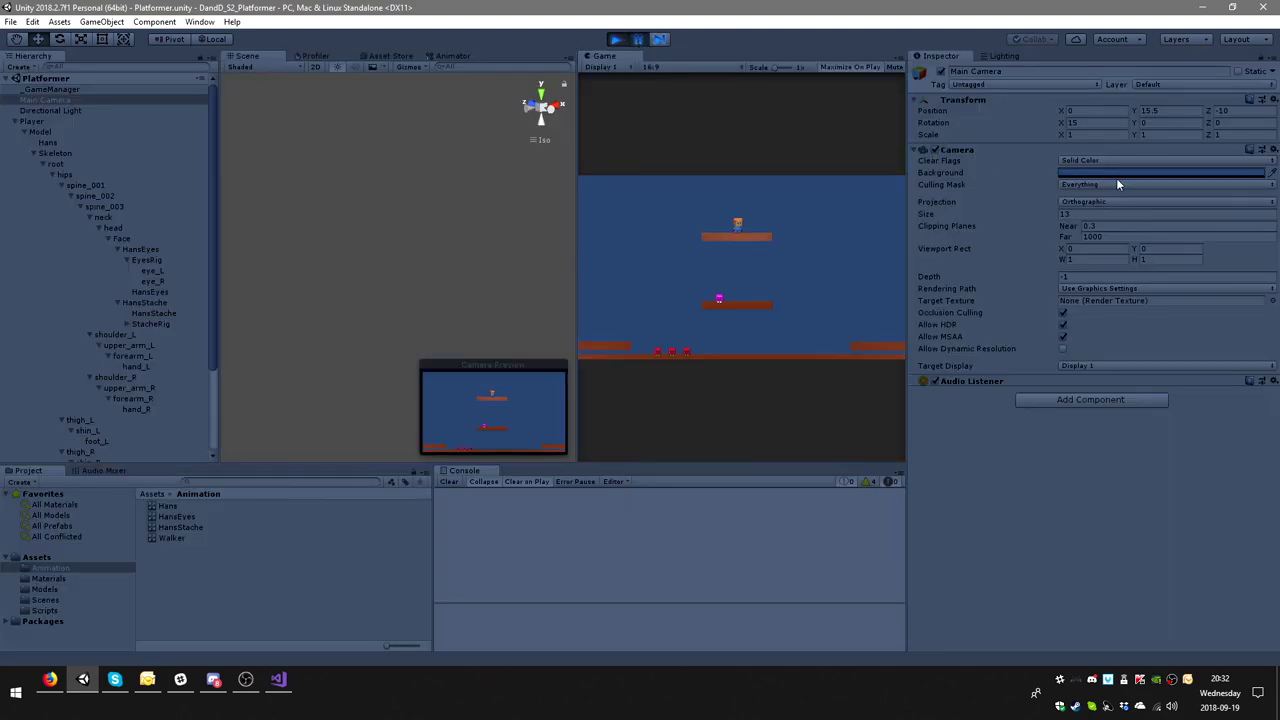
pyautogui.moveTo(984, 214); pyautogui.dragTo(710, 230)
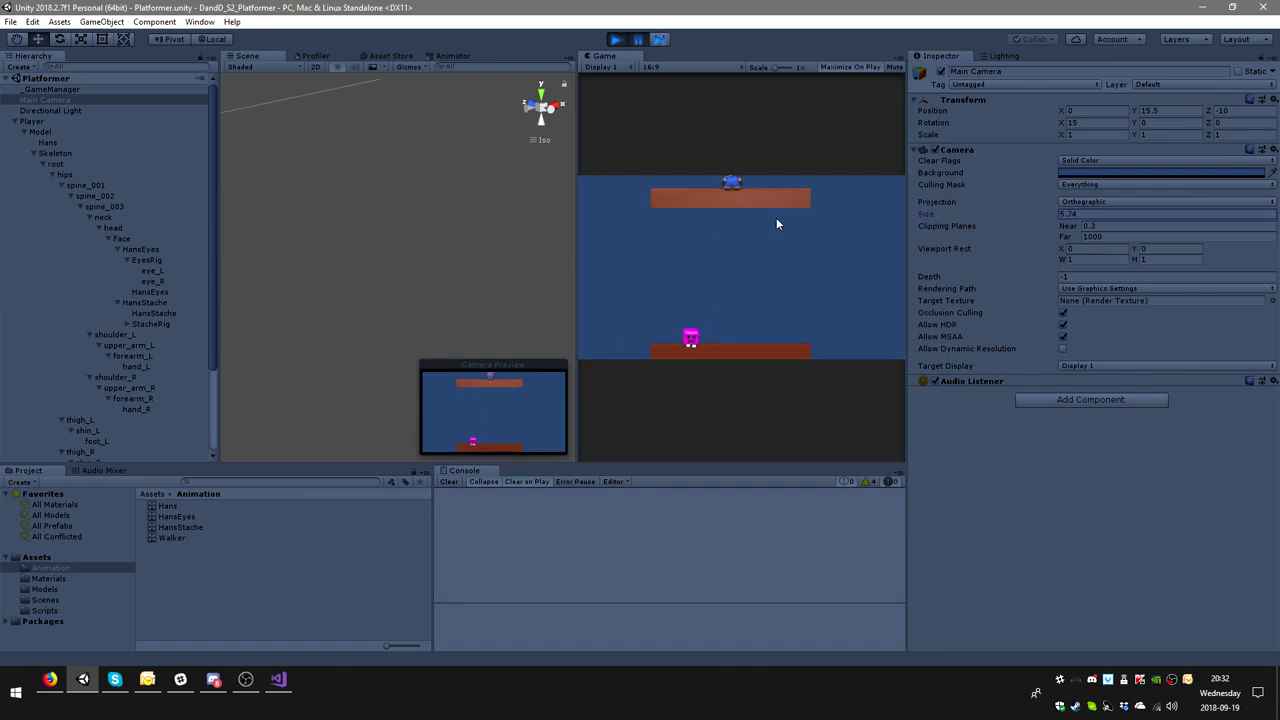
pyautogui.moveTo(1133, 108); pyautogui.dragTo(1173, 121)
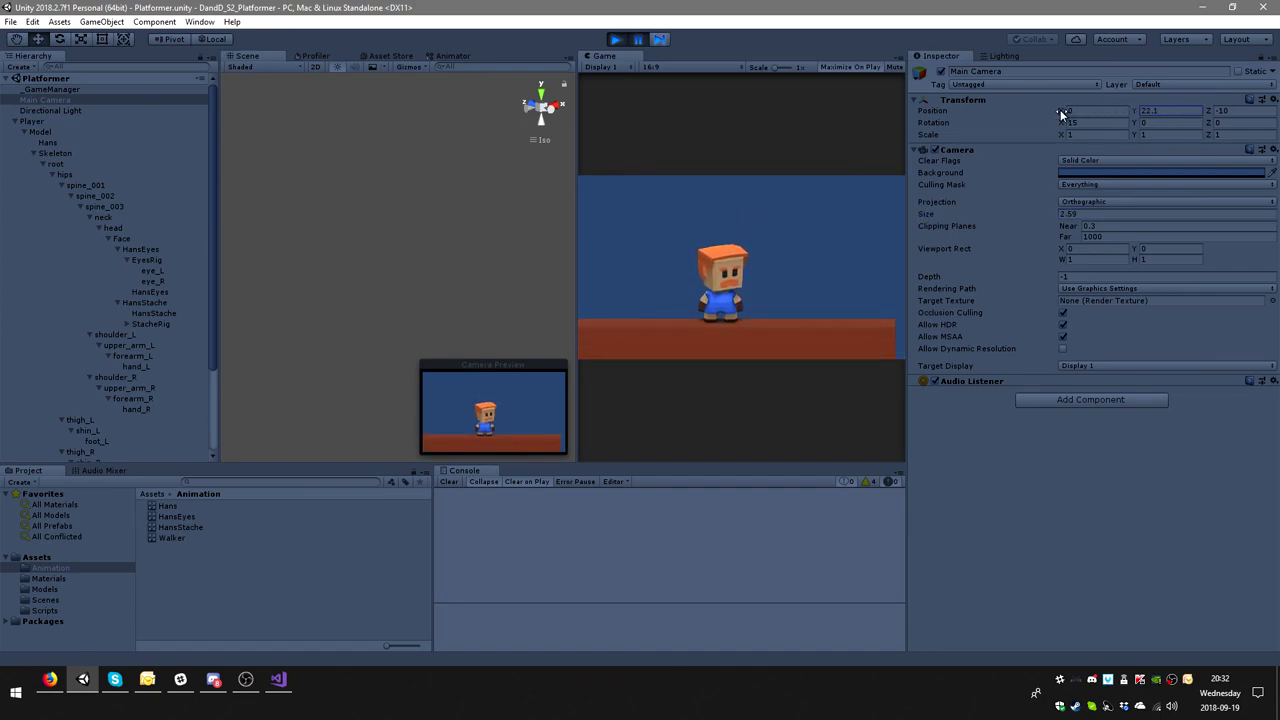
pyautogui.moveTo(1059, 113); pyautogui.dragTo(1053, 115)
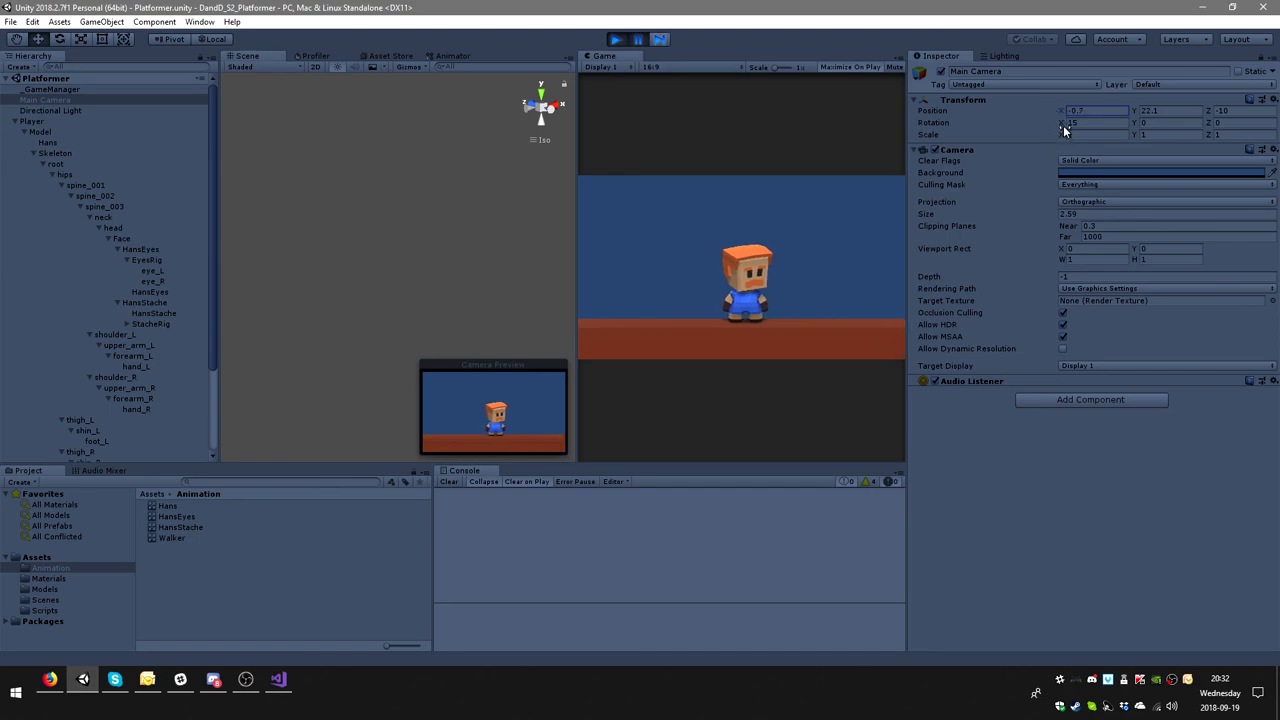
pyautogui.moveTo(1043, 210); pyautogui.dragTo(1019, 210)
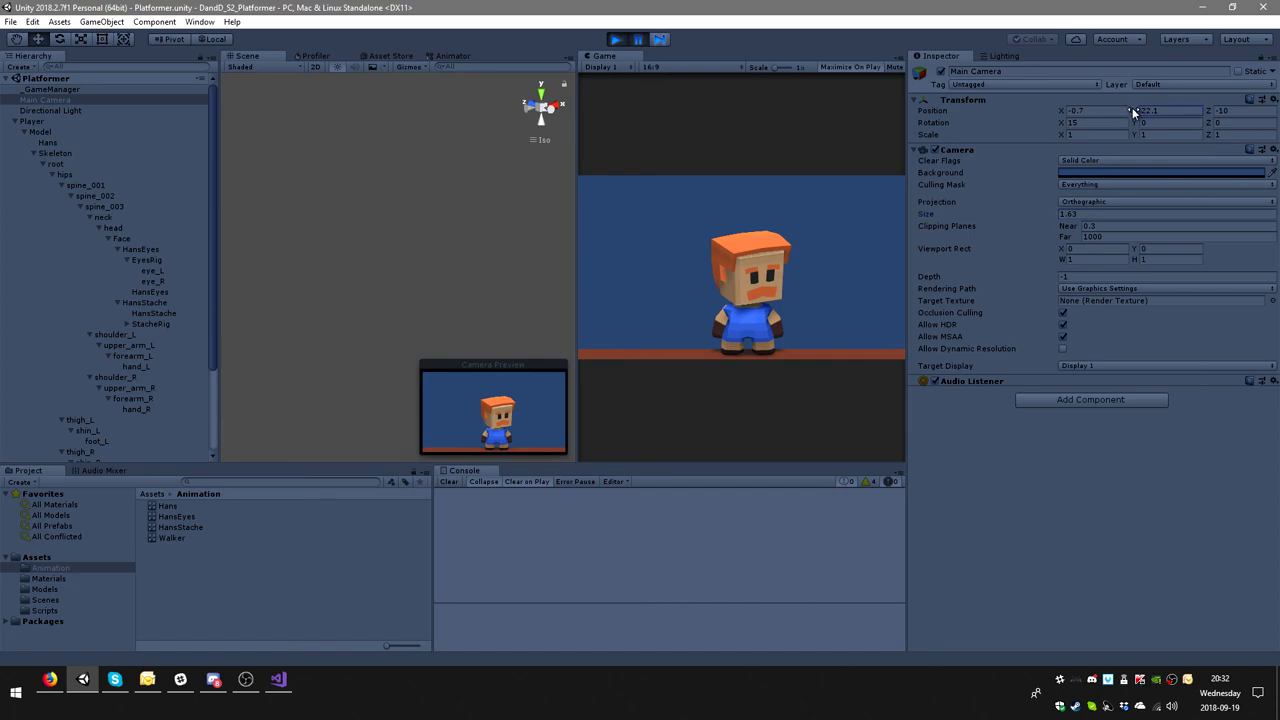
pyautogui.moveTo(1133, 107); pyautogui.dragTo(1066, 113)
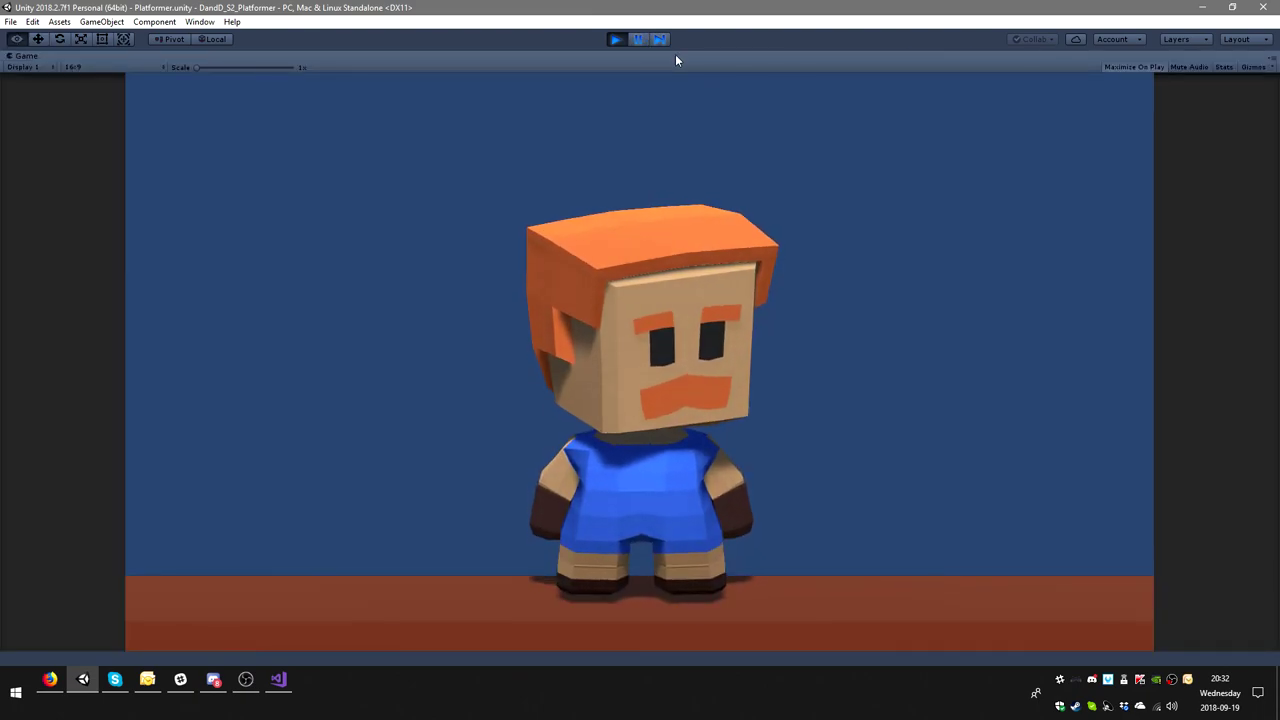
# - Launch GIMP, paste Hans's close-up as a new 1920x999 image, then jump in Unity
pyautogui.press('super')
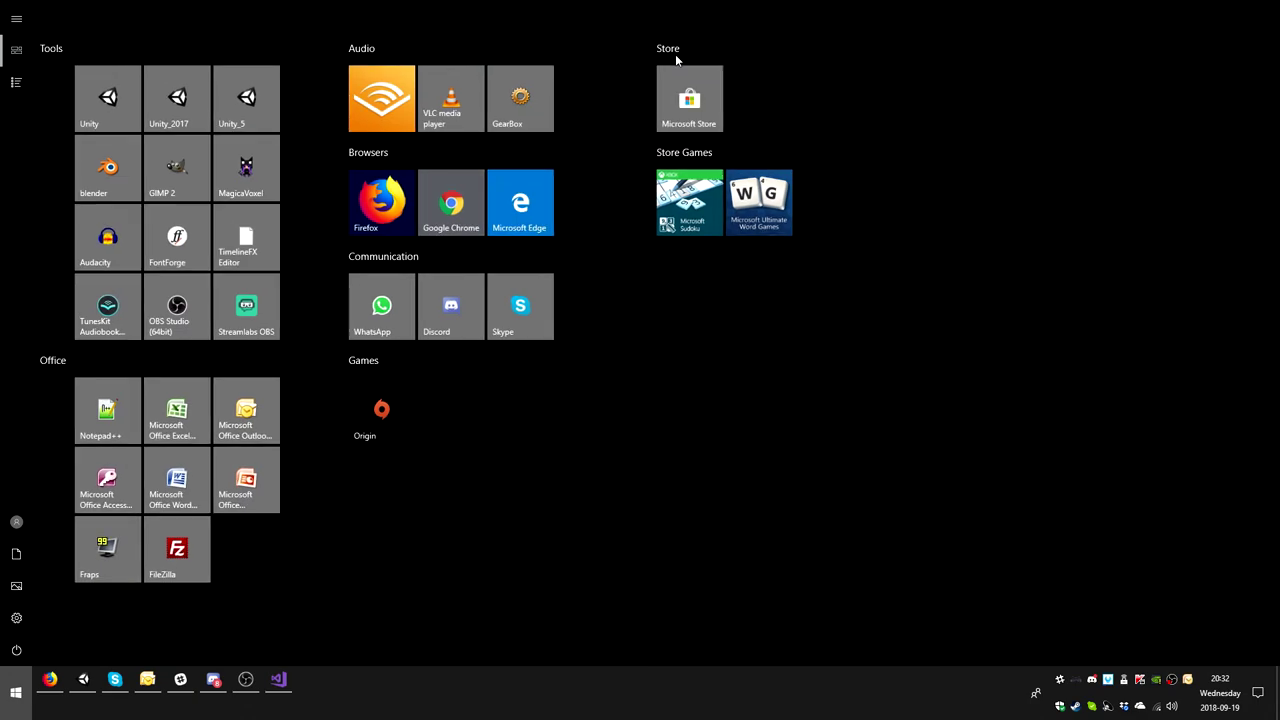
pyautogui.write('gimp')
pyautogui.press('Return')
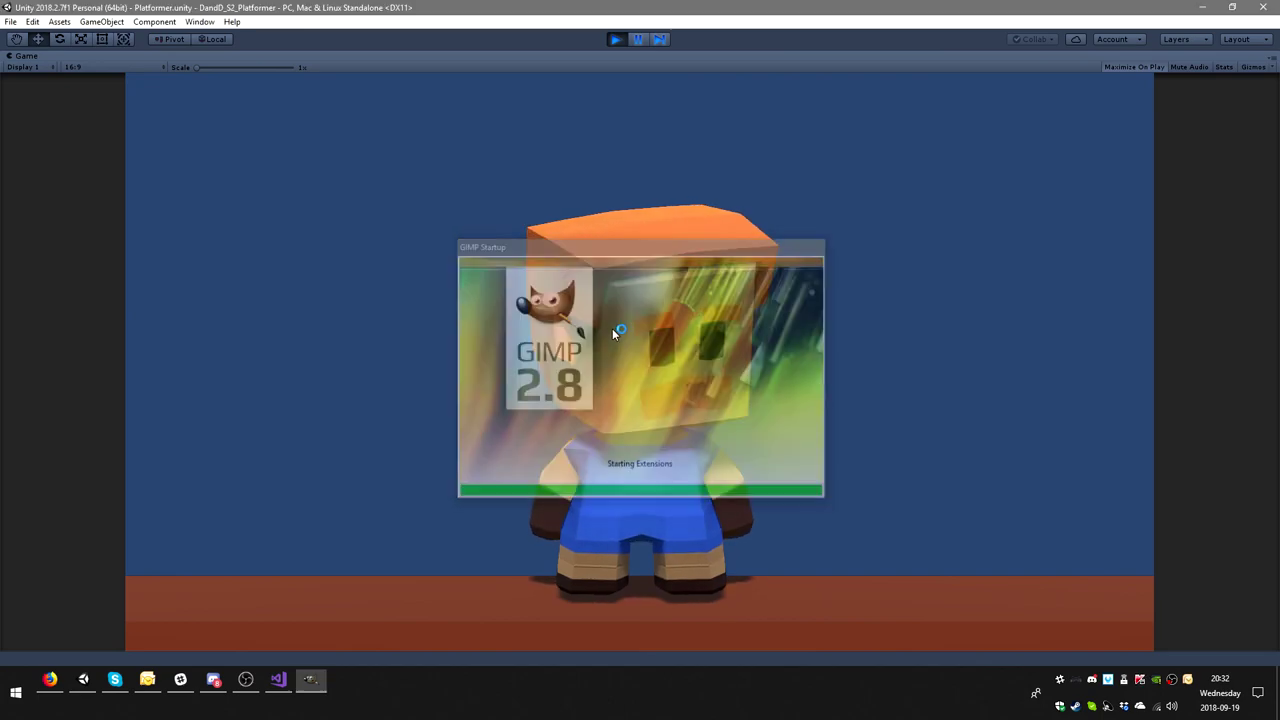
pyautogui.hotkey('ctrl', 'shift', 'v')
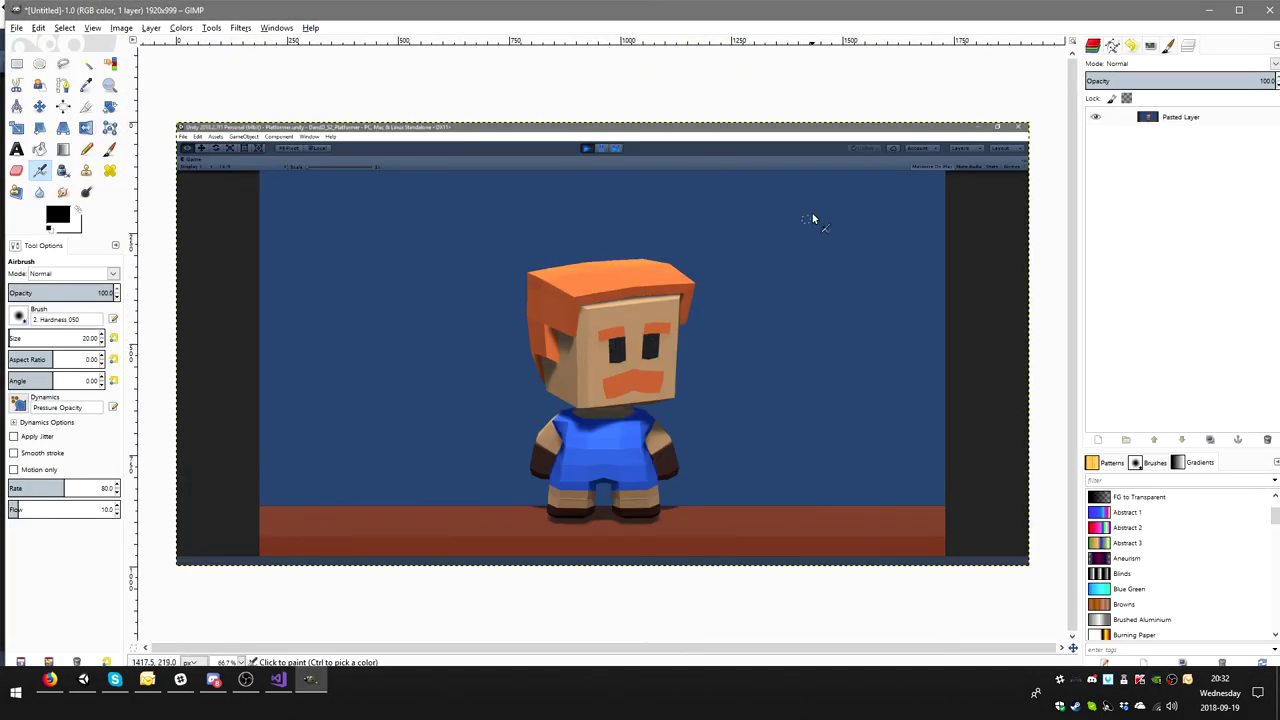
pyautogui.click(1209, 12)
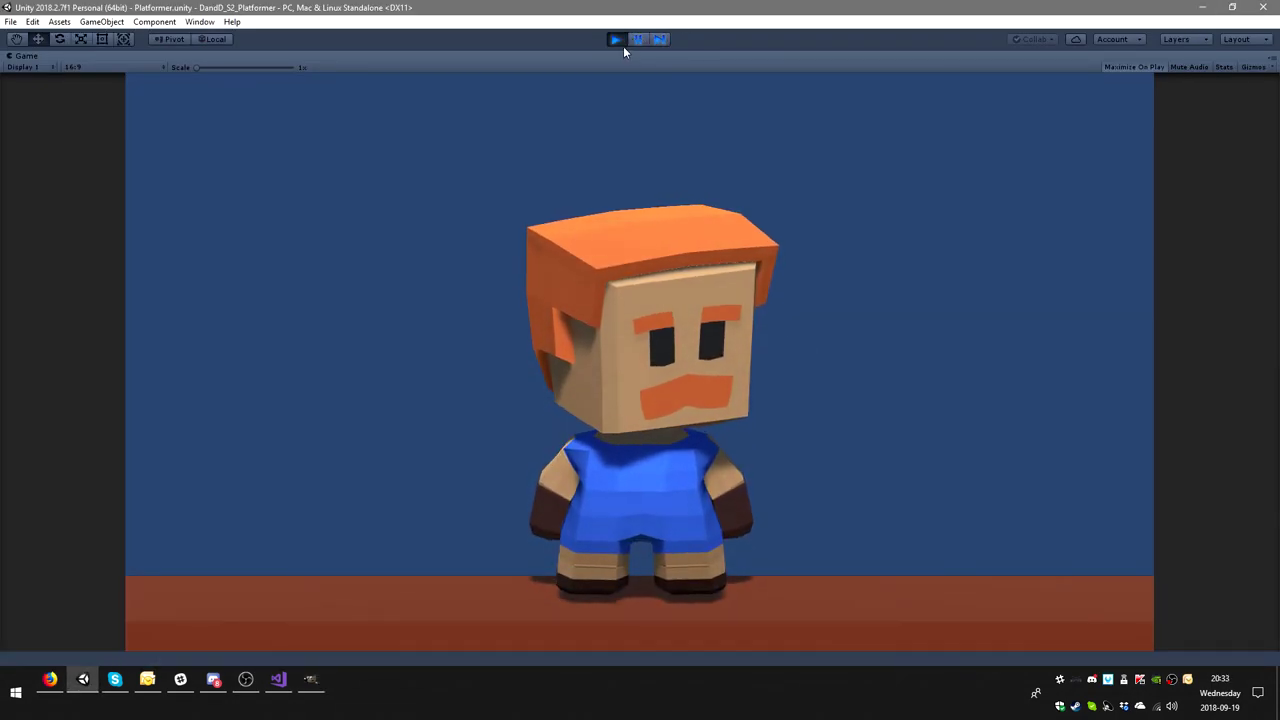
pyautogui.press('space')
pyautogui.press('space')
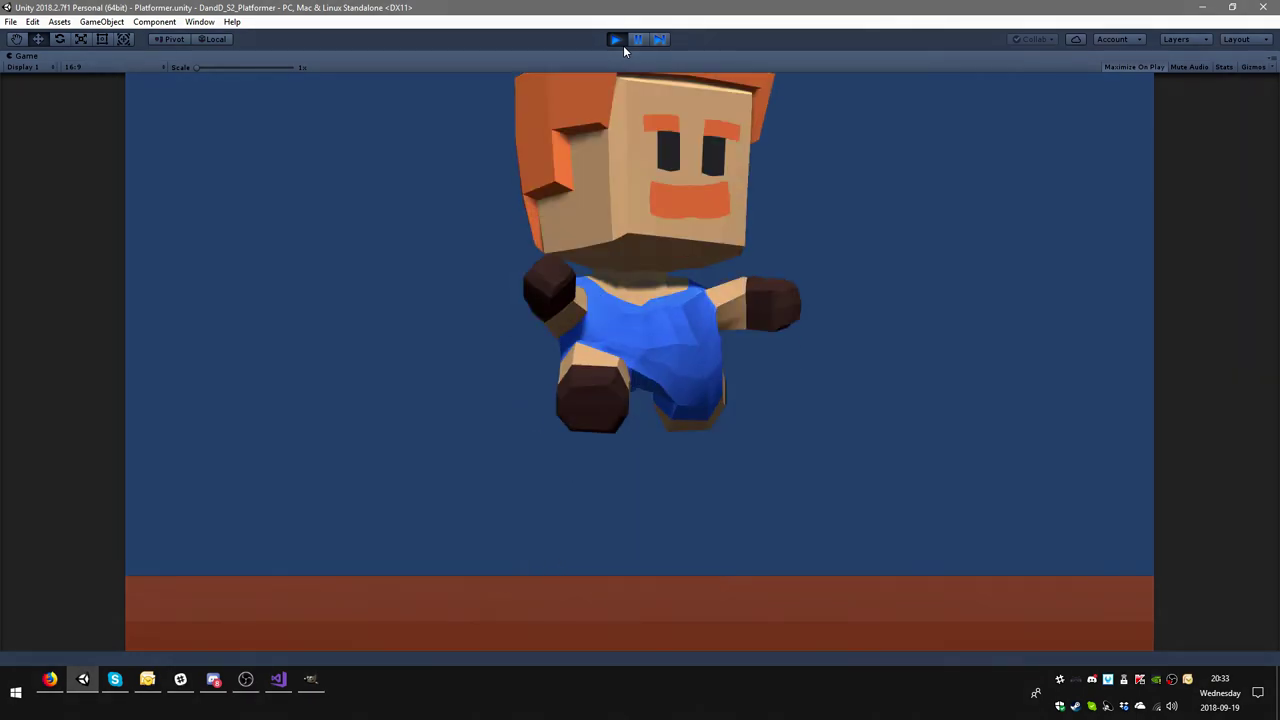